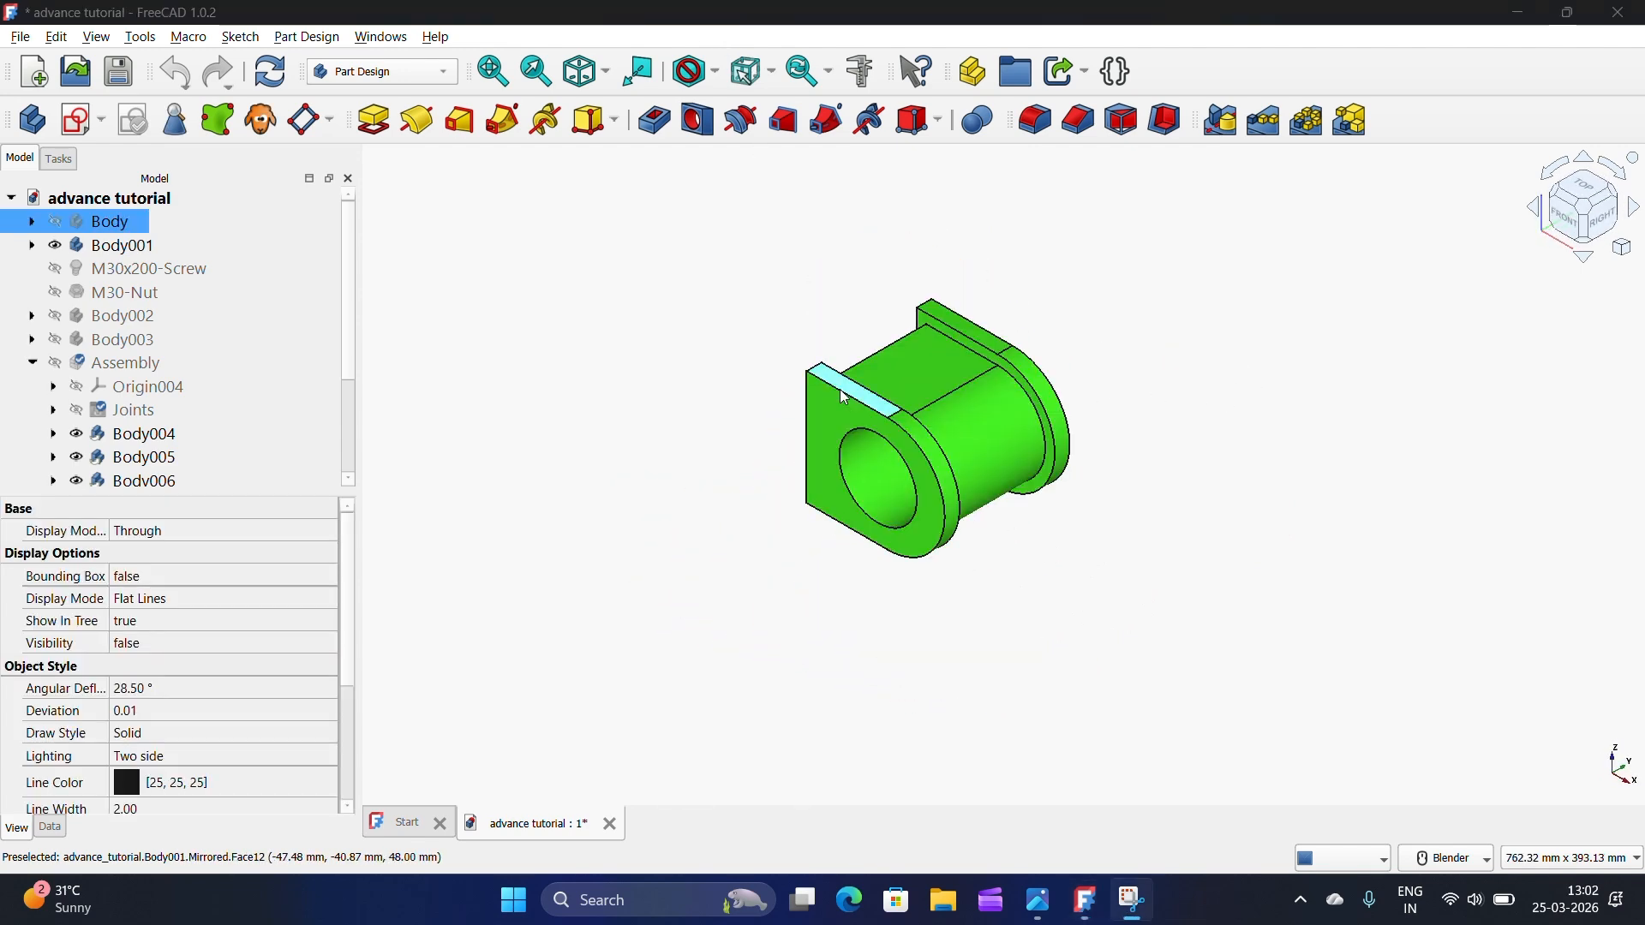
# Step: Examine the finished assembly's individual parts from different angles: Body001, the M30x200 screw, the M30 nut, Body002 and Body003
pyautogui.moveTo(845, 399)
pyautogui.mouseDown(button='middle')
pyautogui.moveTo(1164, 412)
pyautogui.moveTo(539, 453)
pyautogui.moveTo(823, 411)
pyautogui.mouseUp(button='middle')
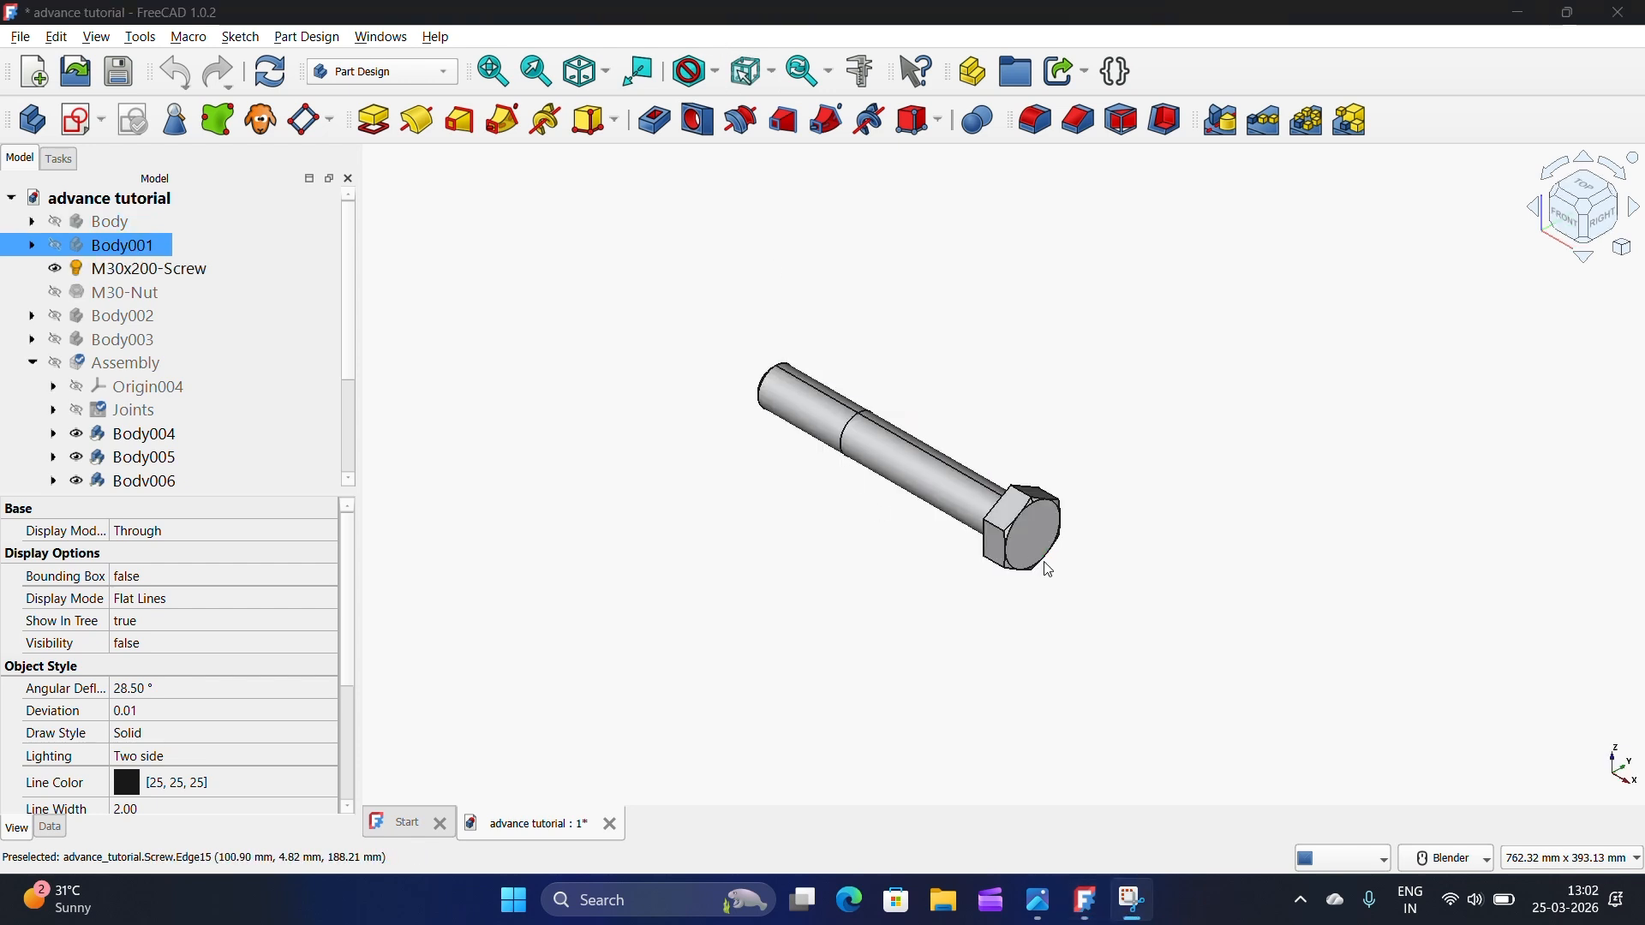
pyautogui.moveTo(1049, 570); pyautogui.dragTo(999, 551, button='middle')
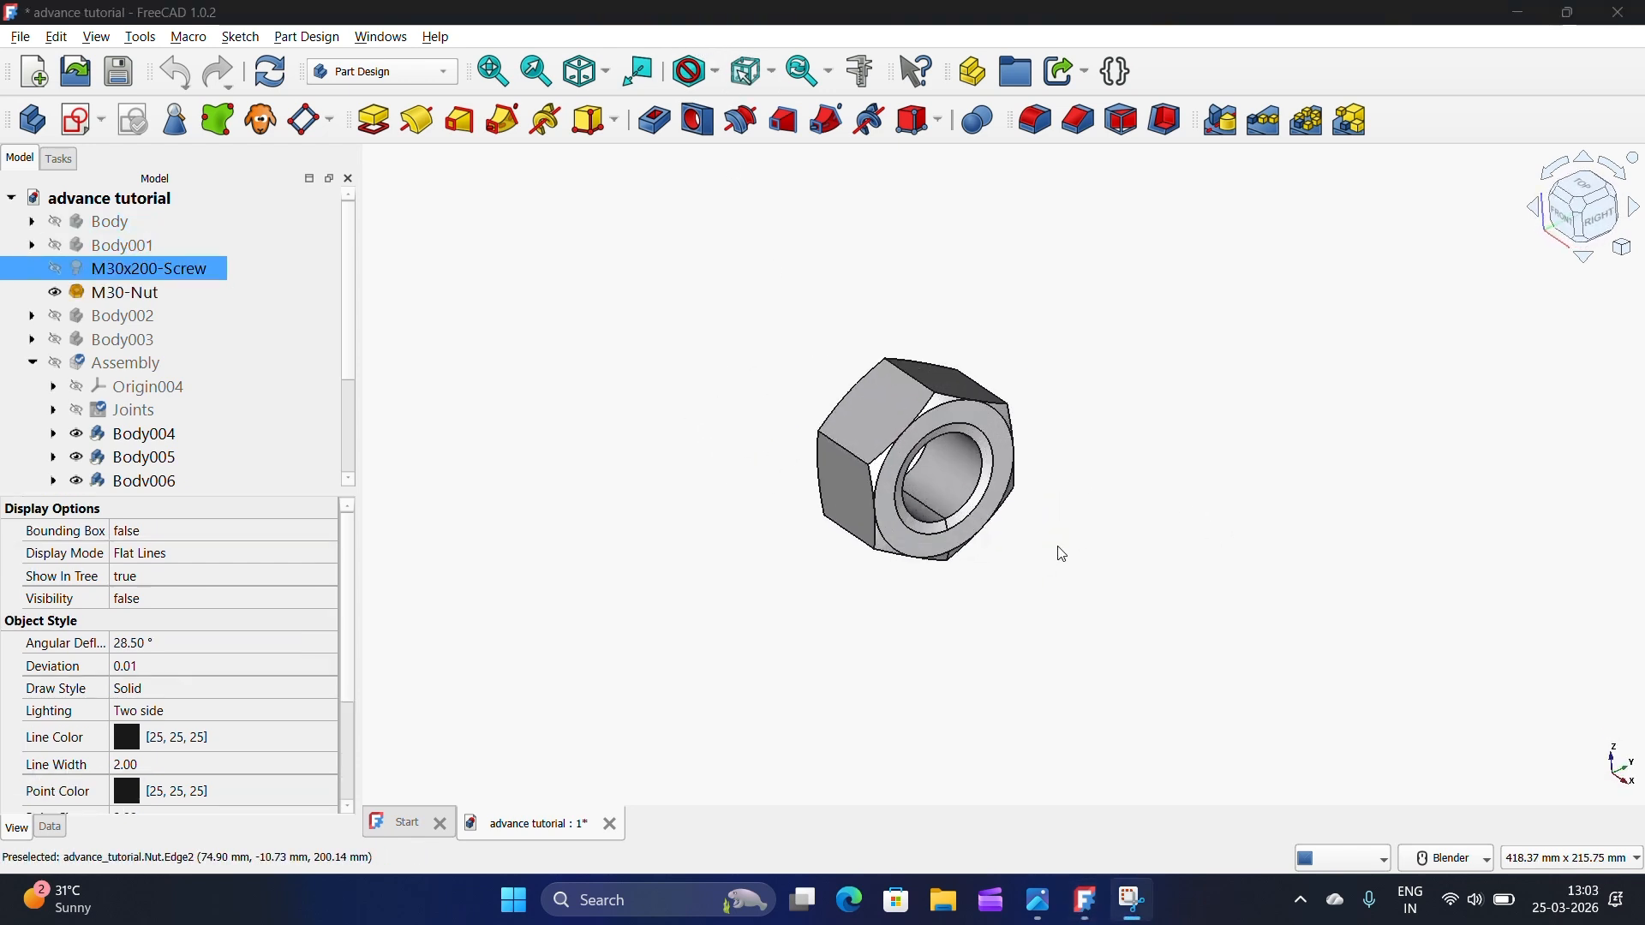
pyautogui.moveTo(977, 485); pyautogui.dragTo(975, 483, button='middle')
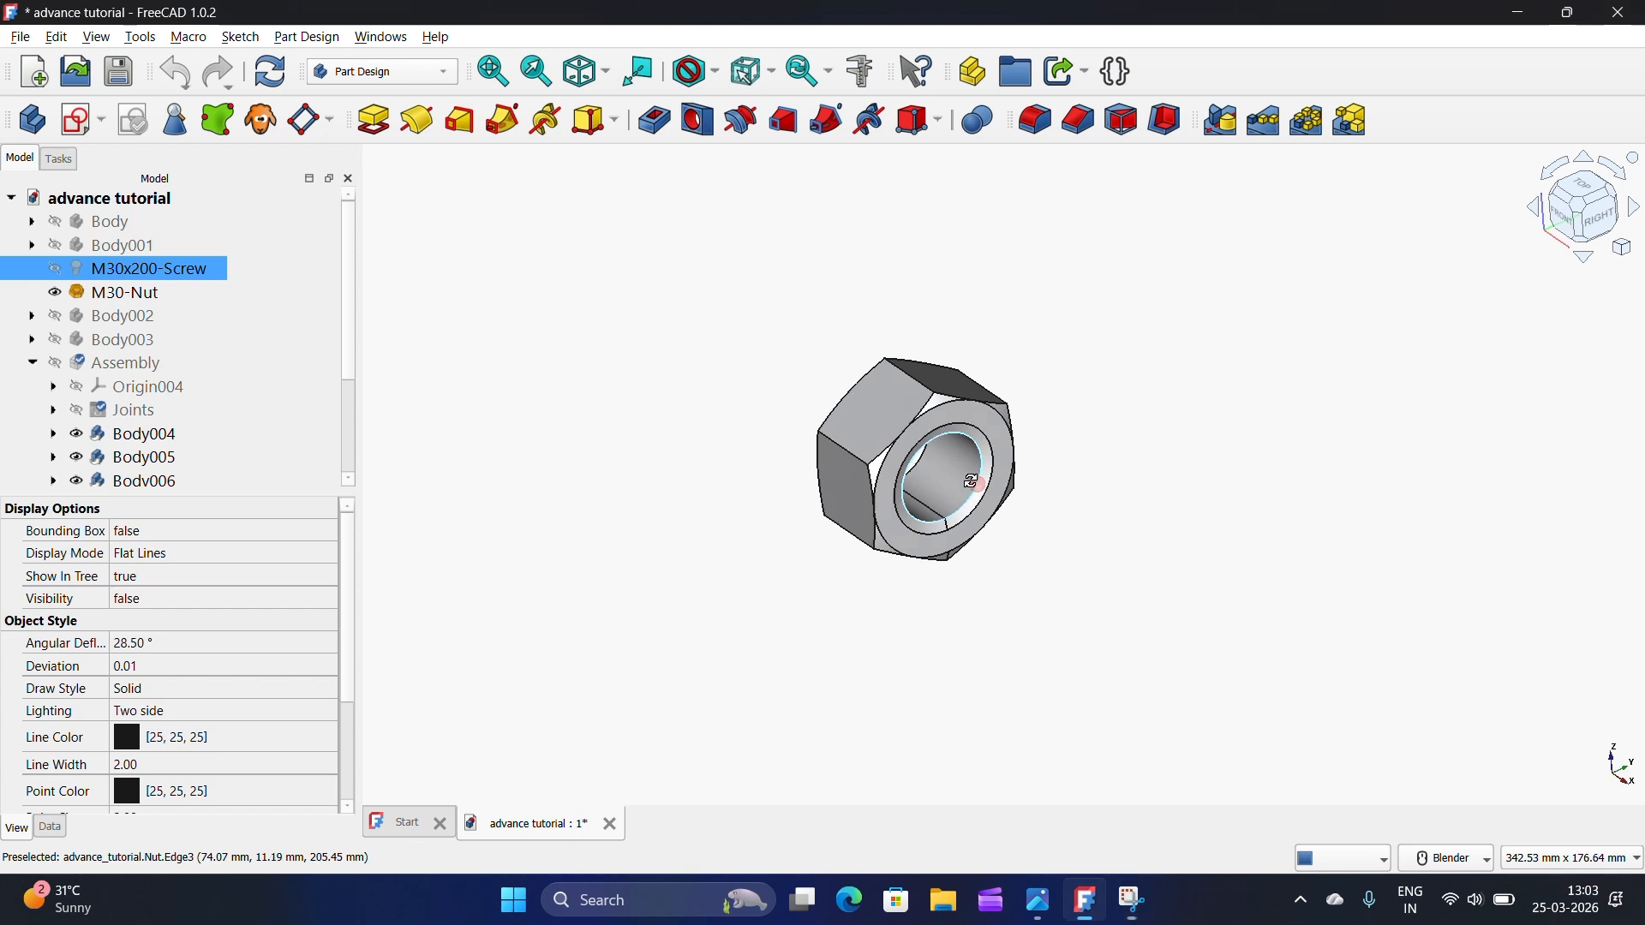
pyautogui.moveTo(1089, 503); pyautogui.dragTo(1142, 505, button='middle')
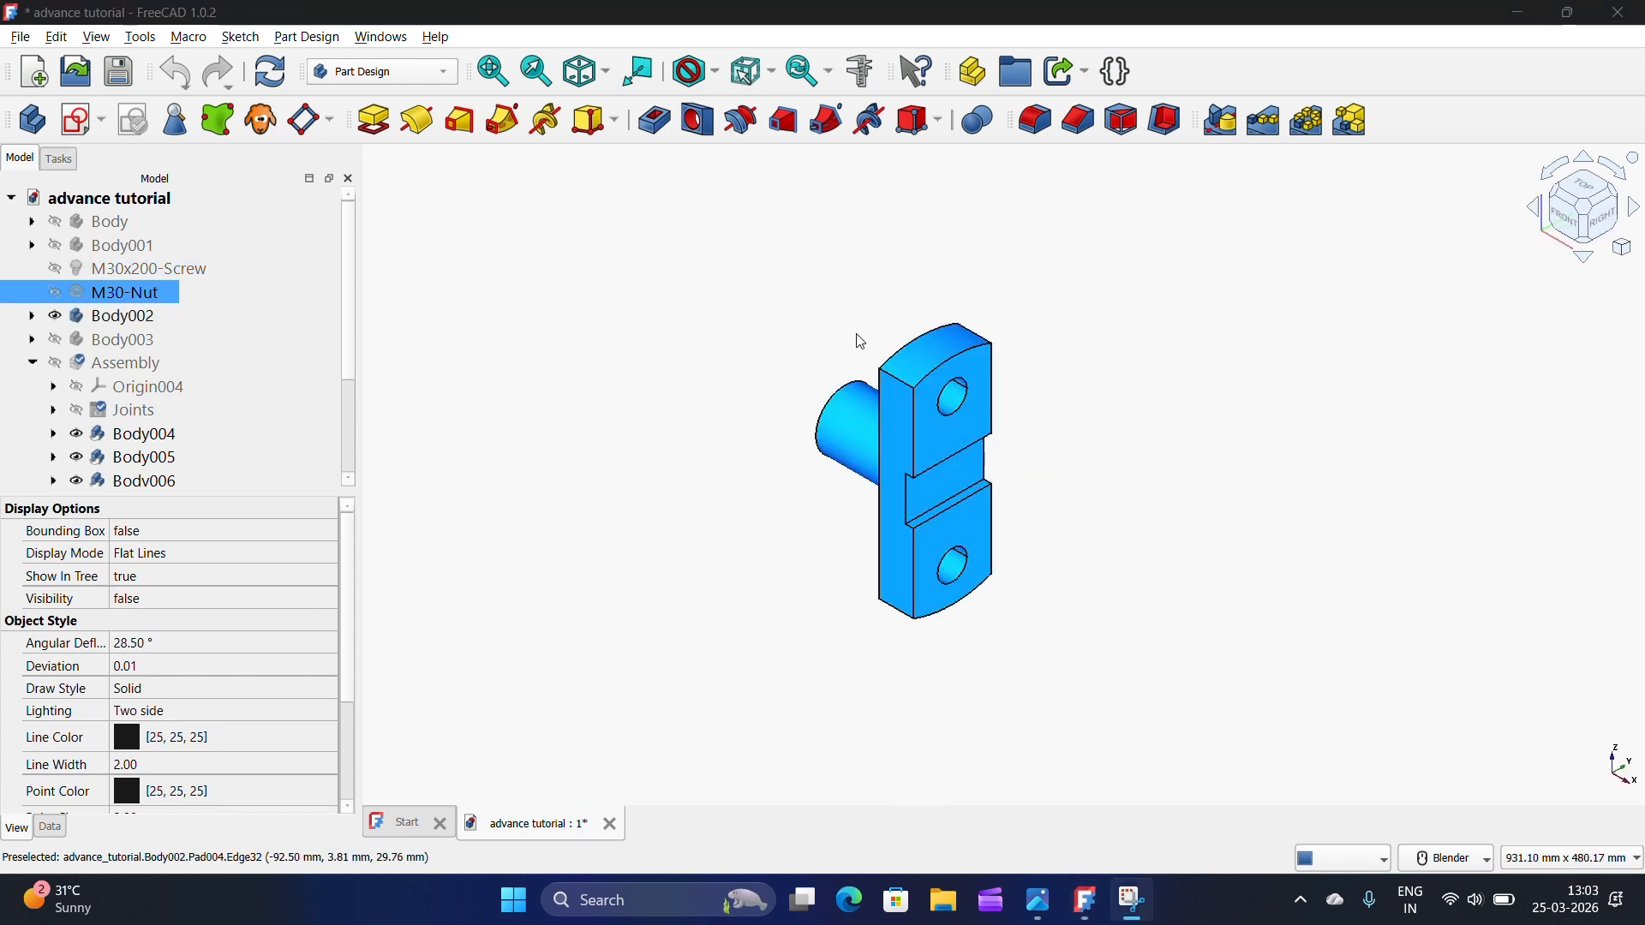
pyautogui.moveTo(881, 471); pyautogui.dragTo(915, 470, button='middle')
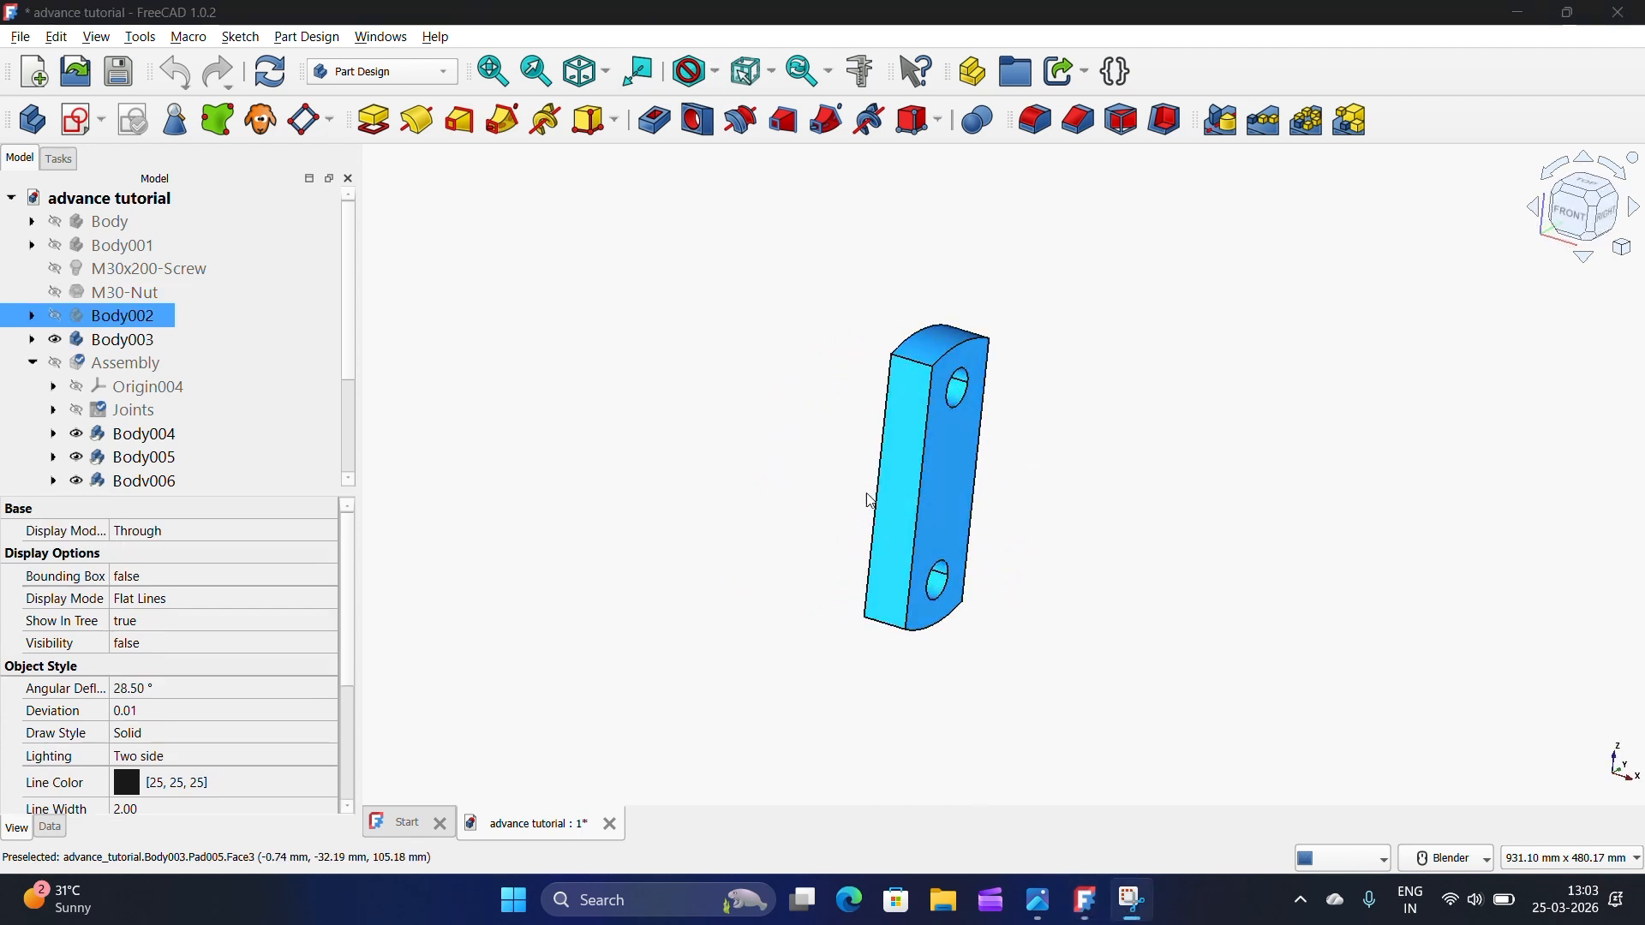
pyautogui.moveTo(867, 495); pyautogui.dragTo(1057, 517, button='middle')
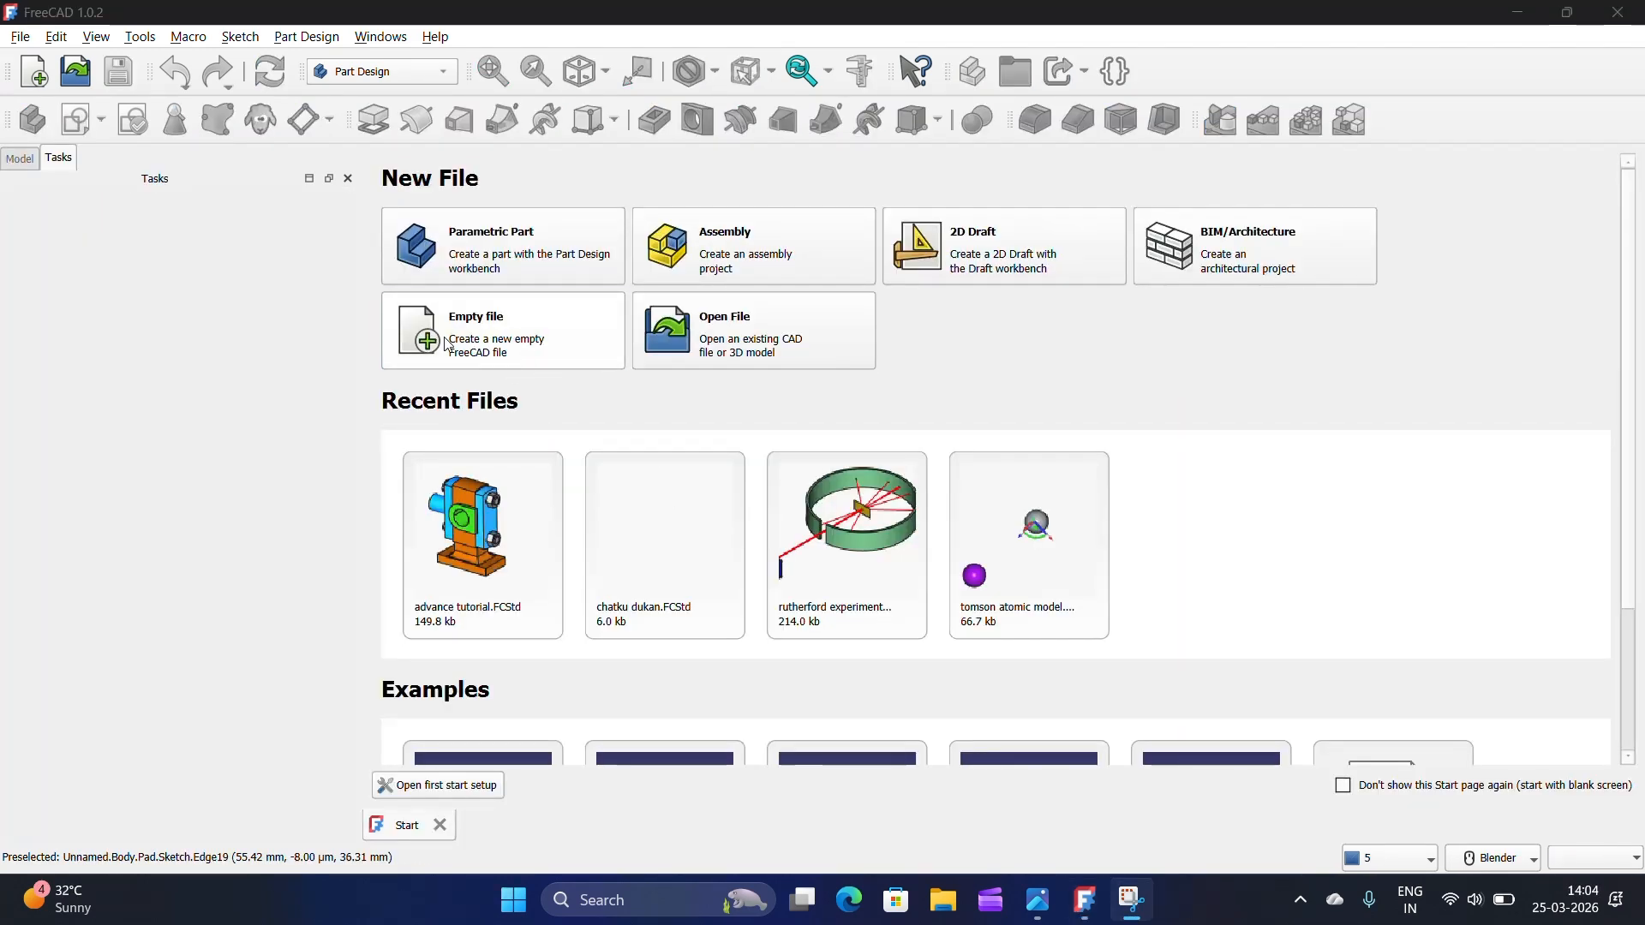
# Step: Create a new empty file and review the body part's dimensions in the reference drawing advance tut.jpg
pyautogui.click(447, 344)
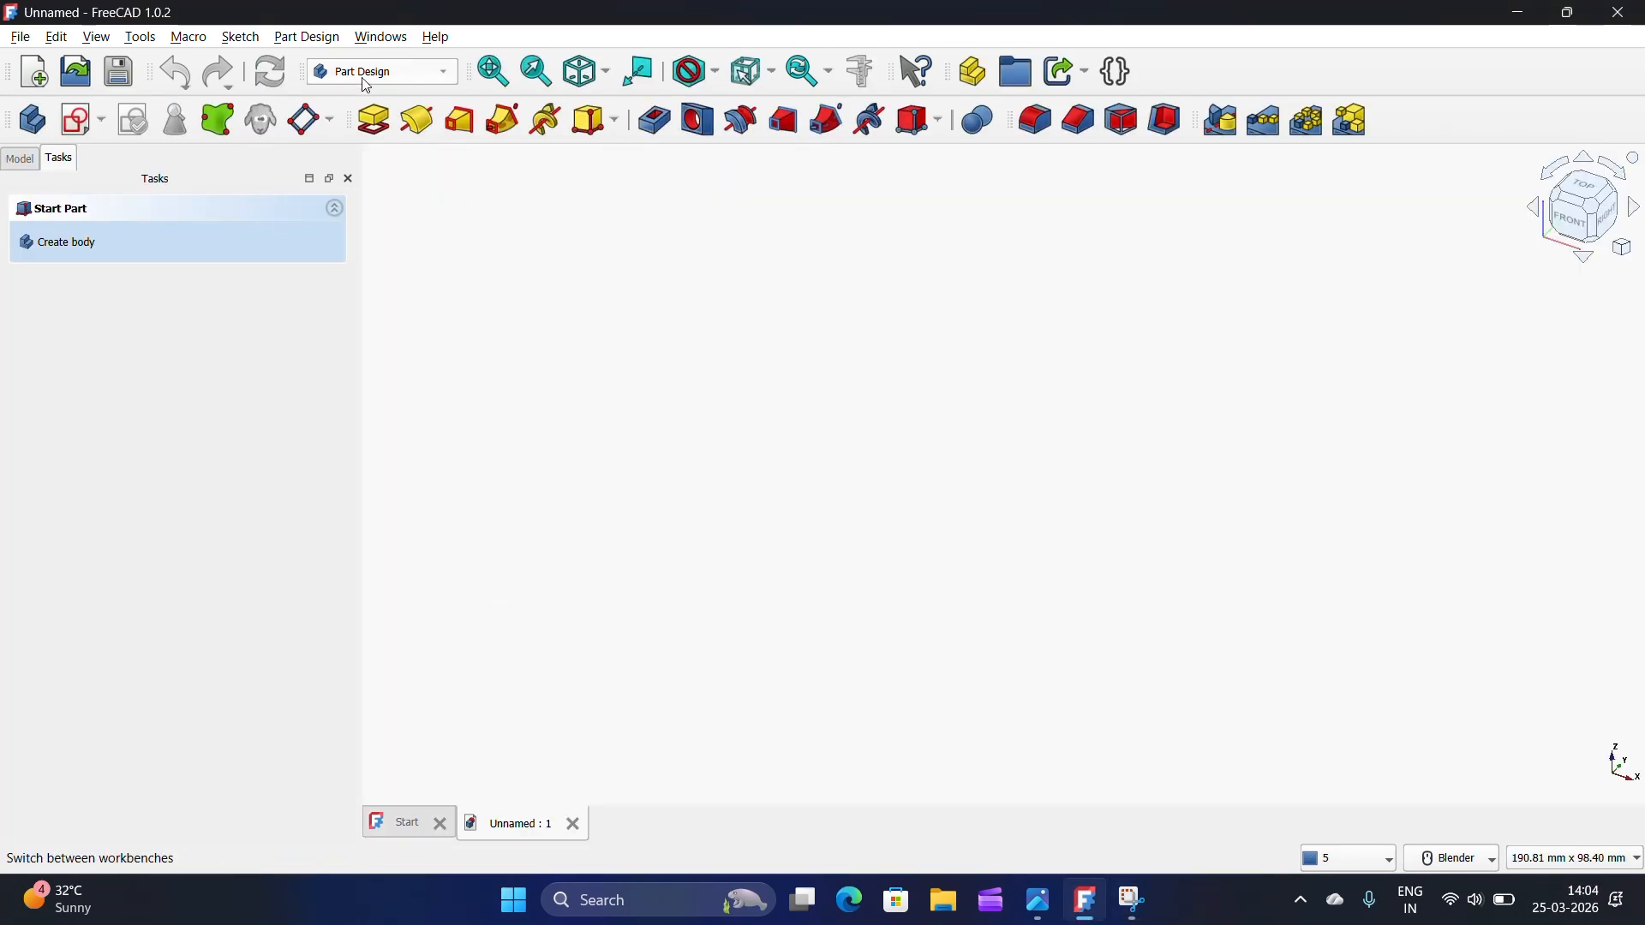
pyautogui.click(1038, 901)
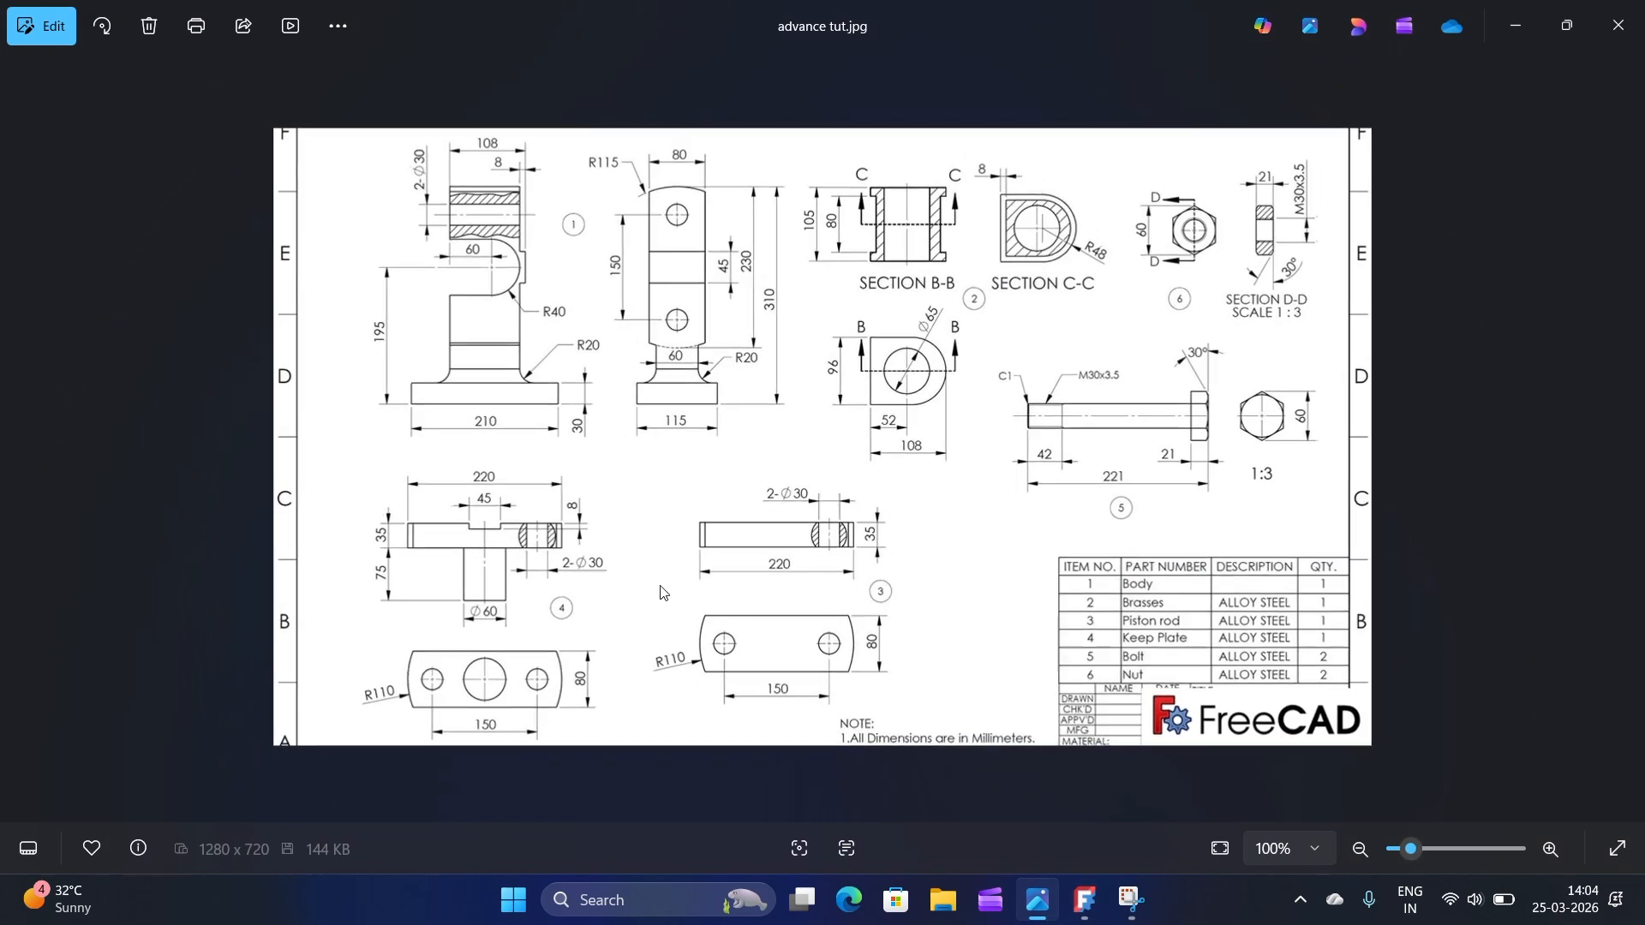
pyautogui.scroll(3, 608, 343)
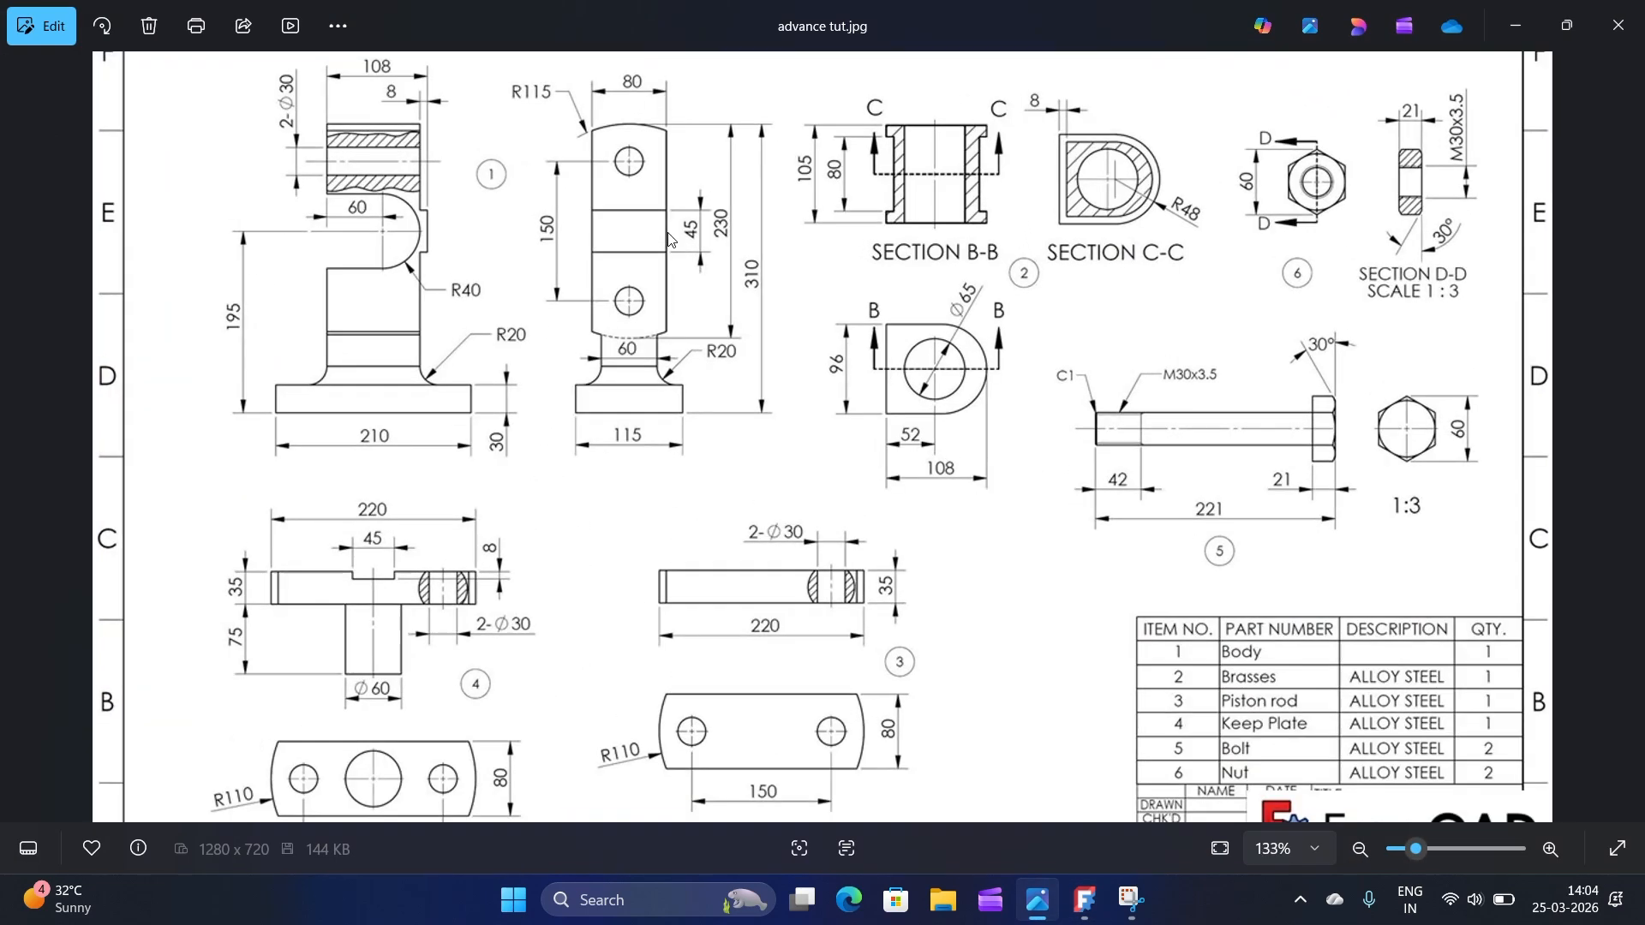
pyautogui.scroll(-1, 671, 240)
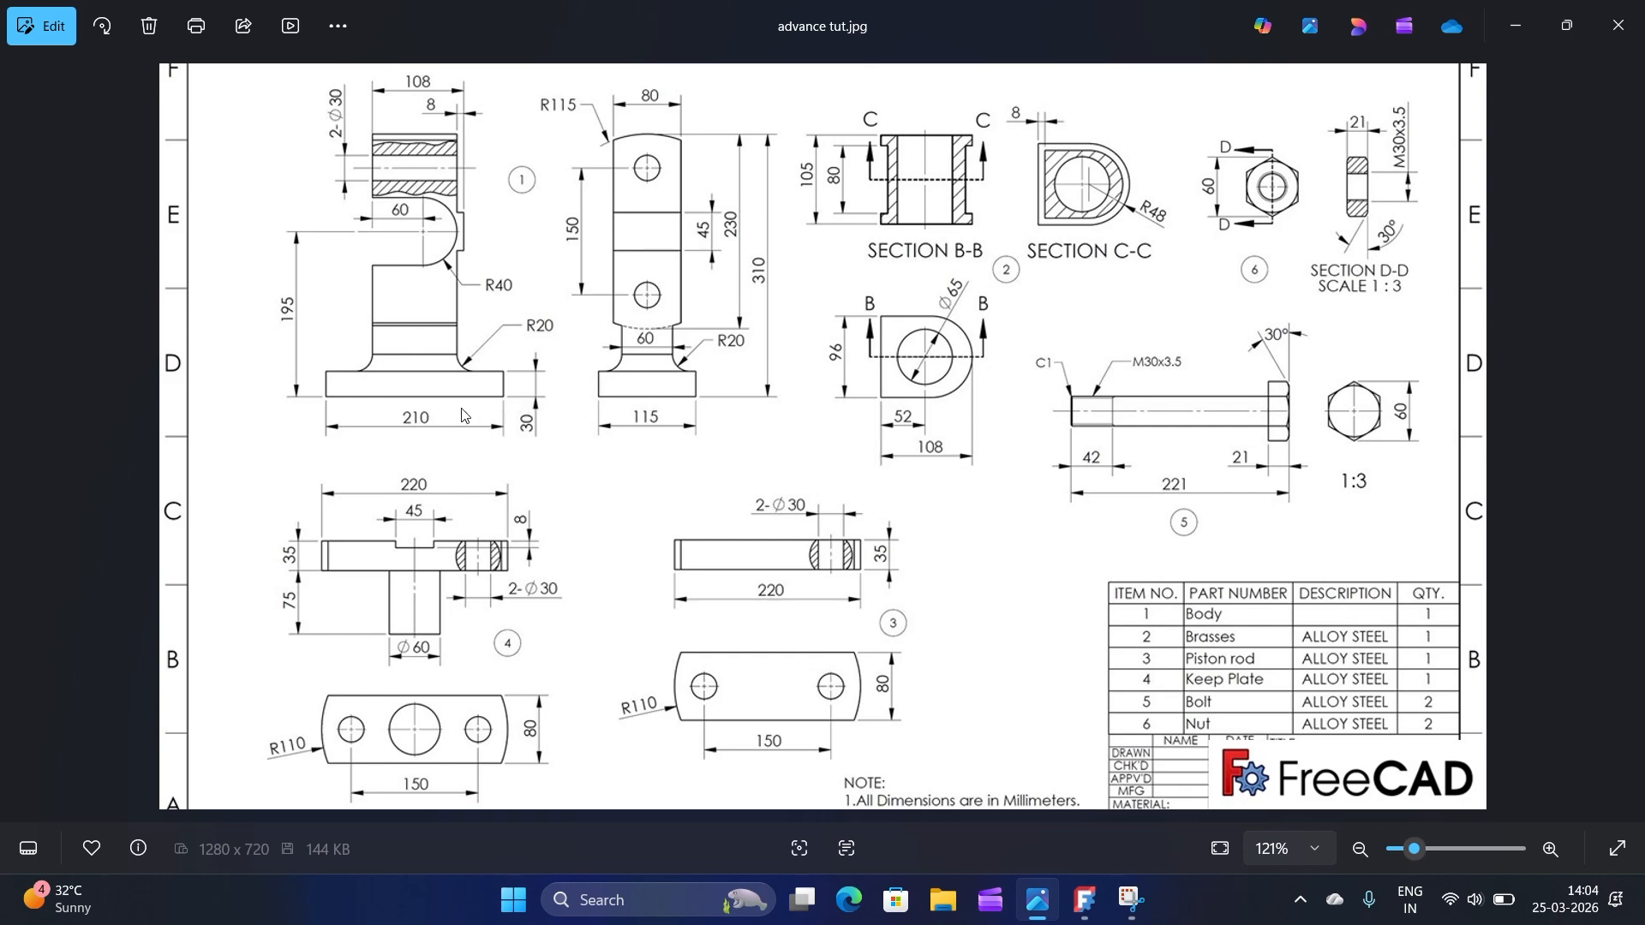
pyautogui.click(1084, 899)
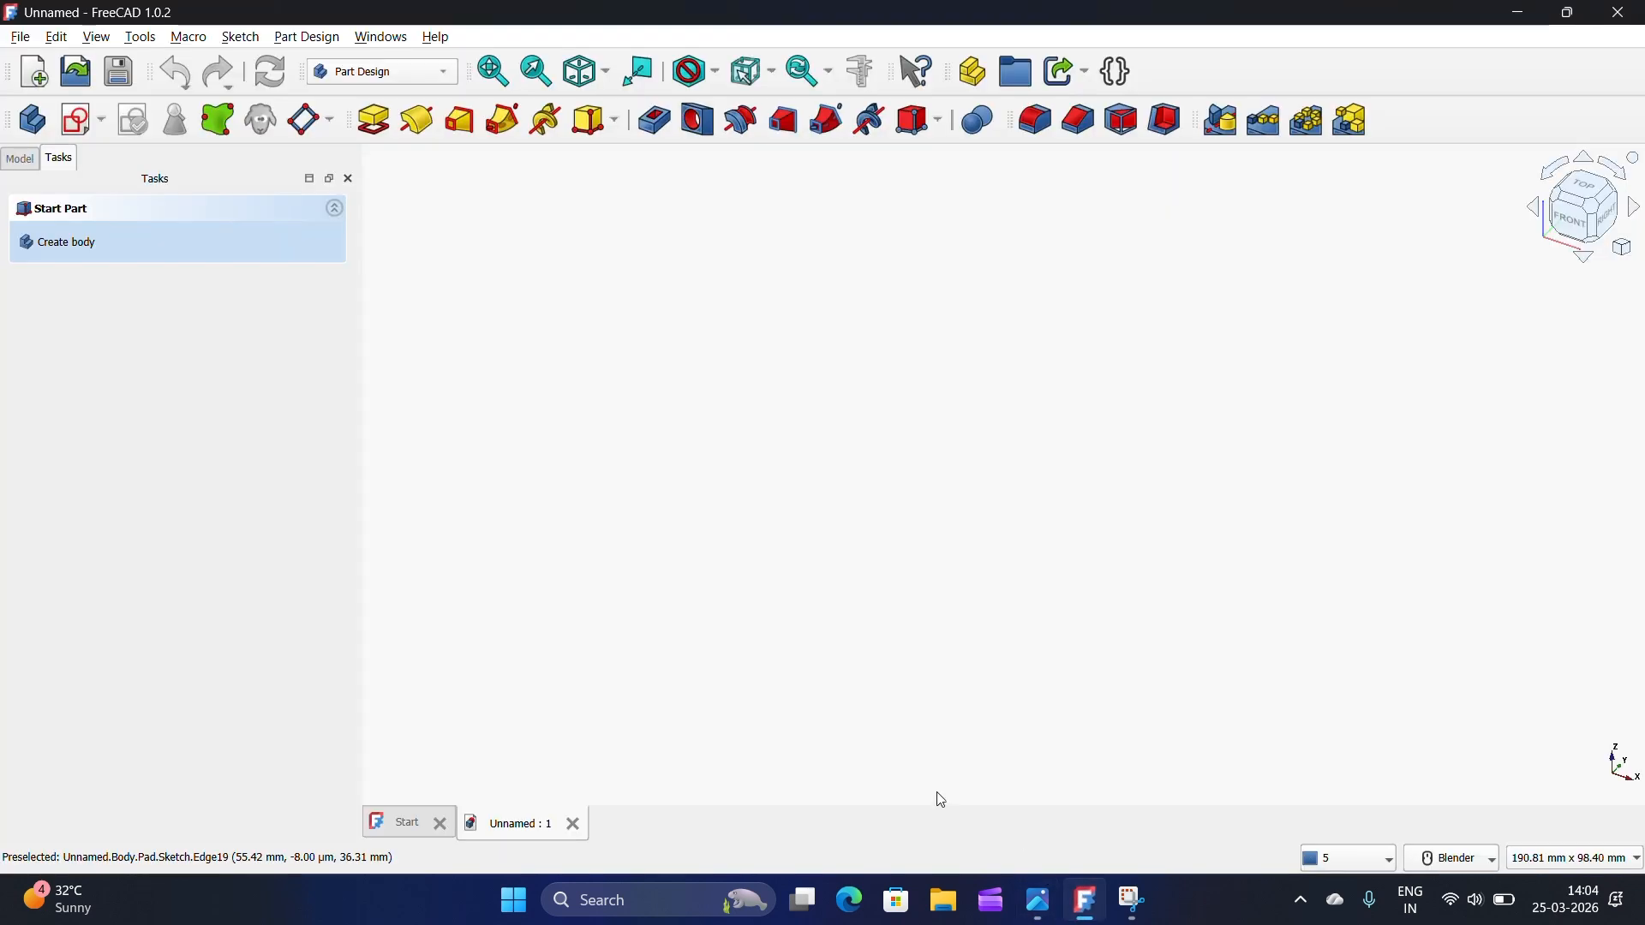
# Step: Start a new sketch on the XZ plane in FreeCAD
pyautogui.click(85, 123)
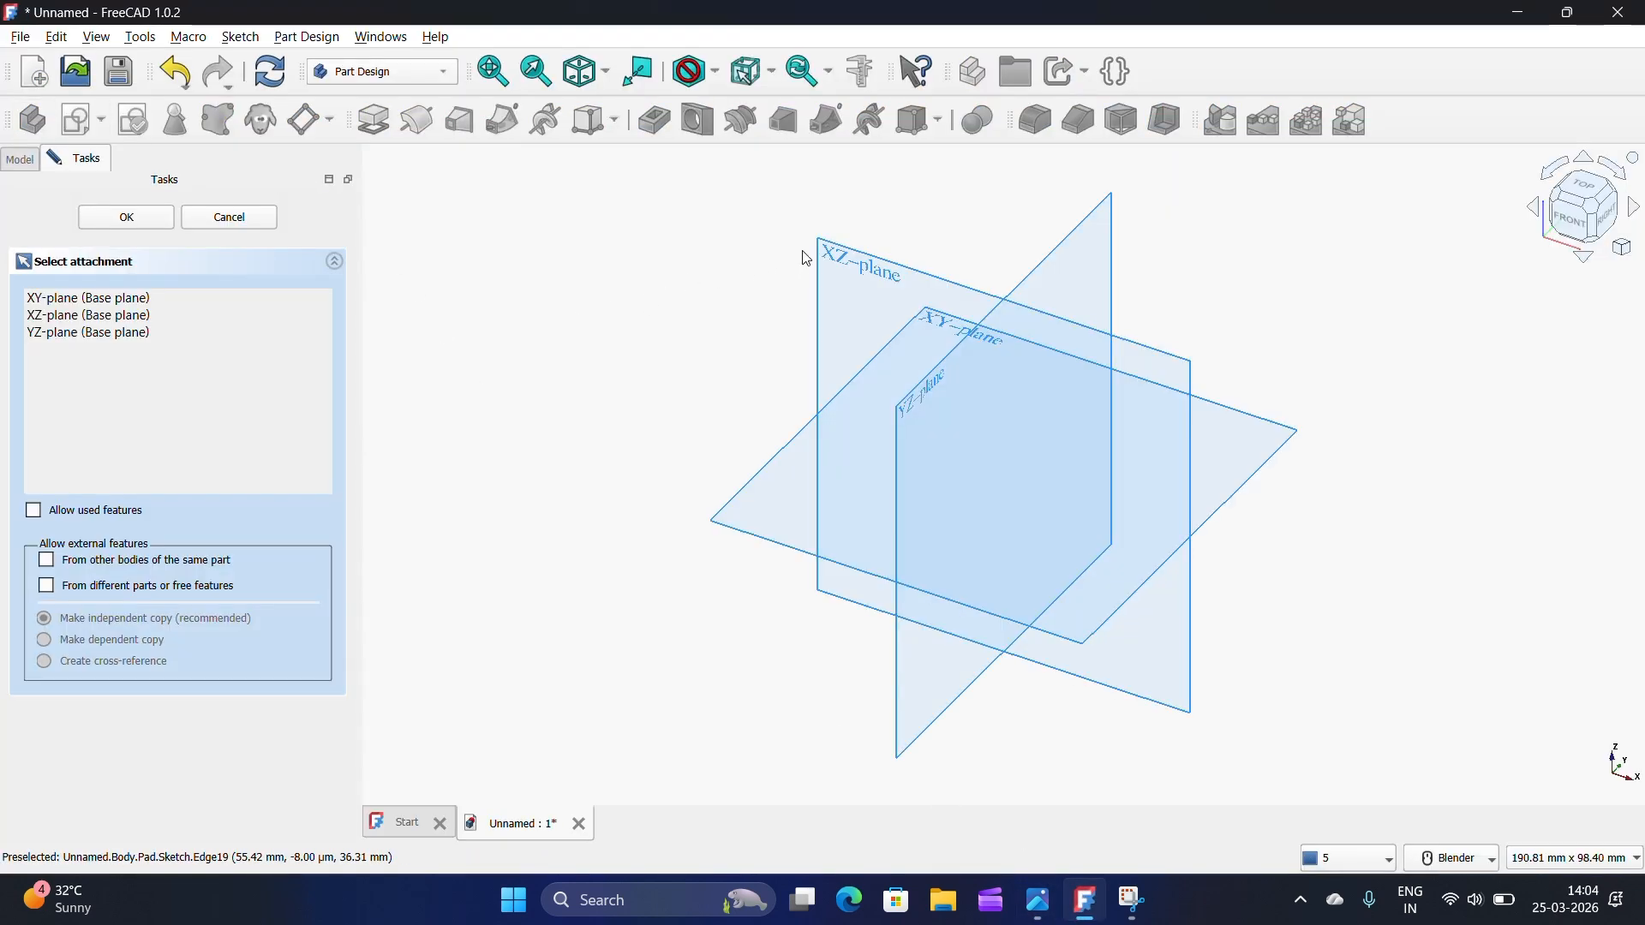
pyautogui.click(832, 259)
pyautogui.scroll(3, 1008, 619)
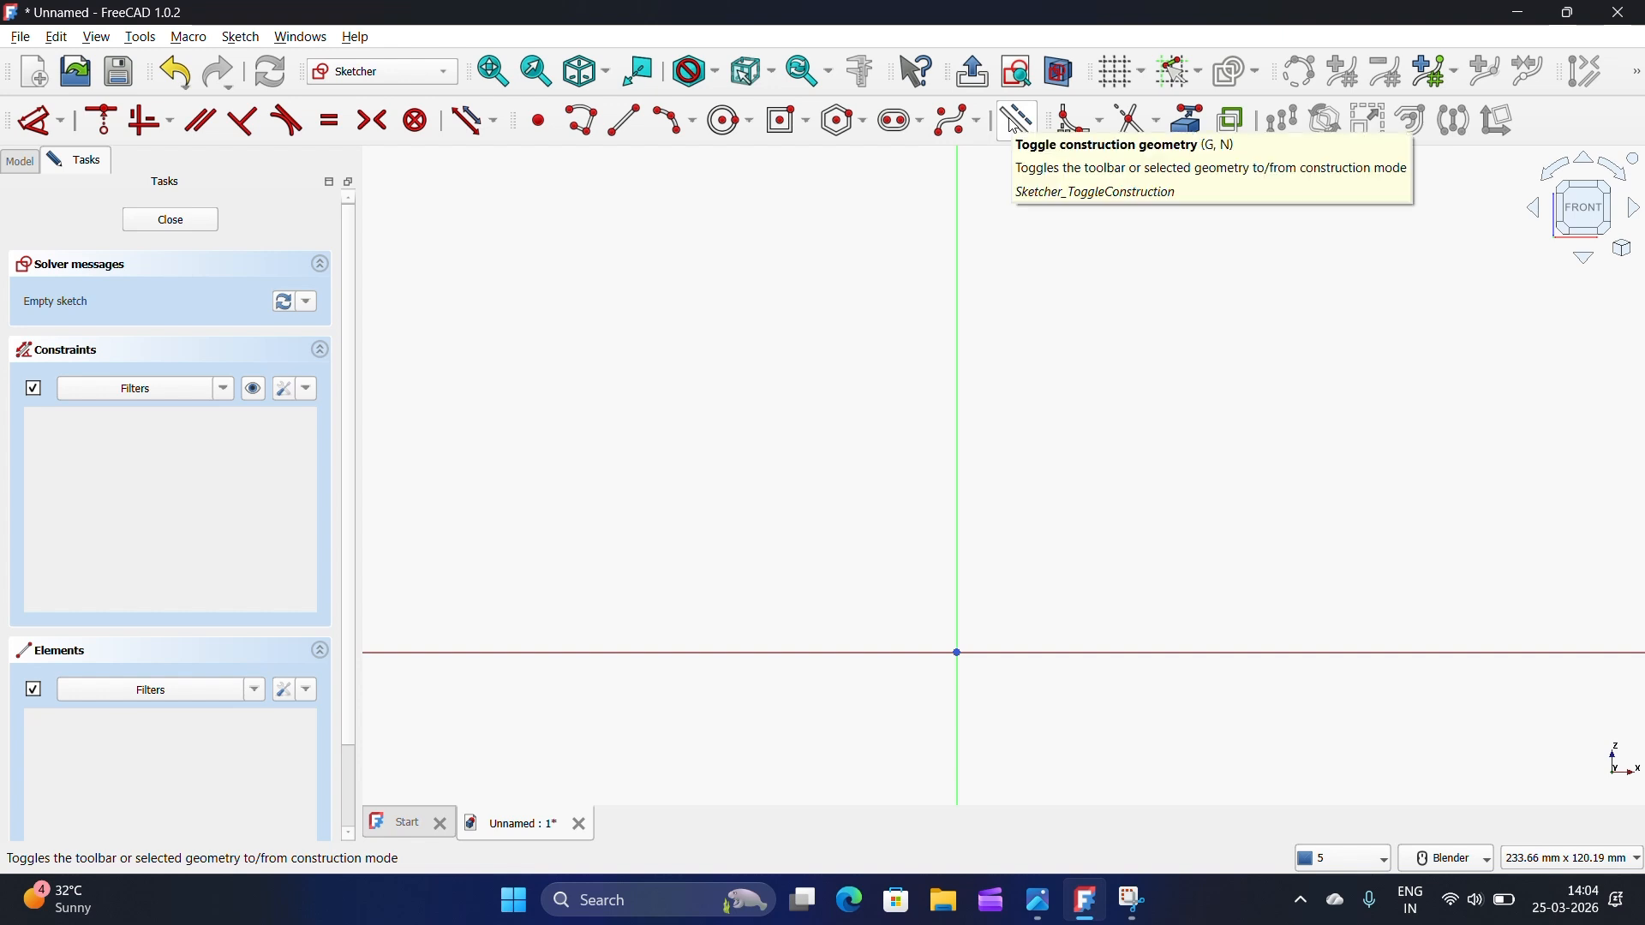
# Step: Draw a tall centered rectangle and an overlapping, lower one about 83 mm wide, both centered on the vertical axis
pyautogui.click(810, 122)
pyautogui.click(831, 180)
pyautogui.click(958, 428)
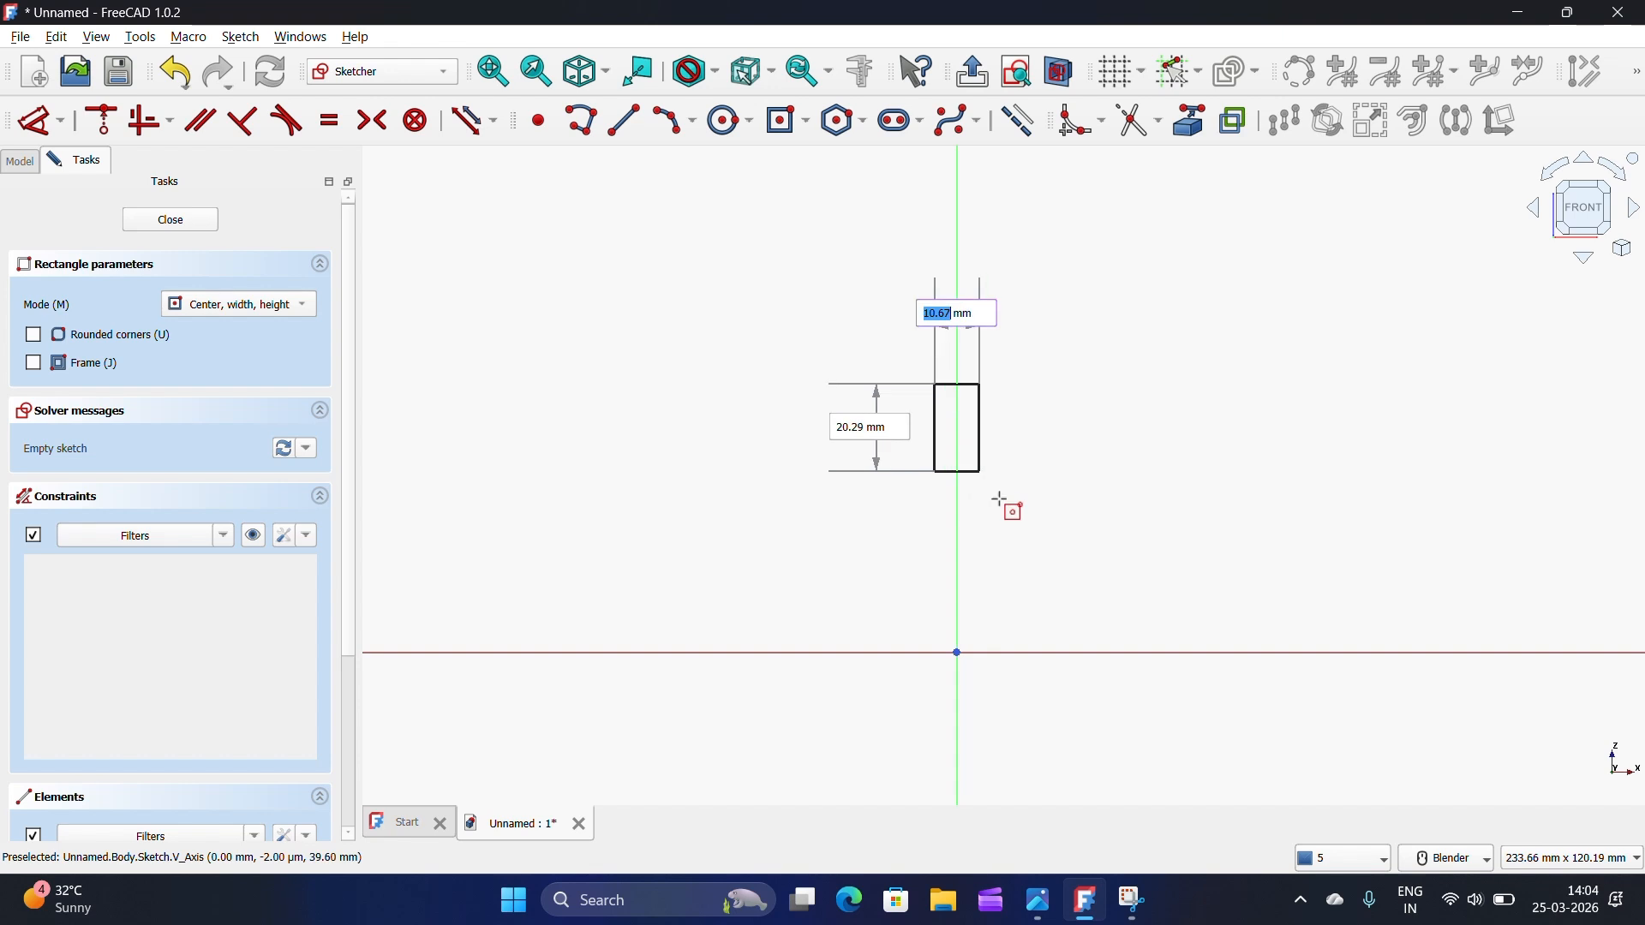
pyautogui.click(1034, 599)
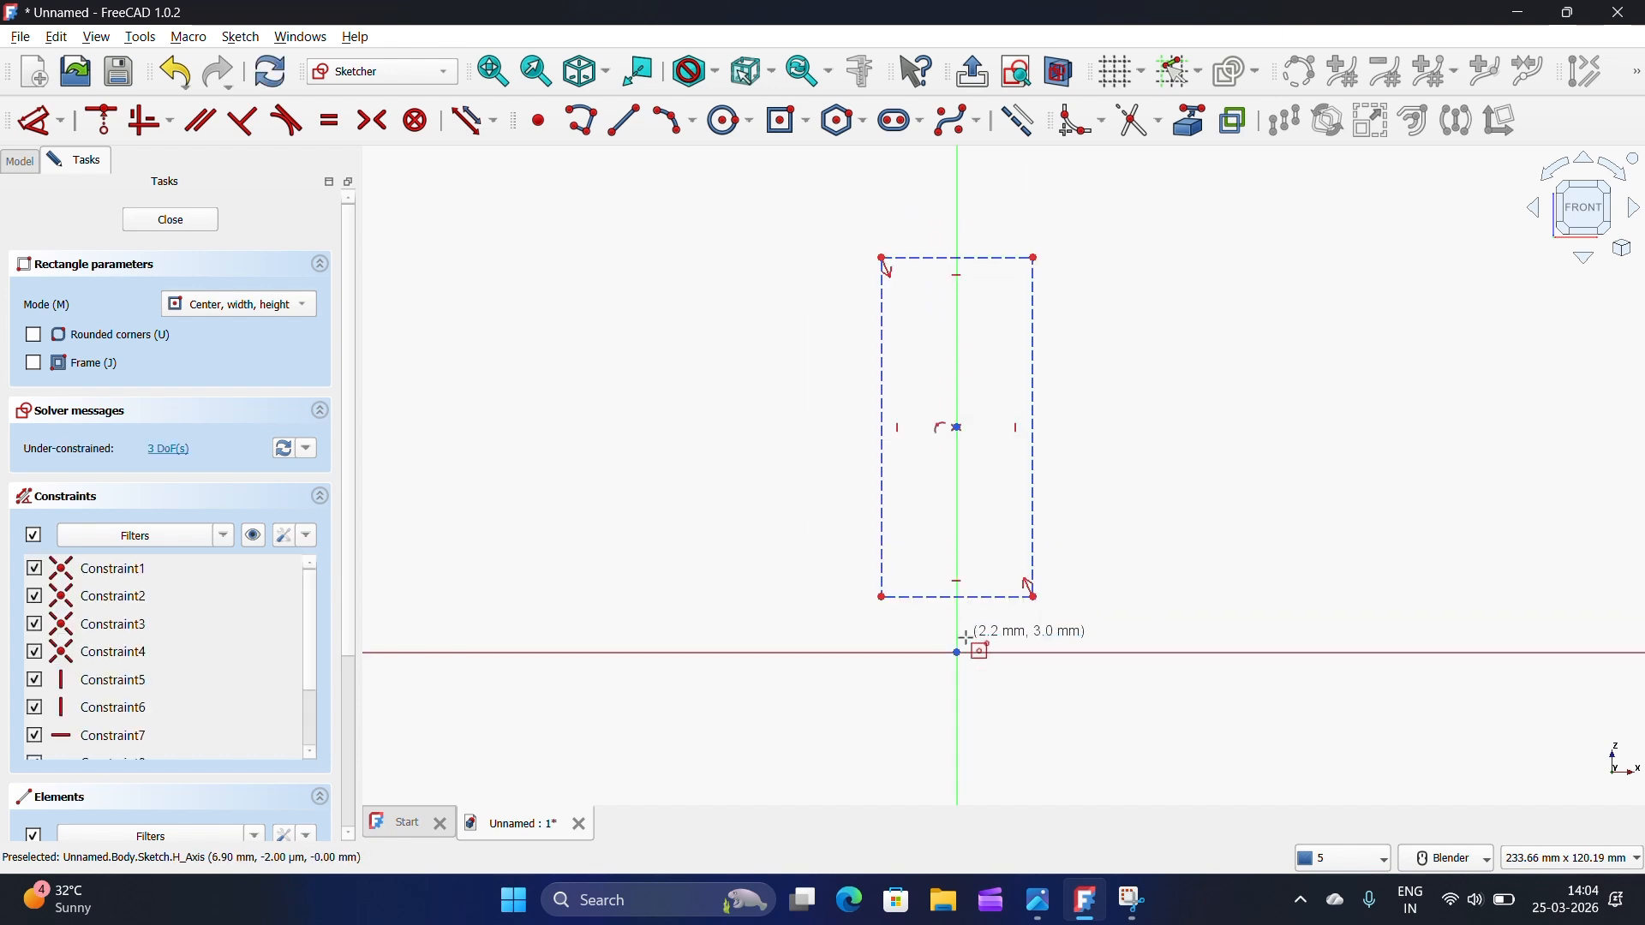
pyautogui.click(958, 568)
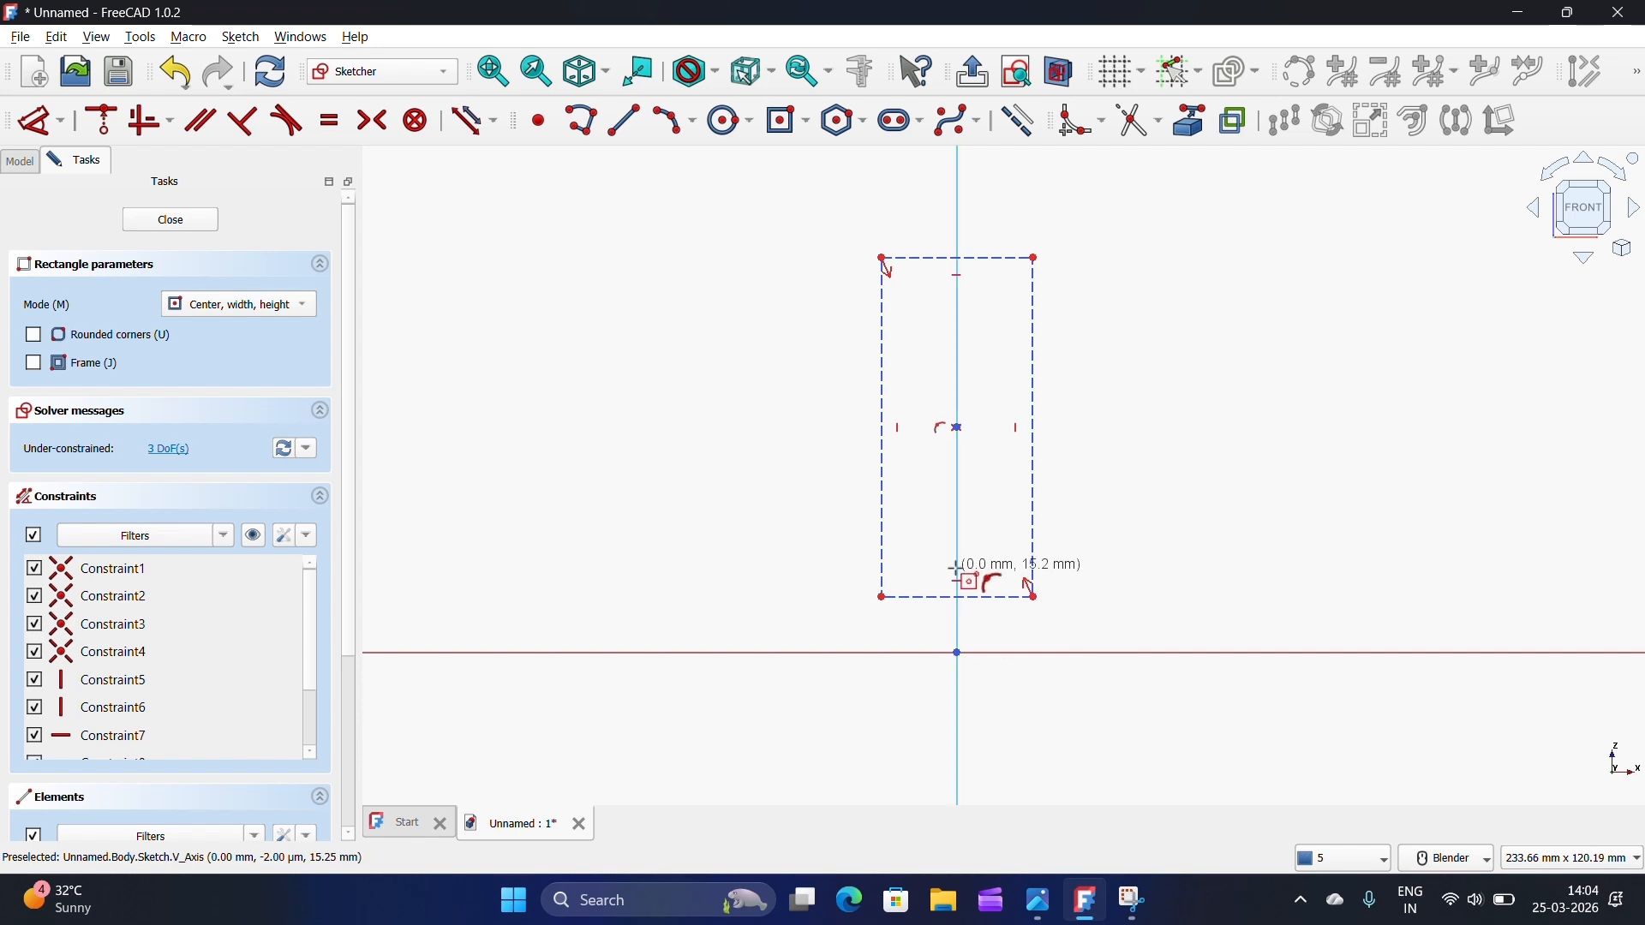
pyautogui.click(1189, 639)
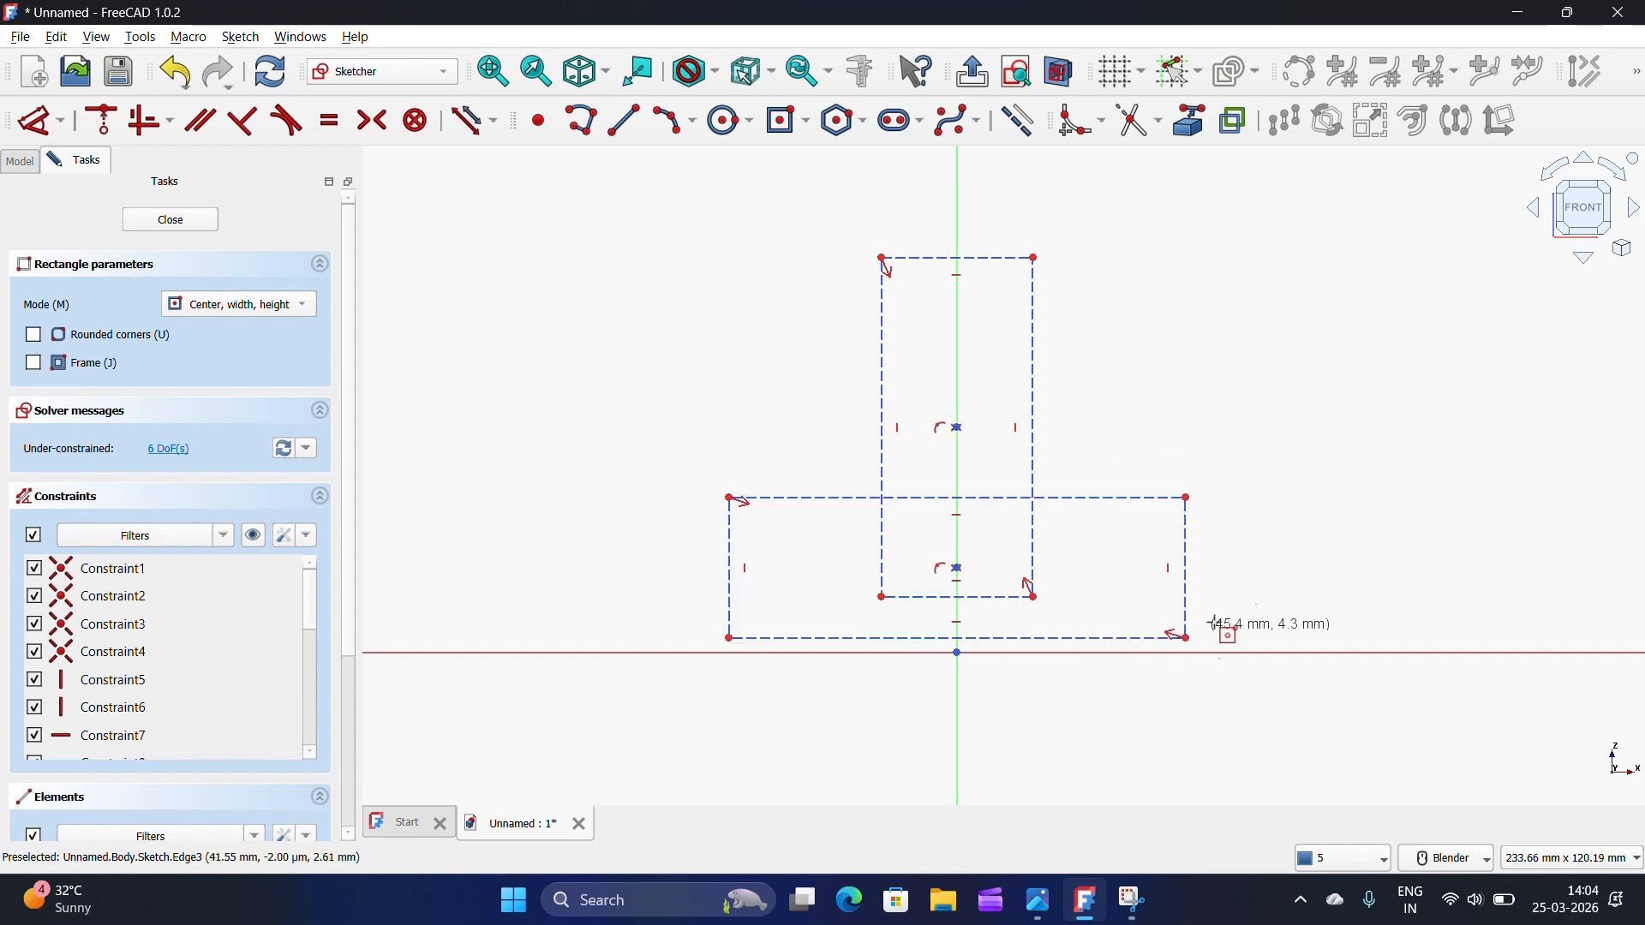
# Step: Check the base thickness in the reference drawing and set the wide lower rectangle's height to 30 mm
pyautogui.click(1032, 891)
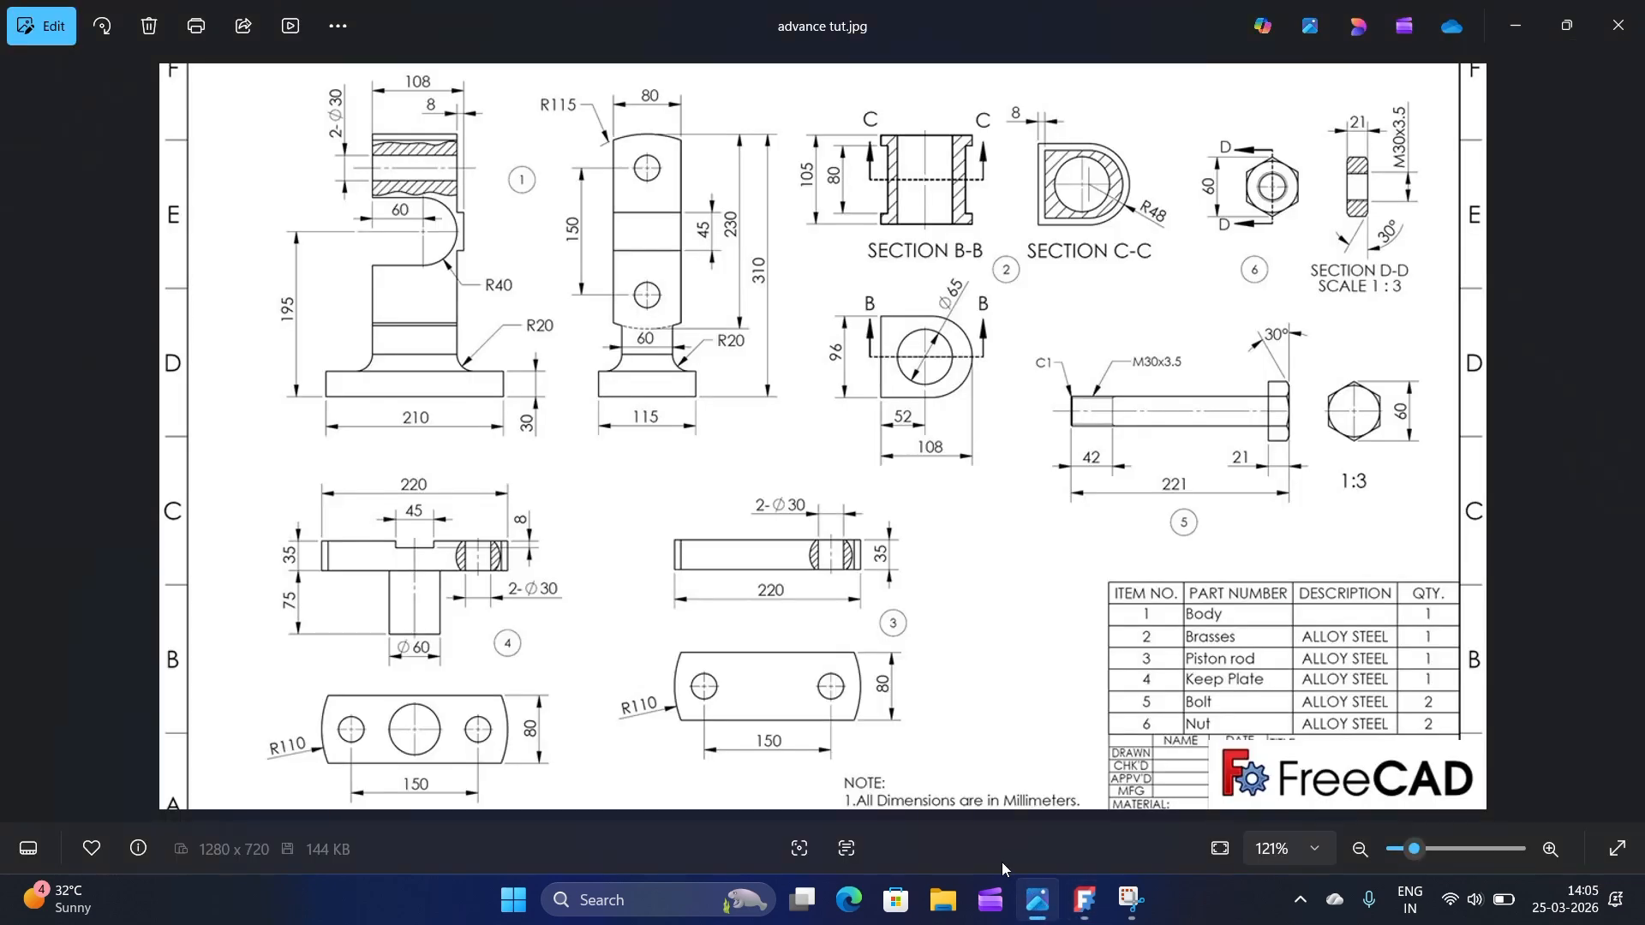
pyautogui.scroll(1, 514, 413)
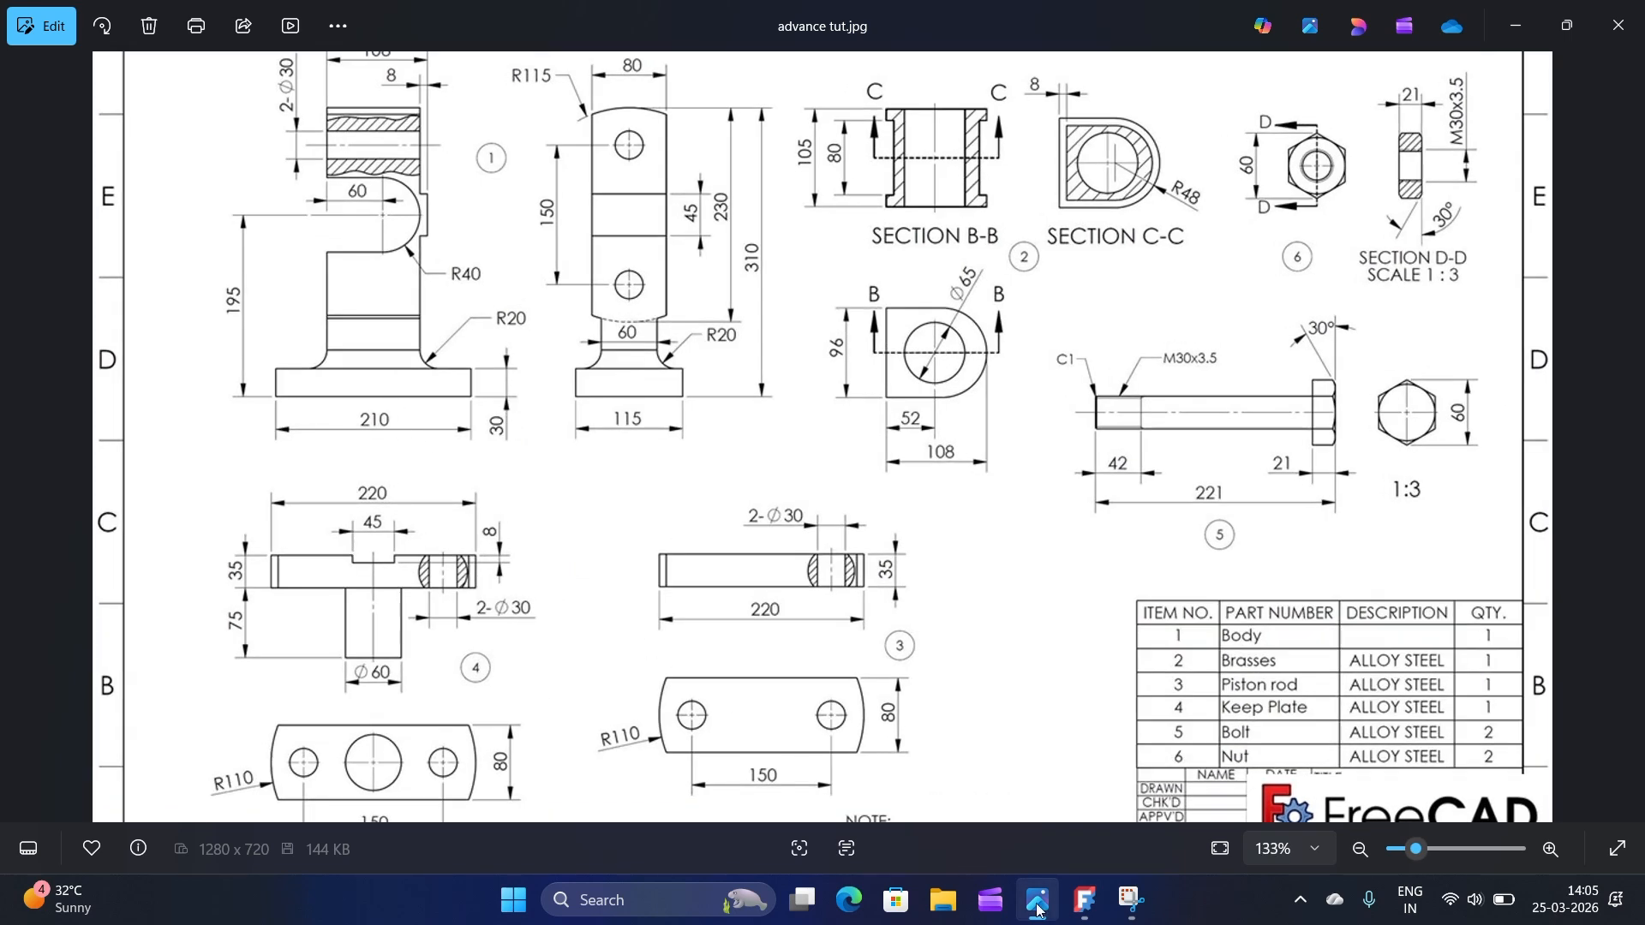
pyautogui.click(1084, 901)
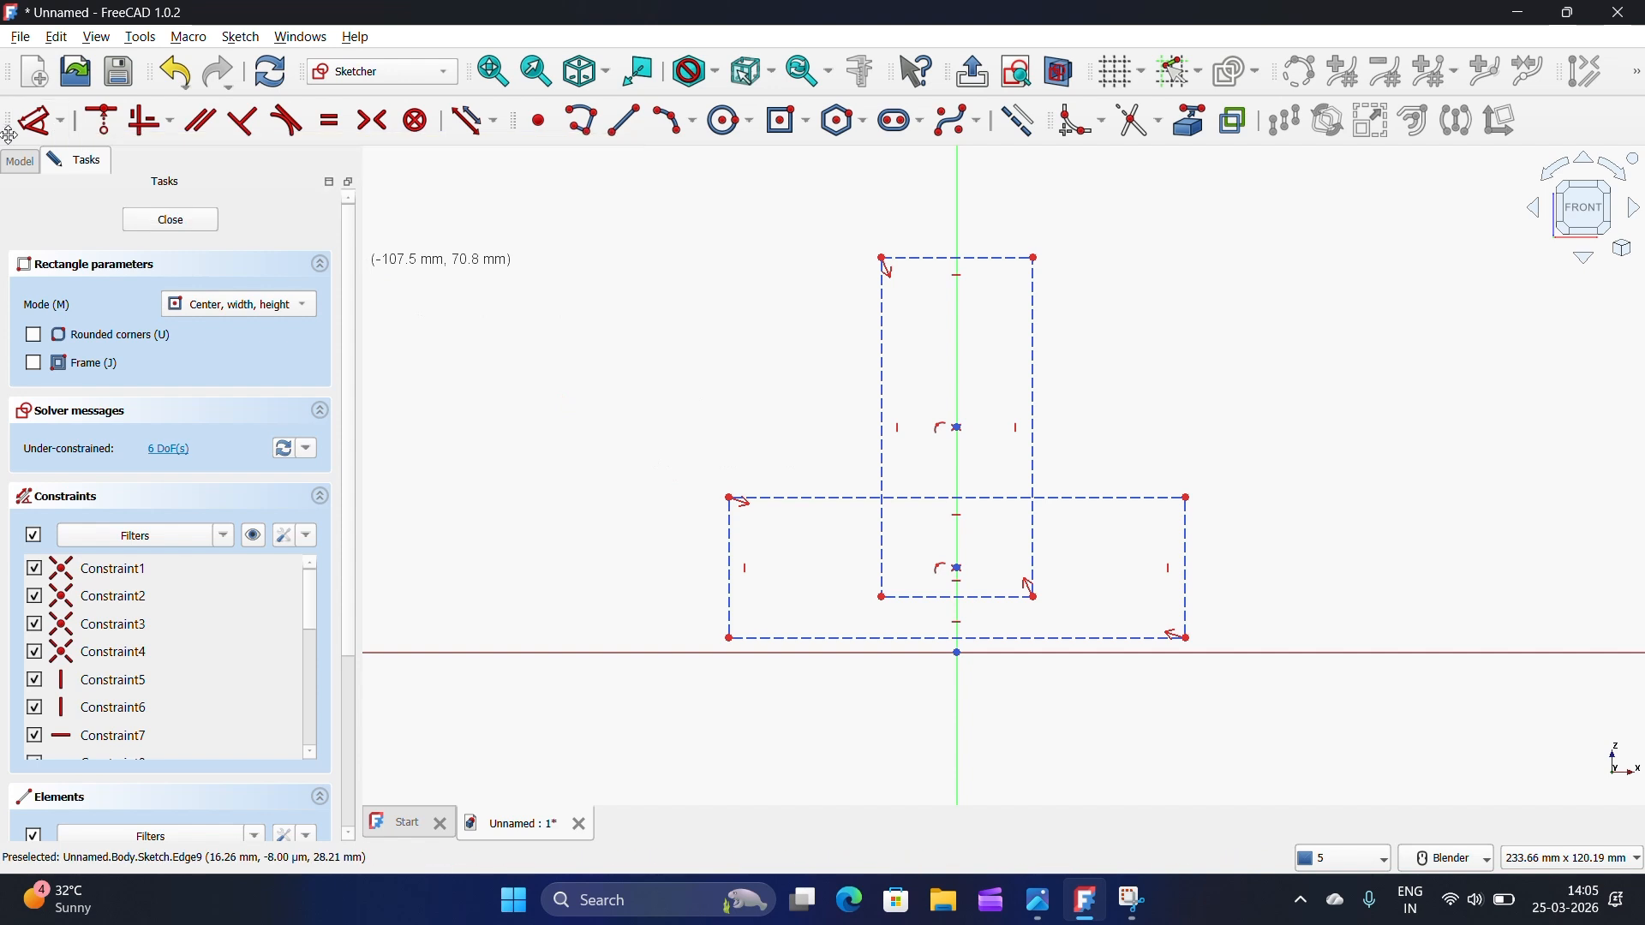
pyautogui.click(41, 121)
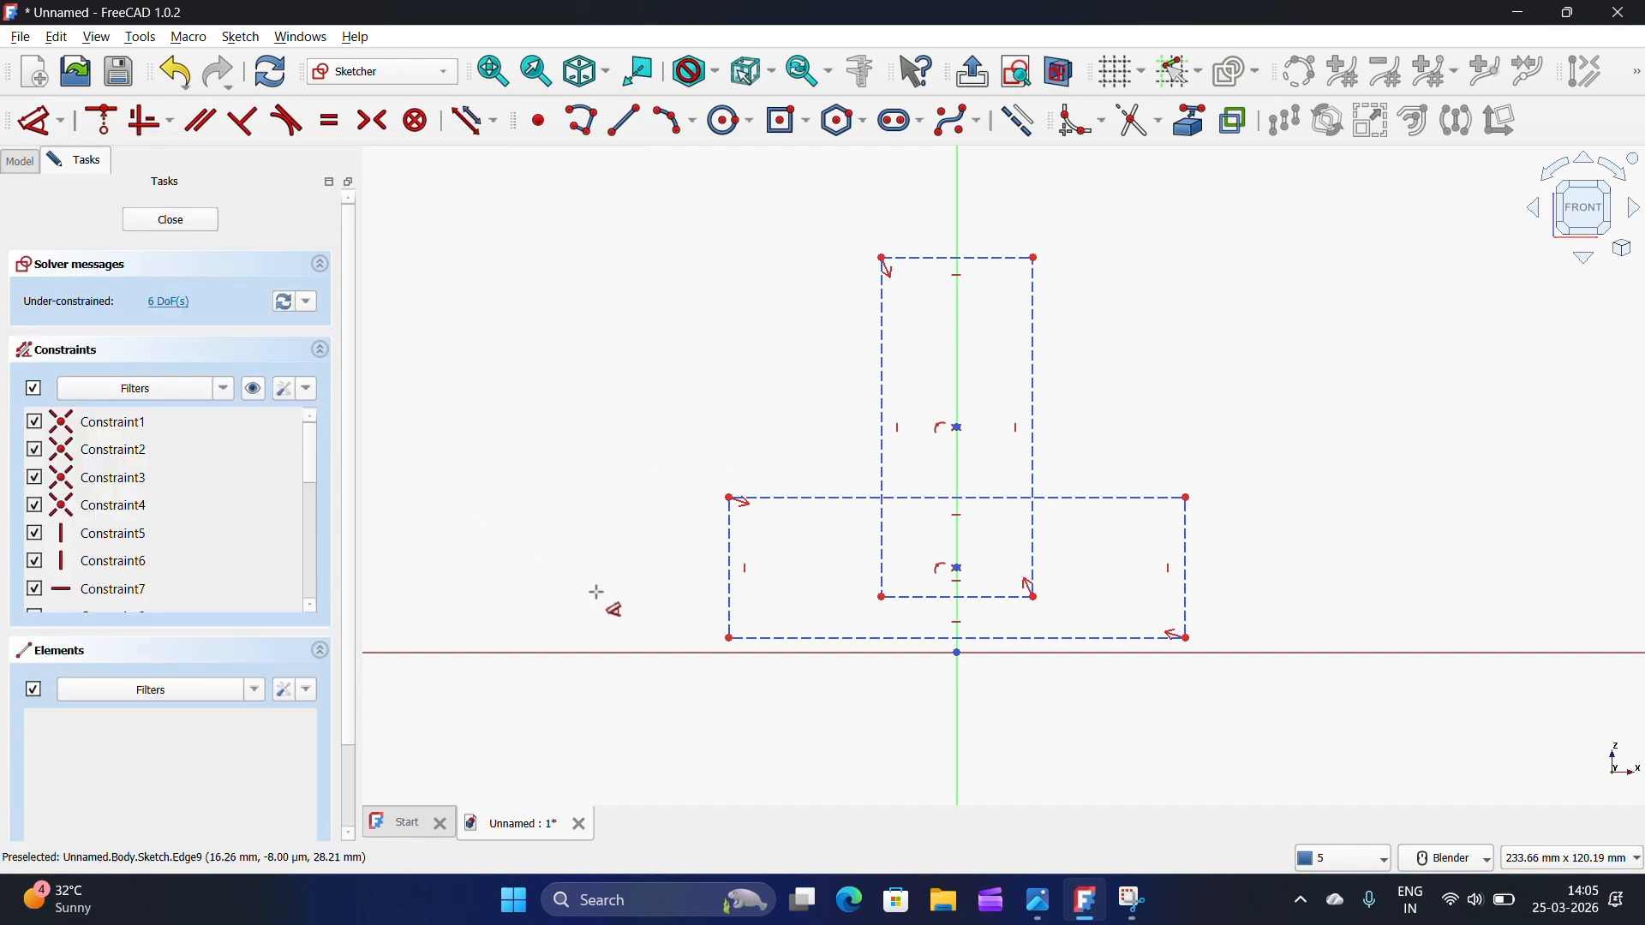
pyautogui.click(730, 563)
pyautogui.click(619, 572)
pyautogui.write('30')
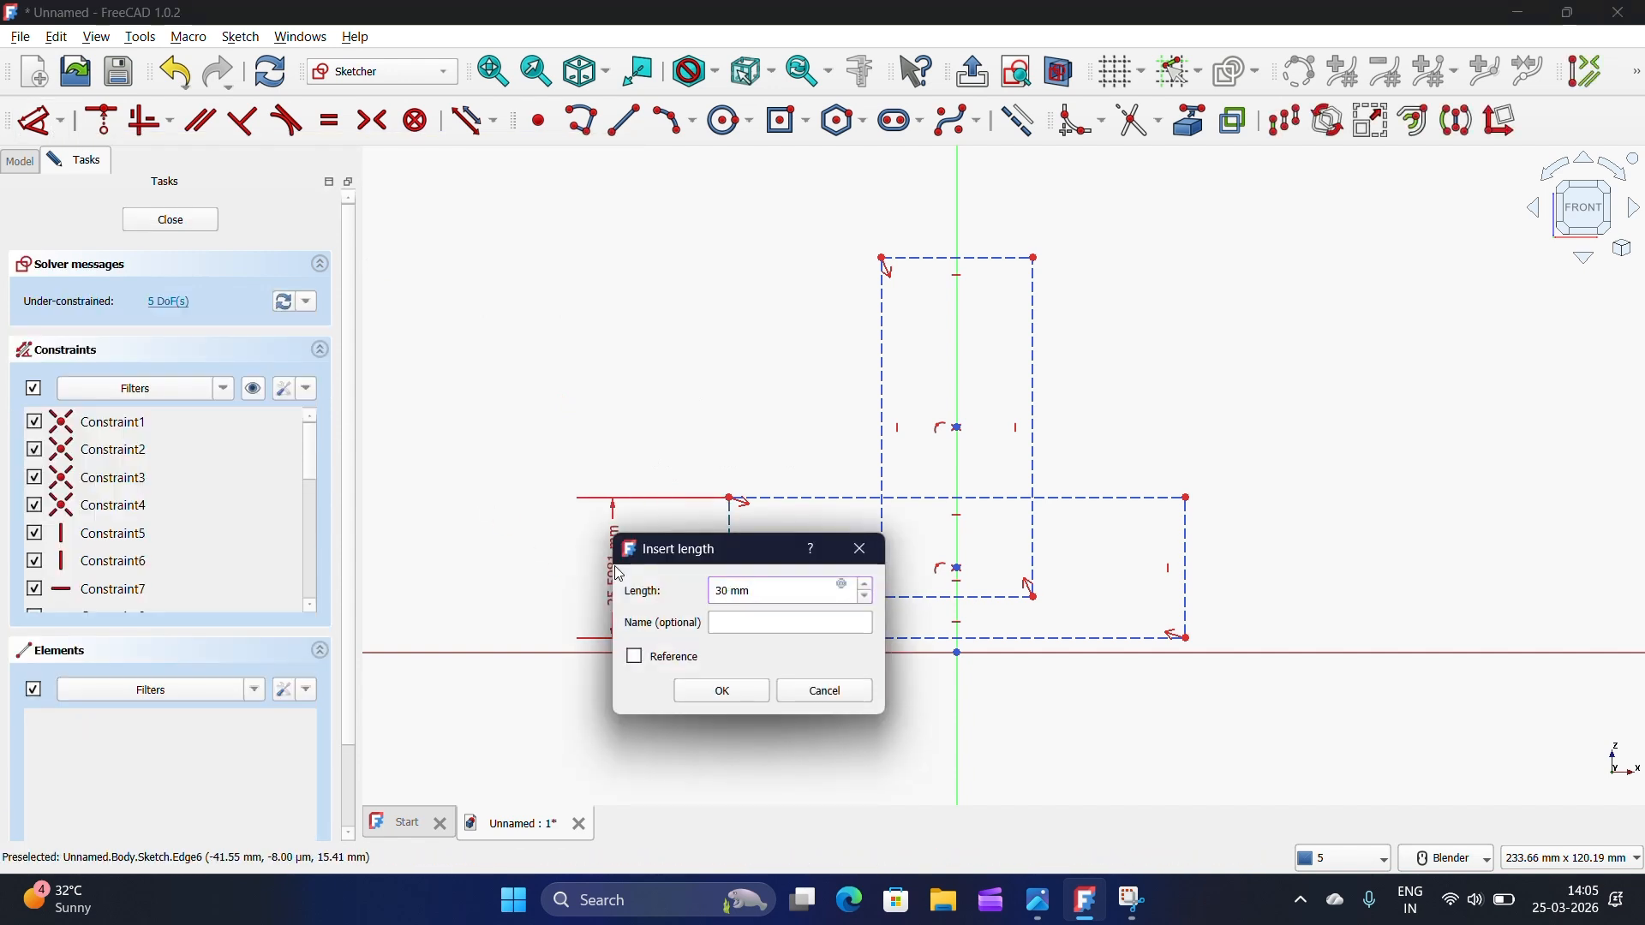
pyautogui.click(724, 694)
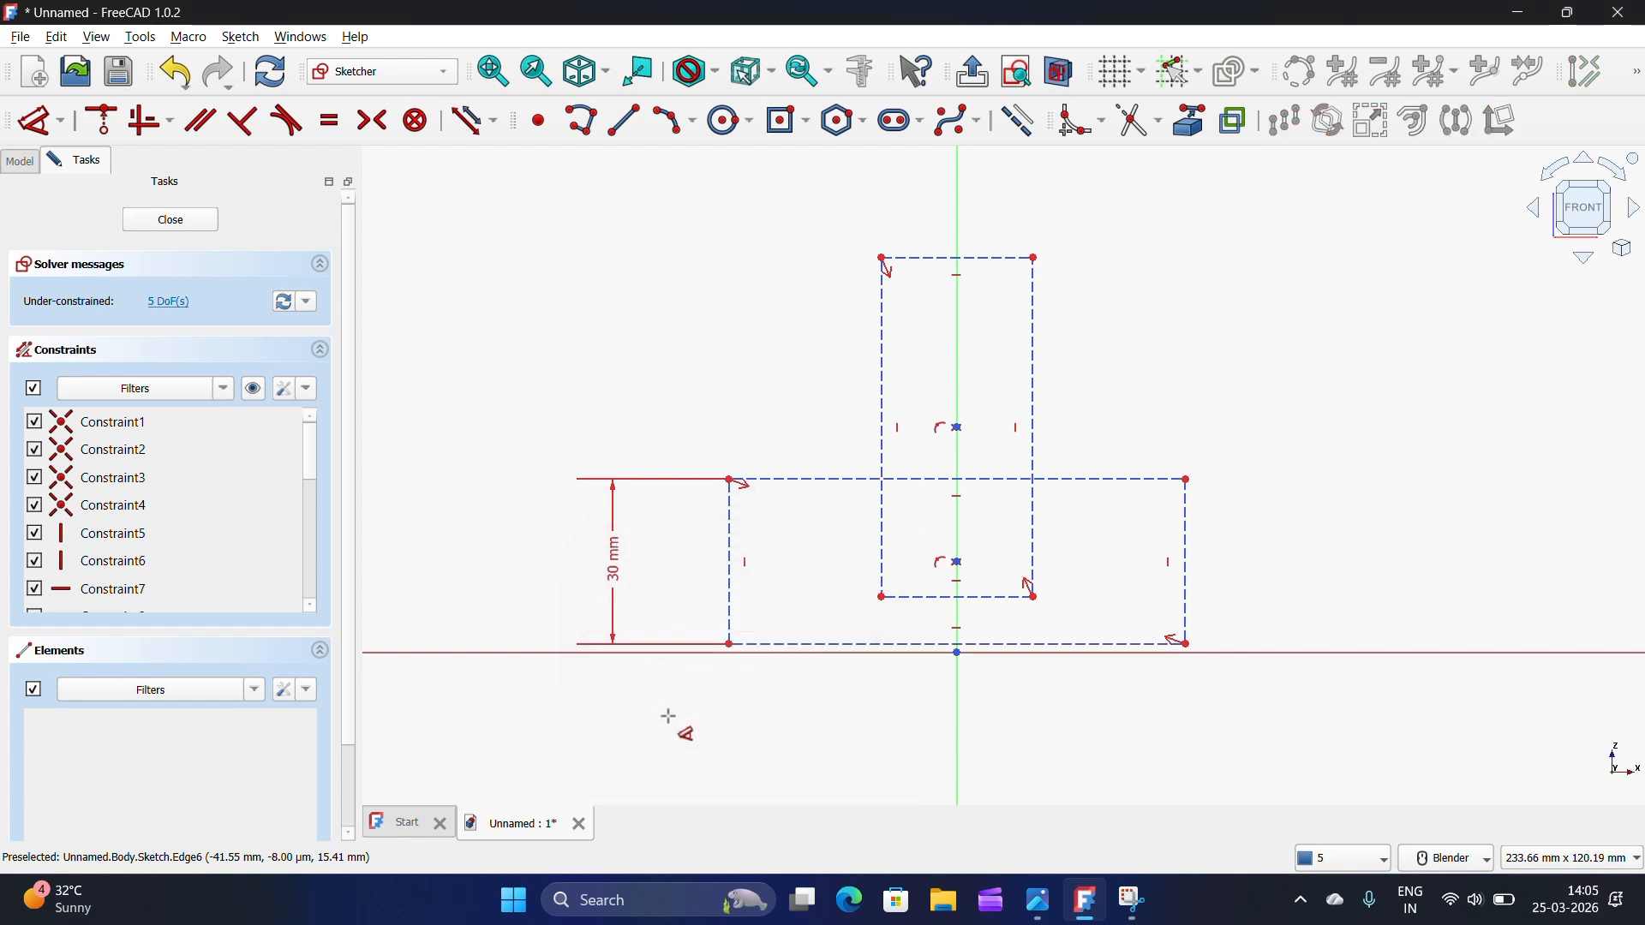
# Step: Constrain the wide rectangle's bottom corner onto the horizontal axis and set its width to 210 mm
pyautogui.click(730, 645)
pyautogui.click(729, 654)
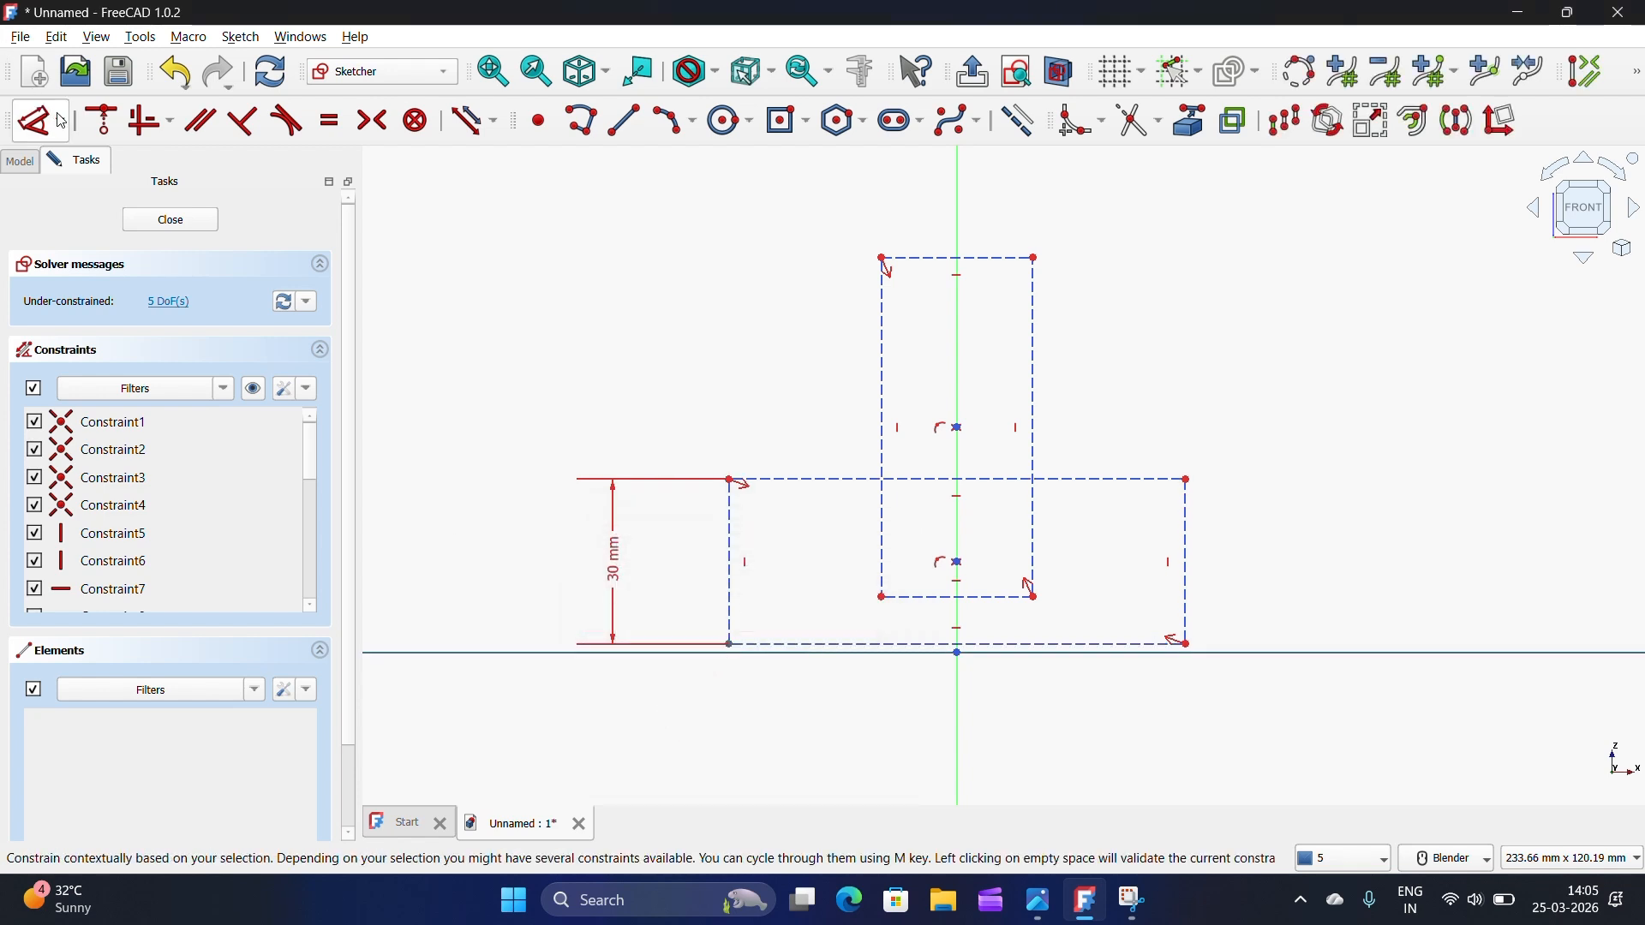
pyautogui.click(828, 495)
pyautogui.click(471, 120)
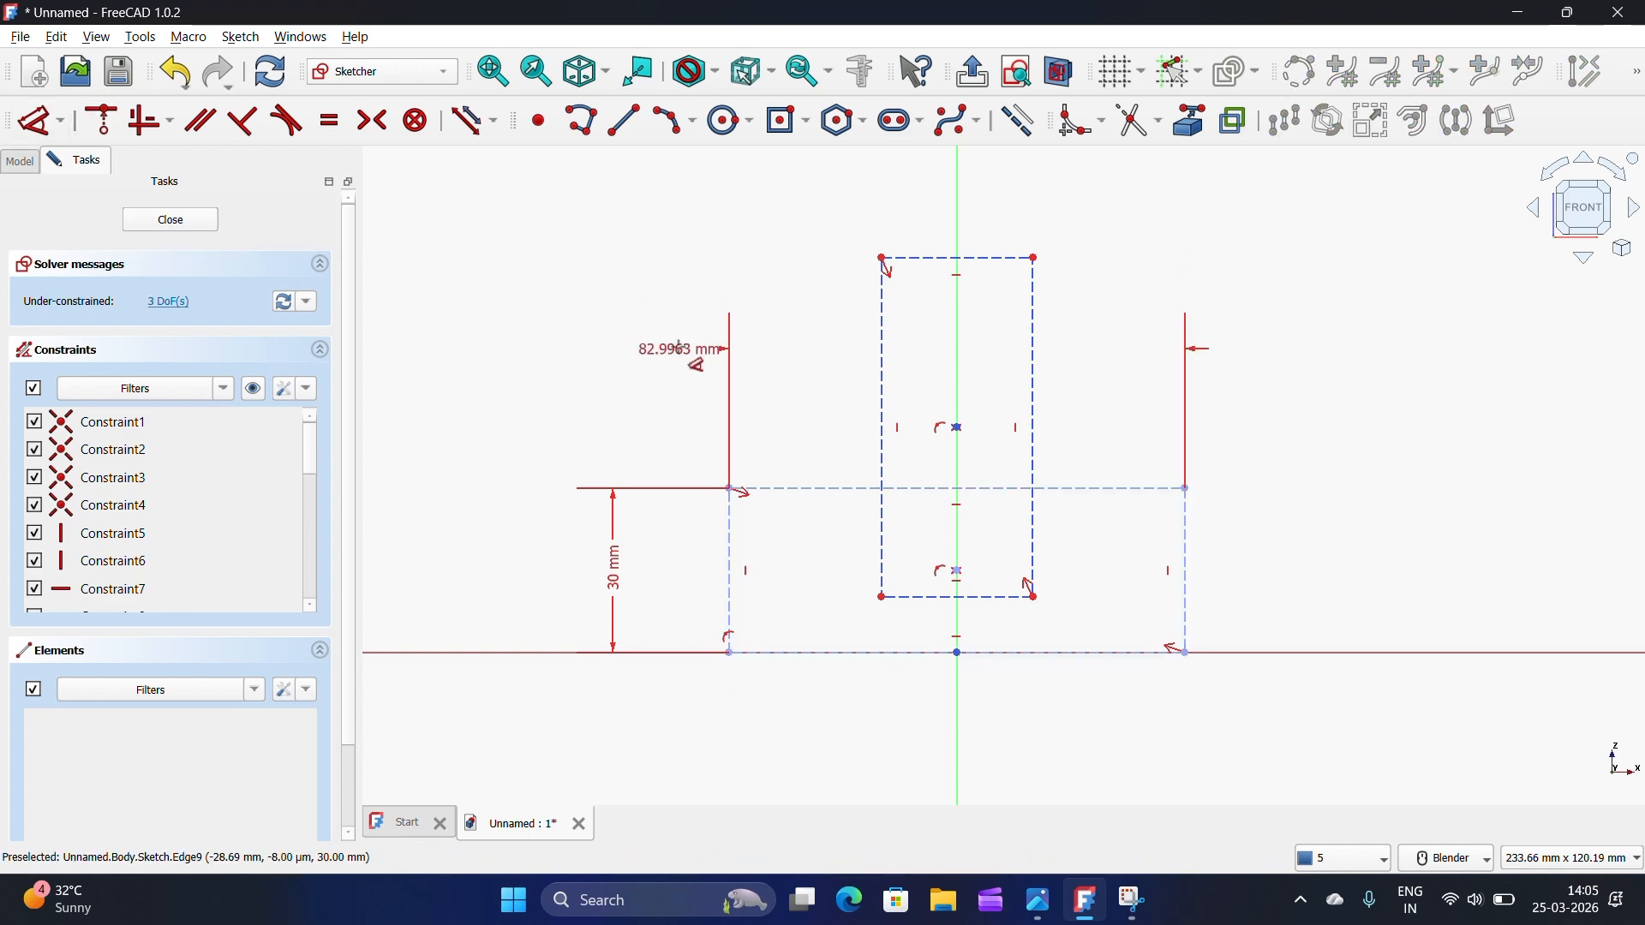
pyautogui.click(669, 356)
pyautogui.click(1038, 904)
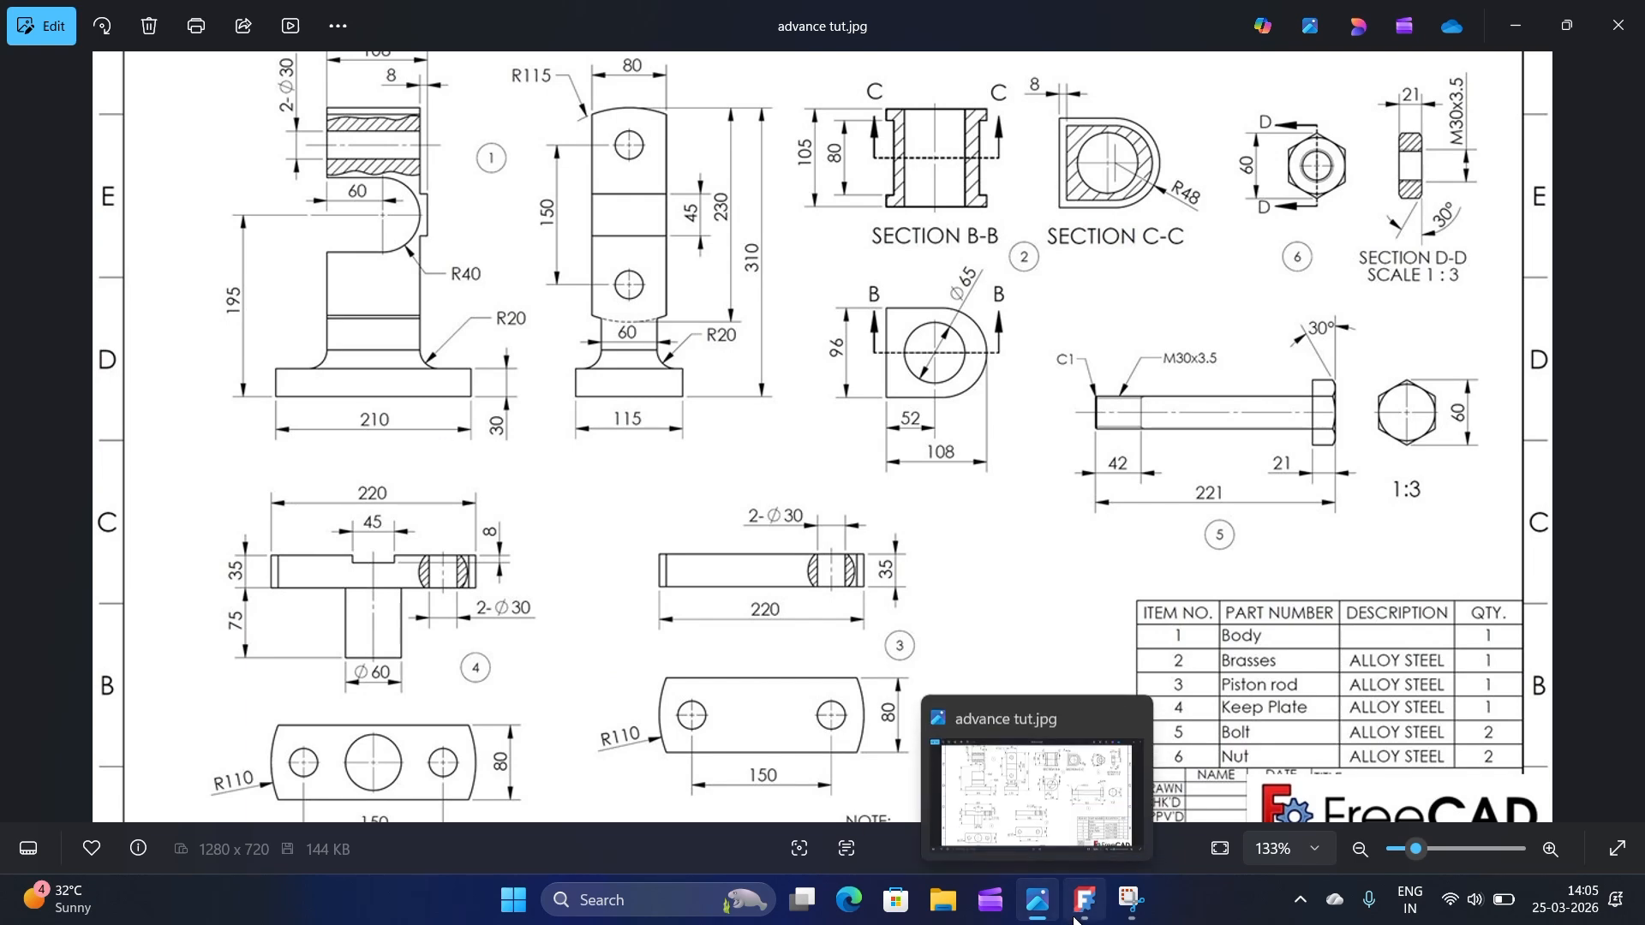
pyautogui.click(1039, 904)
pyautogui.write('210')
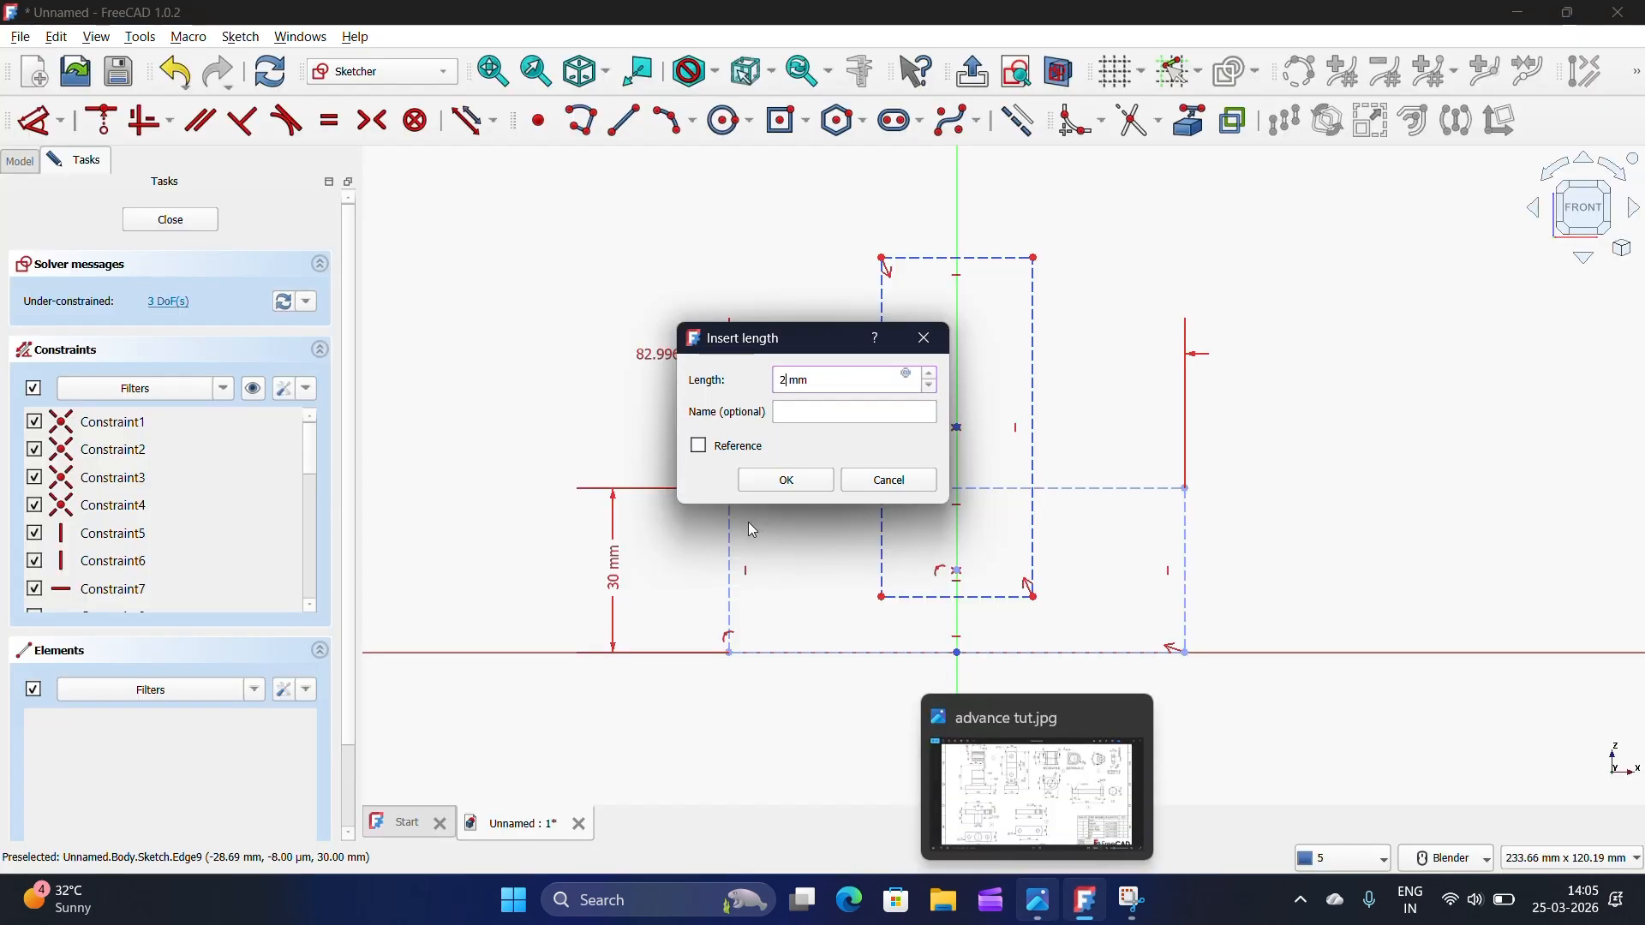
pyautogui.press('Return')
pyautogui.scroll(-3, 743, 519)
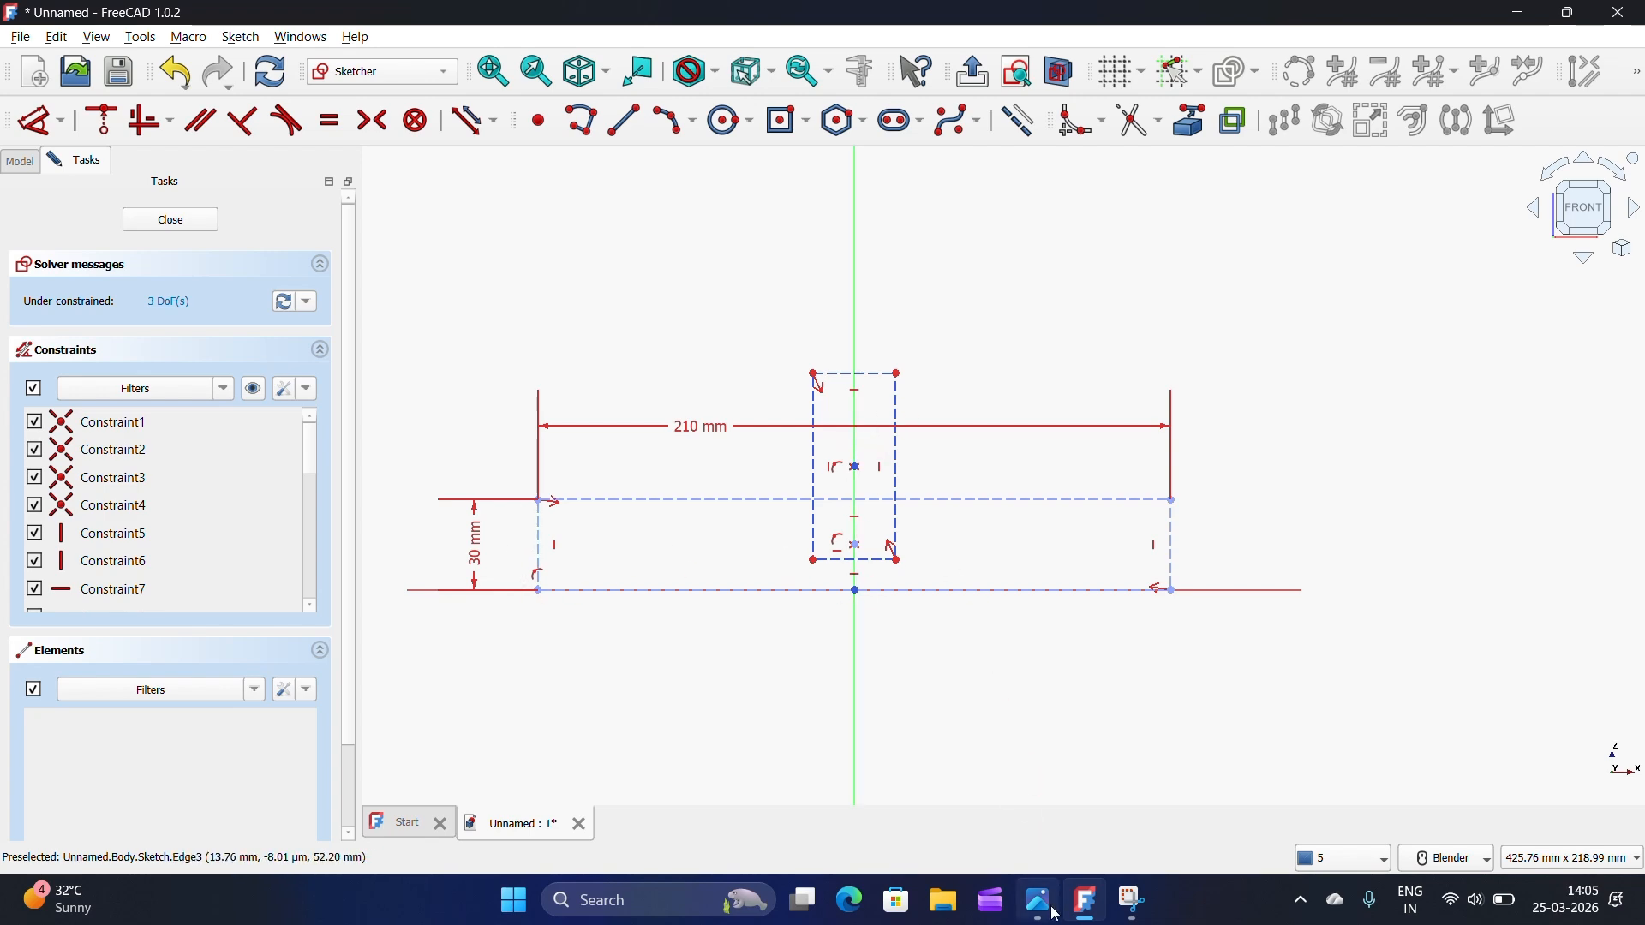
# Step: Check the upright's dimensions in the reference drawing and set the narrow rectangle's width to 100 mm
pyautogui.click(1027, 889)
pyautogui.scroll(-1, 480, 416)
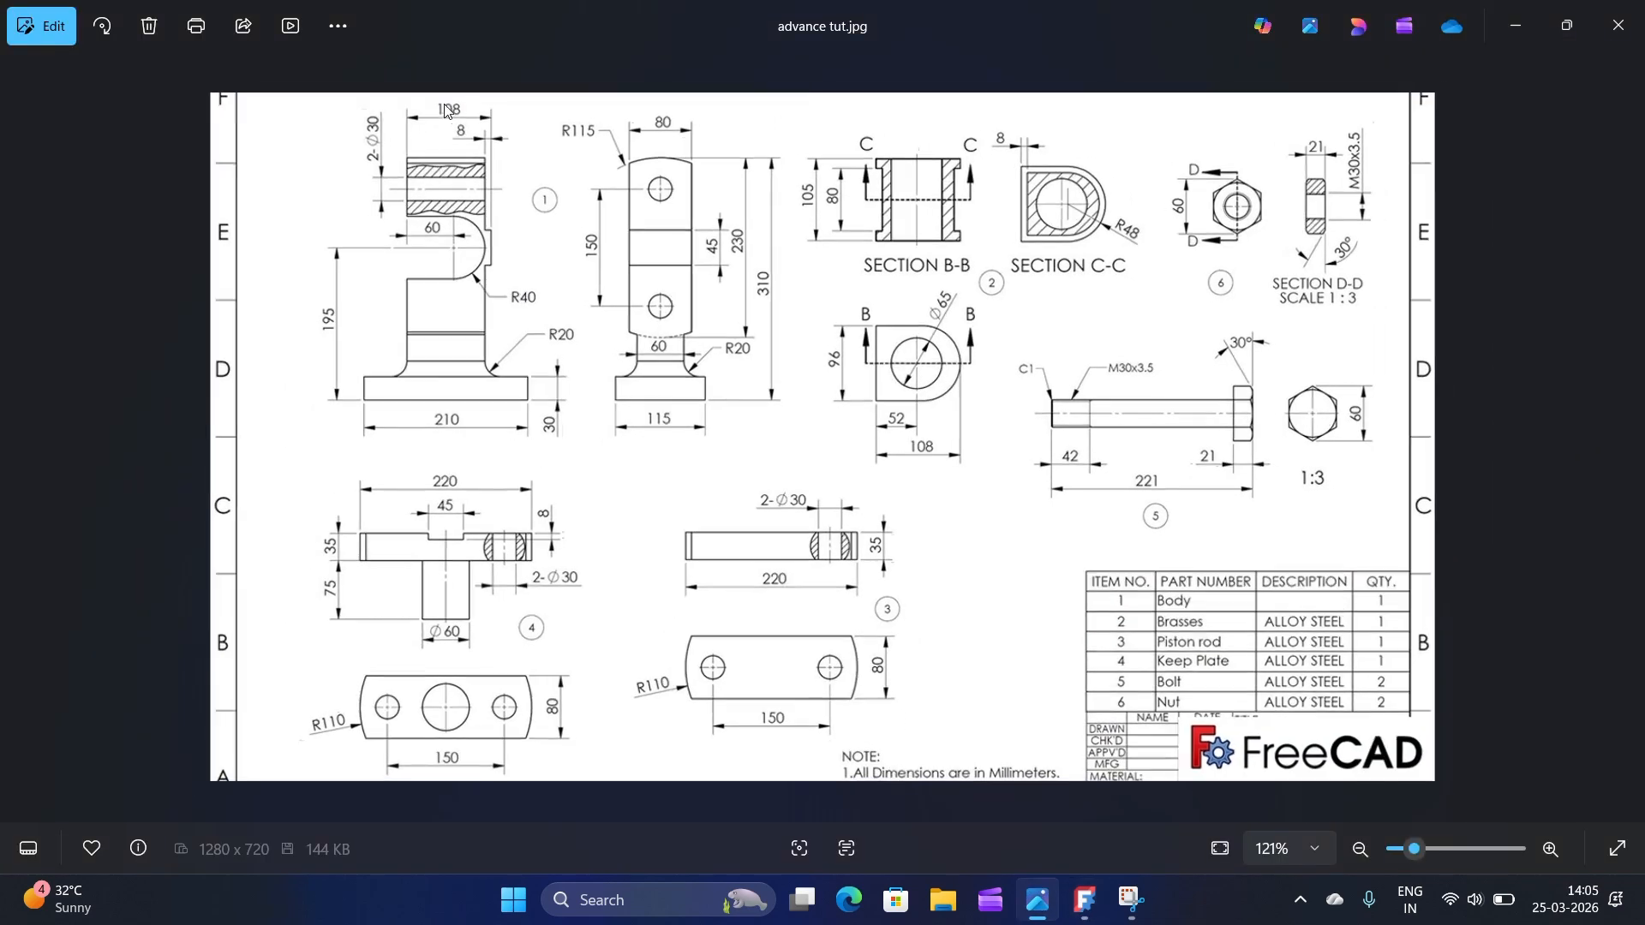
pyautogui.scroll(1, 403, 95)
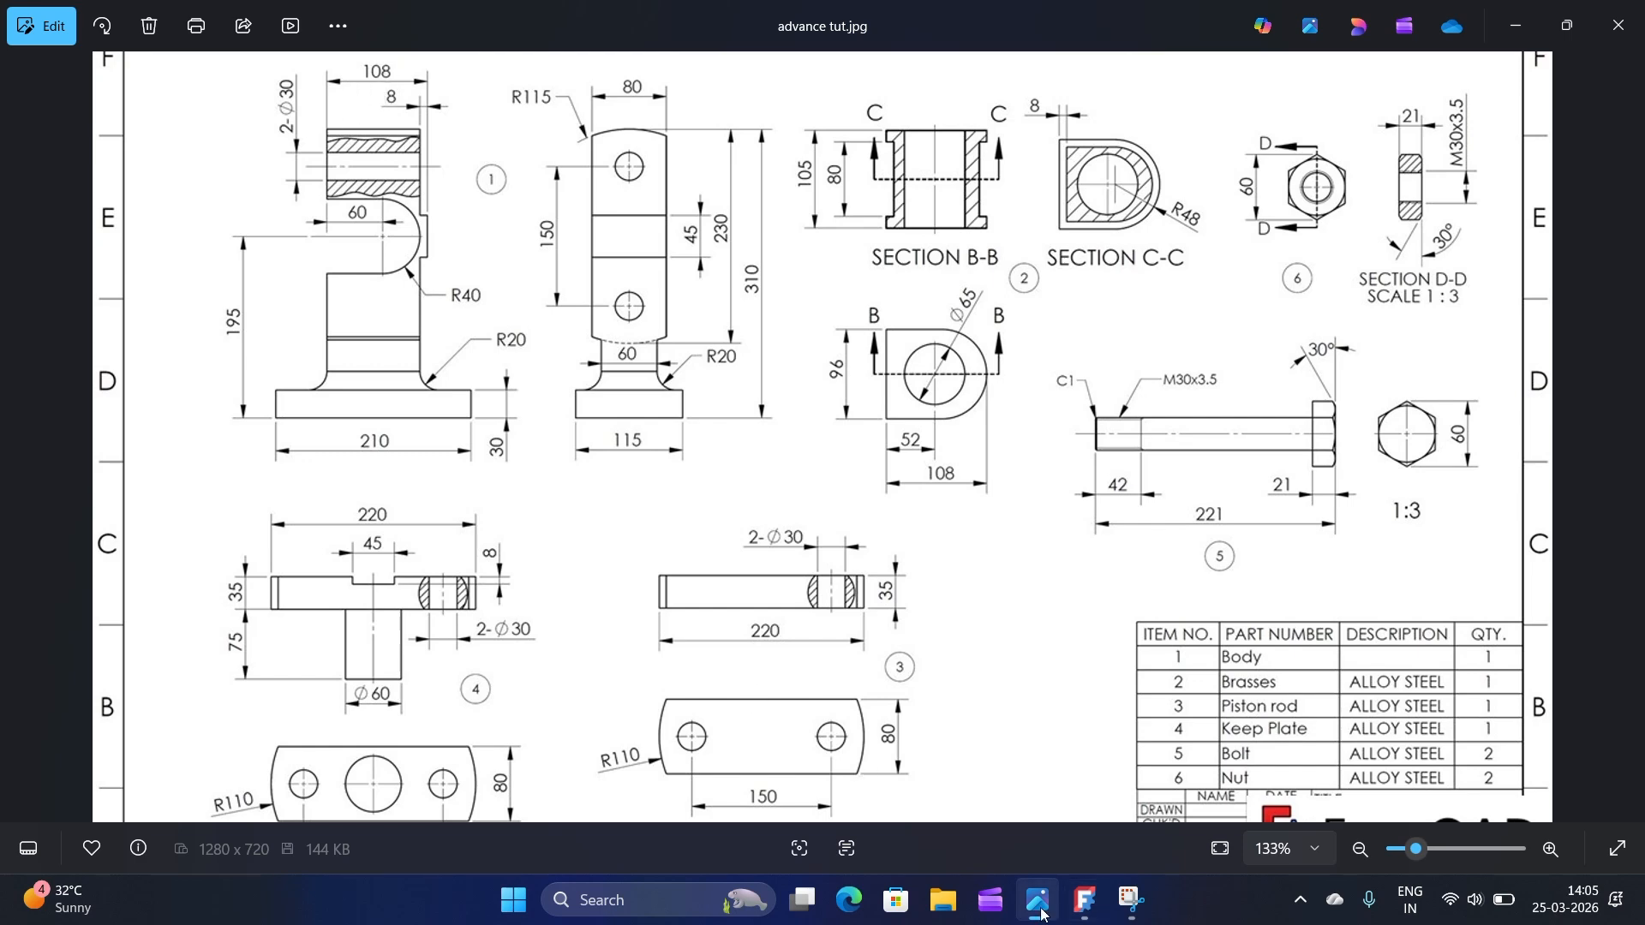
pyautogui.click(1085, 901)
pyautogui.click(855, 376)
pyautogui.click(796, 300)
pyautogui.write('100')
pyautogui.press('Return')
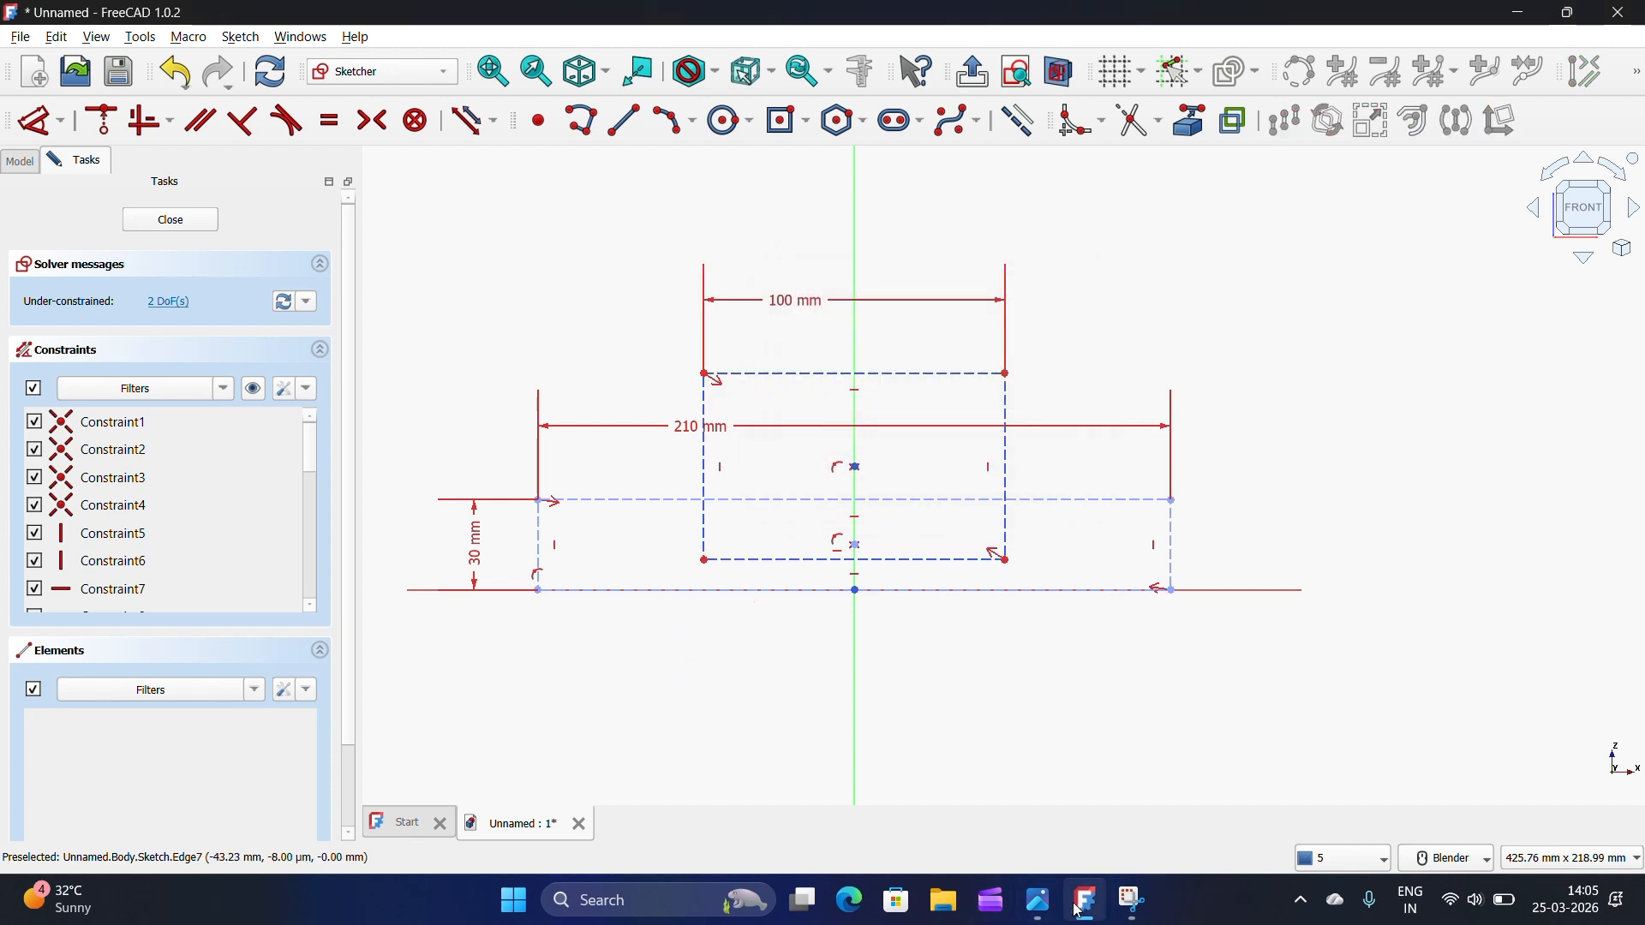
pyautogui.press('Escape')
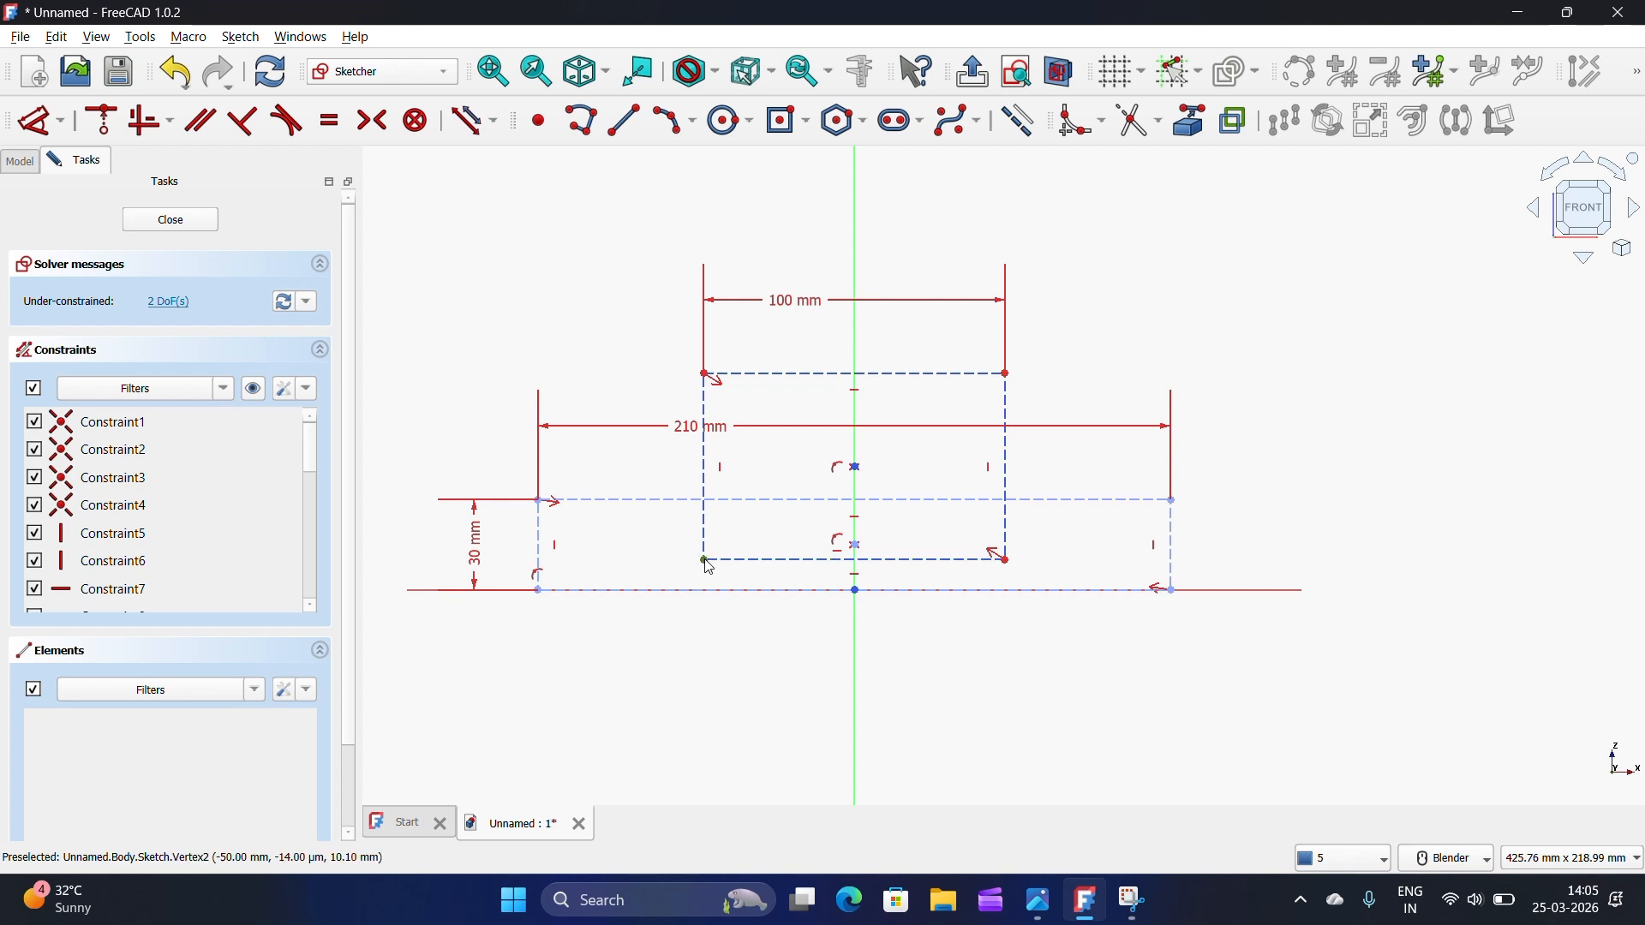
# Step: Constrain the narrow rectangle's bottom corner onto the horizontal axis and set its height to 310 mm, following the reference drawing
pyautogui.click(102, 121)
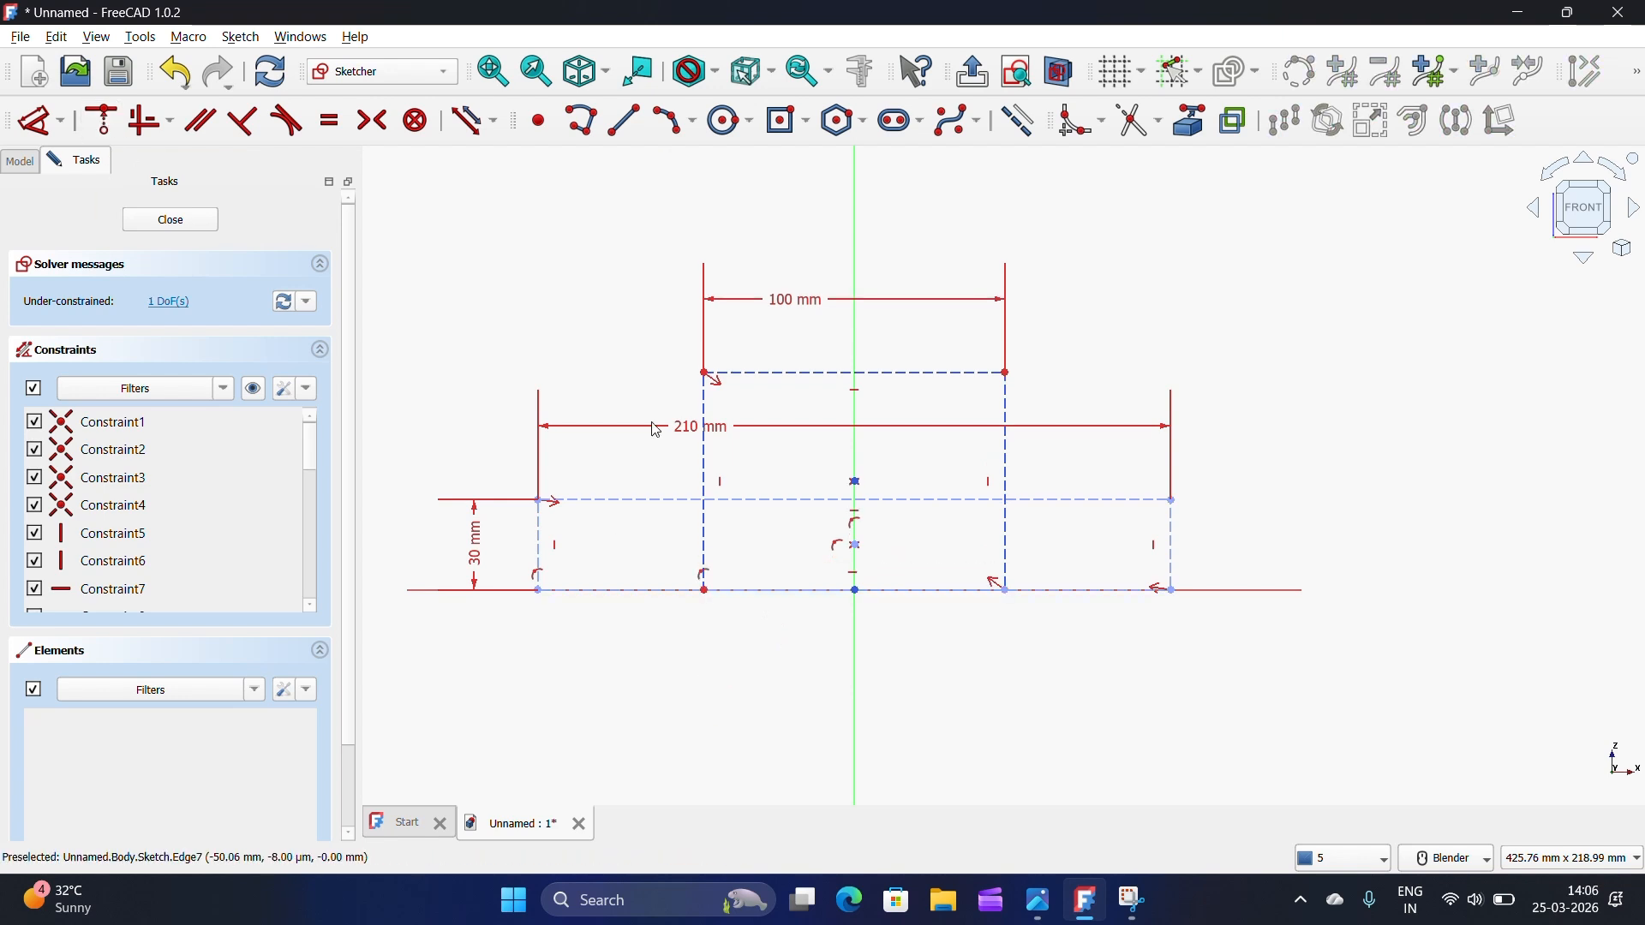
pyautogui.click(1007, 493)
pyautogui.click(38, 121)
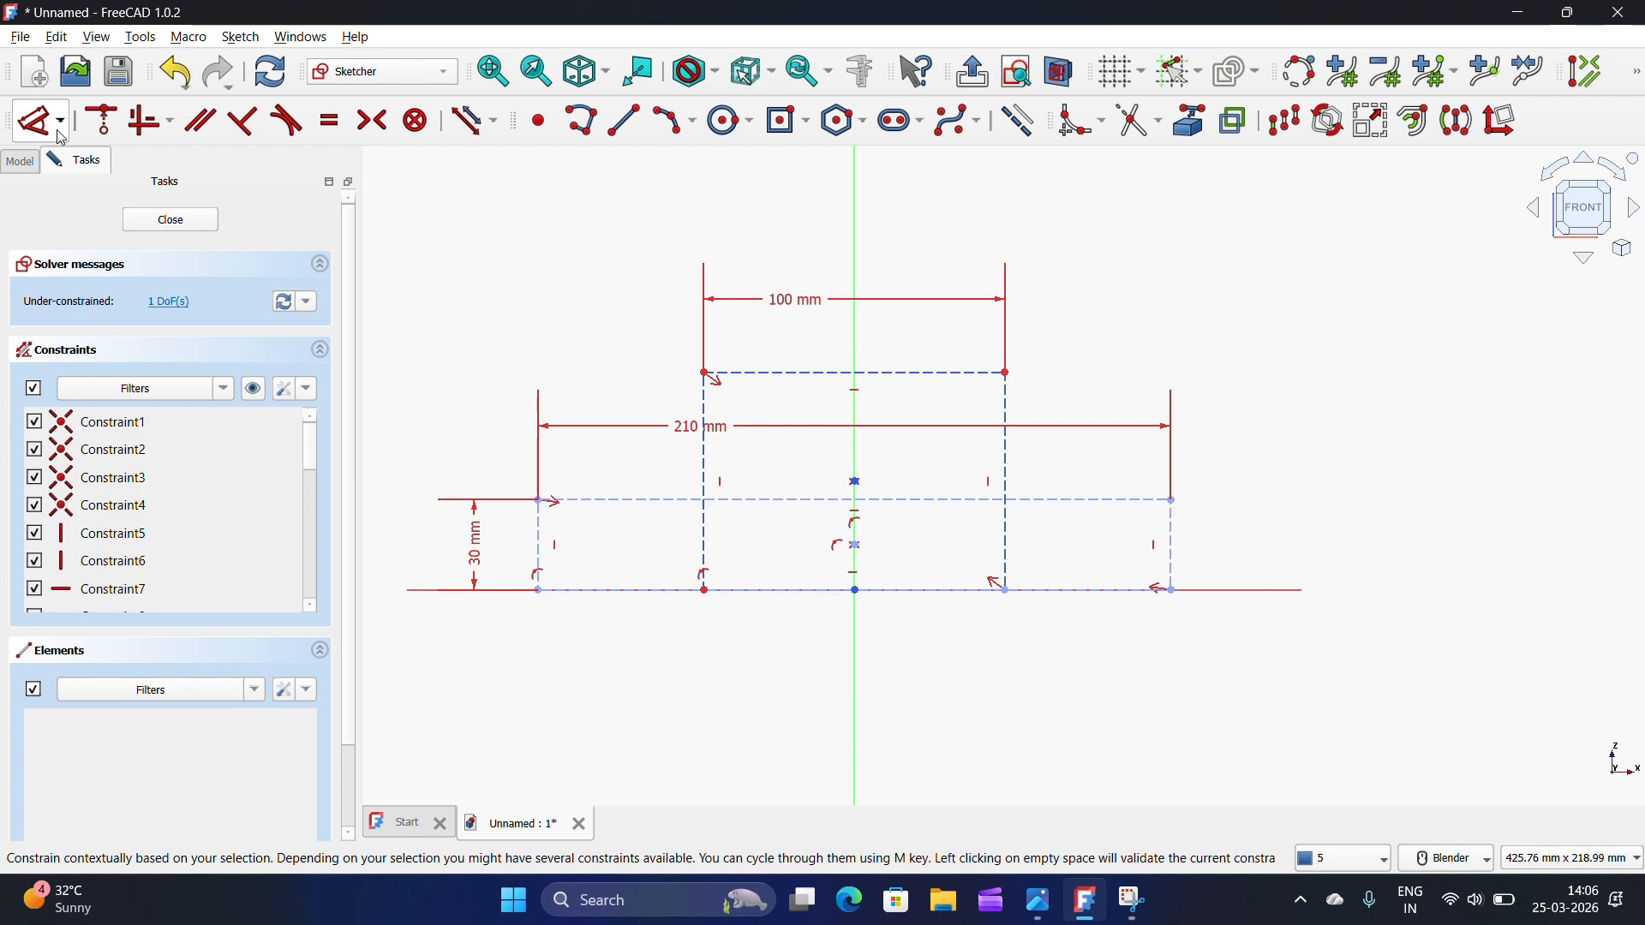
pyautogui.click(1285, 364)
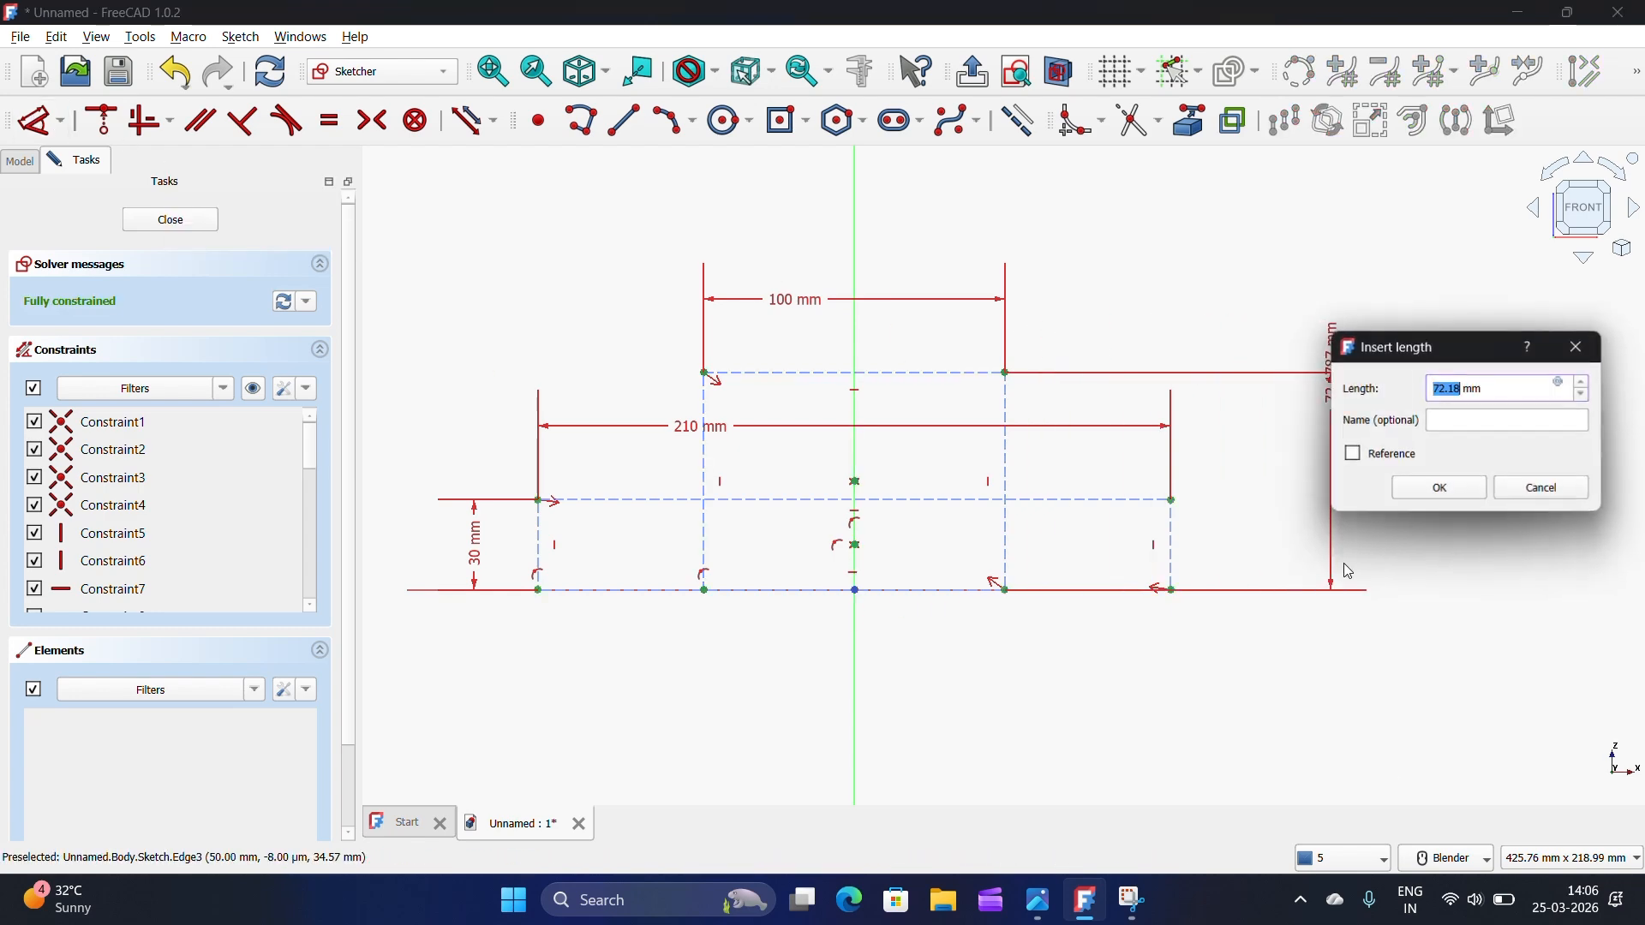
pyautogui.click(1046, 899)
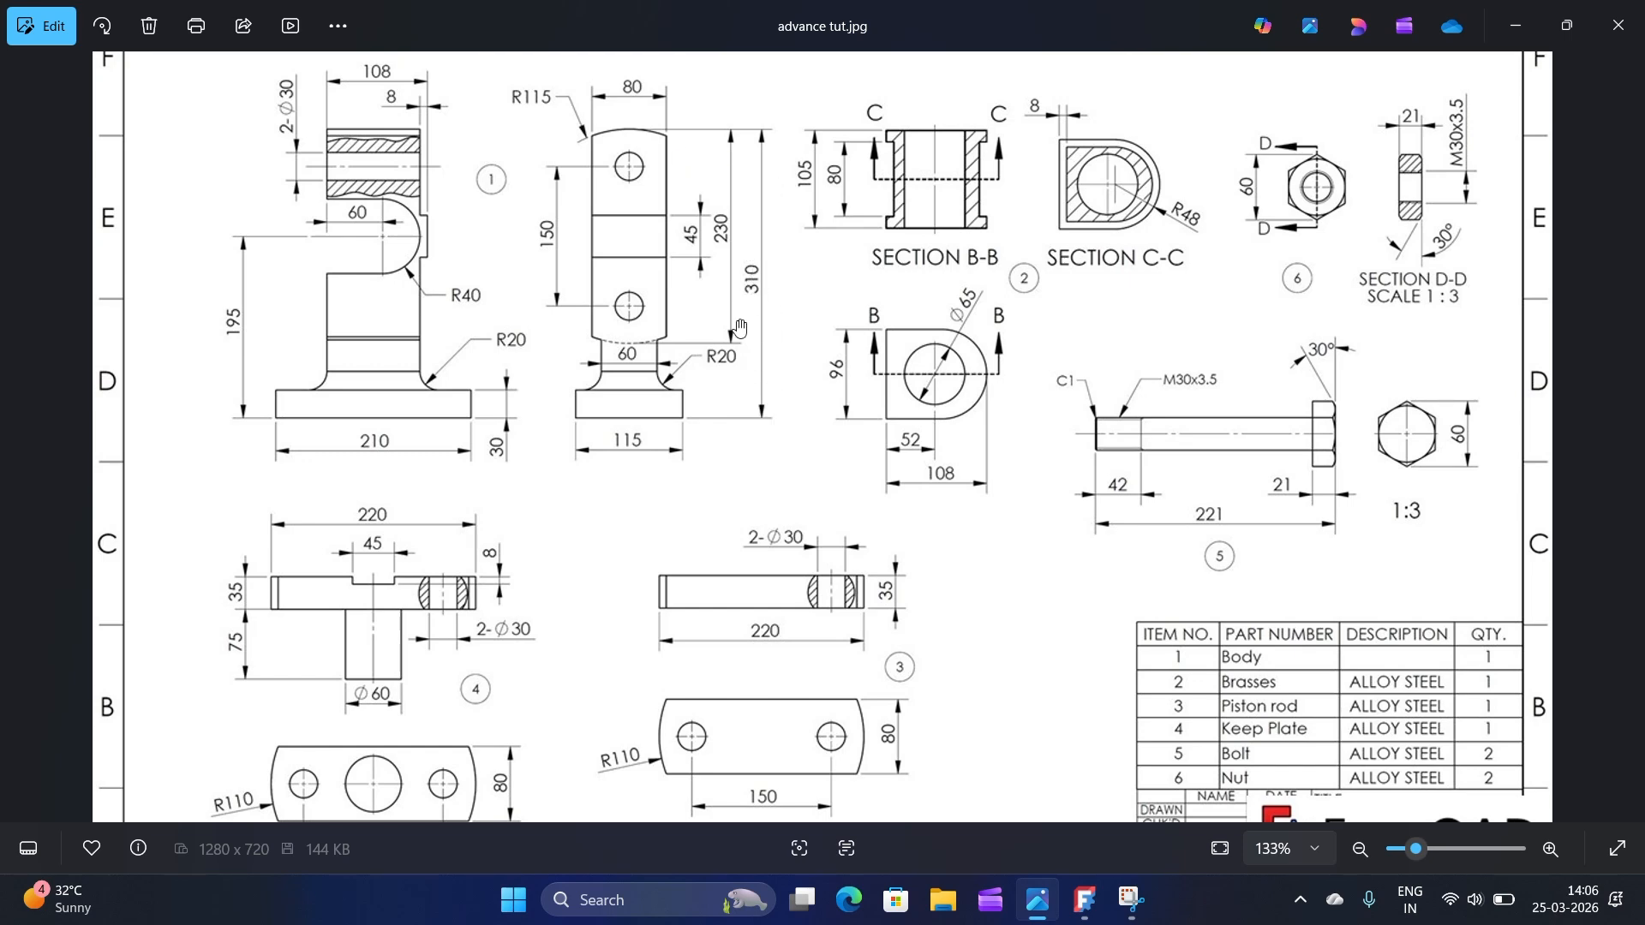
pyautogui.moveTo(1084, 899)
pyautogui.click(1041, 825)
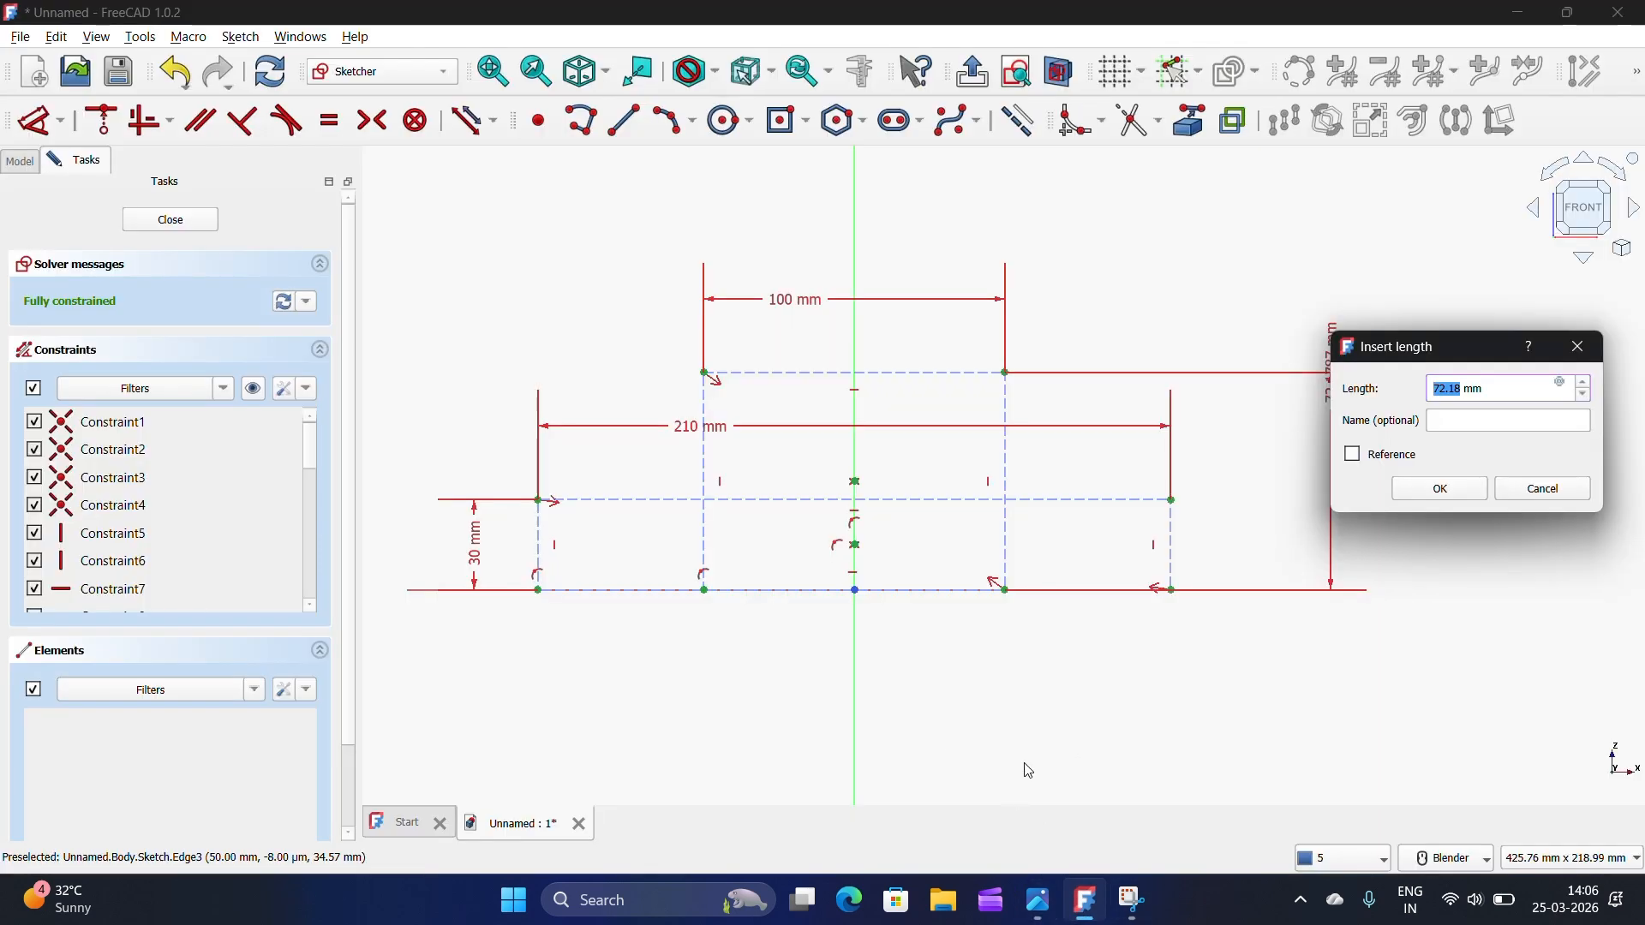
pyautogui.press('Return')
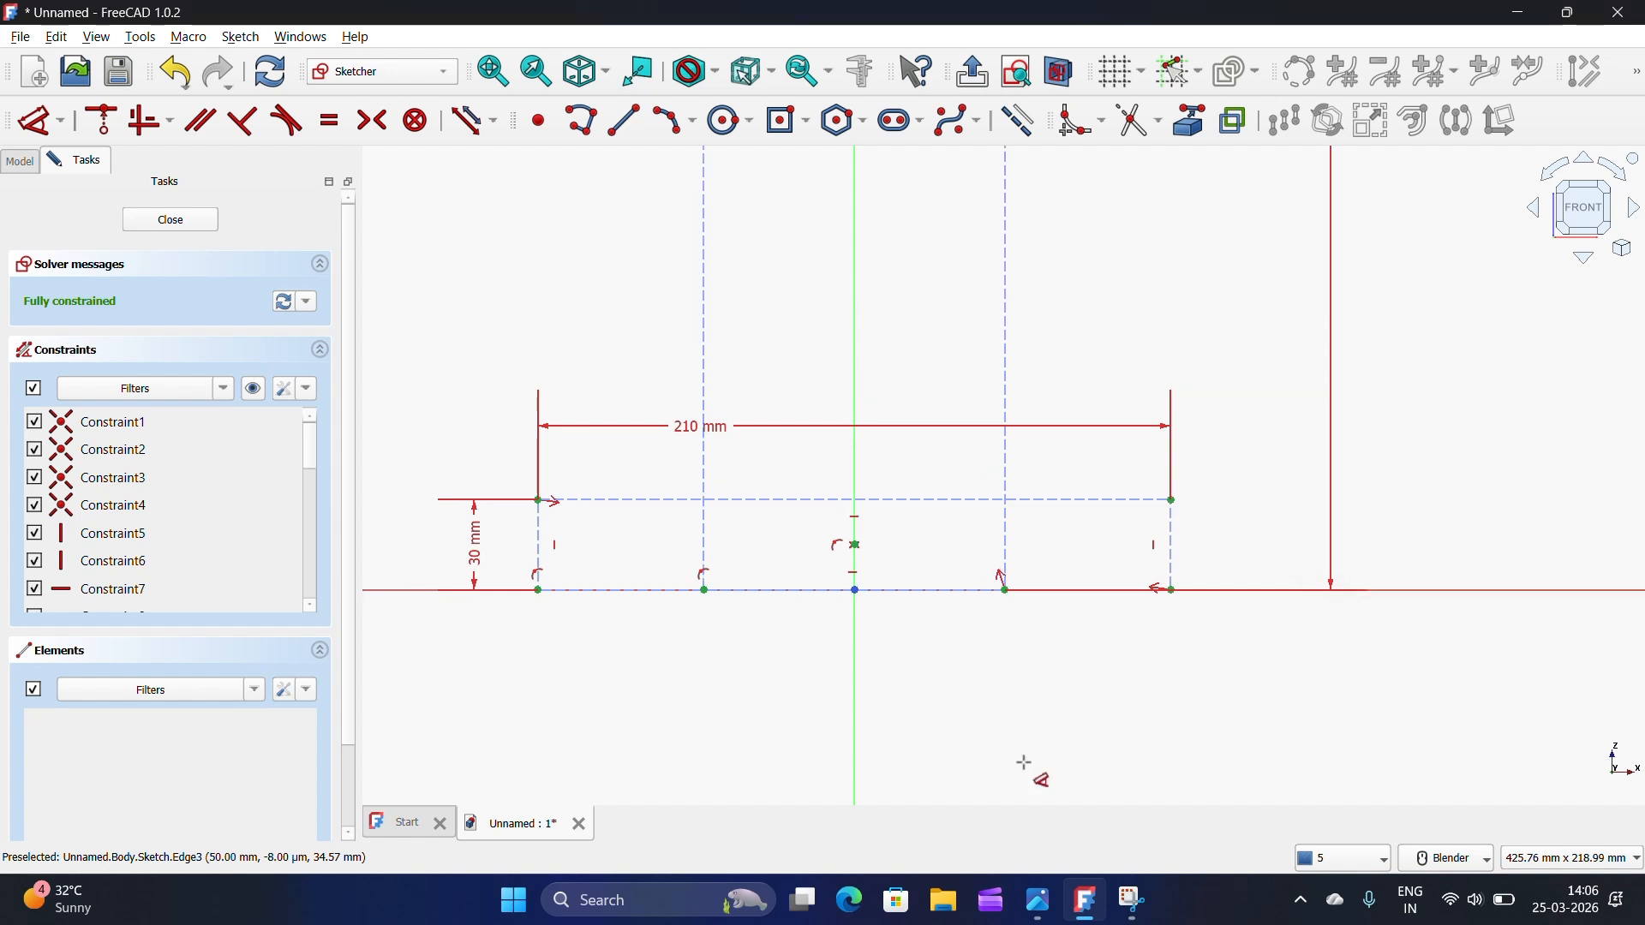
pyautogui.scroll(-4, 1025, 762)
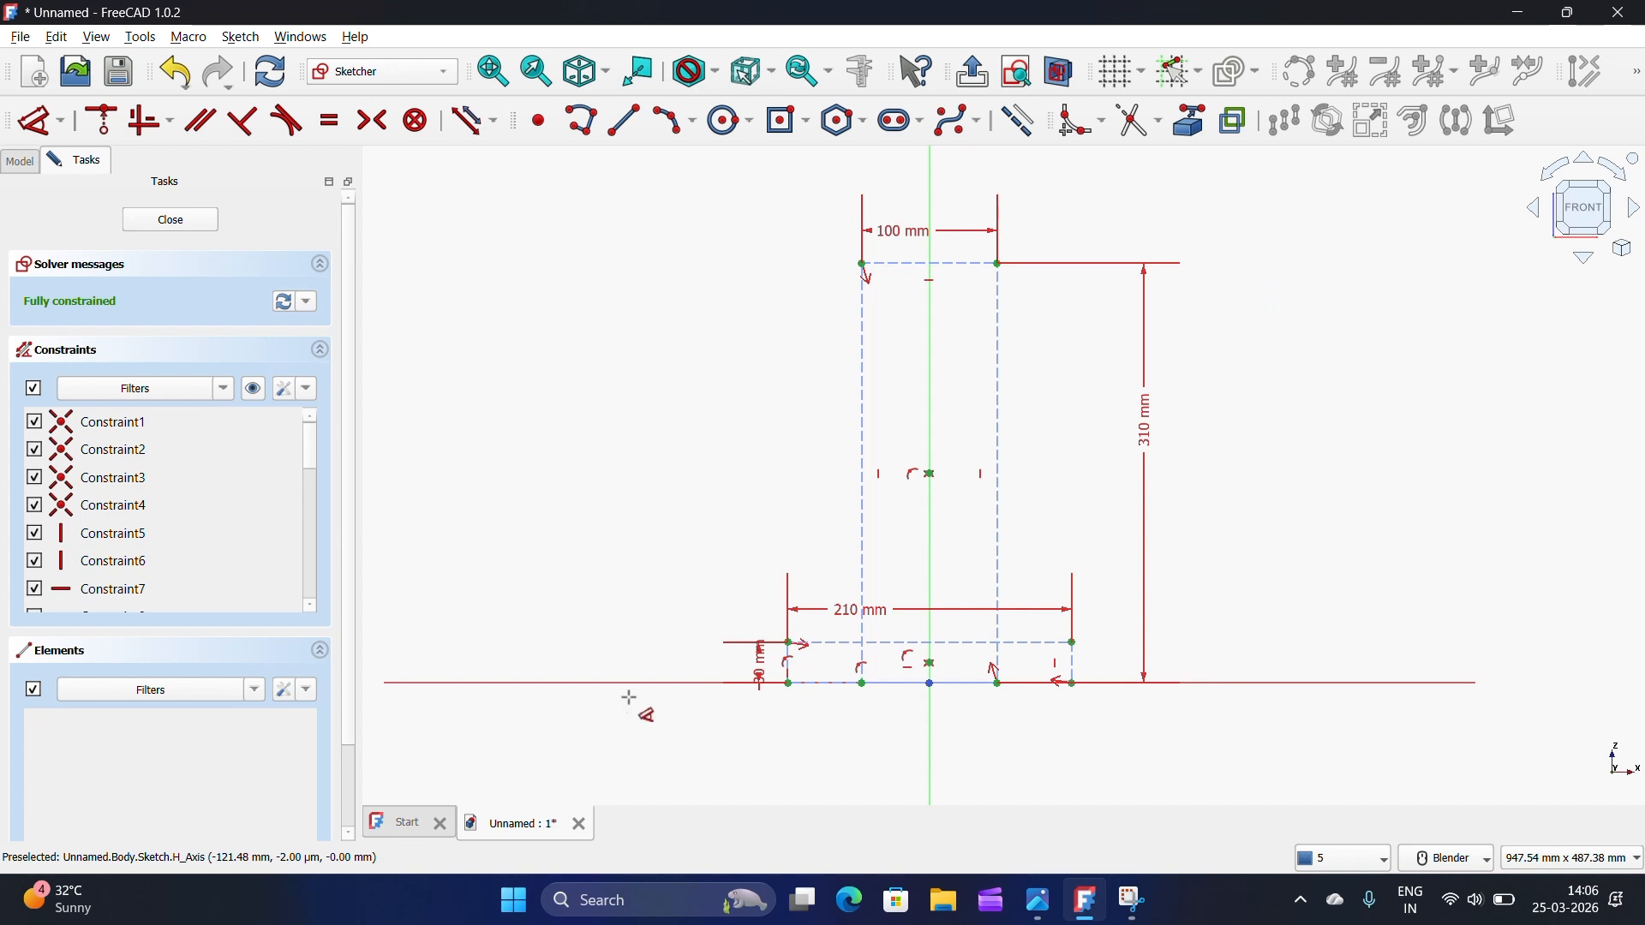
# Step: Hide all constraint markers and dimensions in the sketch and look through the constraint display options
pyautogui.click(253, 389)
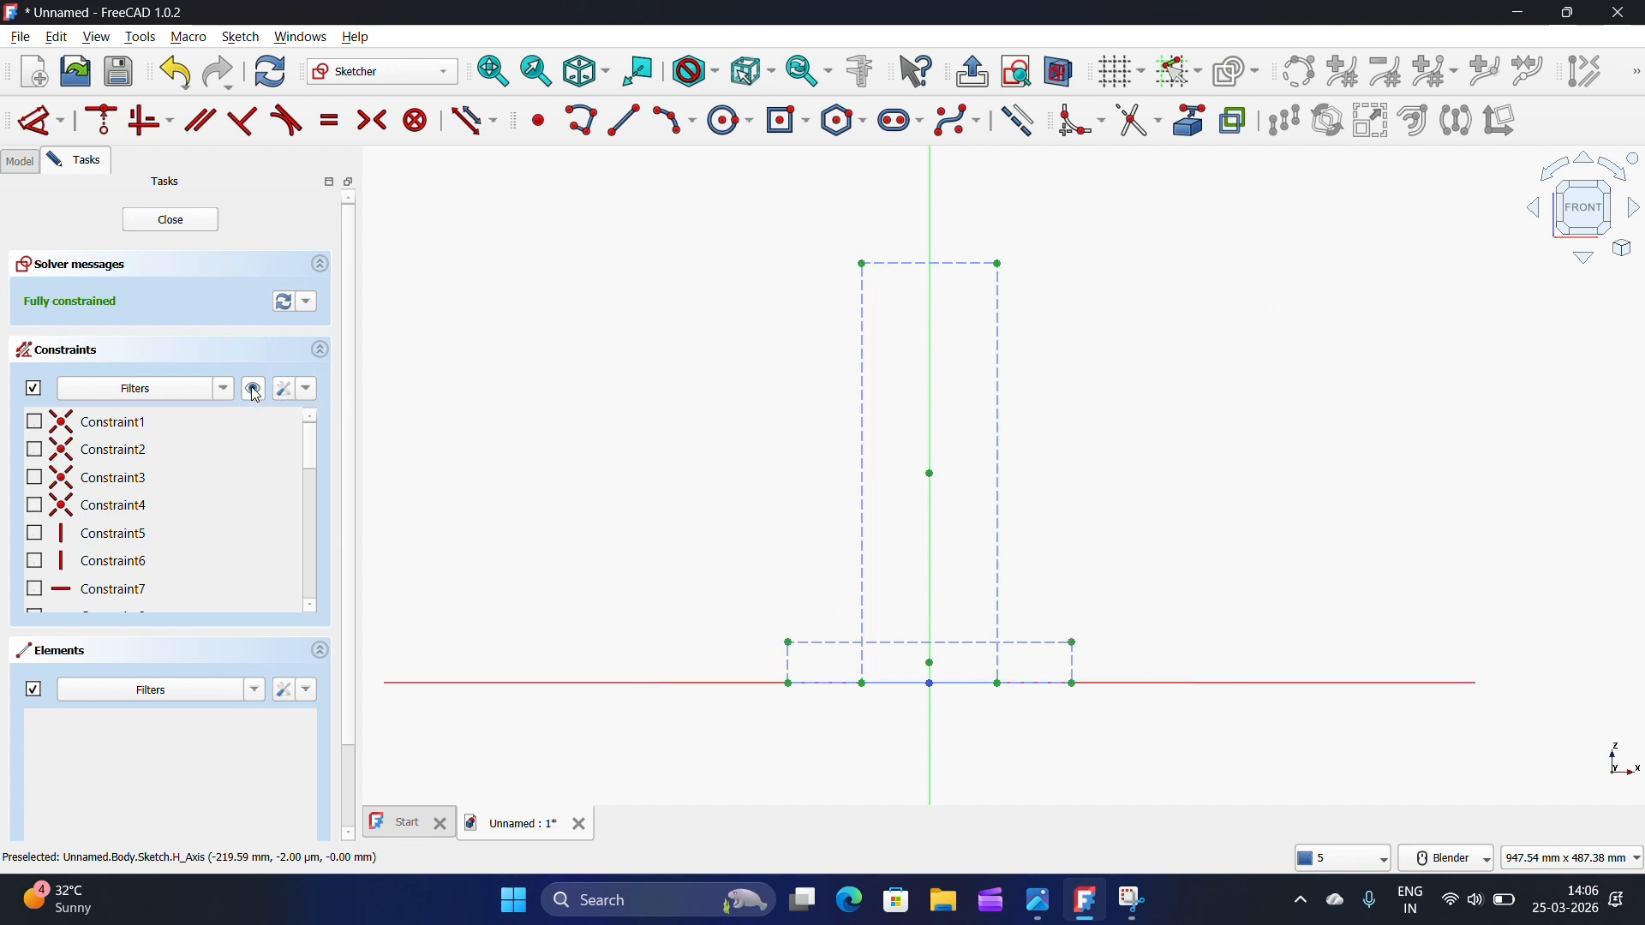
pyautogui.click(308, 390)
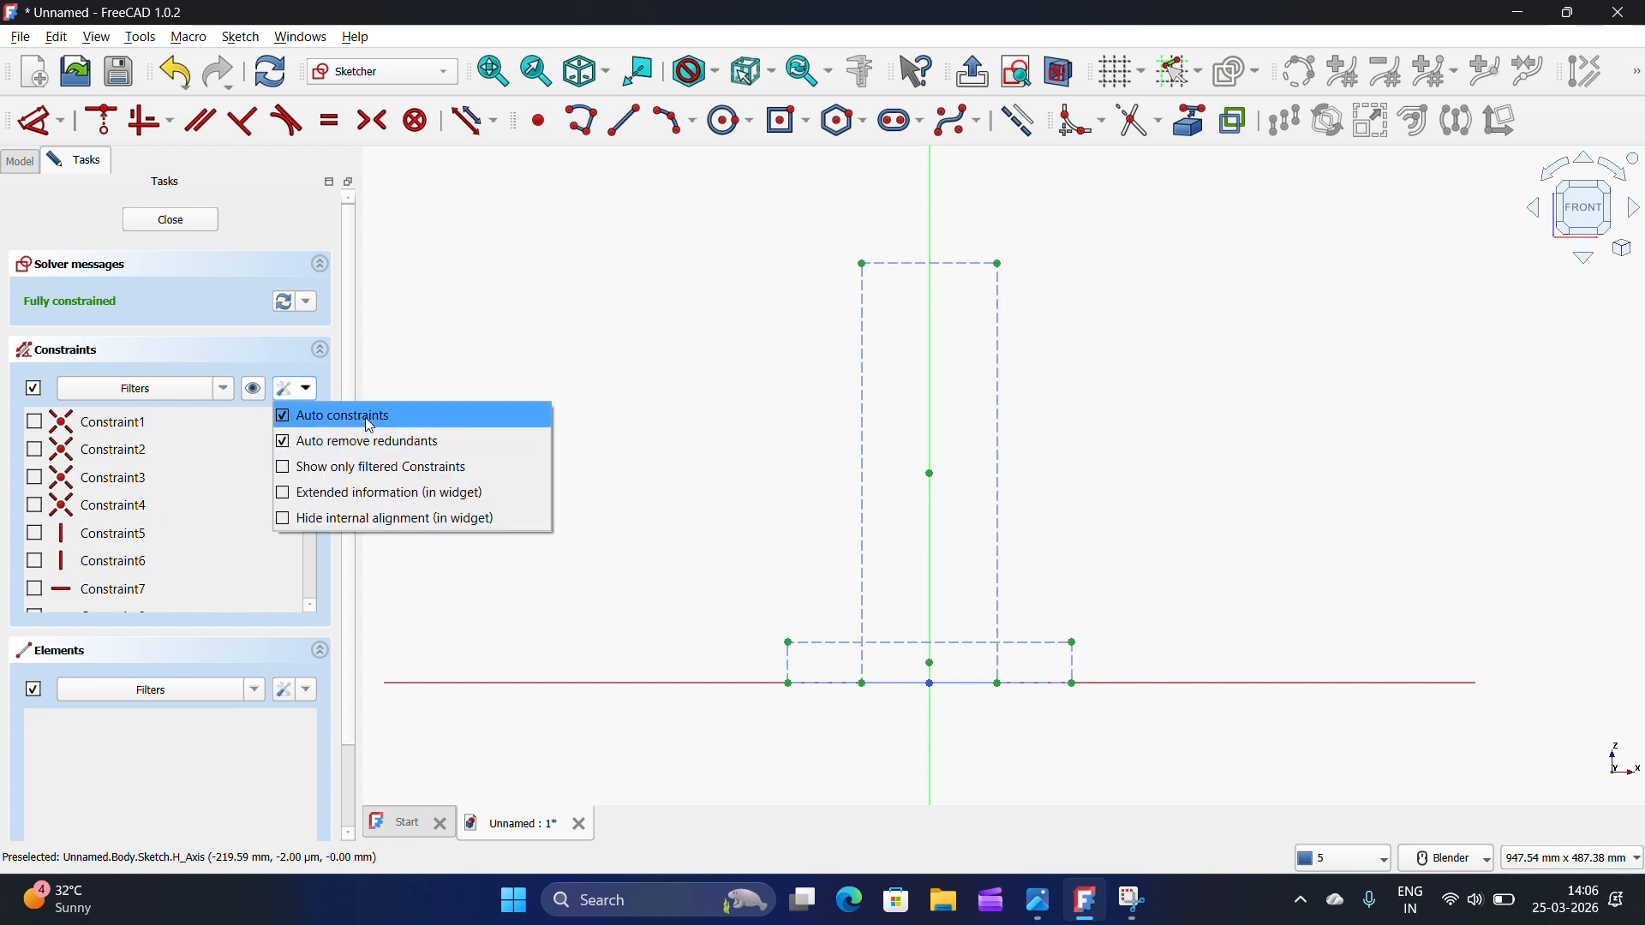
pyautogui.click(671, 464)
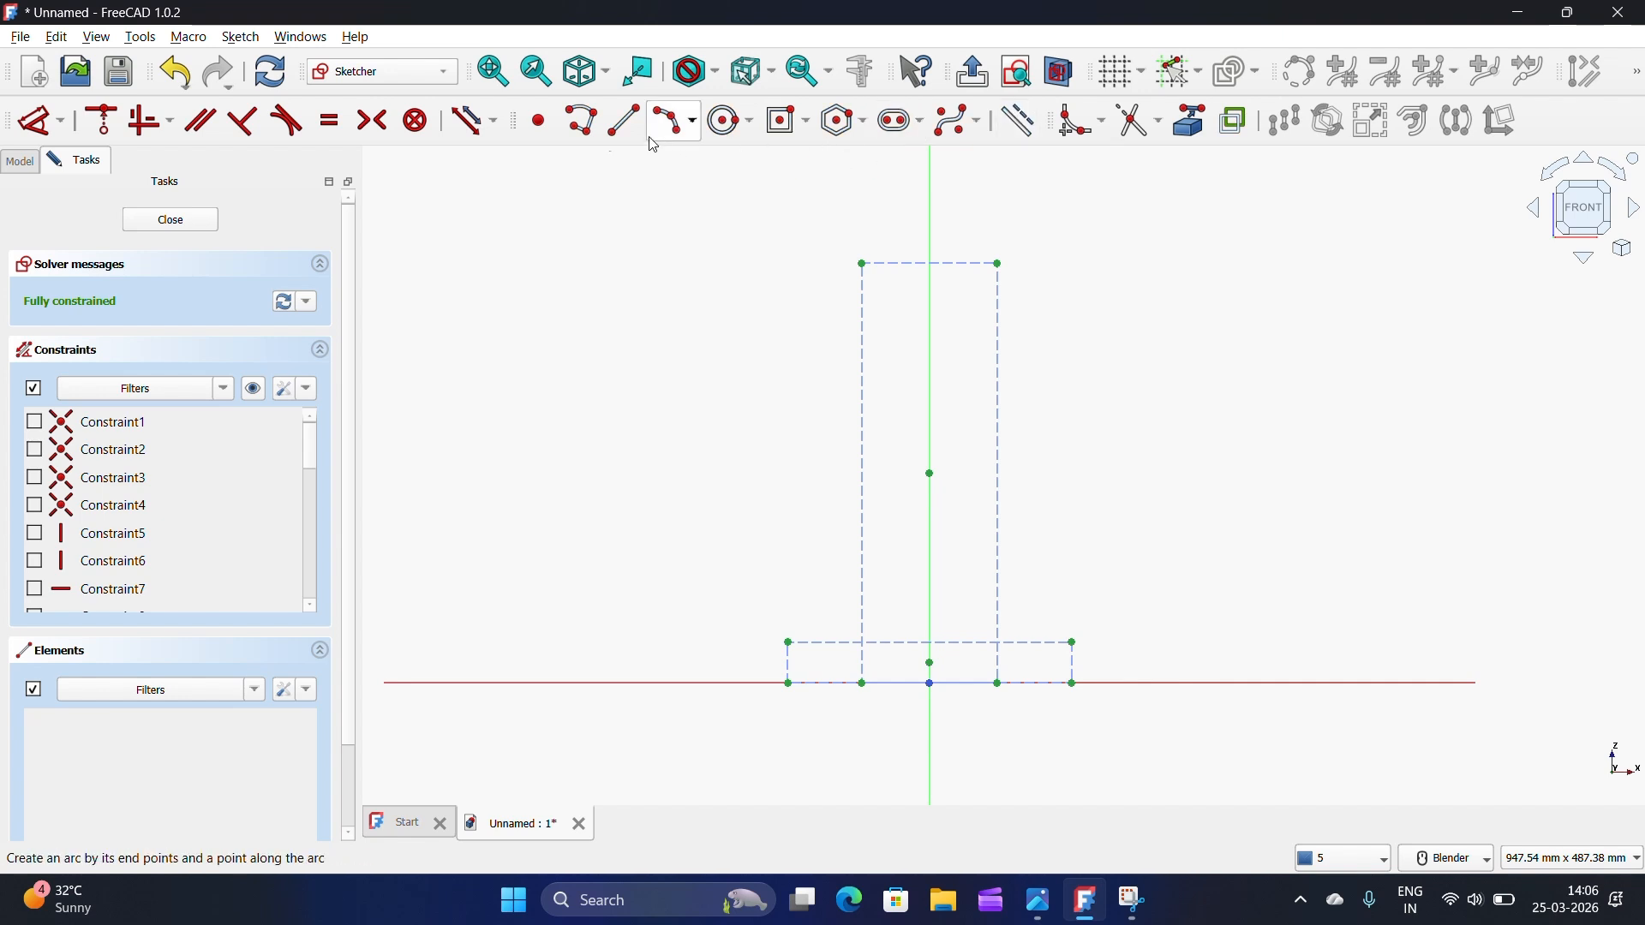
# Step: Trace the base with a polyline: the 210 mm bottom edge, the 30 mm left edge and about 29 mm of the top edge
pyautogui.click(585, 130)
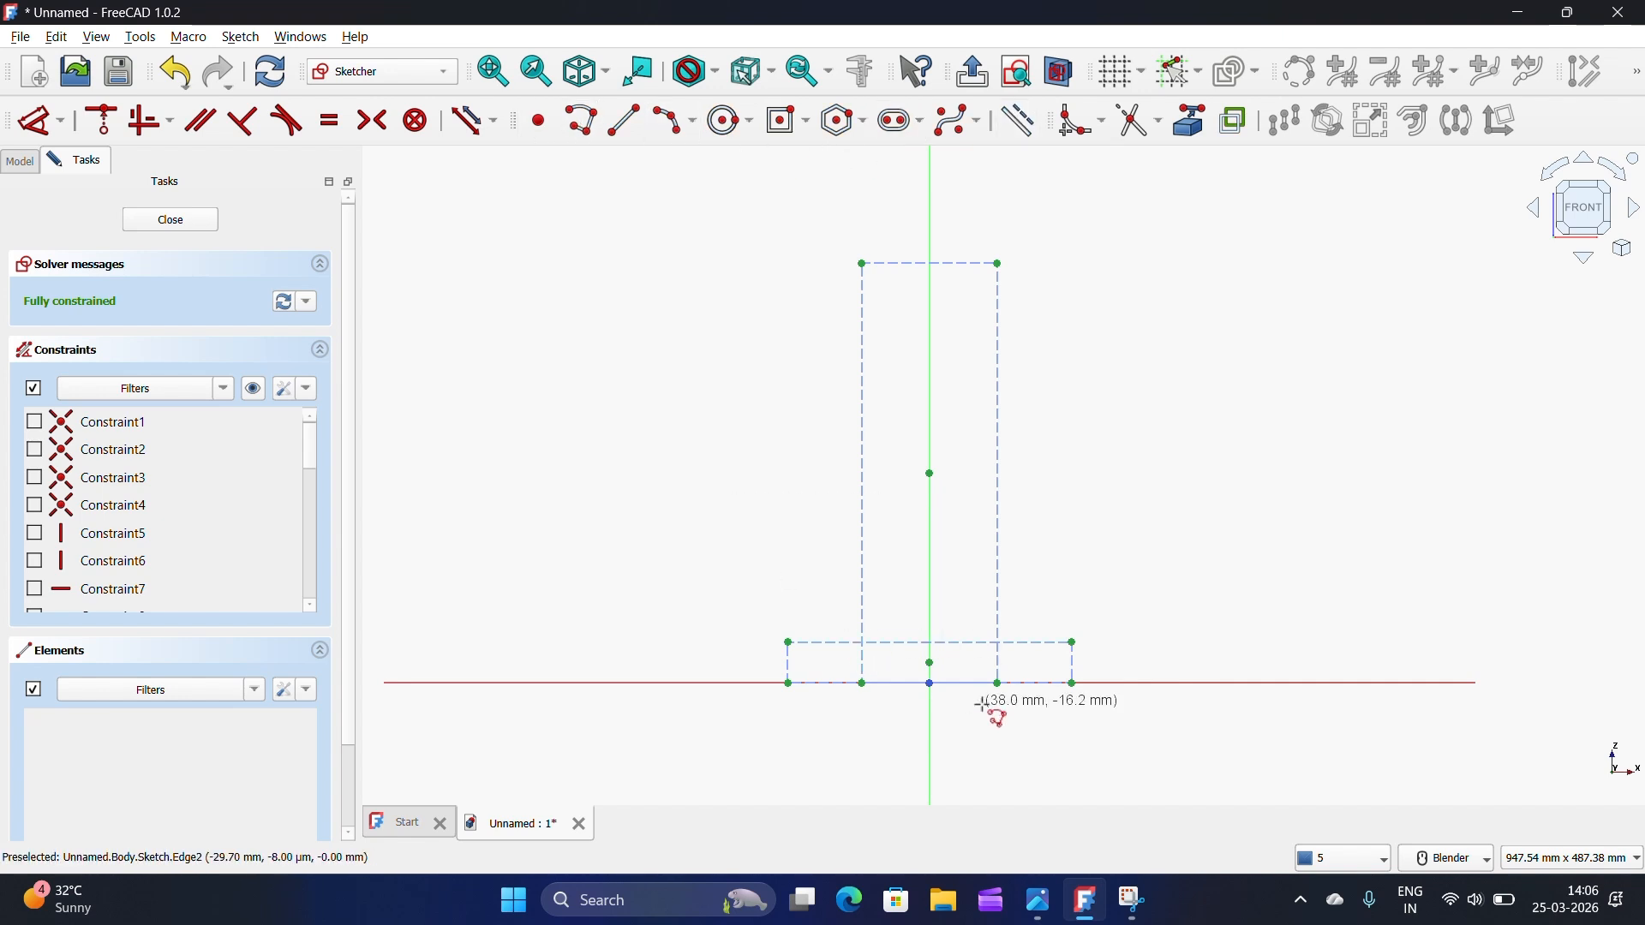
pyautogui.click(1073, 684)
pyautogui.scroll(4, 788, 684)
pyautogui.click(788, 683)
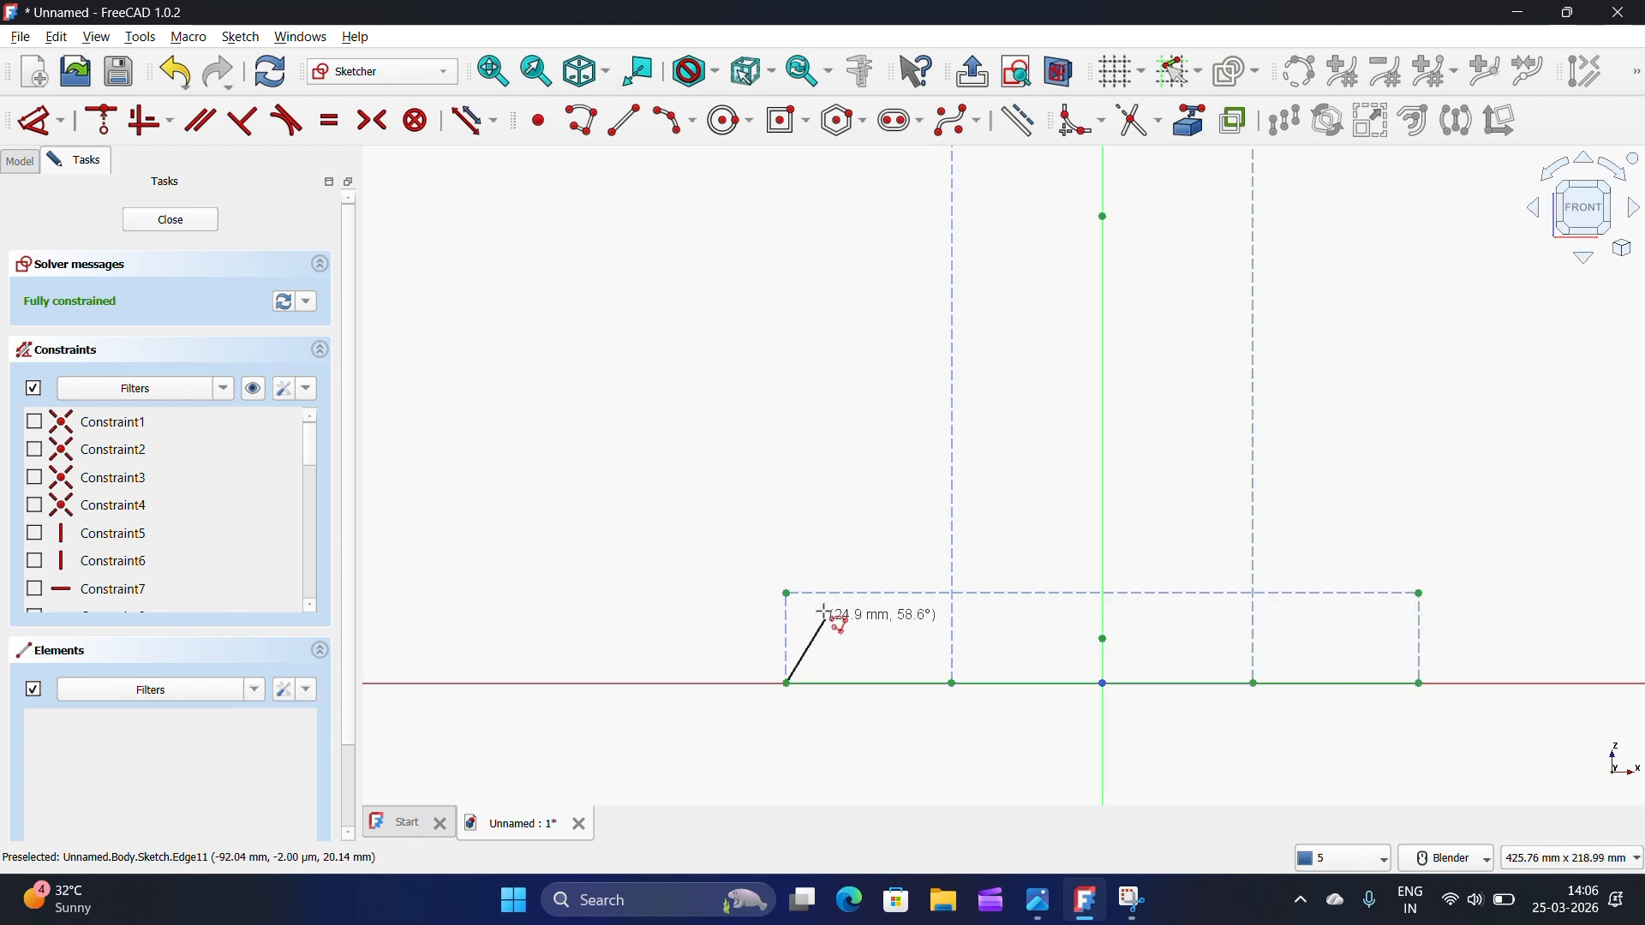
pyautogui.click(789, 594)
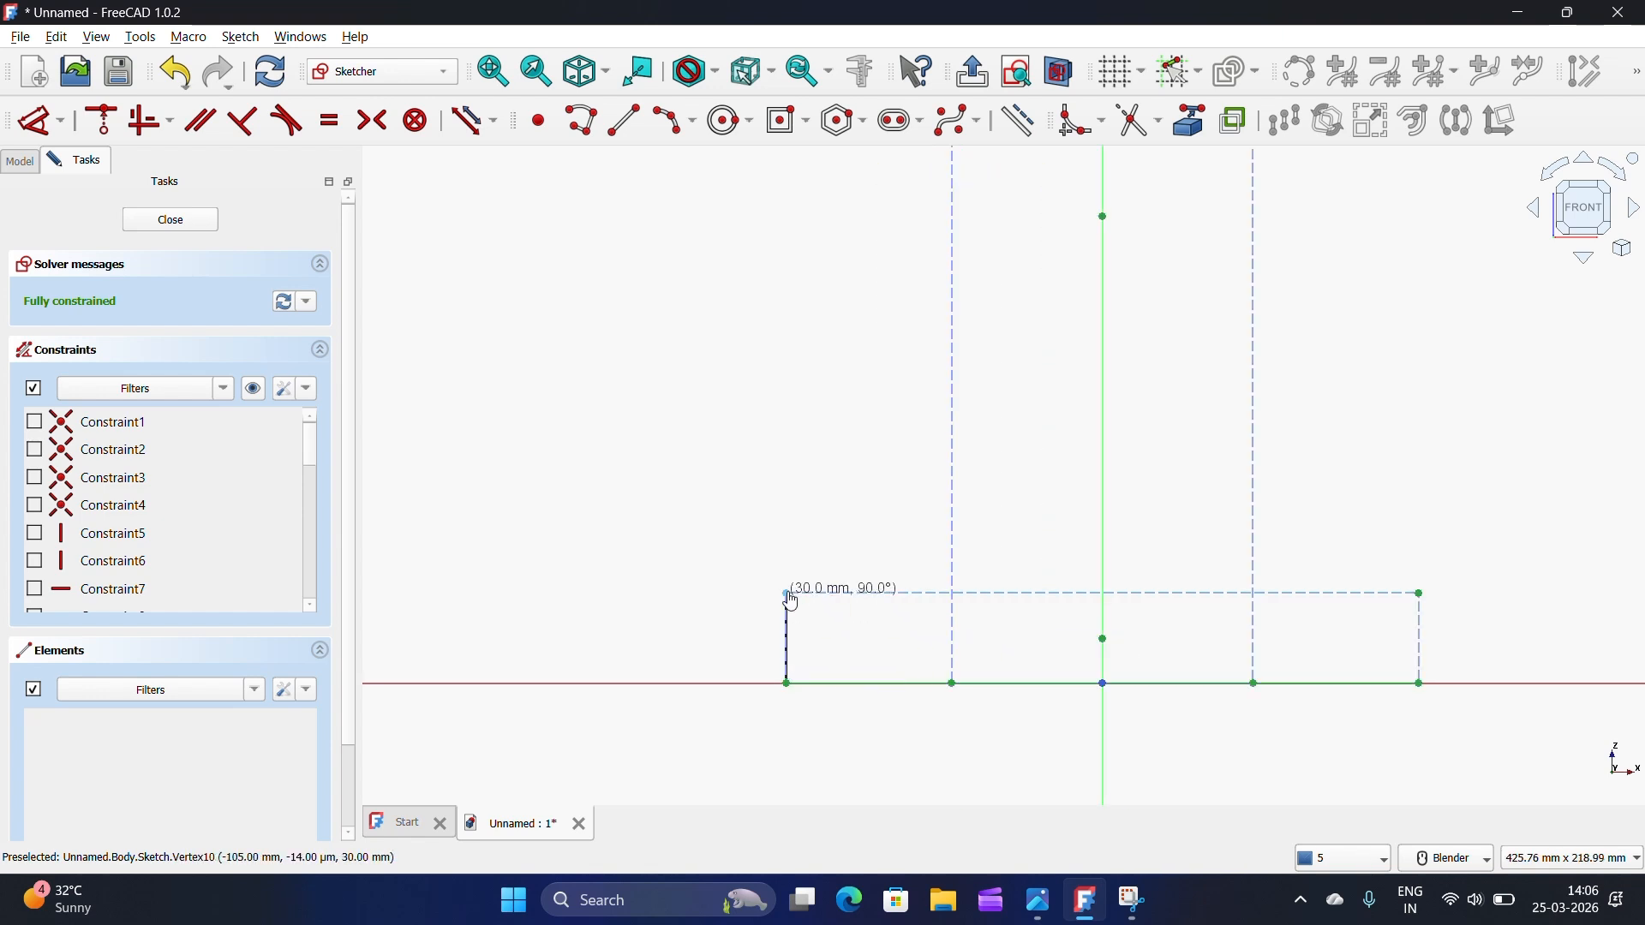
pyautogui.click(876, 593)
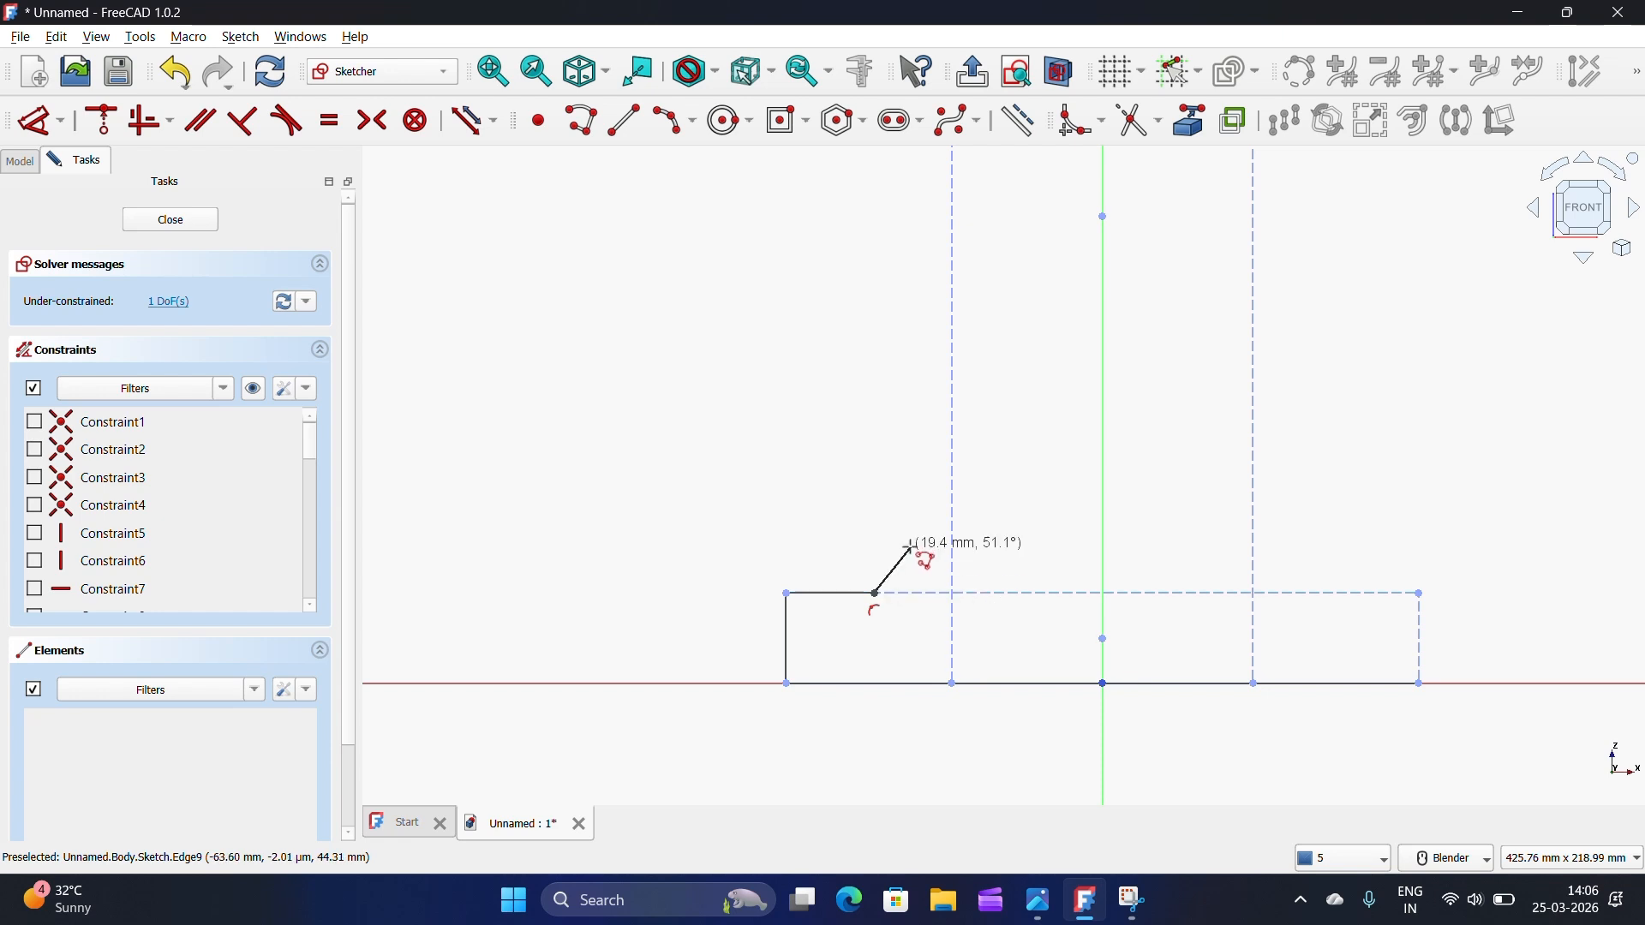
# Step: Try to continue the polyline with an arc up to the upright's left guide line, and delete that arc
pyautogui.press('m')
pyautogui.press('m')
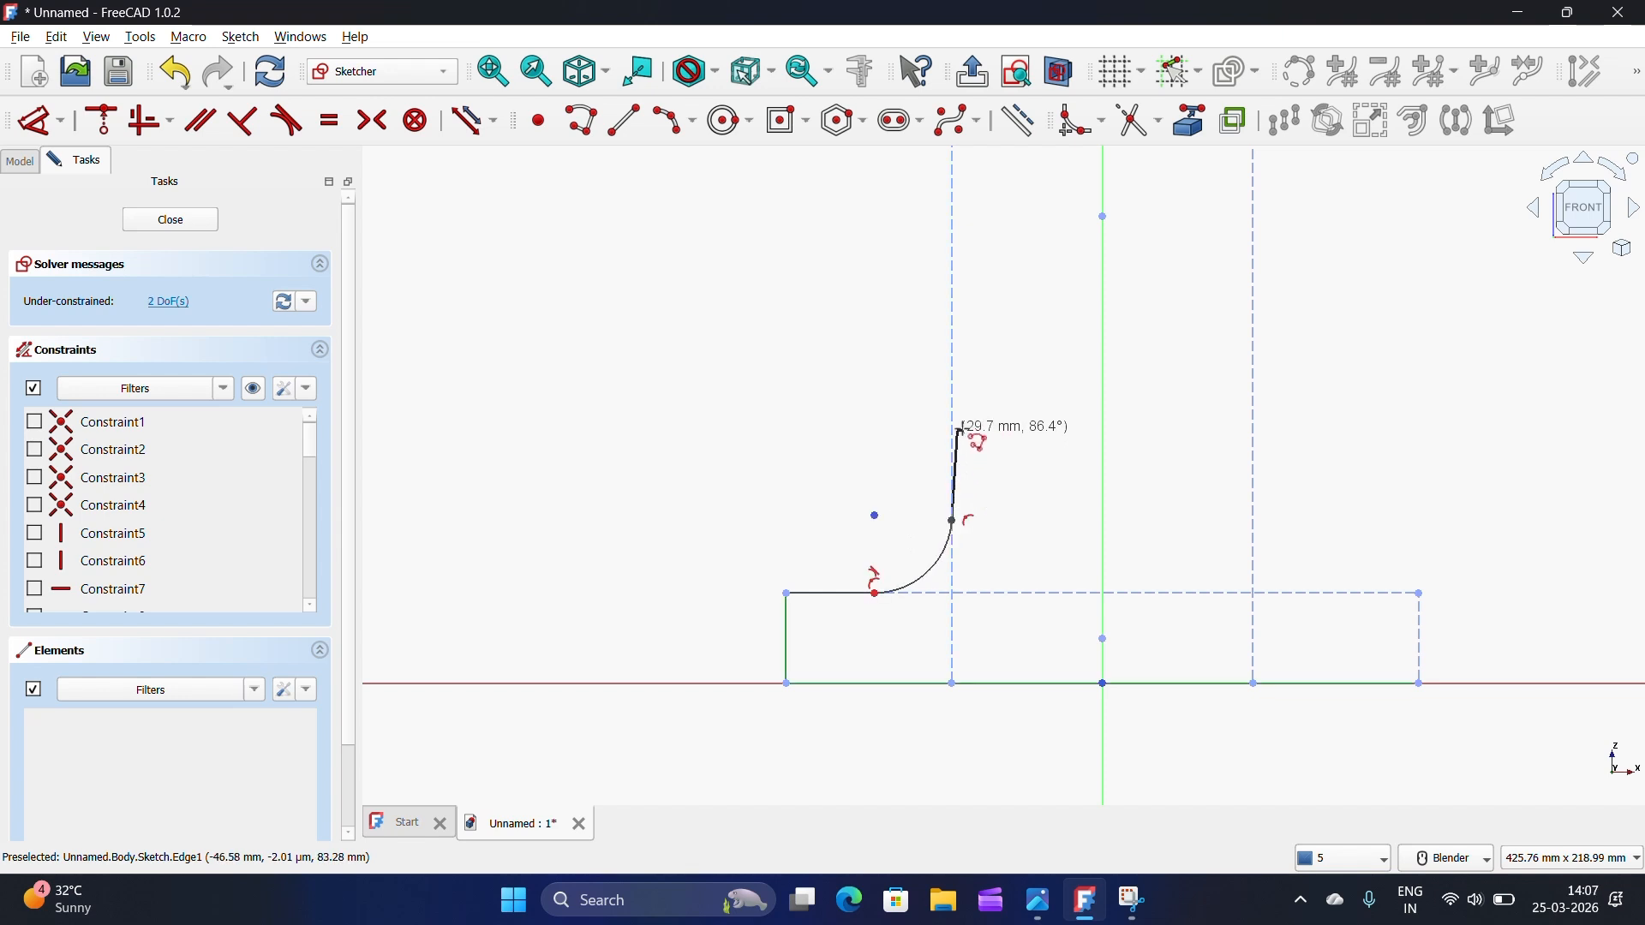
pyautogui.press('m')
pyautogui.press('Escape')
pyautogui.scroll(-3, 968, 552)
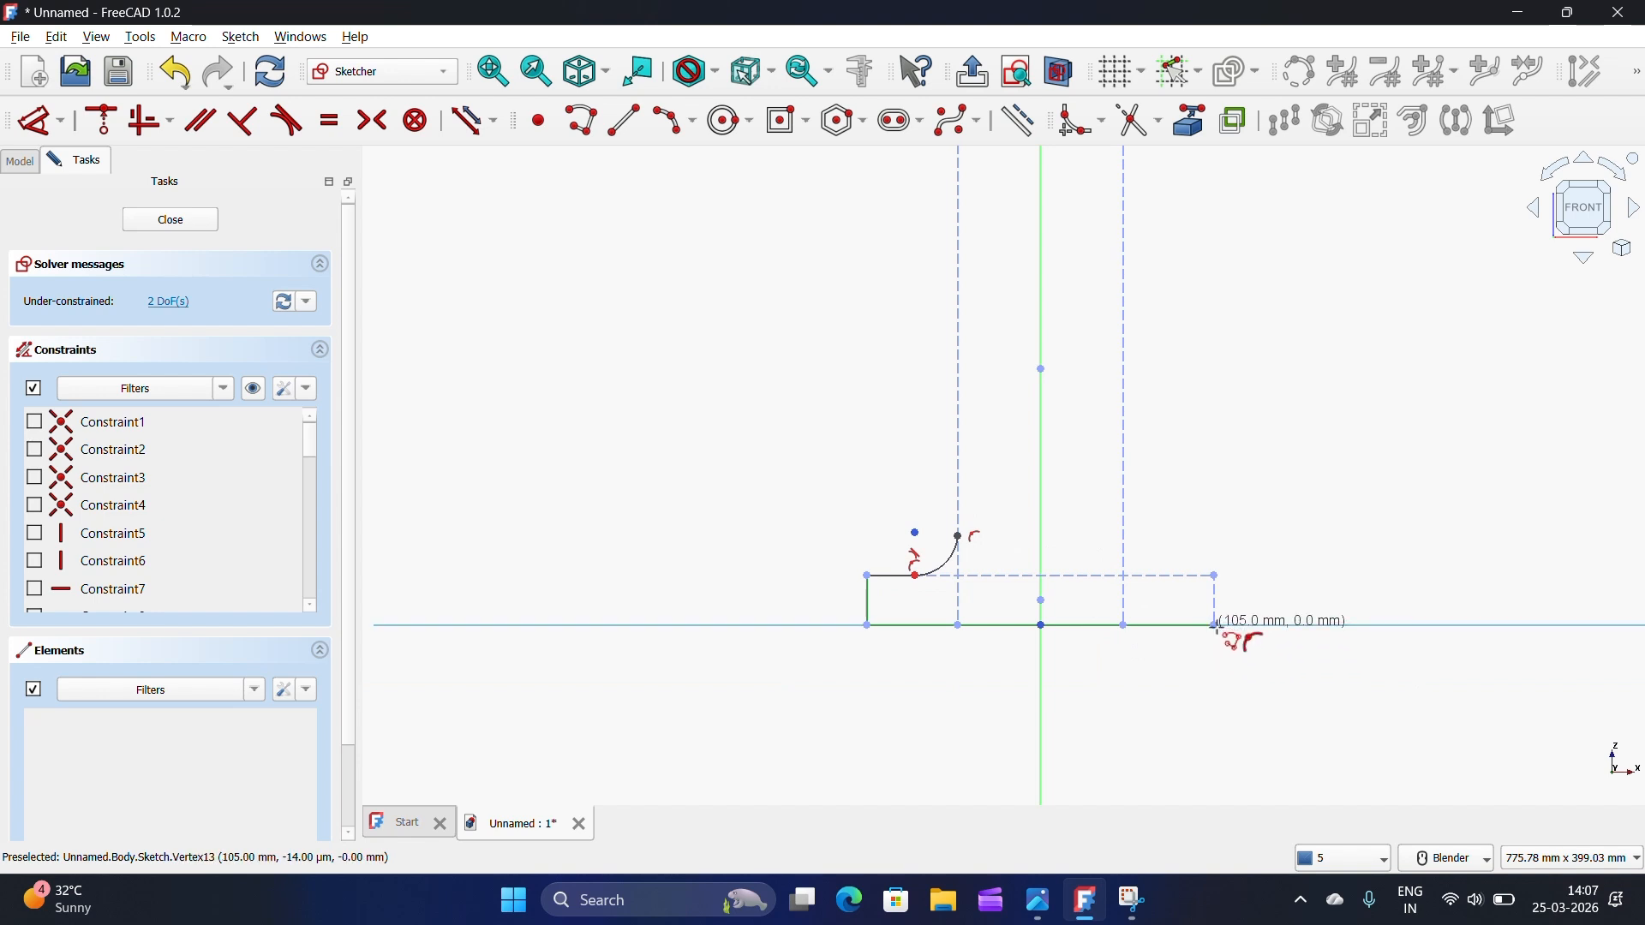
pyautogui.scroll(-4, 1098, 598)
pyautogui.scroll(6, 1059, 611)
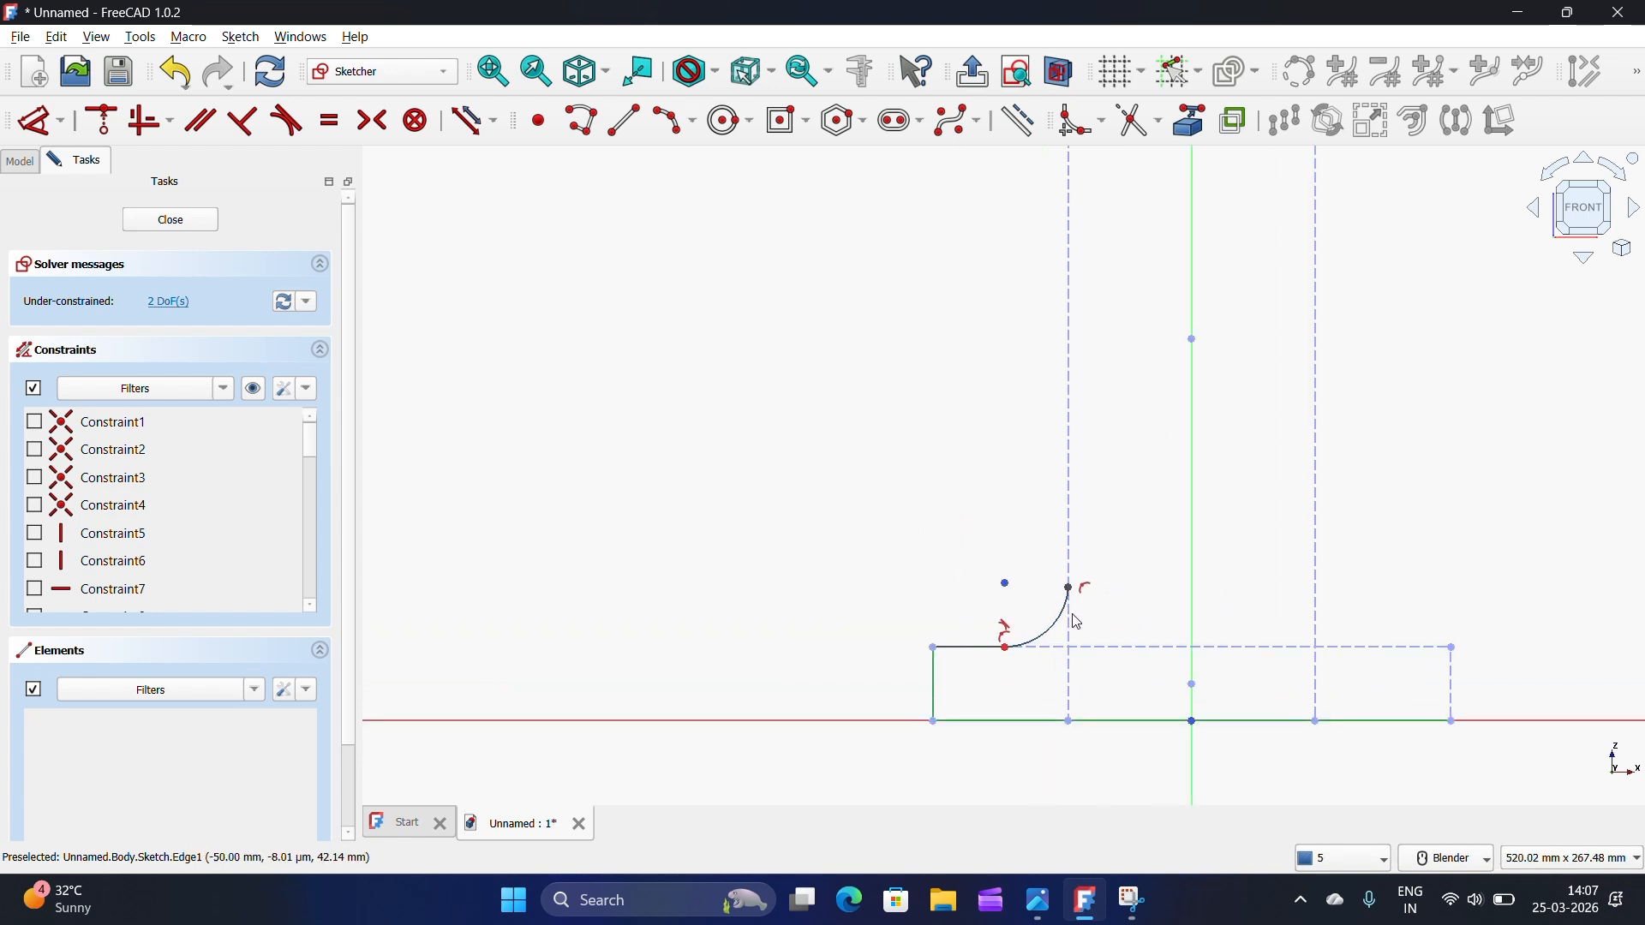
pyautogui.rightClick(1059, 631)
pyautogui.click(1084, 582)
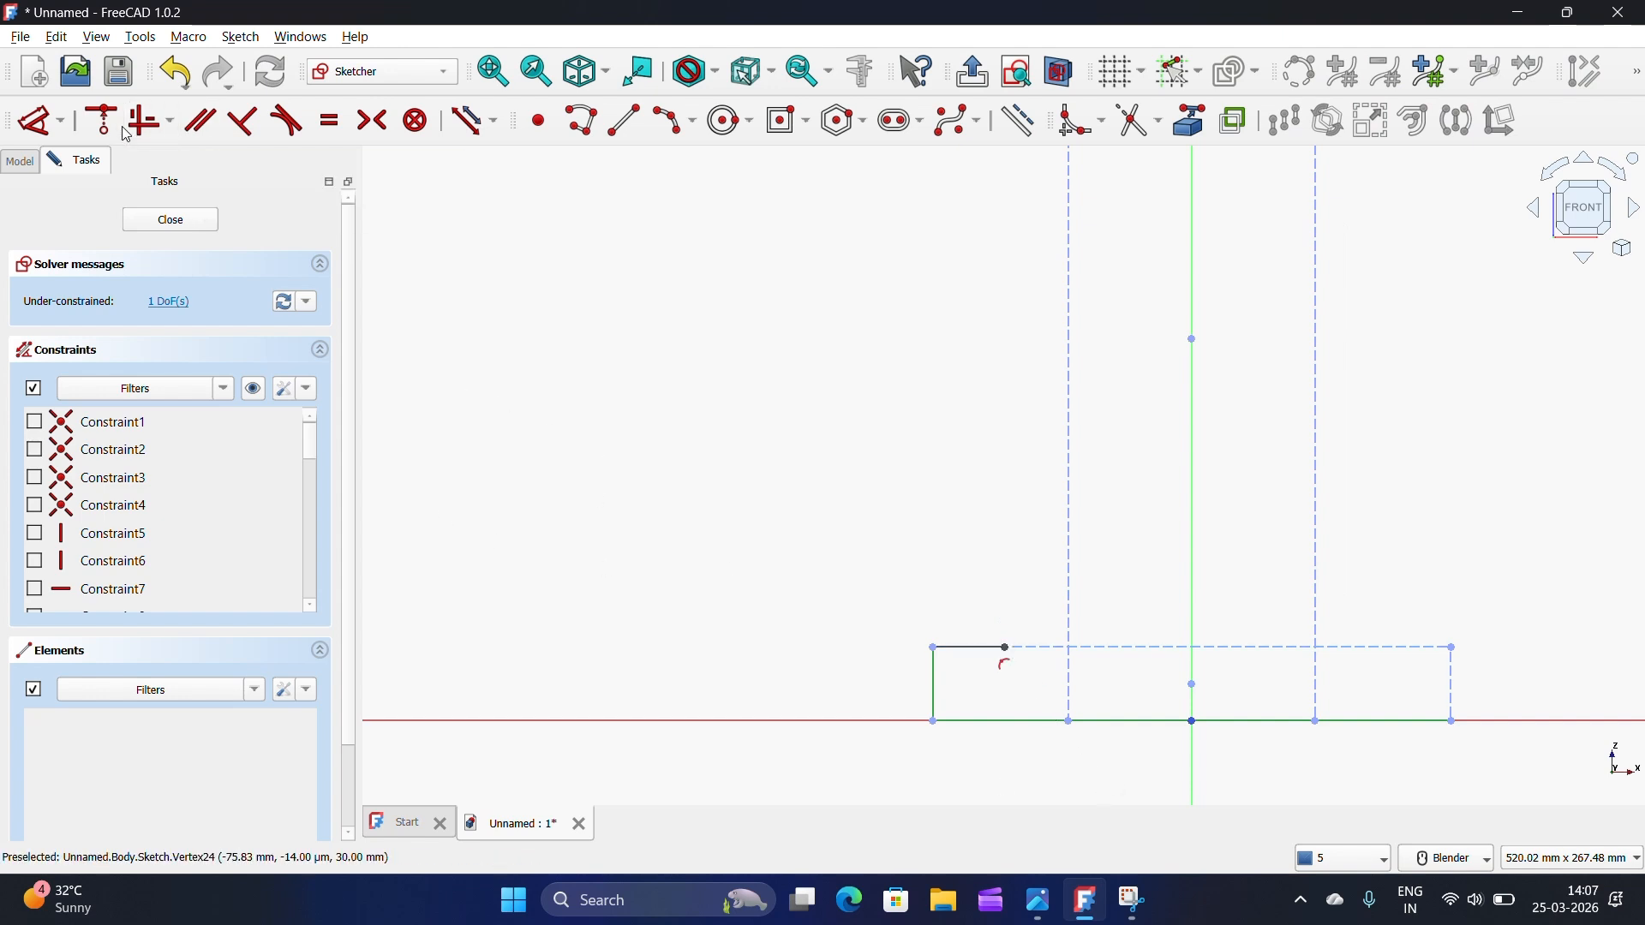
# Step: Trace the upright's left, top and right edges with a polyline, leaving both lower ends above the base
pyautogui.click(581, 121)
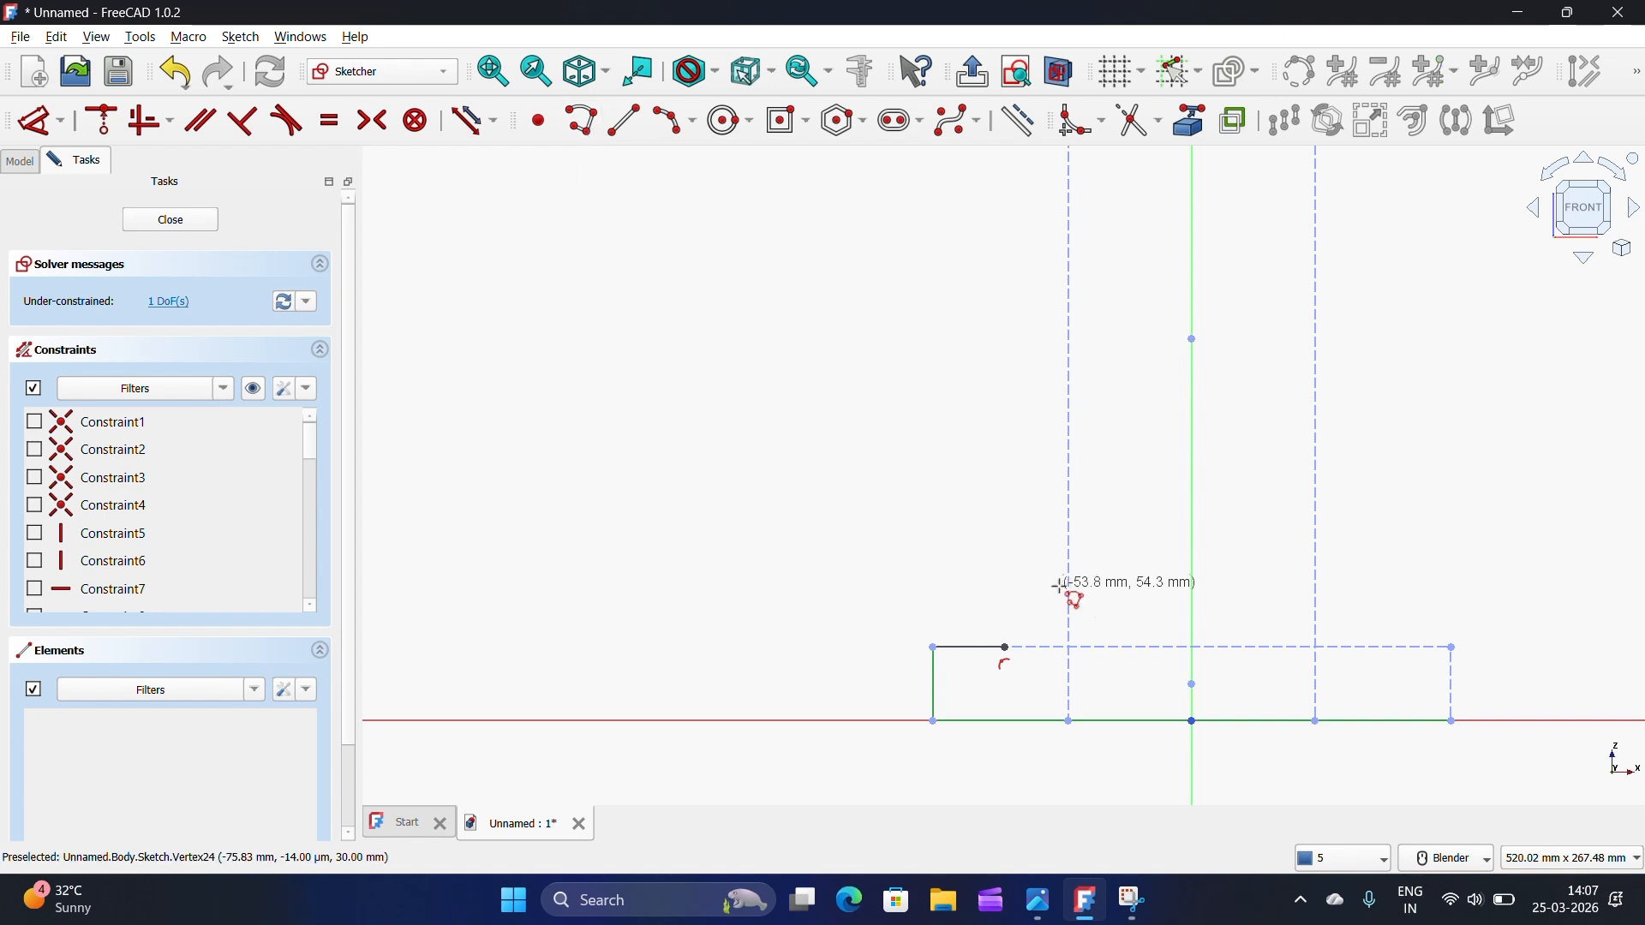
pyautogui.click(1070, 590)
pyautogui.scroll(-3, 1127, 555)
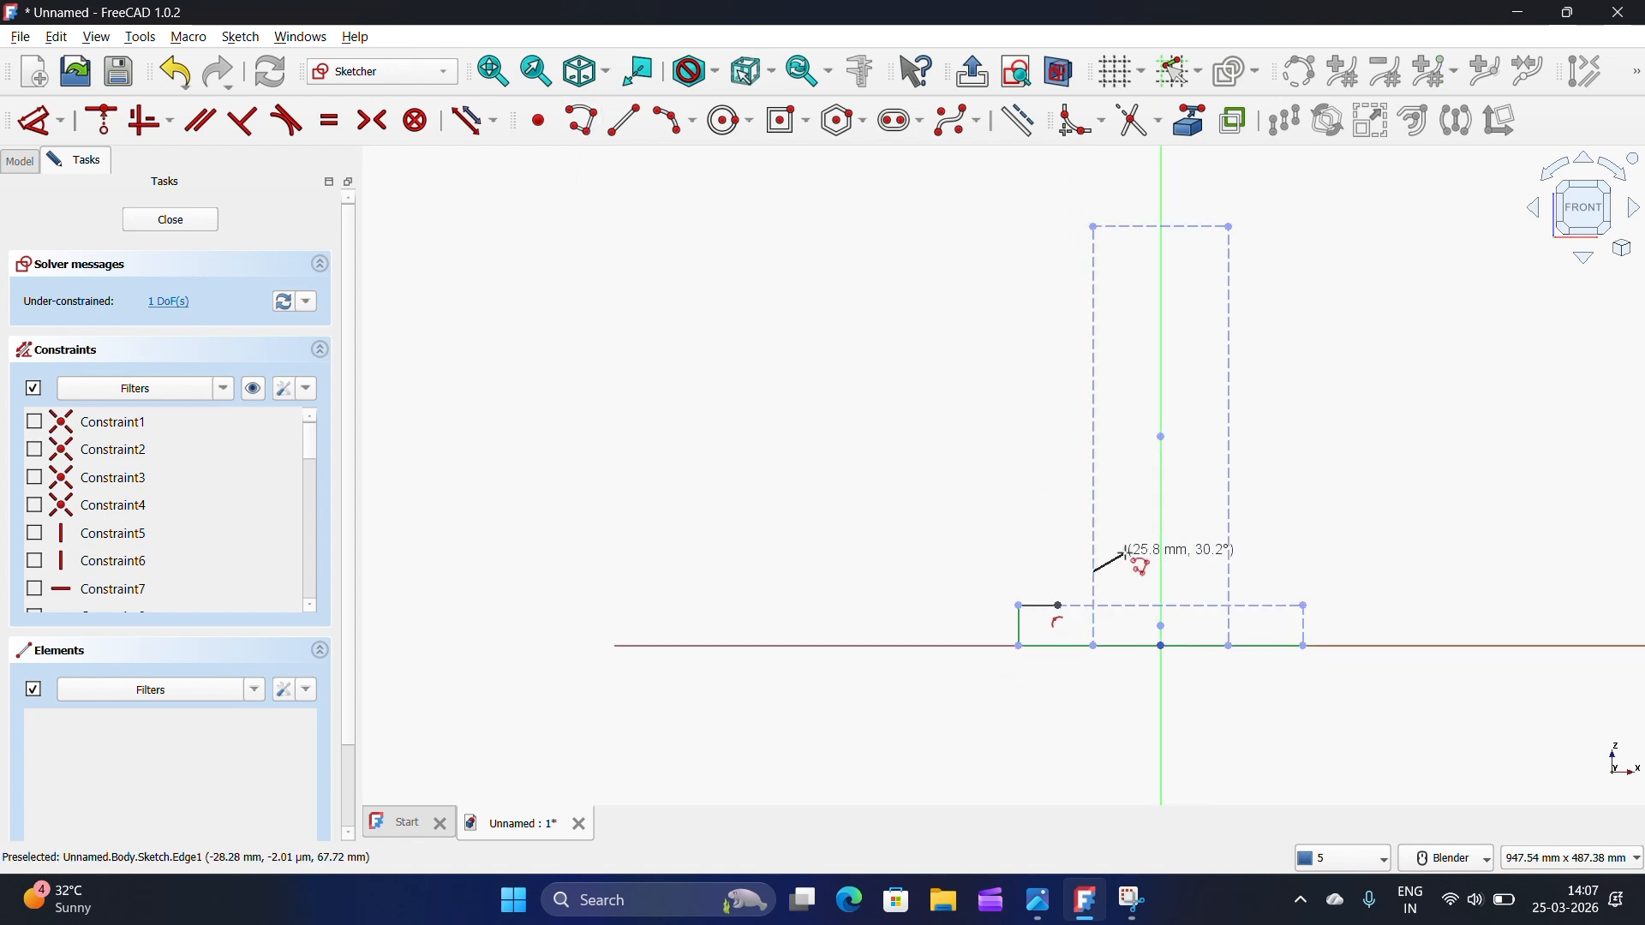
pyautogui.click(1096, 228)
pyautogui.click(1230, 227)
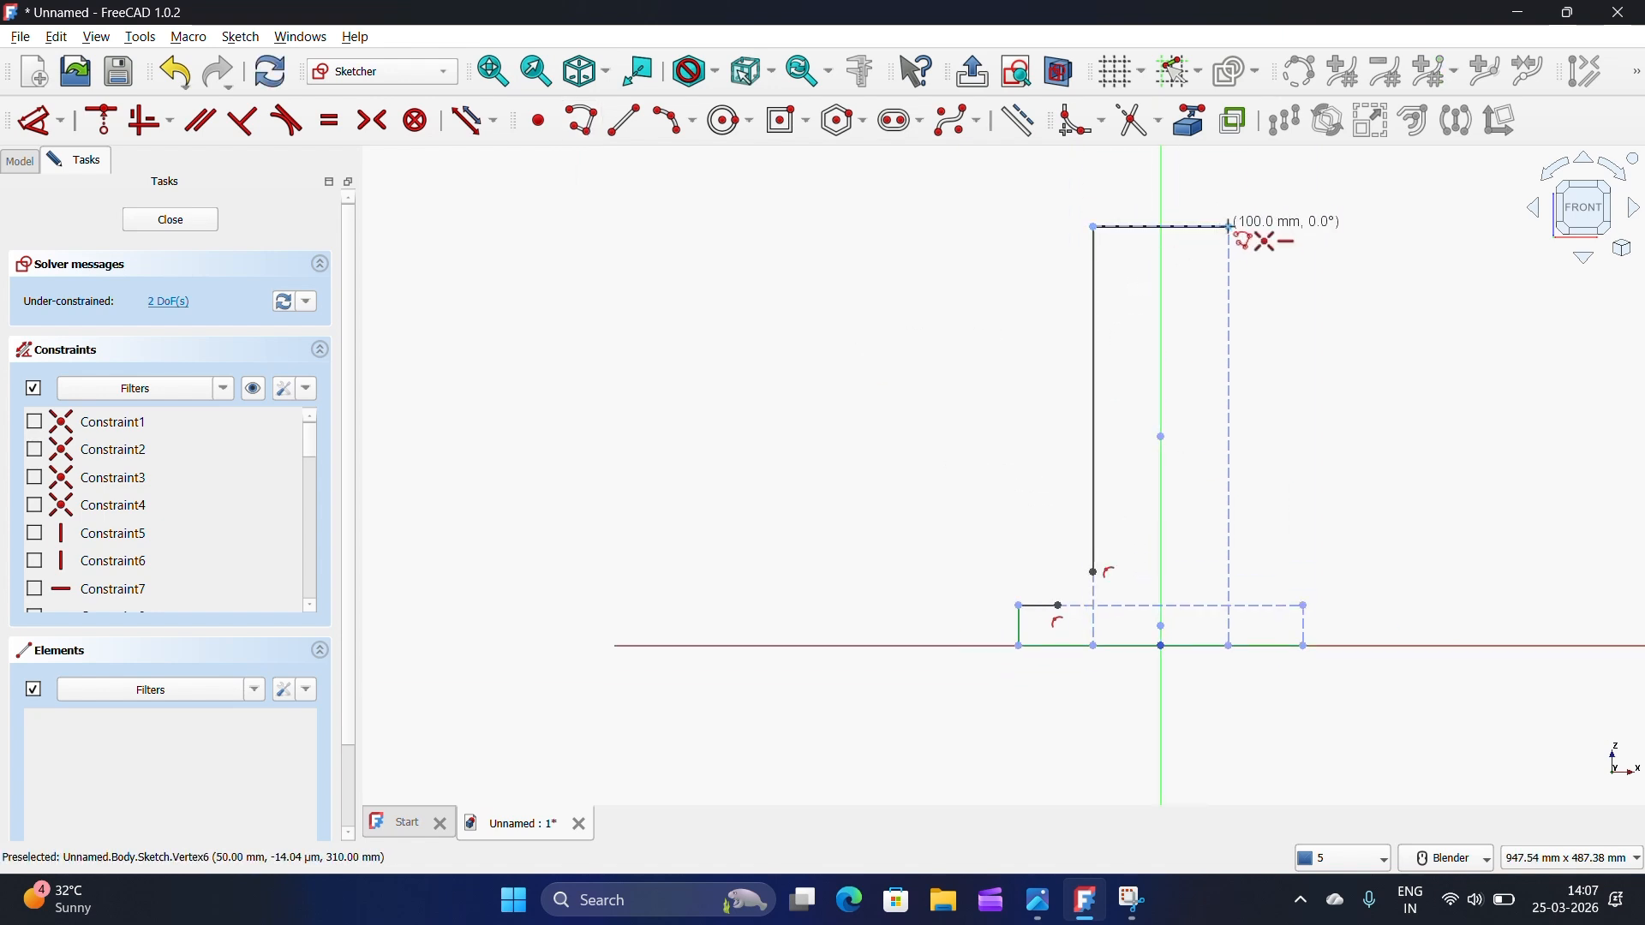
pyautogui.click(1231, 563)
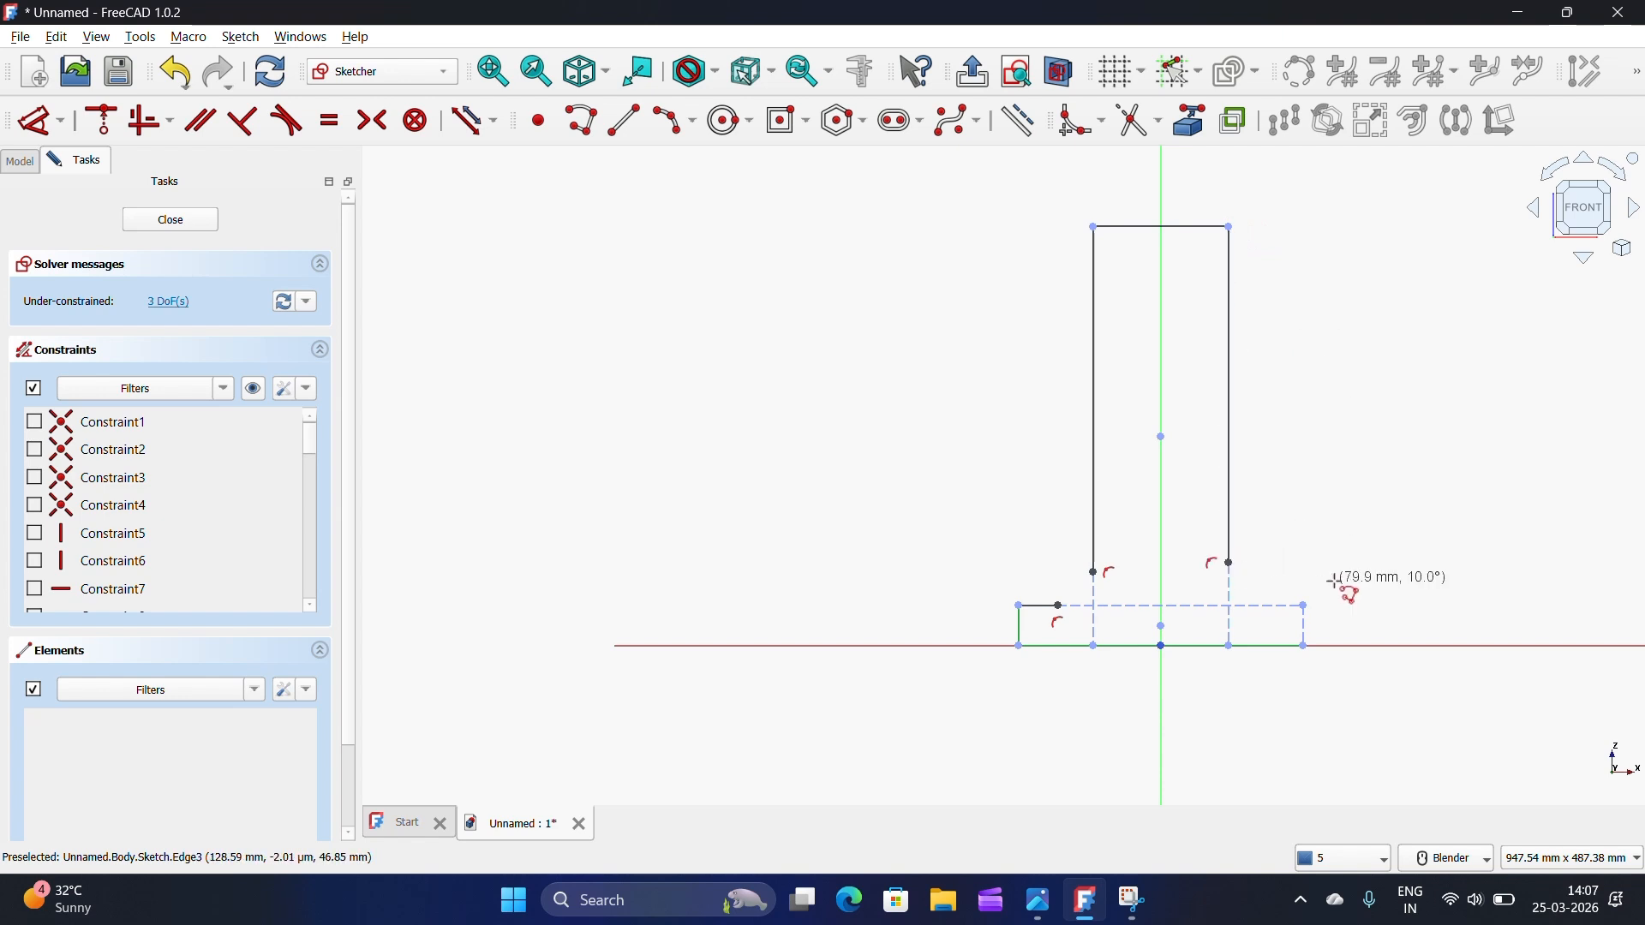
# Step: Trace the base's 30 mm right edge and about 30 mm of its top edge inward with a polyline
pyautogui.click(1305, 646)
pyautogui.scroll(4, 1311, 652)
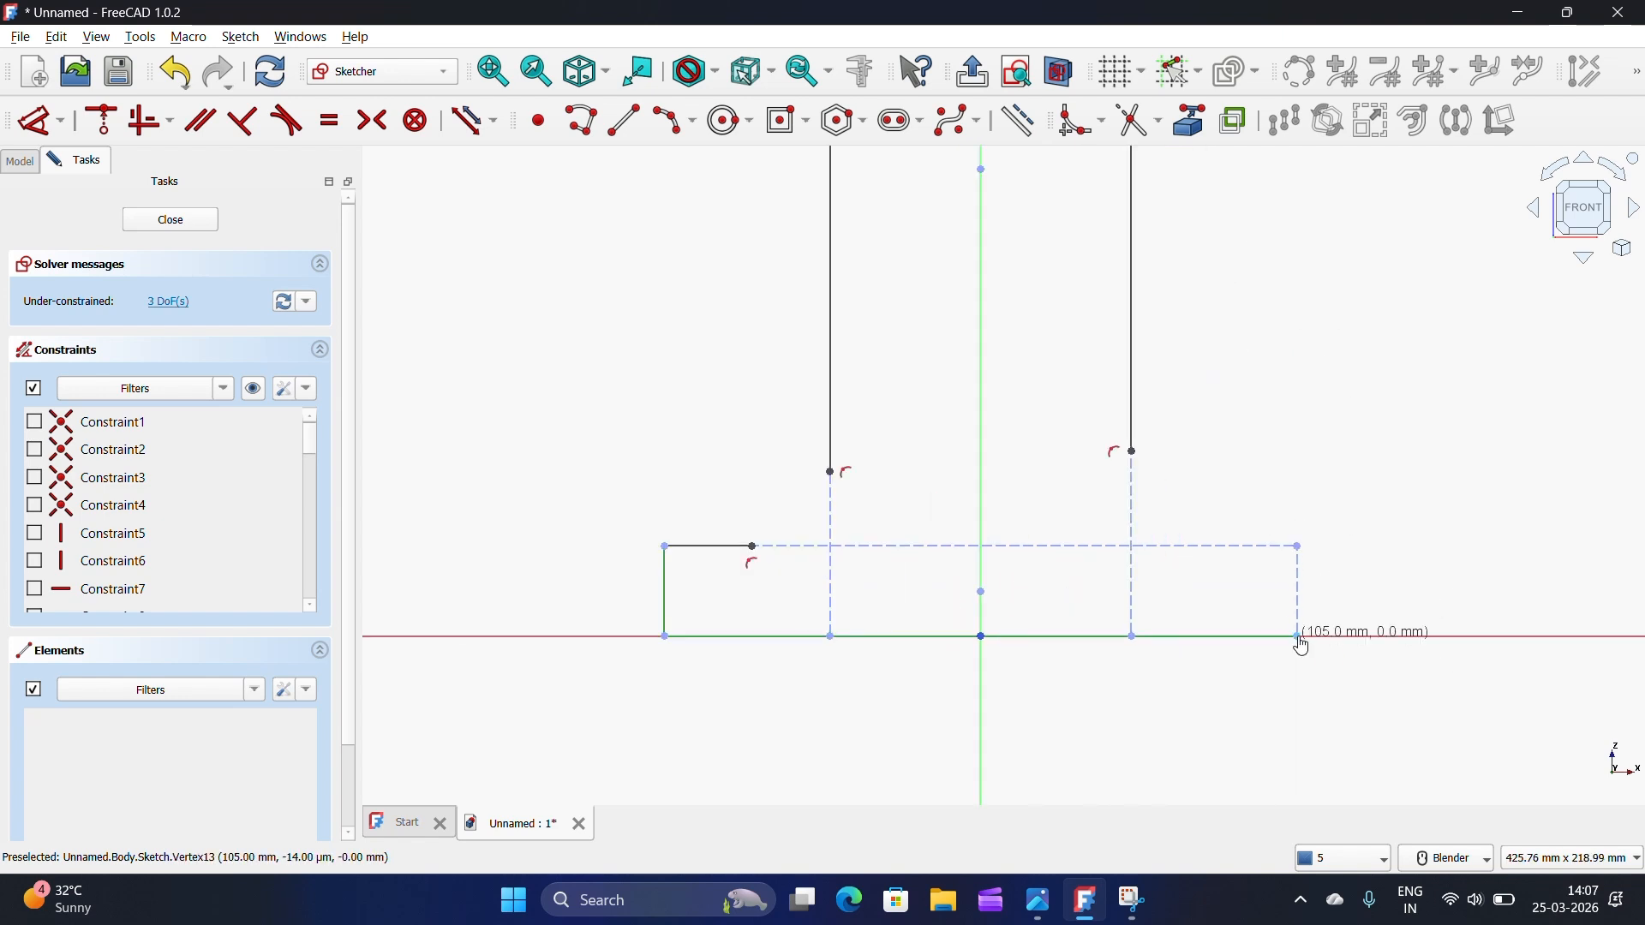
pyautogui.click(1298, 545)
pyautogui.click(1209, 545)
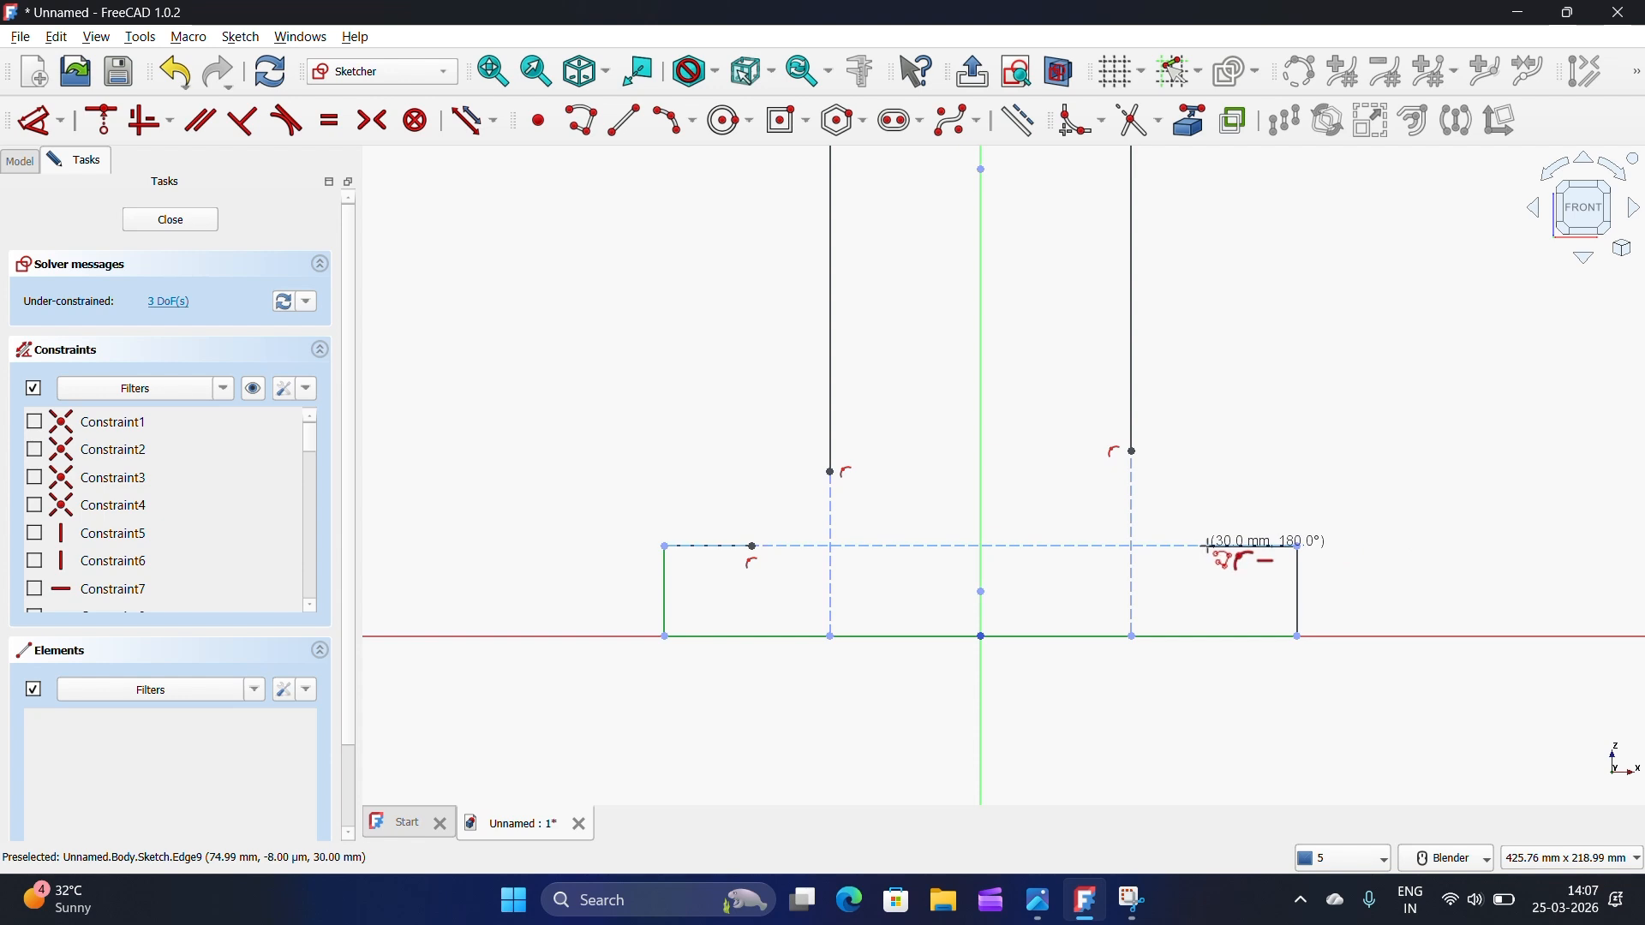
pyautogui.press('Escape')
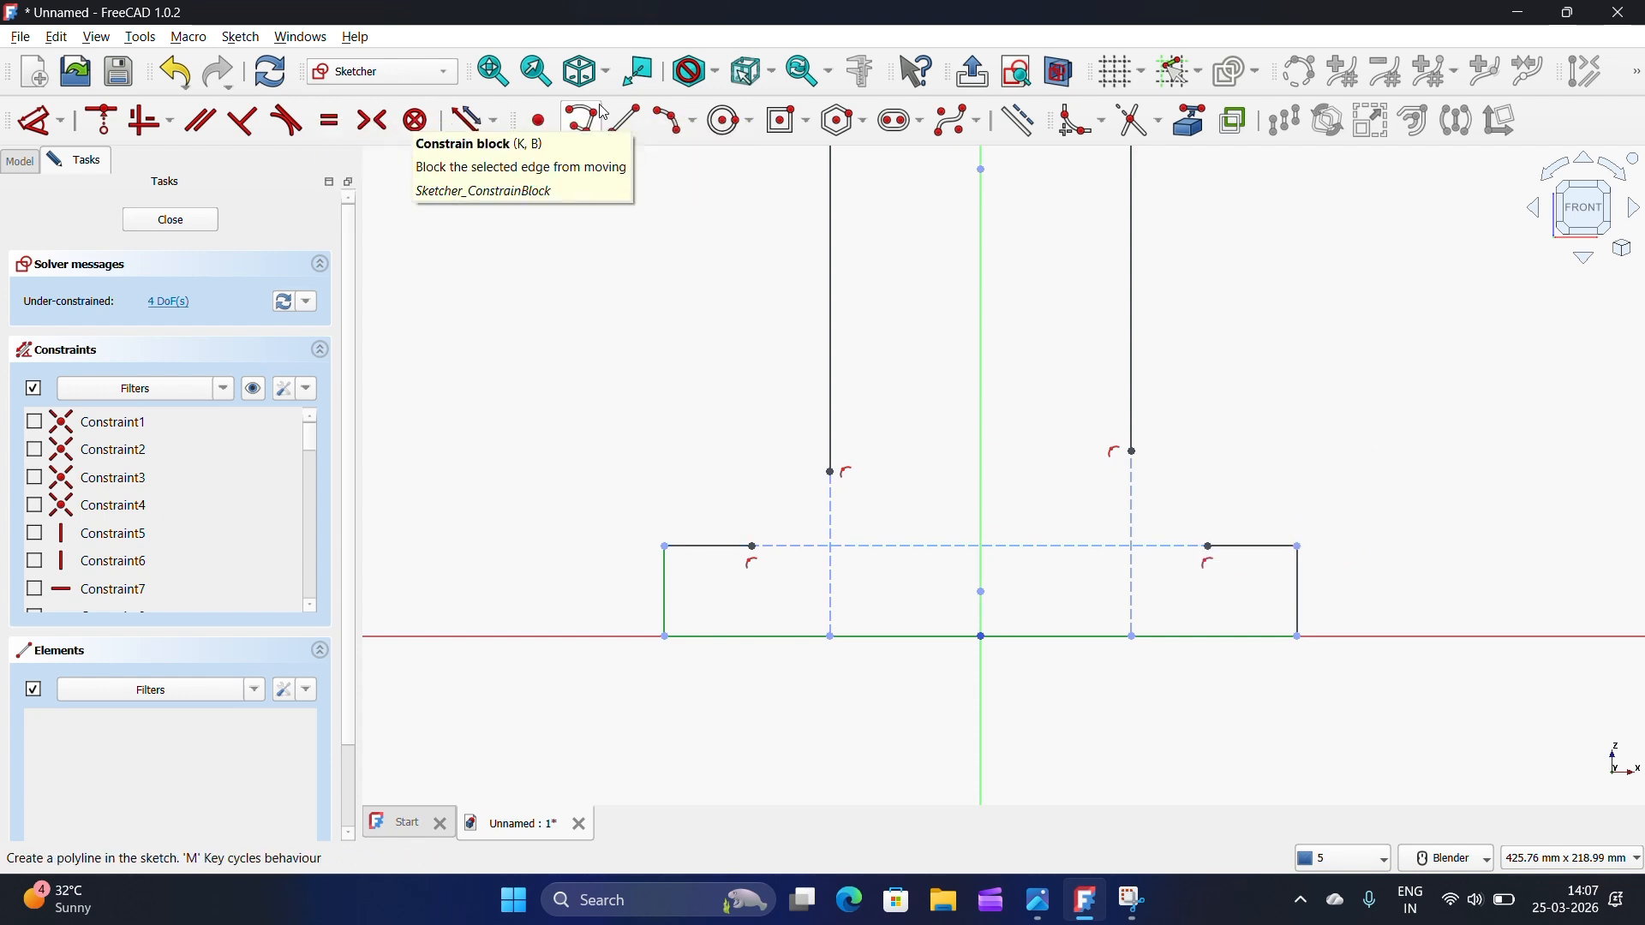
# Step: Try joining the base's top segments to the upright's sides with three-point arcs, and delete both arcs
pyautogui.click(670, 122)
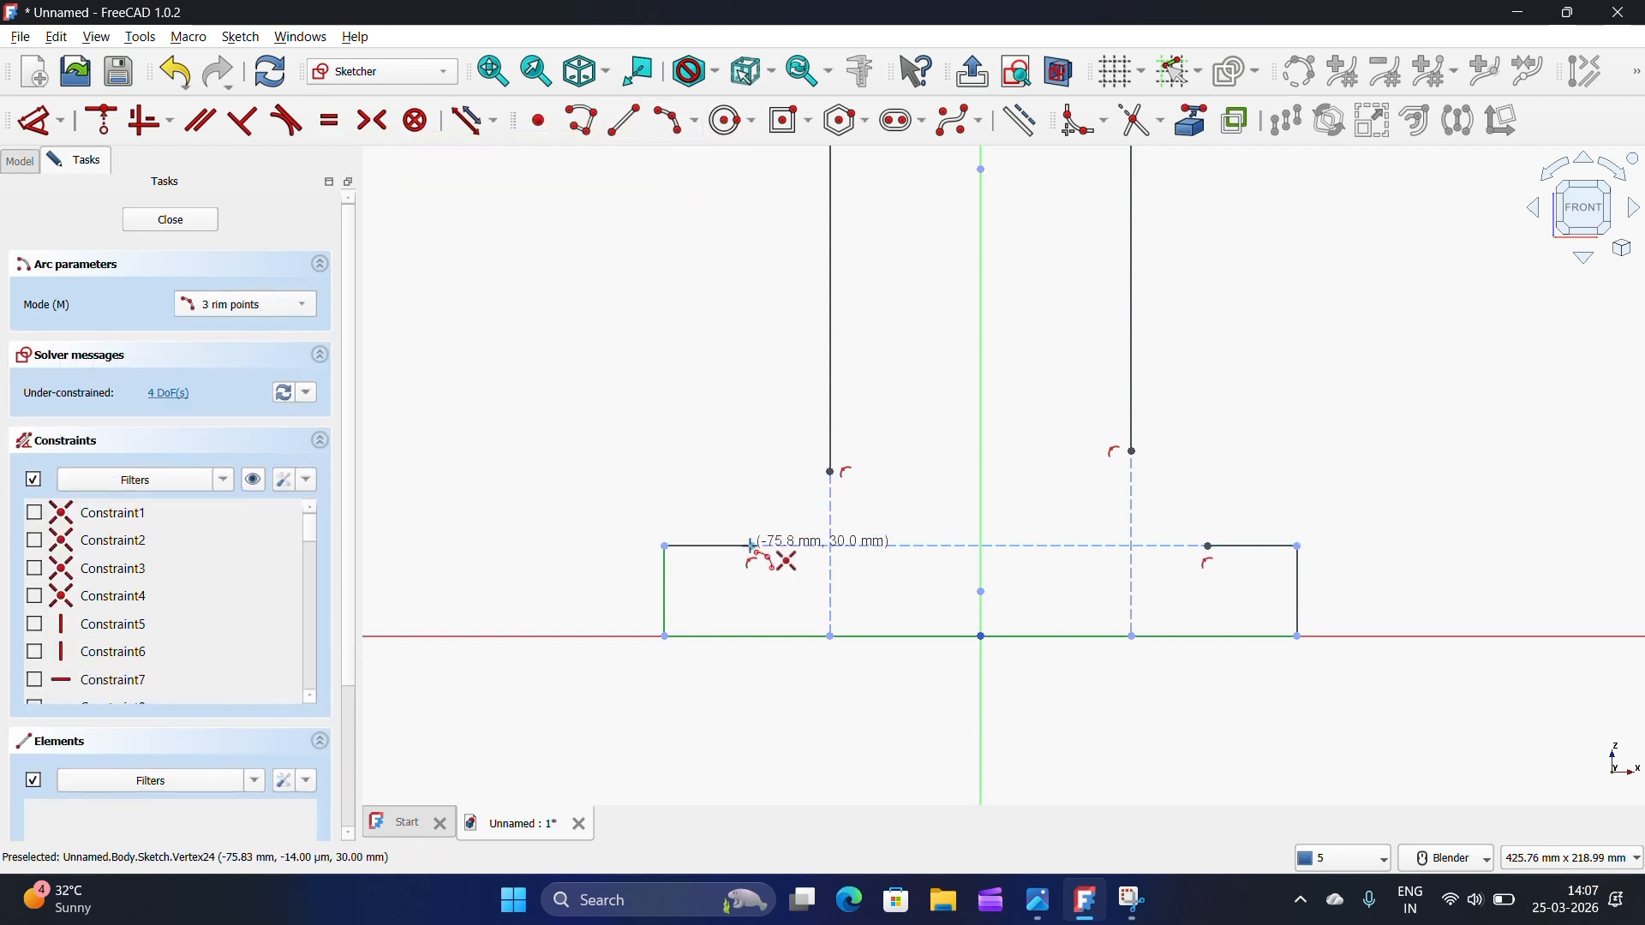
pyautogui.click(753, 545)
pyautogui.click(831, 471)
pyautogui.click(812, 520)
pyautogui.click(1209, 545)
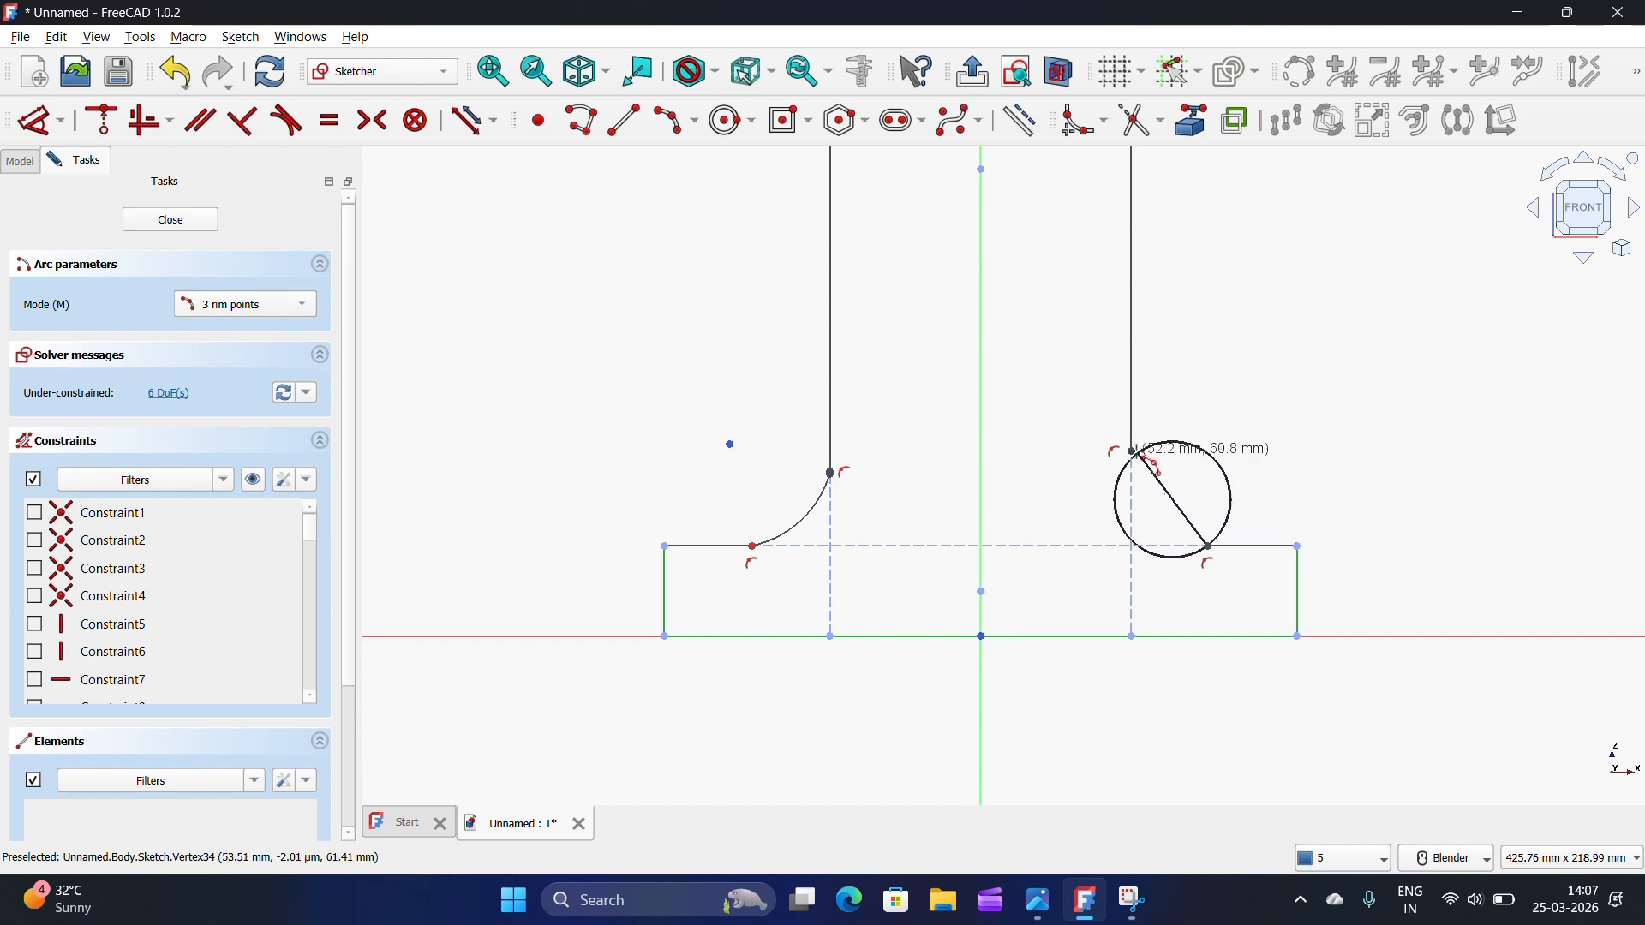
pyautogui.click(1132, 451)
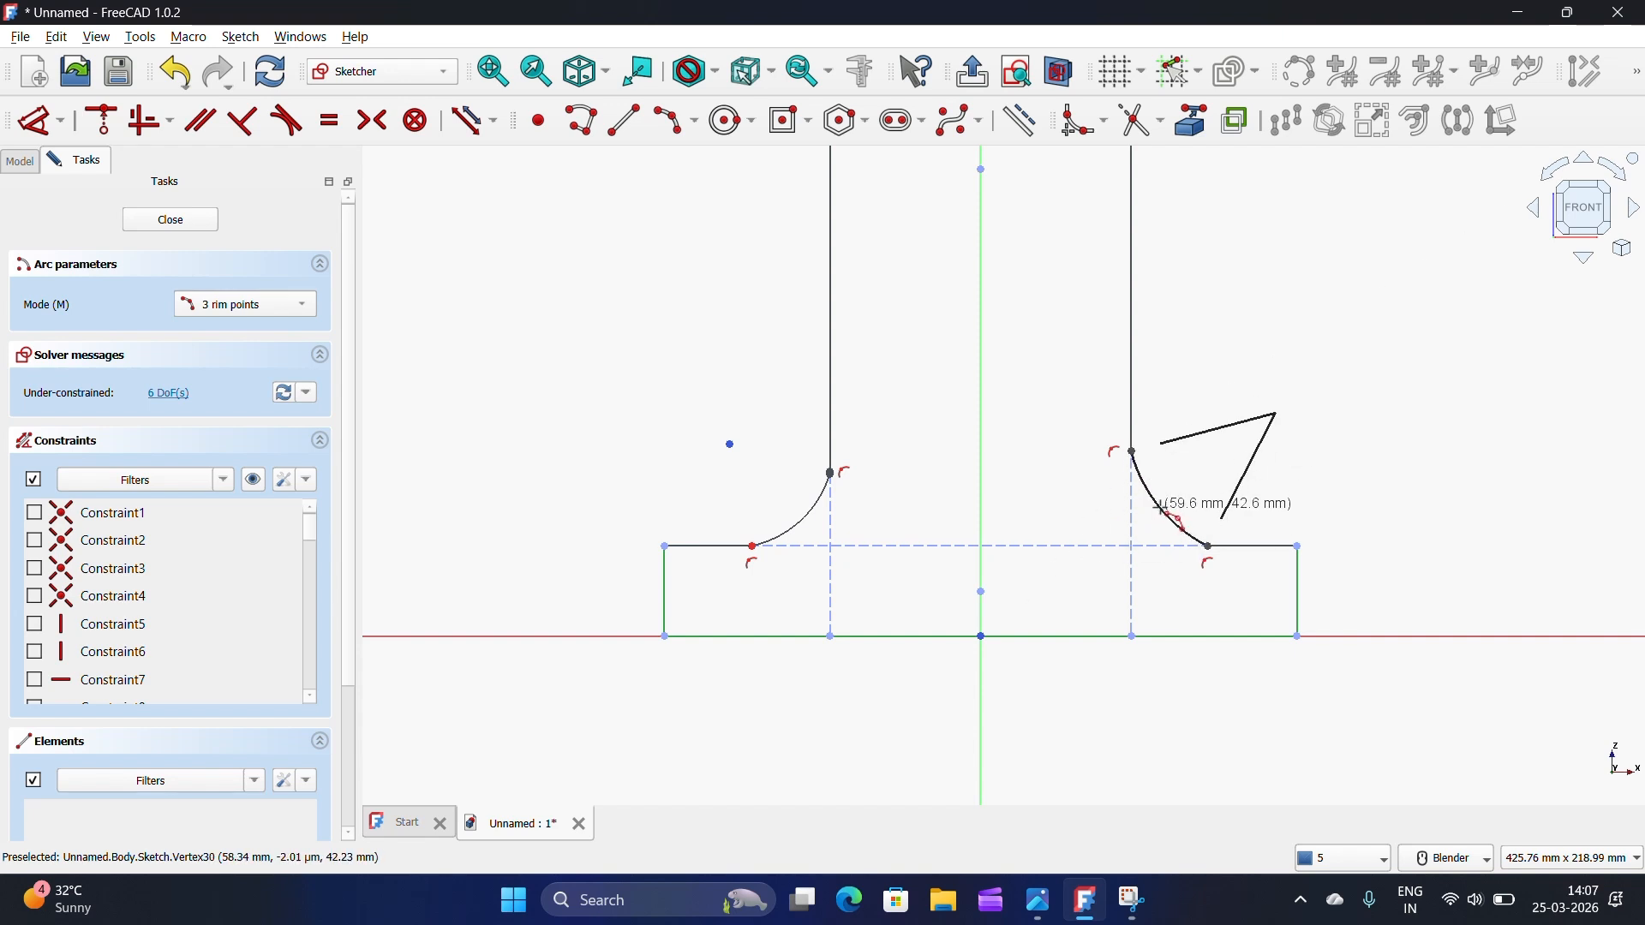
pyautogui.click(1161, 507)
pyautogui.scroll(-3, 1265, 512)
pyautogui.scroll(2, 735, 561)
pyautogui.scroll(-4, 735, 561)
pyautogui.press('Escape')
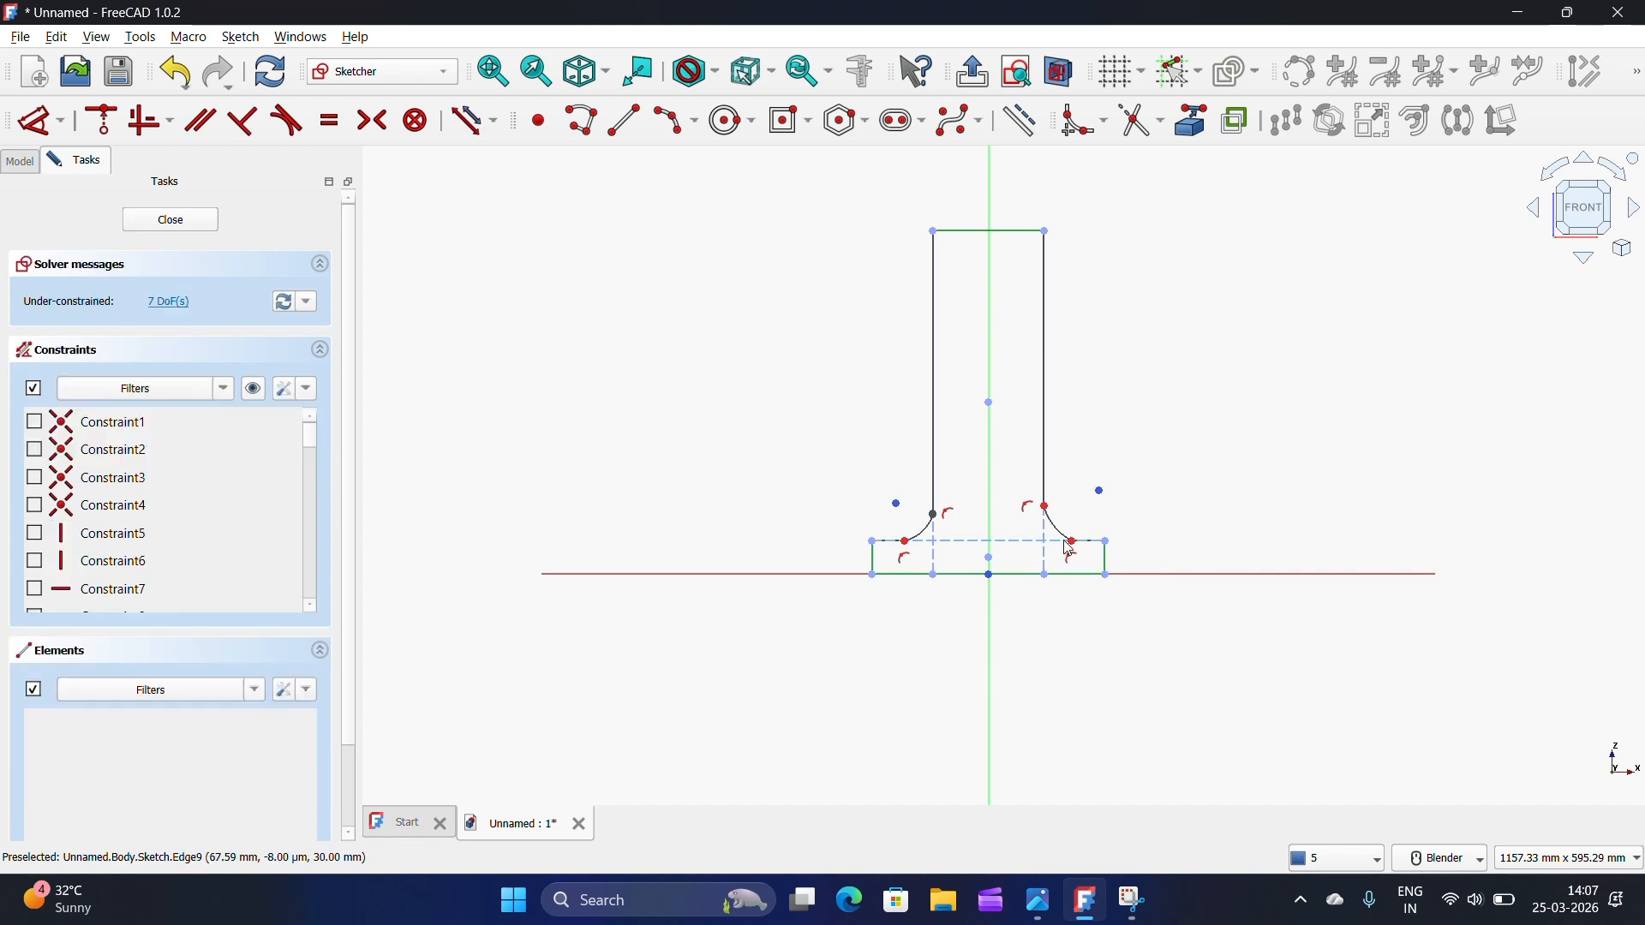
pyautogui.rightClick(915, 485)
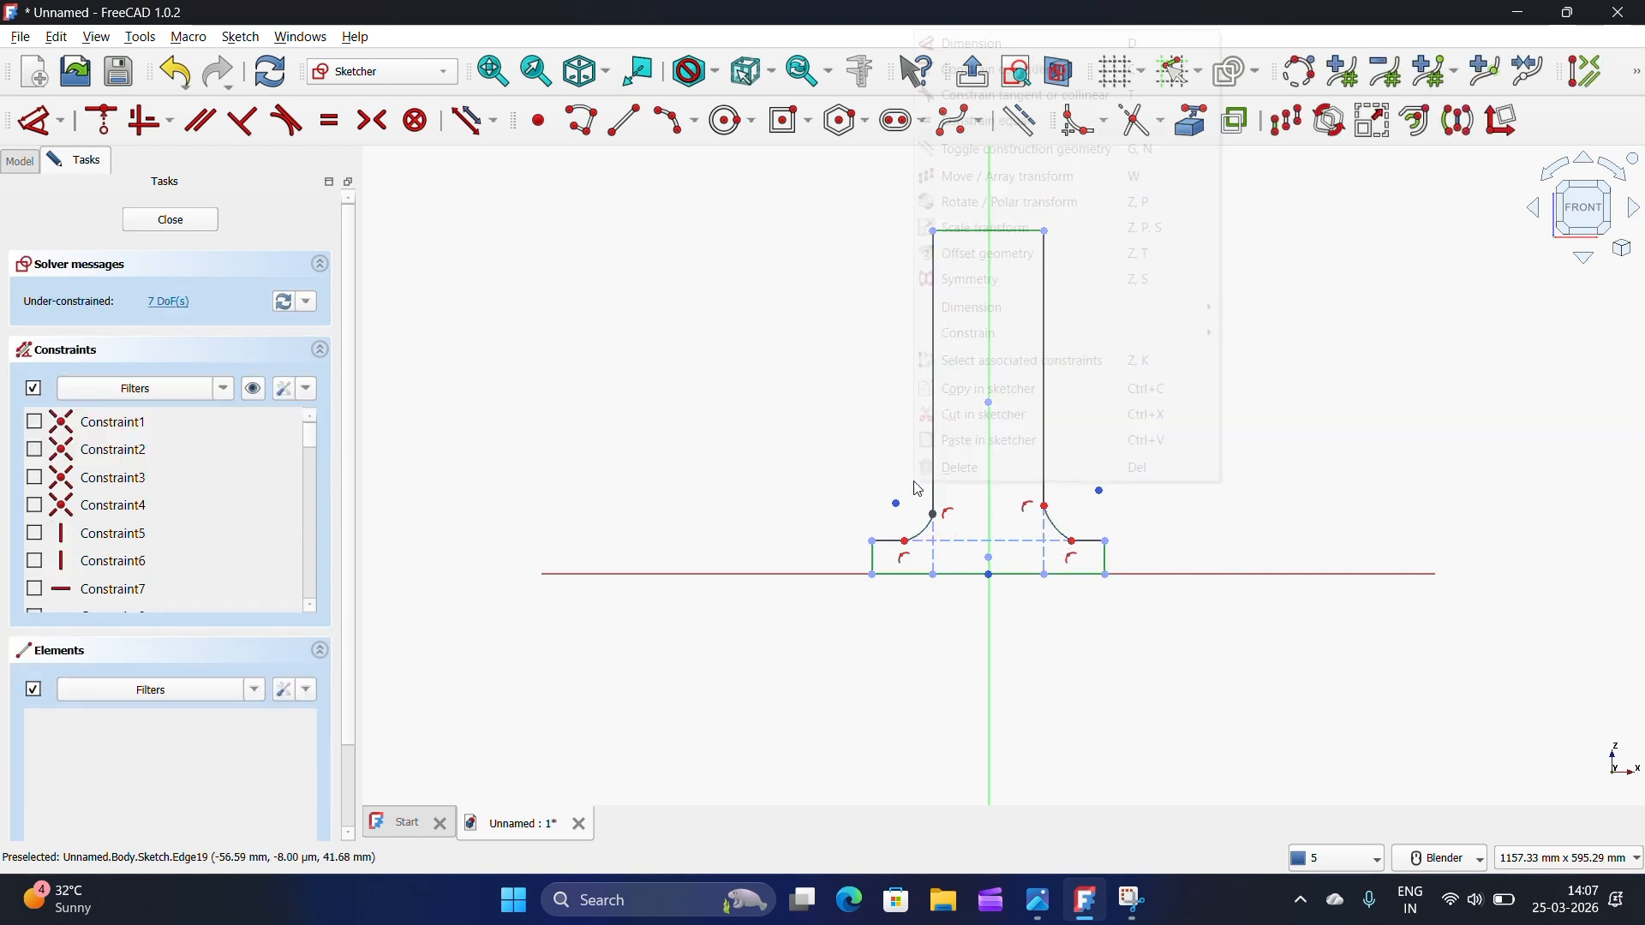
pyautogui.click(940, 471)
# Step: Constrain the upright's left line end onto the base's top guide line and make the left top segment's end coincident with it
pyautogui.scroll(2, 950, 549)
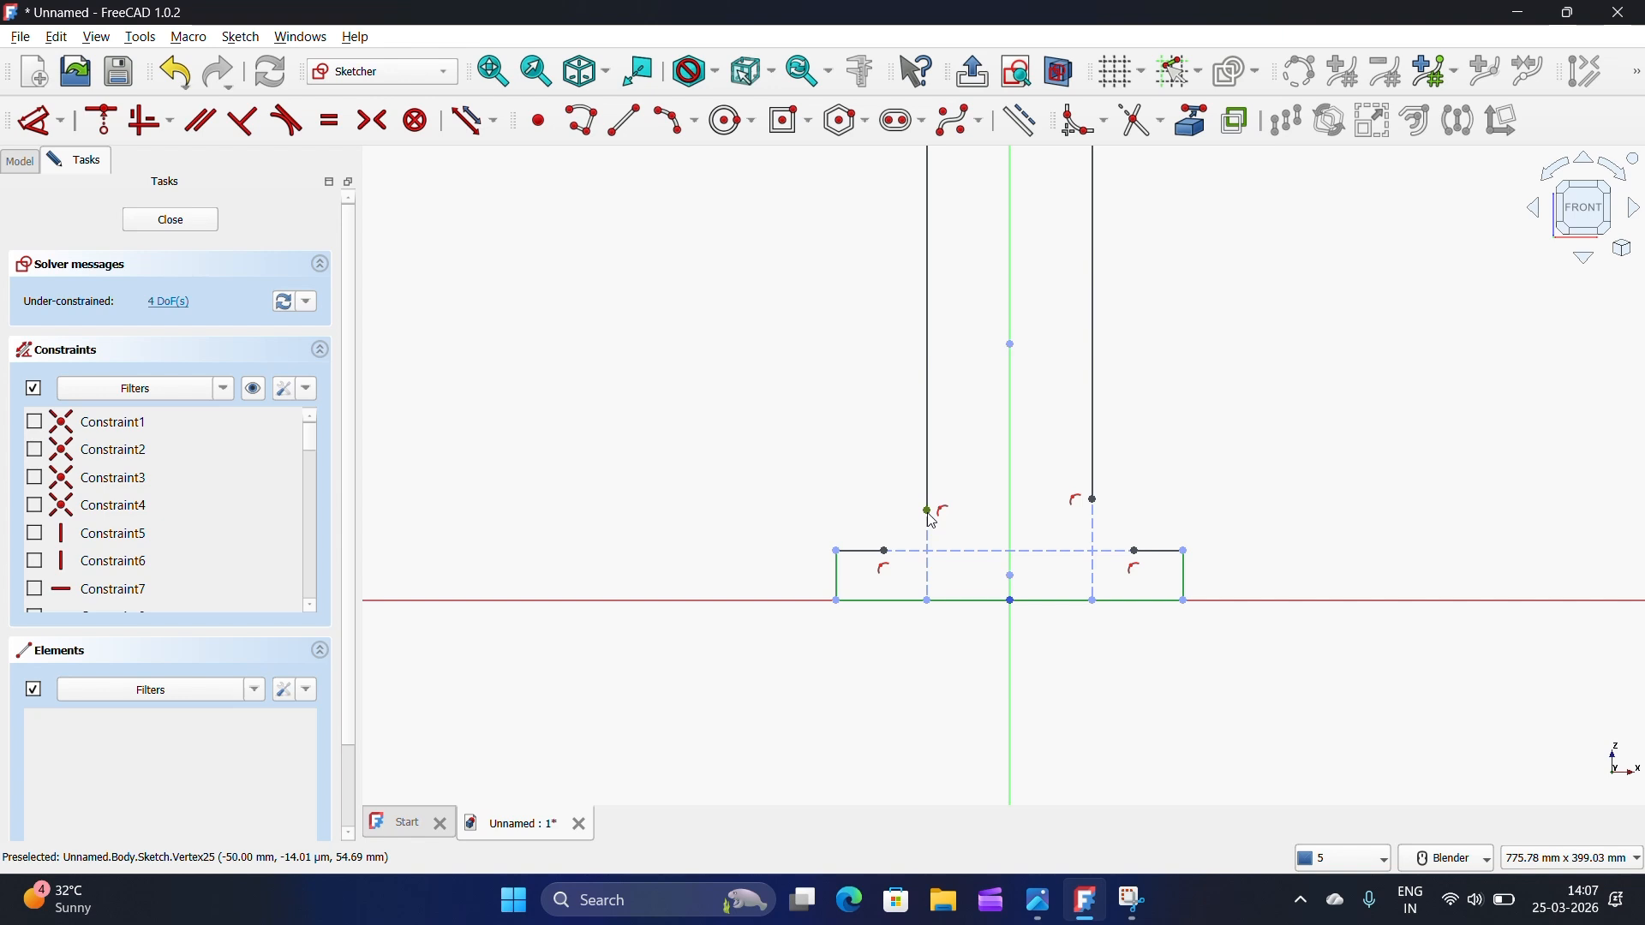
pyautogui.click(101, 121)
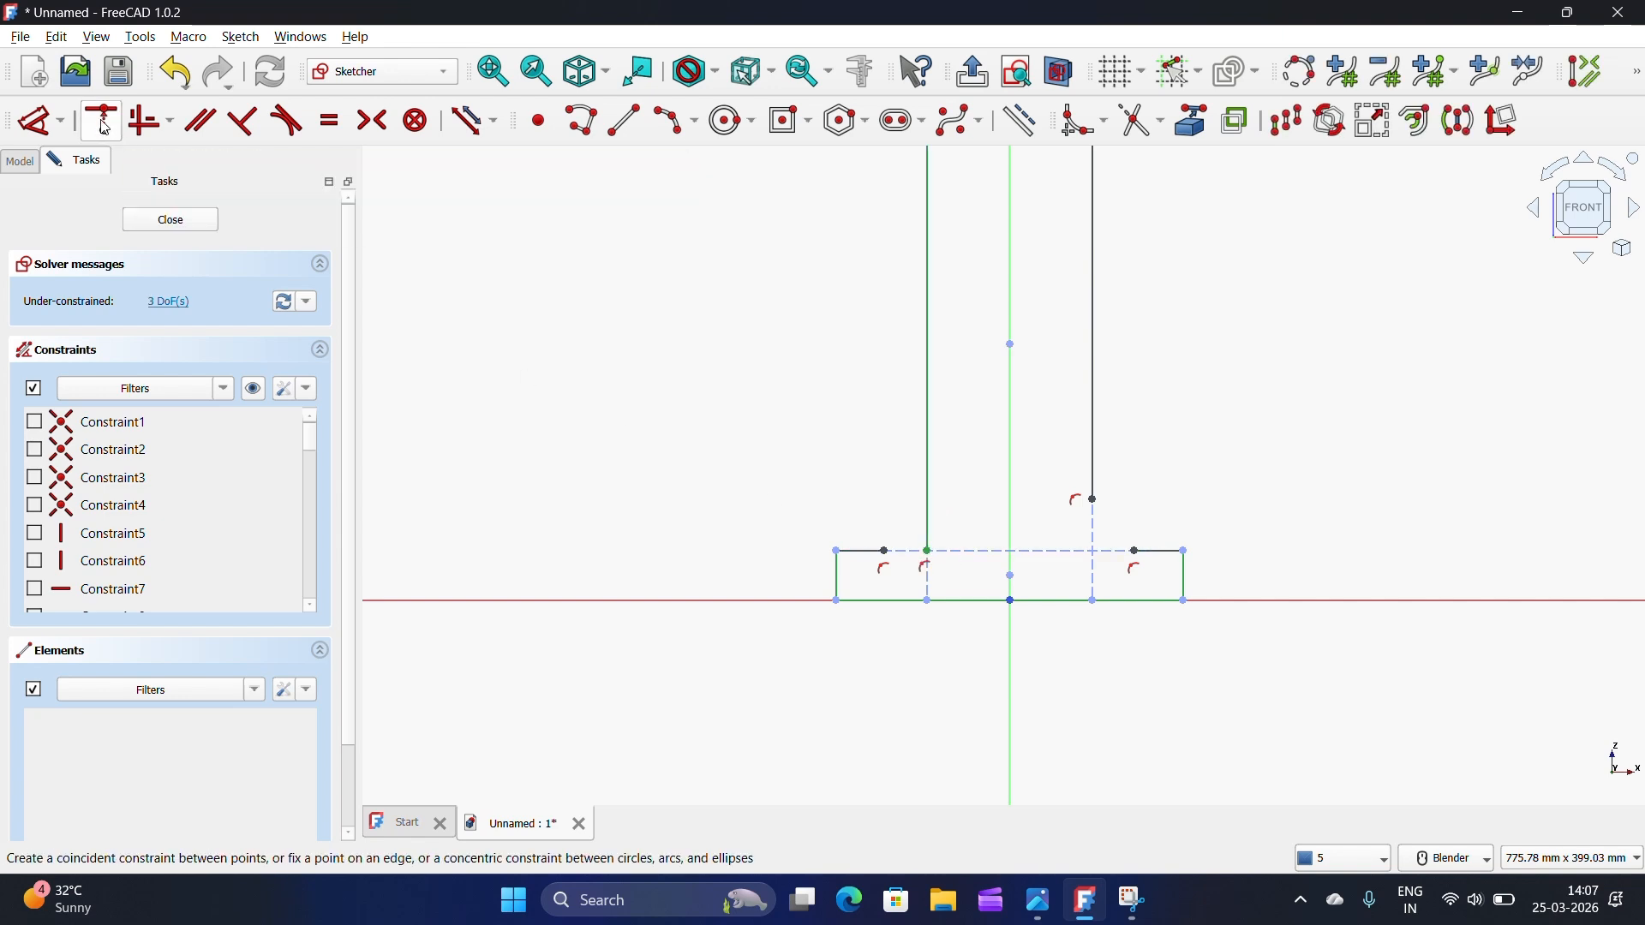
pyautogui.click(885, 551)
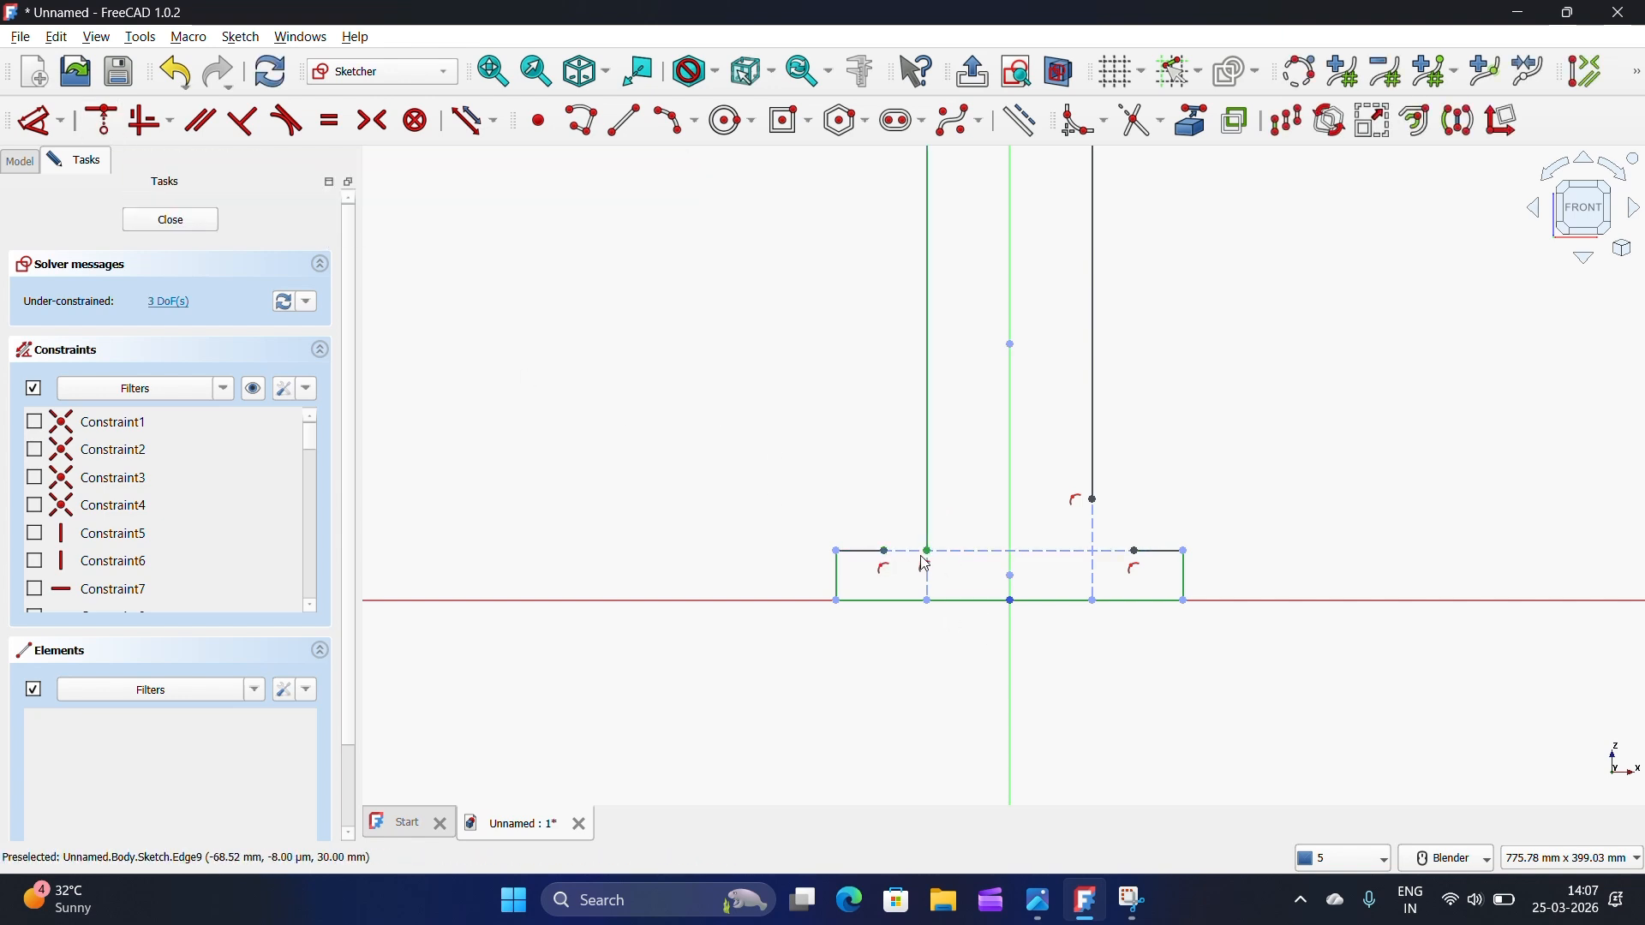
pyautogui.click(928, 551)
pyautogui.click(101, 121)
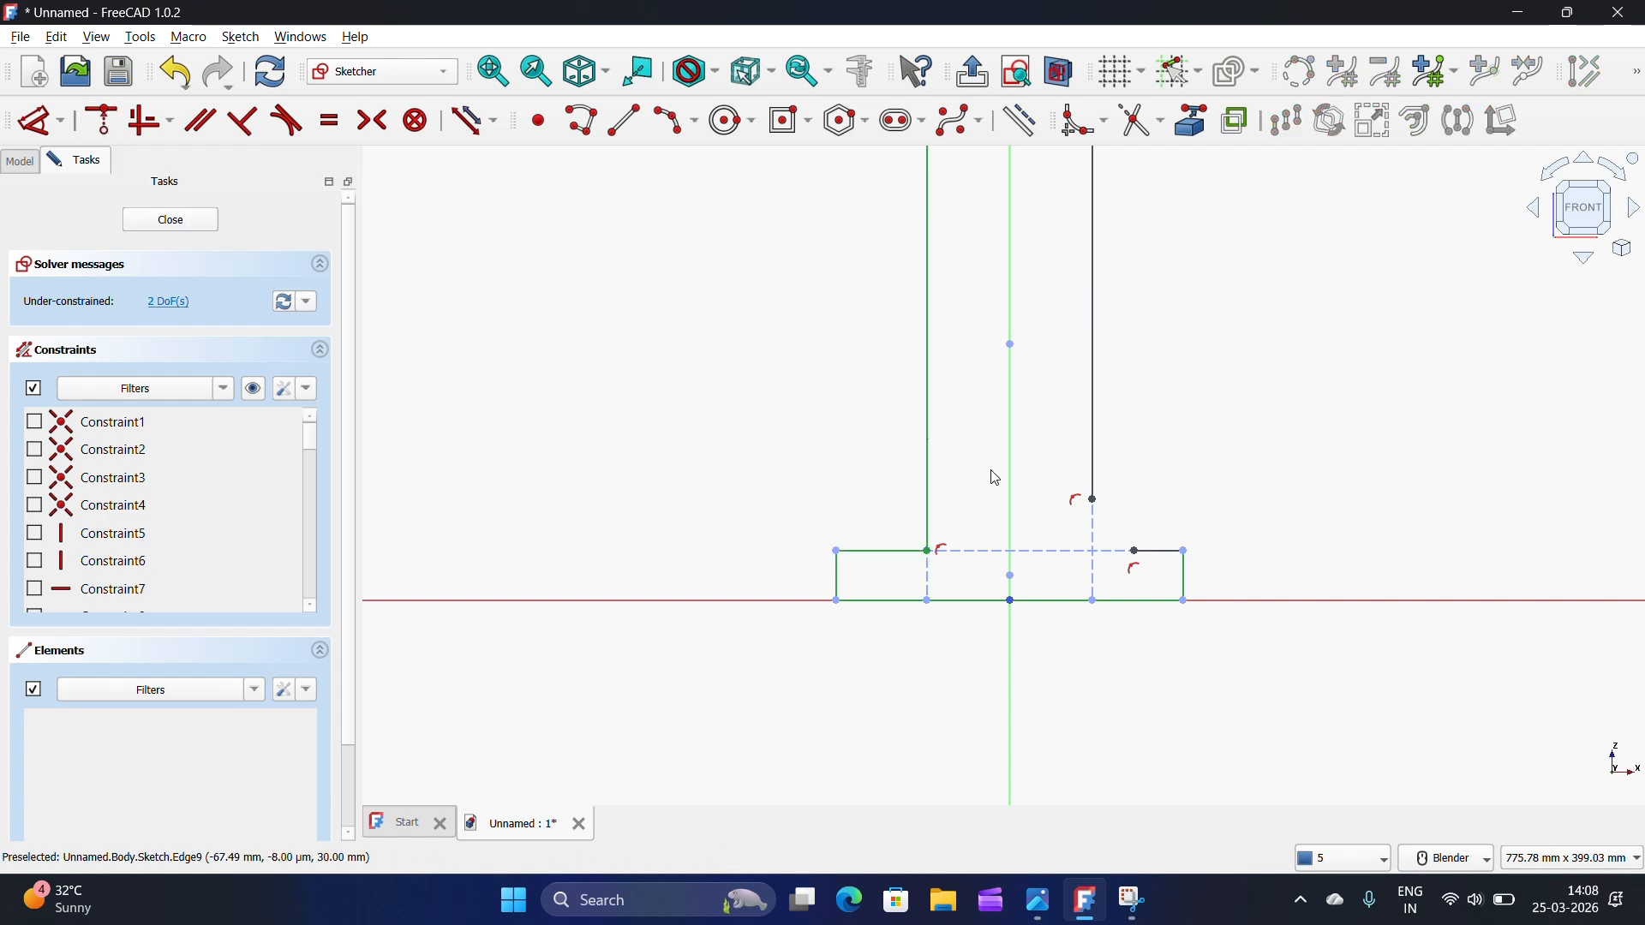
# Step: Make the base's right top segment end and the upright's right line end coincident with the guide corner where they meet
pyautogui.scroll(3, 1174, 605)
pyautogui.click(1102, 507)
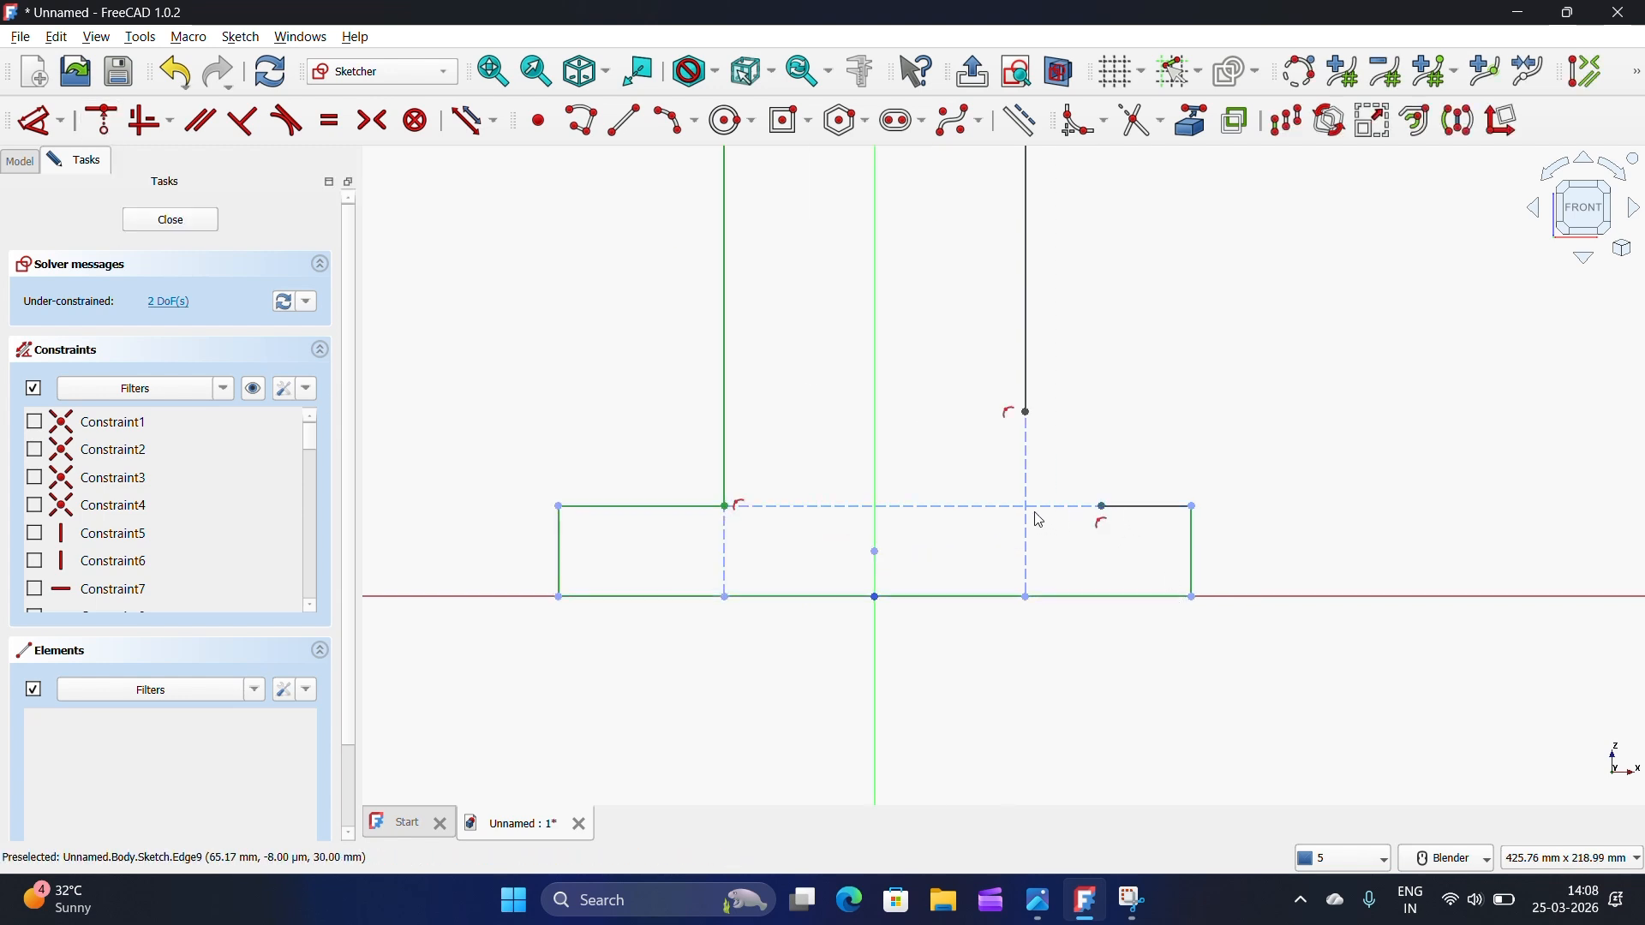
pyautogui.click(1028, 504)
pyautogui.click(101, 121)
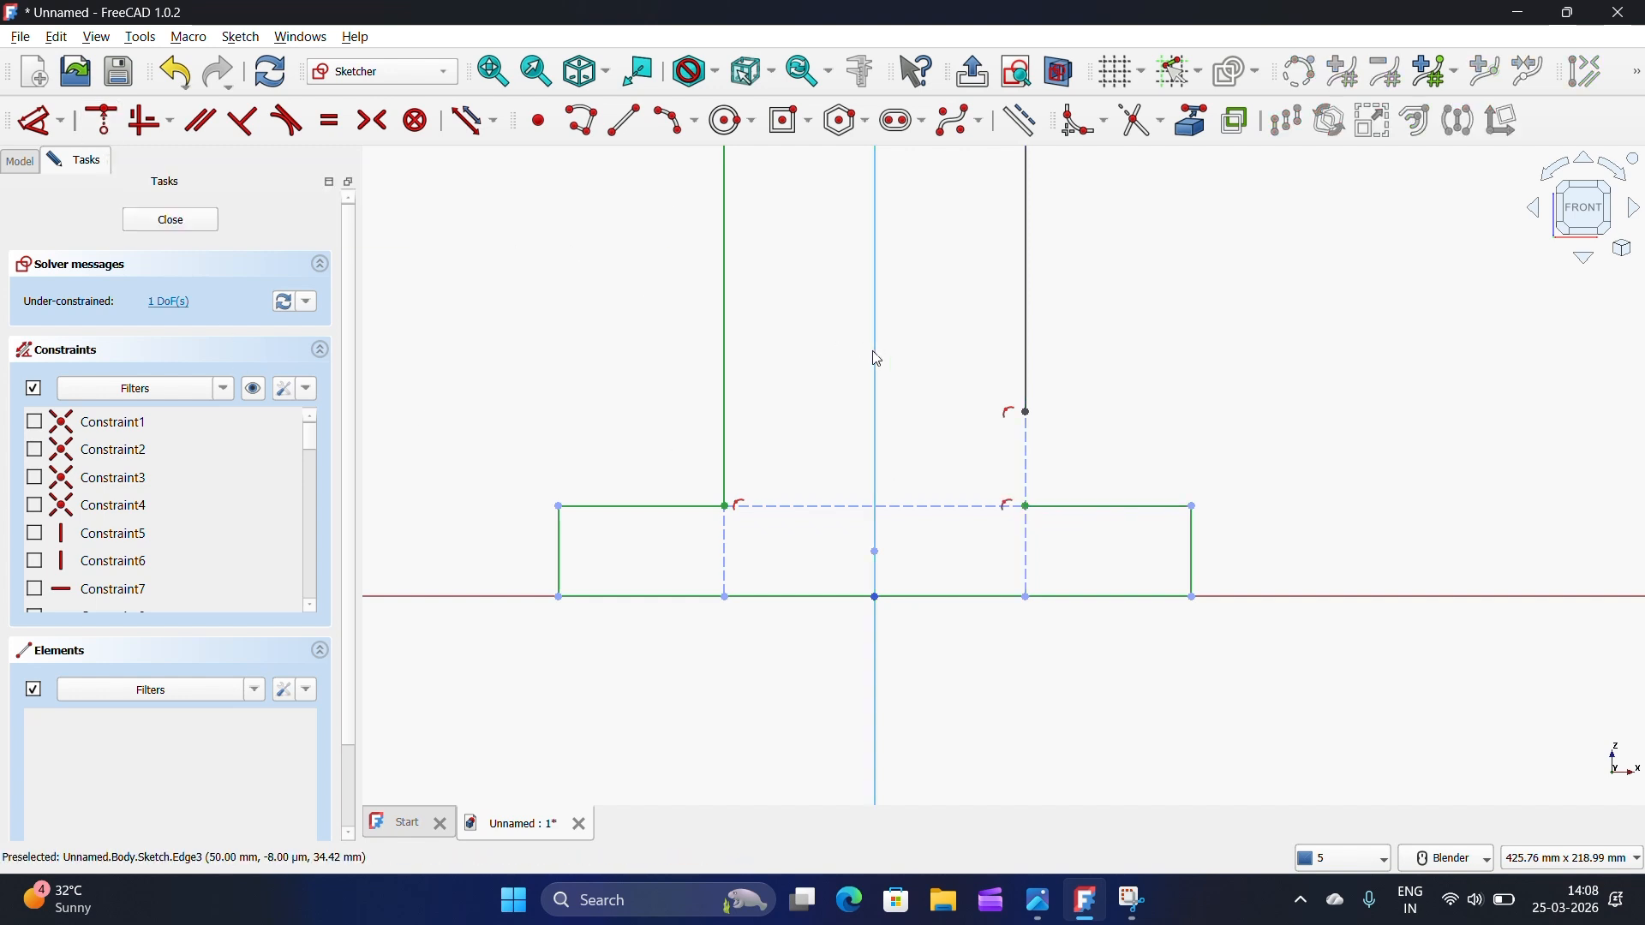
pyautogui.click(1027, 414)
pyautogui.click(1026, 505)
pyautogui.click(104, 119)
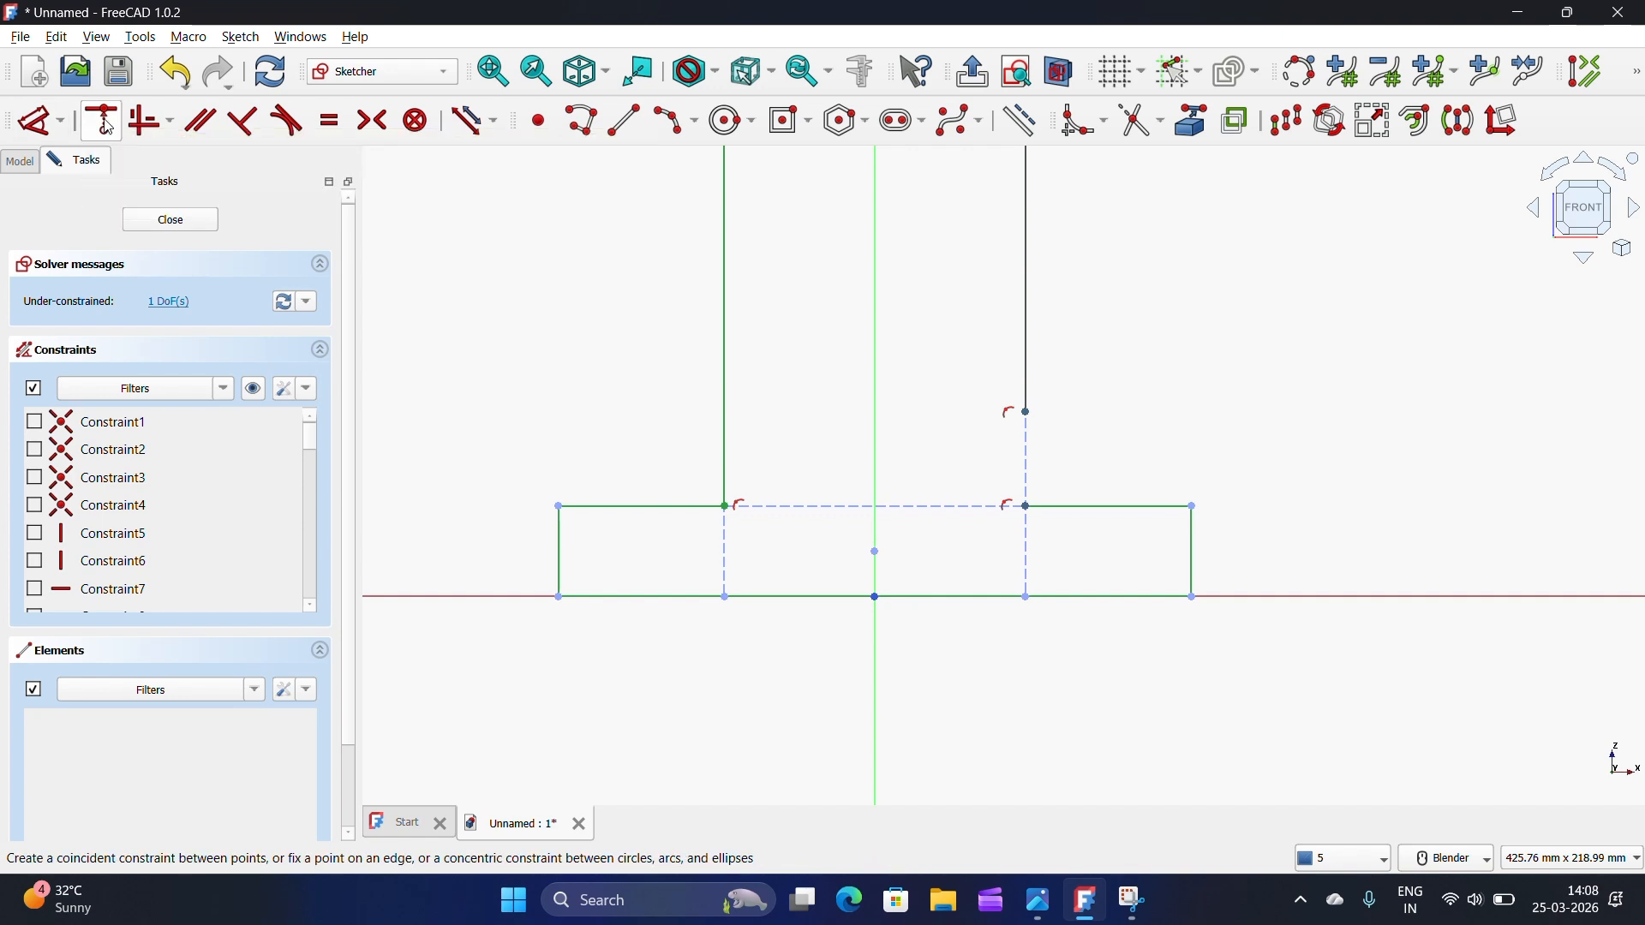
# Step: Fillet the two inner corners where the upright's sides meet the base's top edges
pyautogui.scroll(-1, 1057, 527)
pyautogui.scroll(-4, 928, 798)
pyautogui.scroll(2, 981, 689)
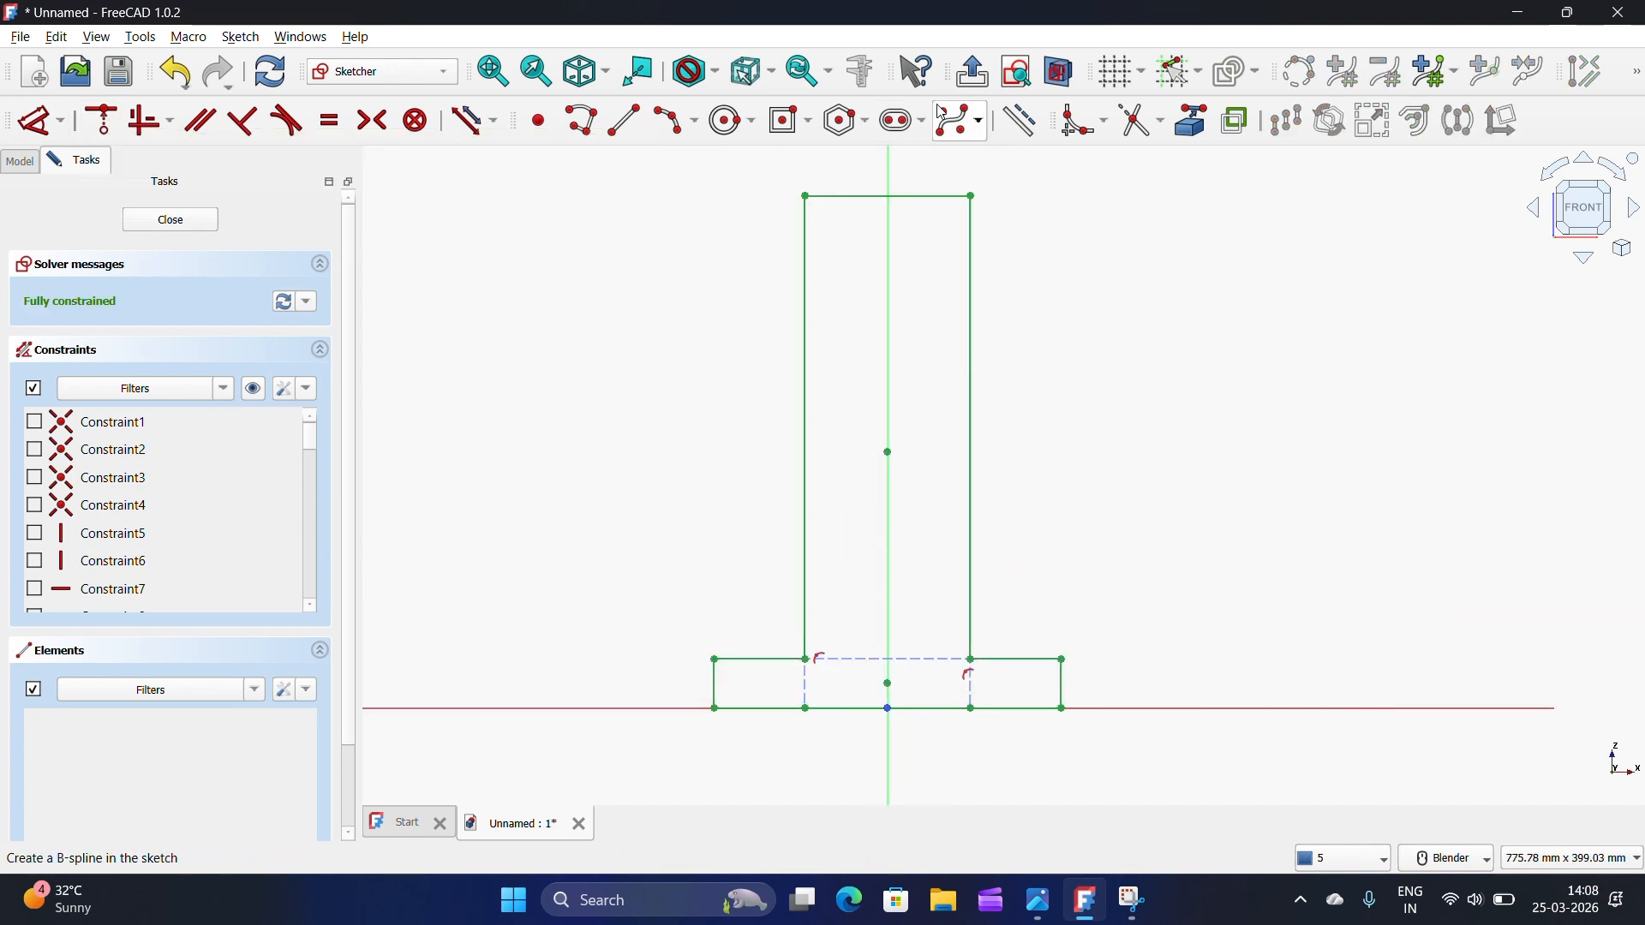
pyautogui.click(1082, 121)
pyautogui.click(971, 659)
pyautogui.scroll(4, 973, 644)
pyautogui.click(591, 656)
pyautogui.scroll(-3, 728, 615)
pyautogui.scroll(4, 638, 639)
pyautogui.rightClick(596, 507)
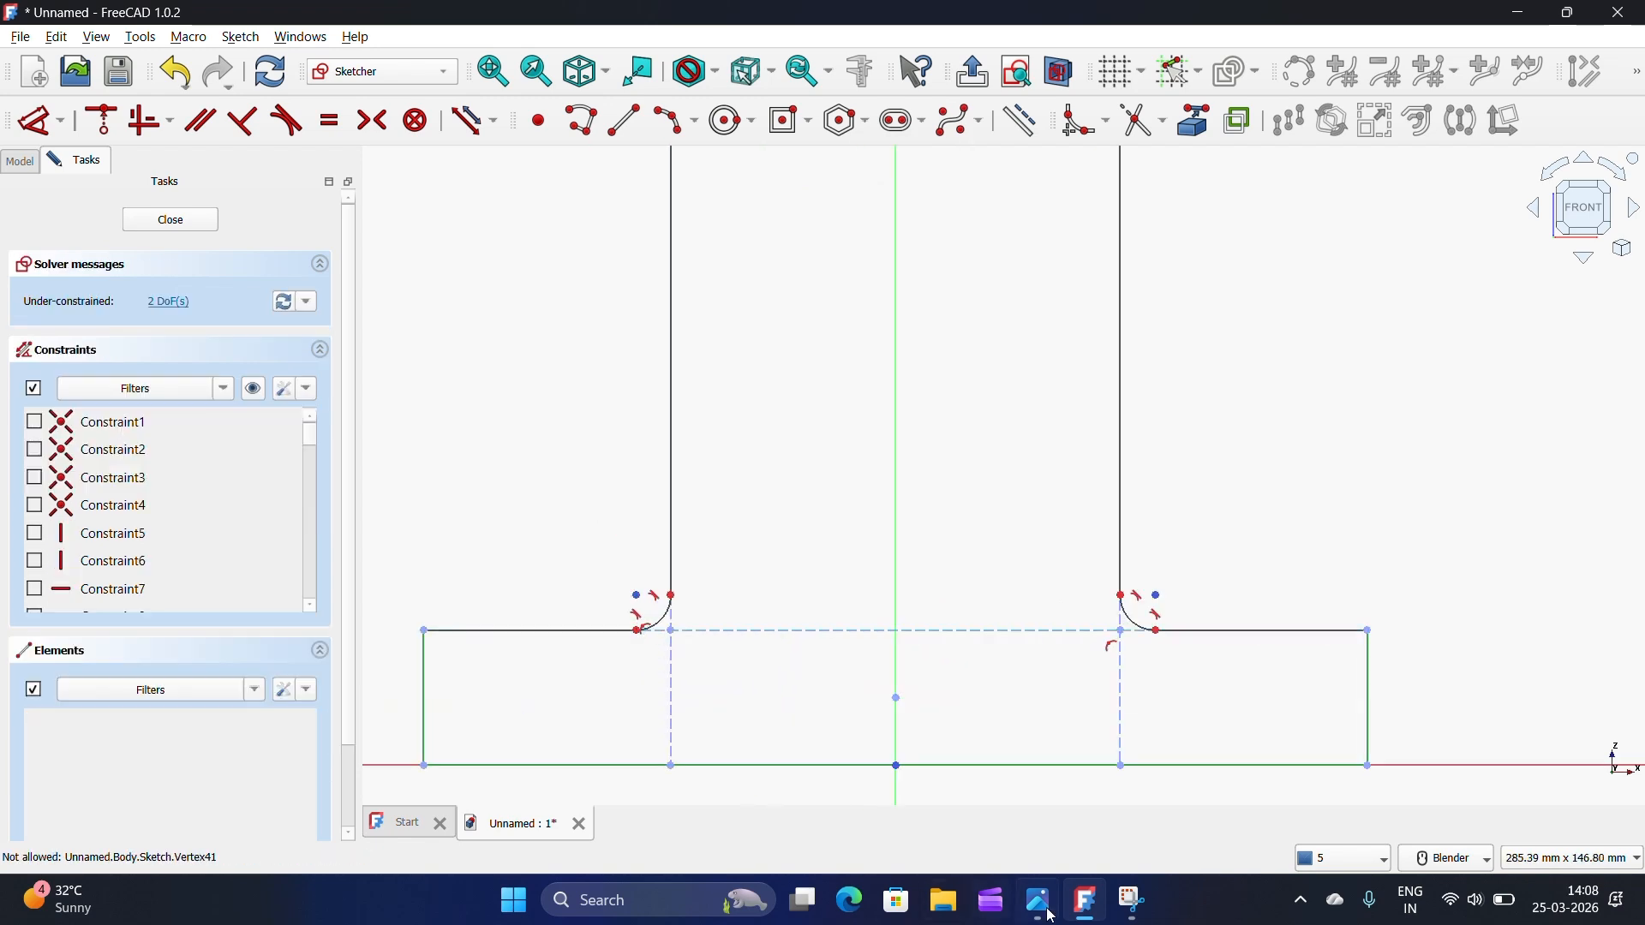
# Step: Check the fillet size in the reference drawing and constrain the left fillet's radius to 20 mm
pyautogui.click(1037, 910)
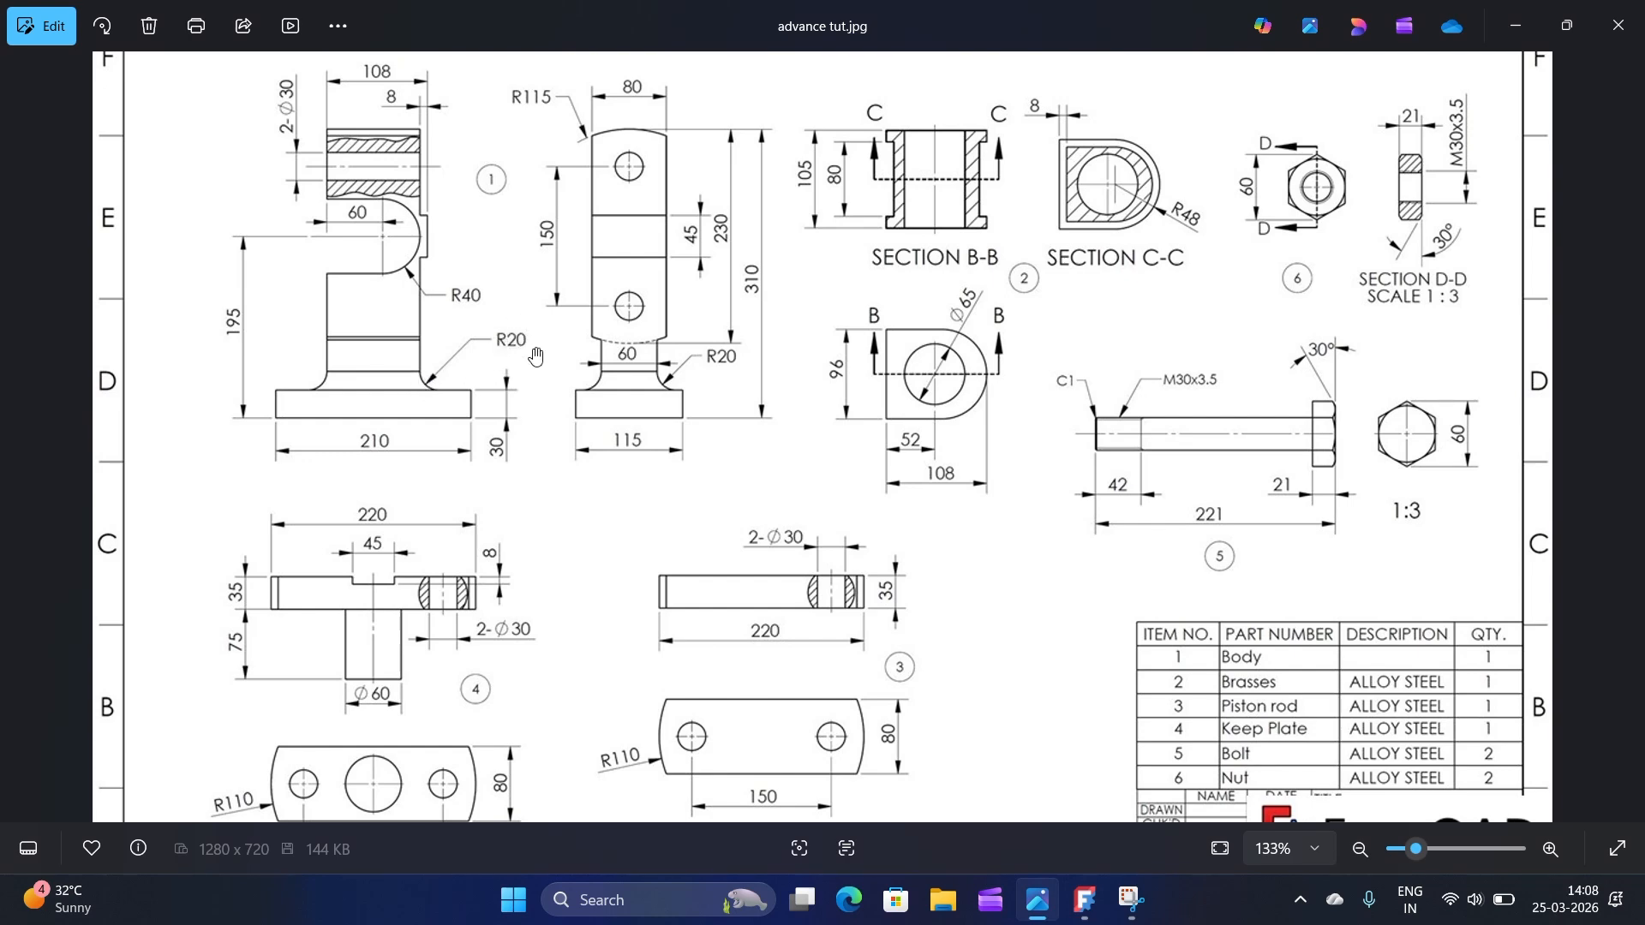
pyautogui.click(1085, 902)
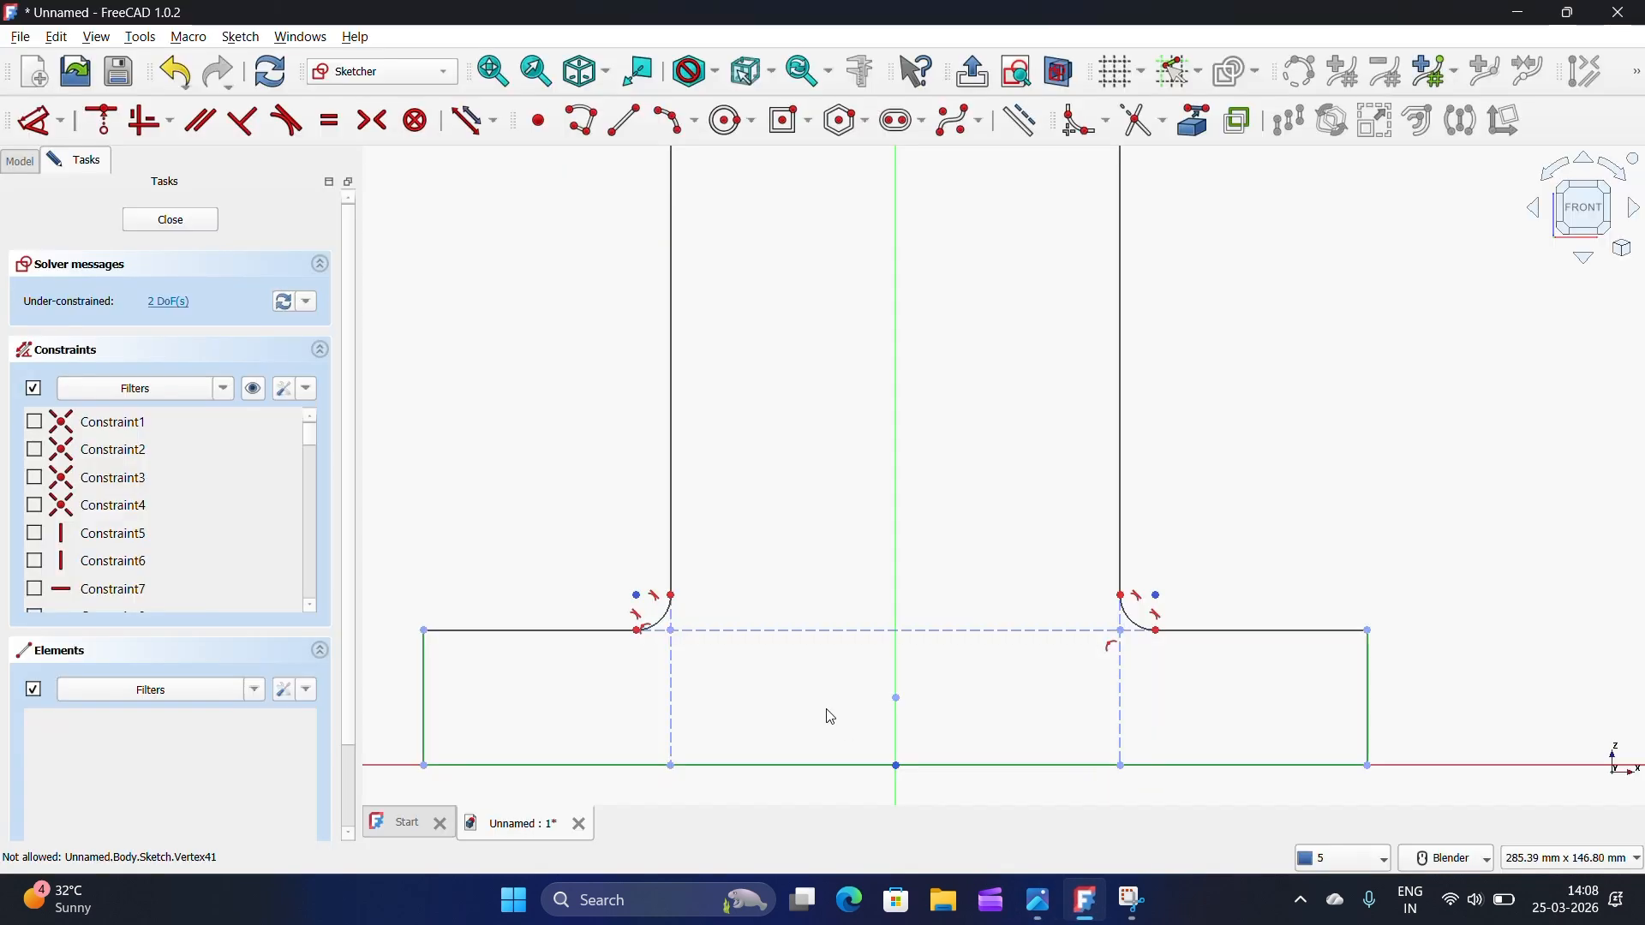
pyautogui.scroll(2, 658, 629)
pyautogui.click(664, 619)
pyautogui.press('d')
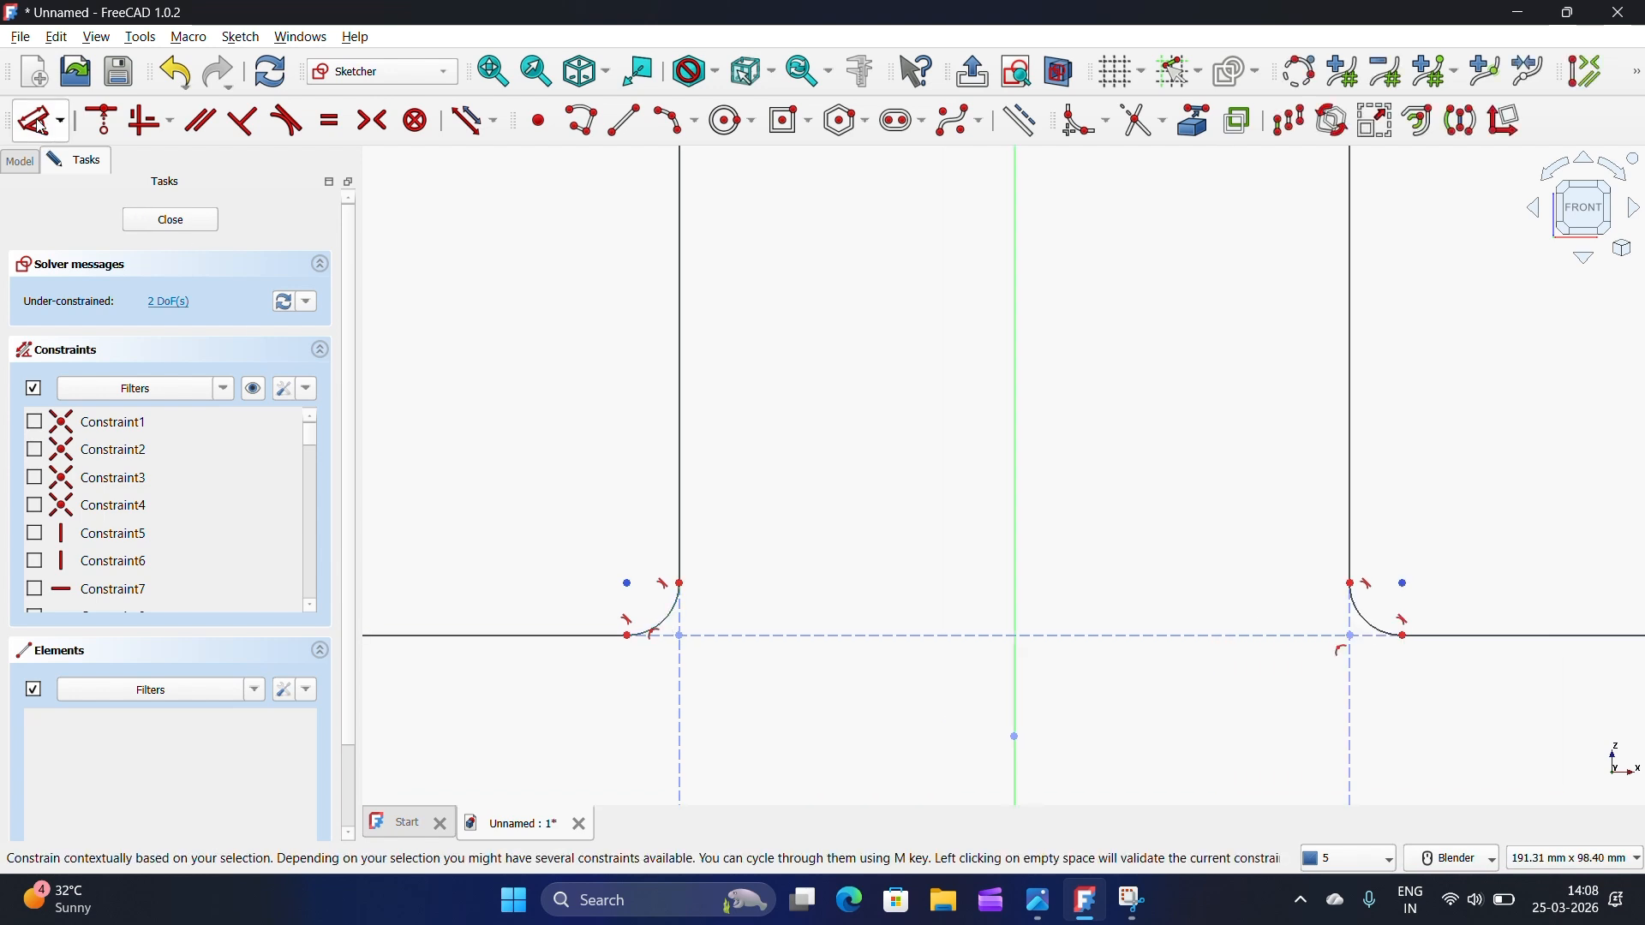
pyautogui.click(526, 337)
pyautogui.write('20')
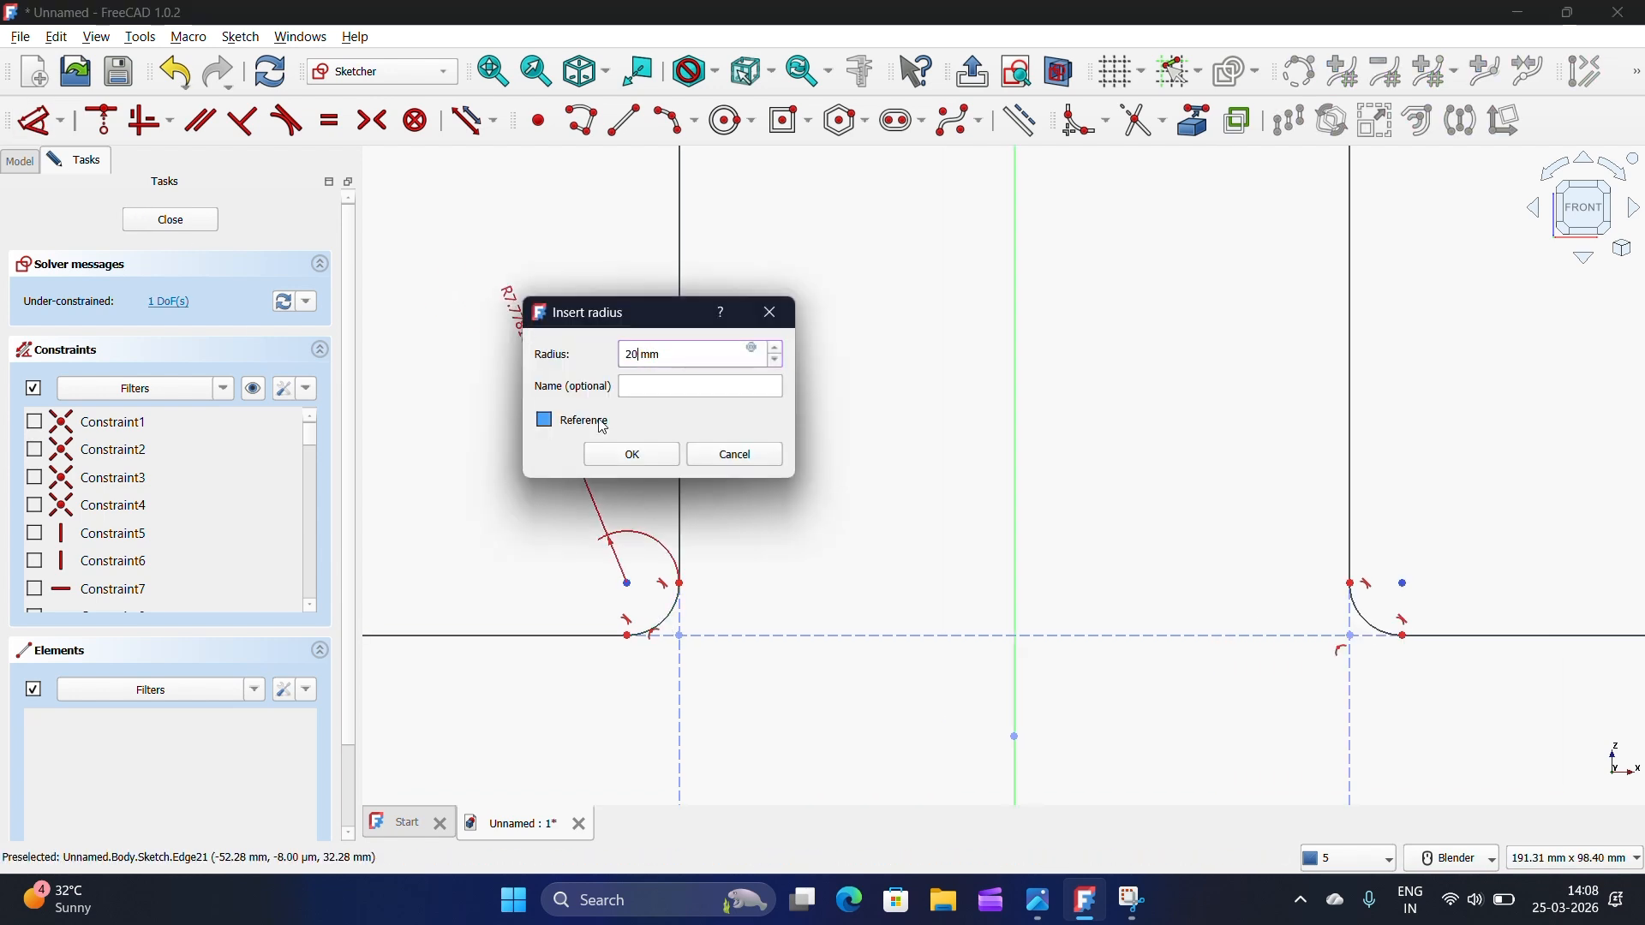
pyautogui.click(632, 454)
# Step: Constrain the right fillet's radius to 20 mm
pyautogui.scroll(-1, 673, 570)
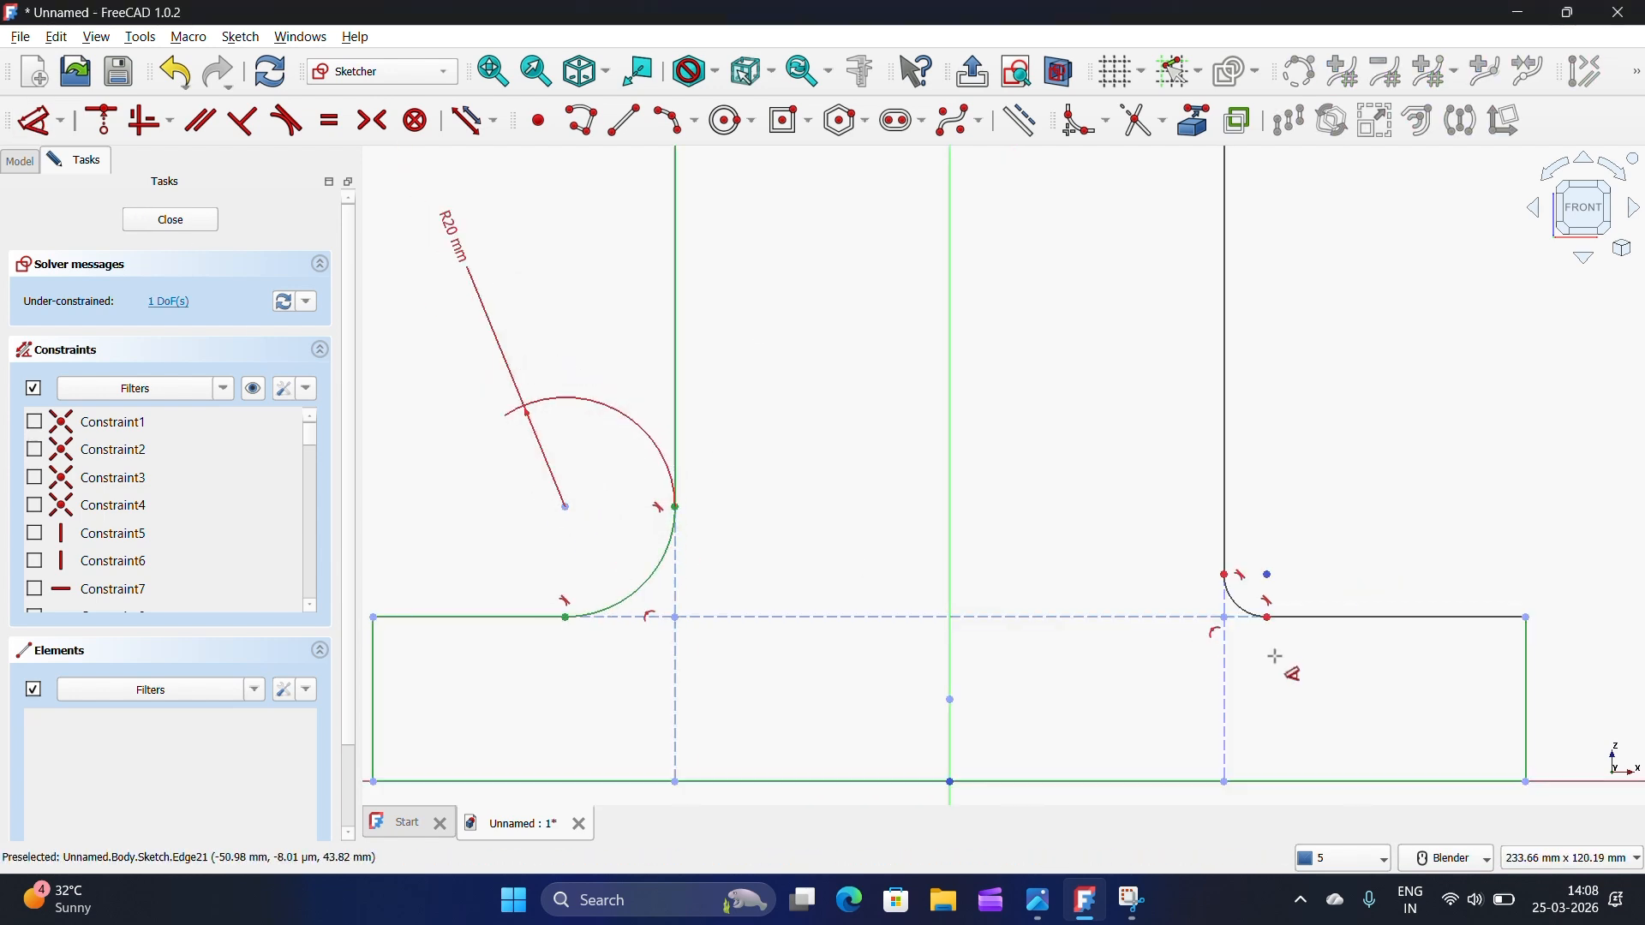
pyautogui.click(1245, 613)
pyautogui.click(1328, 496)
pyautogui.write('20')
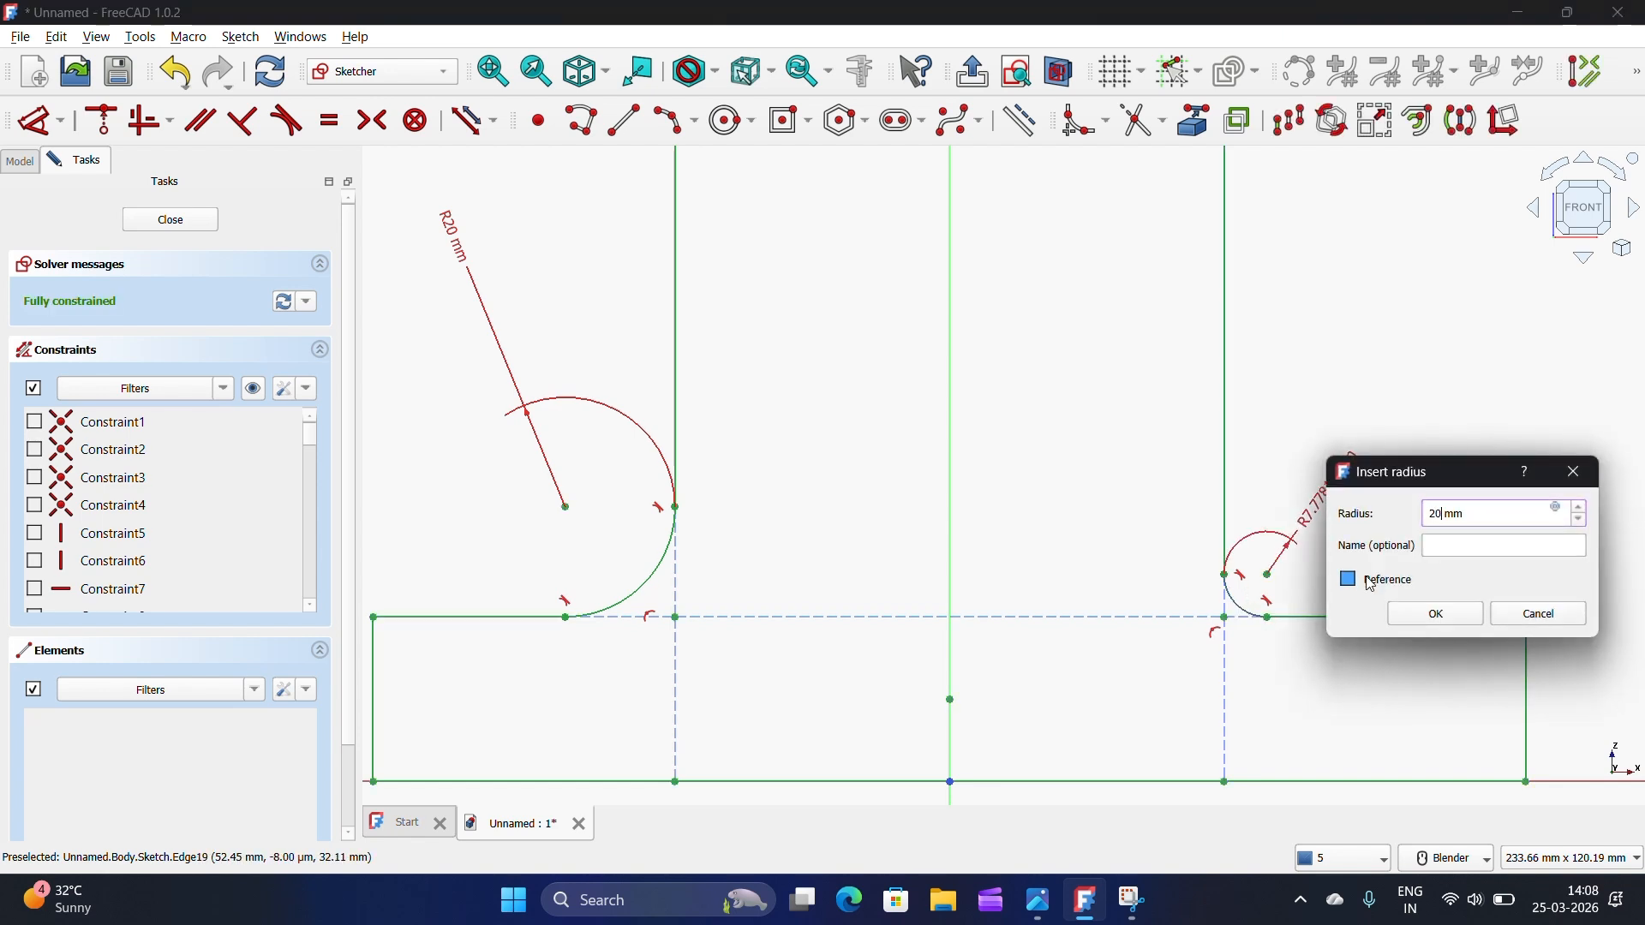
pyautogui.click(1420, 624)
# Step: Examine the body's views in the reference drawing and close the finished profile sketch
pyautogui.scroll(-5, 954, 537)
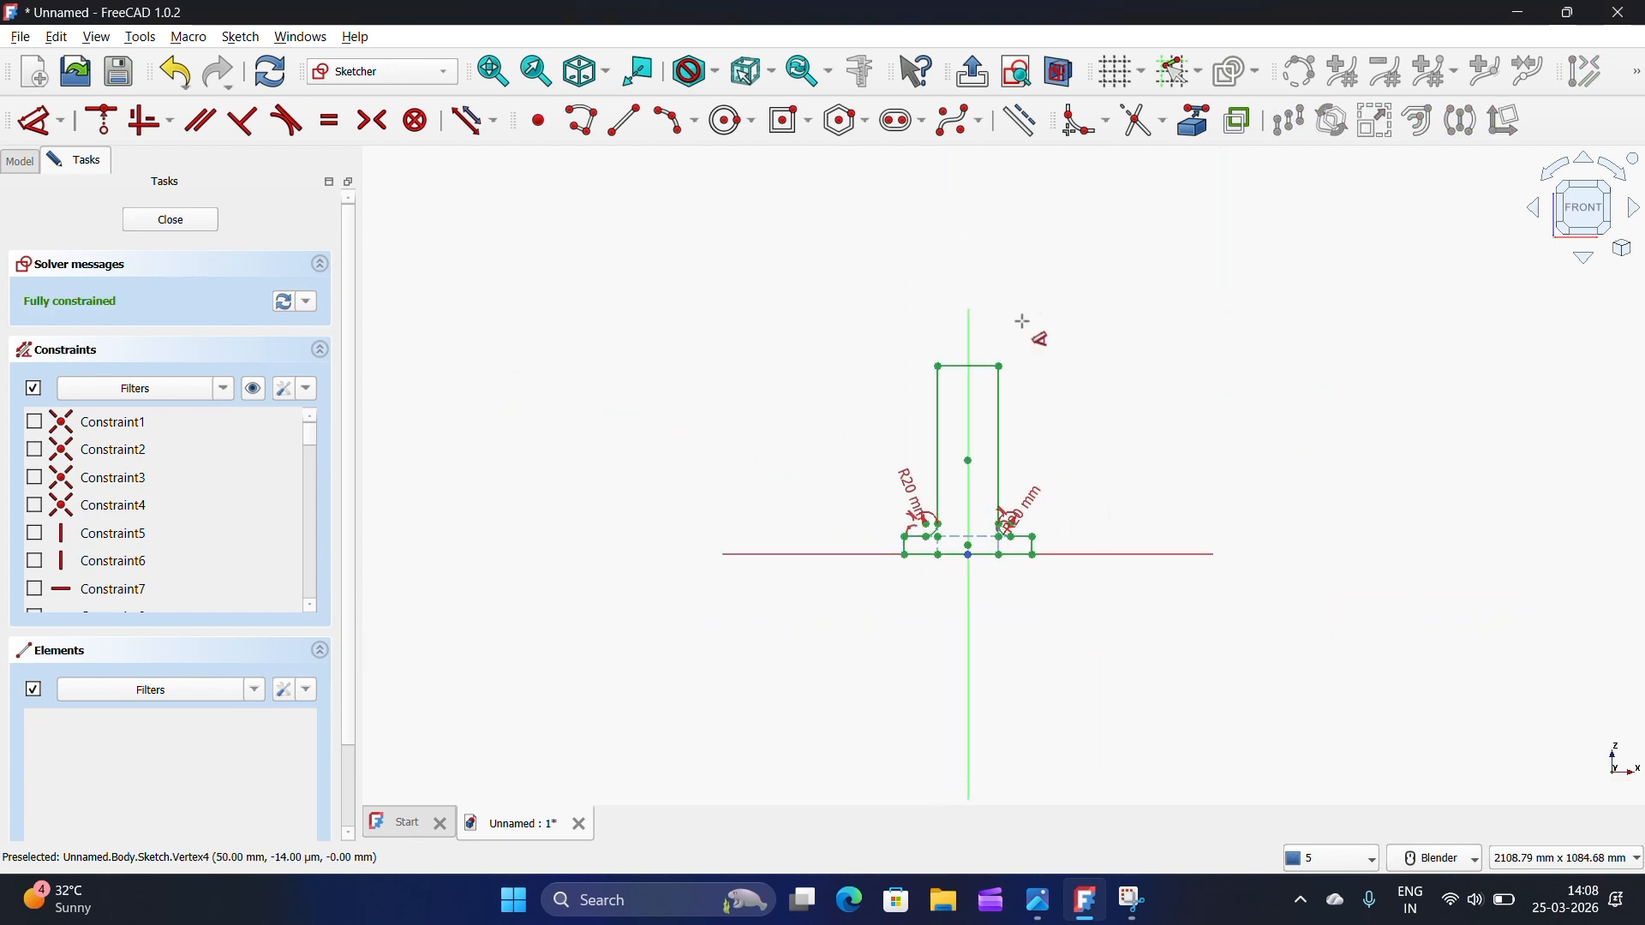
pyautogui.scroll(2, 998, 414)
pyautogui.click(1083, 897)
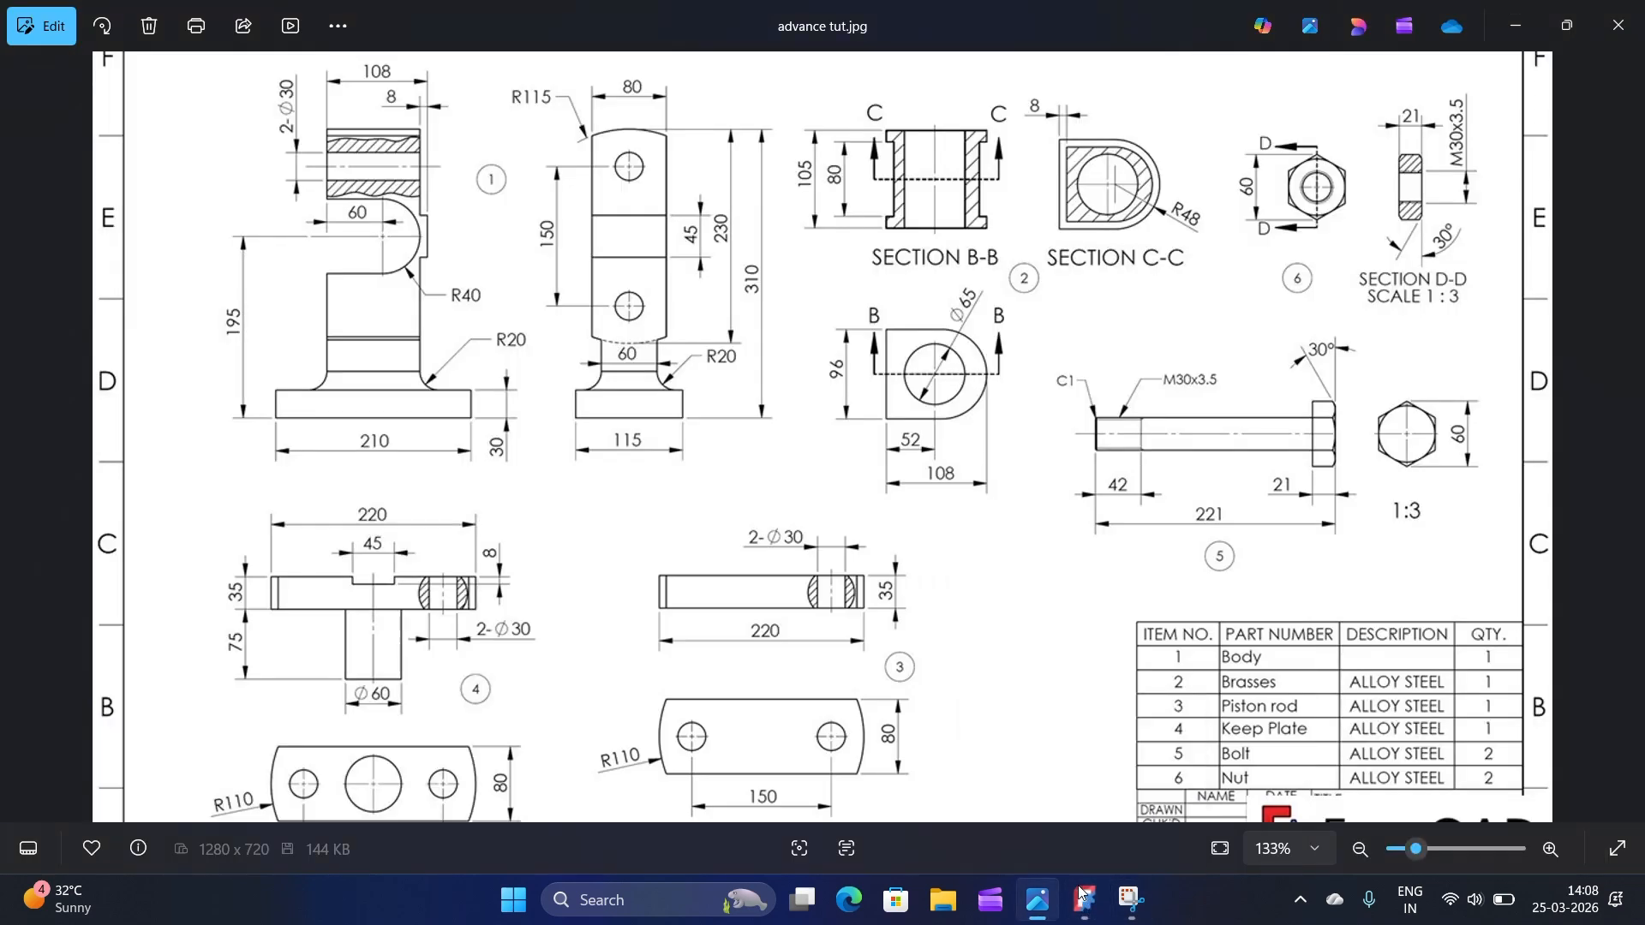
pyautogui.scroll(5, 341, 231)
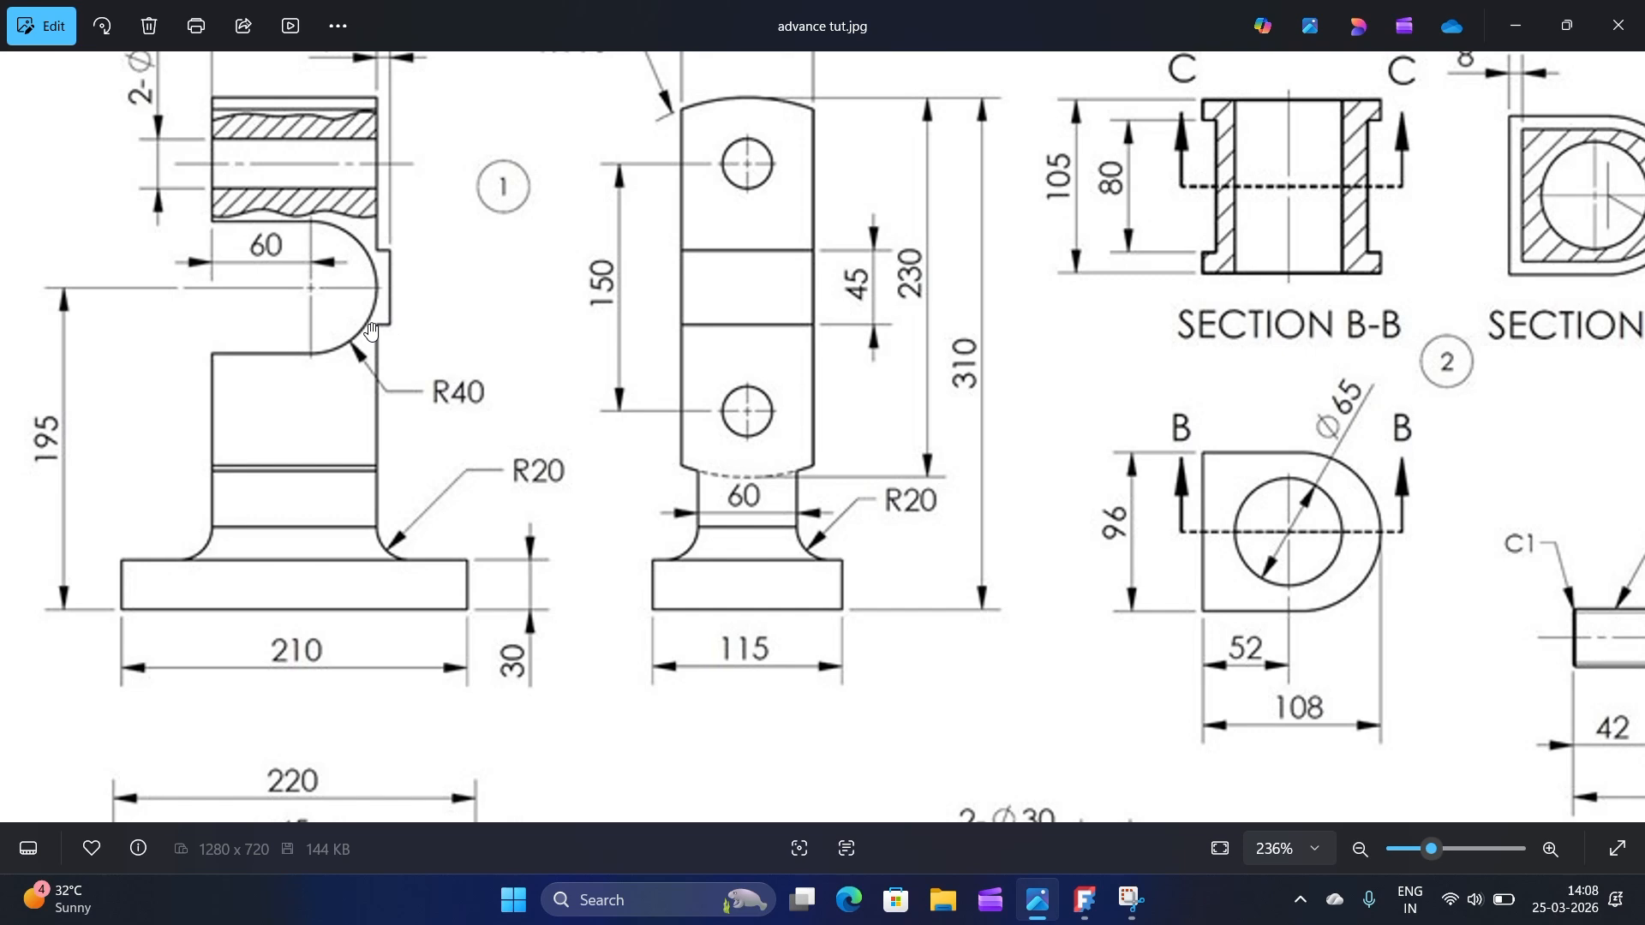
pyautogui.click(1085, 900)
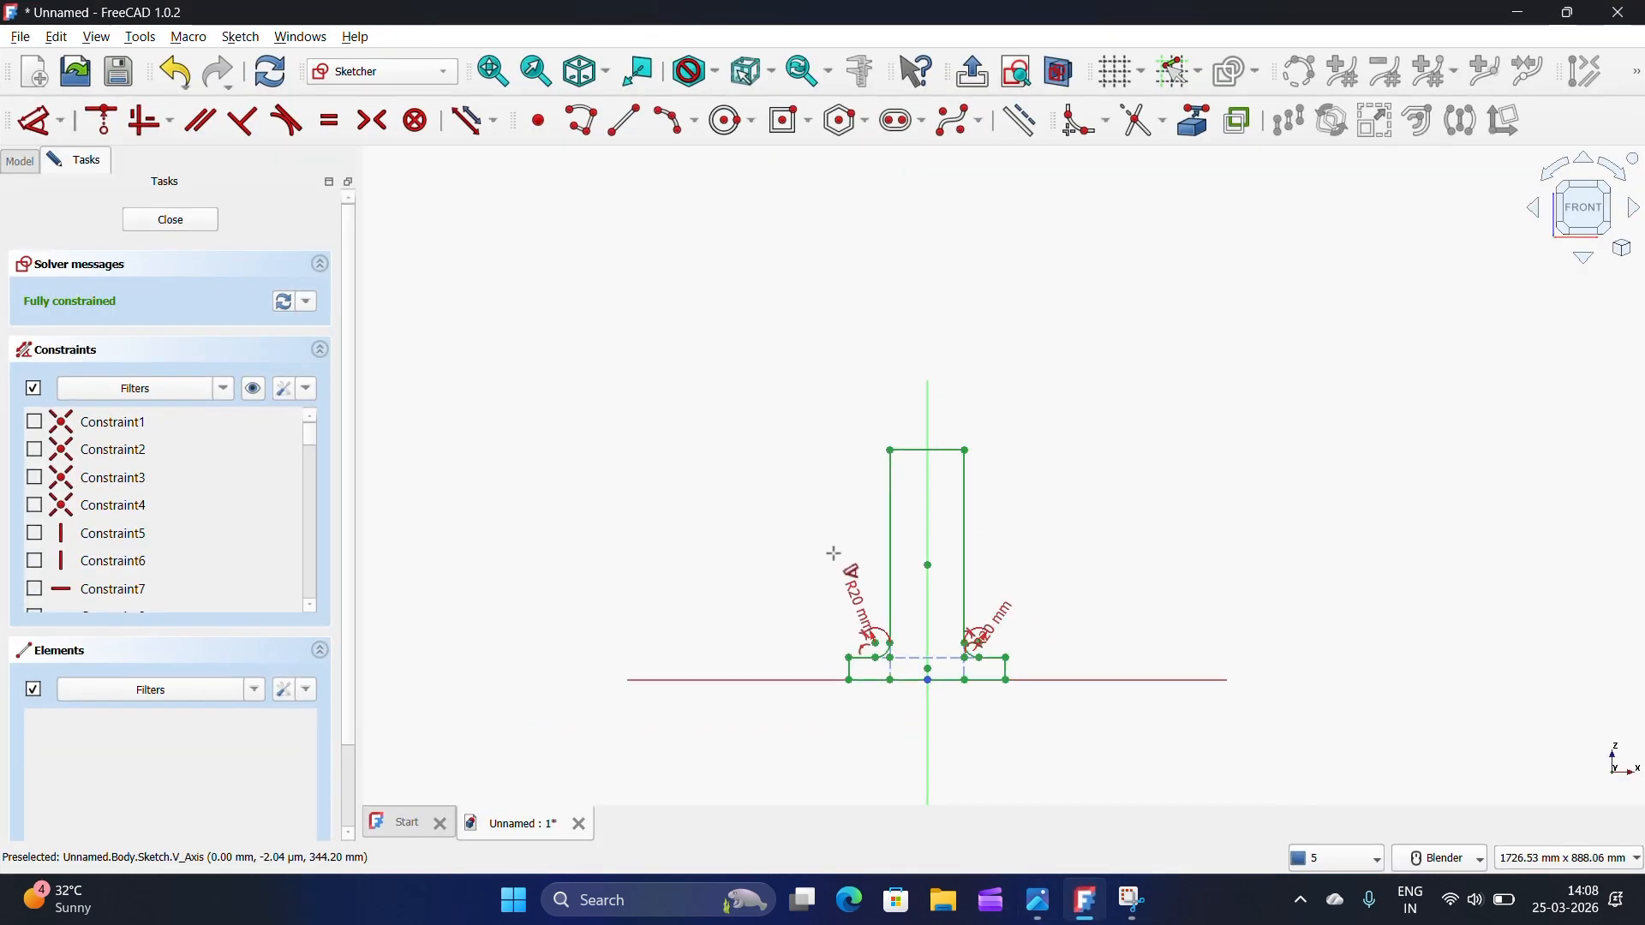
pyautogui.scroll(1, 855, 686)
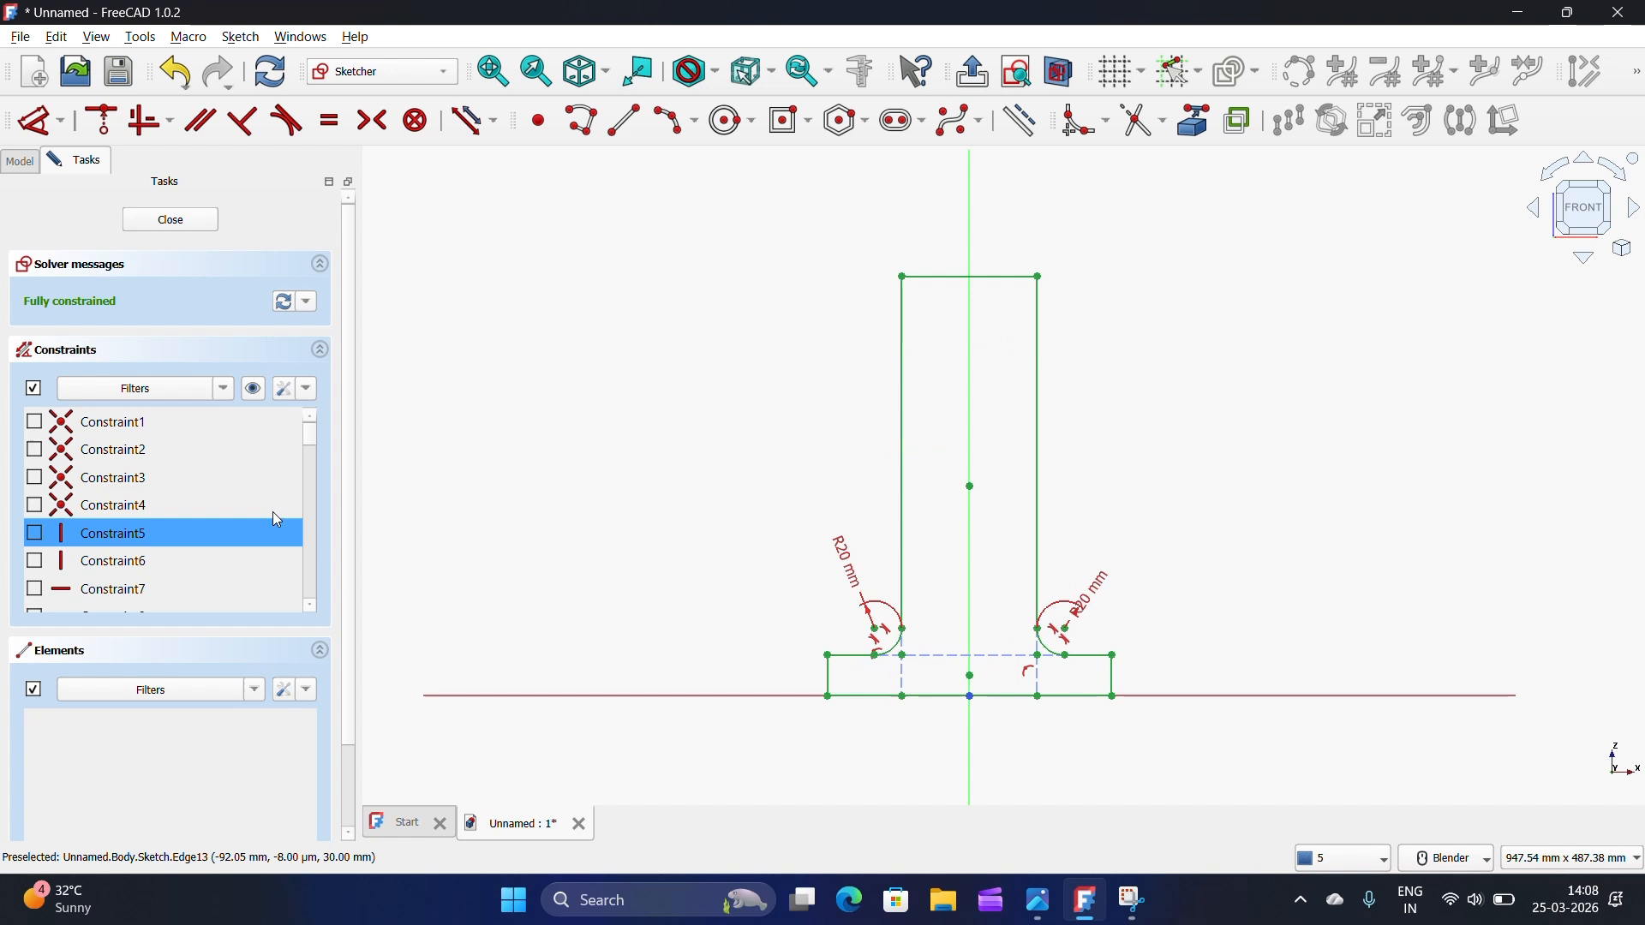
pyautogui.click(208, 224)
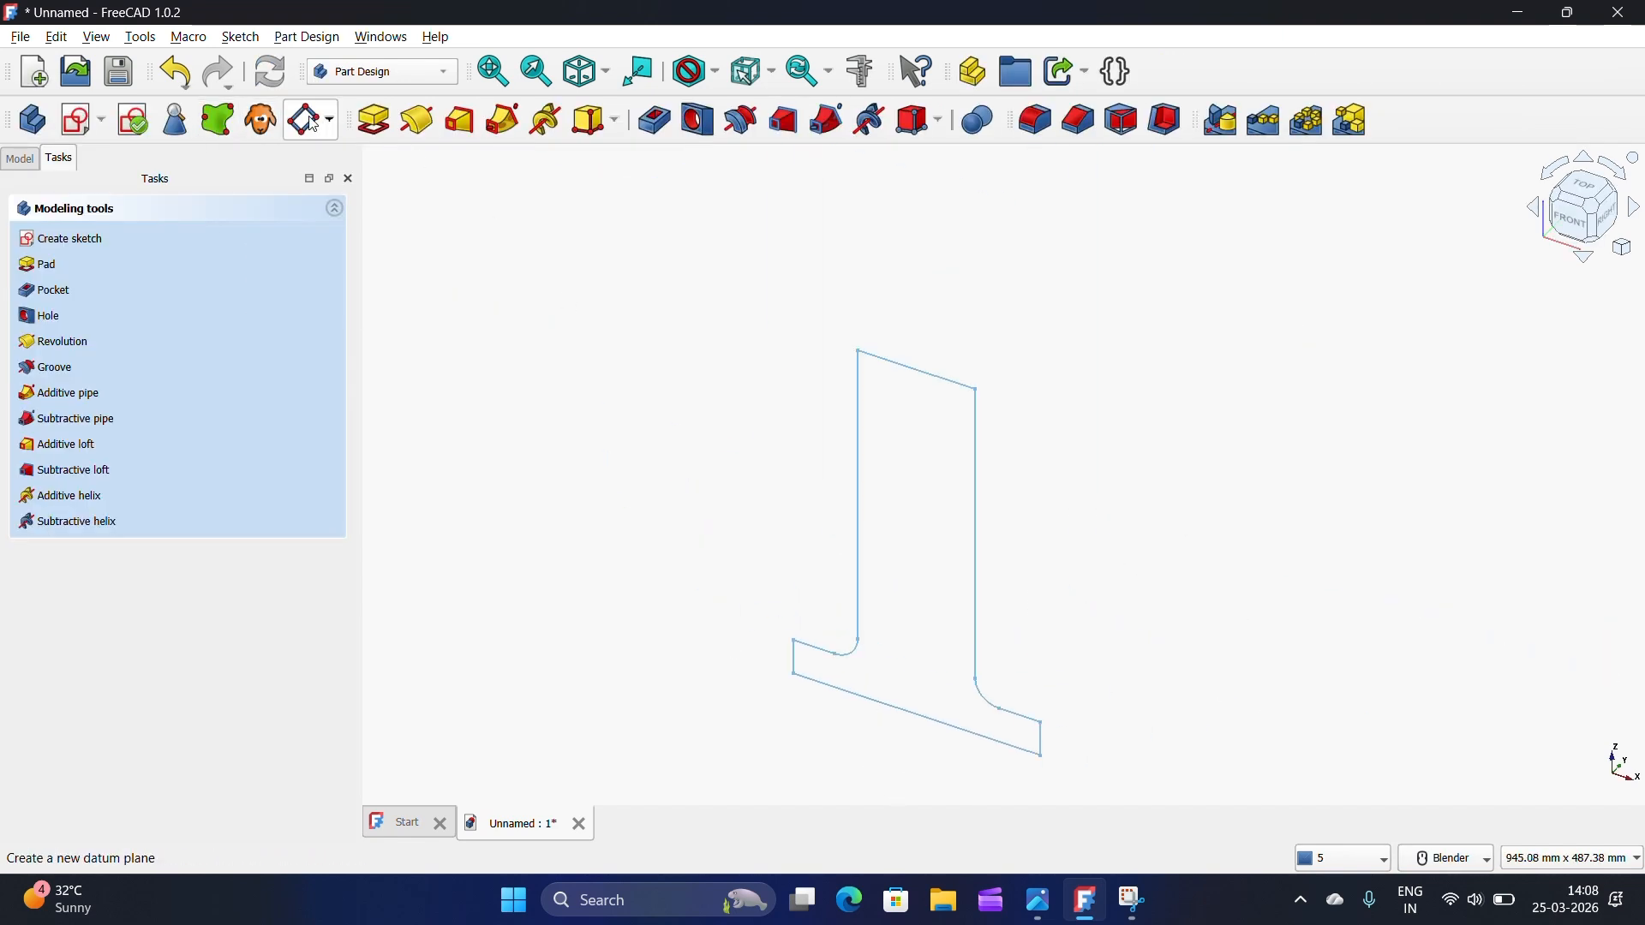
# Step: Pad the profile 115 mm symmetric to the sketch plane, taking the depth from the reference drawing's side view
pyautogui.click(374, 120)
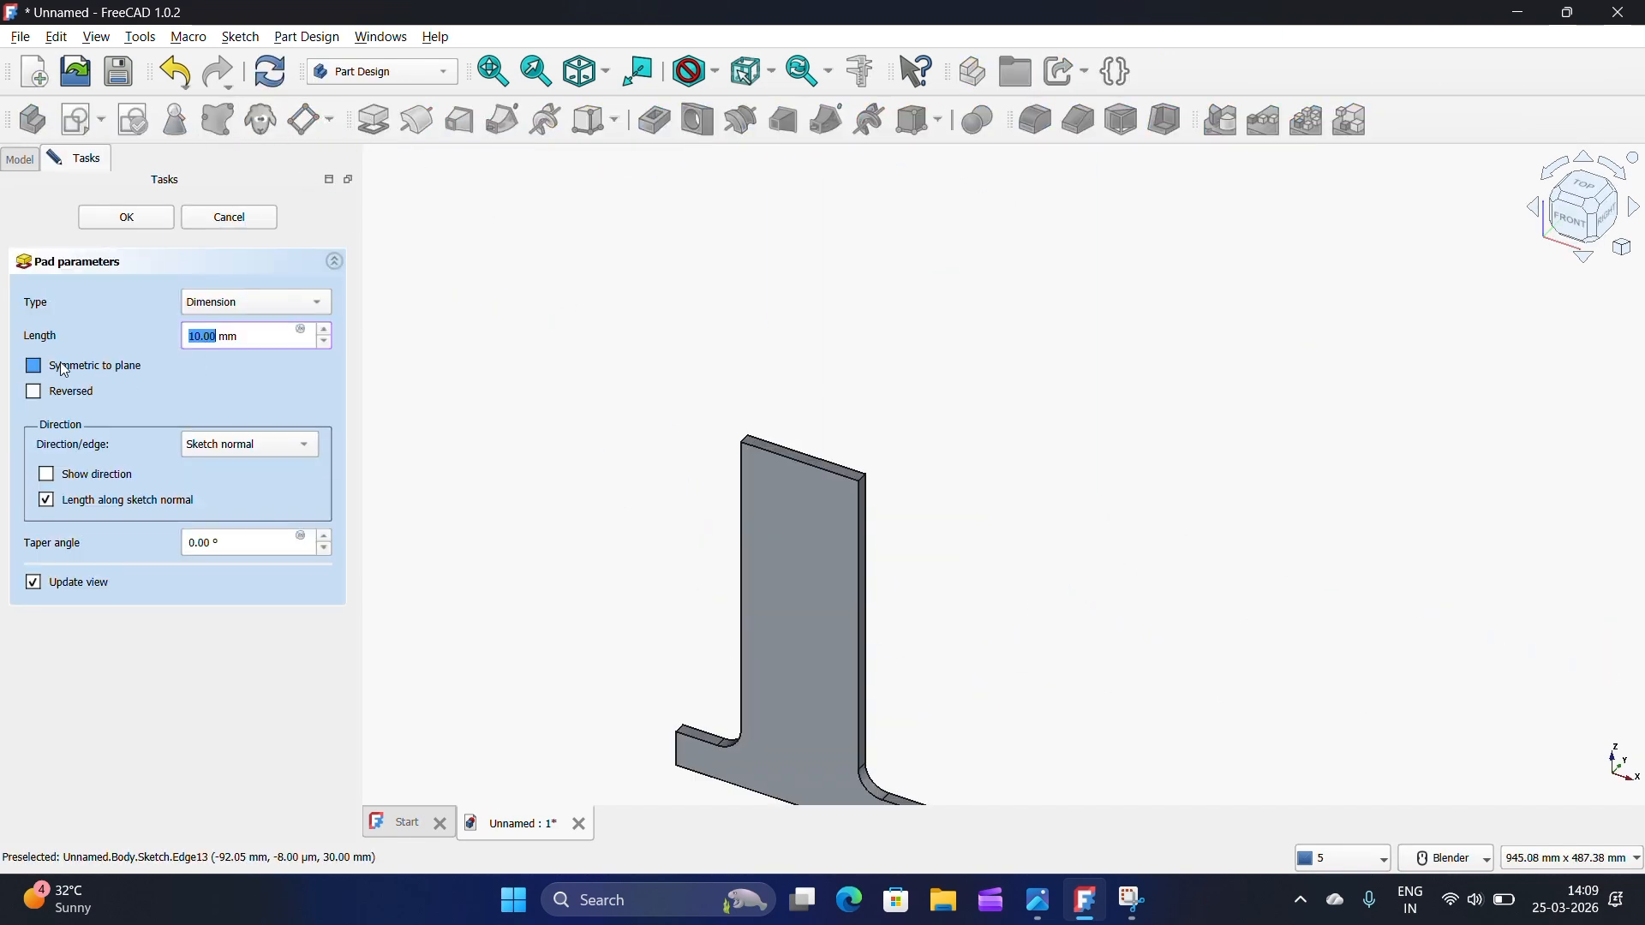
pyautogui.click(34, 367)
pyautogui.doubleClick(215, 336)
pyautogui.click(1038, 902)
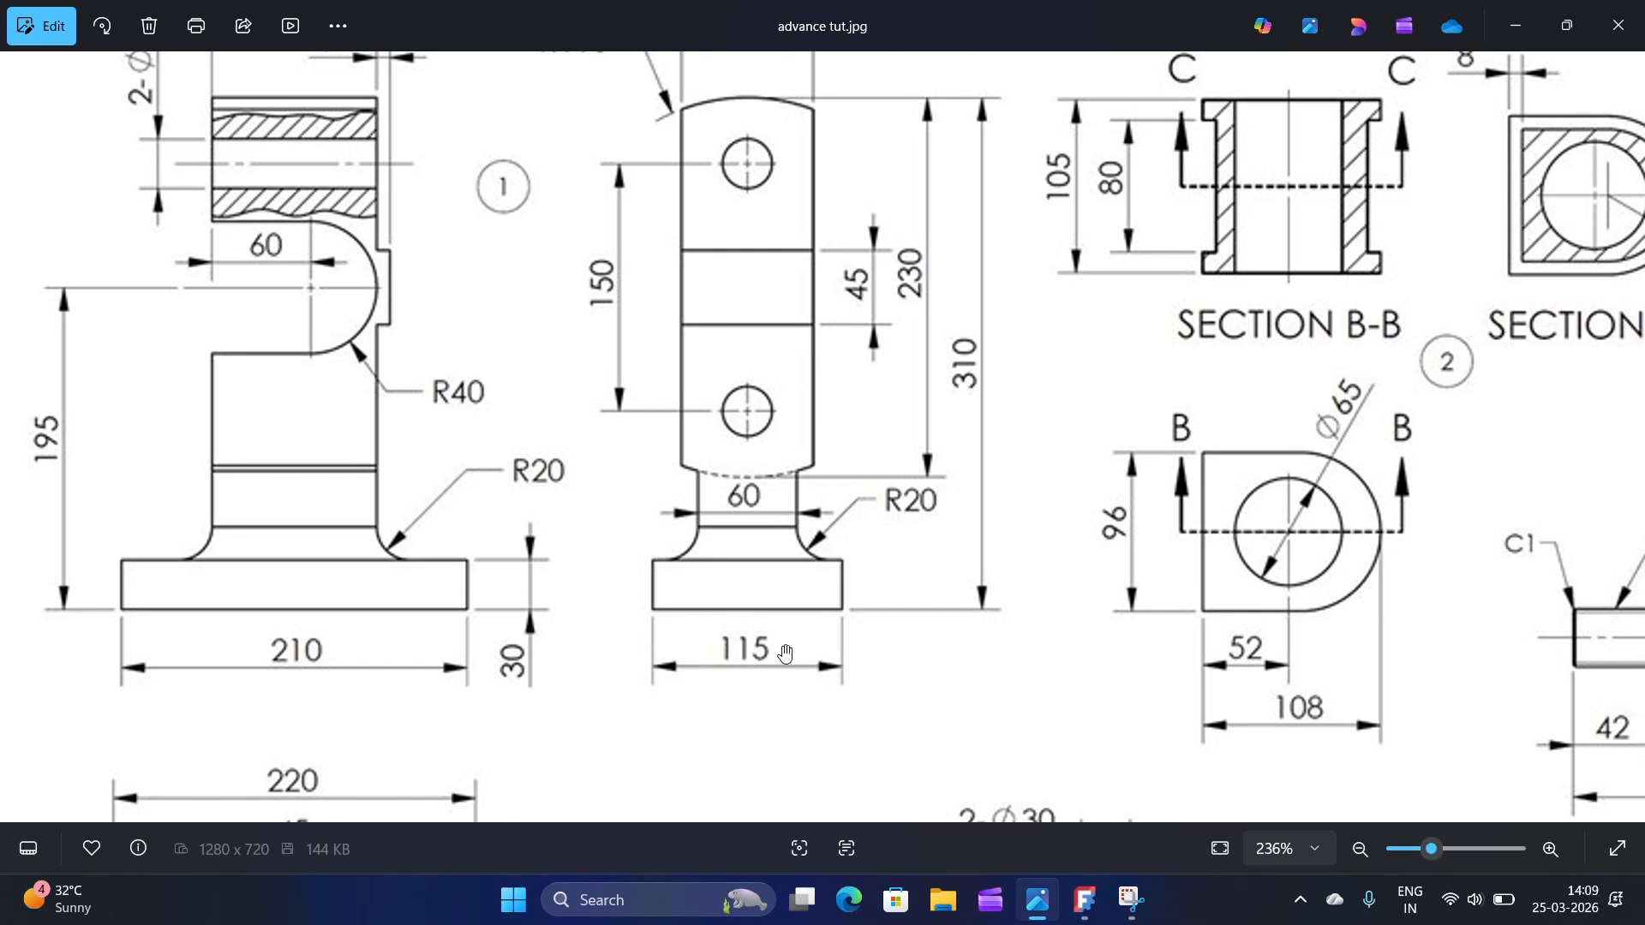
pyautogui.click(1086, 898)
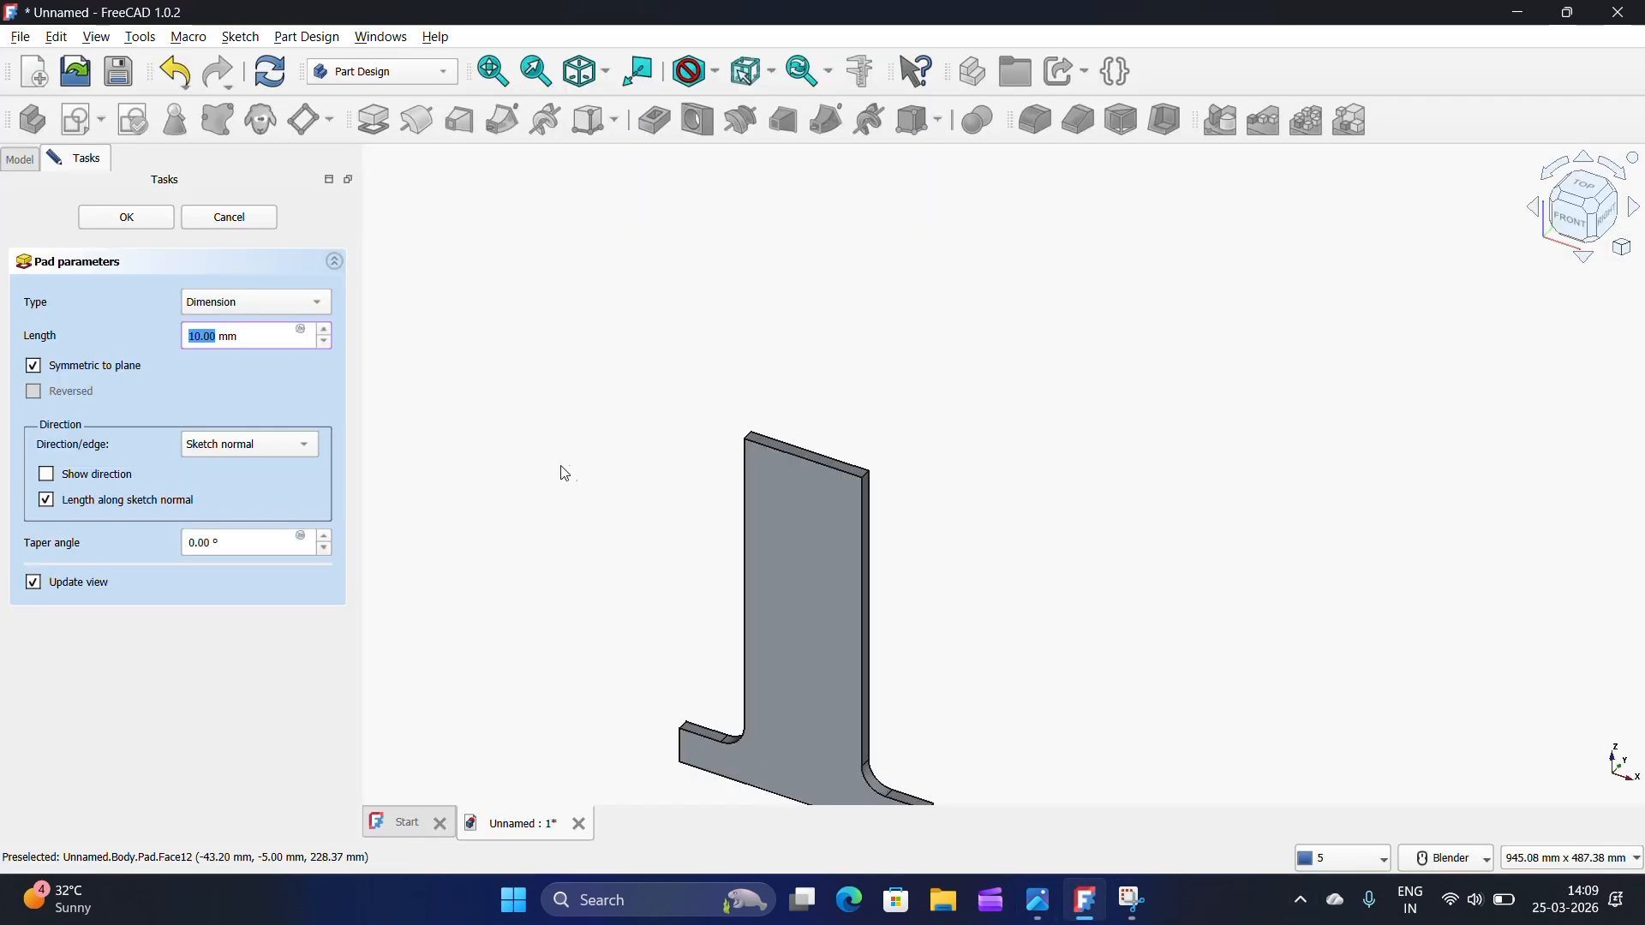
pyautogui.moveTo(562, 486); pyautogui.dragTo(609, 580, button='middle')
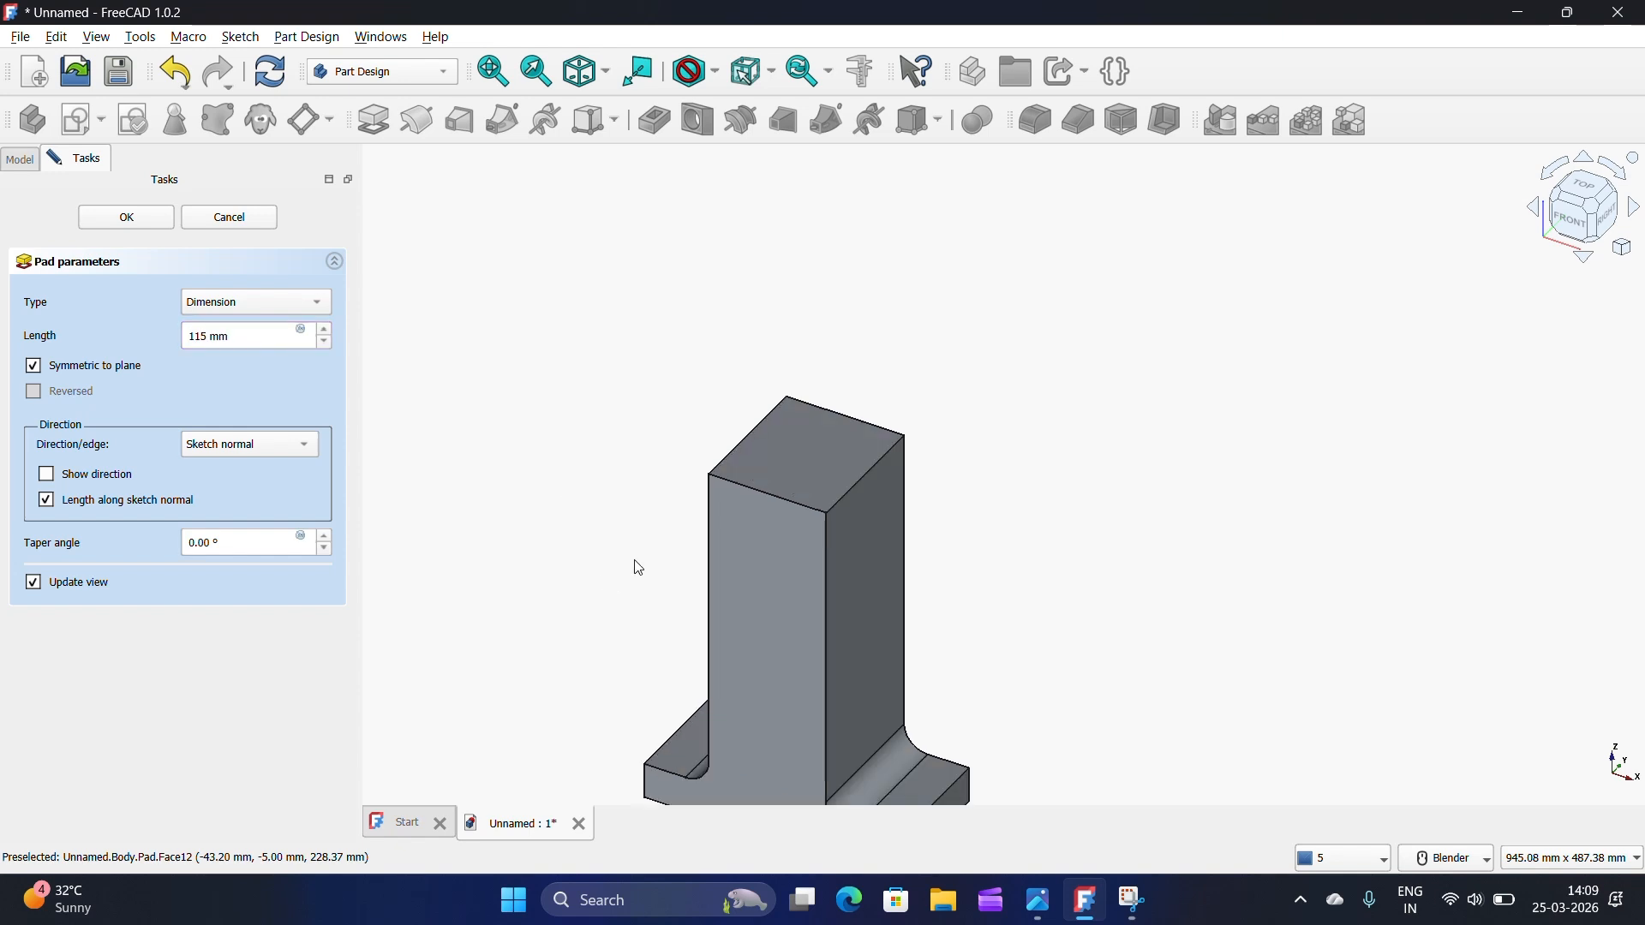
pyautogui.scroll(-4, 1283, 390)
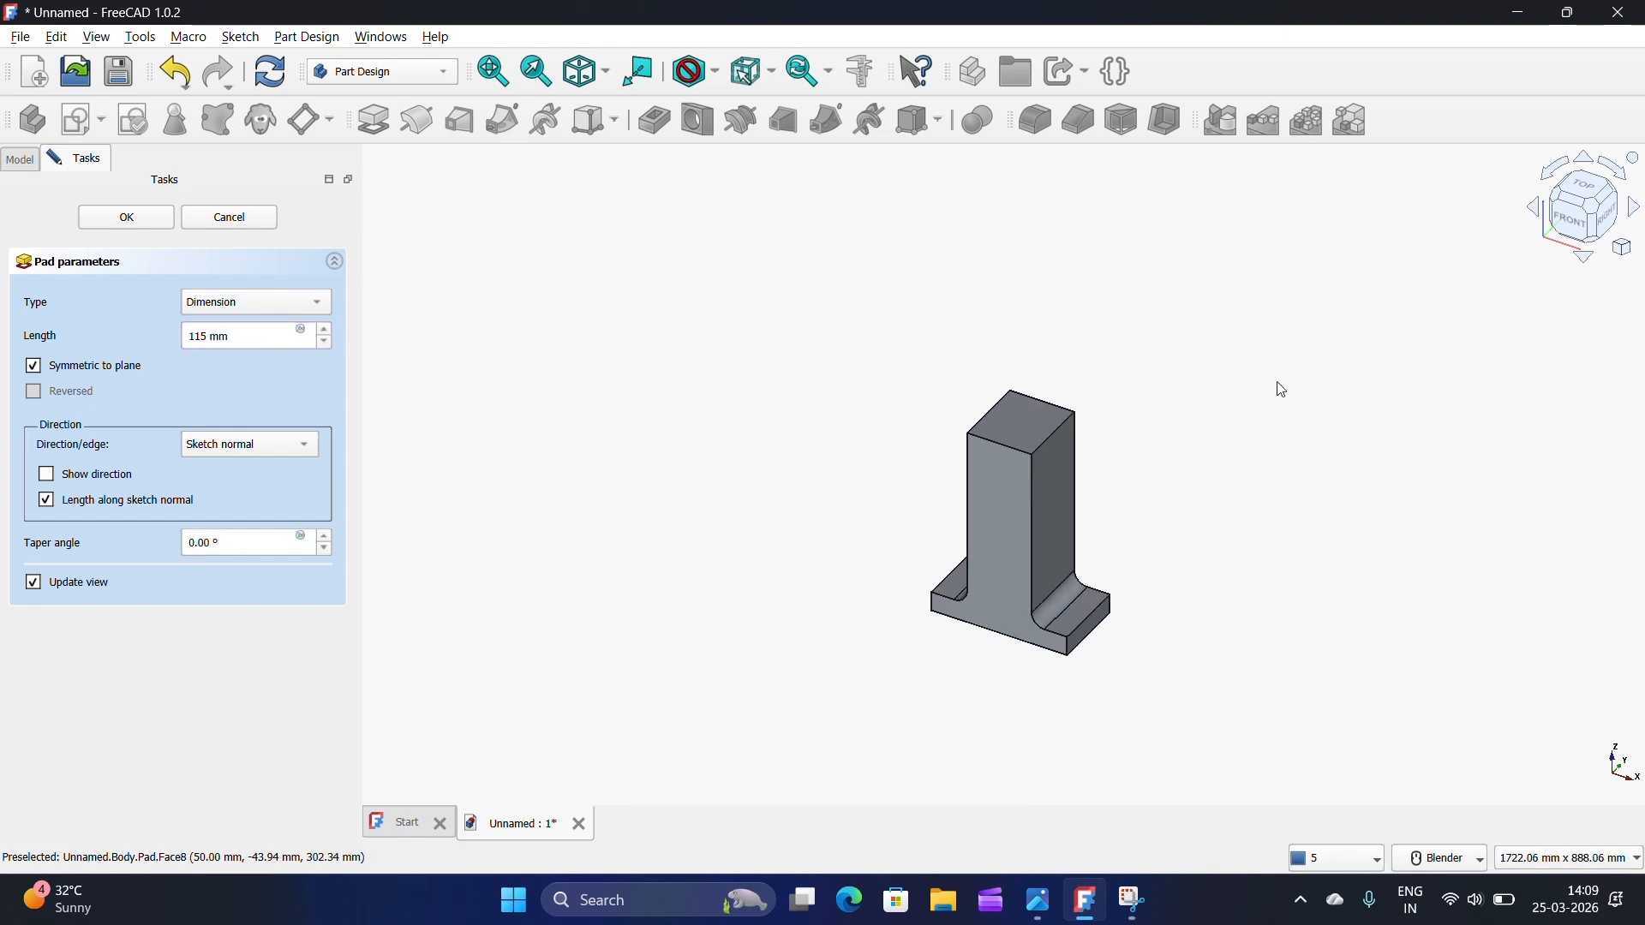
pyautogui.click(148, 221)
# Step: Create a new sketch on the XZ plane
pyautogui.scroll(-2, 958, 676)
pyautogui.scroll(5, 903, 635)
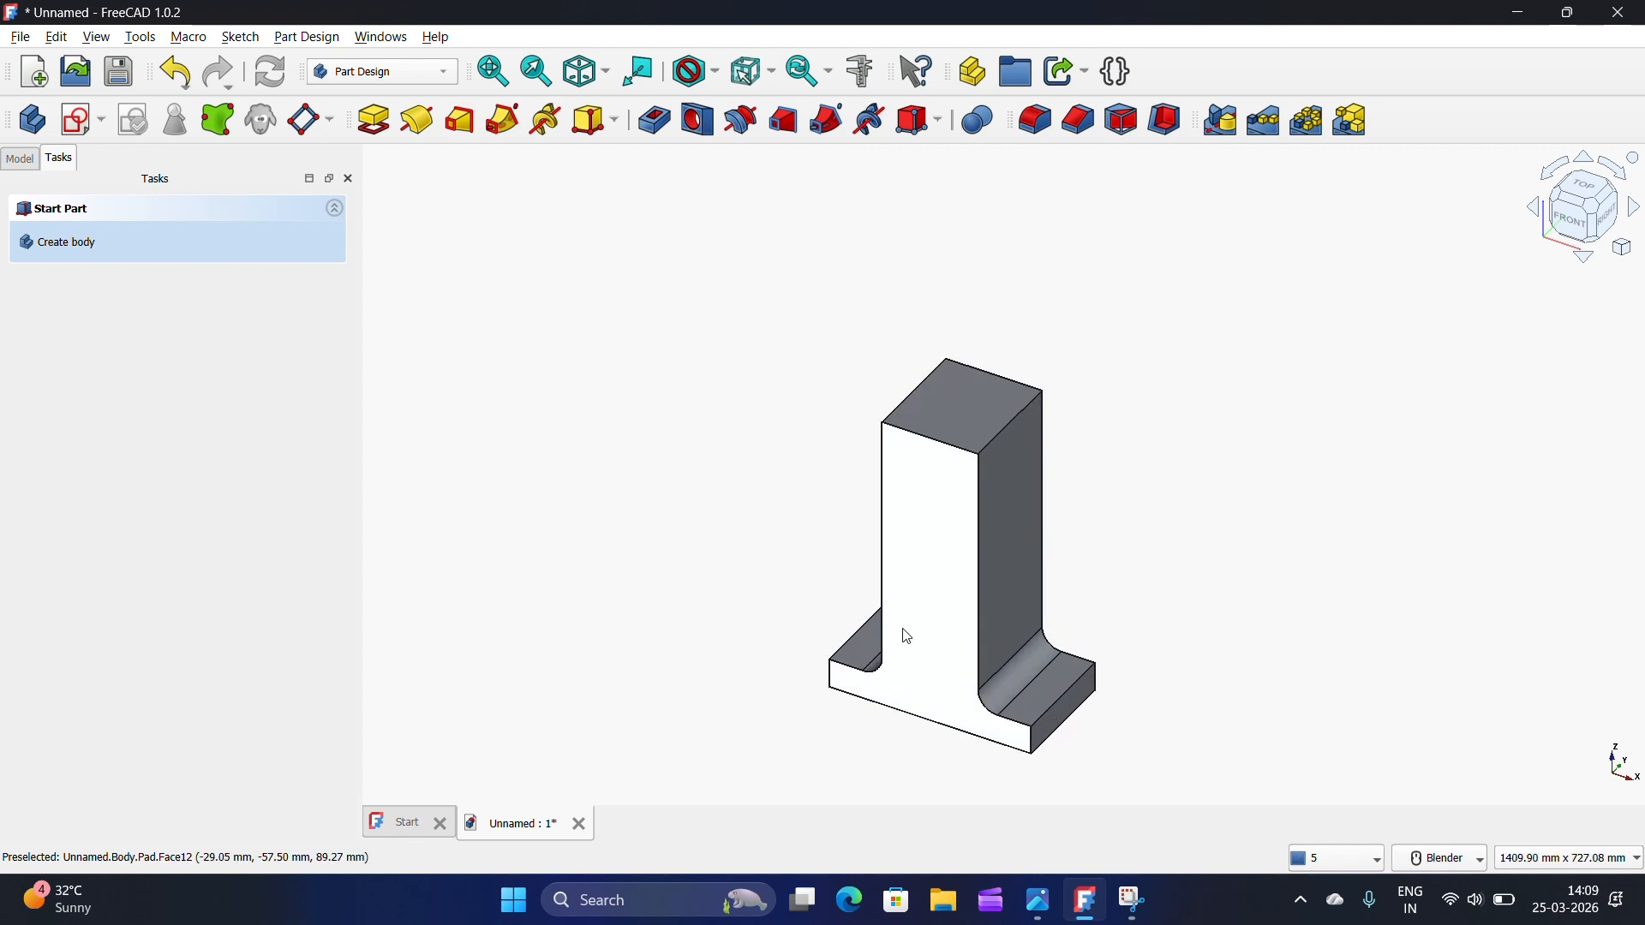
pyautogui.click(89, 124)
pyautogui.scroll(-3, 1113, 492)
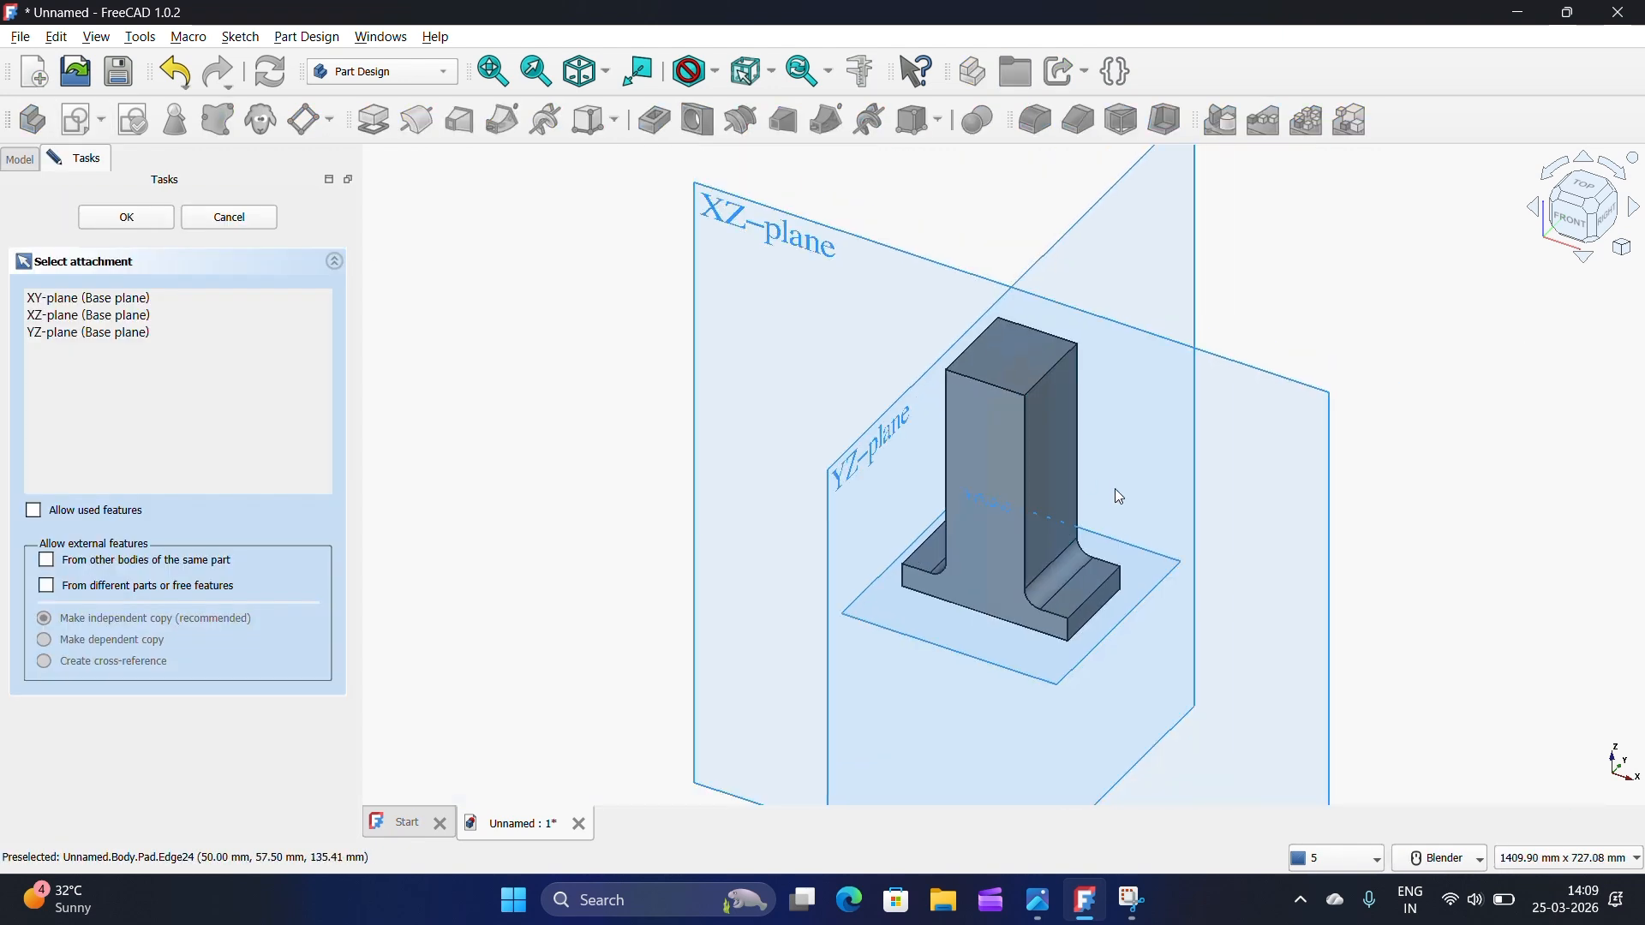
pyautogui.click(737, 202)
pyautogui.scroll(4, 943, 369)
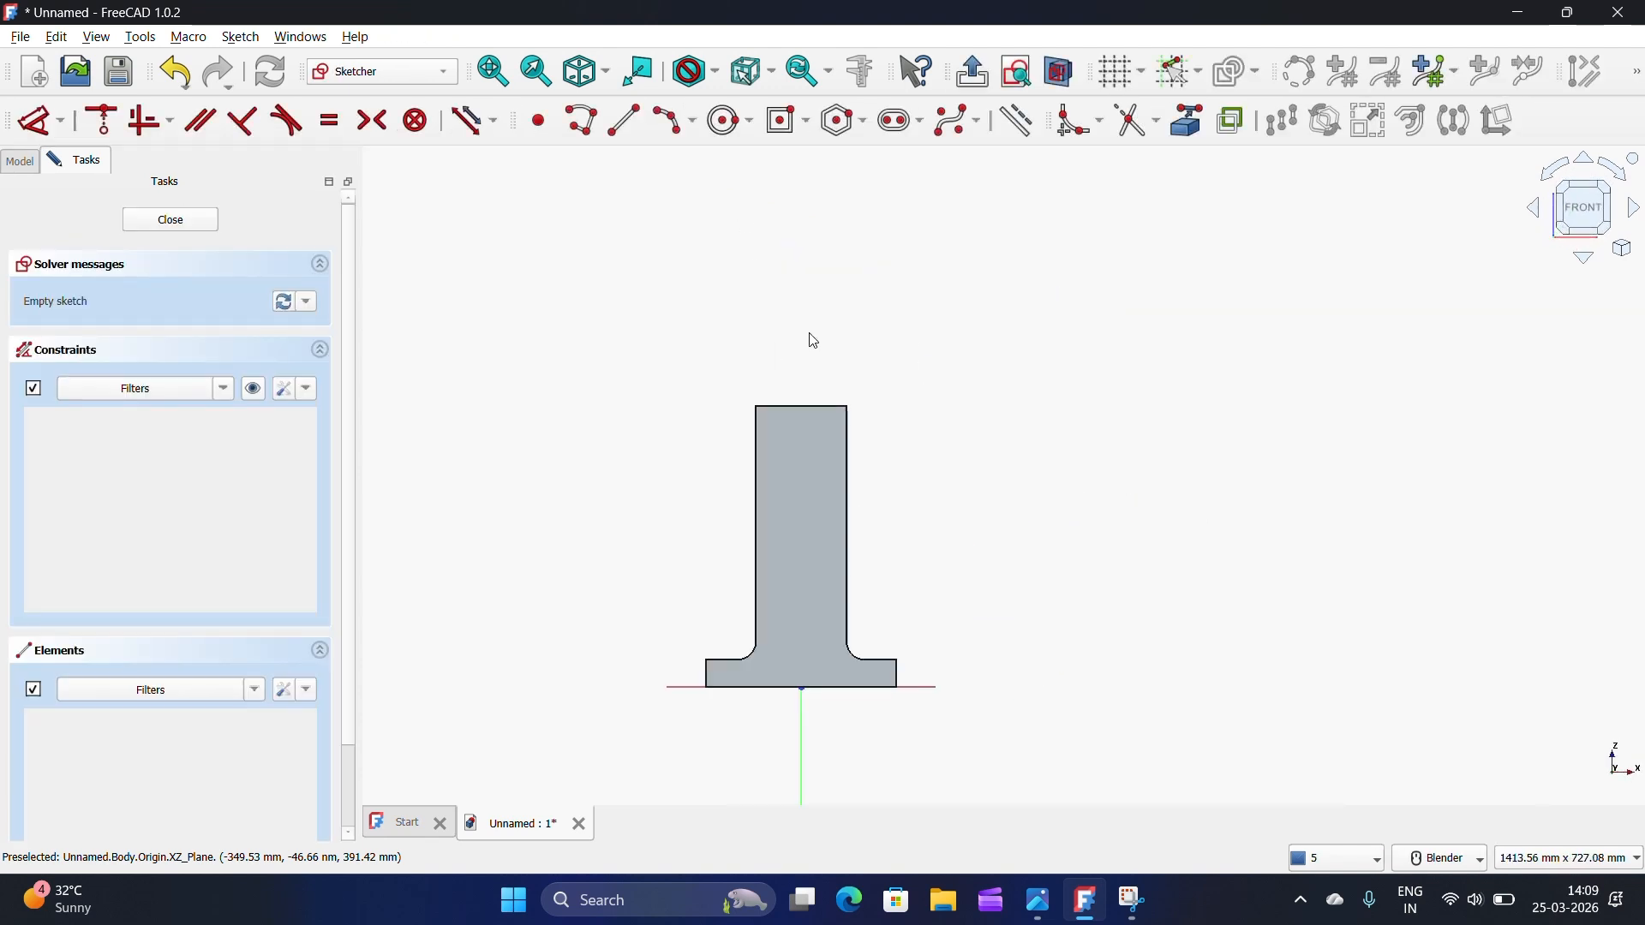
# Step: Project the upright's right edge into the sketch as external geometry and section the view at the sketch plane
pyautogui.click(1187, 121)
pyautogui.scroll(2, 858, 574)
pyautogui.click(845, 466)
pyautogui.click(1058, 72)
# Step: Draw a centered rectangle about 63 mm tall beside the upright's right edge and constrain its upper left corner onto the projected edge
pyautogui.click(809, 127)
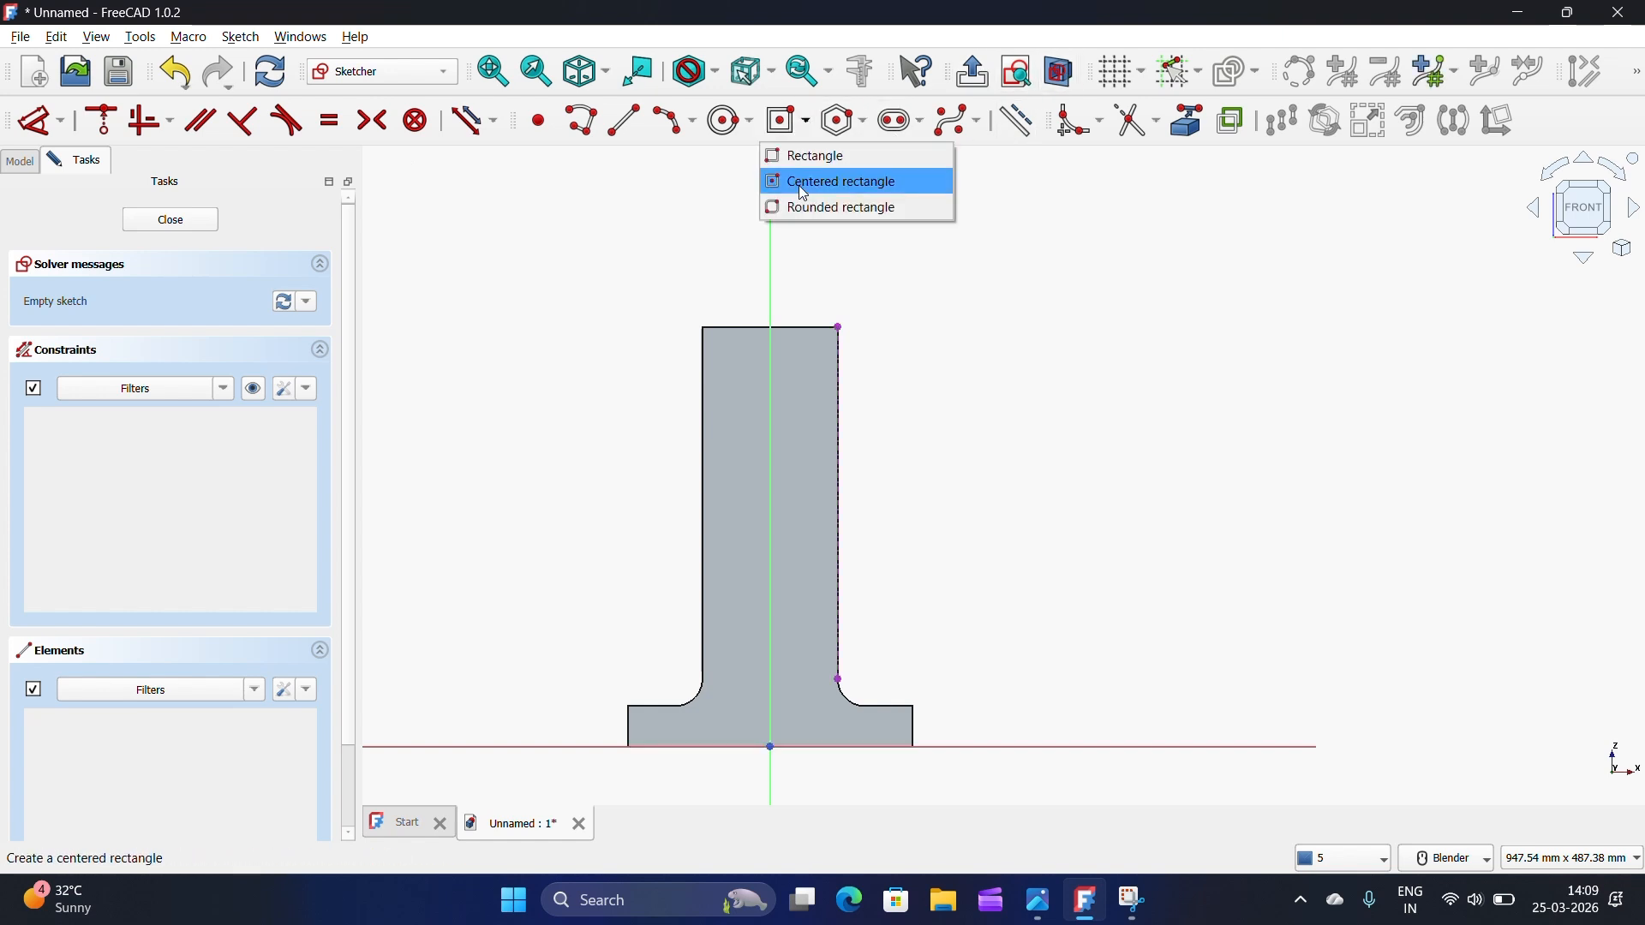
pyautogui.click(848, 176)
pyautogui.click(888, 440)
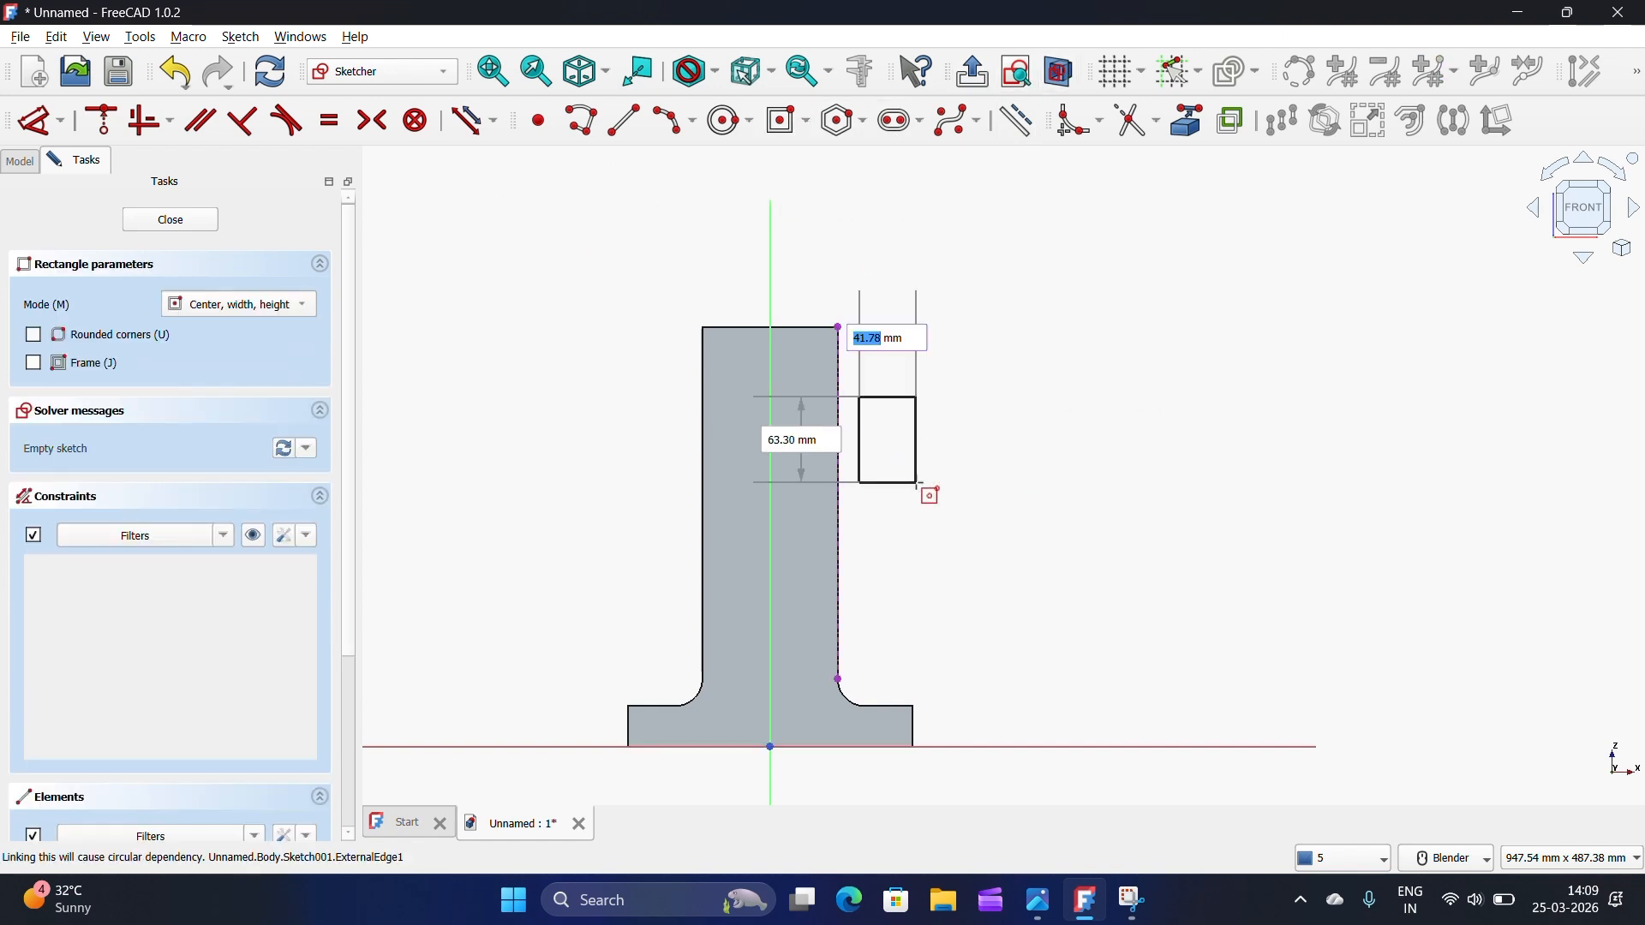
pyautogui.click(902, 482)
pyautogui.scroll(5, 823, 372)
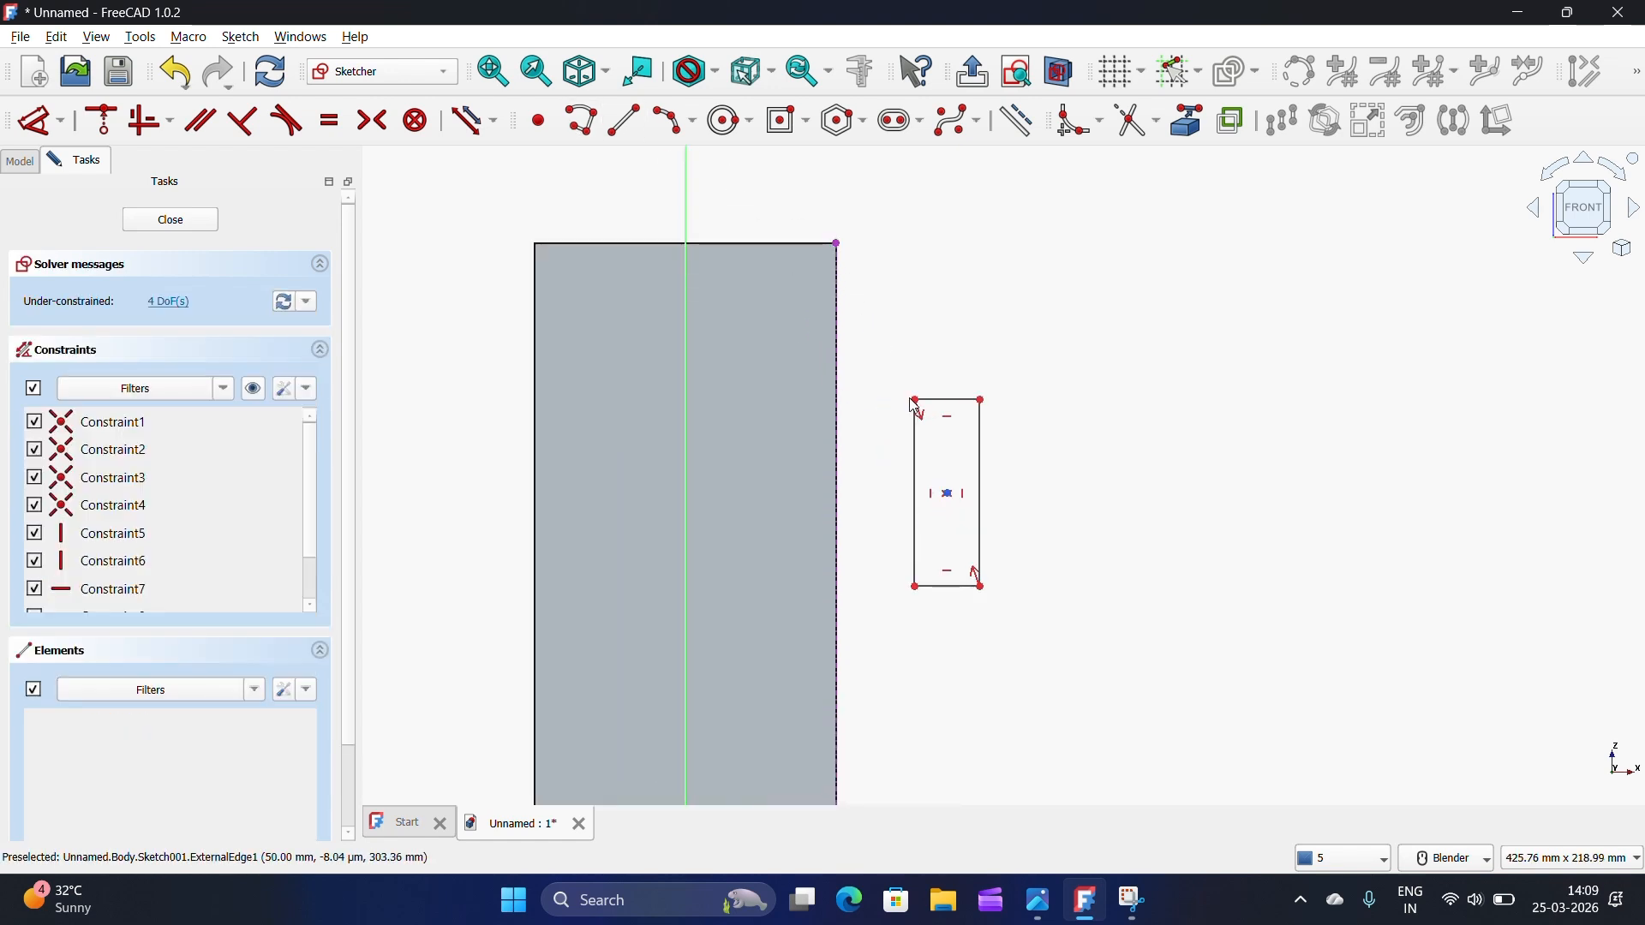
pyautogui.click(916, 401)
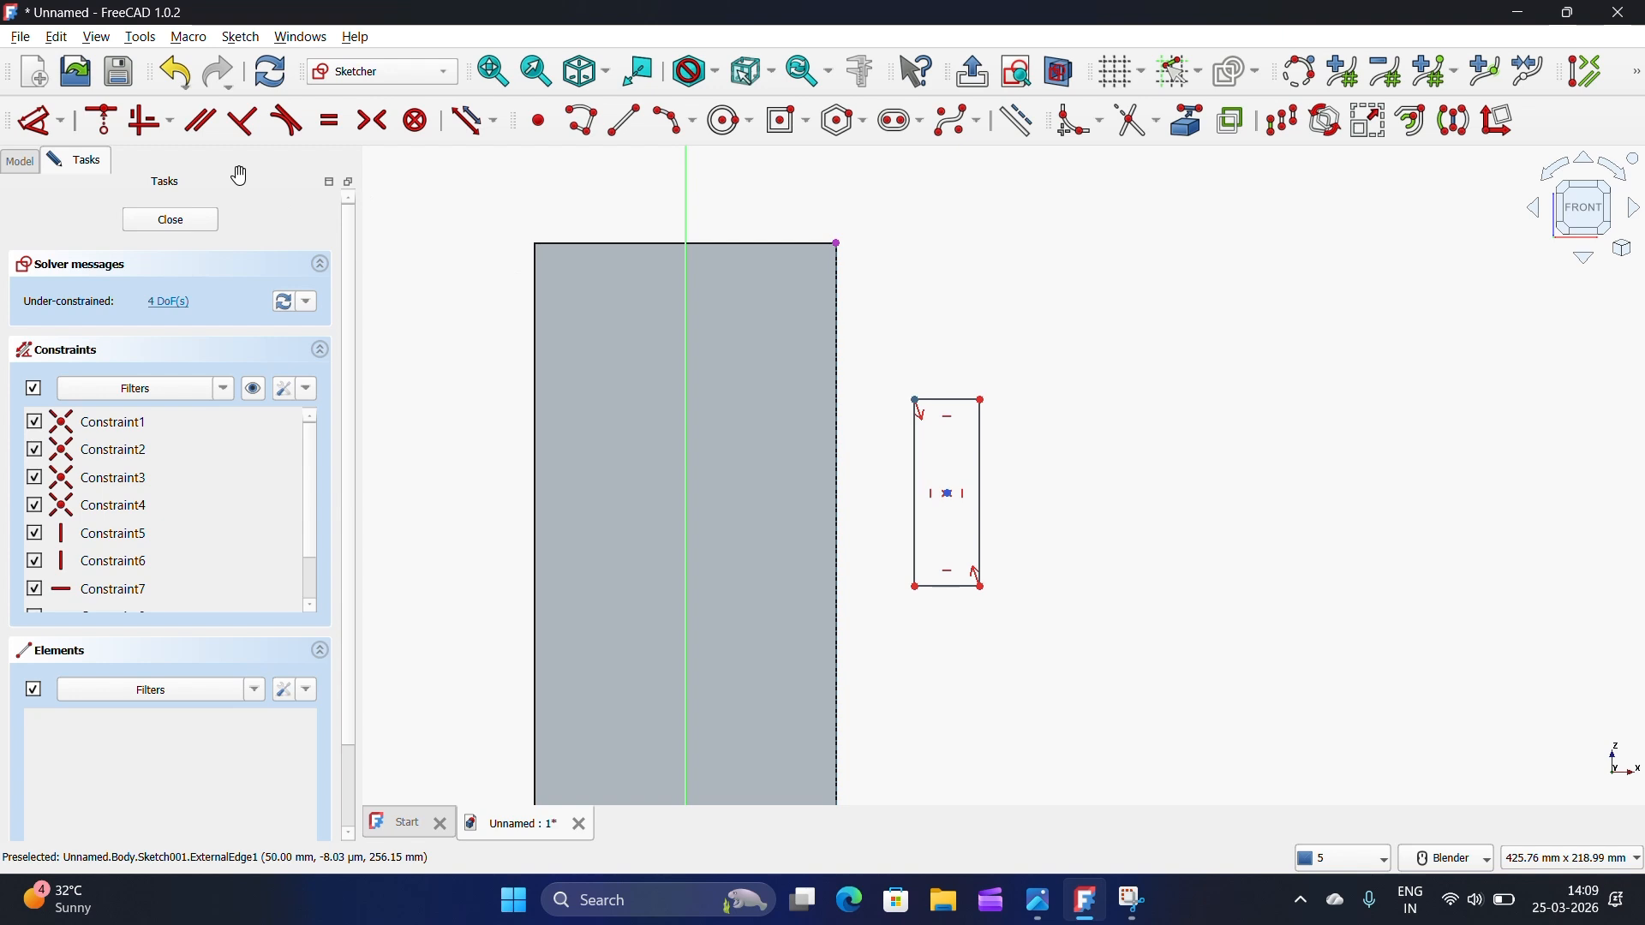
pyautogui.click(101, 121)
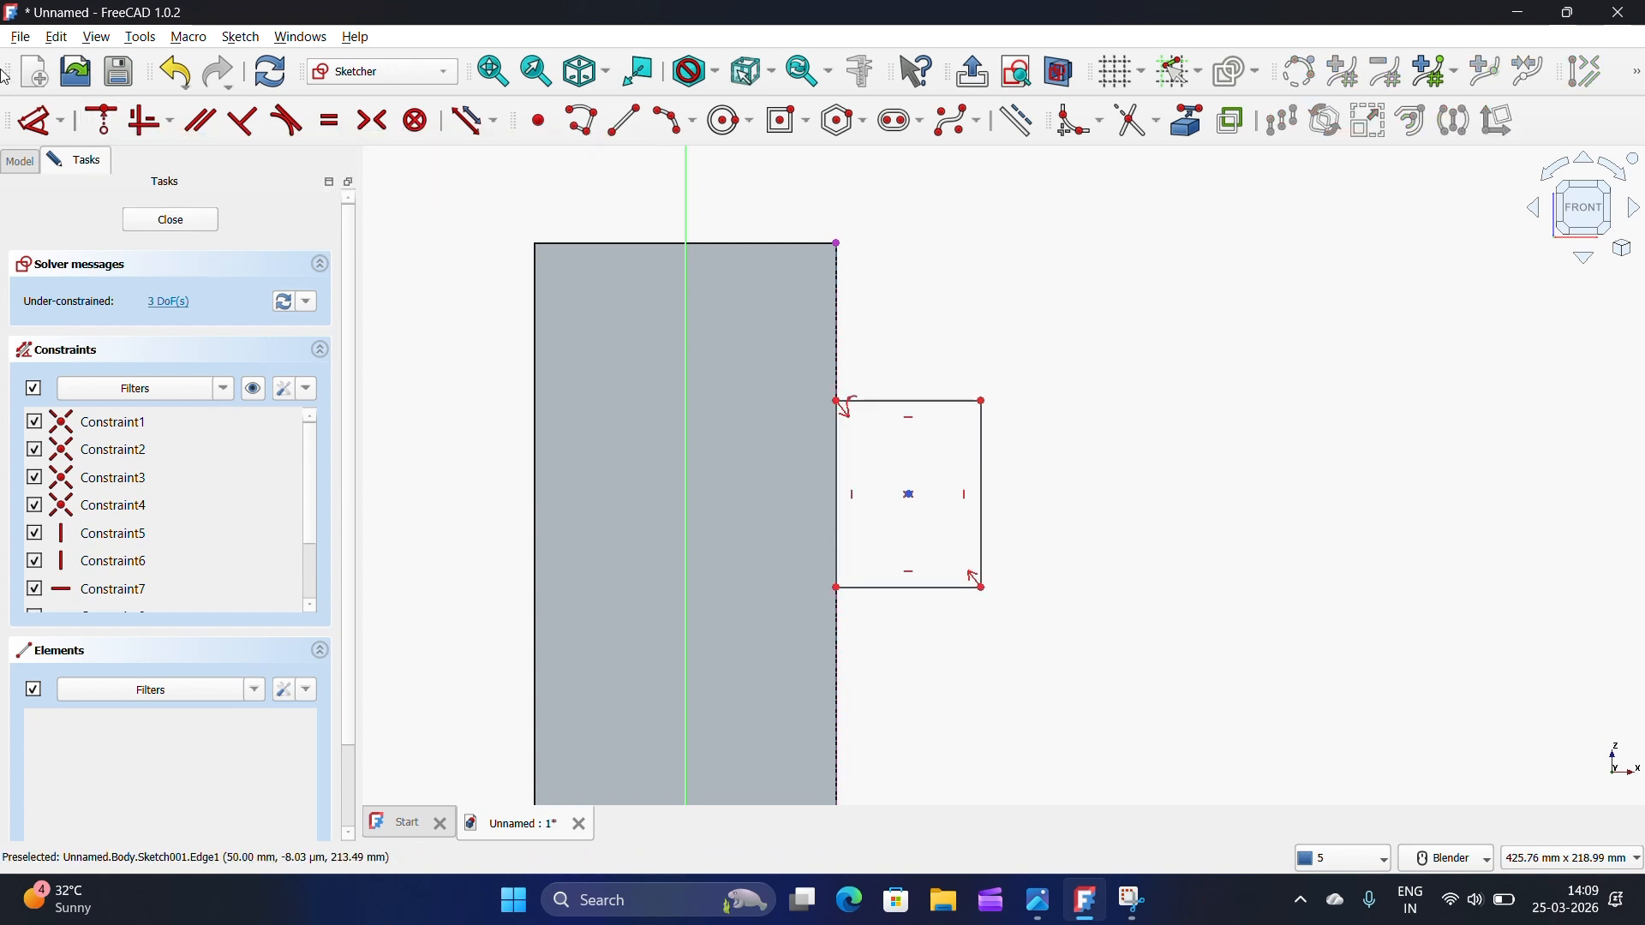
# Step: Dimension the rectangle to 8 mm wide and 45 mm high
pyautogui.click(38, 122)
pyautogui.click(943, 401)
pyautogui.click(942, 316)
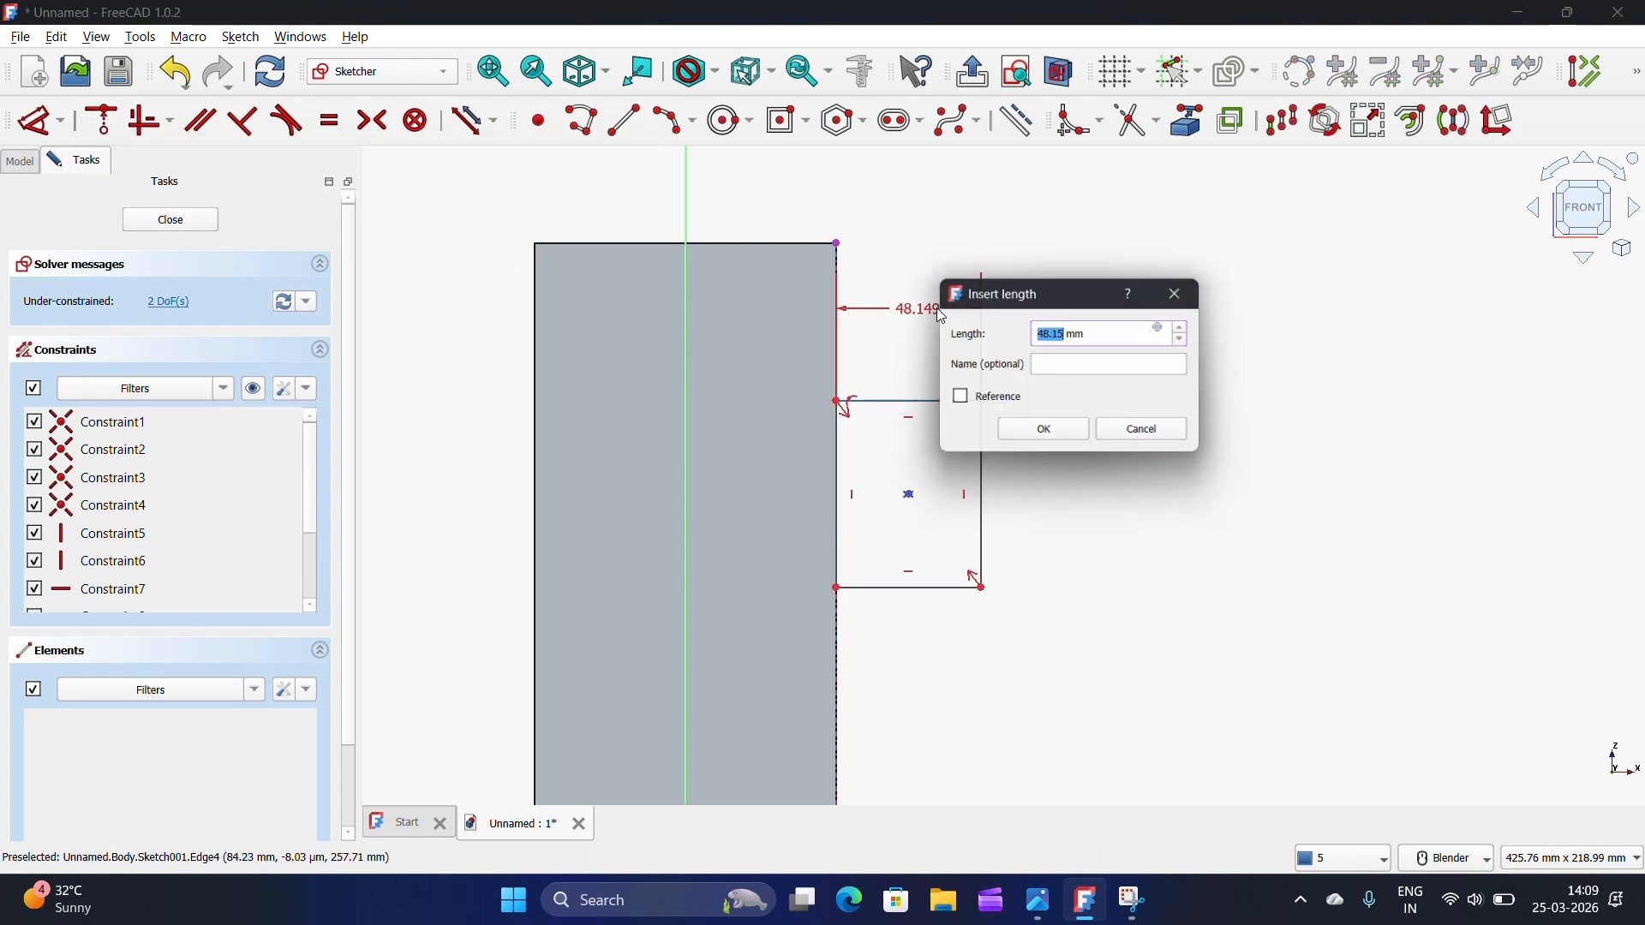
pyautogui.write('8')
pyautogui.click(1046, 433)
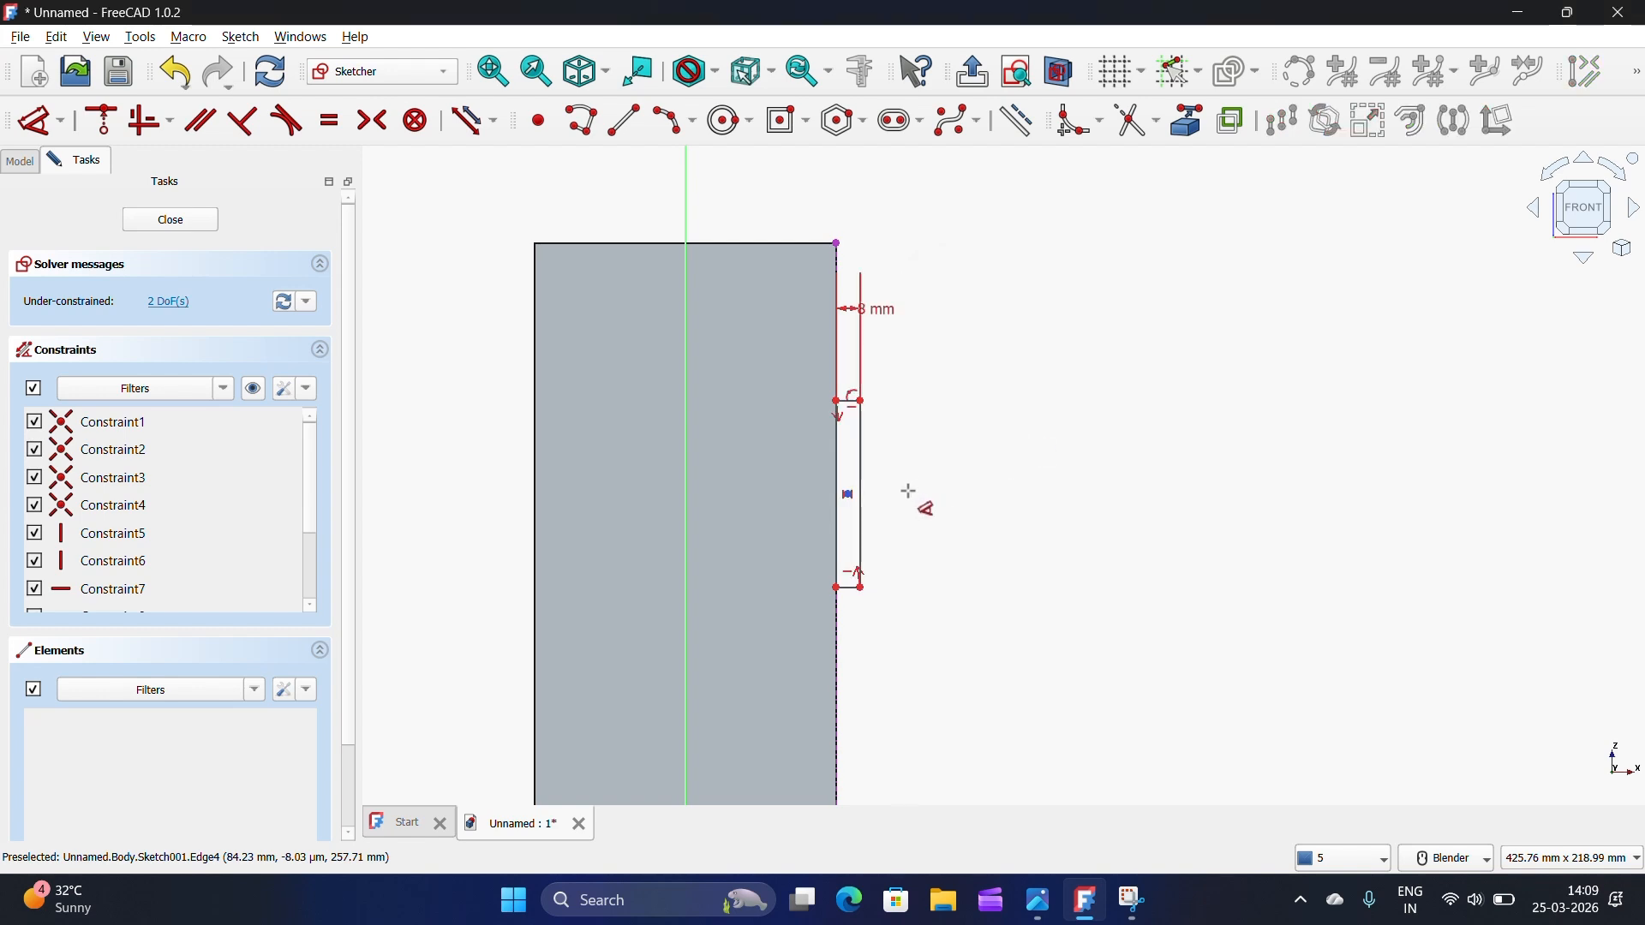
pyautogui.scroll(2, 867, 506)
pyautogui.click(859, 506)
pyautogui.click(967, 505)
pyautogui.write('45')
pyautogui.click(1049, 606)
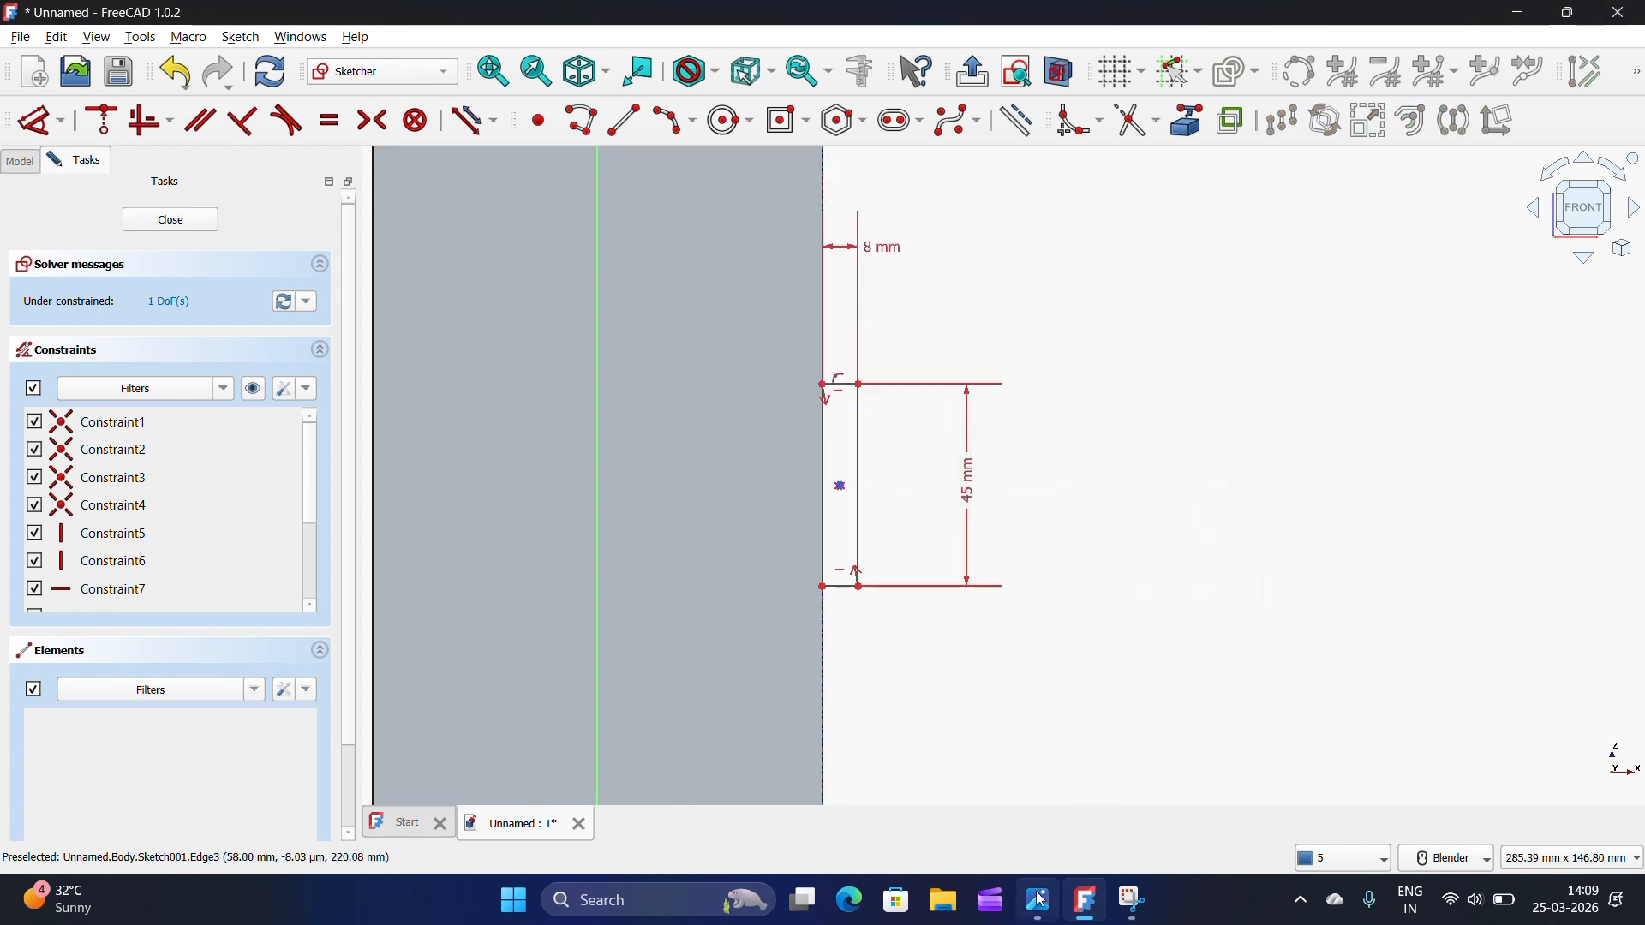
# Step: Check the height in the reference drawing and dimension the rectangle's center 195 mm above the sketch's horizontal axis
pyautogui.hotkey('alt', 'Tab')
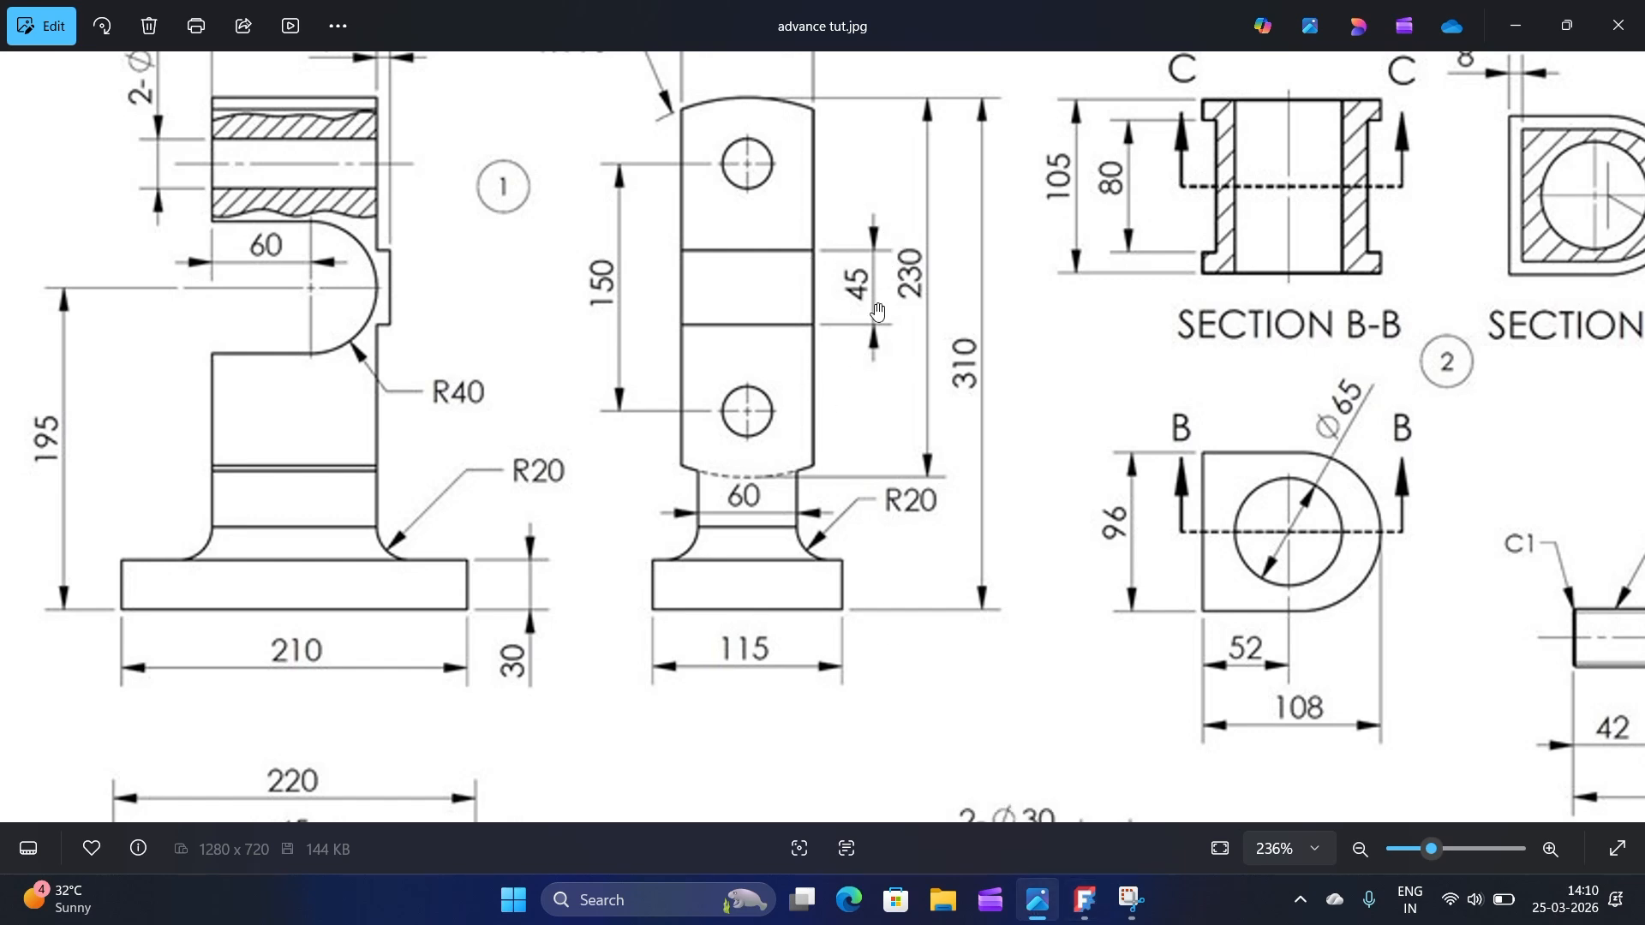
pyautogui.scroll(-1, 853, 558)
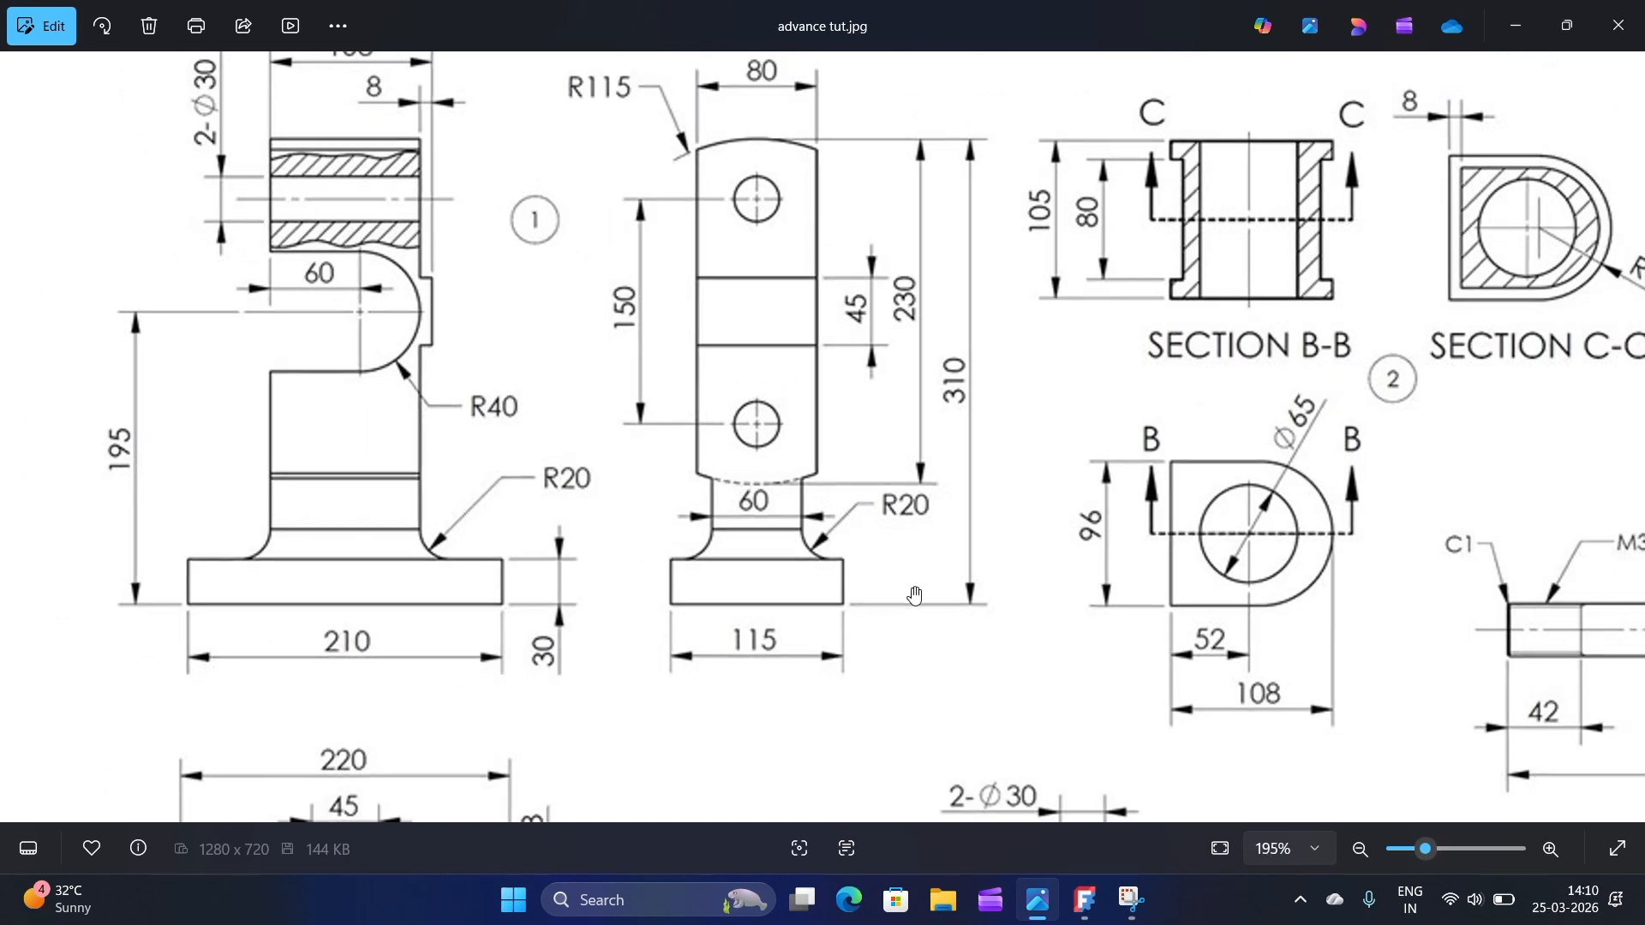
pyautogui.scroll(-1, 917, 587)
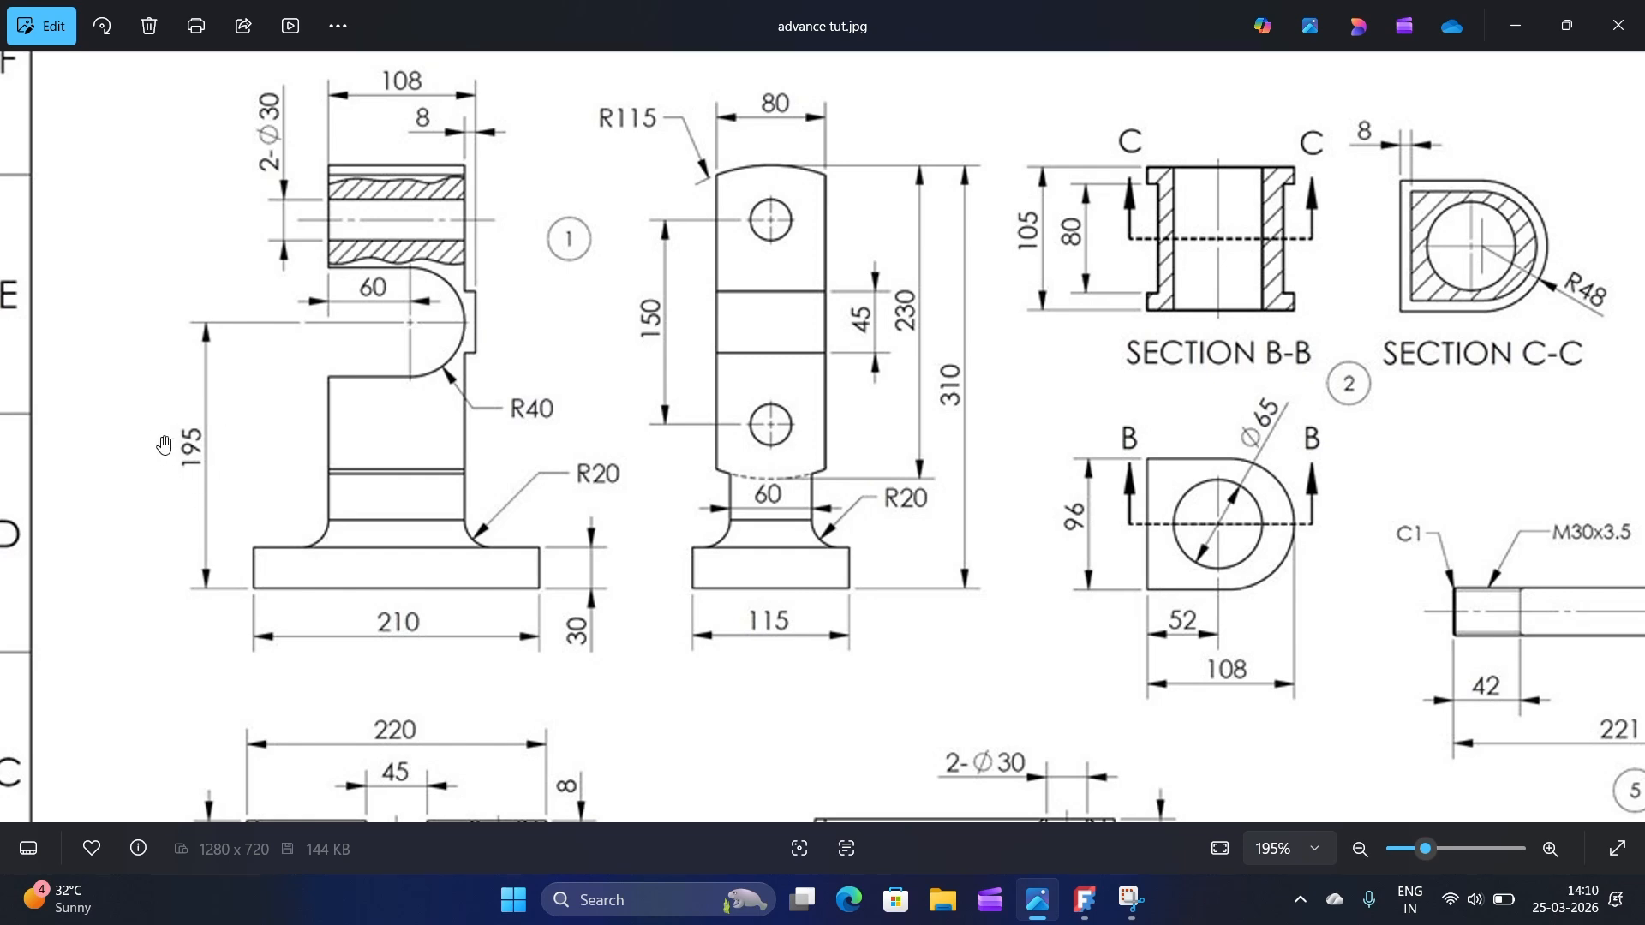
pyautogui.click(1096, 894)
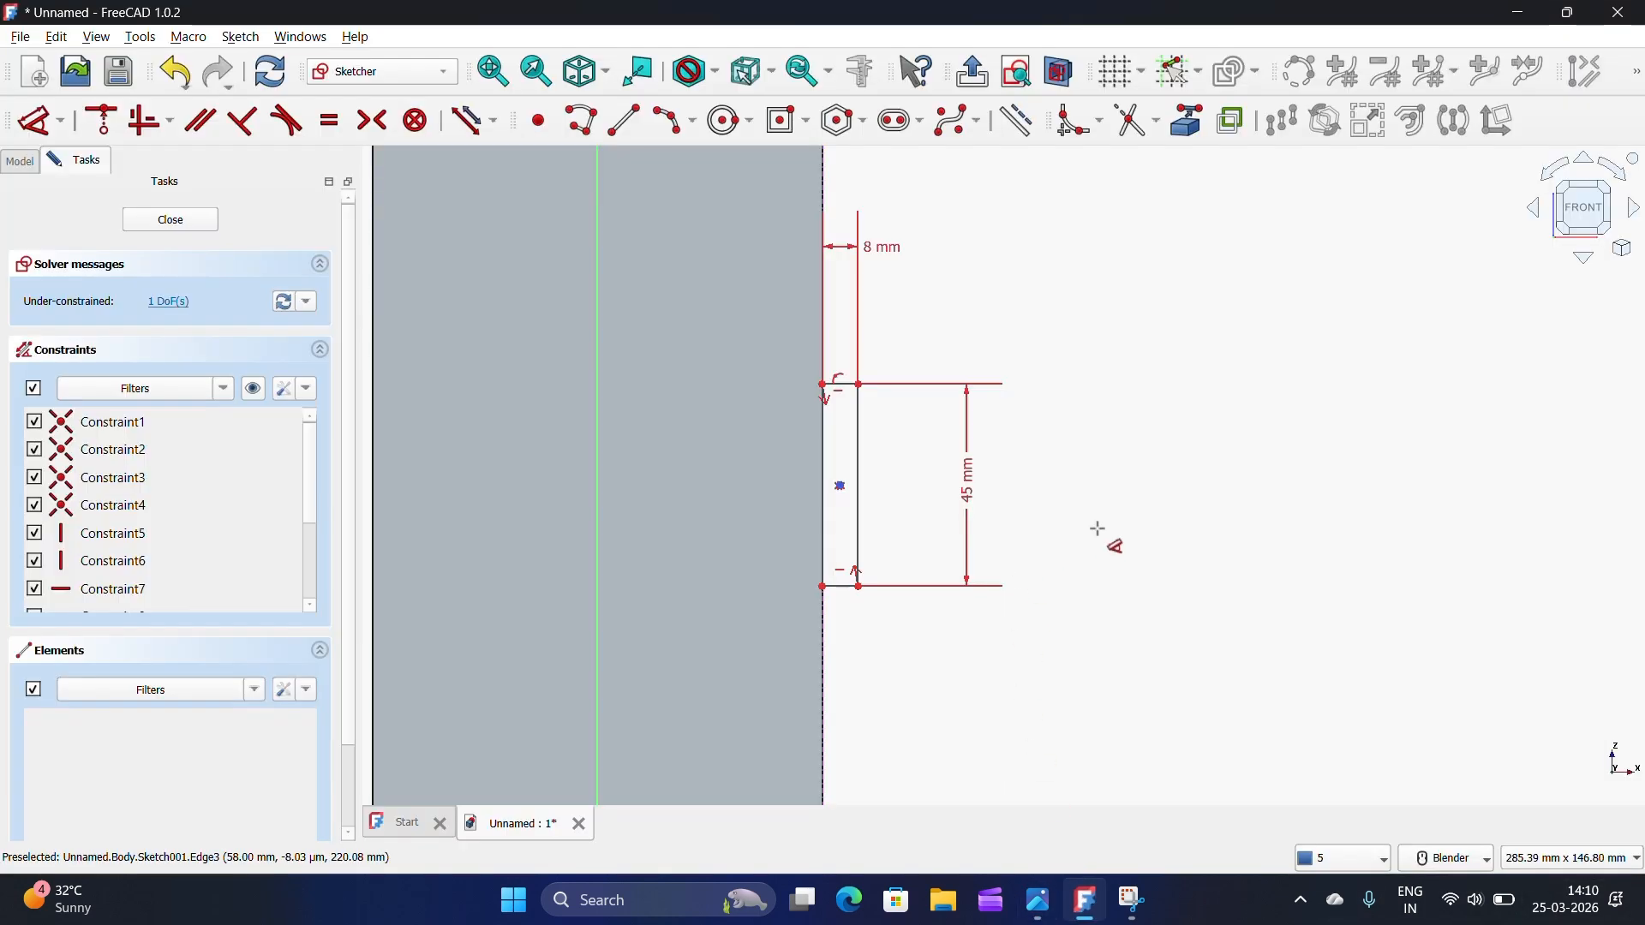
pyautogui.click(841, 488)
pyautogui.scroll(-4, 860, 477)
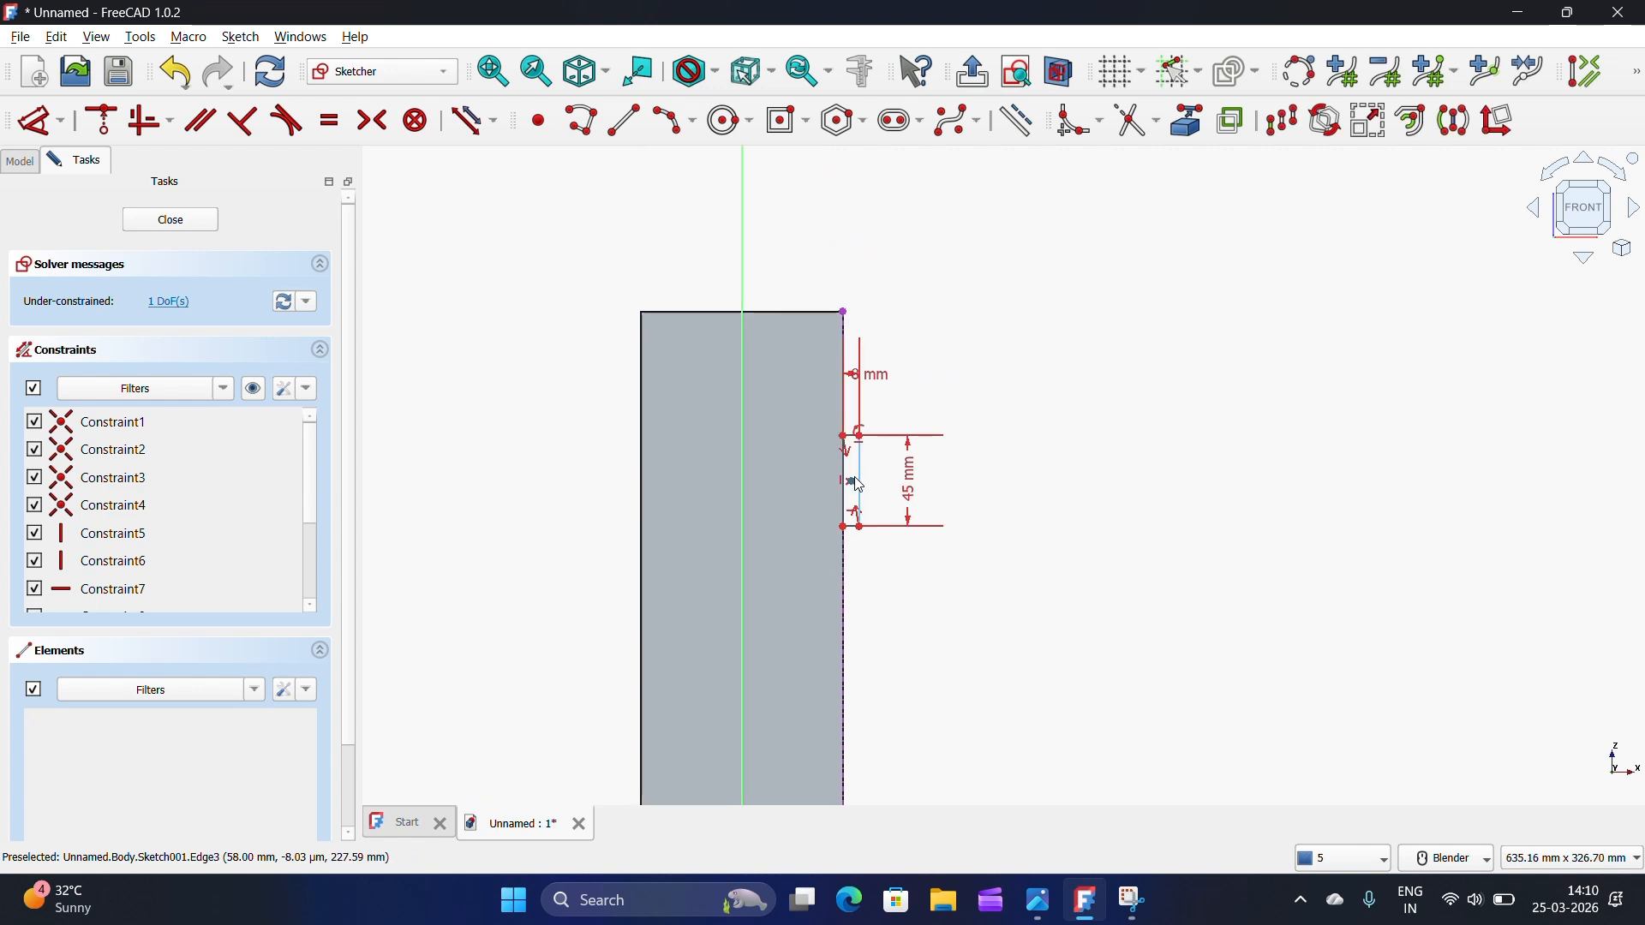
pyautogui.click(39, 115)
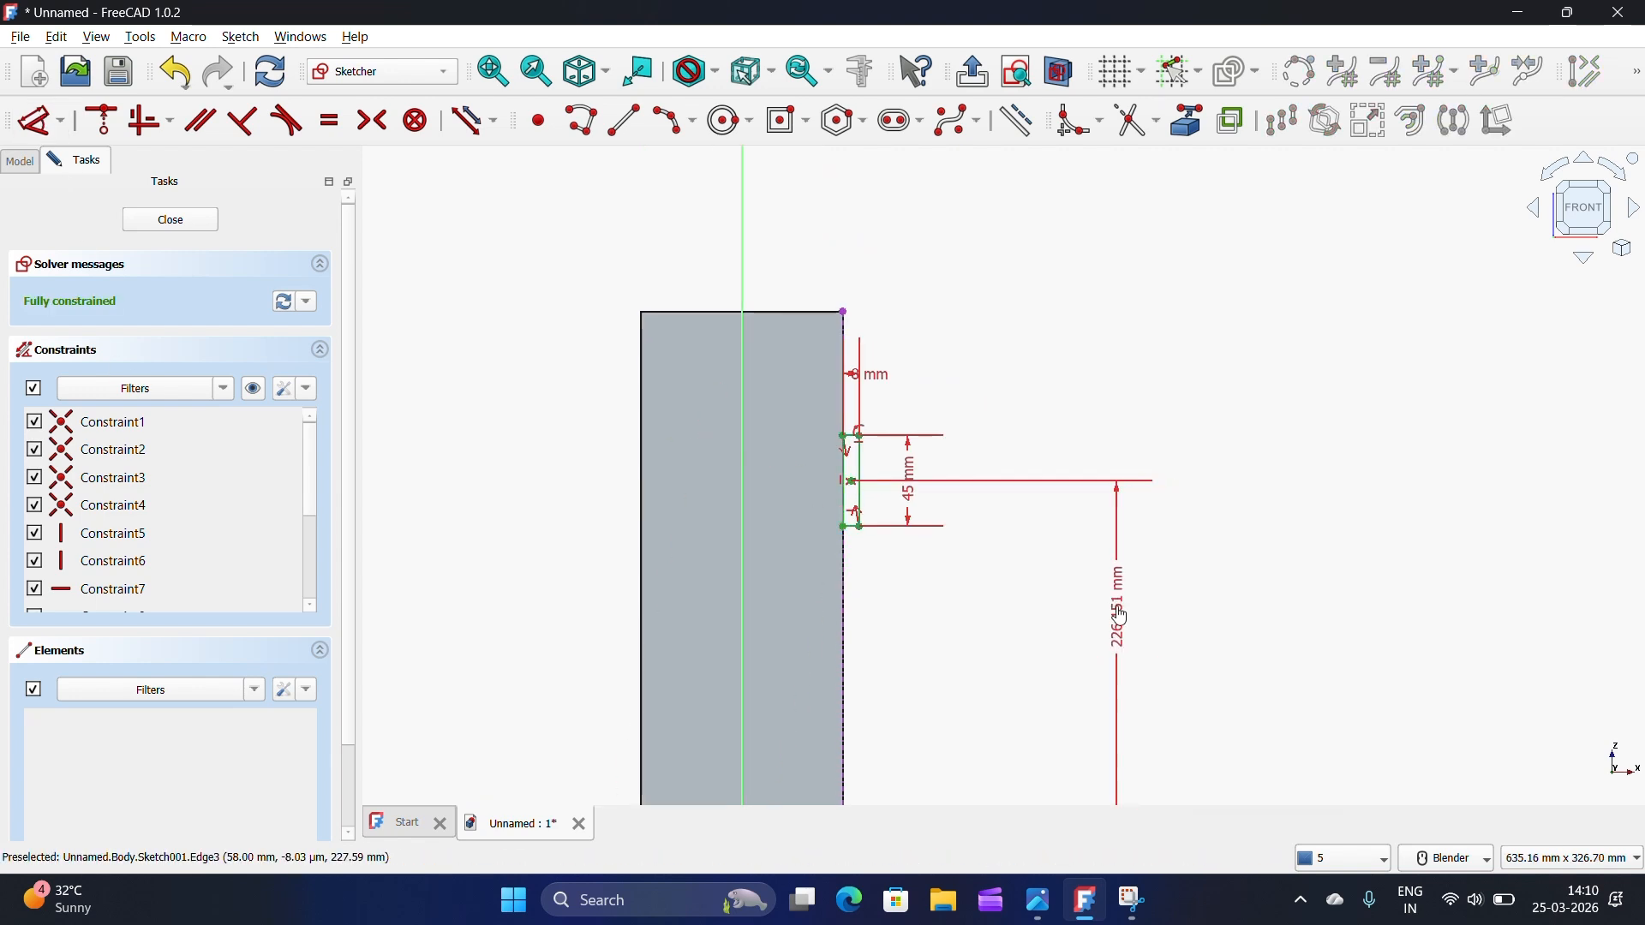
pyautogui.click(1118, 617)
pyautogui.write('195')
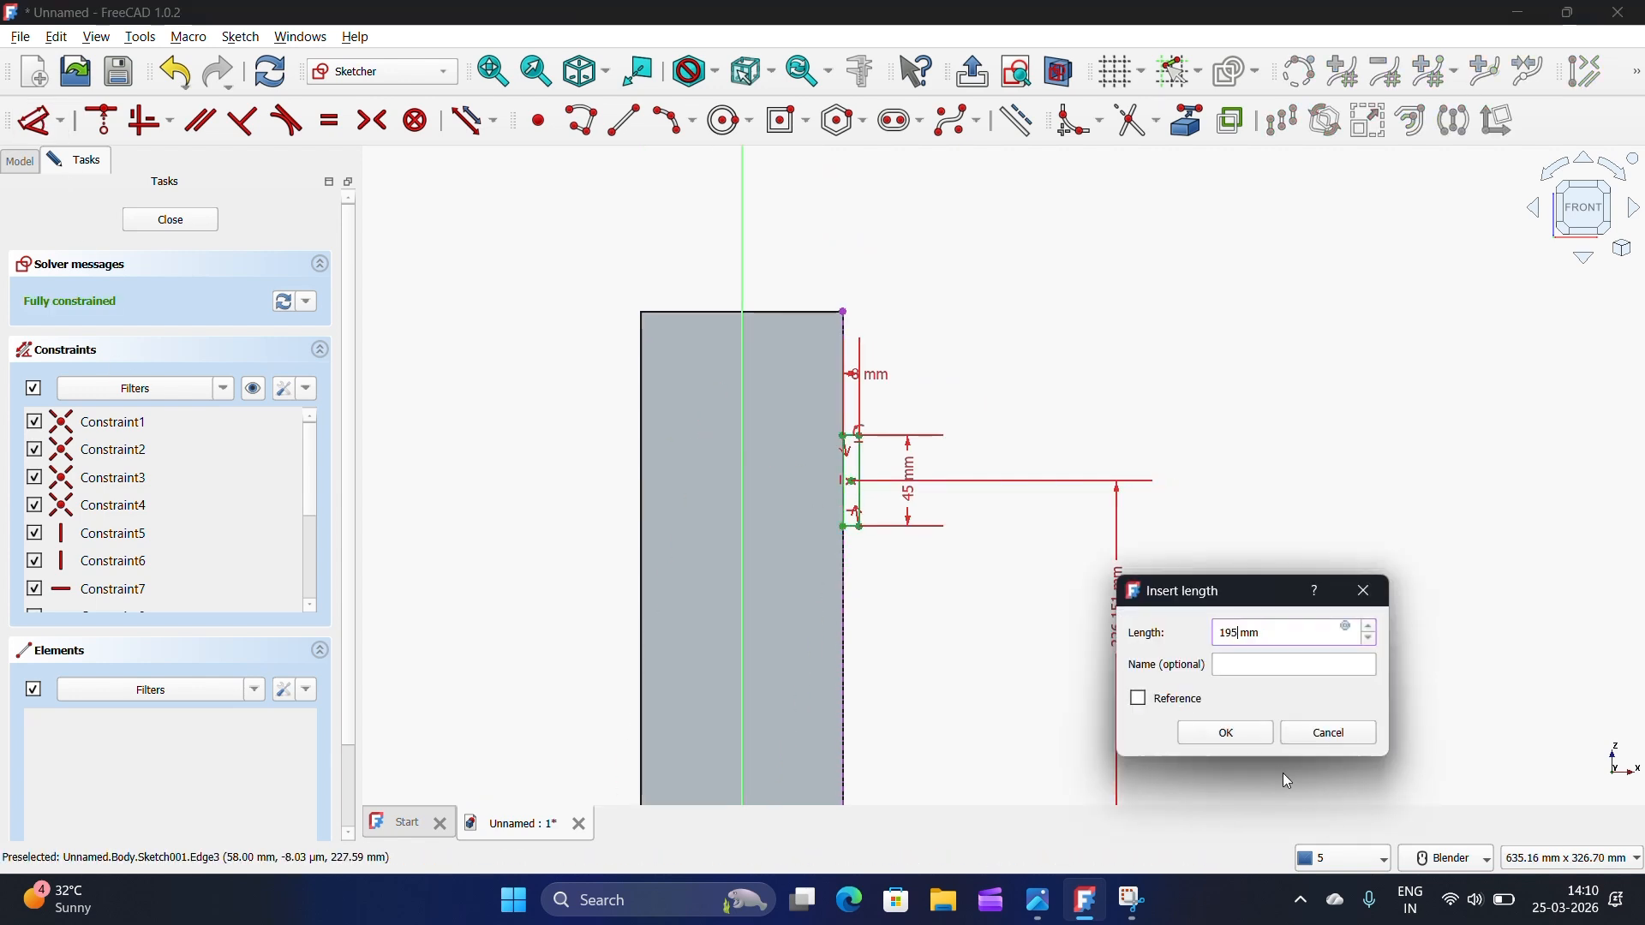
pyautogui.click(1226, 733)
pyautogui.scroll(-3, 900, 514)
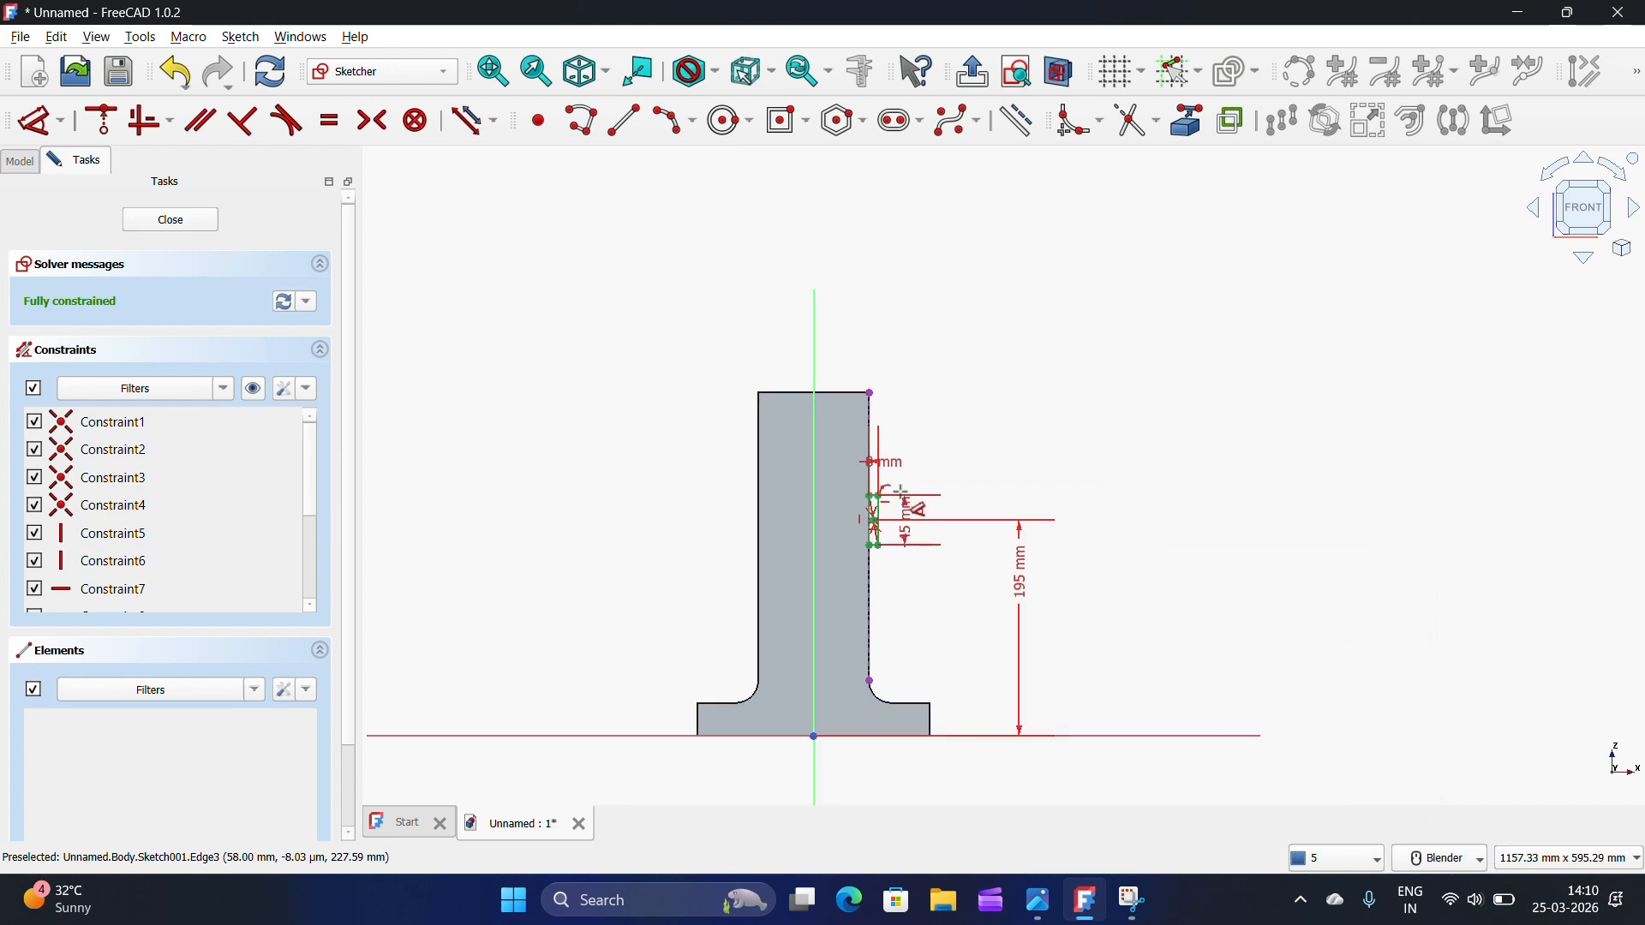
# Step: Close the sketch and pad the rectangle 115 mm, symmetric to the sketch plane
pyautogui.click(171, 221)
pyautogui.click(374, 129)
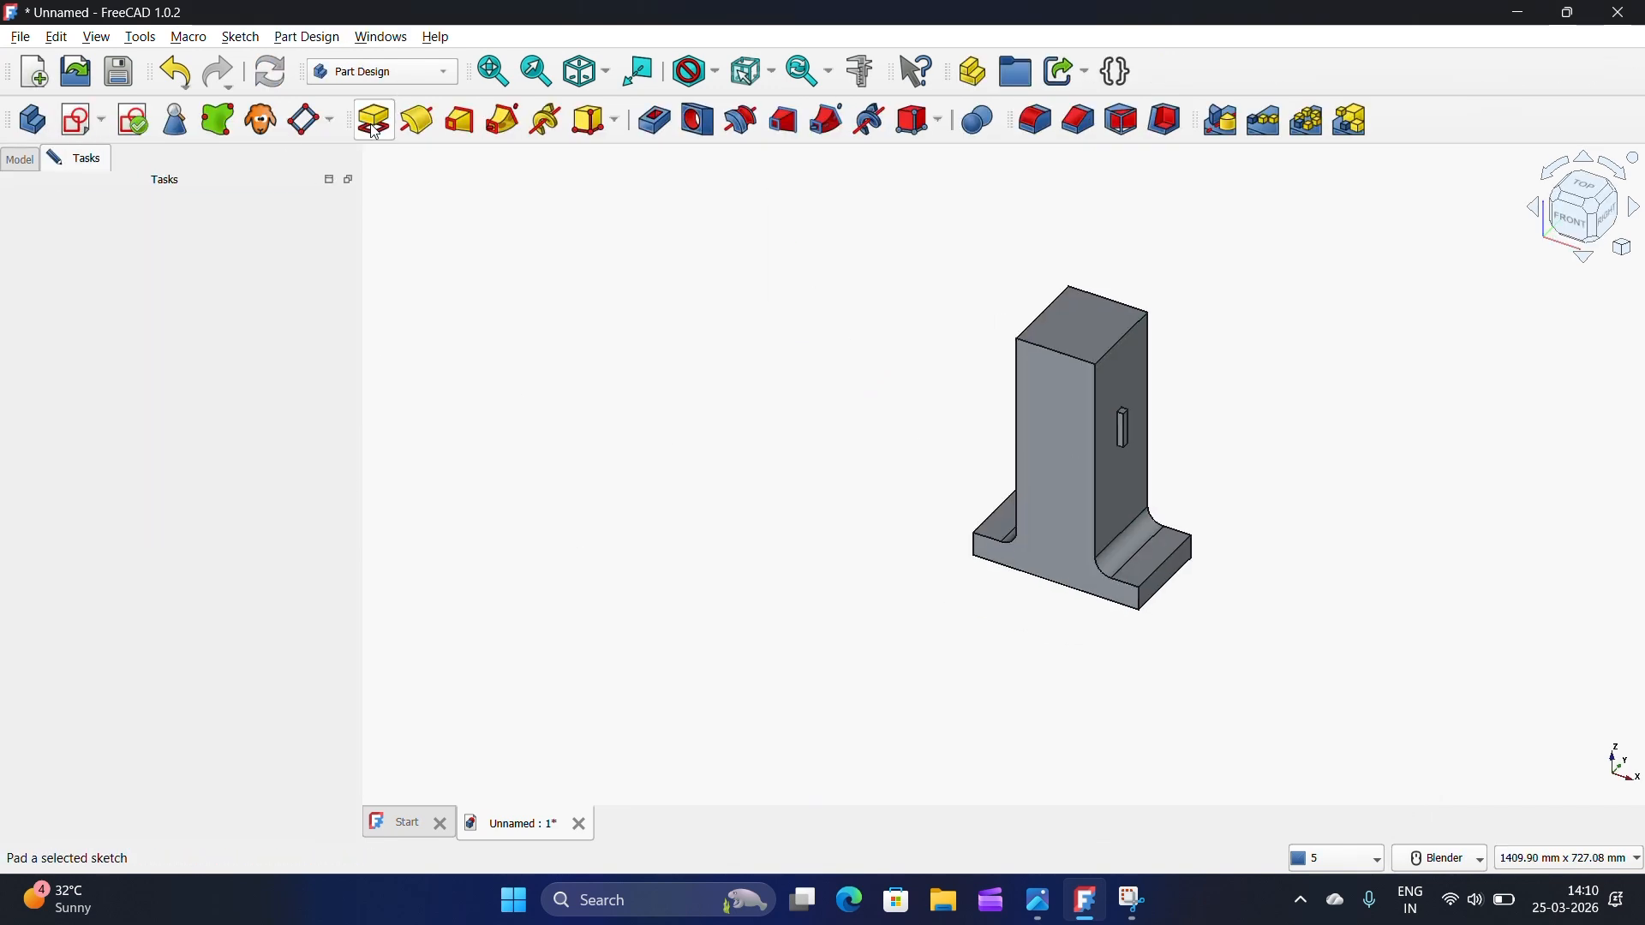
pyautogui.click(39, 370)
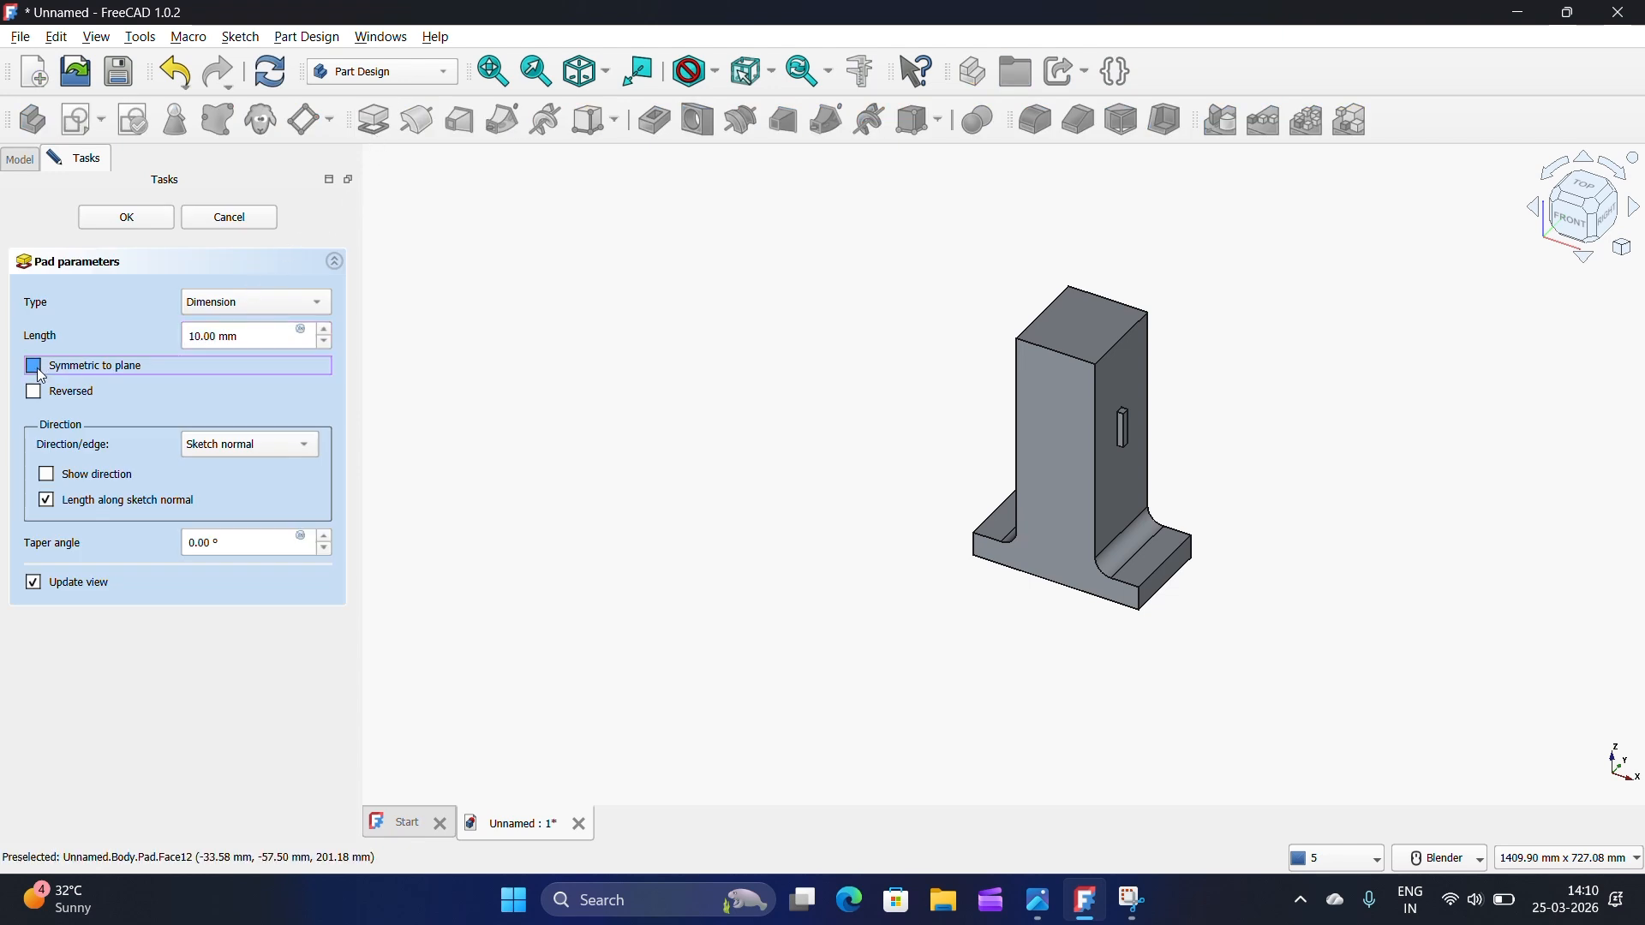
pyautogui.click(217, 339)
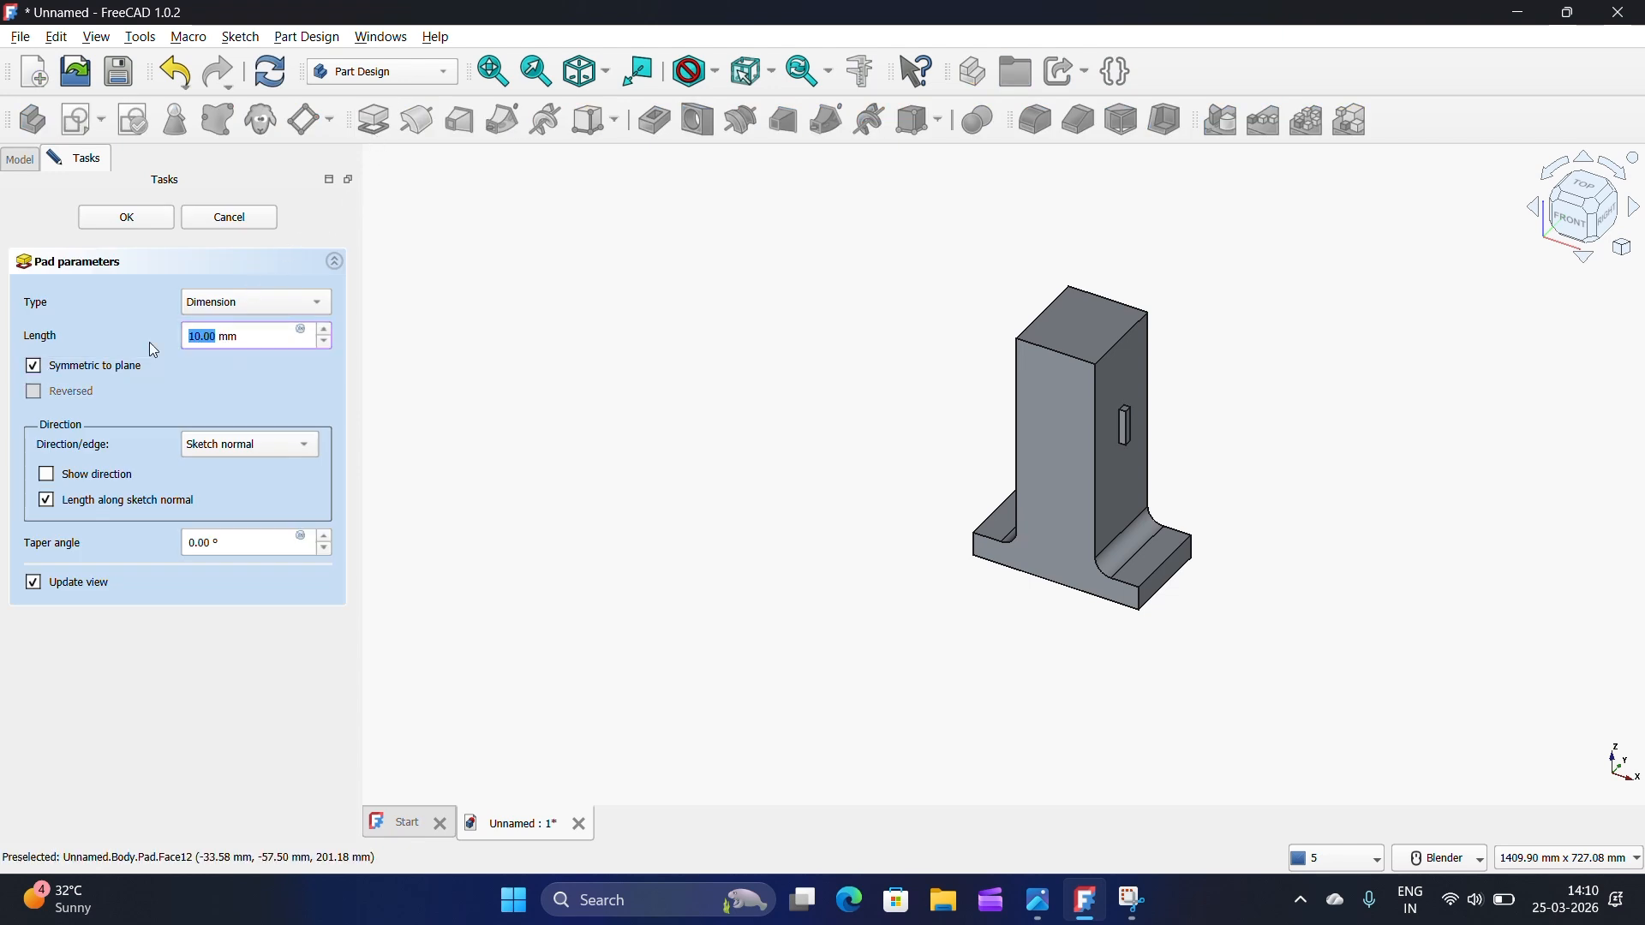
pyautogui.write('115')
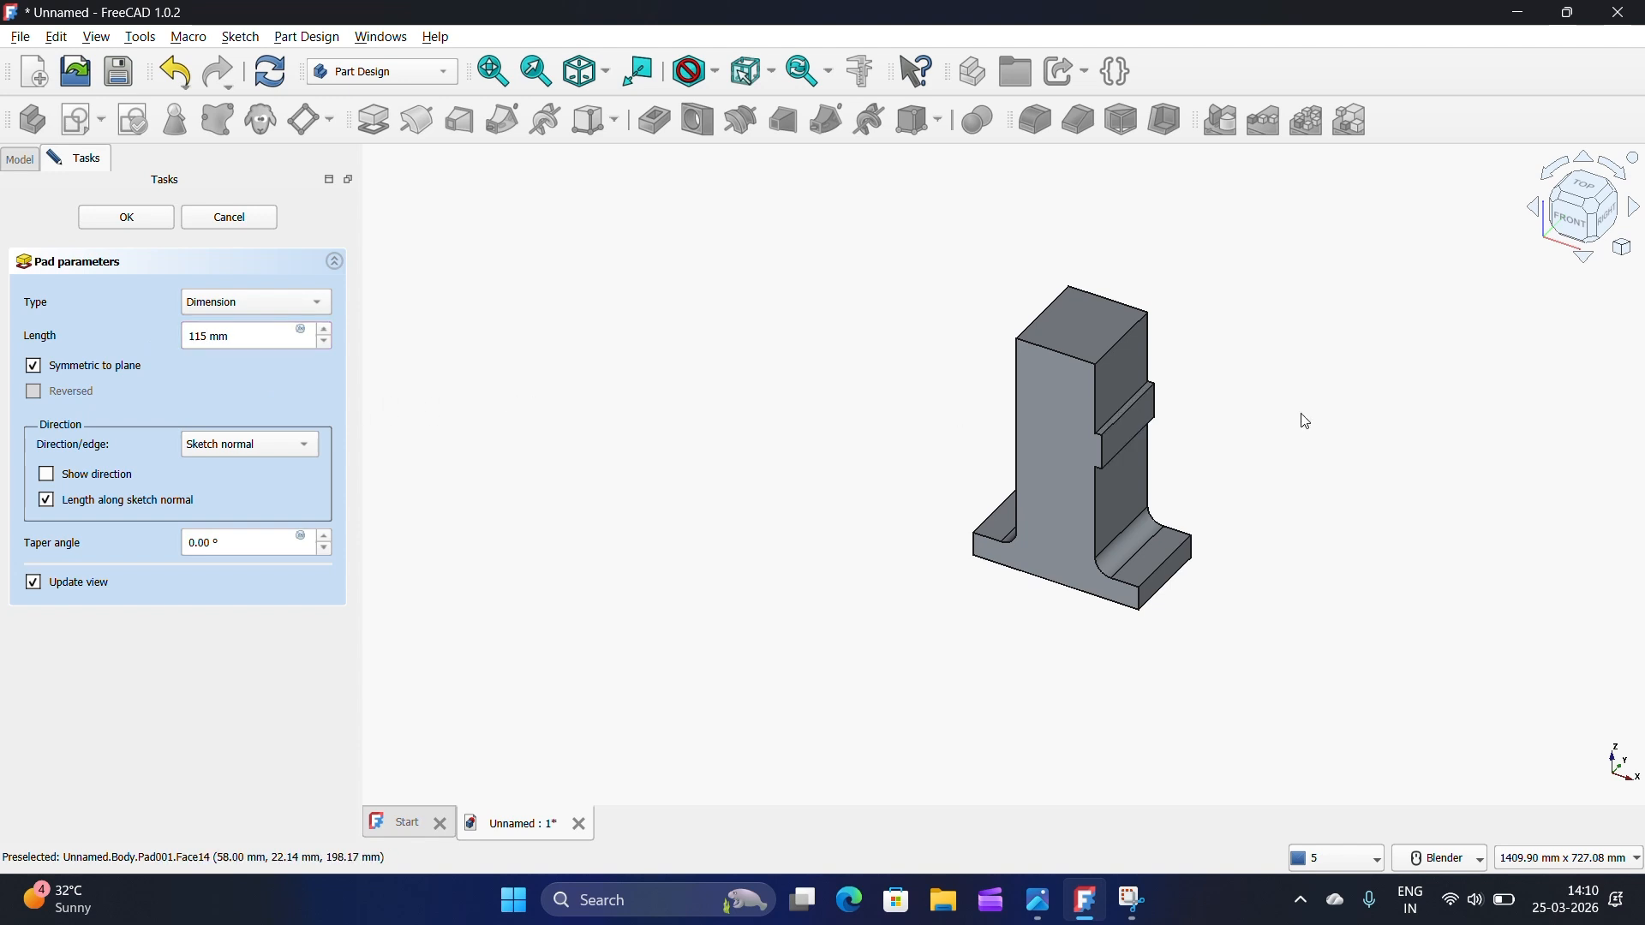
pyautogui.scroll(3, 1094, 440)
pyautogui.moveTo(1094, 440); pyautogui.dragTo(865, 402, button='middle')
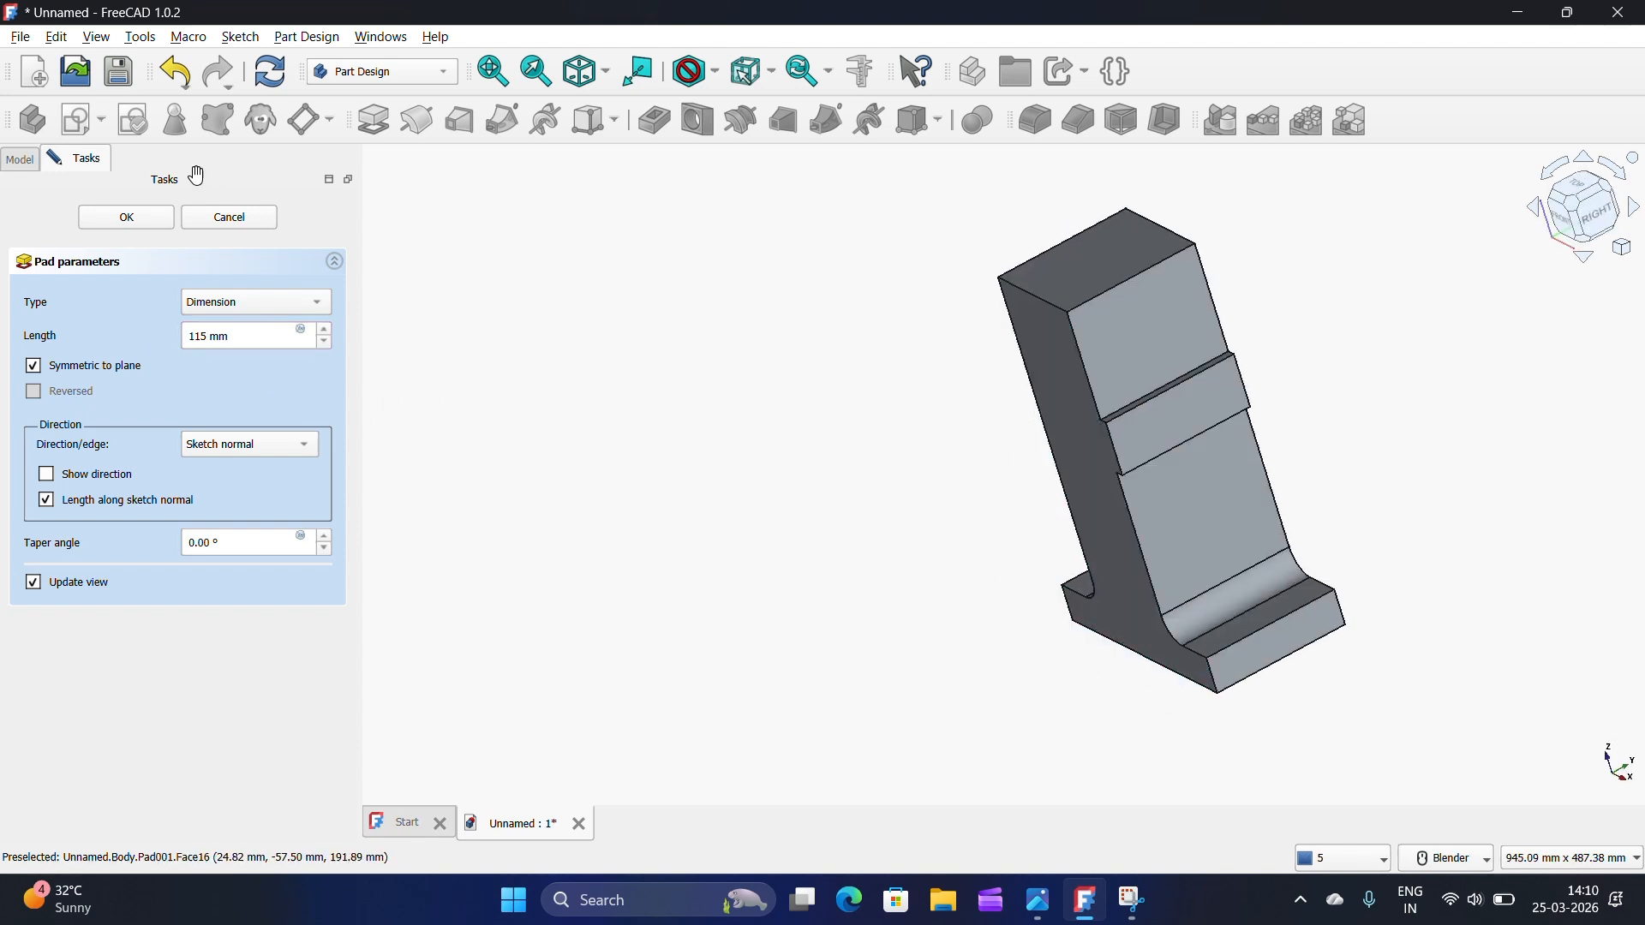
pyautogui.click(147, 221)
# Step: Create a new sketch on the XZ plane
pyautogui.scroll(-1, 1244, 592)
pyautogui.scroll(-2, 962, 540)
pyautogui.scroll(2, 962, 540)
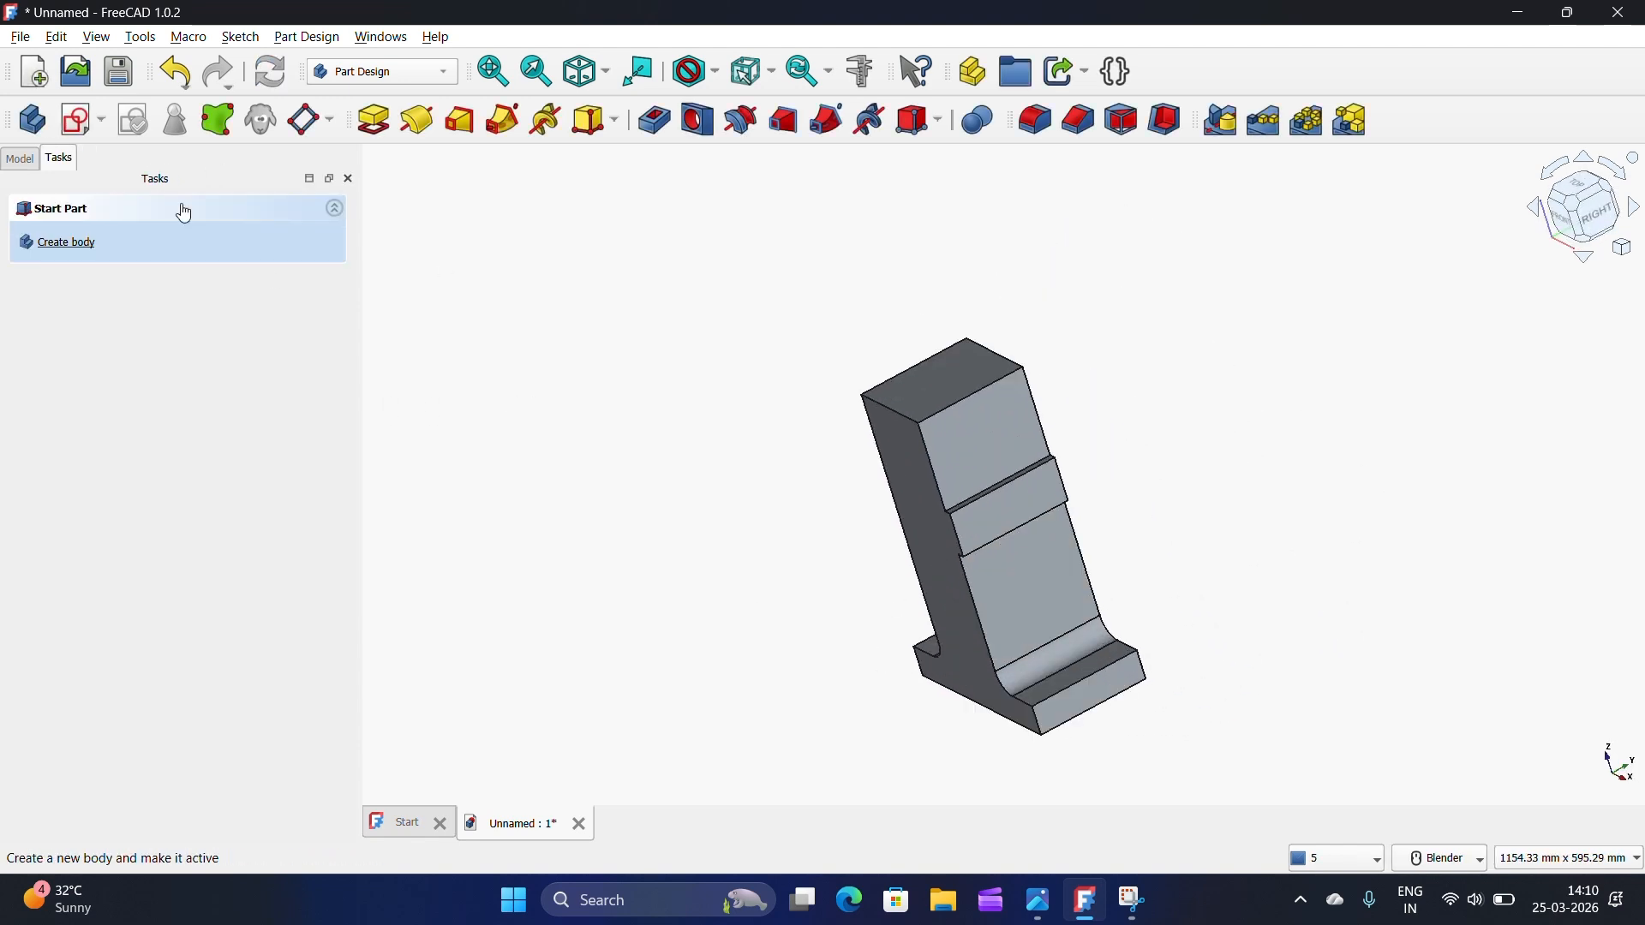
pyautogui.click(79, 120)
pyautogui.moveTo(914, 561); pyautogui.dragTo(1000, 537, button='middle')
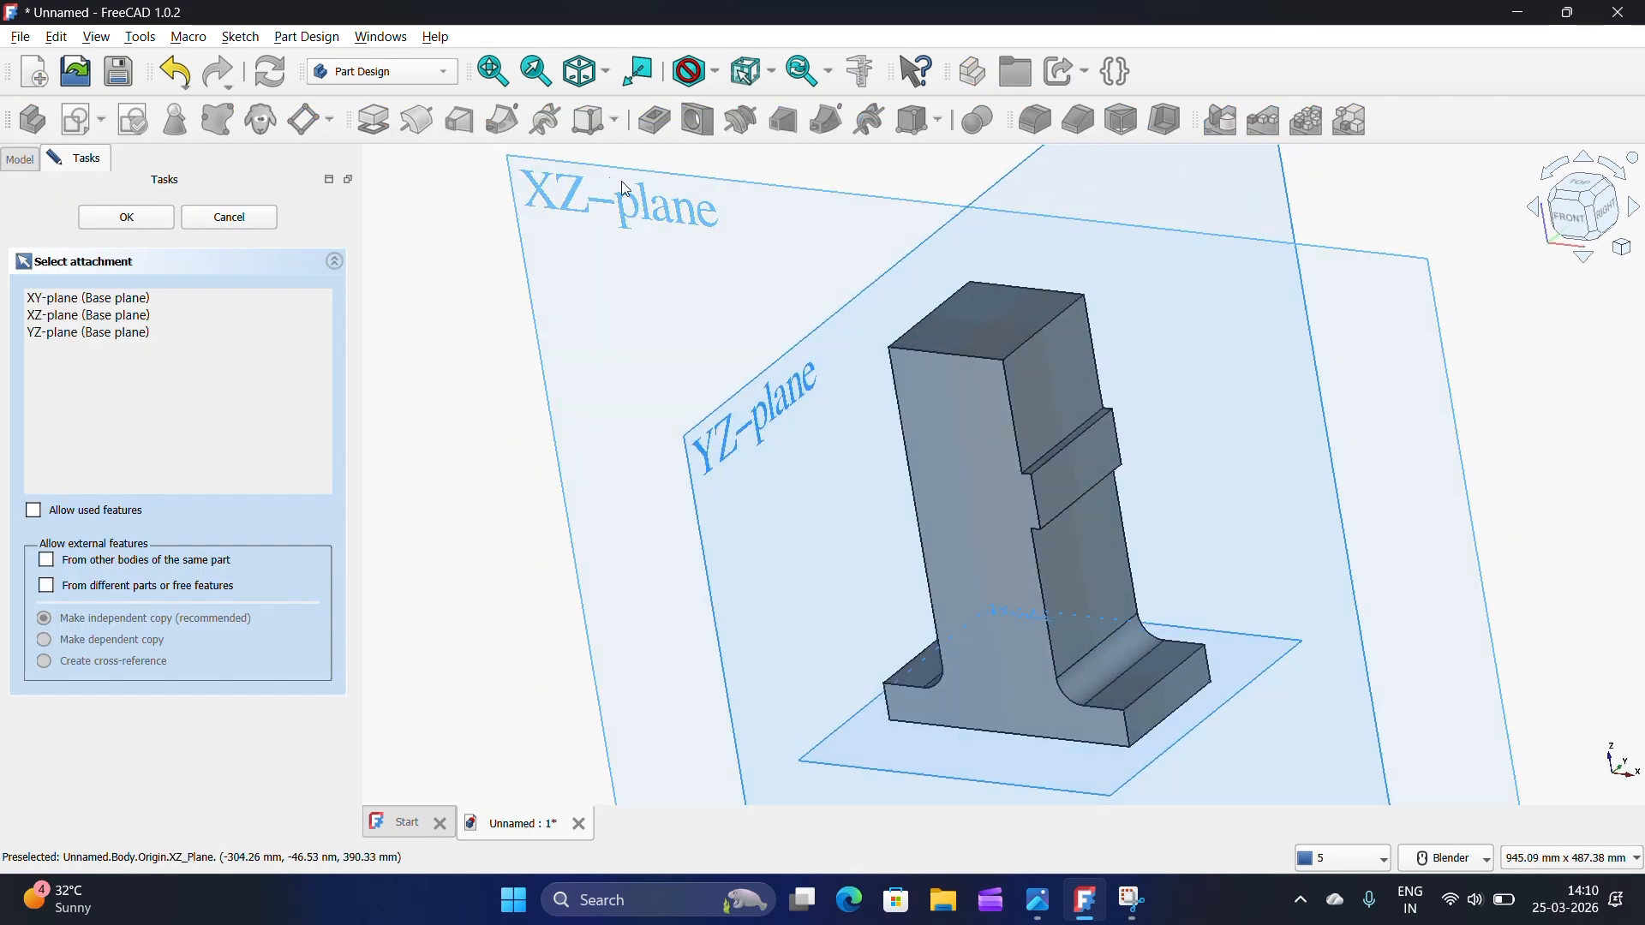
pyautogui.click(632, 246)
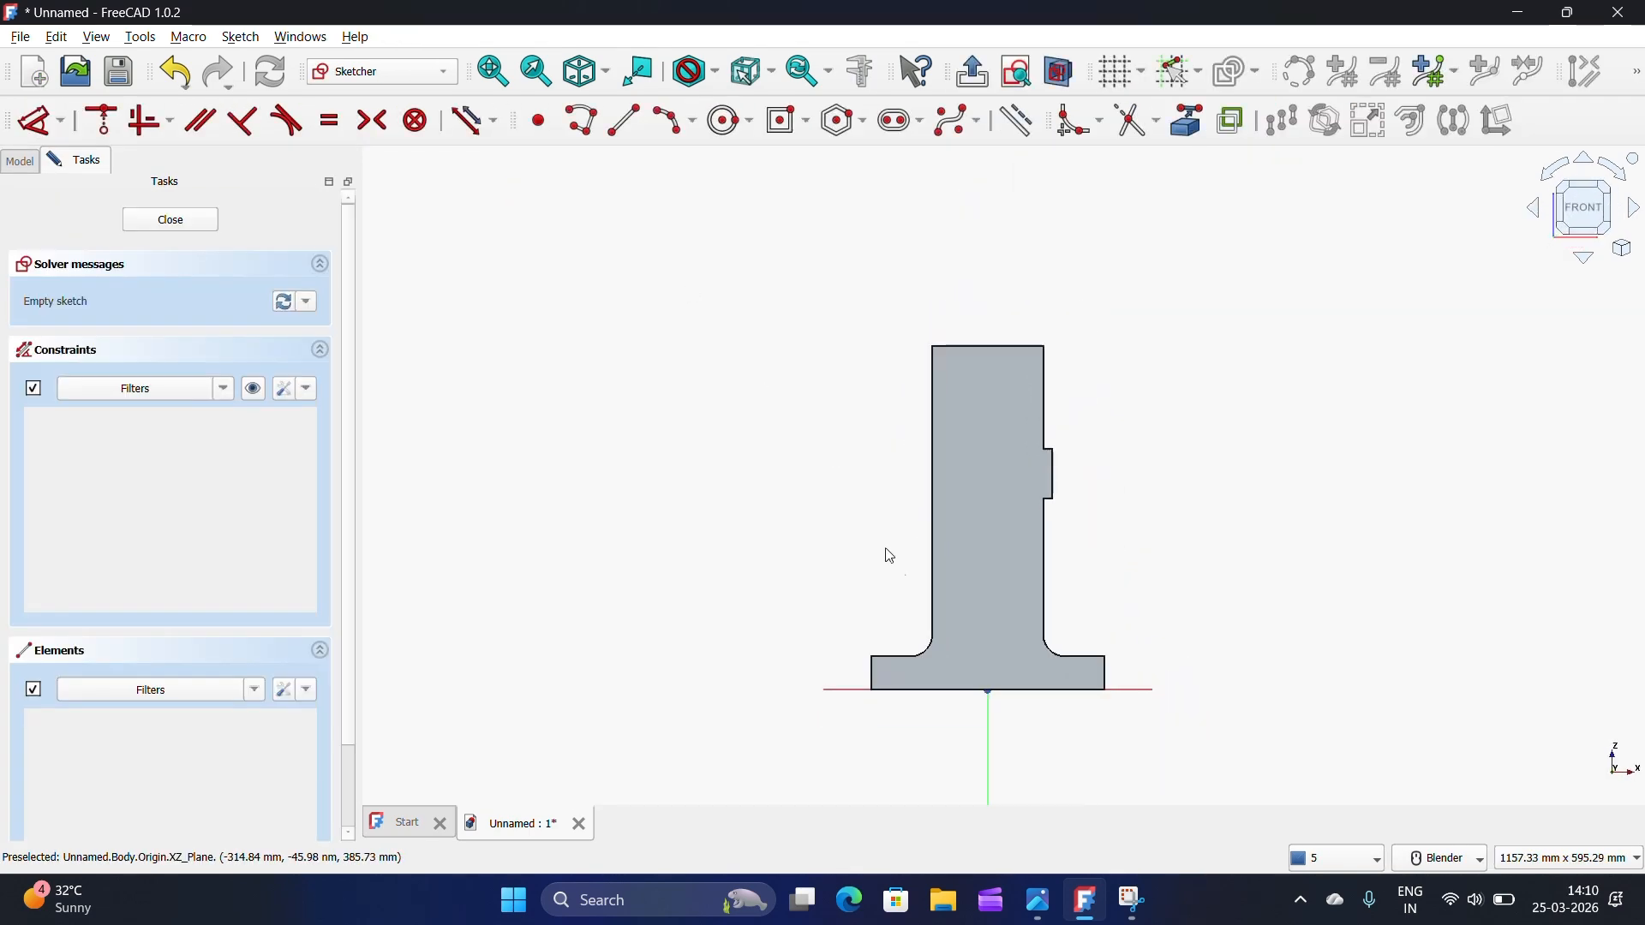
# Step: Project the upright's top and left edges into the sketch as external geometry
pyautogui.click(1187, 121)
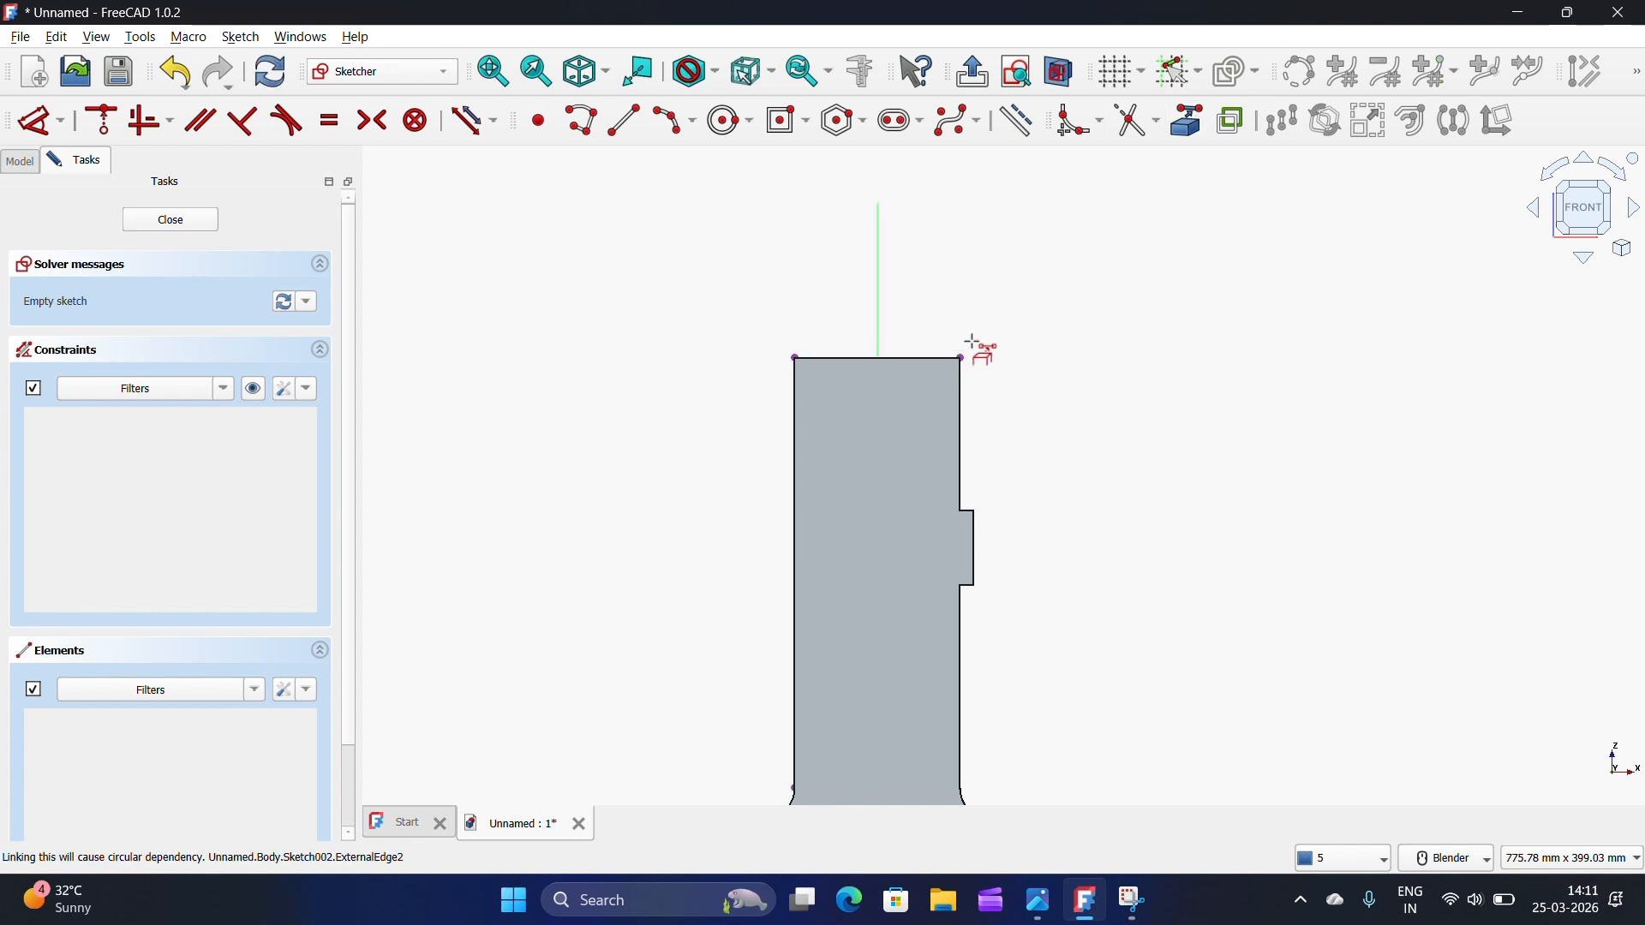
pyautogui.scroll(-2, 972, 347)
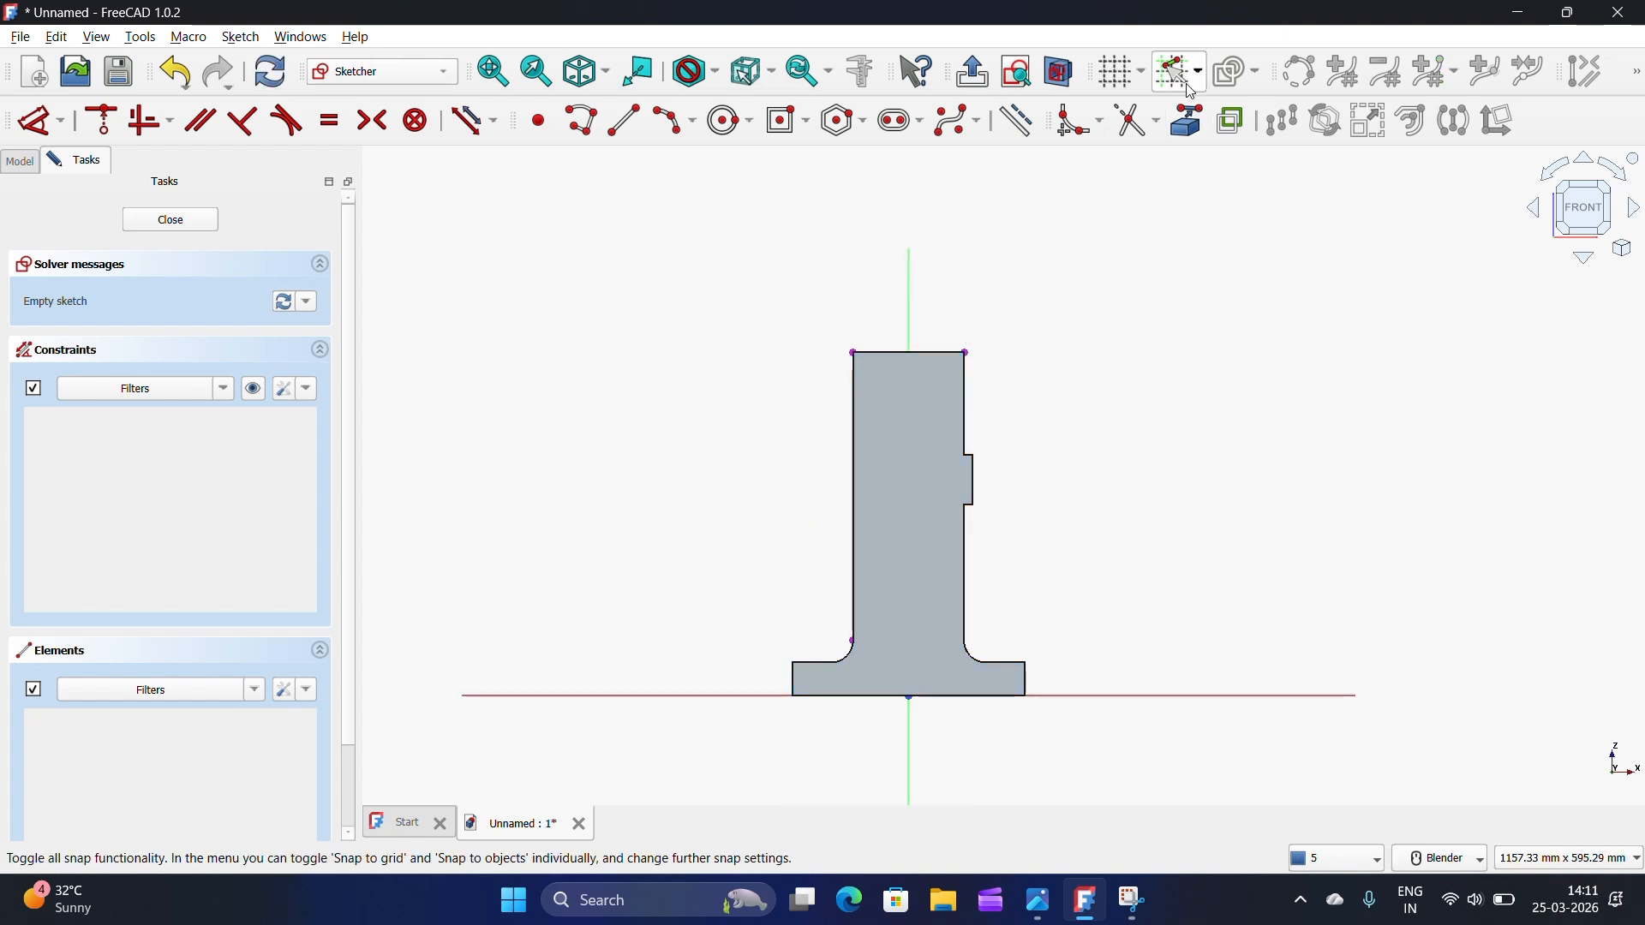
pyautogui.scroll(2, 1084, 403)
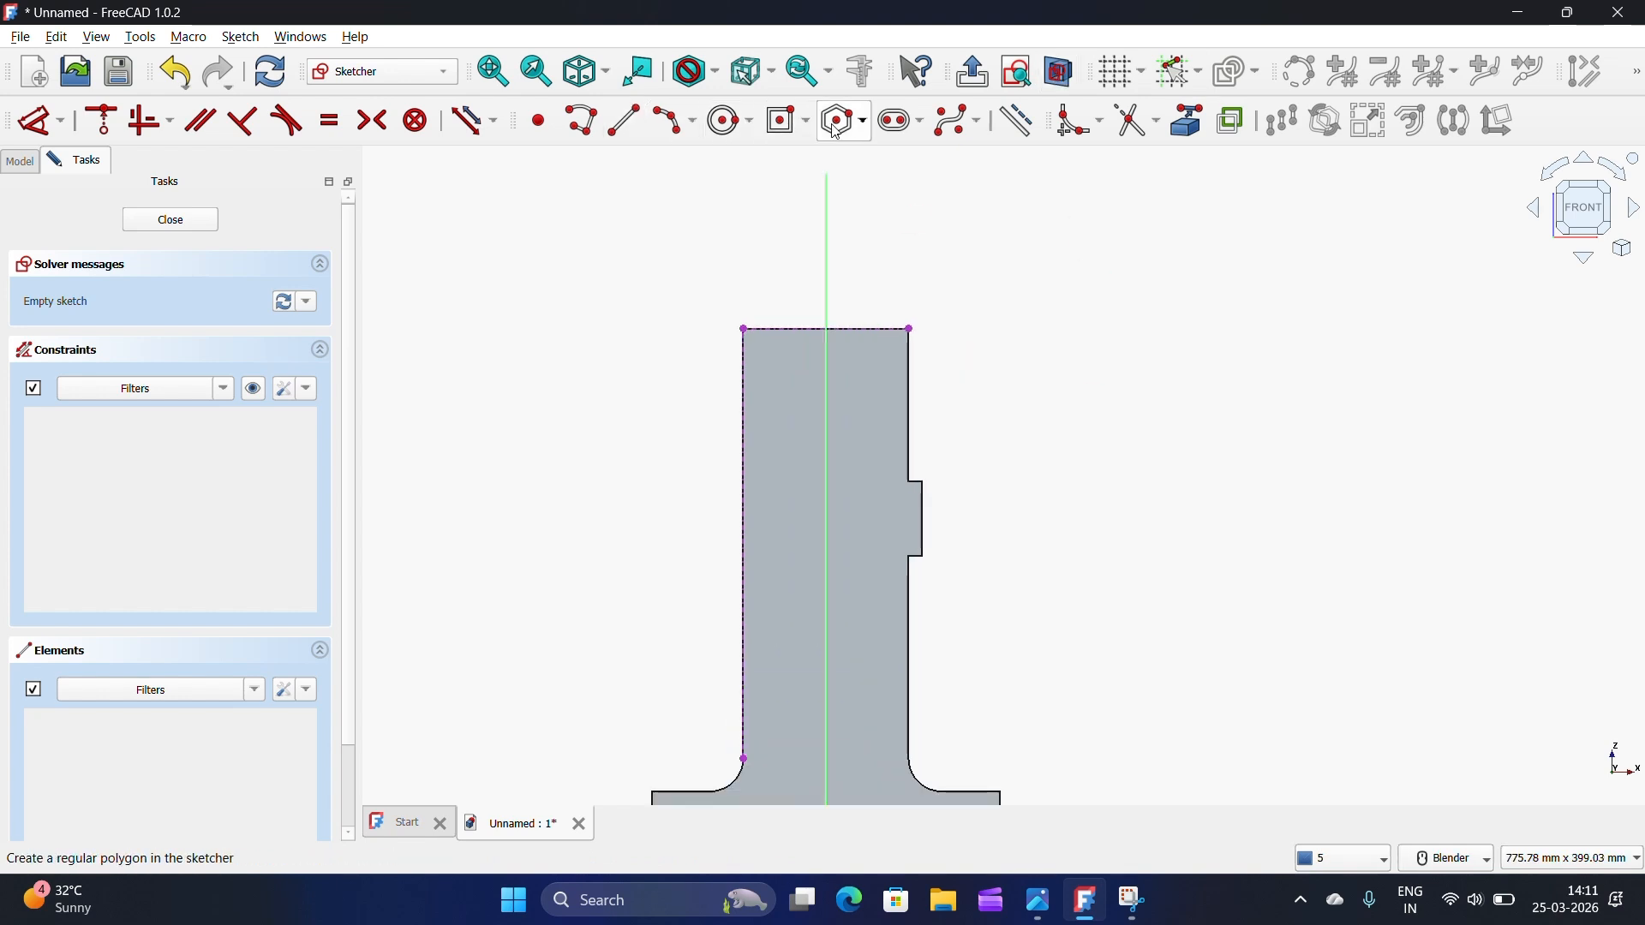
# Step: Draw a horizontal slot across the upright's left edge, about 90 mm between centers with a radius of about 23 mm
pyautogui.click(883, 128)
pyautogui.click(636, 482)
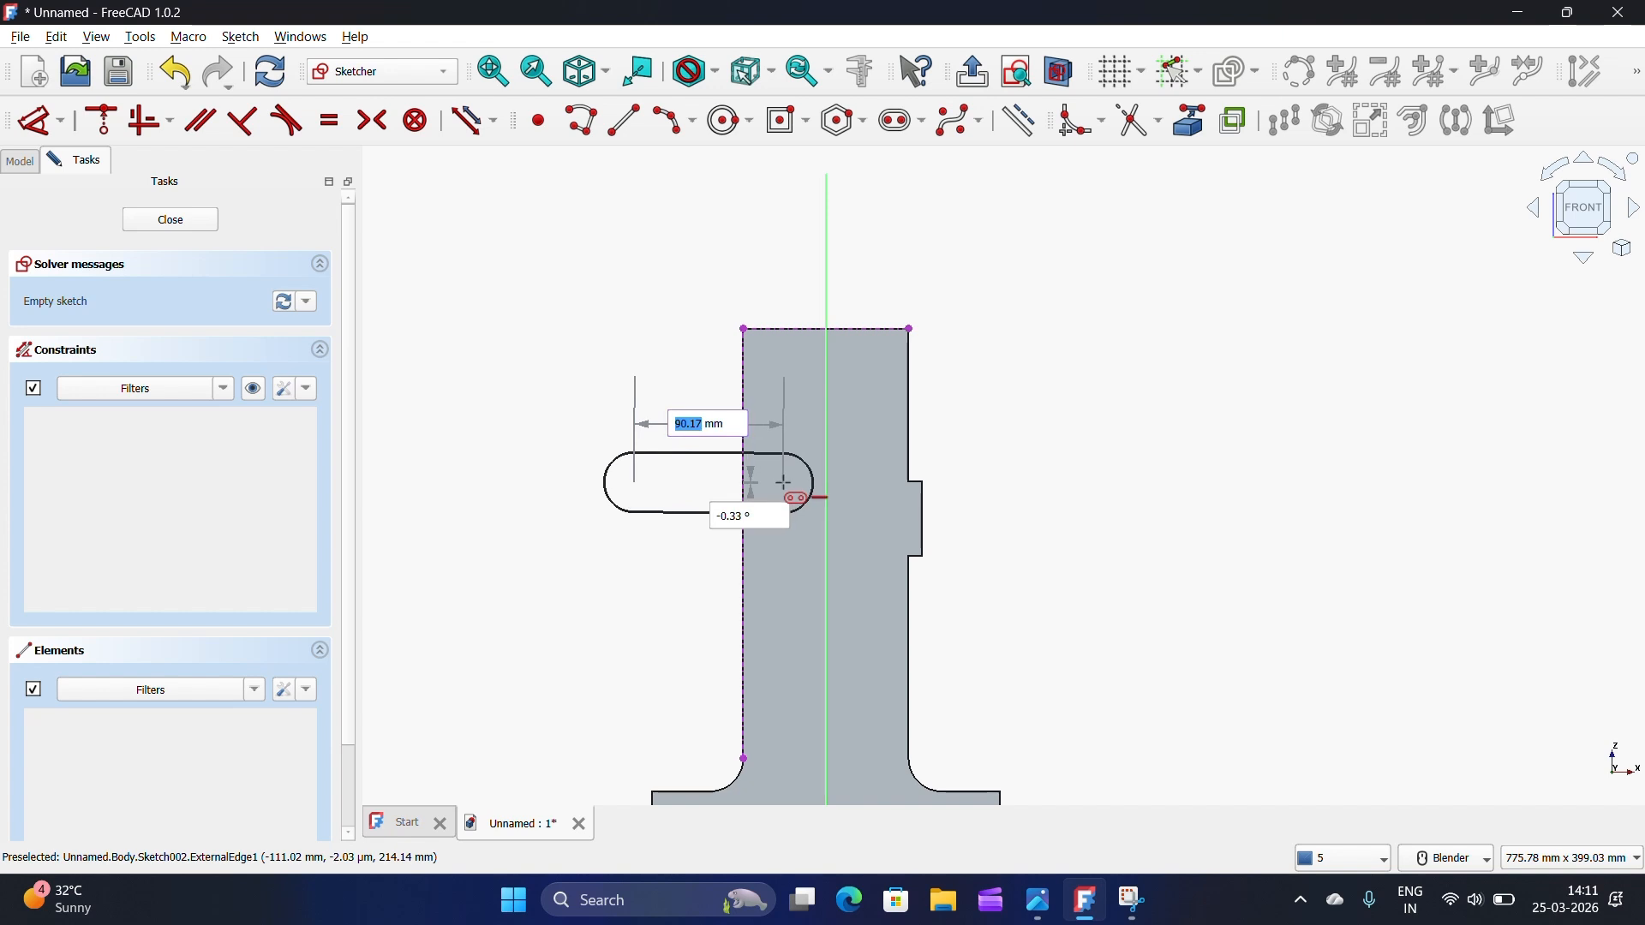
pyautogui.click(784, 482)
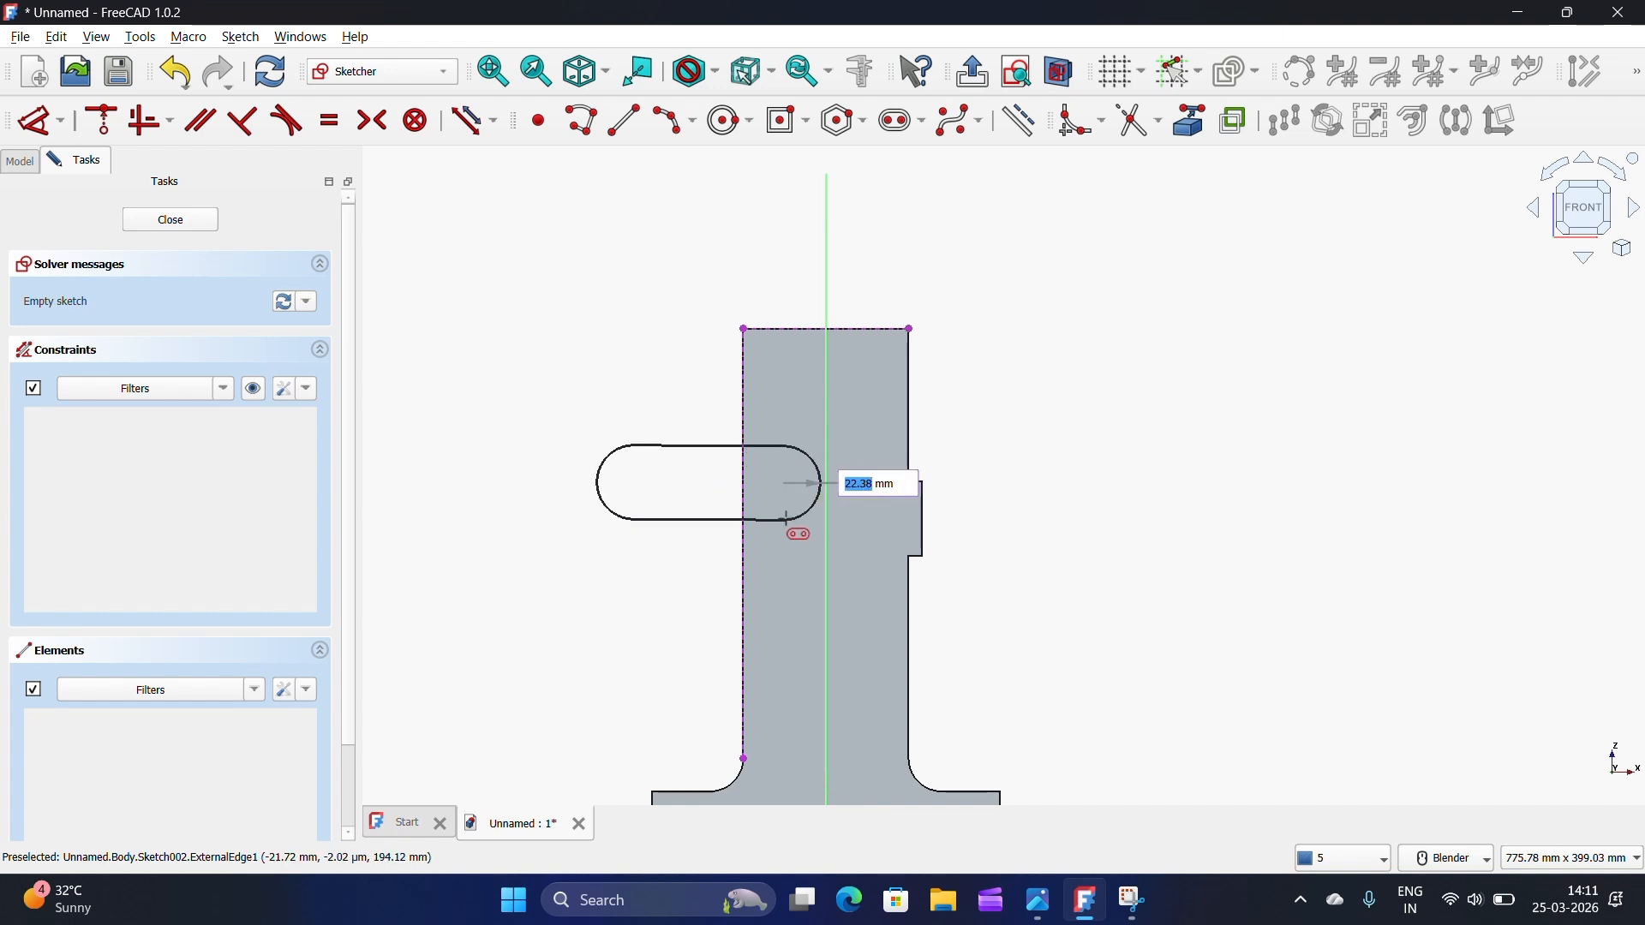
pyautogui.click(786, 518)
# Step: Consult the reference drawing and dimension the slot's right arc with a 60 mm radius
pyautogui.scroll(2, 912, 496)
pyautogui.scroll(-3, 815, 488)
pyautogui.scroll(2, 815, 489)
pyautogui.click(1086, 899)
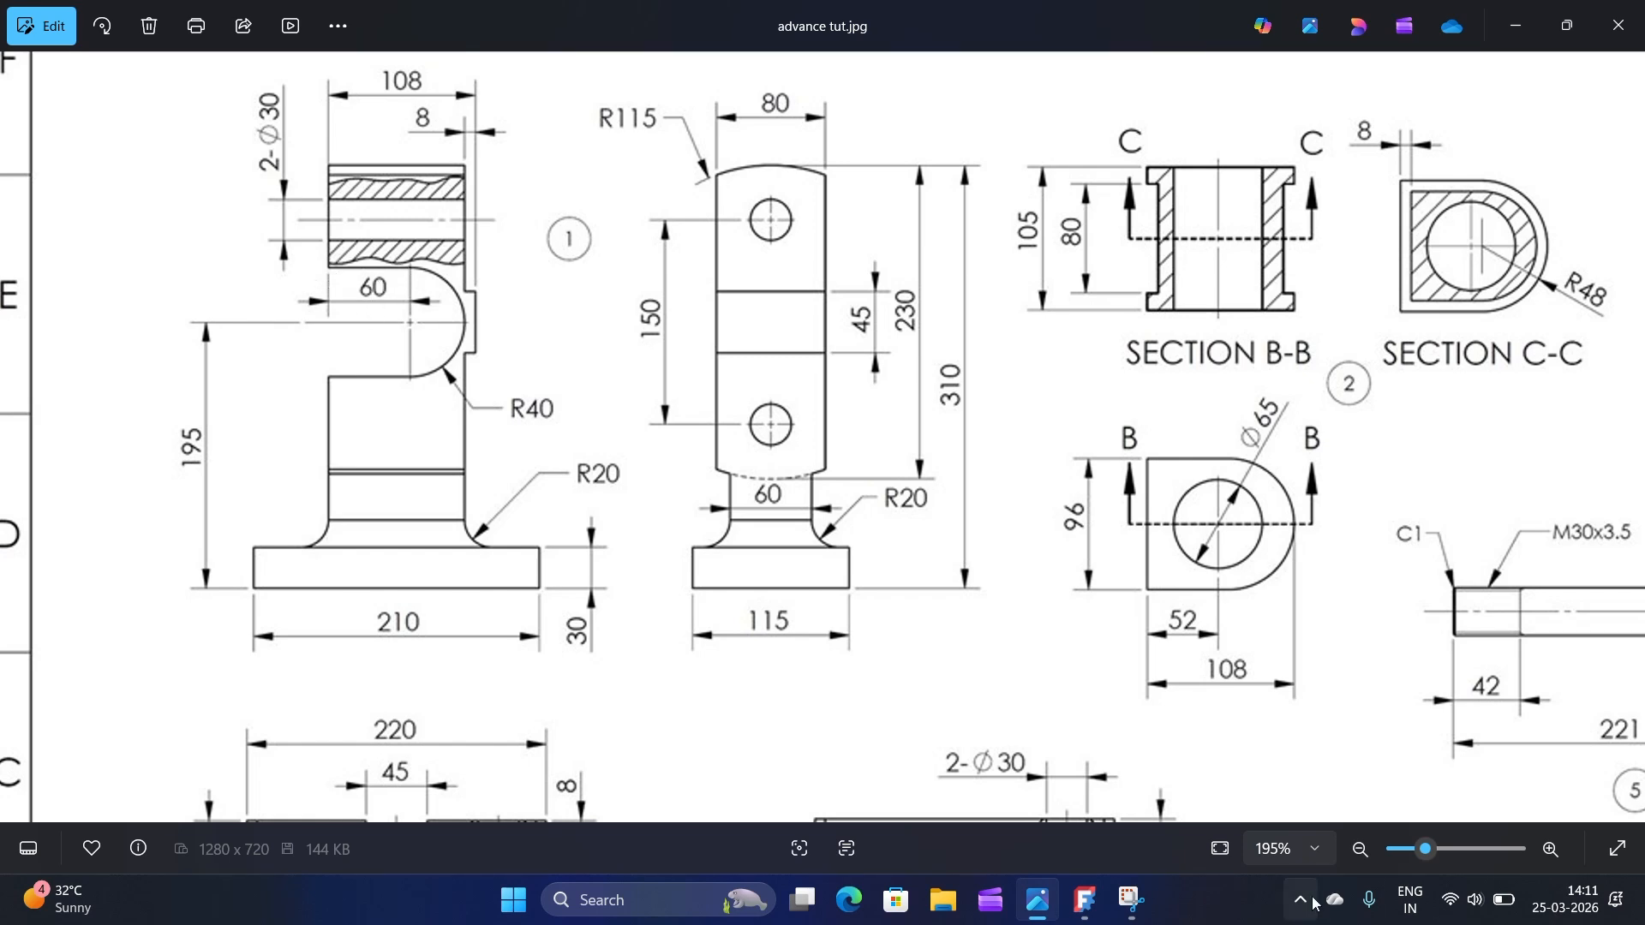
pyautogui.click(1086, 900)
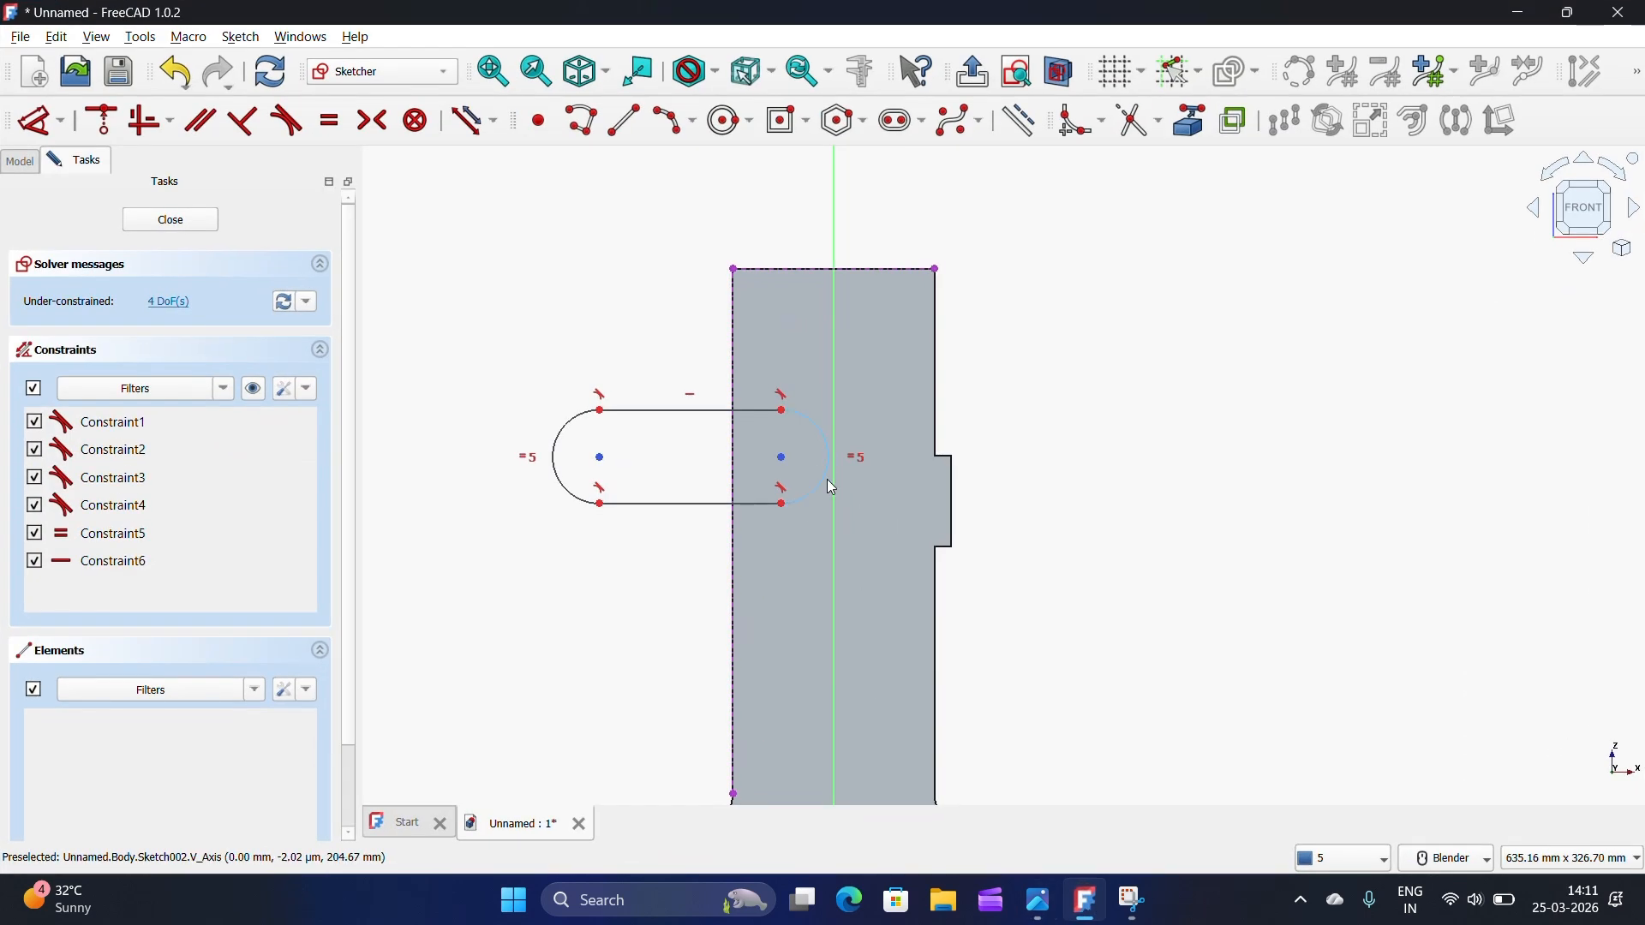
pyautogui.click(36, 135)
pyautogui.click(827, 445)
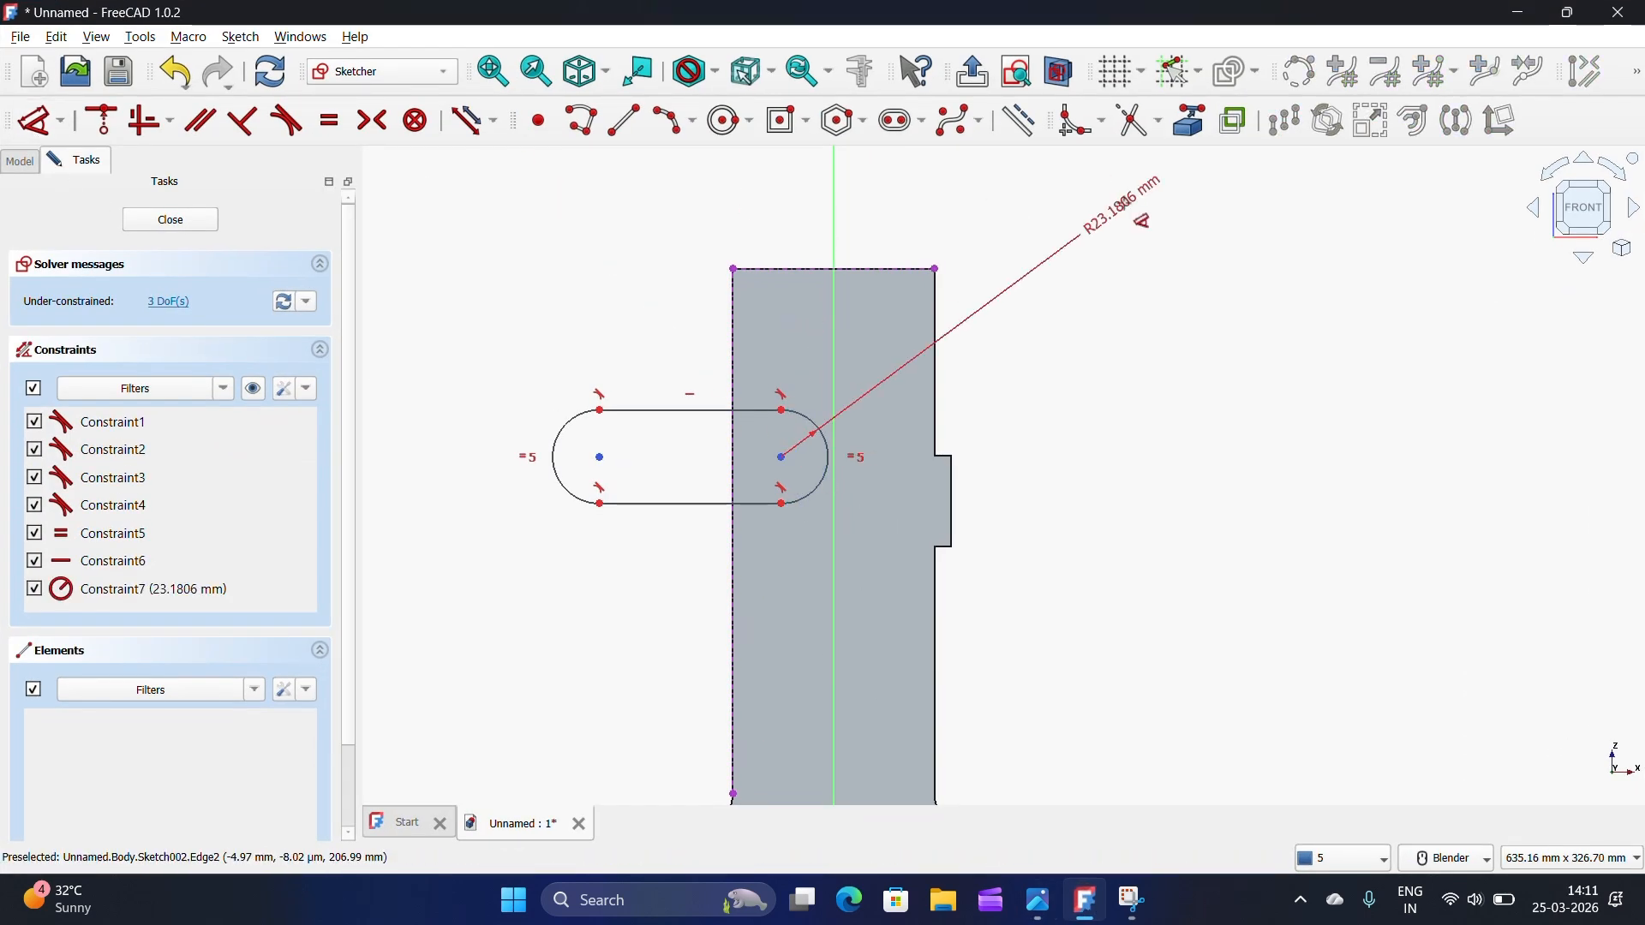
pyautogui.click(1104, 290)
pyautogui.write('60')
pyautogui.click(1227, 413)
pyautogui.rightClick(1066, 490)
# Step: Reposition the slot's right end and constrain its upper left endpoint onto the projected left edge
pyautogui.moveTo(782, 389); pyautogui.dragTo(791, 487)
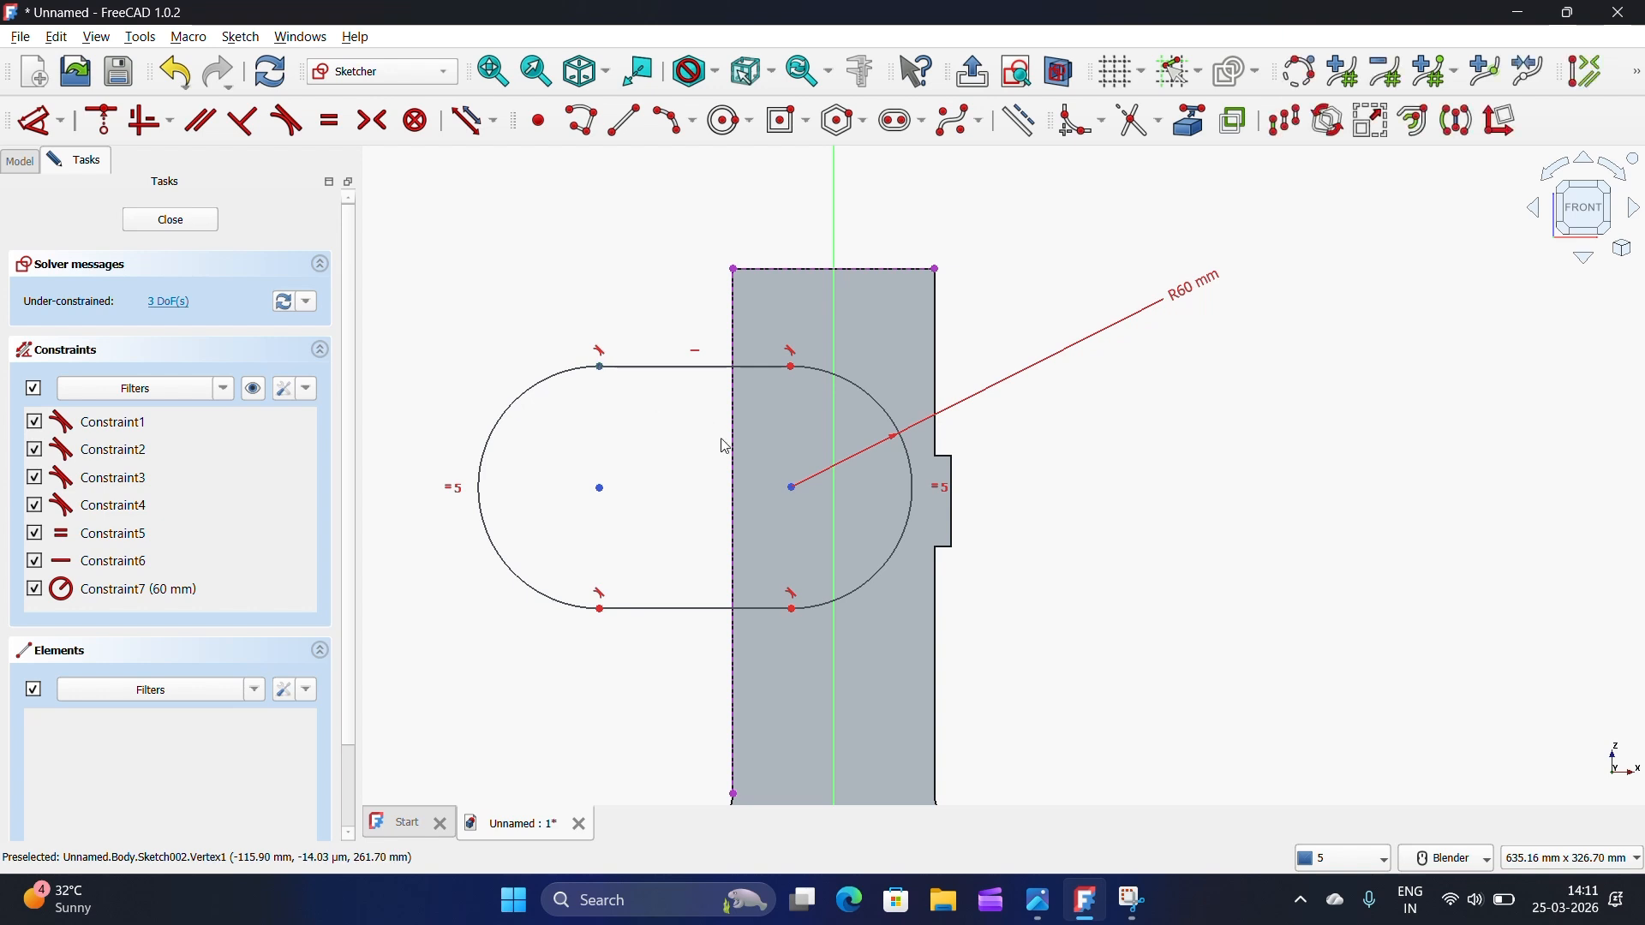
pyautogui.click(101, 120)
pyautogui.scroll(3, 746, 360)
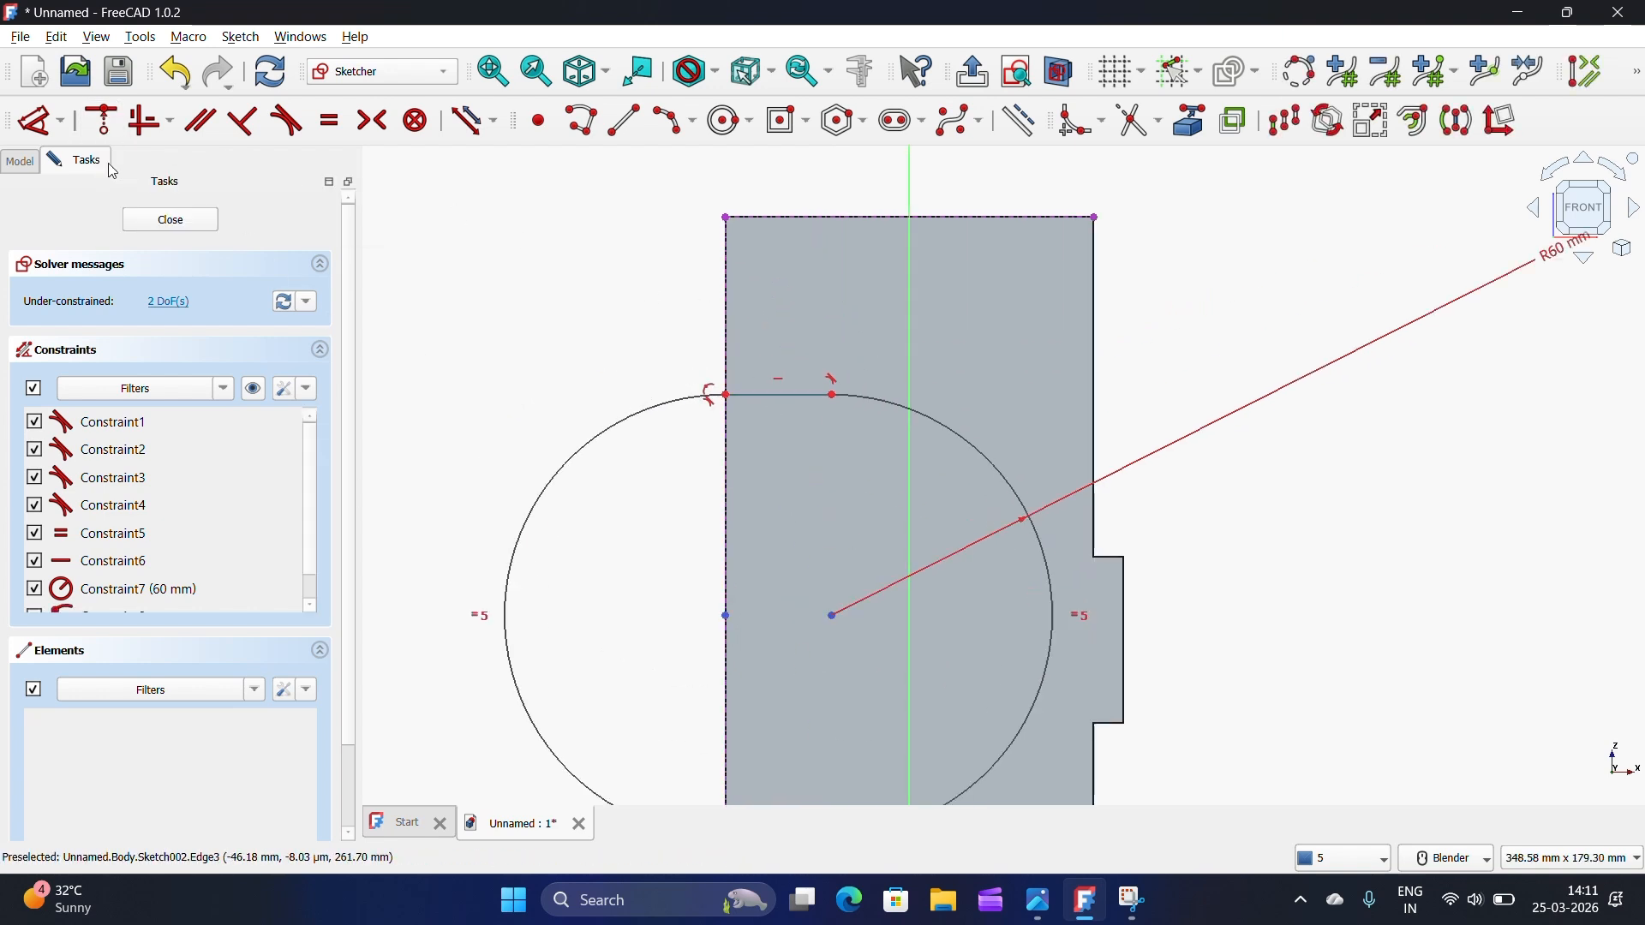
# Step: Dimension the slot's straight section to 60 mm from the upright's left edge, checking the value in the reference drawing
pyautogui.click(38, 130)
pyautogui.click(557, 276)
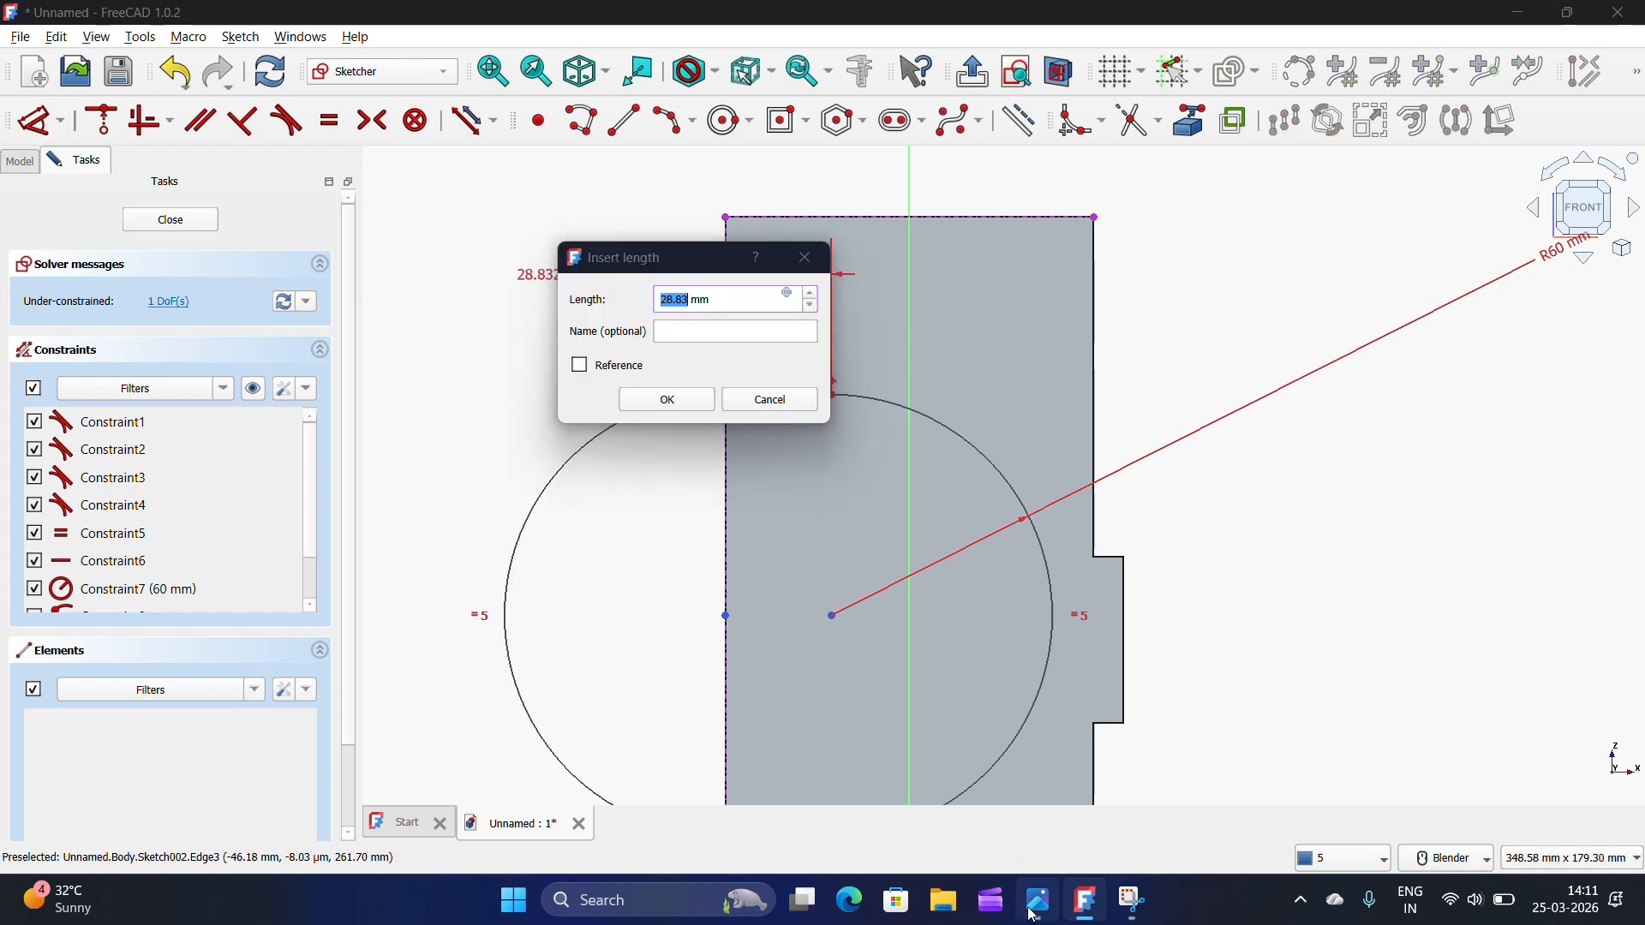
pyautogui.click(1032, 906)
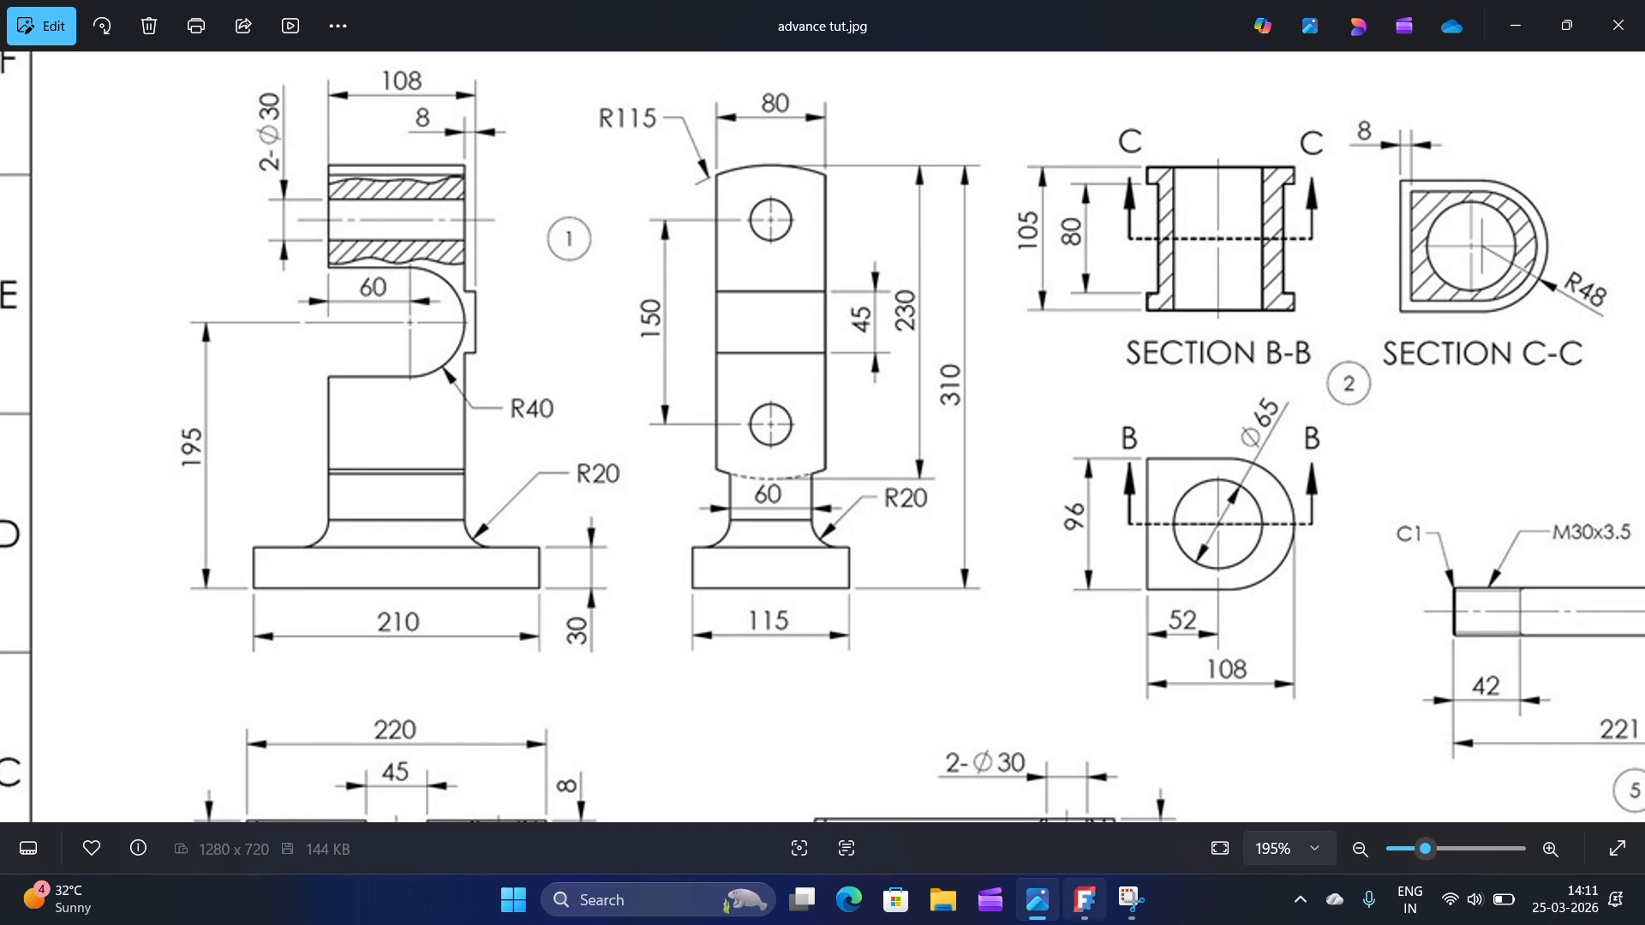
pyautogui.click(1085, 901)
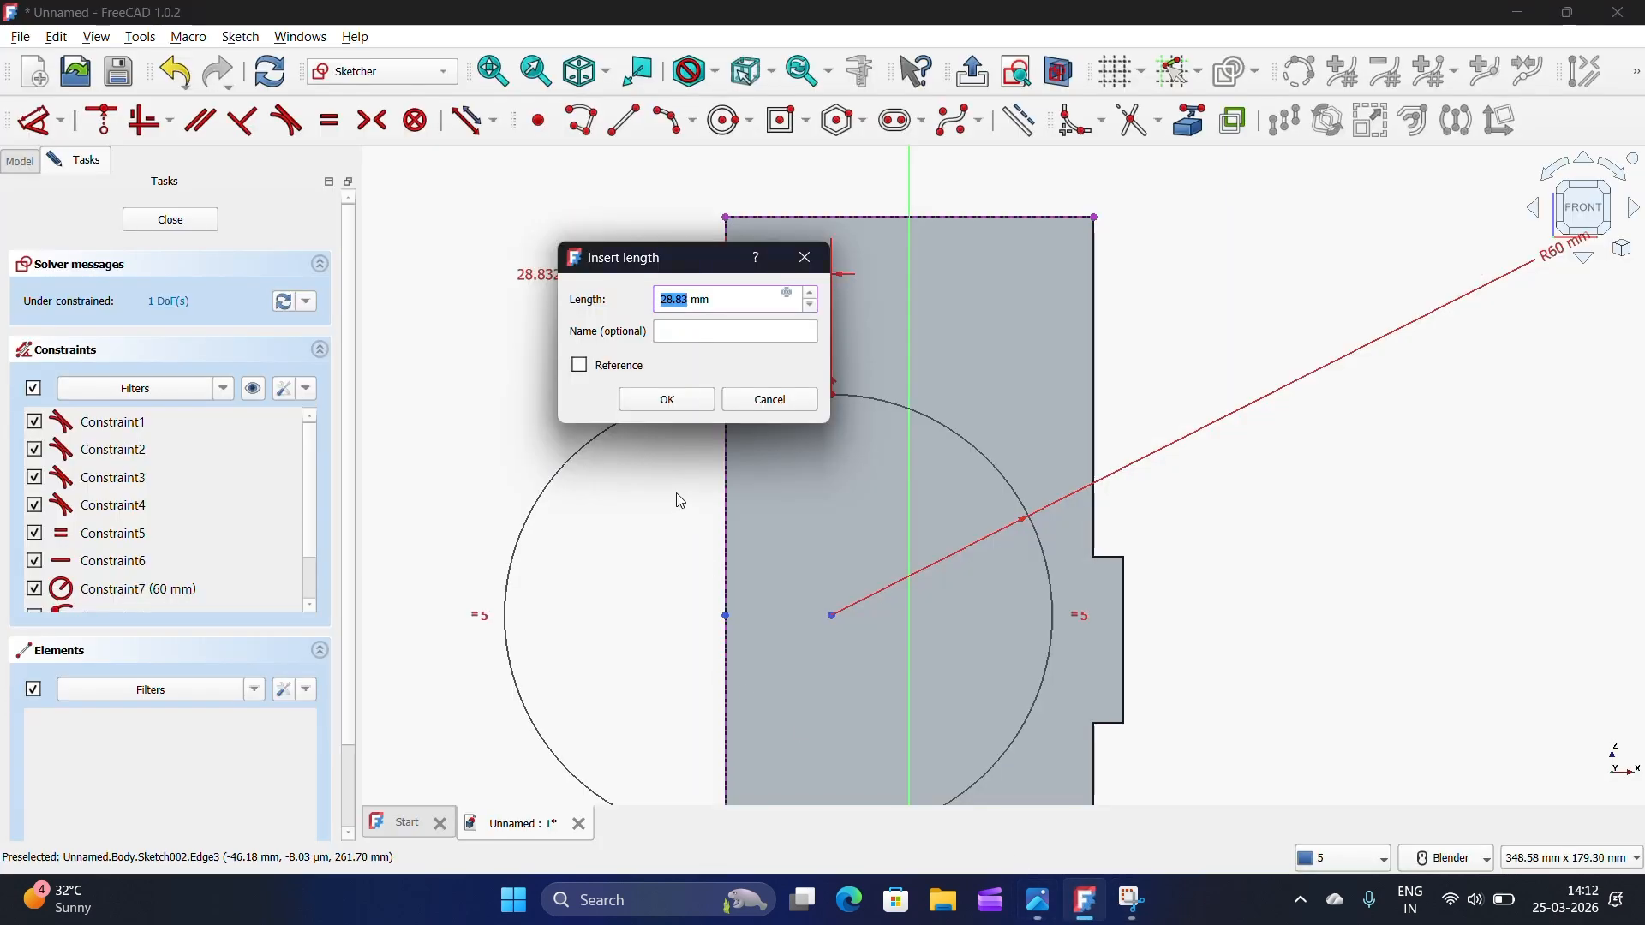
pyautogui.write('60')
pyautogui.click(690, 401)
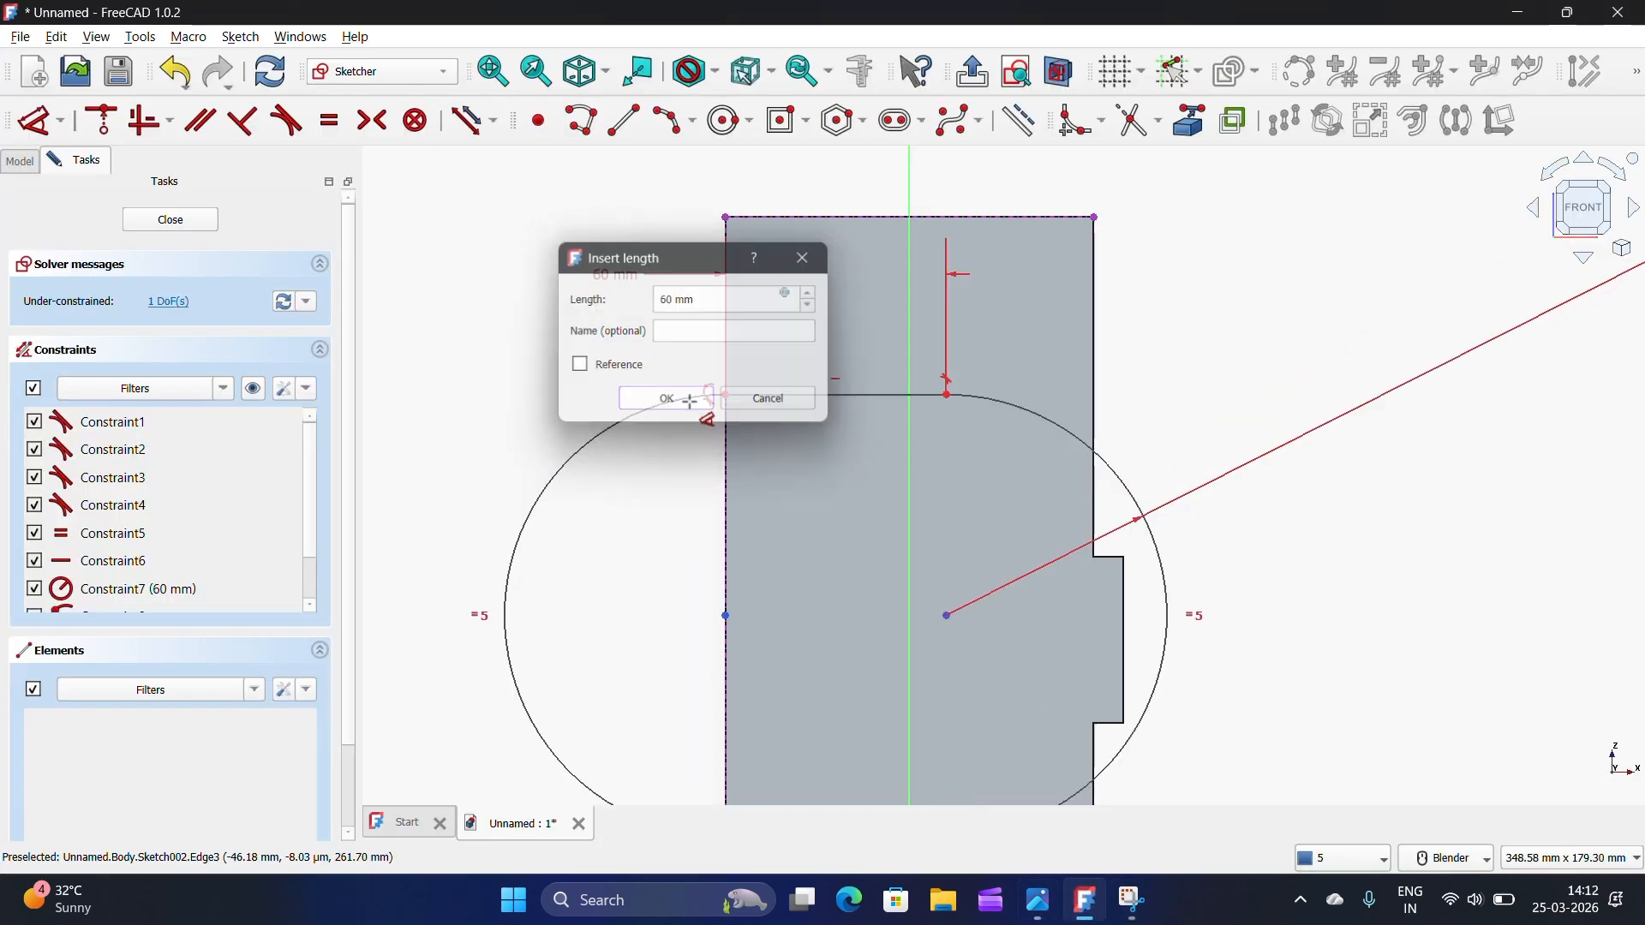
# Step: Change the slot's arc radius to 40 mm
pyautogui.scroll(-2, 521, 403)
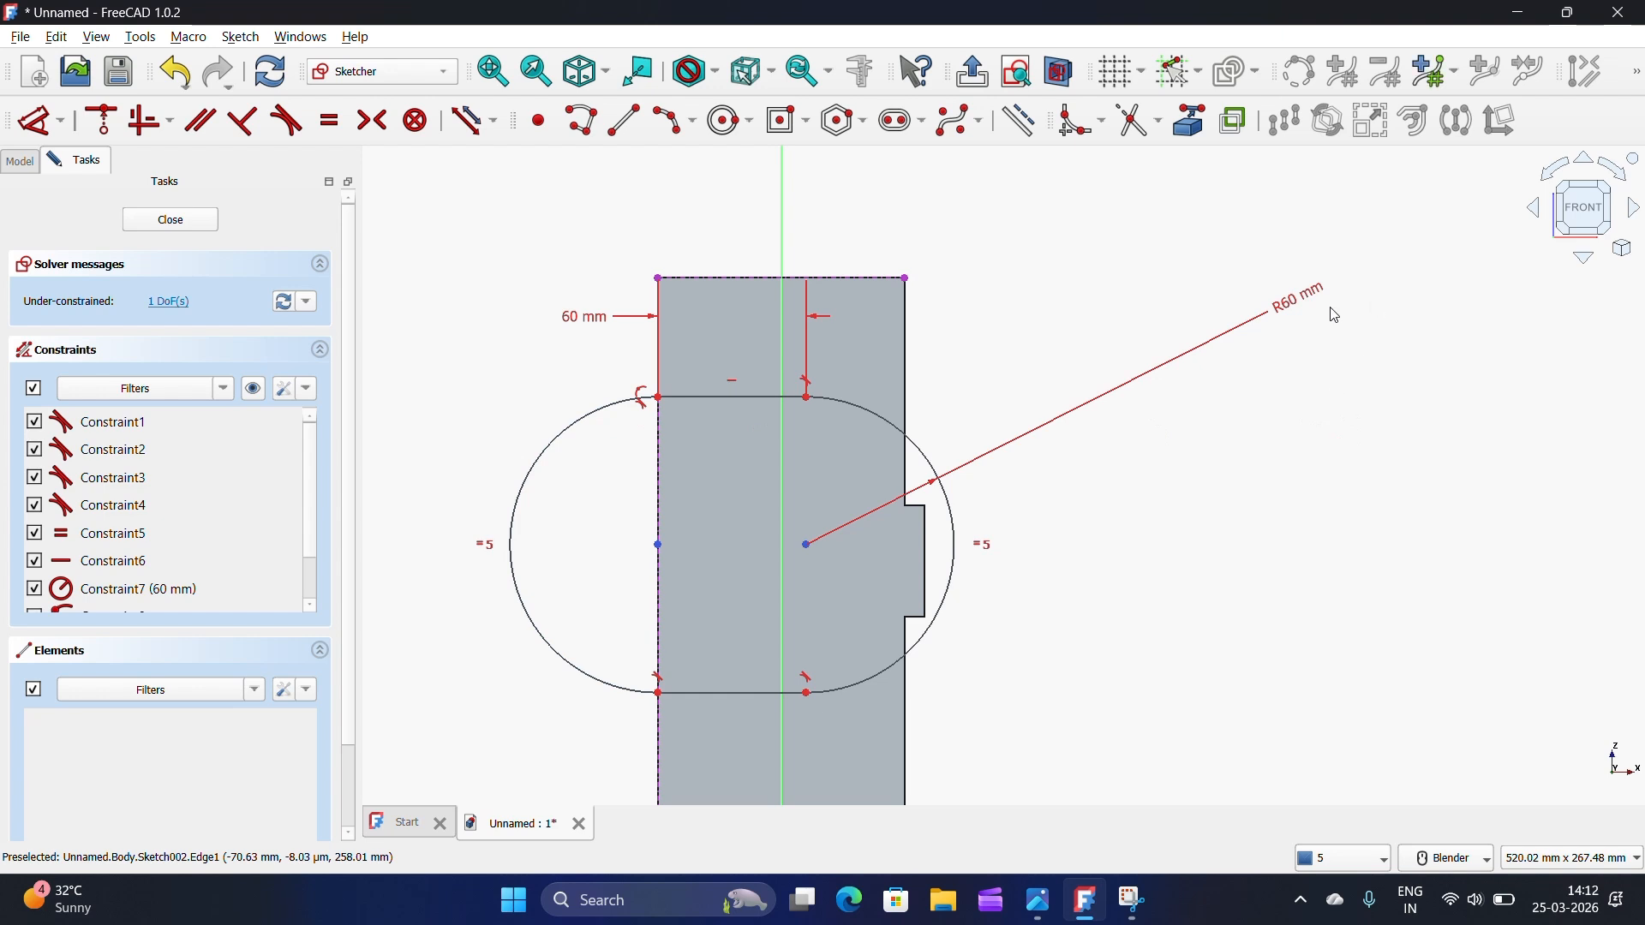
pyautogui.doubleClick(1296, 312)
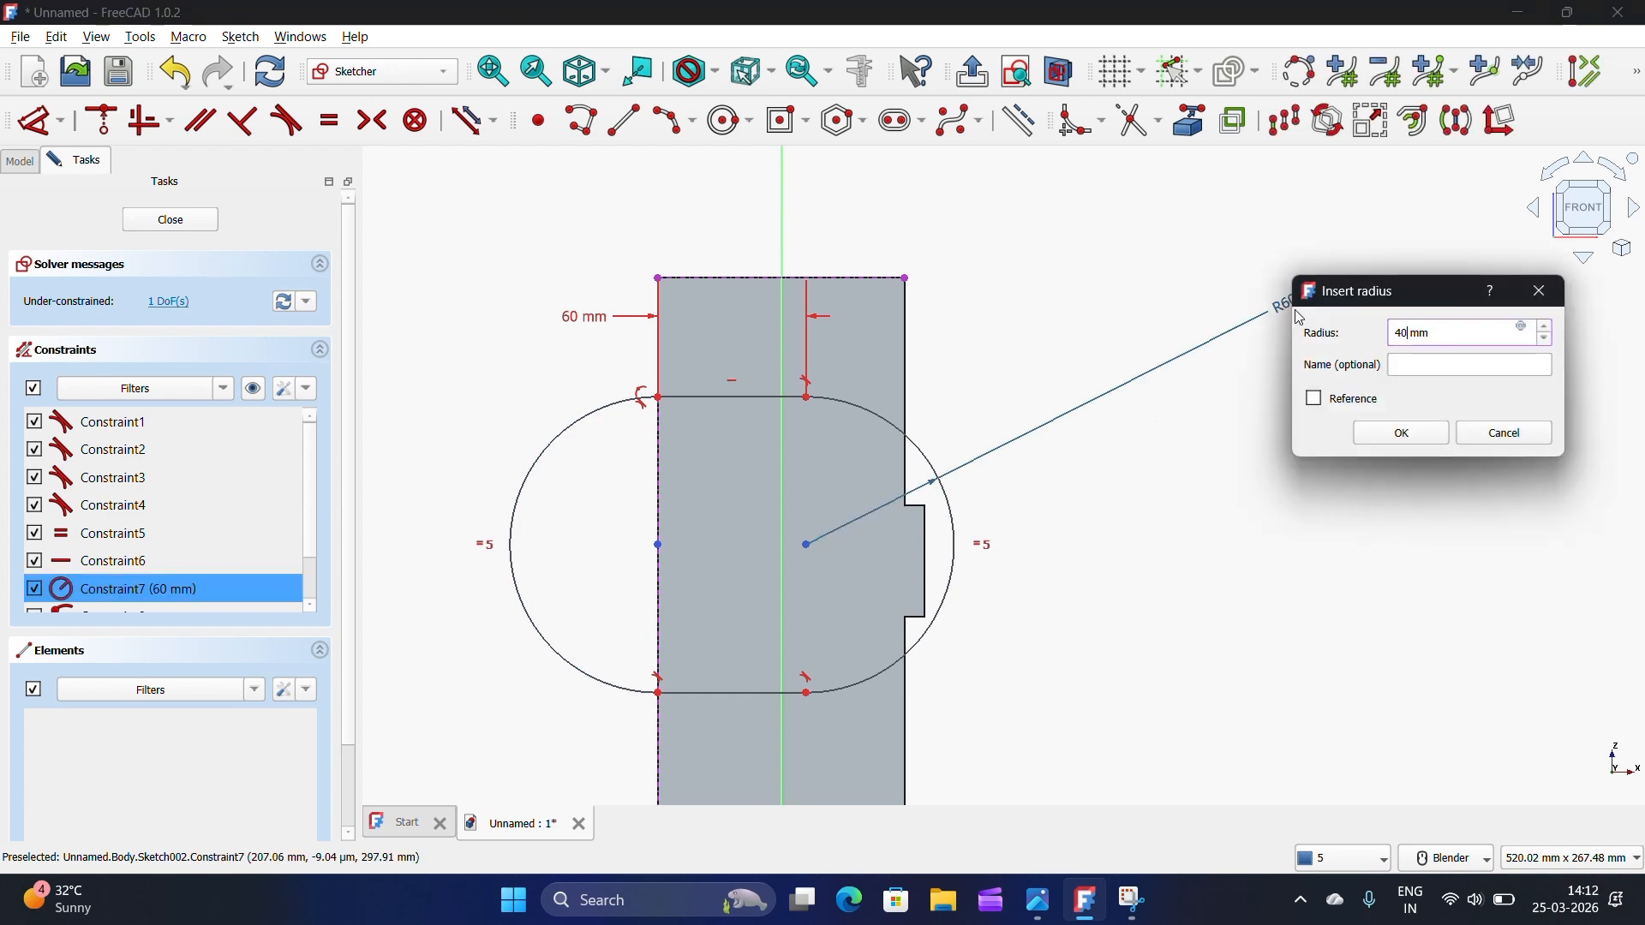
pyautogui.click(1406, 437)
# Step: Check the slot height in the reference drawing and dimension the slot's right arc centre 195 mm above the horizontal axis
pyautogui.scroll(-2, 798, 526)
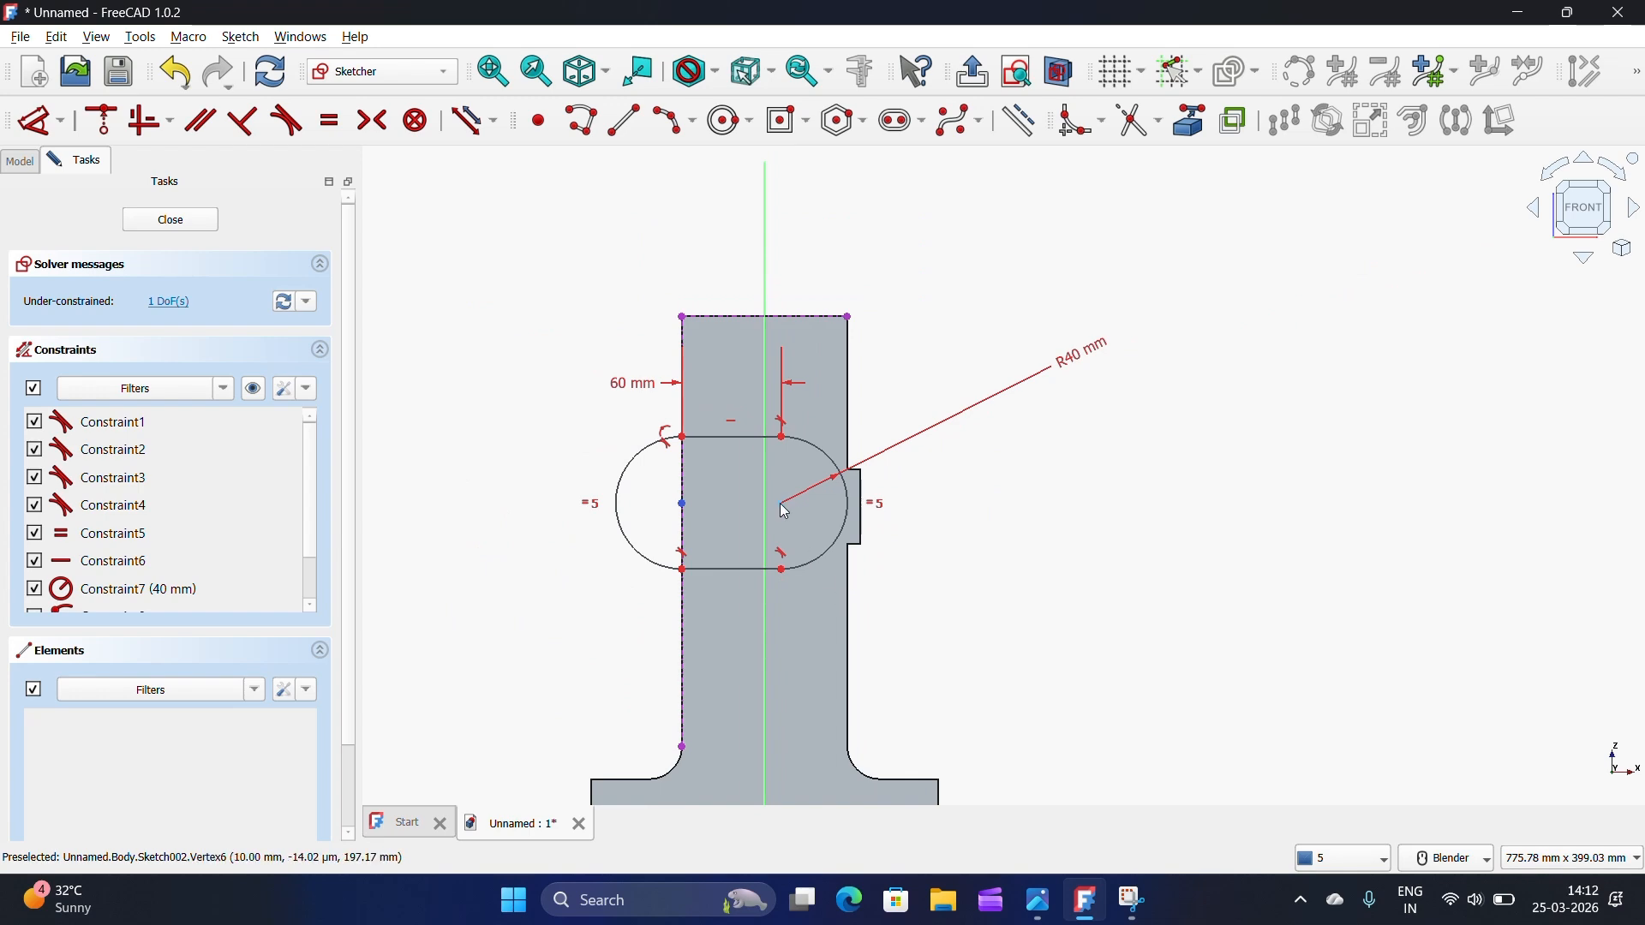
pyautogui.scroll(-1, 793, 512)
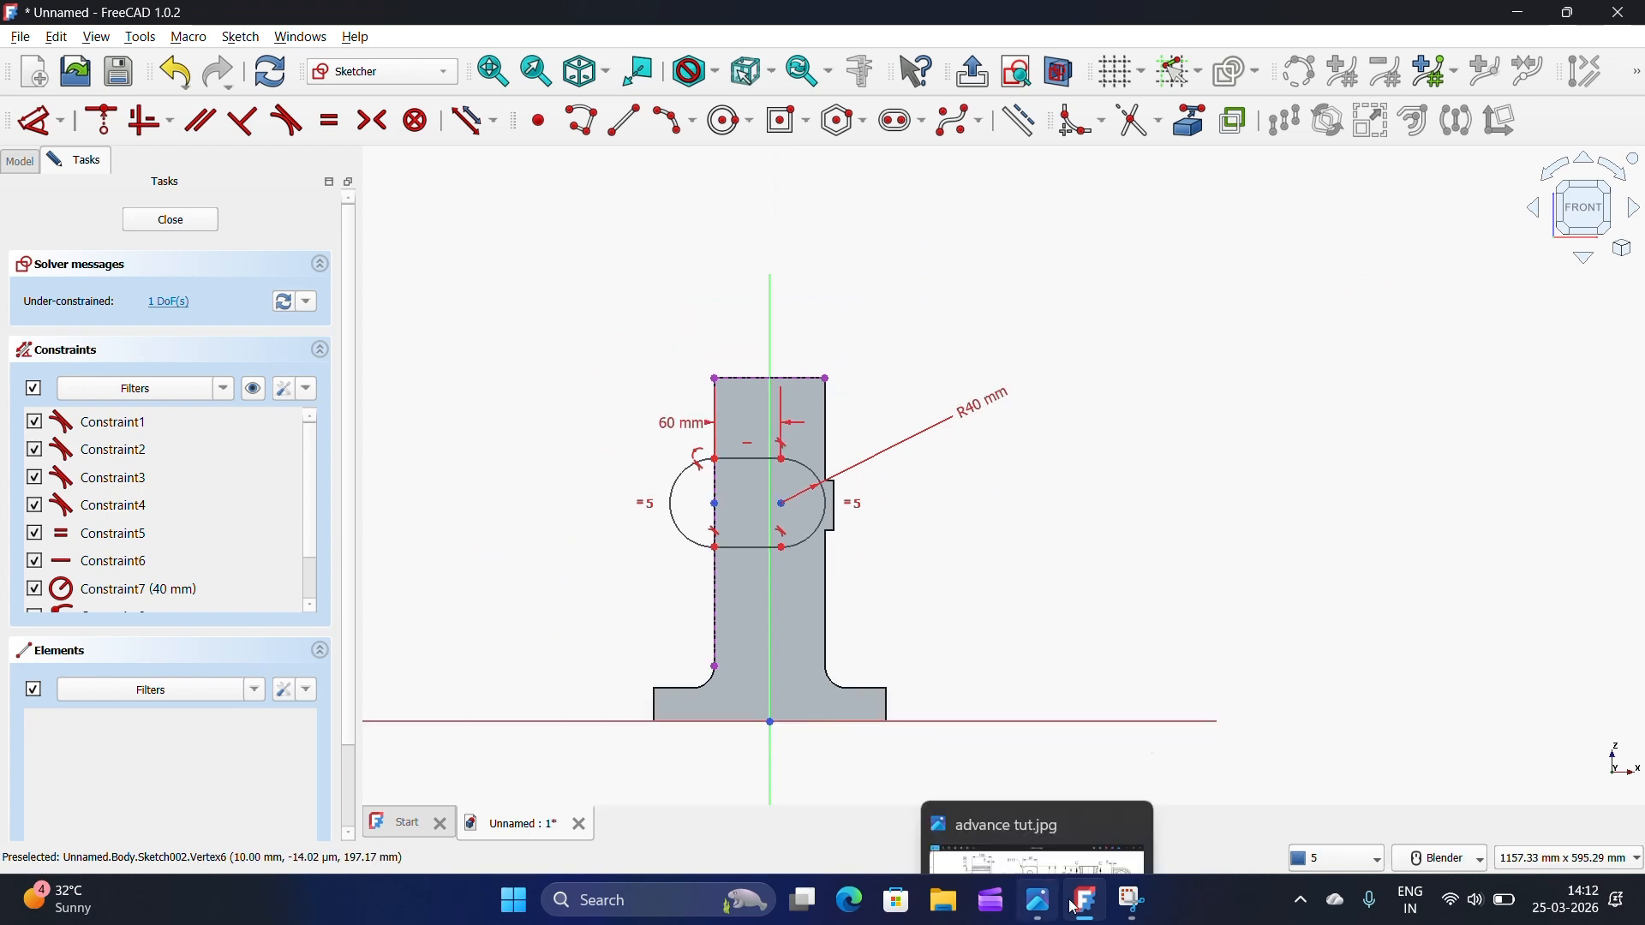
pyautogui.click(1042, 896)
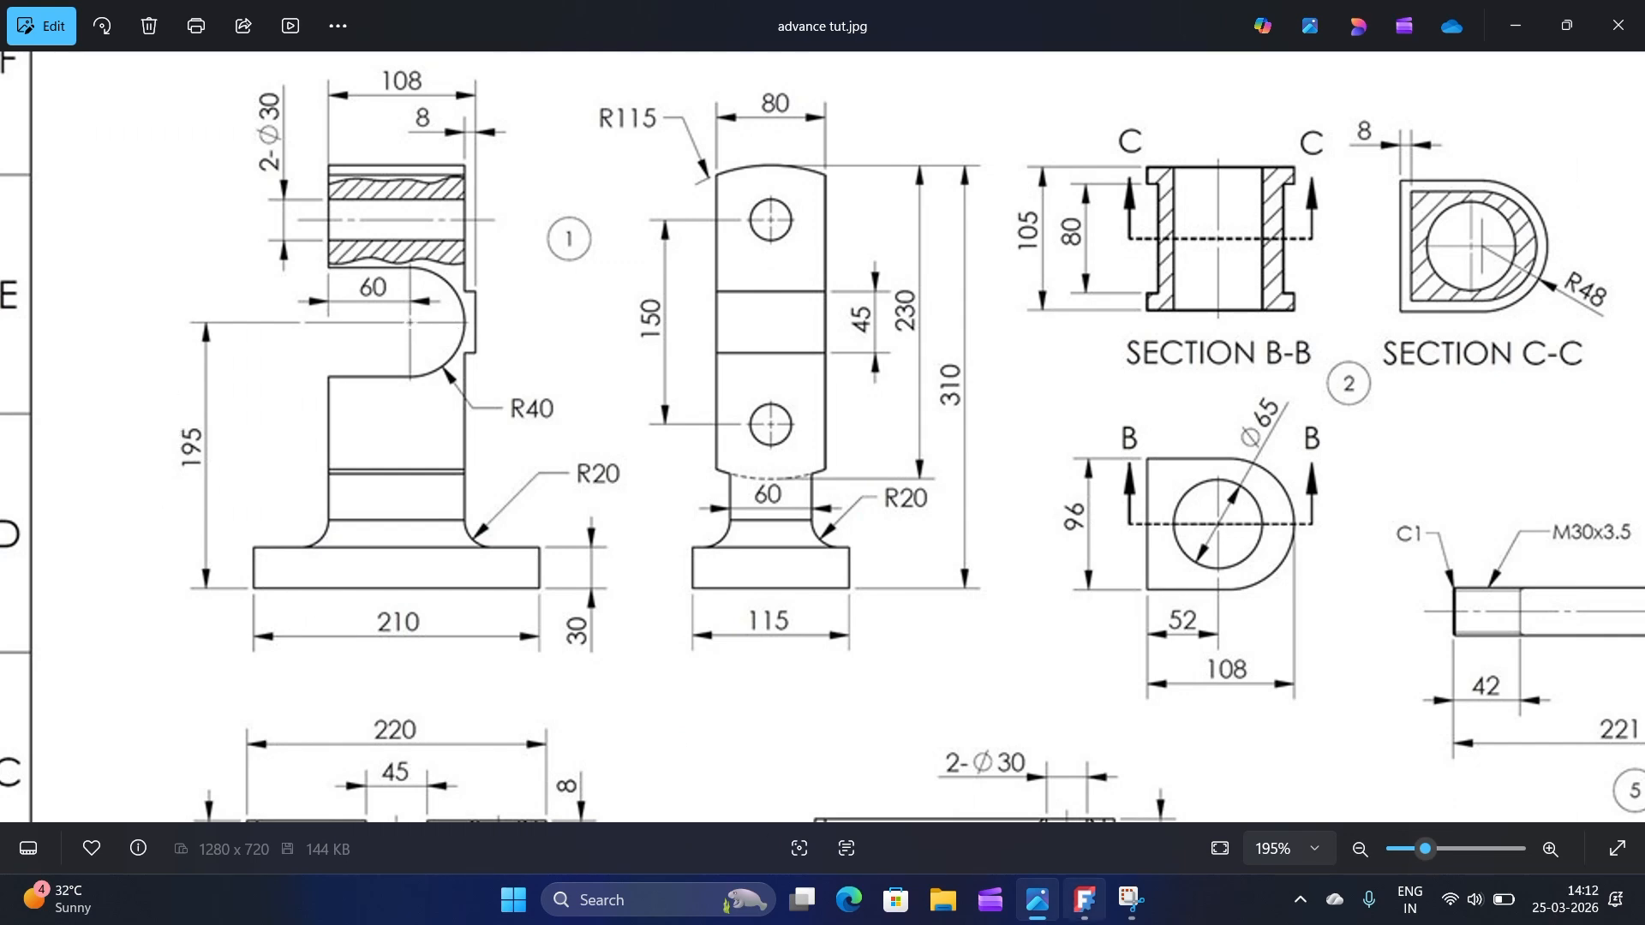
pyautogui.click(1090, 906)
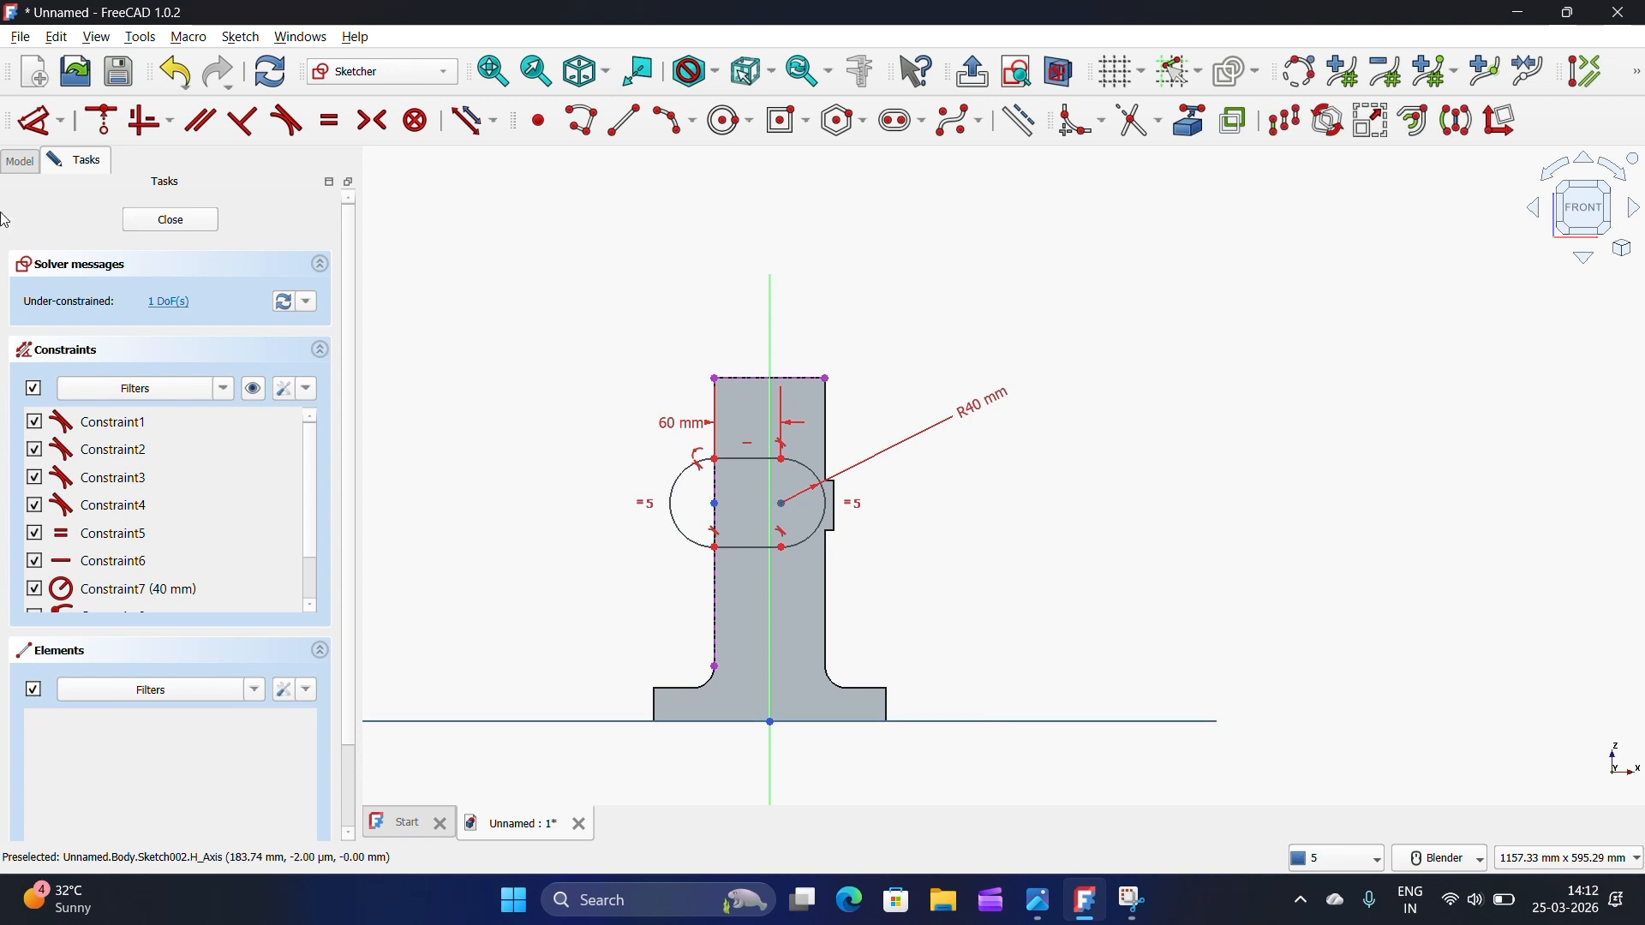
pyautogui.click(1076, 443)
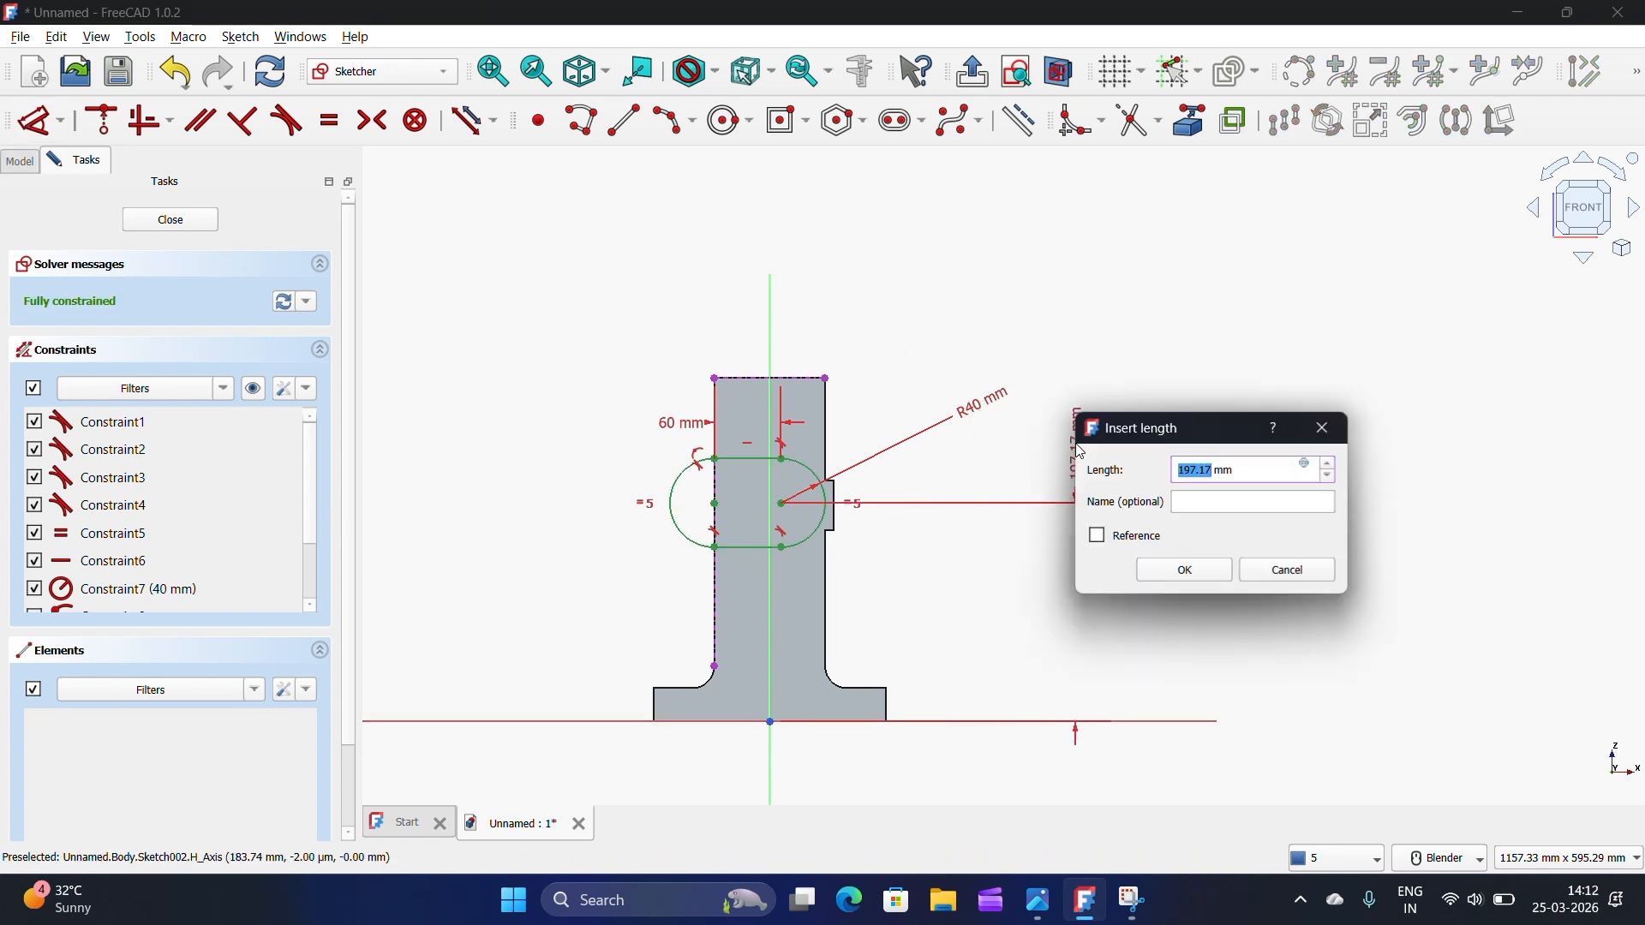
pyautogui.write('195')
pyautogui.click(1192, 570)
# Step: Close the slot sketch and cut it through the upright with a Pocket of type Through all, symmetric to the plane
pyautogui.scroll(4, 788, 500)
pyautogui.scroll(-2, 788, 499)
pyautogui.moveTo(789, 499); pyautogui.dragTo(1043, 426, button='middle')
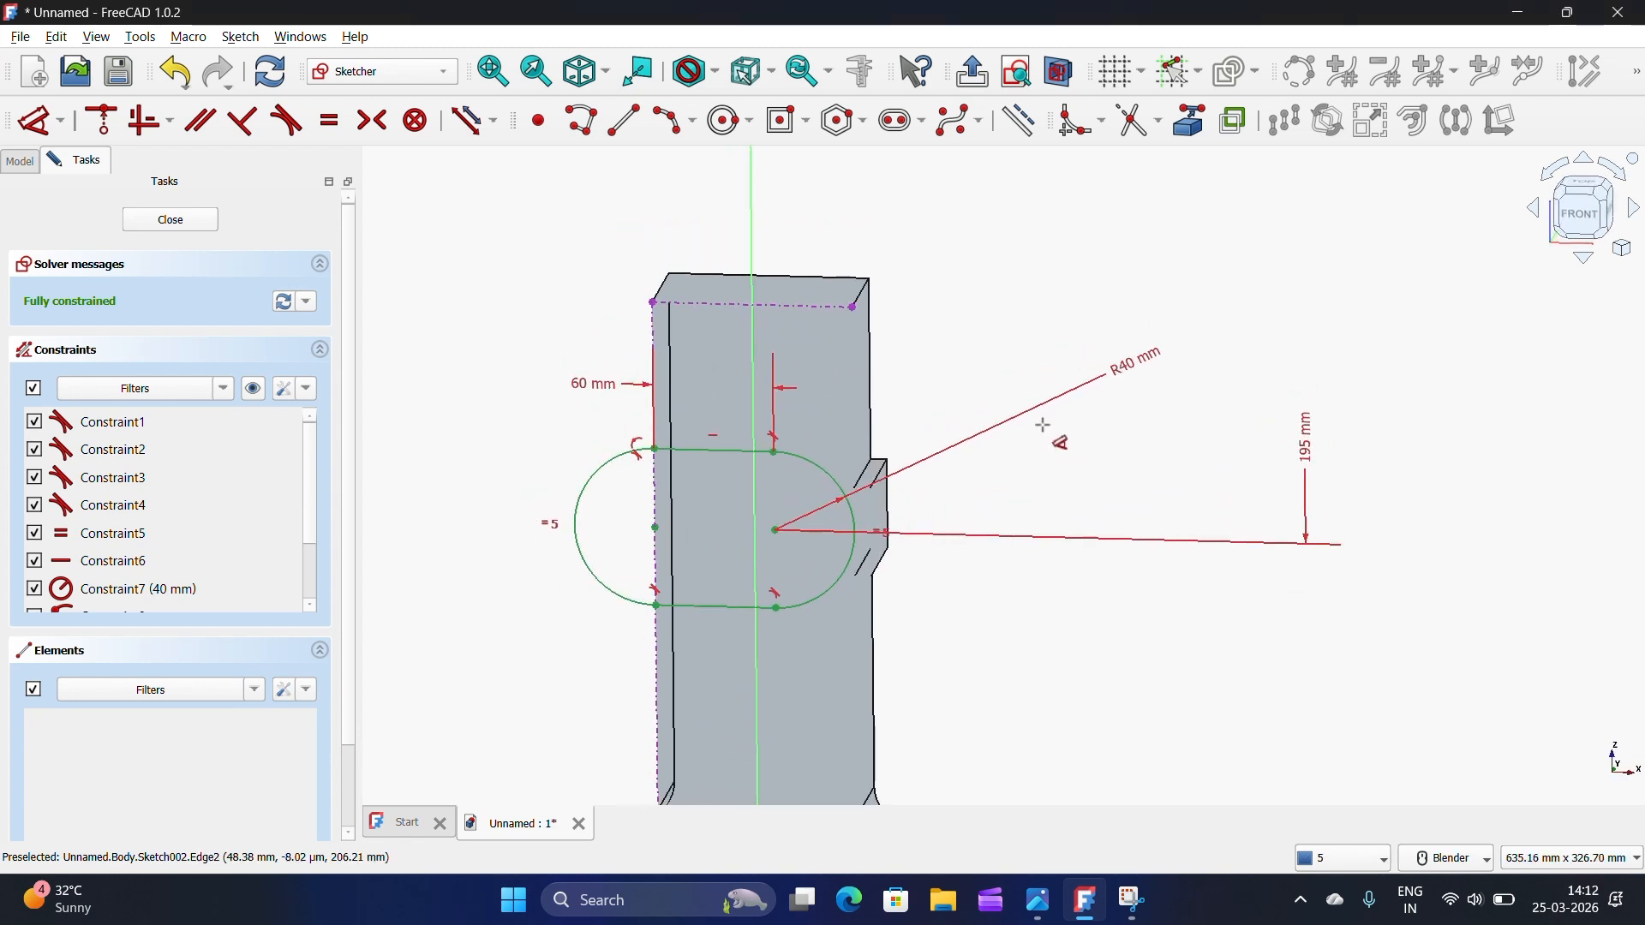
pyautogui.click(203, 228)
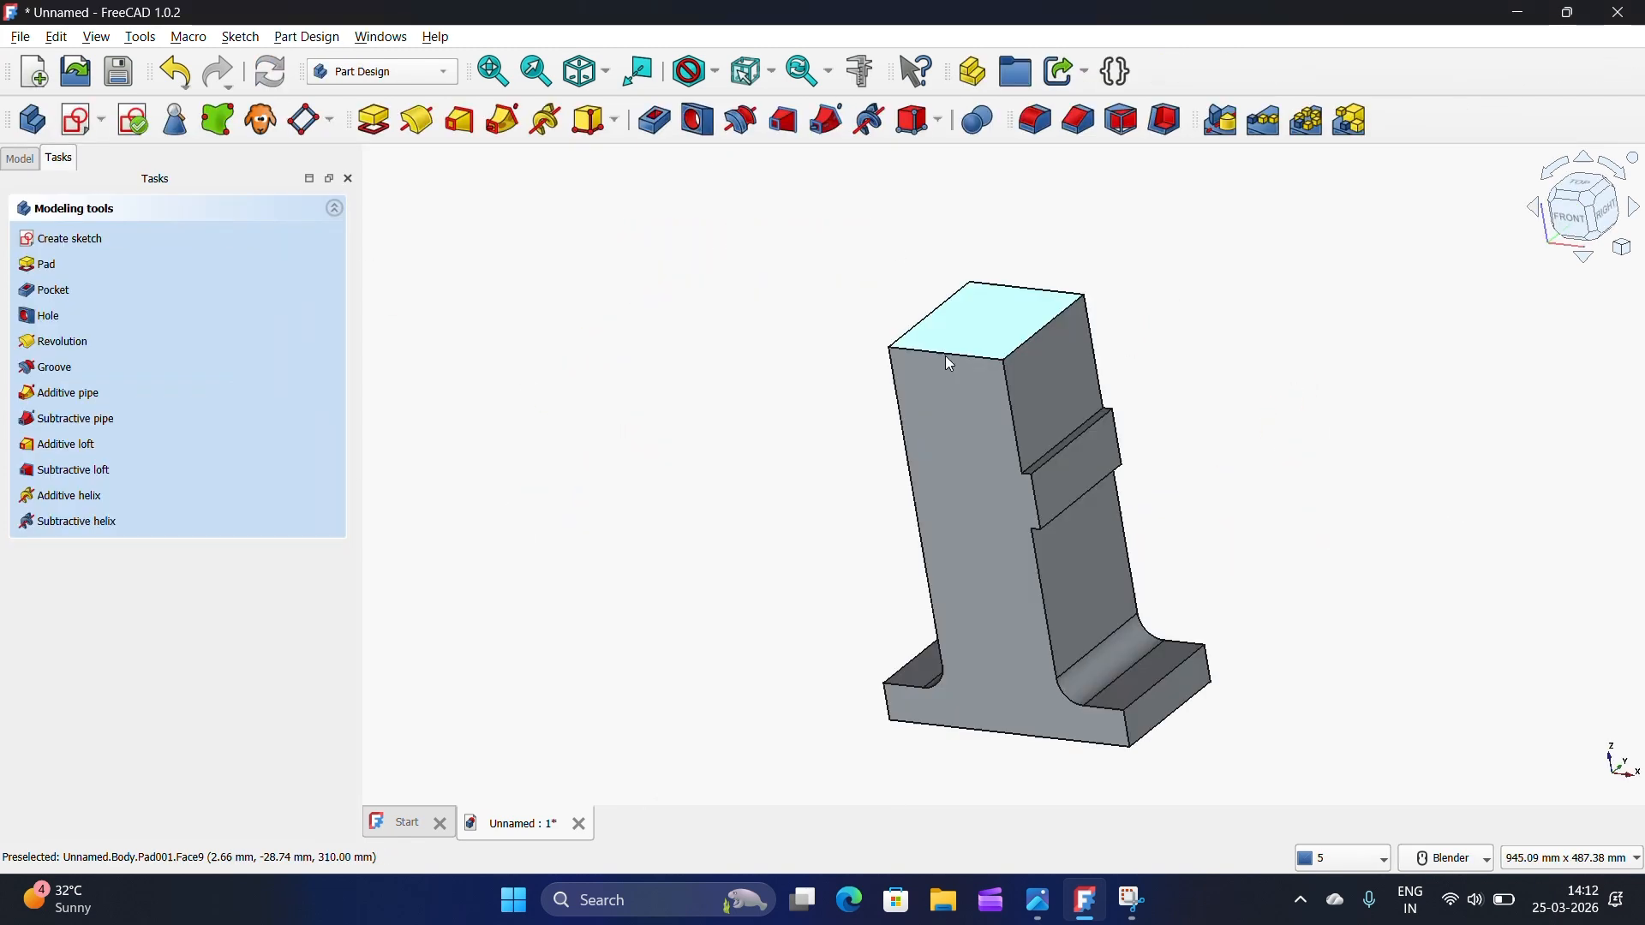
pyautogui.click(655, 121)
pyautogui.click(32, 369)
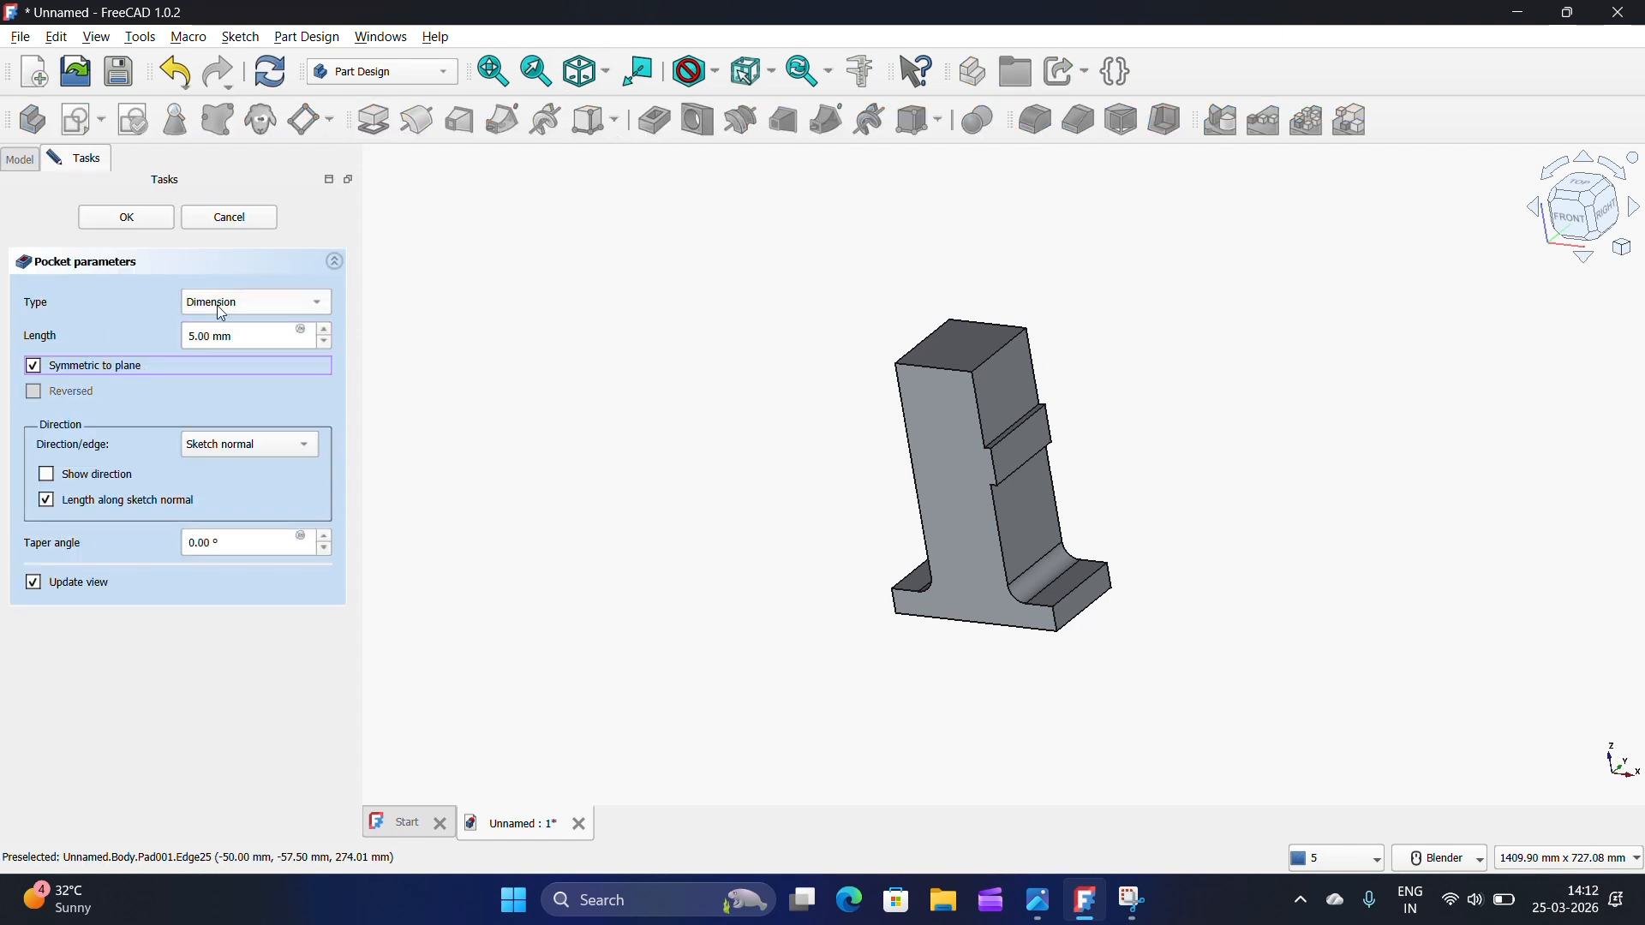
pyautogui.click(240, 305)
pyautogui.click(233, 324)
pyautogui.moveTo(1028, 480); pyautogui.dragTo(1032, 424, button='middle')
pyautogui.scroll(1, 1035, 498)
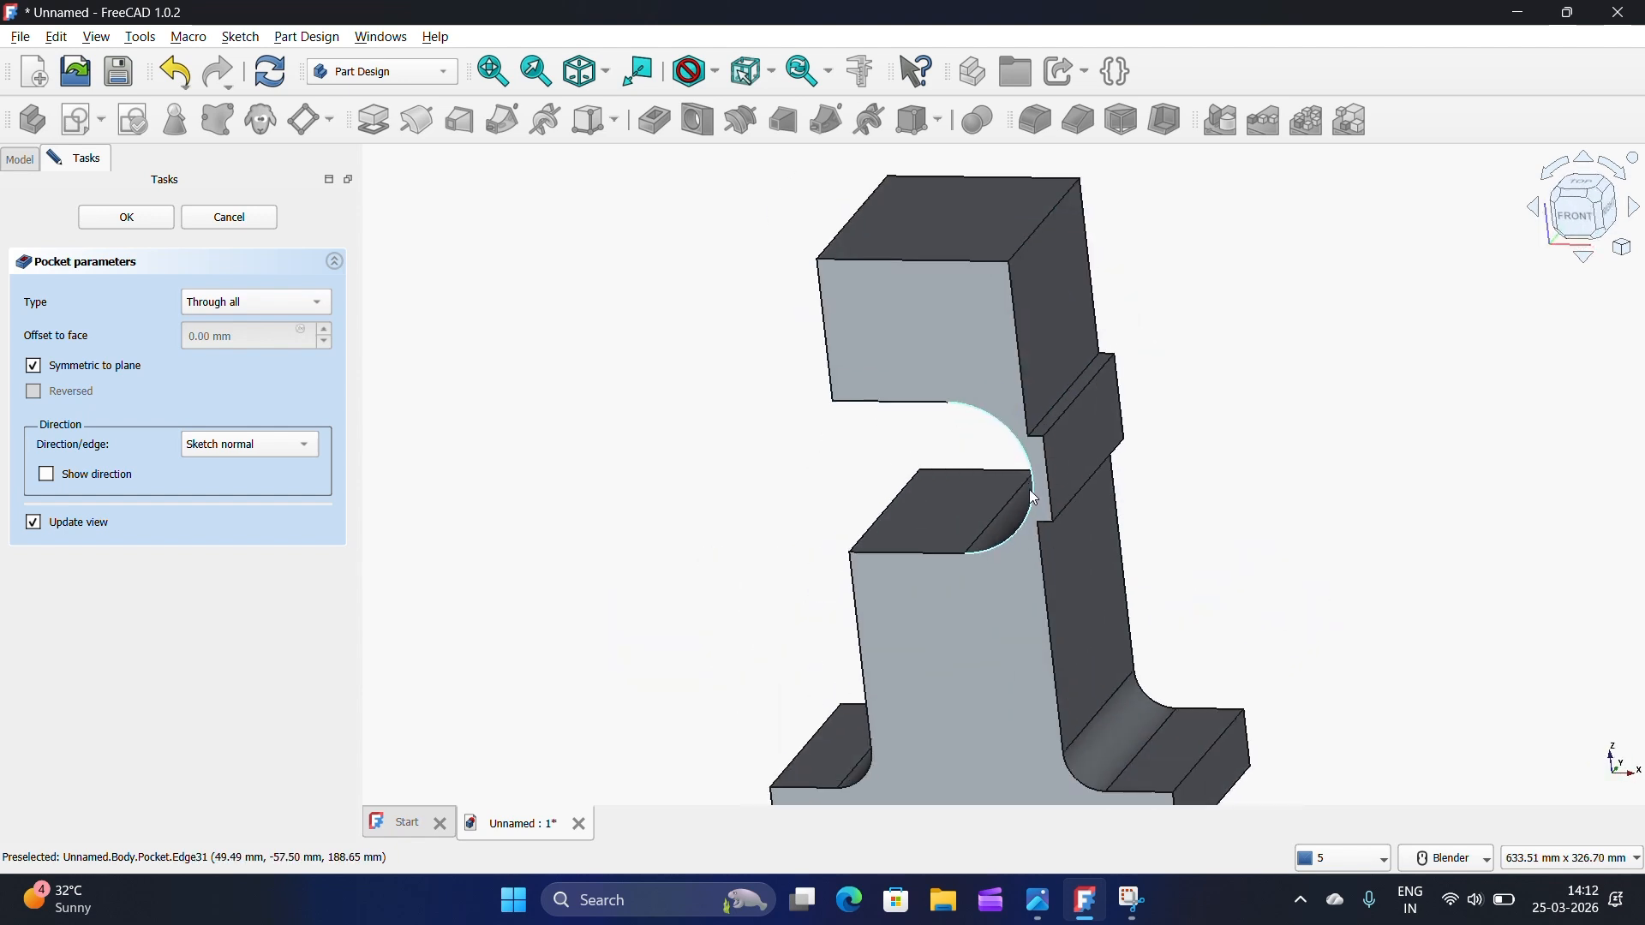
pyautogui.scroll(-2, 1033, 499)
pyautogui.click(99, 220)
# Step: Start a new sketch on the YZ plane of the body
pyautogui.scroll(-3, 936, 455)
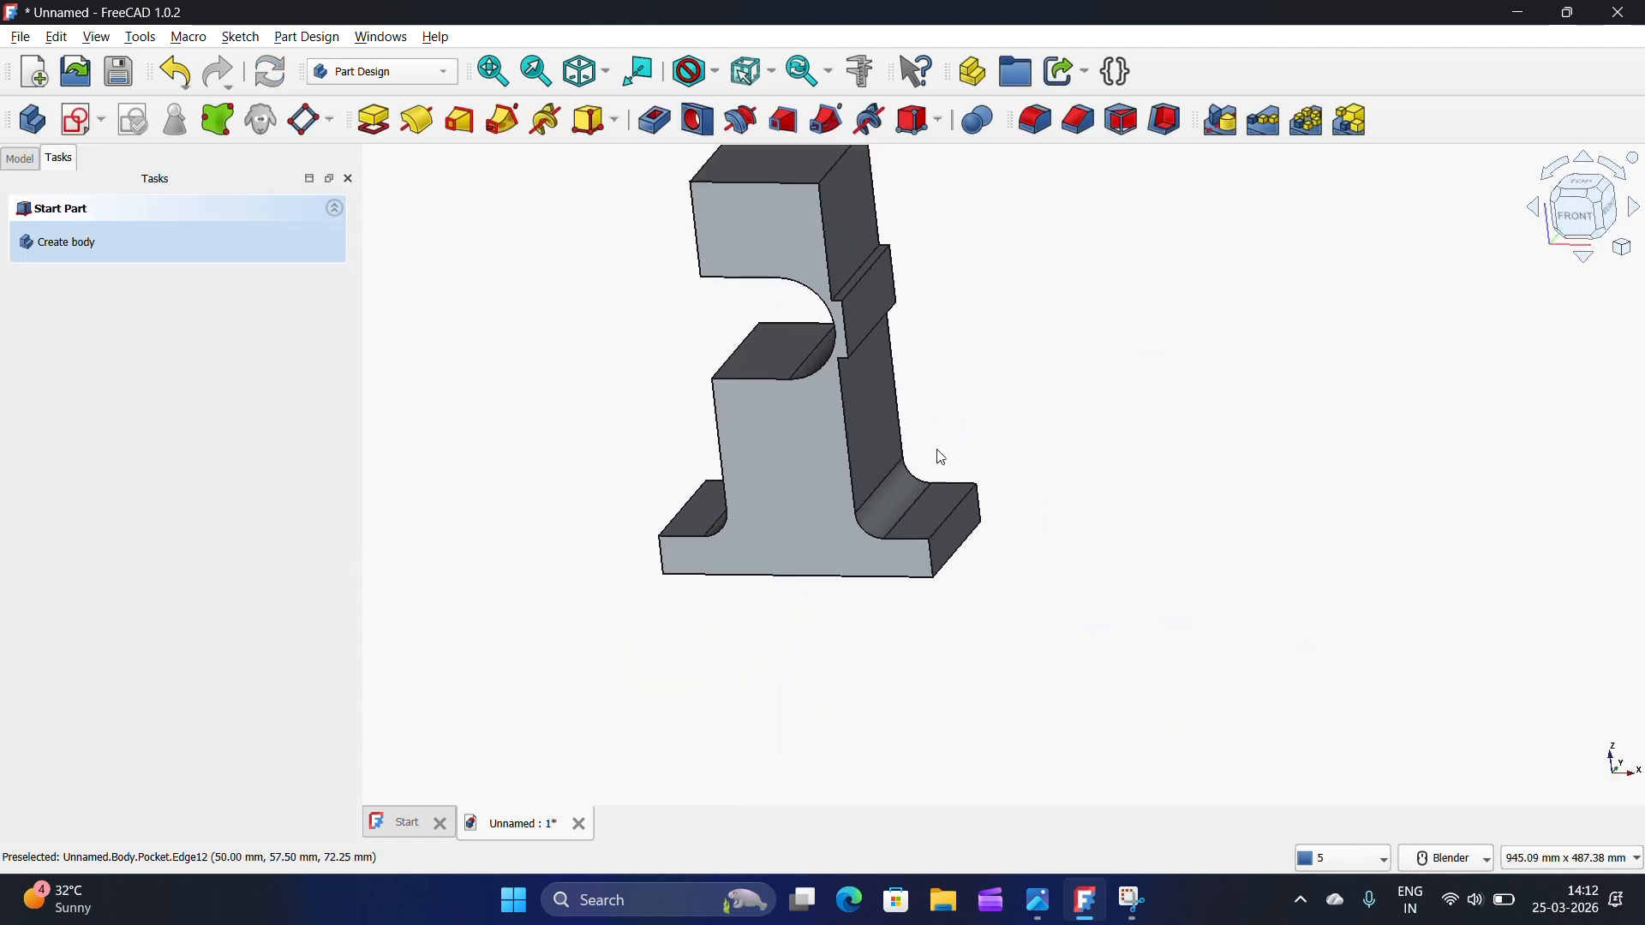
pyautogui.click(1590, 198)
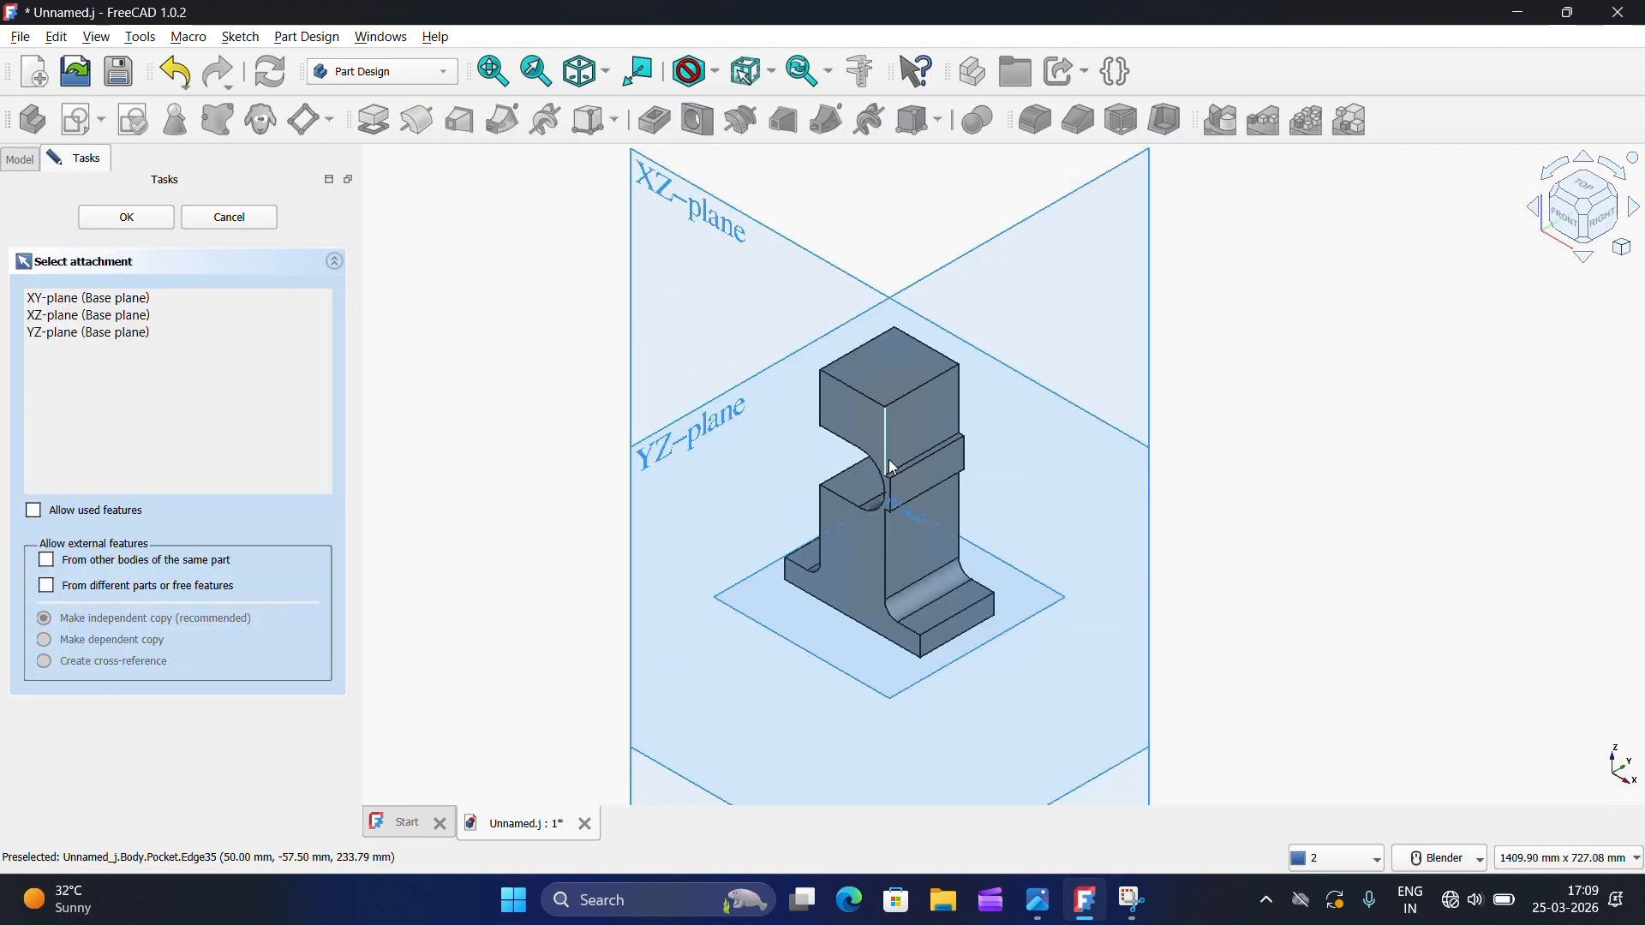
pyautogui.moveTo(891, 467); pyautogui.dragTo(735, 415, button='middle')
pyautogui.click(609, 406)
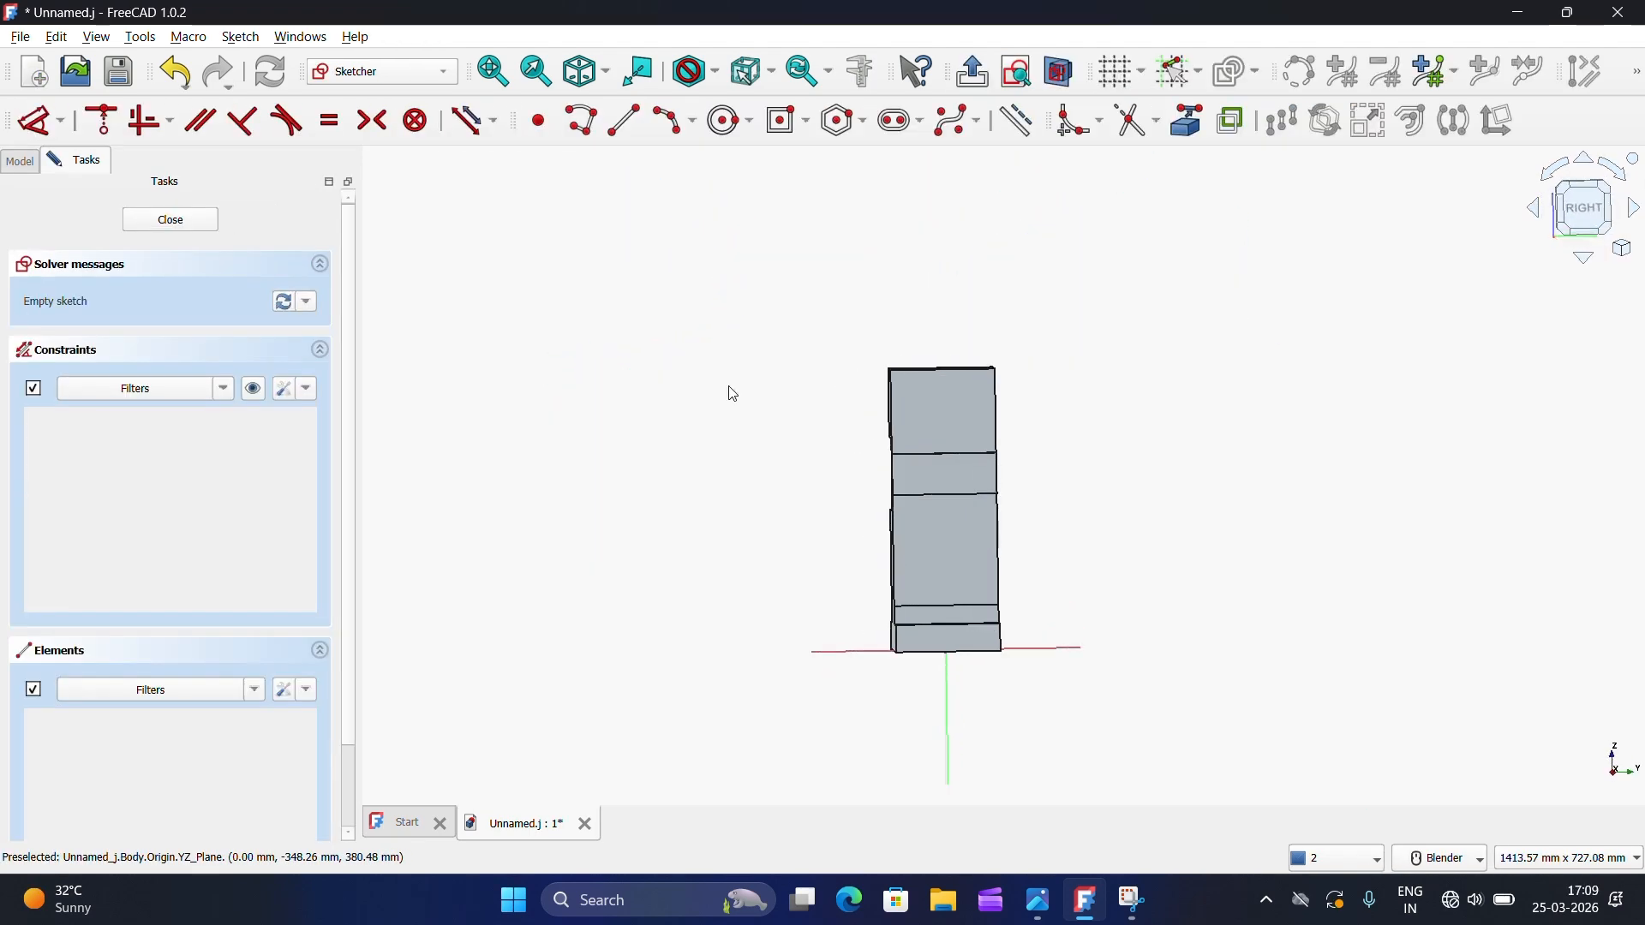
# Step: Project the upper block's top edge and both side edges into the sketch as external geometry
pyautogui.click(1202, 131)
pyautogui.scroll(2, 877, 310)
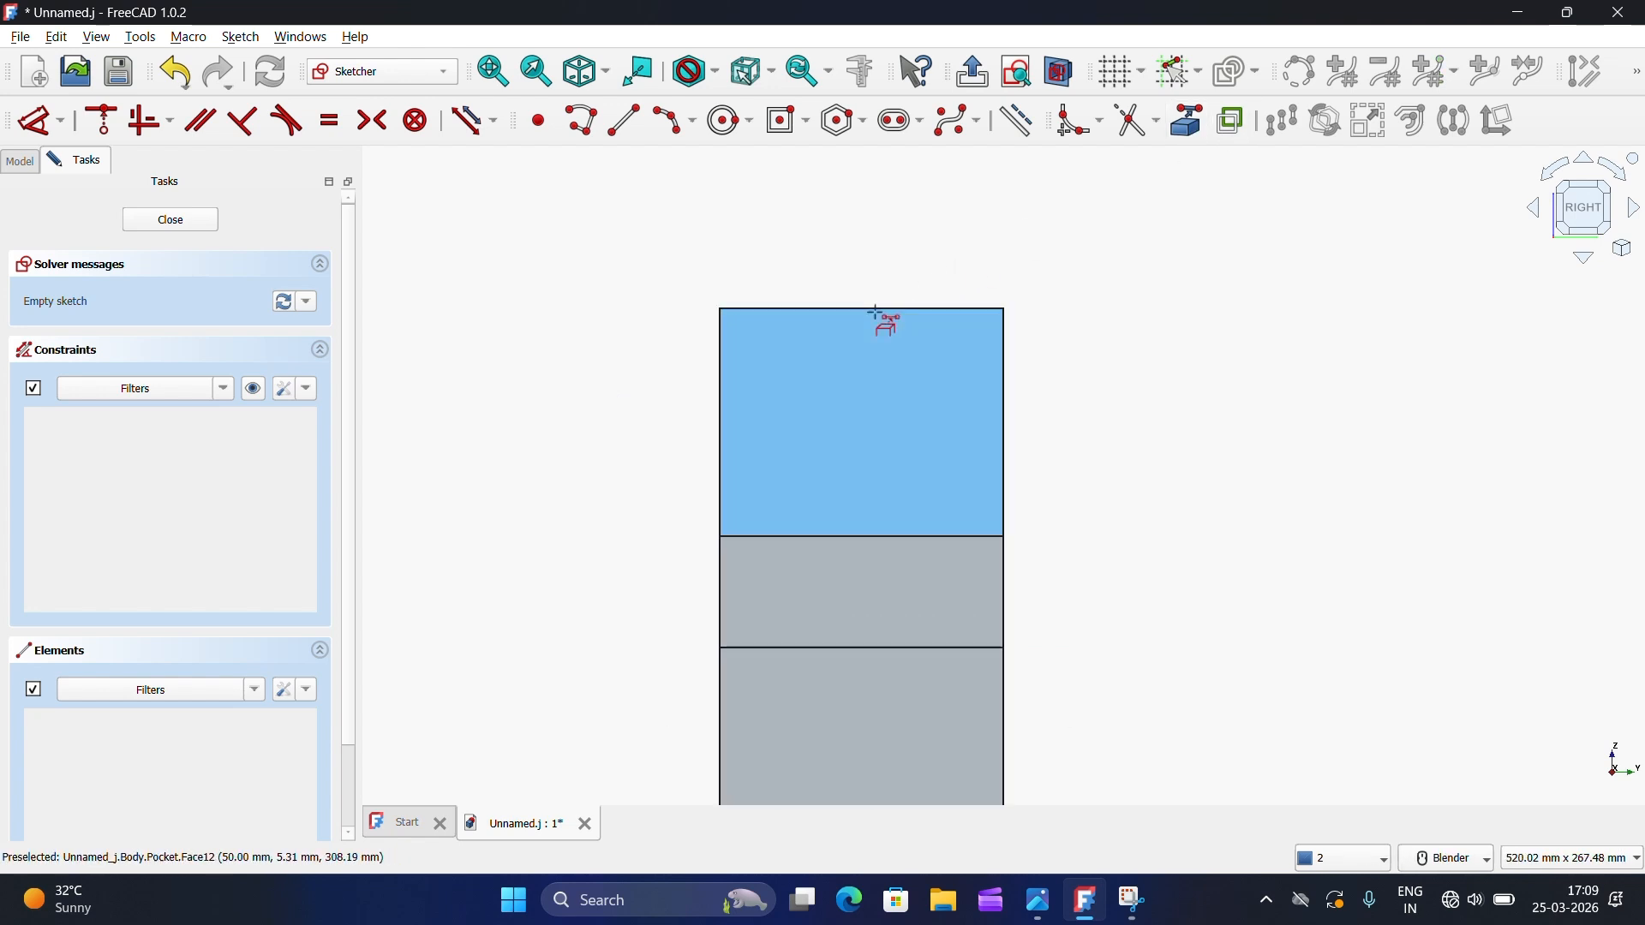
pyautogui.click(879, 310)
pyautogui.click(723, 436)
pyautogui.click(1012, 490)
pyautogui.scroll(-2, 1122, 399)
pyautogui.scroll(2, 1067, 558)
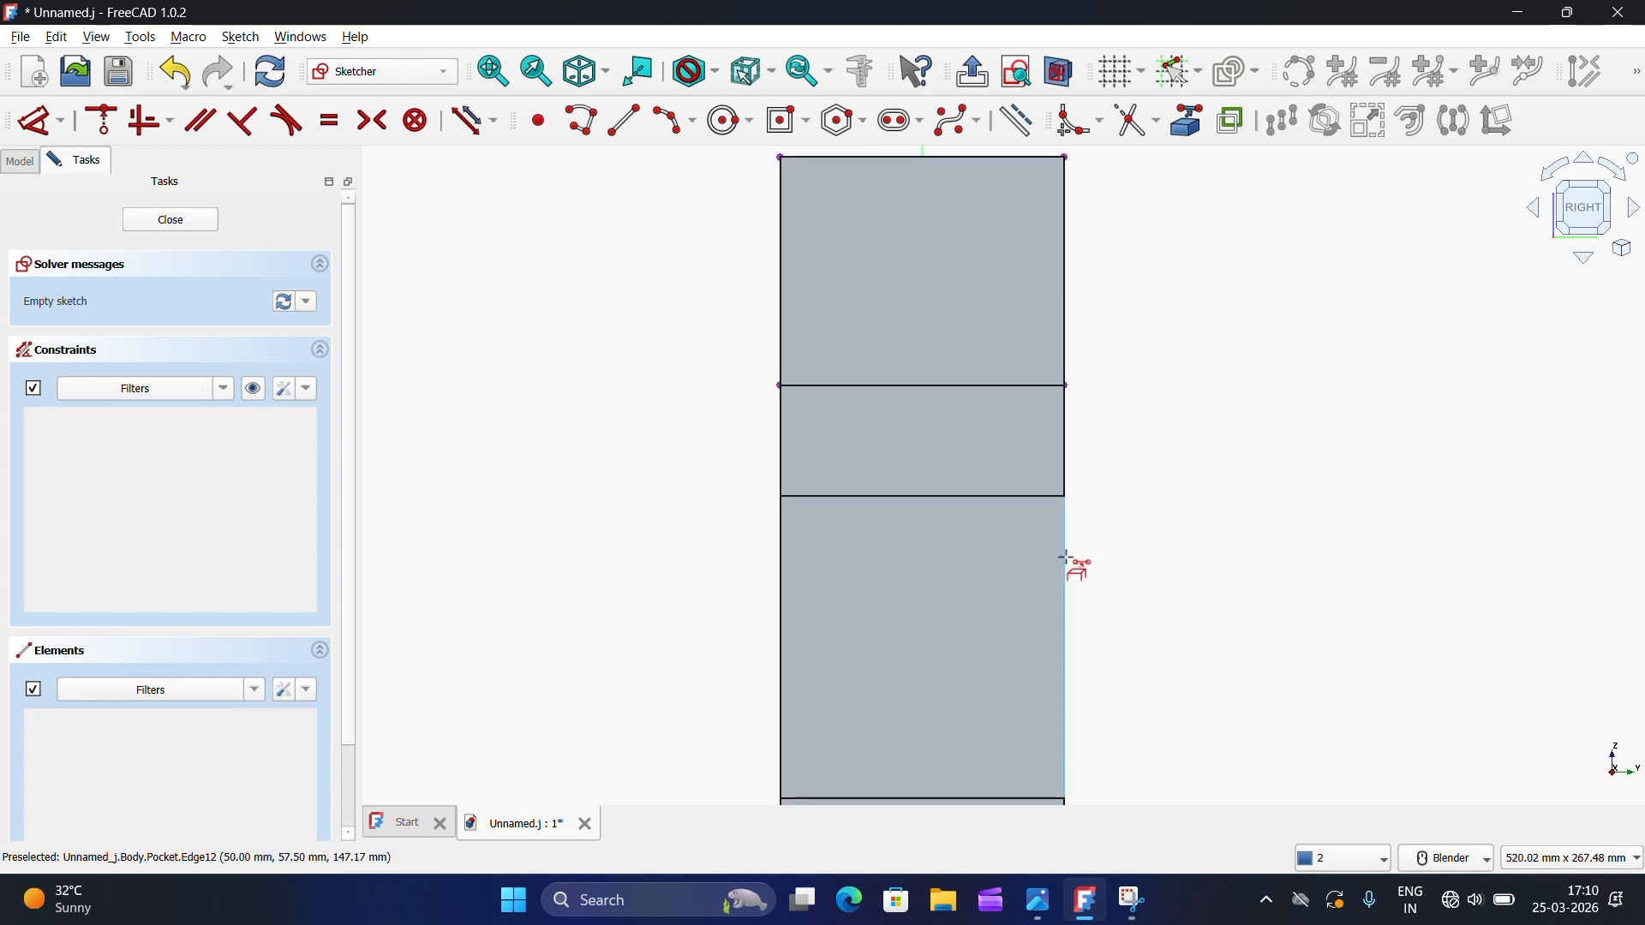
# Step: Project the side edges of the lower upright and of the base into the sketch as external geometry
pyautogui.click(1069, 568)
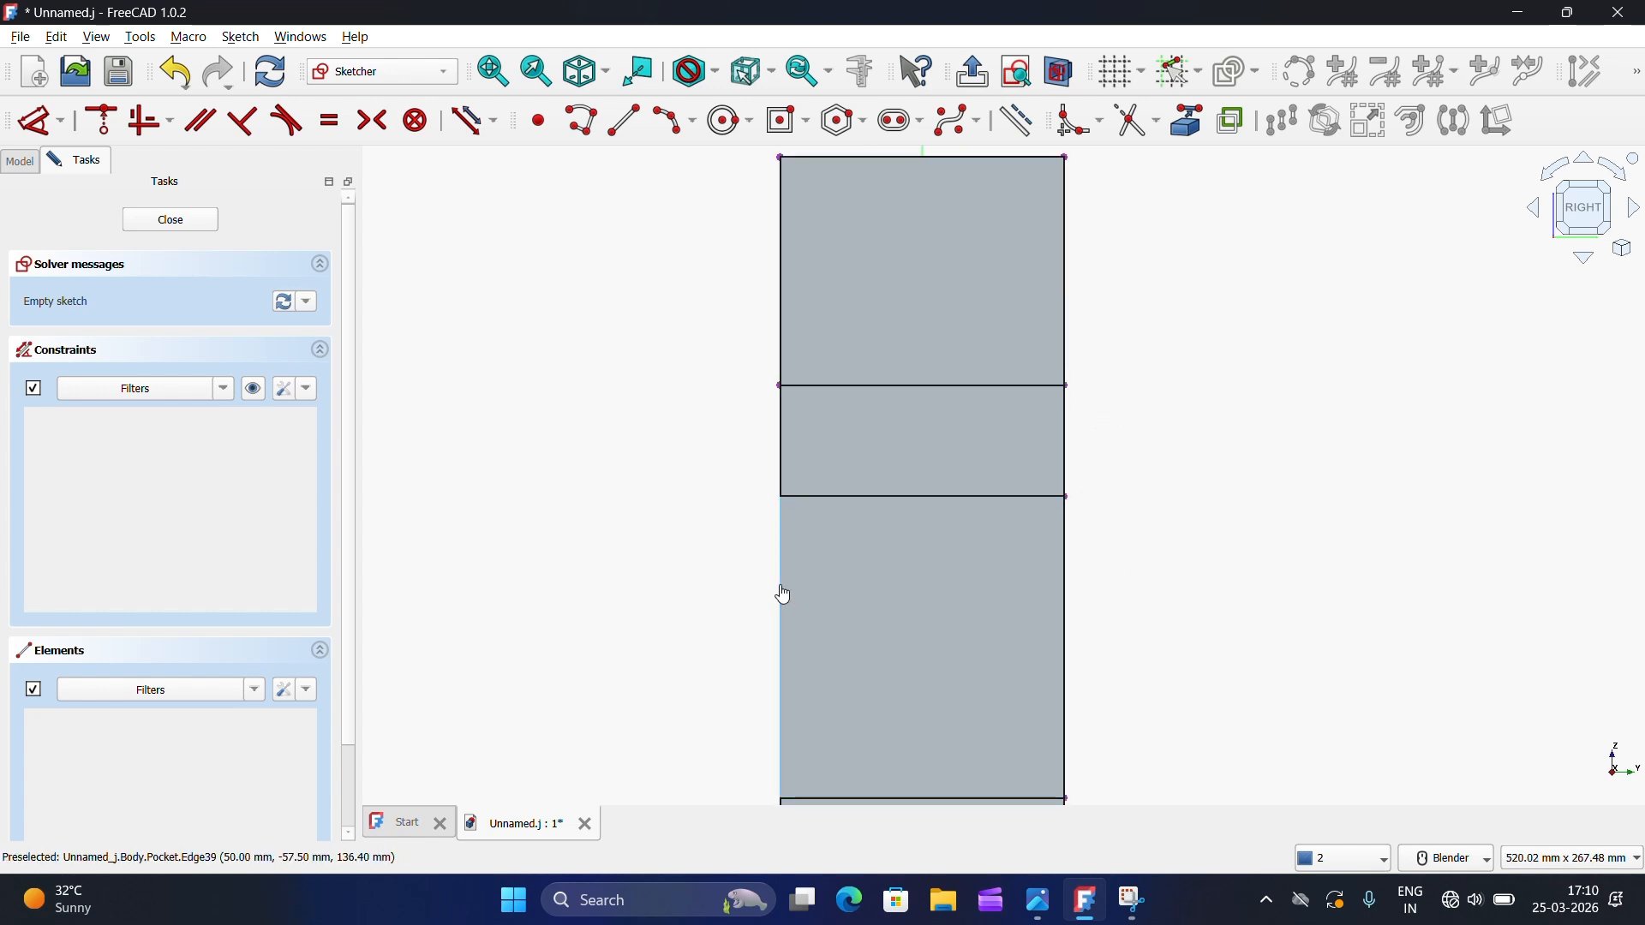
pyautogui.click(784, 594)
pyautogui.scroll(-3, 823, 626)
pyautogui.scroll(4, 757, 661)
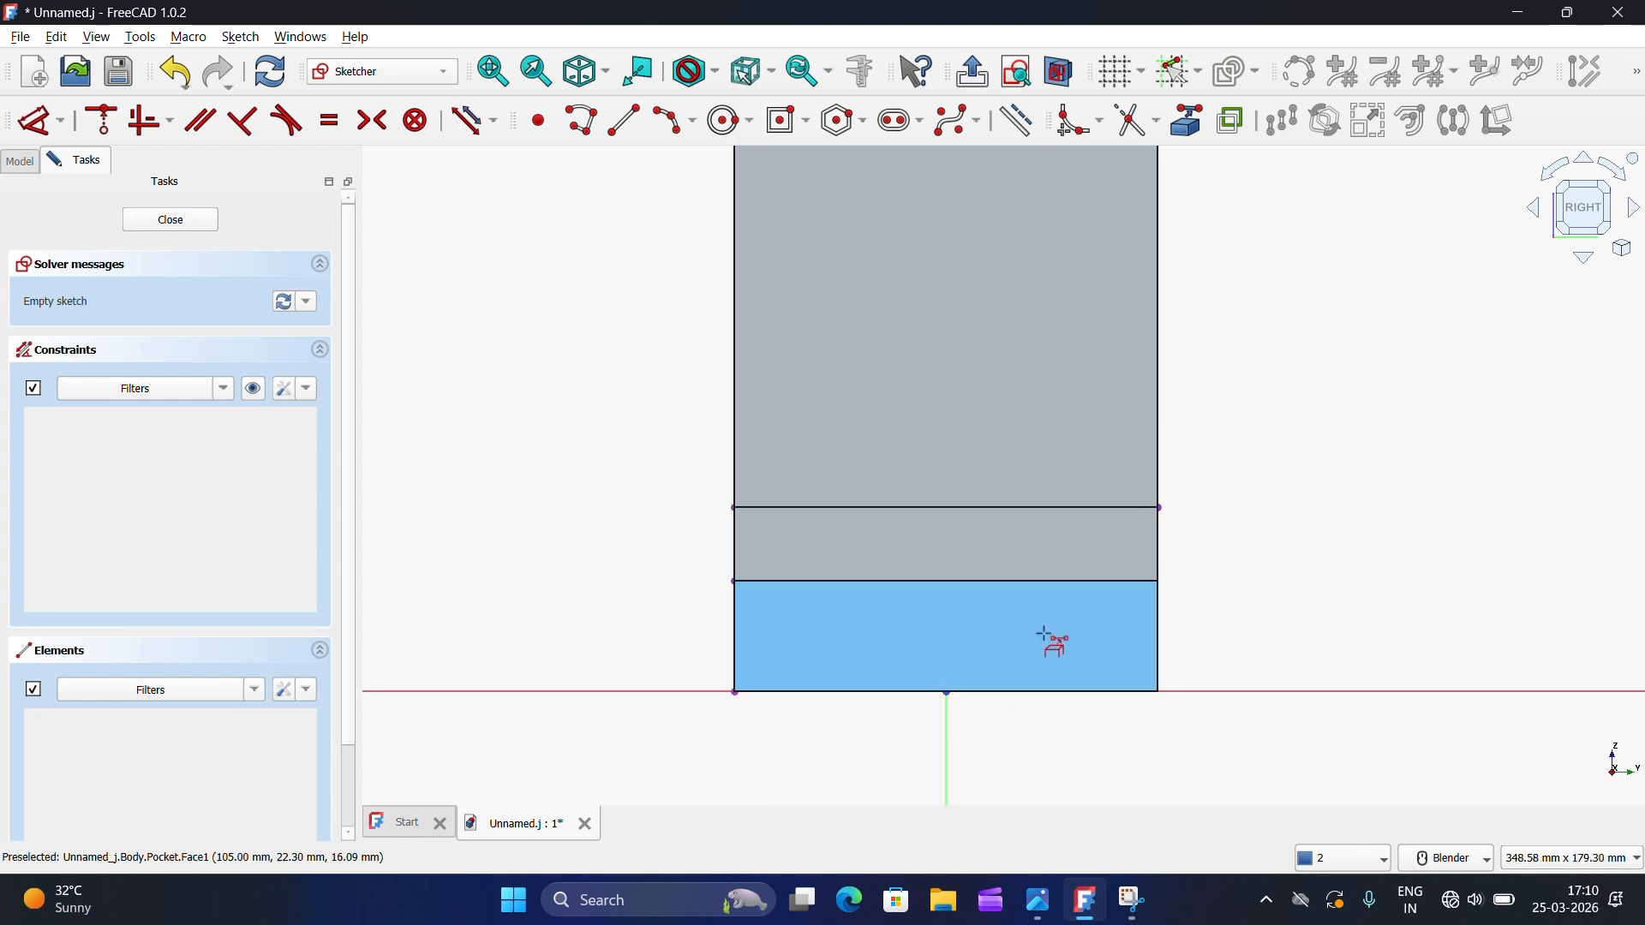
pyautogui.click(1161, 649)
pyautogui.scroll(-2, 1247, 622)
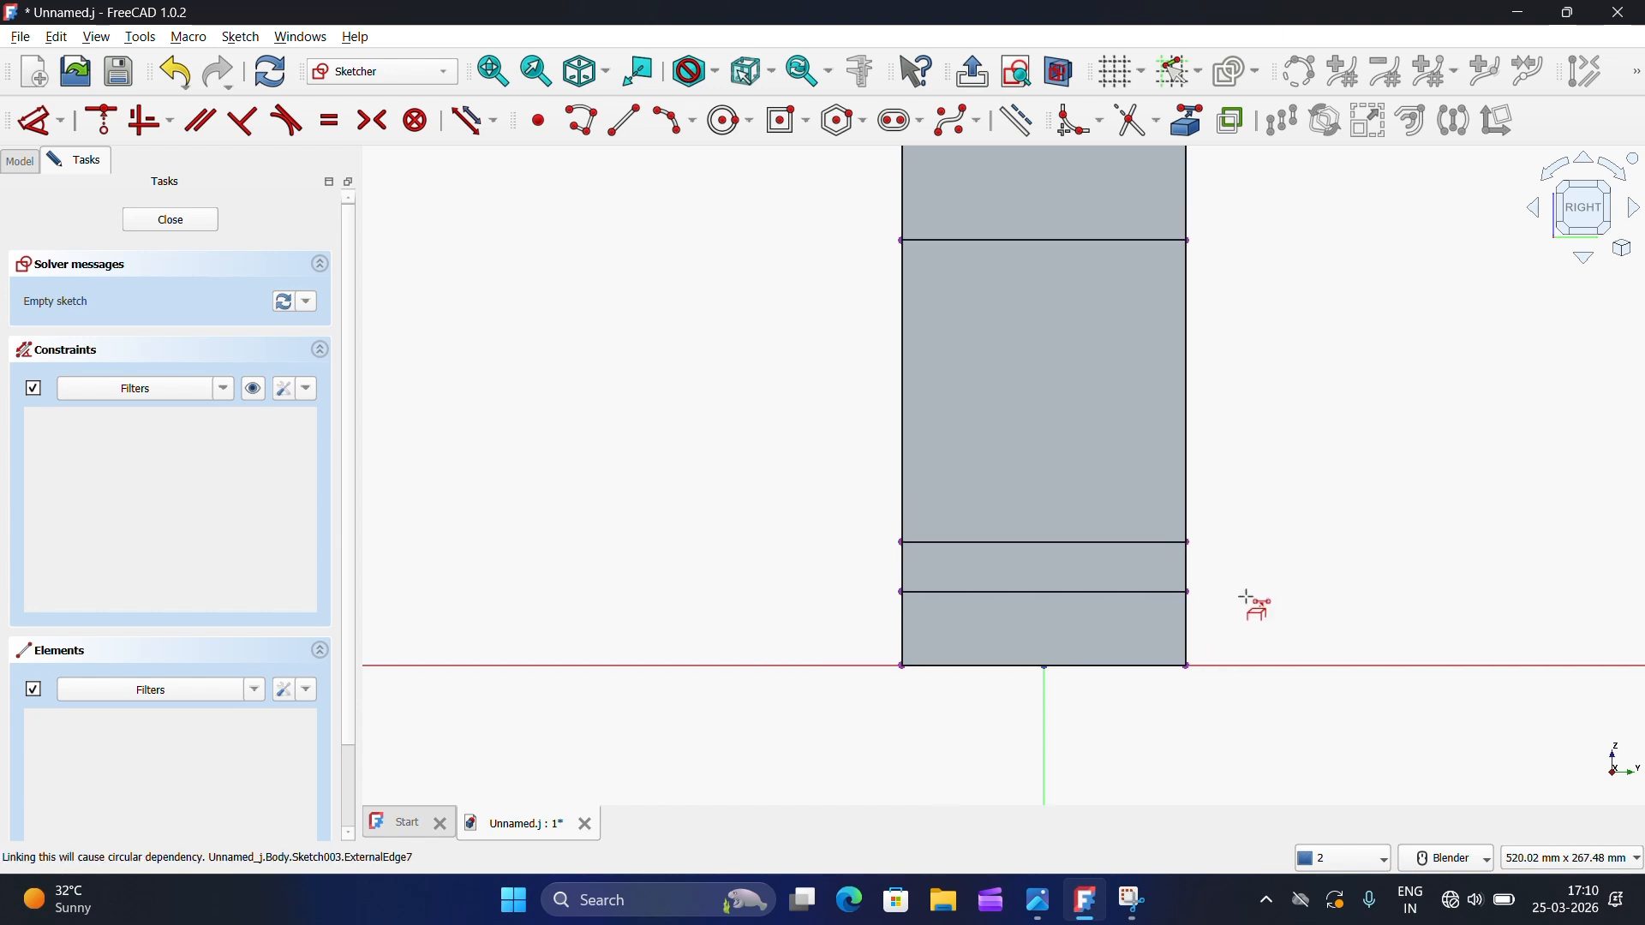
# Step: Turn on the section view so the model is cut at the sketch plane
pyautogui.click(1060, 72)
pyautogui.scroll(-3, 845, 544)
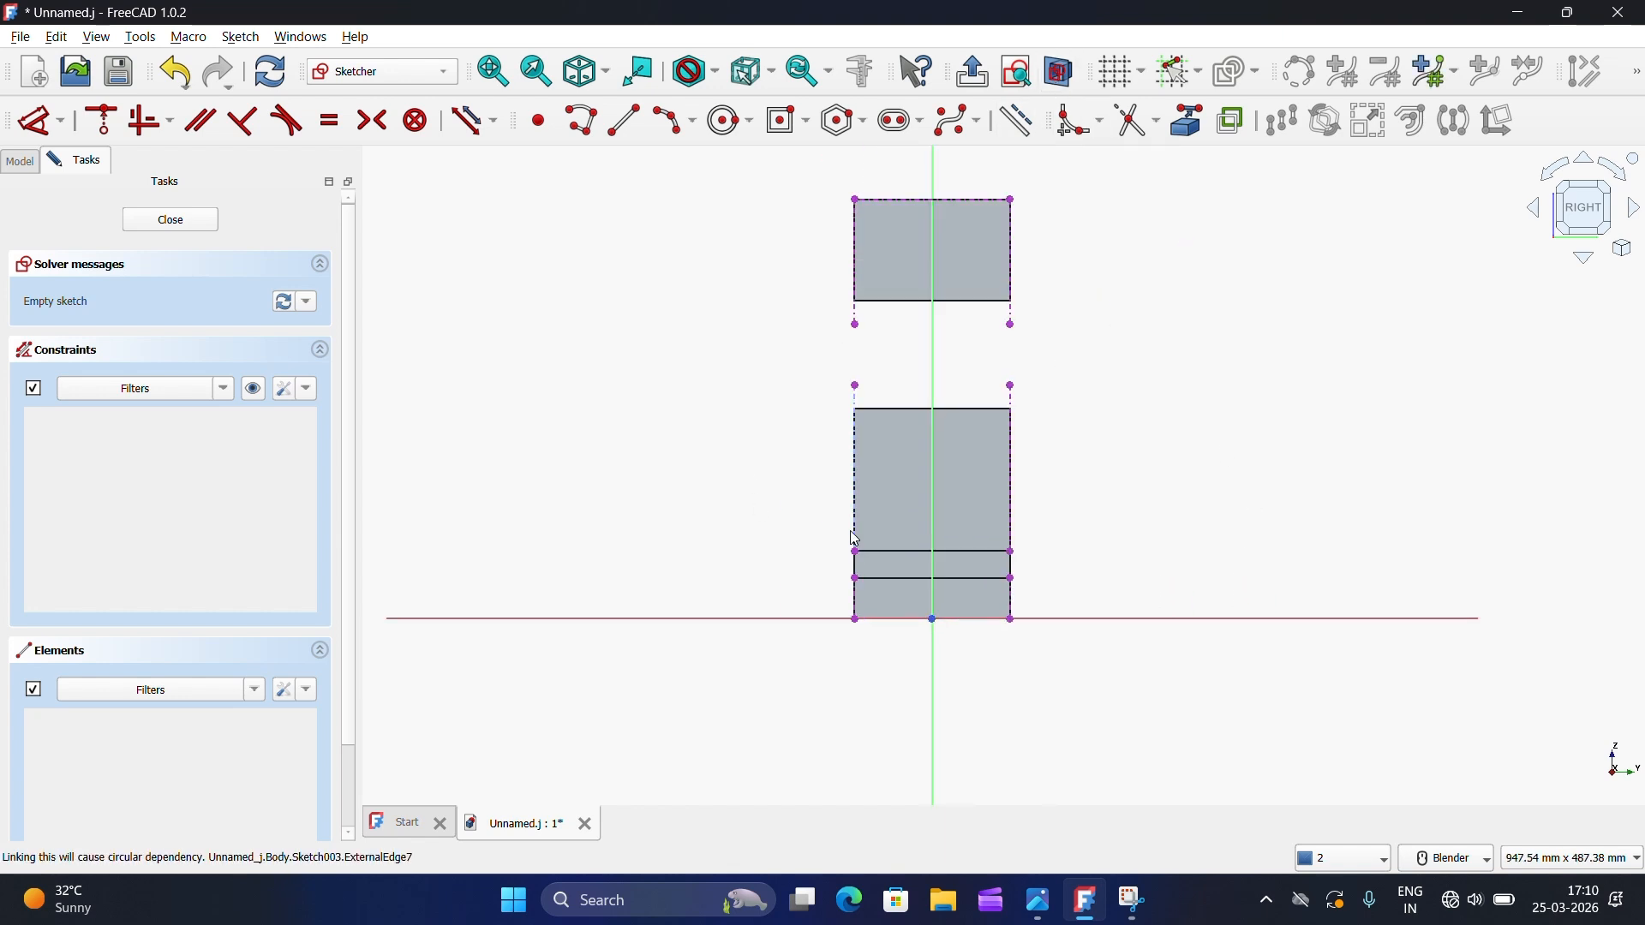
pyautogui.scroll(2, 887, 260)
pyautogui.scroll(1, 924, 703)
pyautogui.scroll(-1, 929, 420)
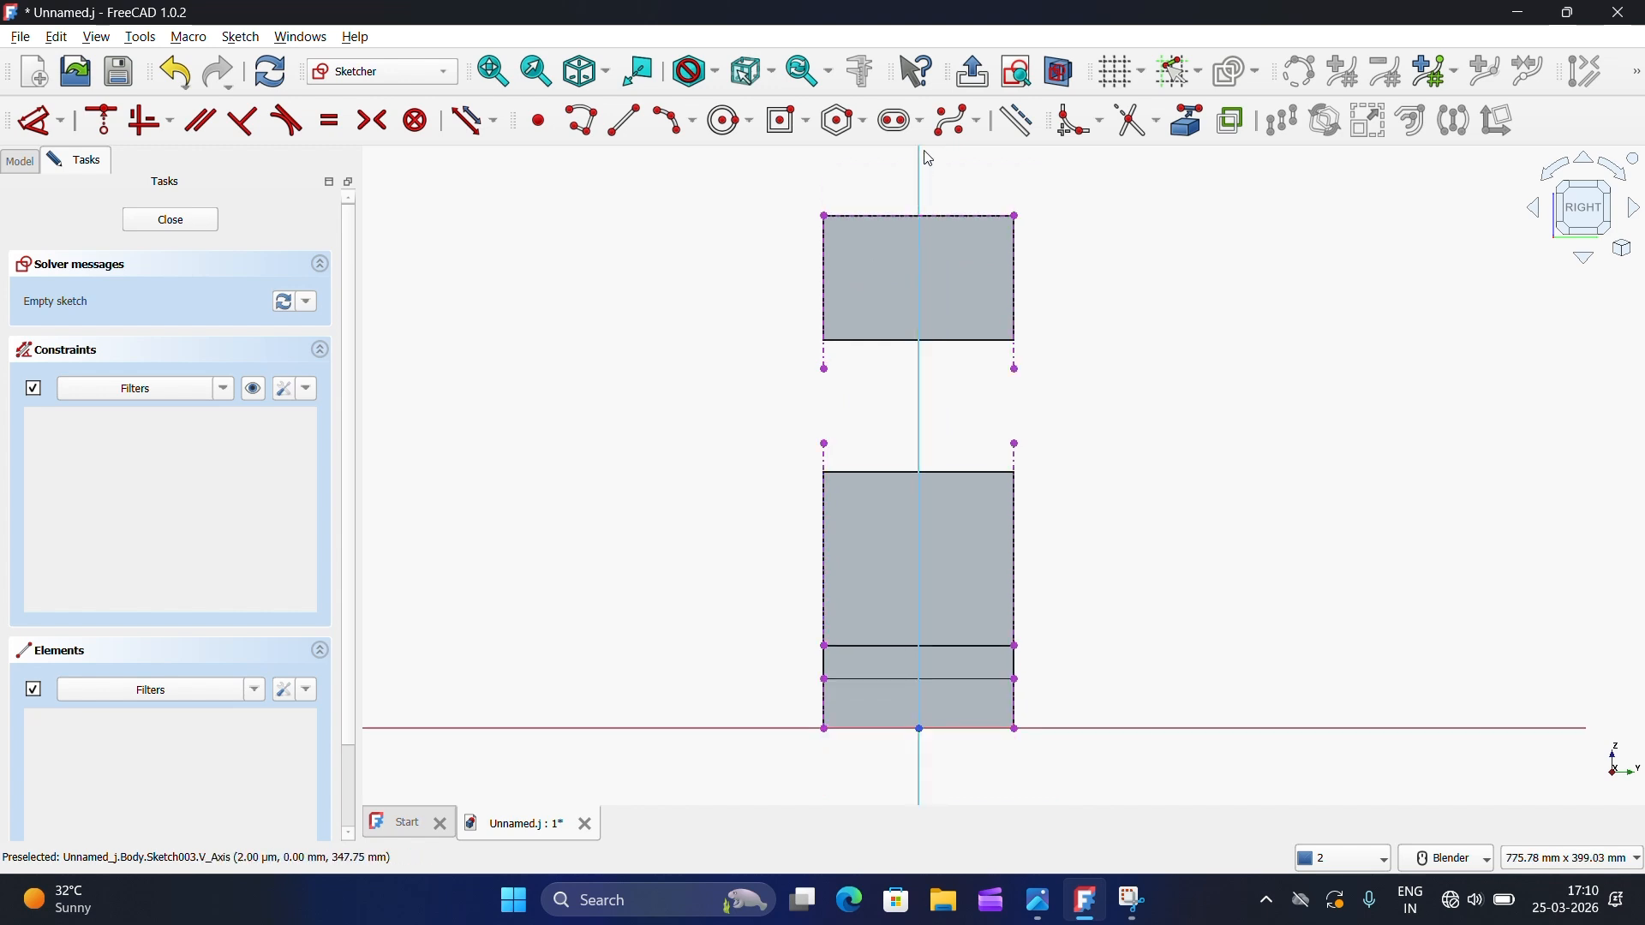
# Step: Draw a horizontal line along the base's top edge from its projected left corner to the right side
pyautogui.click(624, 121)
pyautogui.scroll(2, 807, 754)
pyautogui.click(814, 658)
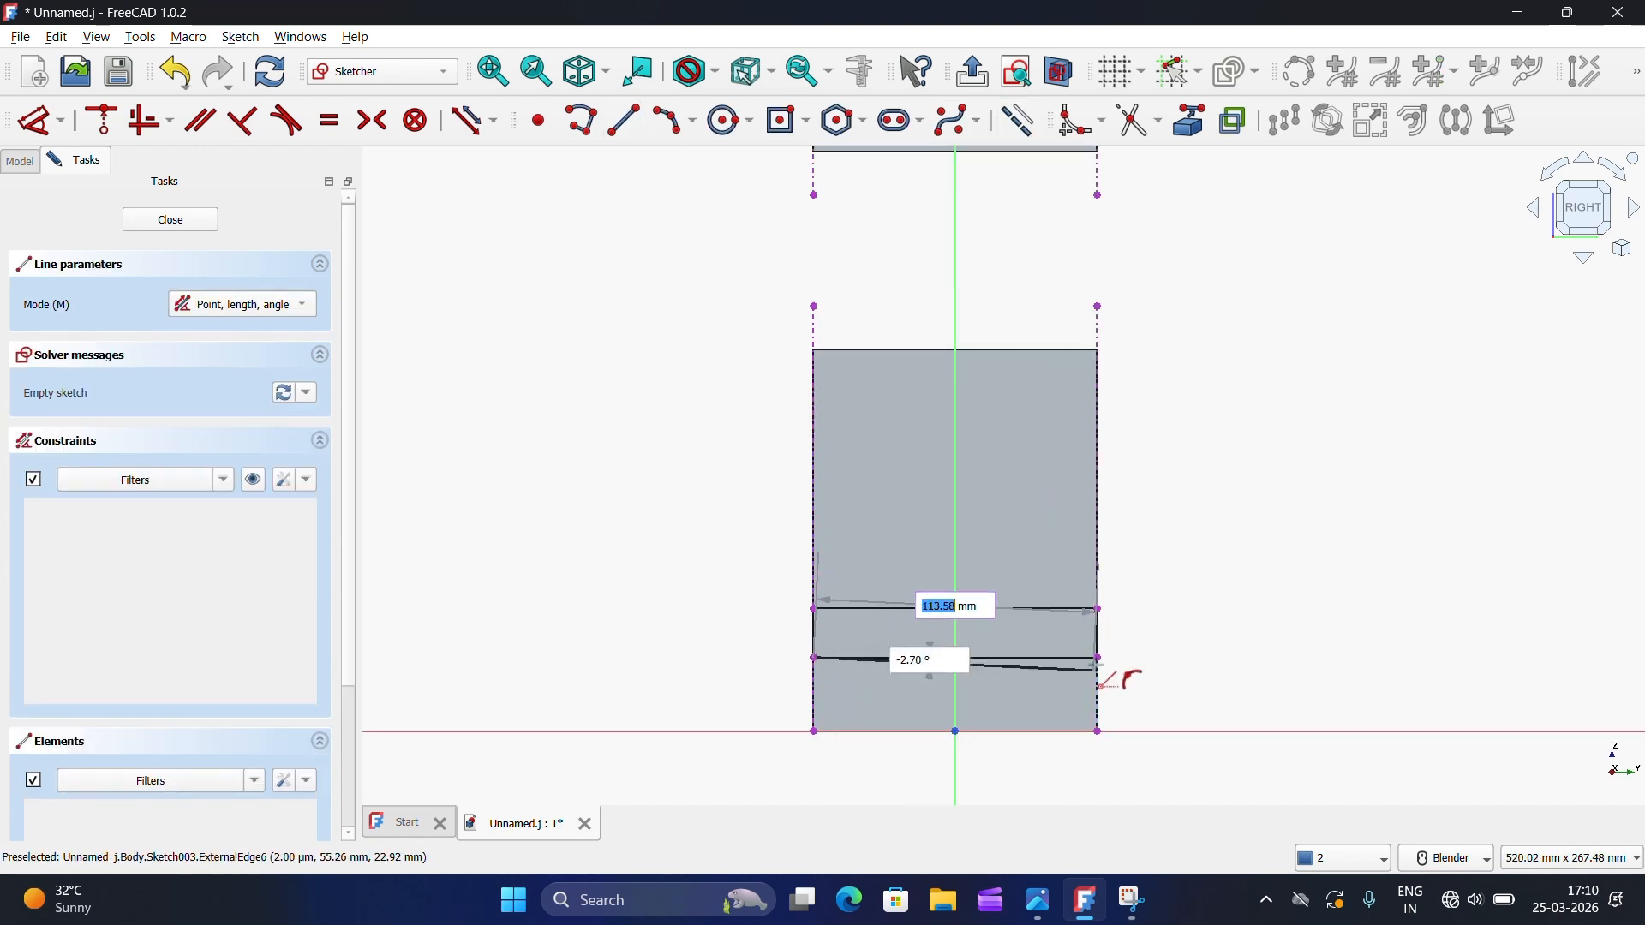
pyautogui.click(1100, 659)
# Step: Make the line's right endpoint coincident with the projected right corner of the base's top edge
pyautogui.scroll(2, 1128, 665)
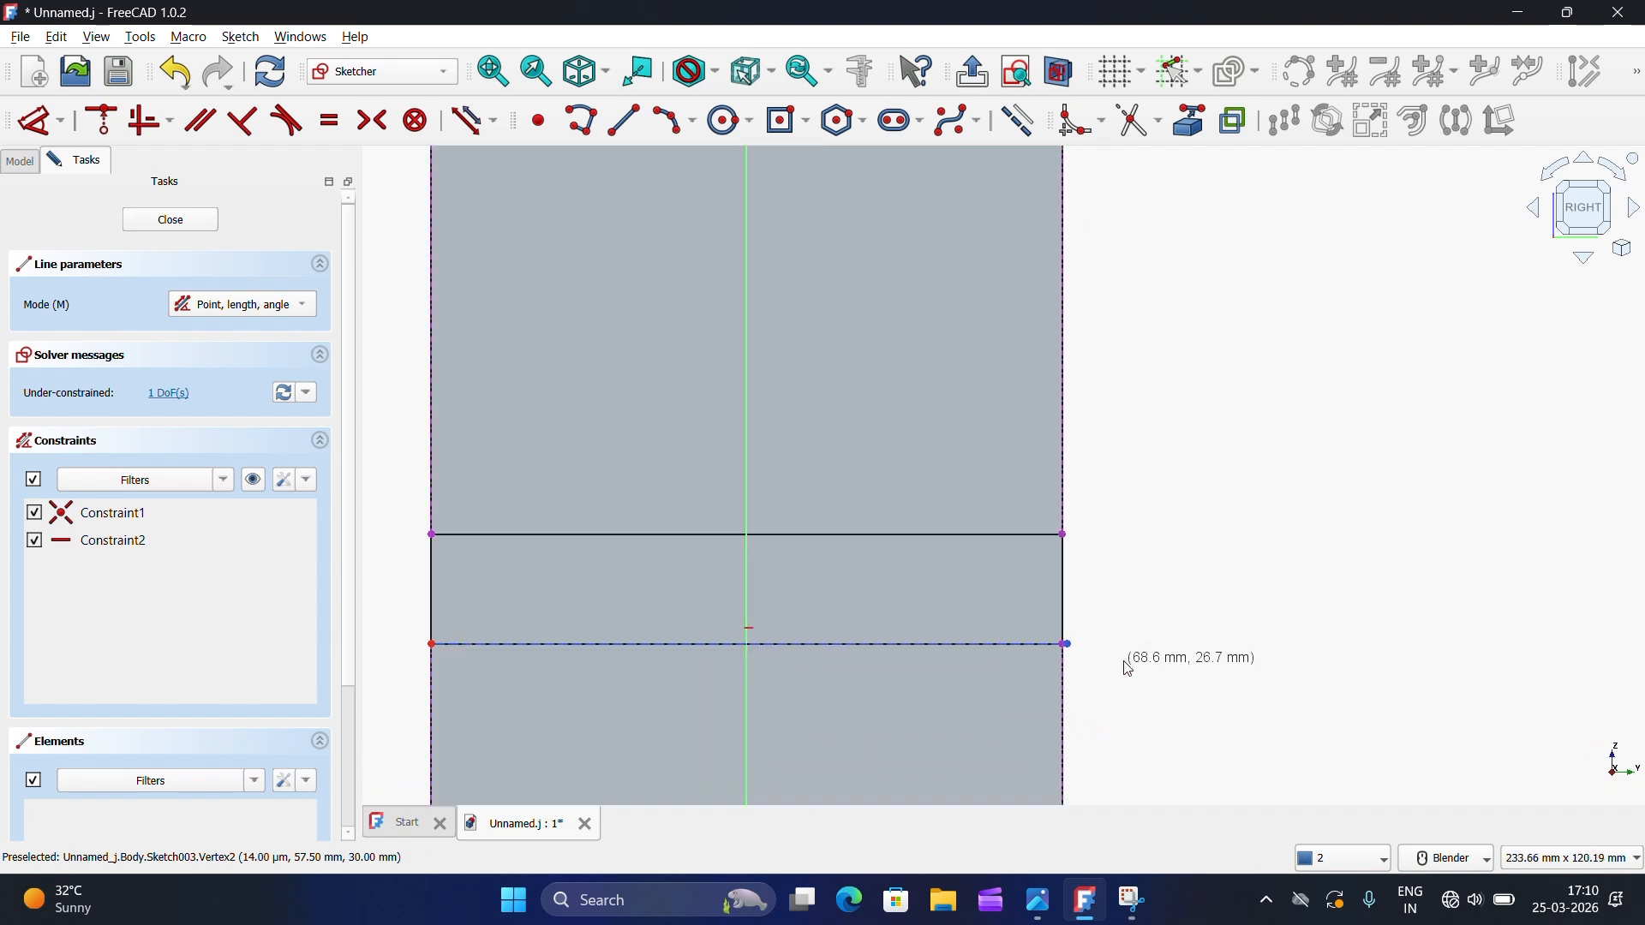
pyautogui.scroll(2, 1034, 644)
pyautogui.press('Escape')
pyautogui.click(1034, 639)
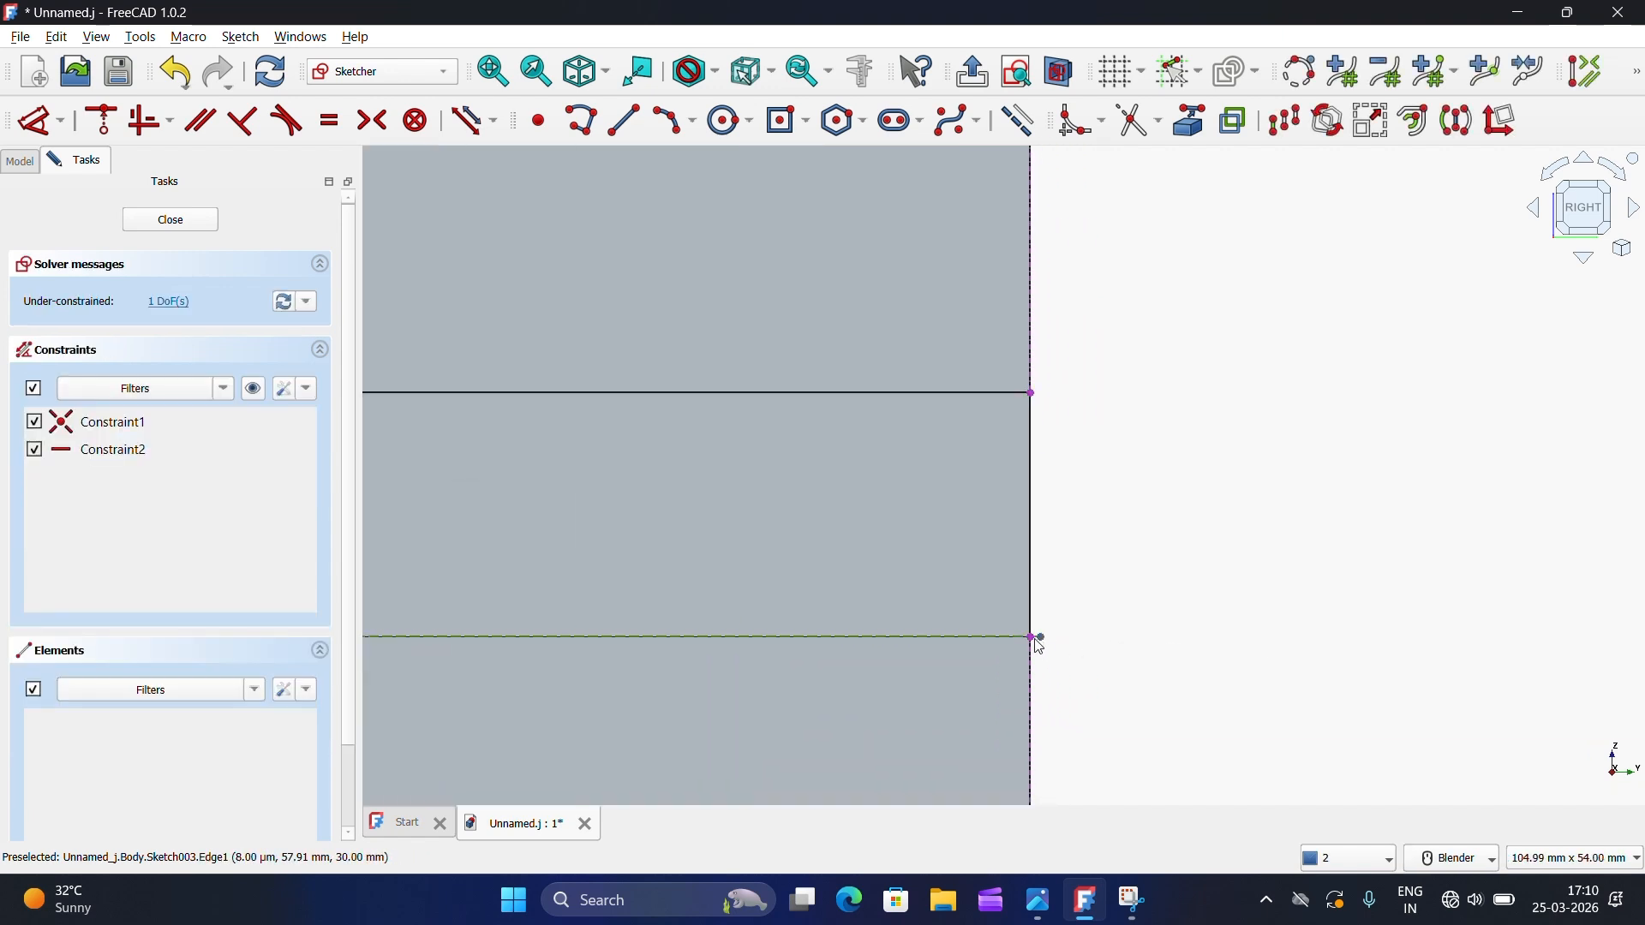
pyautogui.click(1056, 653)
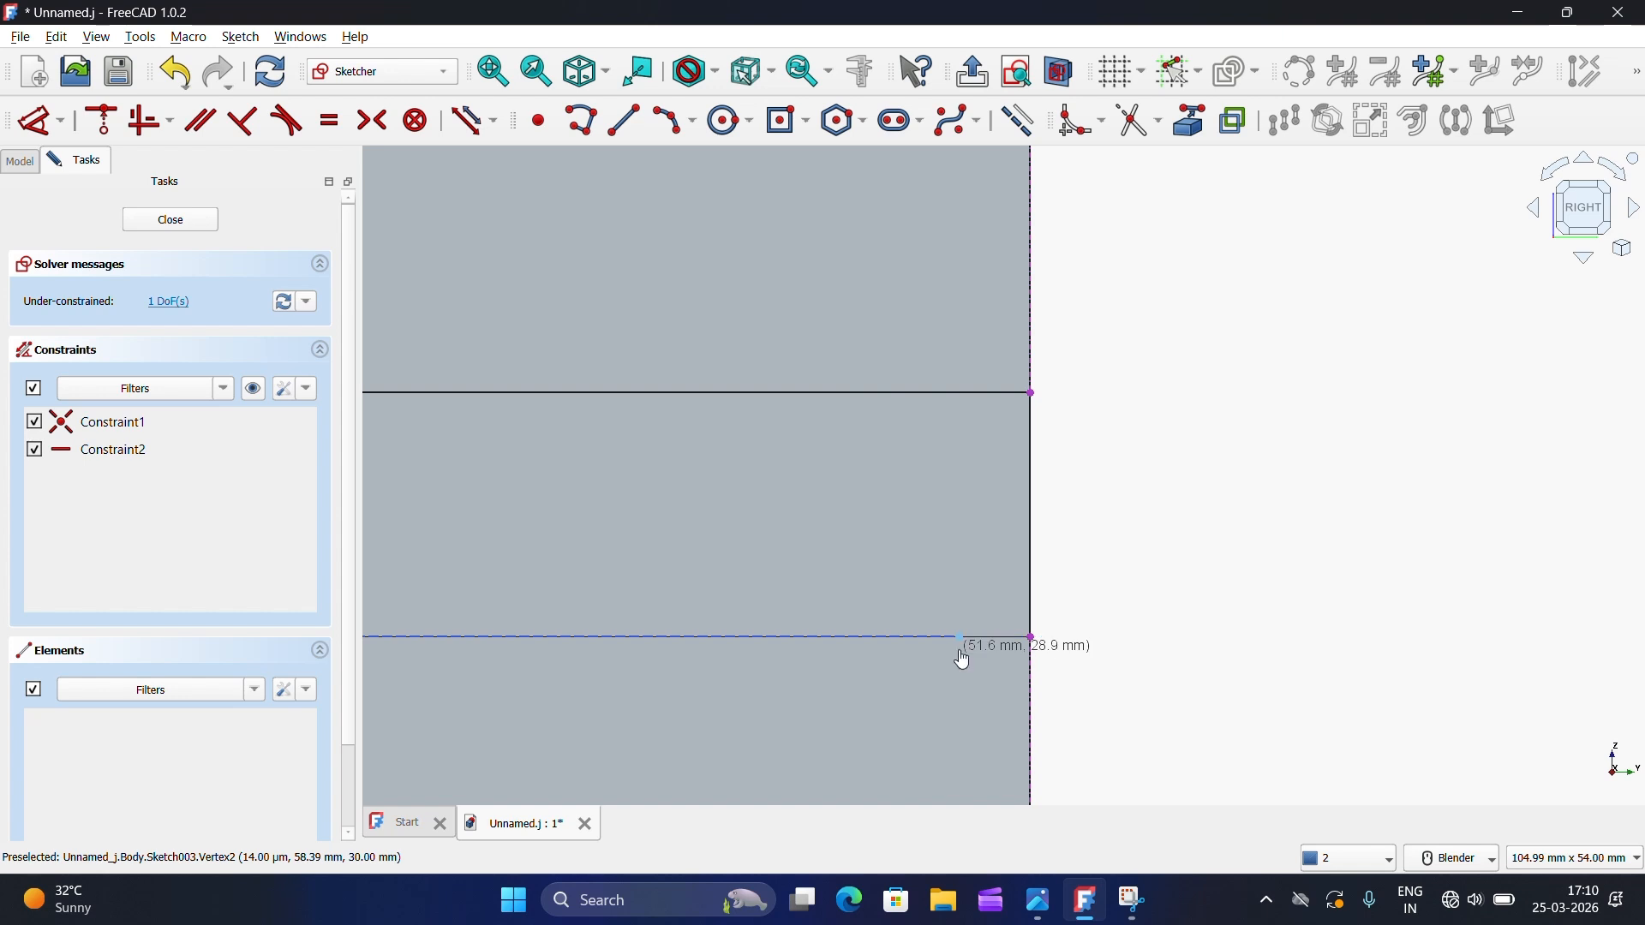
pyautogui.click(1047, 642)
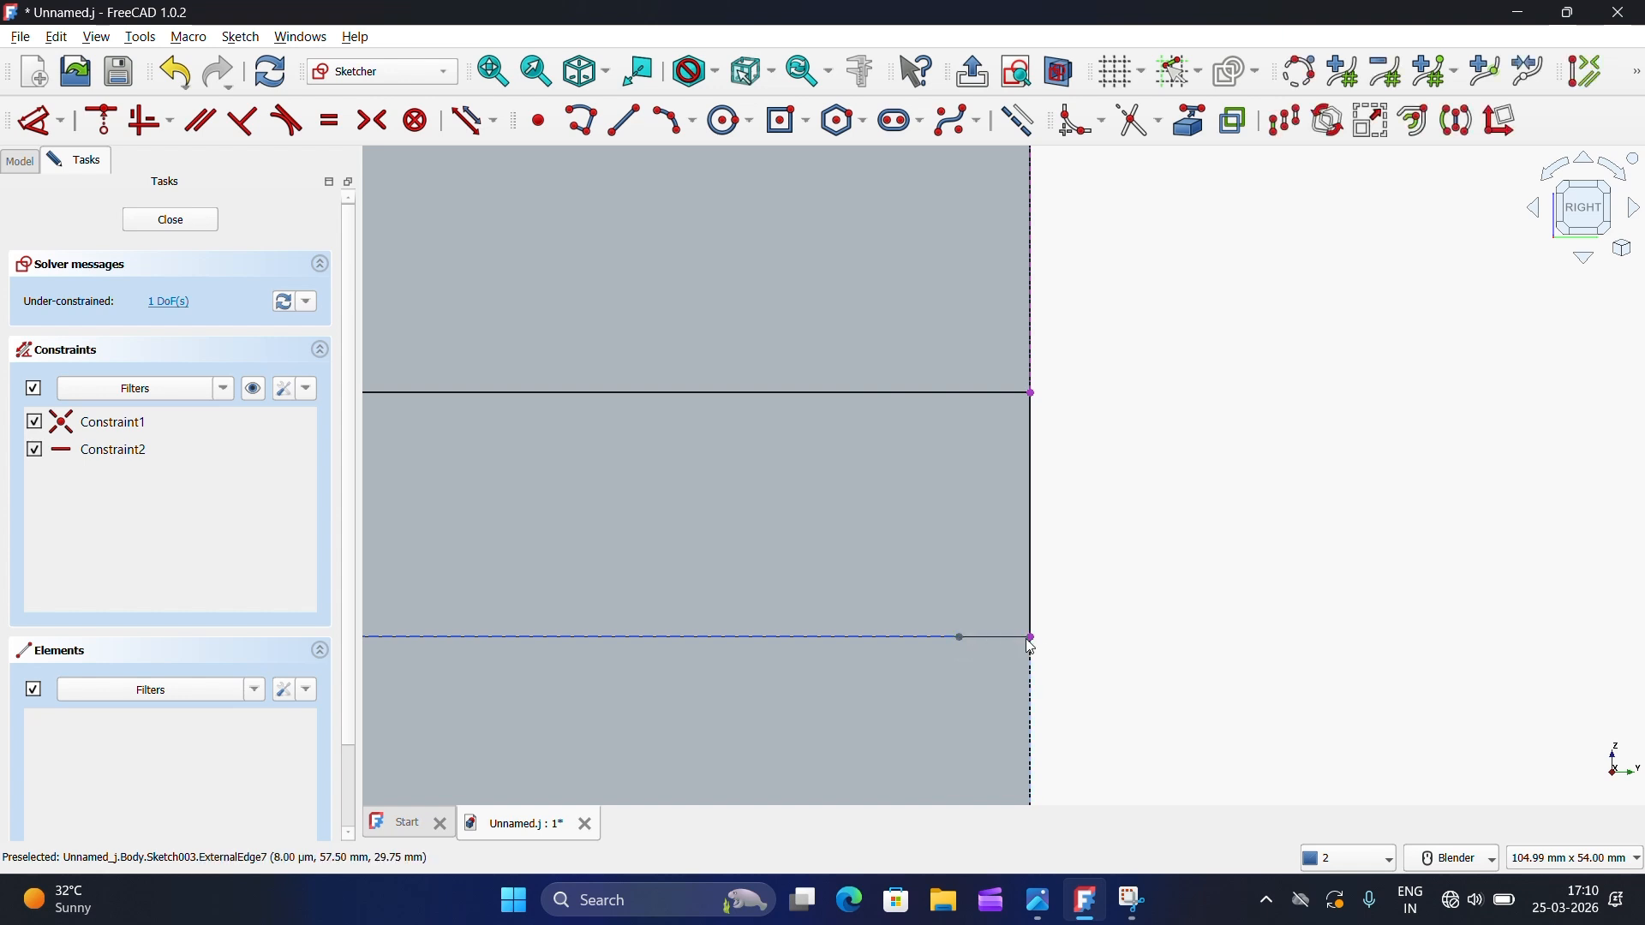
pyautogui.click(151, 120)
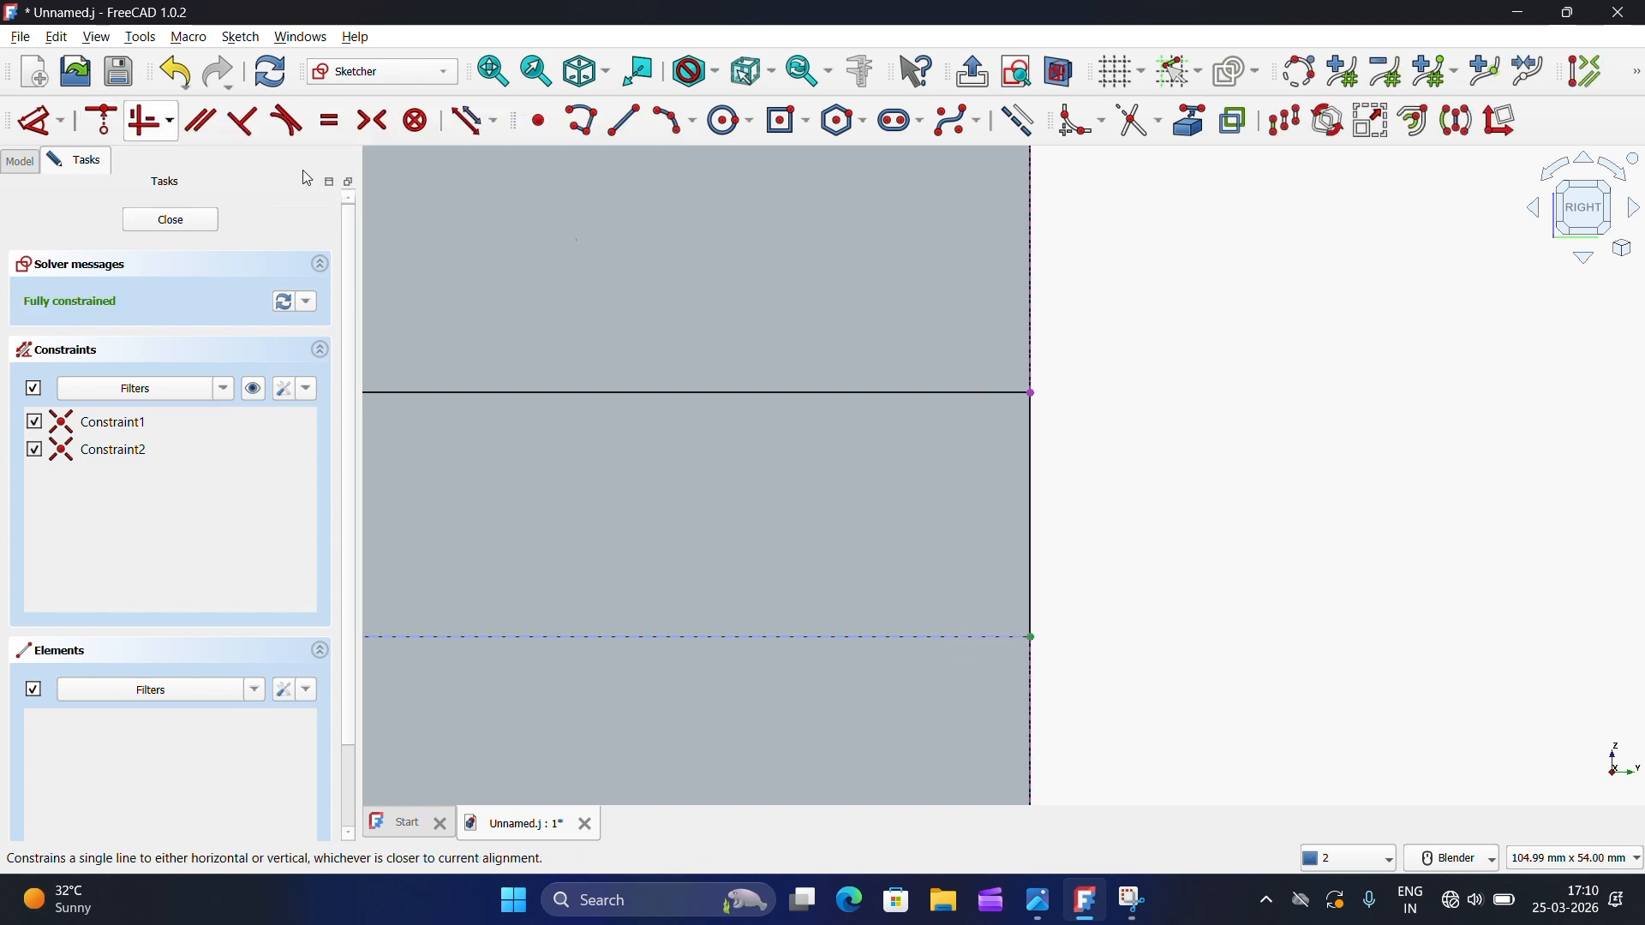
# Step: Sketch a centred rectangle on the vertical axis across the slot gap and constrain its upper right corner onto the projected top edge
pyautogui.scroll(-5, 1063, 578)
pyautogui.scroll(-2, 1104, 548)
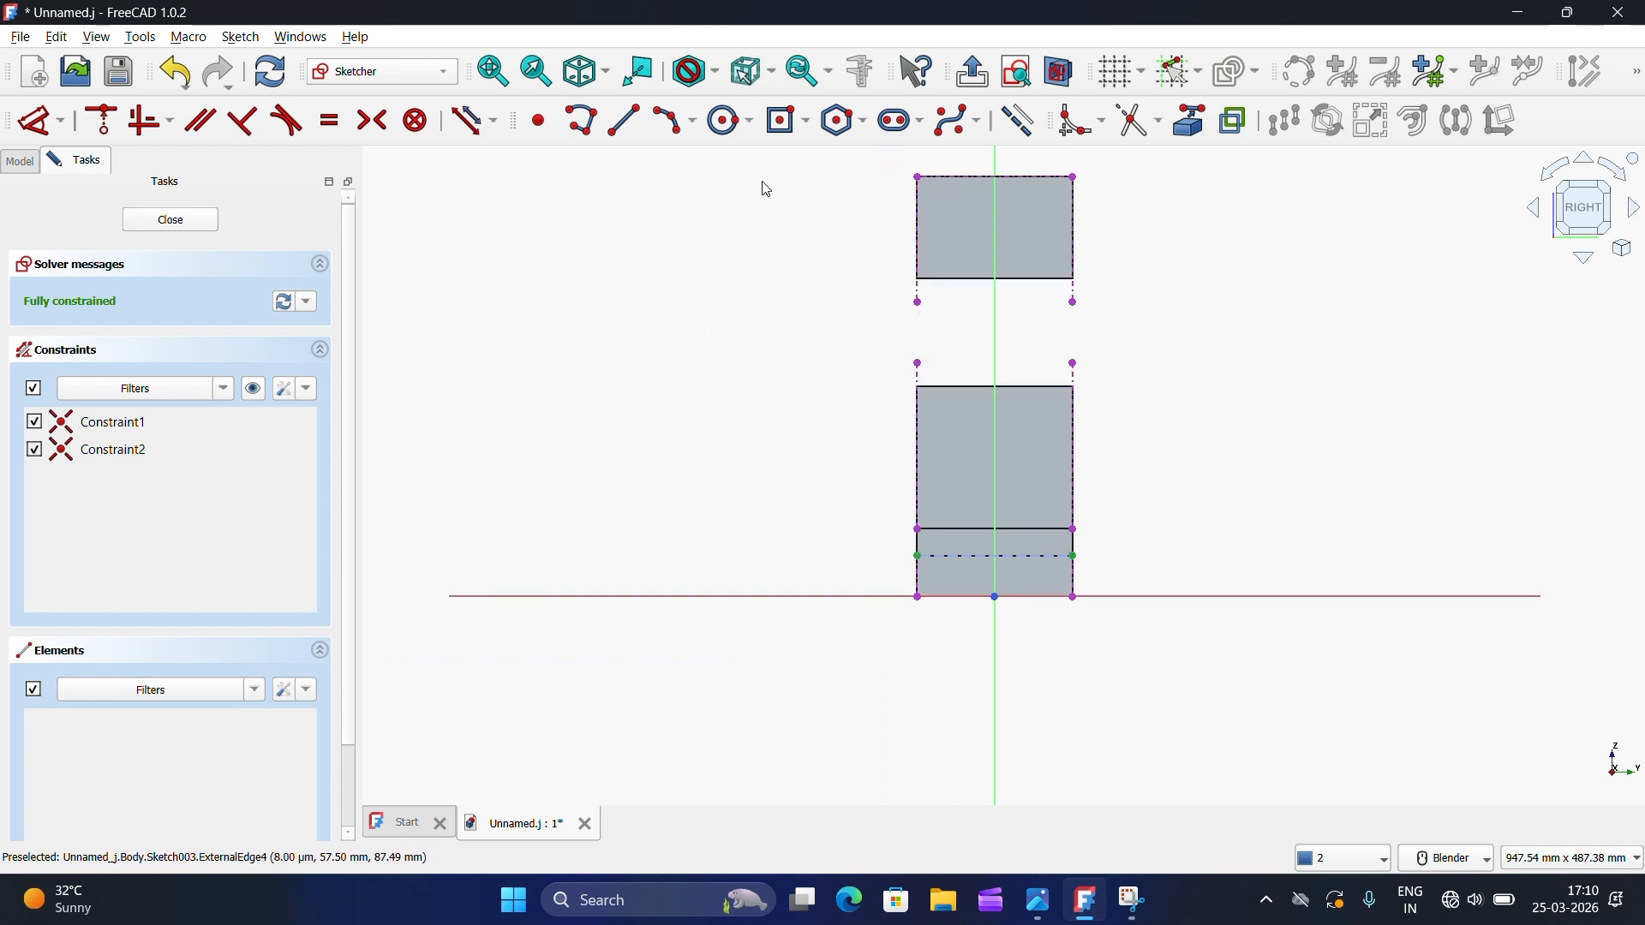
pyautogui.click(805, 129)
pyautogui.click(848, 180)
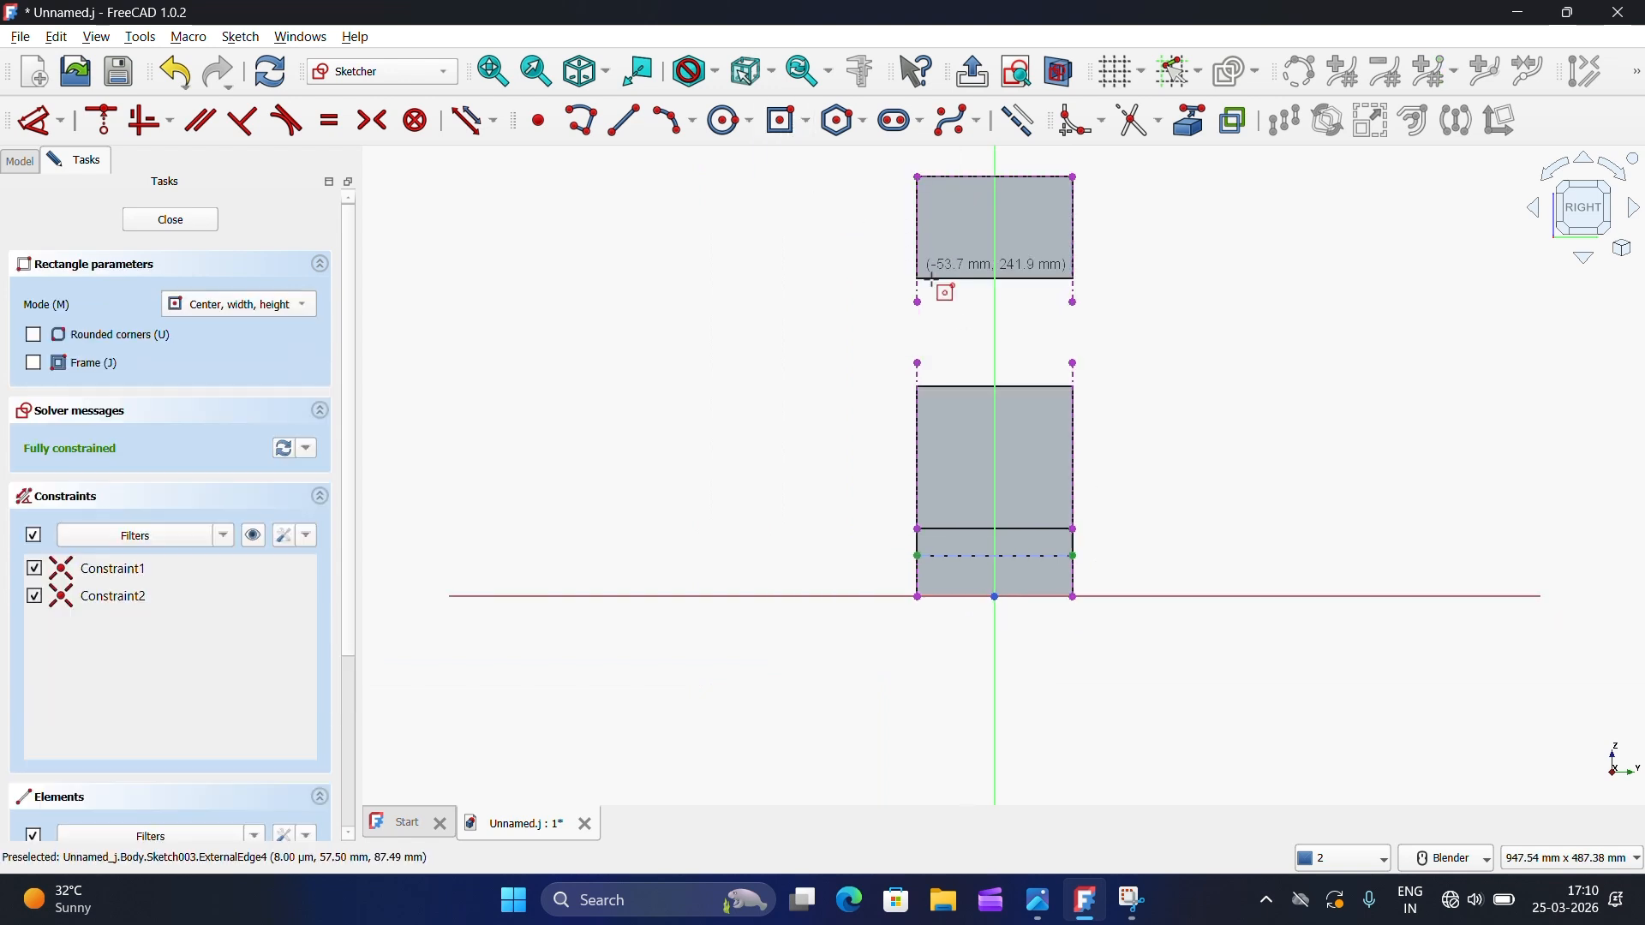
pyautogui.click(995, 345)
pyautogui.click(1048, 459)
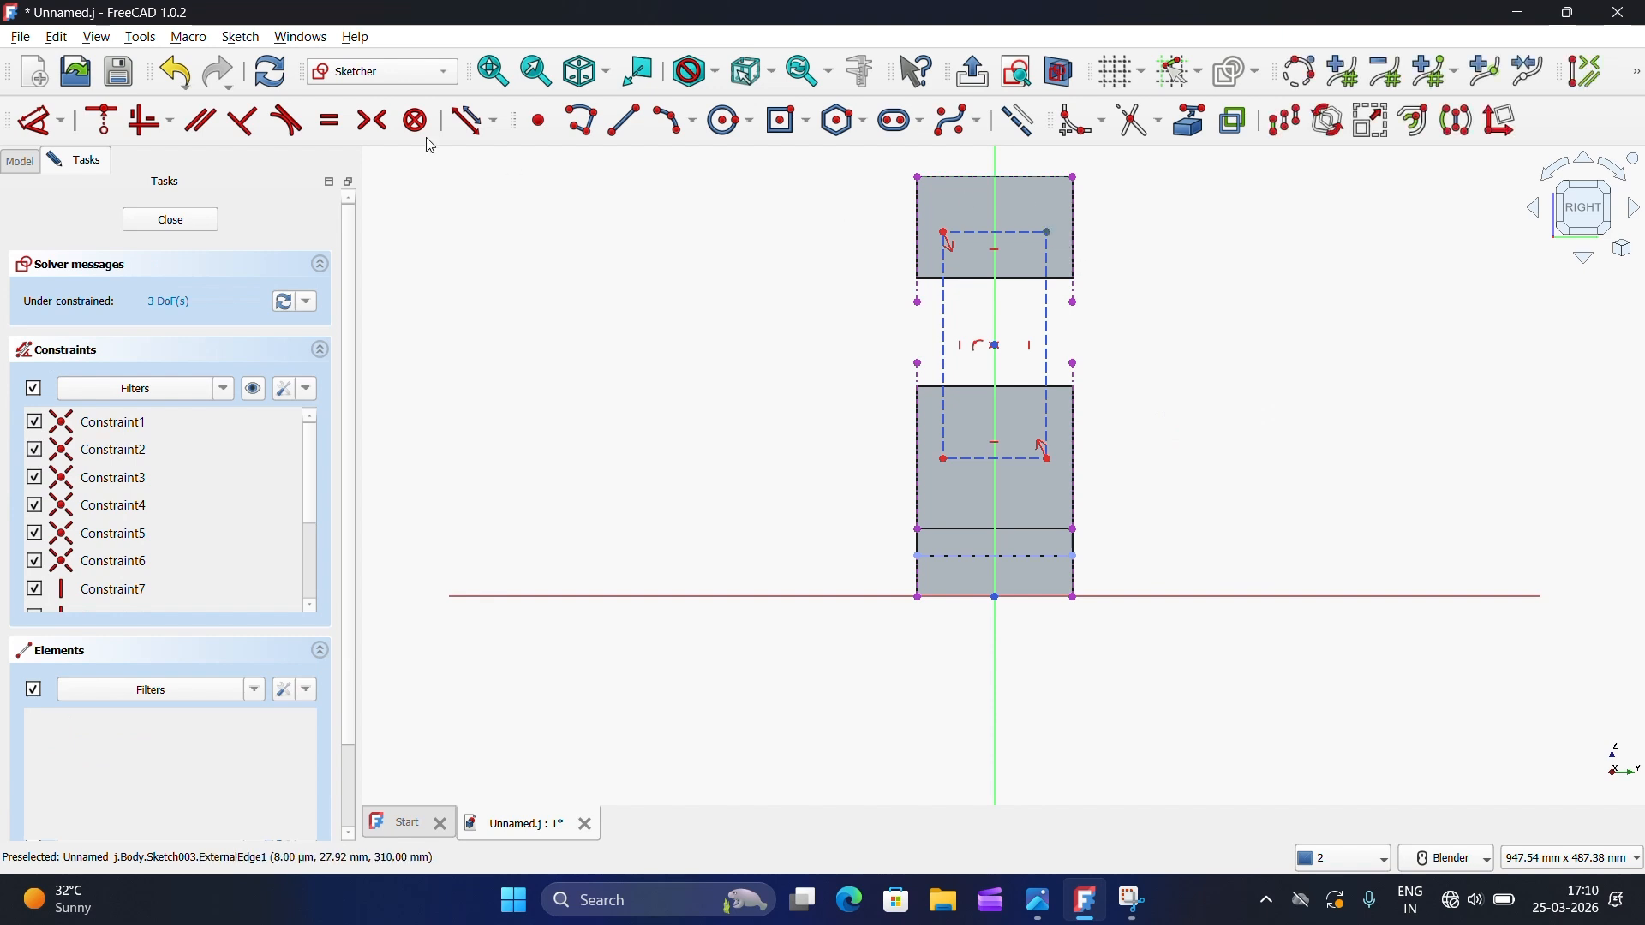
pyautogui.click(102, 120)
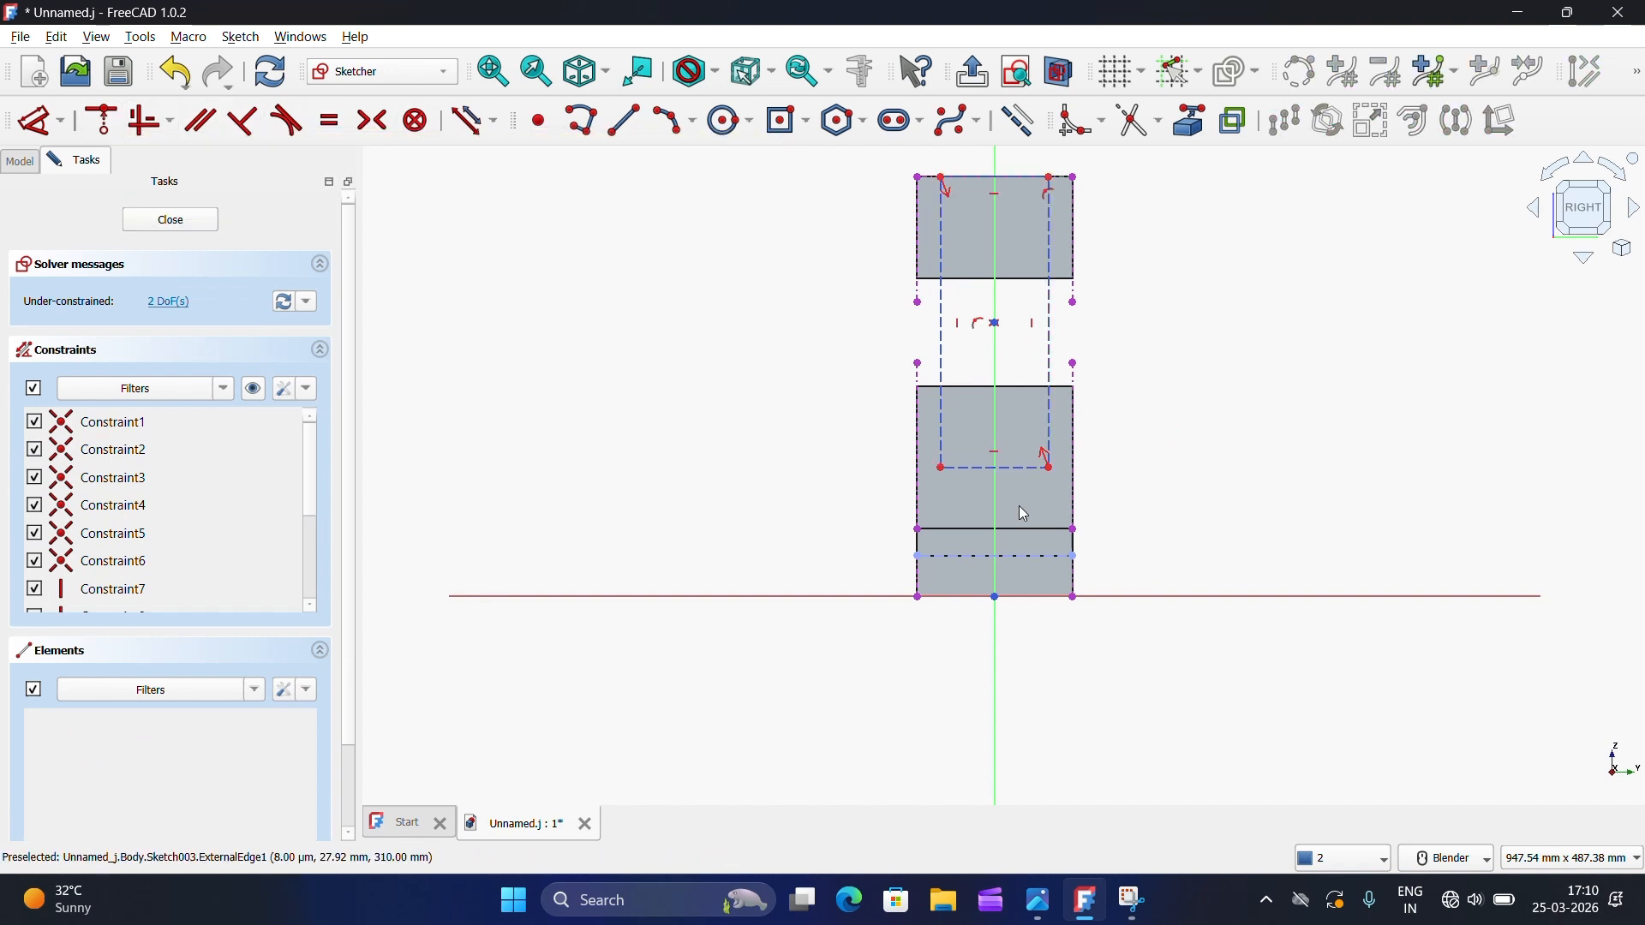
# Step: Dimension the rectangle's lower edge to a width of 80 mm
pyautogui.click(1017, 470)
pyautogui.click(36, 122)
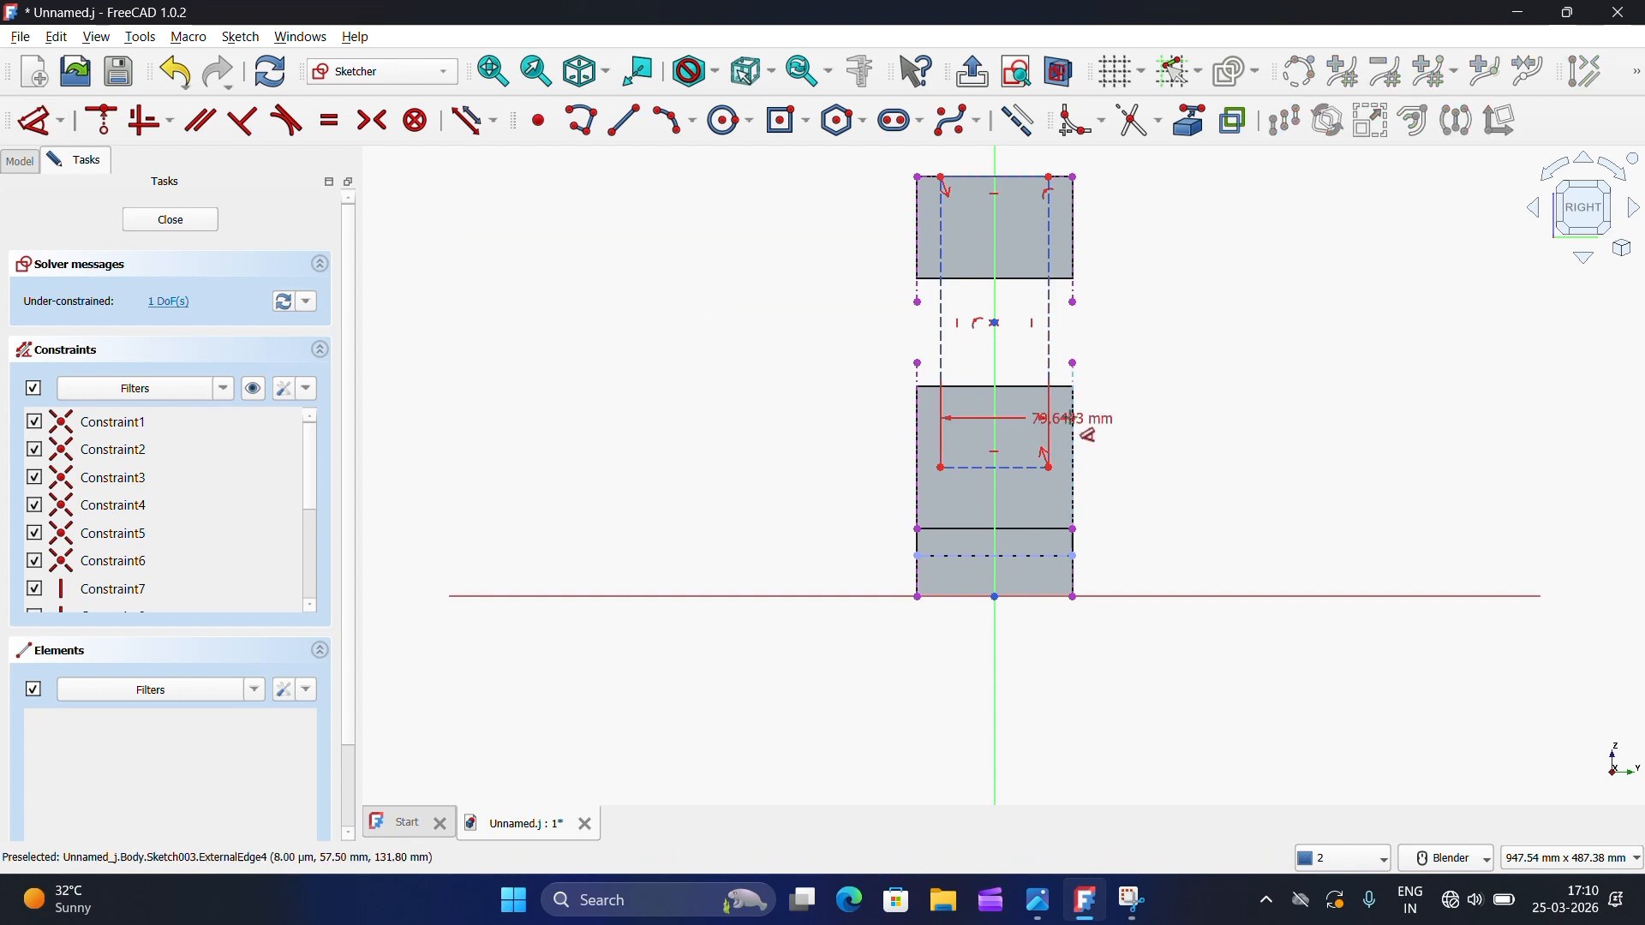
pyautogui.click(1176, 495)
pyautogui.write('80')
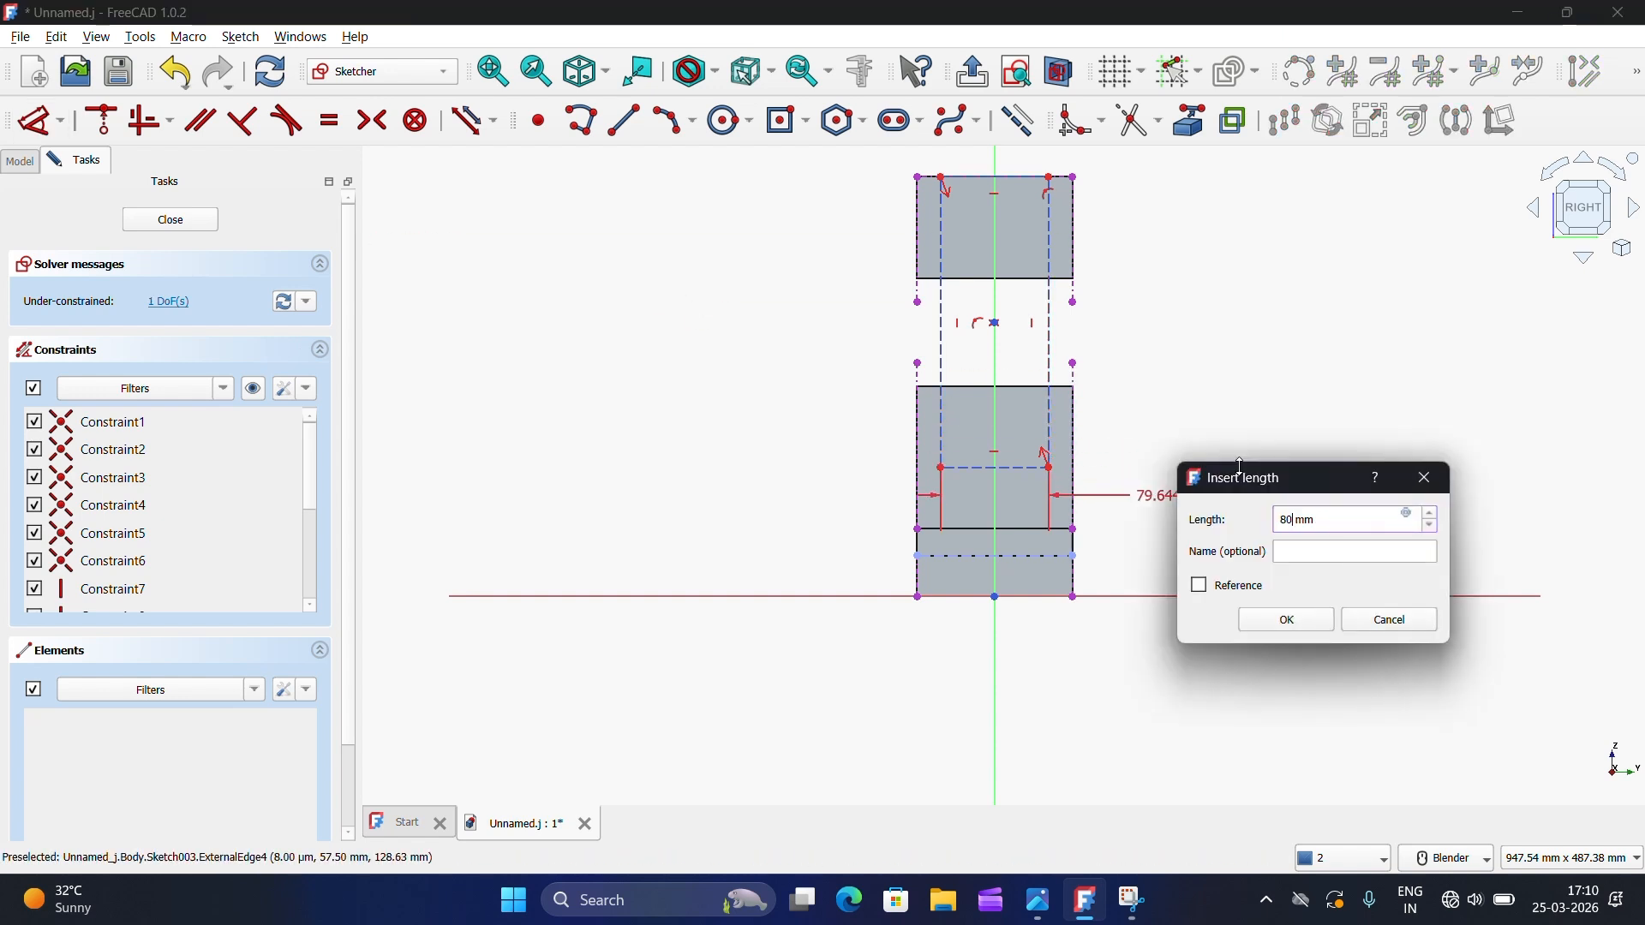
pyautogui.click(1329, 622)
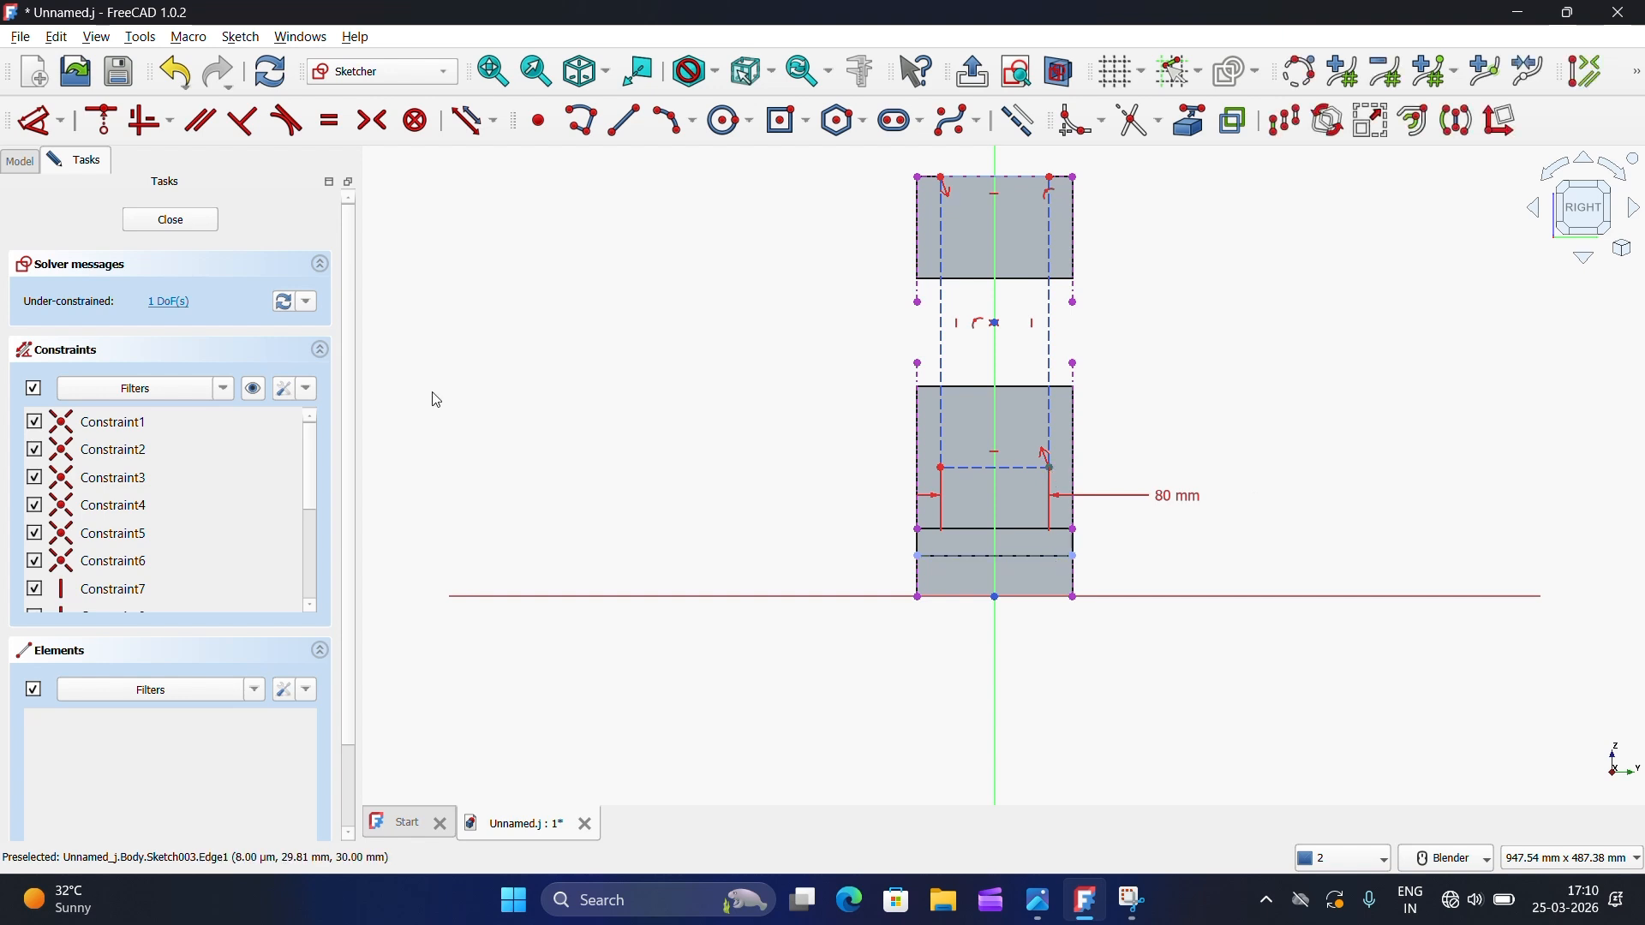
# Step: Constrain the rectangle's lower right corner onto the line at the base's top and move the 80 mm dimension label between its extension lines
pyautogui.click(101, 121)
pyautogui.scroll(1, 1090, 497)
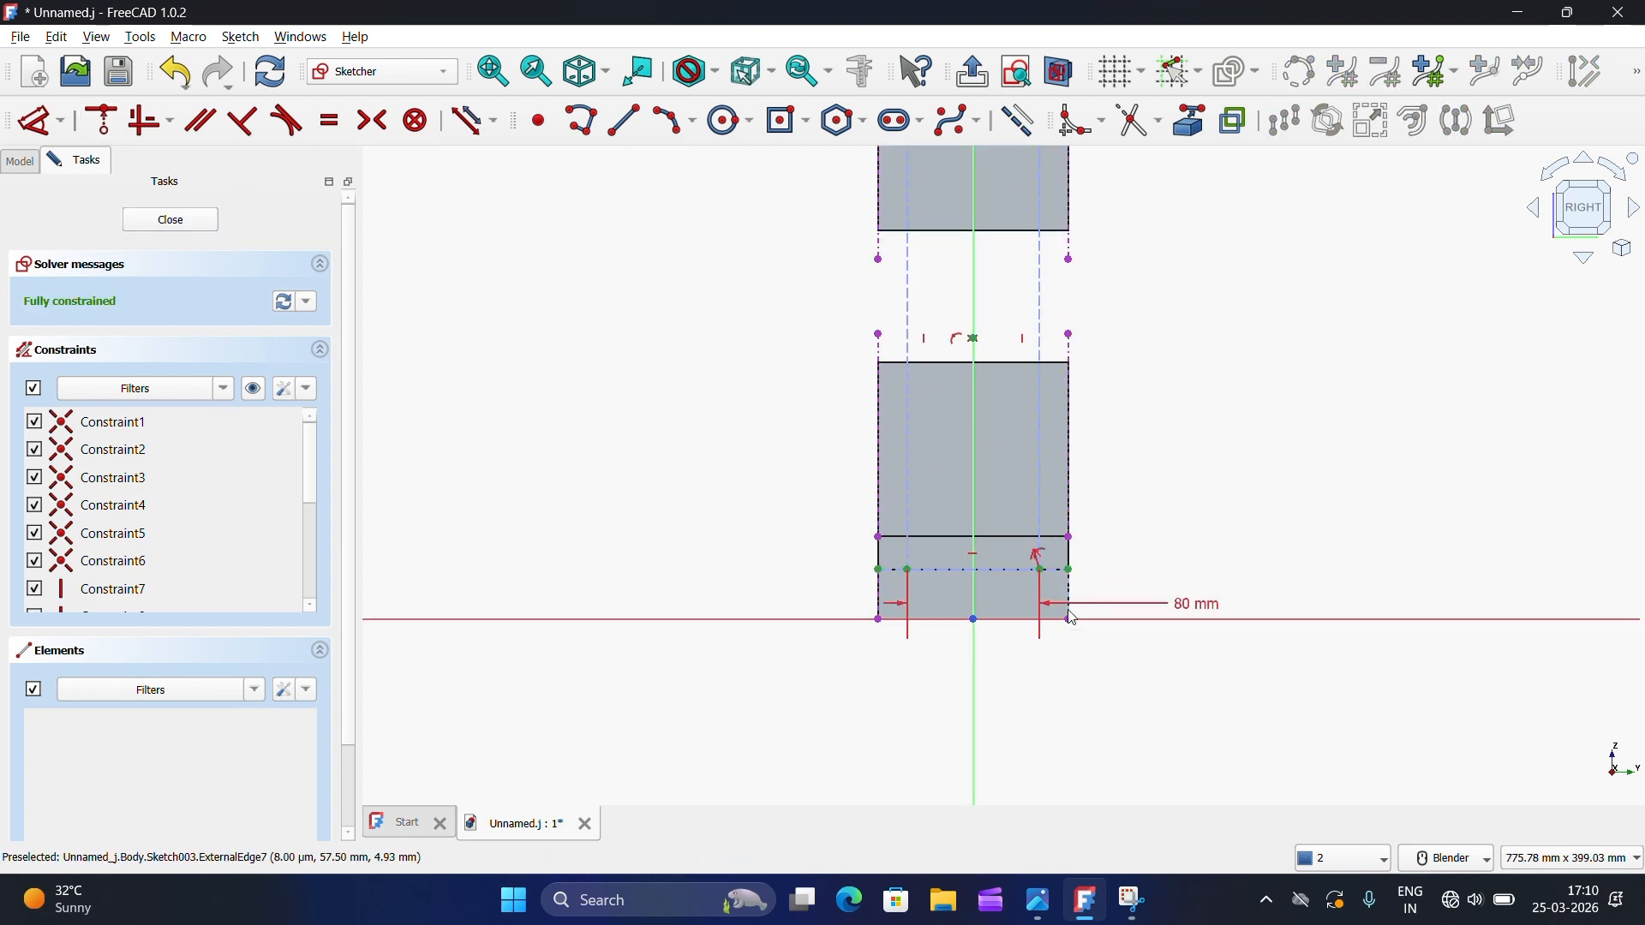
pyautogui.moveTo(1208, 612); pyautogui.dragTo(1002, 618)
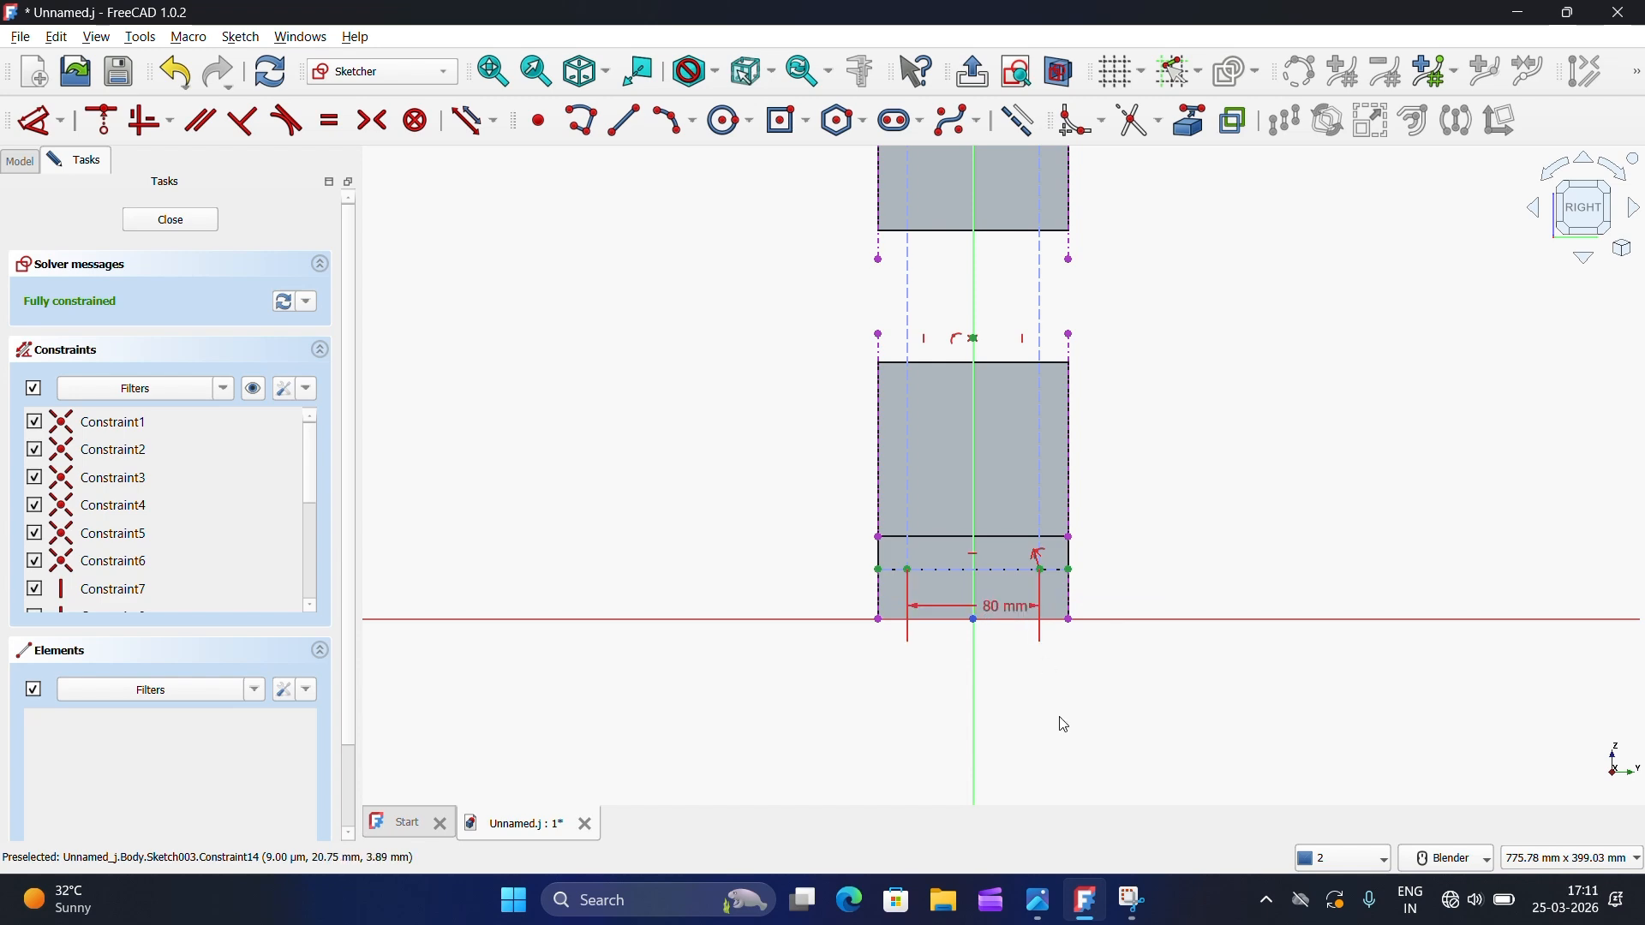
pyautogui.scroll(-1, 1065, 726)
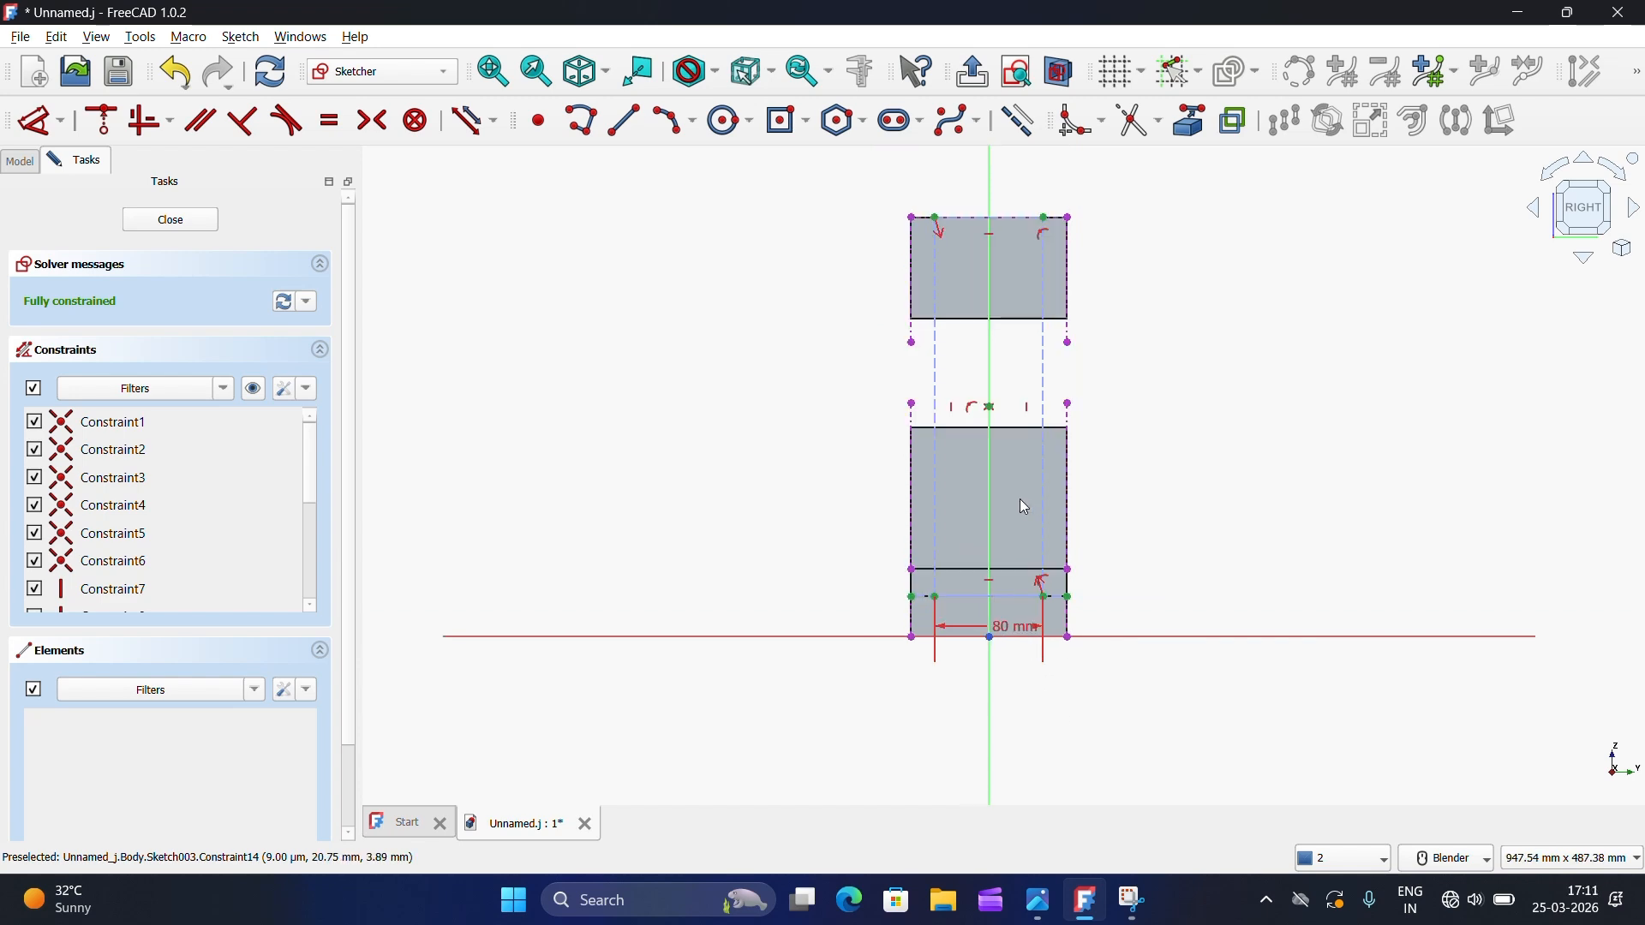
# Step: Check the hole sizes in the reference drawing and sketch a 30 mm diameter circle on the vertical axis in the upper block
pyautogui.click(1052, 914)
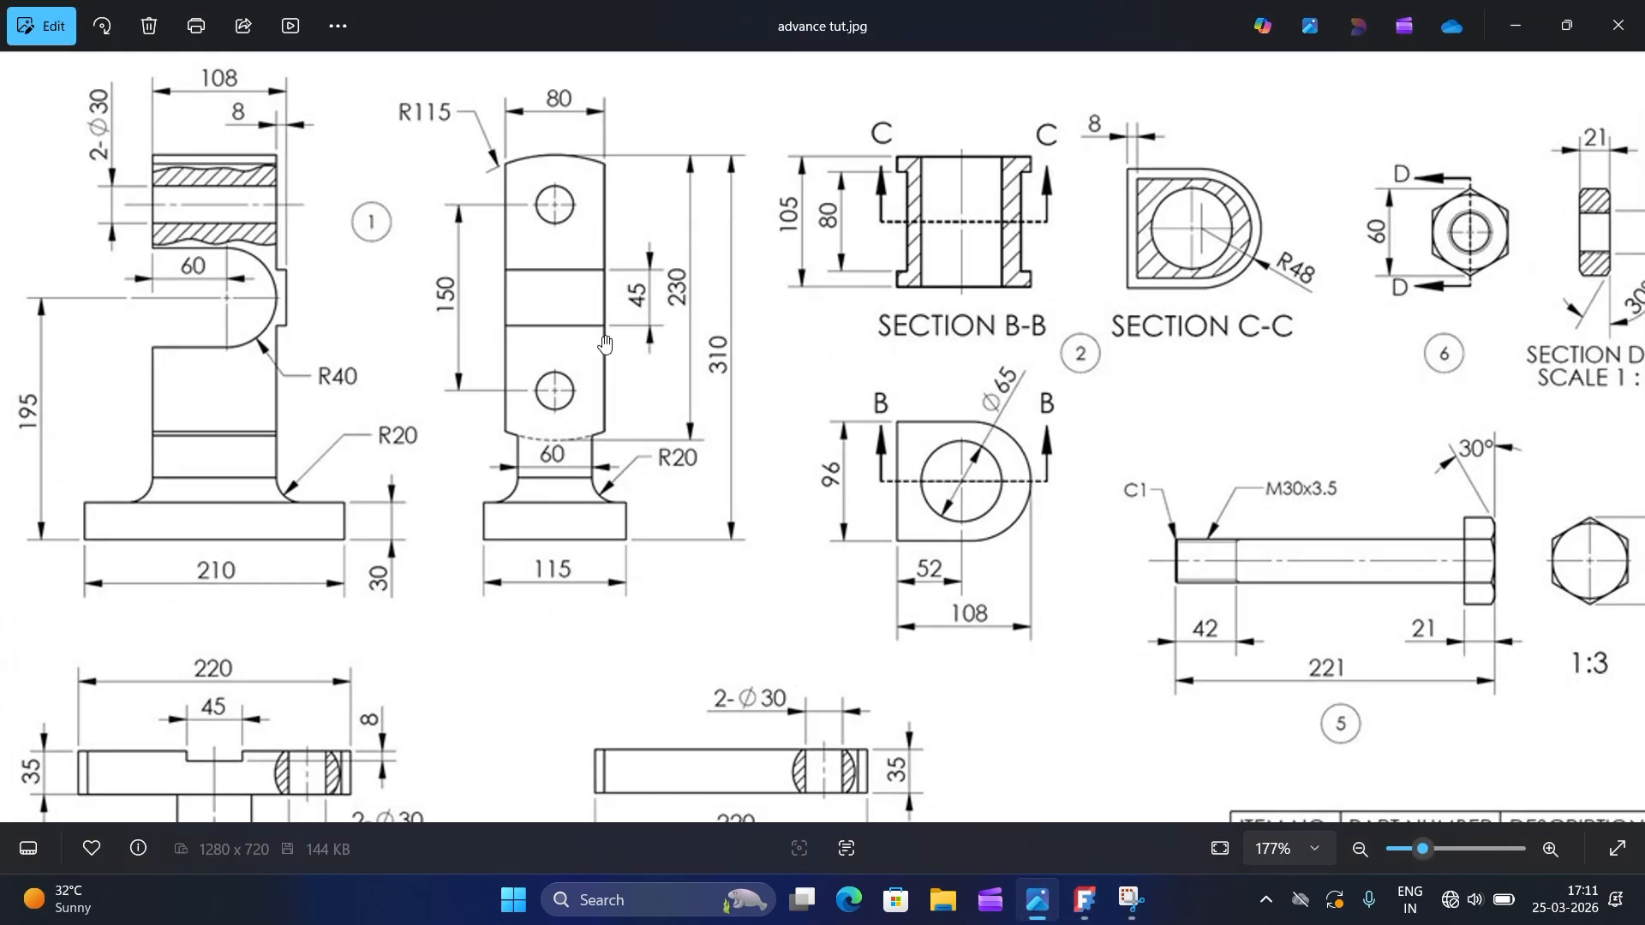
pyautogui.scroll(1, 606, 344)
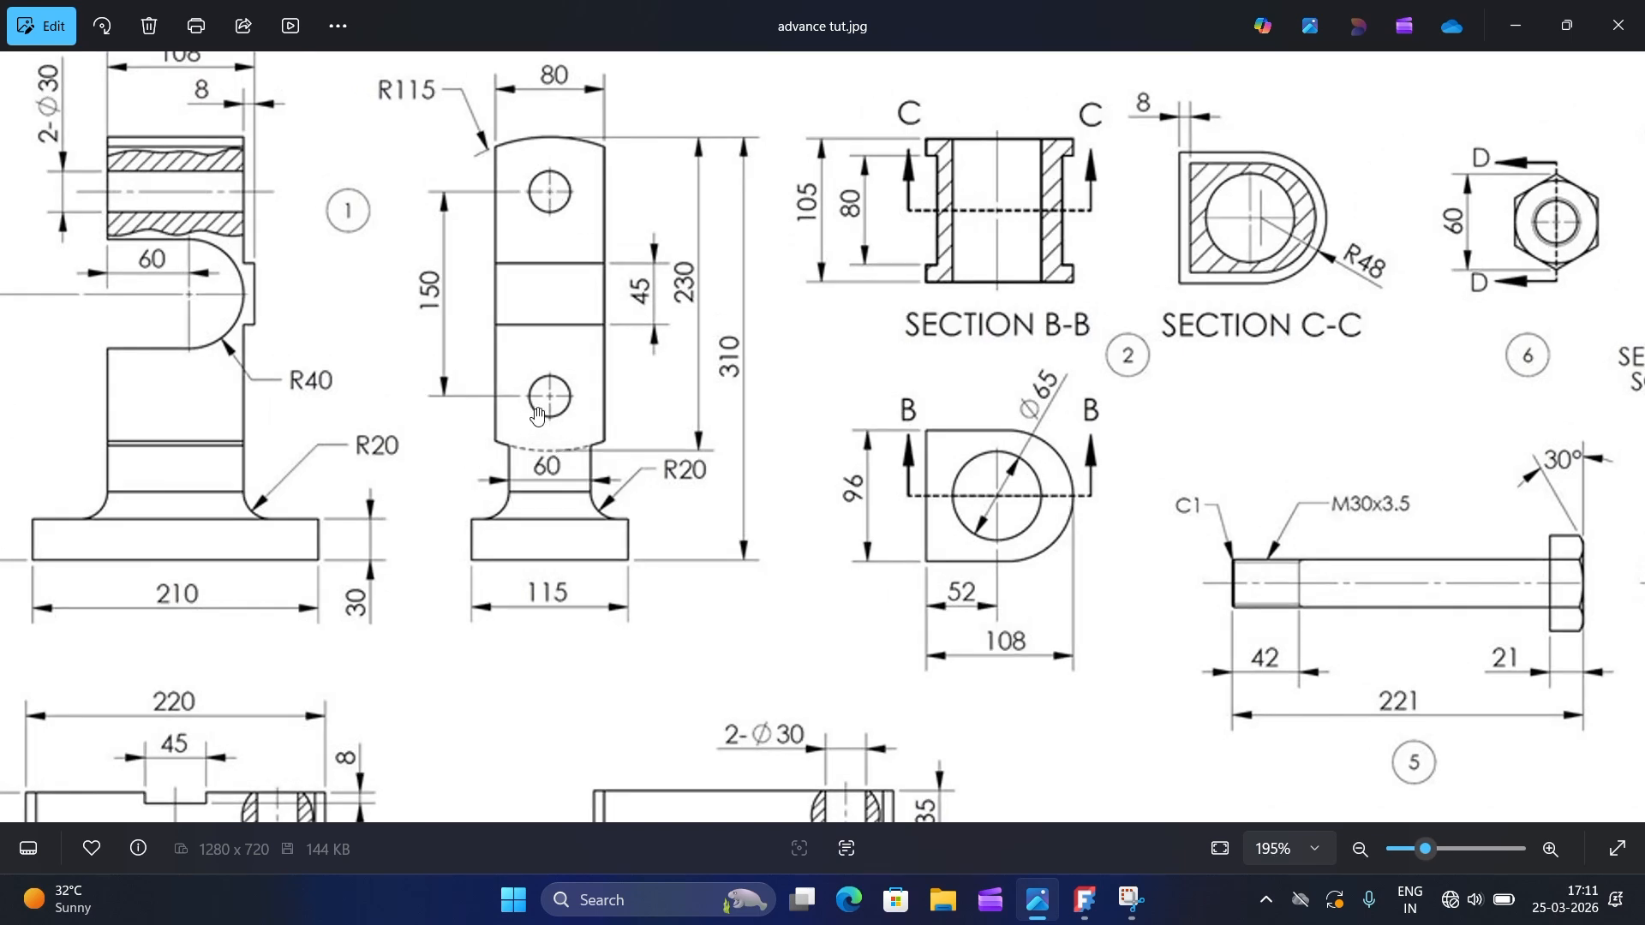
pyautogui.scroll(-1, 539, 417)
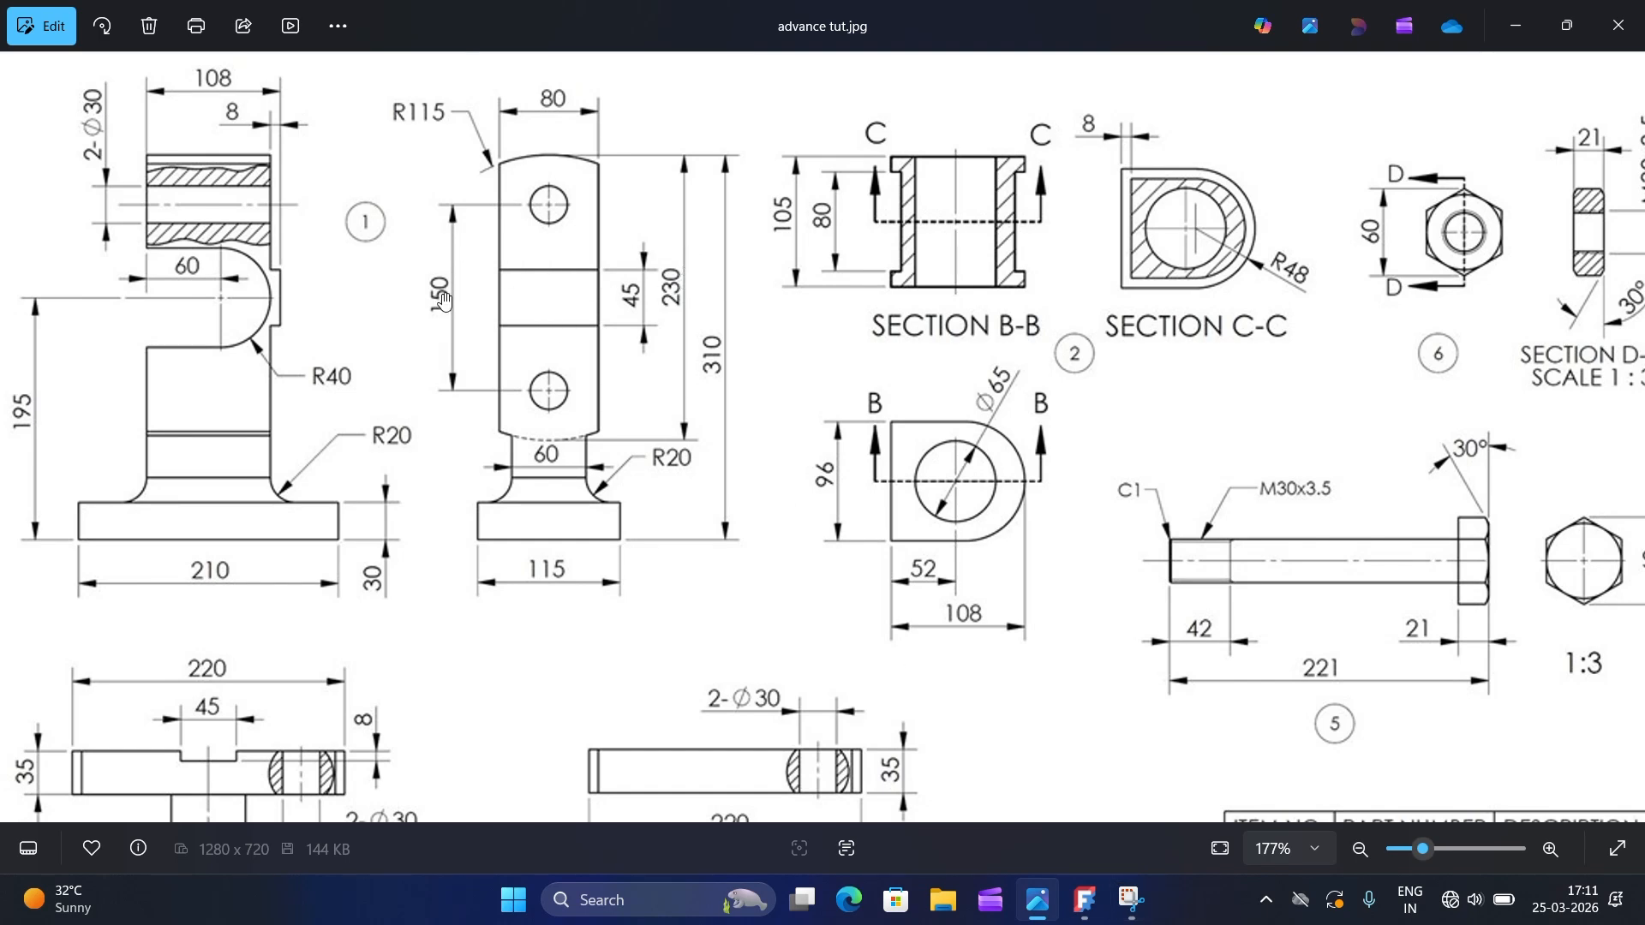
pyautogui.click(1083, 900)
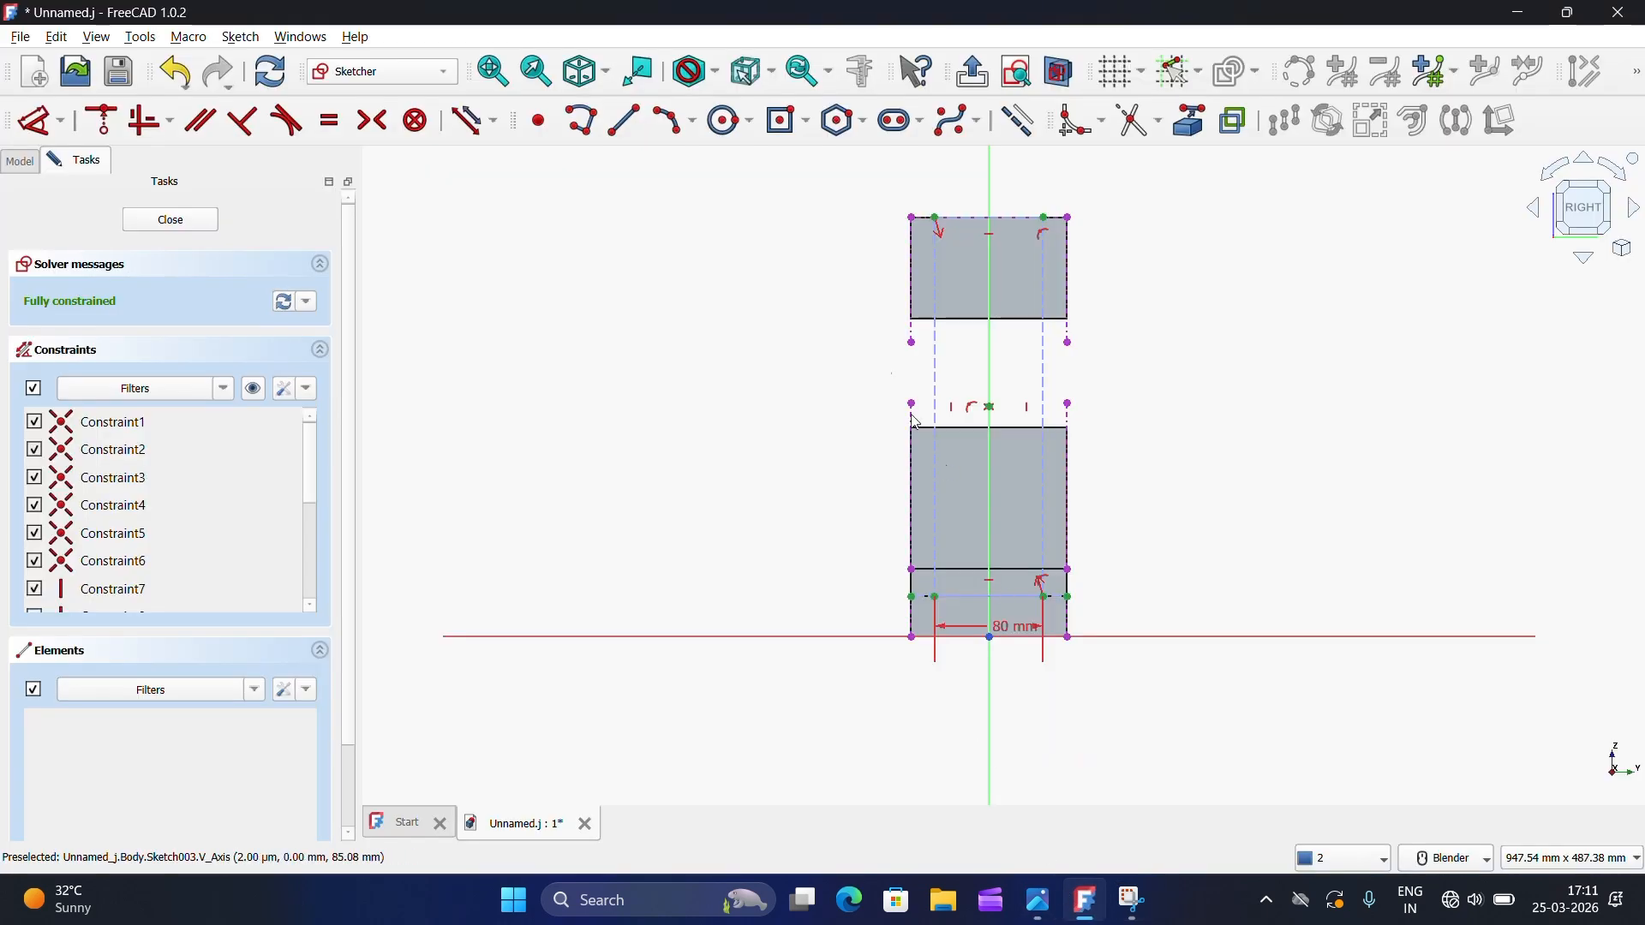
pyautogui.click(731, 121)
pyautogui.scroll(4, 942, 208)
pyautogui.click(1039, 278)
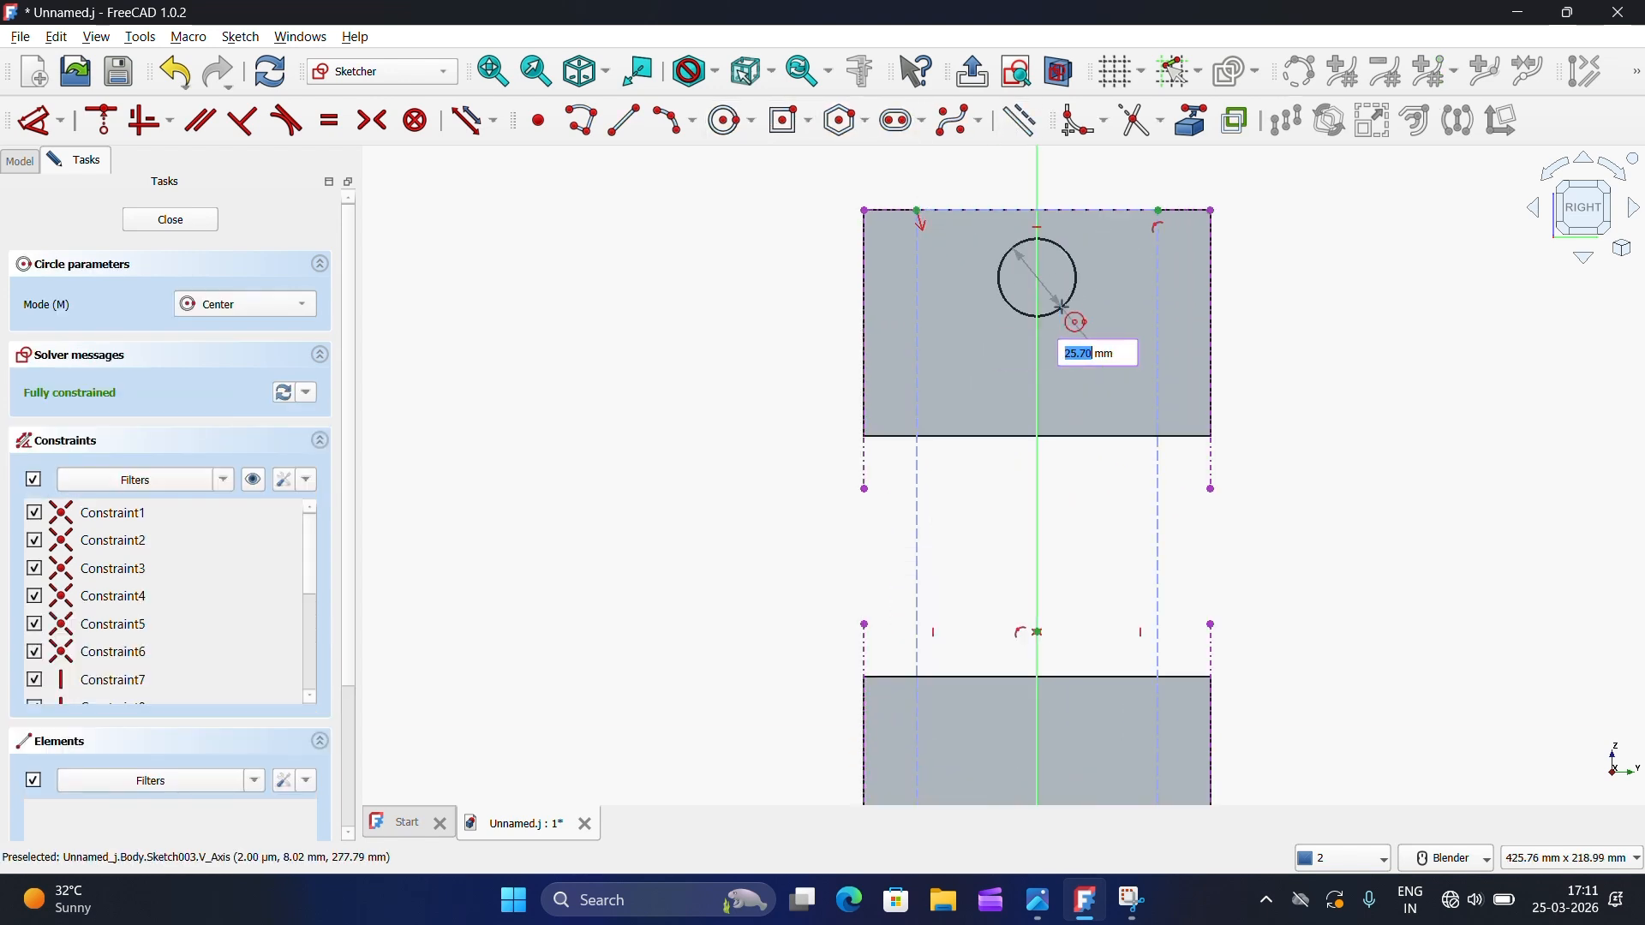
pyautogui.press('Return')
# Step: Sketch a second 30 mm diameter circle on the vertical axis in the lower block
pyautogui.scroll(-3, 1072, 396)
pyautogui.click(1053, 642)
pyautogui.write('3')
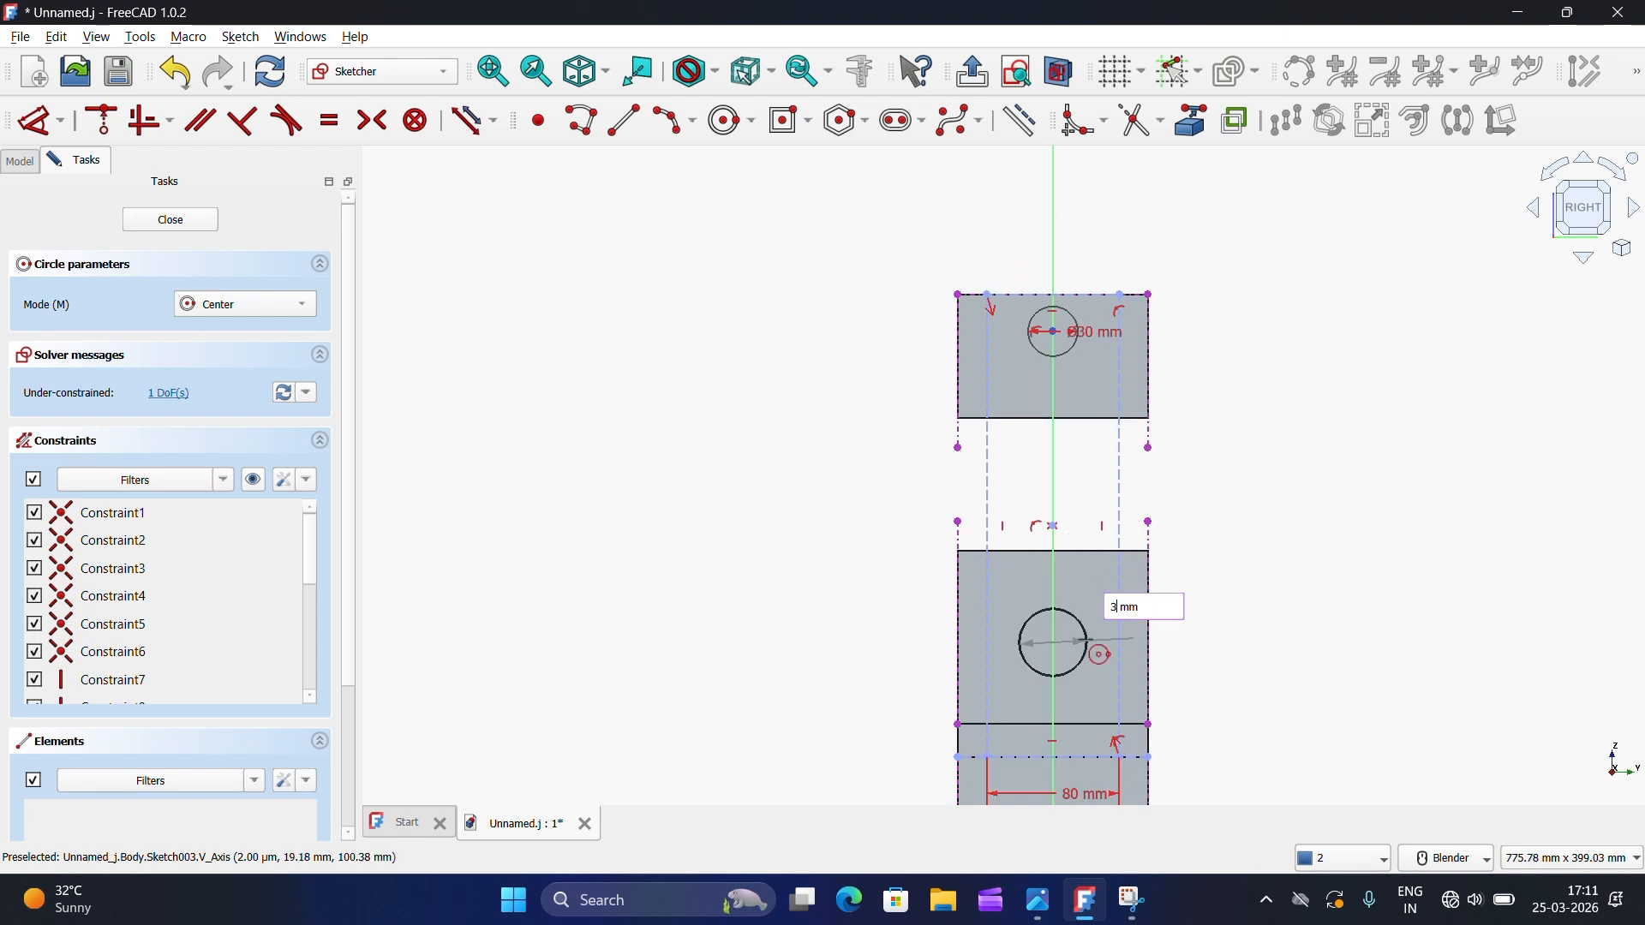
pyautogui.press('Return')
pyautogui.press('Escape')
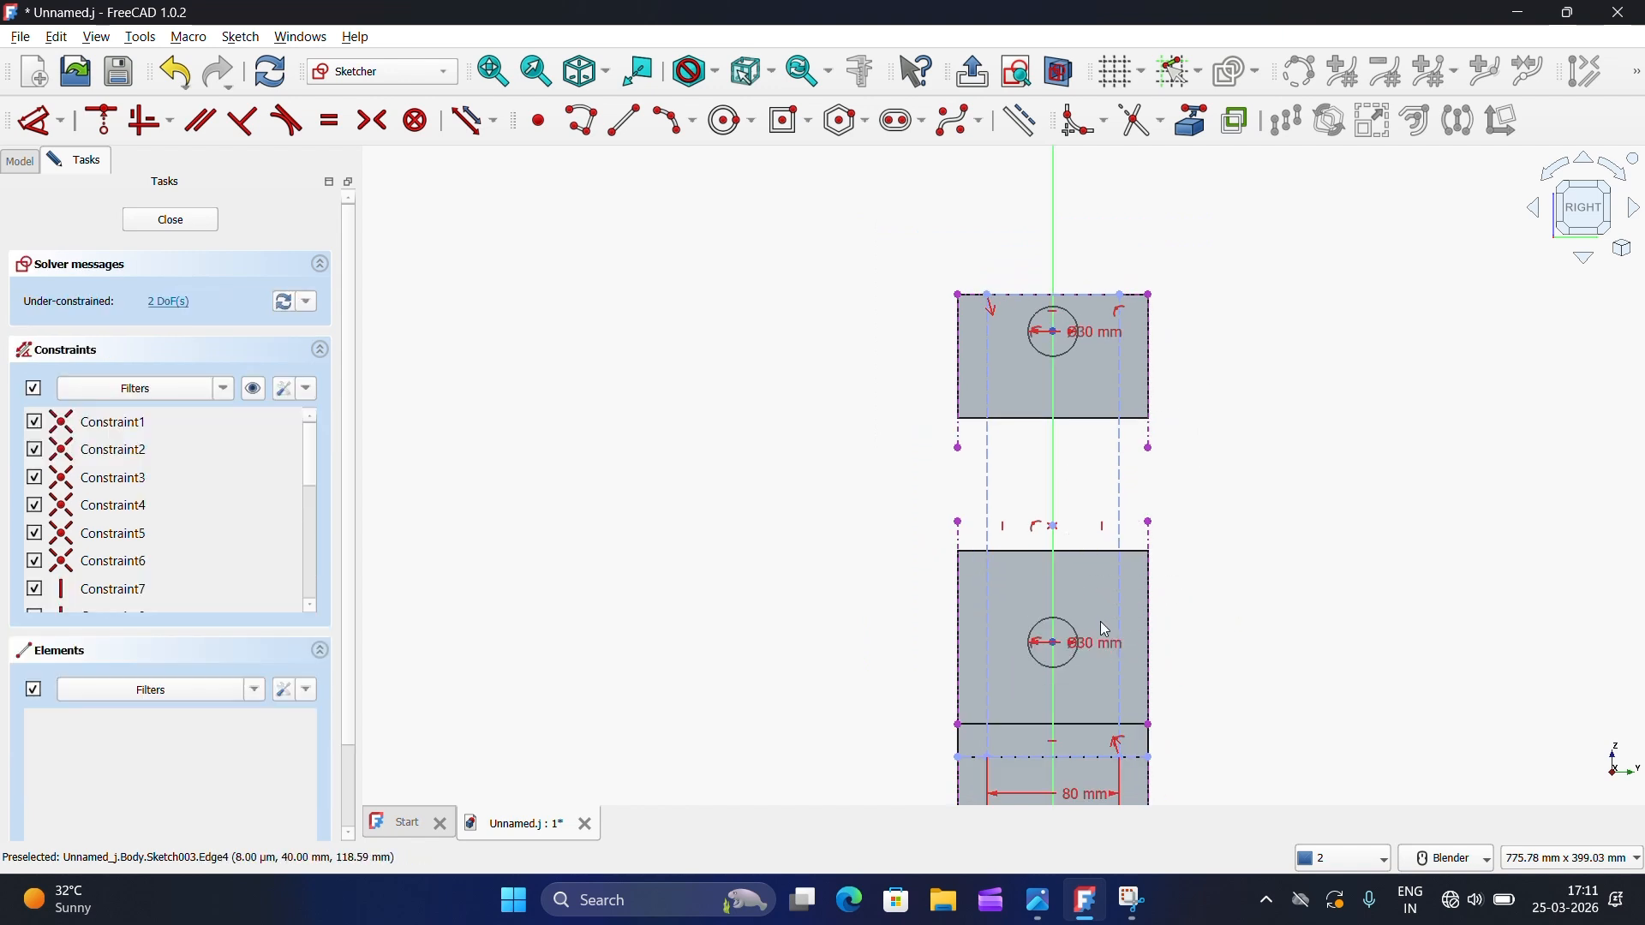
pyautogui.click(1053, 642)
pyautogui.click(1058, 351)
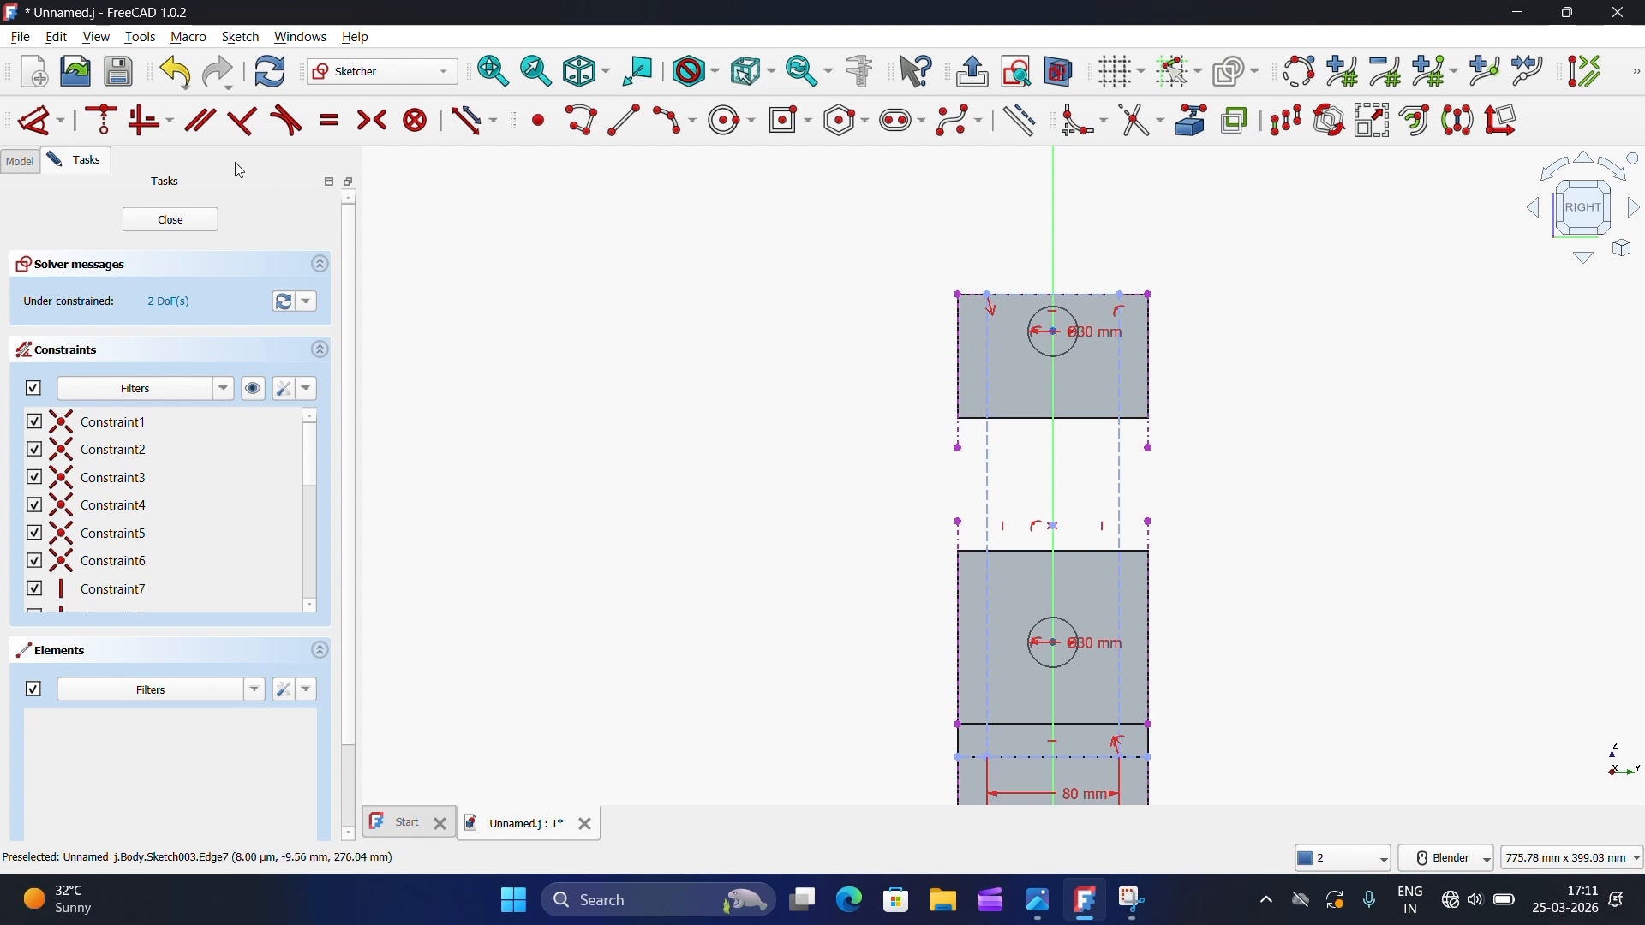
pyautogui.click(38, 124)
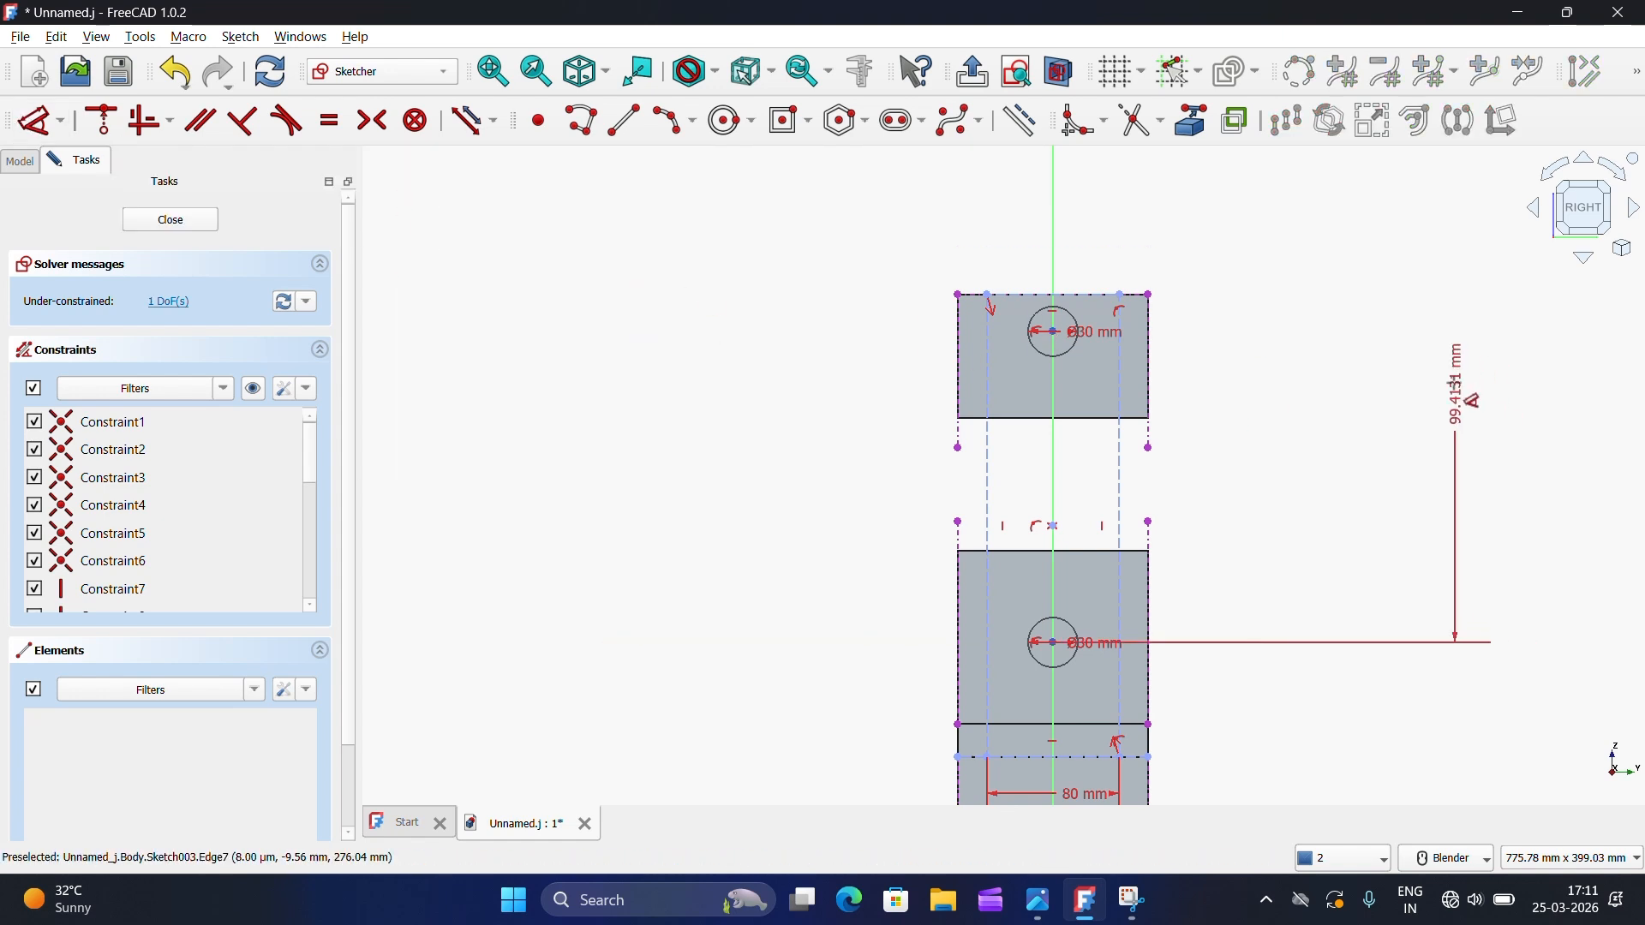
pyautogui.press('Escape')
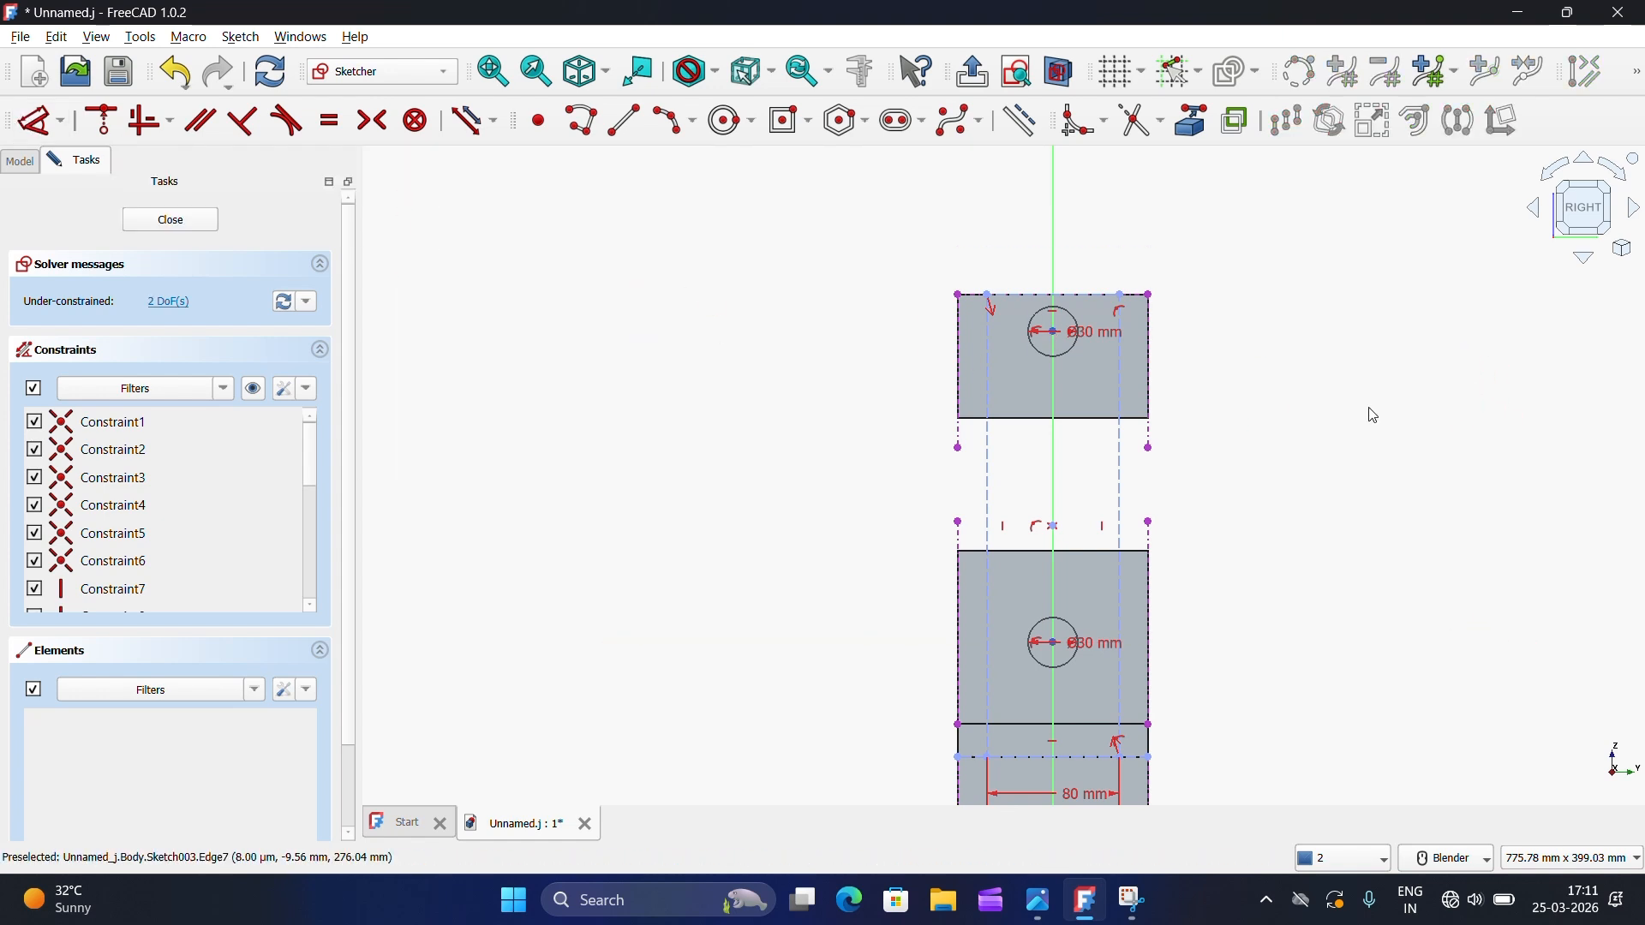
# Step: Dimension the vertical distance between the centres of the two circles to 150 mm
pyautogui.click(1058, 644)
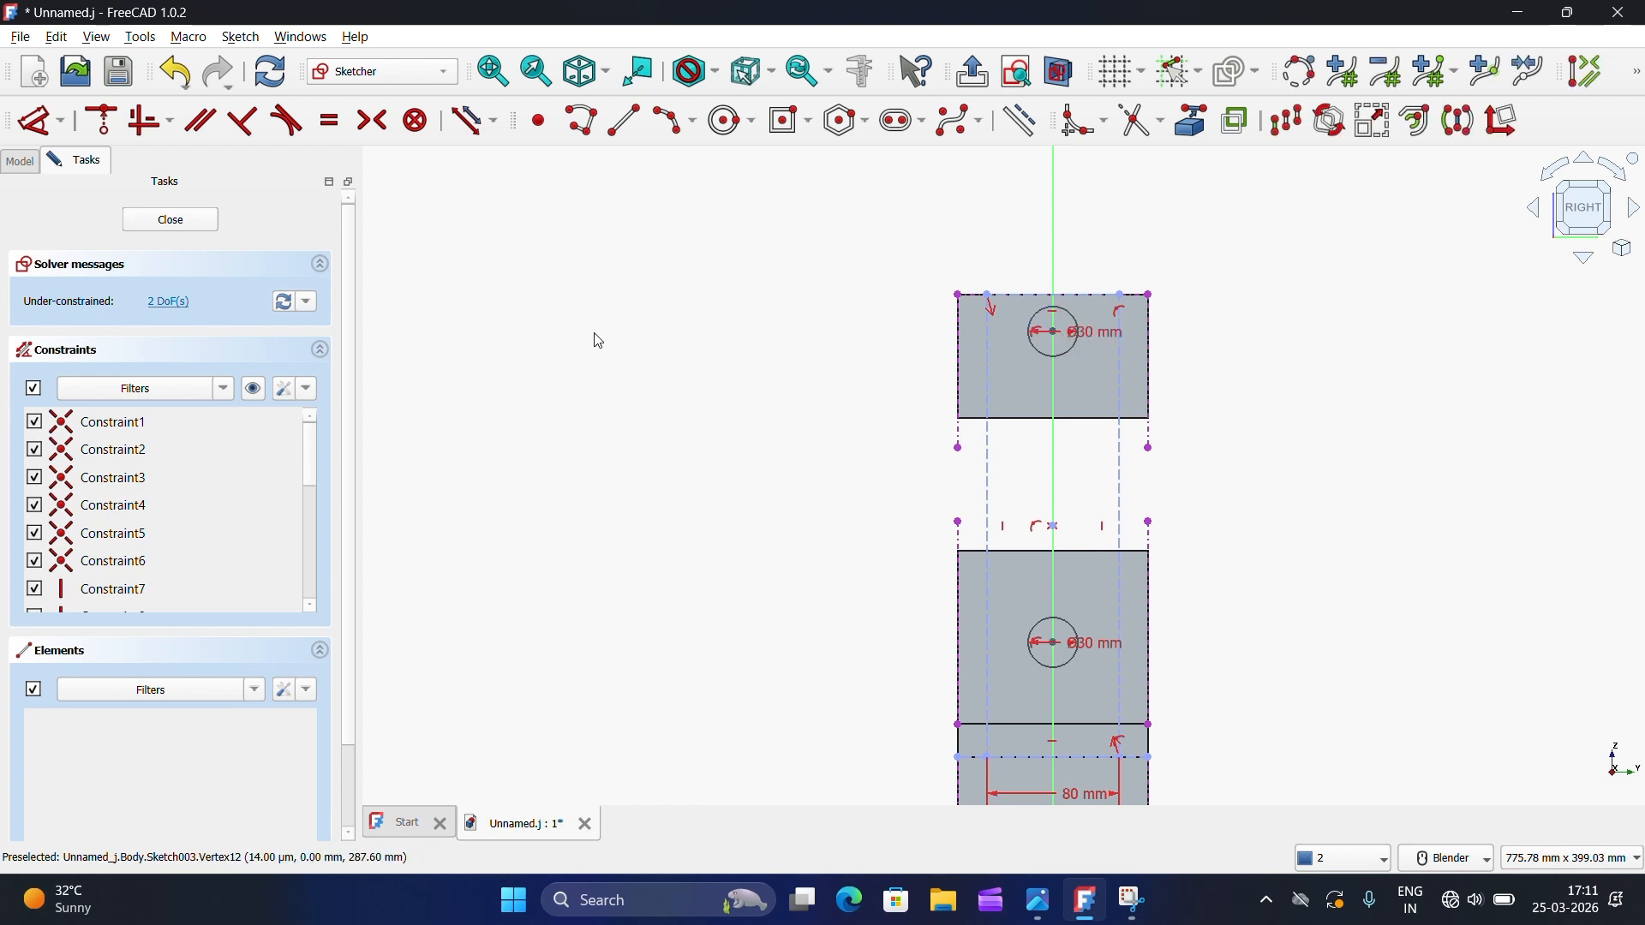
pyautogui.click(39, 120)
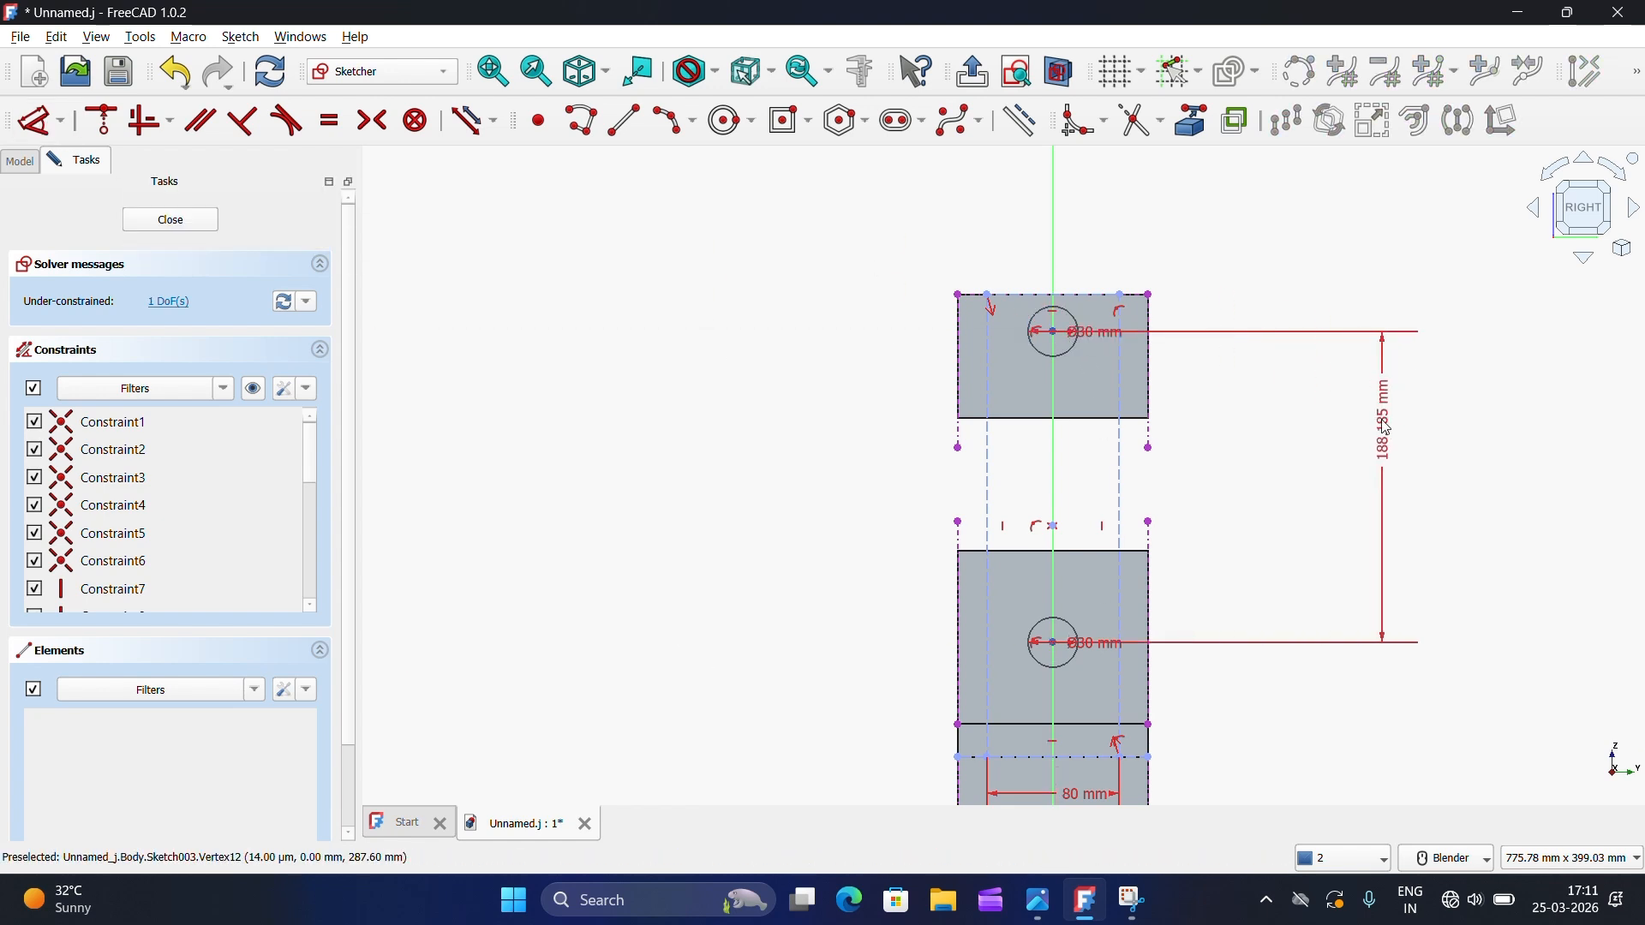
pyautogui.click(1388, 420)
pyautogui.write('150')
pyautogui.click(1474, 547)
# Step: Sketch an upward-bulging three-point arc above the upper circle, with its ends on the two dashed vertical construction lines
pyautogui.scroll(3, 1046, 305)
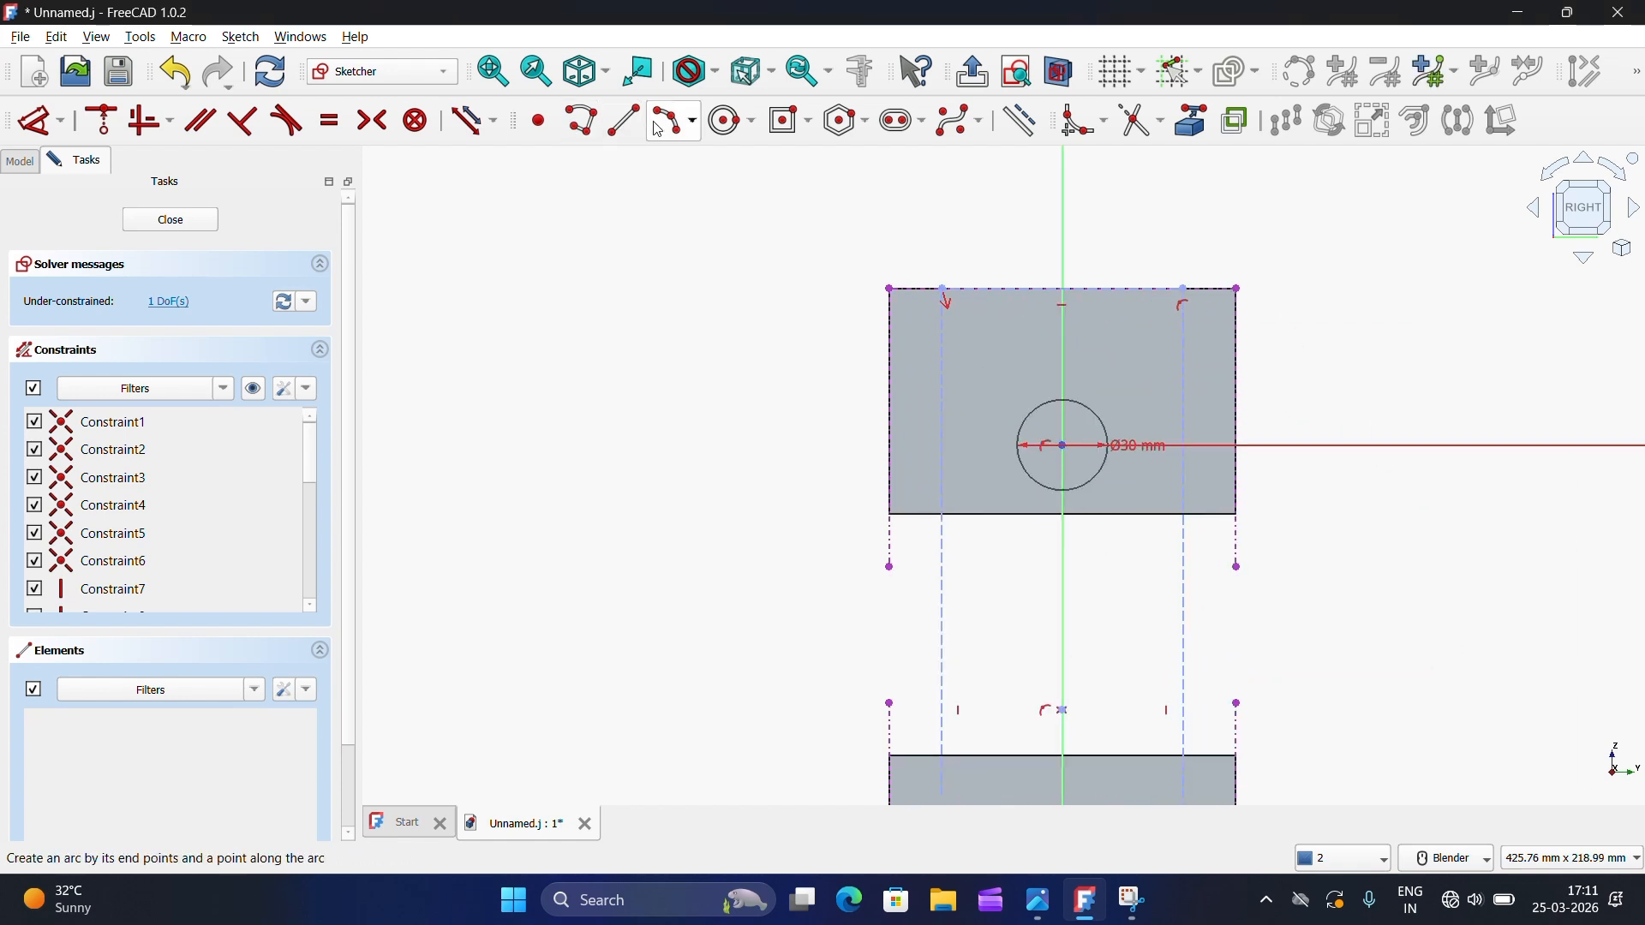
pyautogui.click(695, 129)
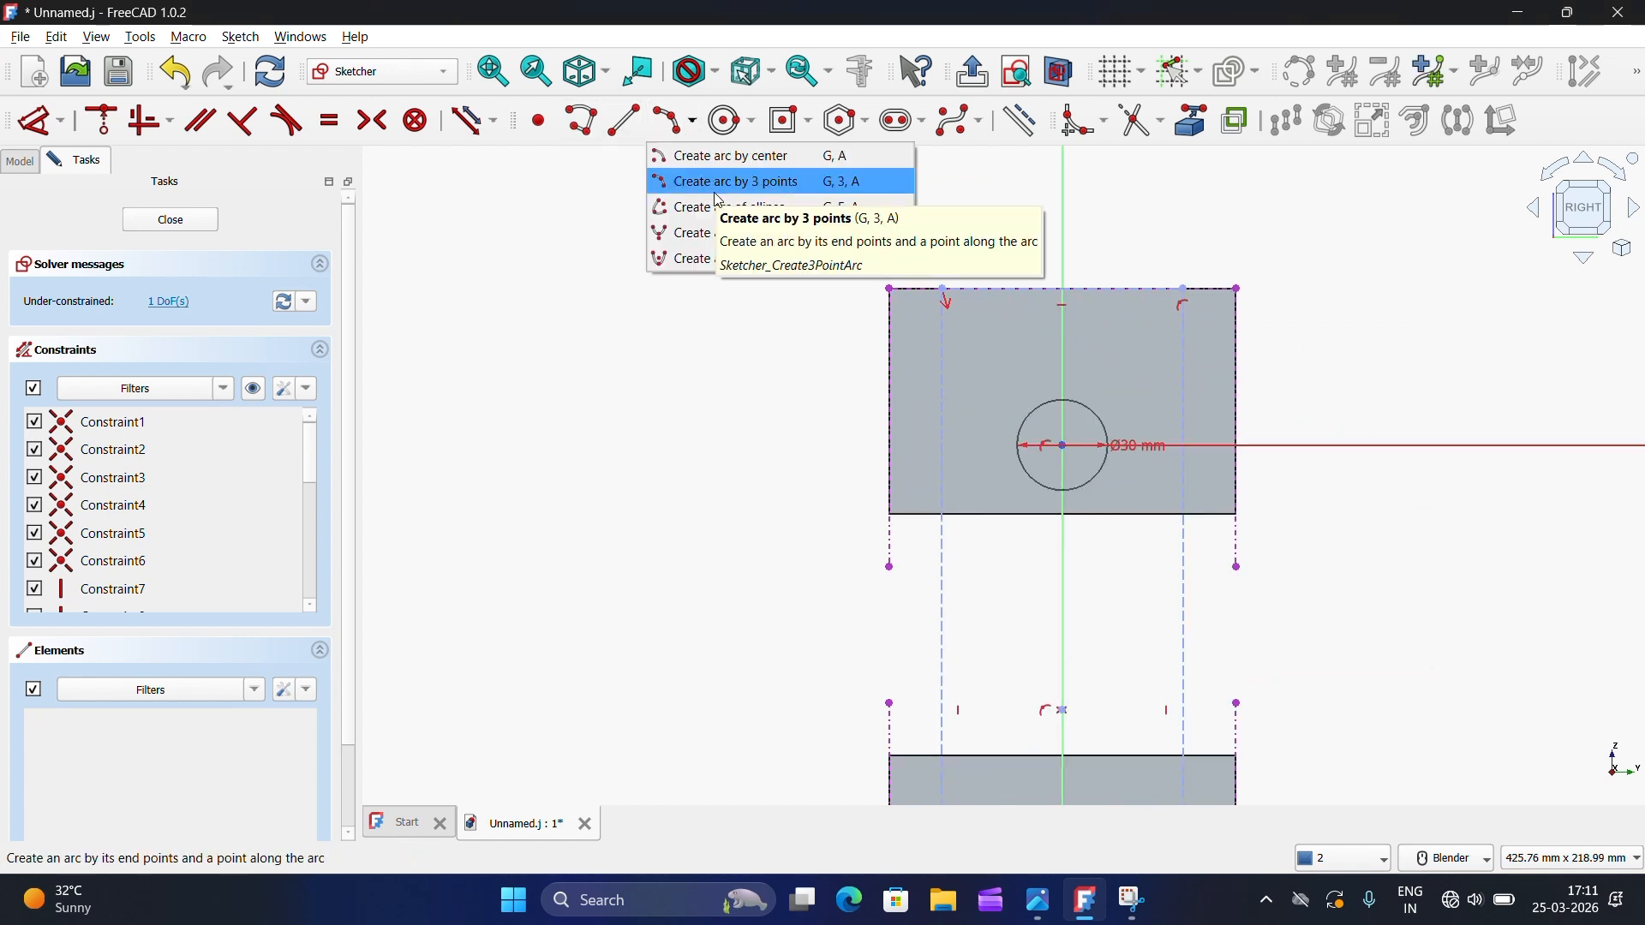
pyautogui.click(696, 180)
pyautogui.click(943, 339)
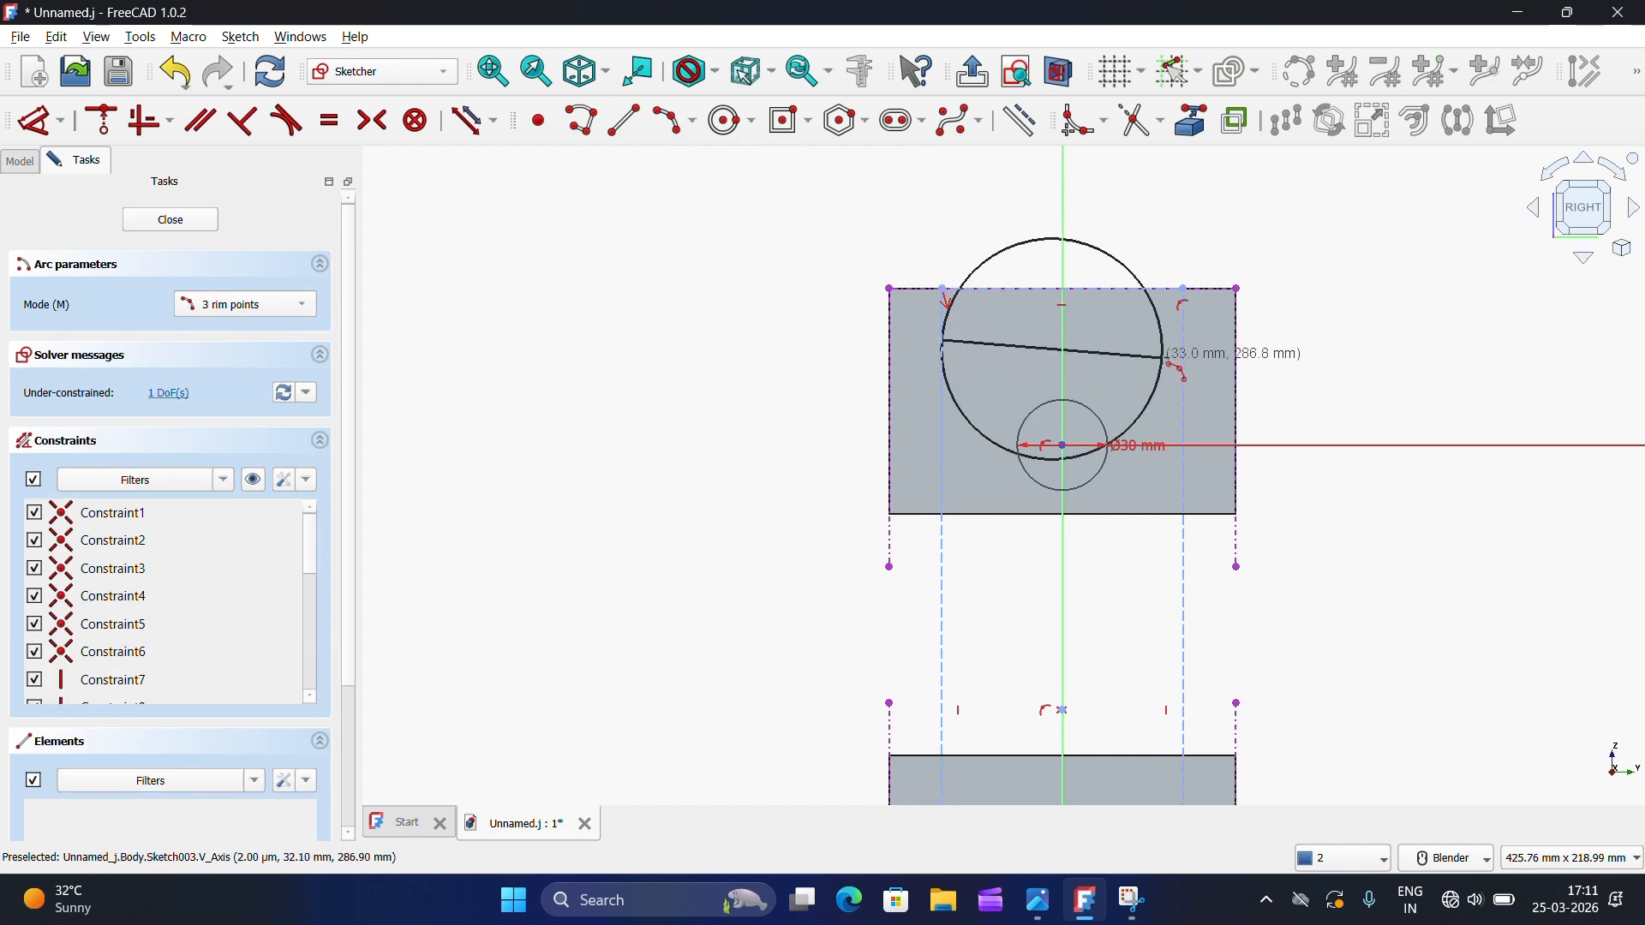
pyautogui.click(1174, 348)
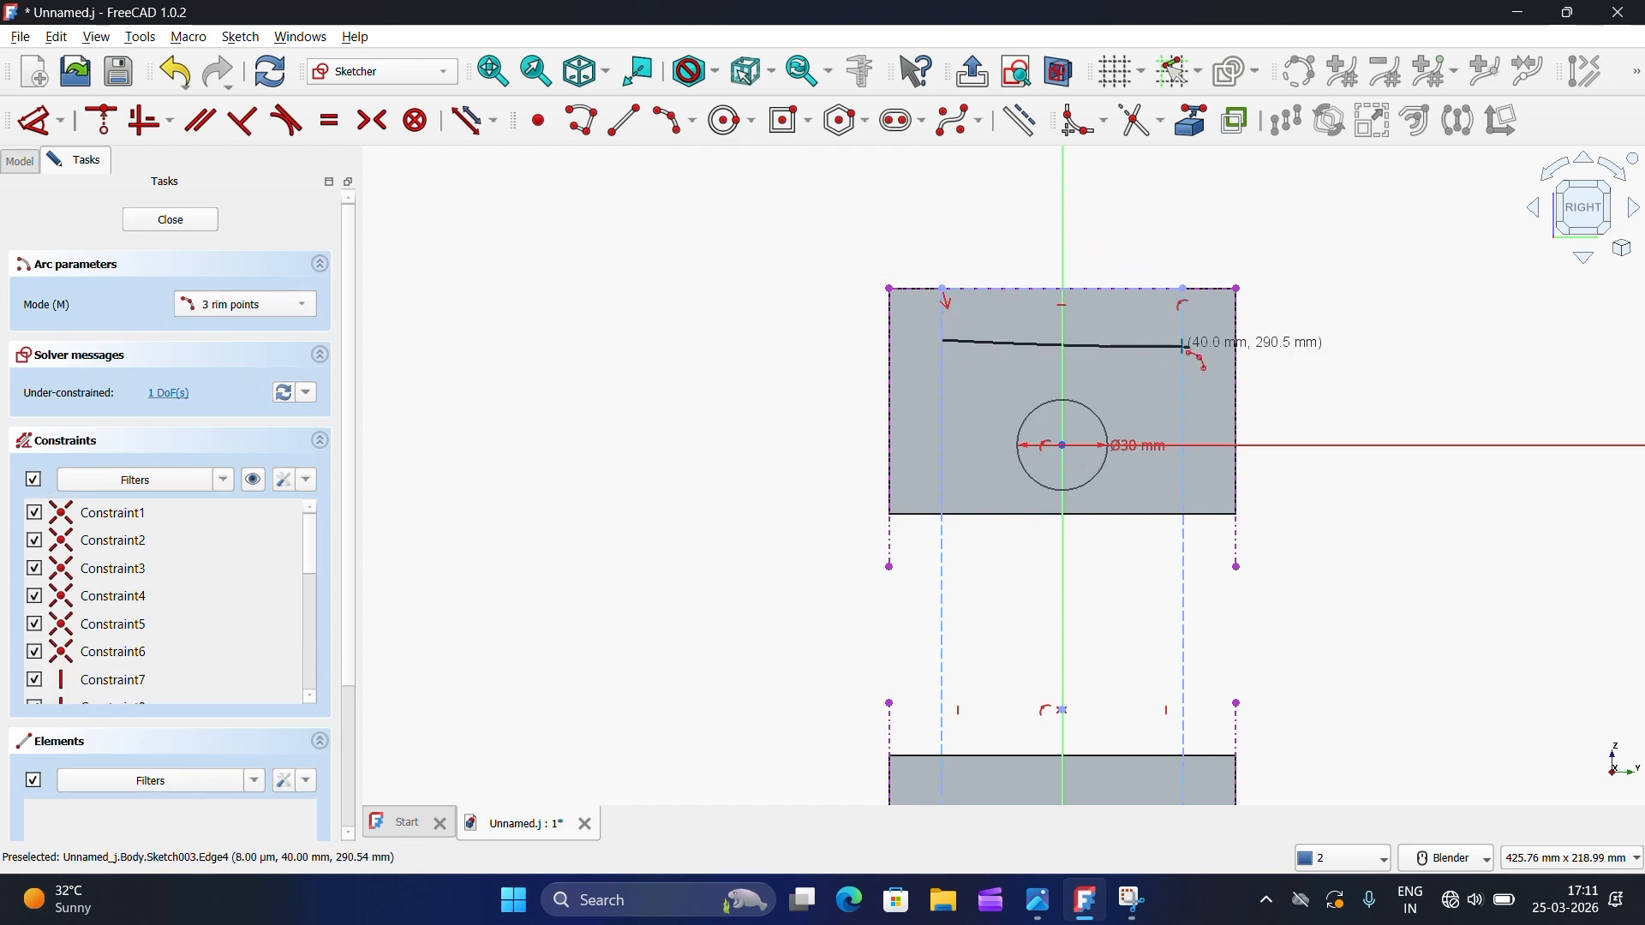
pyautogui.scroll(5, 944, 339)
pyautogui.click(943, 336)
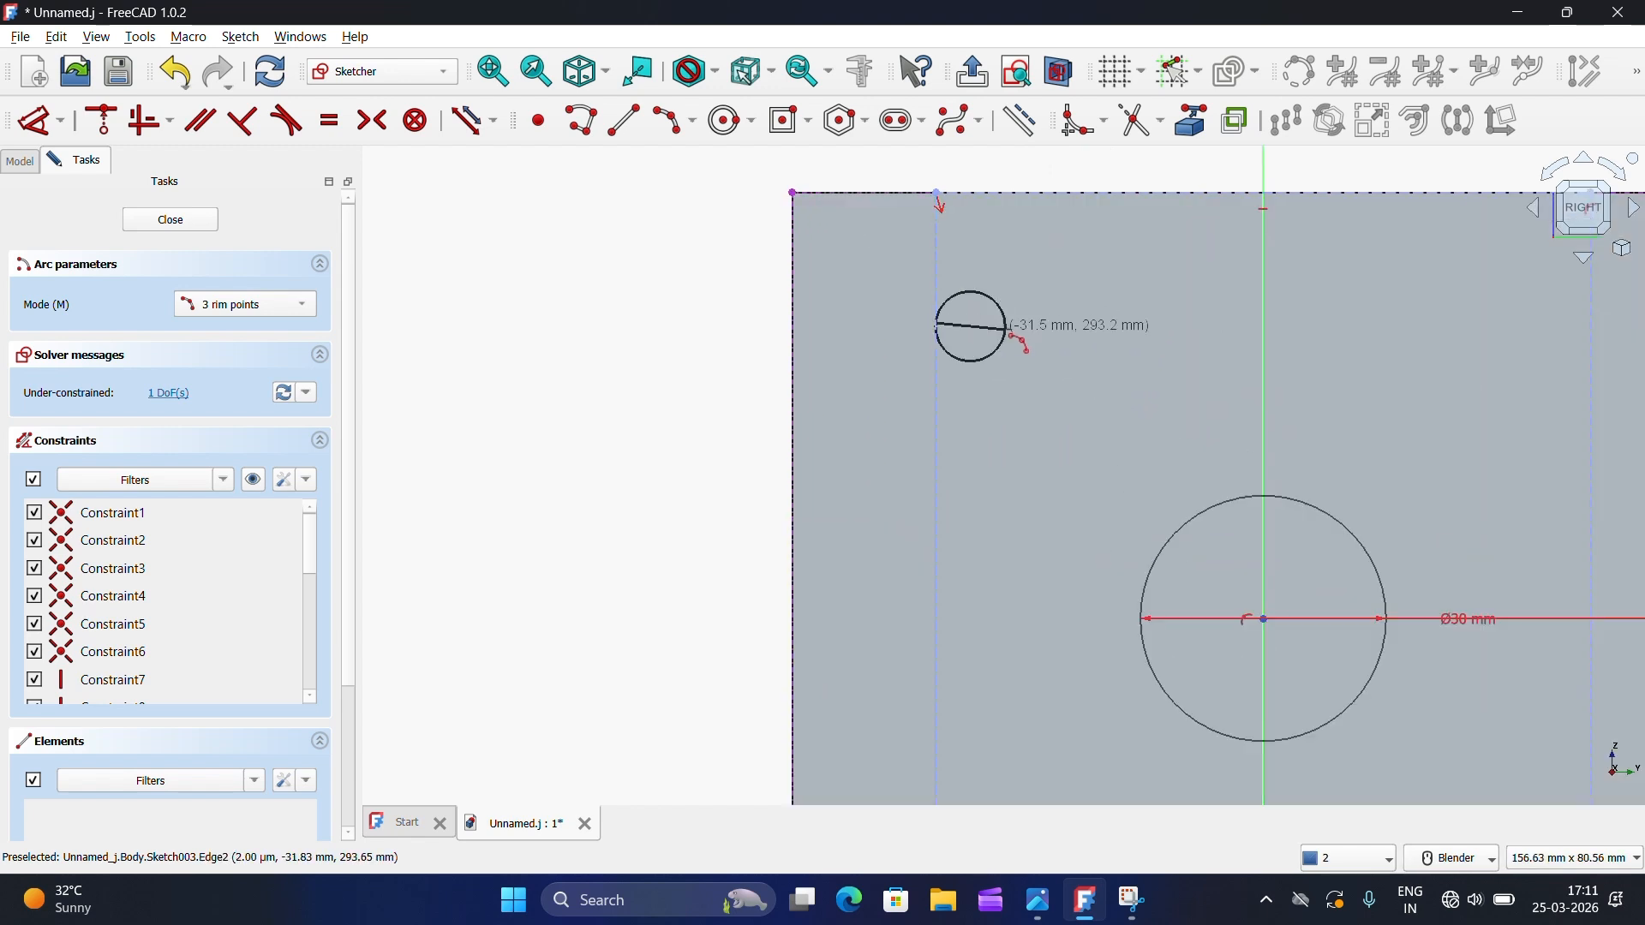
pyautogui.scroll(-2, 985, 330)
pyautogui.scroll(3, 1165, 325)
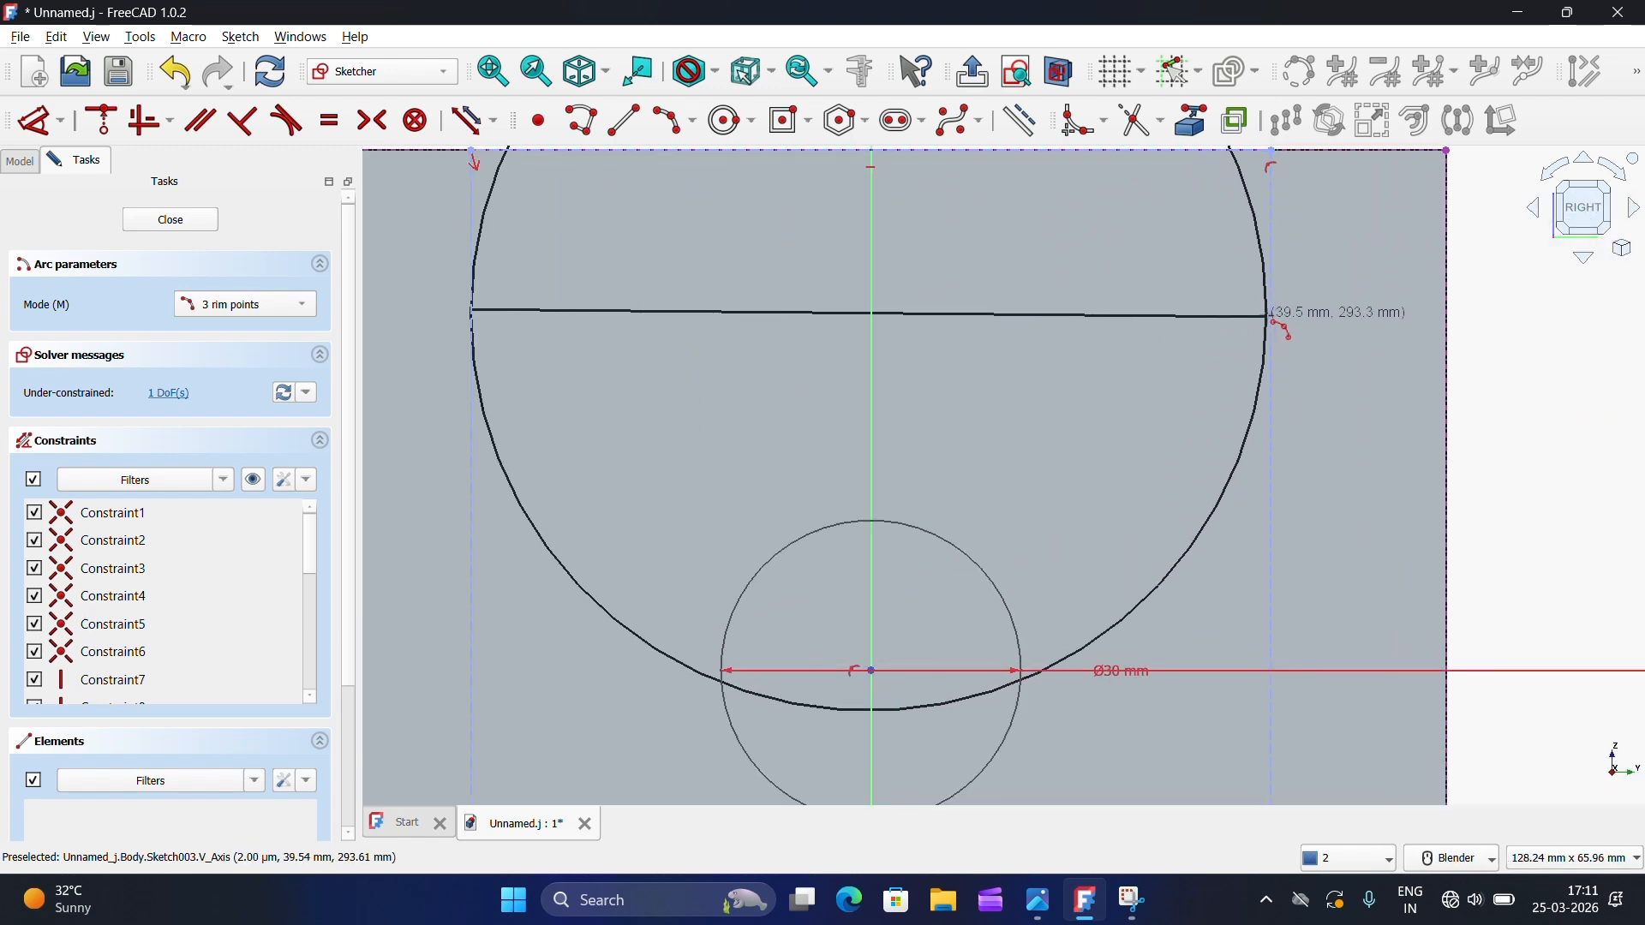
pyautogui.click(1104, 281)
# Step: Sketch a downward-bulging three-point arc below the lower circle, with its ends on the two dashed vertical construction lines
pyautogui.scroll(-6, 994, 261)
pyautogui.scroll(-3, 960, 291)
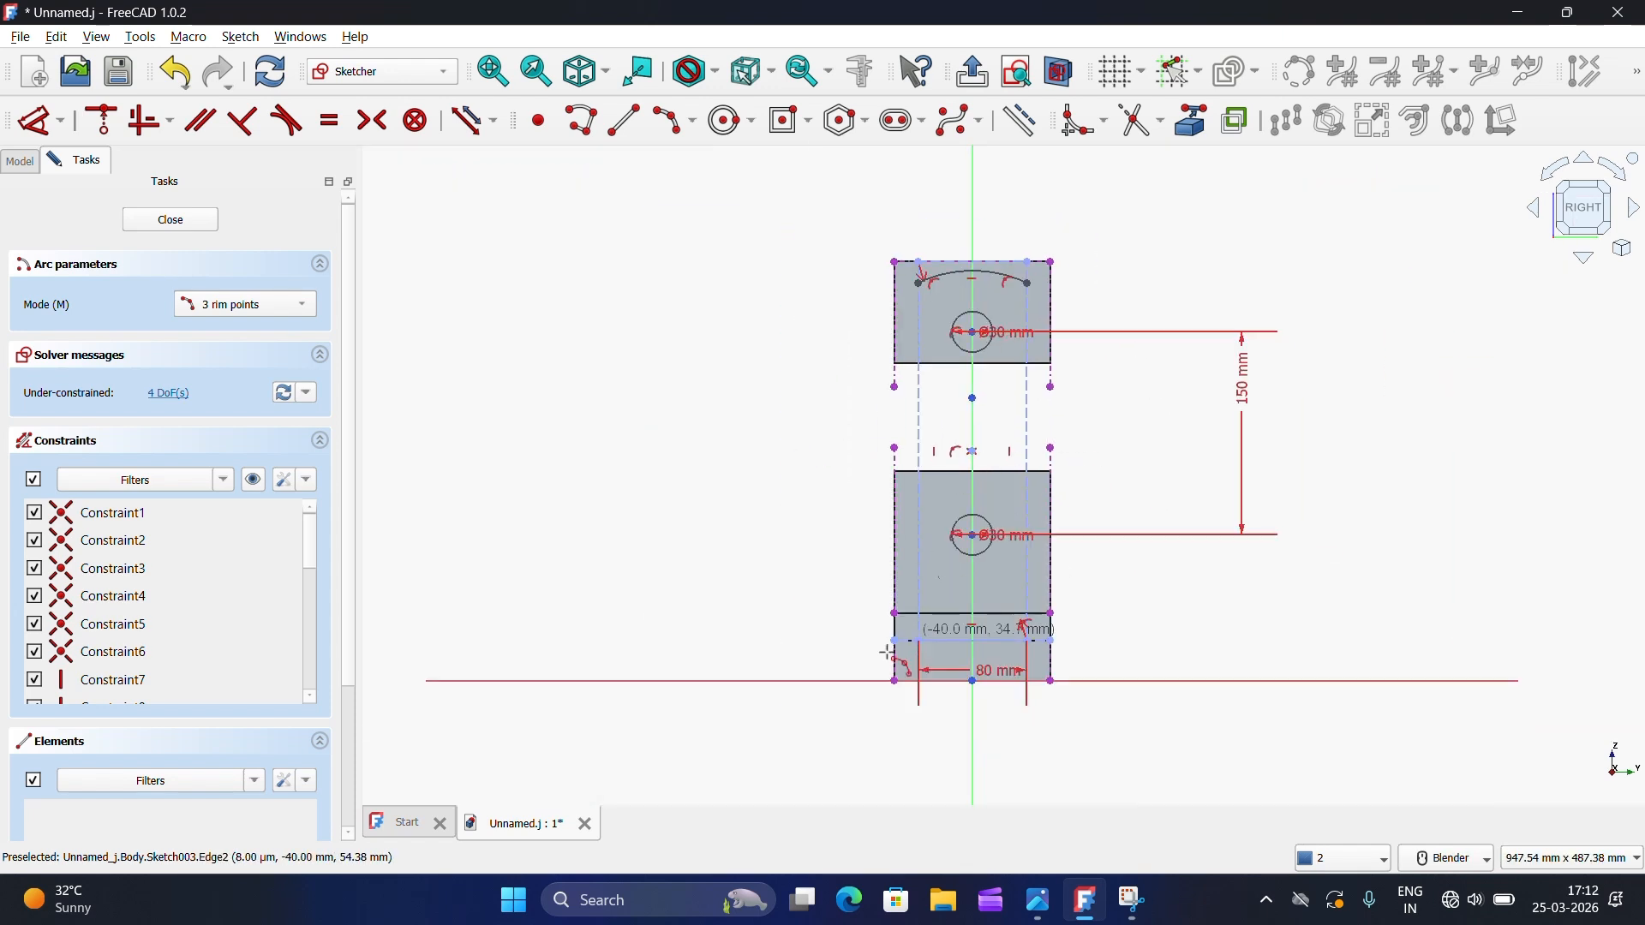
pyautogui.scroll(3, 934, 532)
pyautogui.click(934, 535)
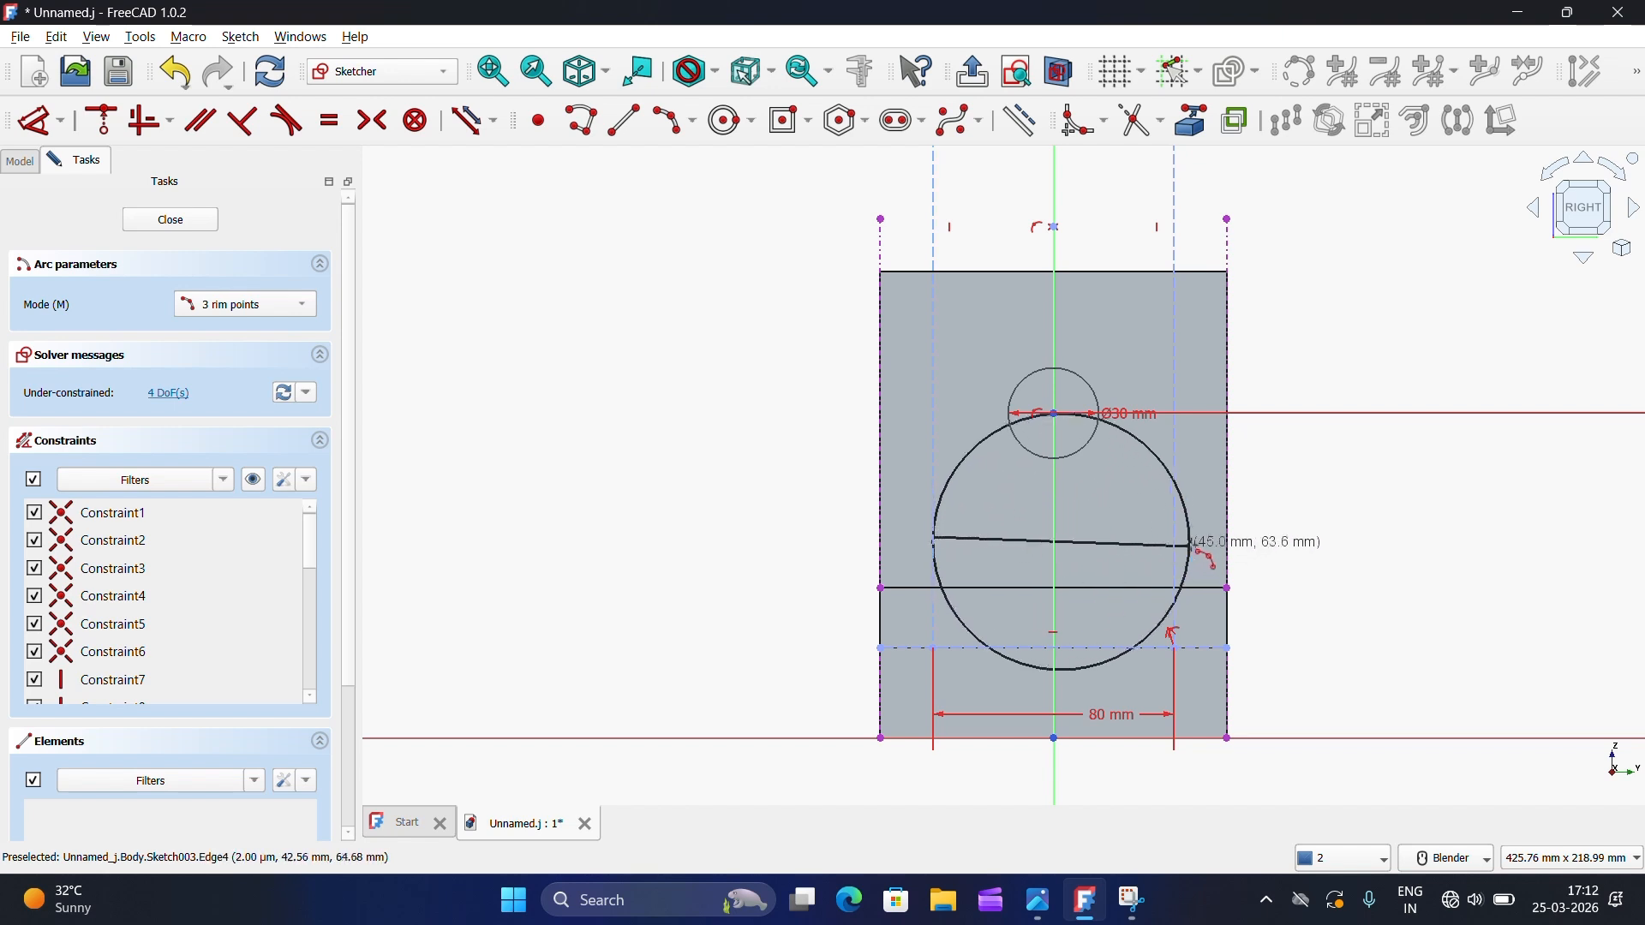
pyautogui.click(1174, 544)
pyautogui.click(1119, 566)
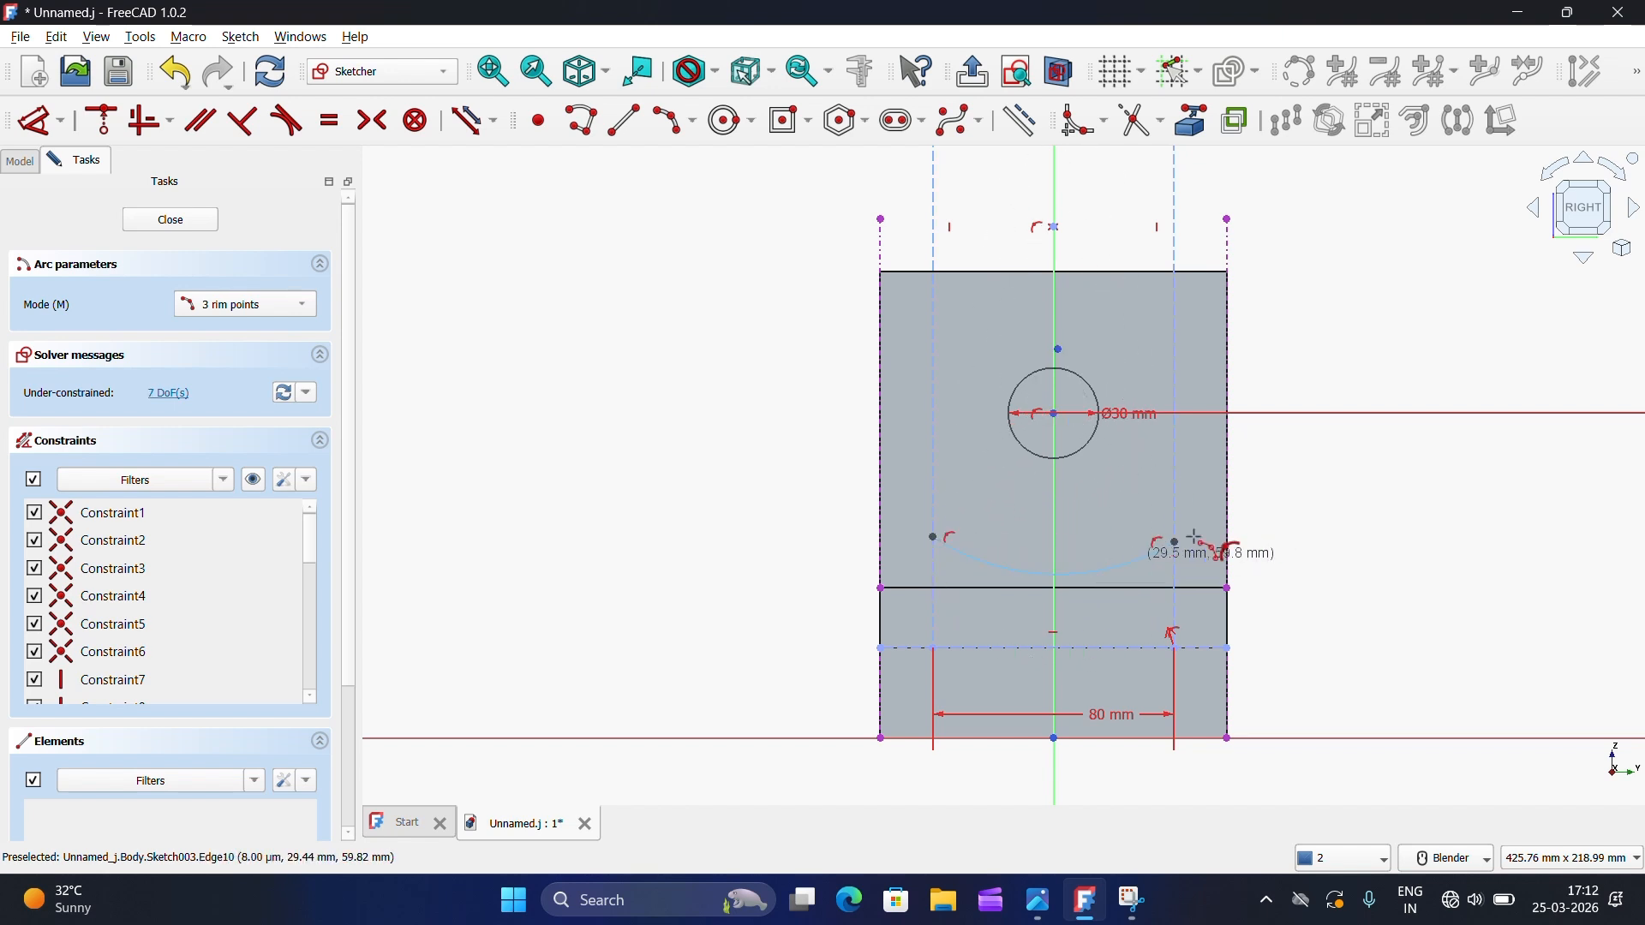
pyautogui.rightClick(1334, 534)
# Step: Constrain the lower arc's centre point onto the vertical axis
pyautogui.scroll(1, 1116, 562)
pyautogui.scroll(-2, 1117, 561)
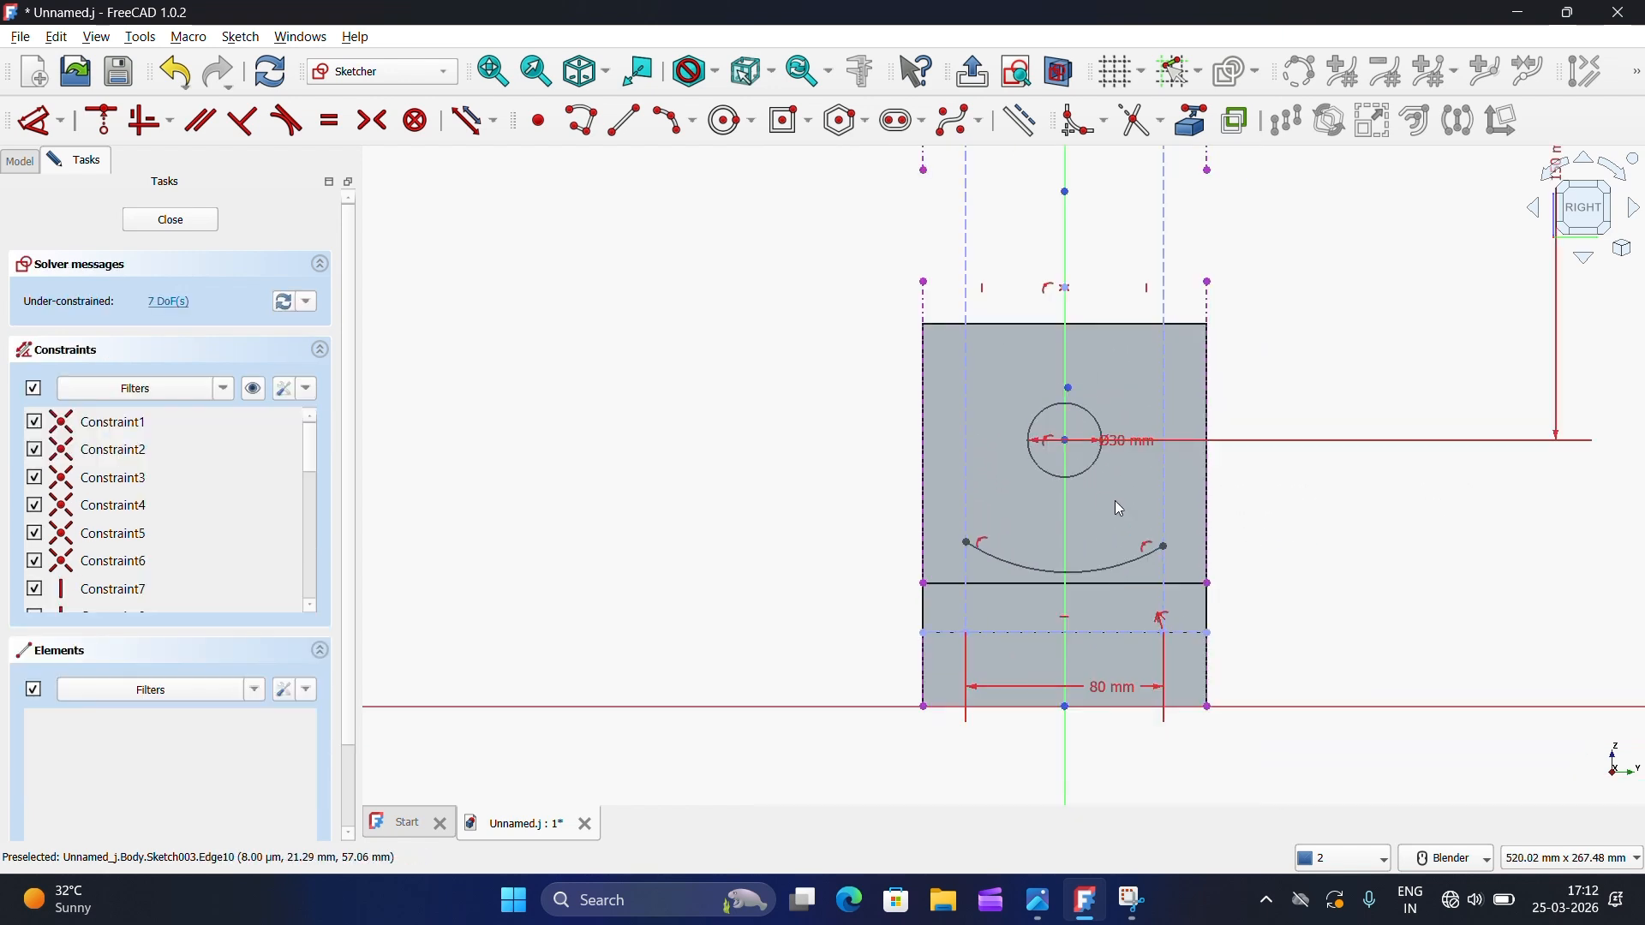
pyautogui.scroll(4, 1063, 394)
pyautogui.moveTo(1078, 385)
pyautogui.mouseDown()
pyautogui.moveTo(1114, 341)
pyautogui.moveTo(1092, 386)
pyautogui.mouseUp()
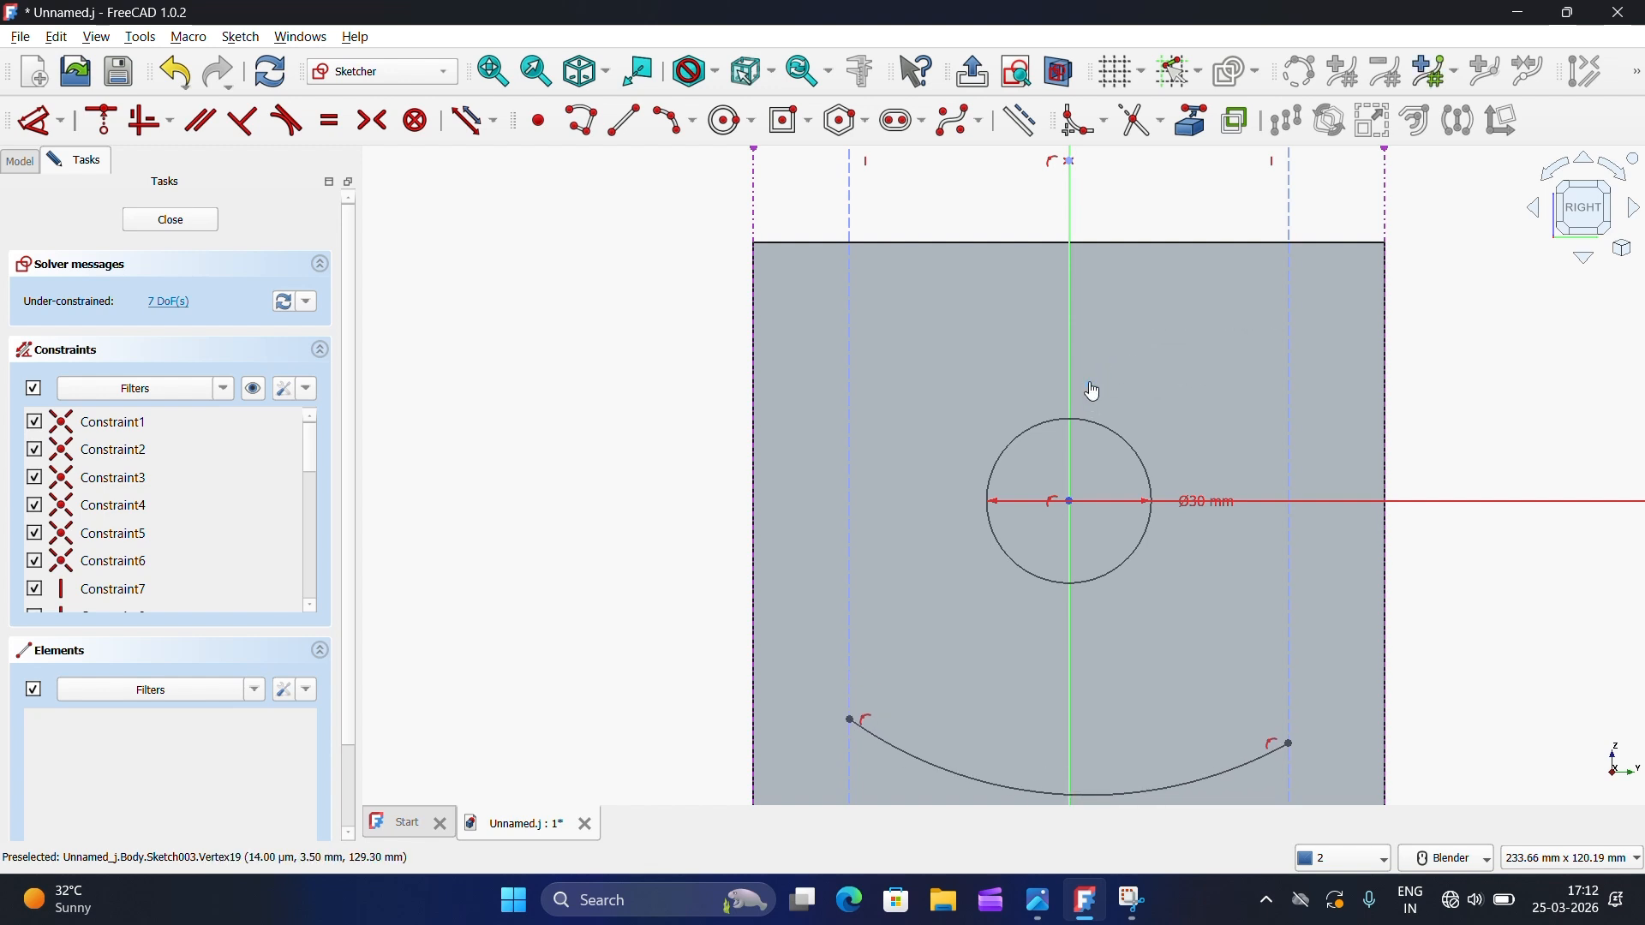
pyautogui.click(109, 124)
# Step: Constrain the upper arc's centre point onto the vertical axis
pyautogui.scroll(-3, 1058, 520)
pyautogui.scroll(-3, 1085, 272)
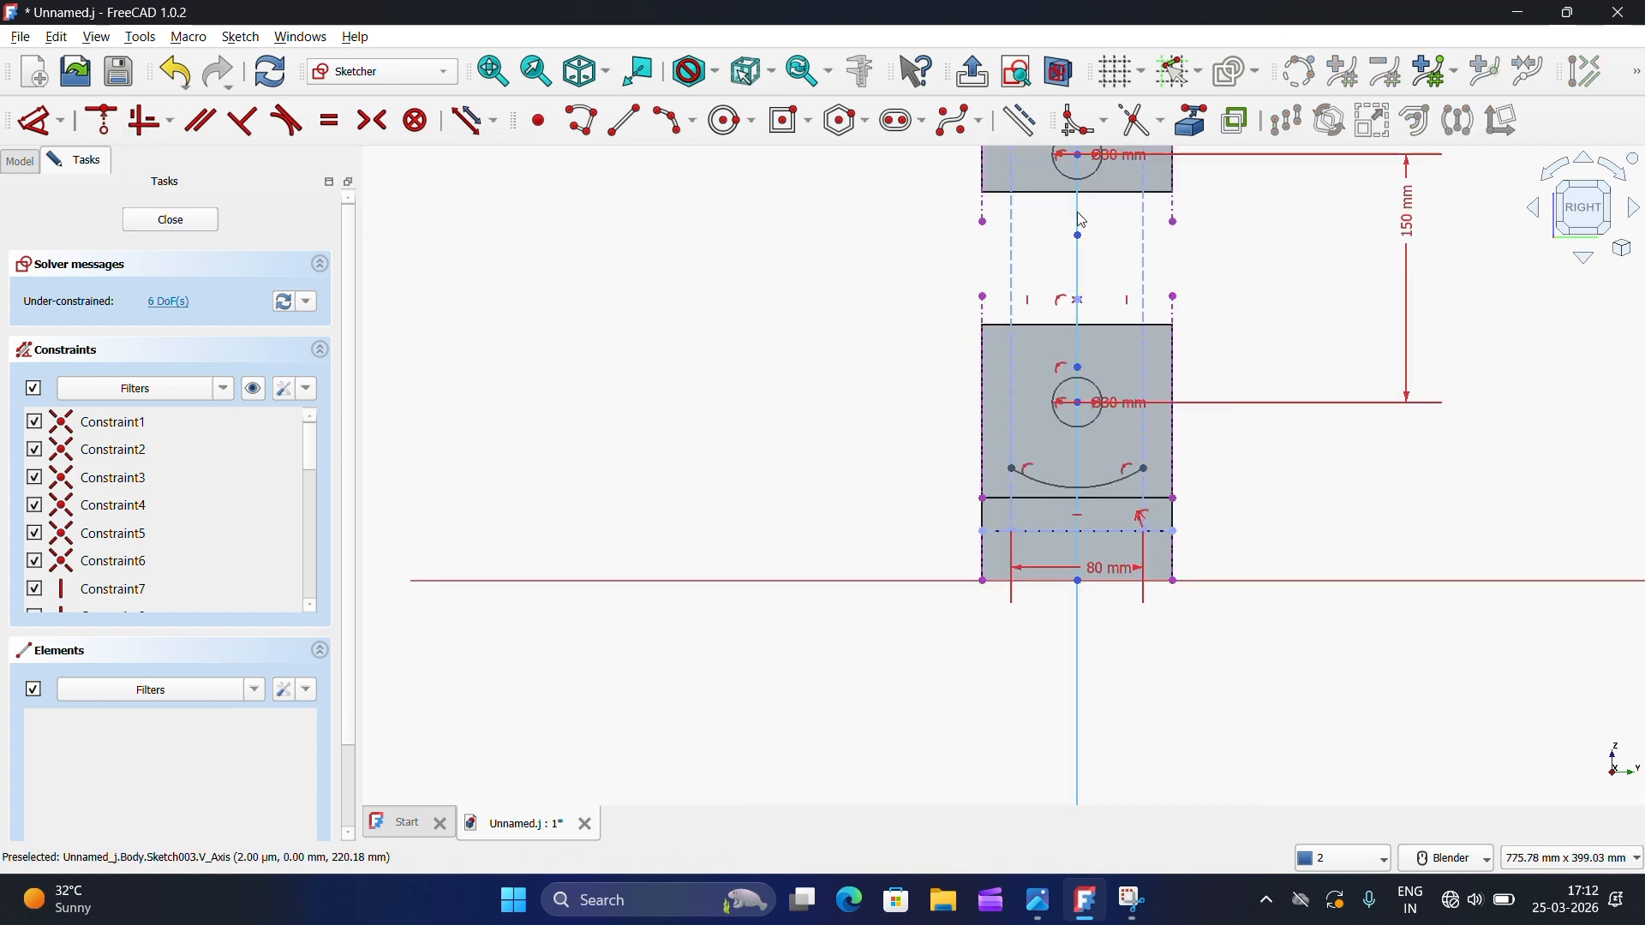
pyautogui.scroll(-1, 1086, 236)
pyautogui.scroll(6, 1076, 403)
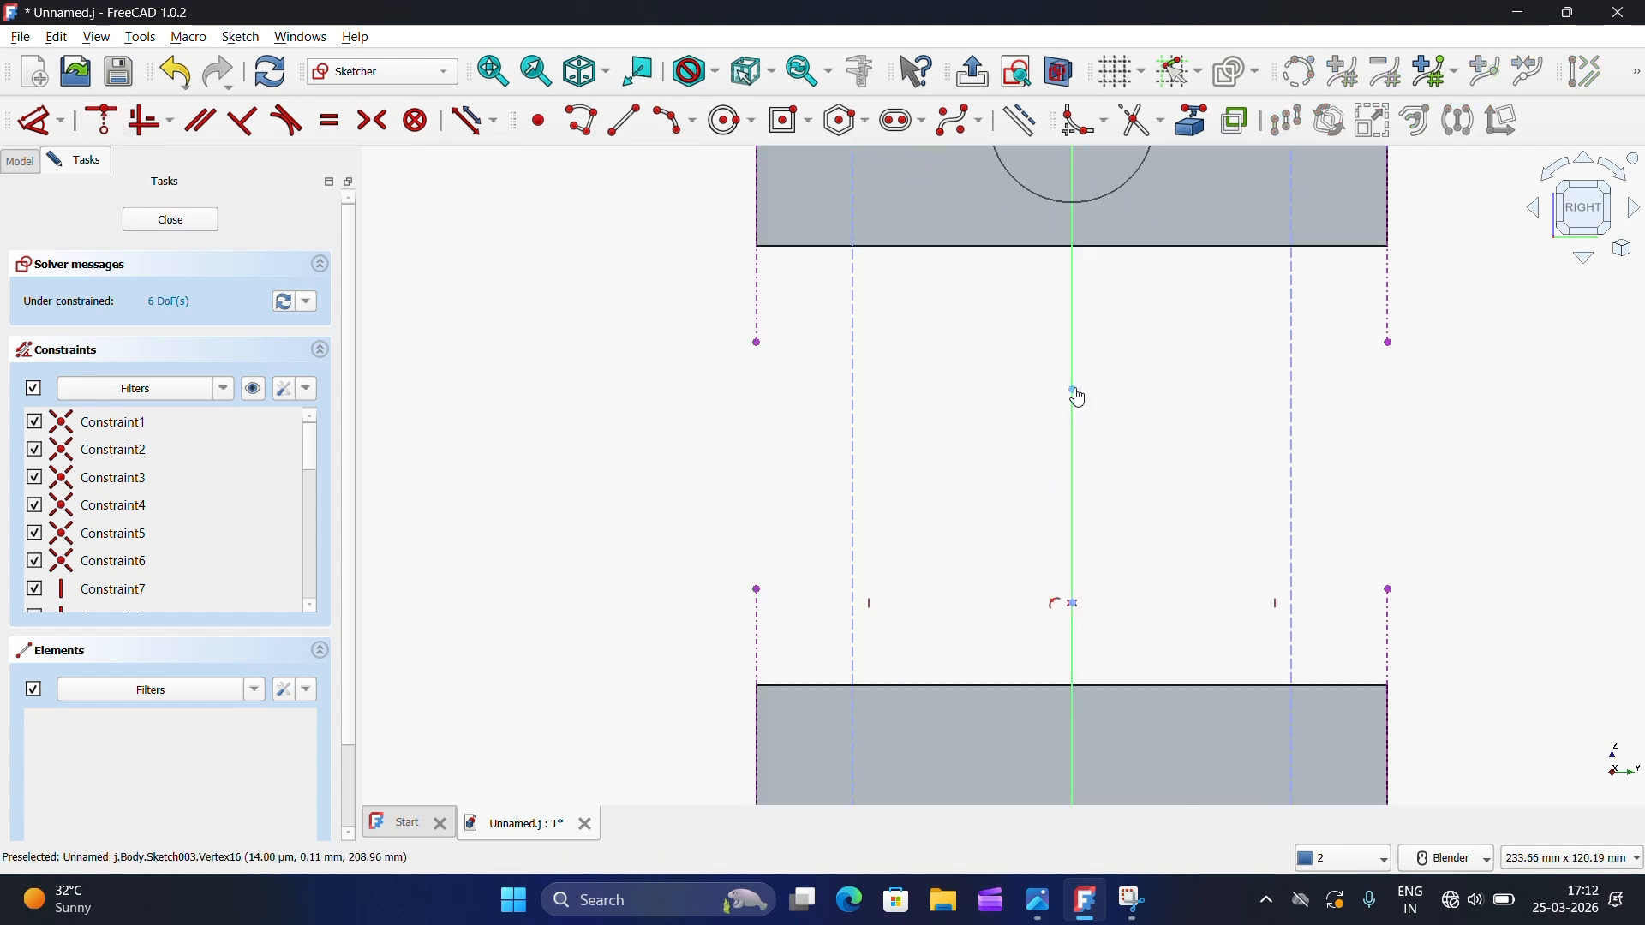
pyautogui.scroll(-4, 1120, 400)
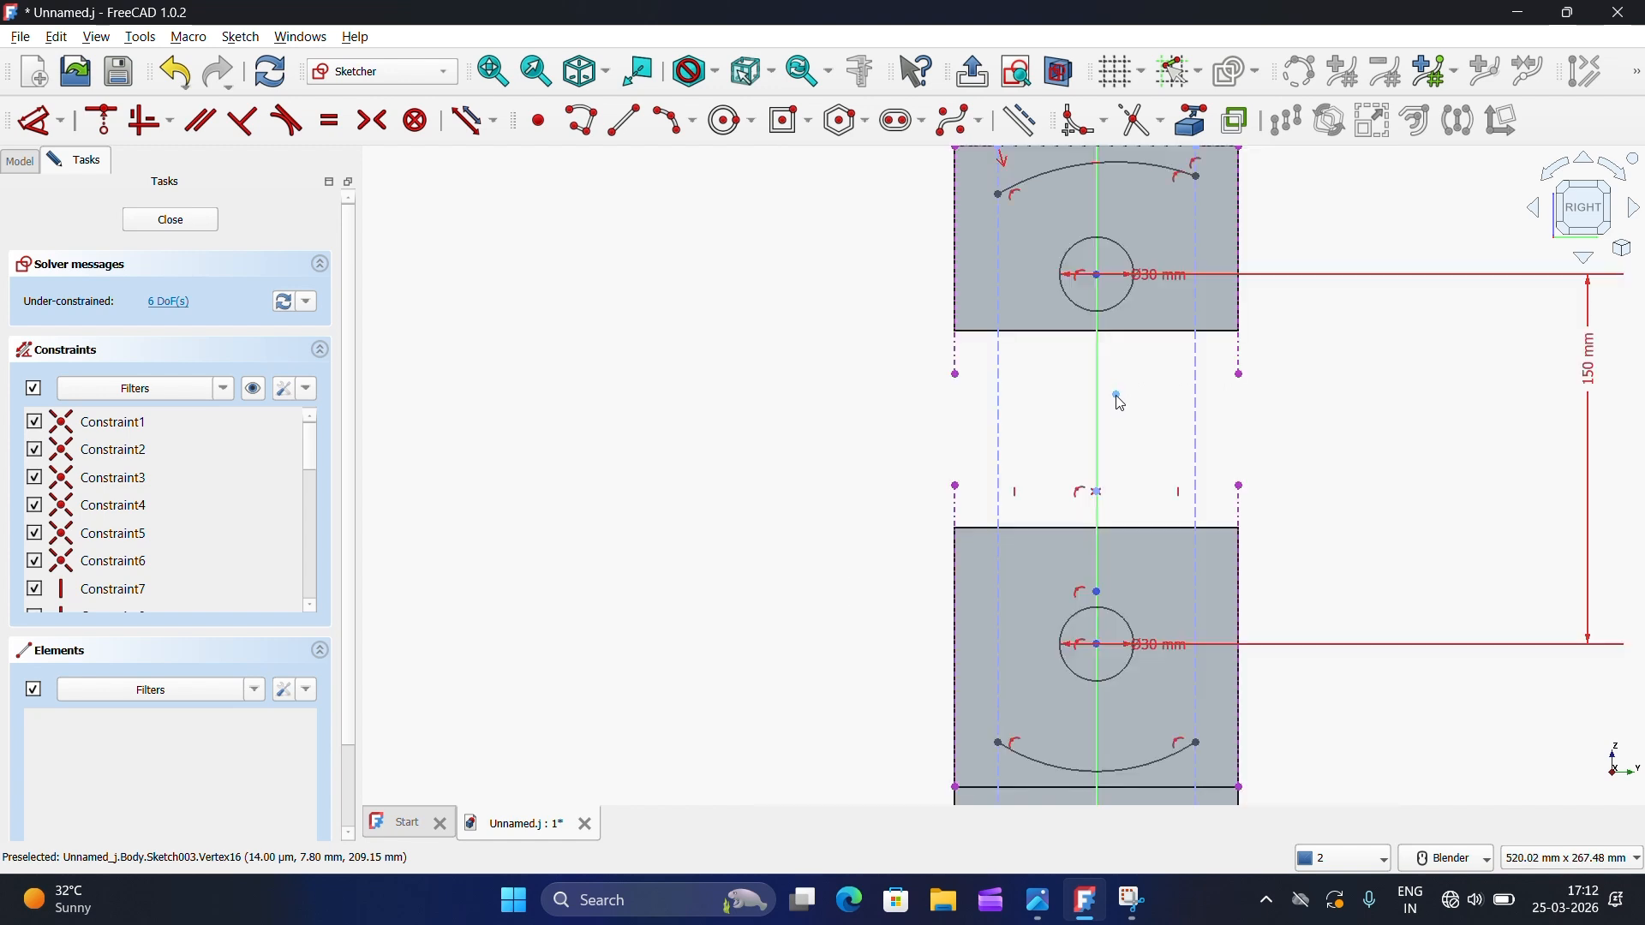
pyautogui.click(105, 121)
# Step: Convert the lower arc to construction geometry
pyautogui.scroll(-3, 1002, 512)
pyautogui.scroll(3, 1114, 660)
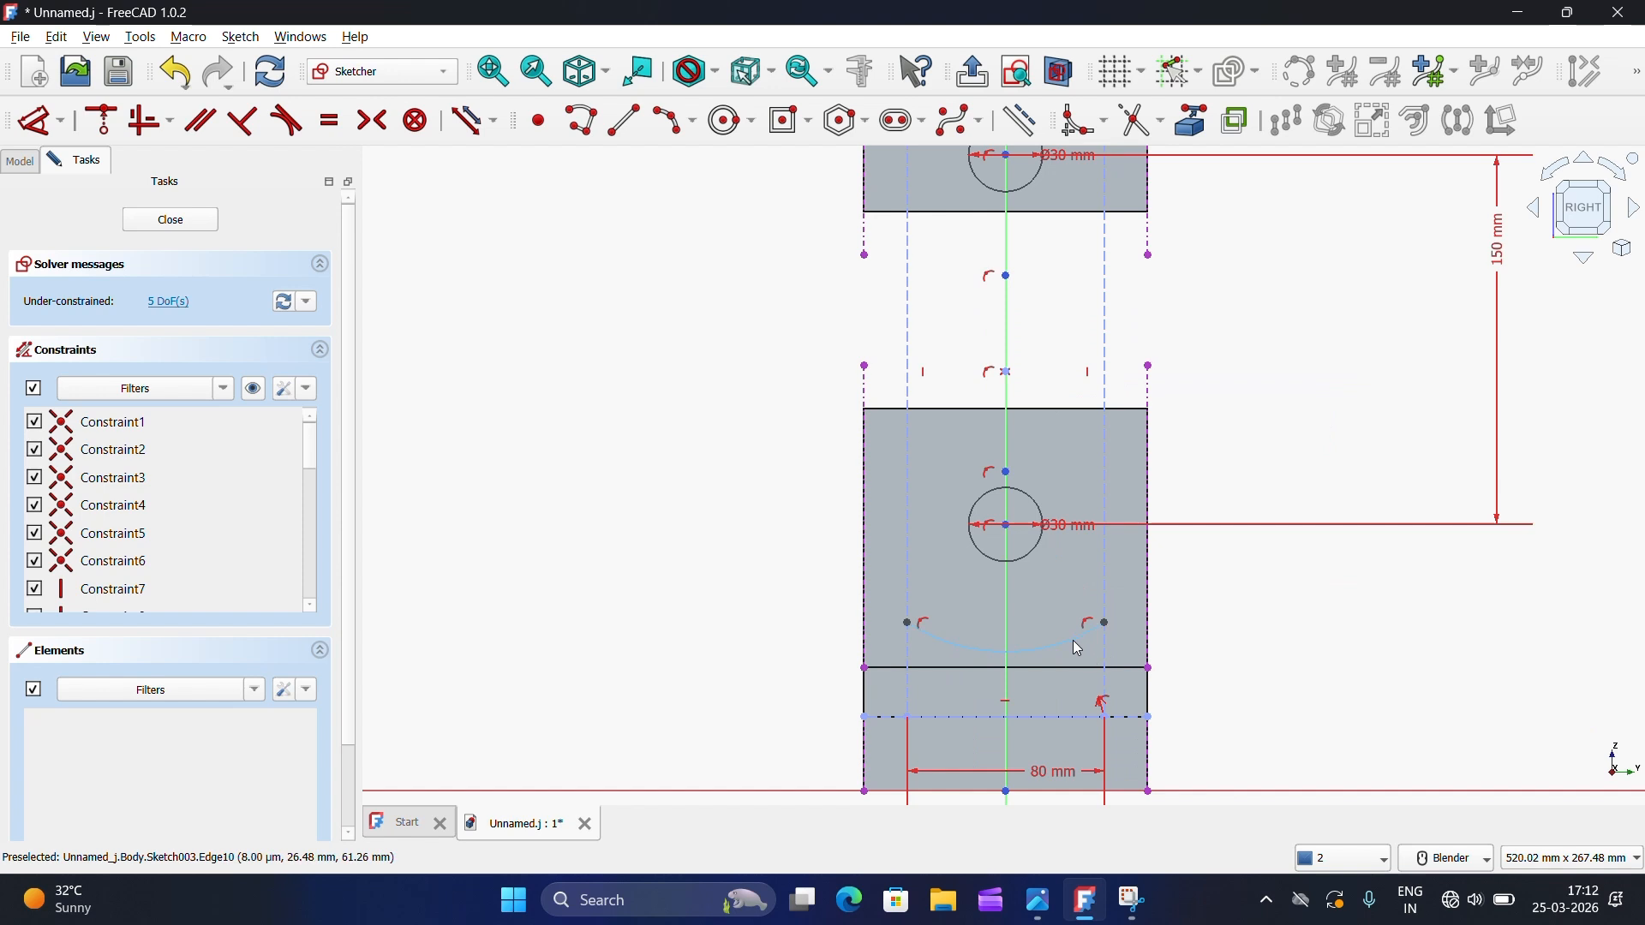
pyautogui.click(1020, 121)
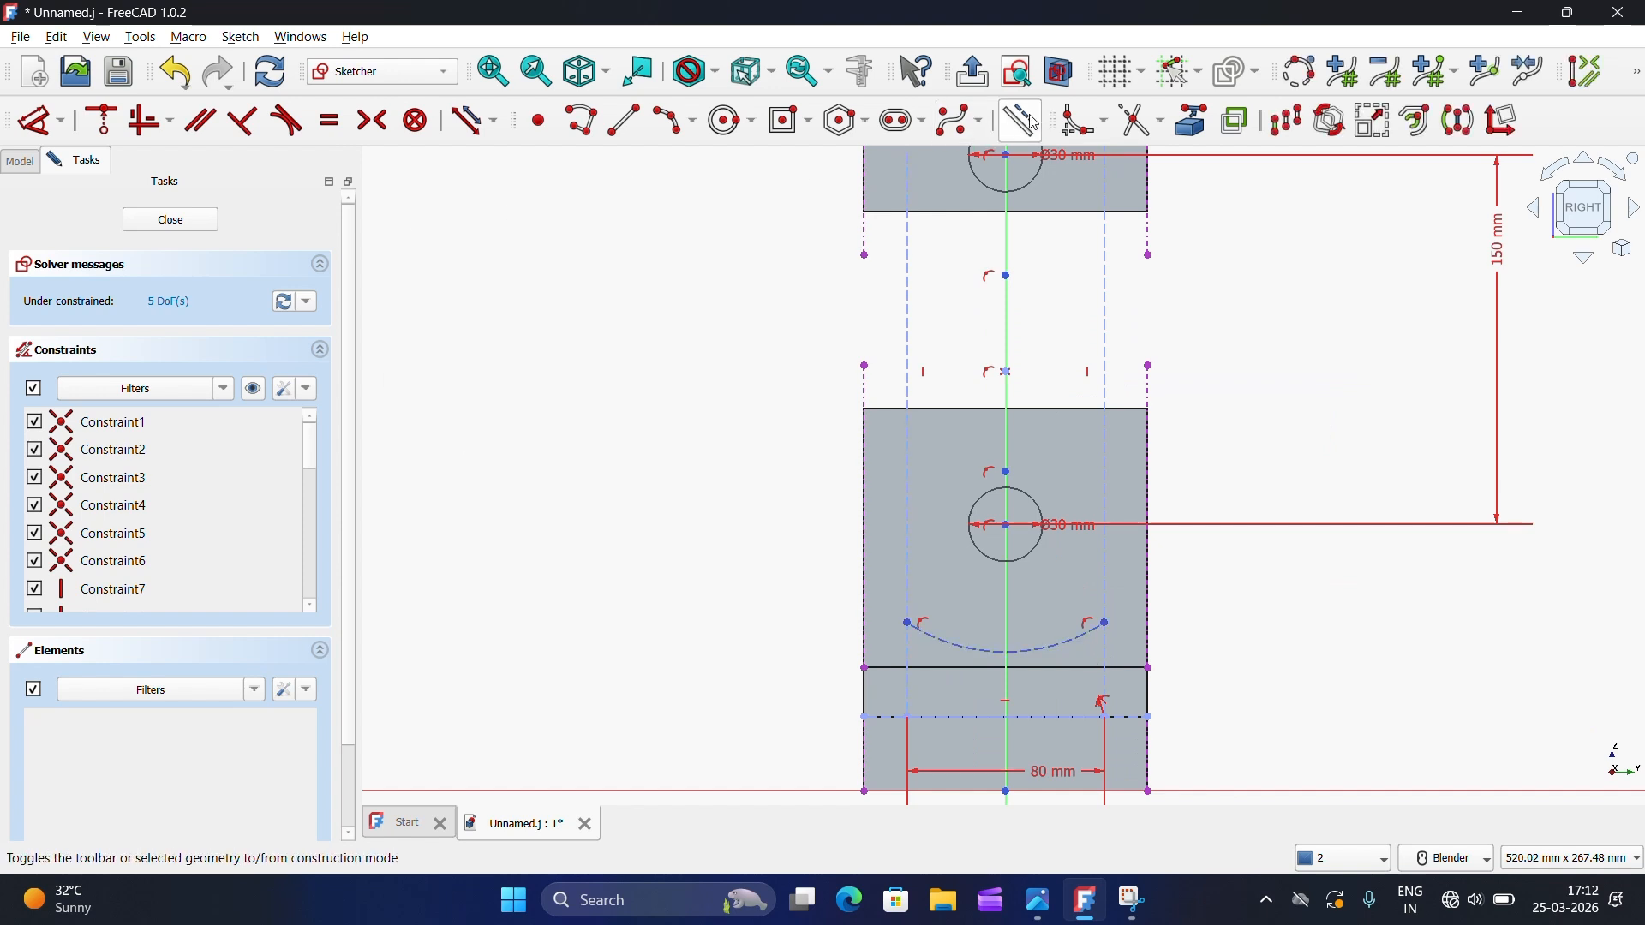
# Step: Make the upper arc tangent to the projected top edge of the upper block
pyautogui.scroll(-2, 1149, 730)
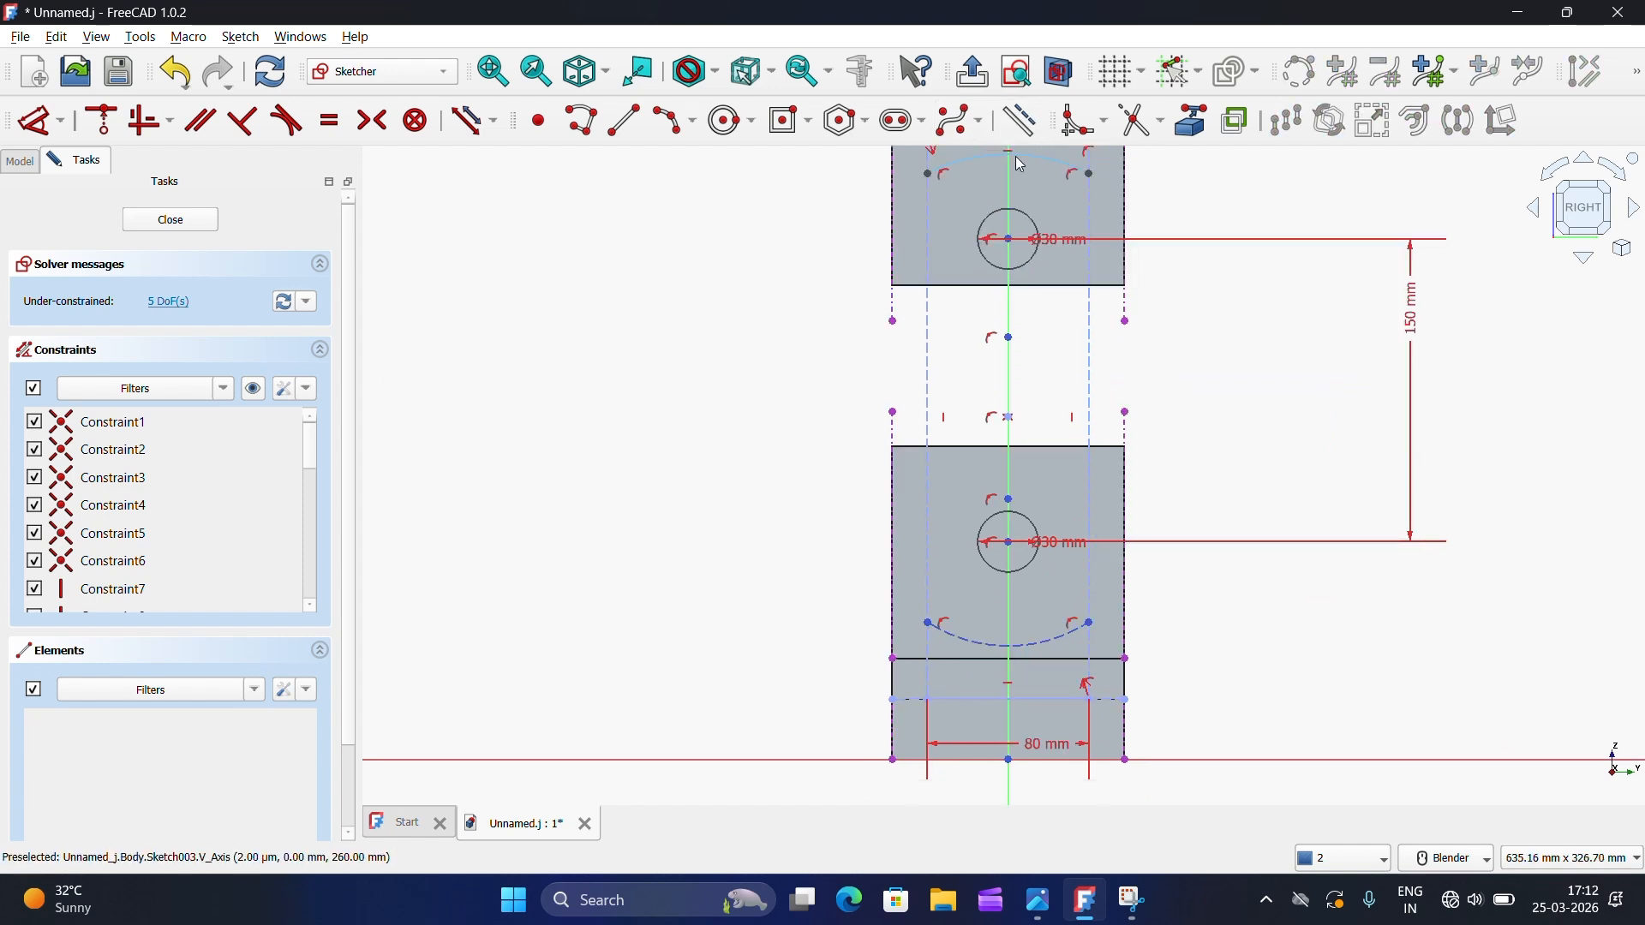
pyautogui.scroll(-1, 1146, 729)
pyautogui.scroll(5, 1073, 337)
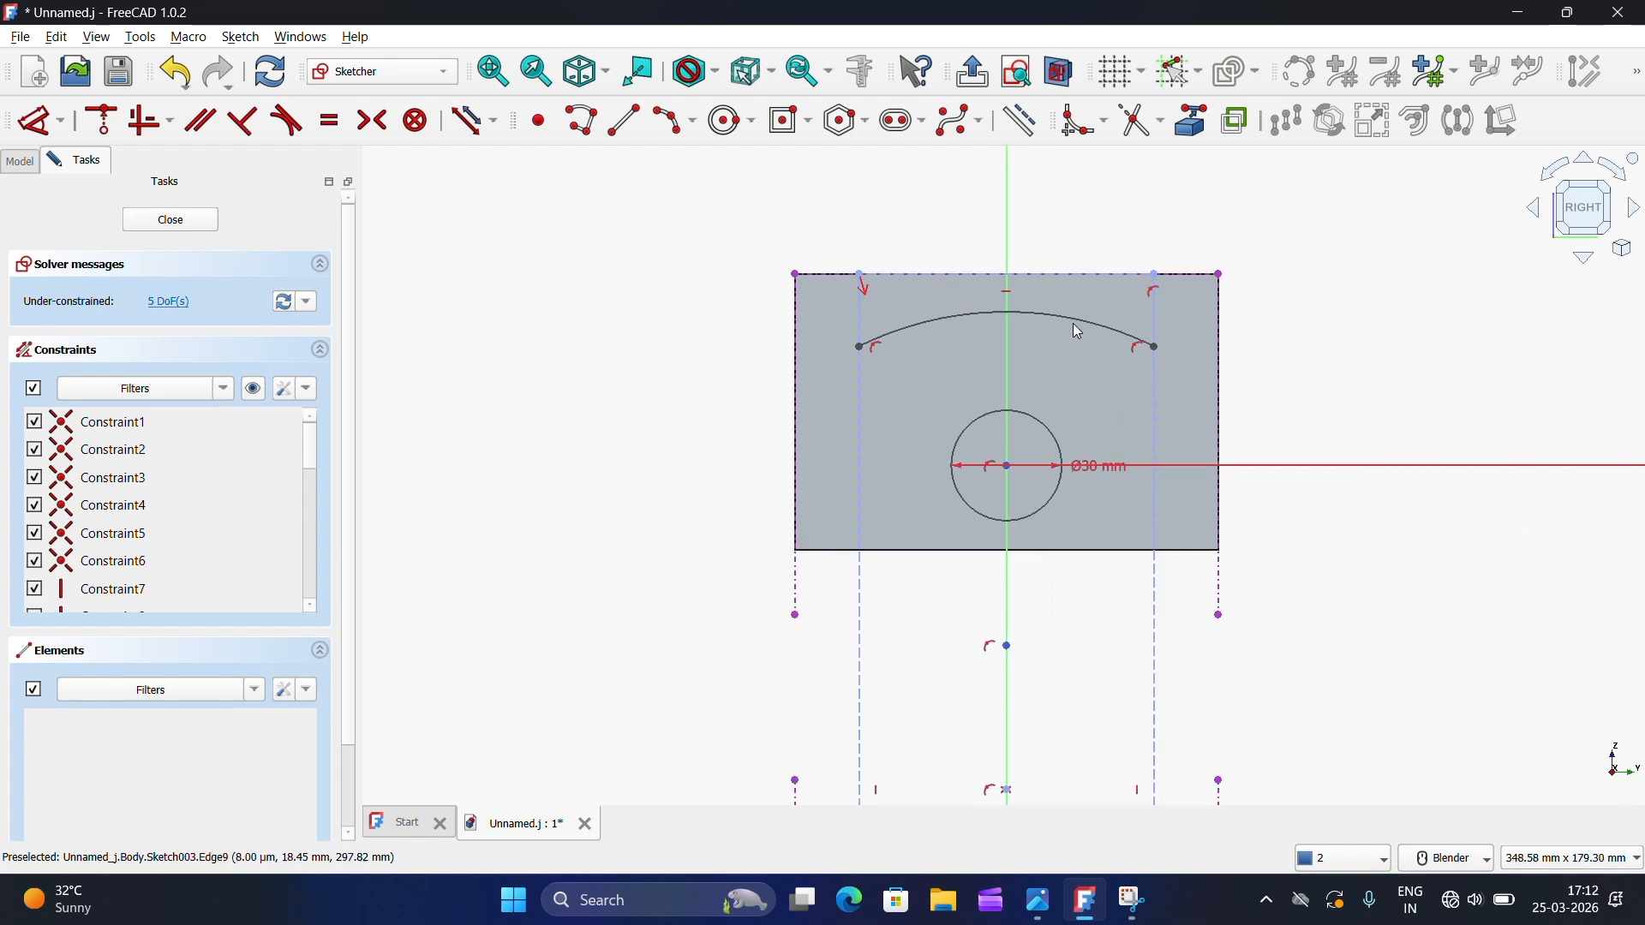
pyautogui.click(1073, 317)
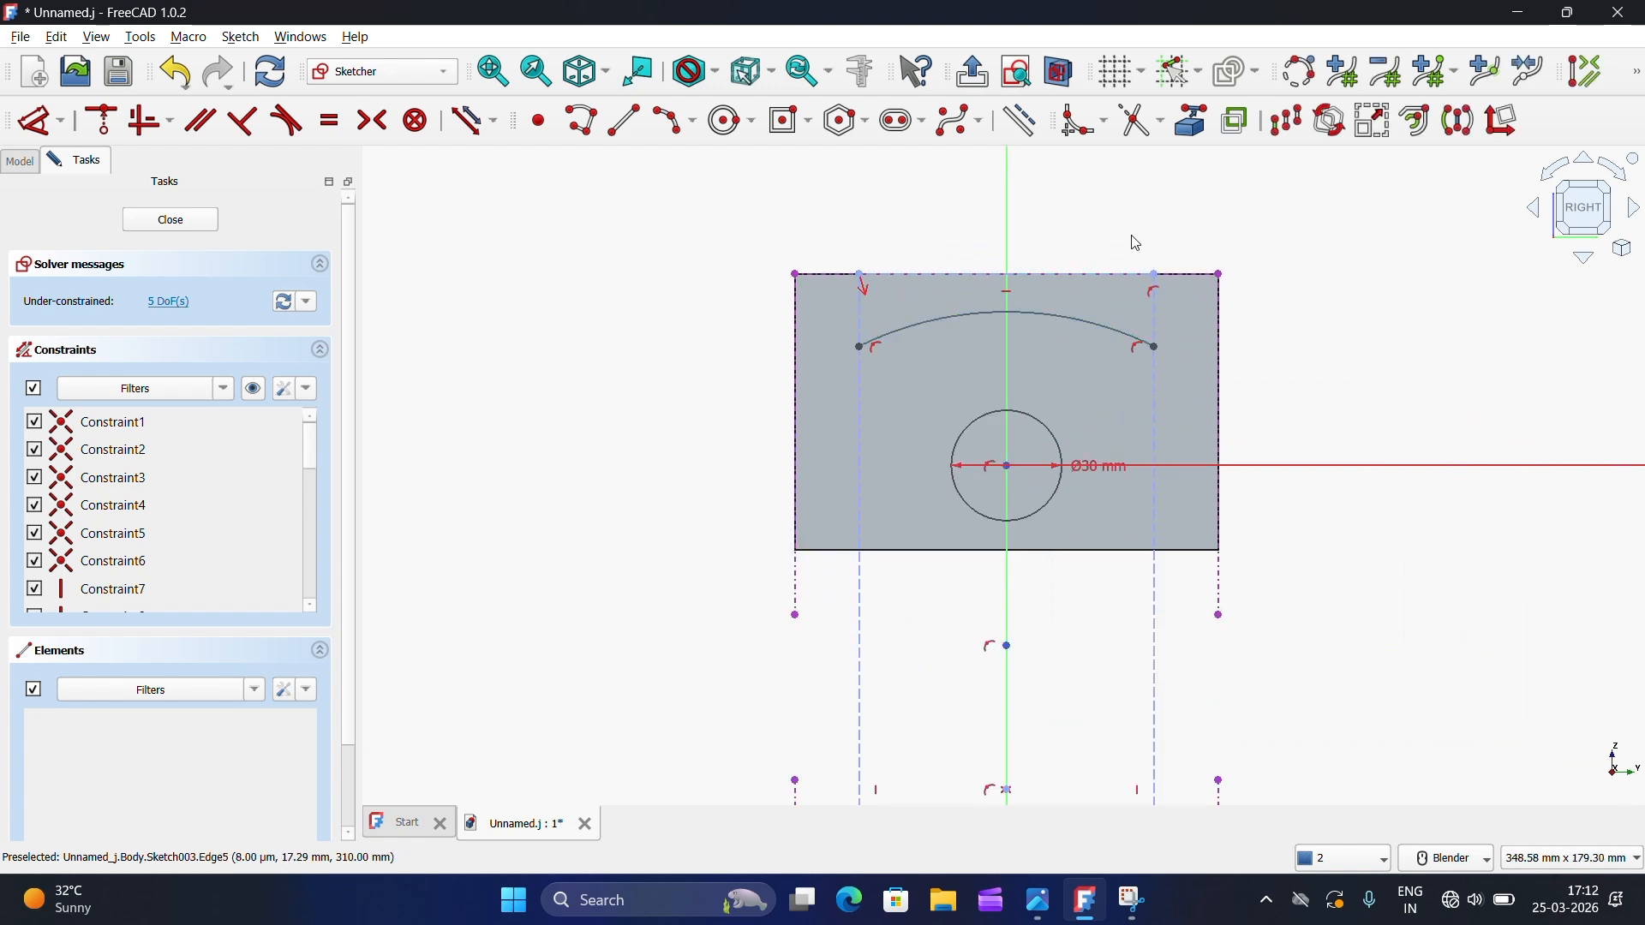
pyautogui.click(287, 121)
pyautogui.scroll(2, 909, 313)
pyautogui.scroll(-2, 910, 319)
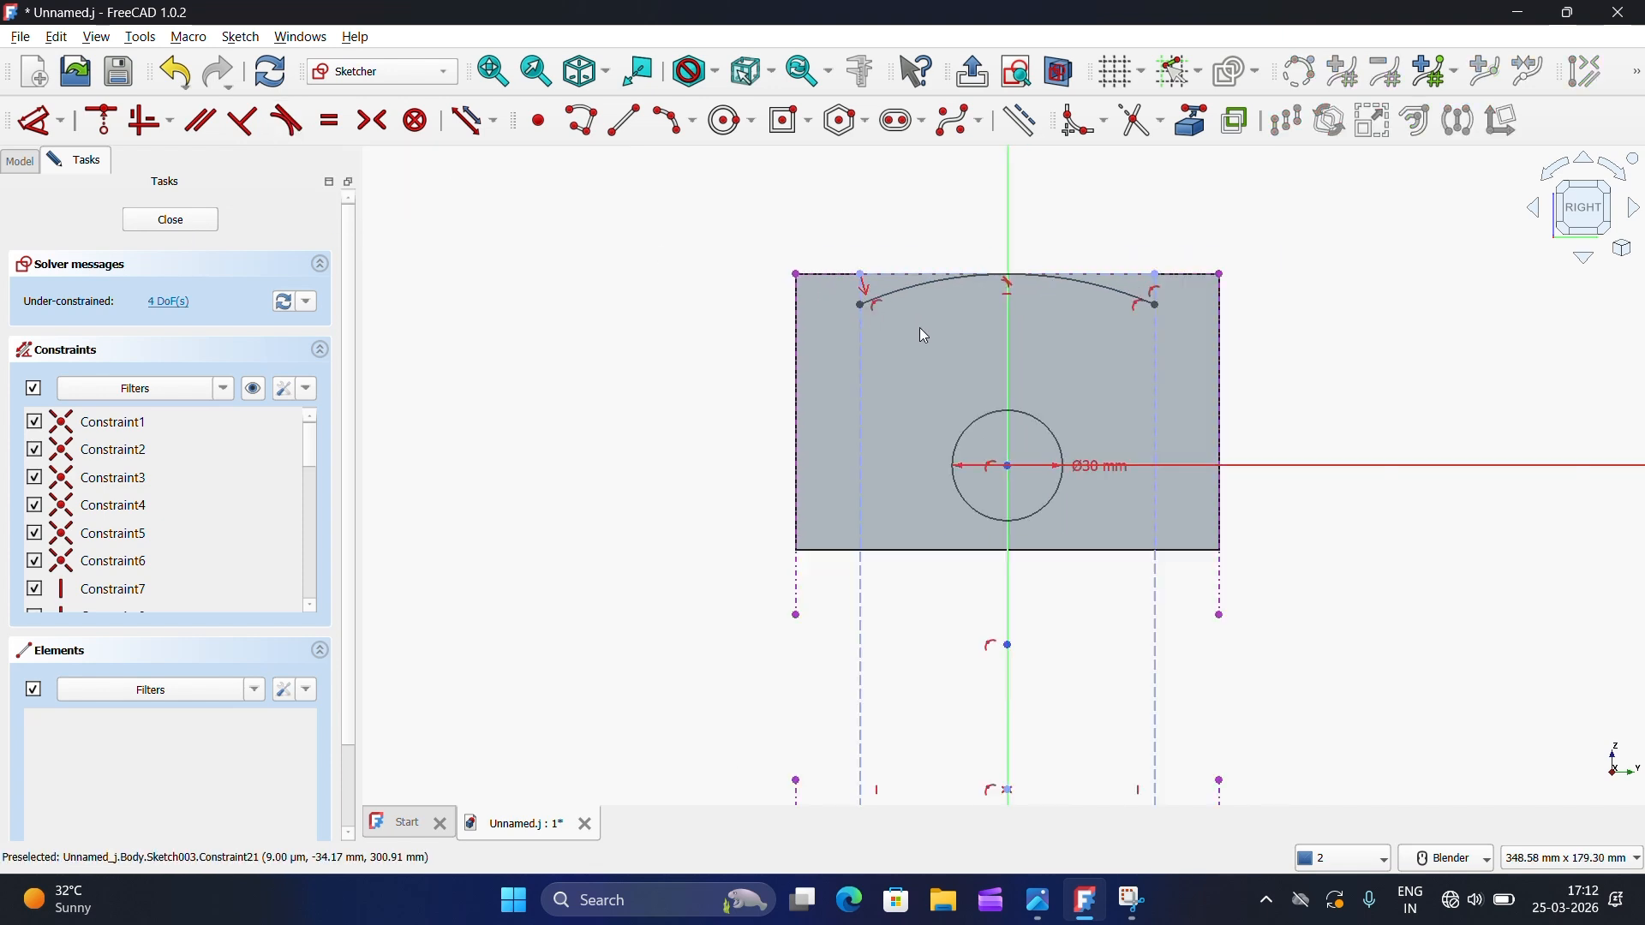
# Step: Look up the top arc's radius in the reference drawing and dimension the upper arc to a radius of 115 mm
pyautogui.click(41, 121)
pyautogui.click(591, 216)
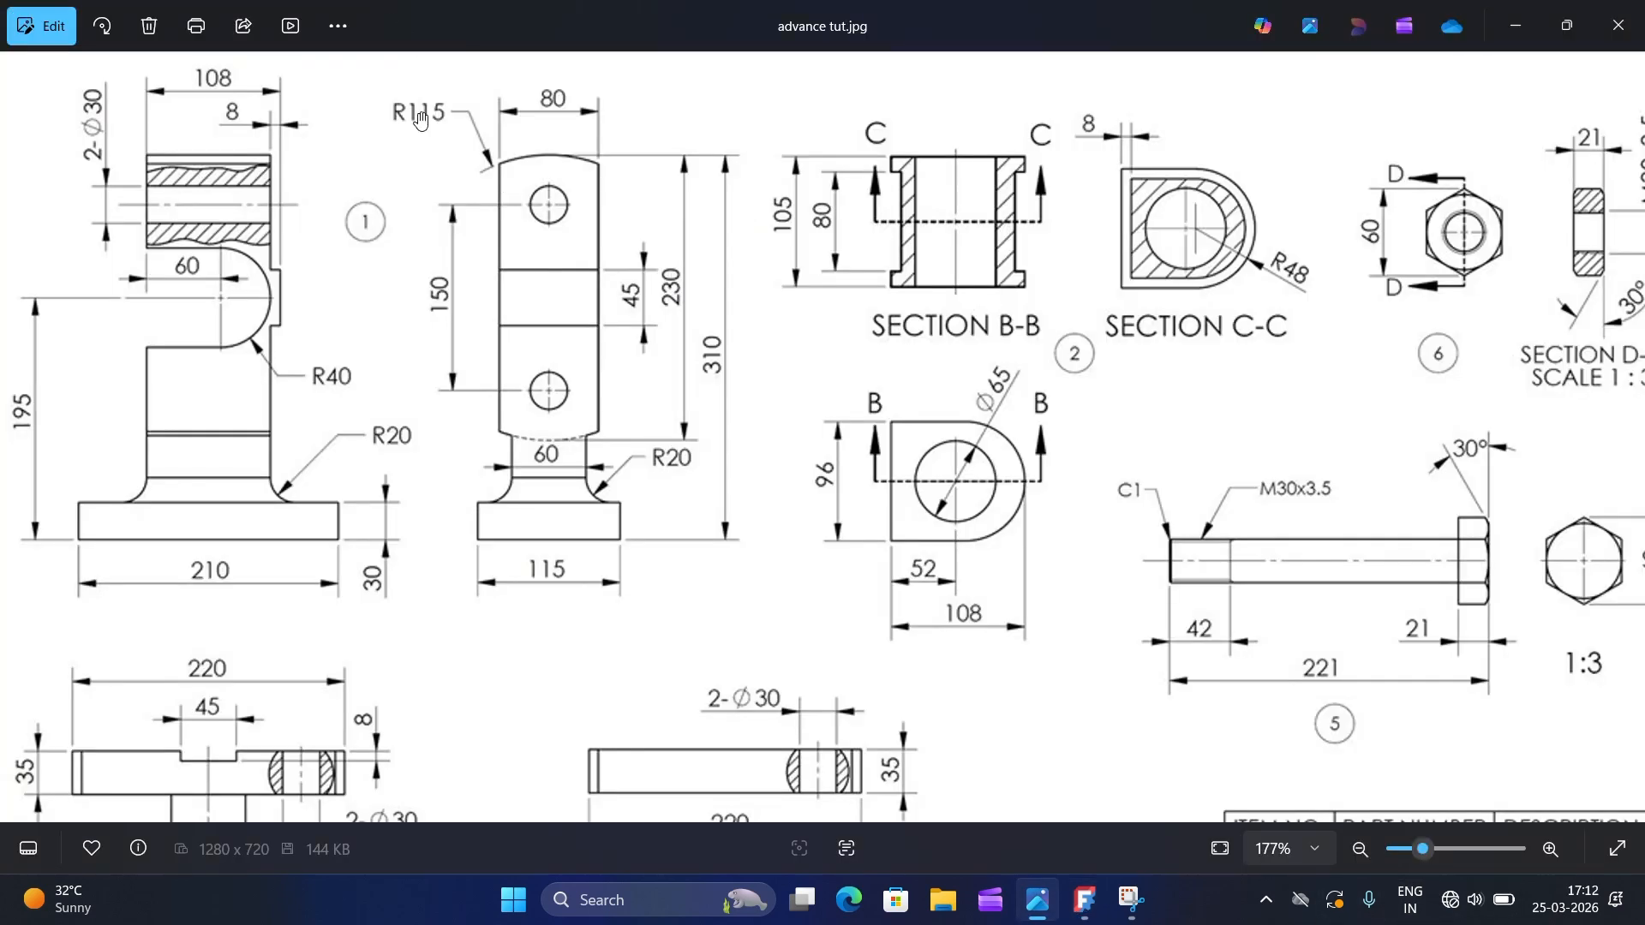
pyautogui.click(1038, 900)
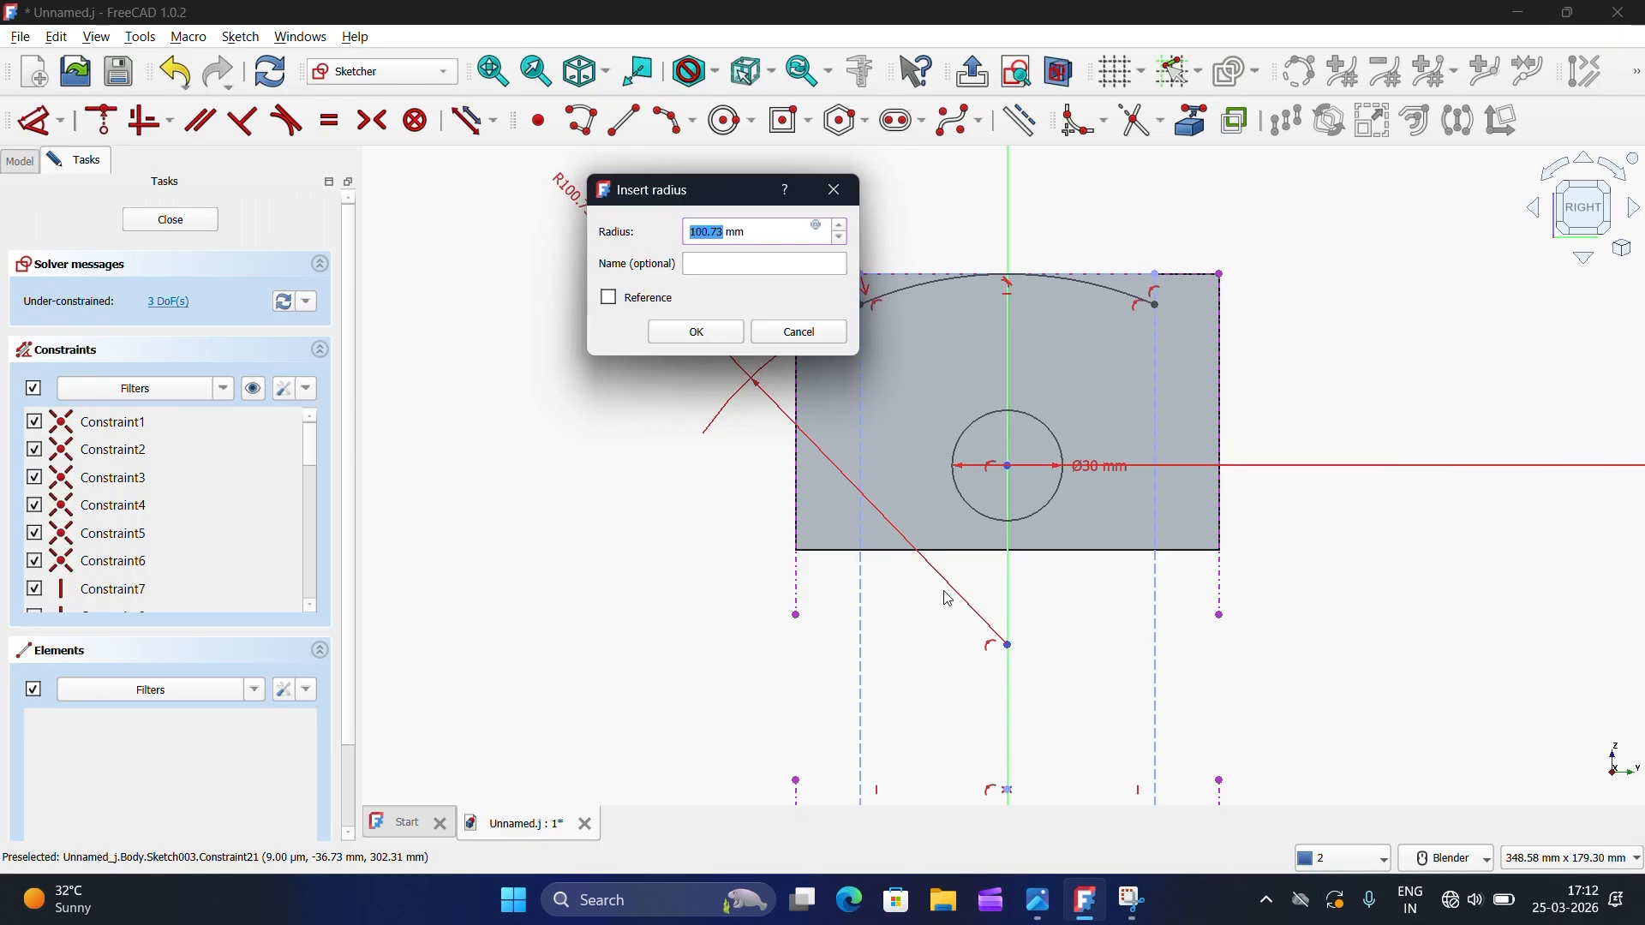
pyautogui.click(696, 332)
pyautogui.scroll(-5, 779, 442)
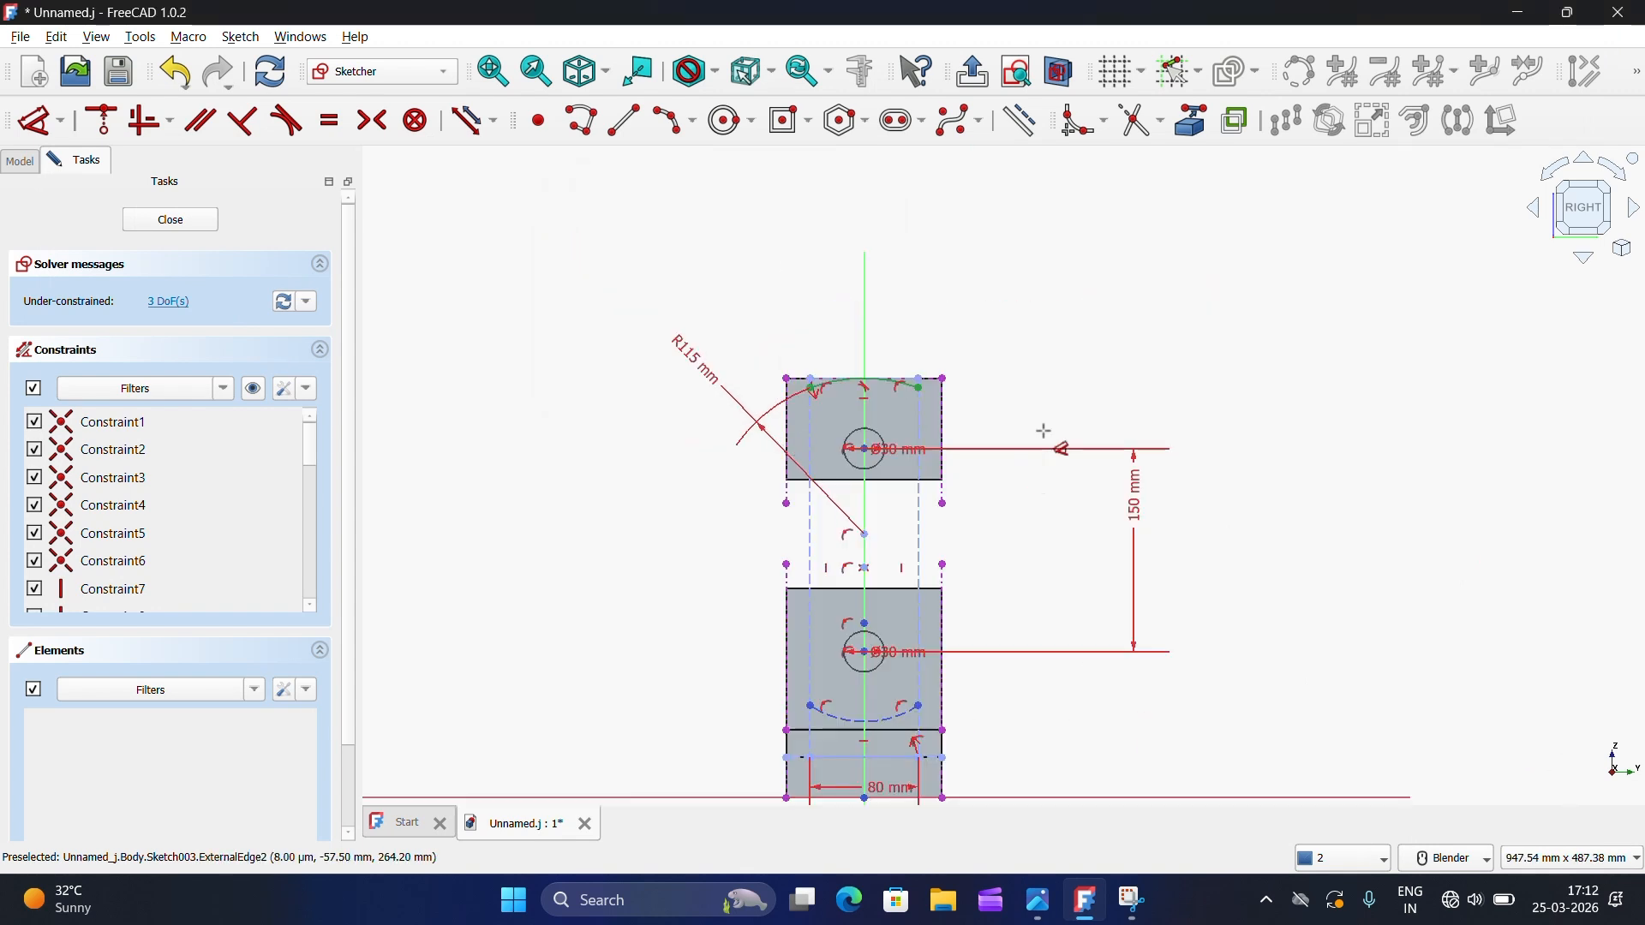
# Step: Dimension the lower construction arc to a radius of 115 mm
pyautogui.click(835, 715)
pyautogui.click(686, 604)
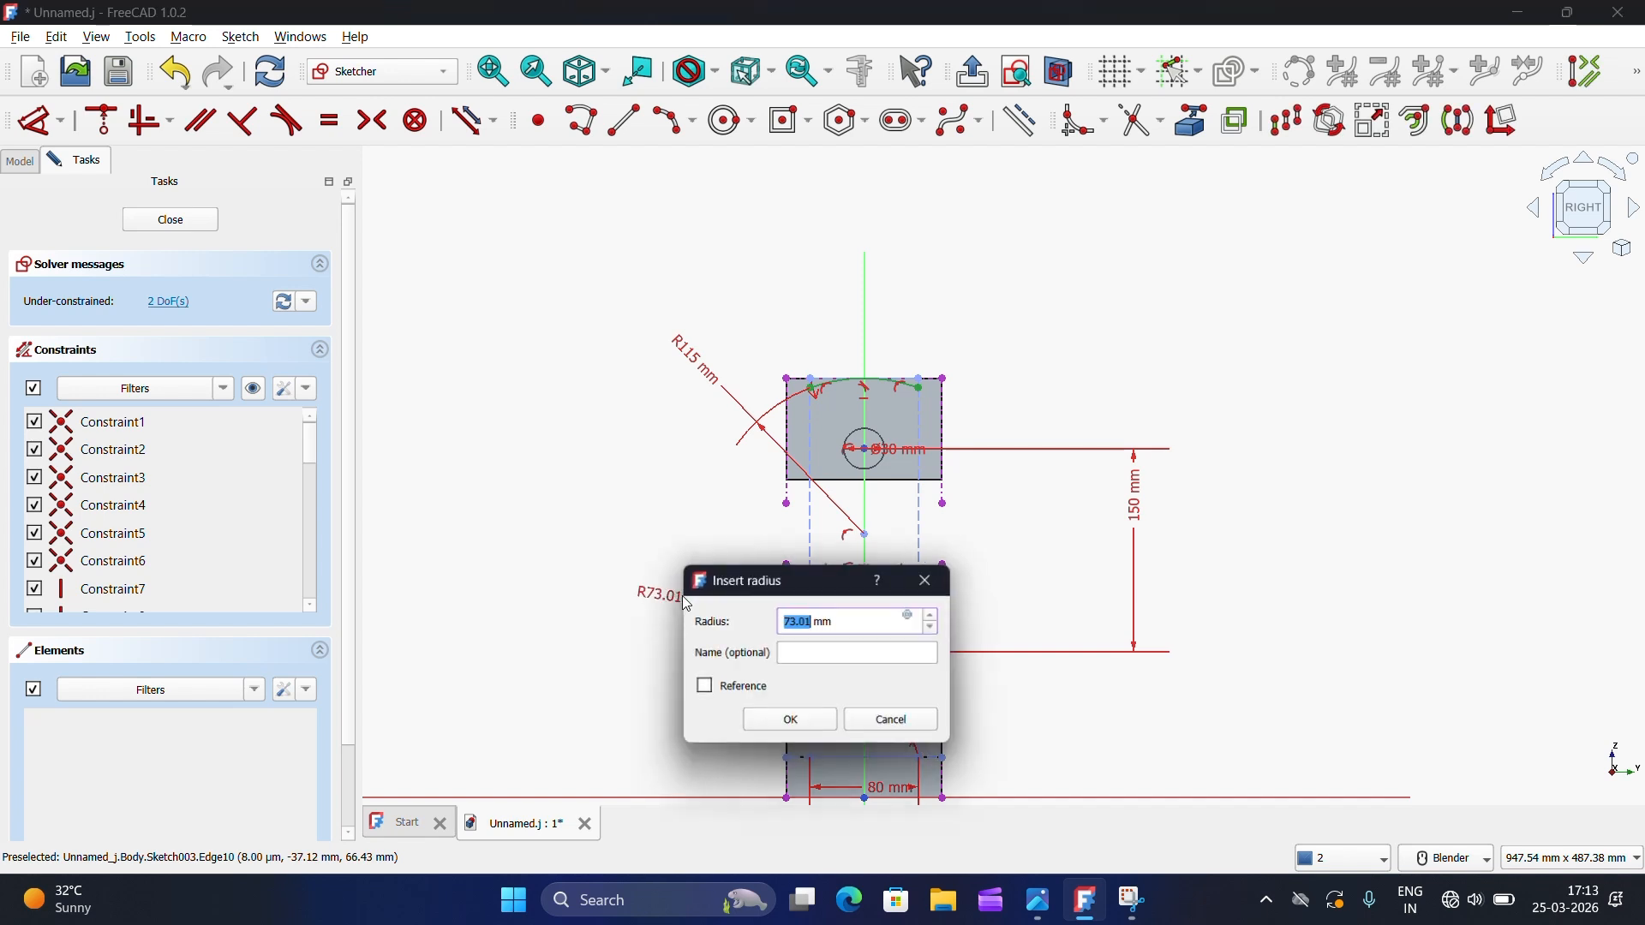
pyautogui.write('115')
pyautogui.click(792, 722)
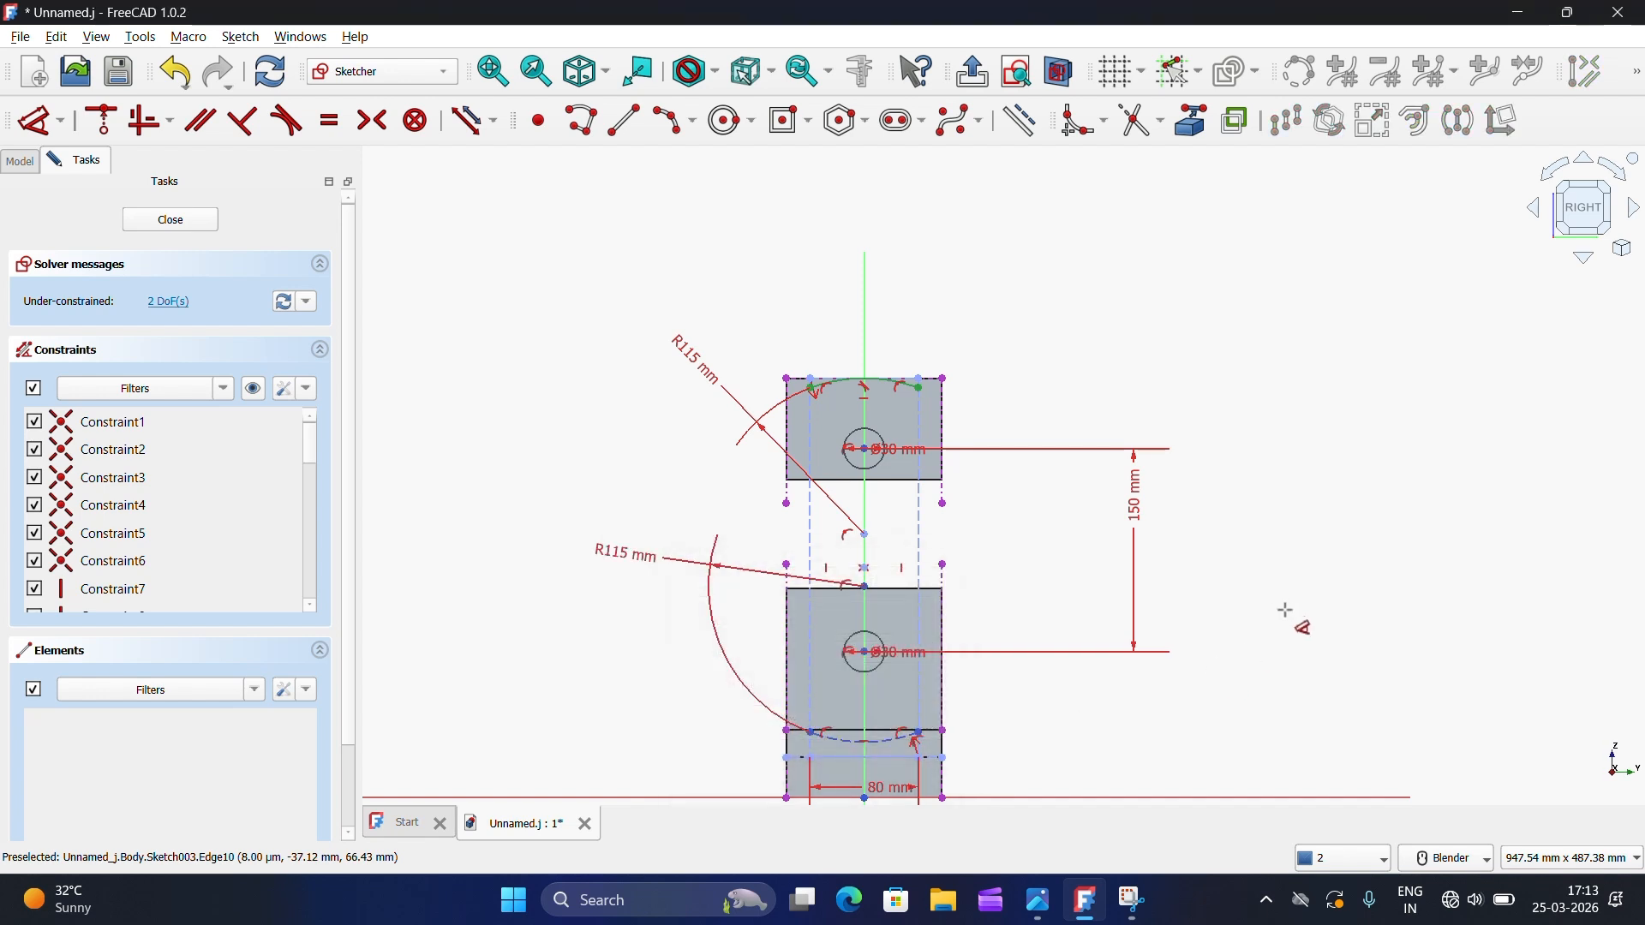
# Step: Make the lower arc's centre coincident with the upper arc's centre, and reposition the lower radius label farther down
pyautogui.scroll(2, 869, 583)
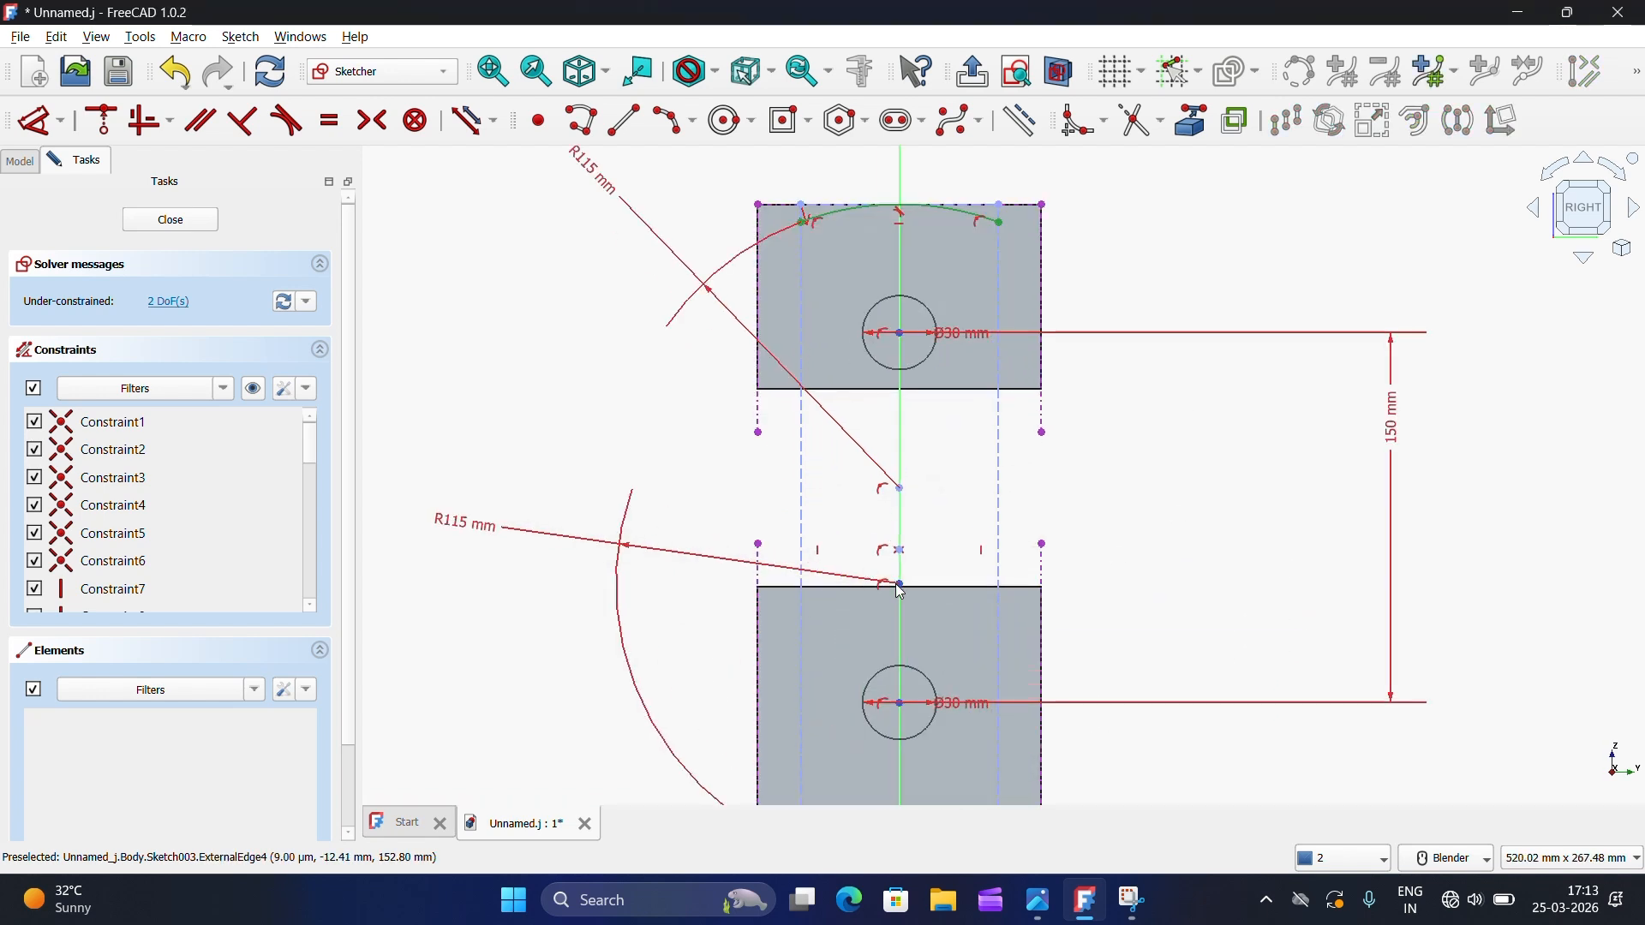
pyautogui.moveTo(901, 590); pyautogui.dragTo(903, 526)
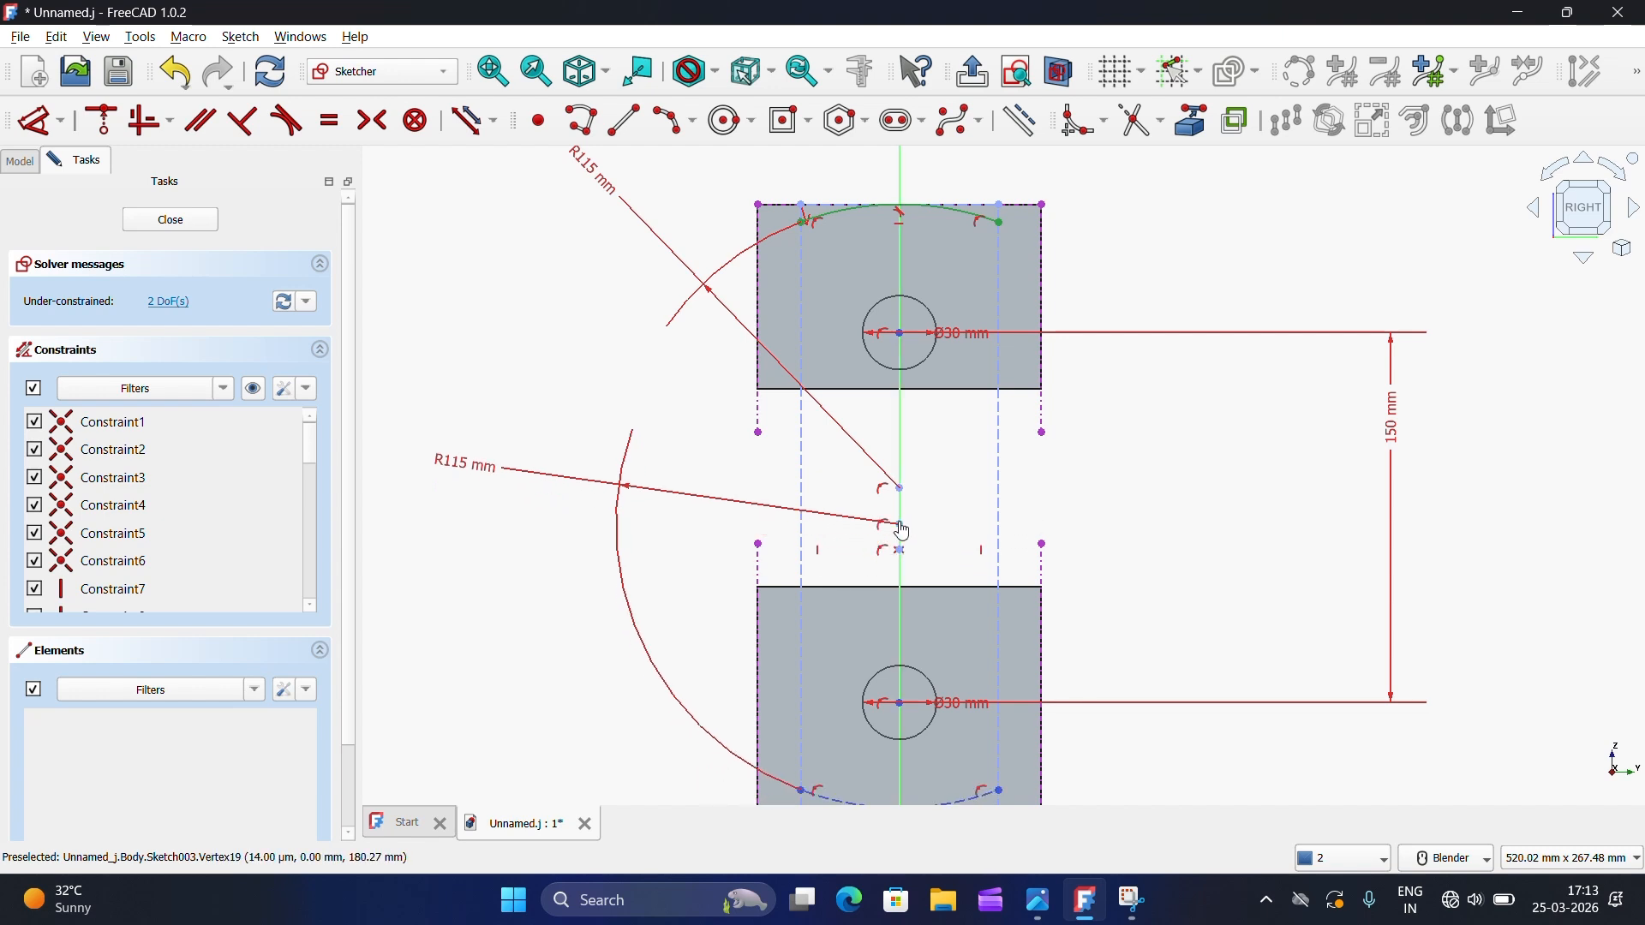
pyautogui.click(902, 526)
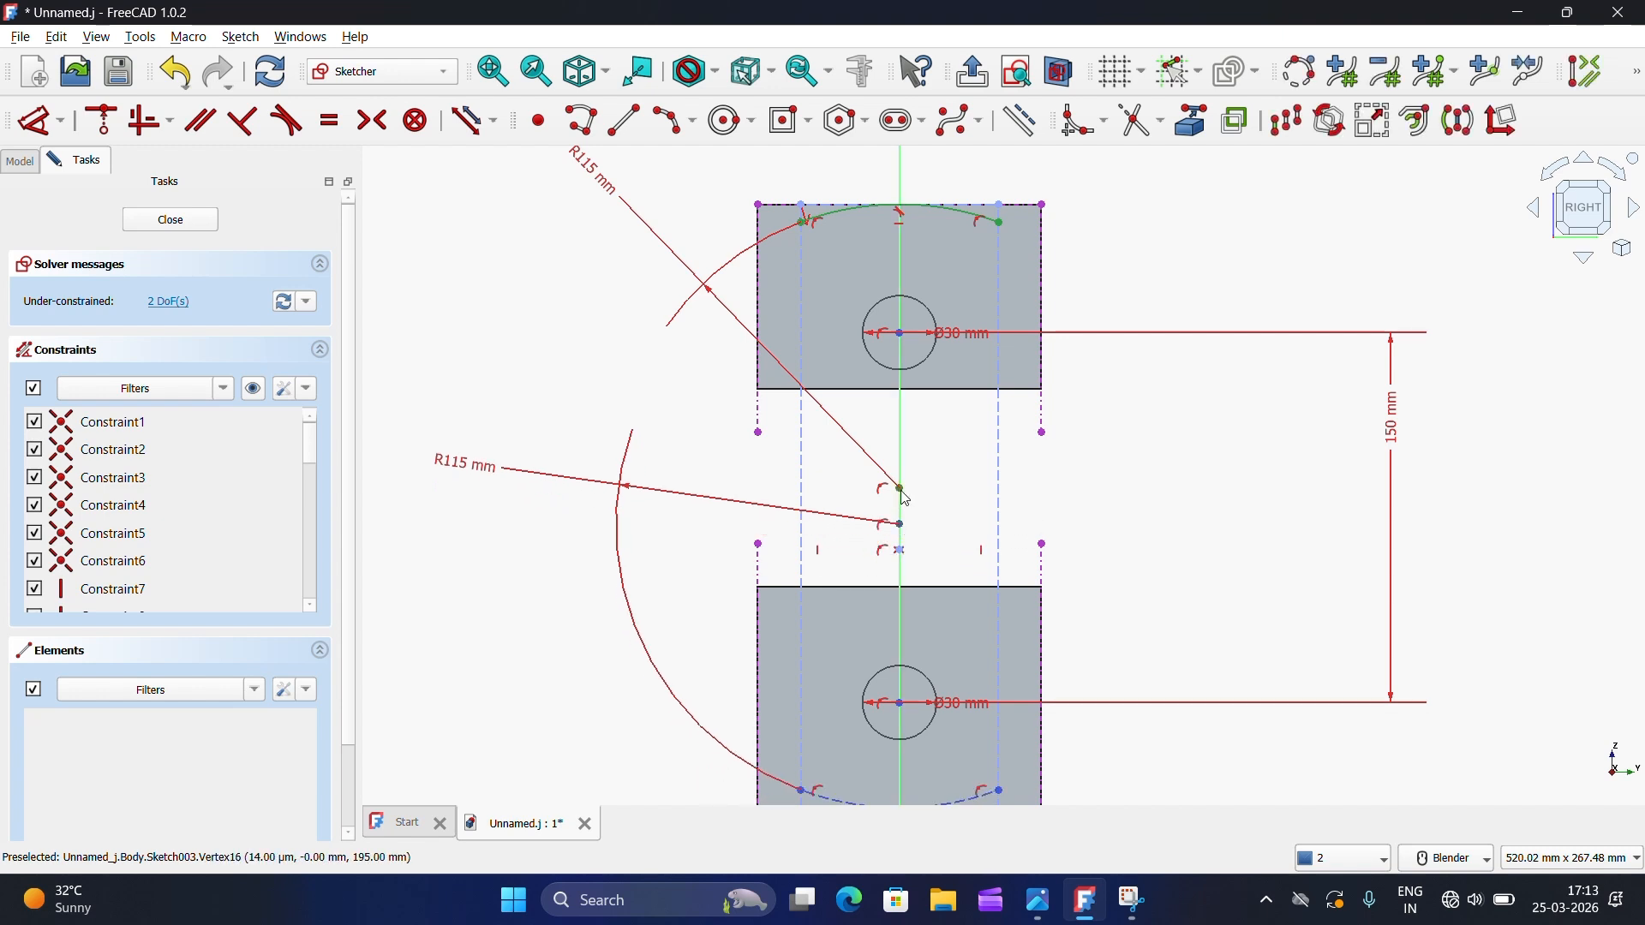
pyautogui.click(101, 120)
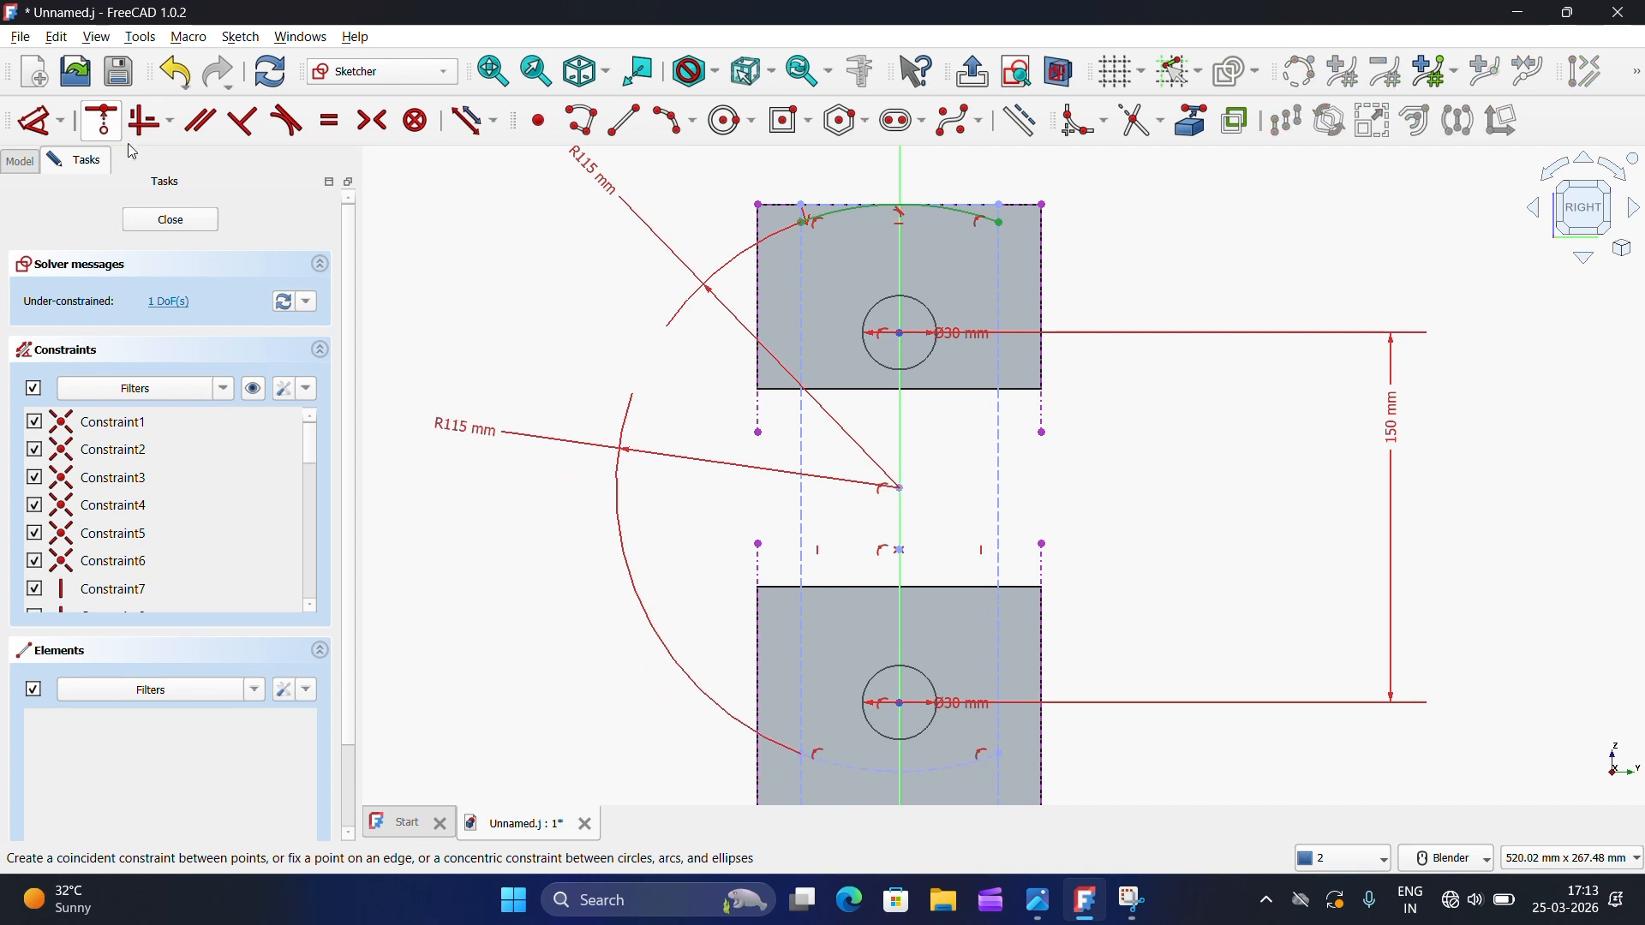
pyautogui.scroll(-3, 760, 448)
pyautogui.scroll(3, 823, 643)
pyautogui.scroll(-3, 954, 634)
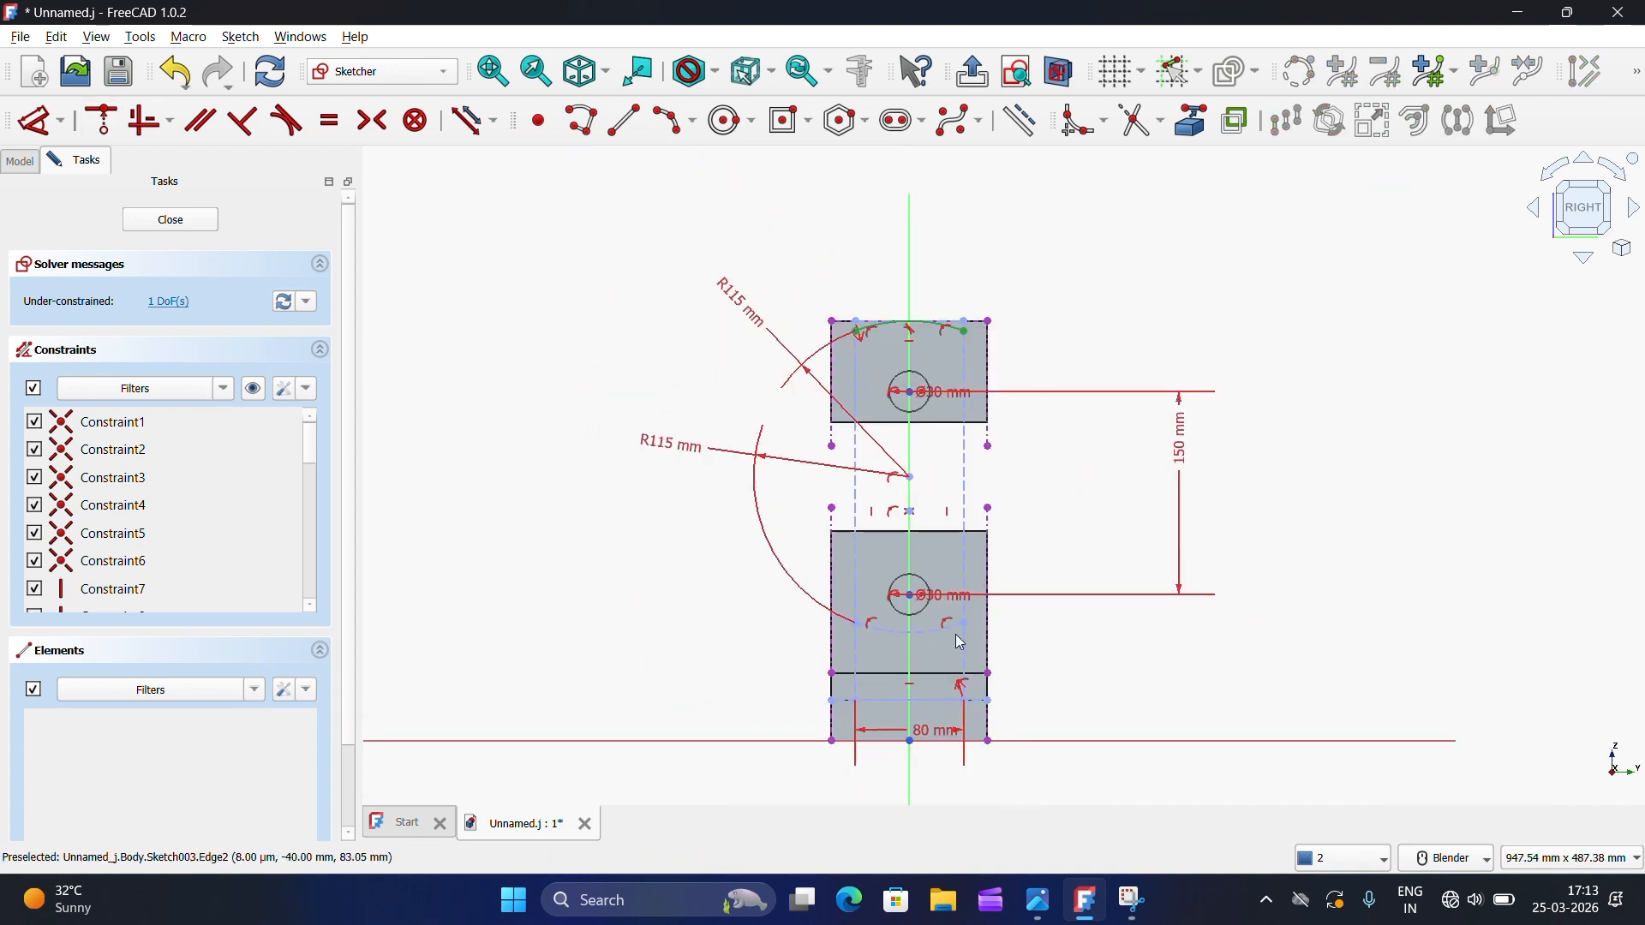
pyautogui.moveTo(658, 454); pyautogui.dragTo(614, 548)
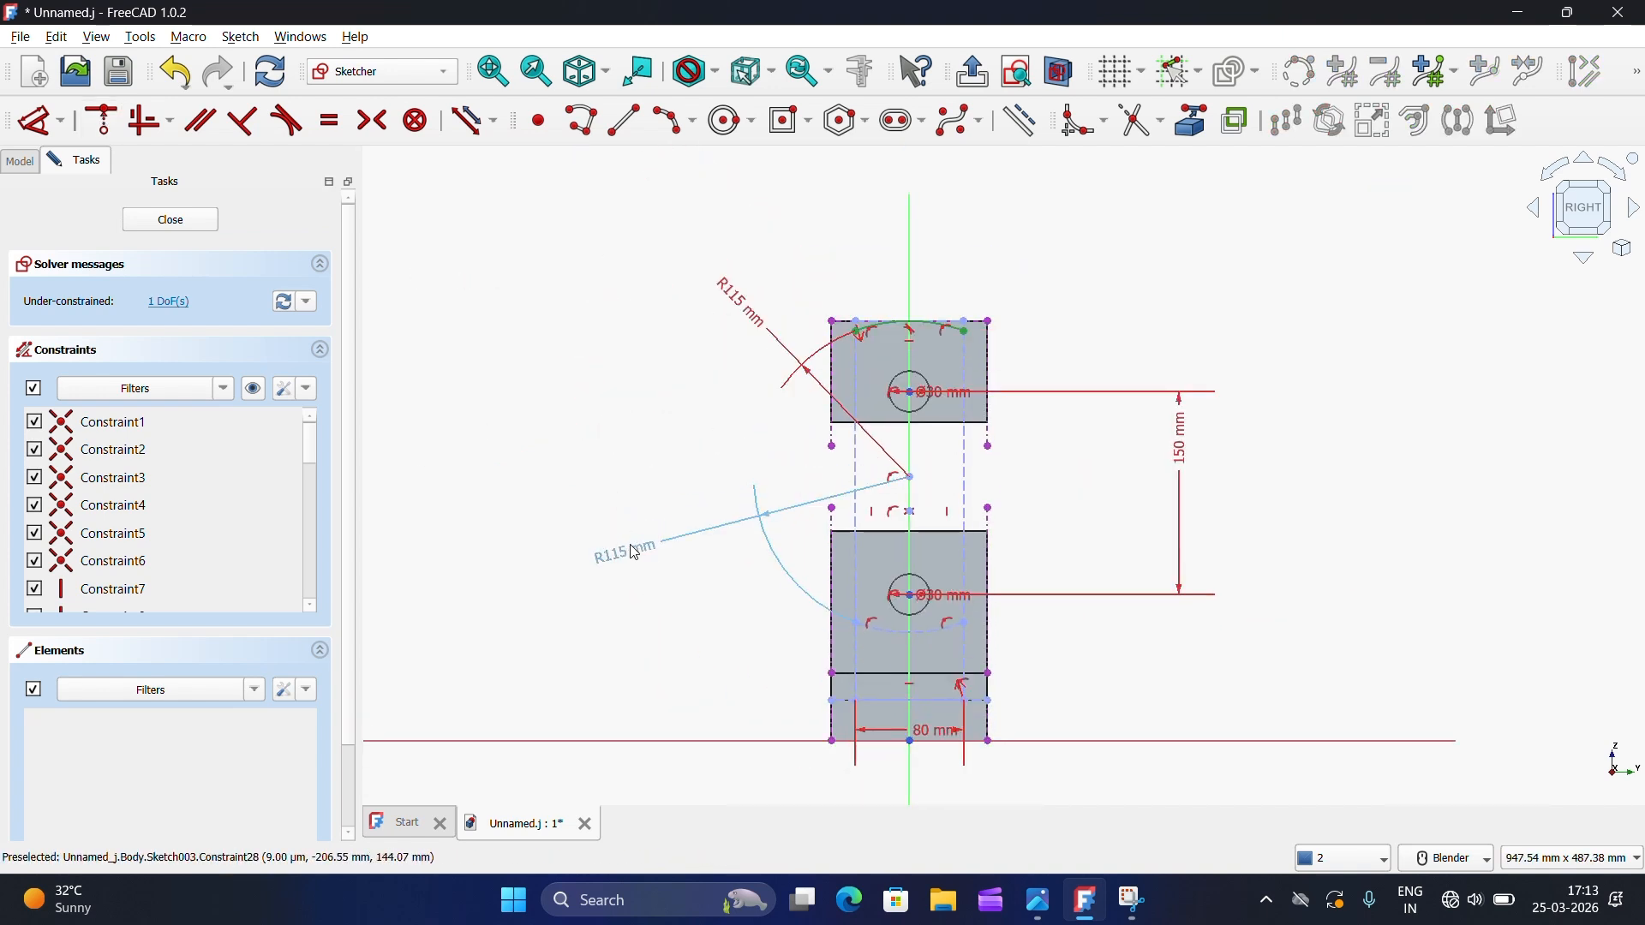
# Step: Temporarily hide the sketch constraints and test the upper hole's centre for remaining freedom of movement
pyautogui.click(254, 390)
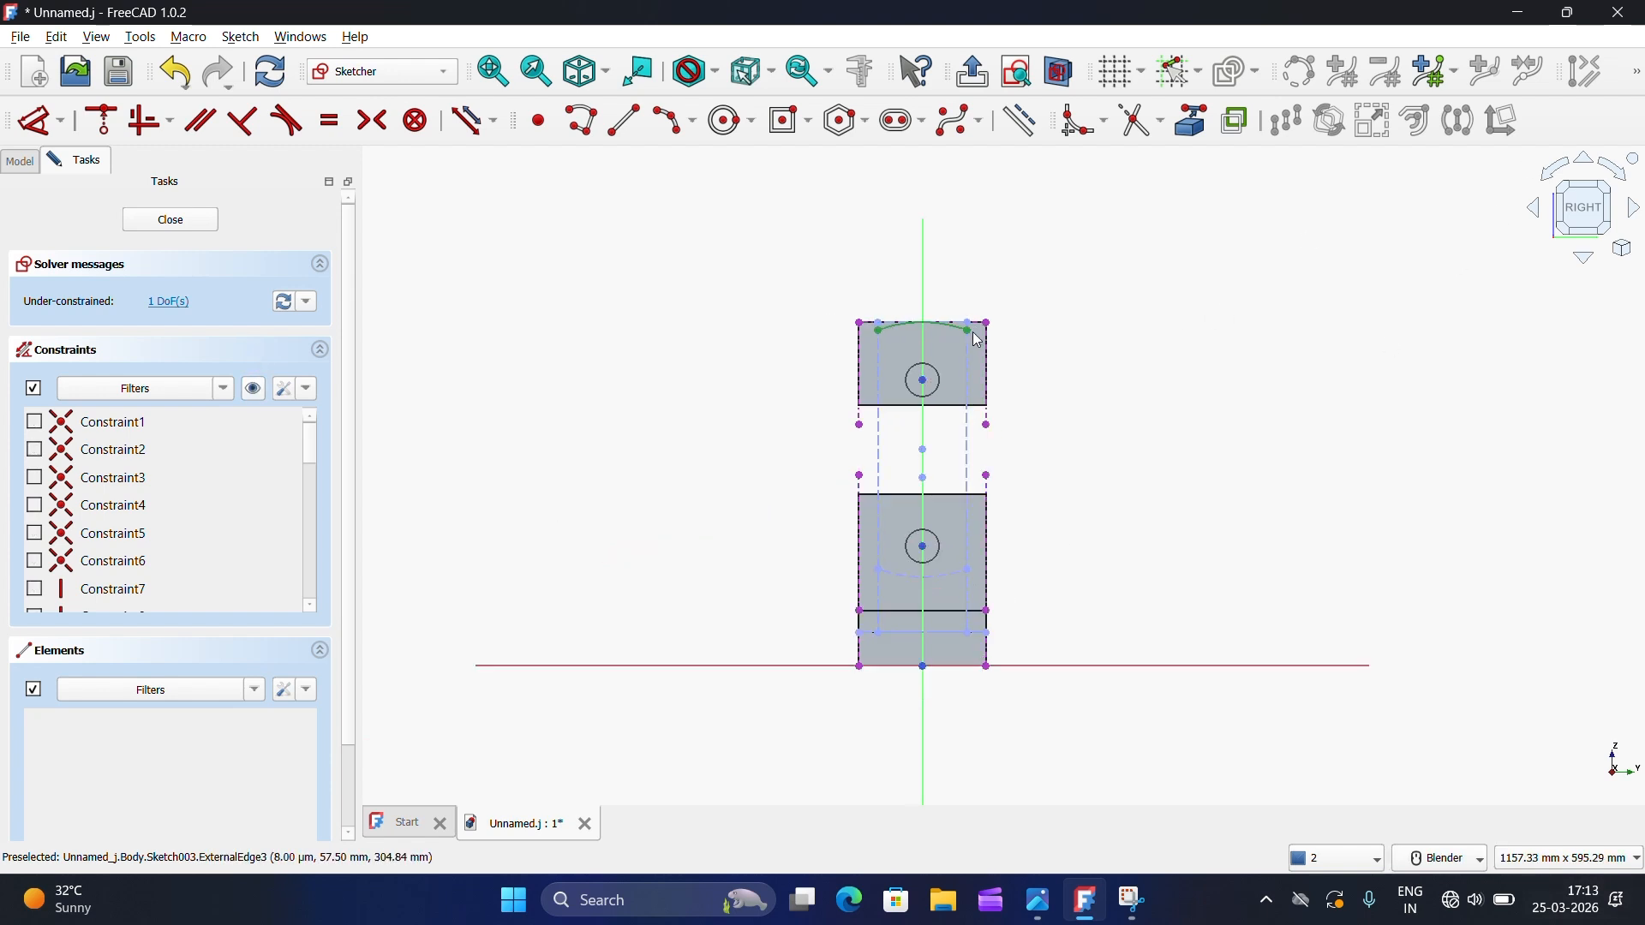
pyautogui.scroll(2, 927, 401)
pyautogui.moveTo(930, 379); pyautogui.dragTo(937, 370)
pyautogui.scroll(-2, 938, 370)
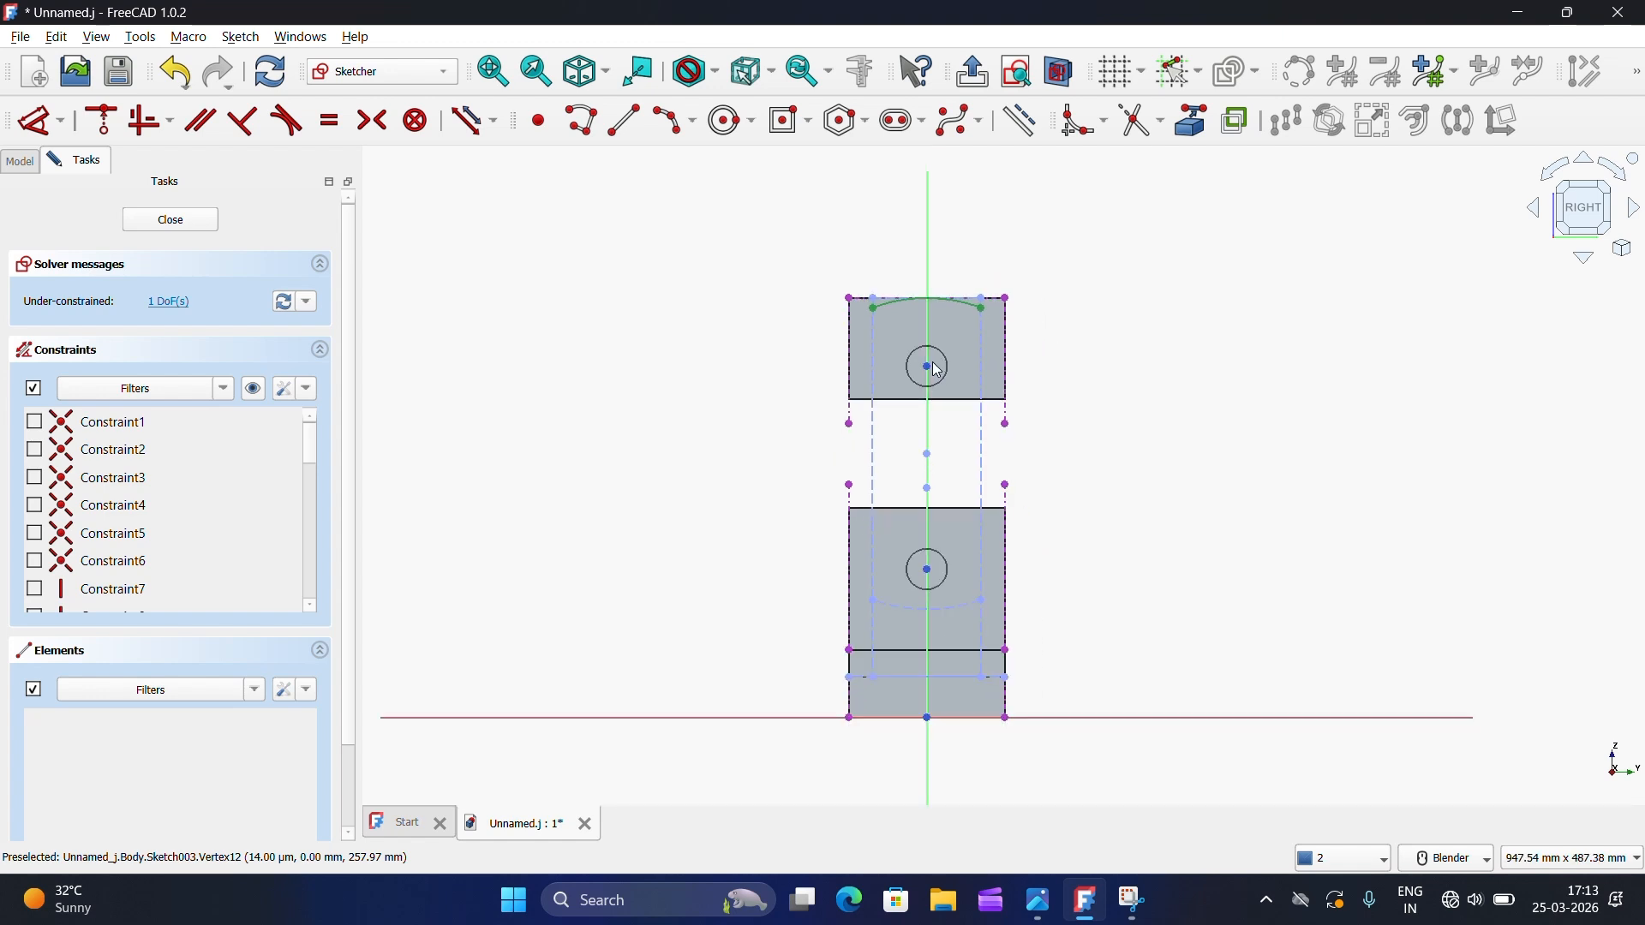
pyautogui.click(255, 390)
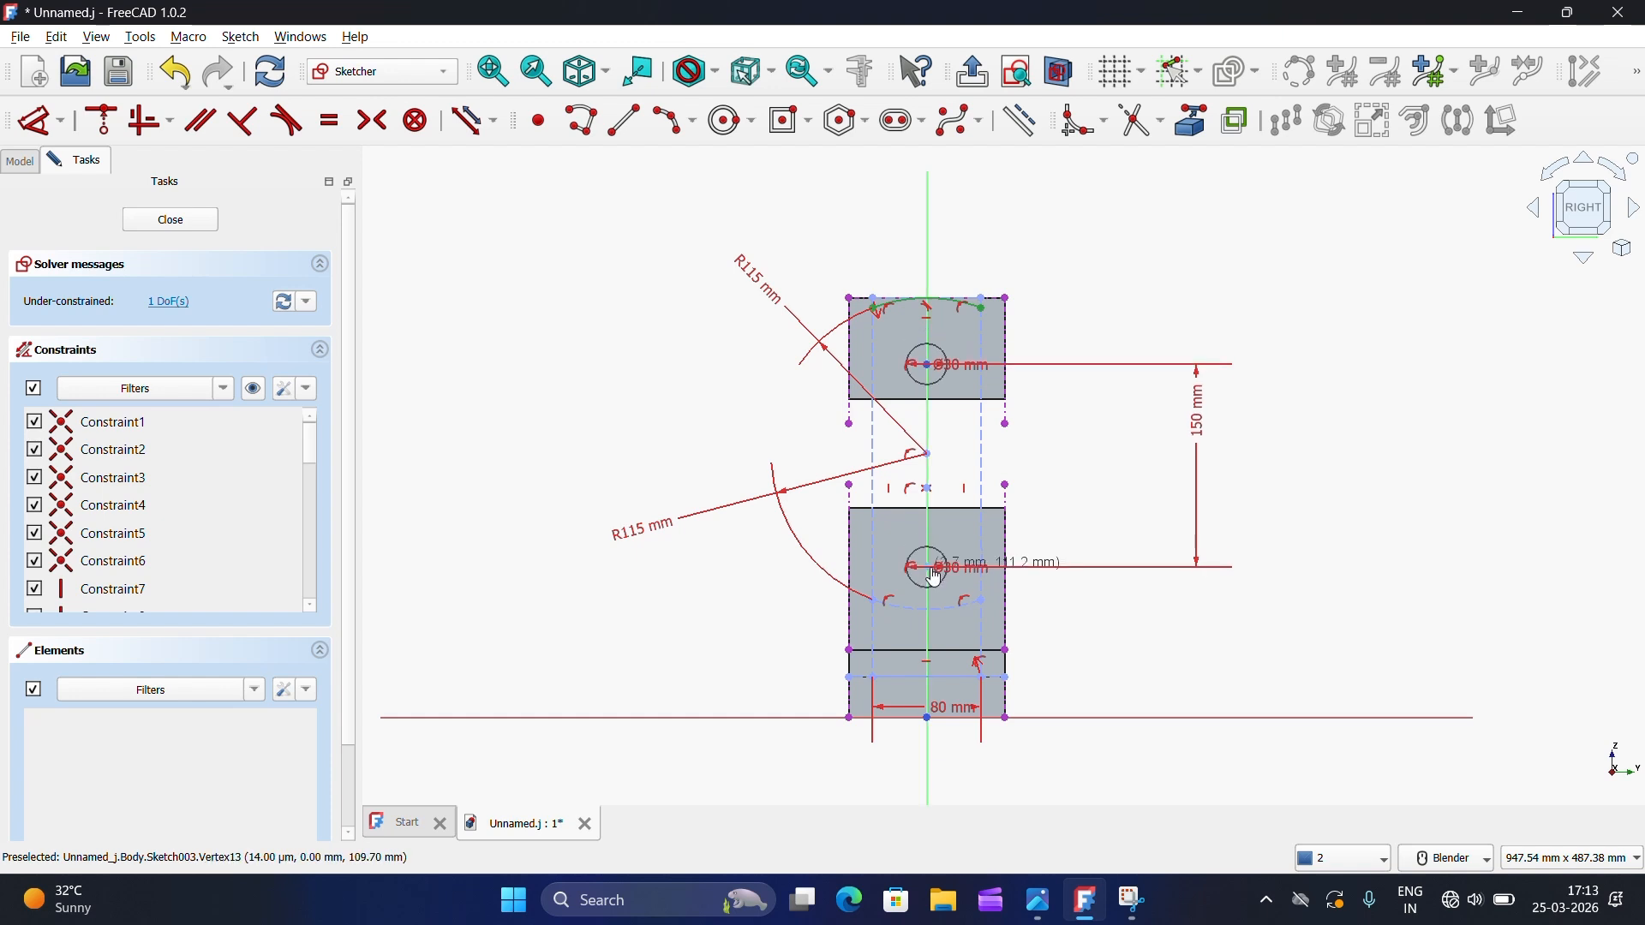
# Step: Dimension the vertical distance between the arcs' shared centre and the upper hole's centre to 75 mm
pyautogui.click(933, 459)
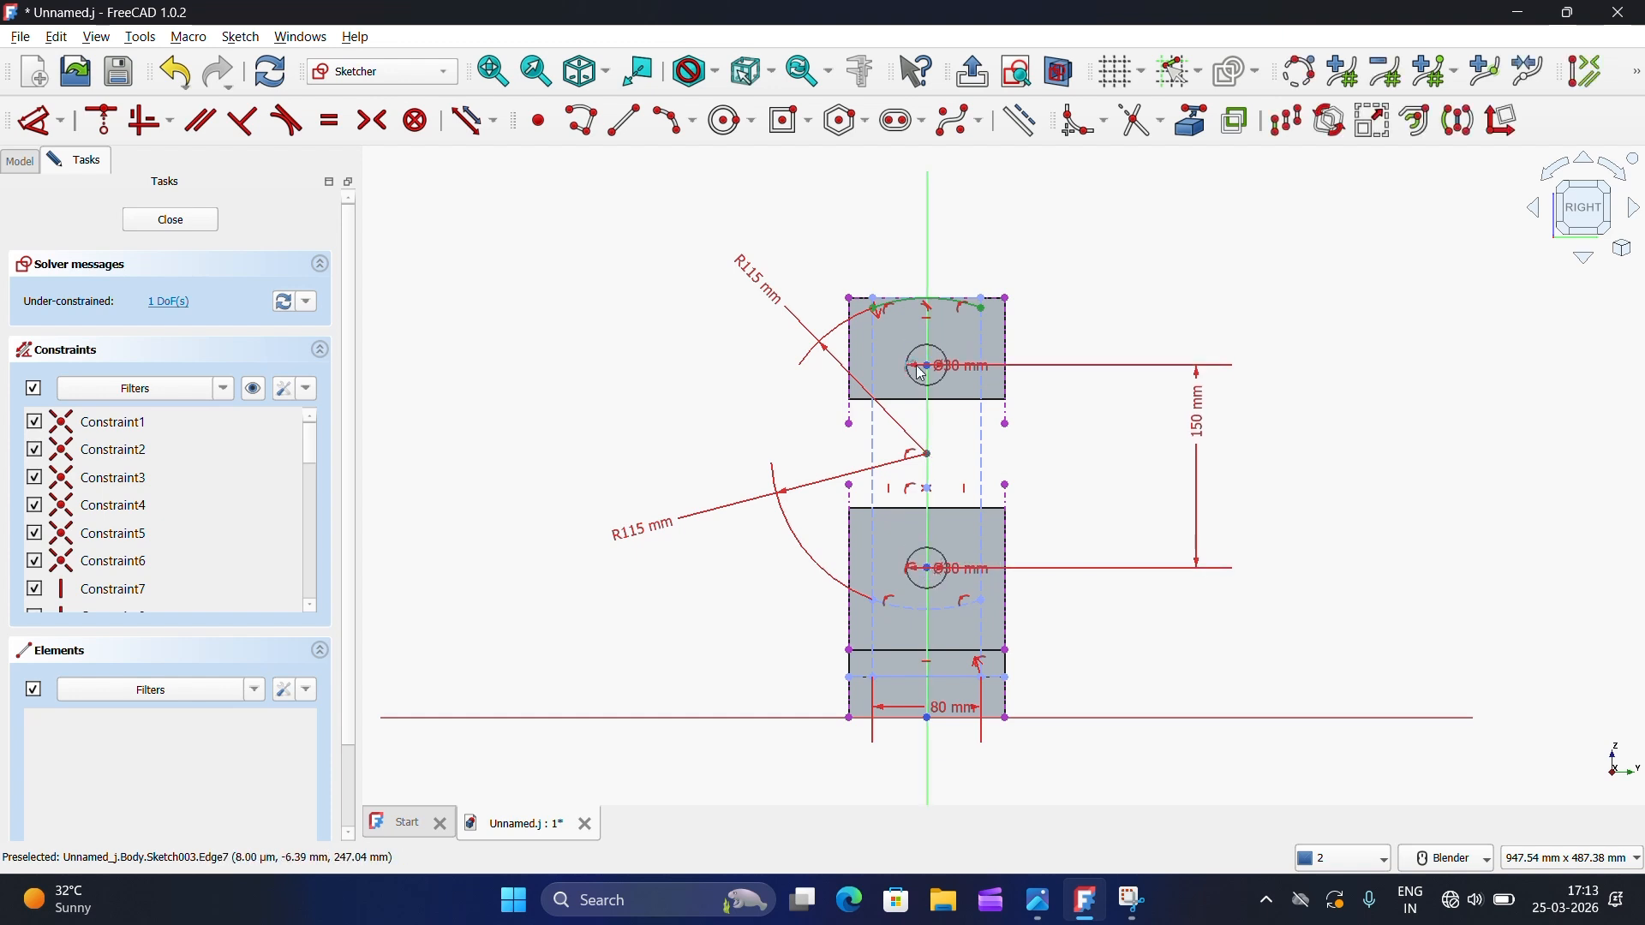
pyautogui.click(25, 120)
pyautogui.click(546, 310)
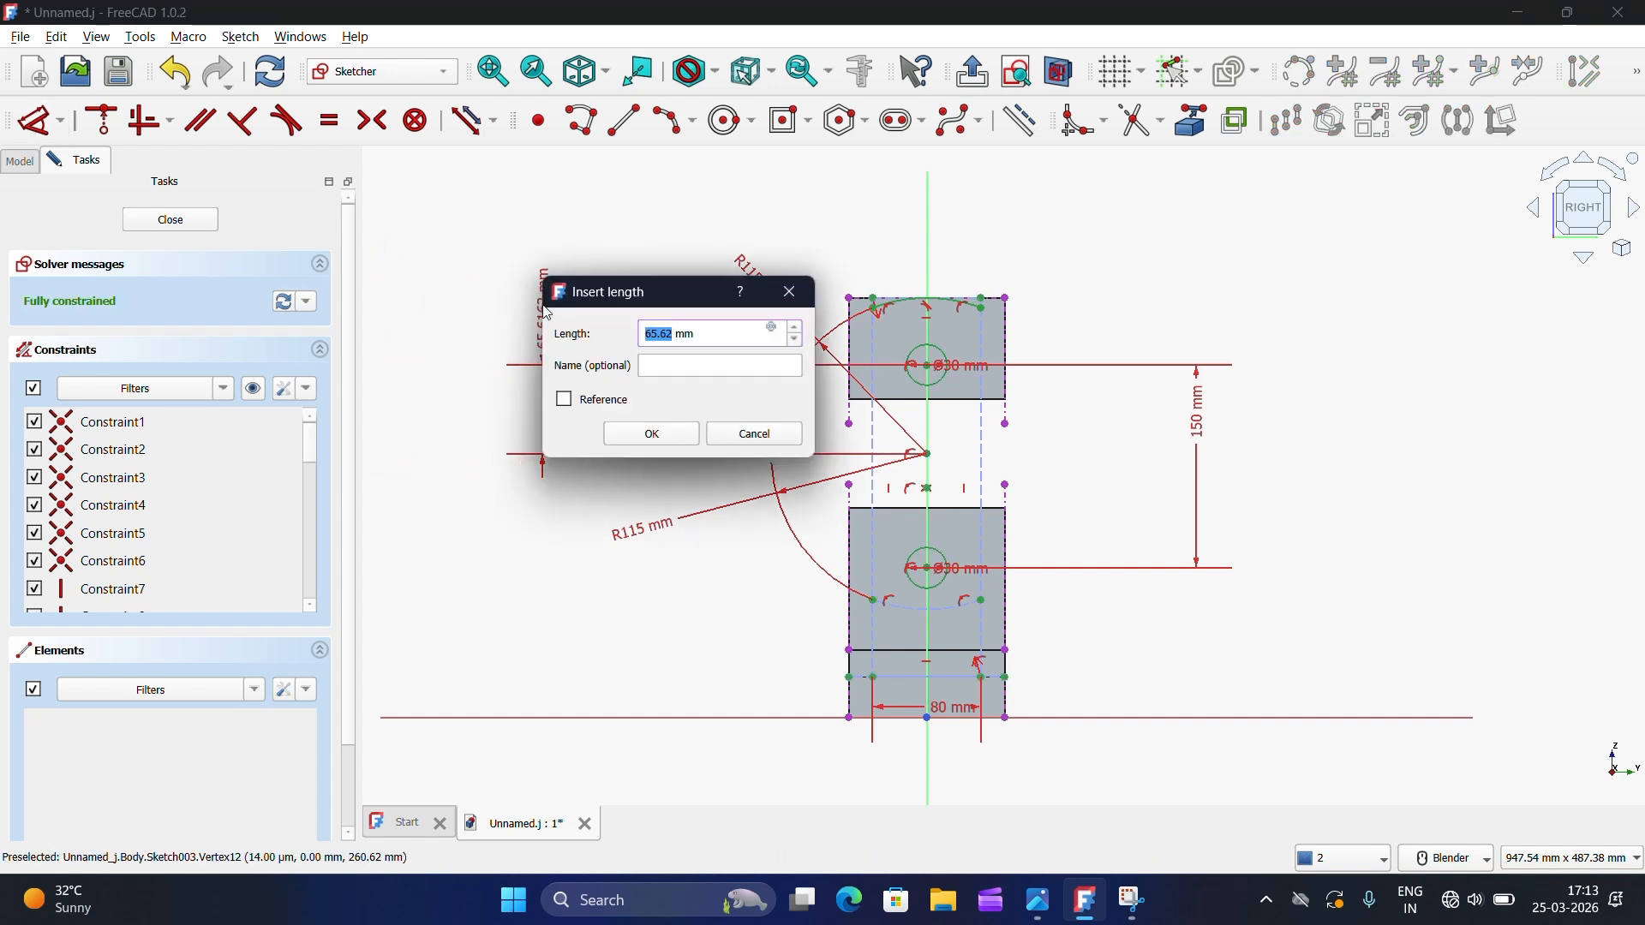
pyautogui.write('75')
pyautogui.click(685, 432)
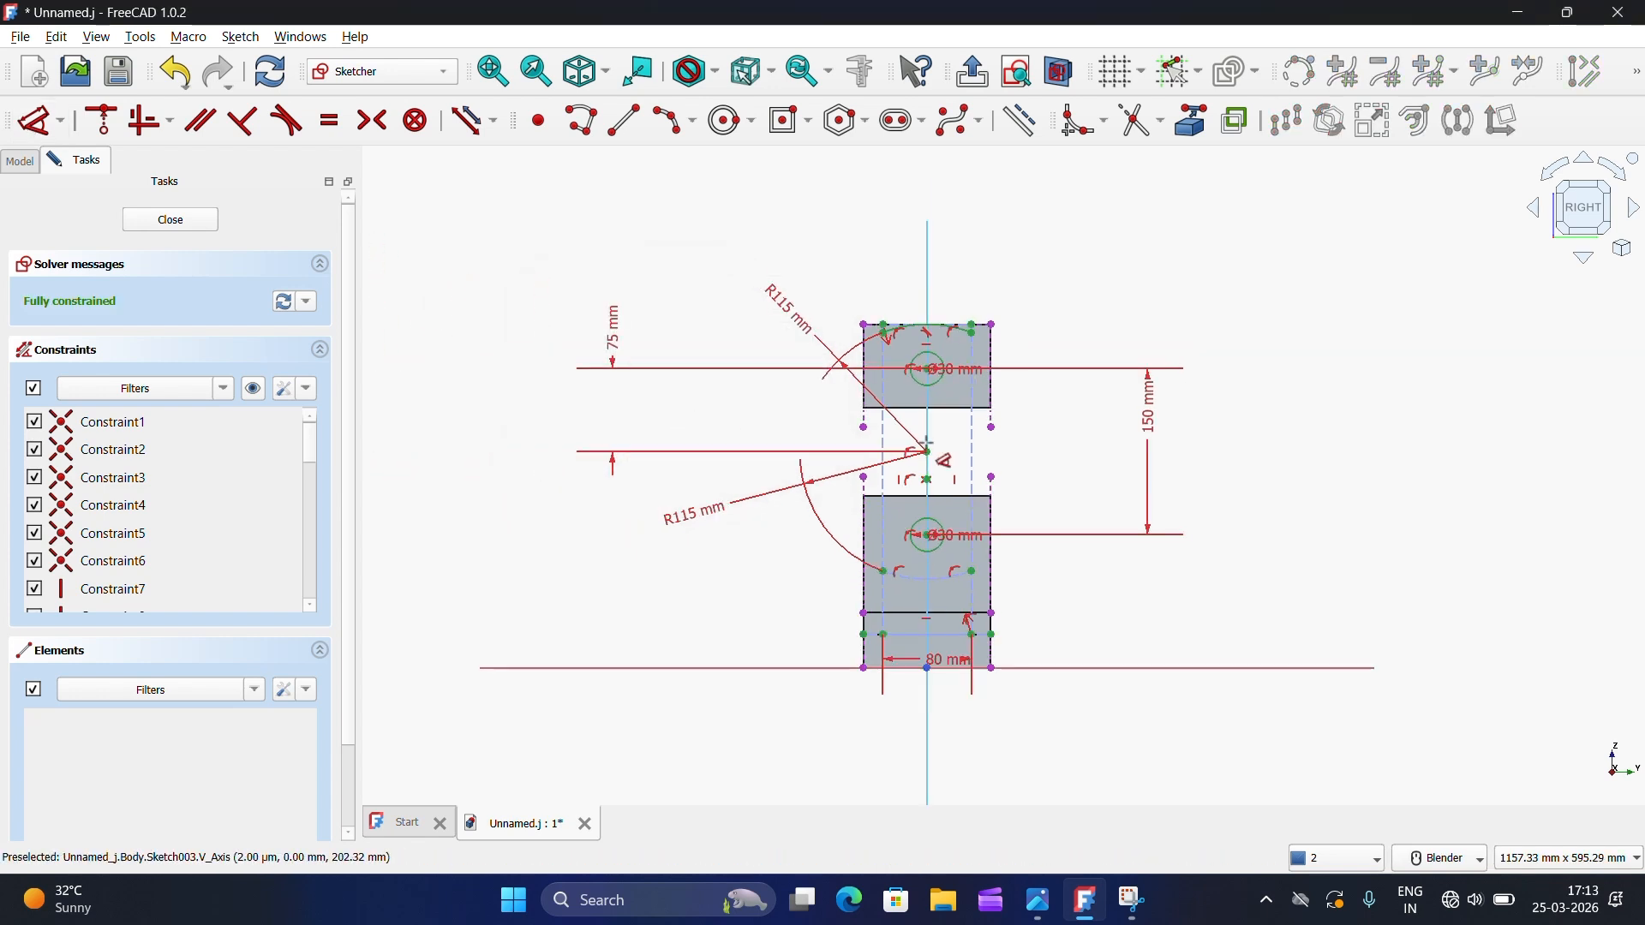
# Step: Draw a polyline from the upper arc's apex to the block's top-right corner and down to the projected lower edge's right end
pyautogui.scroll(2, 1014, 517)
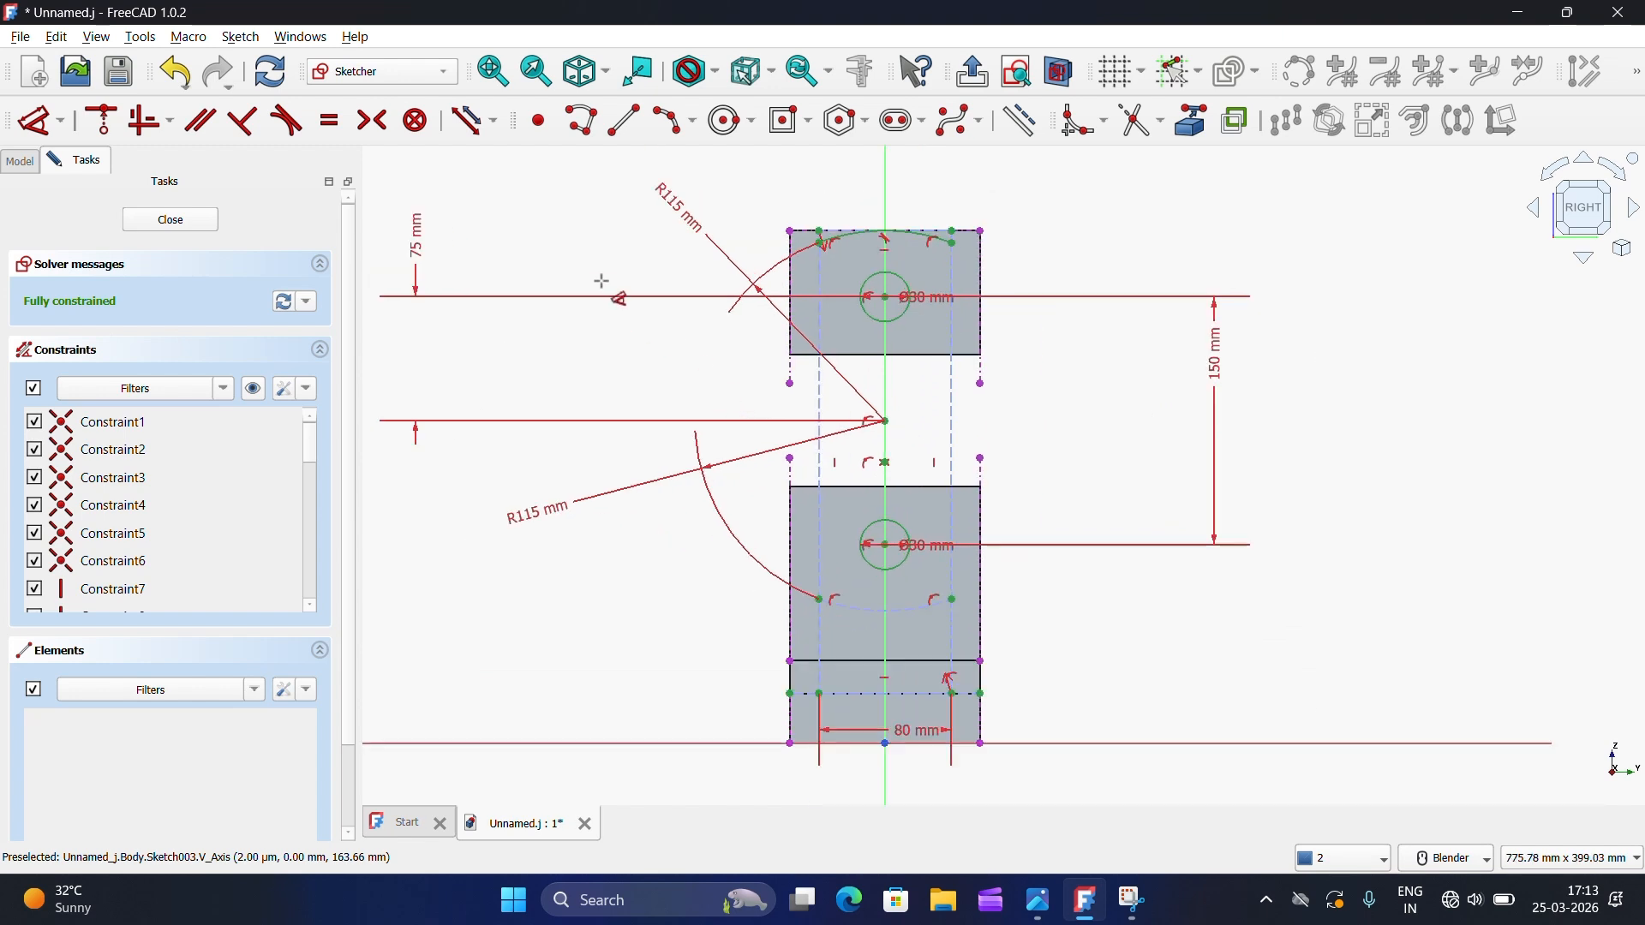
pyautogui.scroll(1, 729, 235)
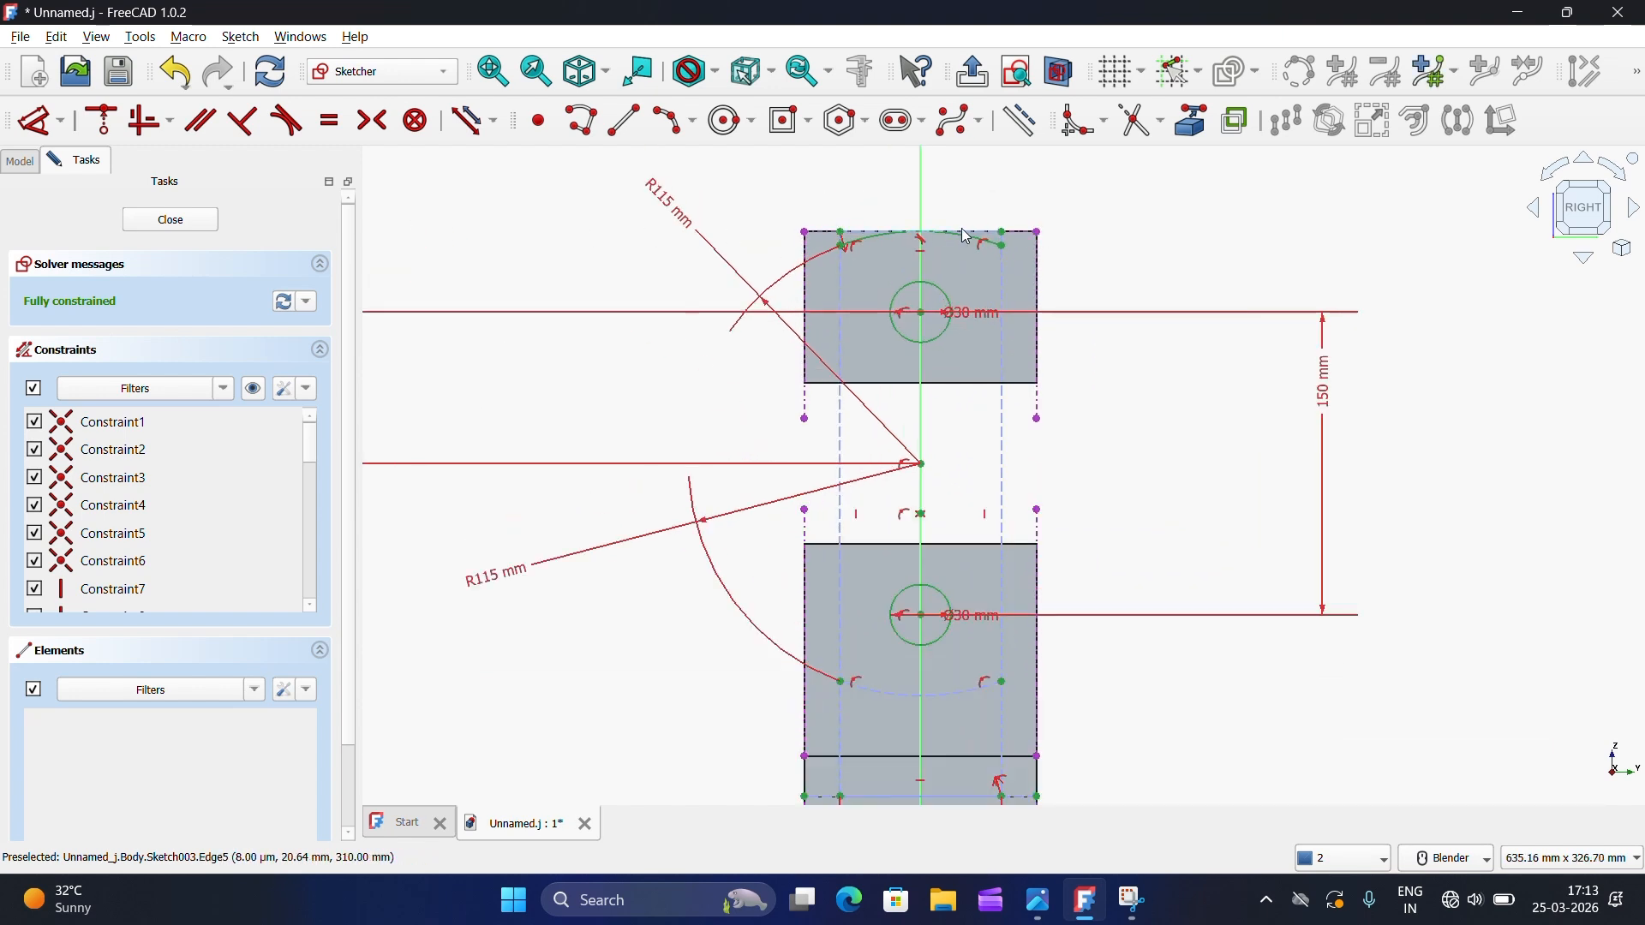
pyautogui.scroll(3, 884, 229)
pyautogui.scroll(3, 834, 206)
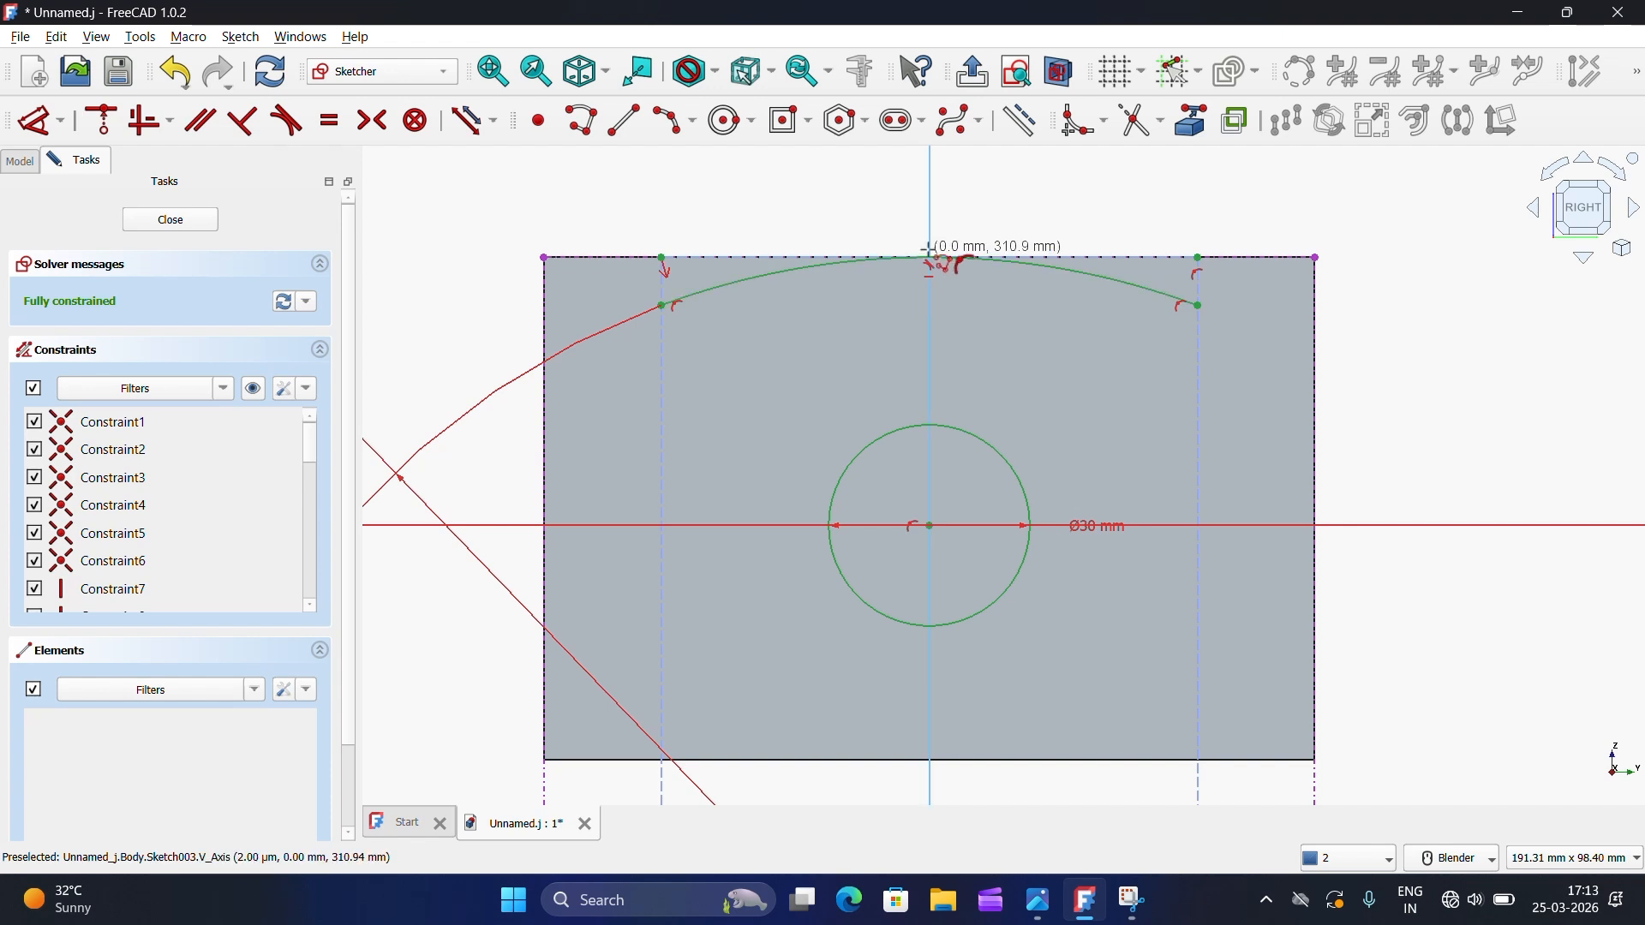
pyautogui.click(930, 249)
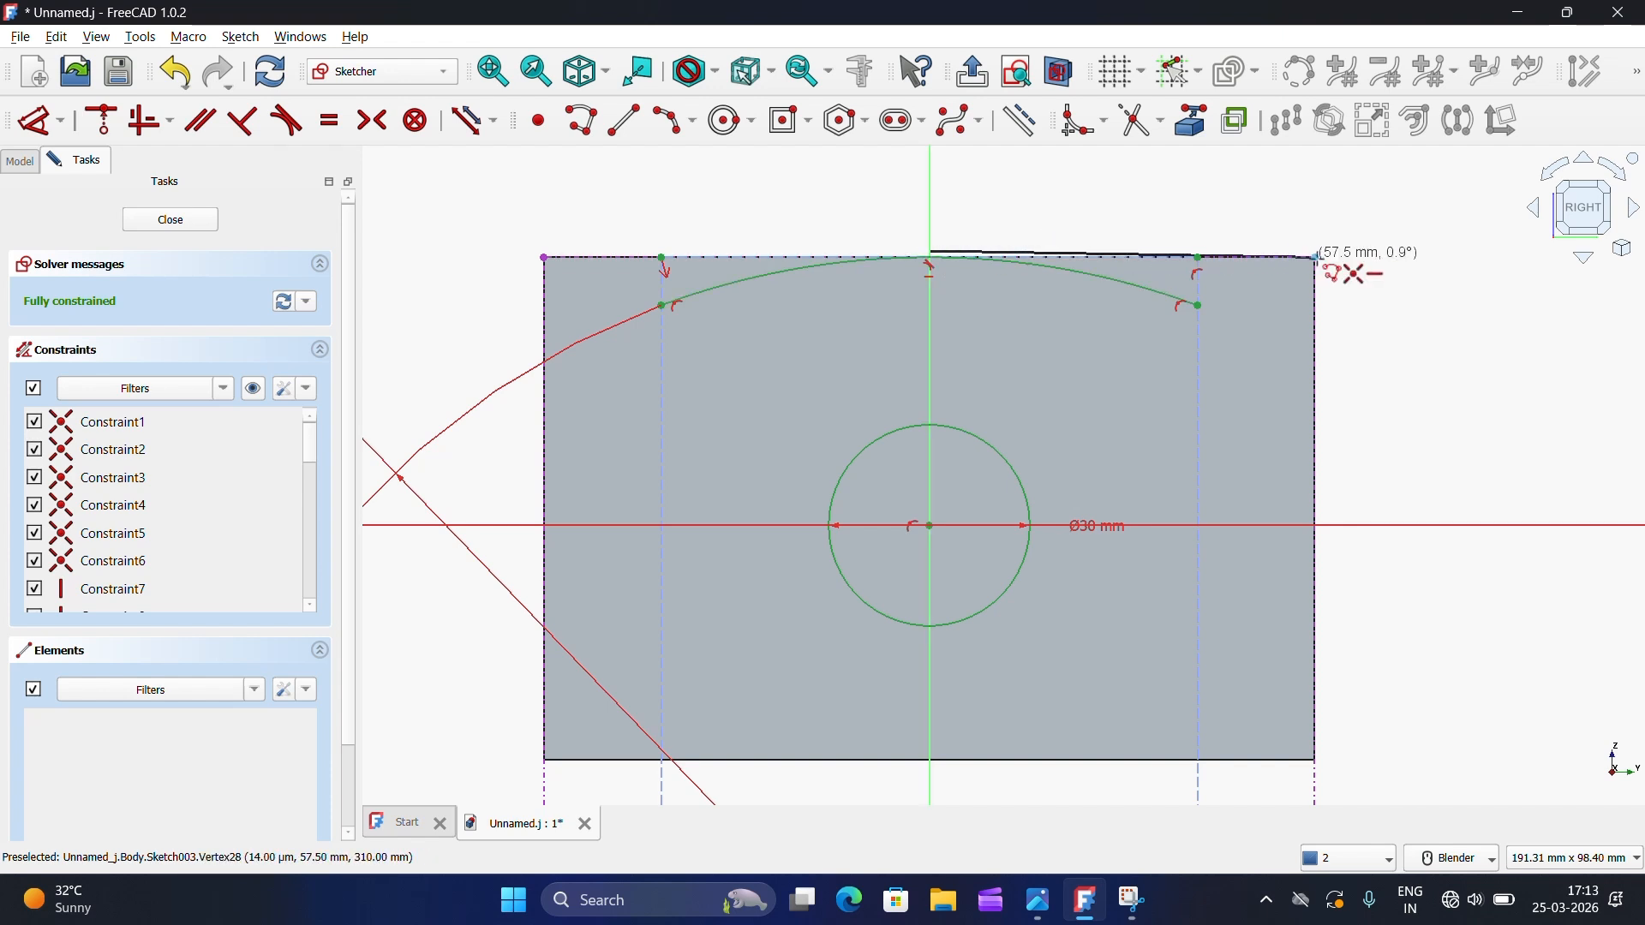
pyautogui.scroll(-6, 1217, 195)
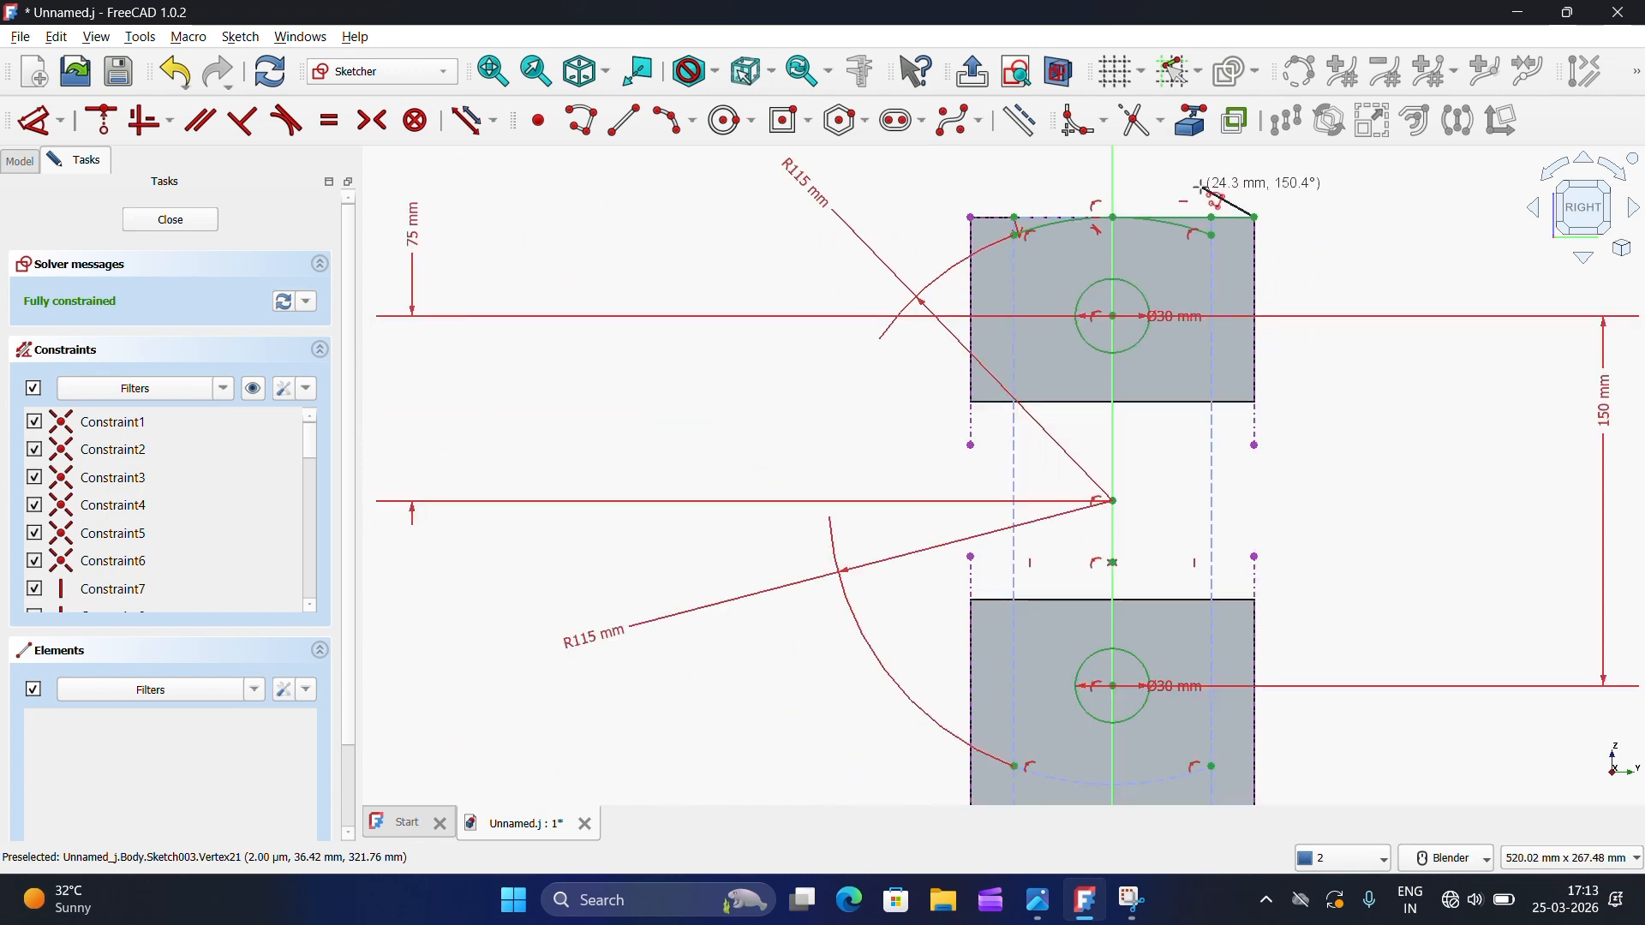
pyautogui.scroll(6, 1217, 506)
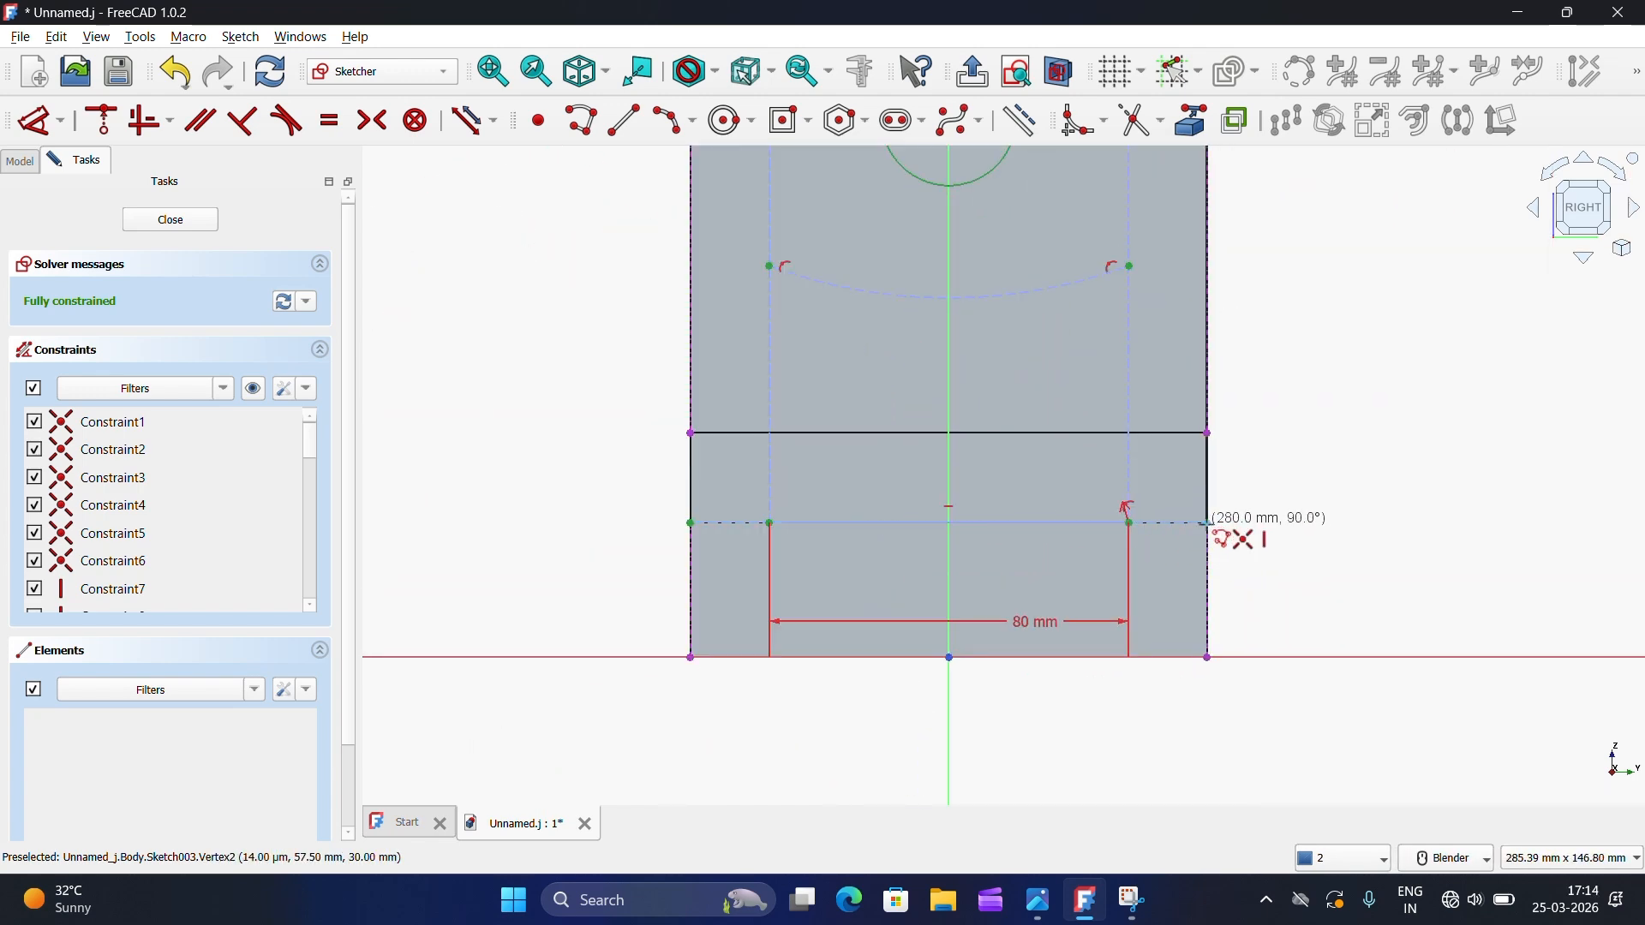
pyautogui.click(1208, 524)
# Step: Continue the polyline about 38 mm inward along the projected lower edge and vertically up to the lower arc, ending it there
pyautogui.scroll(-2, 1127, 521)
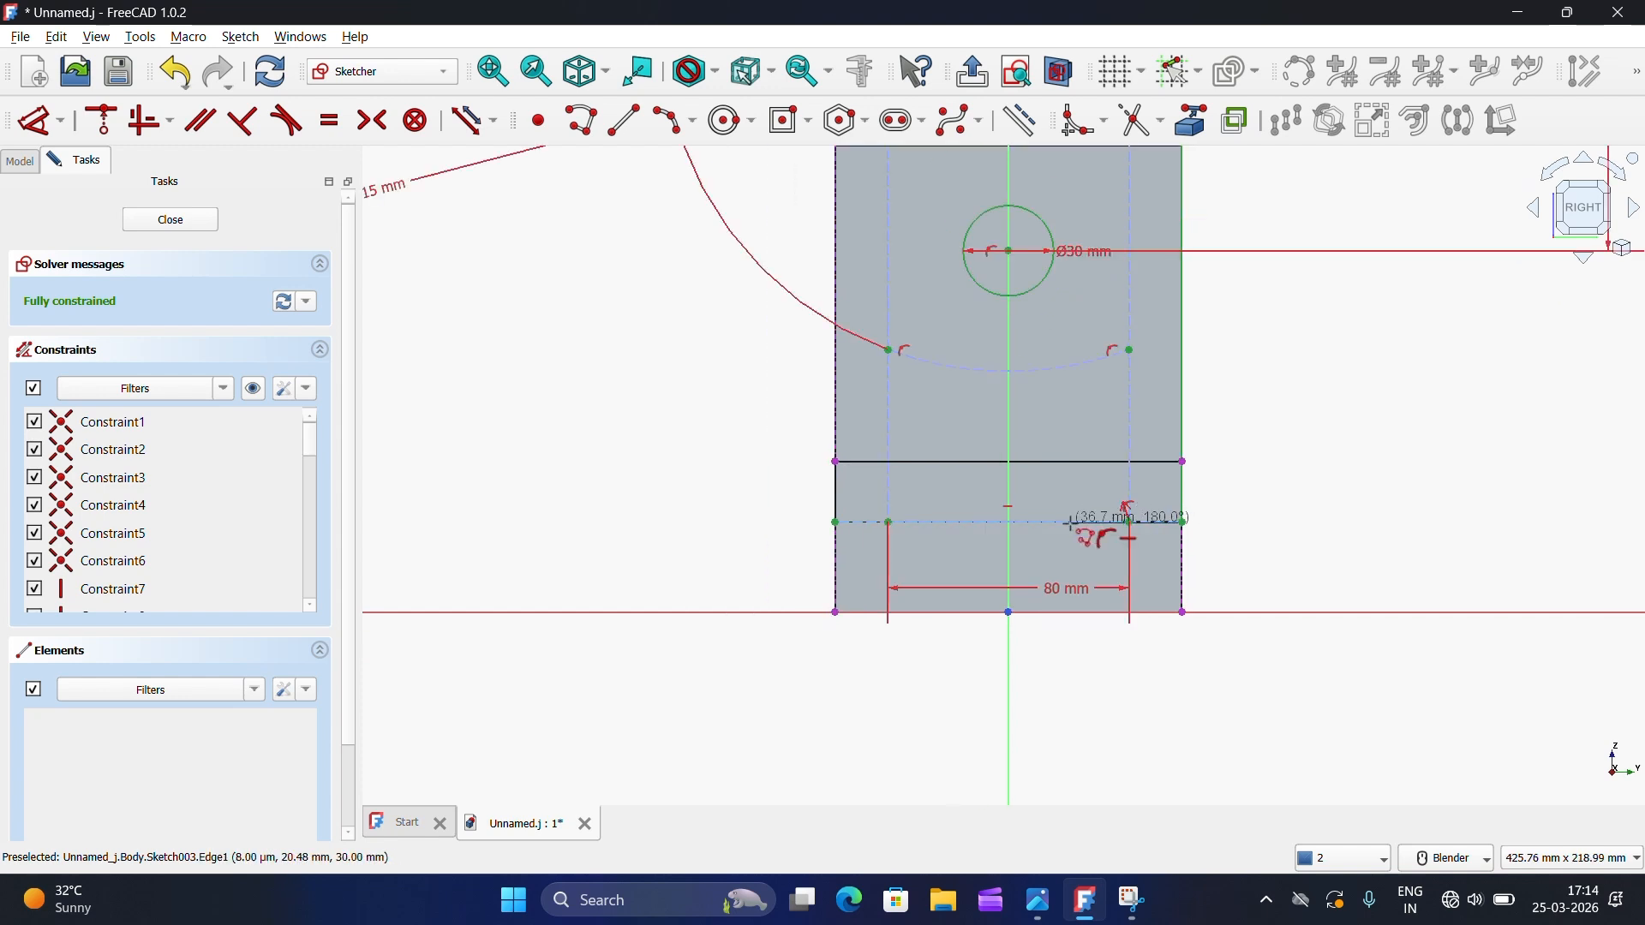
pyautogui.click(1067, 524)
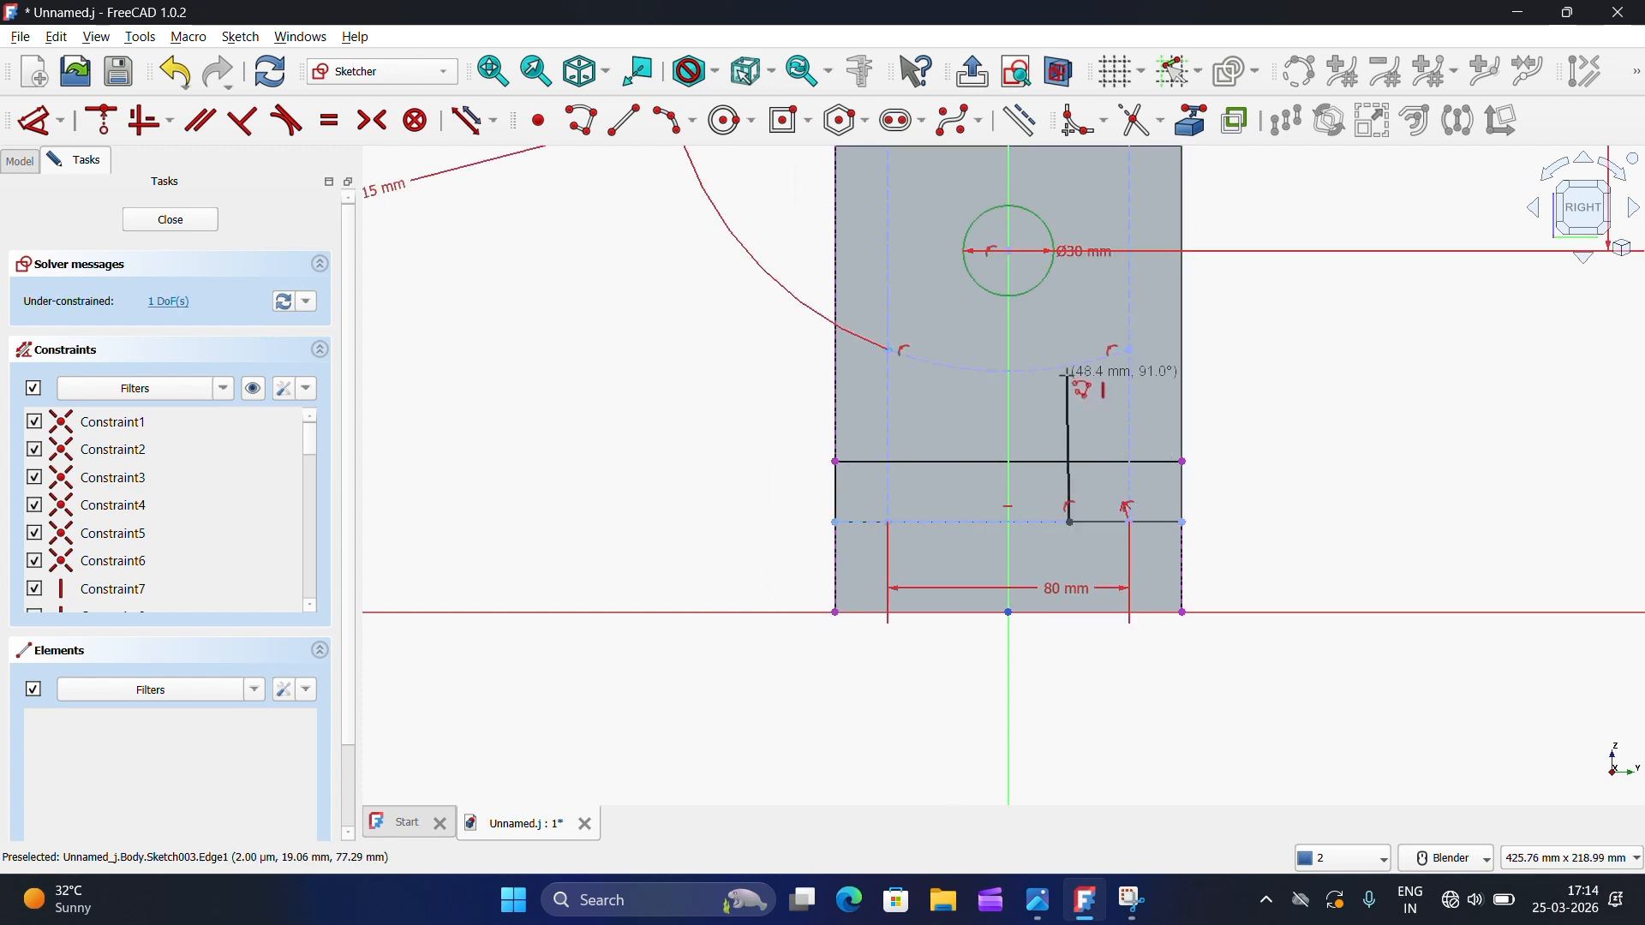
pyautogui.click(1067, 367)
pyautogui.scroll(-3, 1099, 398)
pyautogui.press('Escape')
# Step: Start a second polyline on the lower arc left of the axis, running down to the projected lower edge and out to its left end
pyautogui.scroll(2, 1028, 388)
pyautogui.click(1032, 384)
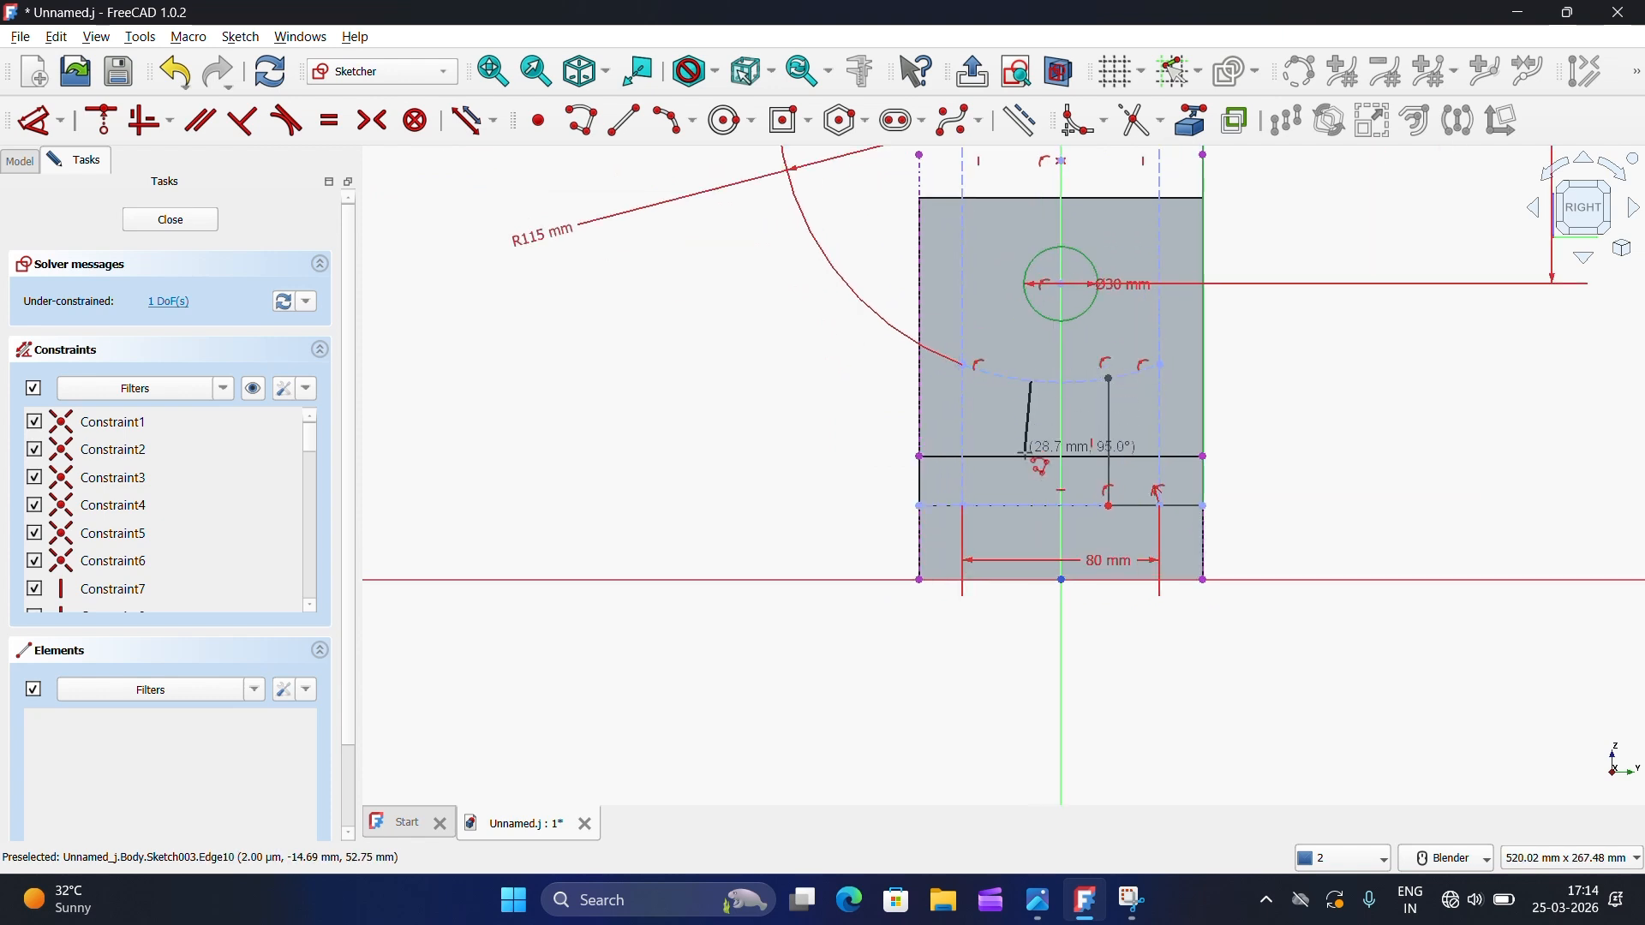
pyautogui.click(1034, 506)
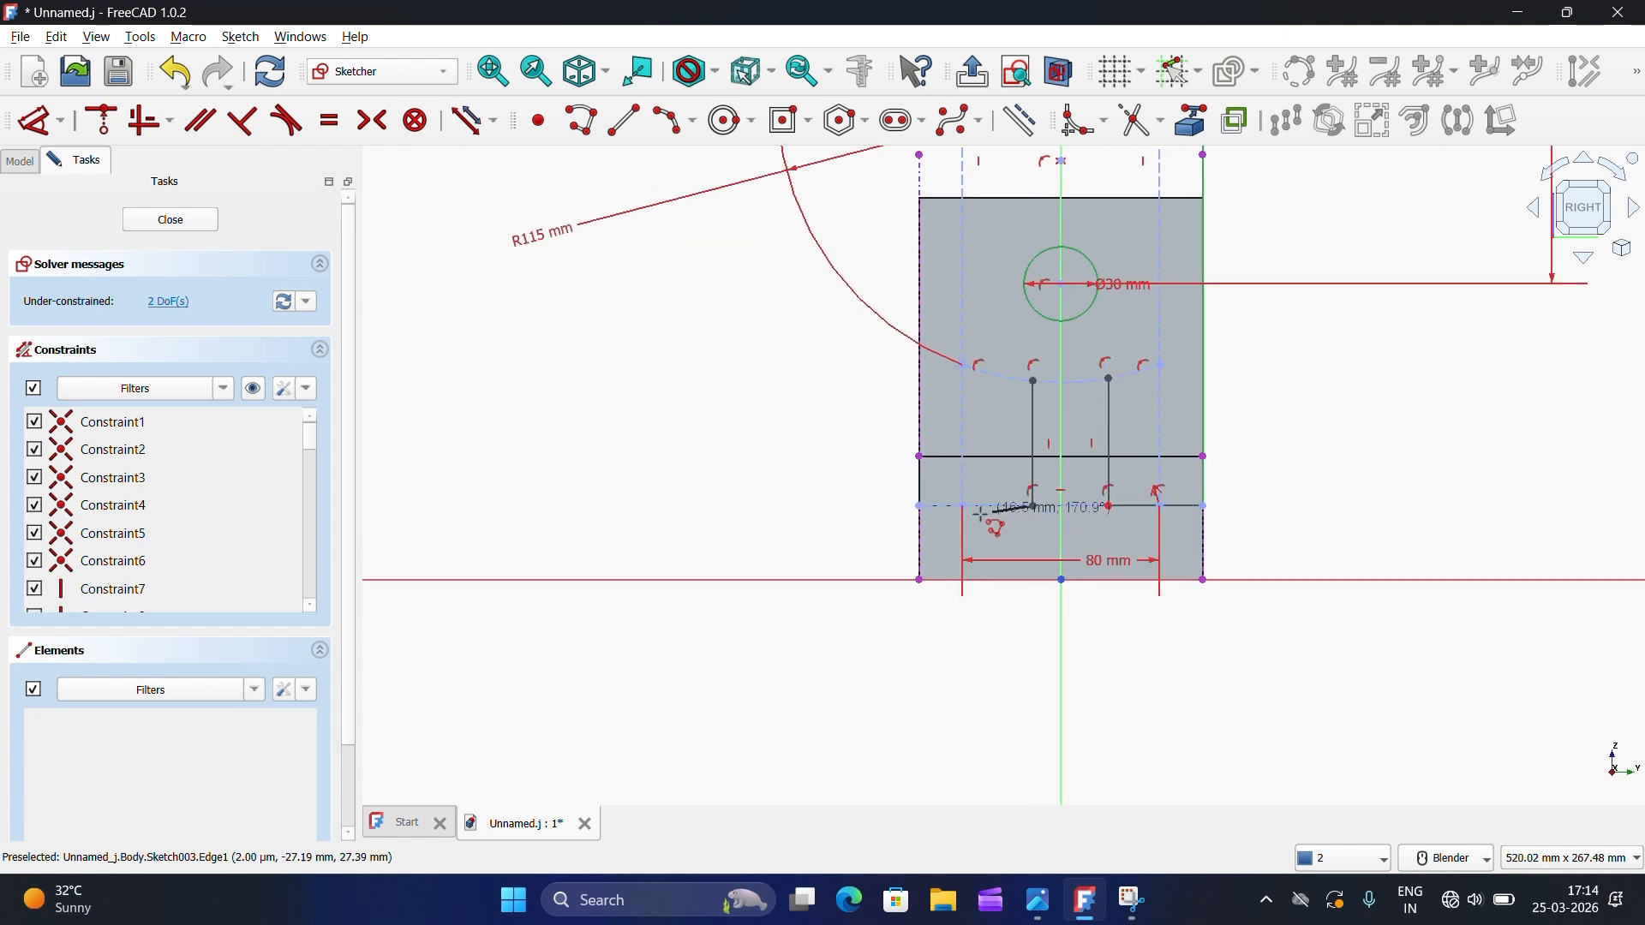
pyautogui.click(921, 507)
# Step: Continue the second polyline up the left side to the top-left corner and across to the upper arc's apex
pyautogui.scroll(-3, 922, 510)
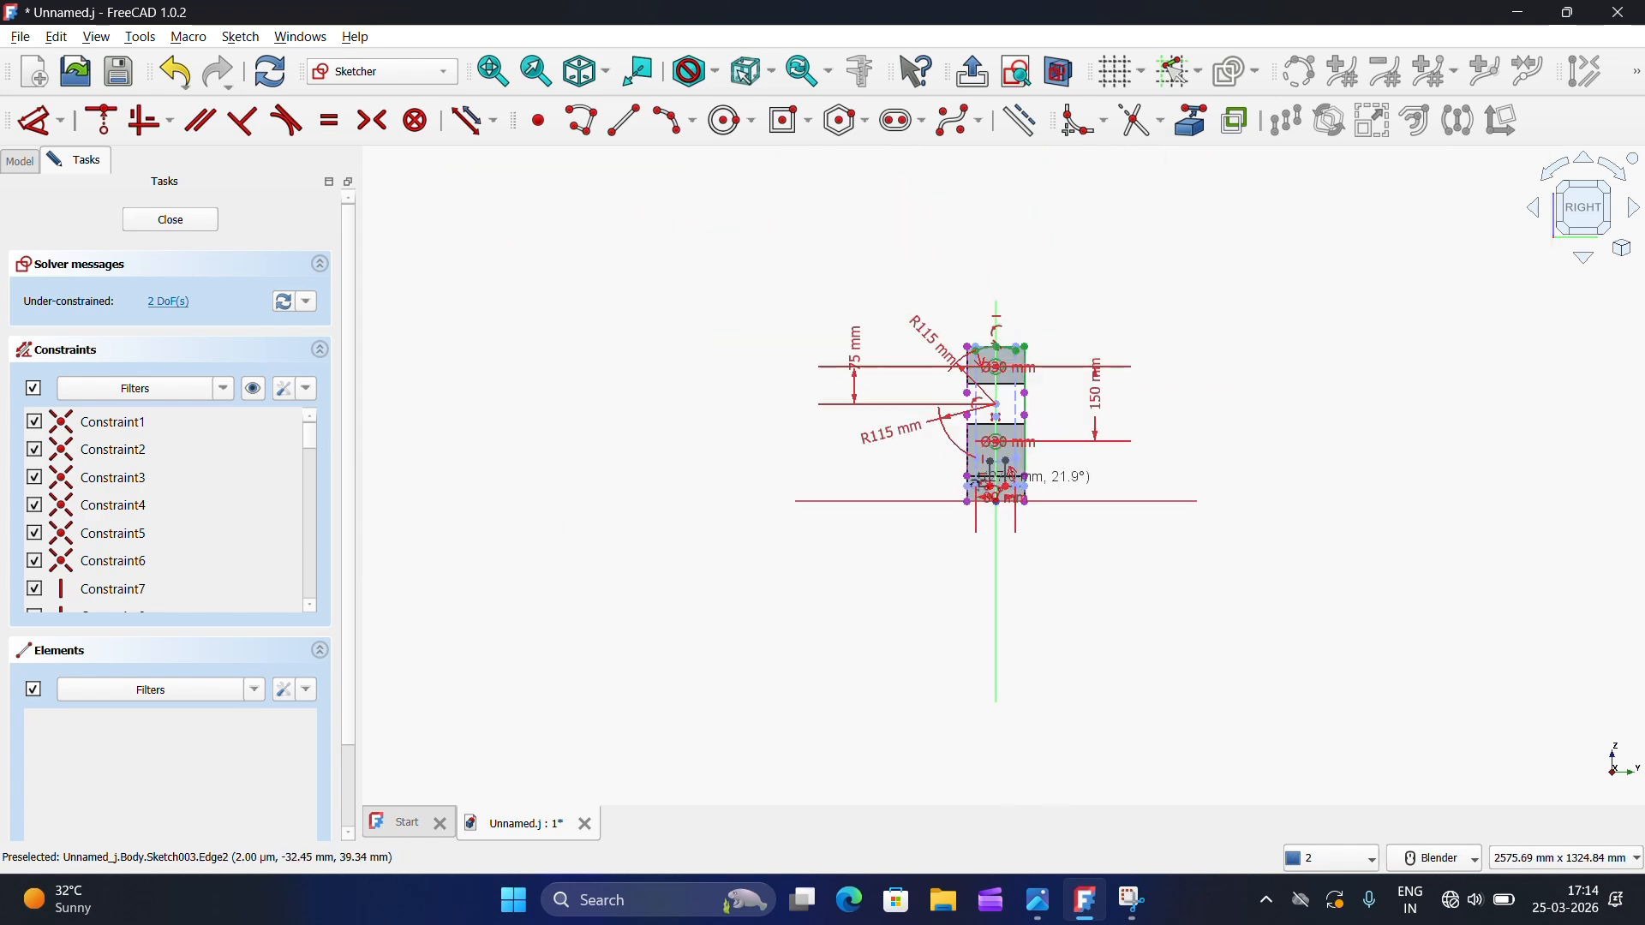
pyautogui.scroll(5, 908, 390)
pyautogui.click(840, 403)
pyautogui.scroll(6, 1156, 404)
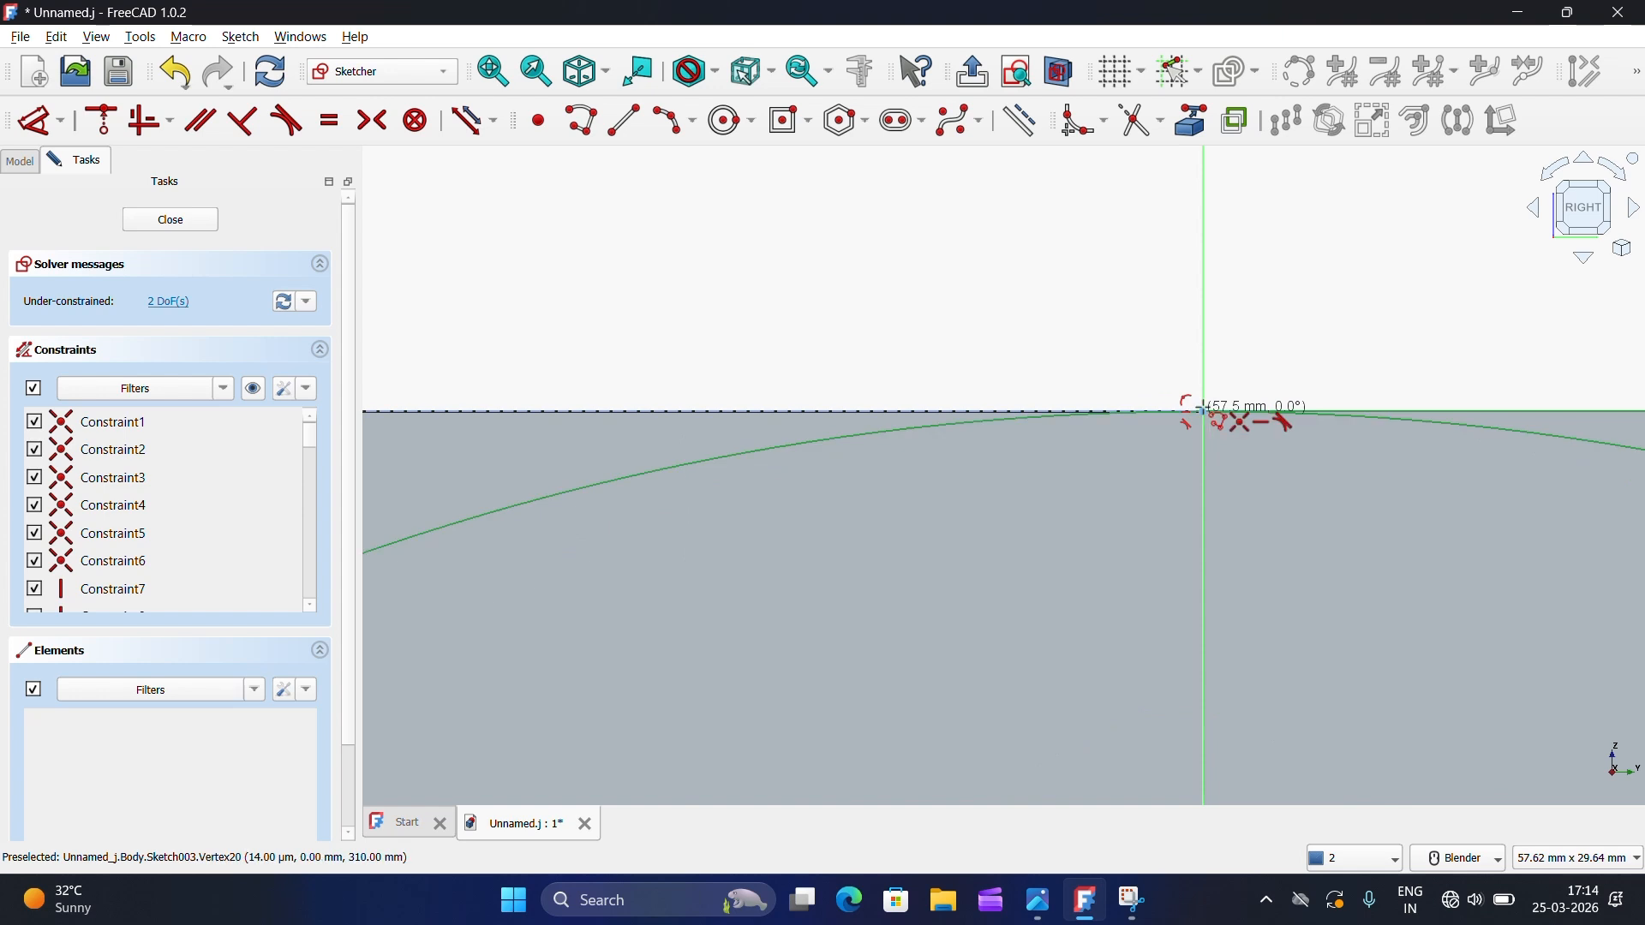
pyautogui.click(1205, 412)
pyautogui.rightClick(1083, 305)
pyautogui.scroll(-5, 1078, 303)
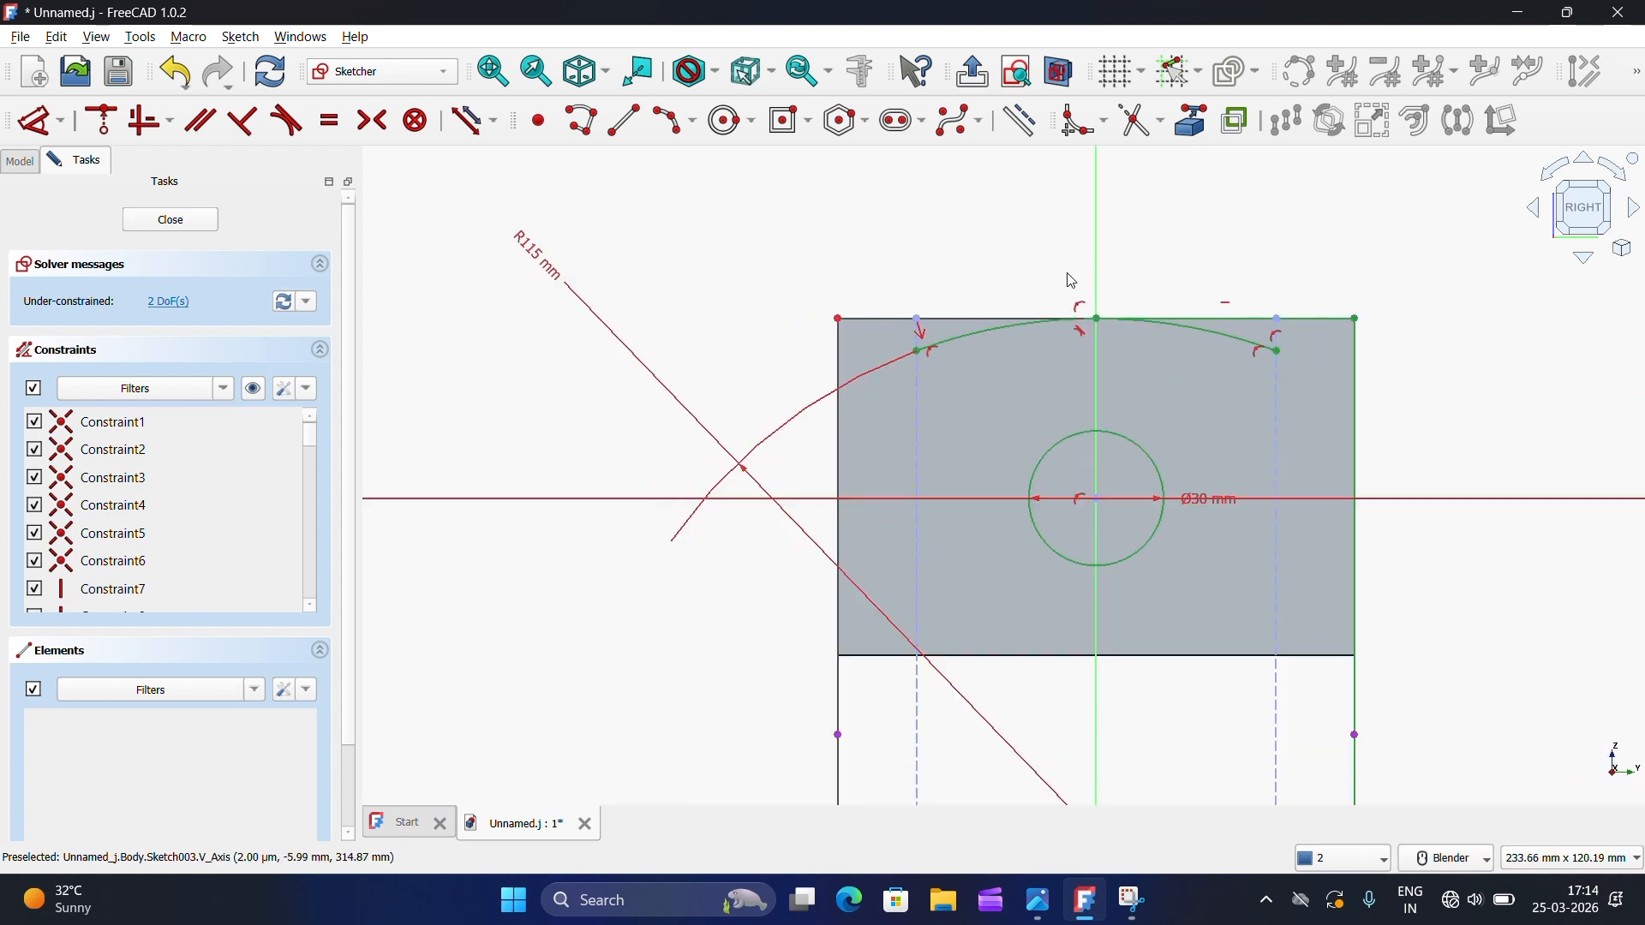
# Step: Hide the sketch constraints and dimension the left short vertical line 30 mm from the vertical axis
pyautogui.scroll(2, 1088, 352)
pyautogui.scroll(-8, 959, 311)
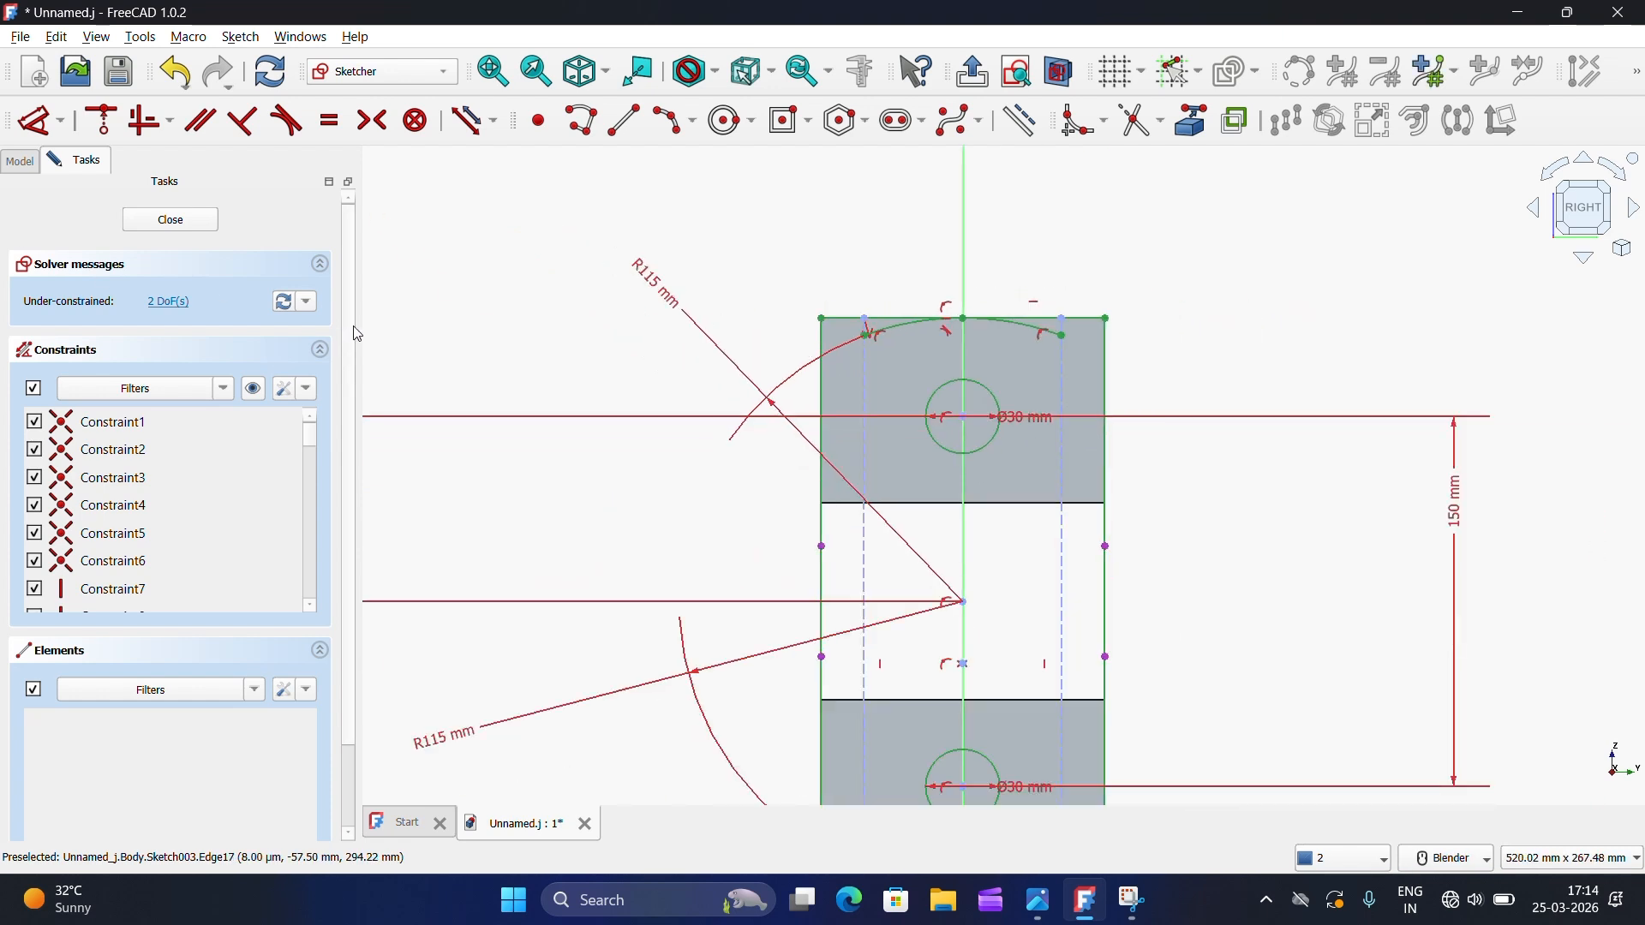
pyautogui.click(254, 391)
pyautogui.scroll(-5, 840, 274)
pyautogui.scroll(3, 921, 520)
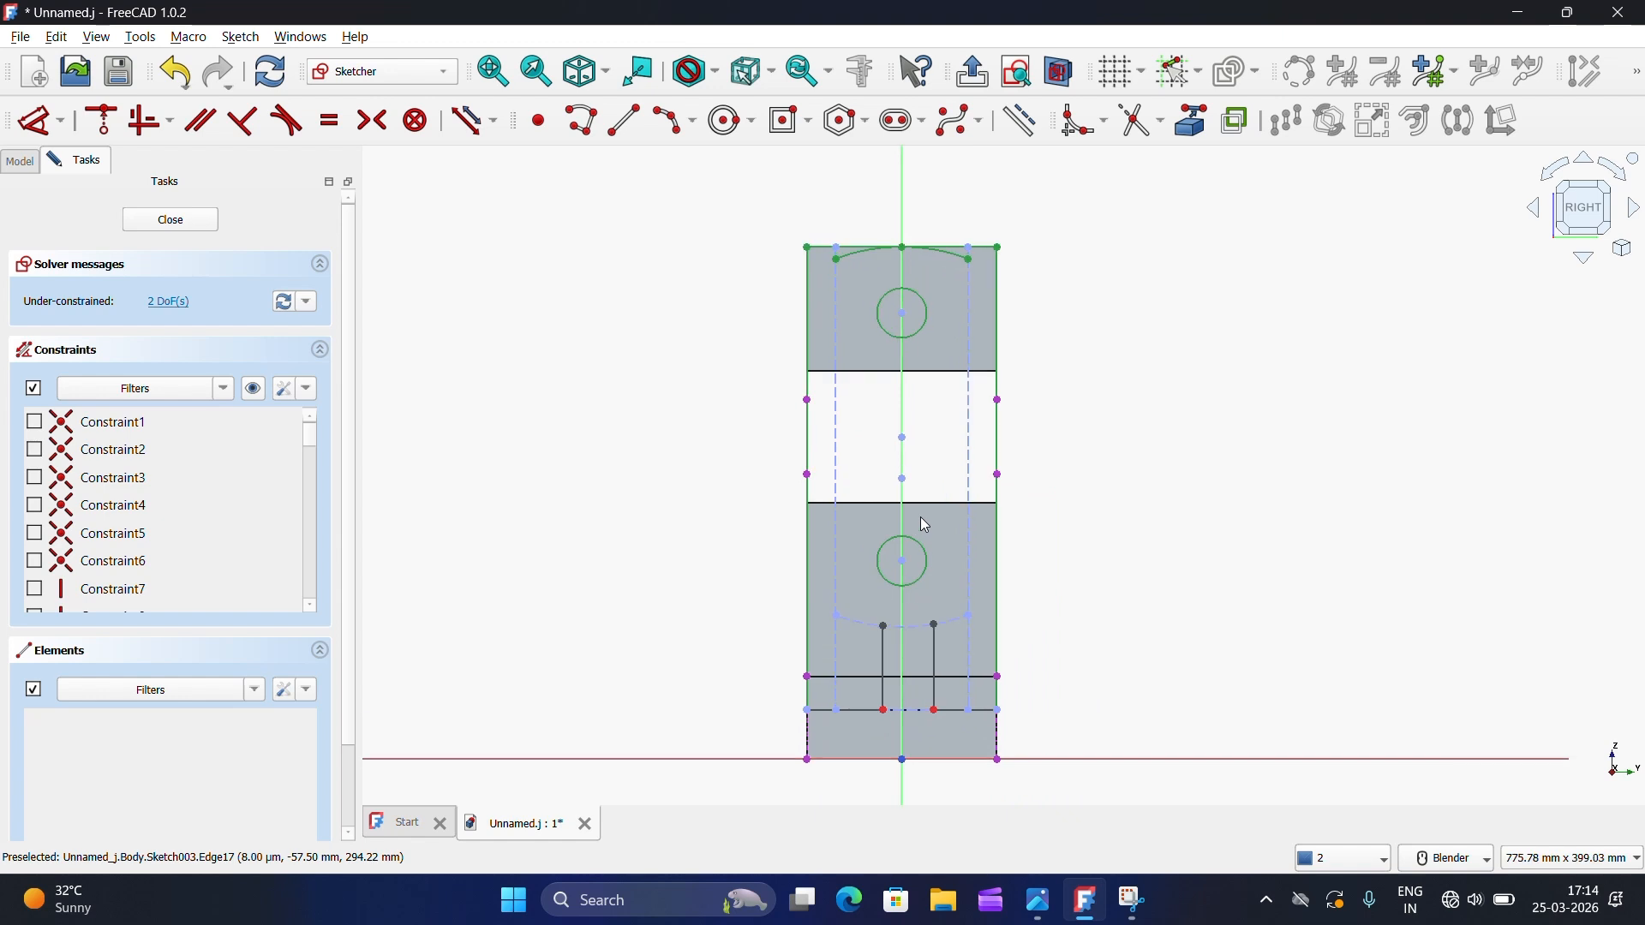
pyautogui.scroll(3, 867, 754)
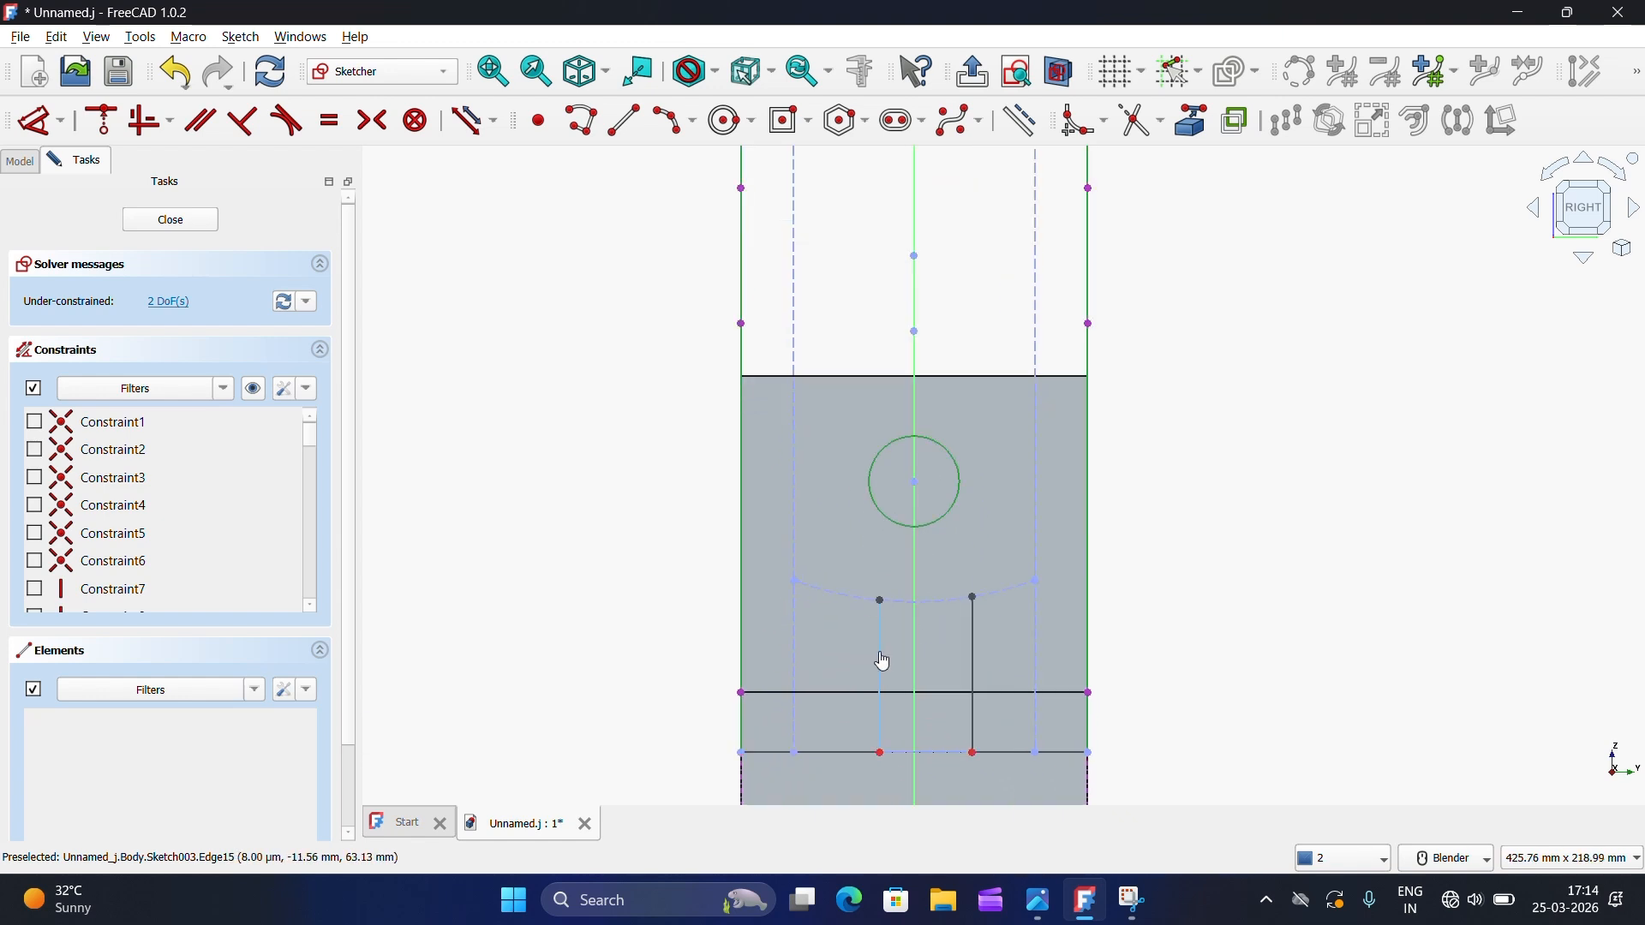
pyautogui.click(35, 127)
pyautogui.scroll(-3, 523, 446)
pyautogui.click(519, 638)
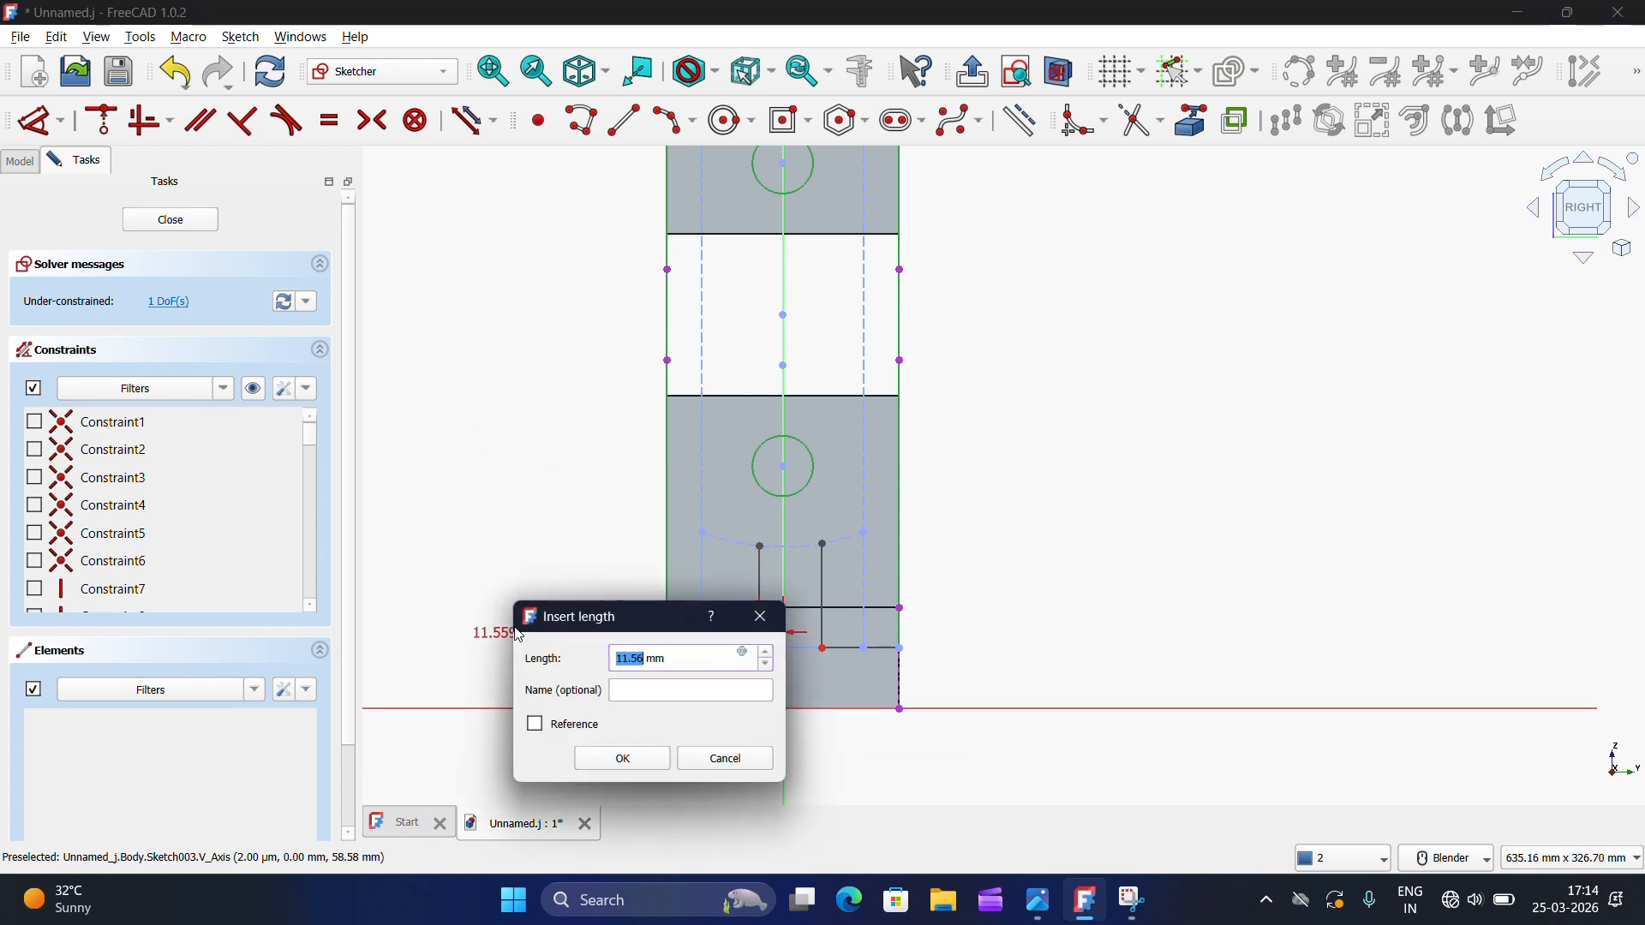
pyautogui.click(622, 759)
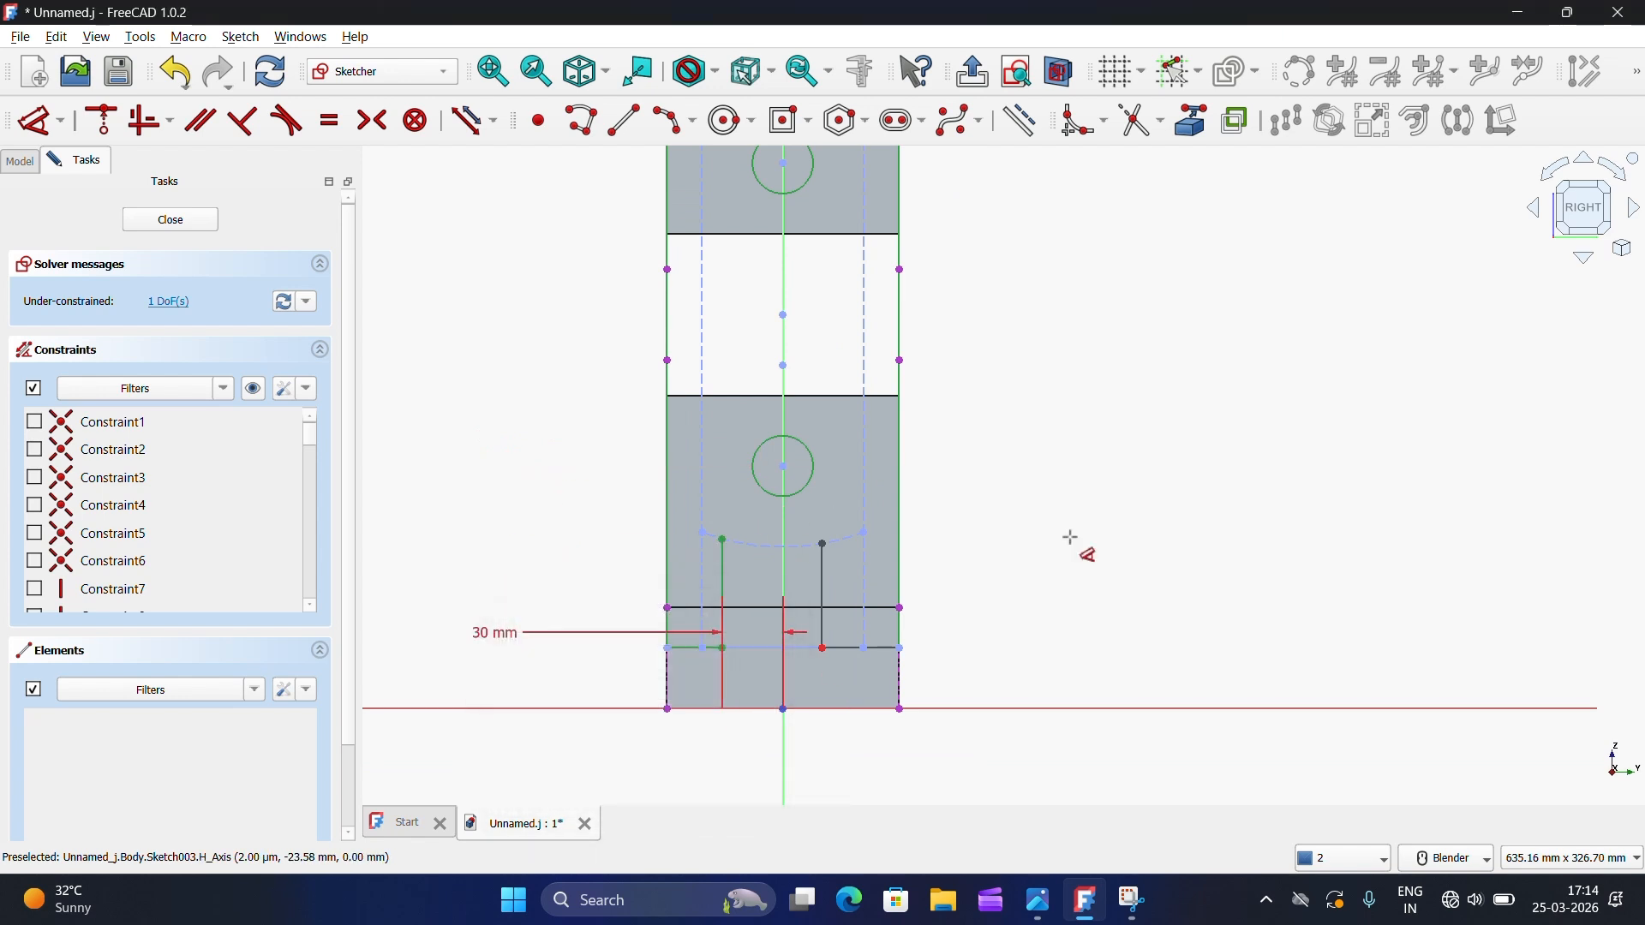
# Step: Dimension the right short vertical line 30 mm from the vertical axis
pyautogui.scroll(3, 800, 598)
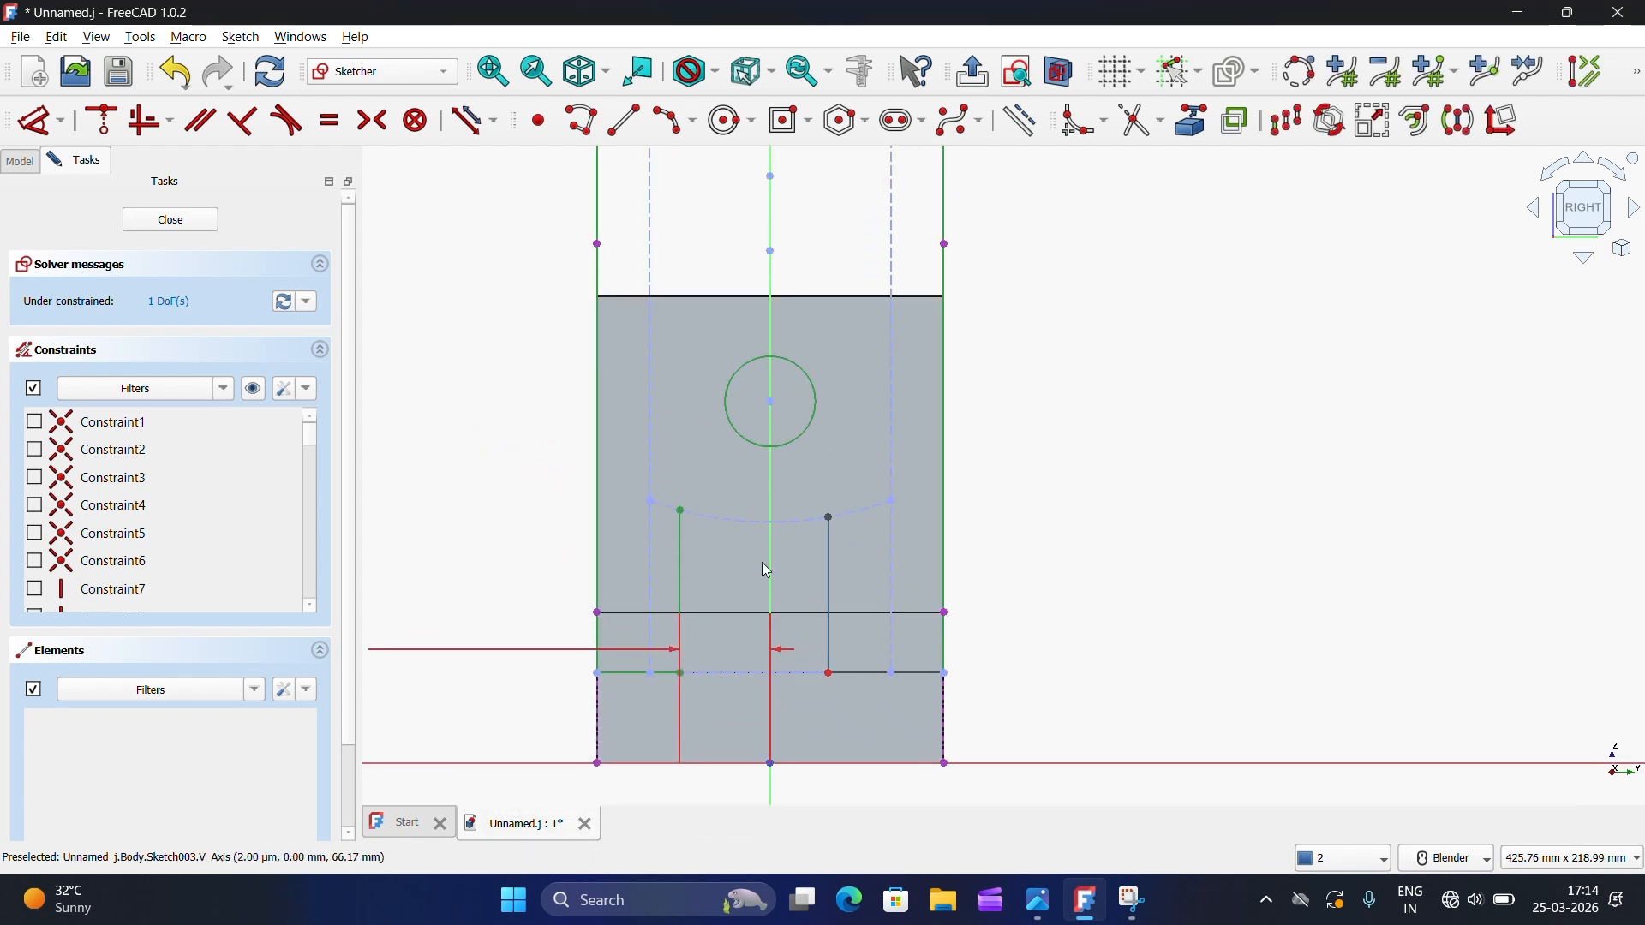
pyautogui.click(37, 125)
pyautogui.click(828, 573)
pyautogui.click(770, 562)
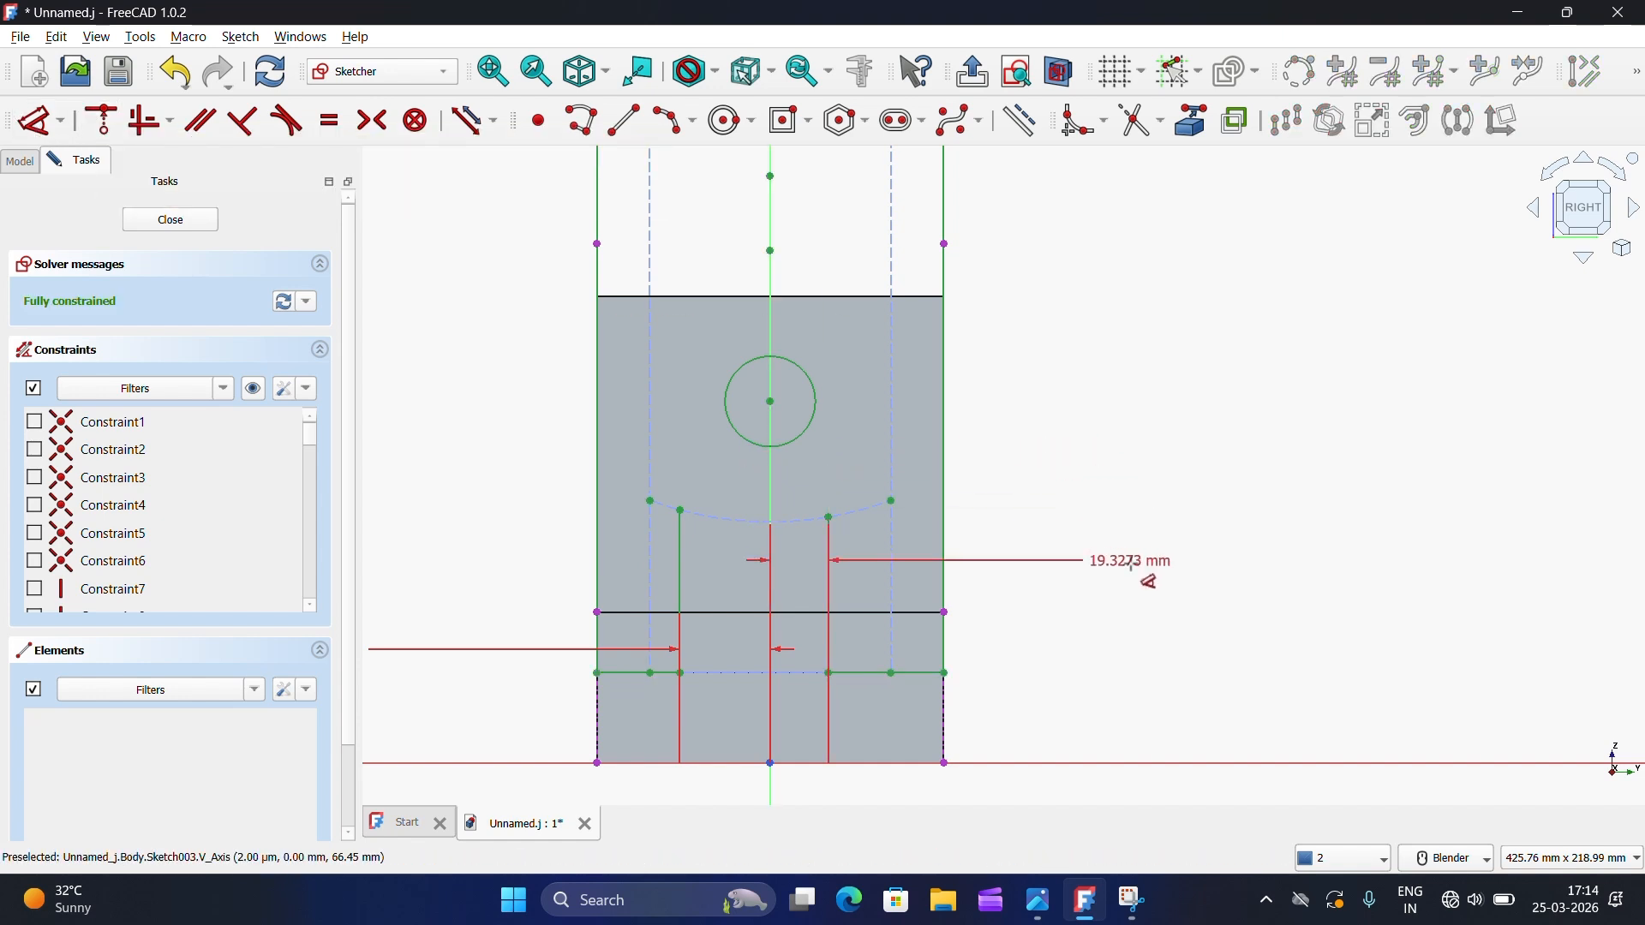
pyautogui.click(1139, 585)
pyautogui.write('30')
pyautogui.click(1269, 705)
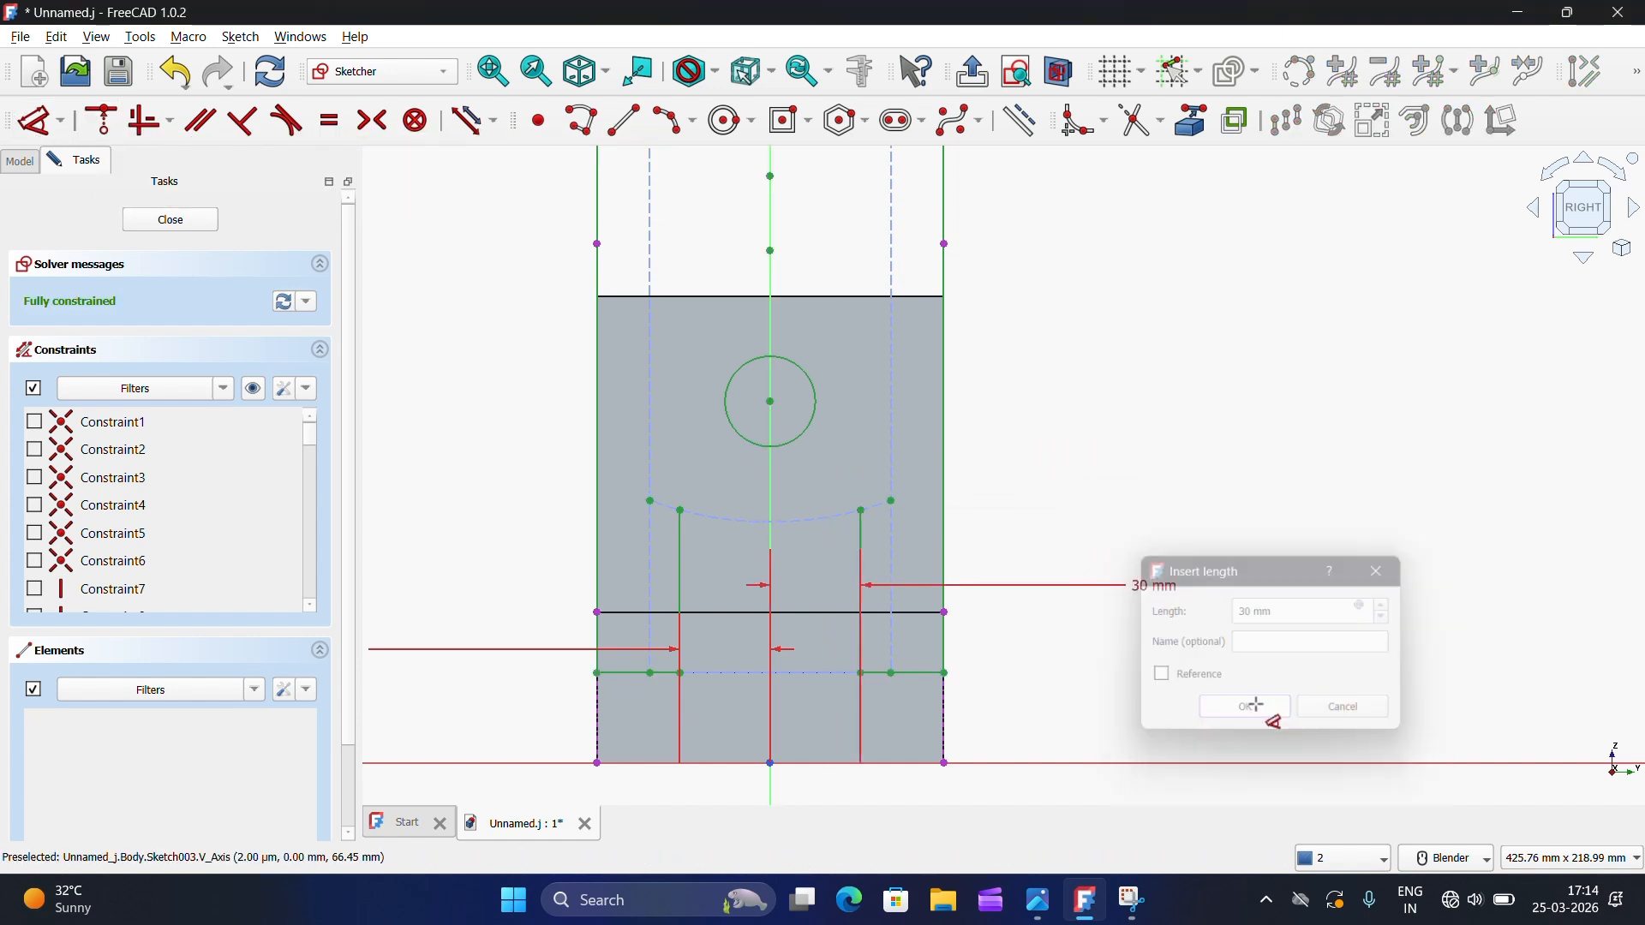
# Step: Draw two vertical lines joining the left ends and the right ends of the upper and lower arcs
pyautogui.scroll(-5, 994, 480)
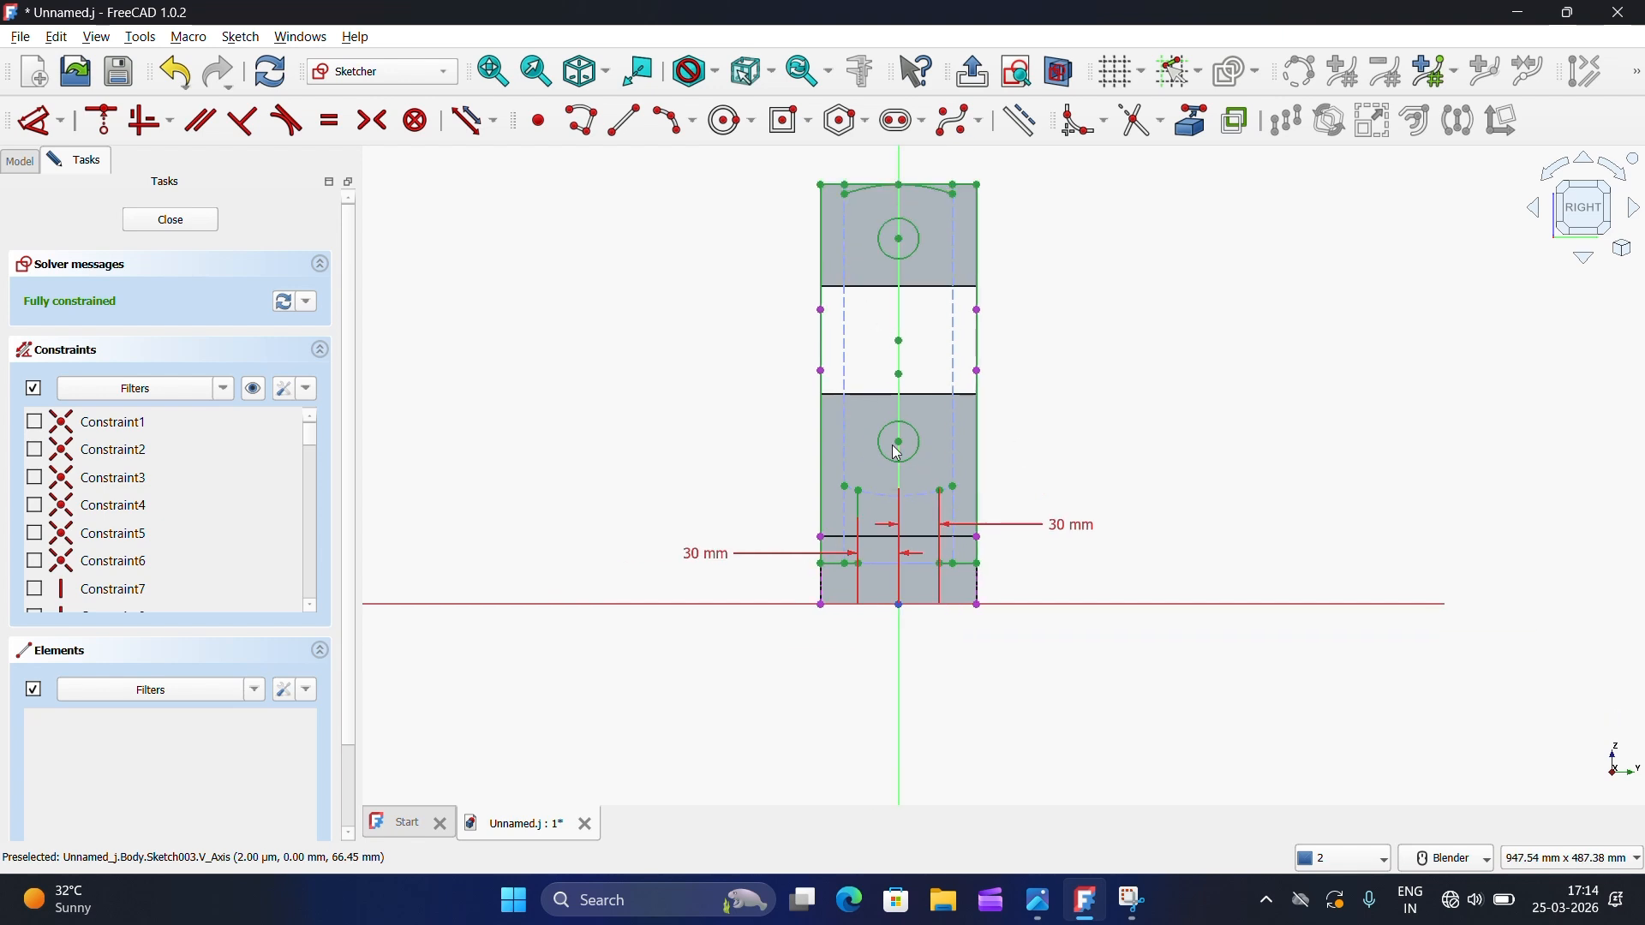
pyautogui.click(624, 121)
pyautogui.scroll(4, 782, 186)
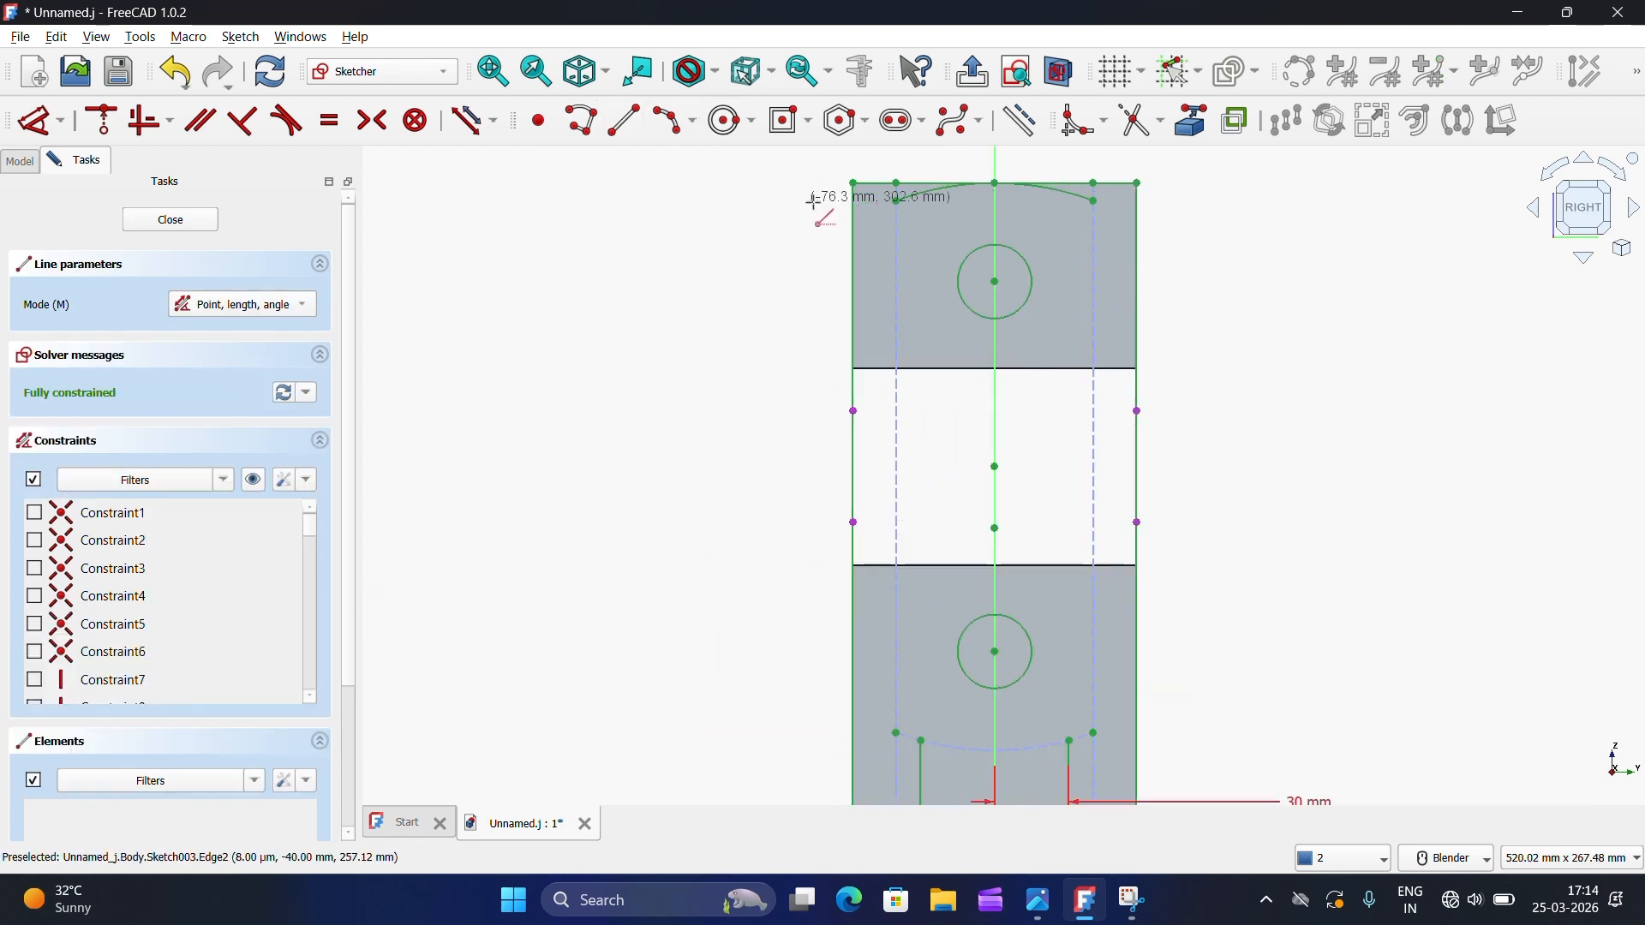
pyautogui.click(898, 201)
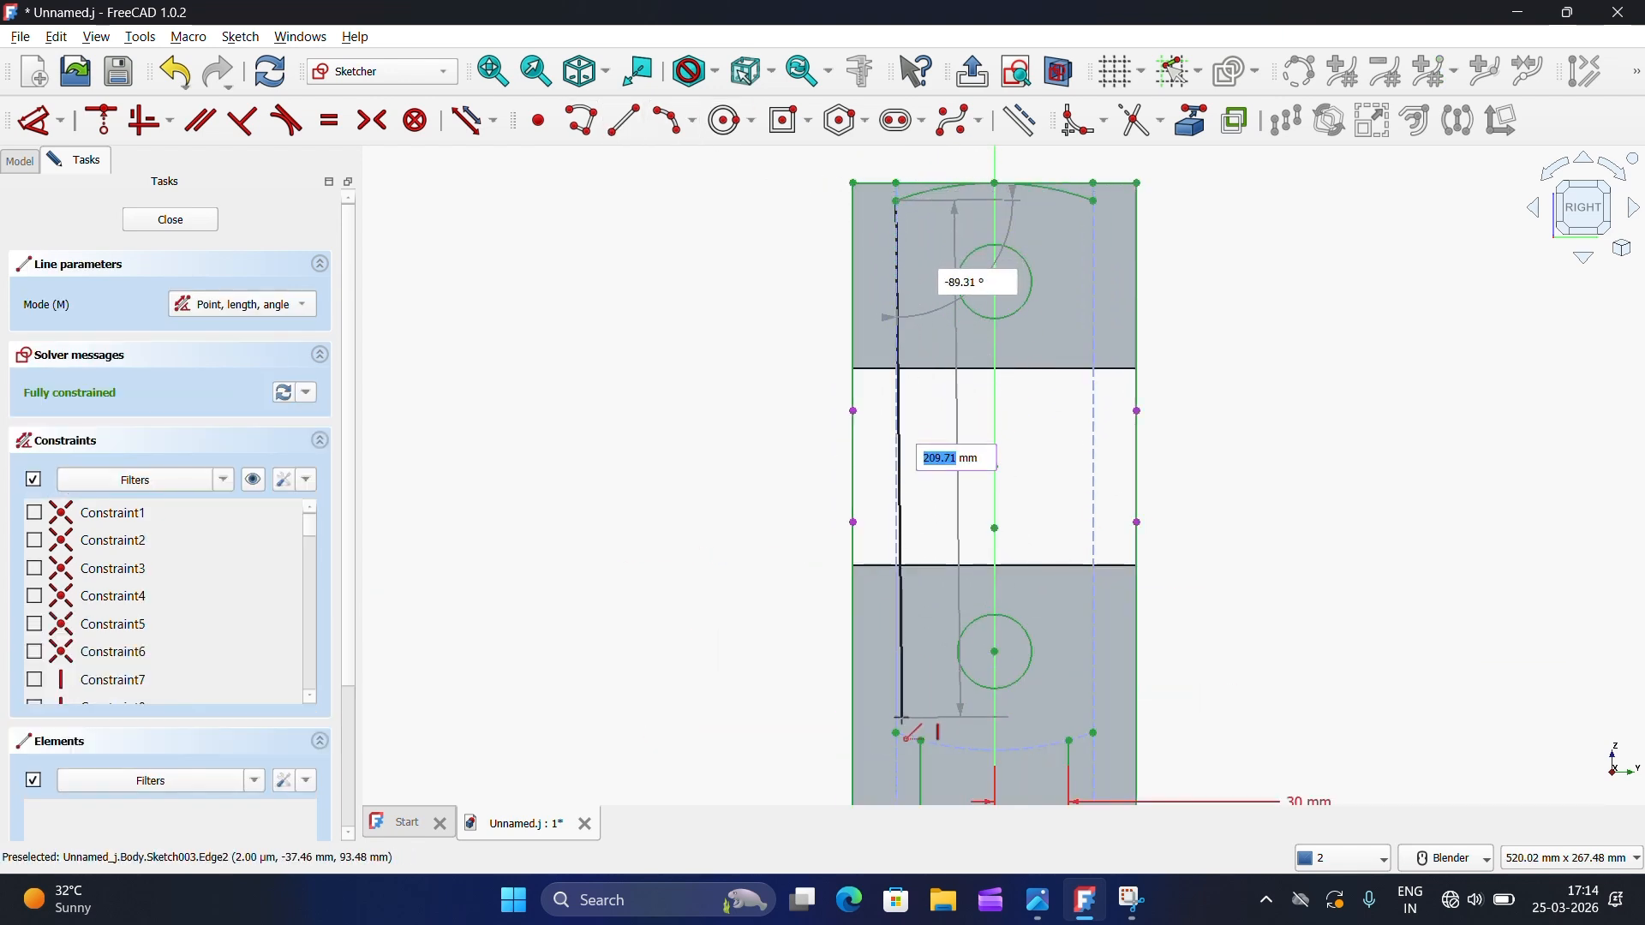
pyautogui.click(897, 733)
pyautogui.click(1094, 733)
pyautogui.click(1096, 206)
pyautogui.scroll(-3, 1067, 297)
pyautogui.scroll(3, 985, 522)
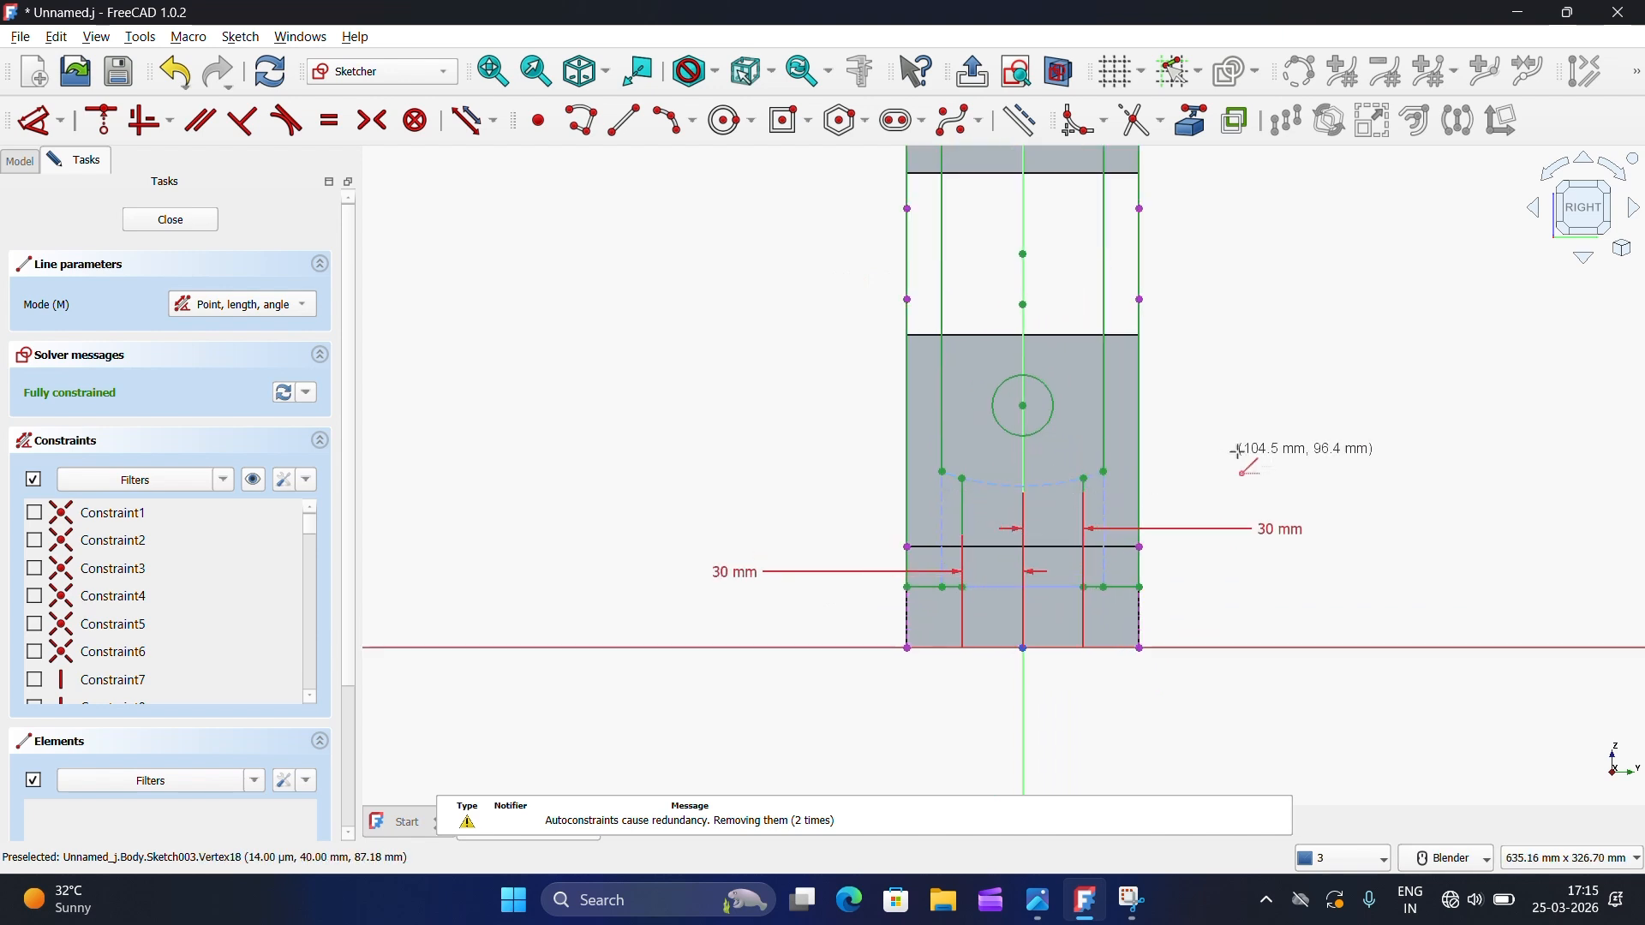
pyautogui.press('Escape')
pyautogui.scroll(2, 1015, 512)
pyautogui.scroll(1, 1150, 516)
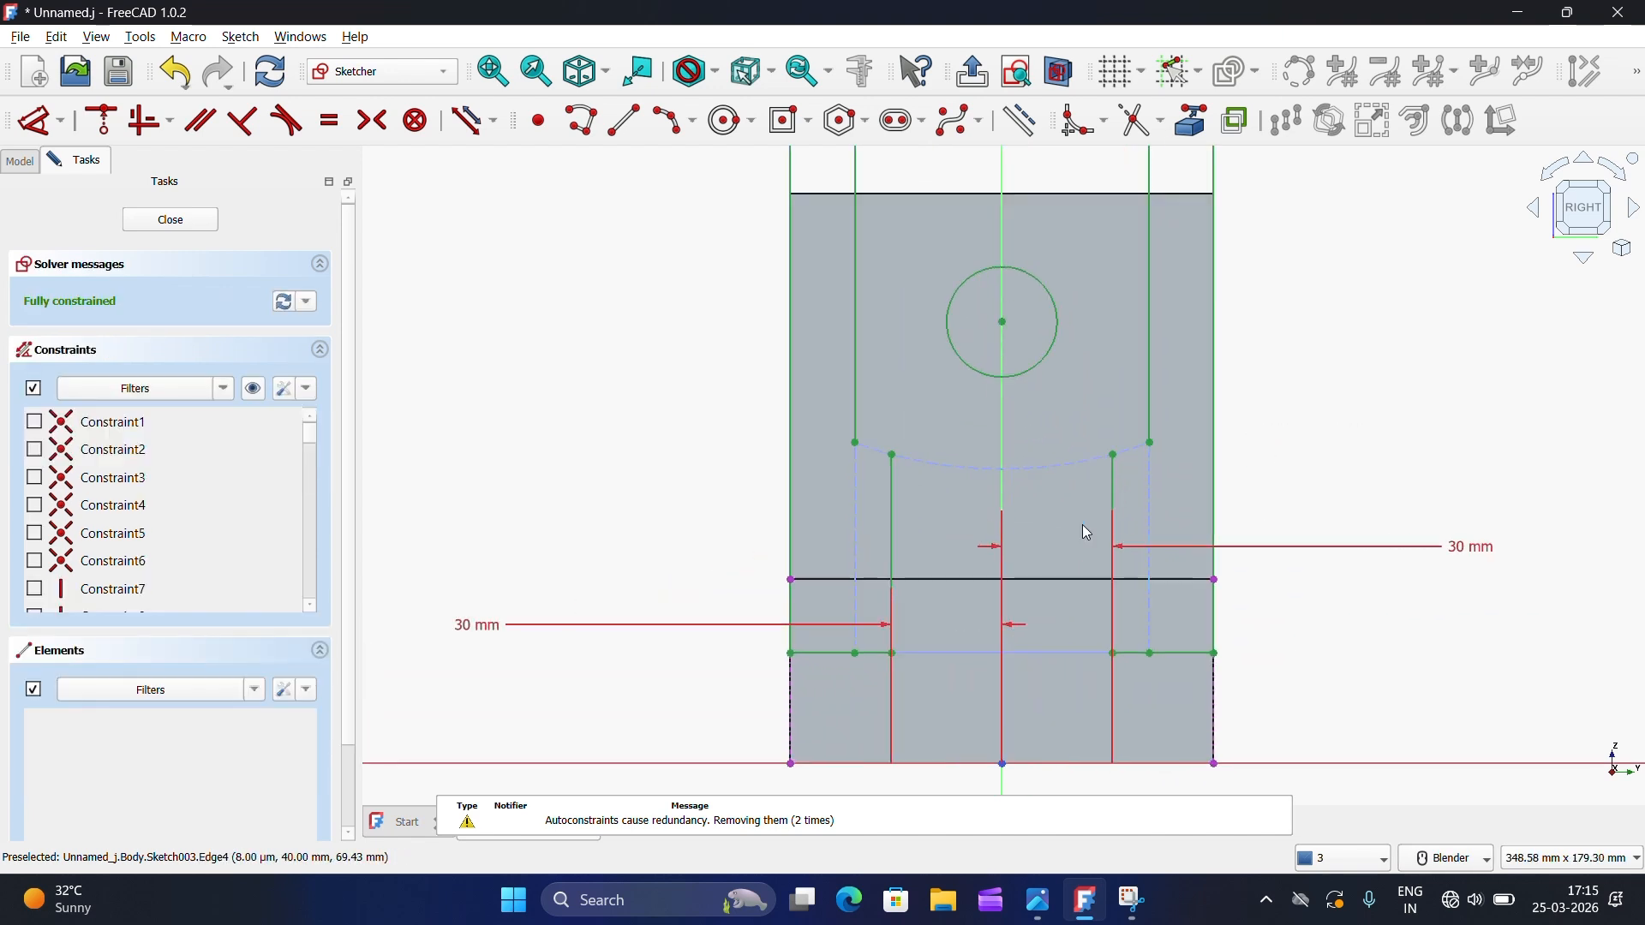
# Step: Draw two three-point arcs along the lower construction arc, joining each short vertical line to the neighbouring long vertical line
pyautogui.click(694, 122)
pyautogui.click(720, 182)
pyautogui.scroll(3, 1115, 486)
pyautogui.click(1110, 424)
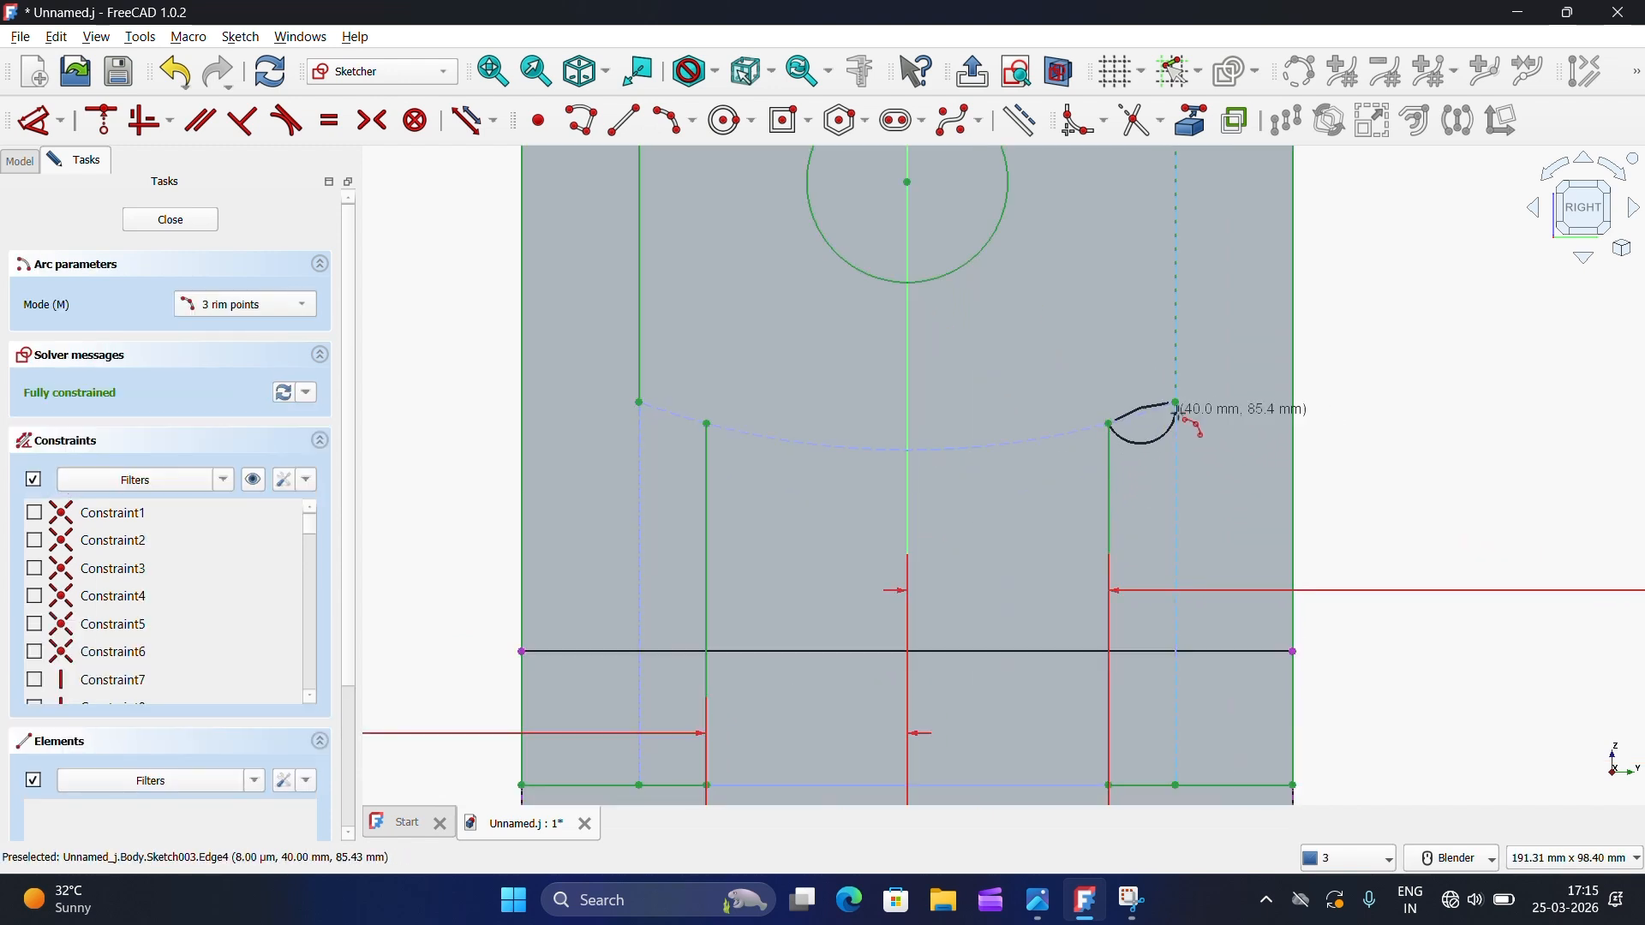
pyautogui.click(1176, 403)
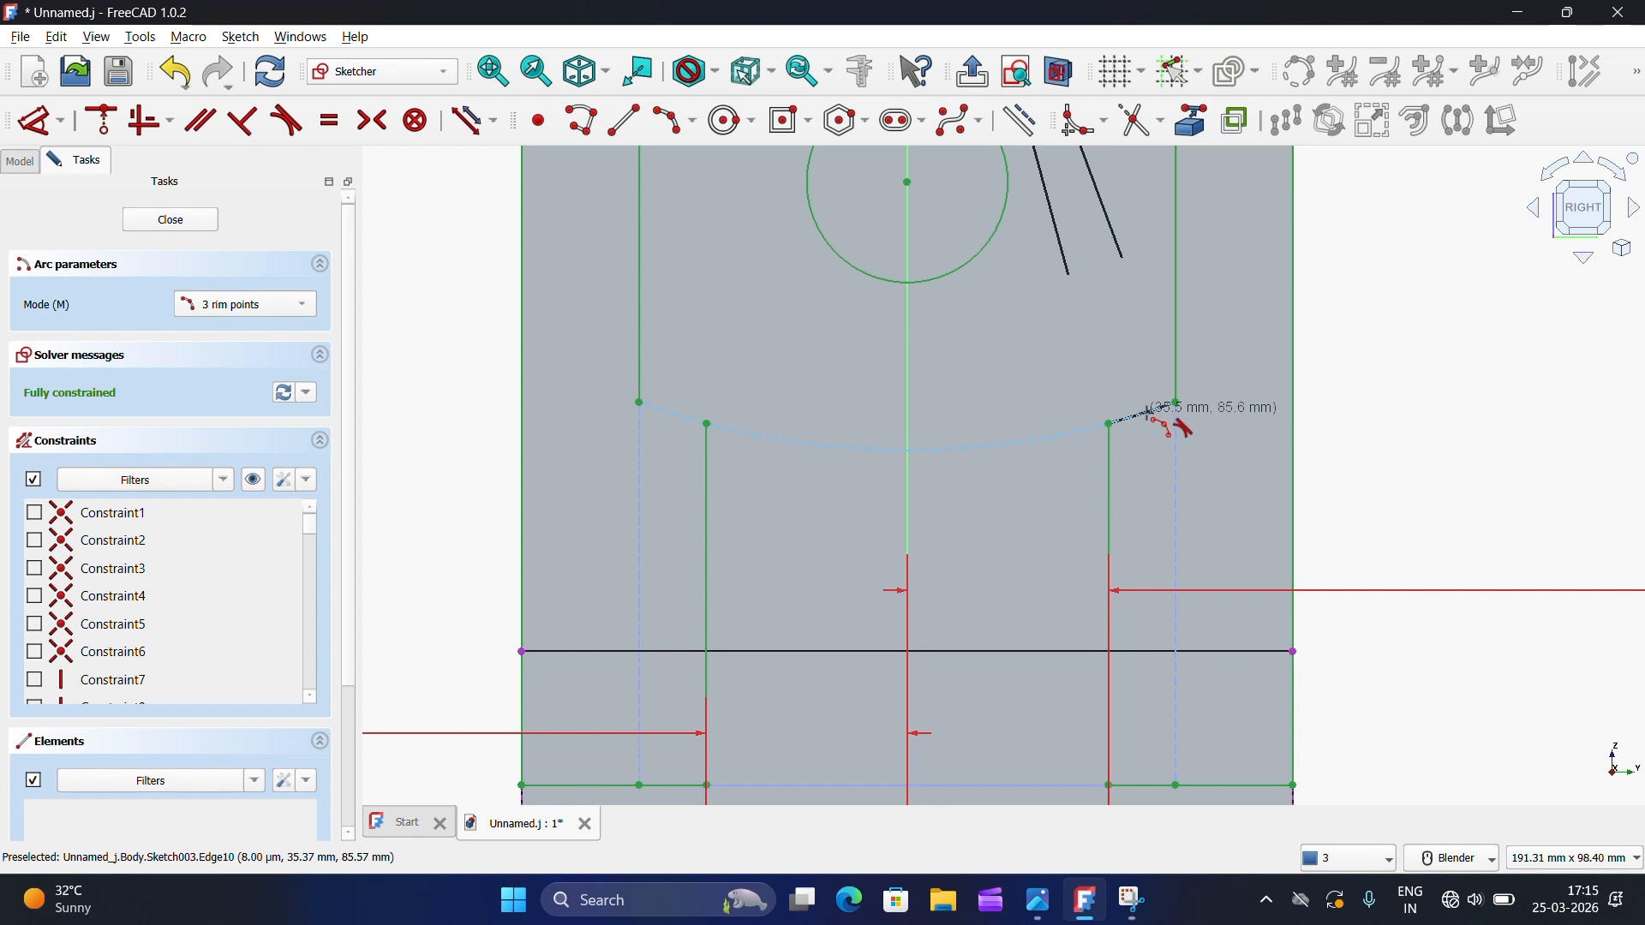
pyautogui.click(1151, 413)
pyautogui.click(708, 423)
pyautogui.click(639, 402)
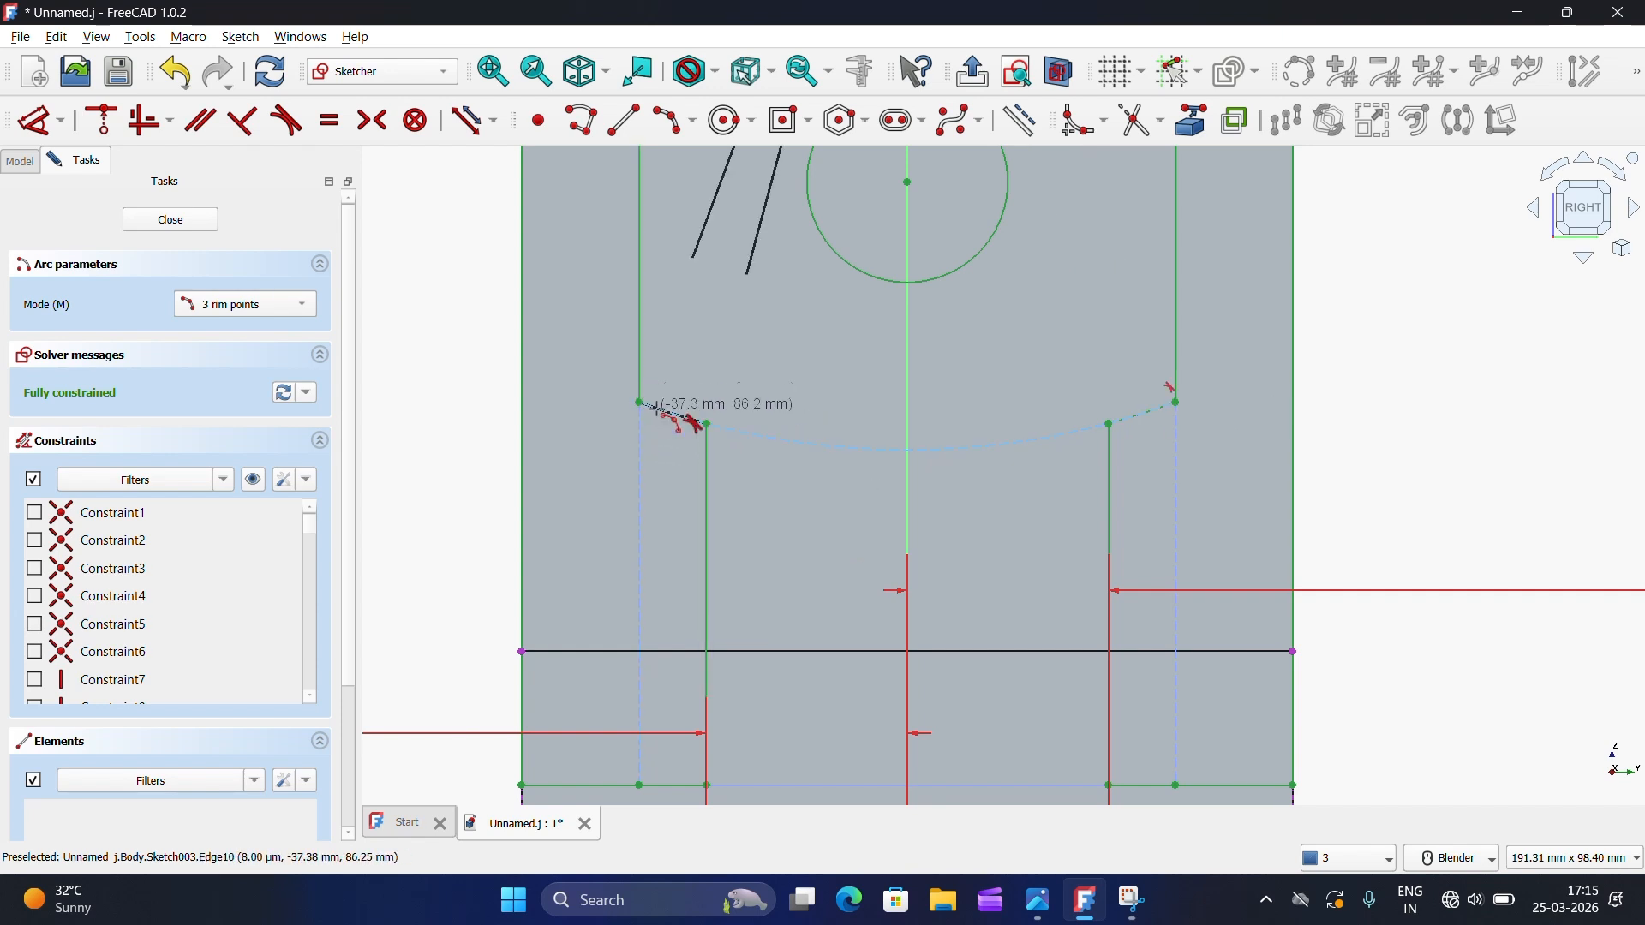
pyautogui.click(658, 413)
pyautogui.scroll(-1, 661, 413)
pyautogui.scroll(-1, 687, 424)
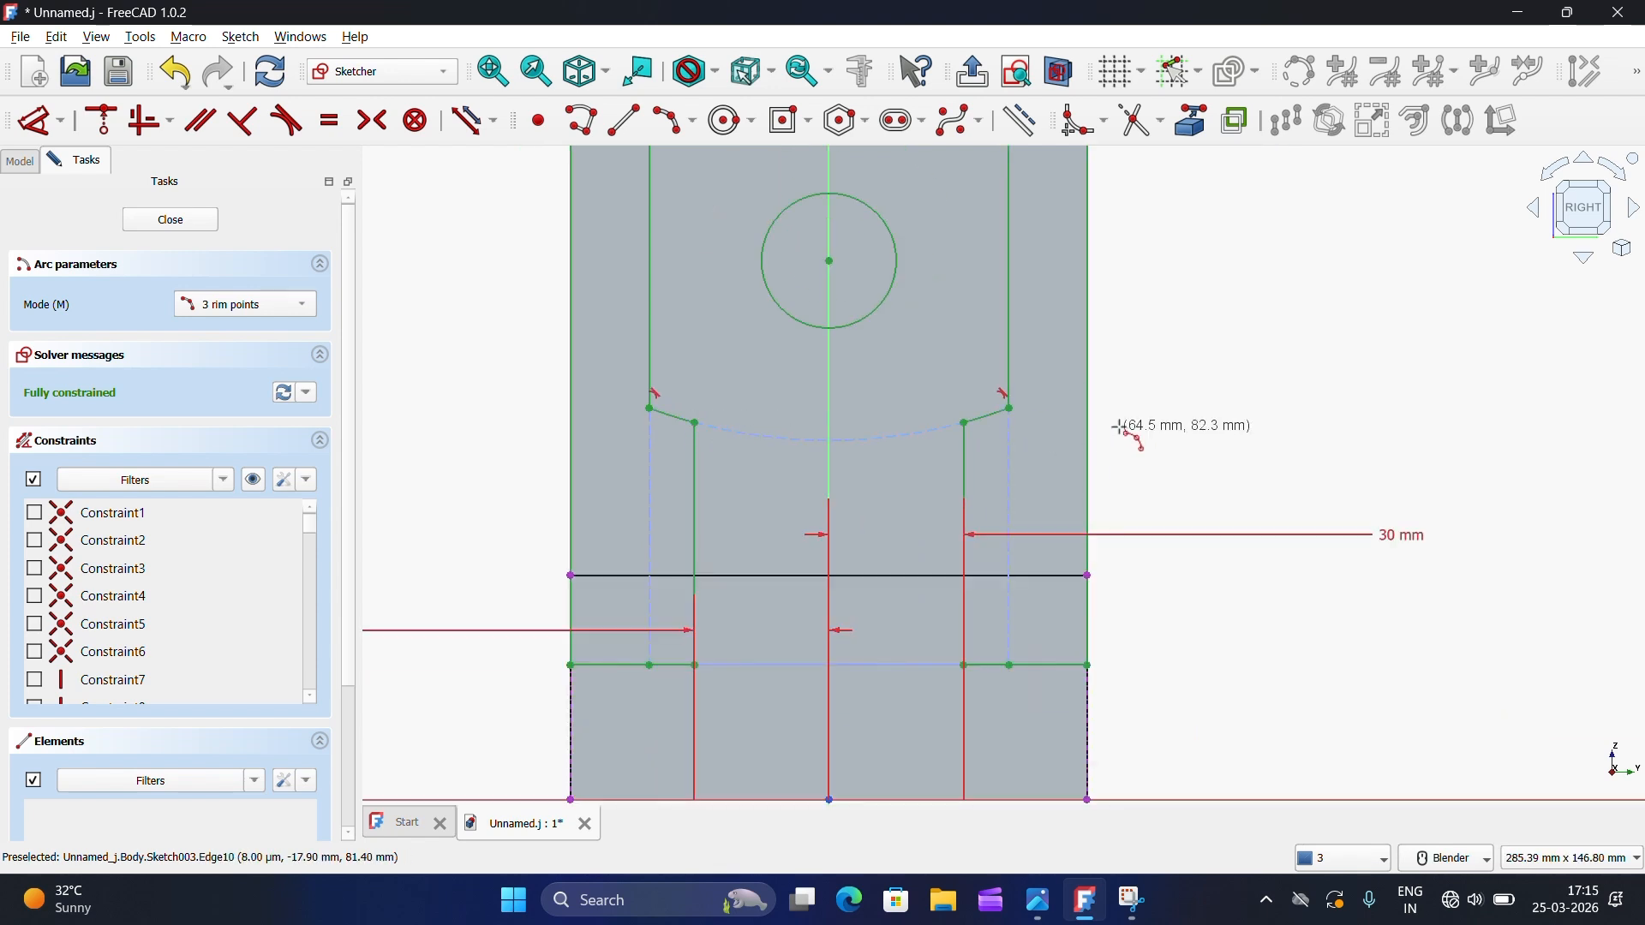
pyautogui.press('Escape')
# Step: Delete the constraint at the right connecting arc's outer end and make that end coincident with the long vertical line's lower end
pyautogui.scroll(1, 989, 412)
pyautogui.scroll(2, 989, 413)
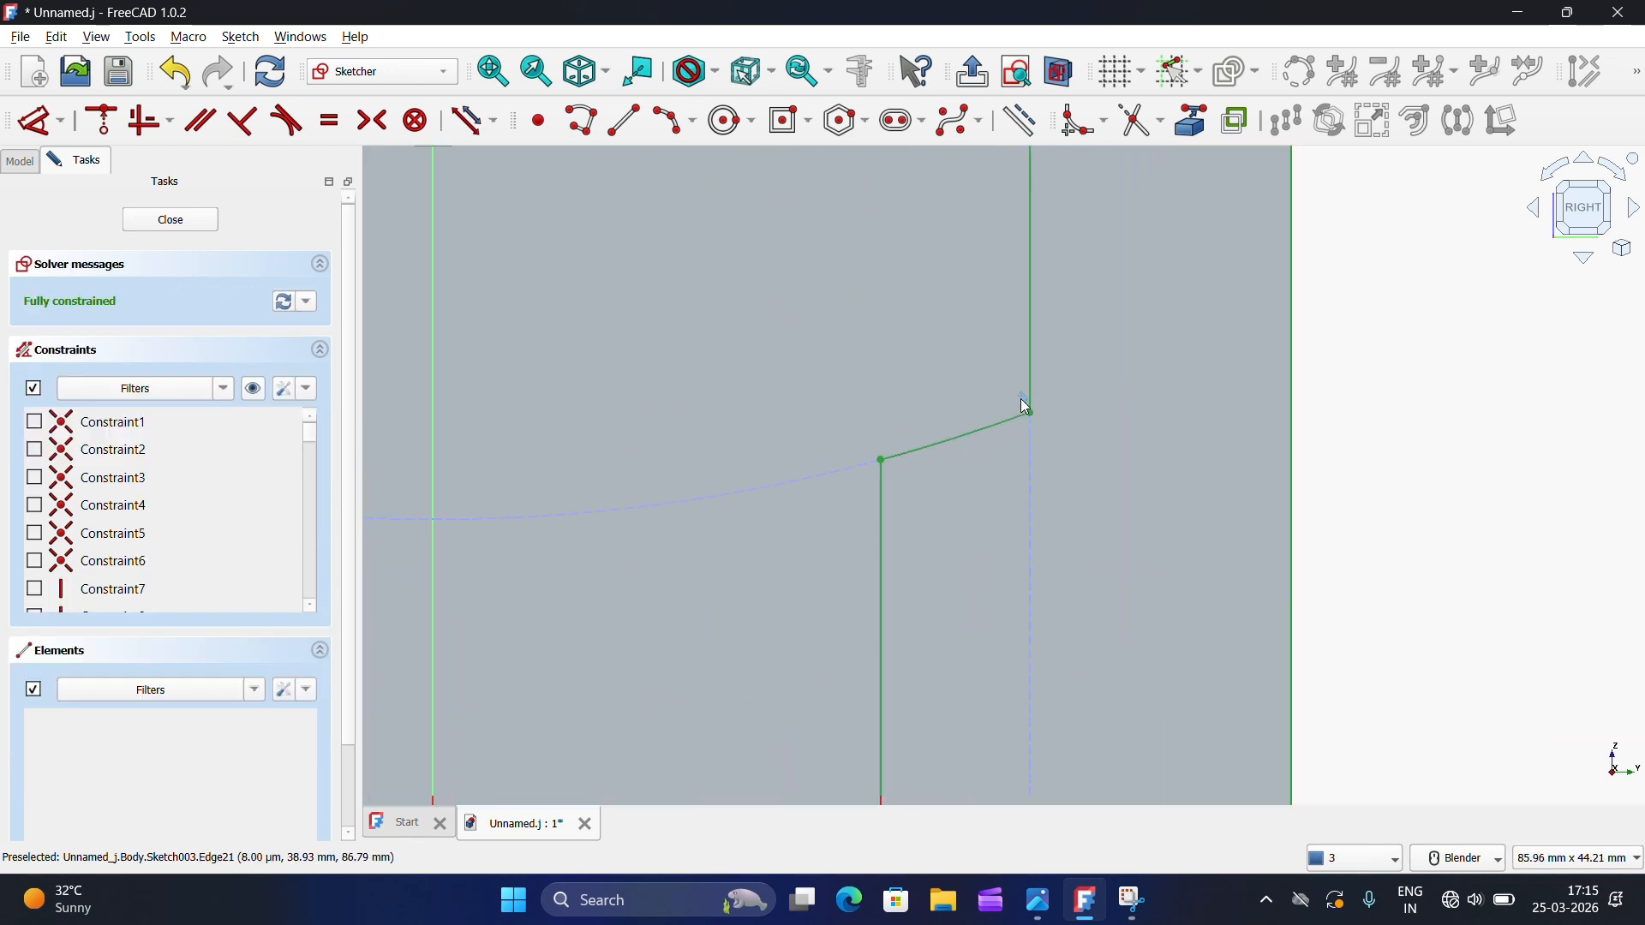
pyautogui.rightClick(934, 358)
pyautogui.click(975, 473)
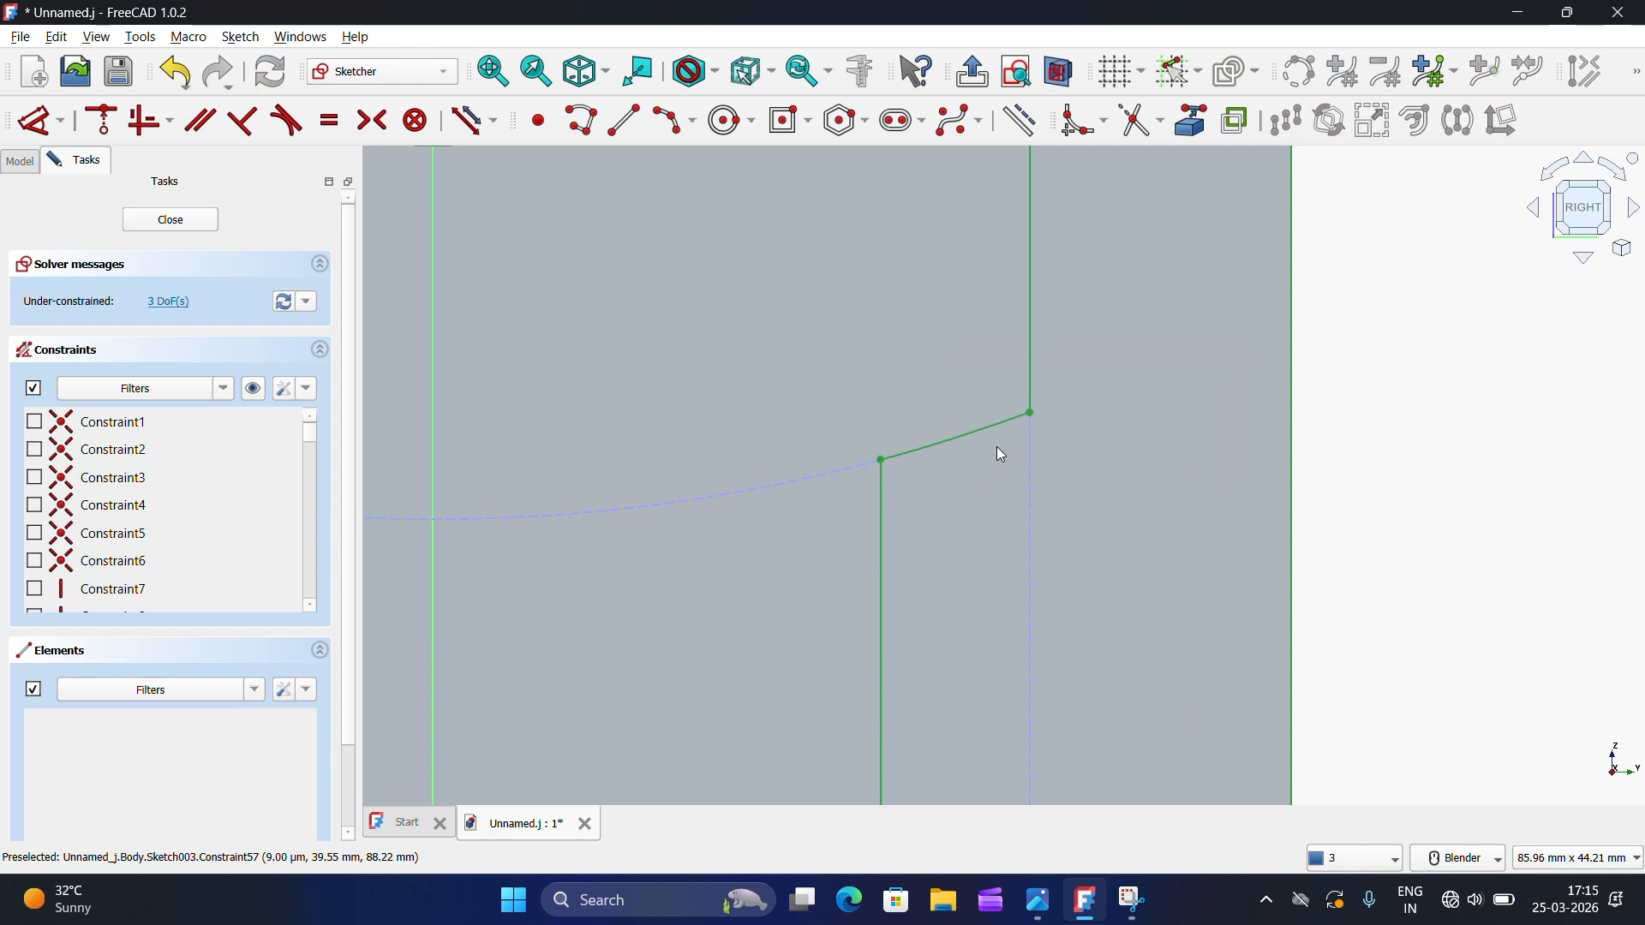
pyautogui.moveTo(990, 428); pyautogui.dragTo(995, 457)
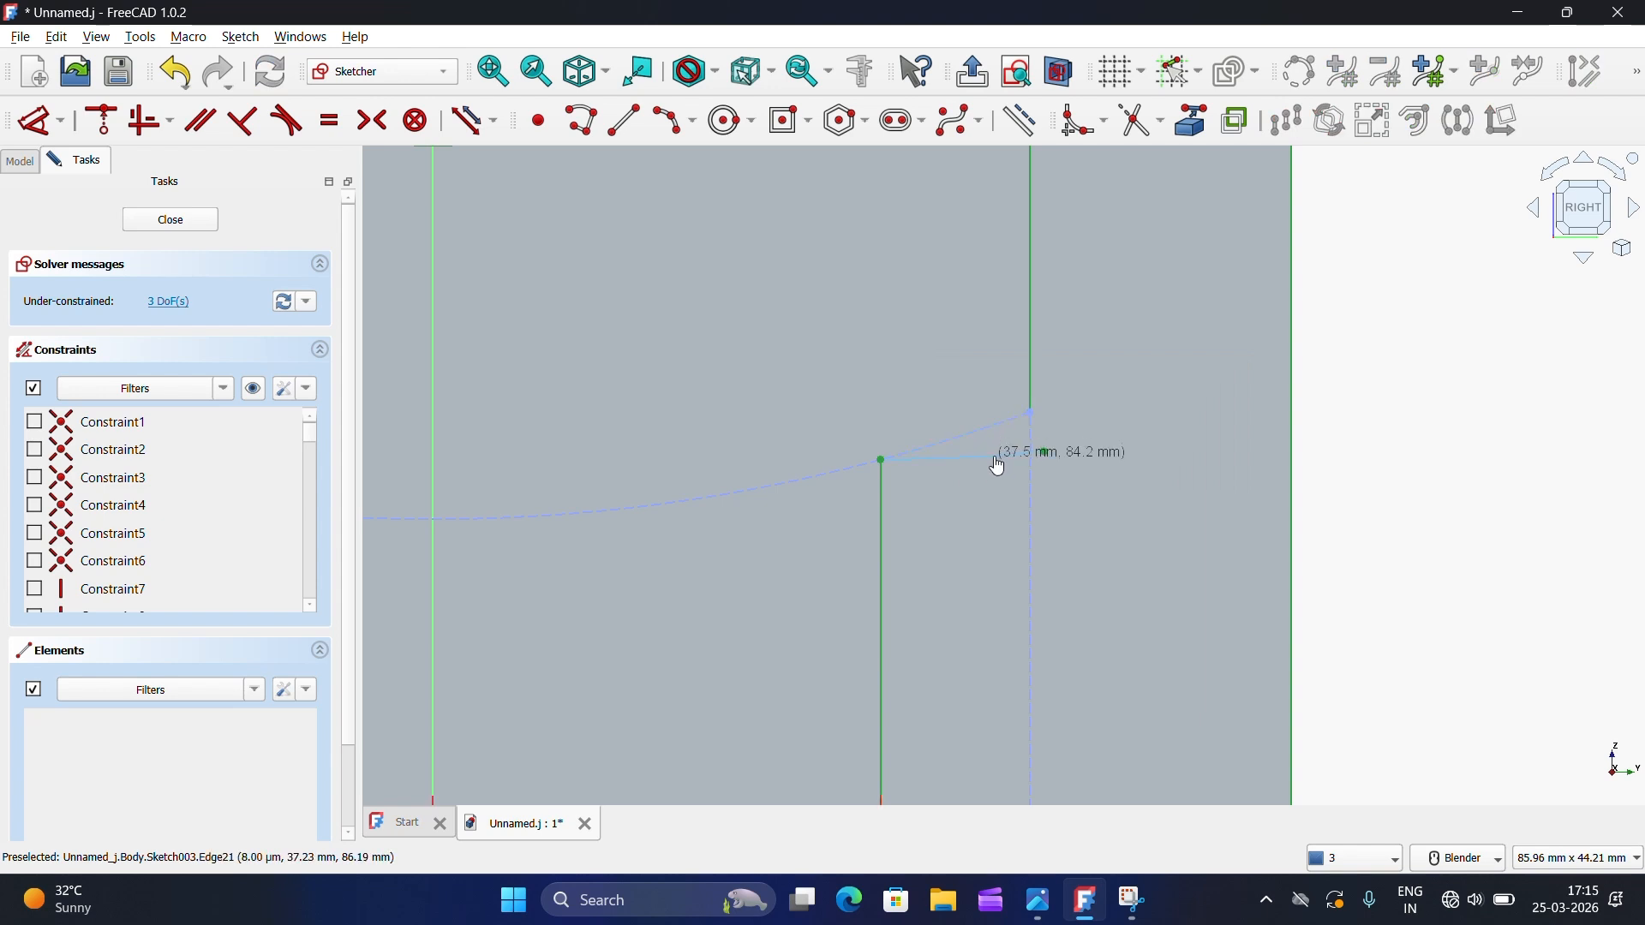
pyautogui.click(1045, 455)
pyautogui.click(1033, 417)
pyautogui.click(112, 129)
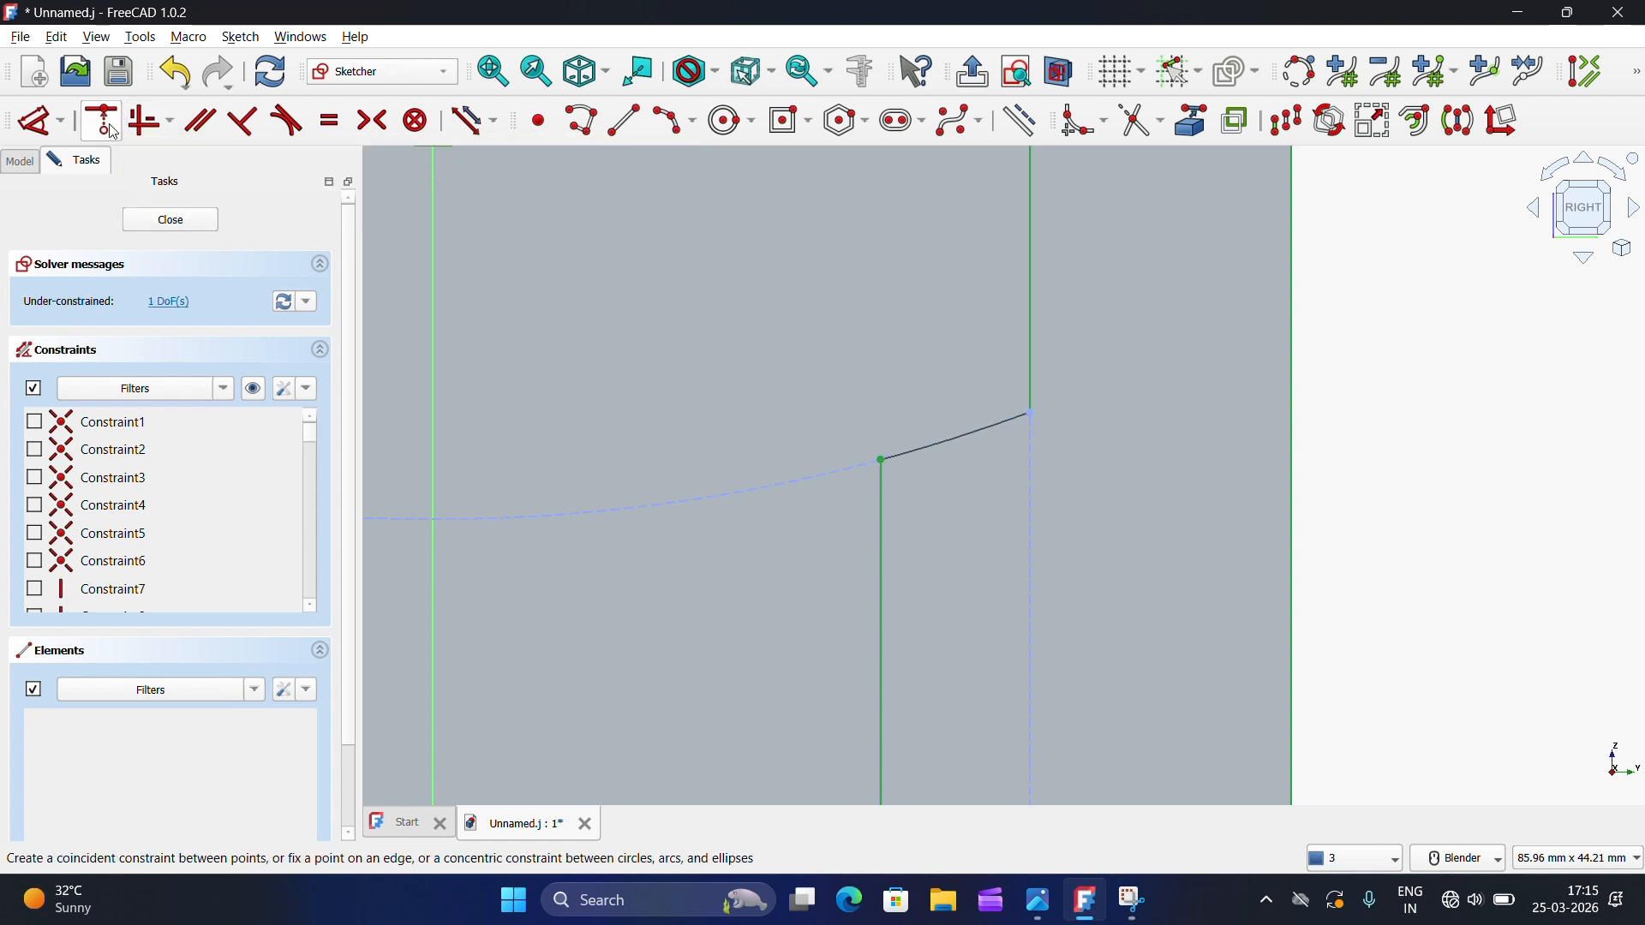
# Step: Constrain the right connecting arc tangent to the lower construction arc and accept the endpoint tangency substitution
pyautogui.moveTo(960, 438); pyautogui.dragTo(973, 482)
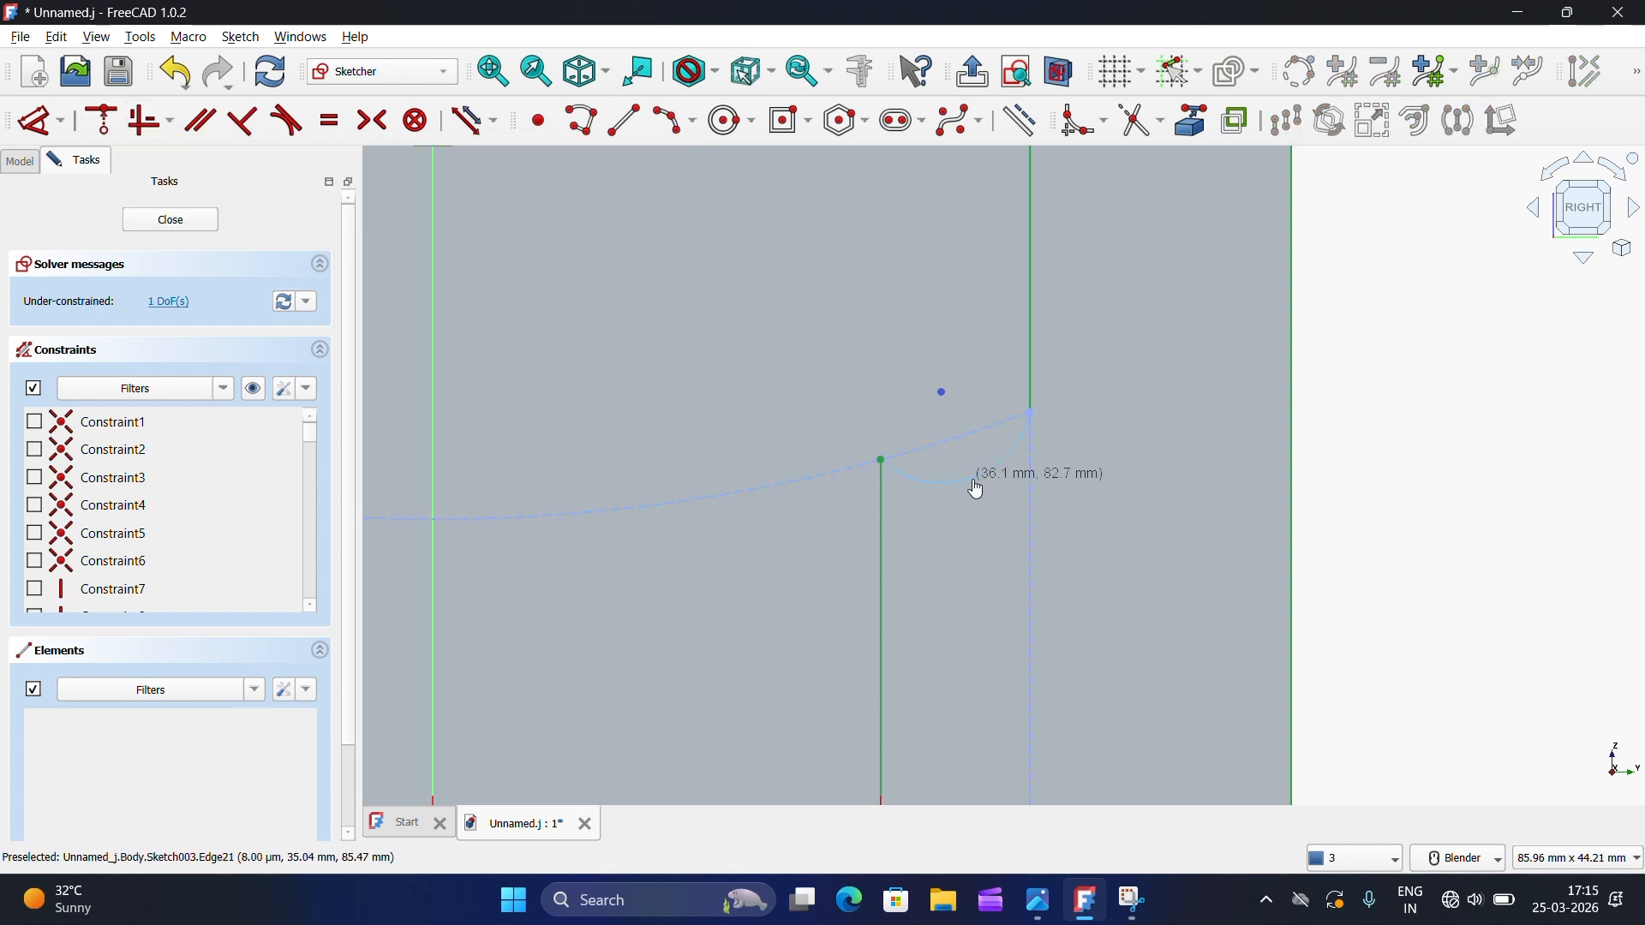
pyautogui.moveTo(968, 419); pyautogui.dragTo(989, 472)
pyautogui.scroll(5, 985, 454)
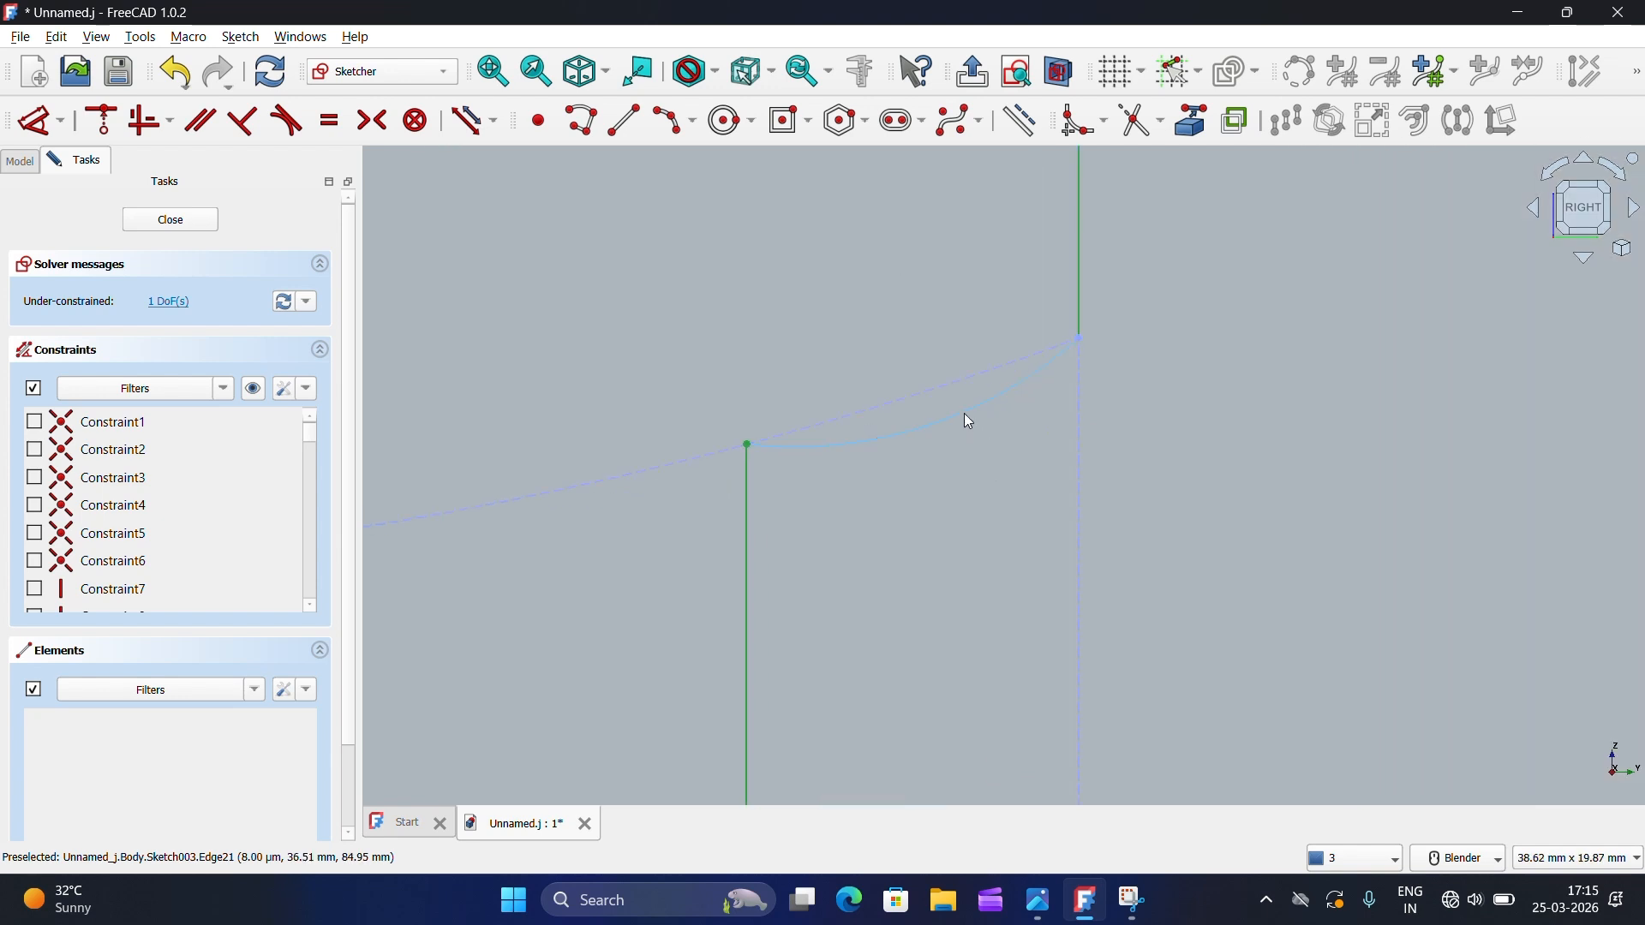
pyautogui.click(943, 385)
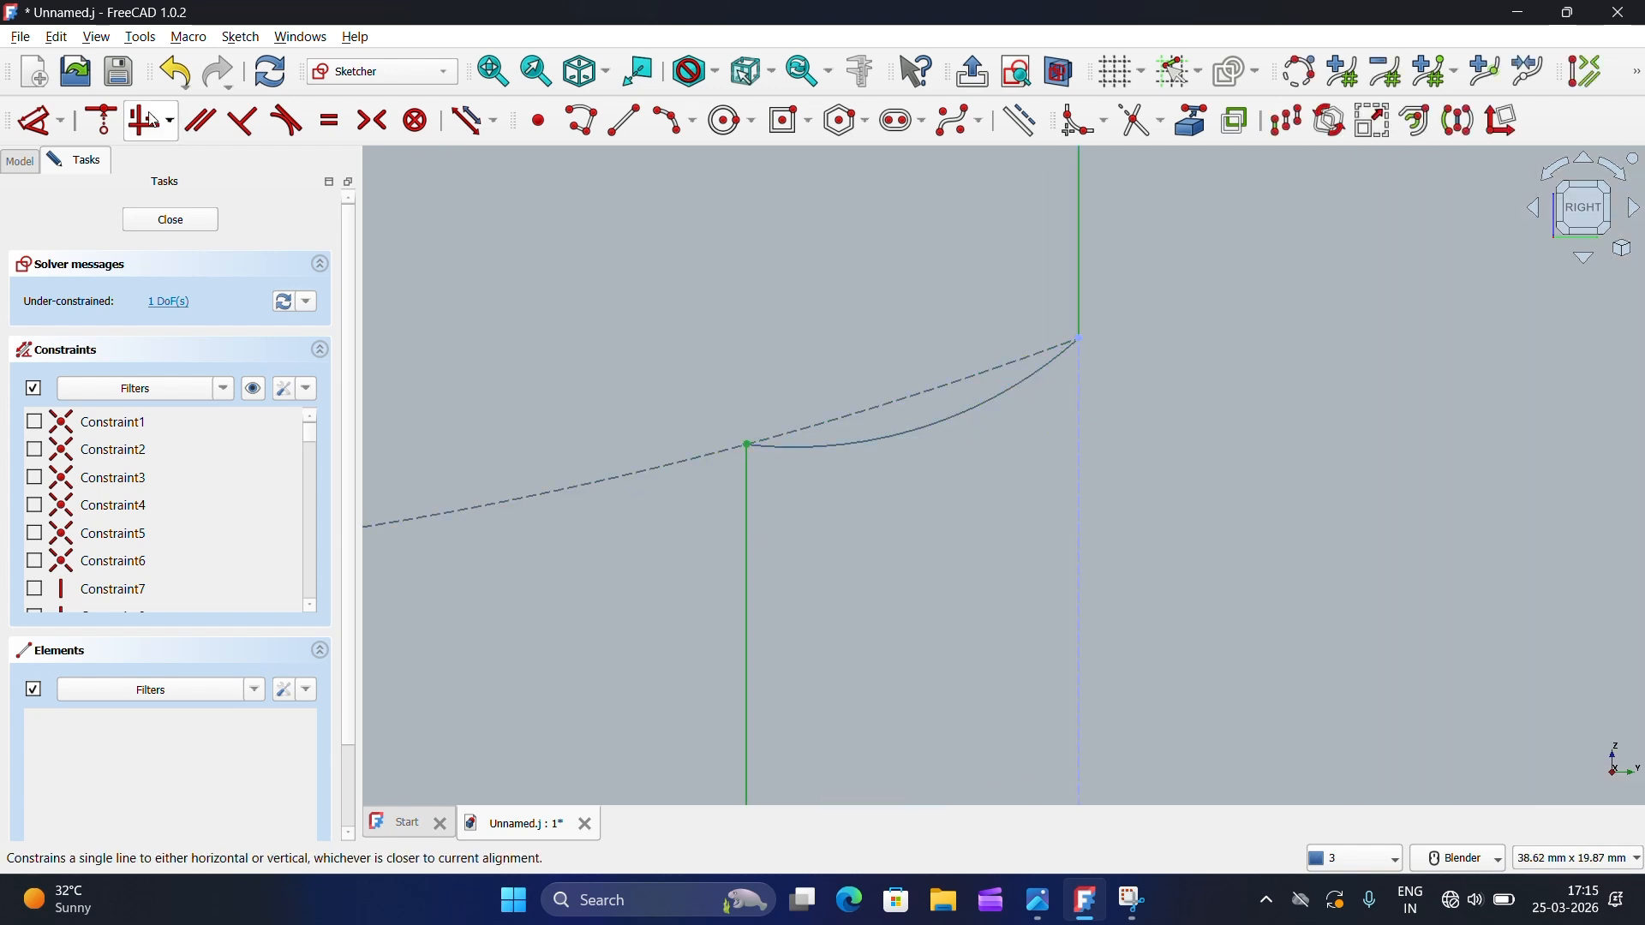
pyautogui.click(287, 120)
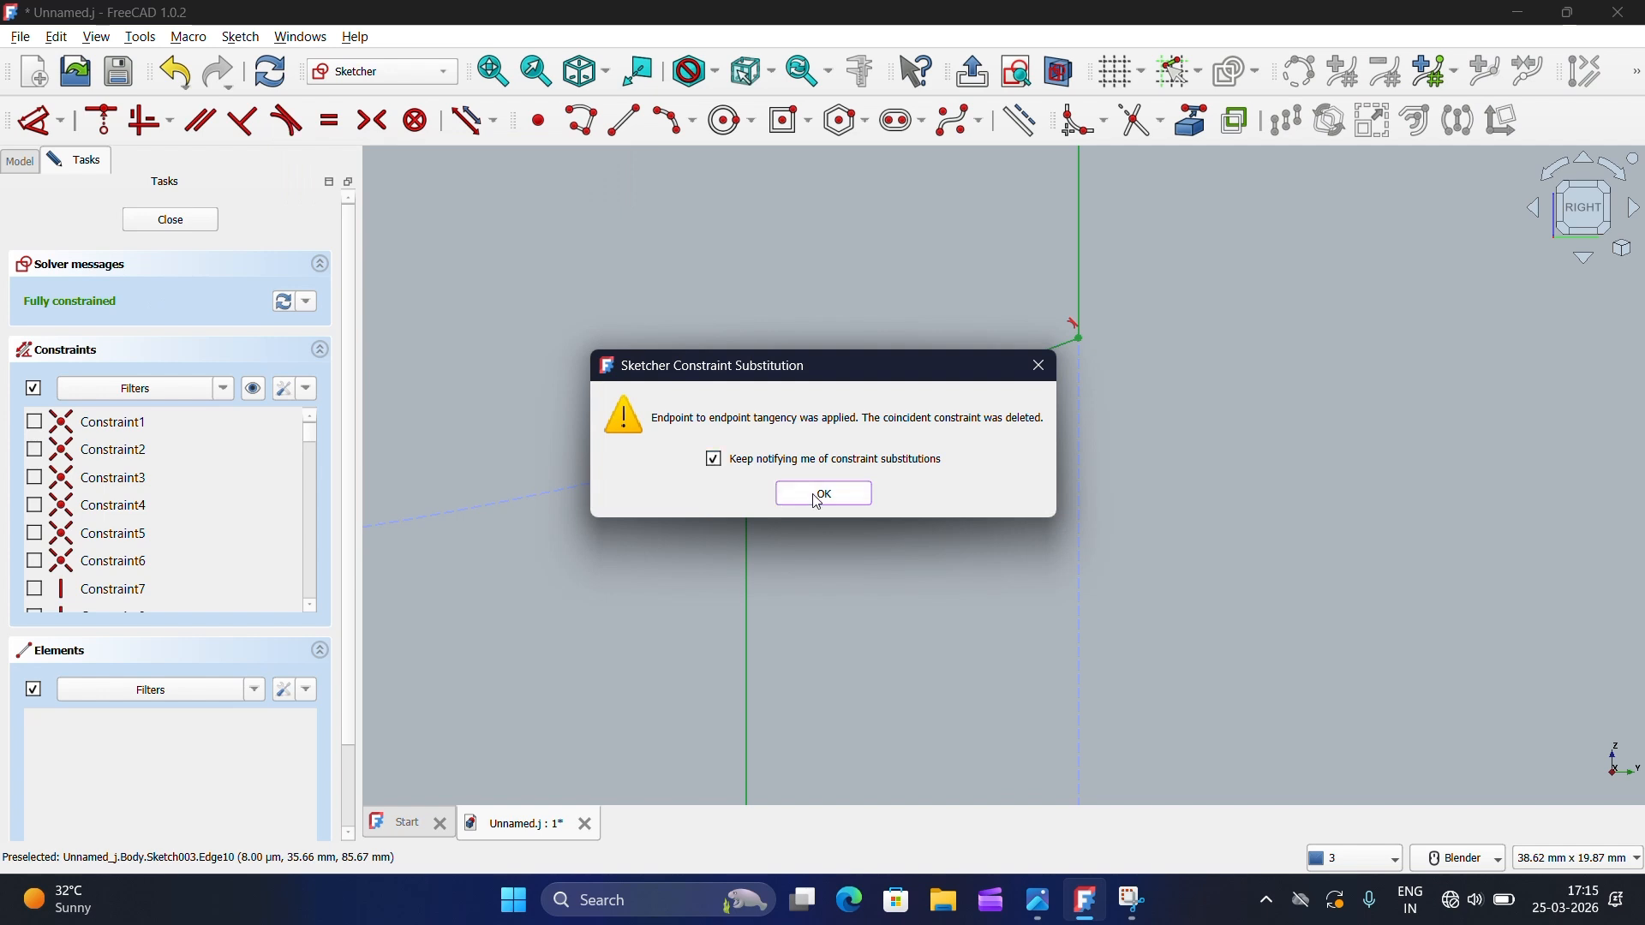
pyautogui.click(823, 494)
# Step: Fillet the two lower inner corners between the short vertical lines and the horizontal base edges with about 3.9 mm radius
pyautogui.scroll(-5, 874, 228)
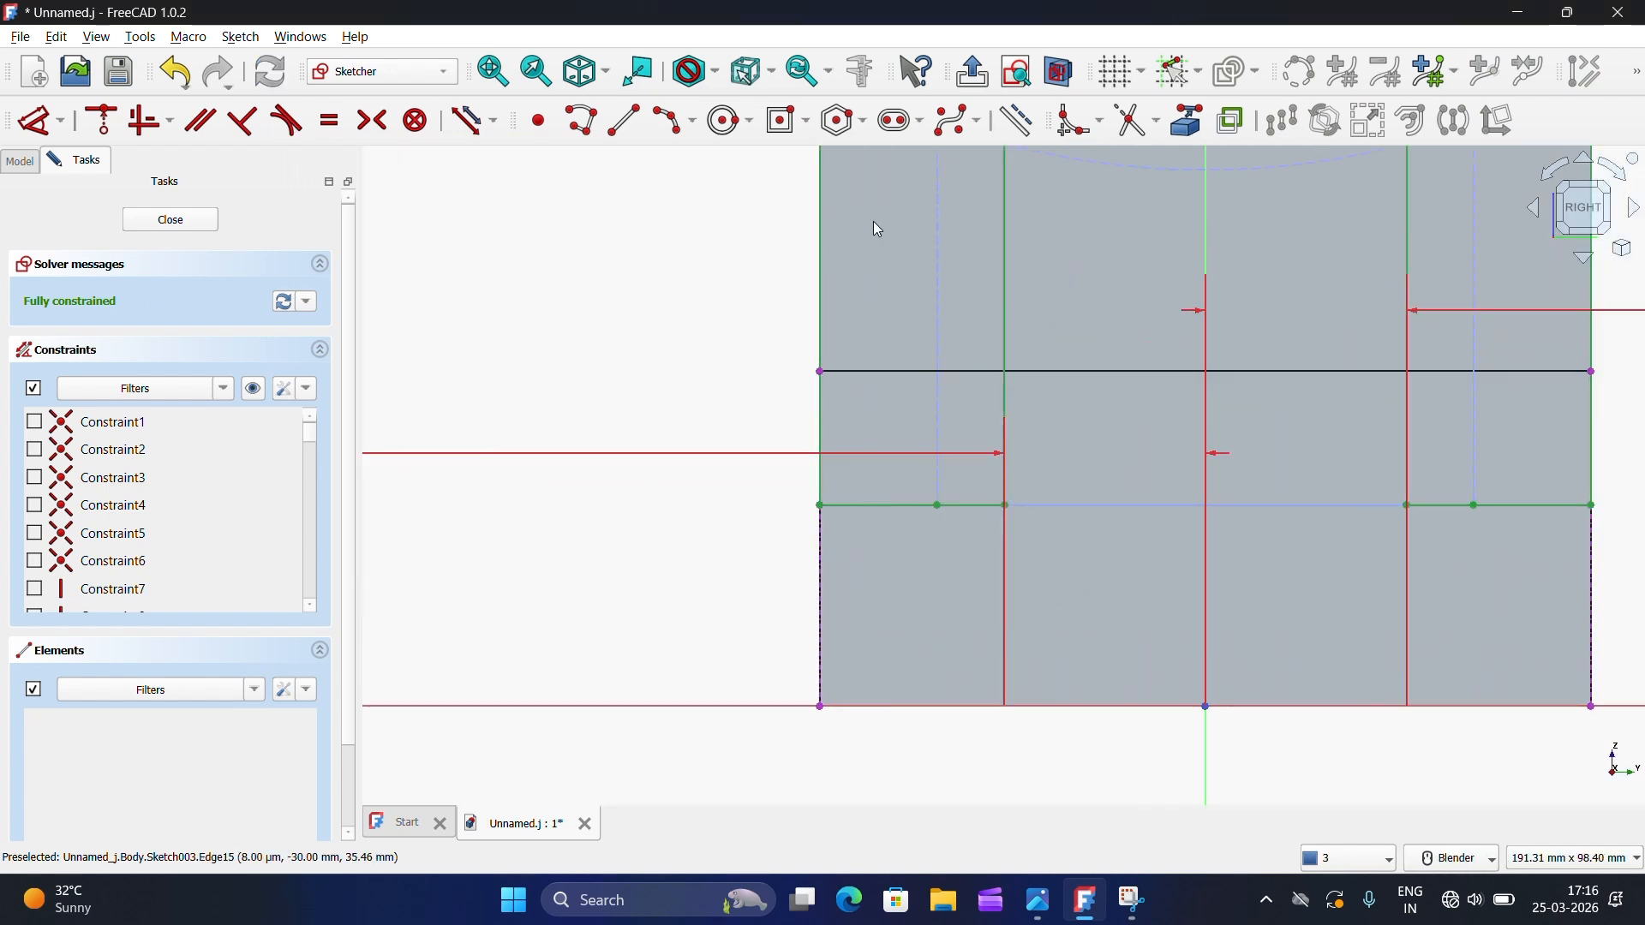
pyautogui.click(1078, 121)
pyautogui.scroll(3, 1006, 510)
pyautogui.click(1005, 522)
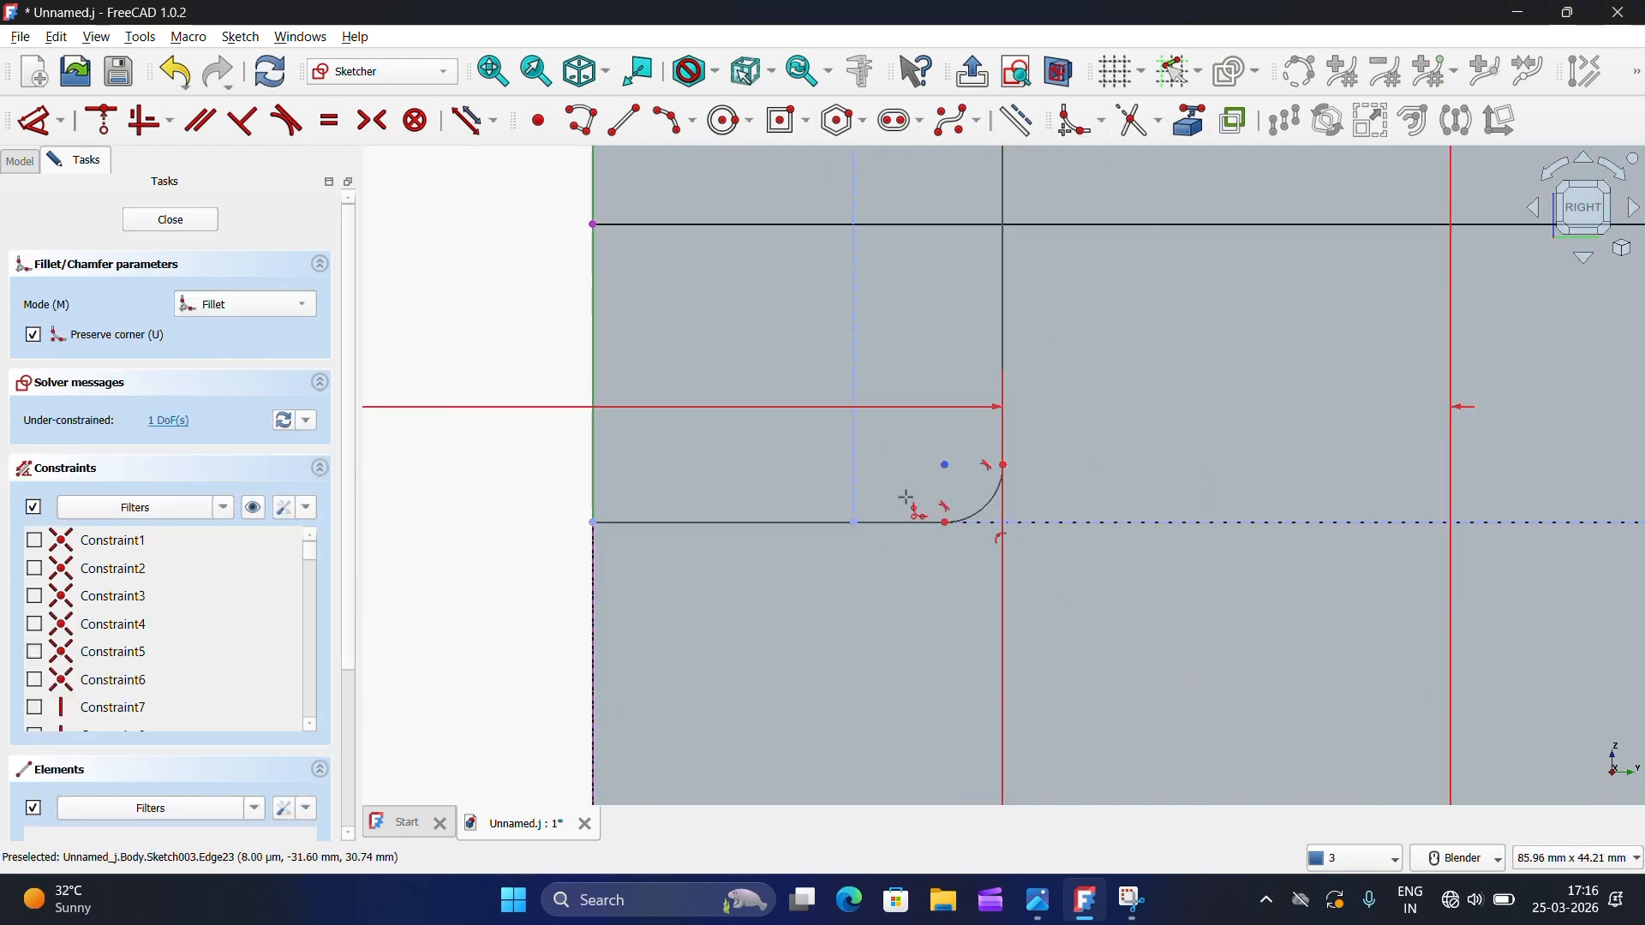
pyautogui.scroll(-2, 905, 497)
pyautogui.scroll(-3, 1065, 463)
pyautogui.scroll(1, 1361, 498)
pyautogui.click(1344, 487)
pyautogui.scroll(1, 912, 488)
pyautogui.press('Escape')
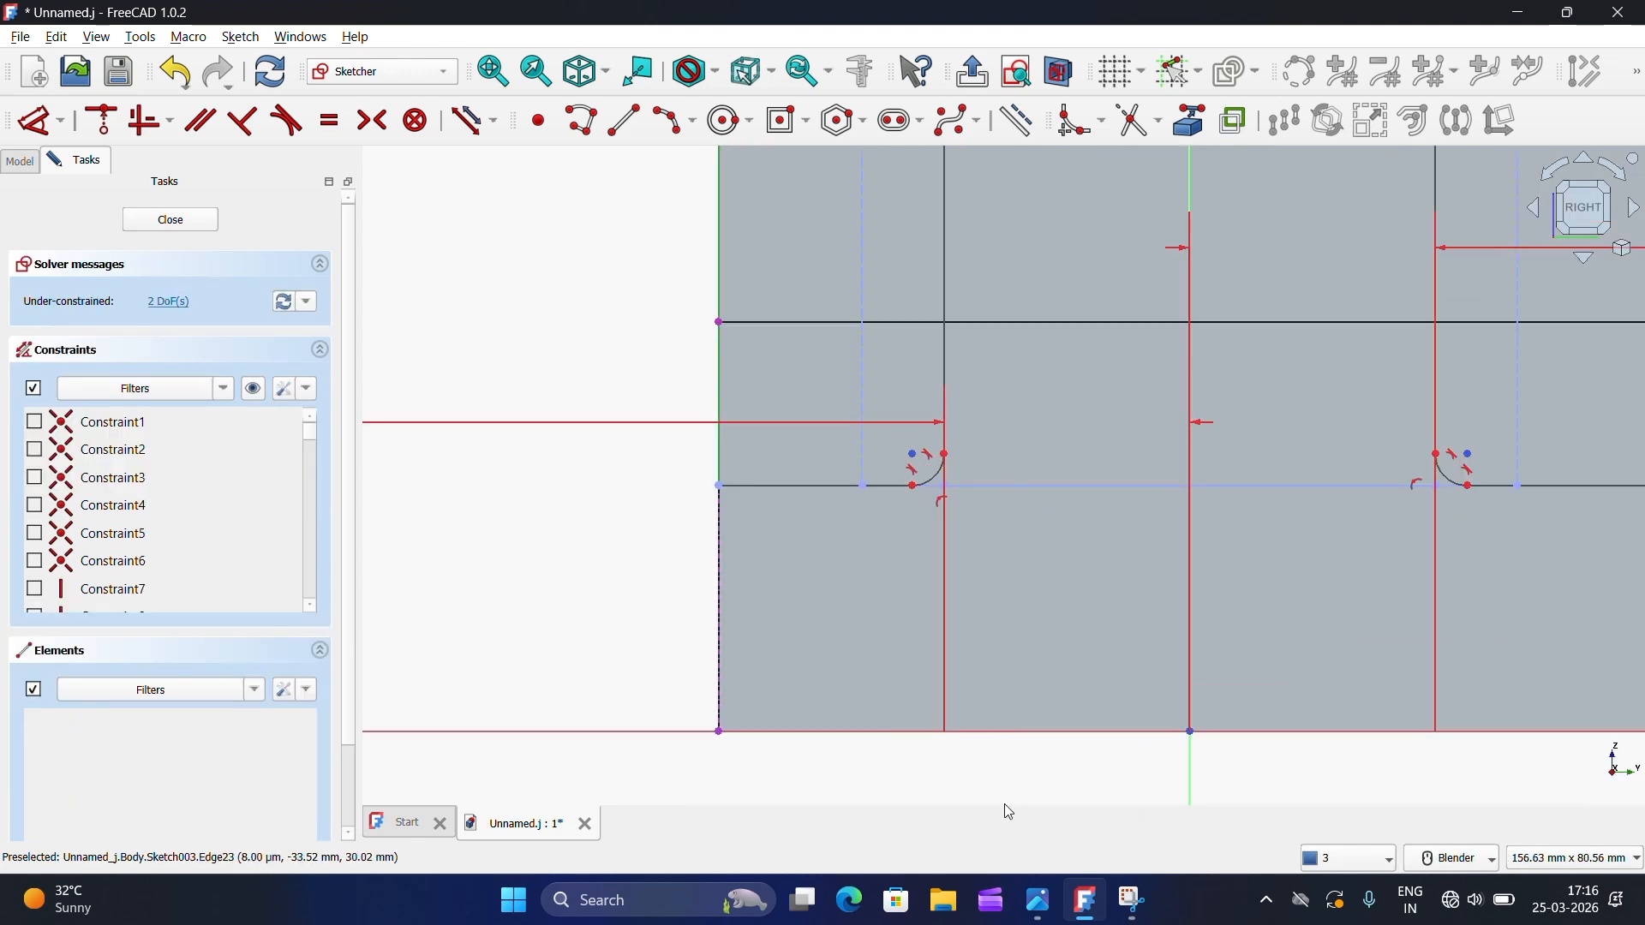
# Step: Check the fillet size in the reference drawing and set the left fillet's radius to 20 mm
pyautogui.click(1041, 910)
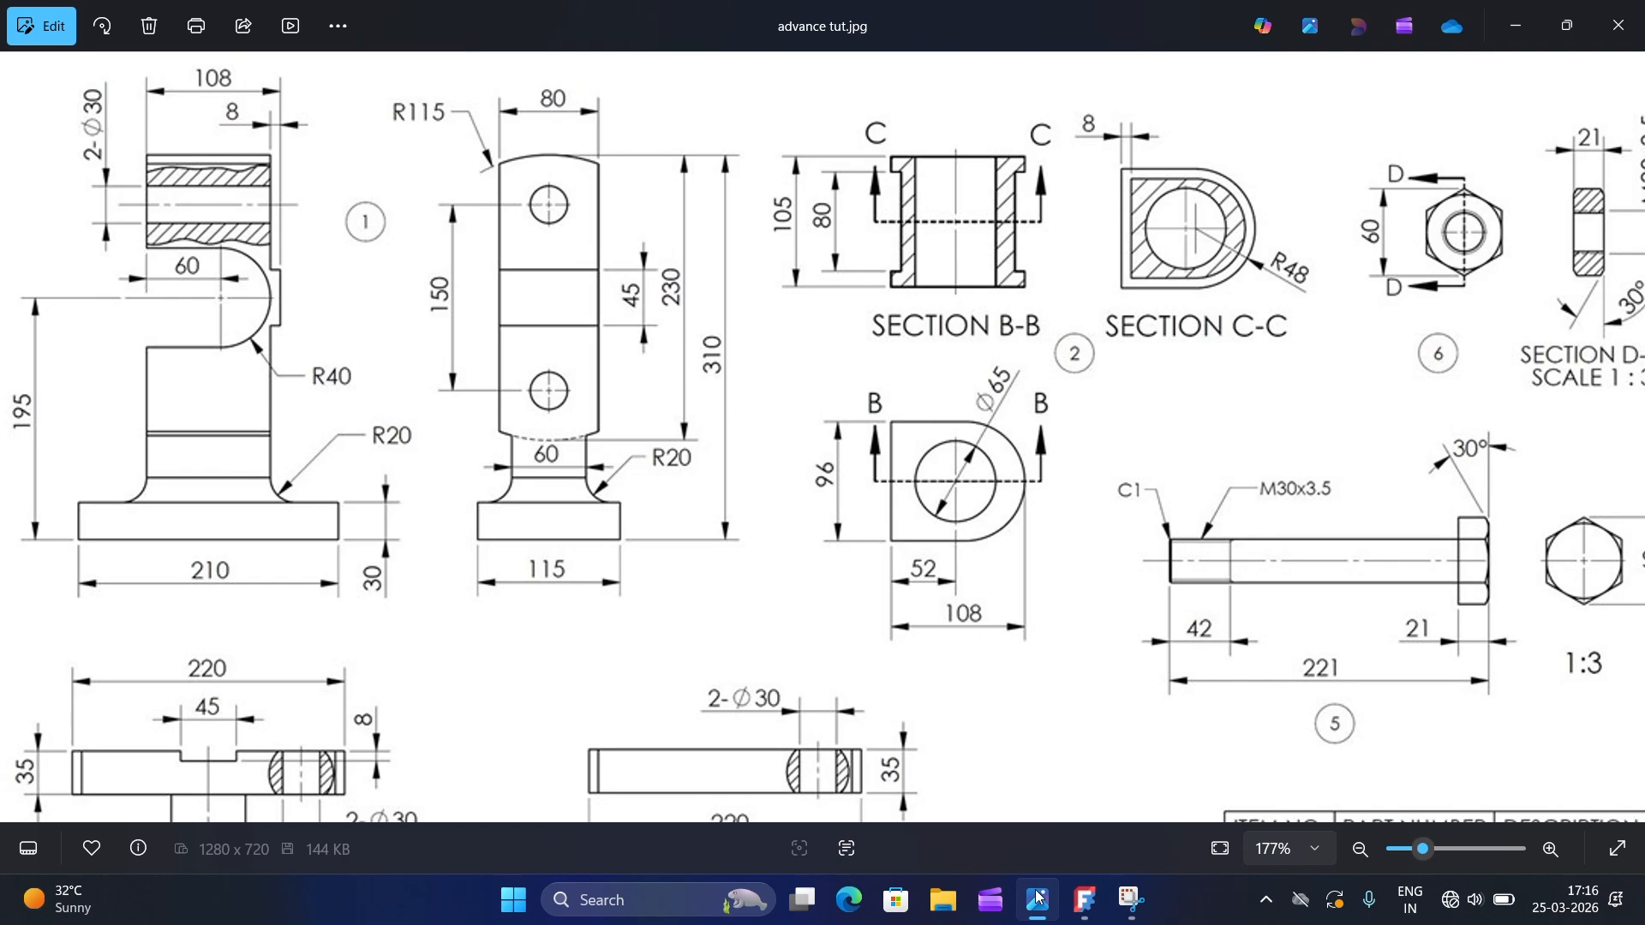
pyautogui.click(1041, 898)
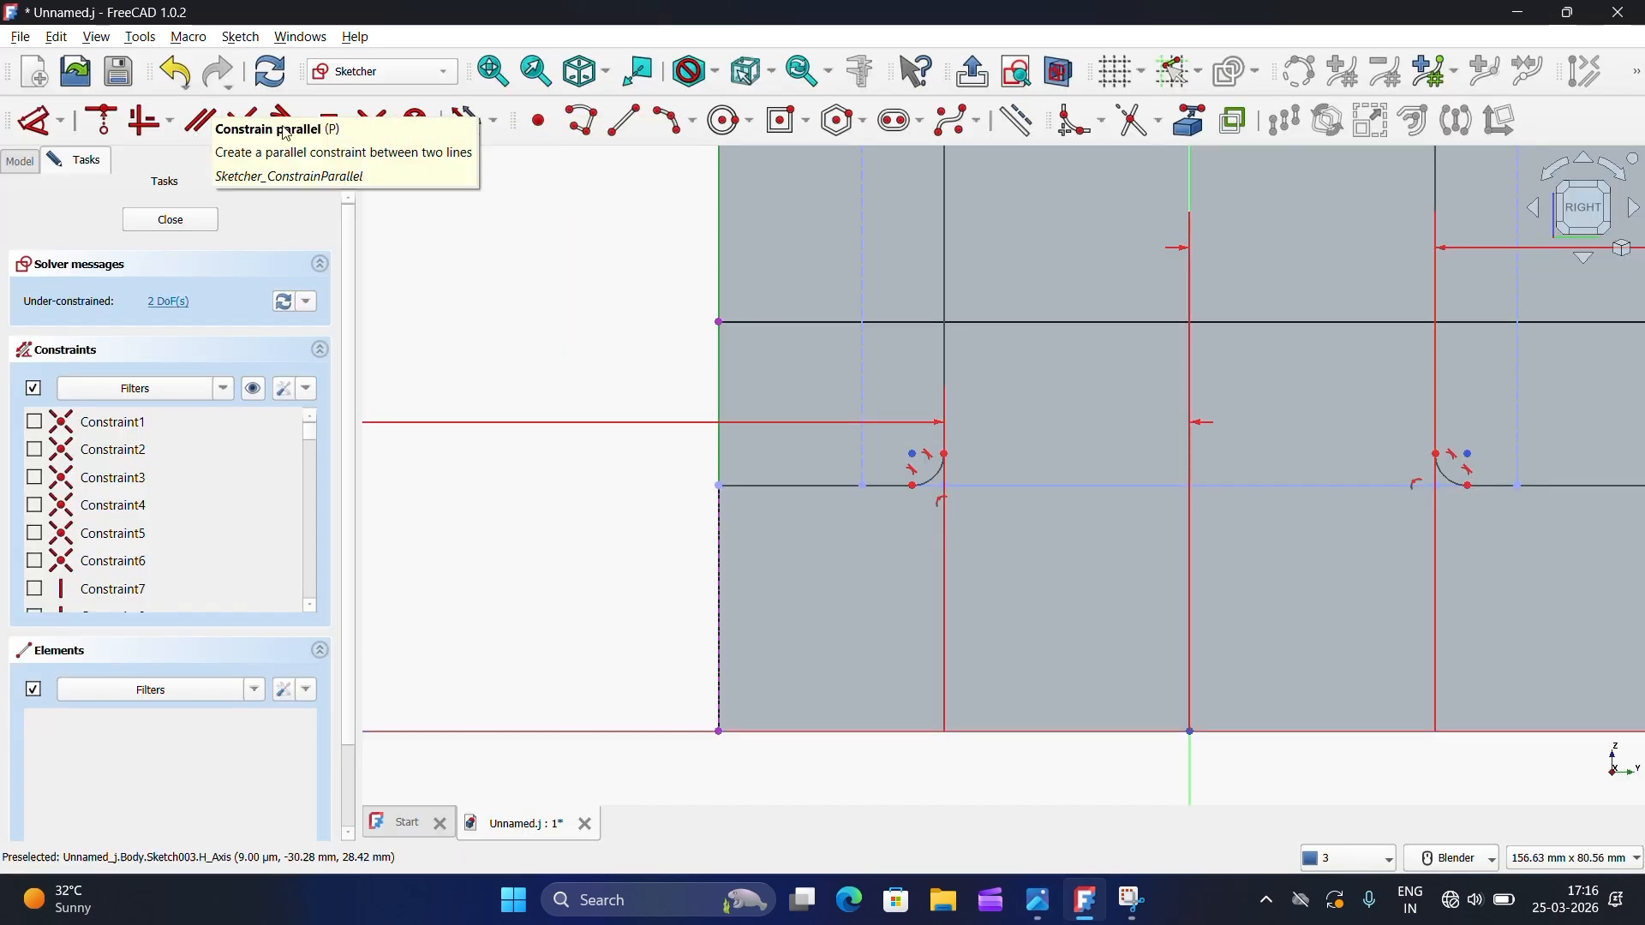
pyautogui.click(41, 129)
pyautogui.scroll(3, 964, 494)
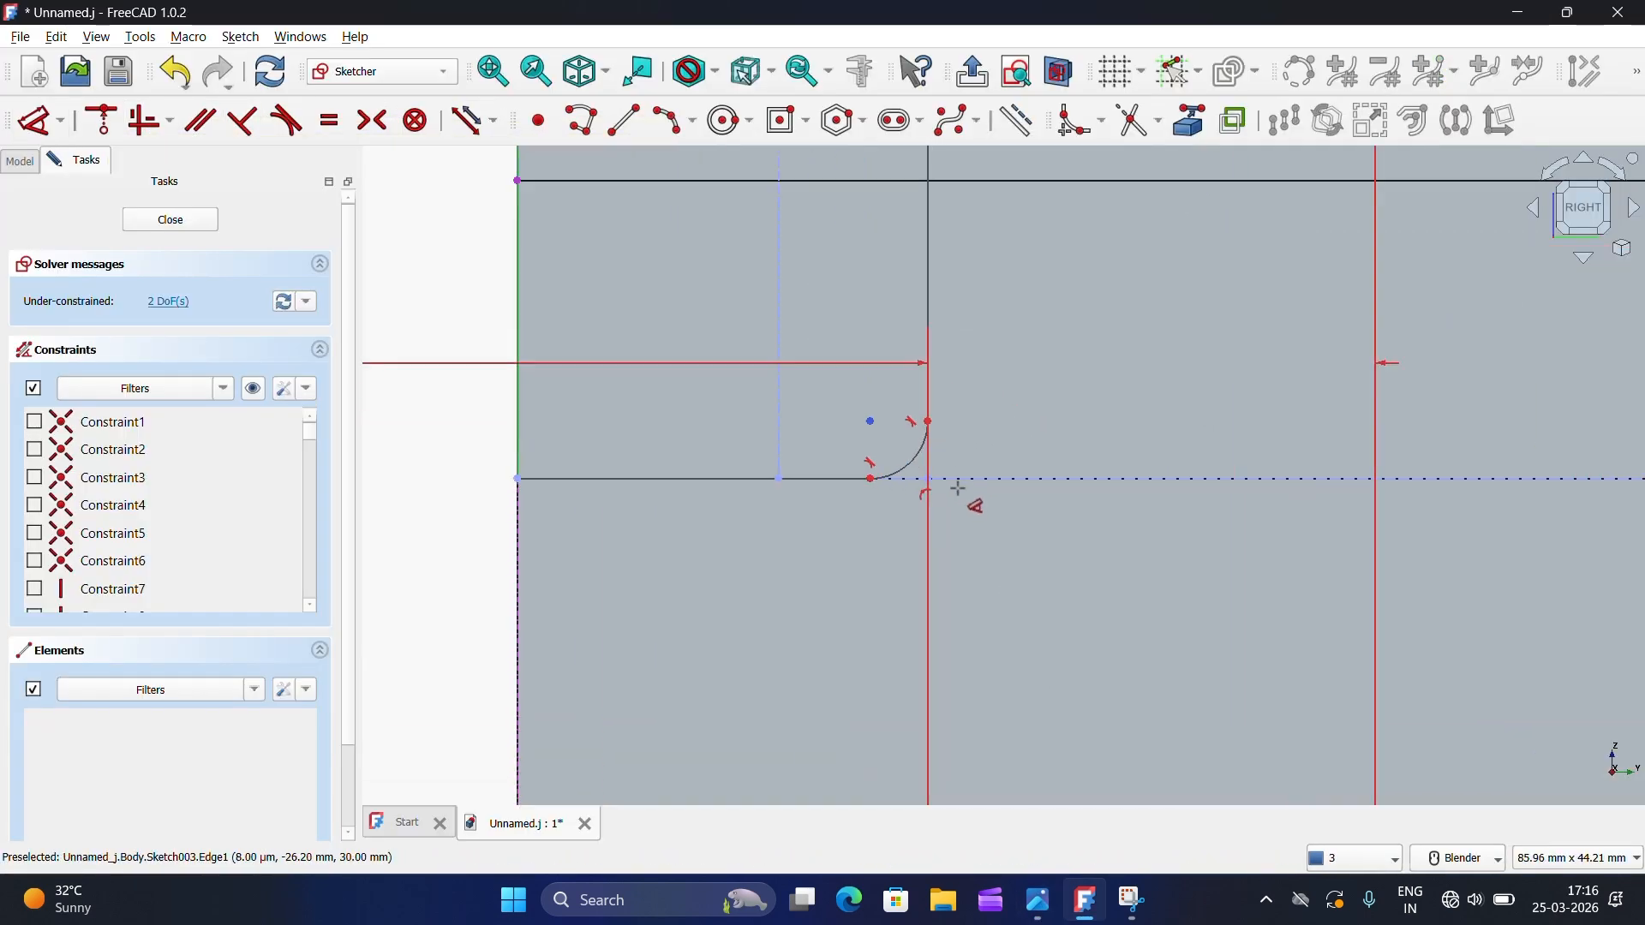
pyautogui.click(916, 459)
pyautogui.click(795, 300)
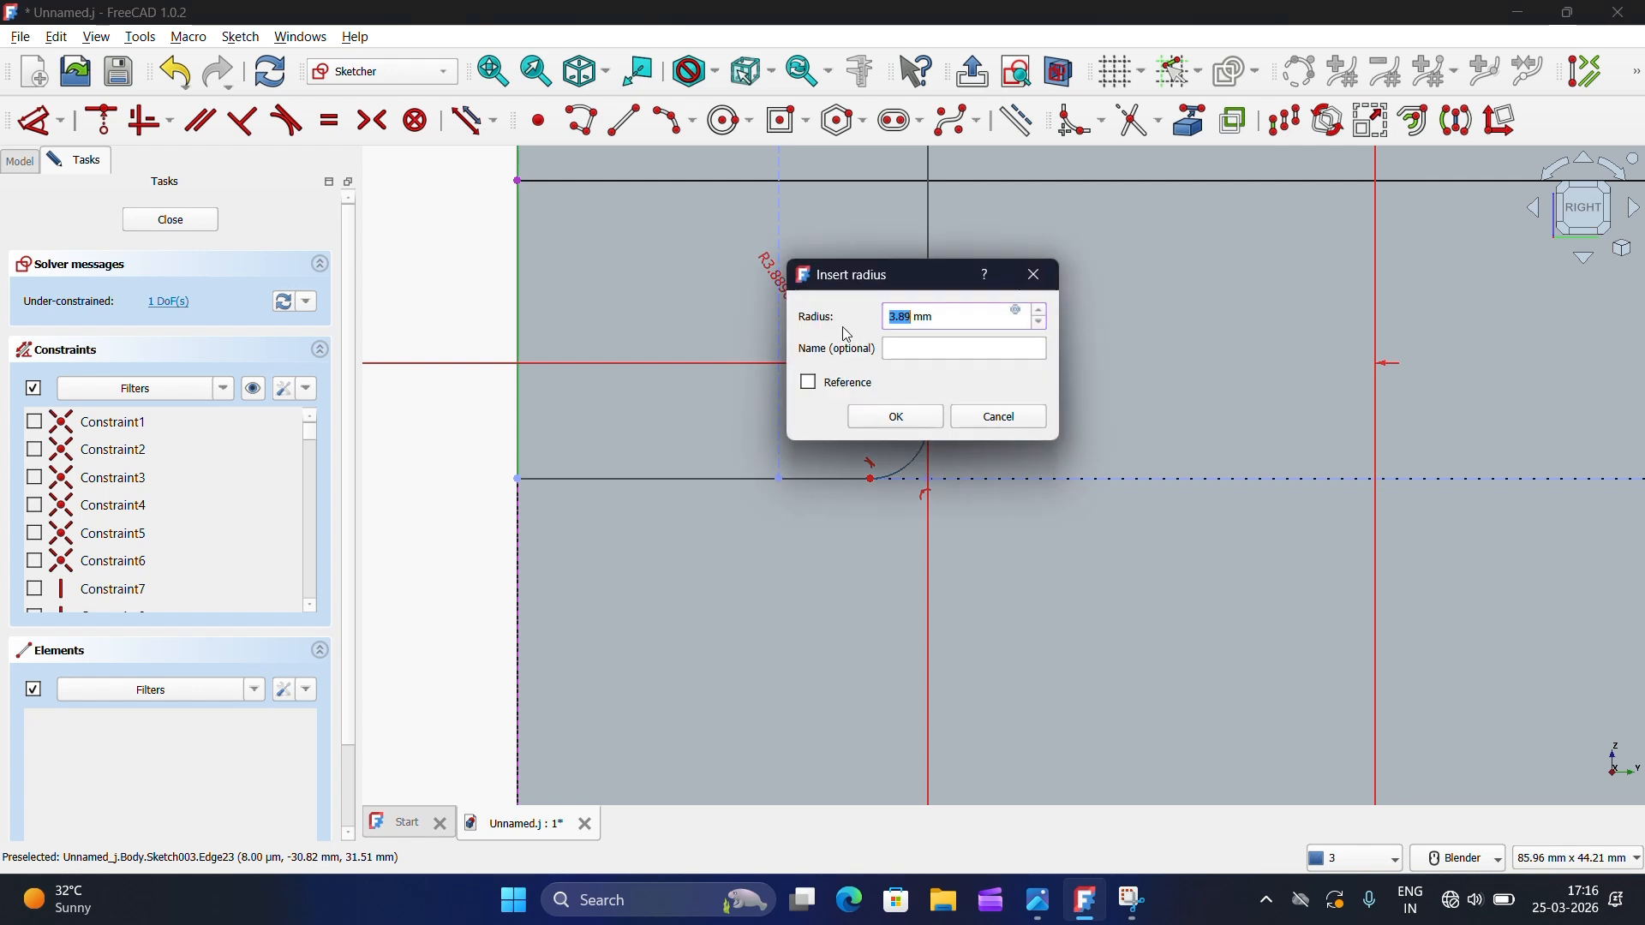
pyautogui.click(917, 420)
# Step: Set the right lower fillet's radius to 20 mm
pyautogui.scroll(-4, 733, 371)
pyautogui.scroll(4, 1227, 410)
pyautogui.click(1244, 421)
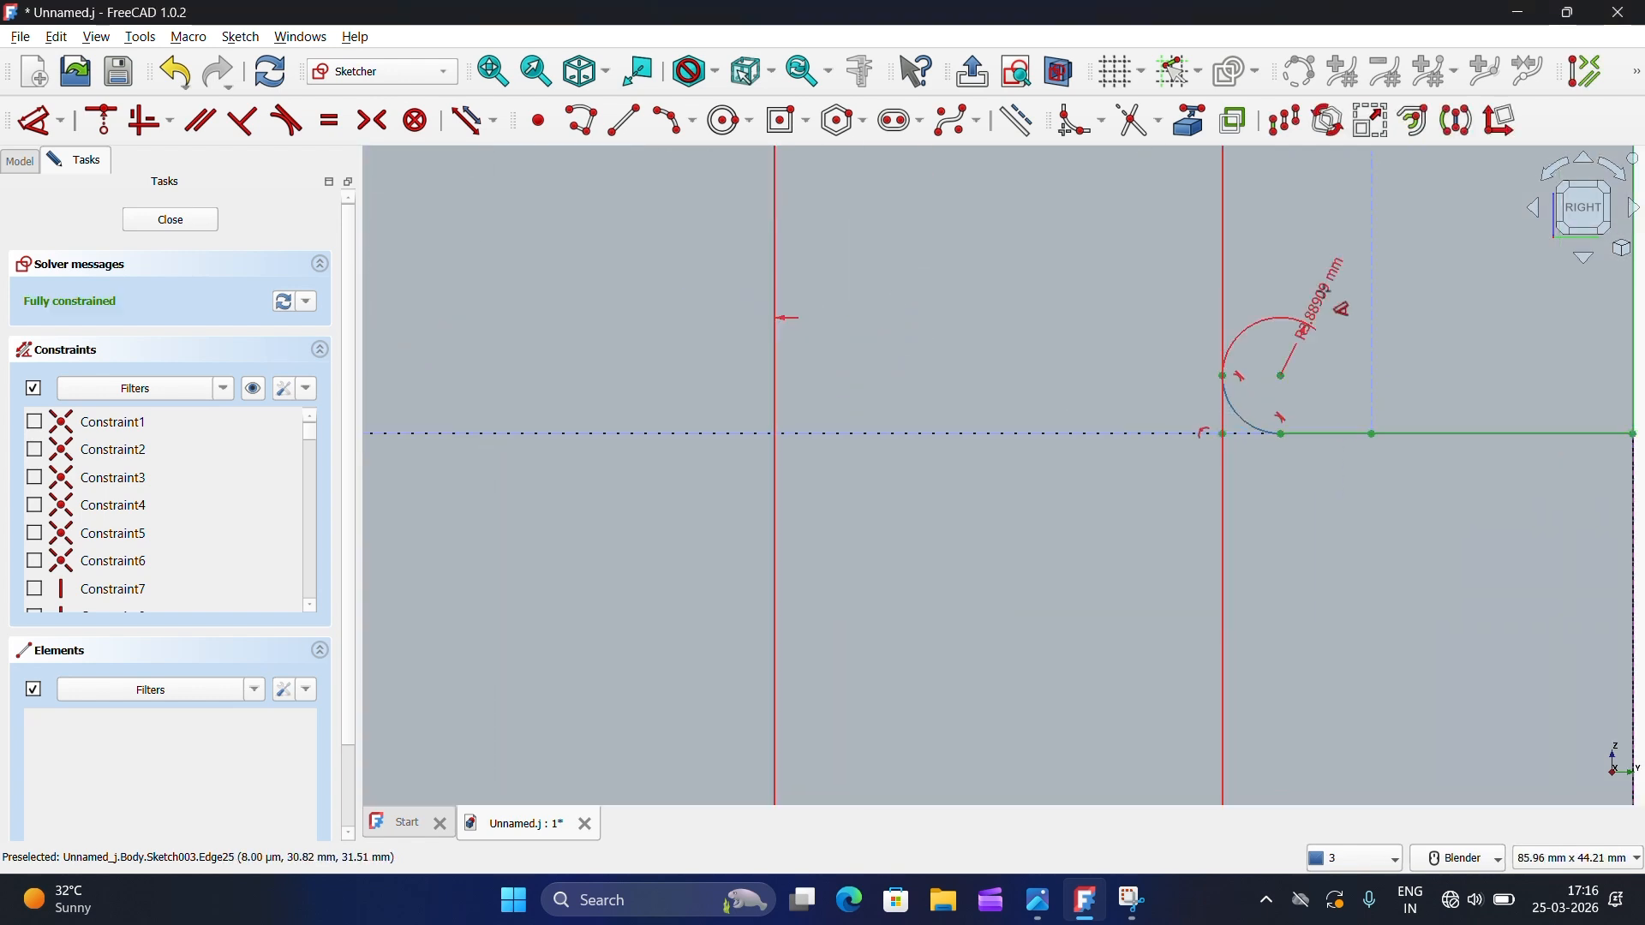
pyautogui.click(1336, 293)
pyautogui.write('2')
pyautogui.click(1439, 417)
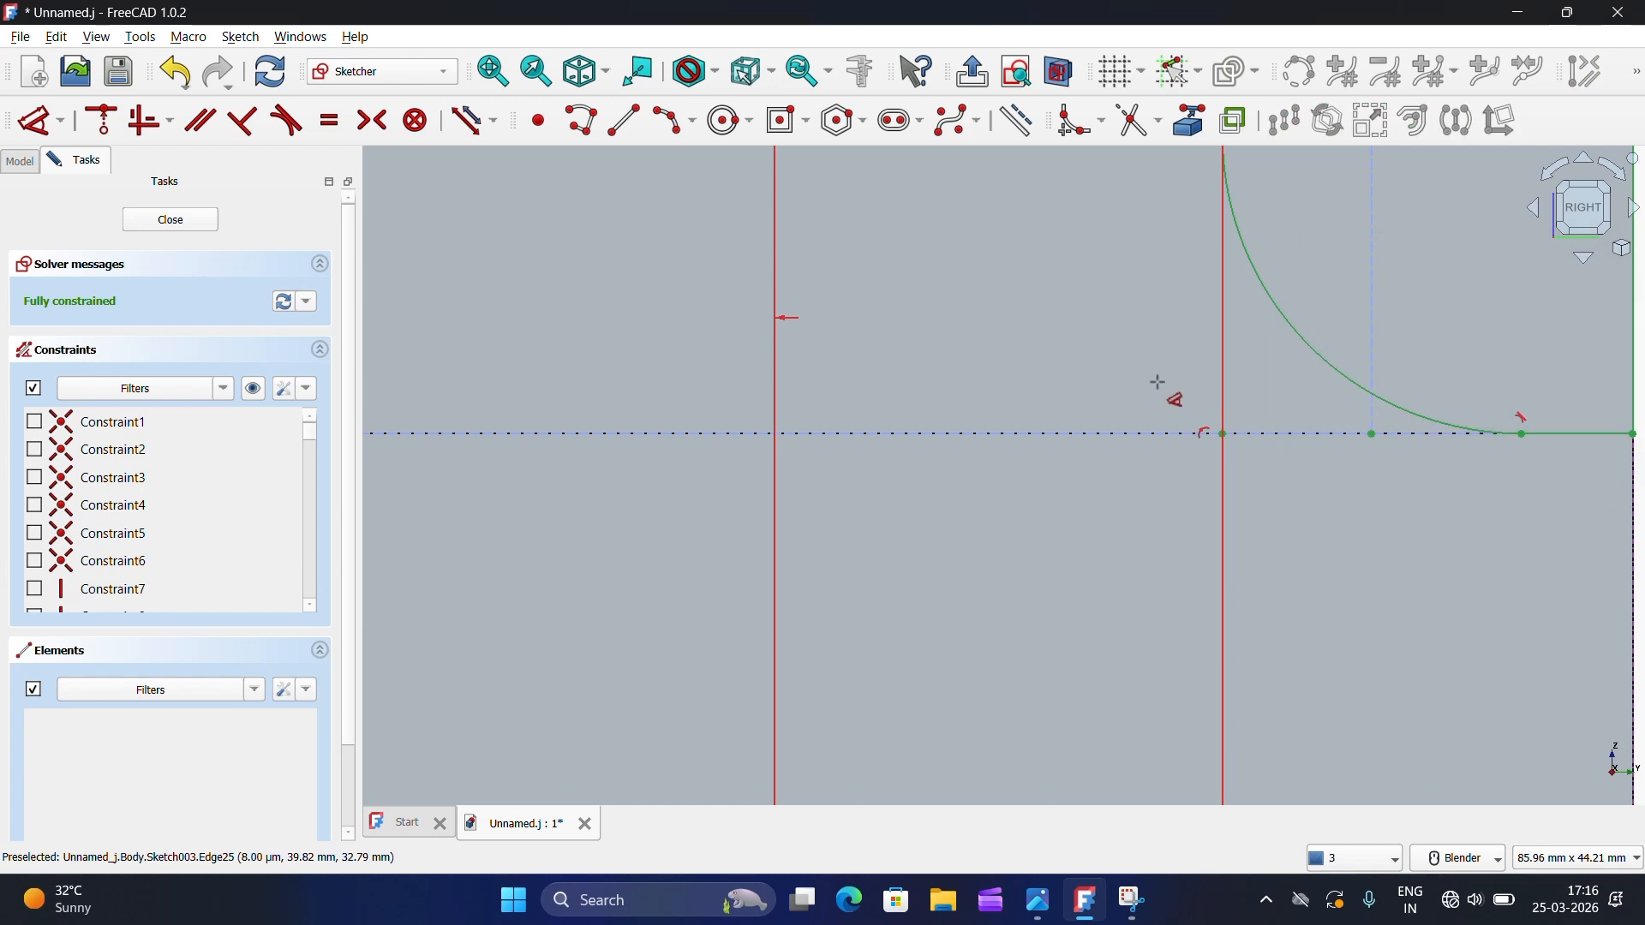
# Step: Close the side profile sketch and pocket it Through all, symmetric to plane, checking the cut in an isometric view
pyautogui.scroll(-5, 1082, 431)
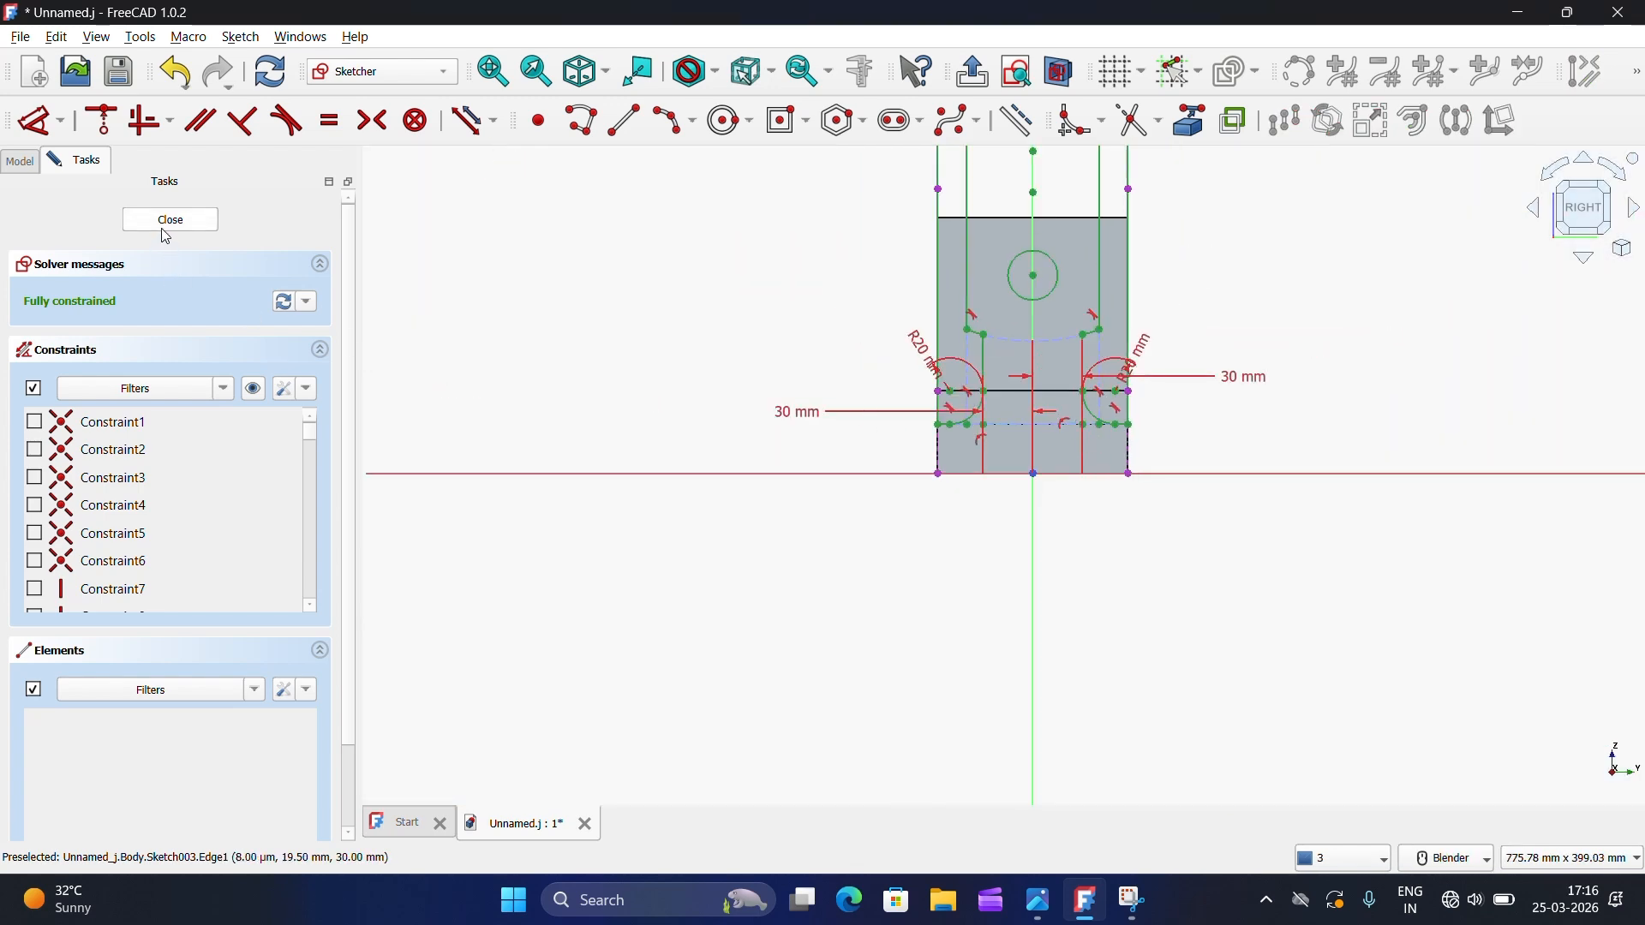
pyautogui.click(171, 220)
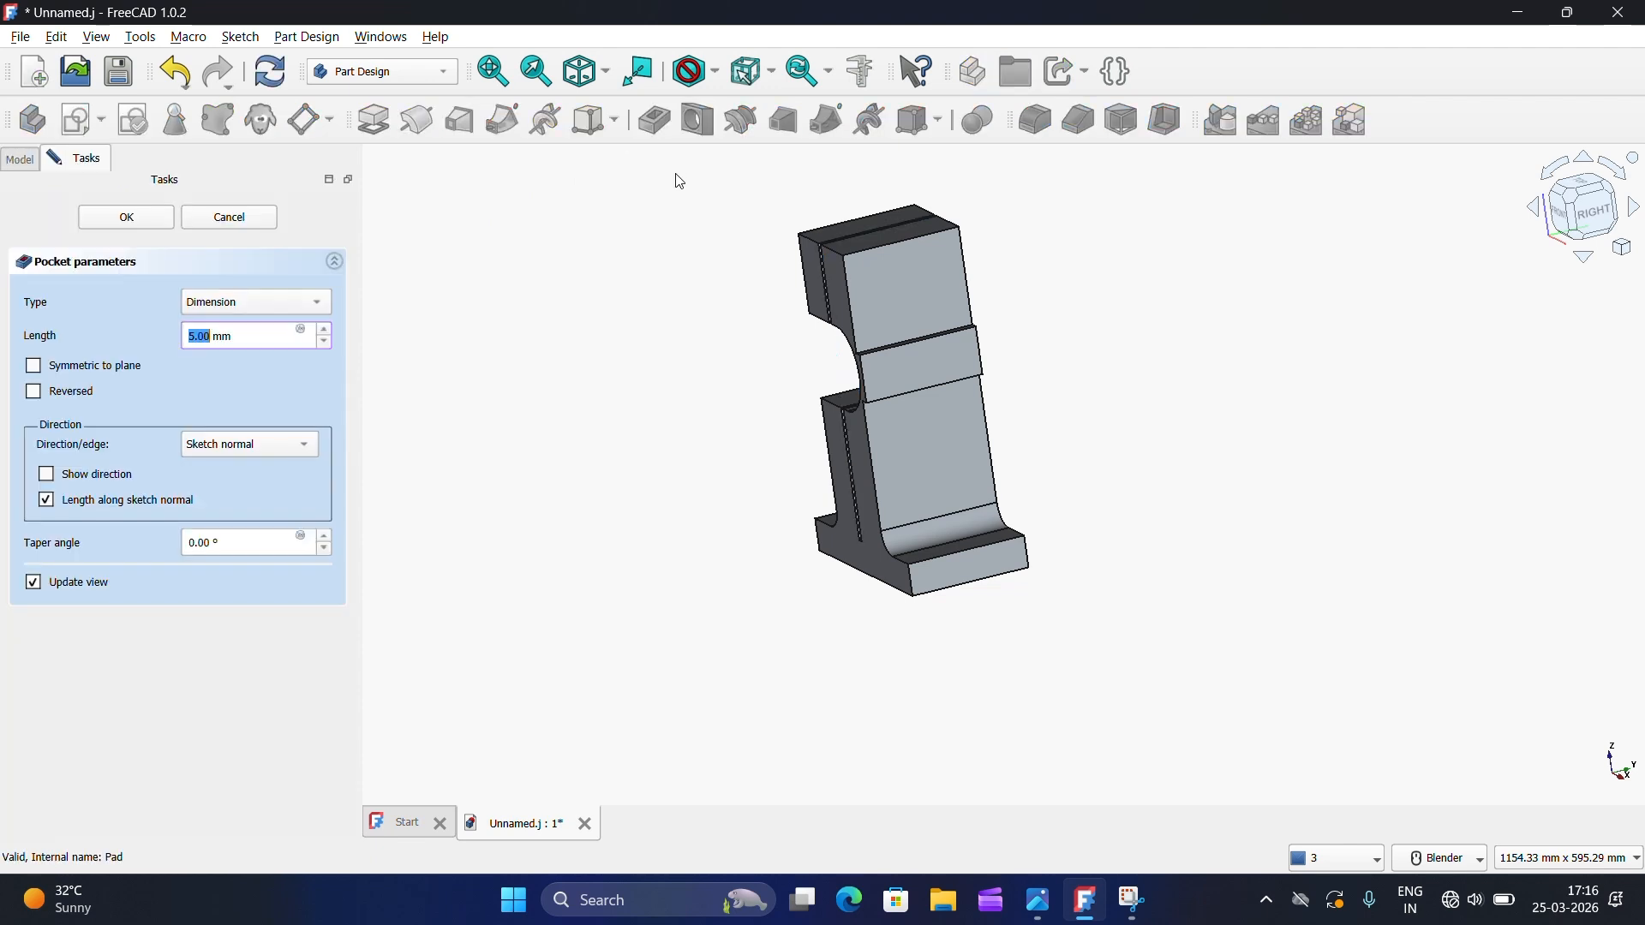
pyautogui.click(237, 305)
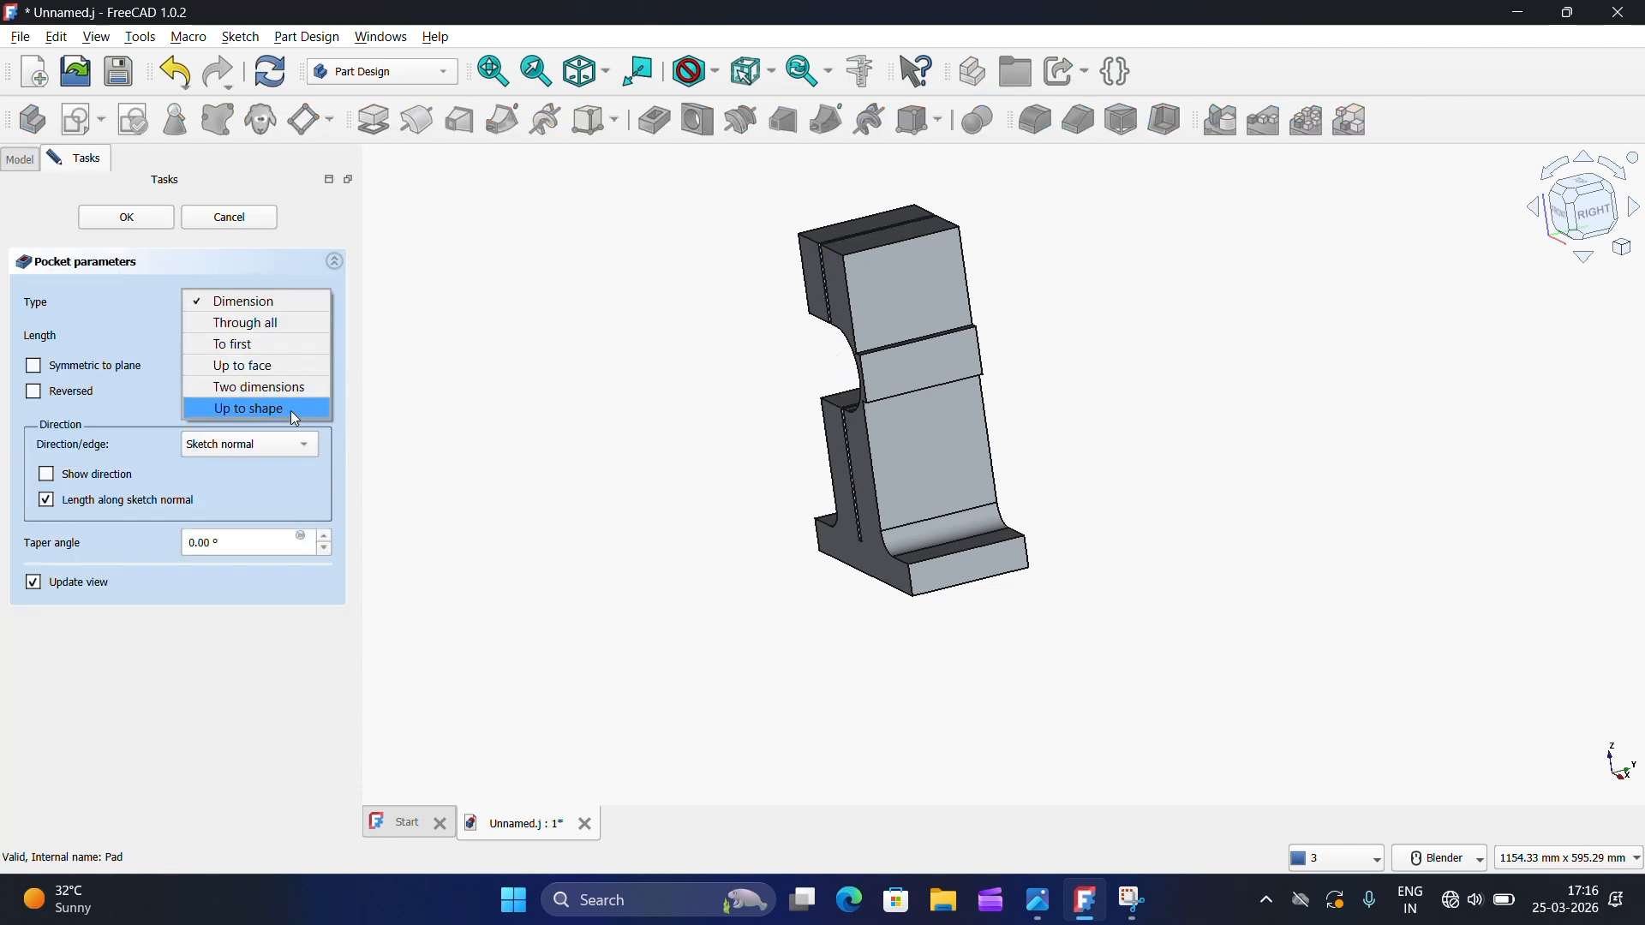
pyautogui.click(286, 325)
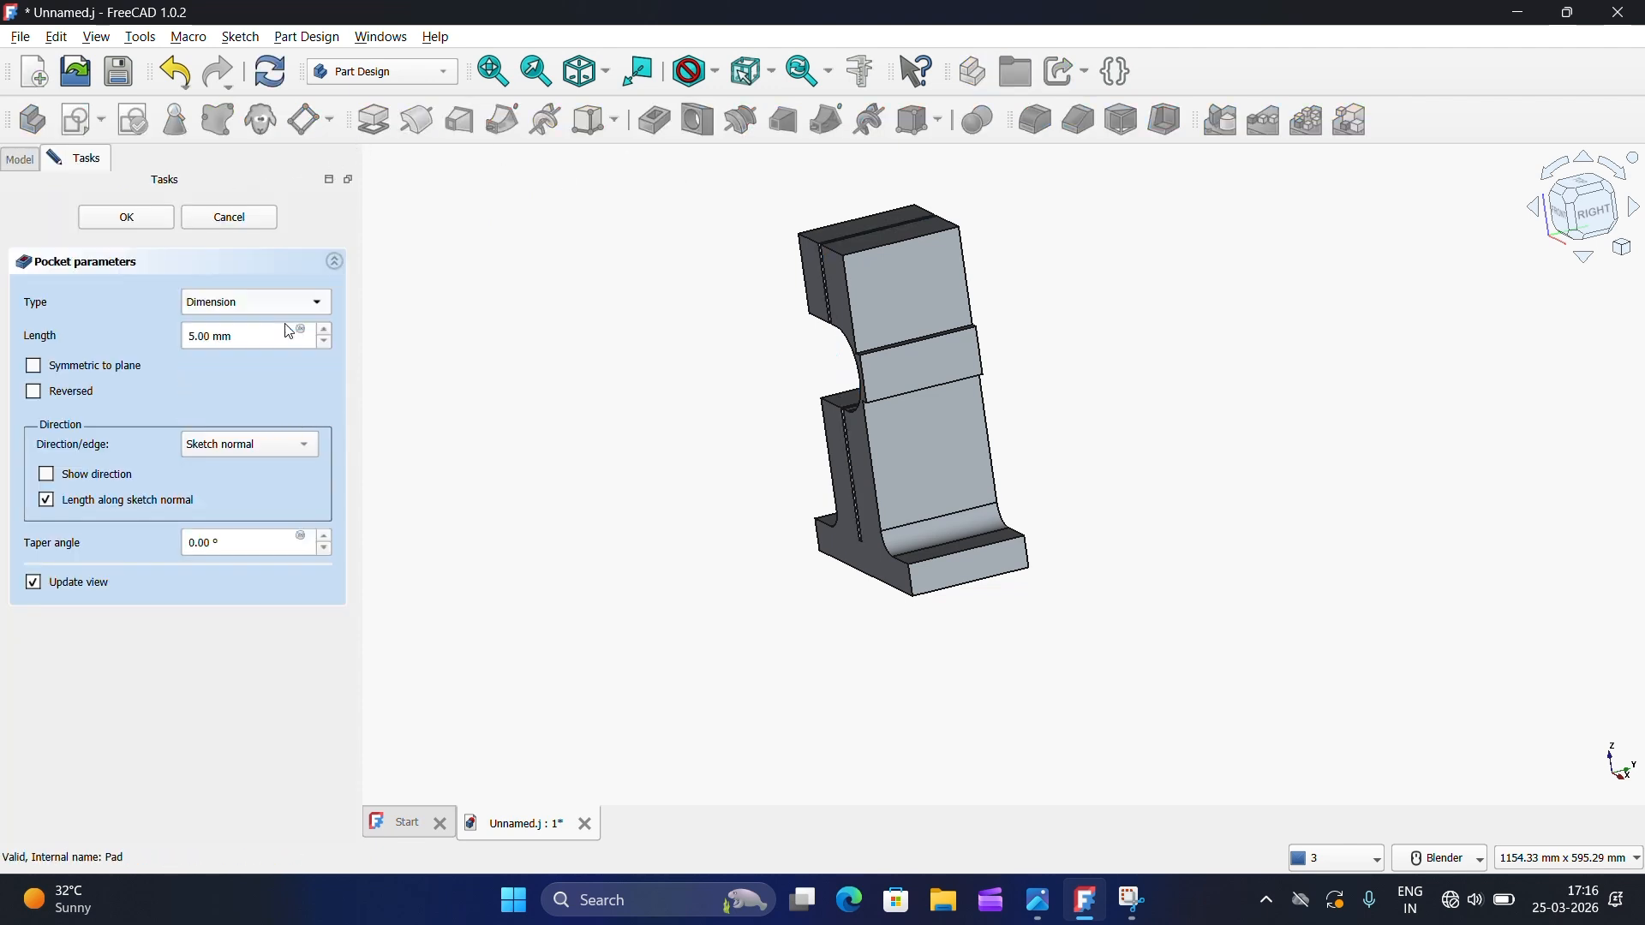
pyautogui.click(36, 373)
pyautogui.scroll(3, 795, 436)
pyautogui.moveTo(892, 441); pyautogui.dragTo(910, 469, button='middle')
pyautogui.click(1584, 198)
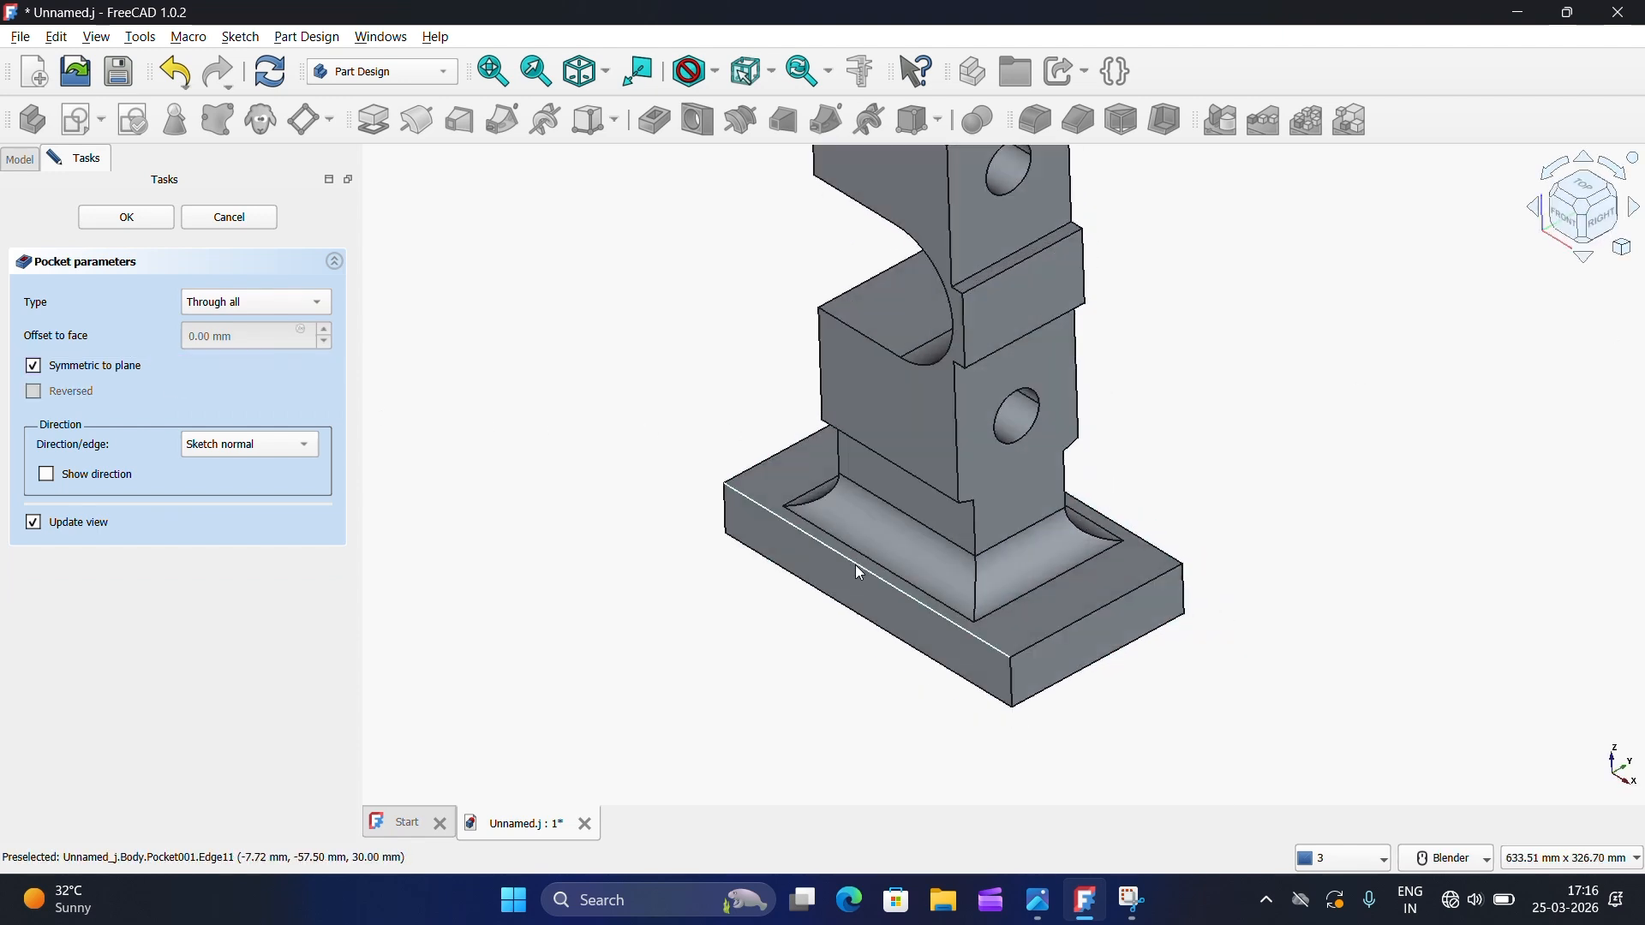
pyautogui.scroll(3, 906, 467)
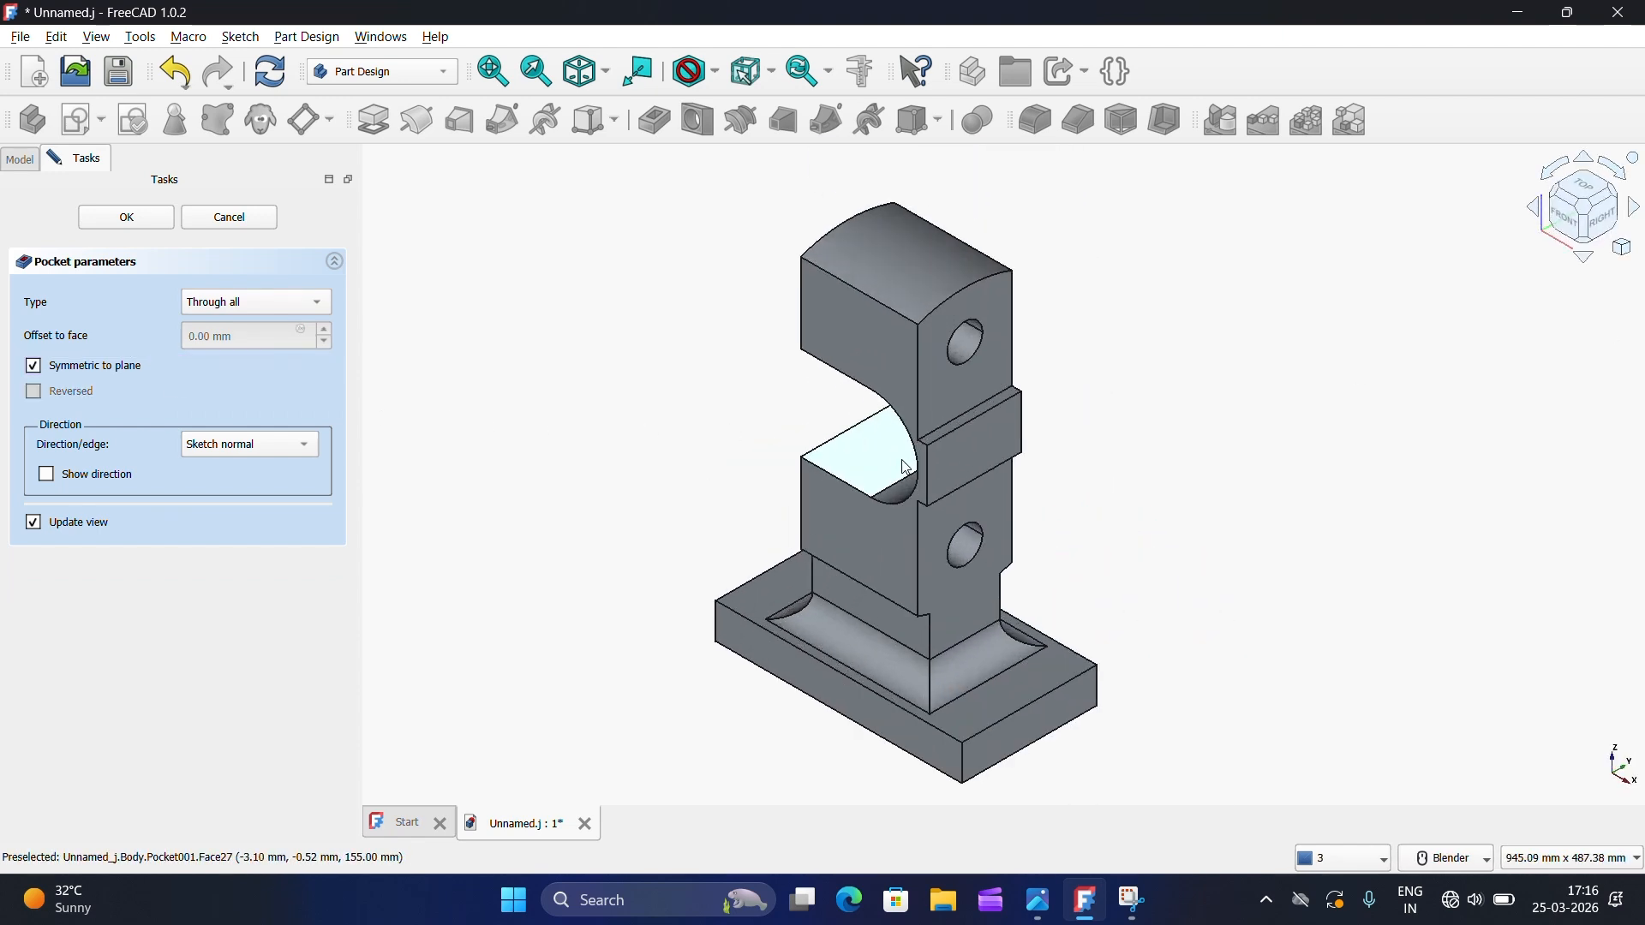
# Step: Accept the through-all pocket, symmetric to the sketch plane, that cuts the rounded opening in the upright bracket
pyautogui.click(139, 221)
pyautogui.moveTo(947, 500)
pyautogui.mouseDown(button='middle')
pyautogui.moveTo(1194, 352)
pyautogui.moveTo(803, 498)
pyautogui.moveTo(518, 503)
pyautogui.moveTo(1054, 460)
pyautogui.moveTo(928, 413)
pyautogui.moveTo(906, 628)
pyautogui.mouseUp(button='middle')
pyautogui.press('0')
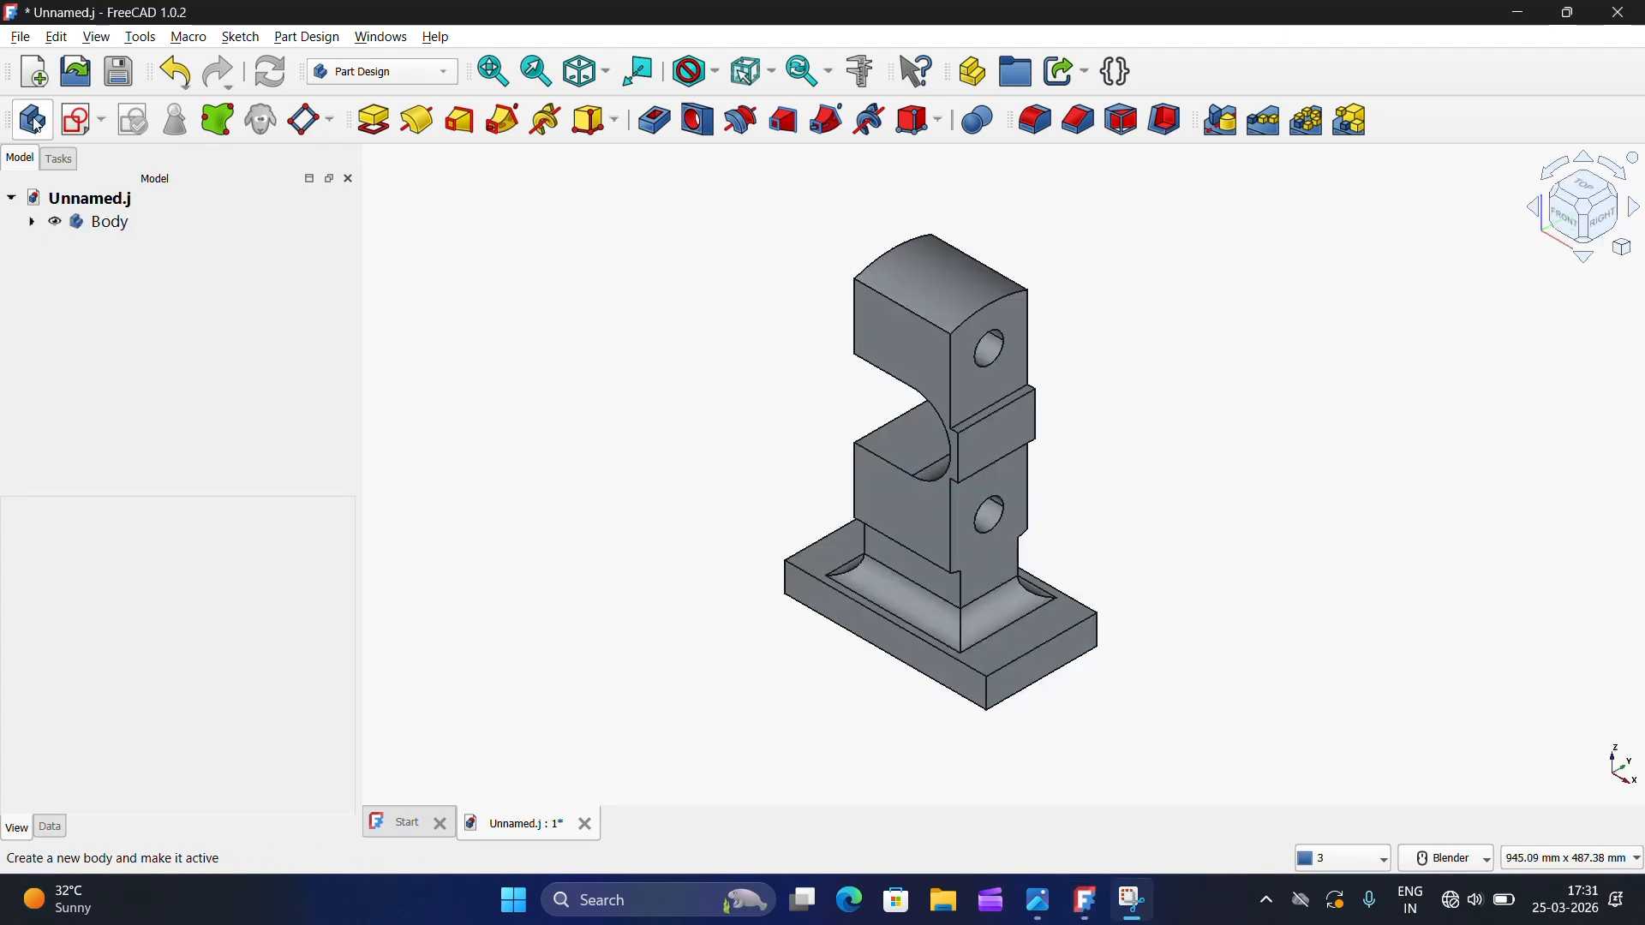
# Step: Create a second, active body for the next part and hide the first body
pyautogui.click(36, 126)
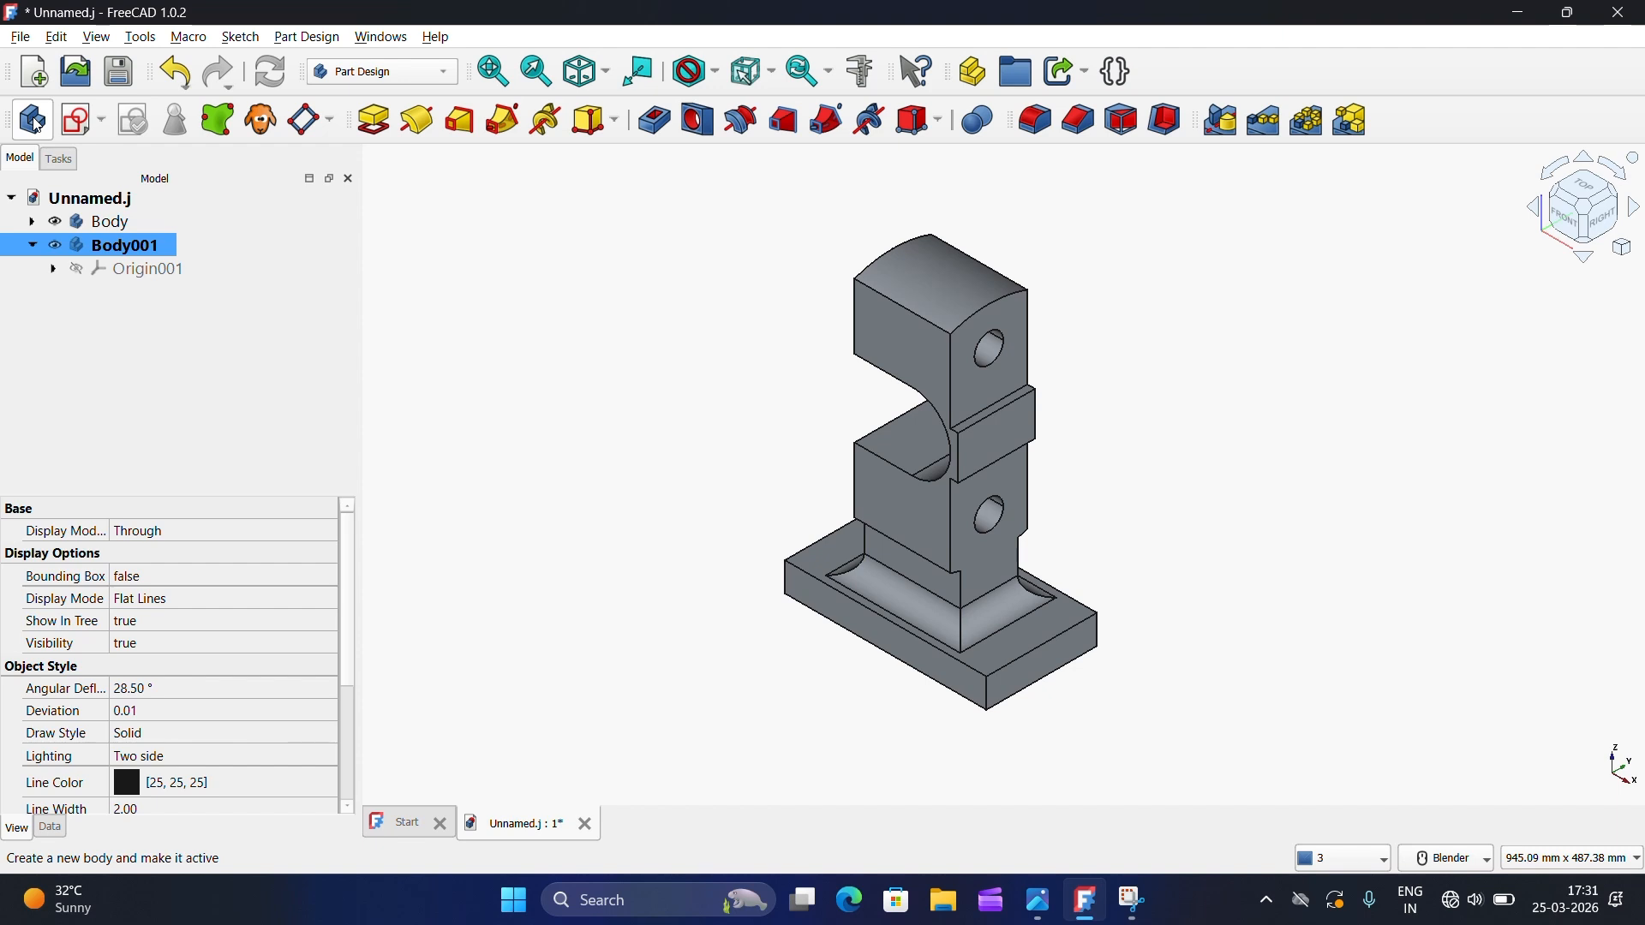
pyautogui.click(113, 223)
pyautogui.click(558, 300)
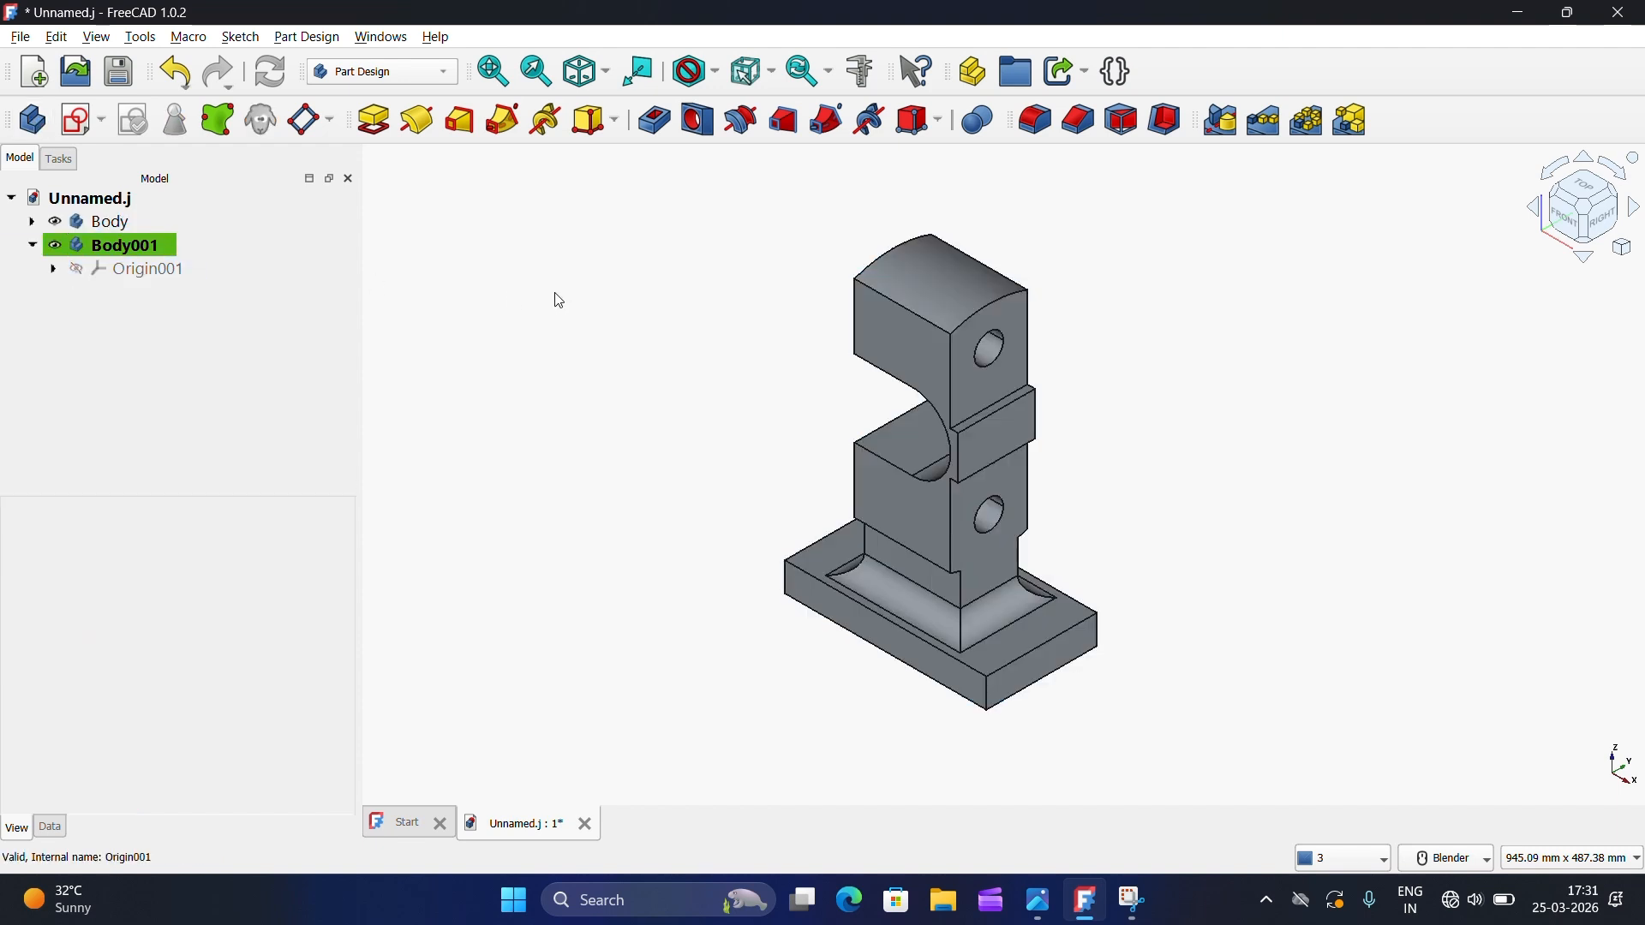
pyautogui.click(58, 223)
pyautogui.click(717, 353)
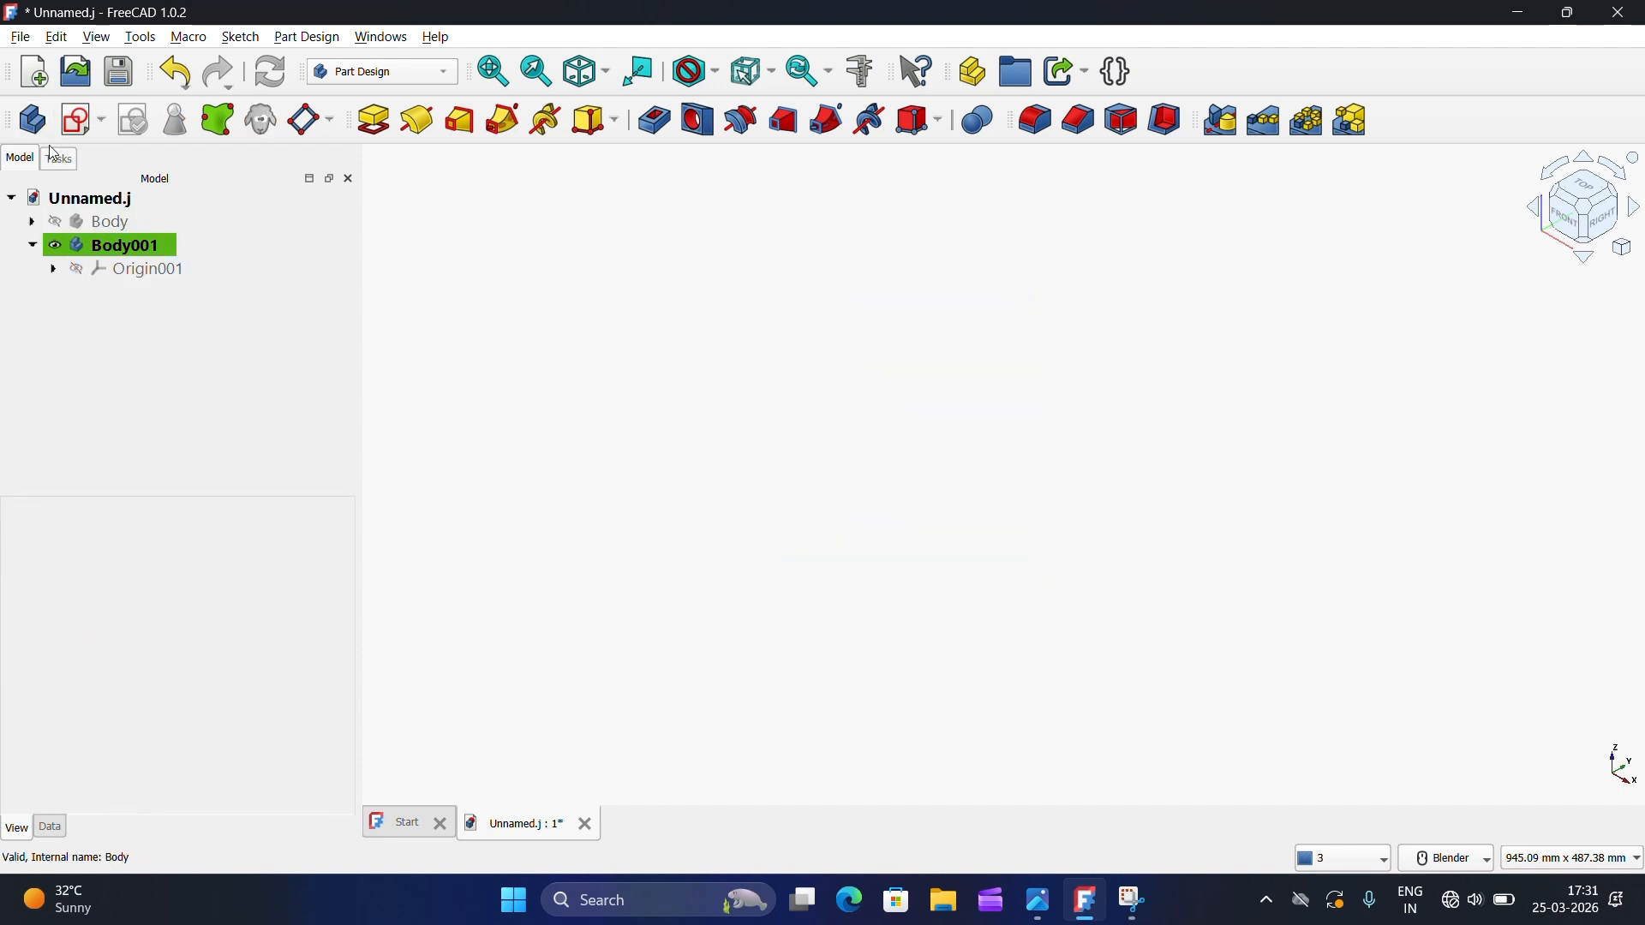
# Step: Check the plate dimensions in the reference drawing and start a sketch on the new body's XY plane
pyautogui.click(82, 120)
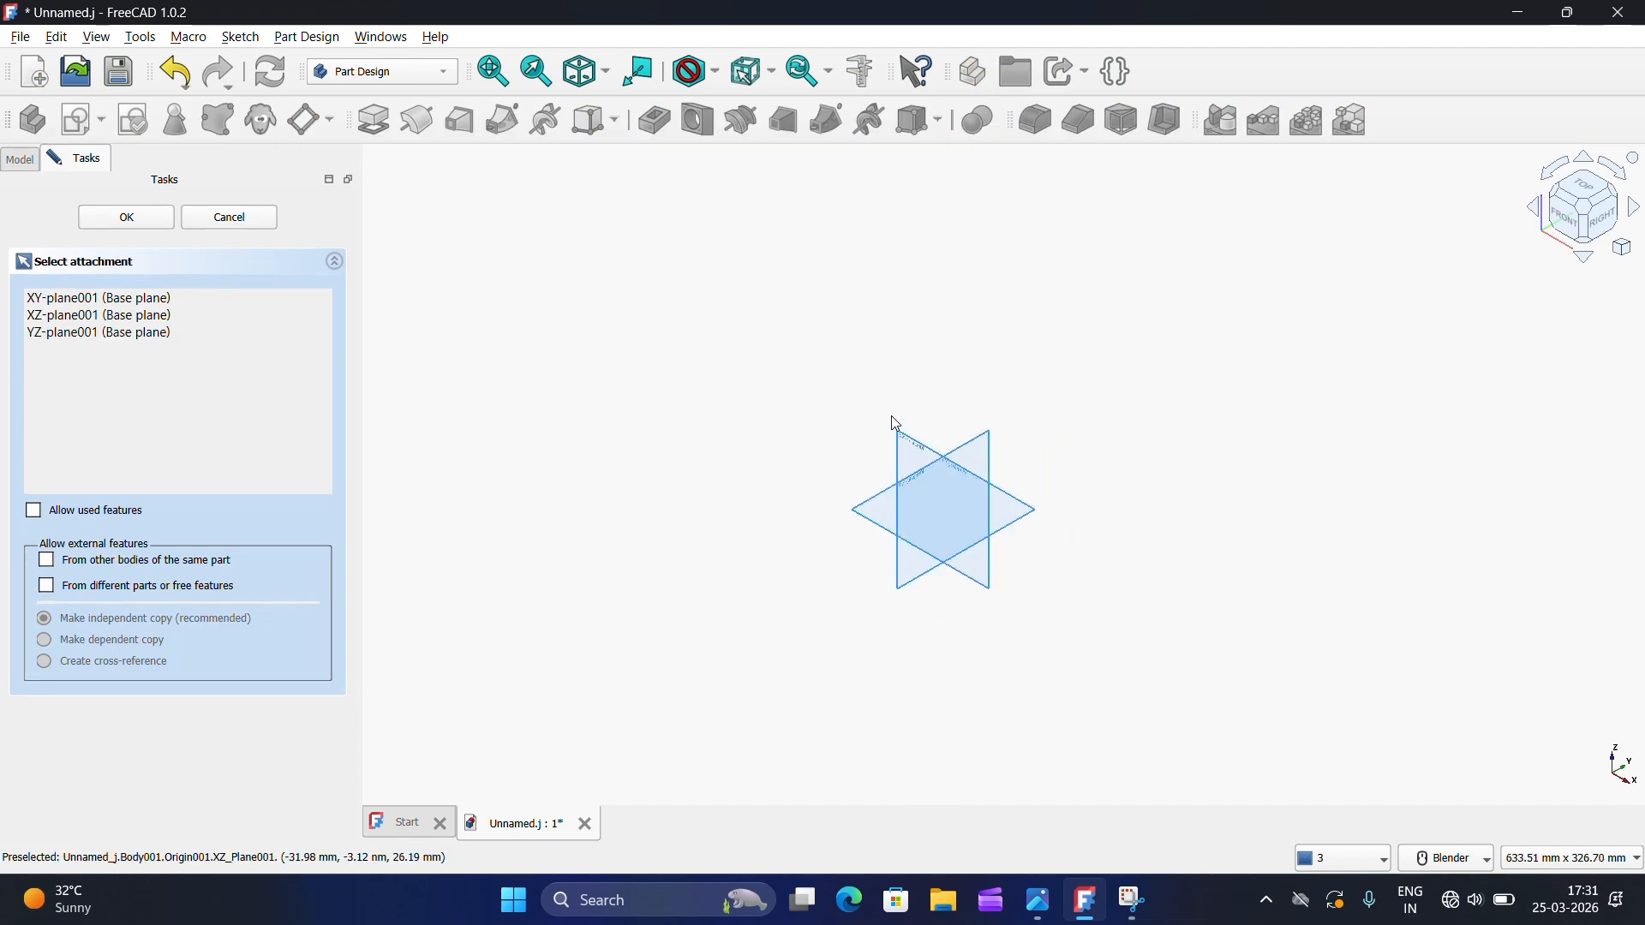
pyautogui.click(1038, 915)
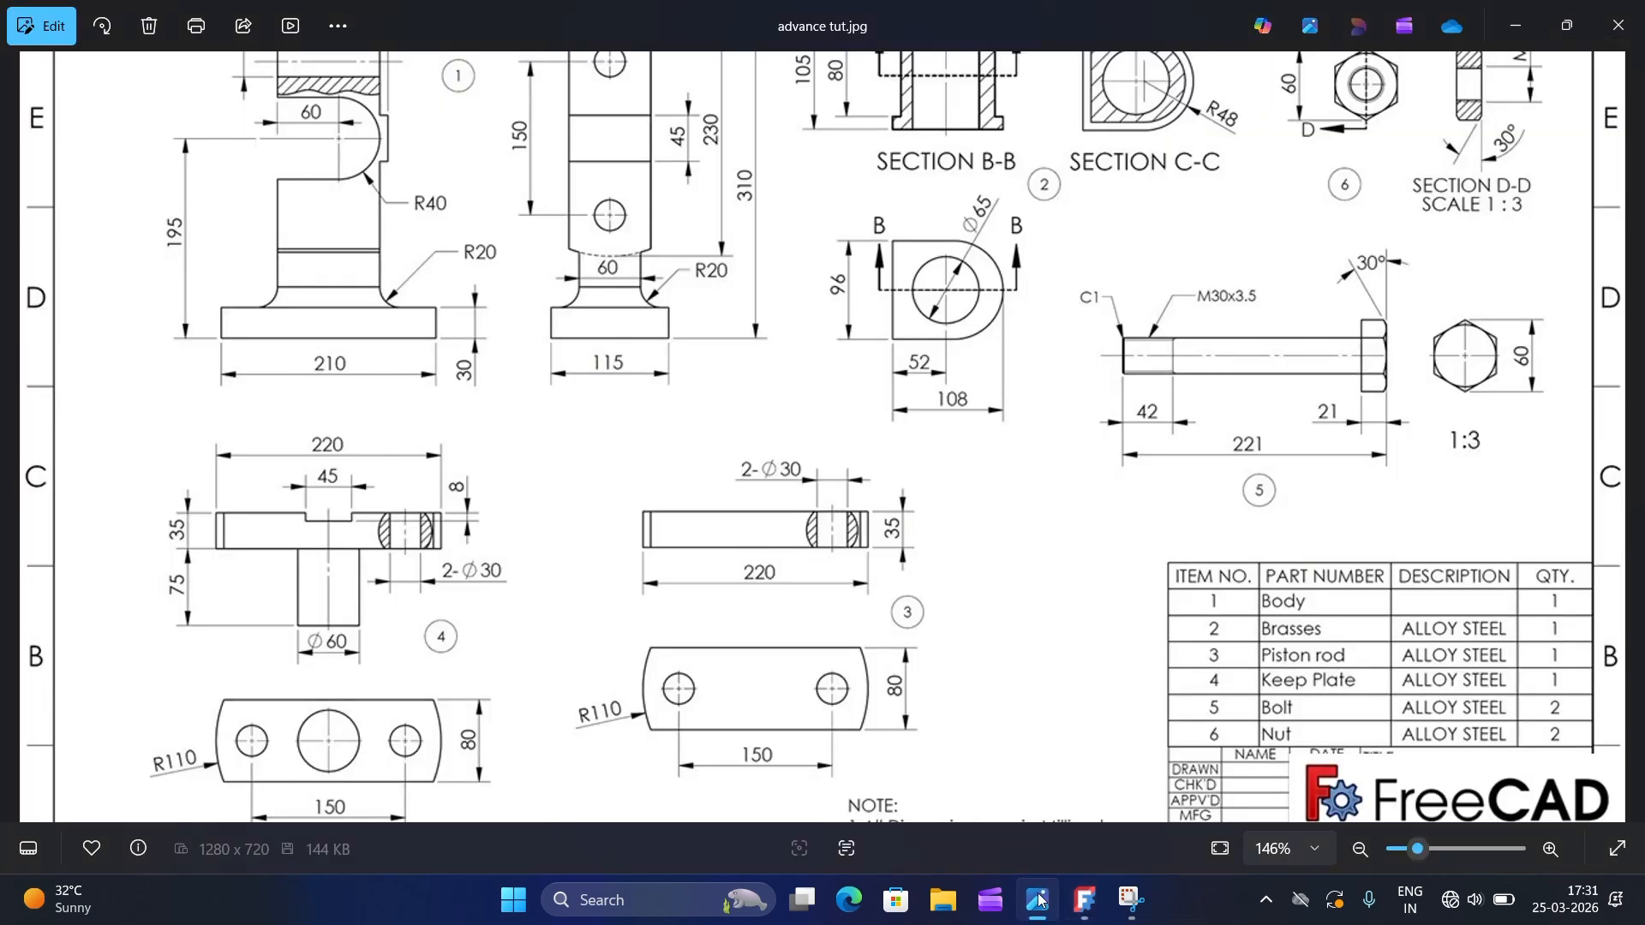
pyautogui.click(701, 46)
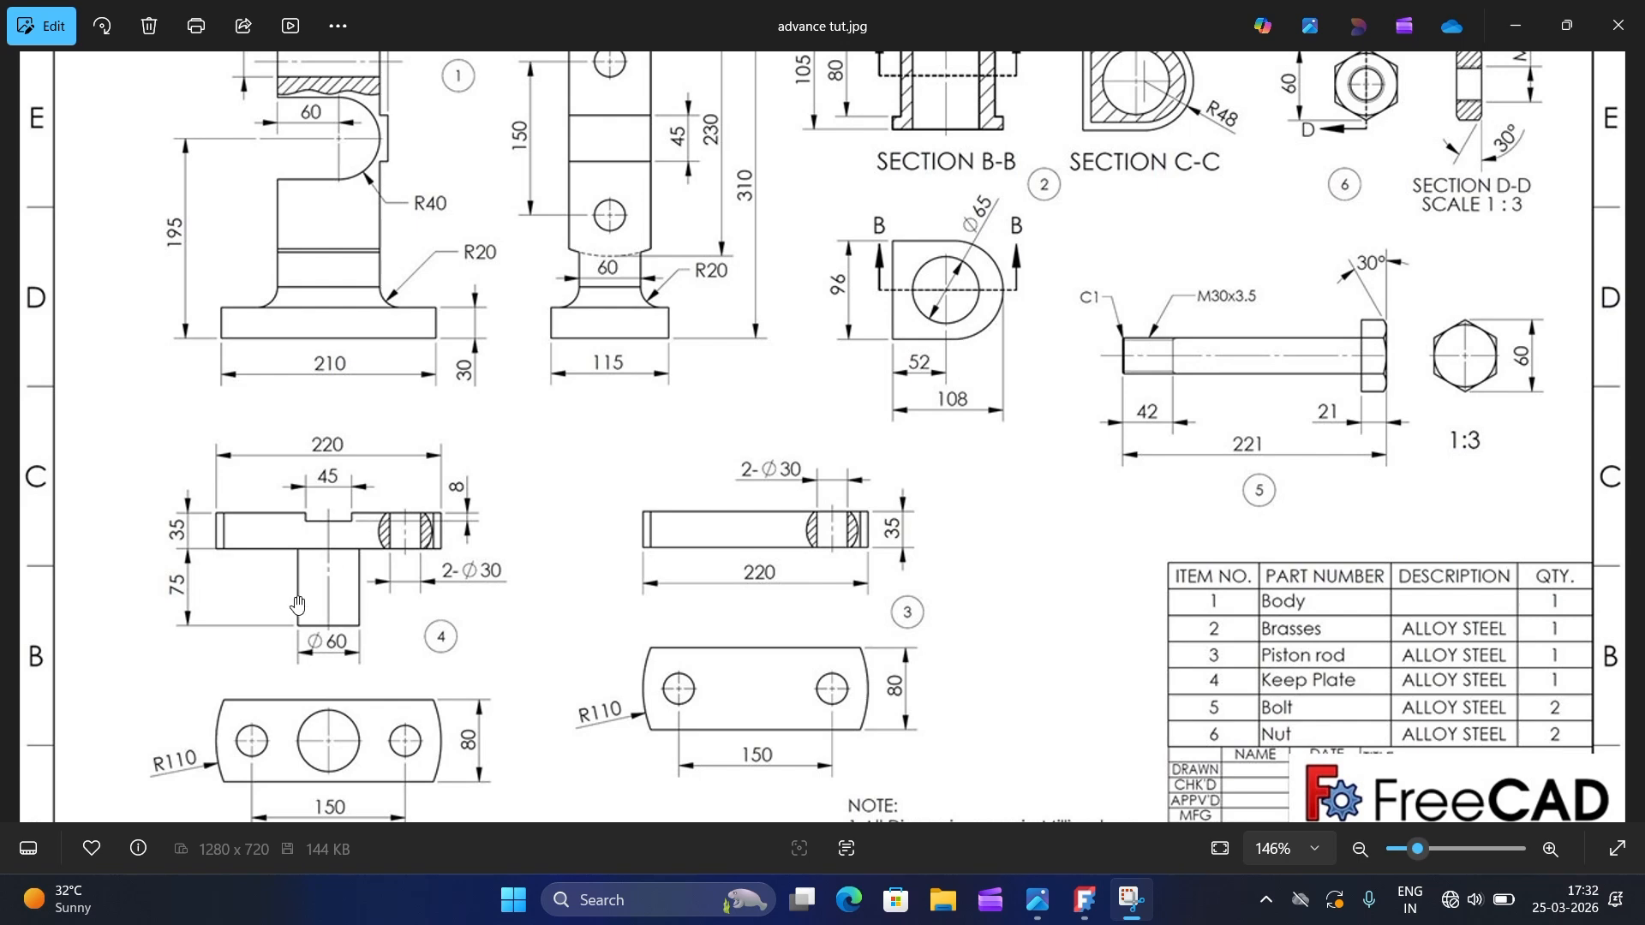
pyautogui.scroll(-2, 298, 604)
pyautogui.scroll(-1, 422, 587)
pyautogui.scroll(1, 487, 535)
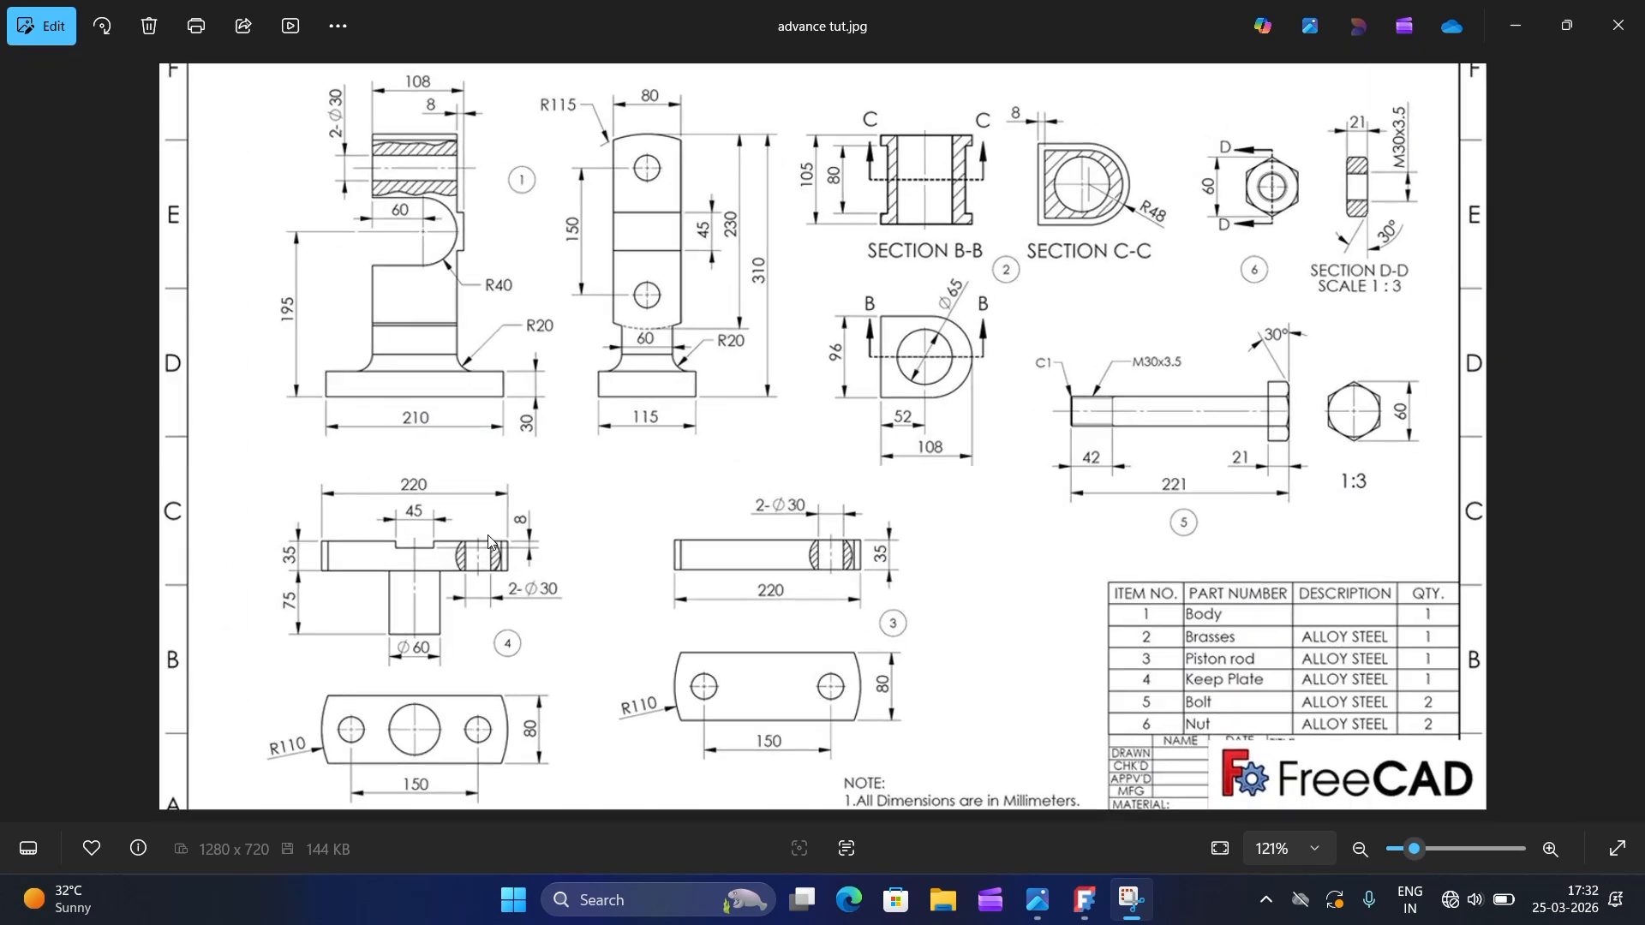
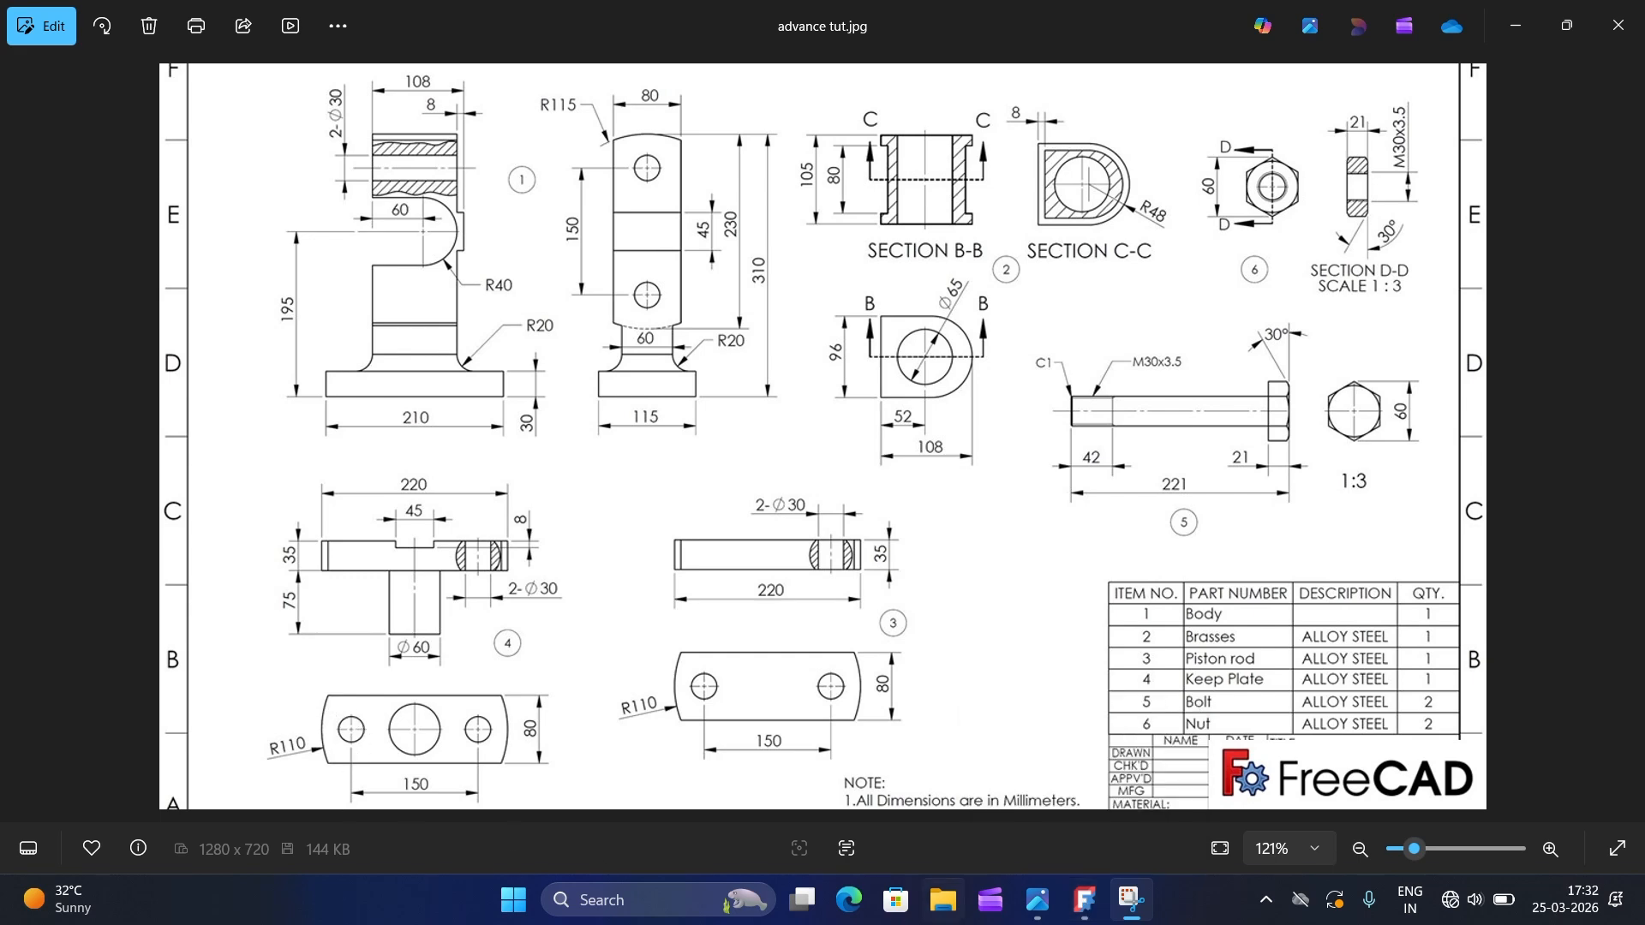
pyautogui.click(1020, 899)
pyautogui.click(1084, 901)
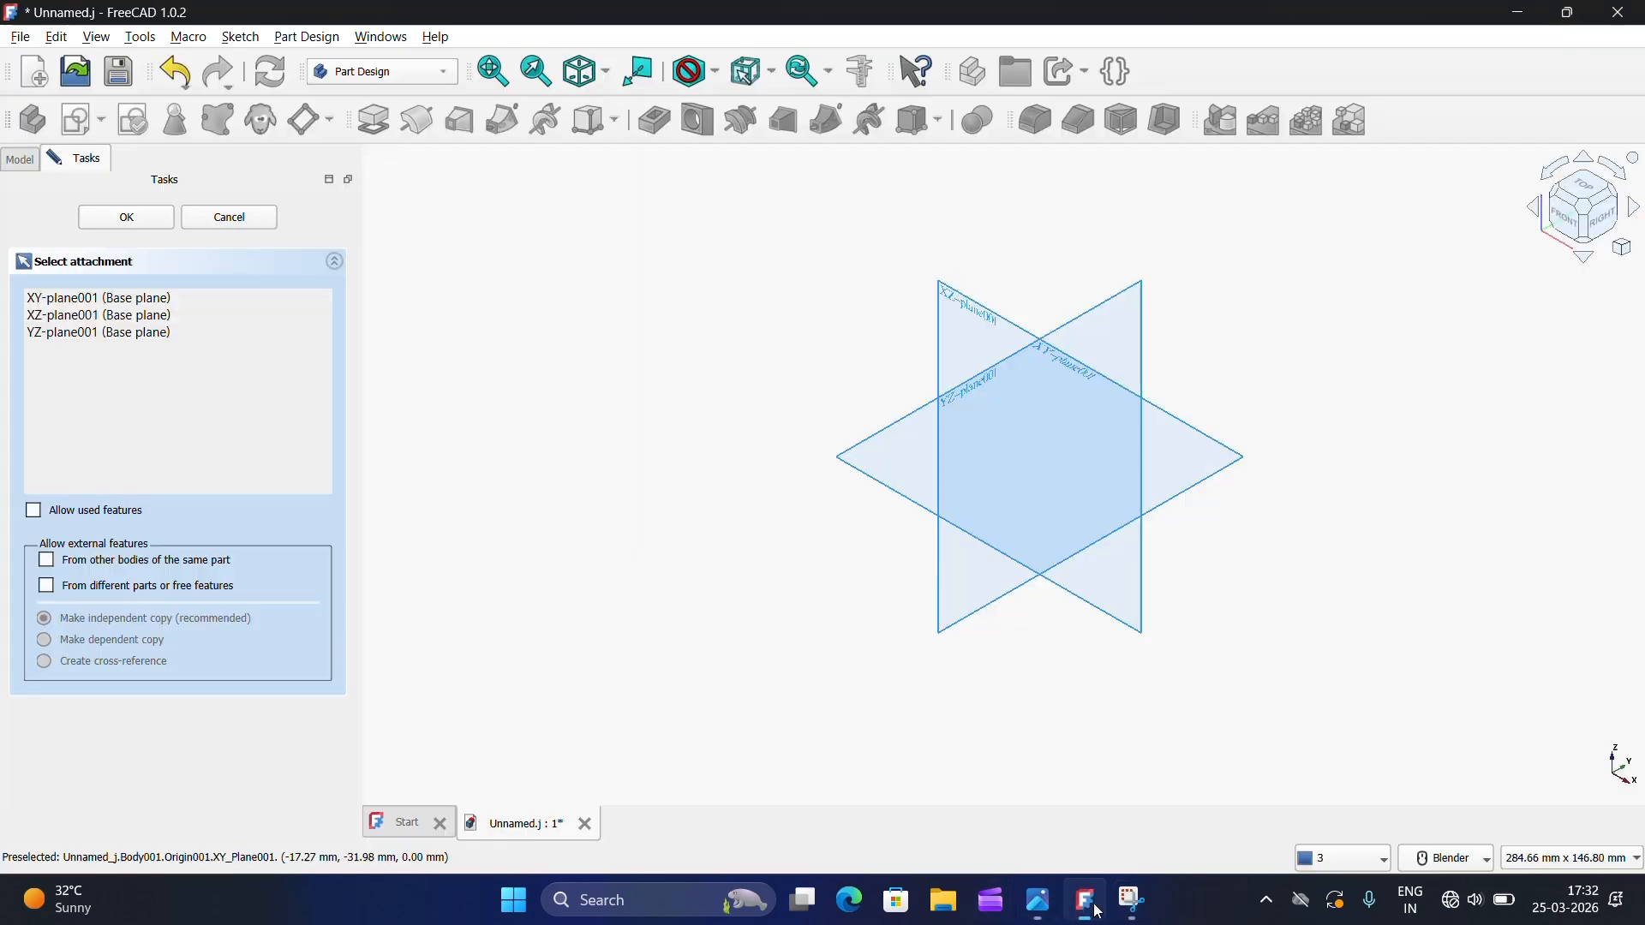
pyautogui.scroll(-2, 882, 595)
pyautogui.scroll(1, 965, 556)
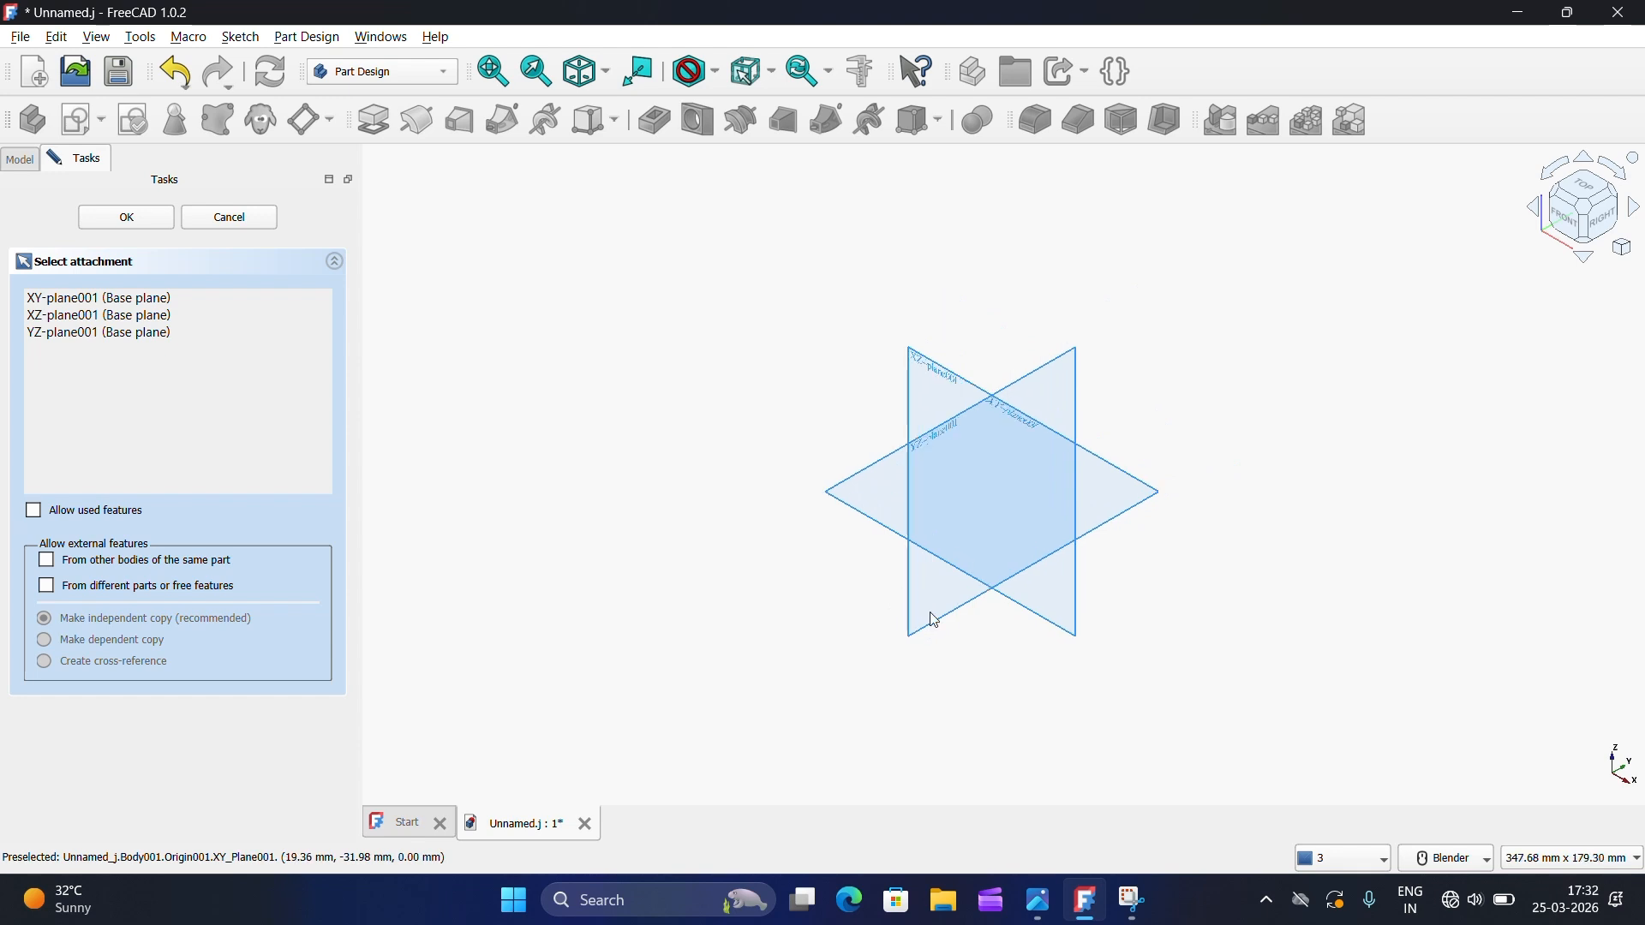
pyautogui.click(843, 504)
# Step: Sketch a centered construction rectangle at the origin, 210 mm wide and 80 mm high, consulting the reference drawing
pyautogui.scroll(-7, 854, 756)
pyautogui.scroll(7, 760, 422)
pyautogui.scroll(3, 824, 416)
pyautogui.scroll(-4, 888, 517)
pyautogui.click(810, 127)
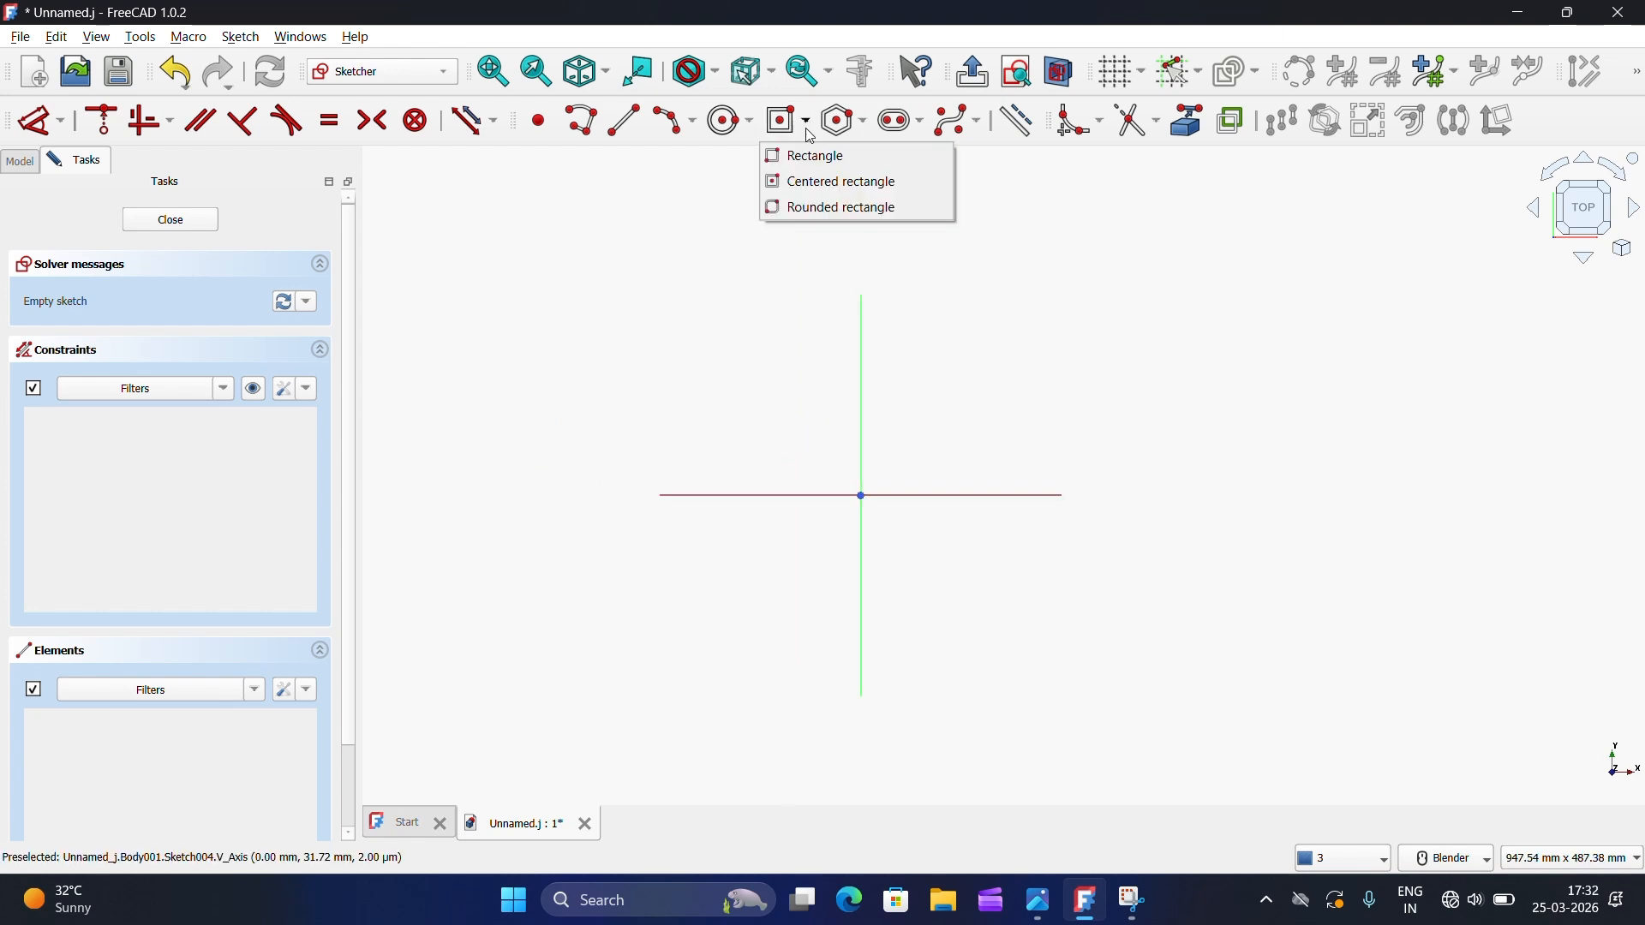
pyautogui.click(848, 181)
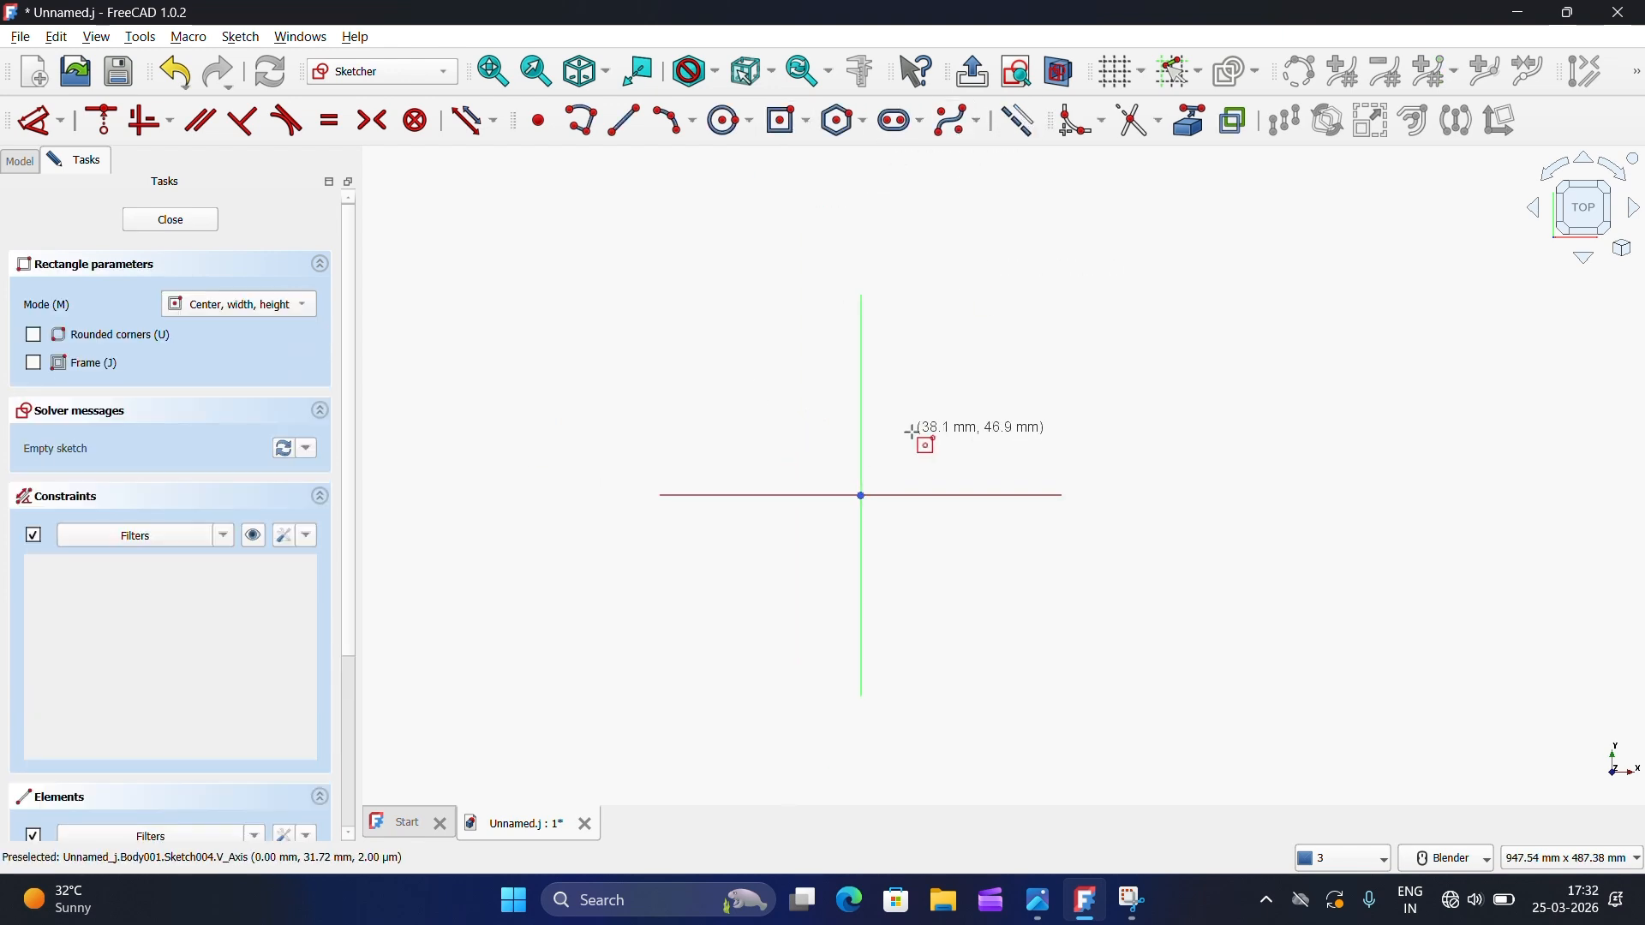
pyautogui.click(861, 495)
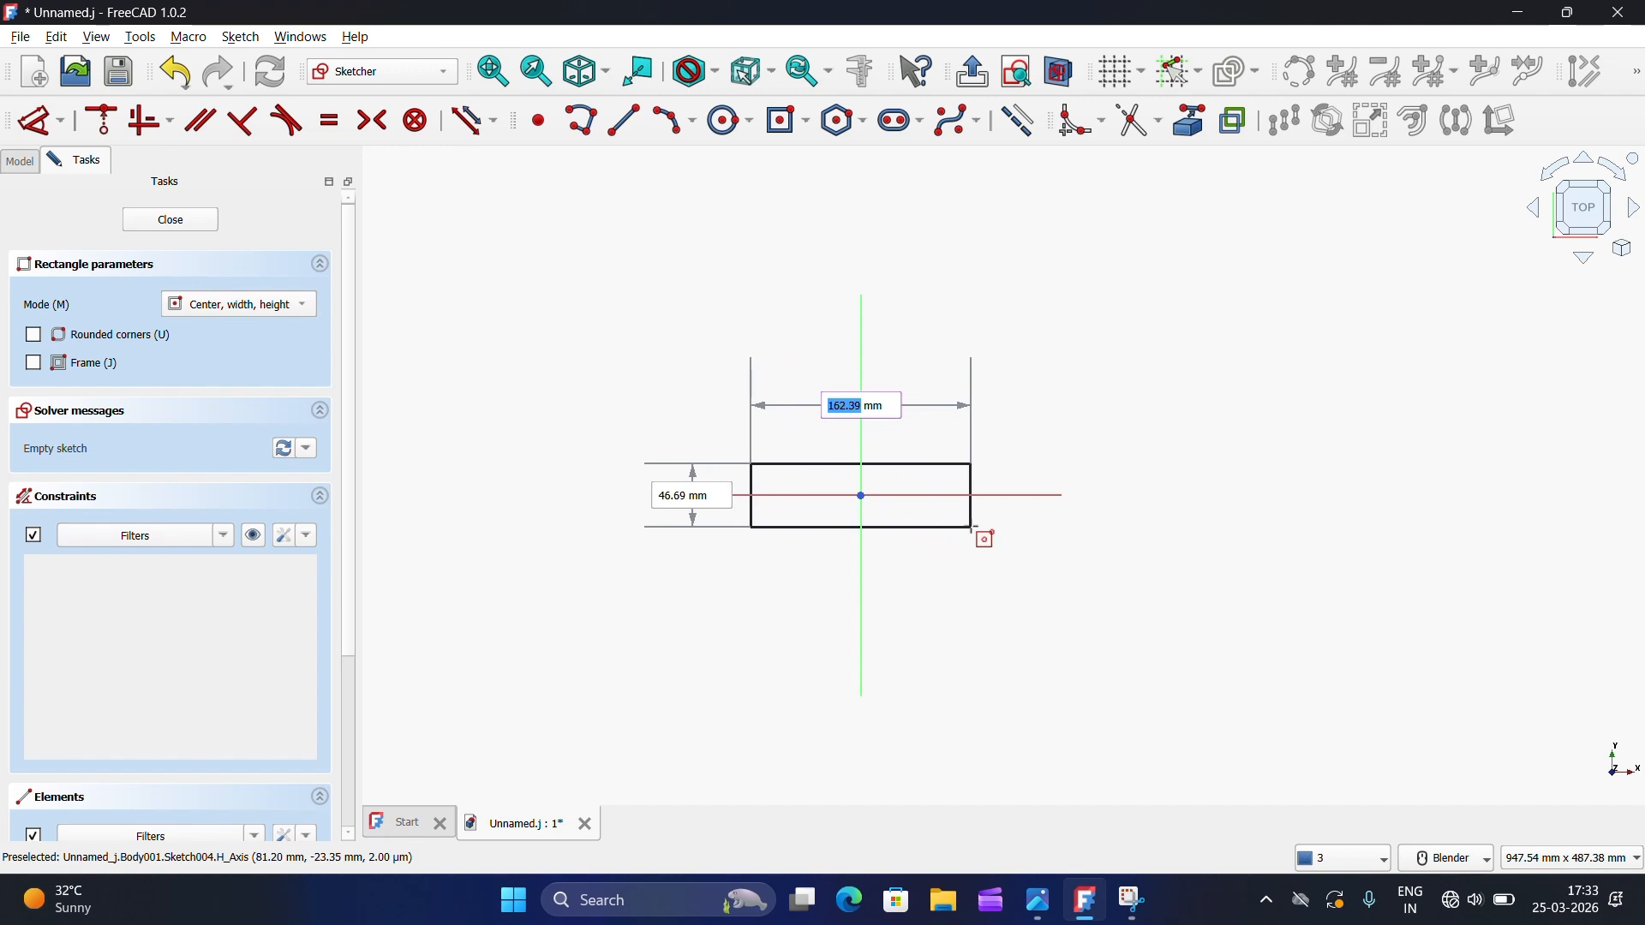
pyautogui.scroll(3, 975, 529)
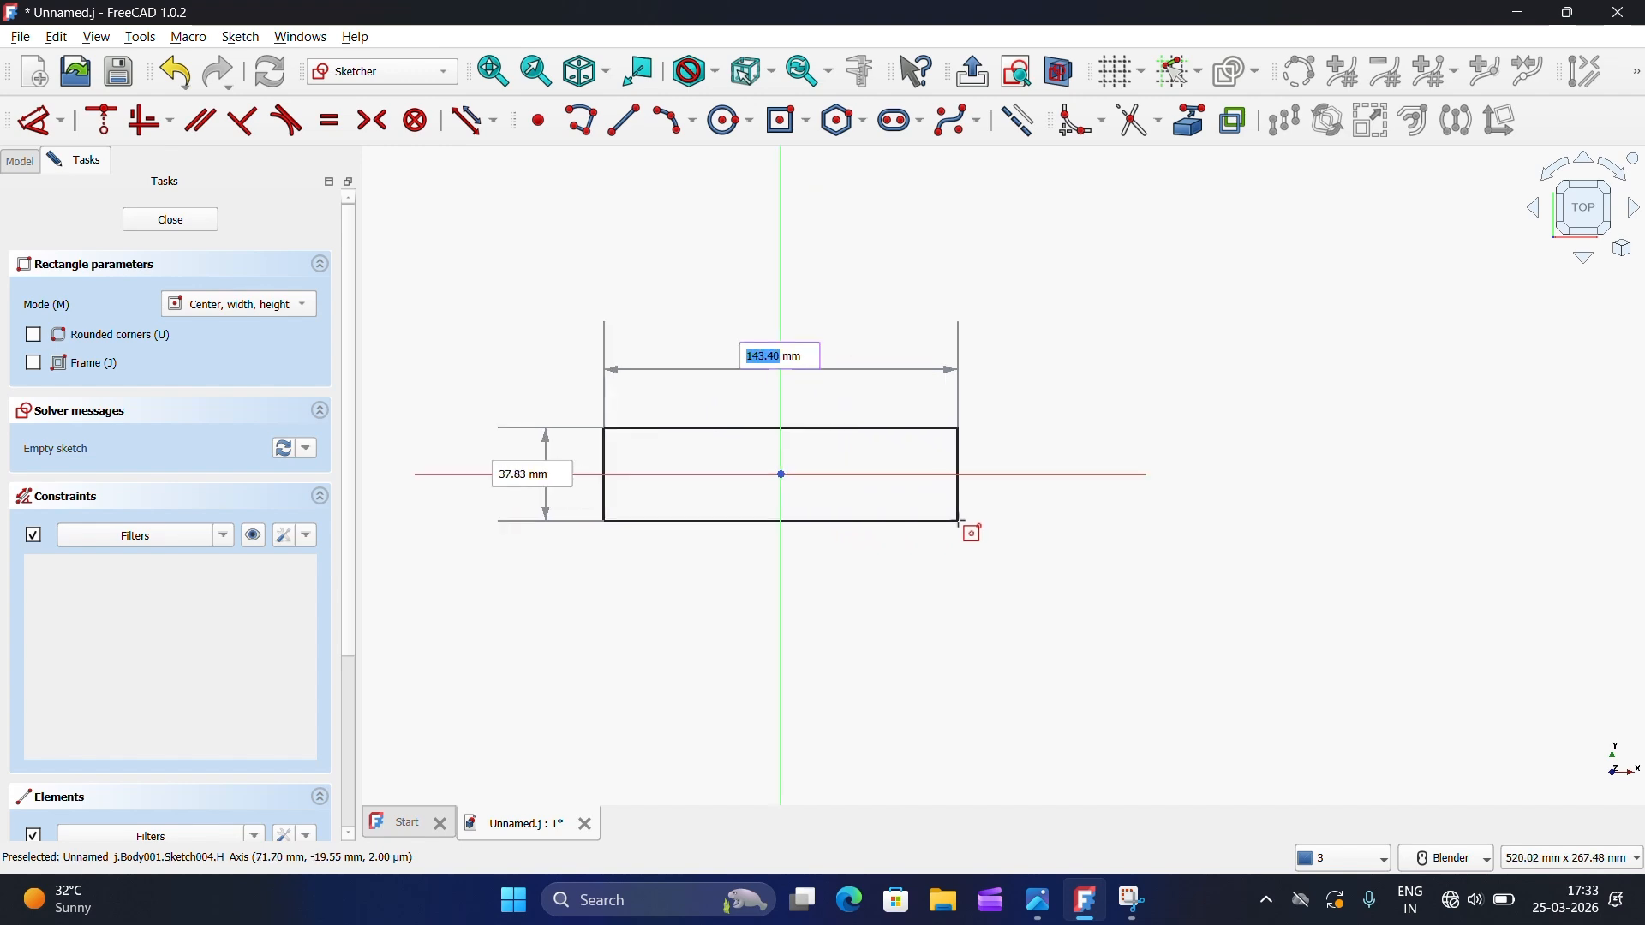
pyautogui.click(1040, 901)
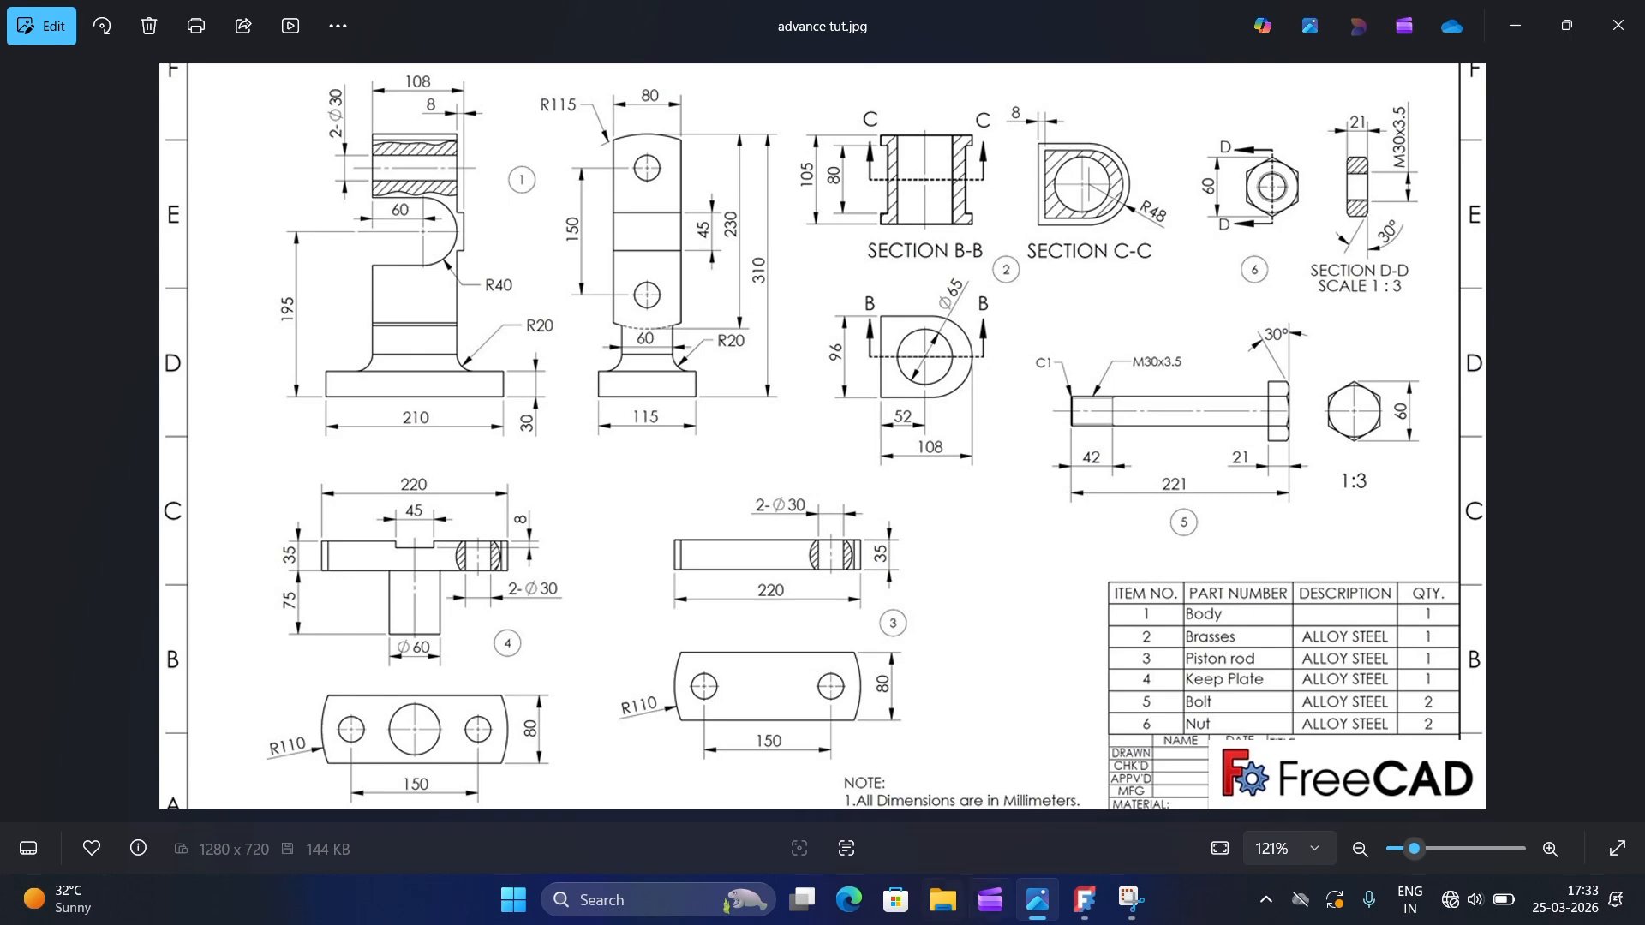
pyautogui.click(1085, 900)
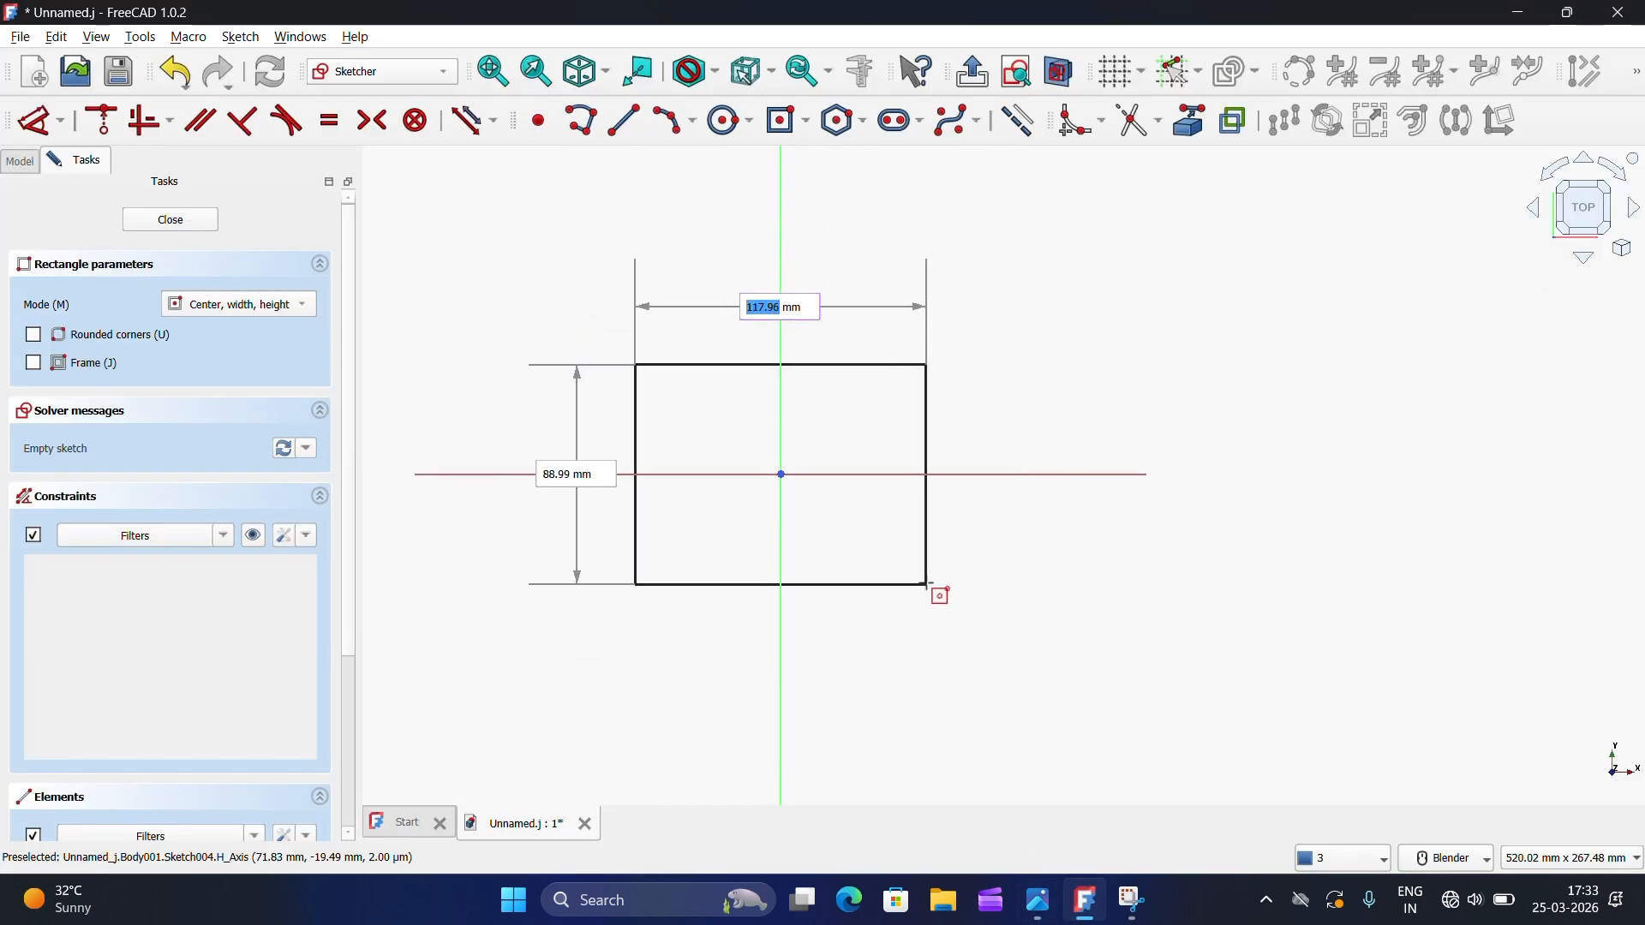
pyautogui.write('22210')
pyautogui.press('Tab')
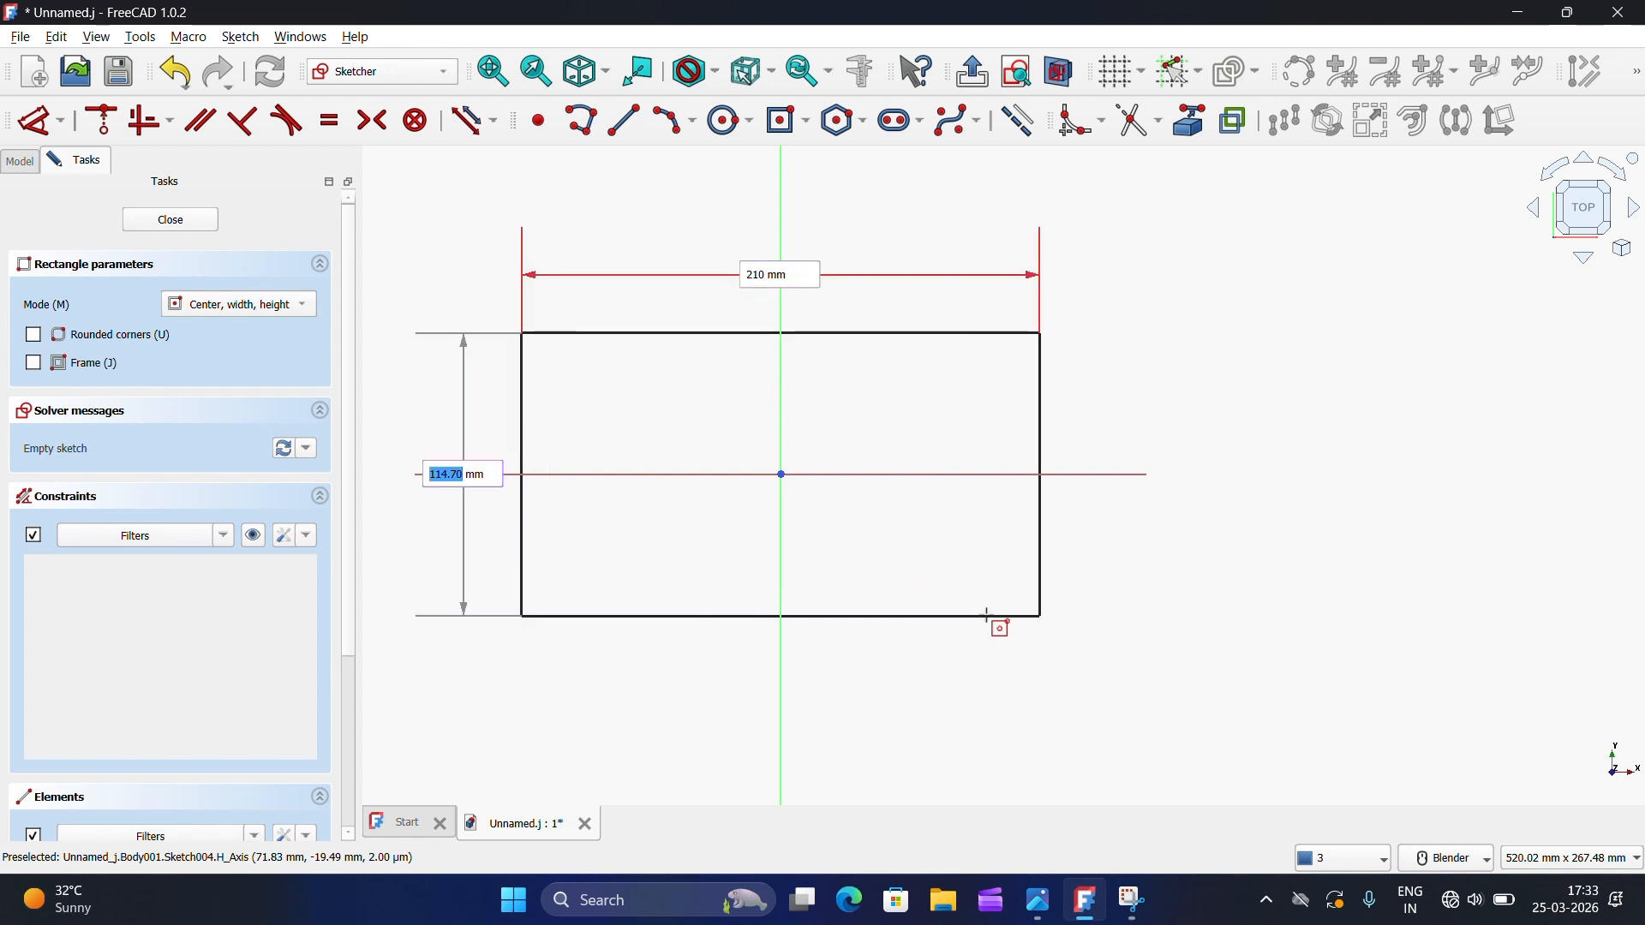
pyautogui.write('80')
pyautogui.press('Return')
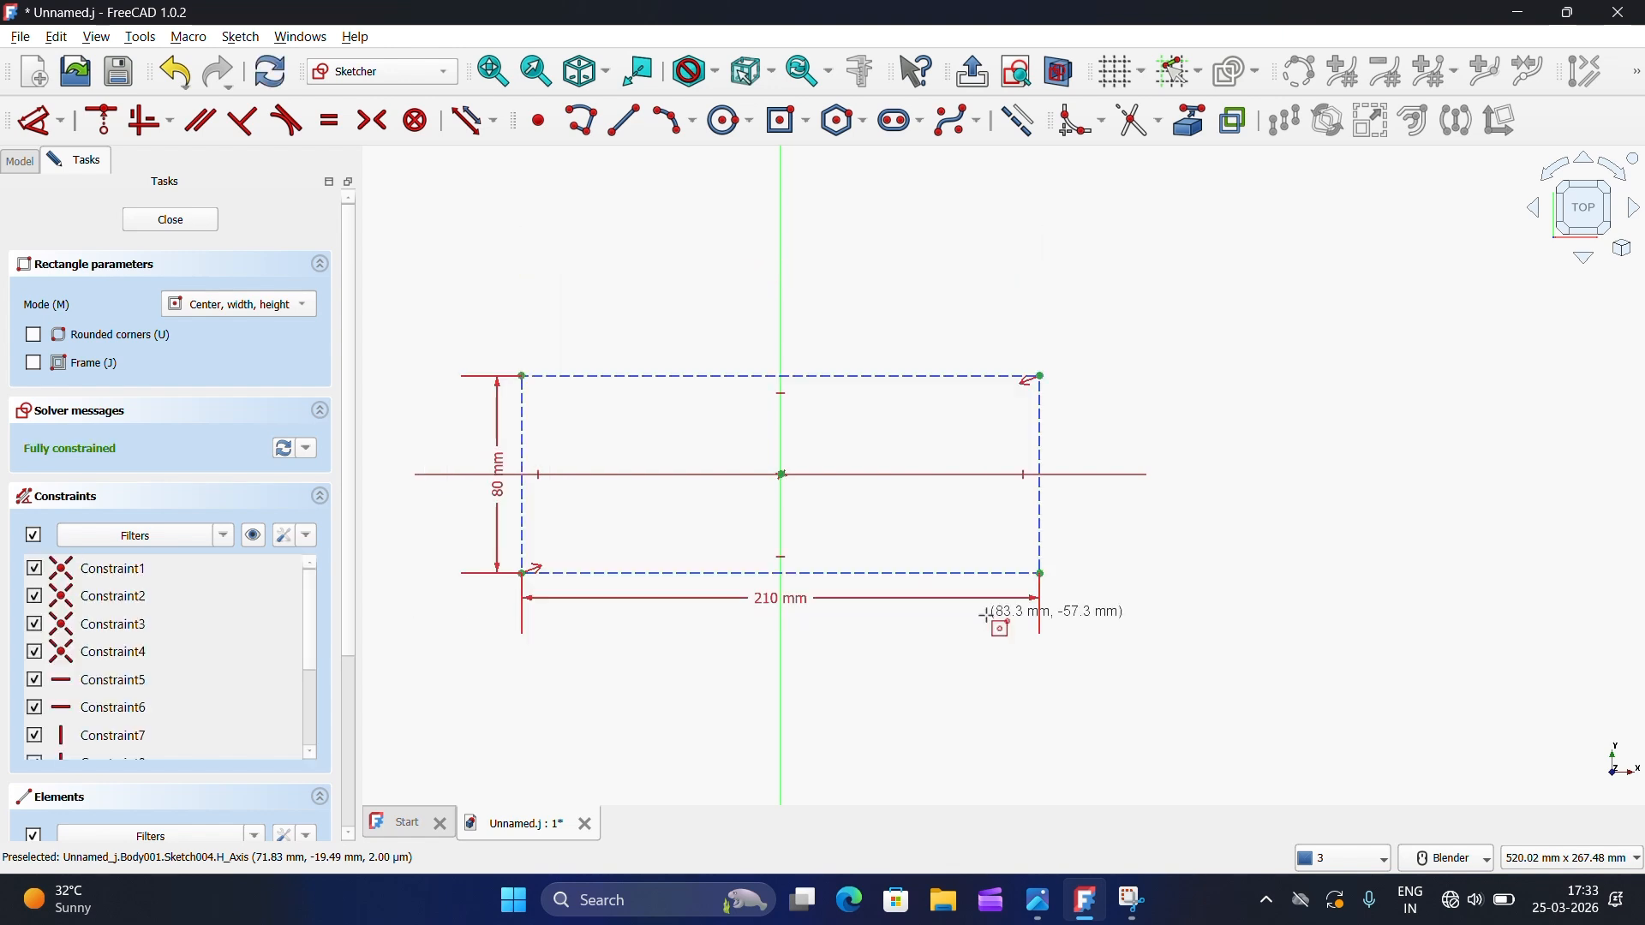
pyautogui.press('Escape')
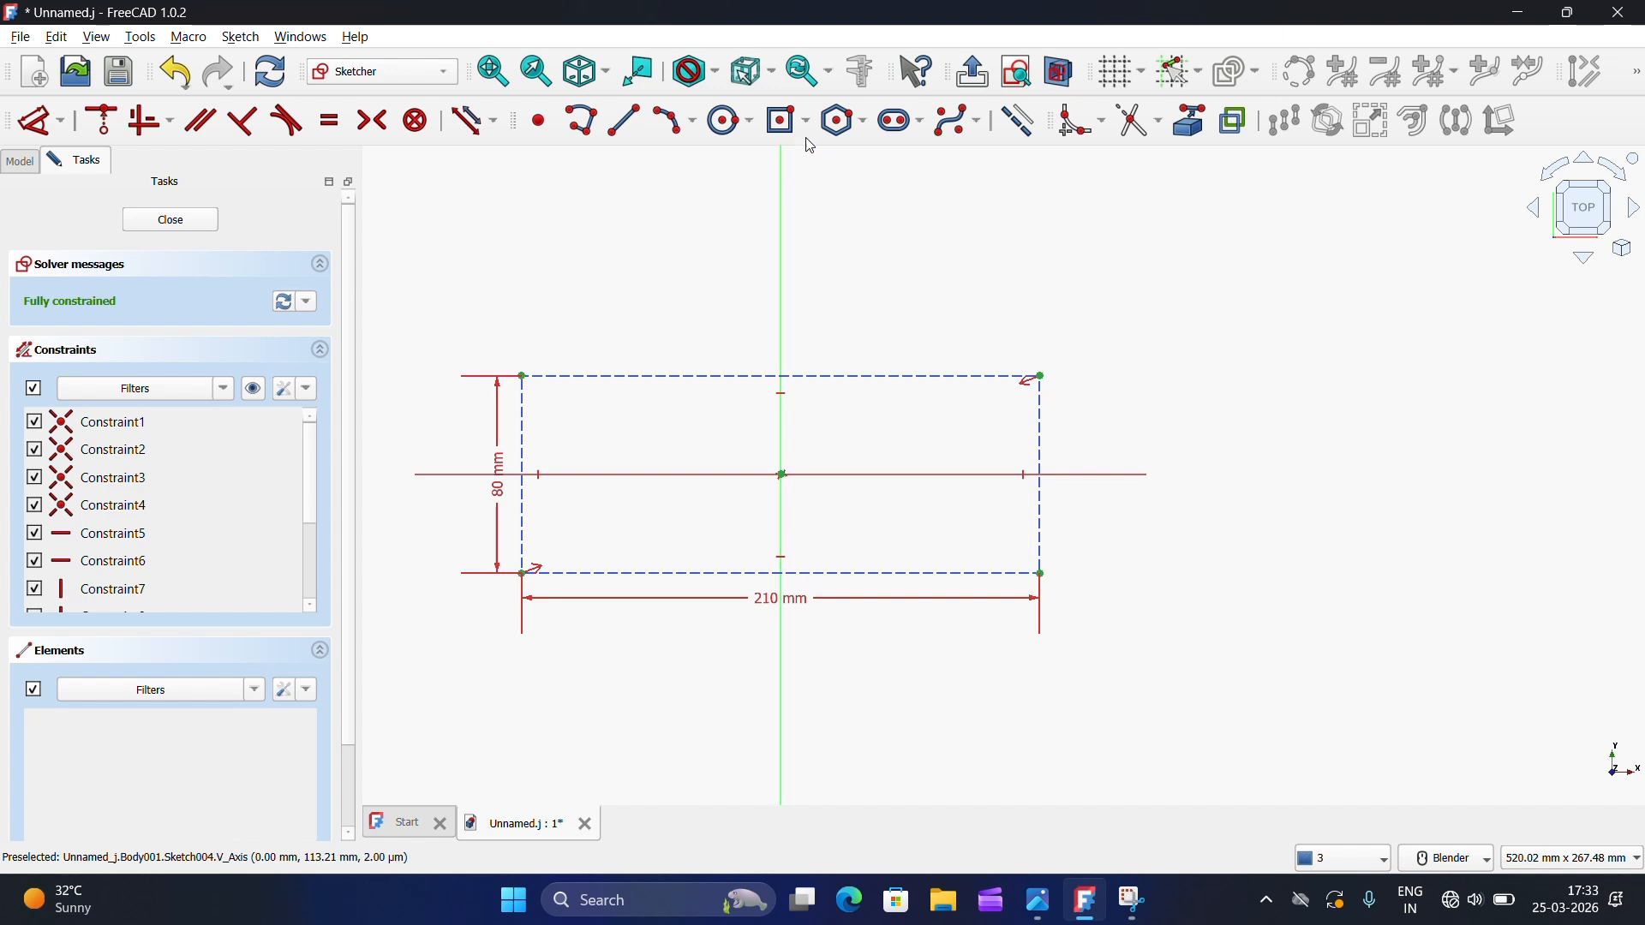
# Step: Draw two three-point arcs bulging outward between the rectangle's long edges, one near each short side
pyautogui.click(674, 121)
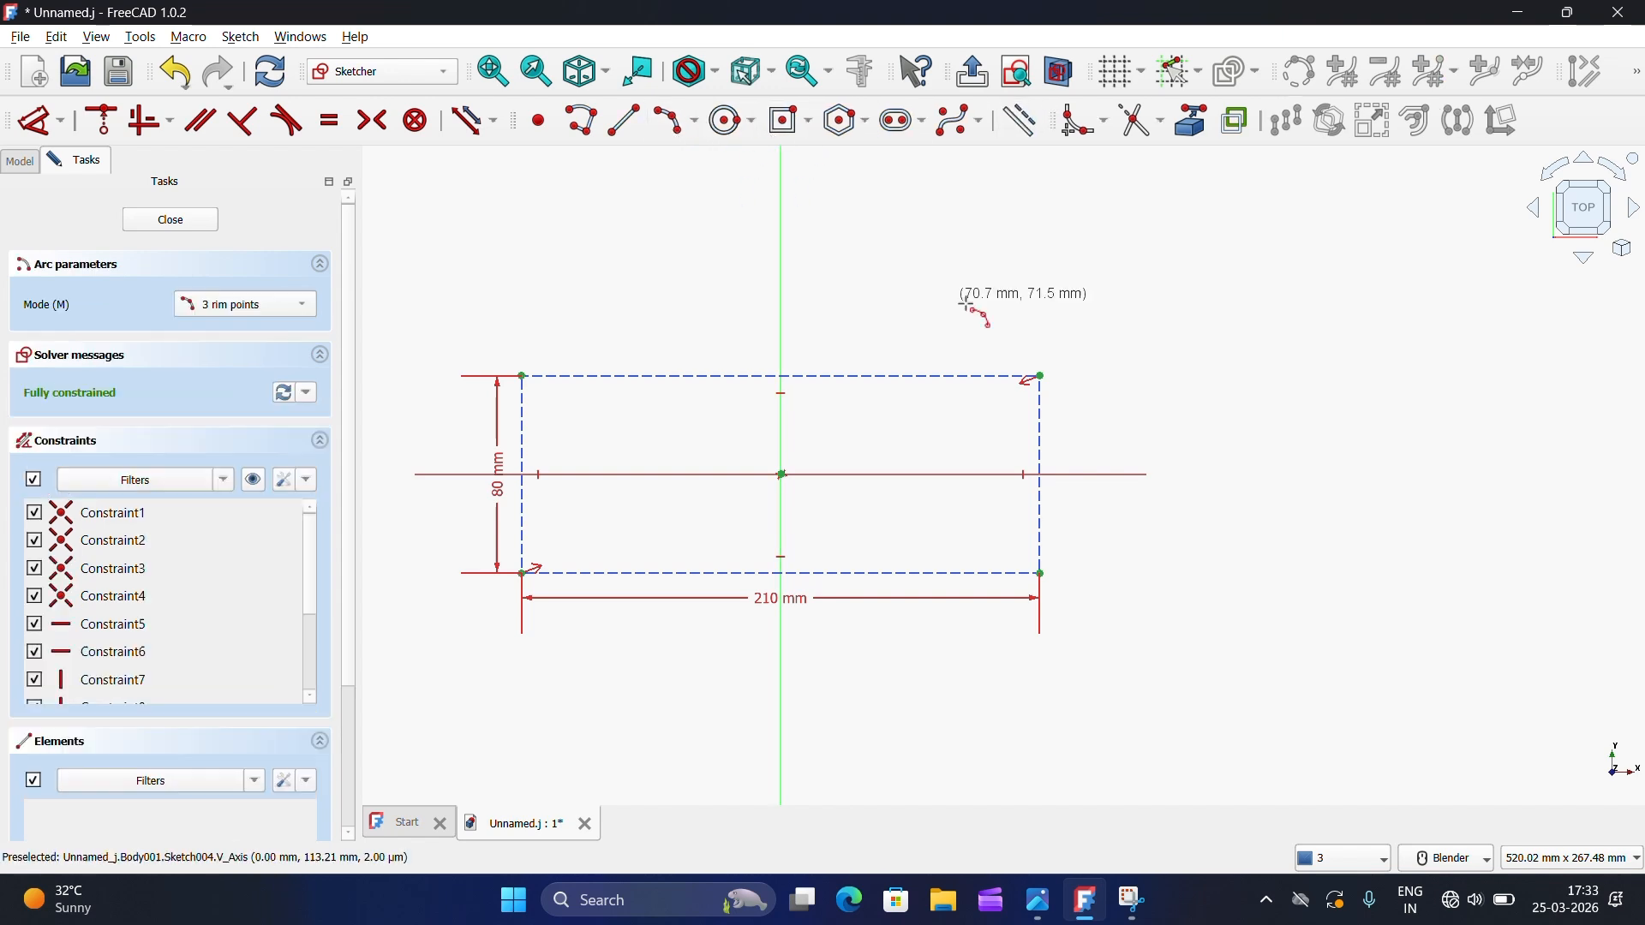
pyautogui.click(999, 376)
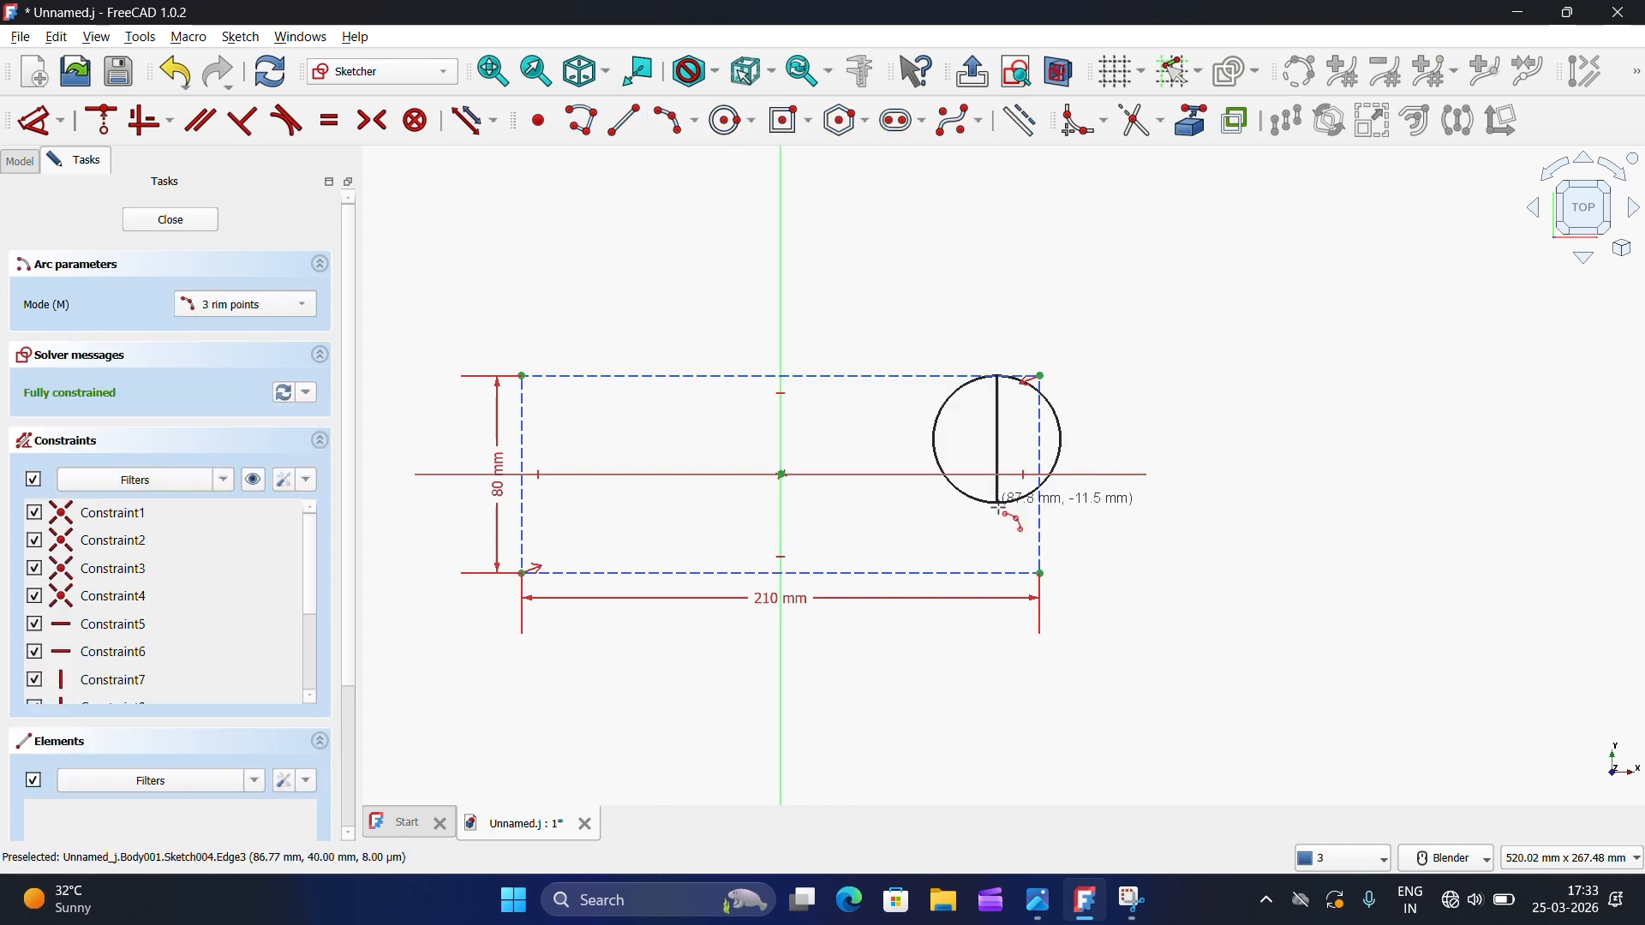
pyautogui.click(1009, 574)
pyautogui.click(1025, 512)
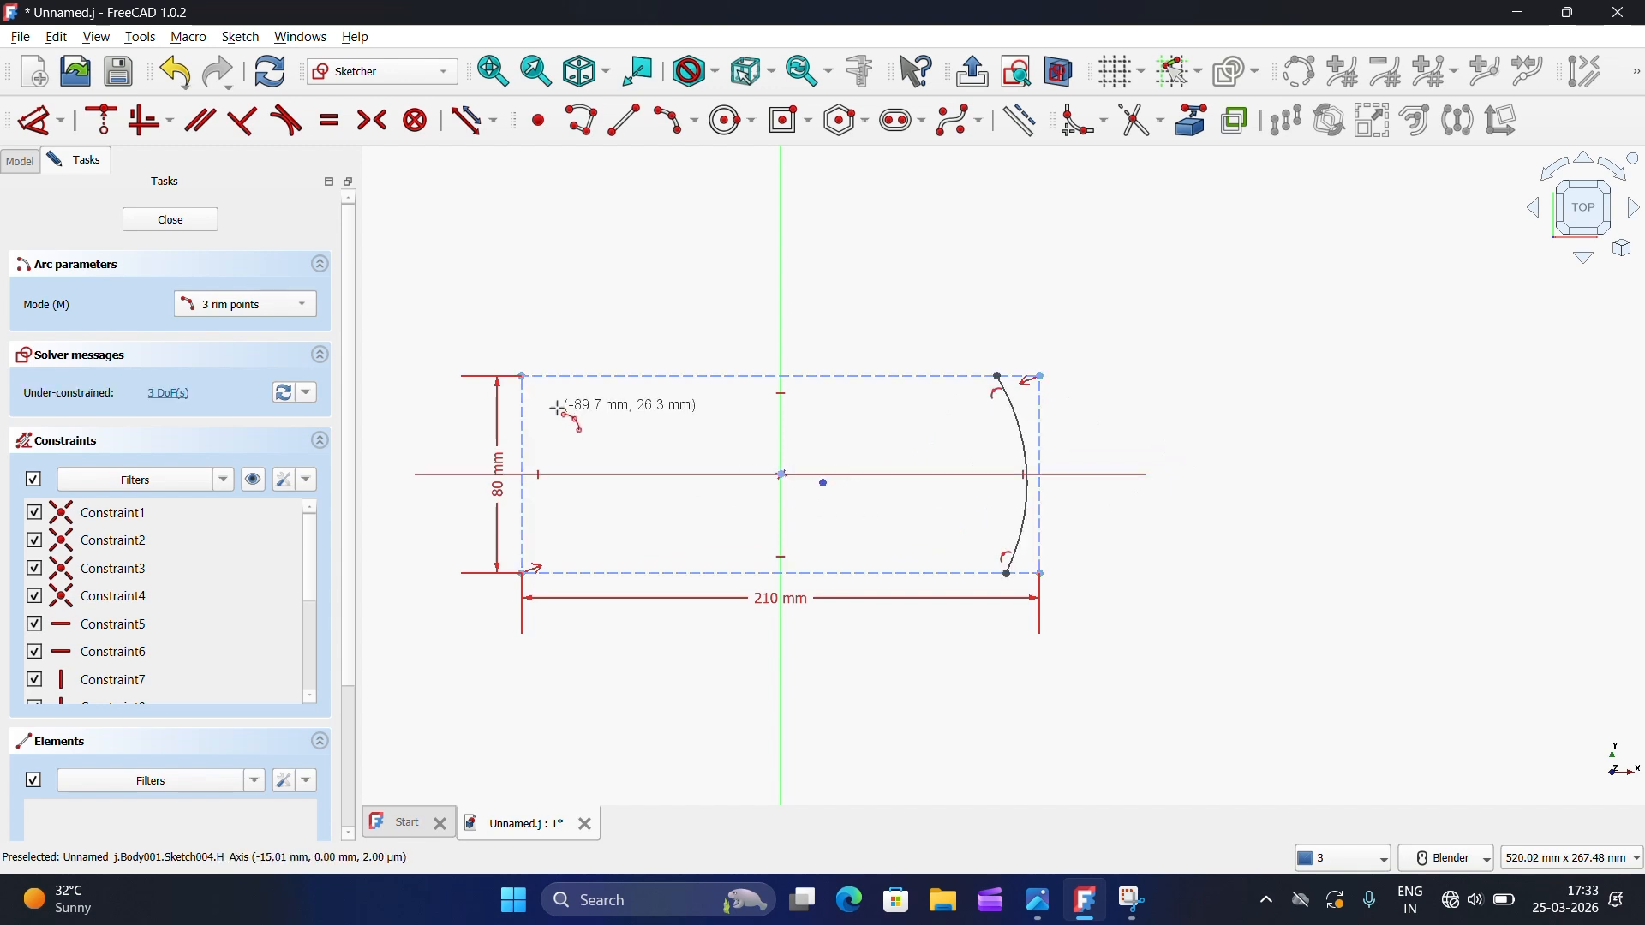
pyautogui.click(558, 376)
pyautogui.click(558, 574)
pyautogui.click(551, 476)
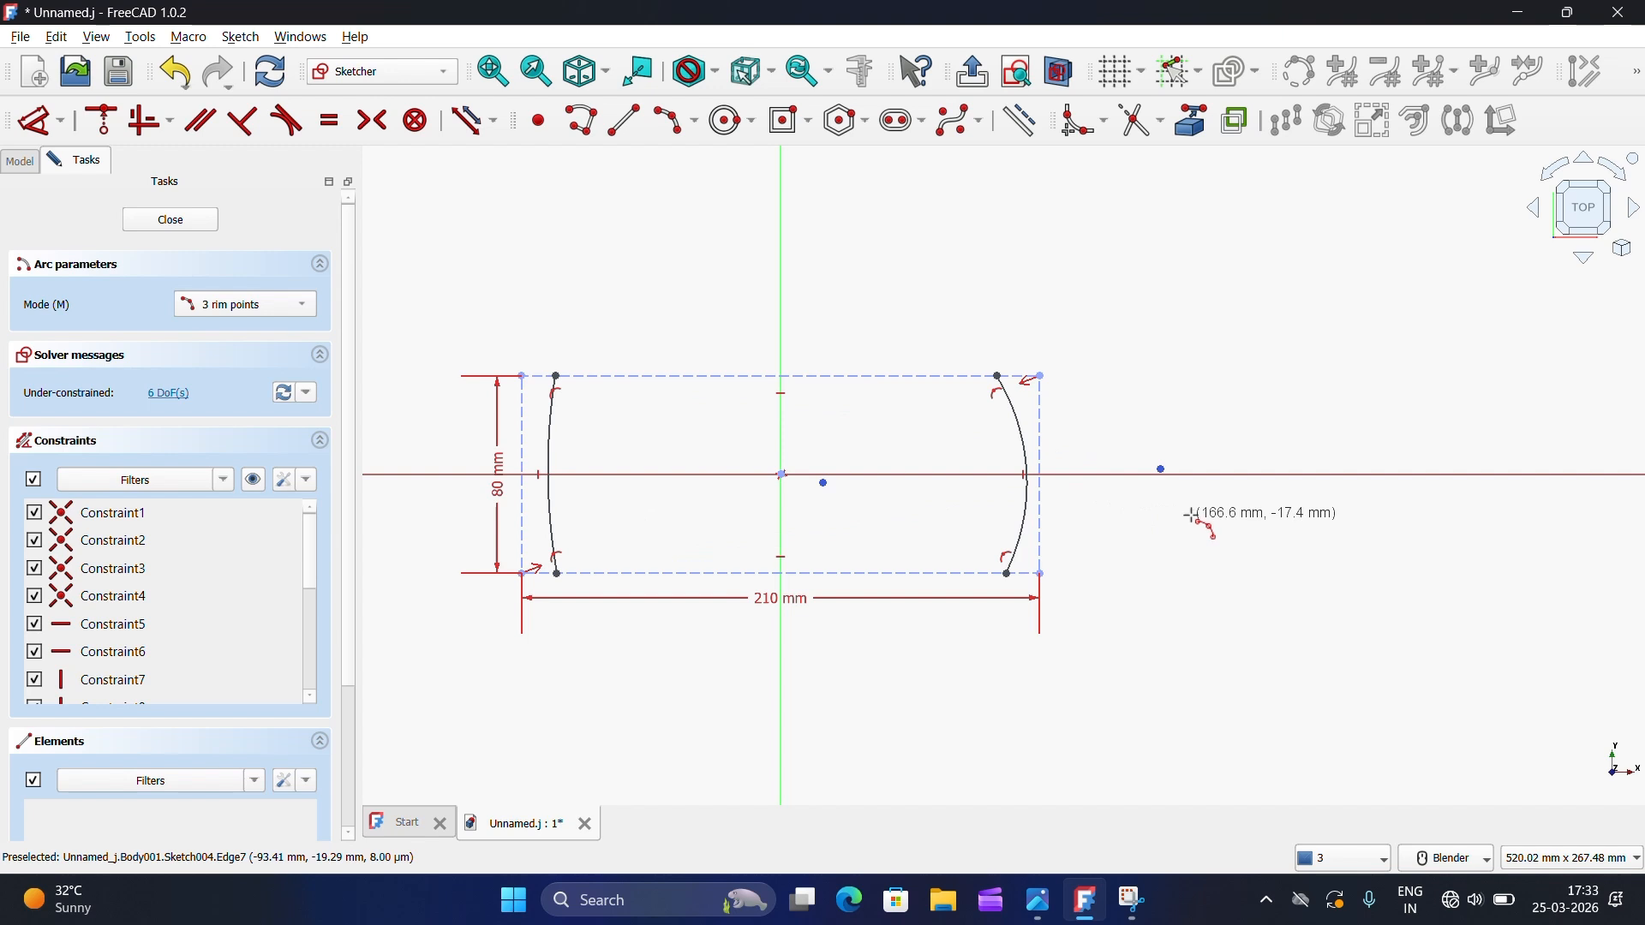
pyautogui.rightClick(1157, 473)
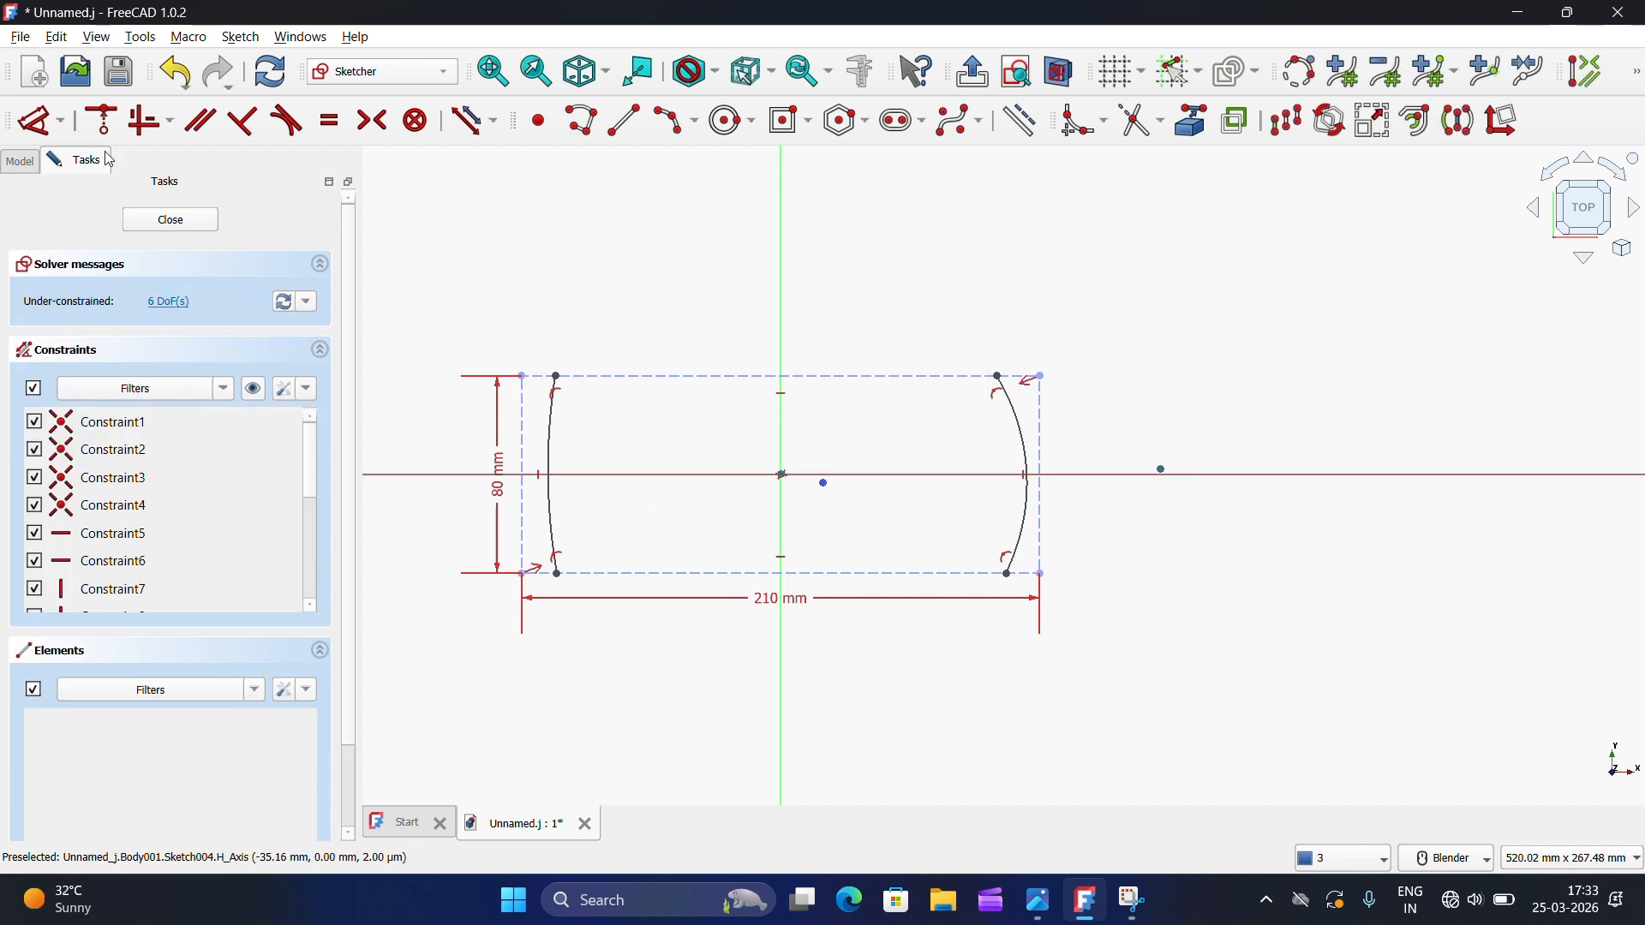
# Step: Make both arc centres coincident with the origin and each arc tangent to the rectangle's nearest short side
pyautogui.click(101, 120)
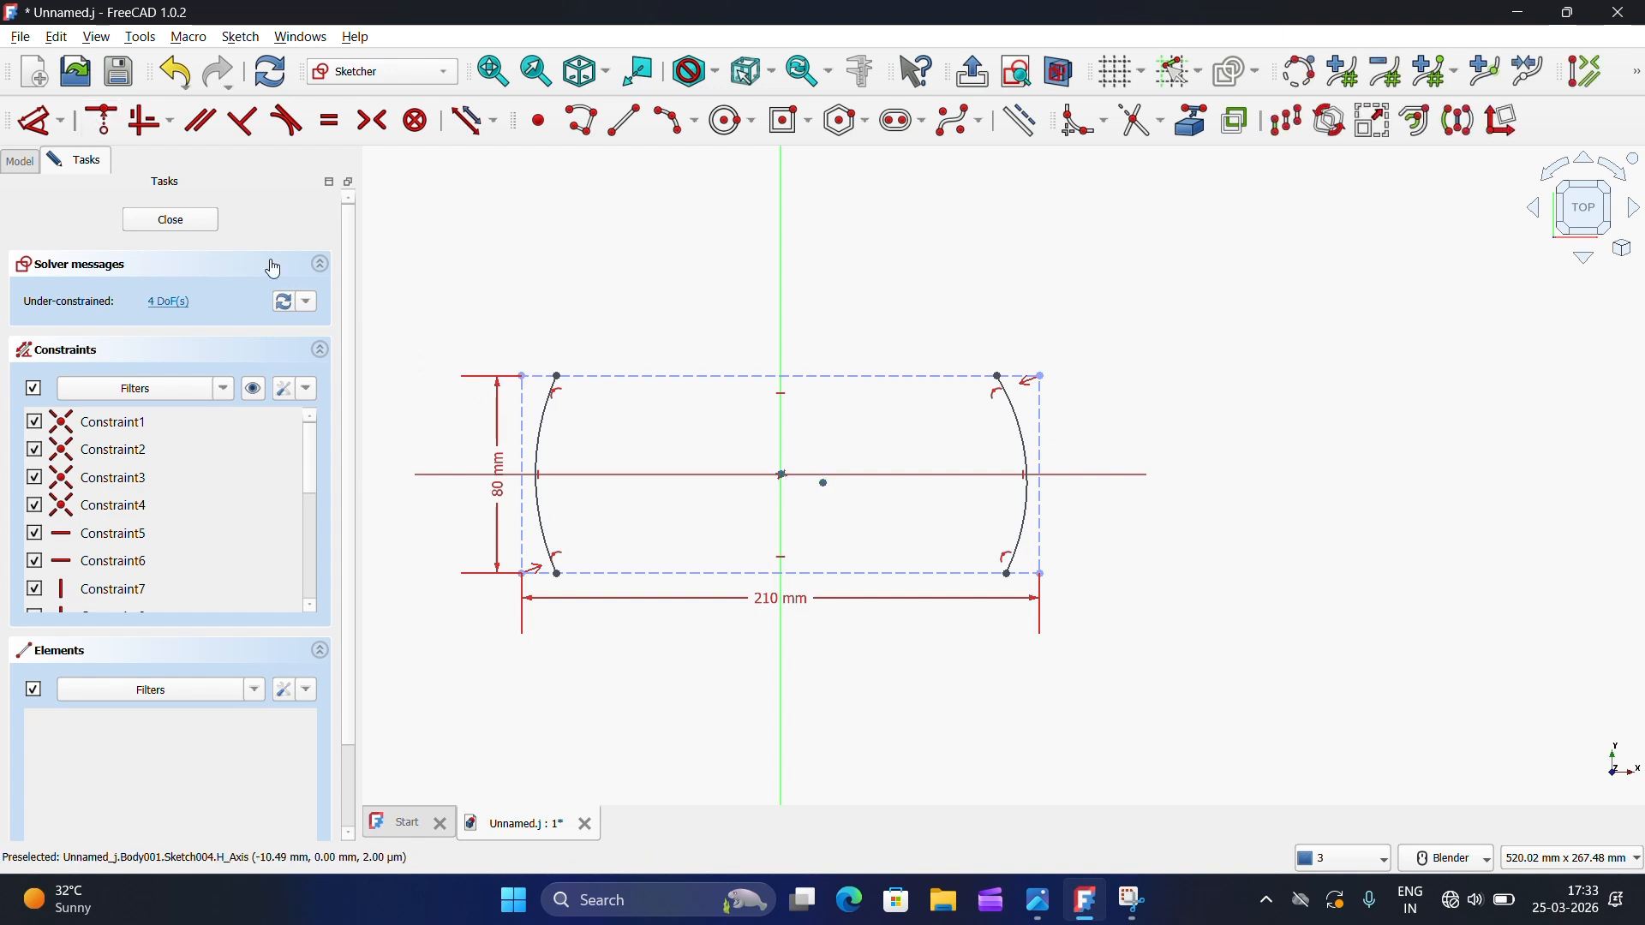
pyautogui.click(101, 120)
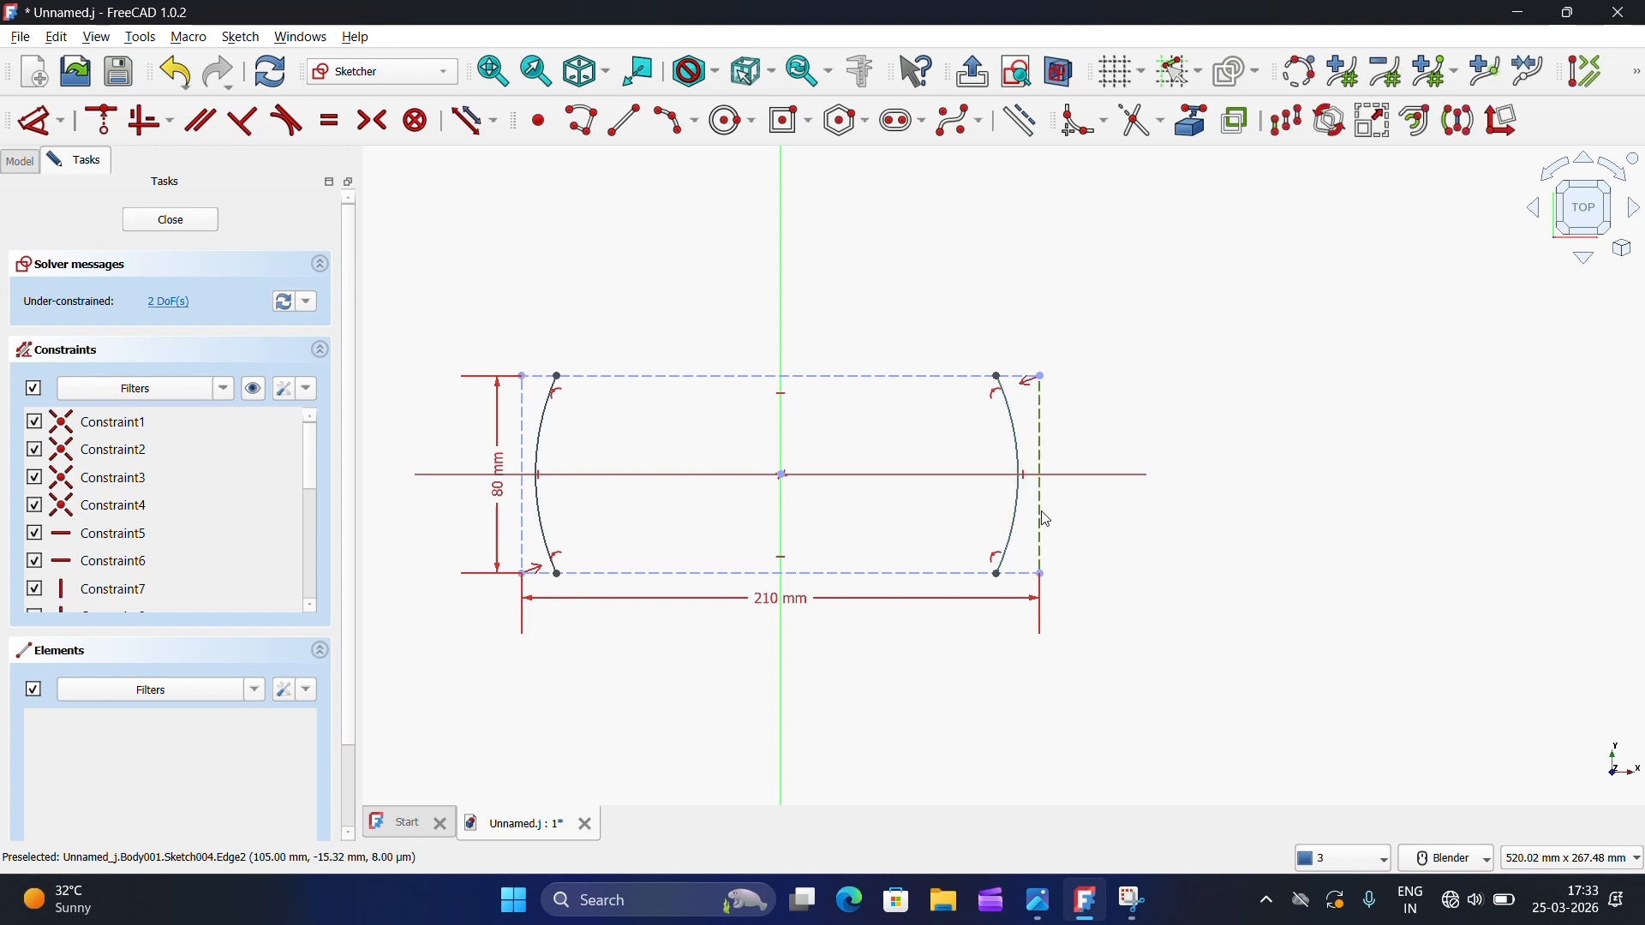
pyautogui.click(277, 121)
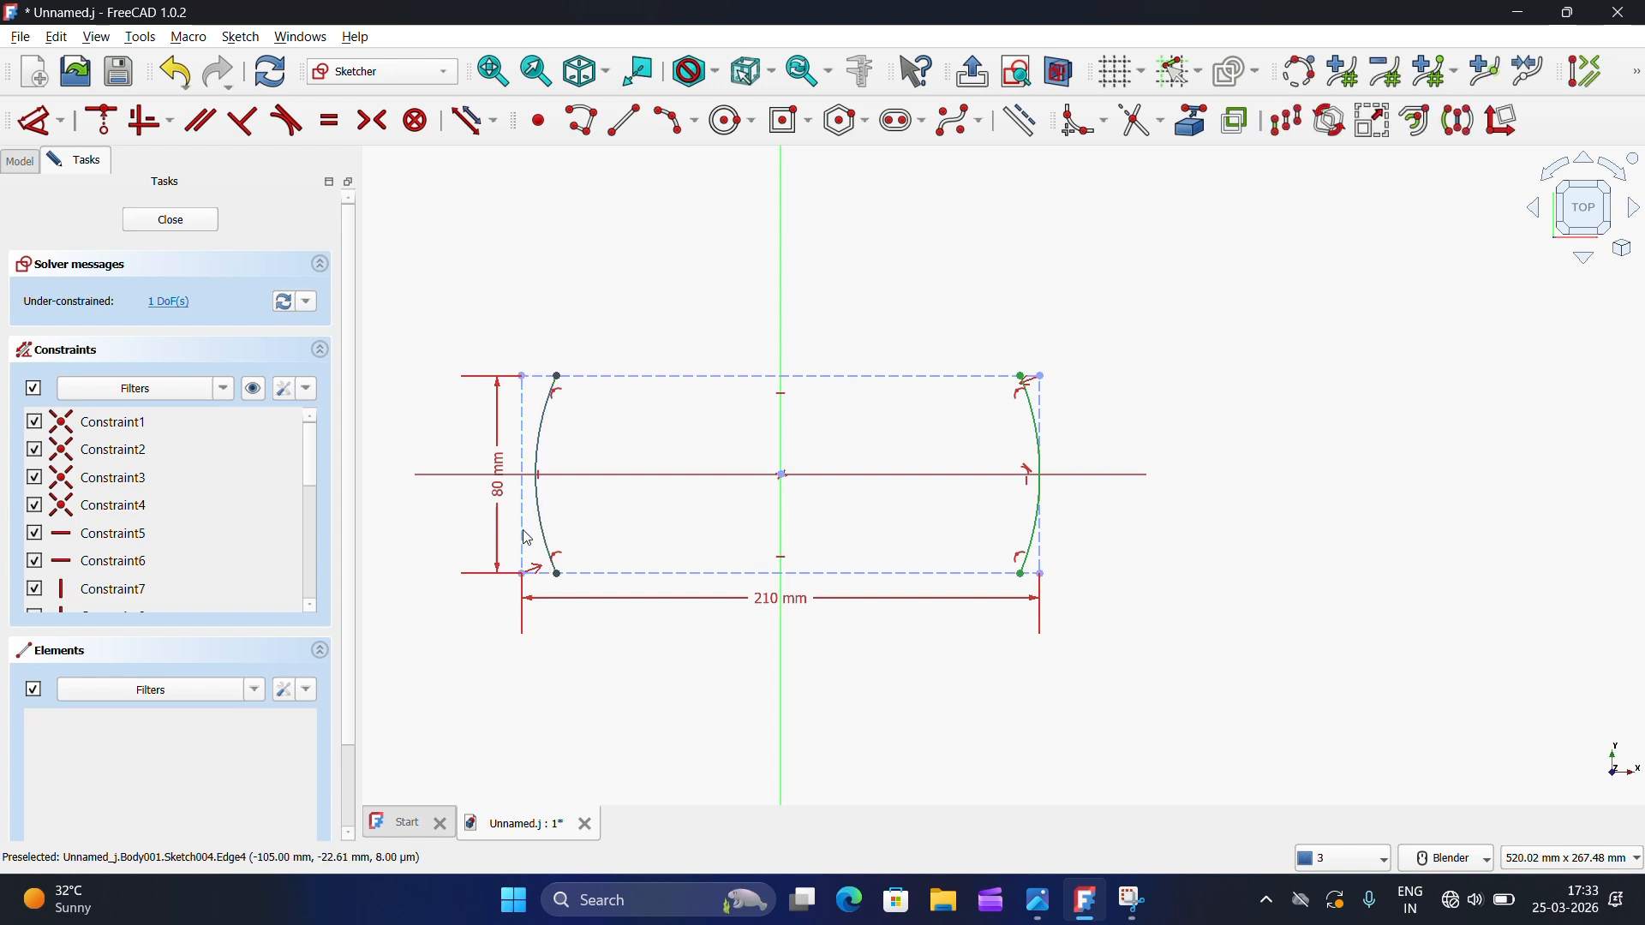
pyautogui.click(287, 120)
# Step: Close the plate profile with two horizontal lines joining the upper and lower endpoints of the arcs
pyautogui.scroll(-2, 921, 411)
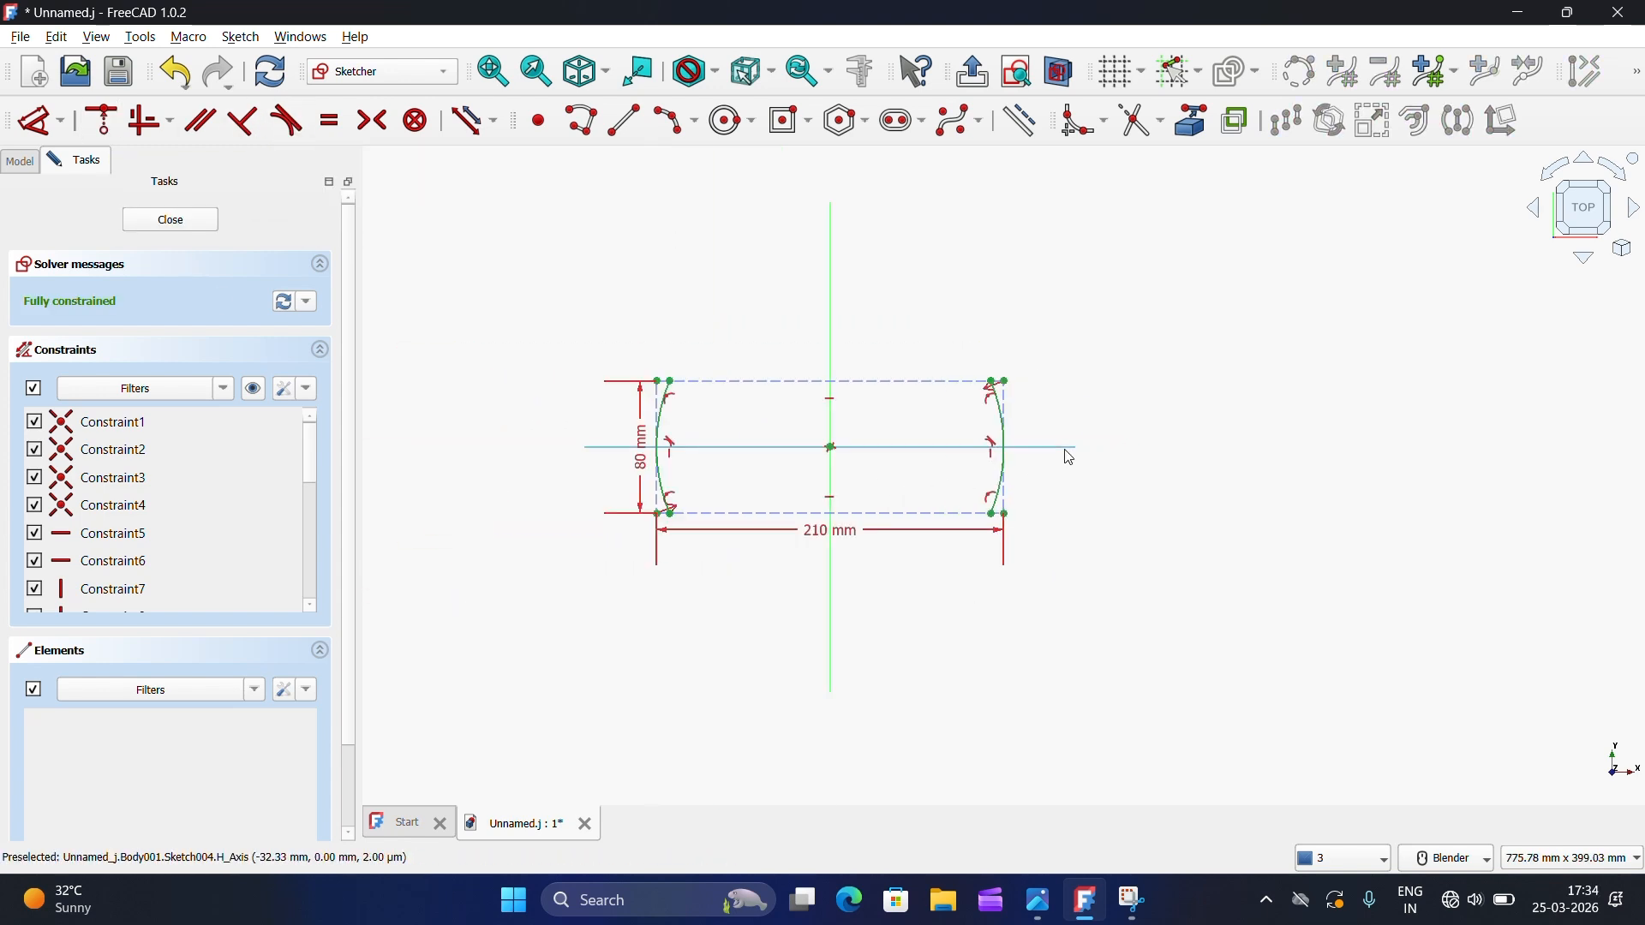
pyautogui.scroll(2, 634, 489)
pyautogui.click(625, 122)
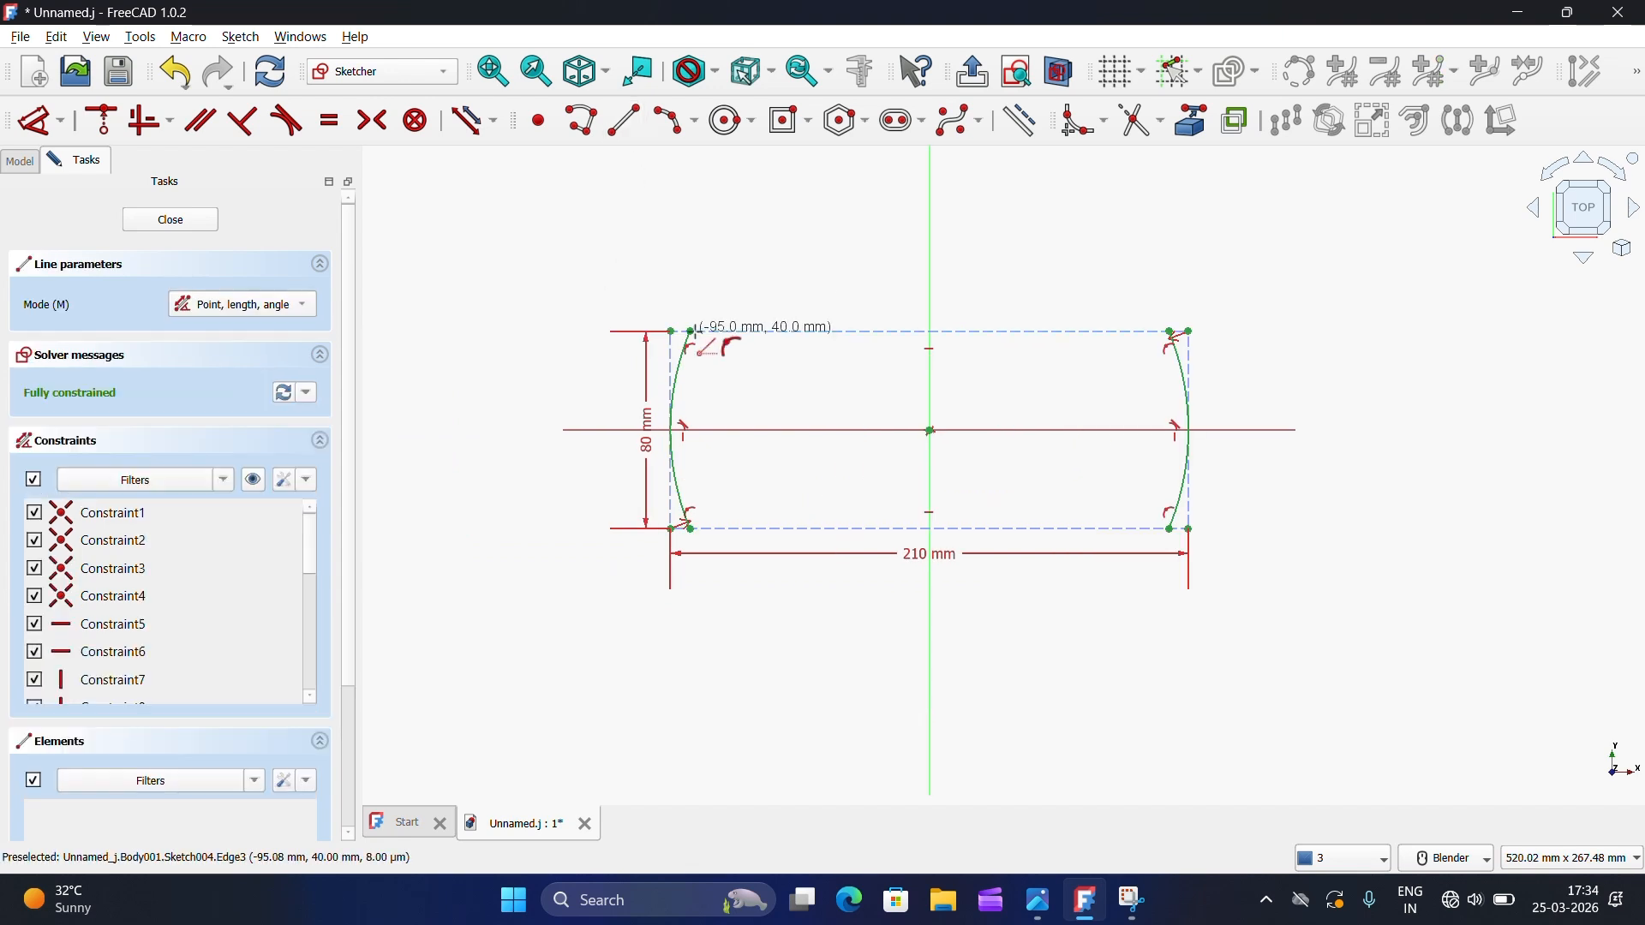
pyautogui.click(691, 331)
pyautogui.click(1174, 333)
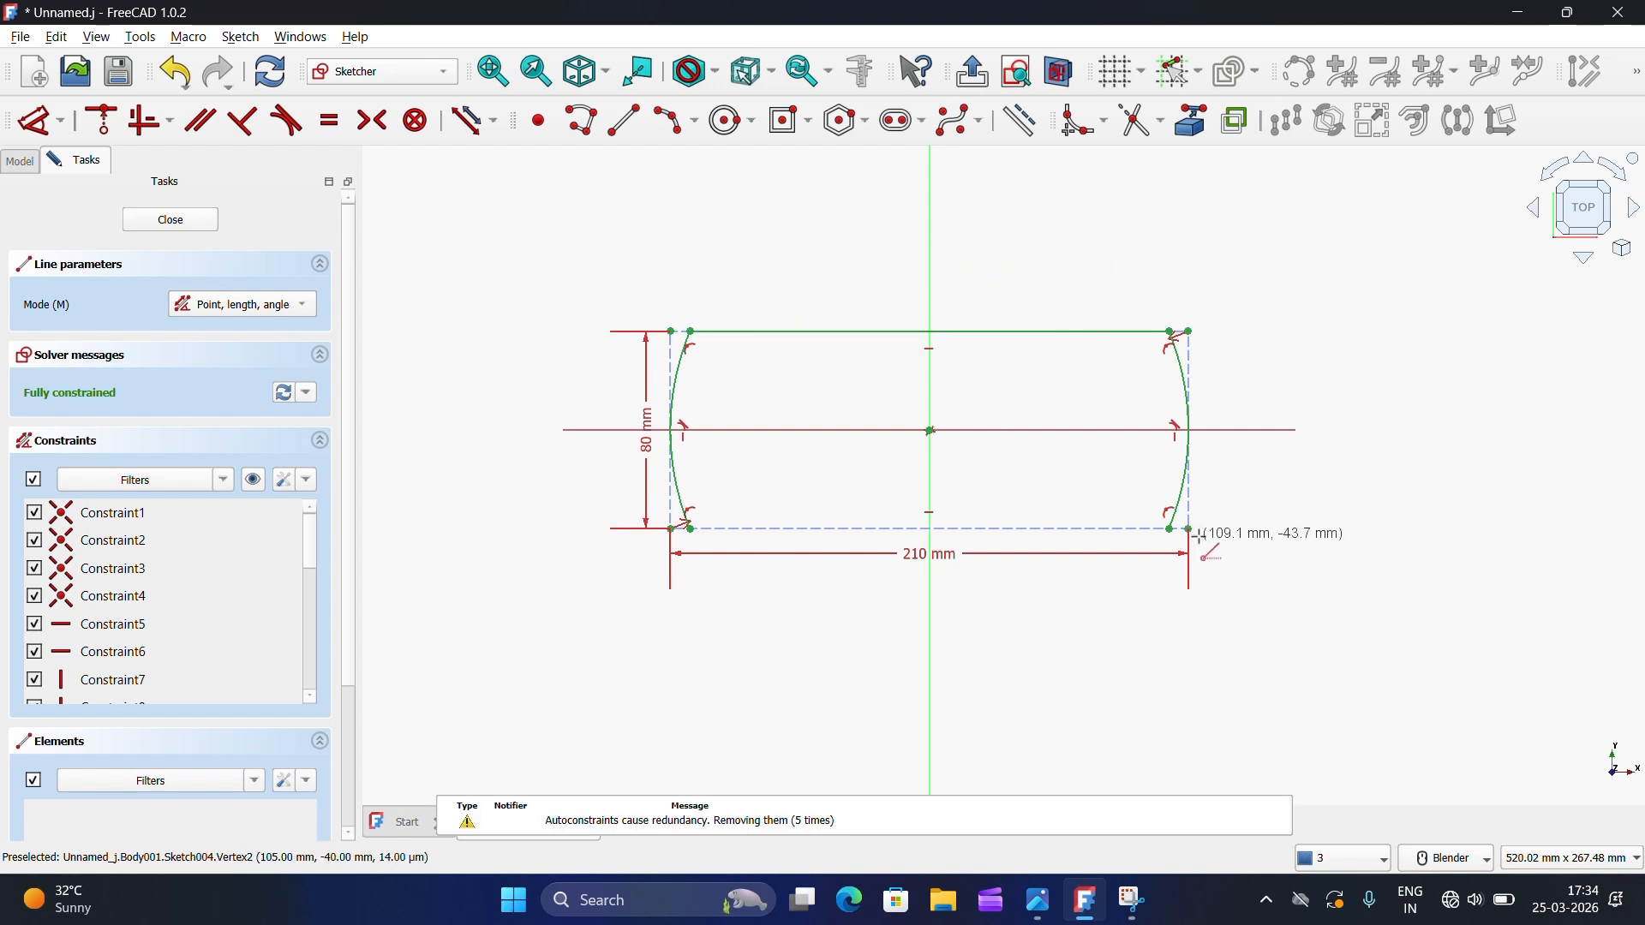
pyautogui.click(1170, 529)
pyautogui.click(690, 530)
pyautogui.scroll(-3, 864, 485)
pyautogui.press('Escape')
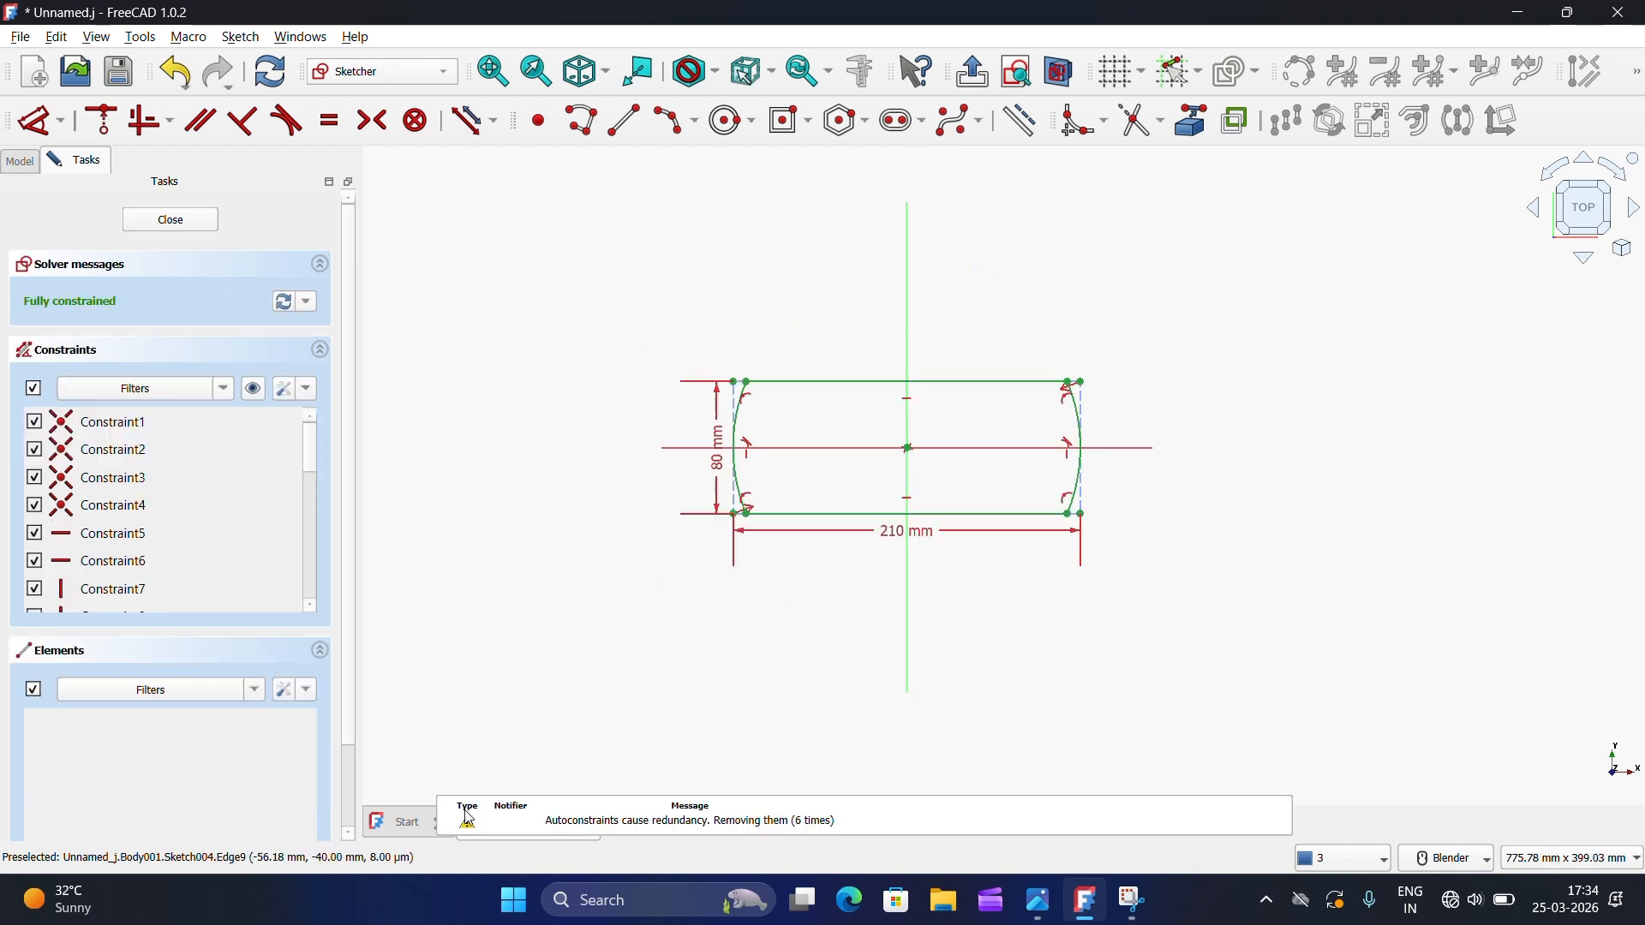
# Step: Draw two 30 mm diameter circles on the horizontal axis, one near each rounded end, consulting the reference drawing
pyautogui.click(1039, 900)
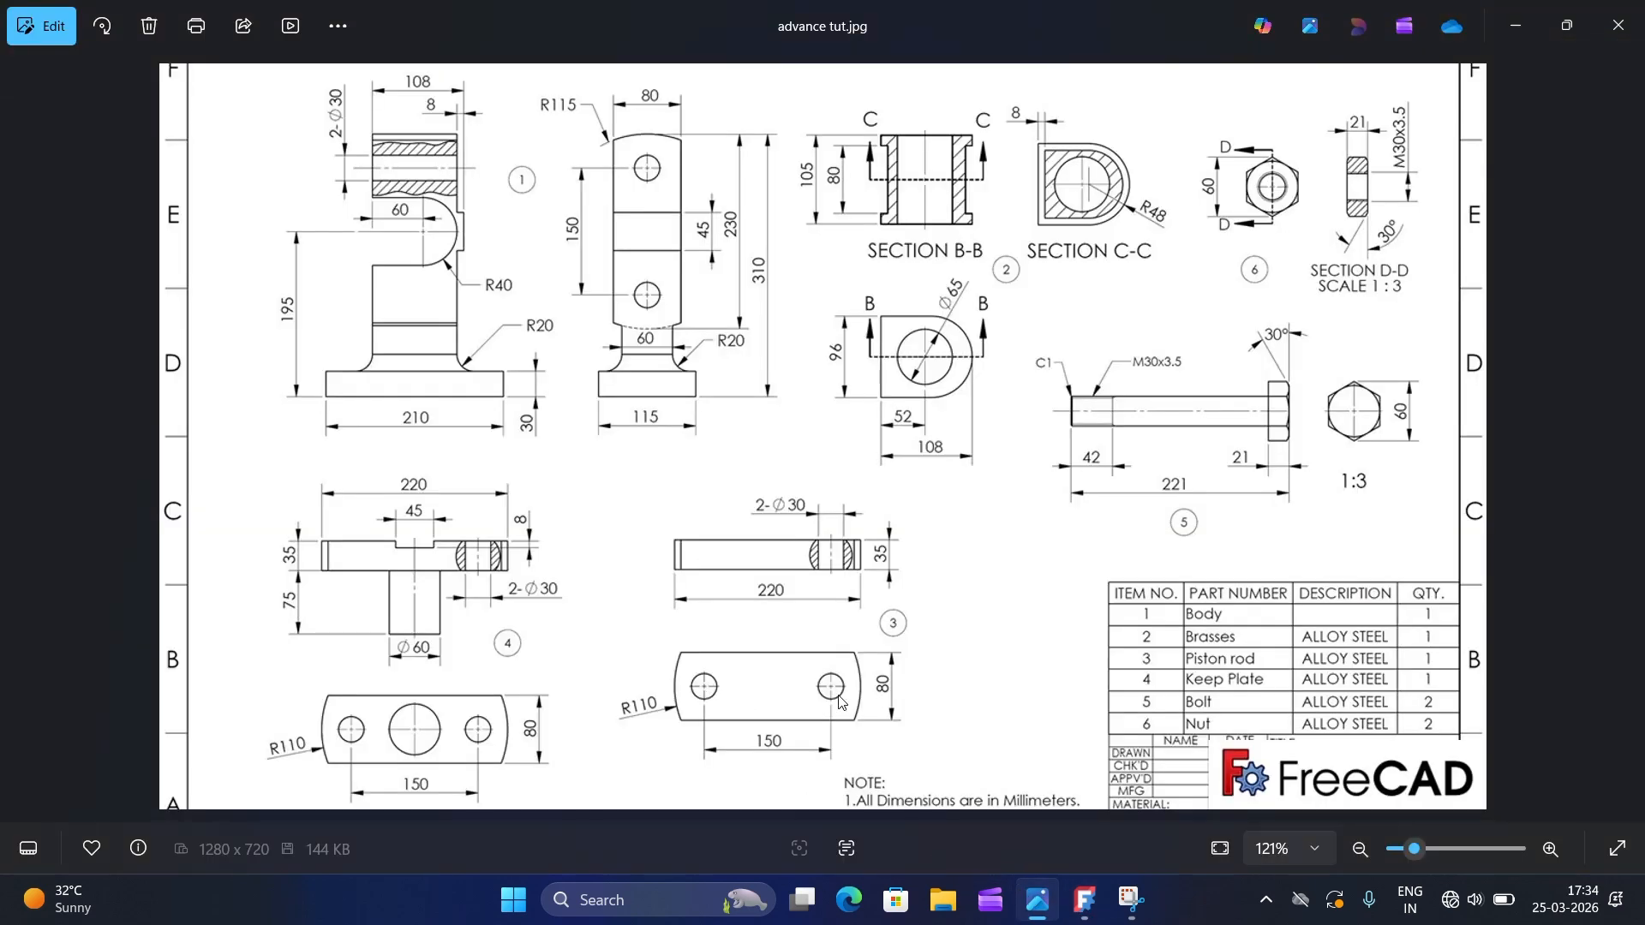
pyautogui.click(1085, 899)
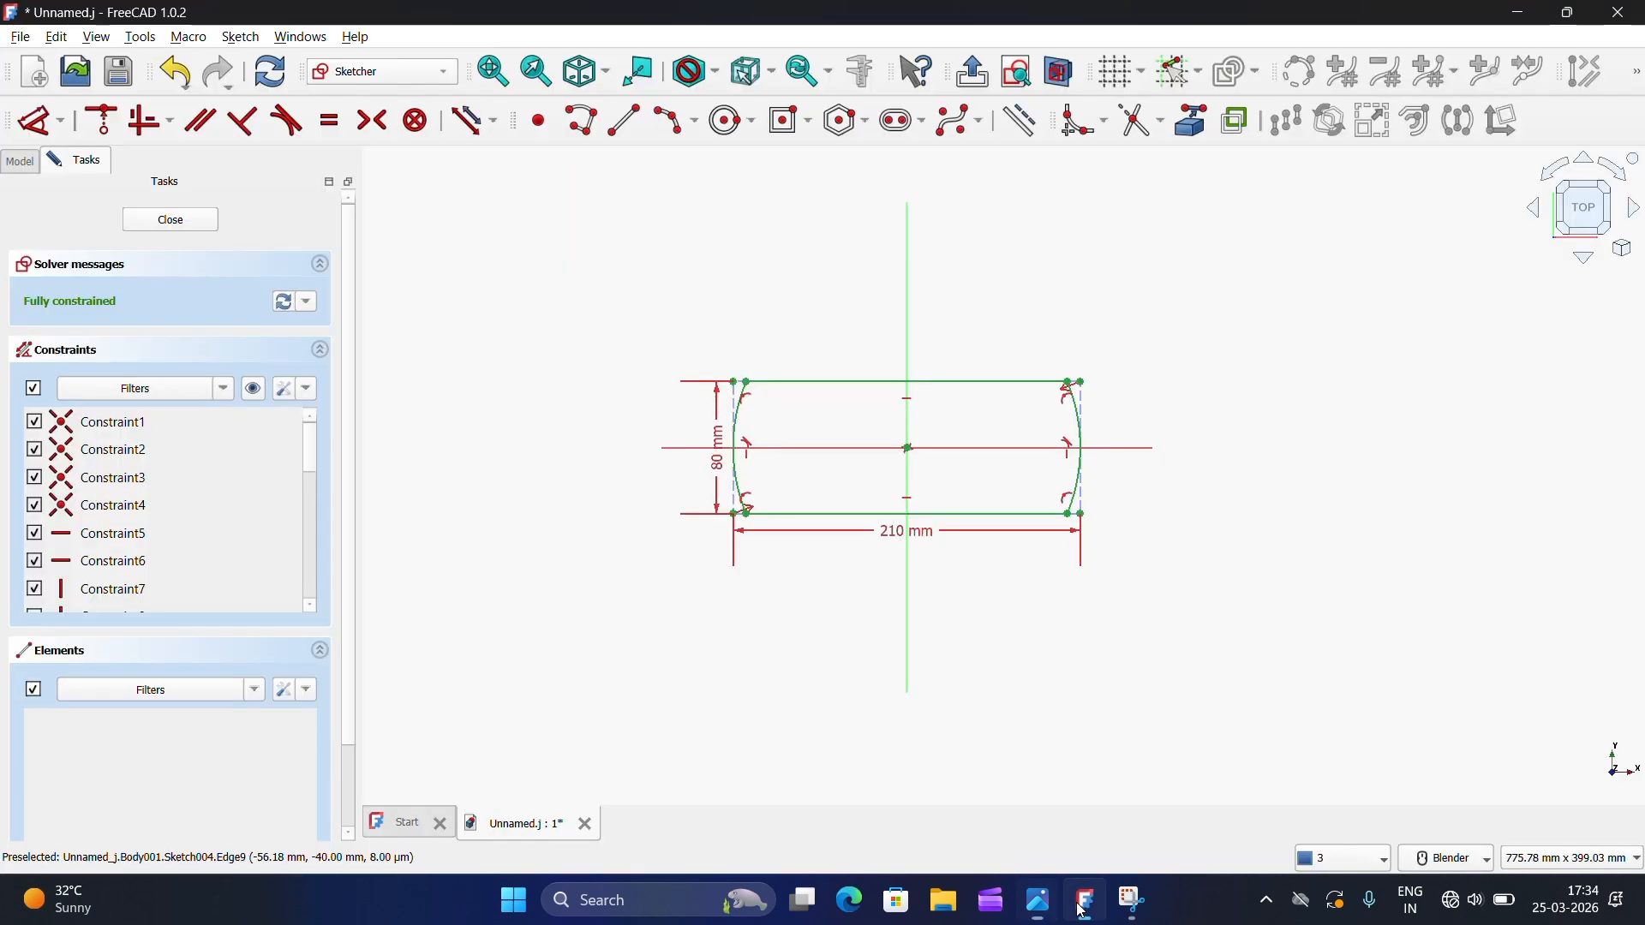
pyautogui.click(731, 121)
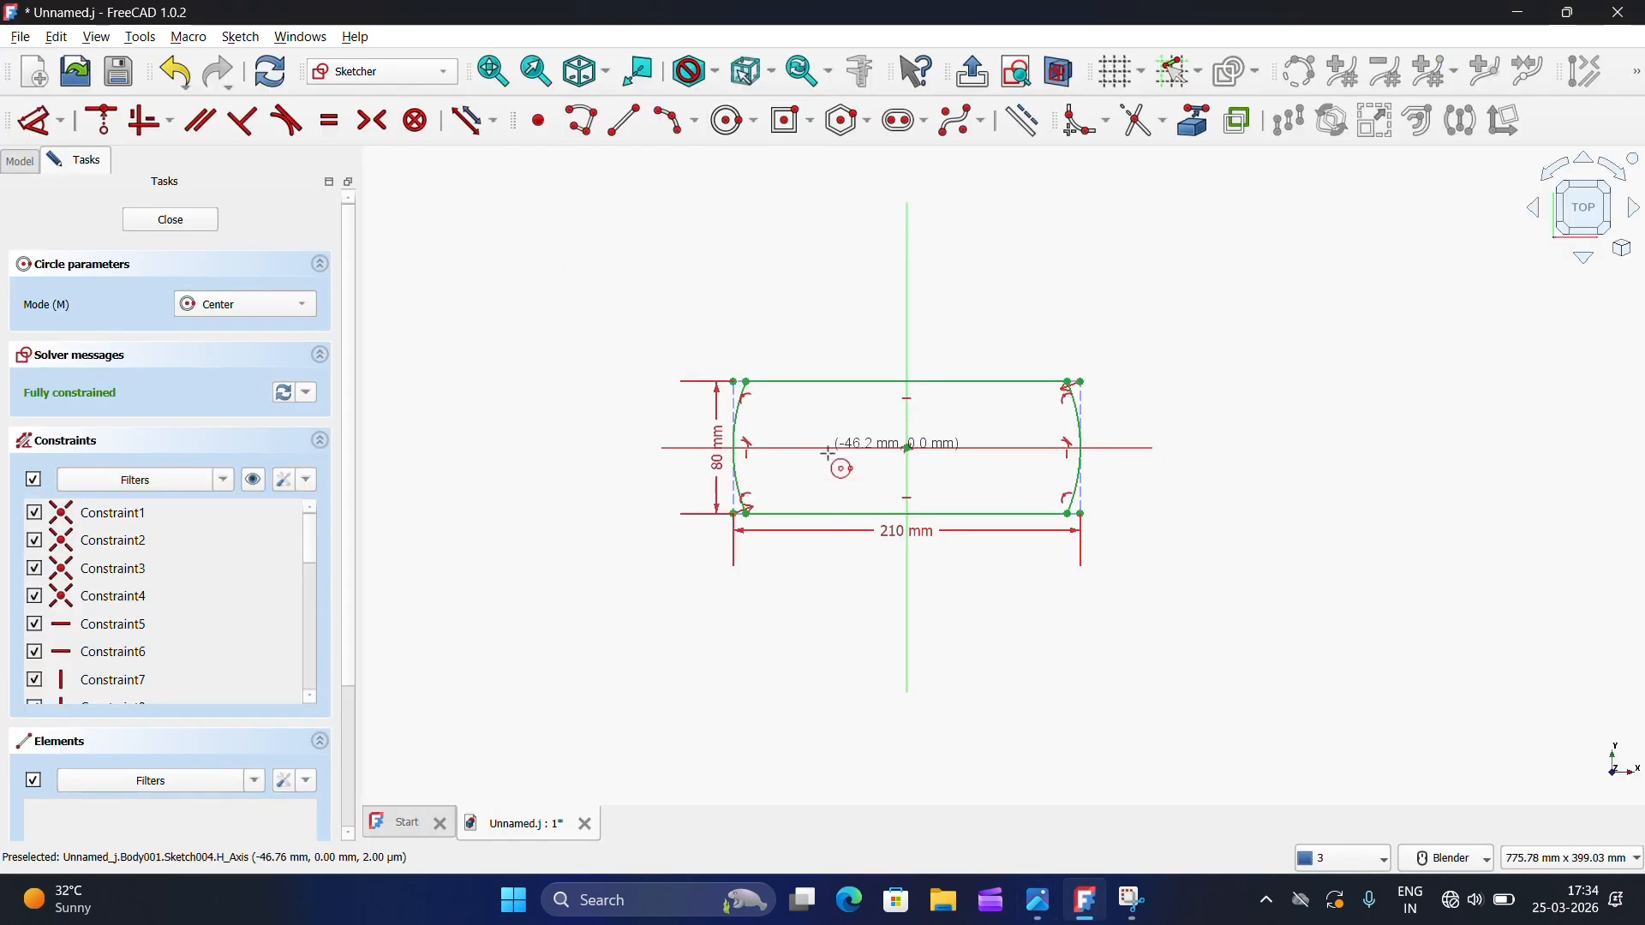
pyautogui.click(783, 446)
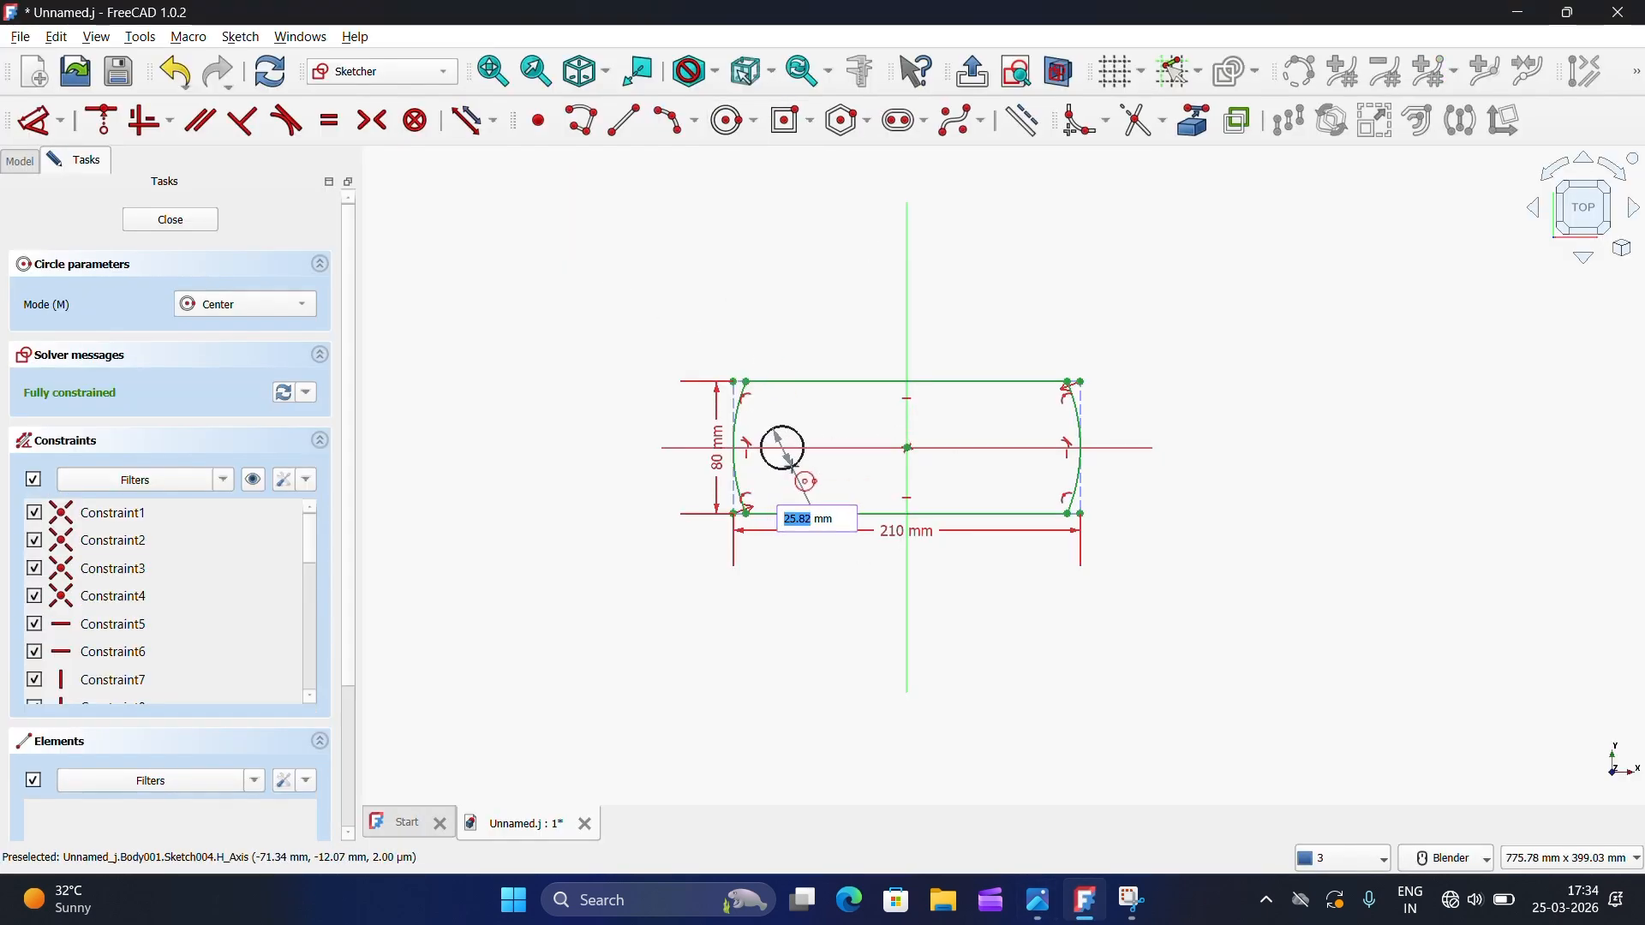
pyautogui.write('30')
pyautogui.press('Return')
pyautogui.click(1023, 448)
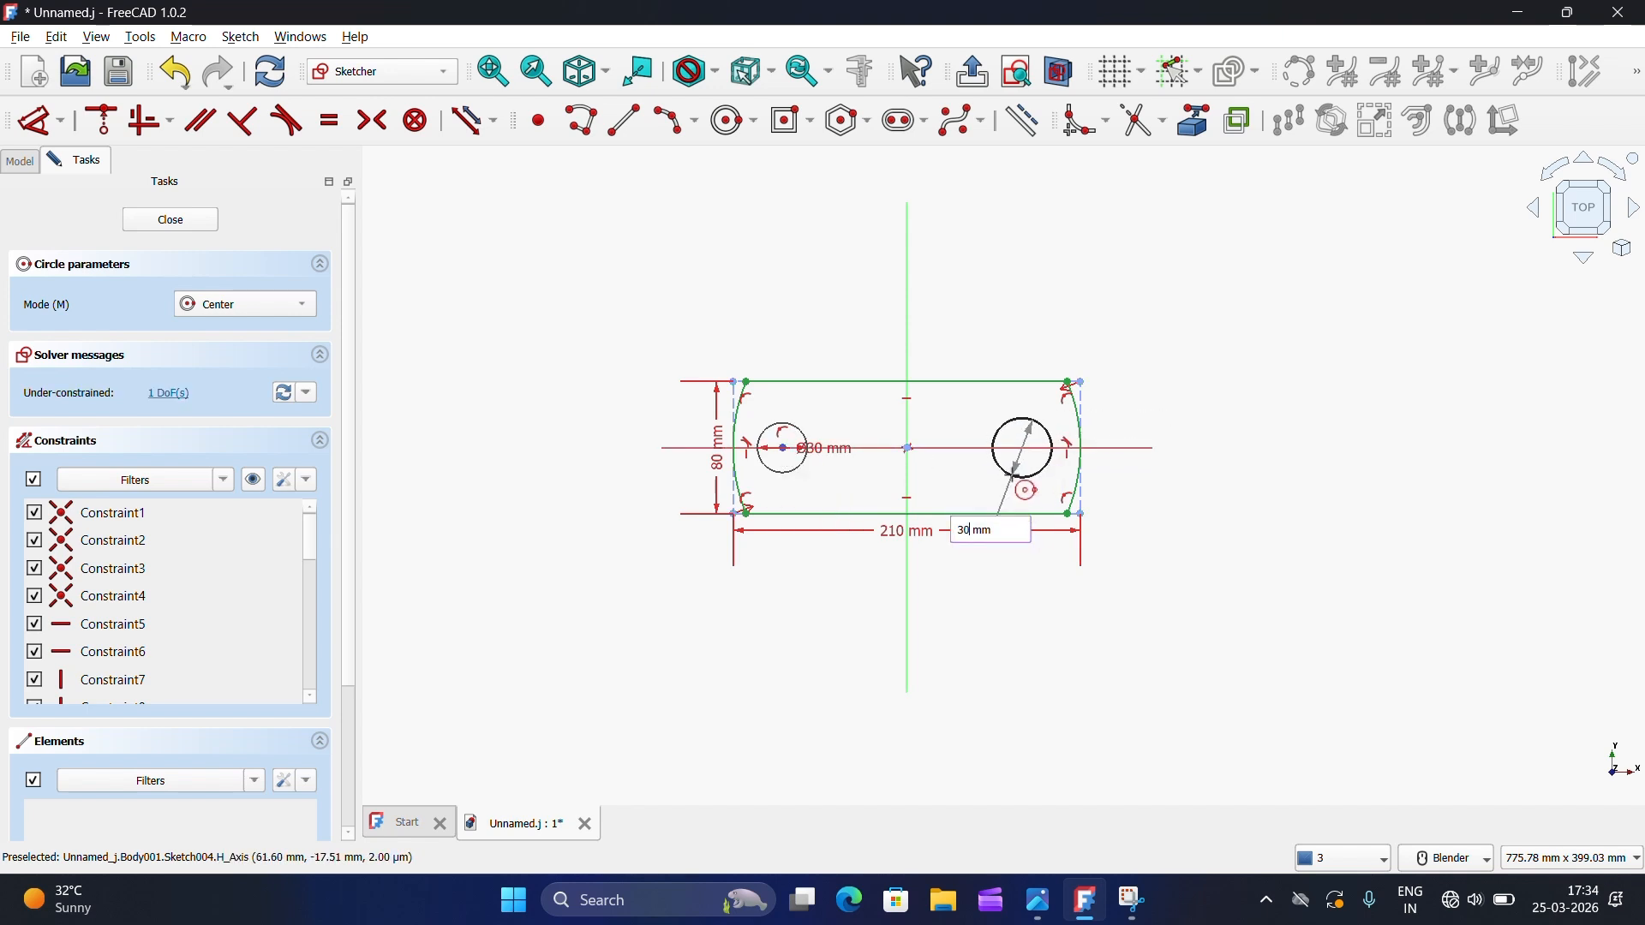
pyautogui.write('30')
pyautogui.press('Return')
pyautogui.press('Escape')
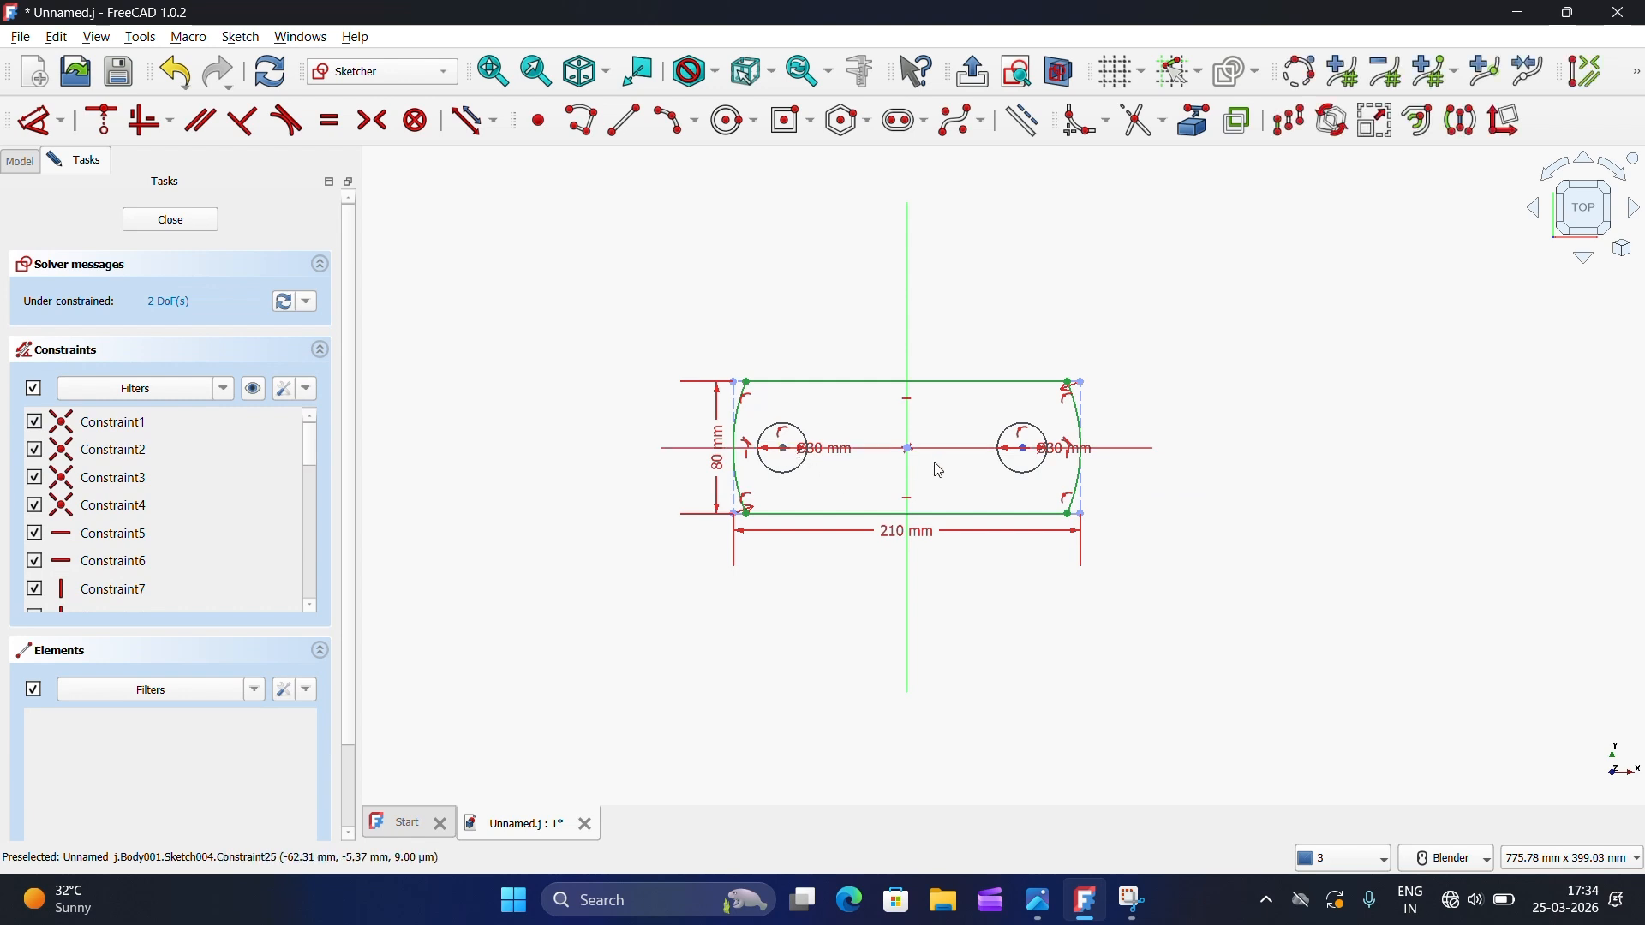
# Step: Dimension the left hole's centre 75 mm horizontally from the vertical axis
pyautogui.click(906, 474)
pyautogui.click(34, 123)
pyautogui.click(669, 243)
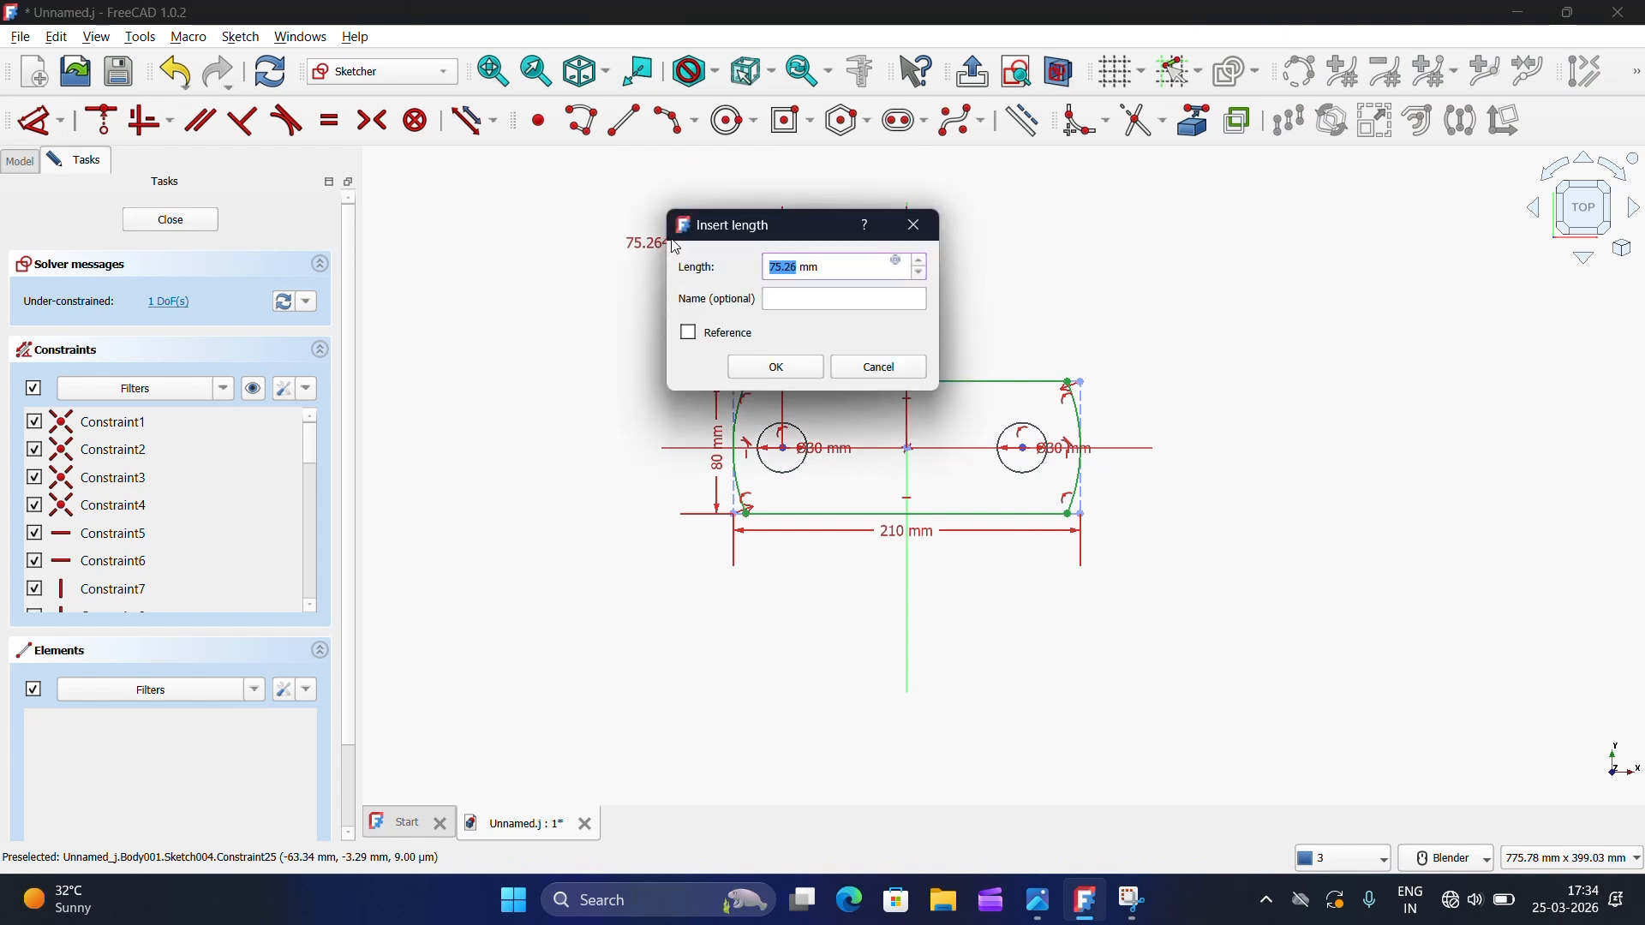
pyautogui.write('75')
pyautogui.press('Return')
pyautogui.press('Escape')
# Step: Dimension the right hole's centre 75 mm from the vertical axis and set the plate's overall length to 220 mm
pyautogui.click(1023, 448)
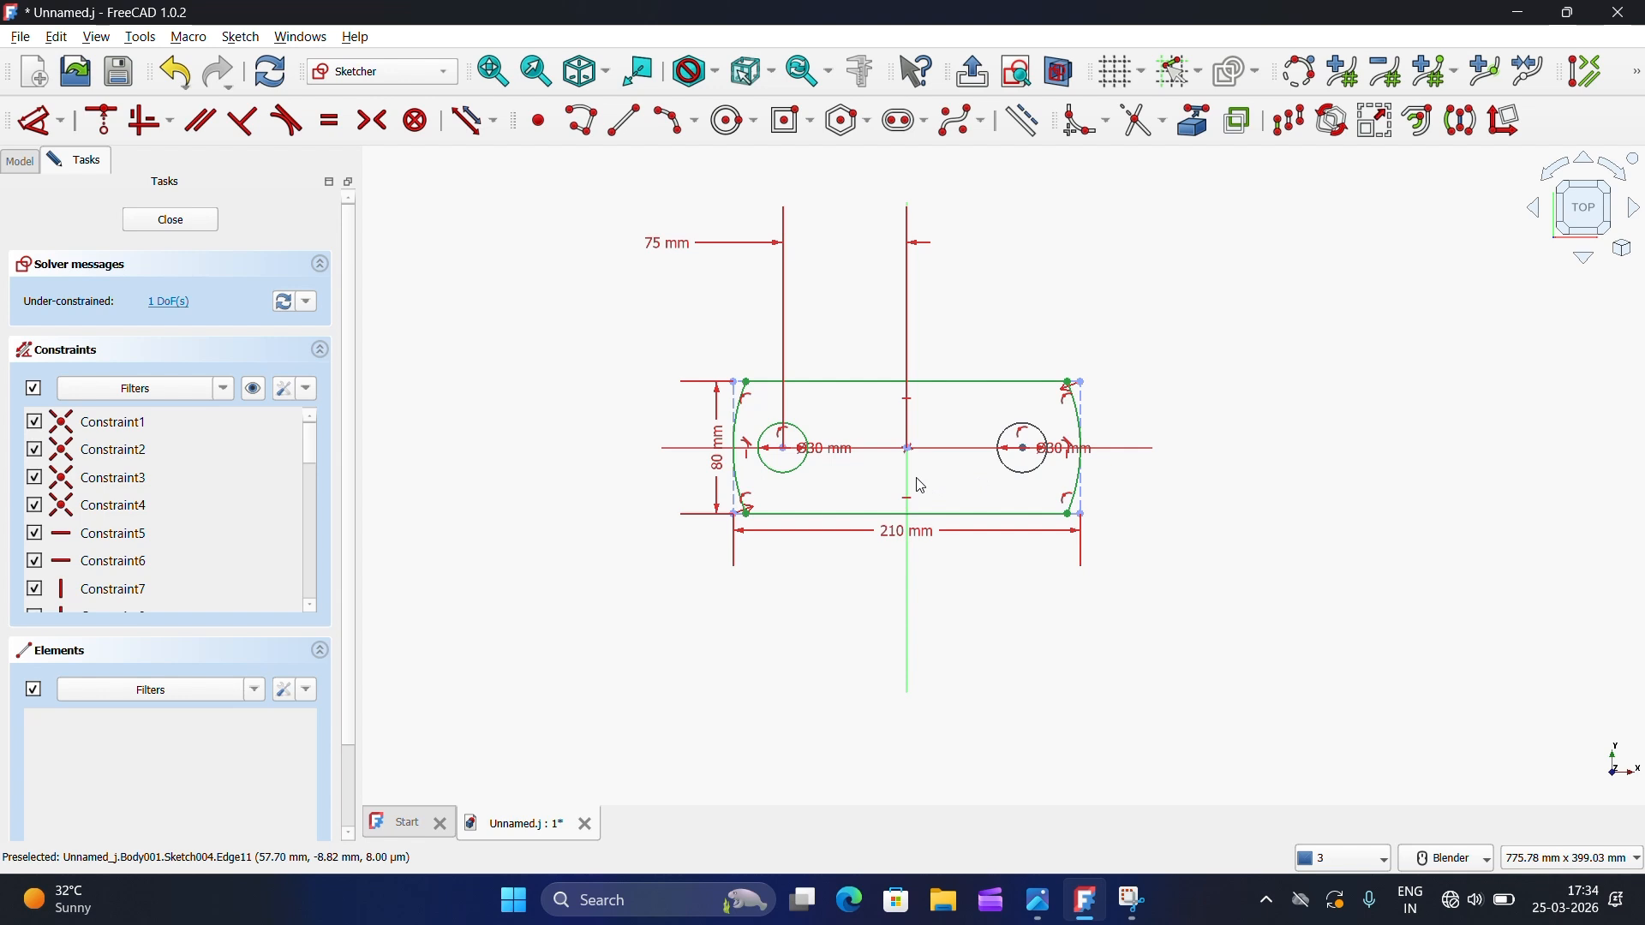
pyautogui.click(908, 482)
pyautogui.click(26, 130)
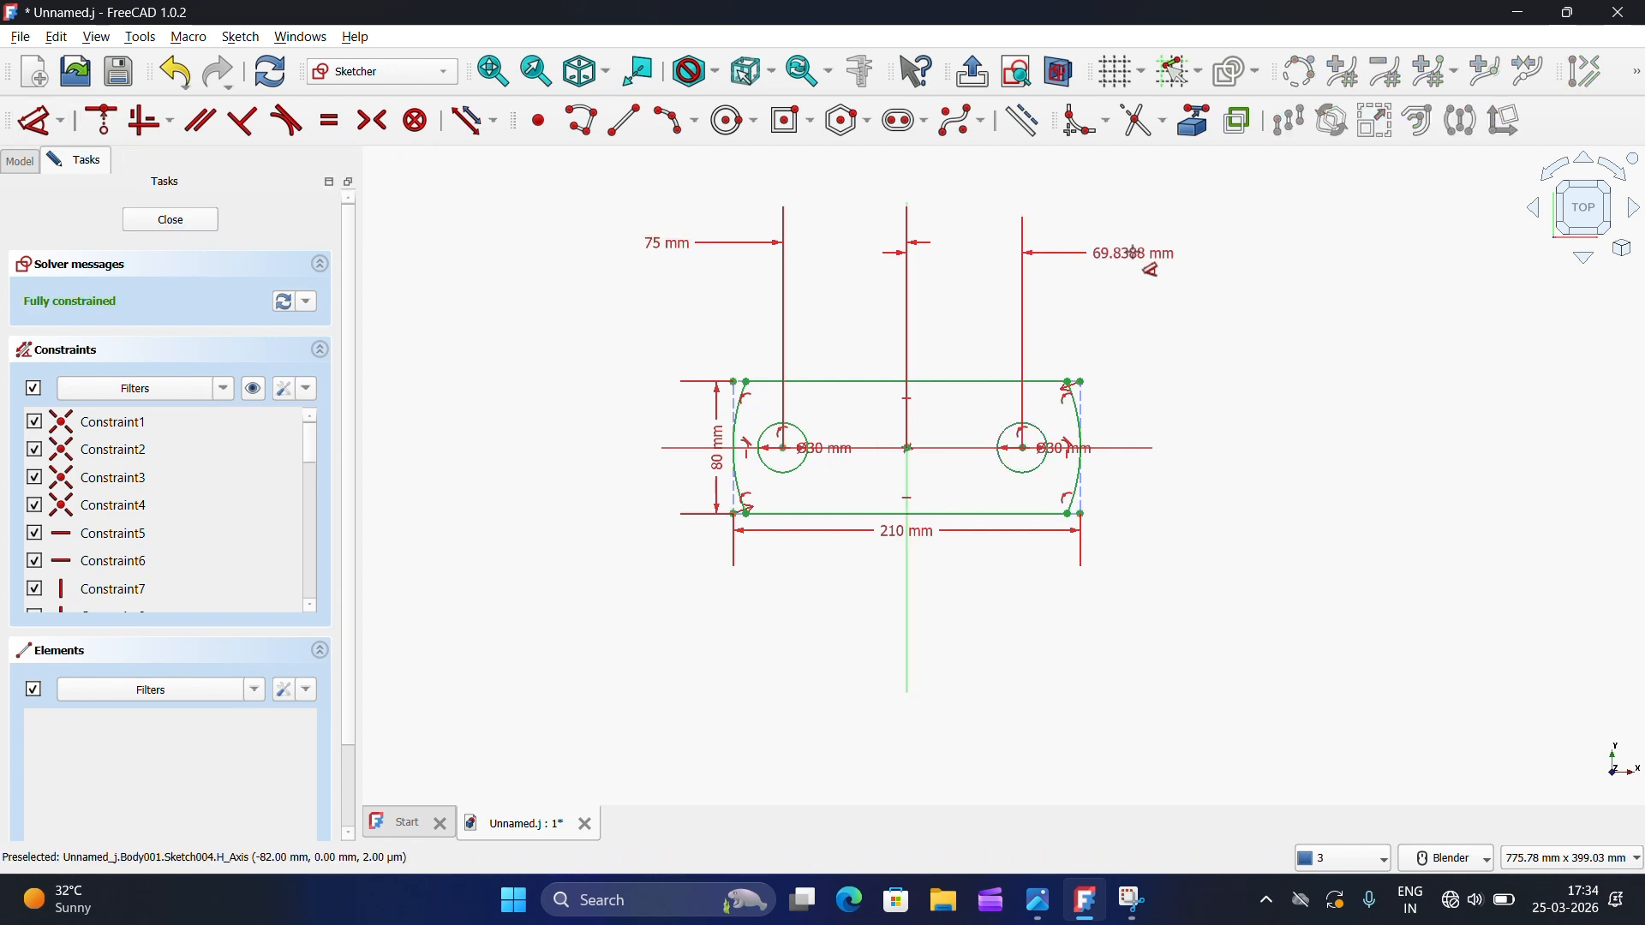
pyautogui.click(1151, 269)
pyautogui.write('75')
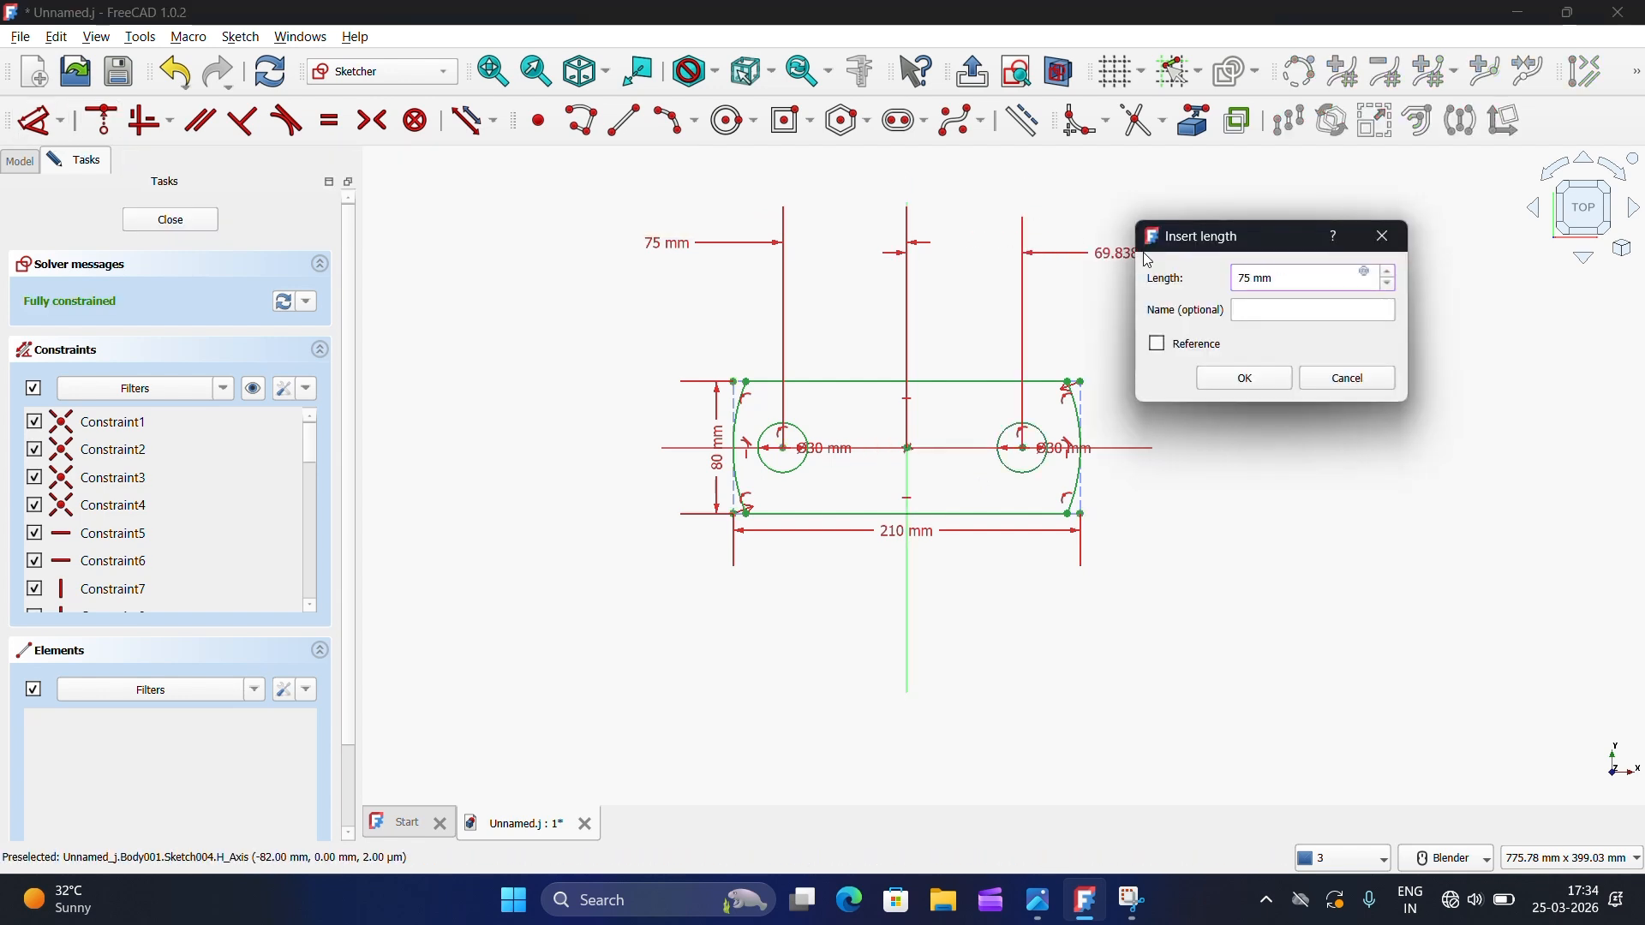
pyautogui.write('5')
pyautogui.press('Return')
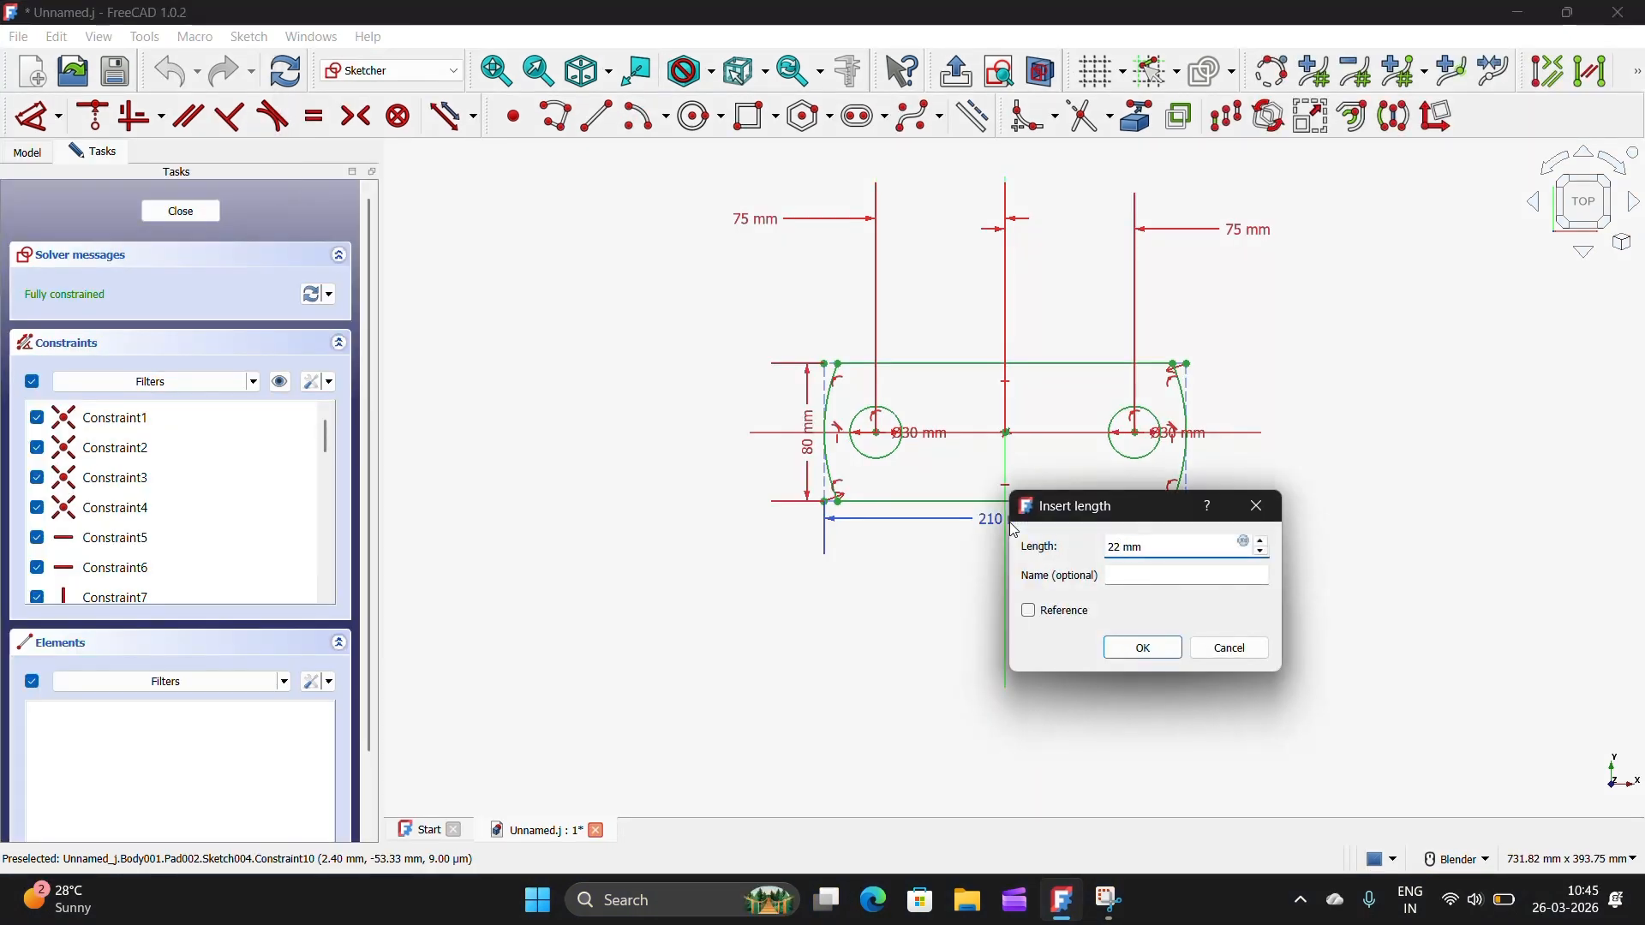
pyautogui.click(1138, 649)
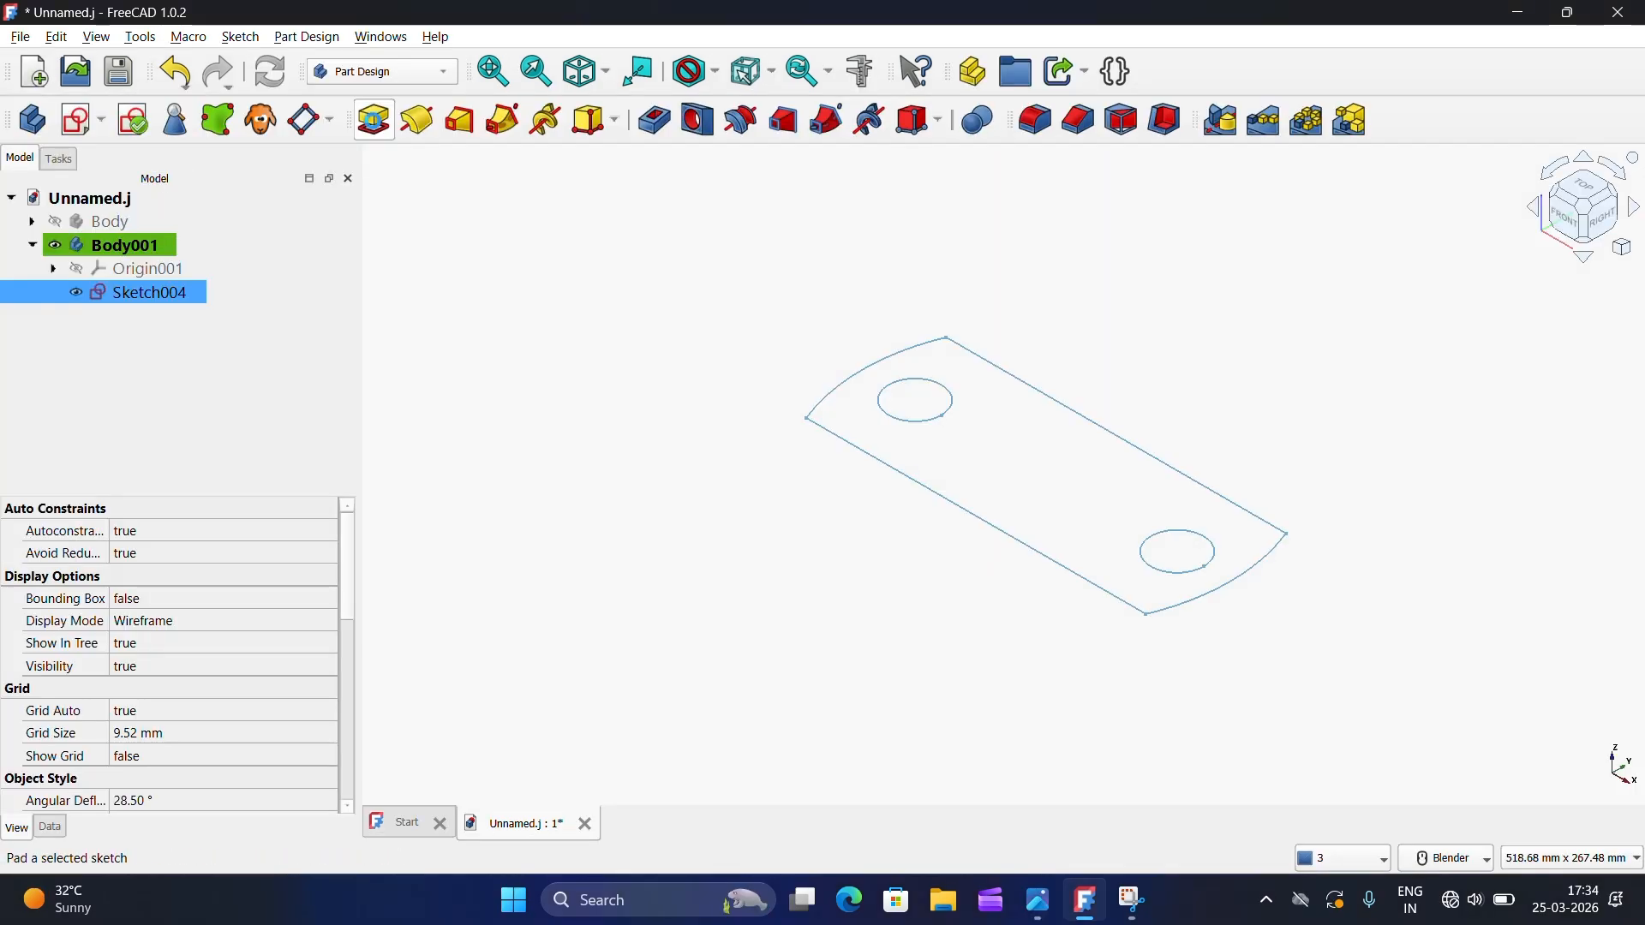
# Step: Pad the plate sketch 35 mm symmetric to its plane, checking the thickness in the reference drawing
pyautogui.click(374, 120)
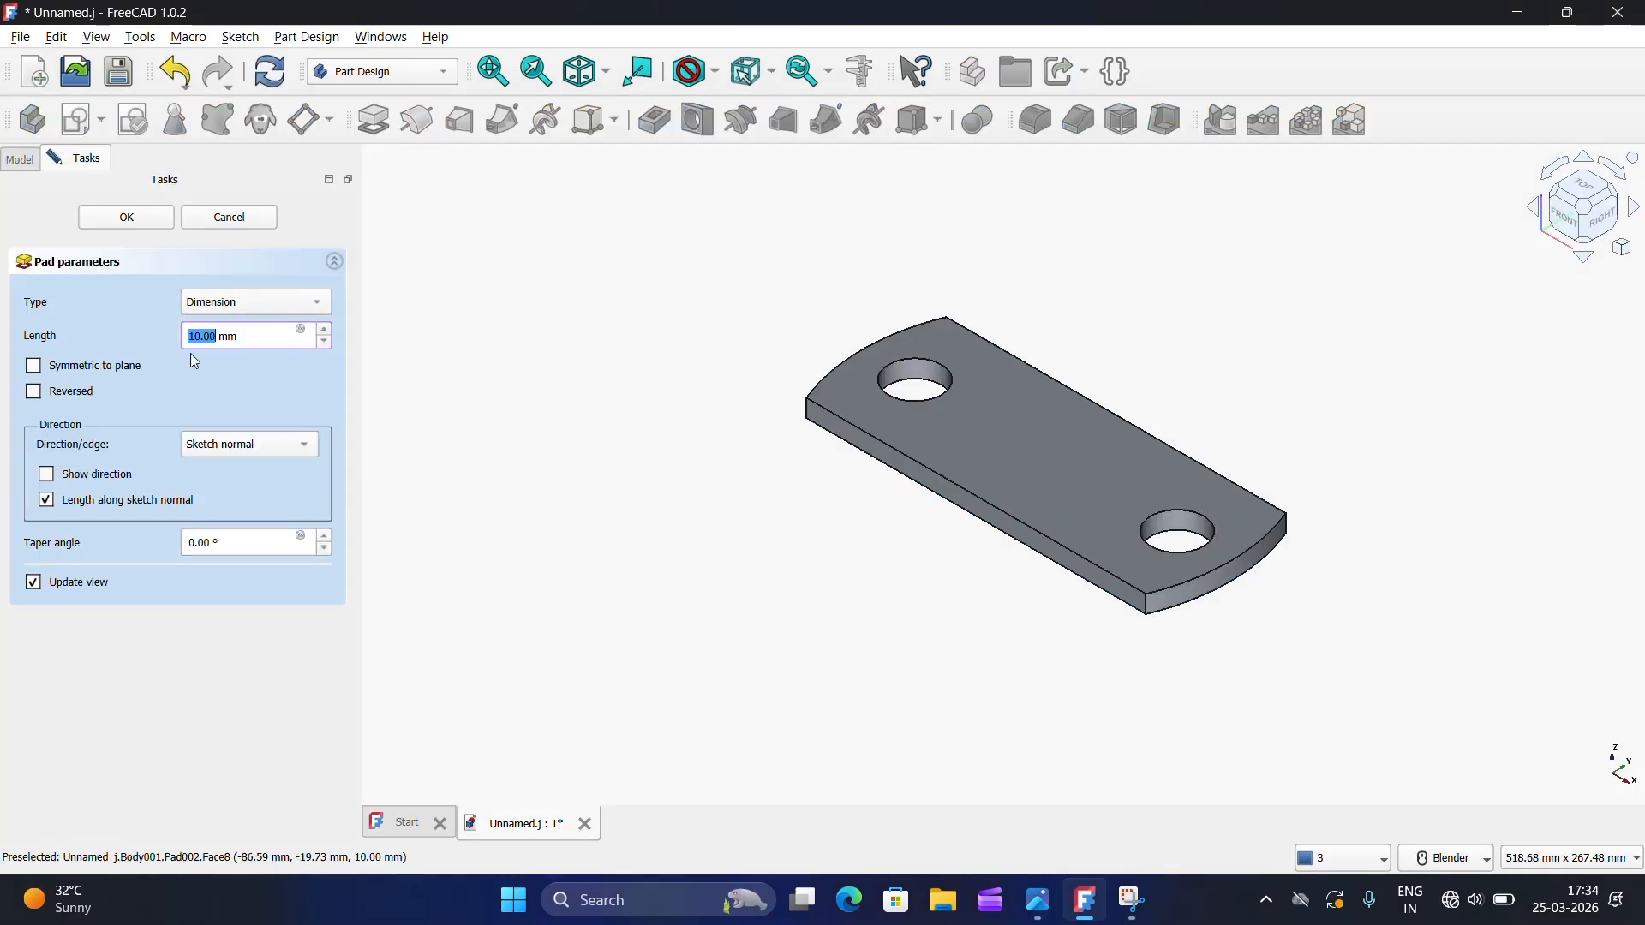
pyautogui.click(34, 366)
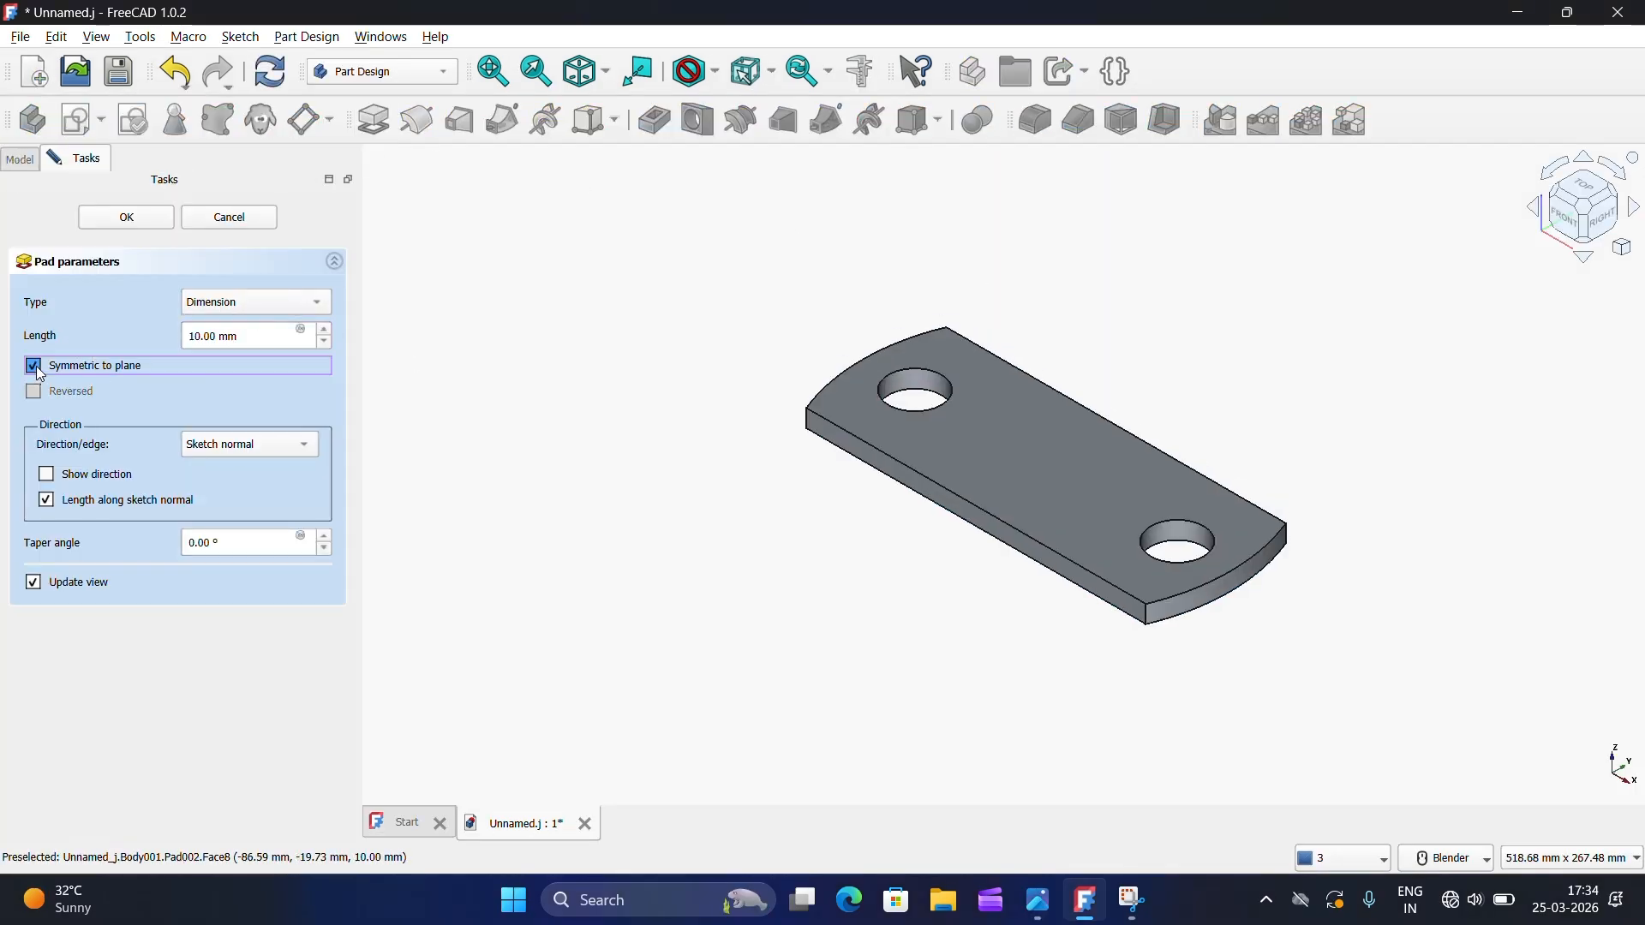
pyautogui.click(219, 336)
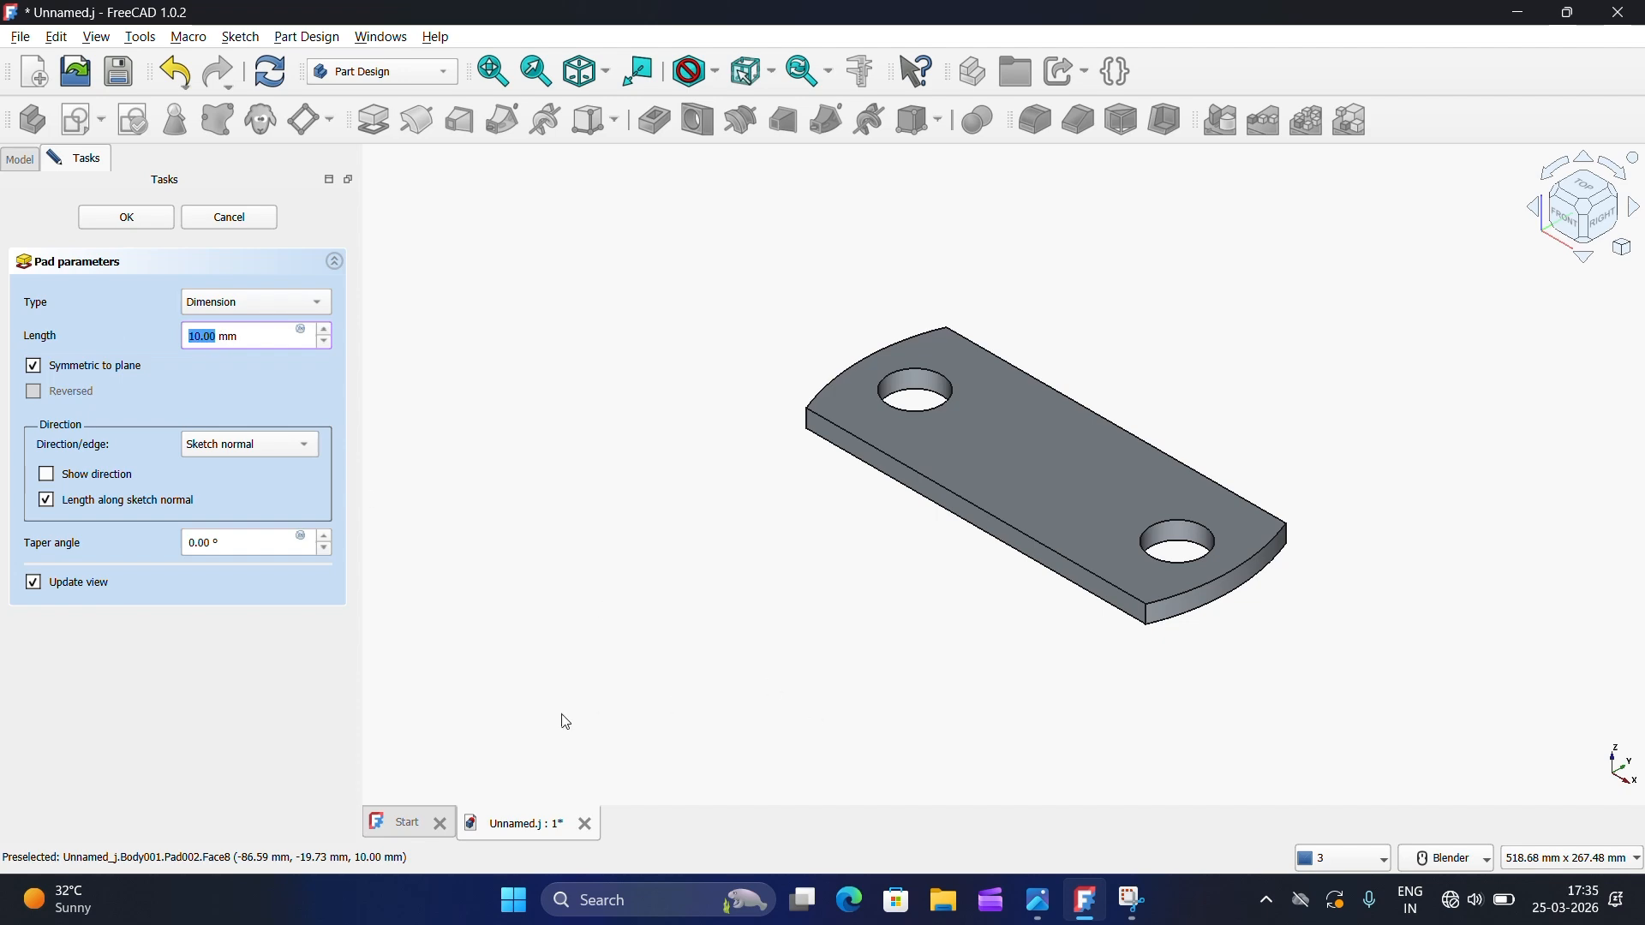
pyautogui.click(1038, 900)
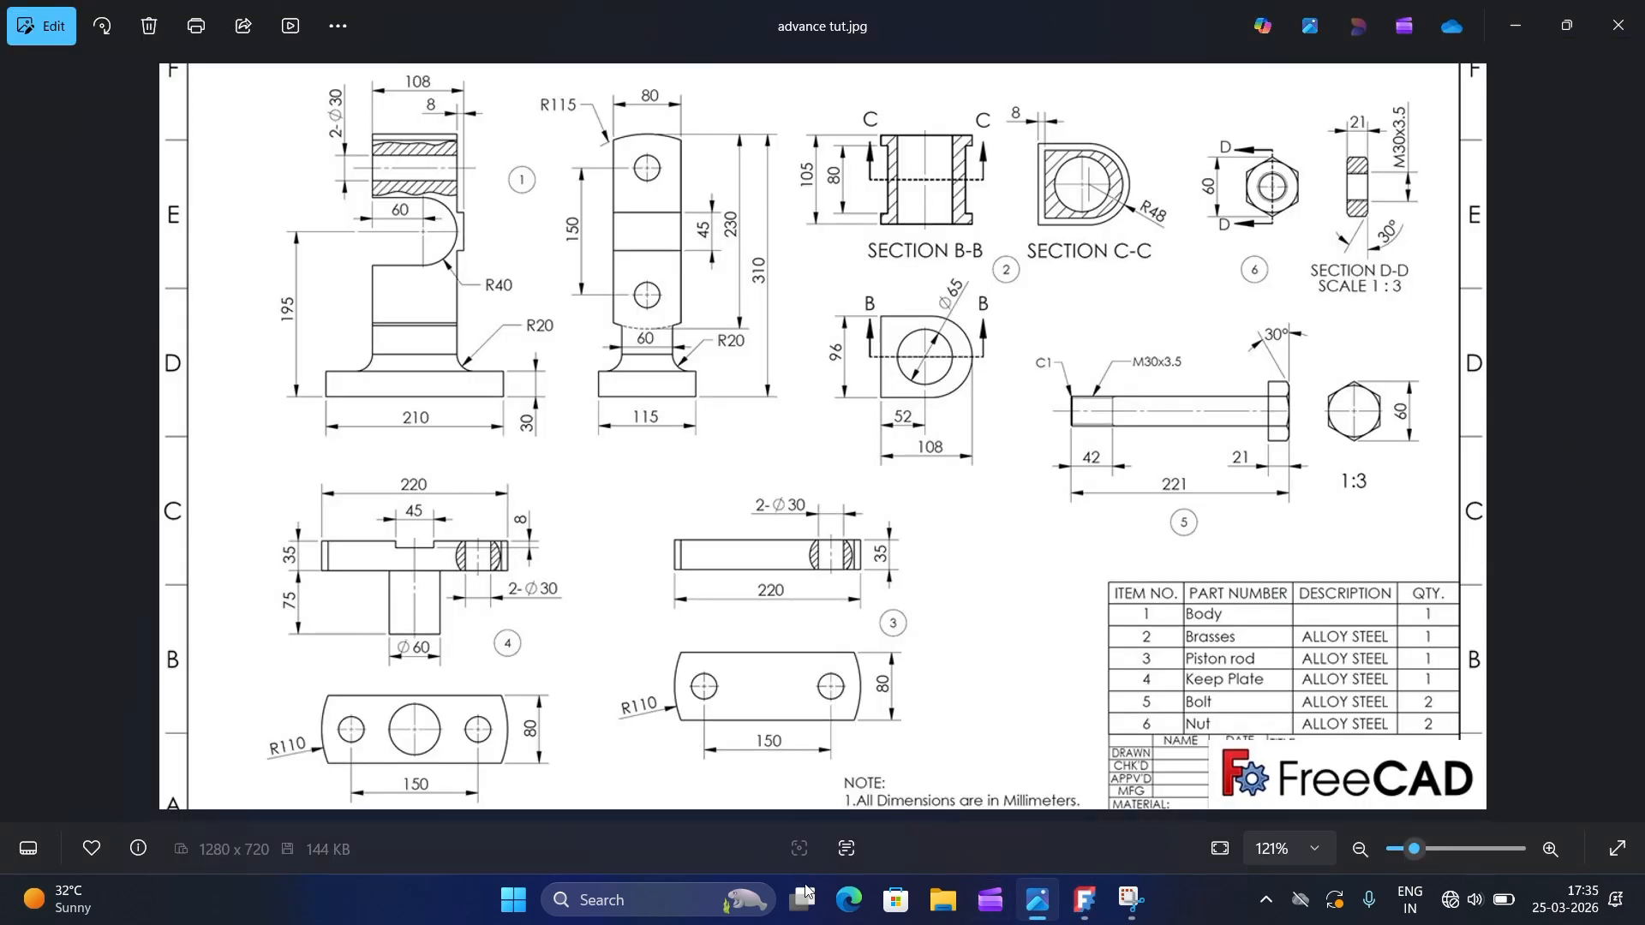
pyautogui.click(1085, 901)
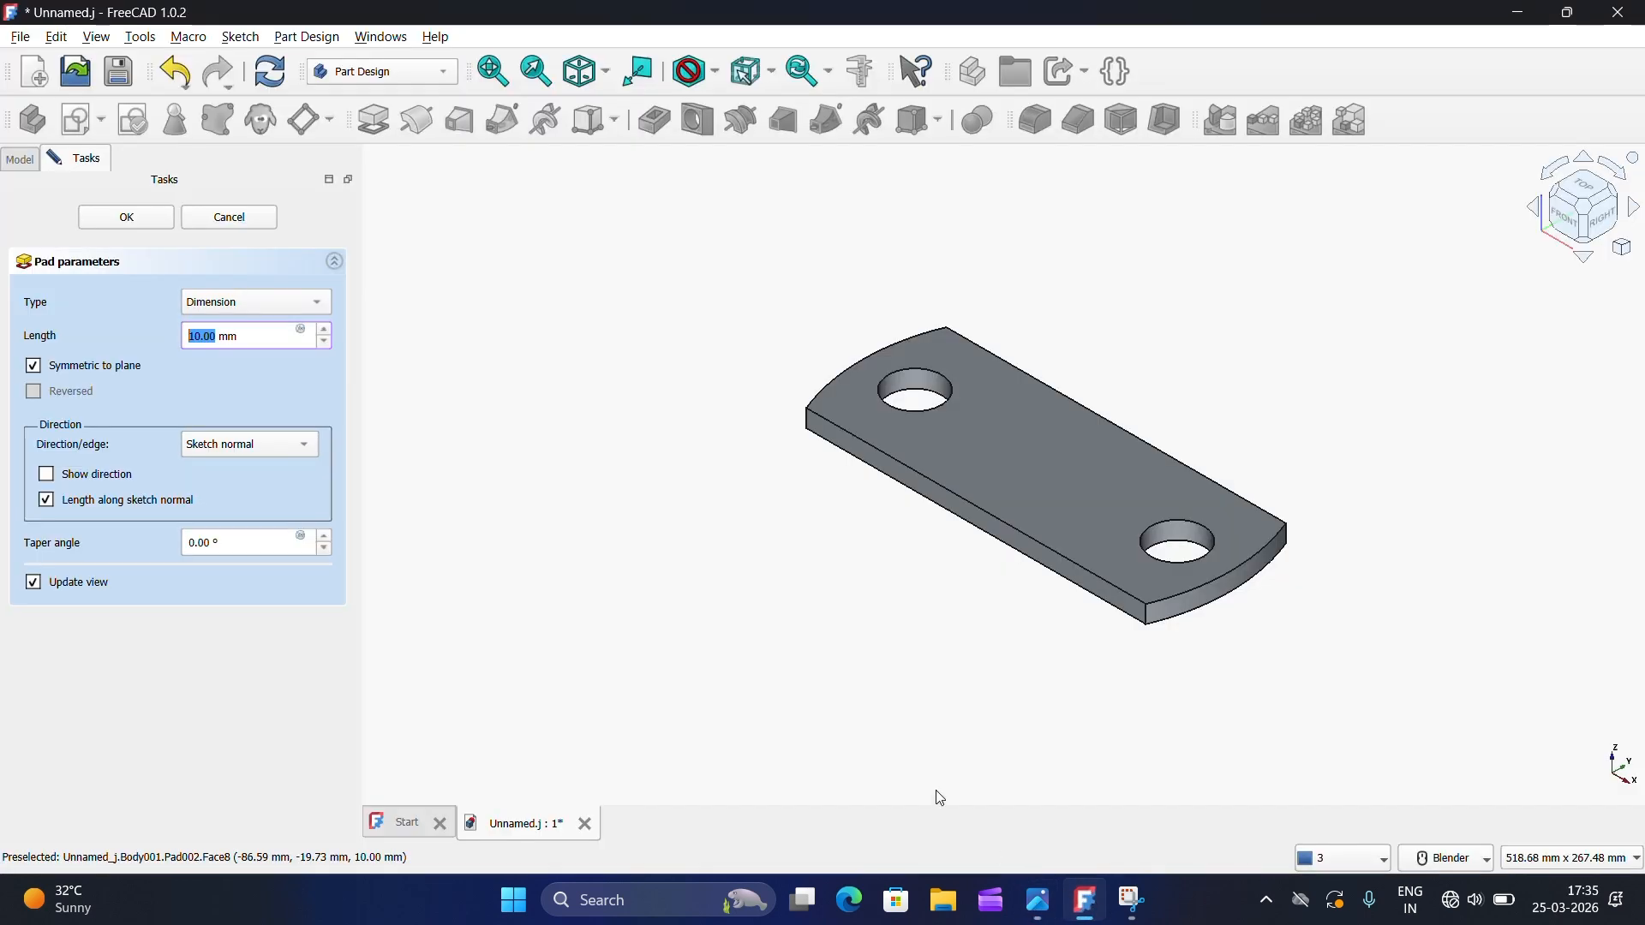
pyautogui.click(765, 673)
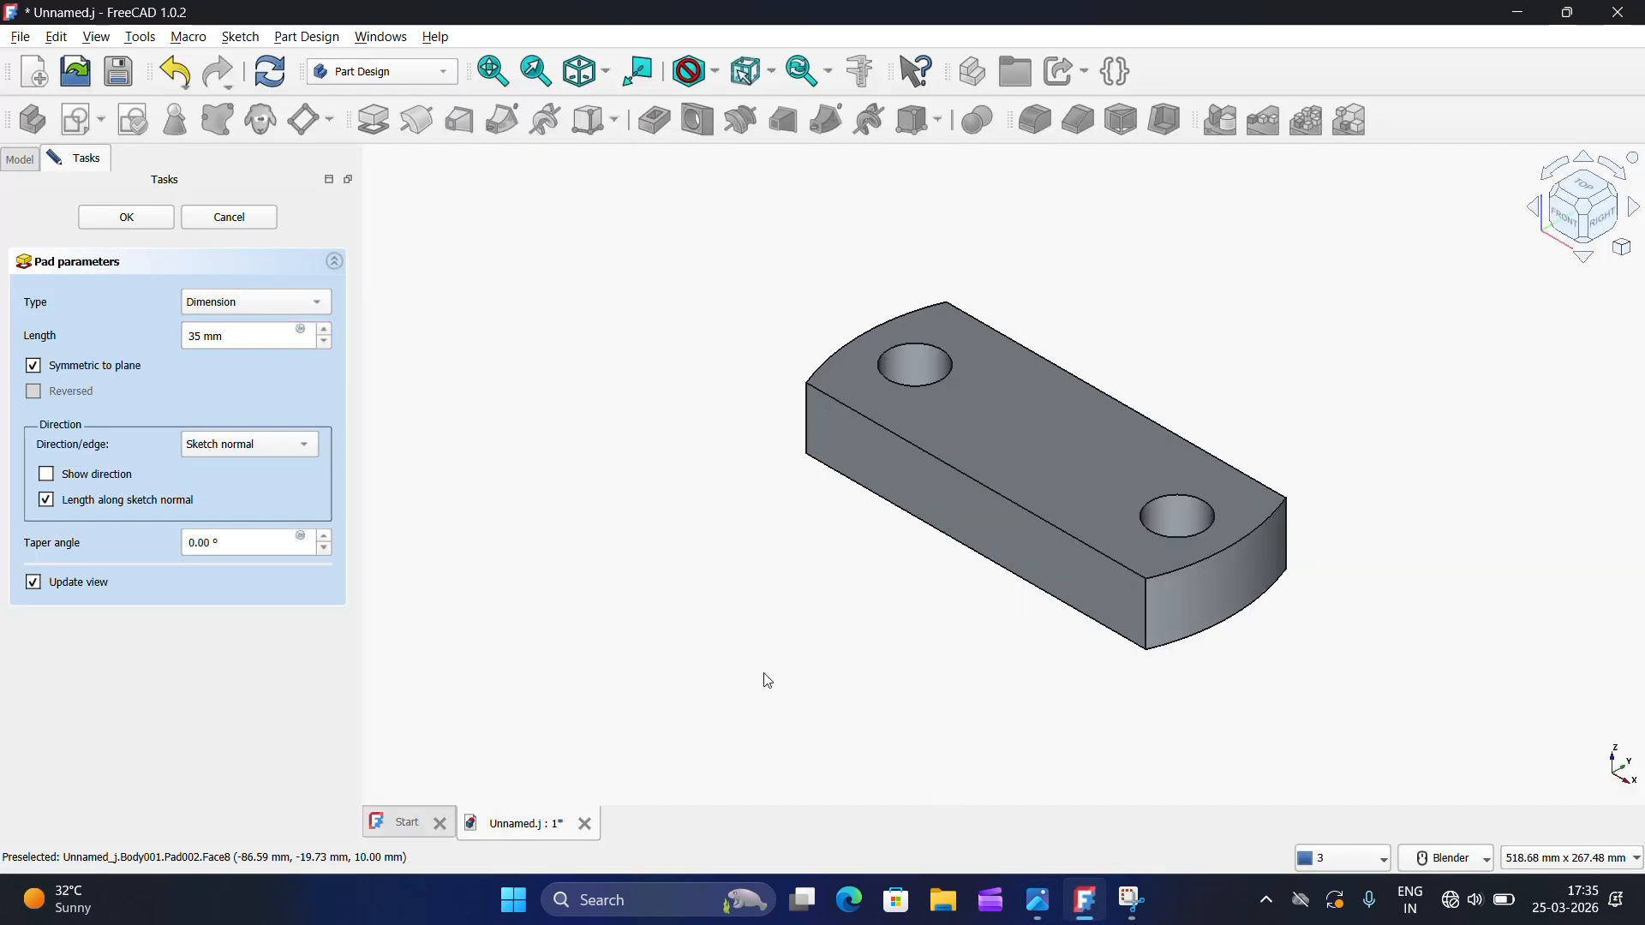
pyautogui.click(126, 218)
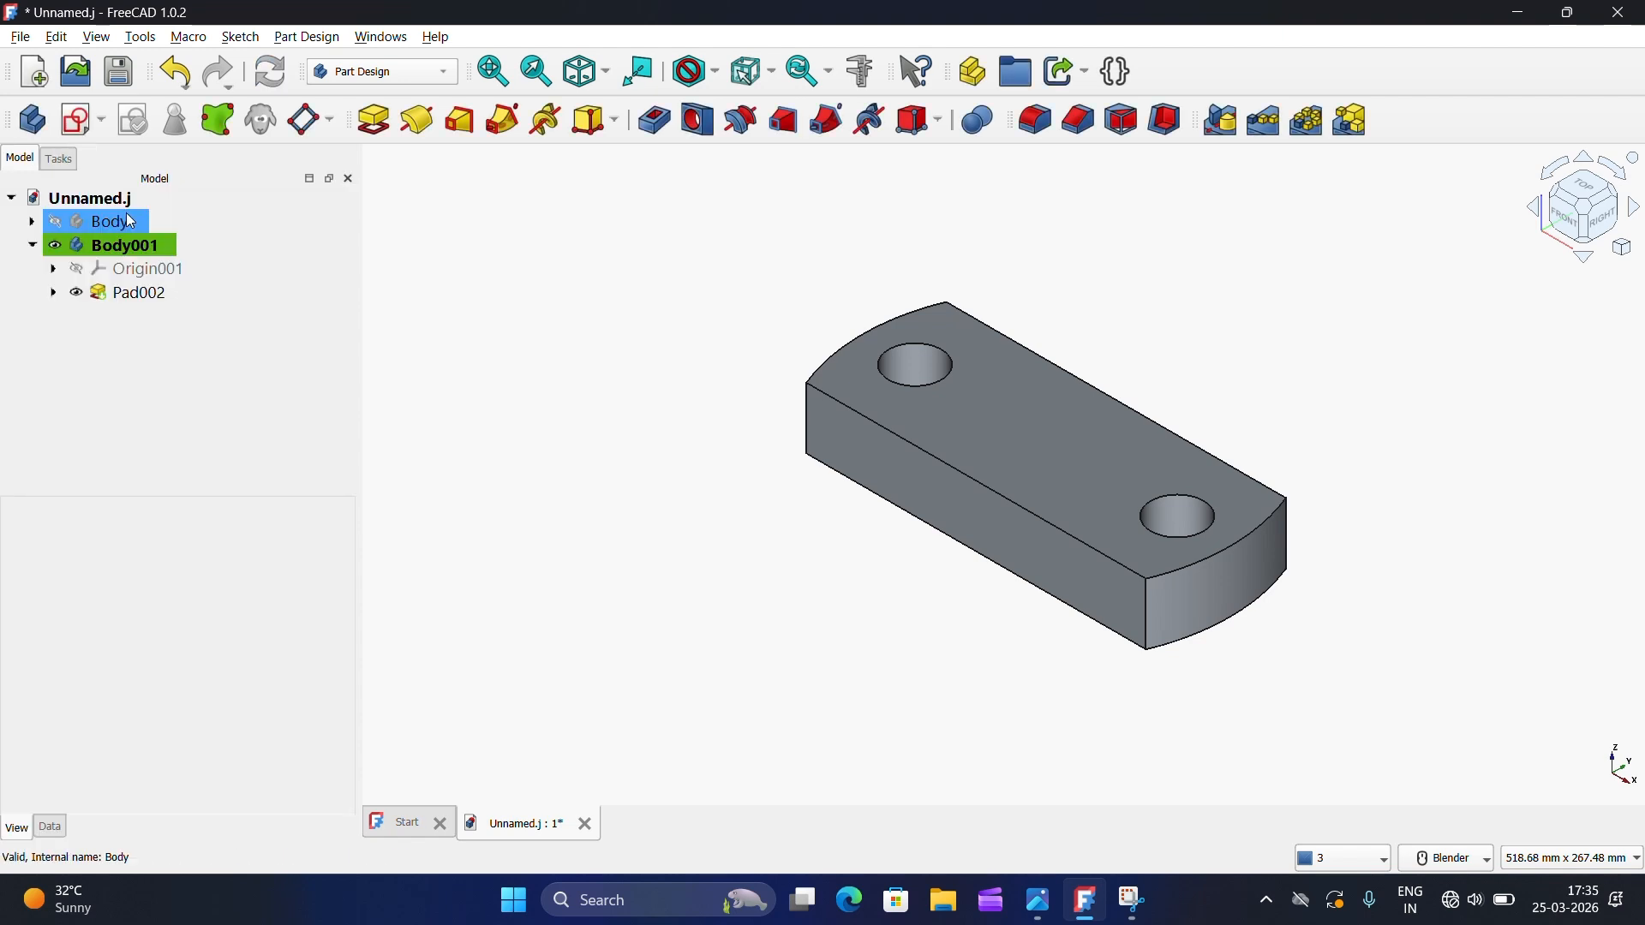
# Step: Start a new sketch on the plate's bottom face, viewed straight on
pyautogui.scroll(3, 1018, 483)
pyautogui.moveTo(1001, 492); pyautogui.dragTo(1110, 354, button='middle')
pyautogui.click(1071, 664)
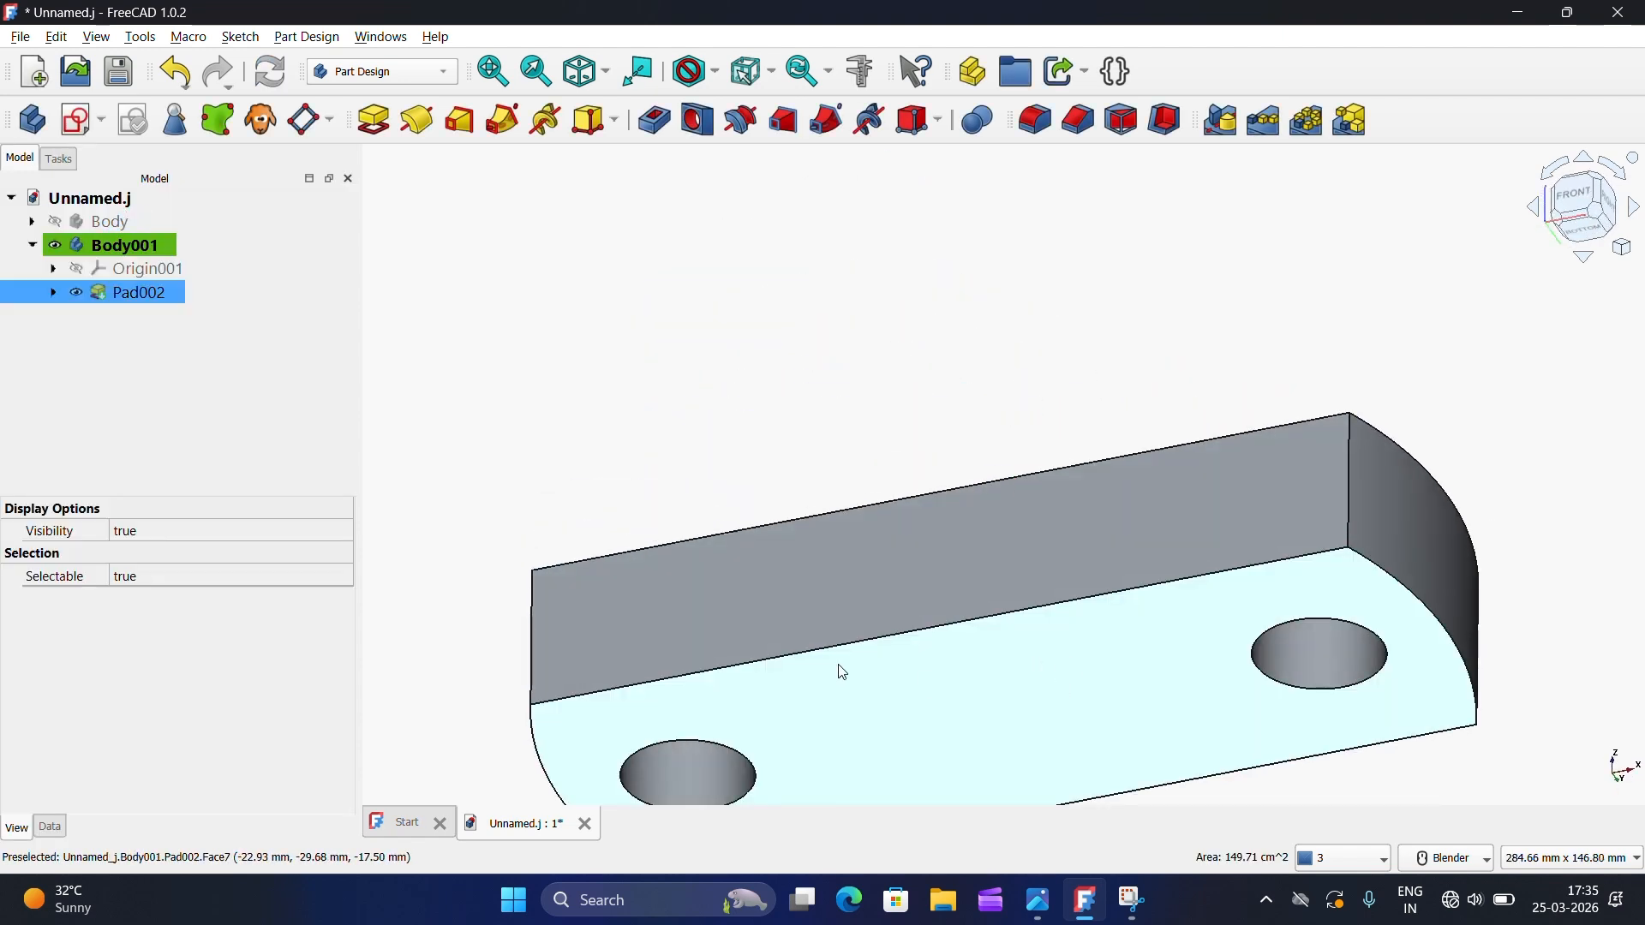
pyautogui.click(84, 120)
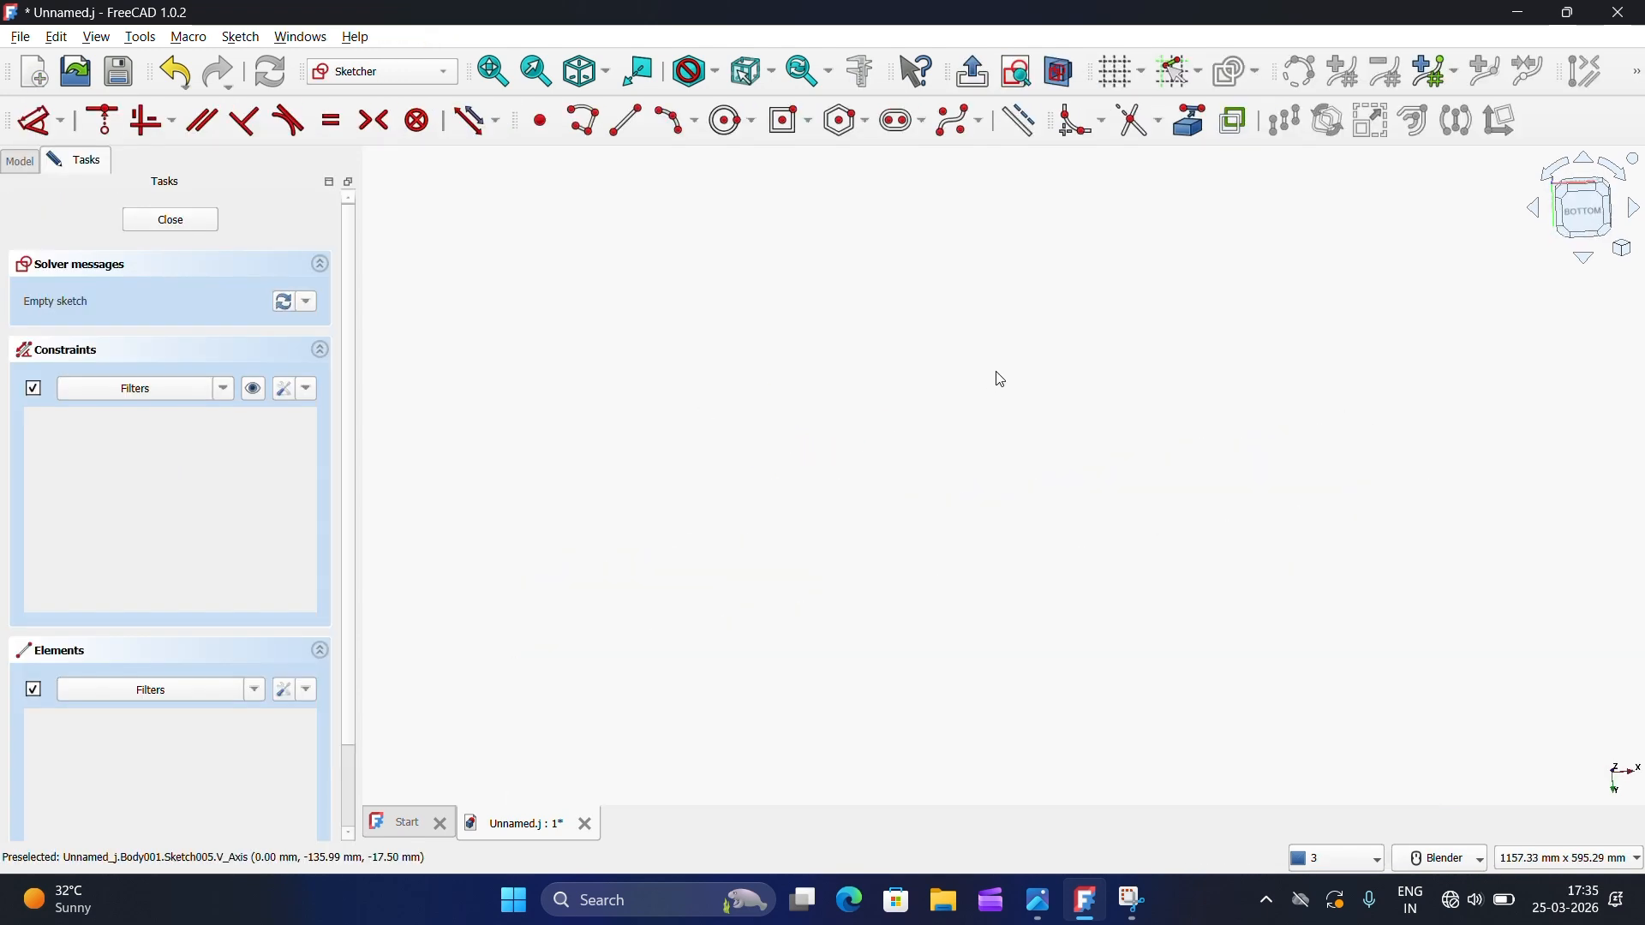
pyautogui.click(1583, 204)
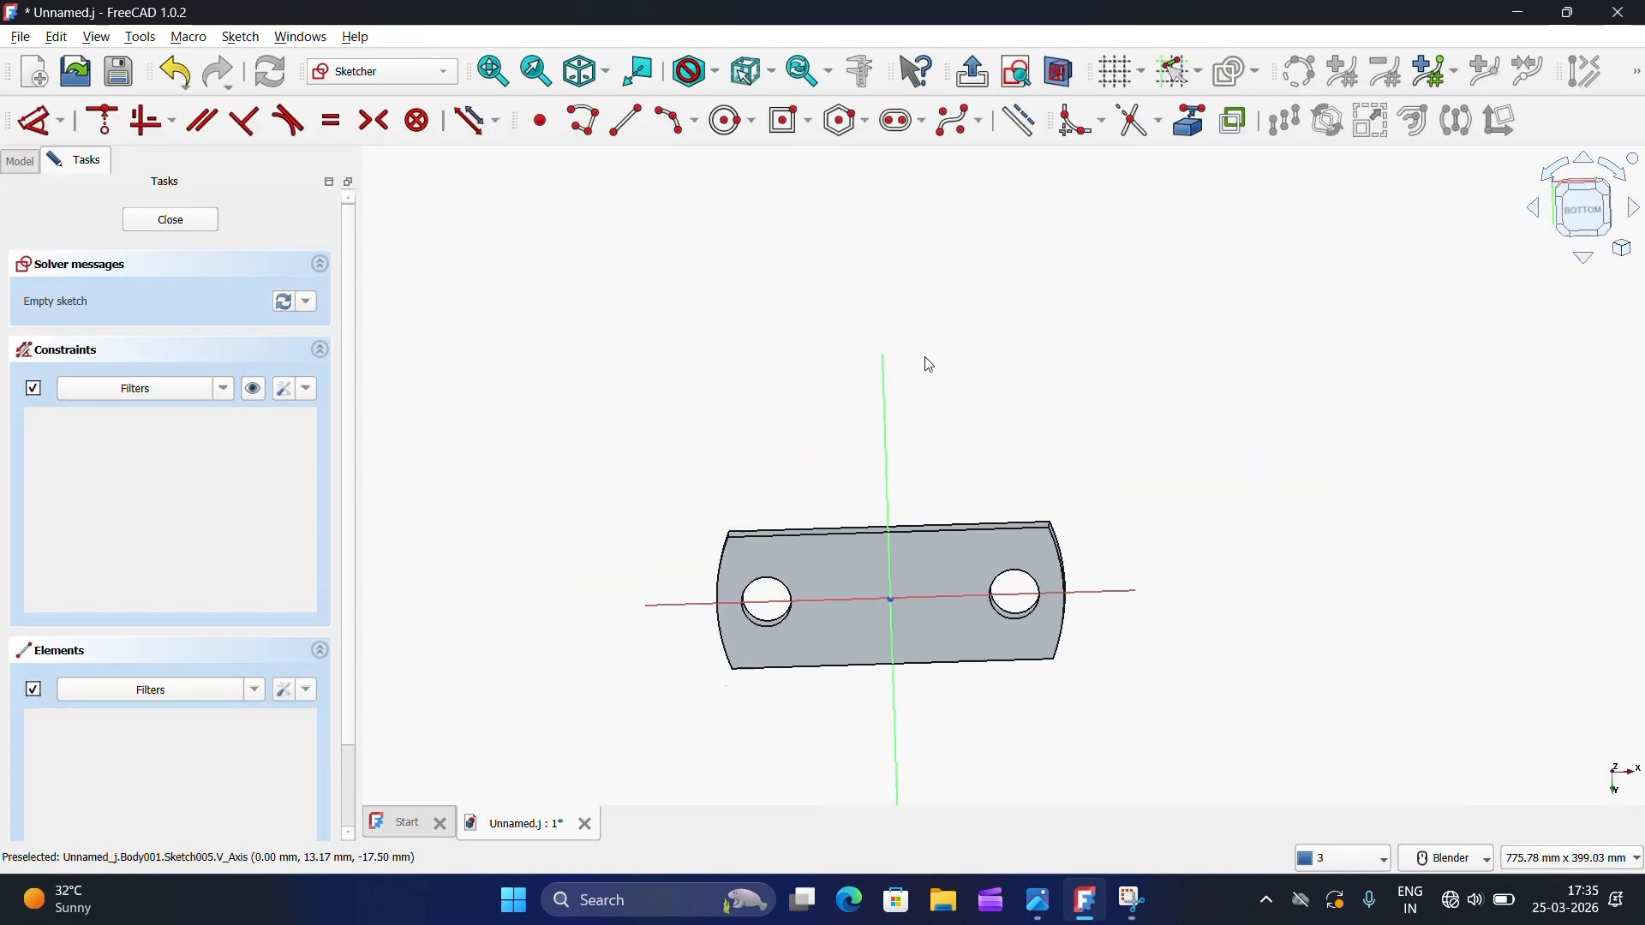
pyautogui.scroll(-3, 900, 480)
pyautogui.scroll(7, 859, 478)
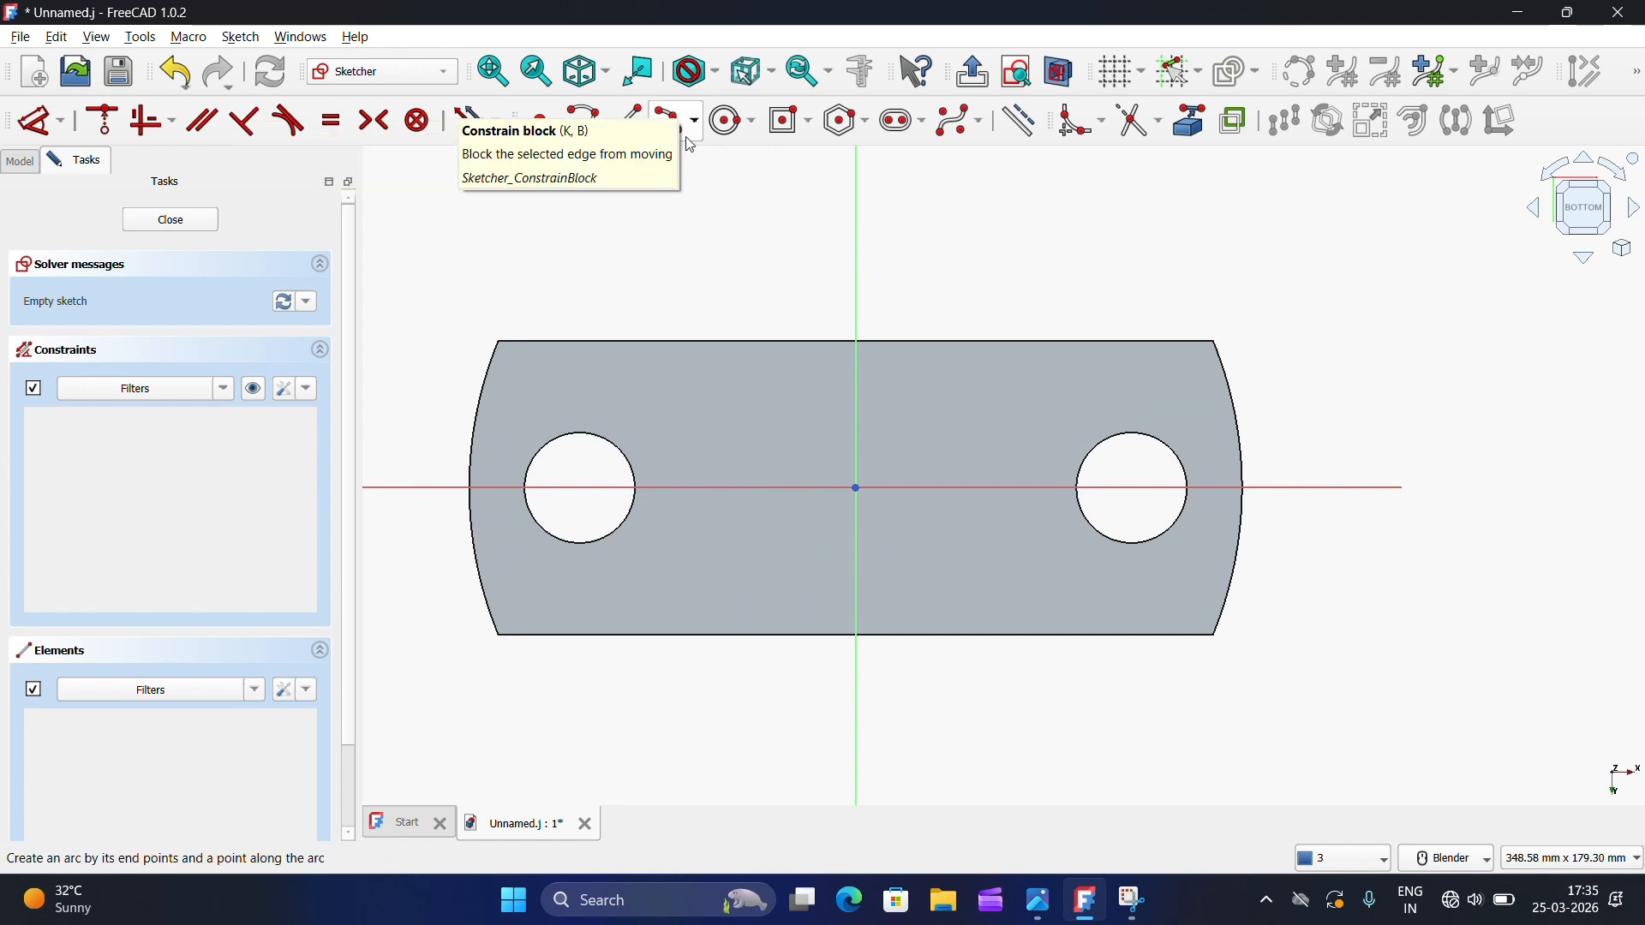
# Step: Draw a 60 mm diameter circle centred on the origin, consulting the reference drawing, and close the sketch
pyautogui.click(730, 120)
pyautogui.click(857, 487)
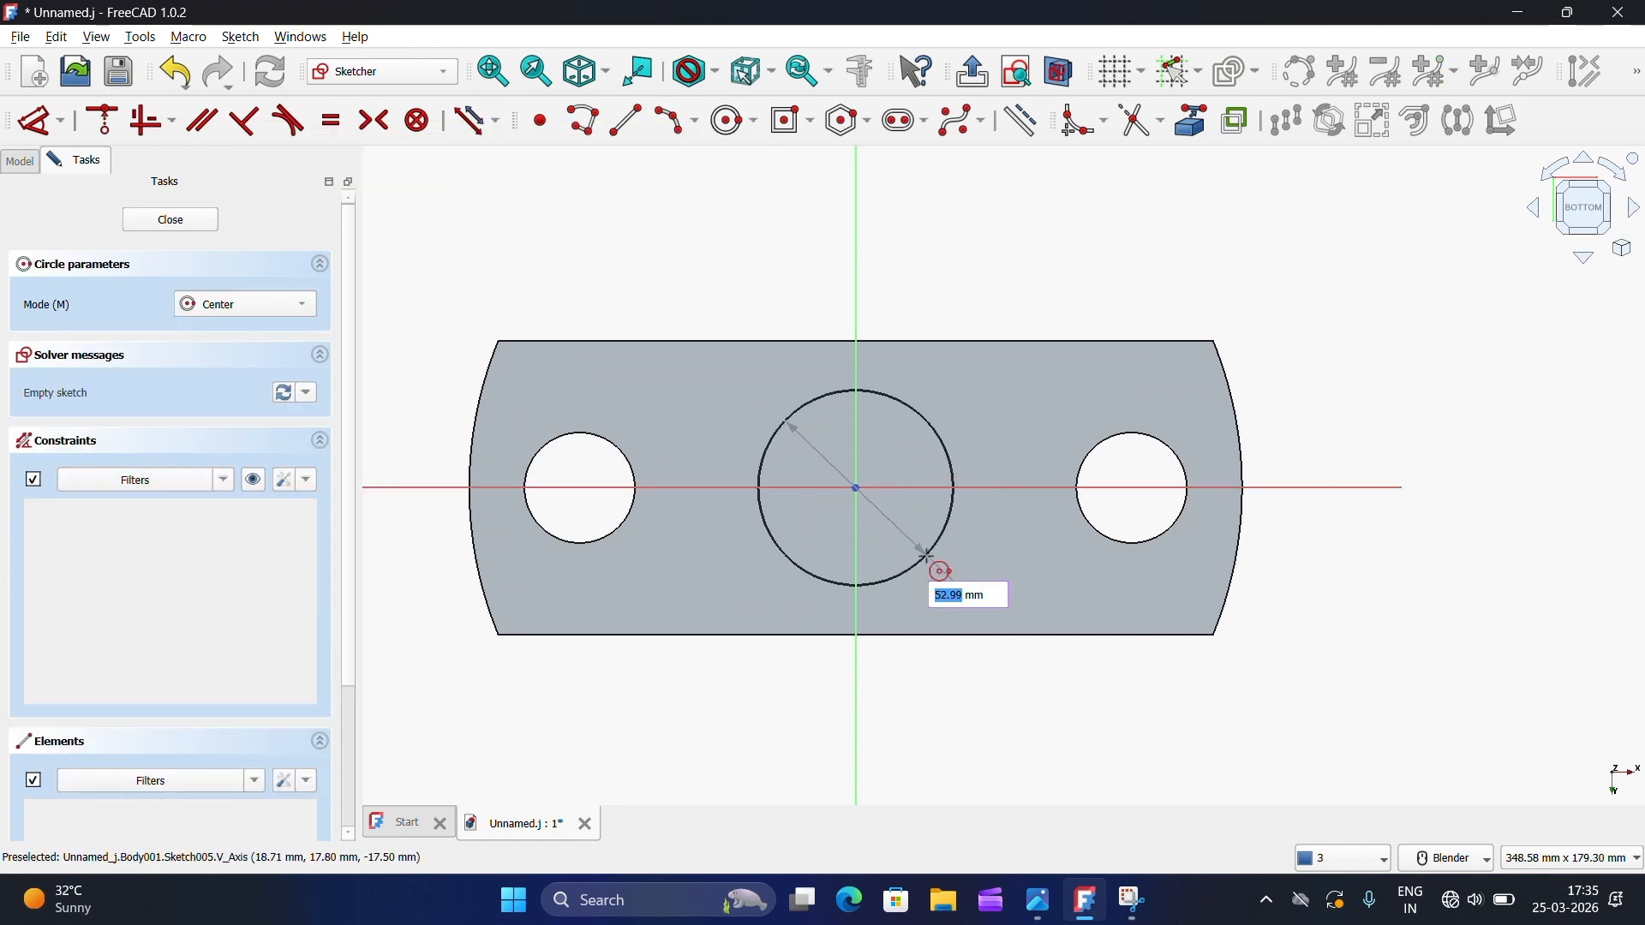
pyautogui.click(1038, 899)
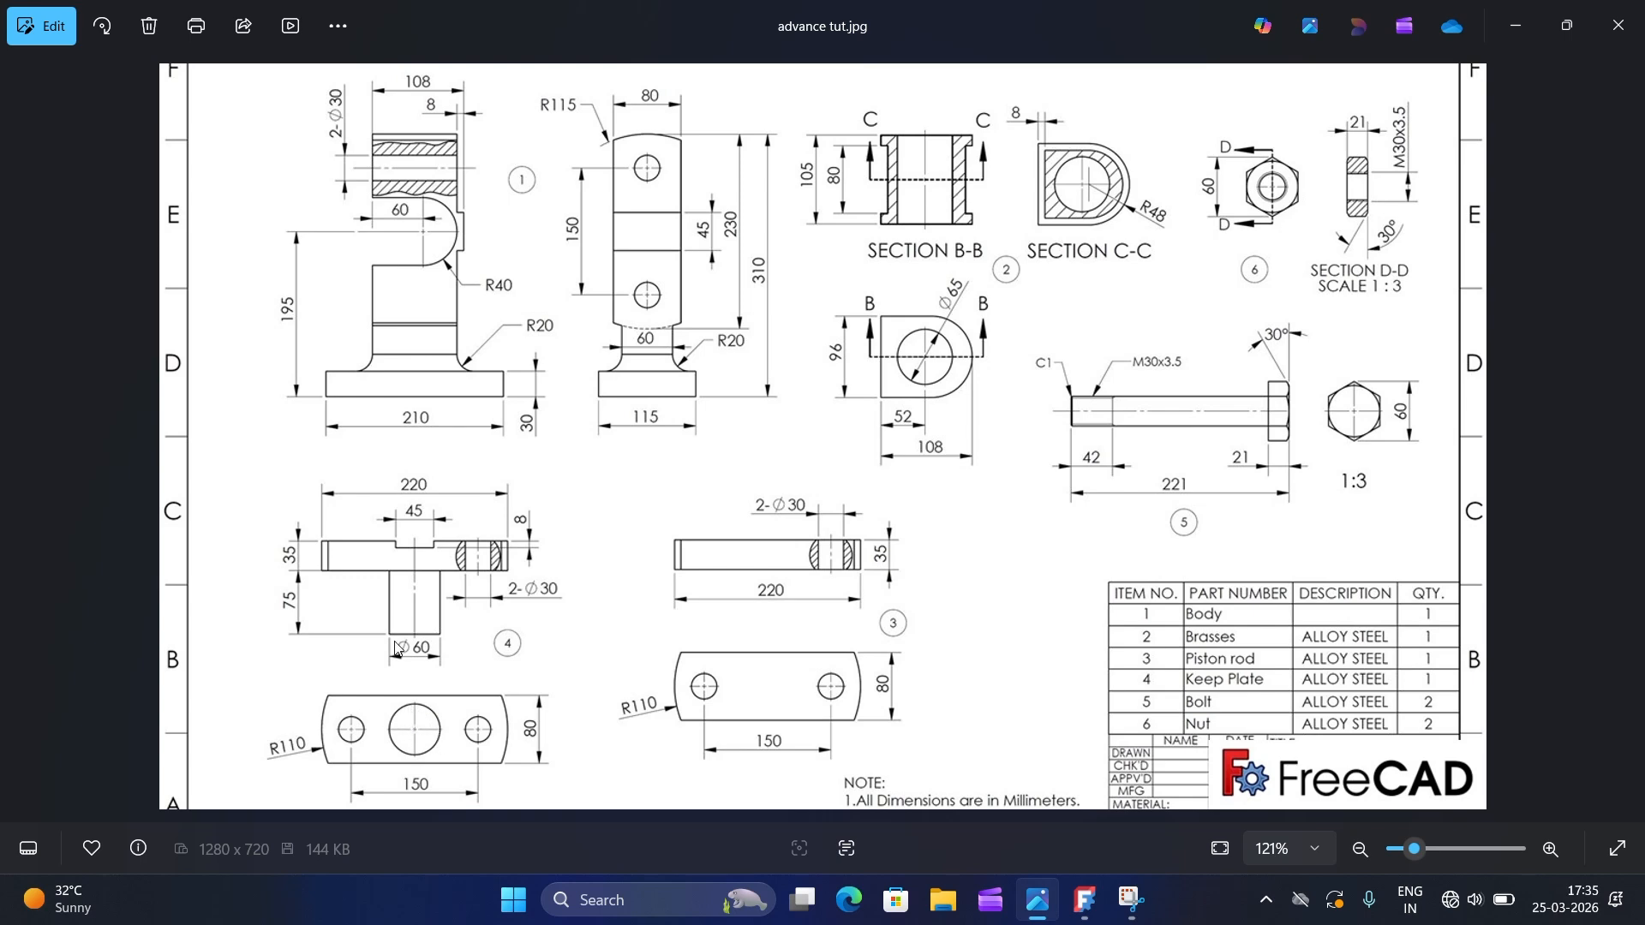
pyautogui.click(1084, 900)
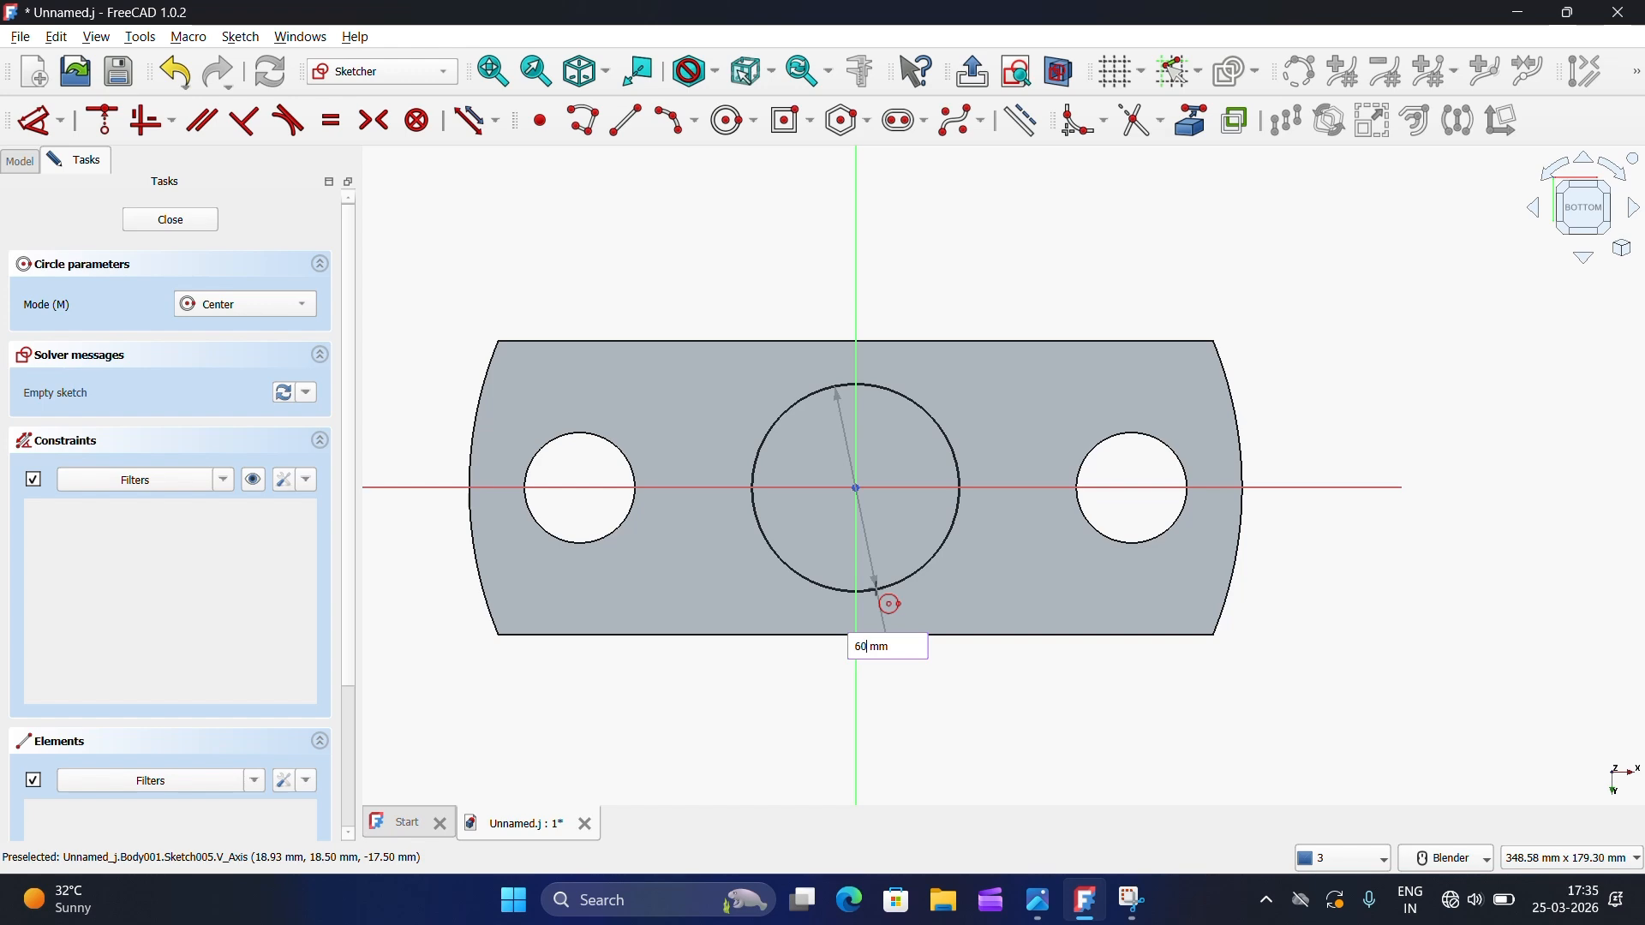
pyautogui.write('60')
pyautogui.press('Return')
pyautogui.scroll(-4, 883, 477)
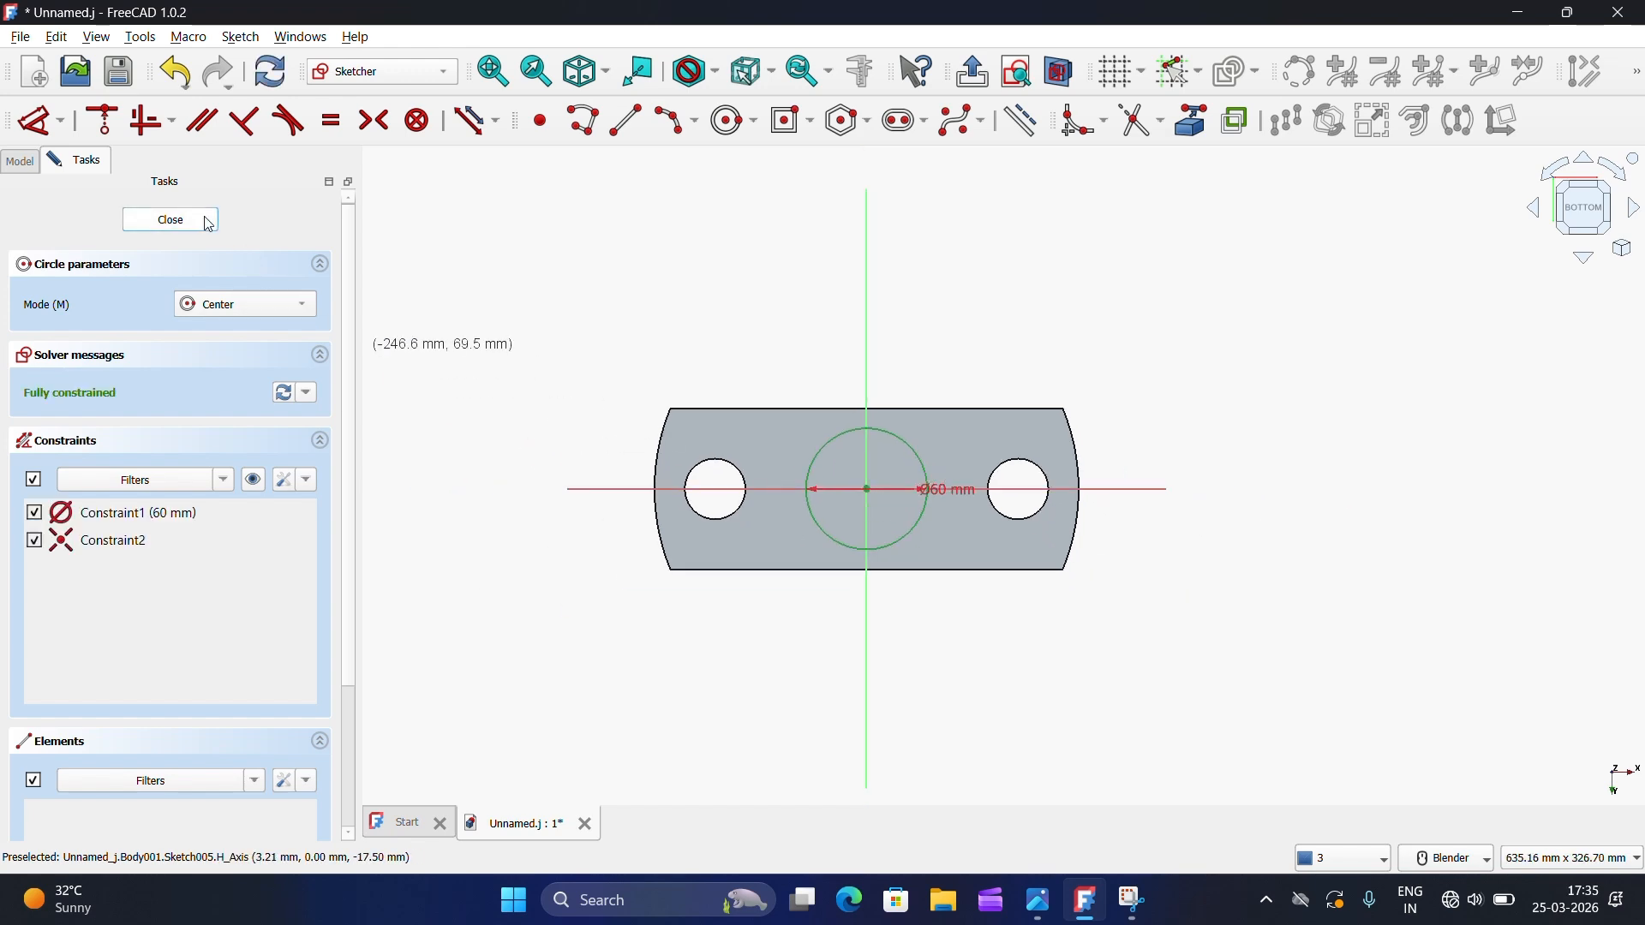
pyautogui.click(208, 225)
# Step: Pad the circle 75 mm downward from the plate's bottom face, checking the rod length in the reference drawing
pyautogui.click(388, 123)
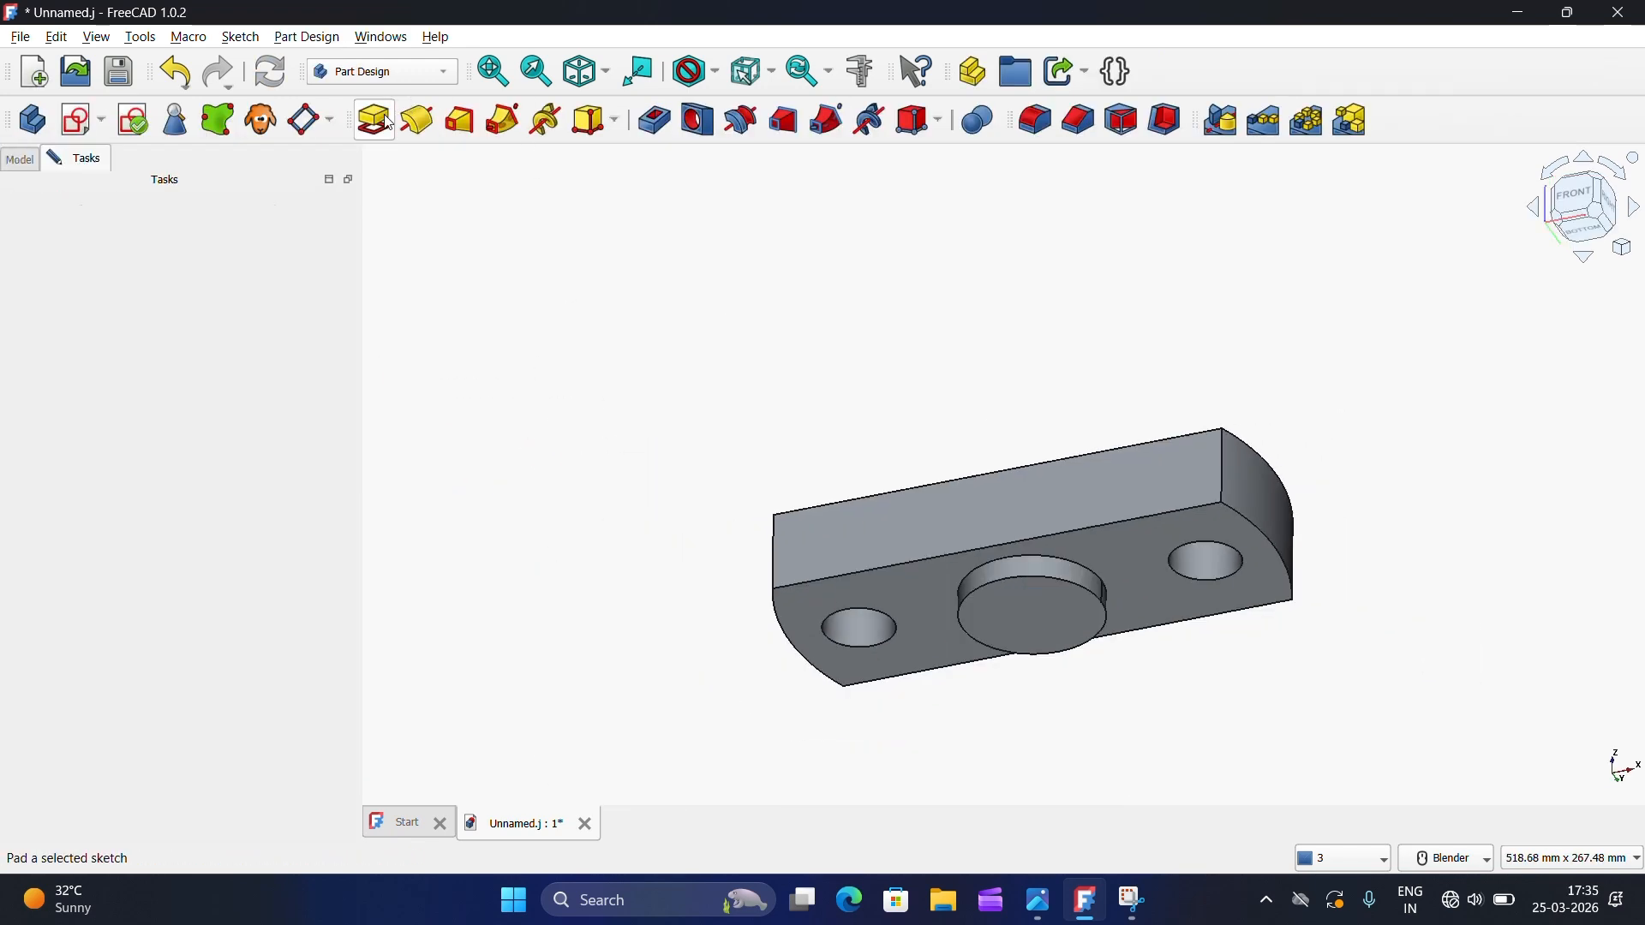
pyautogui.click(1038, 900)
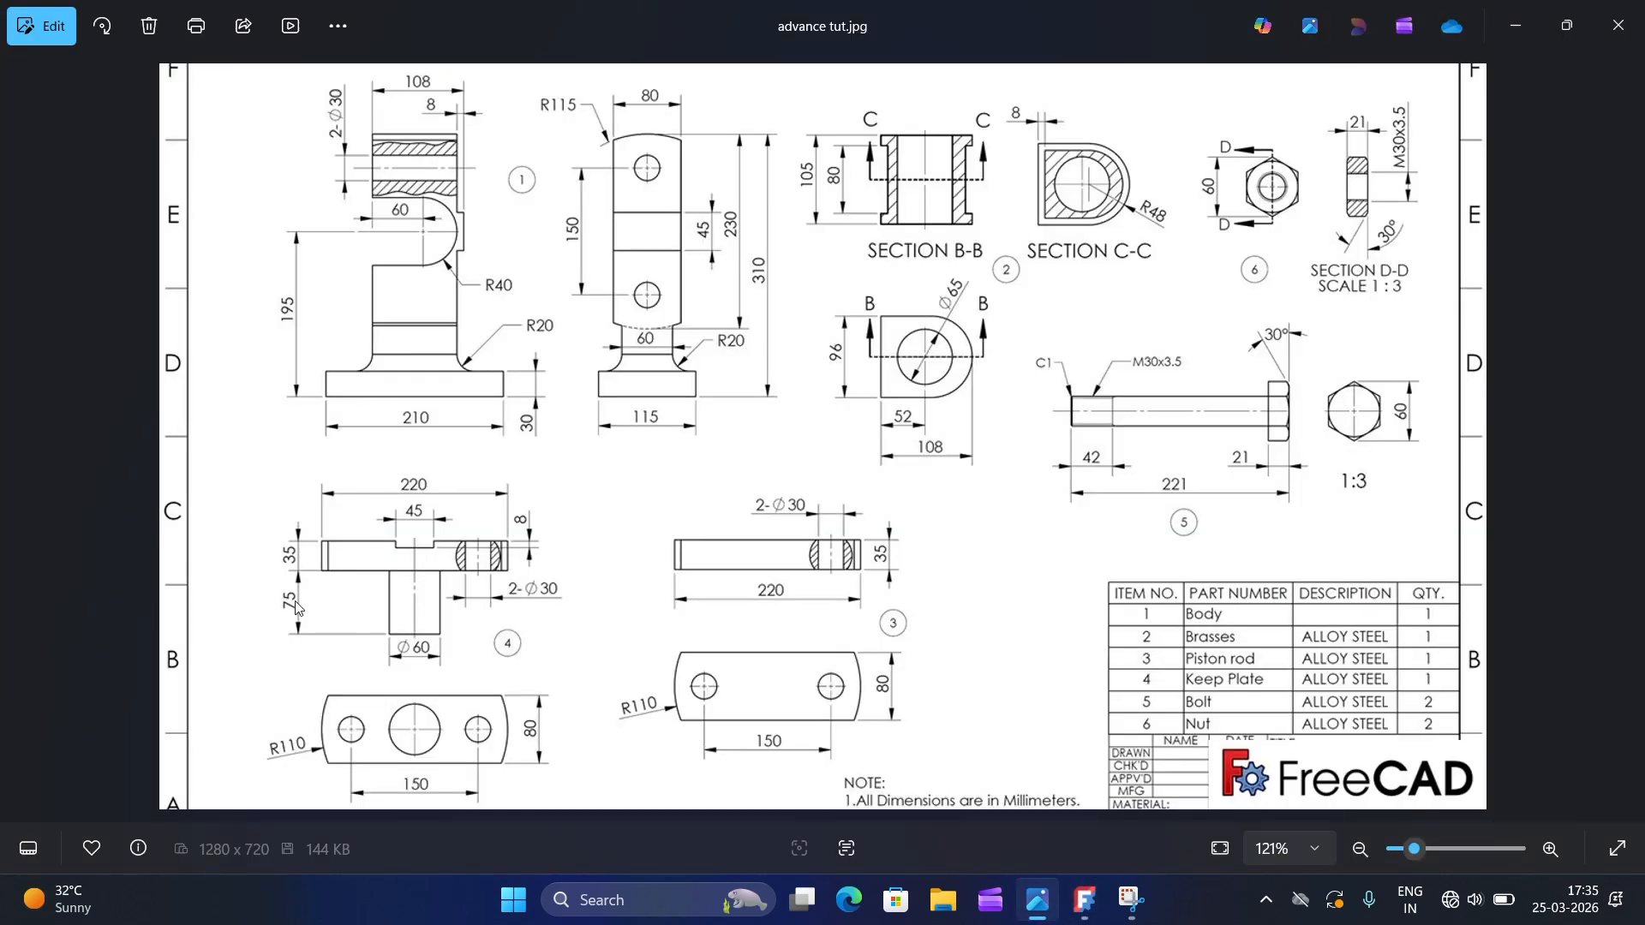
pyautogui.click(1074, 897)
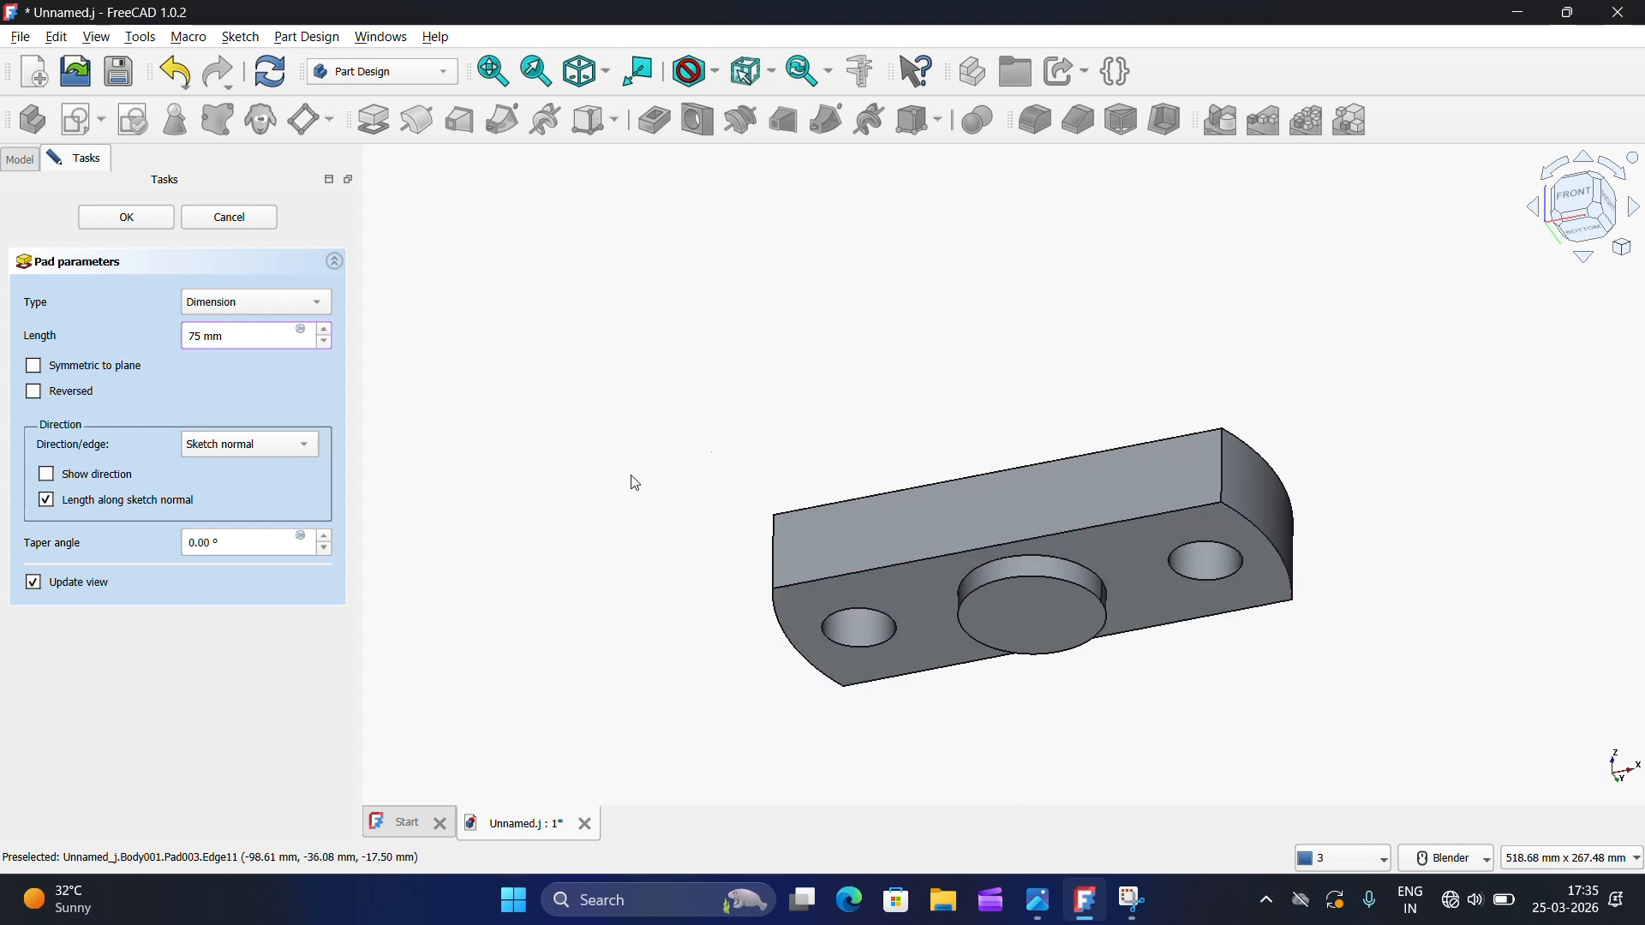
pyautogui.moveTo(1068, 657)
pyautogui.mouseDown(button='middle')
pyautogui.moveTo(1153, 723)
pyautogui.moveTo(1065, 669)
pyautogui.mouseUp(button='middle')
pyautogui.press('Return')
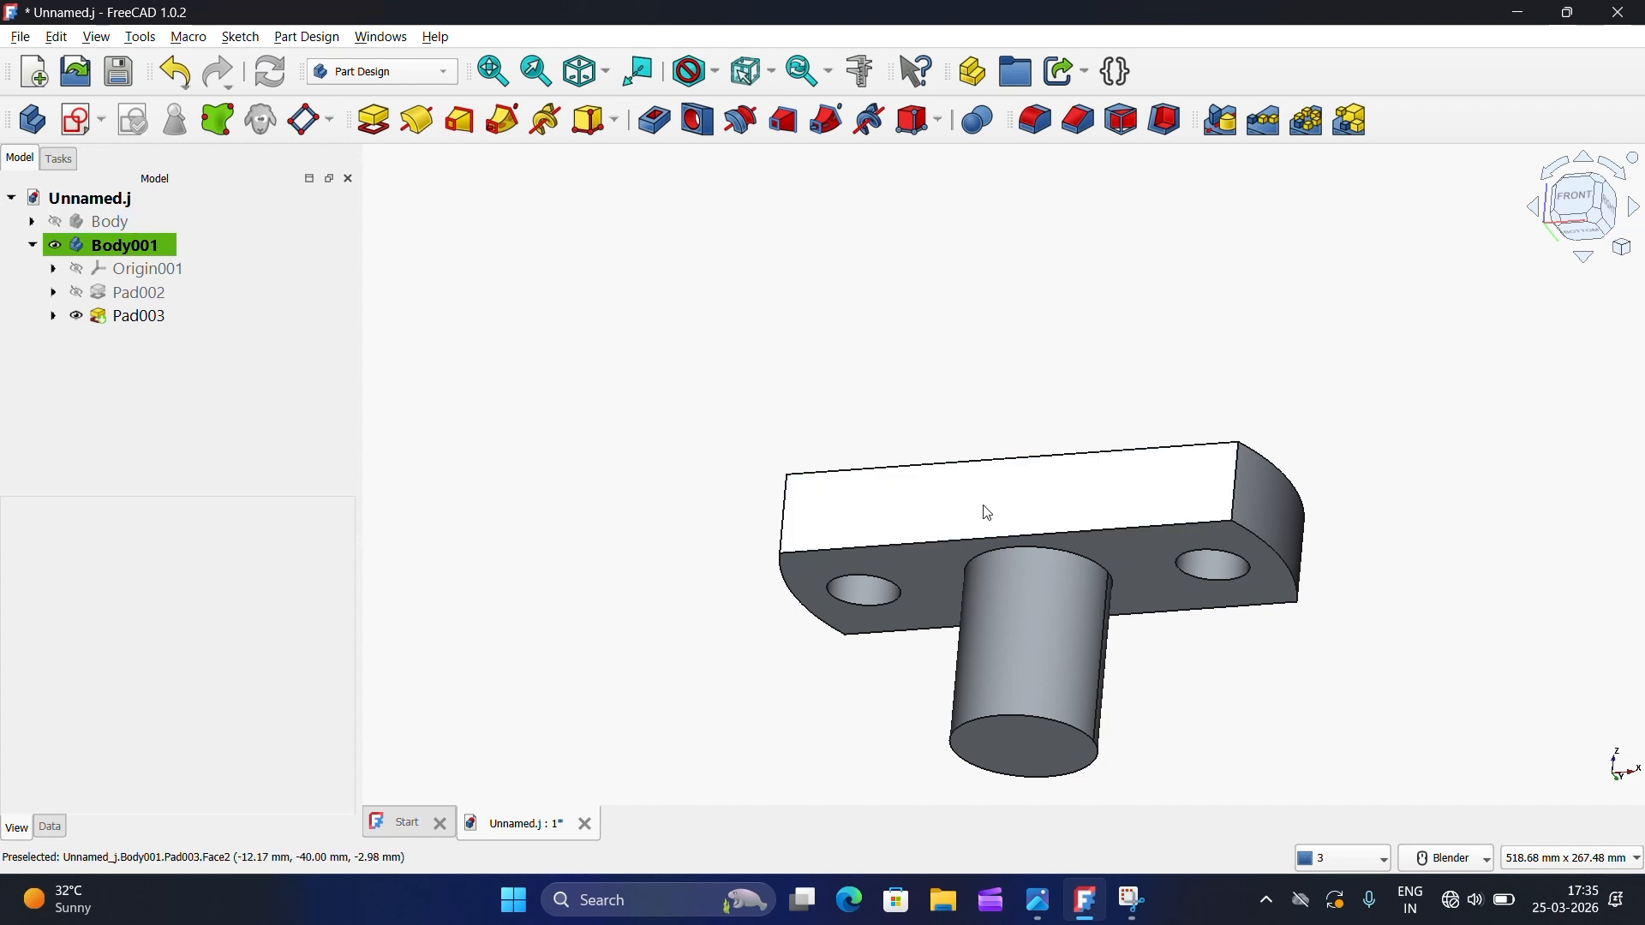
# Step: Start a sketch on the plate's long front face and project its upper edge as external geometry
pyautogui.click(949, 491)
pyautogui.click(83, 120)
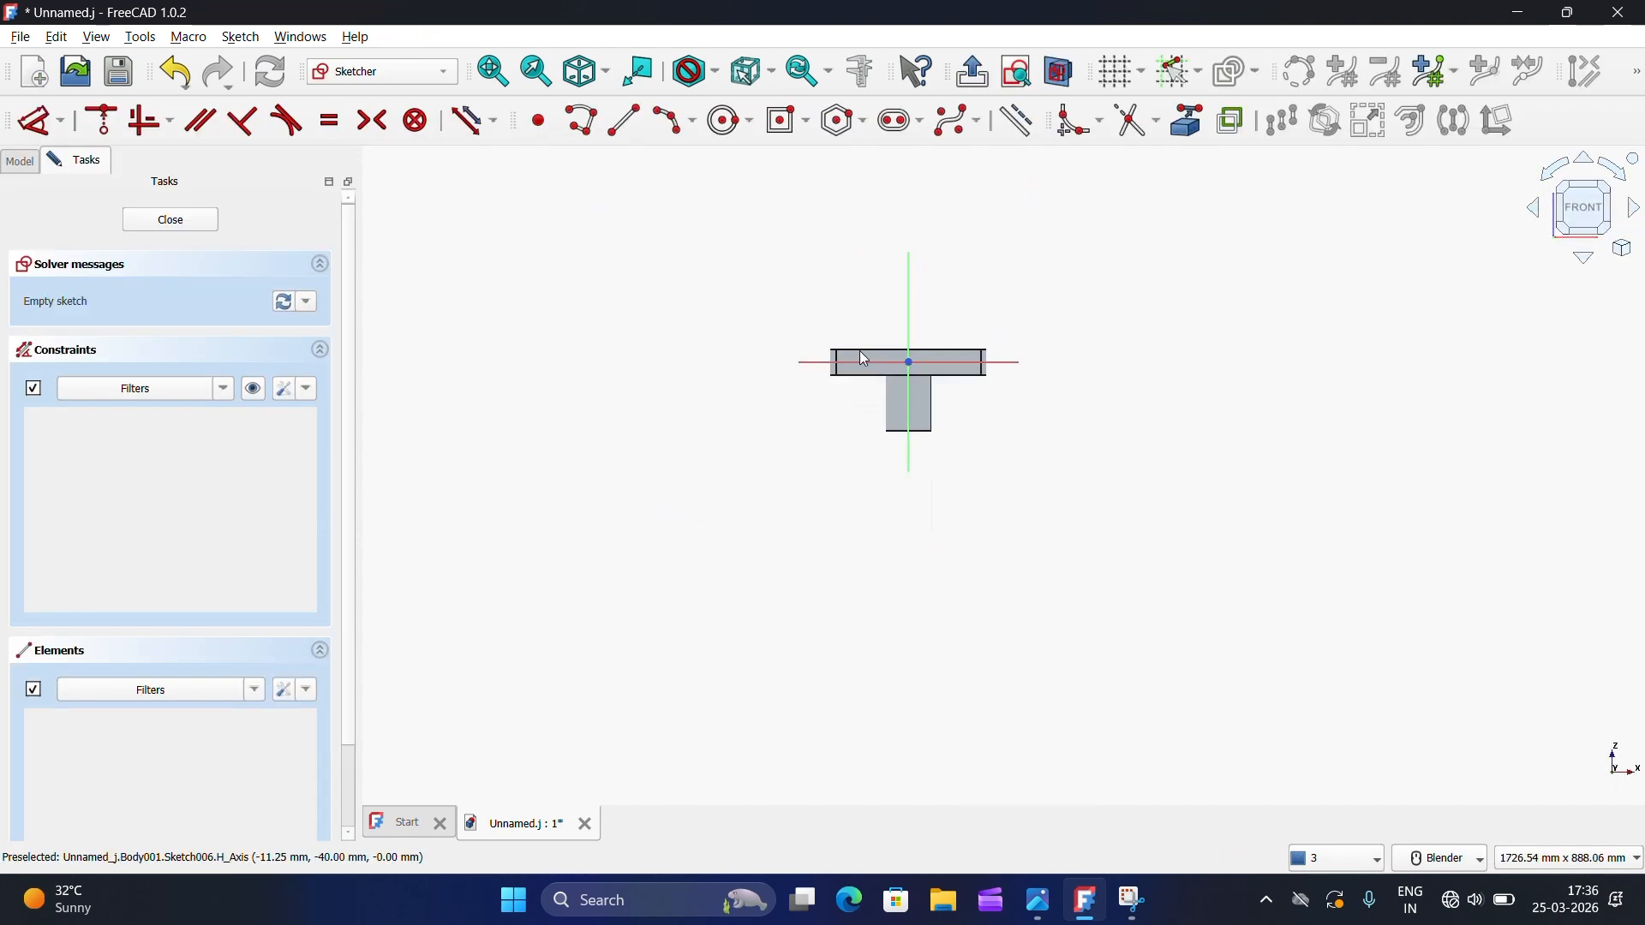
pyautogui.scroll(5, 948, 353)
pyautogui.click(1188, 137)
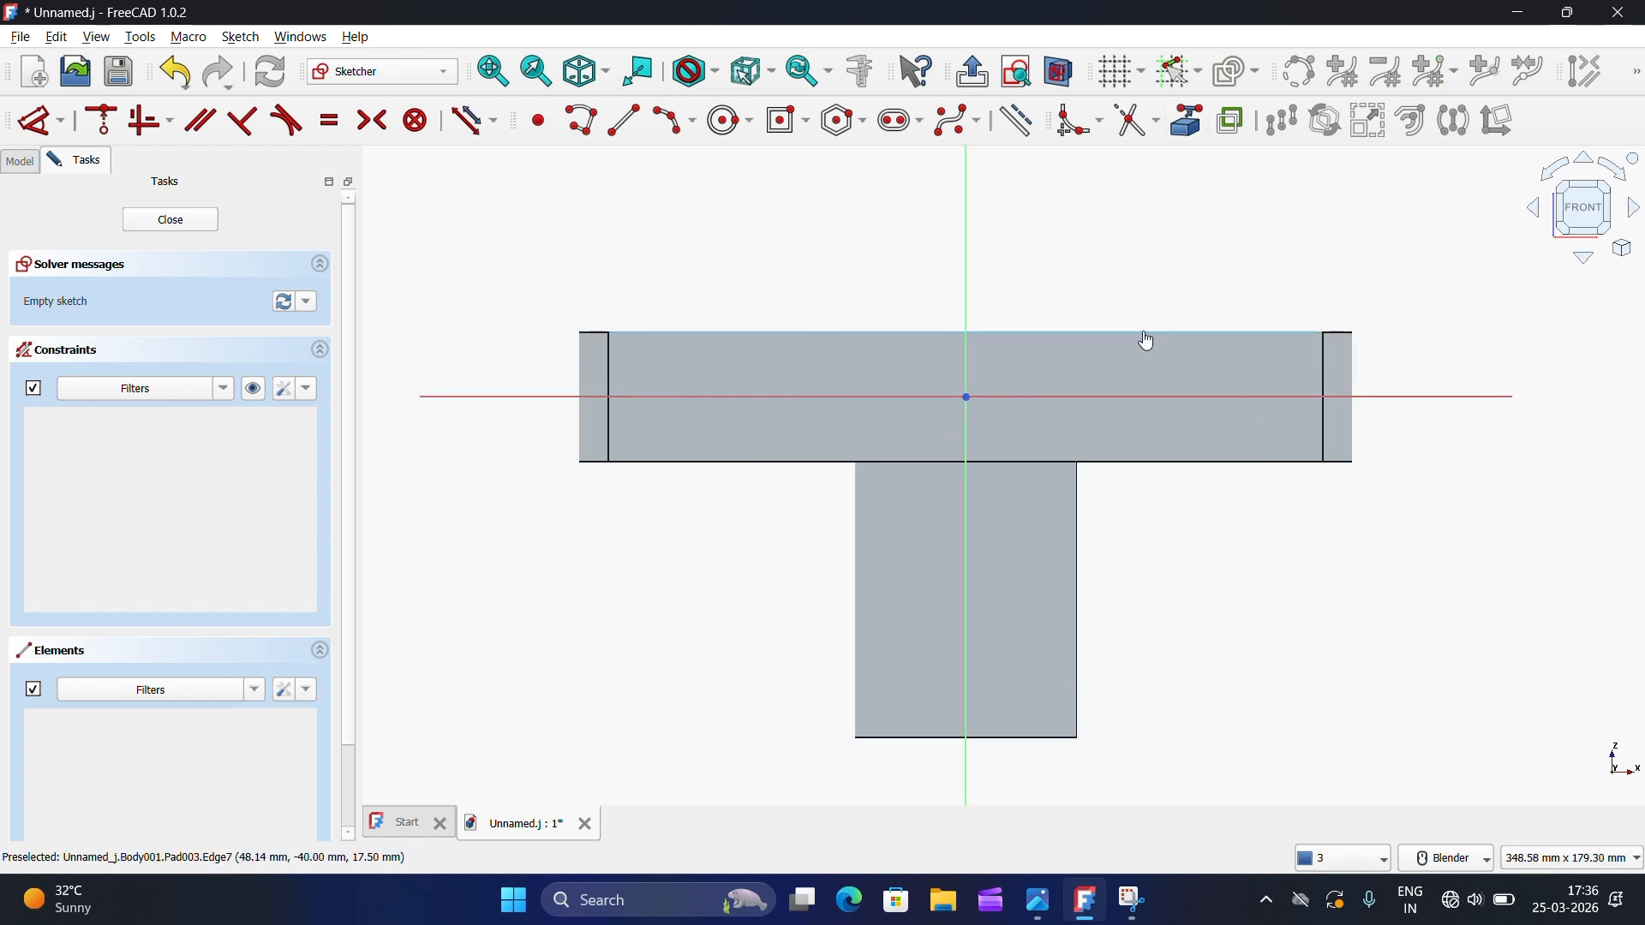
# Step: Draw a rectangle centred on the vertical axis near the plate's upper edge and constrain its upper corner onto the projected edge
pyautogui.click(787, 122)
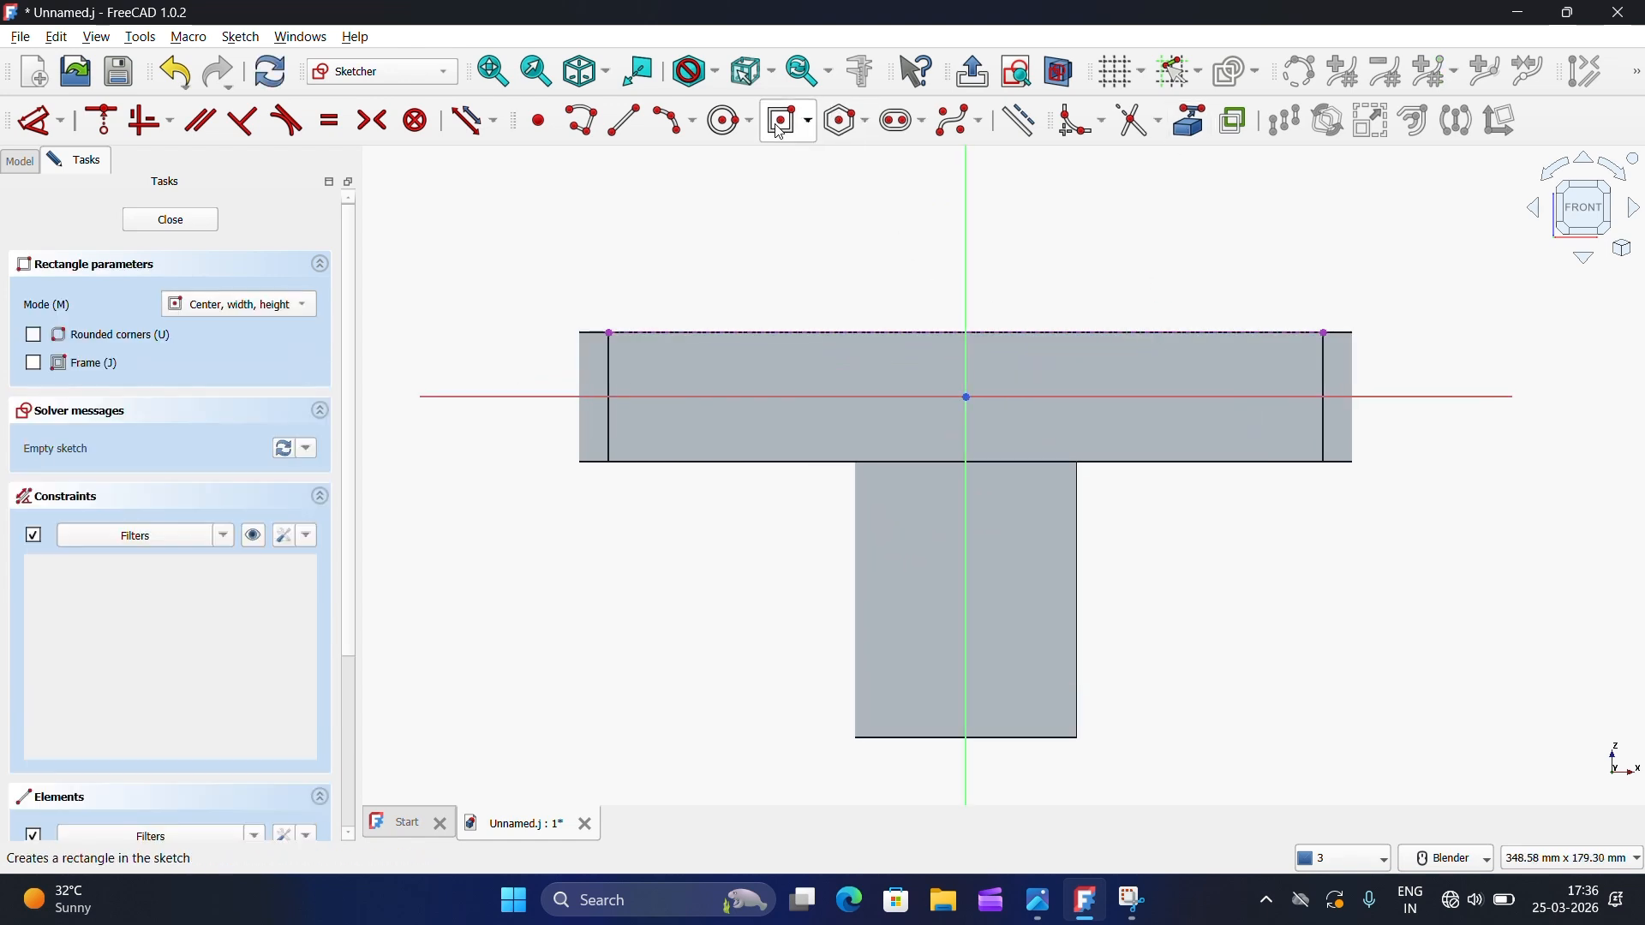
pyautogui.scroll(2, 934, 358)
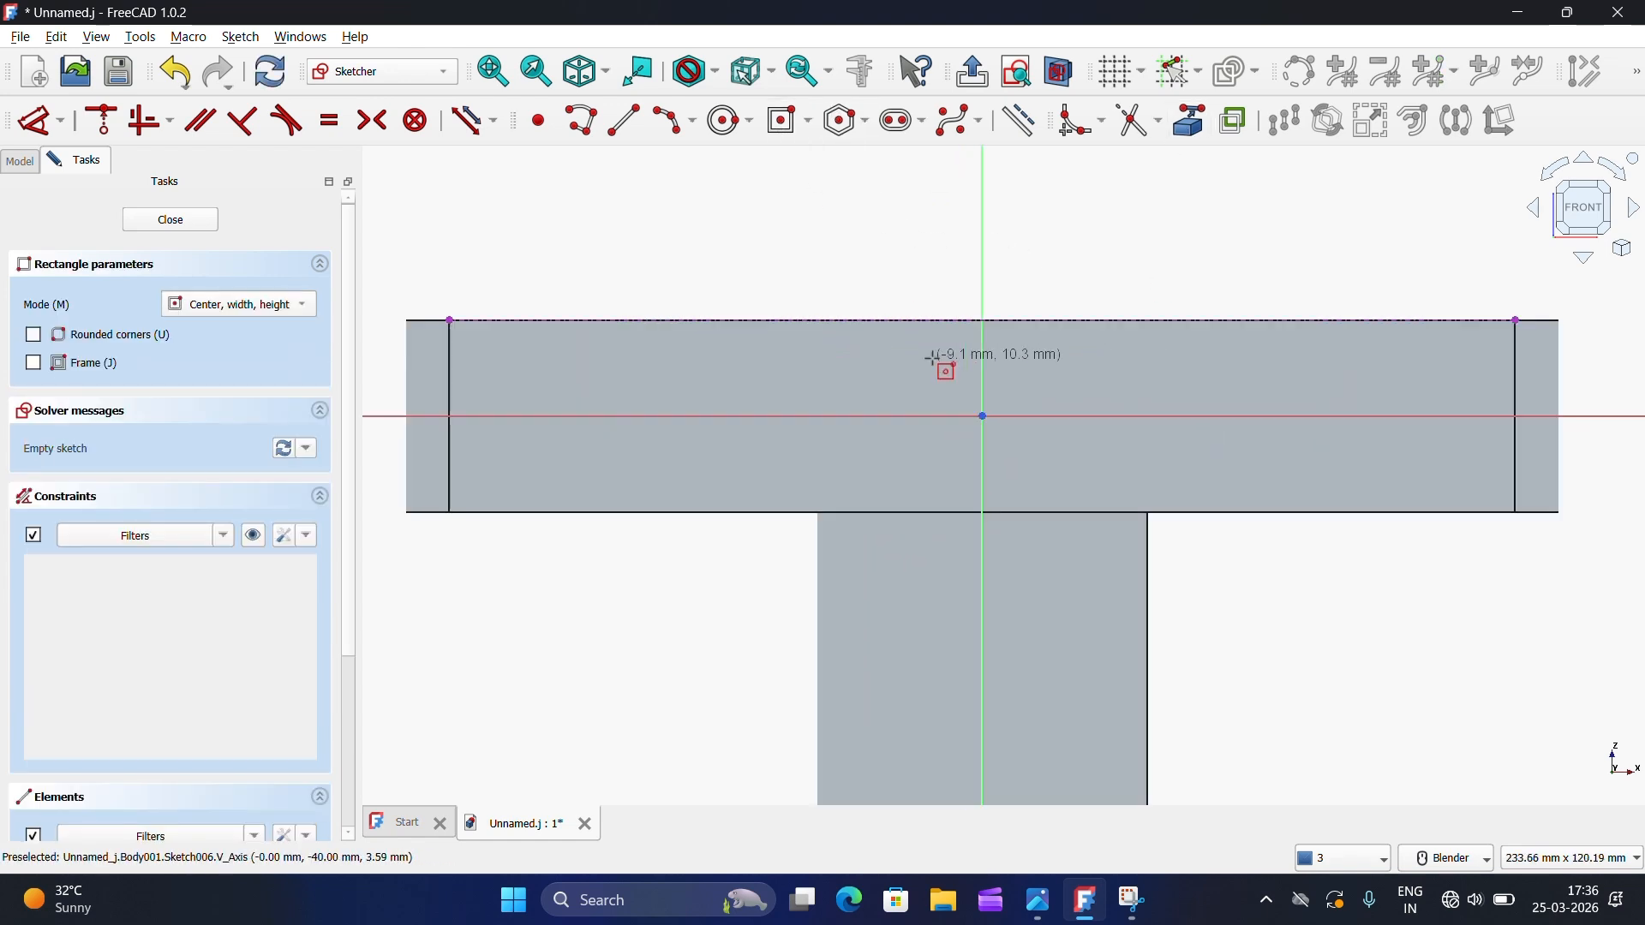
pyautogui.click(983, 348)
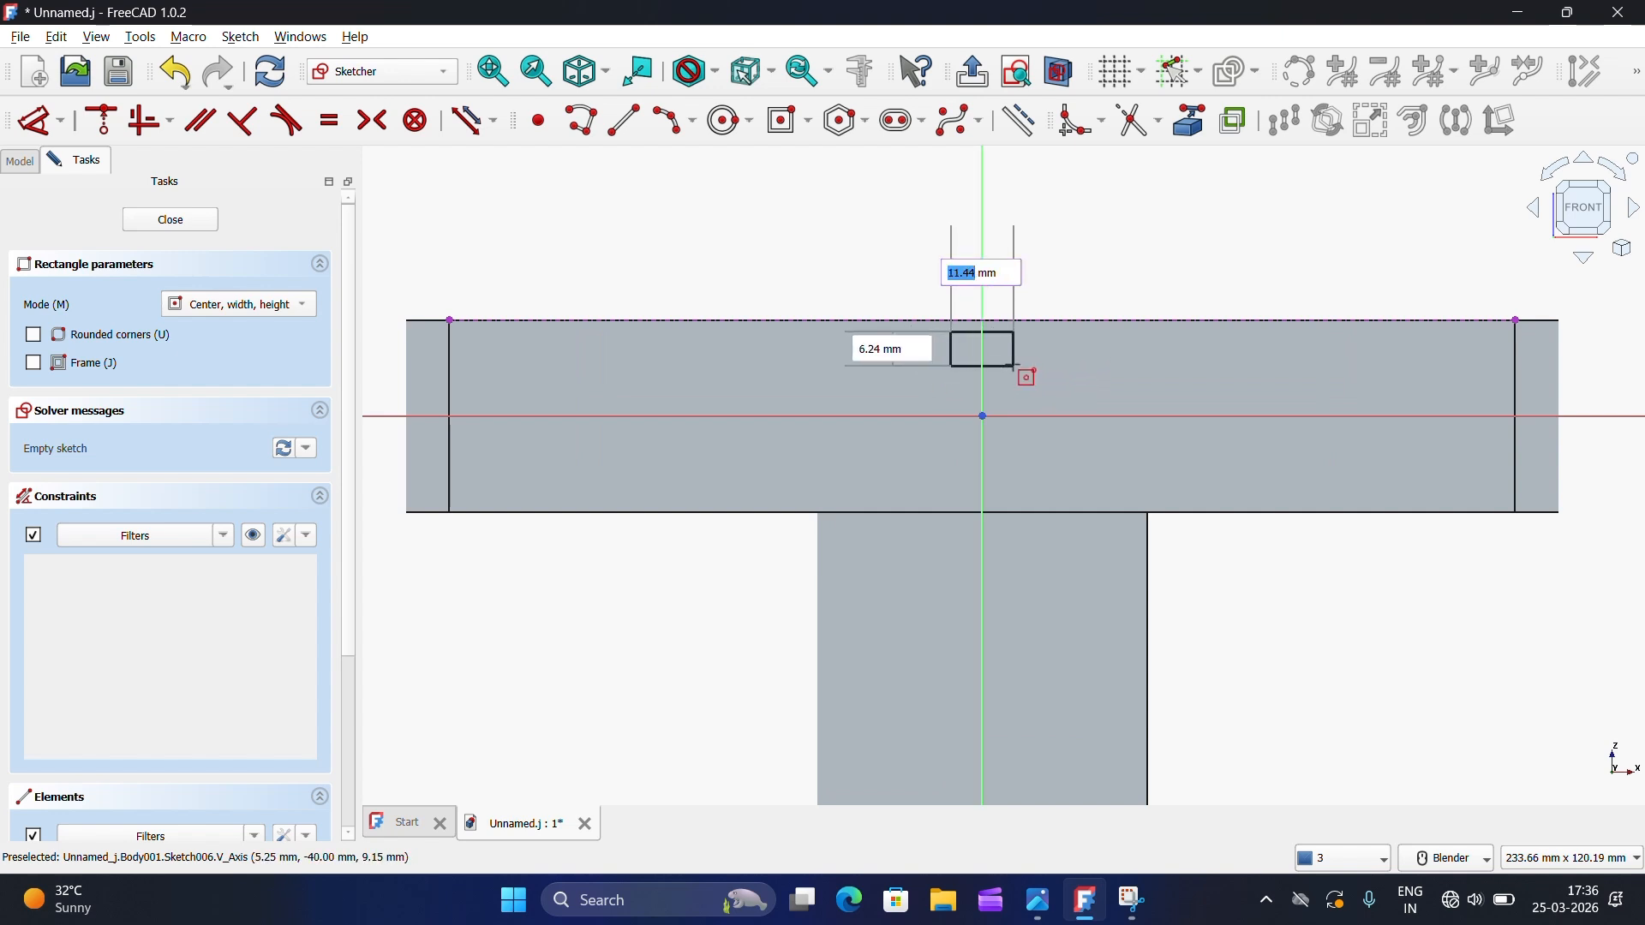
pyautogui.click(1089, 384)
pyautogui.rightClick(1089, 379)
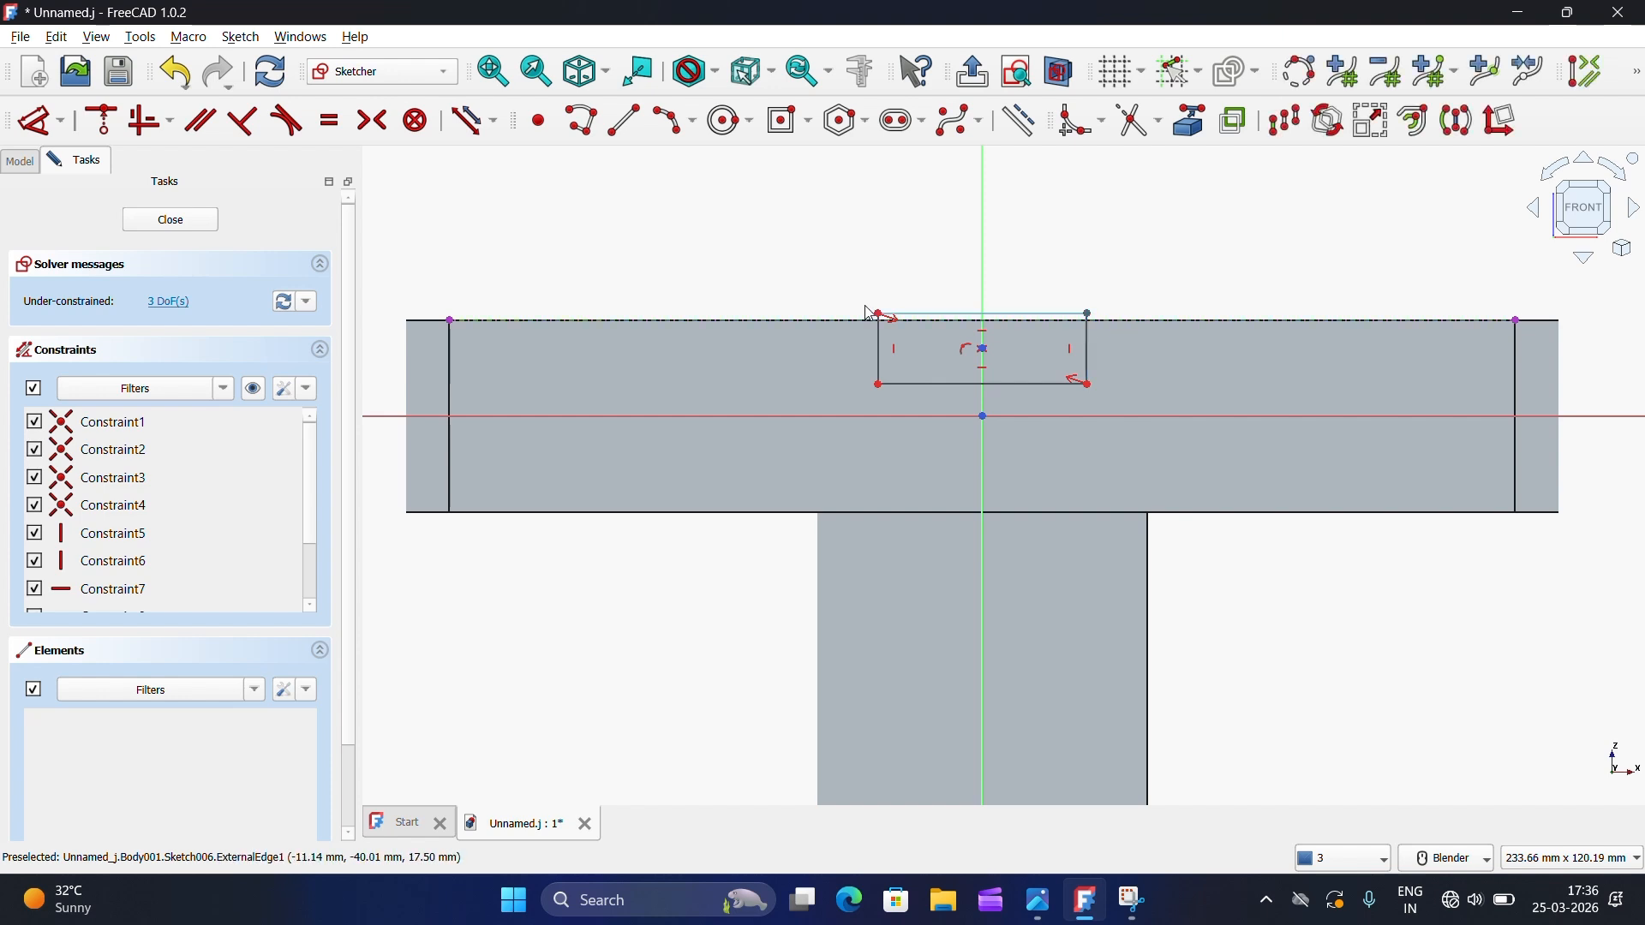
pyautogui.click(99, 127)
pyautogui.scroll(2, 932, 355)
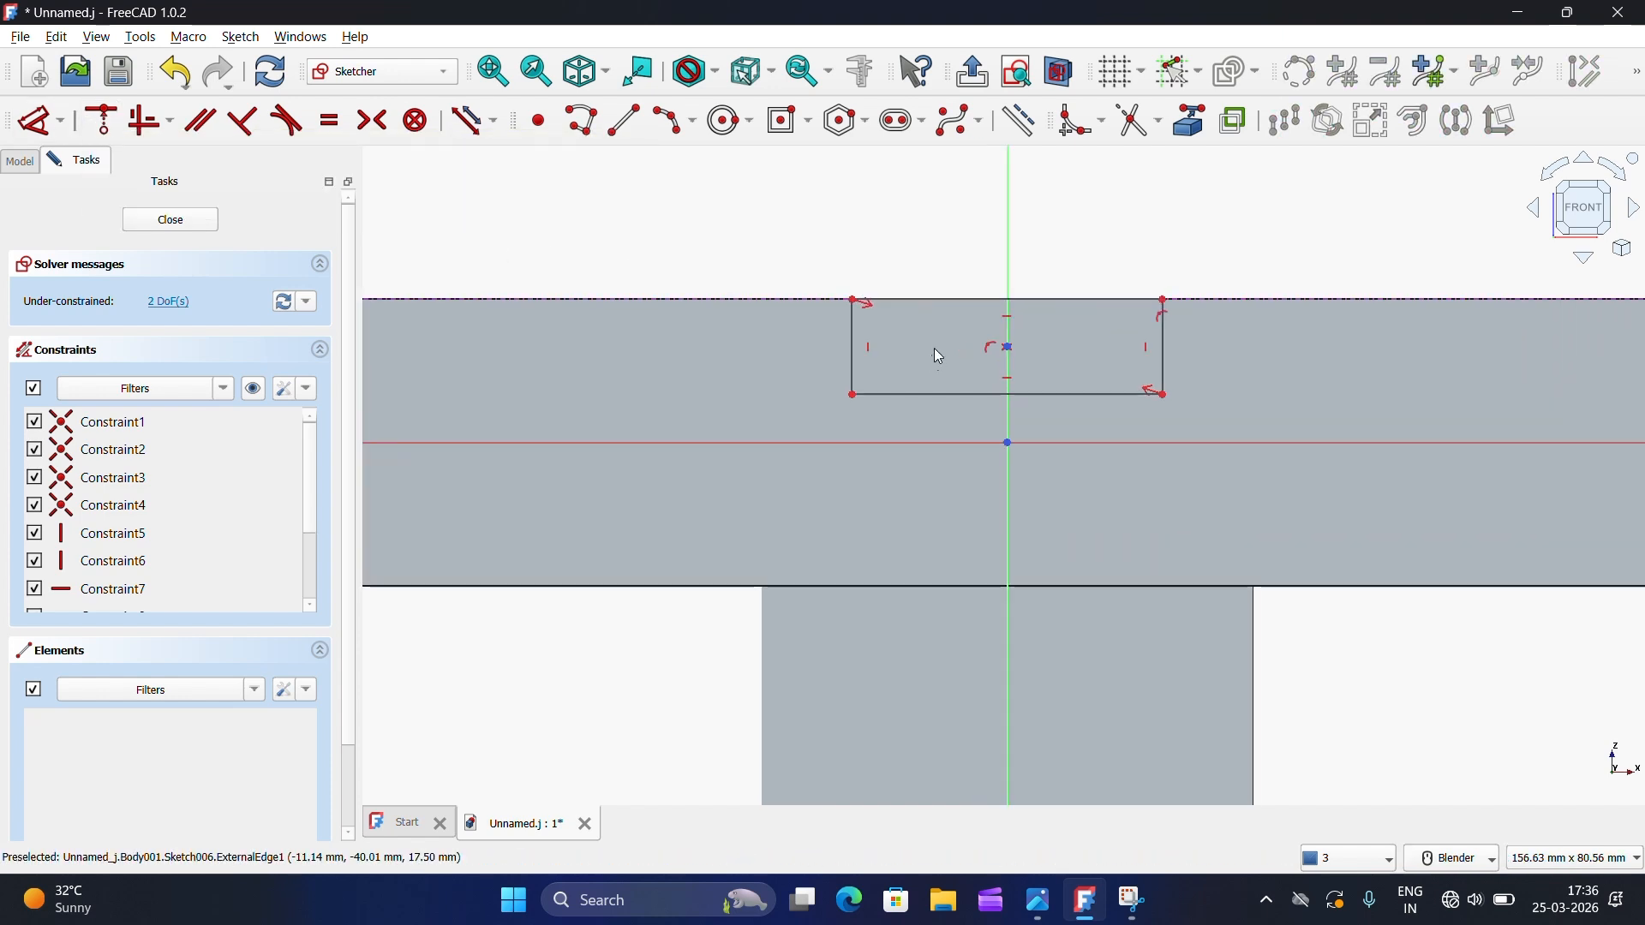
# Step: Dimension the slot rectangle to 45 mm wide and 8 mm high, and close the sketch
pyautogui.click(37, 122)
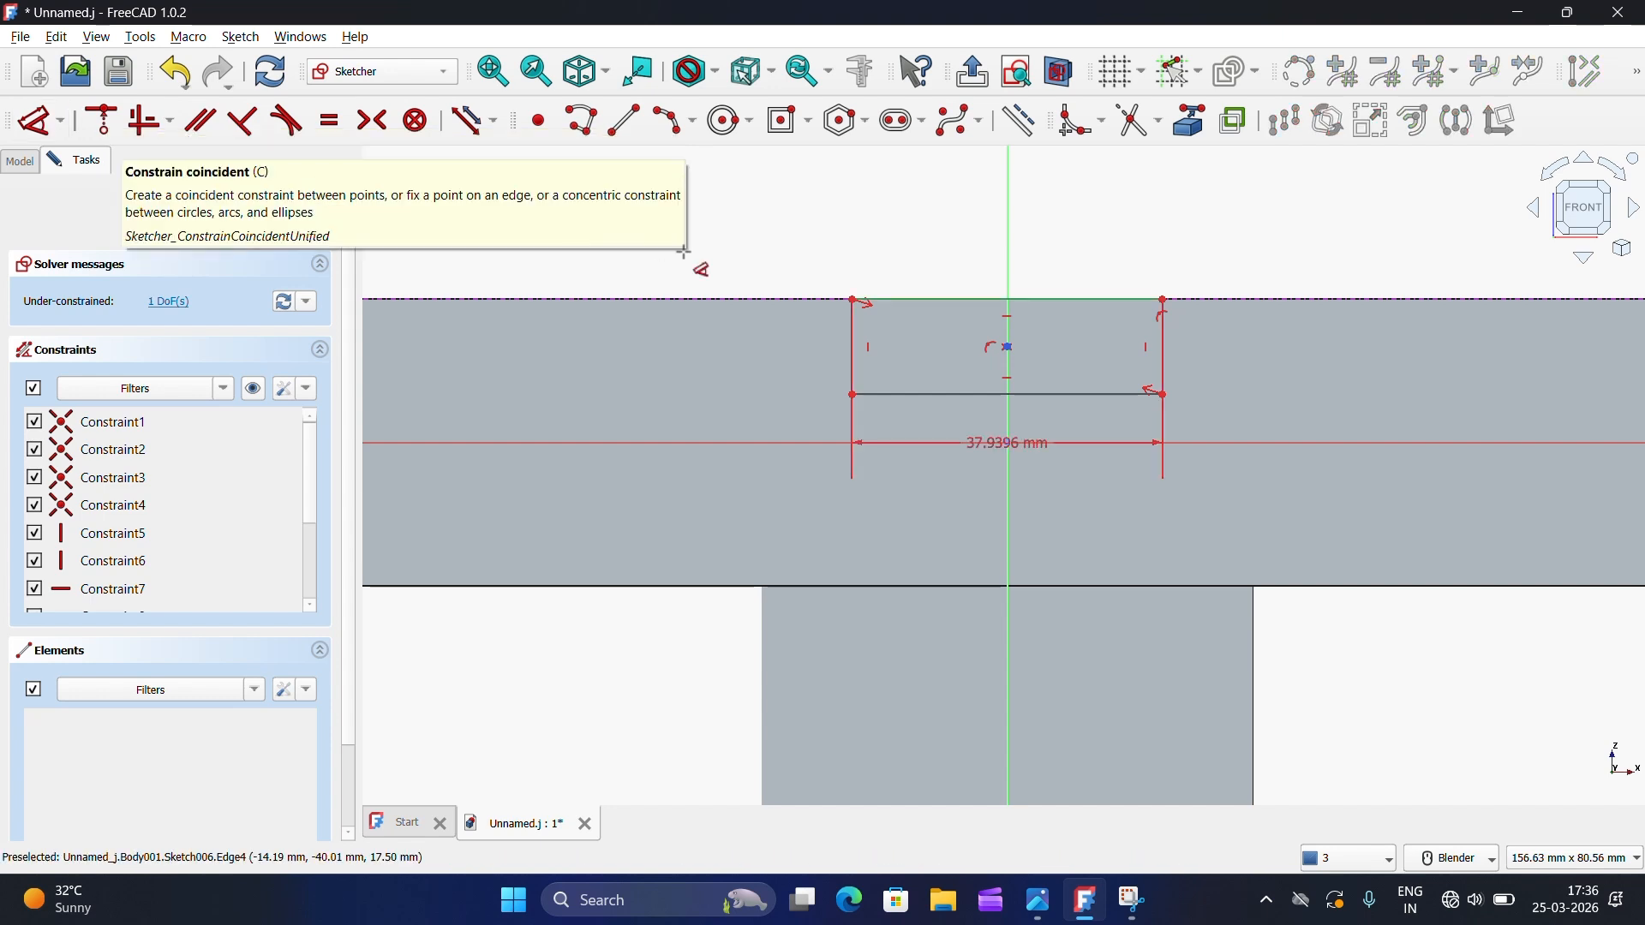
pyautogui.click(790, 216)
pyautogui.write('45')
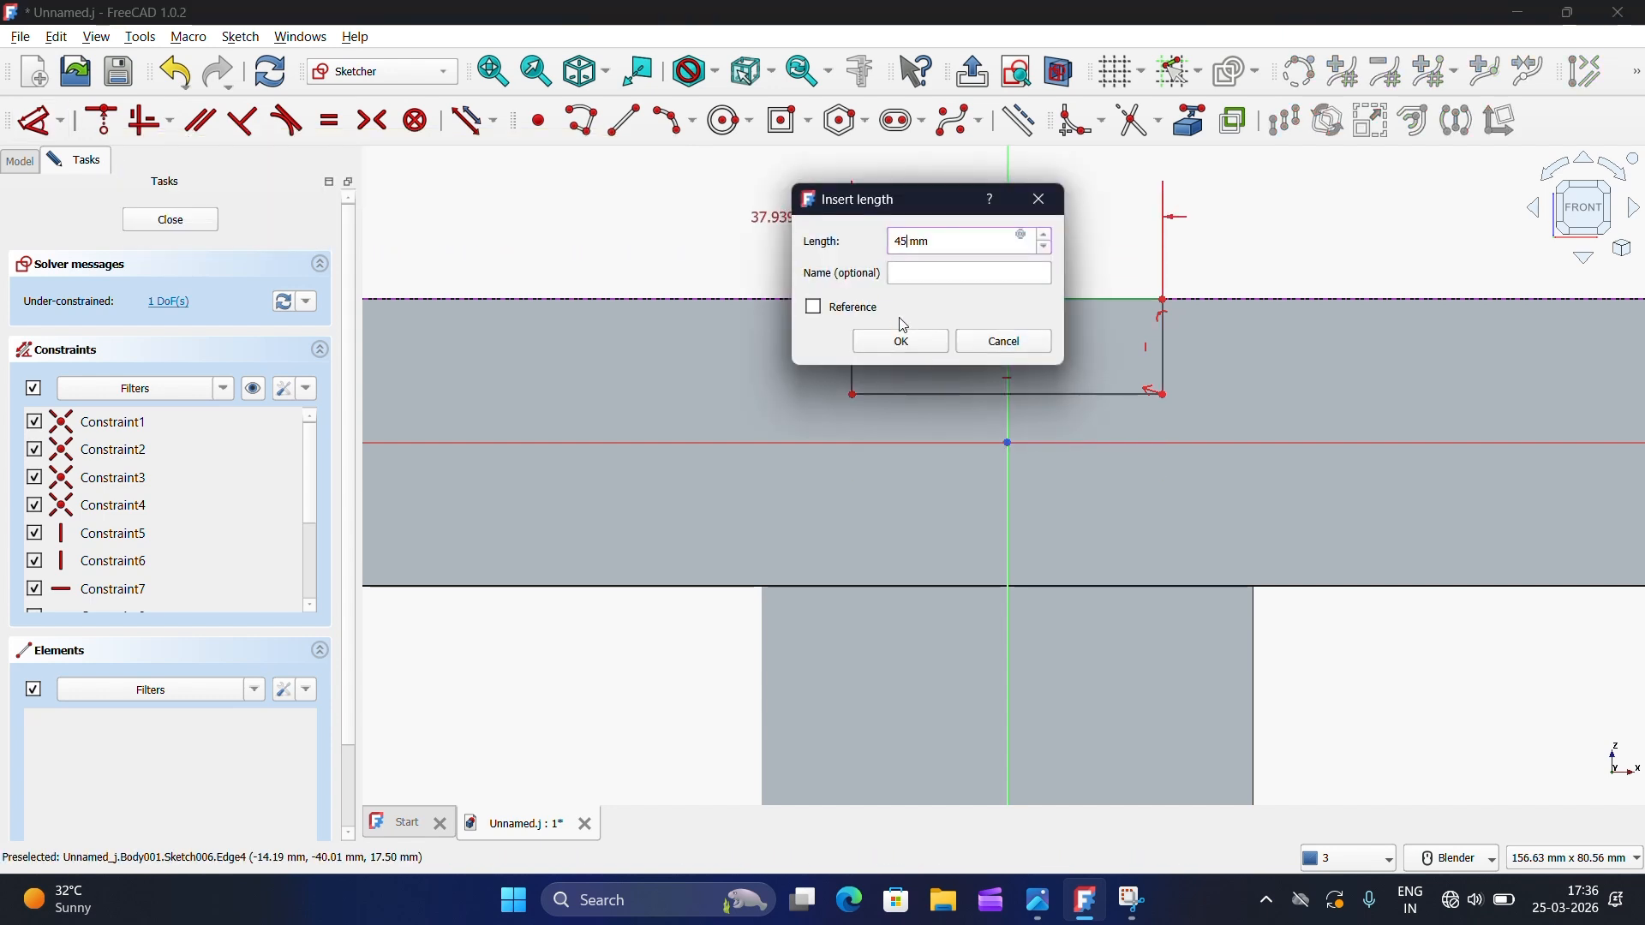
pyautogui.click(904, 341)
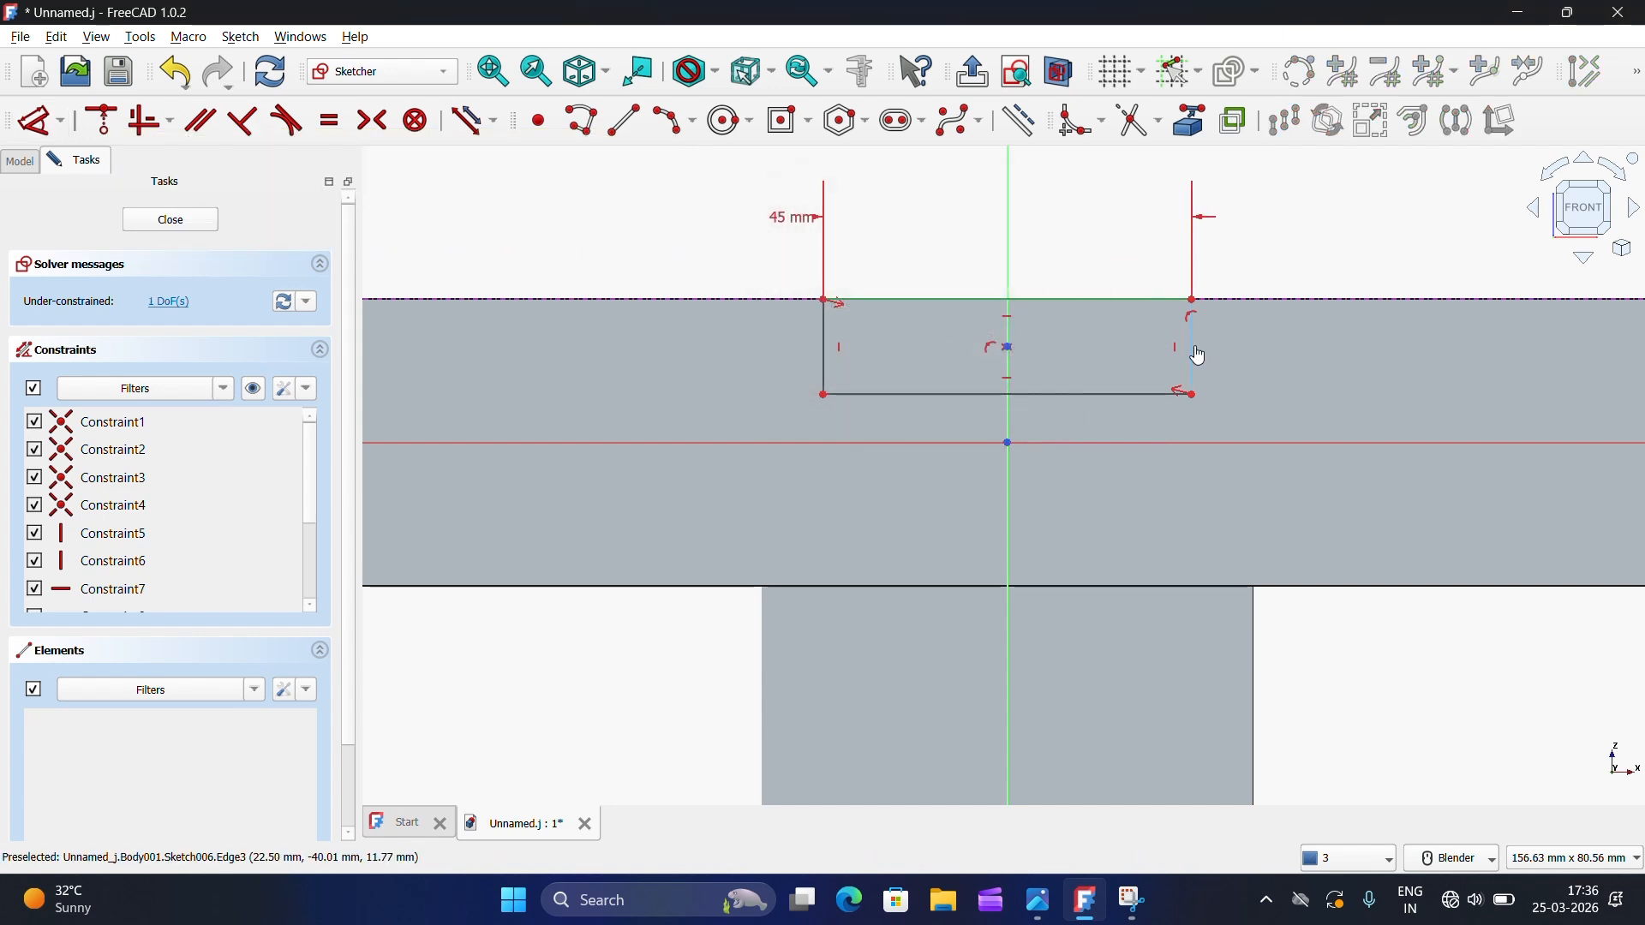
pyautogui.click(1198, 356)
pyautogui.write('8')
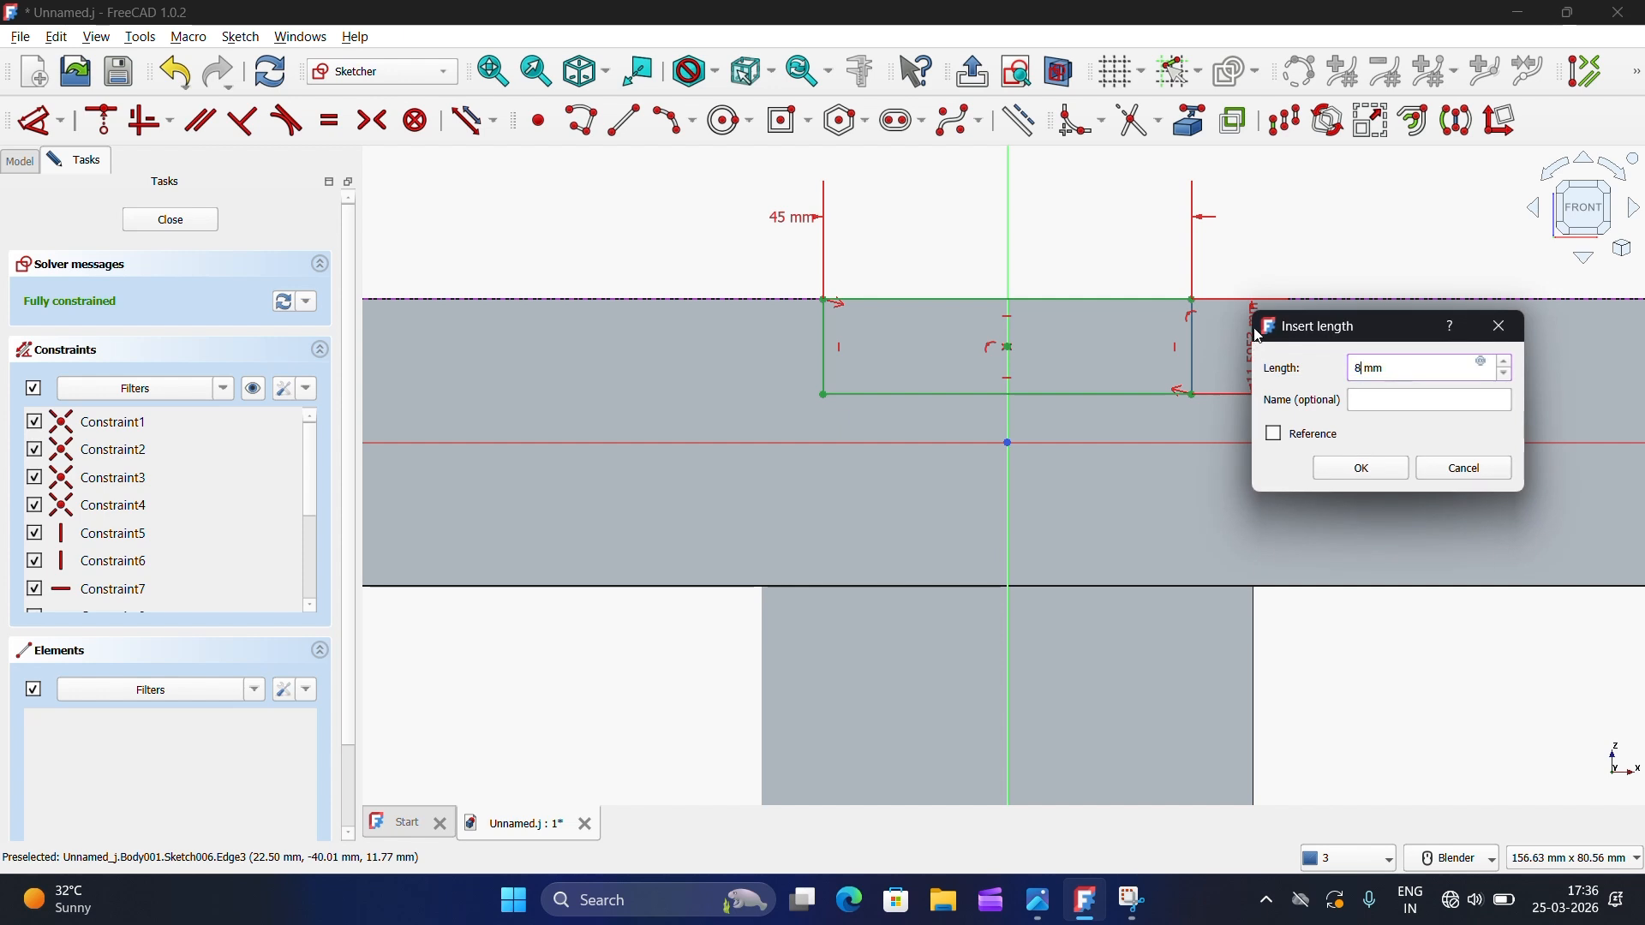
pyautogui.click(1363, 468)
pyautogui.scroll(-1, 1380, 470)
pyautogui.press('Escape')
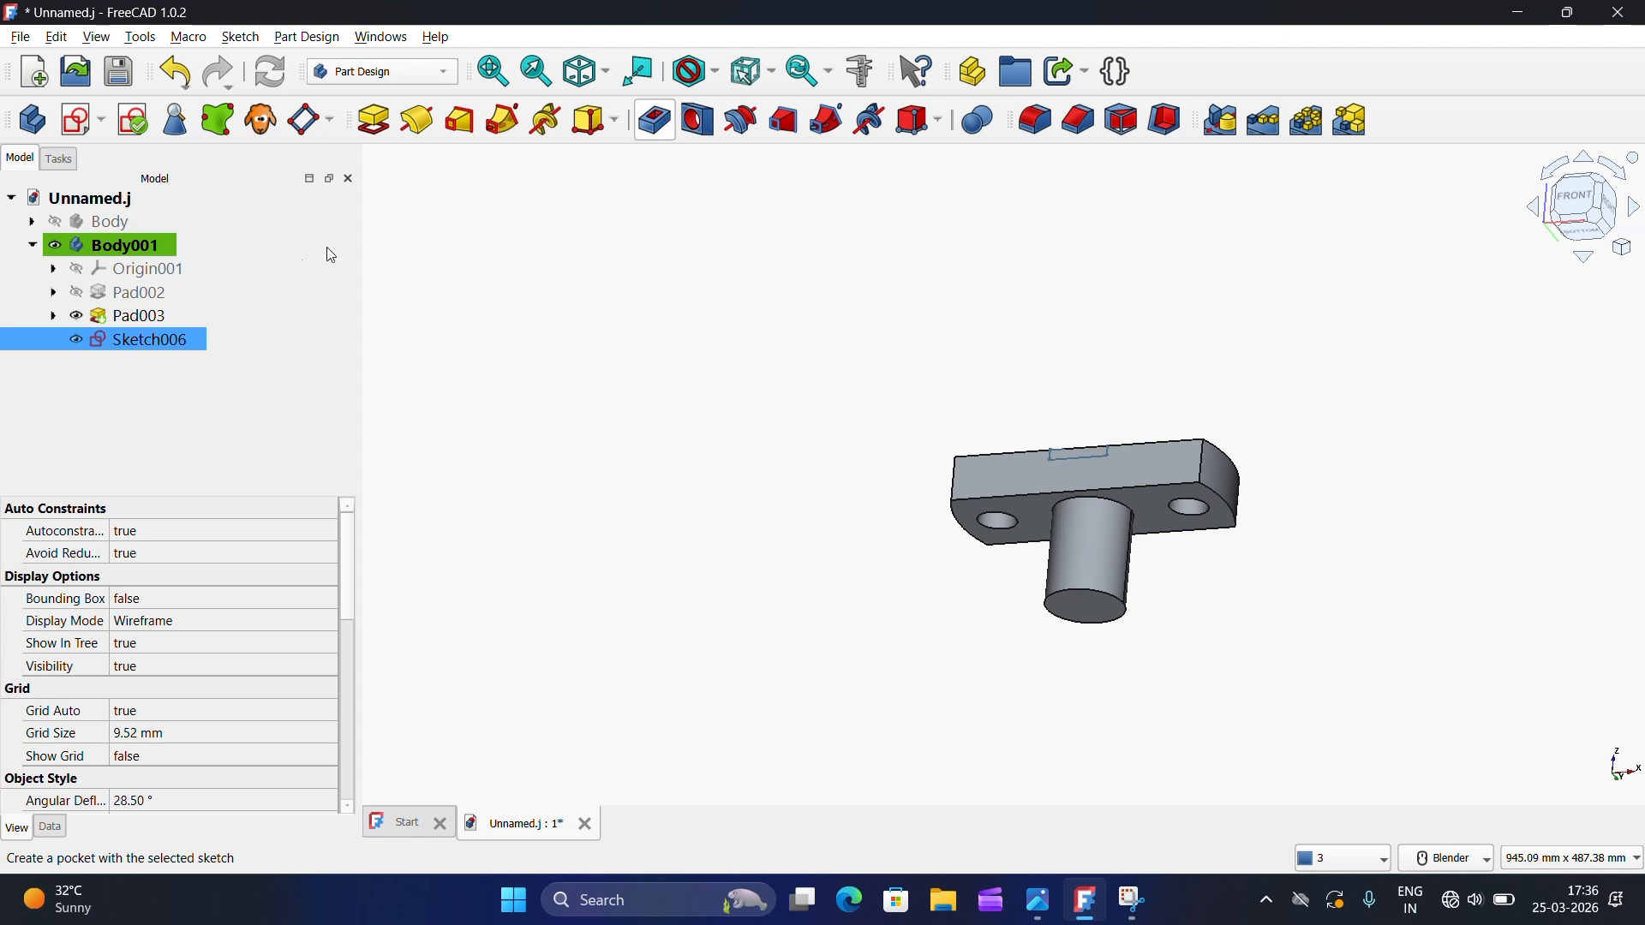
# Step: Pocket the slot rectangle through all of the plate
pyautogui.click(225, 301)
pyautogui.click(227, 319)
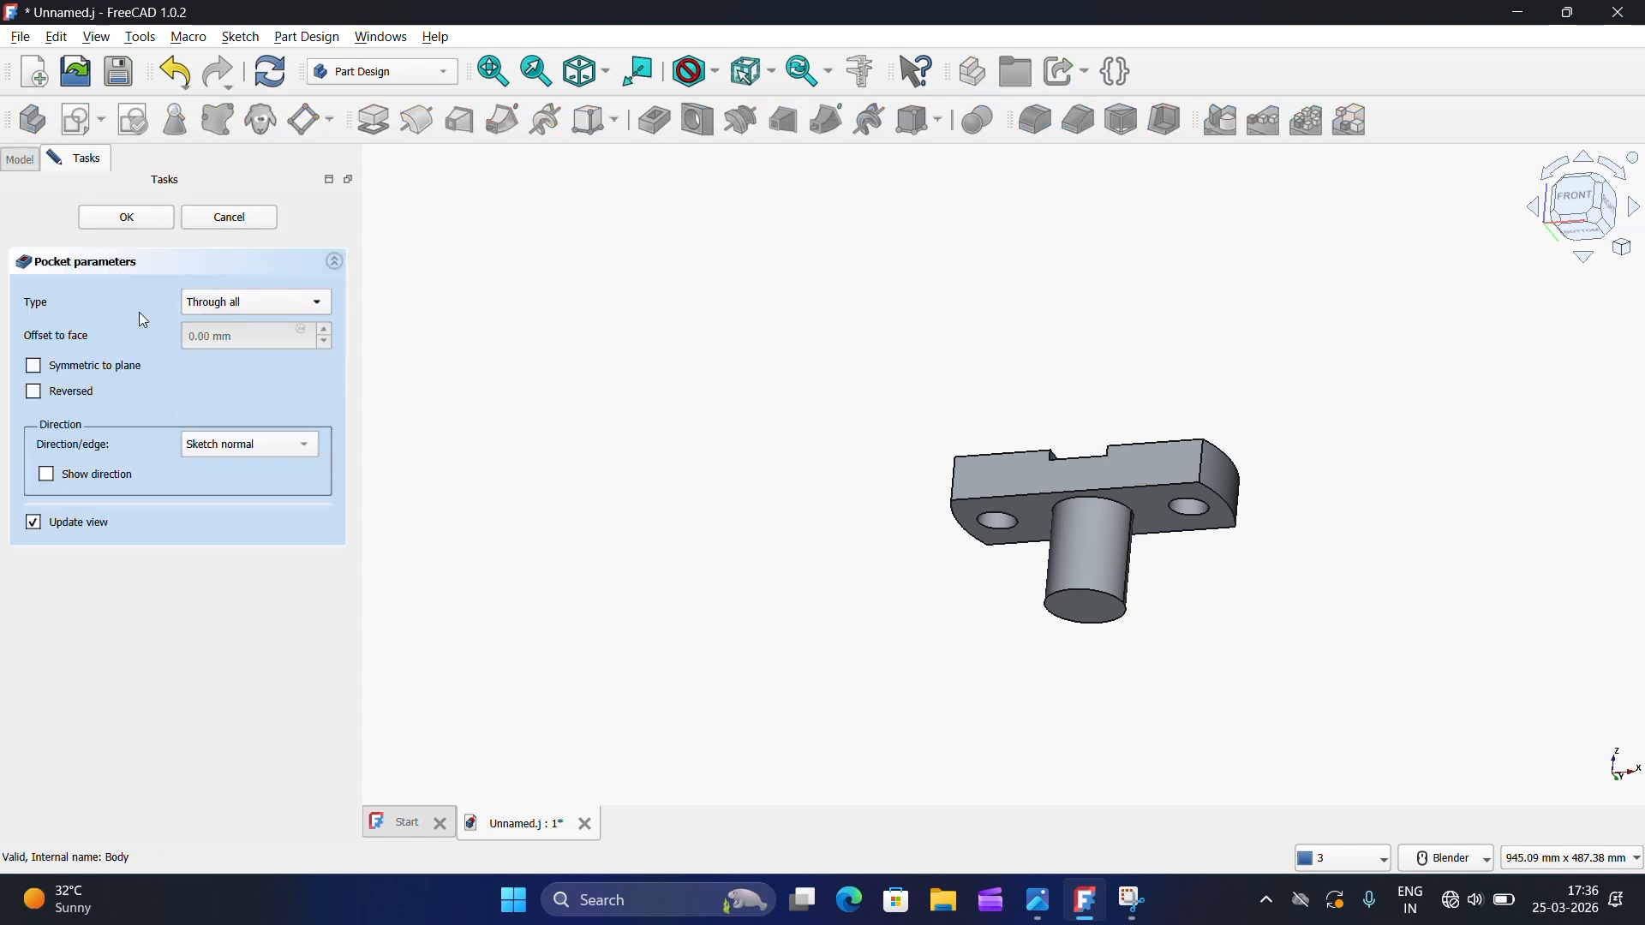
pyautogui.scroll(1, 1028, 480)
pyautogui.moveTo(1029, 478); pyautogui.dragTo(1071, 592, button='middle')
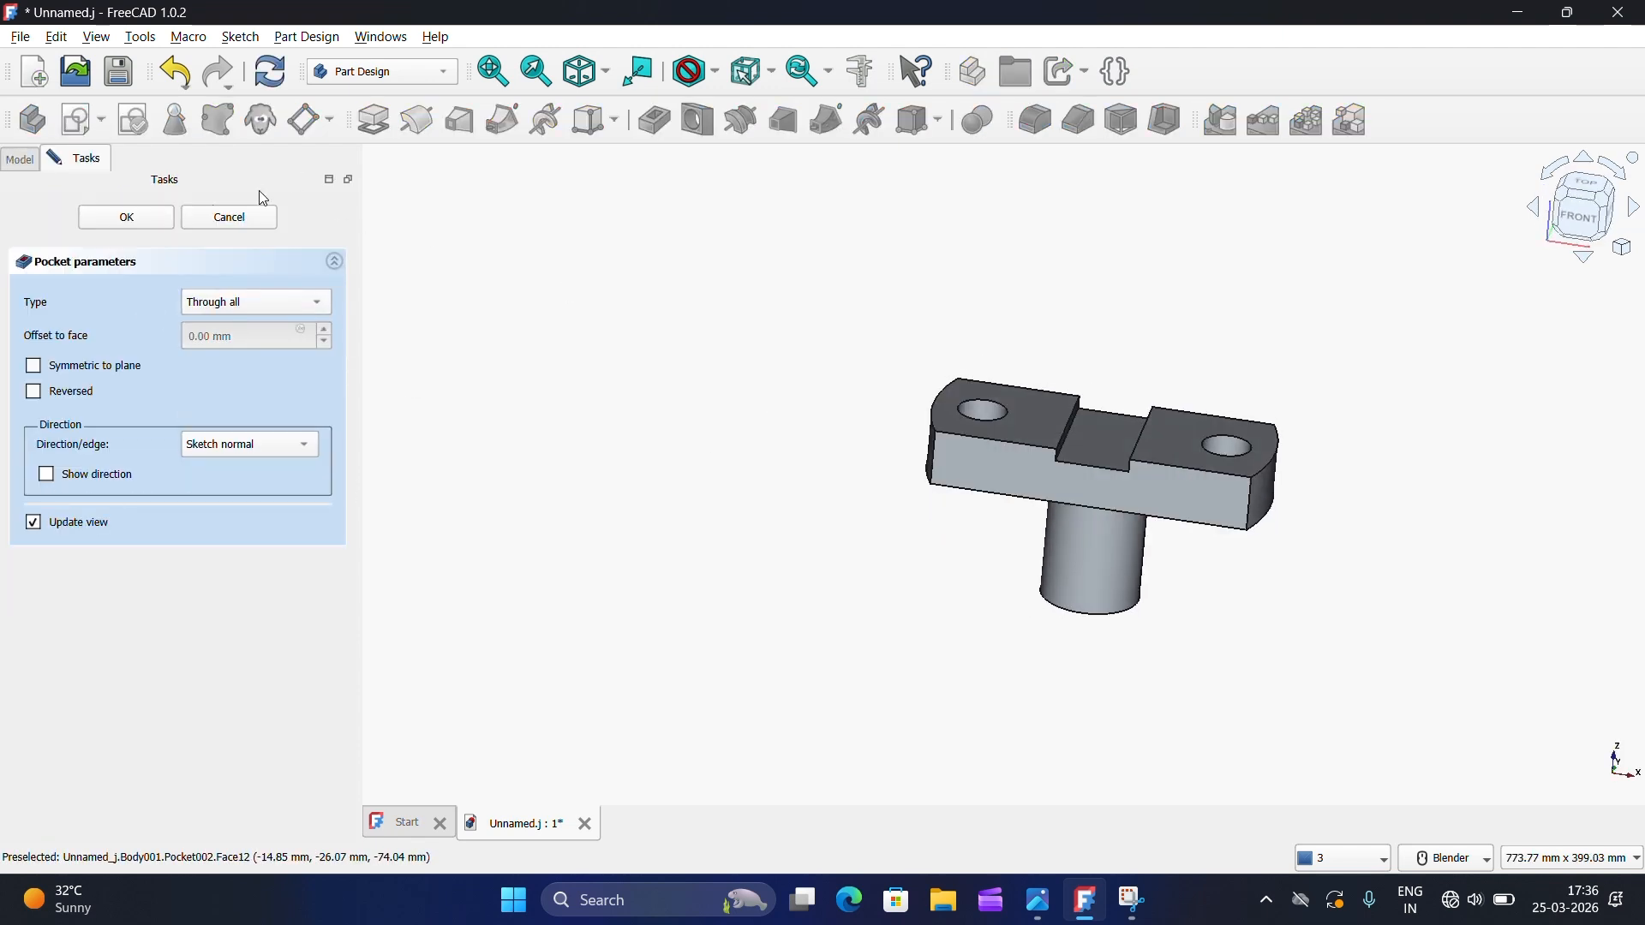
pyautogui.click(154, 222)
# Step: Inspect the slotted plate with its rod and compare it with part 4 in the reference drawing
pyautogui.scroll(-3, 793, 389)
pyautogui.scroll(4, 962, 428)
pyautogui.moveTo(962, 414); pyautogui.dragTo(922, 394, button='middle')
pyautogui.scroll(-3, 981, 517)
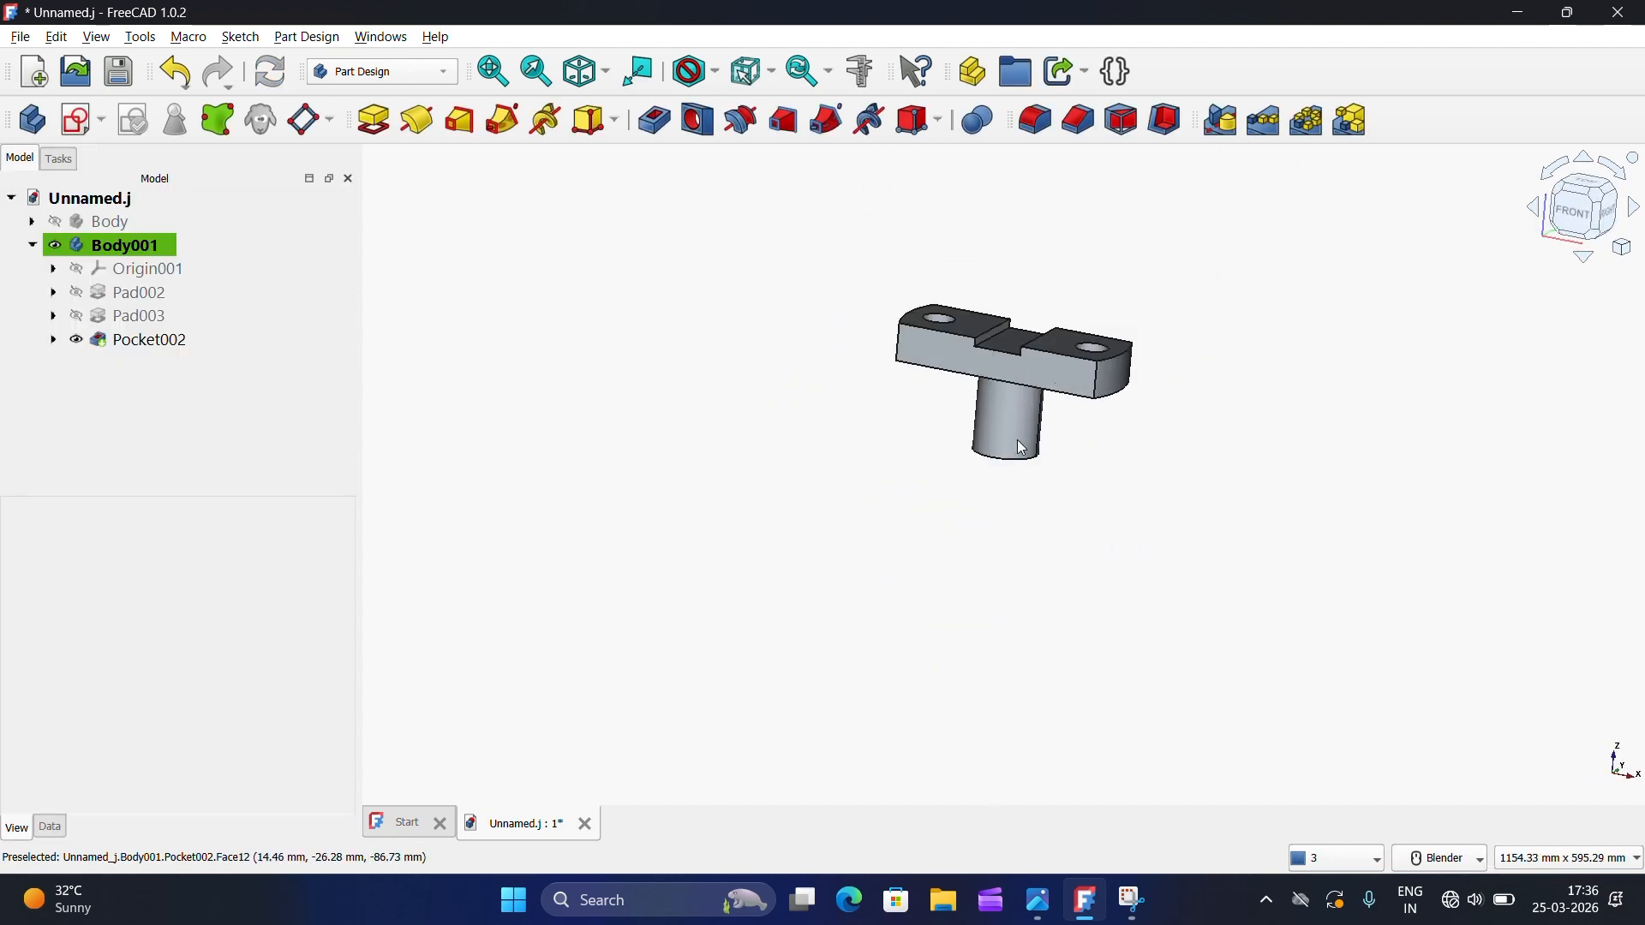
pyautogui.scroll(3, 981, 518)
pyautogui.click(1039, 900)
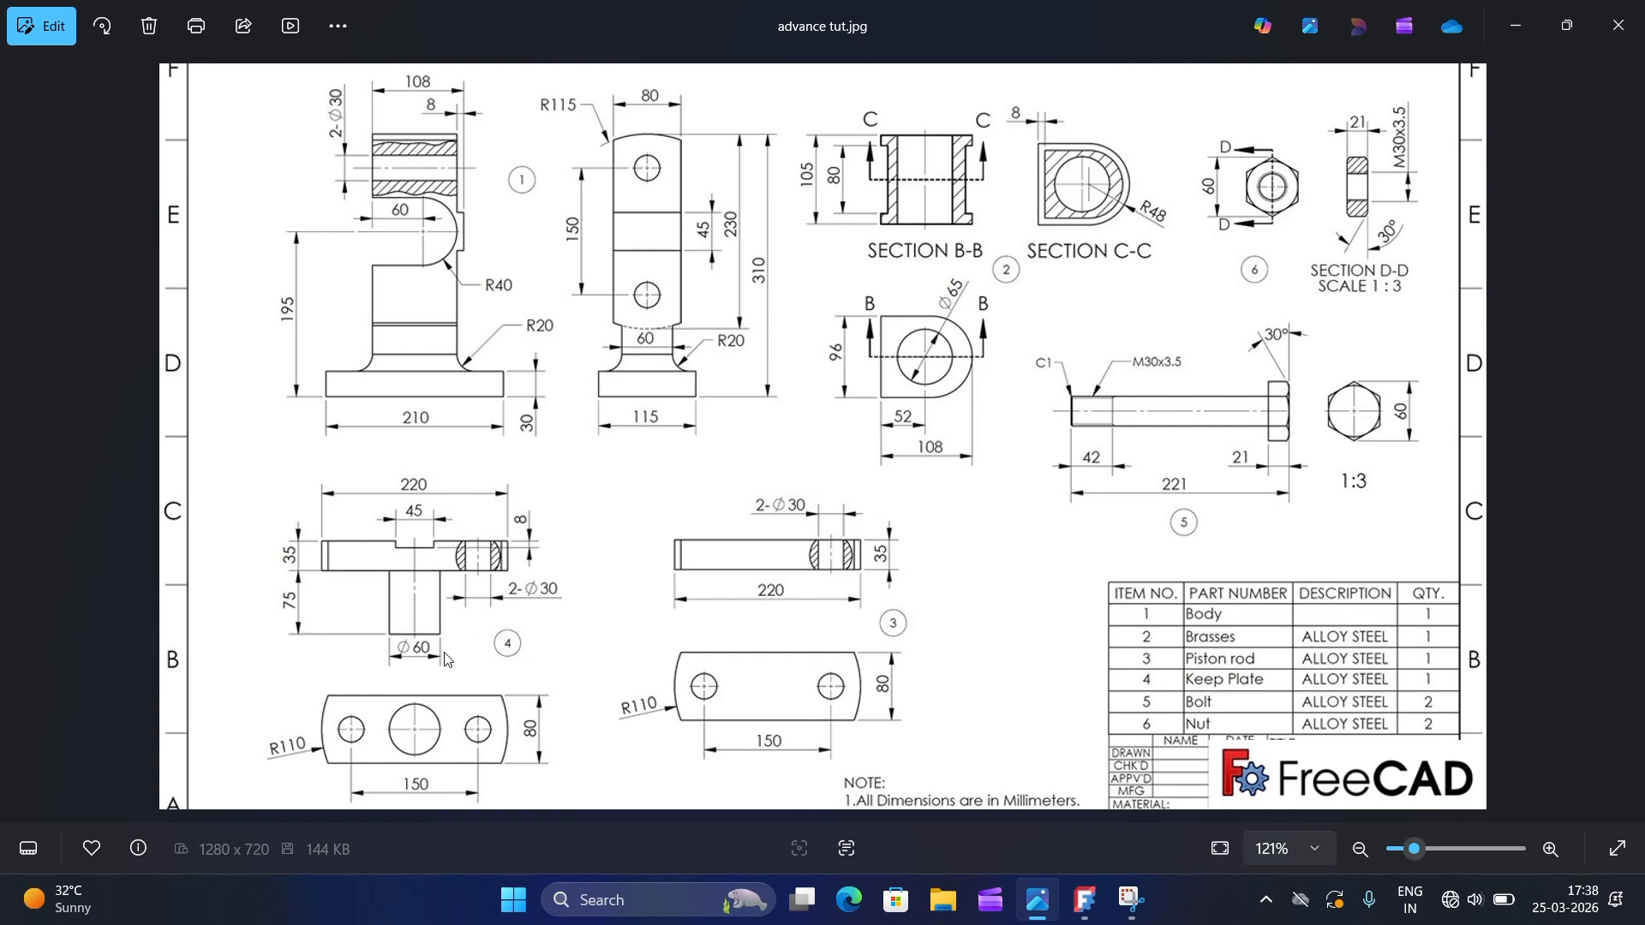
pyautogui.click(1082, 912)
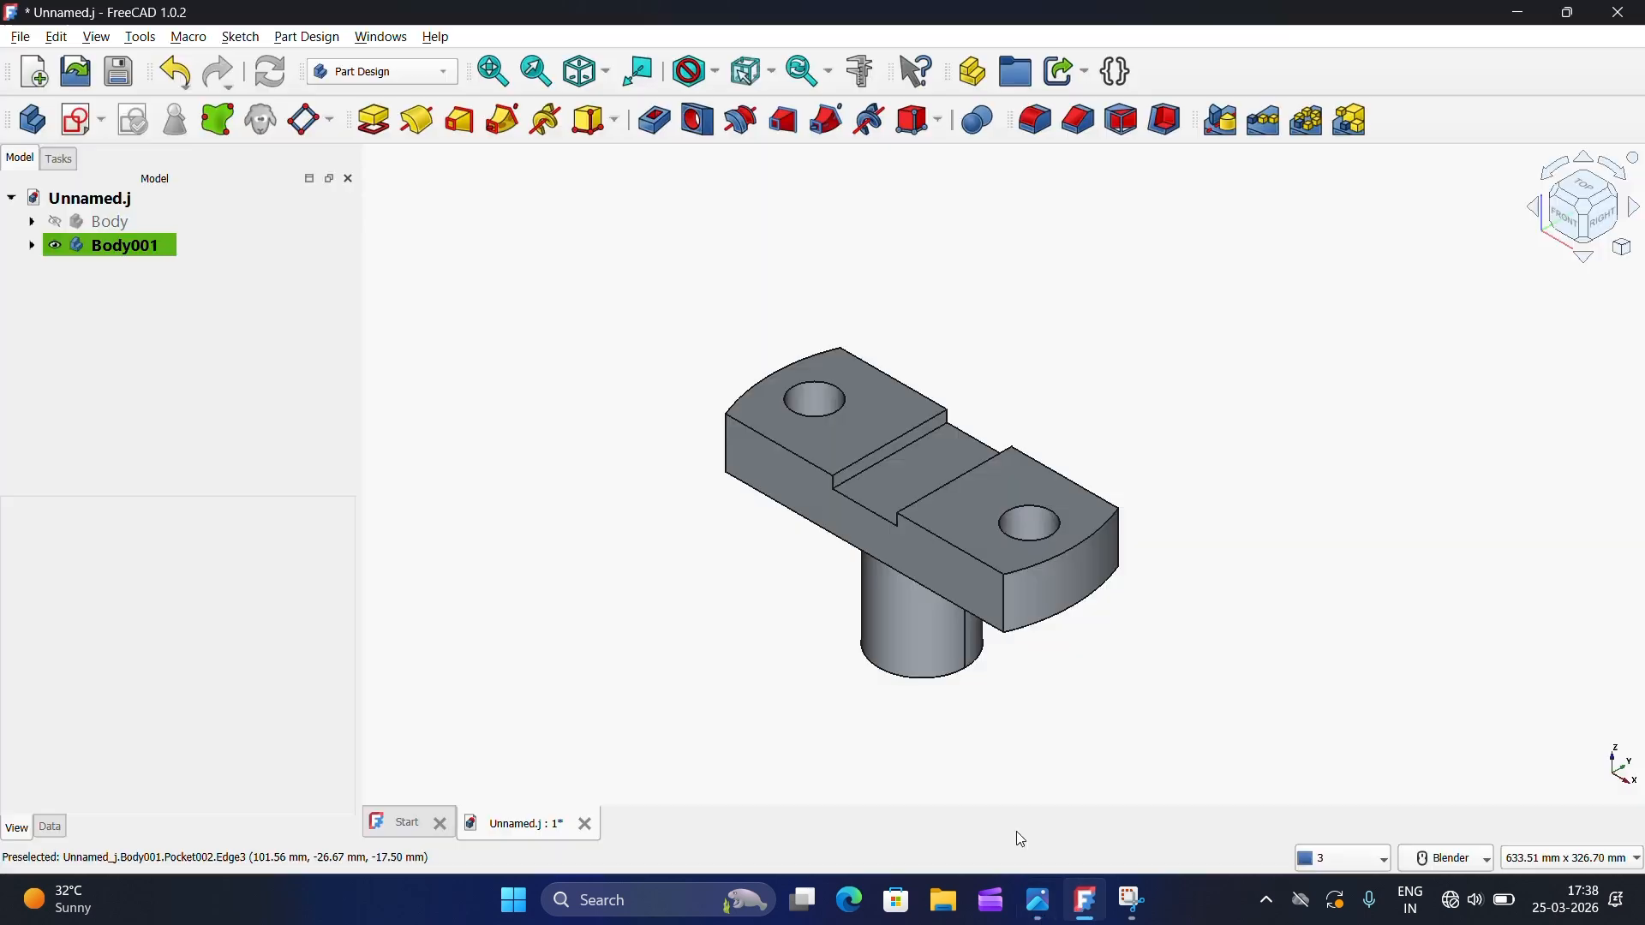
# Step: Duplicate Body001 with all its dependencies and hide the original body
pyautogui.click(158, 260)
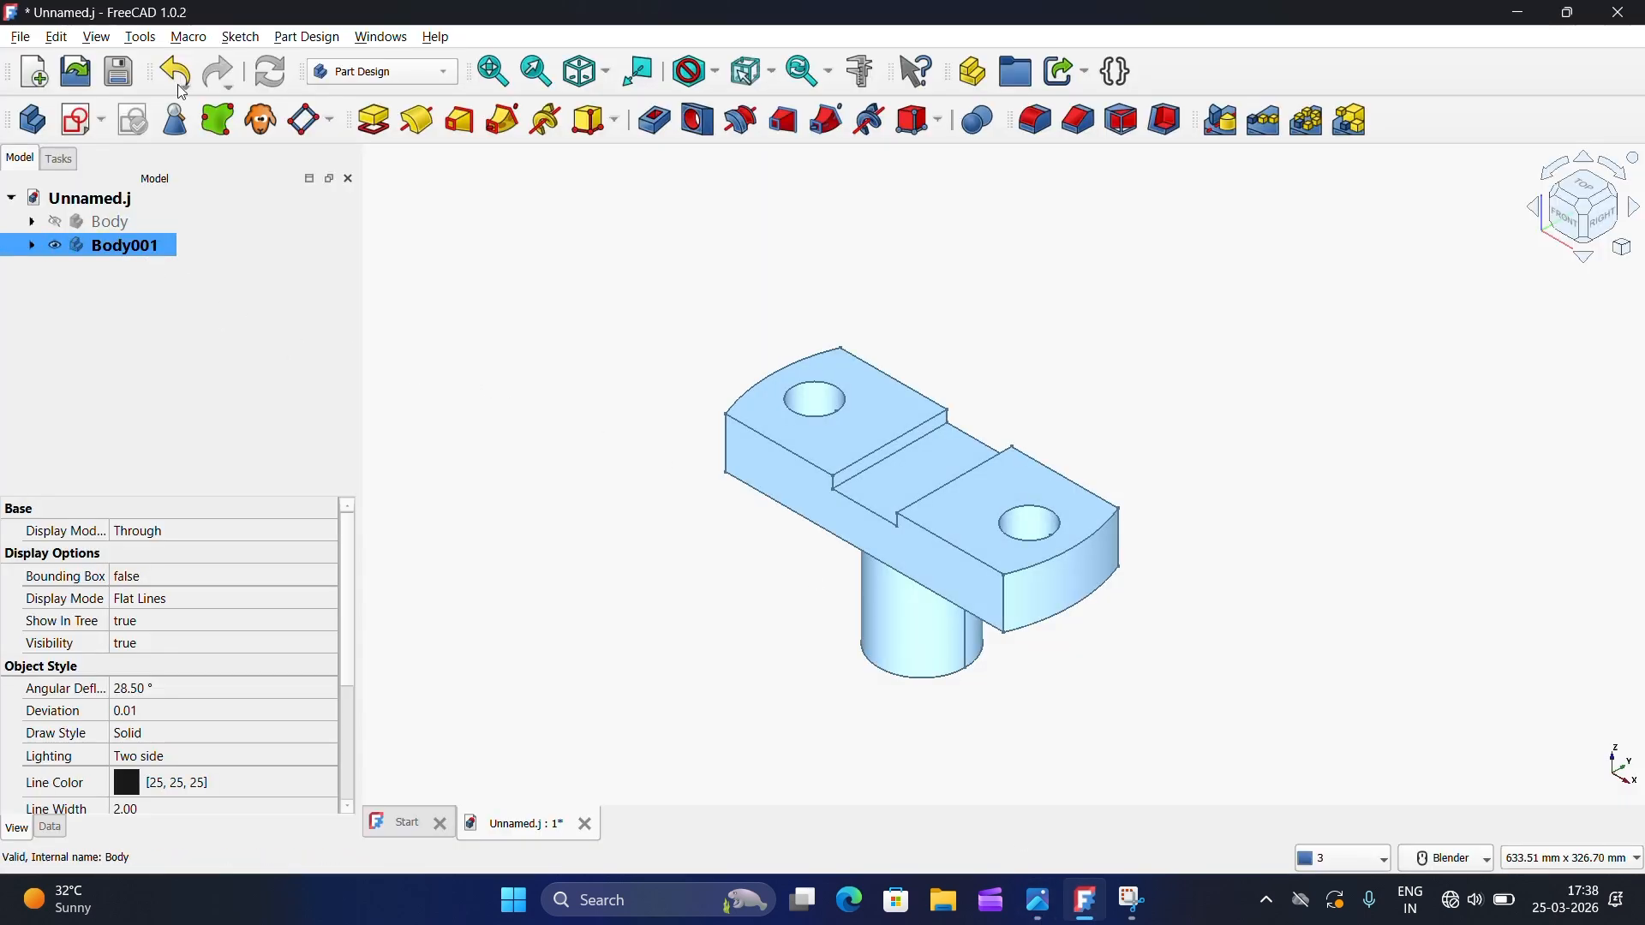
pyautogui.click(57, 37)
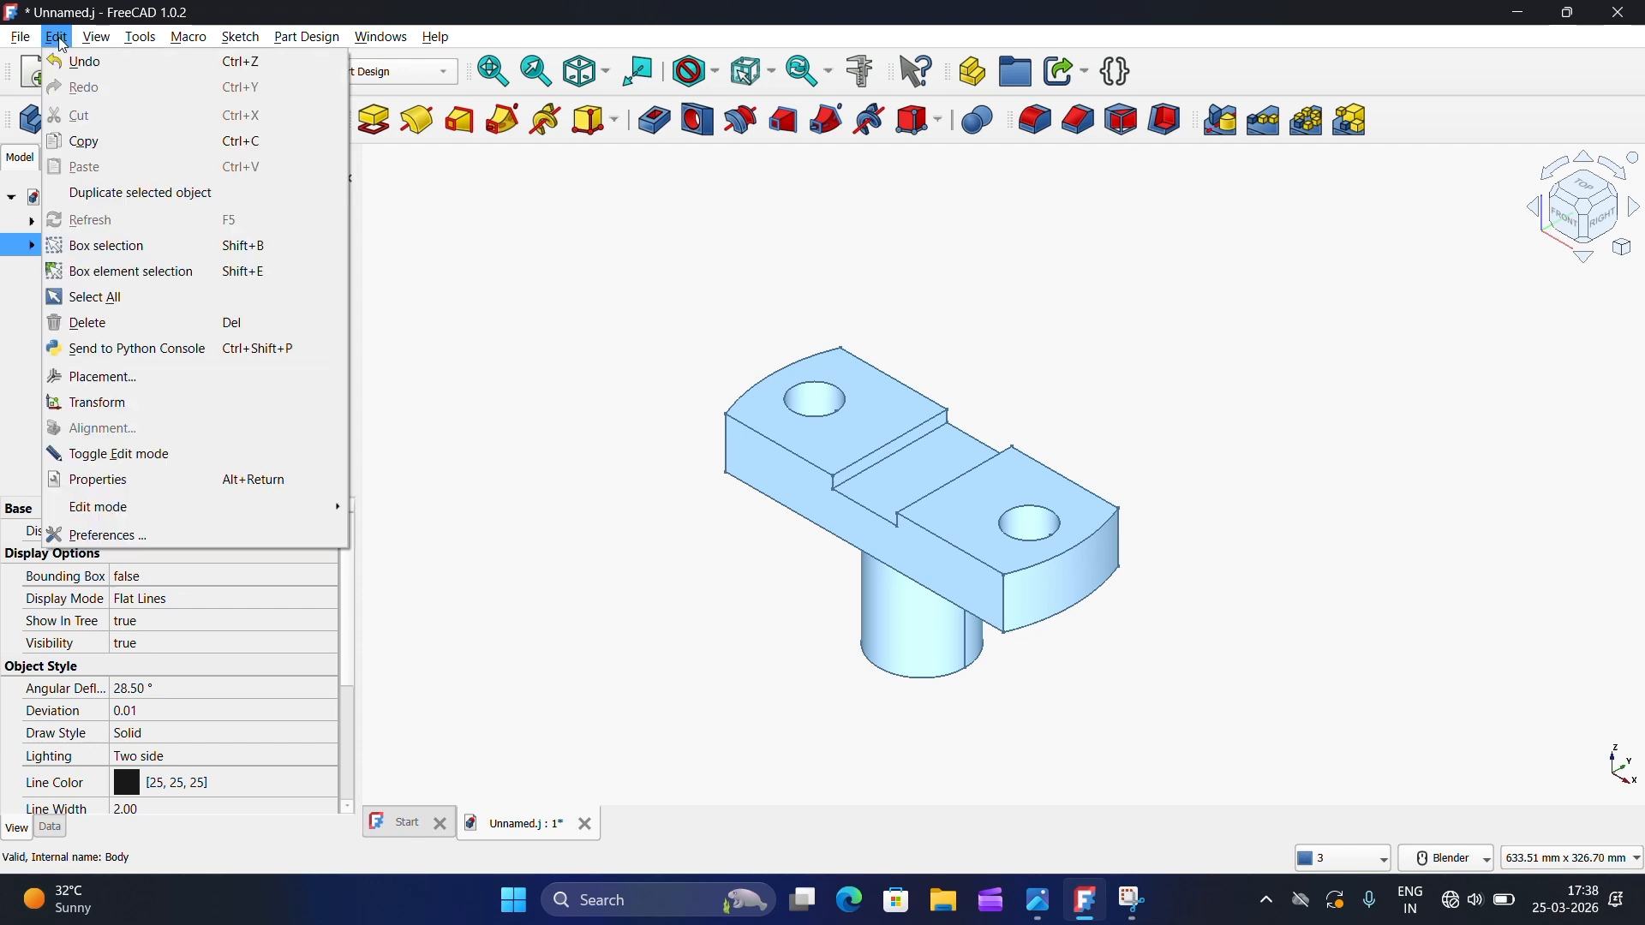
pyautogui.click(151, 193)
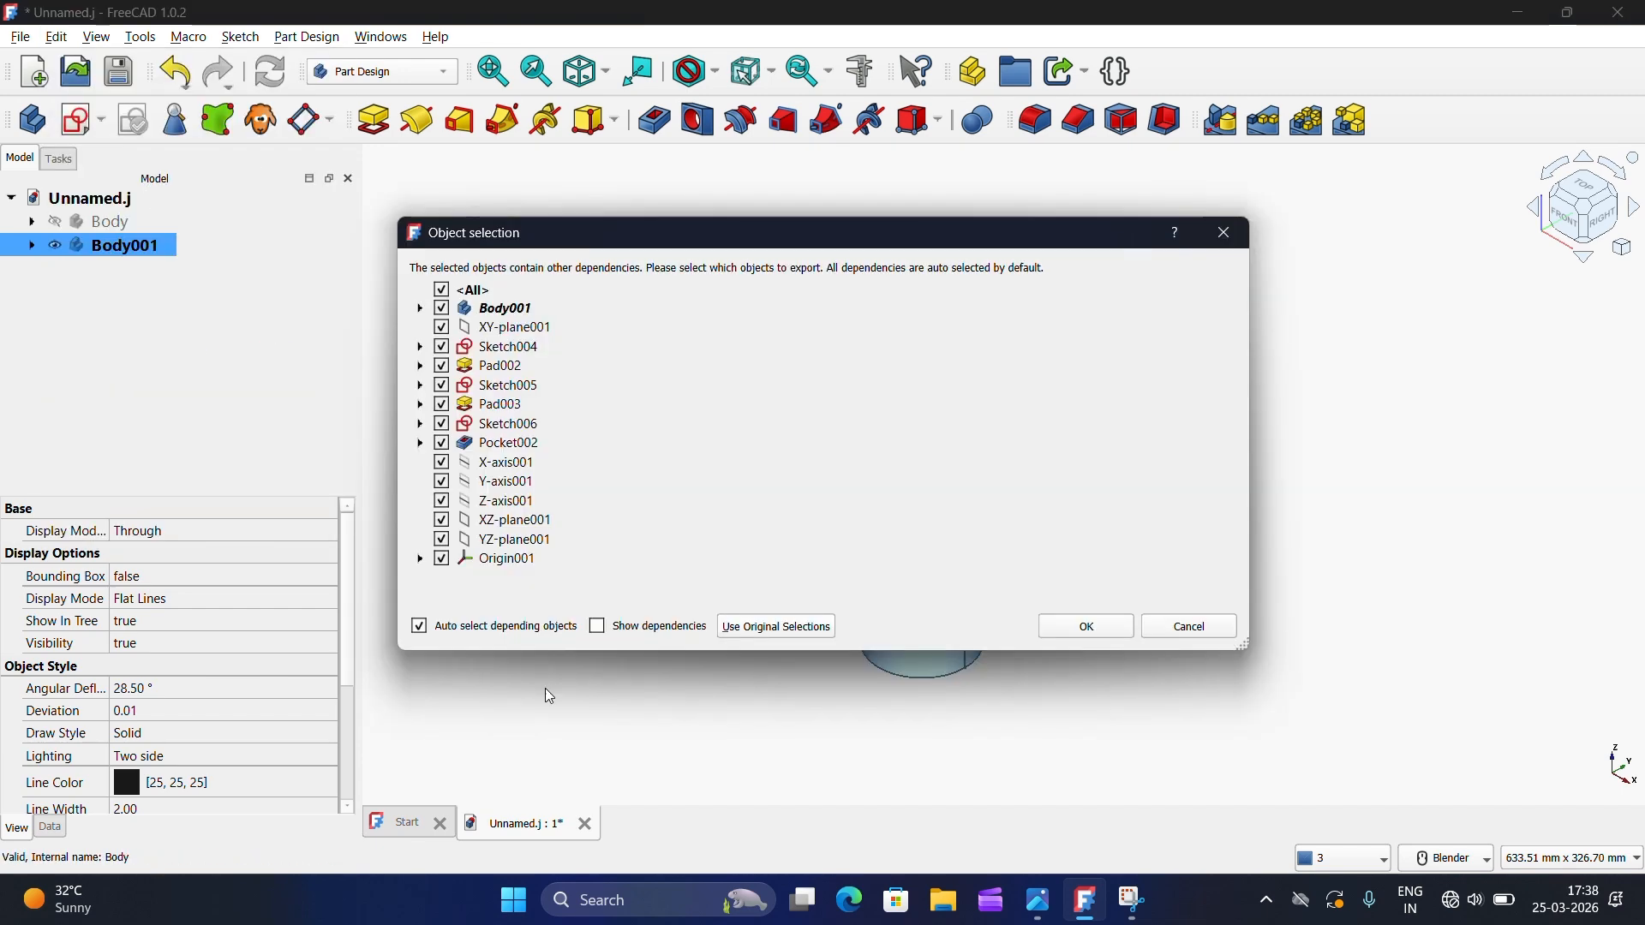
pyautogui.click(1081, 628)
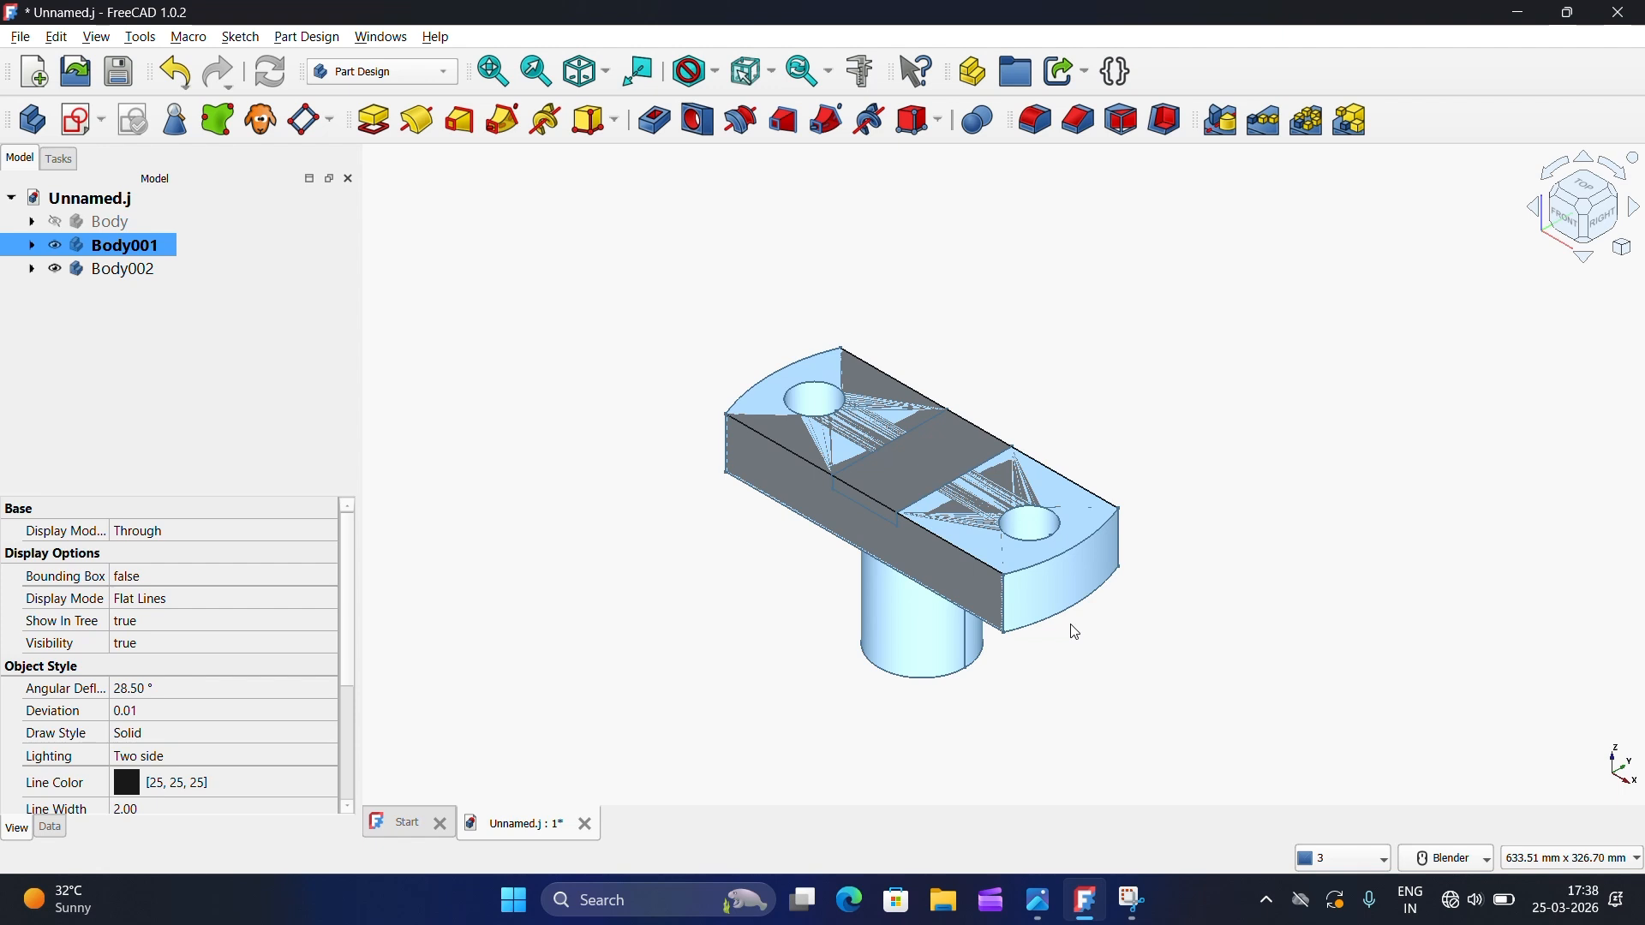
pyautogui.click(60, 249)
pyautogui.click(625, 377)
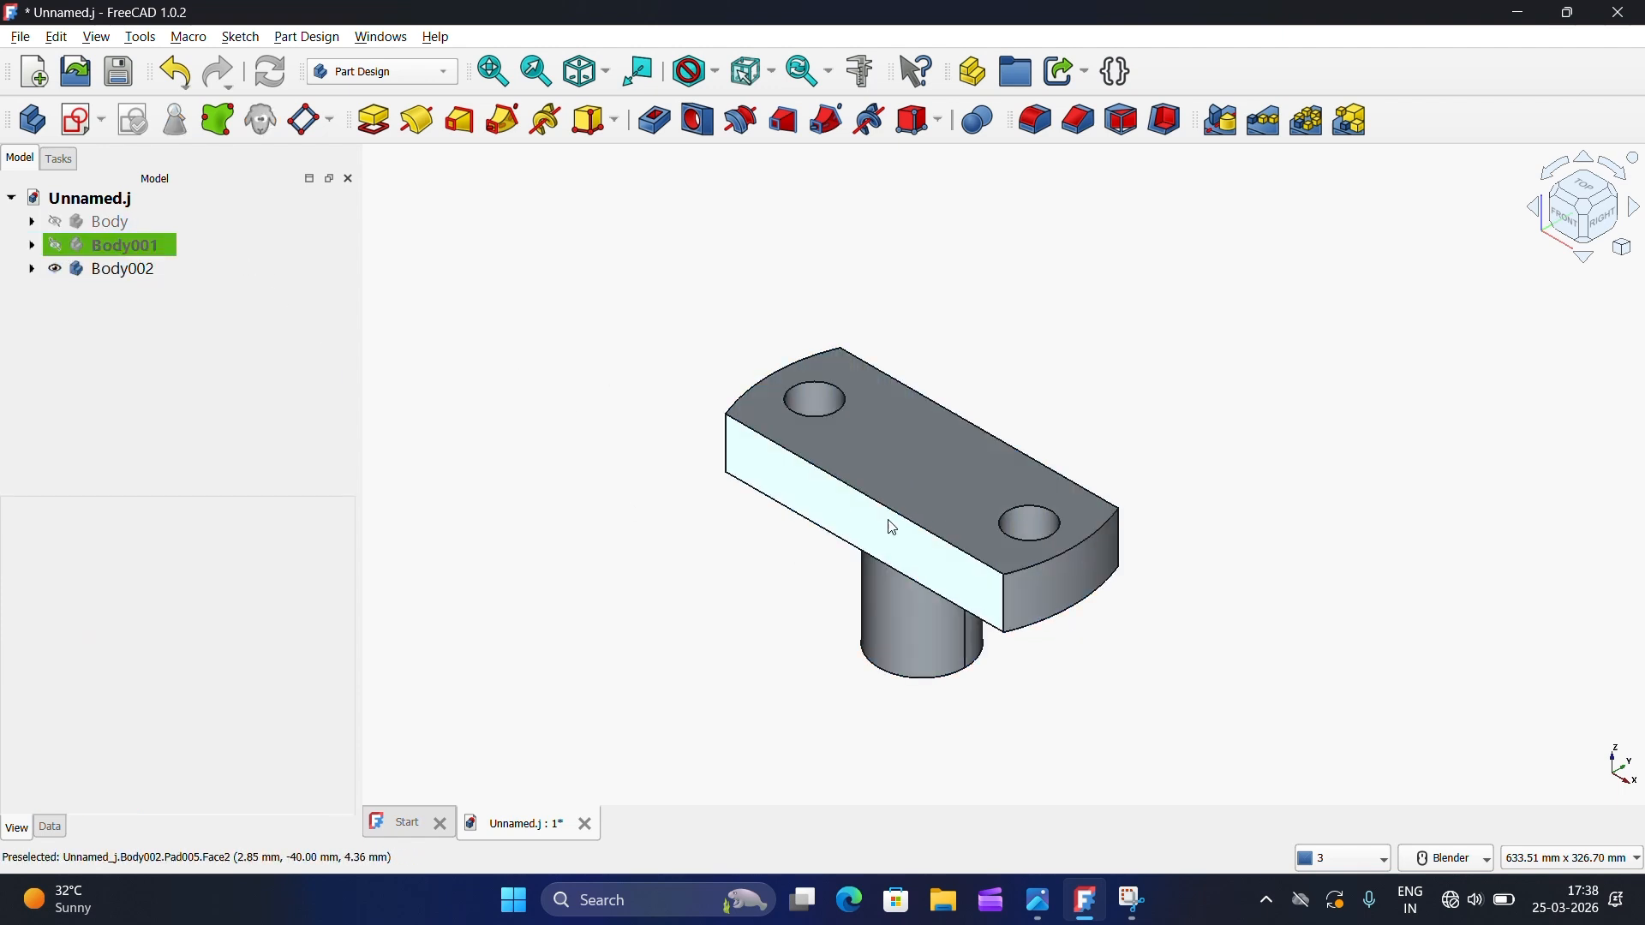
# Step: Examine the sketch behind the duplicated body's slot pocket and close it
pyautogui.click(32, 270)
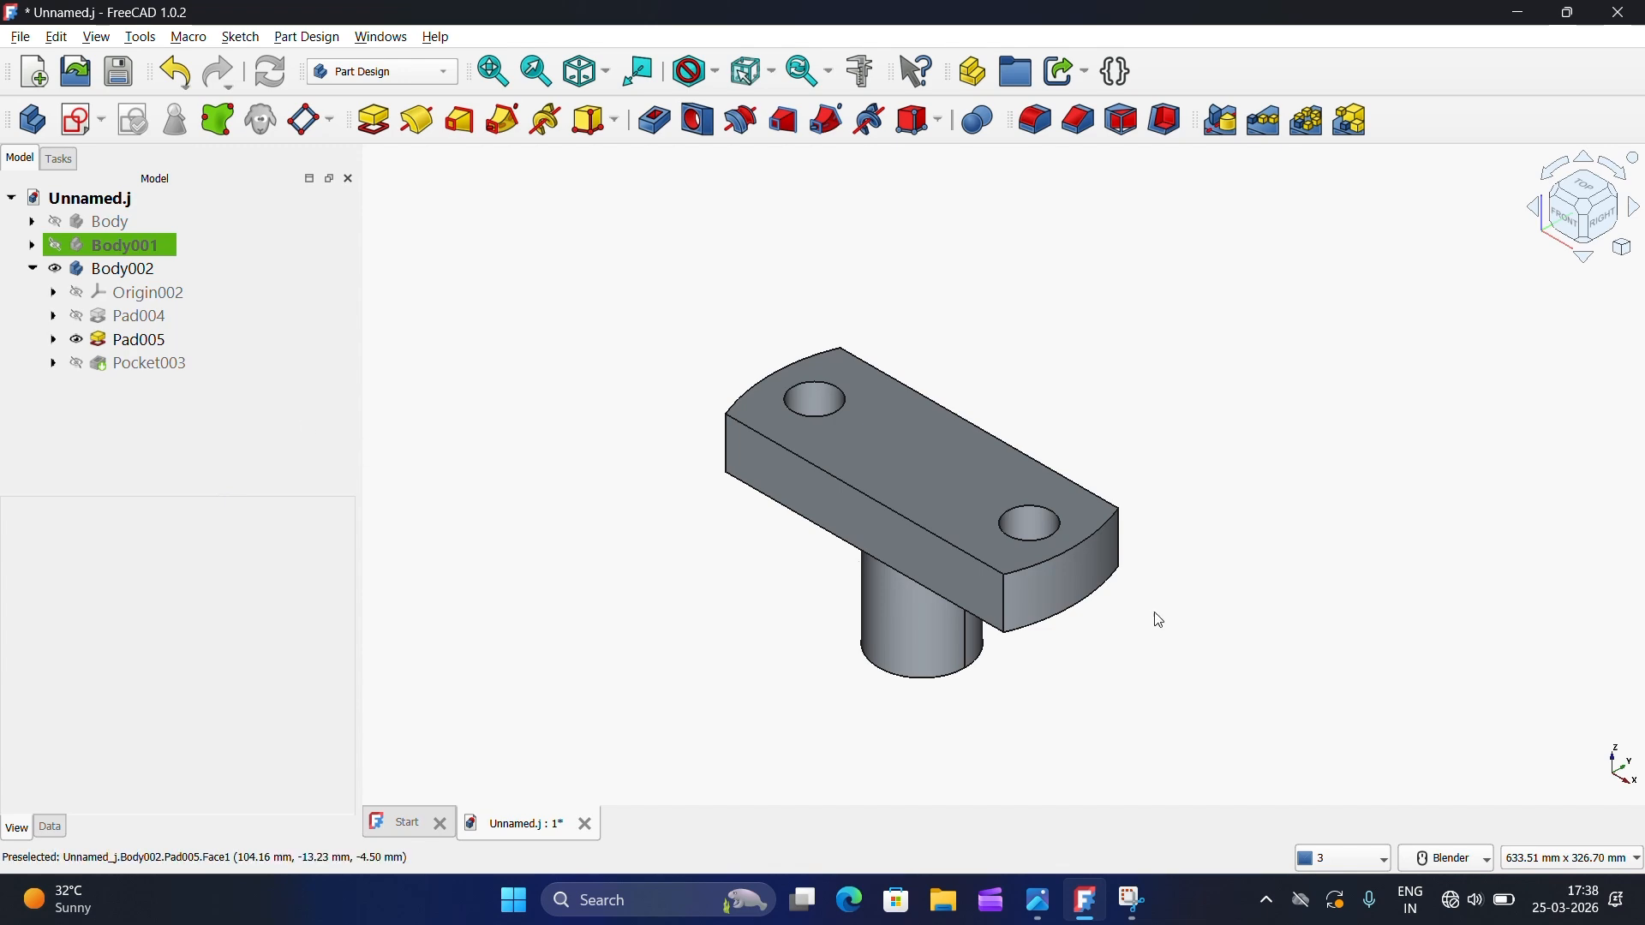
pyautogui.scroll(3, 1014, 551)
pyautogui.scroll(-3, 1014, 551)
pyautogui.click(47, 362)
pyautogui.doubleClick(165, 388)
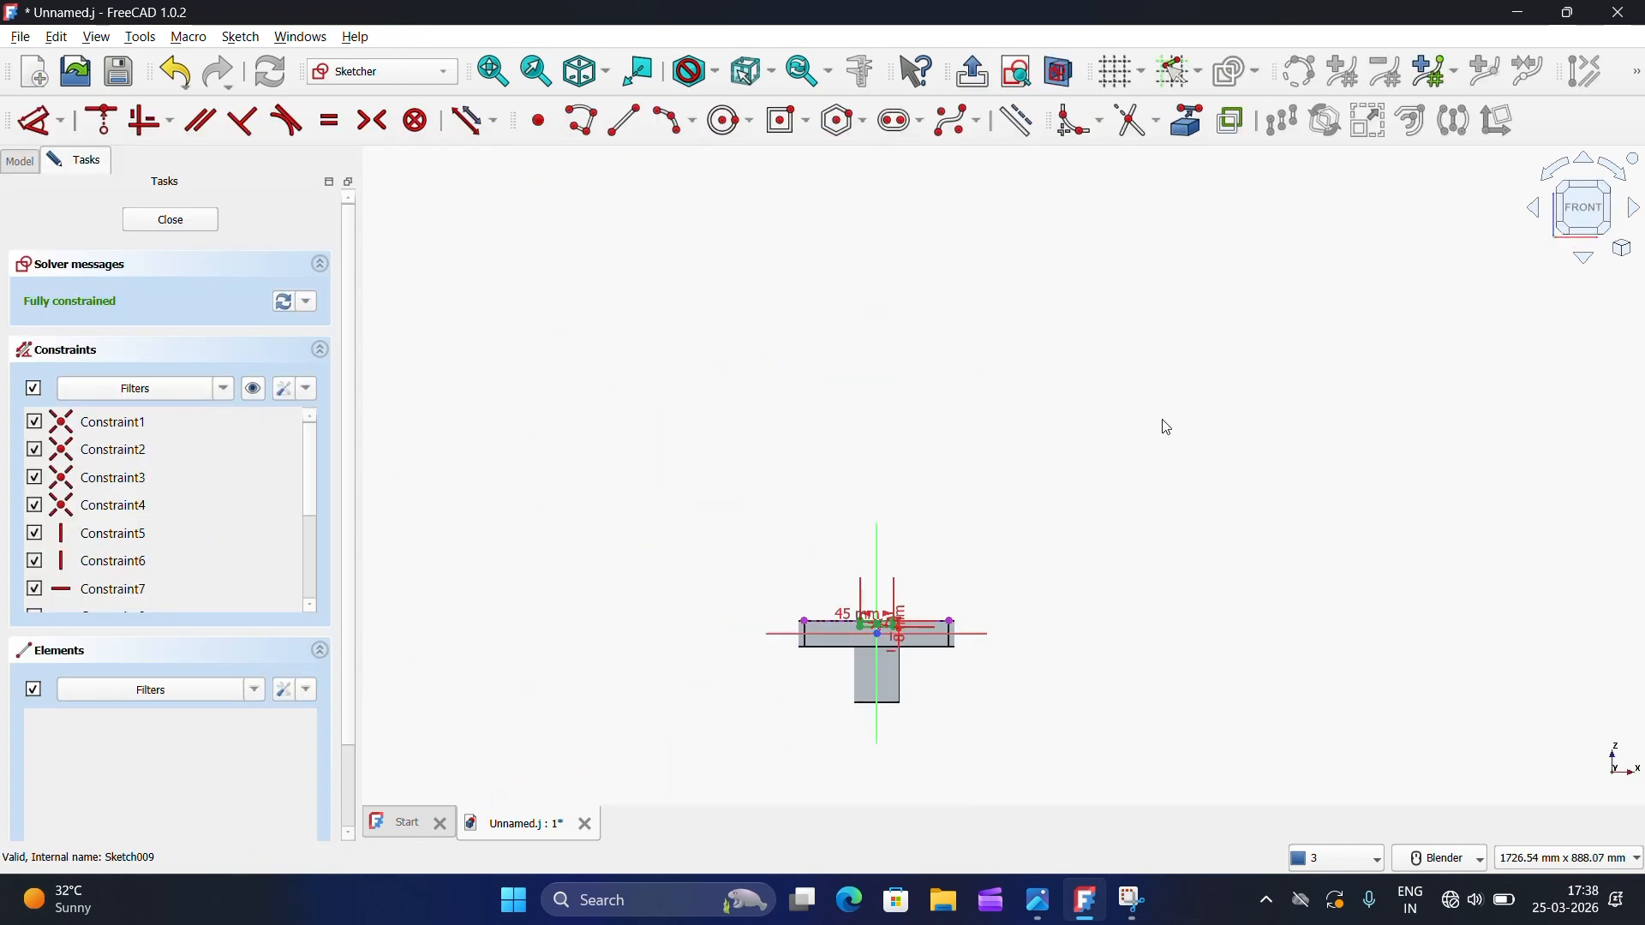
pyautogui.scroll(5, 881, 638)
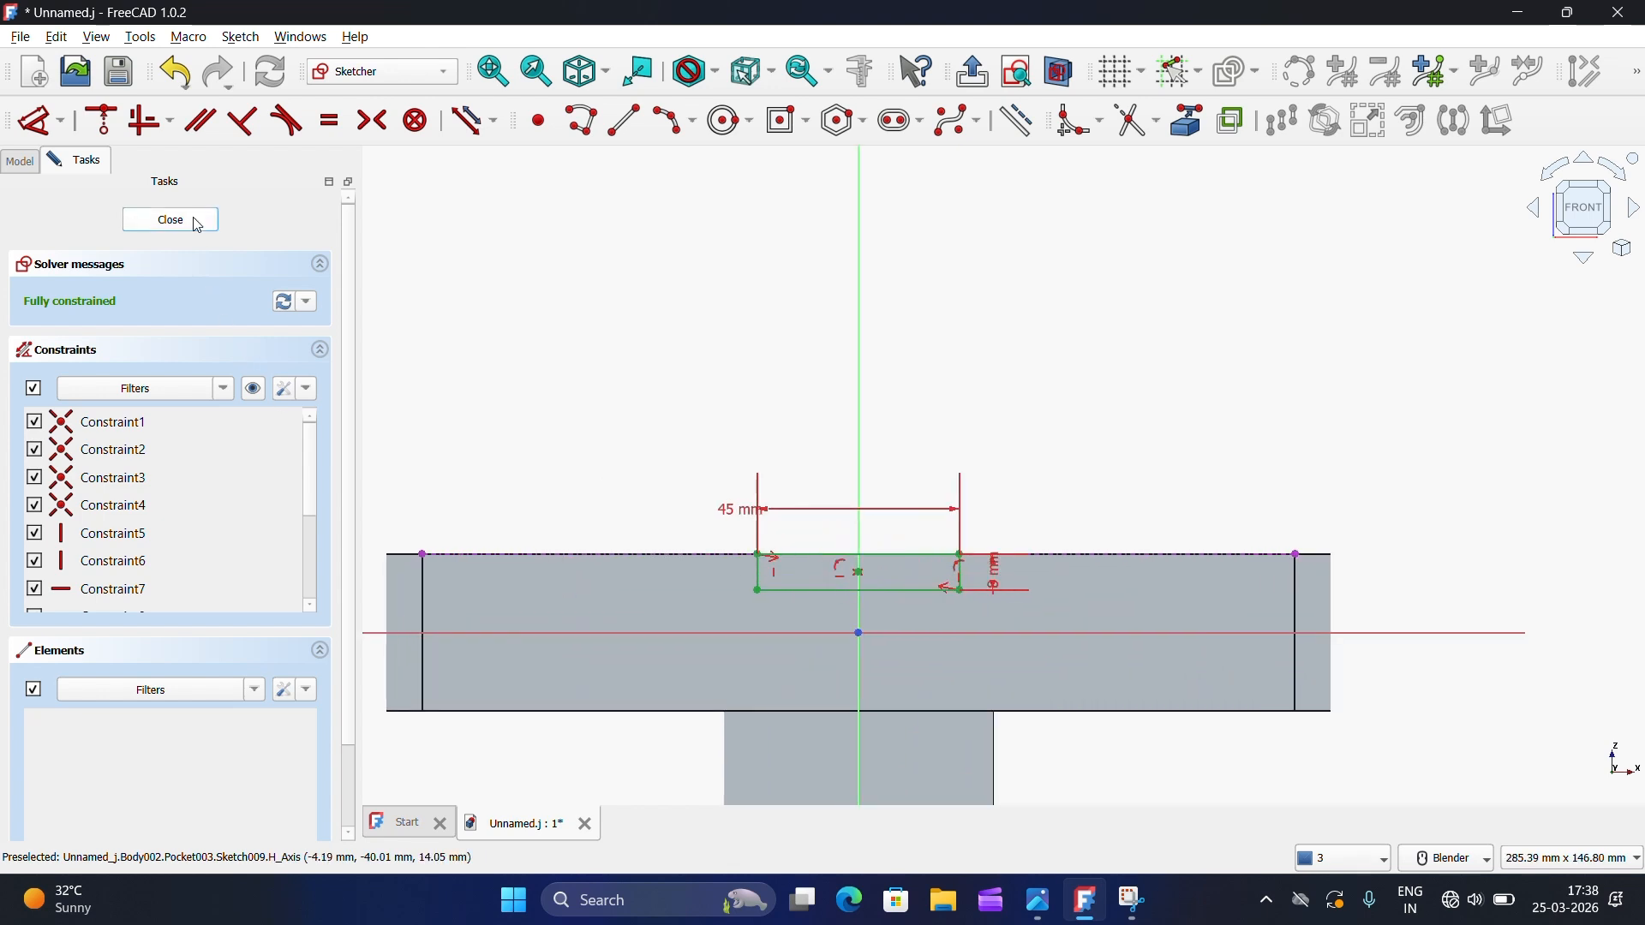
pyautogui.click(171, 220)
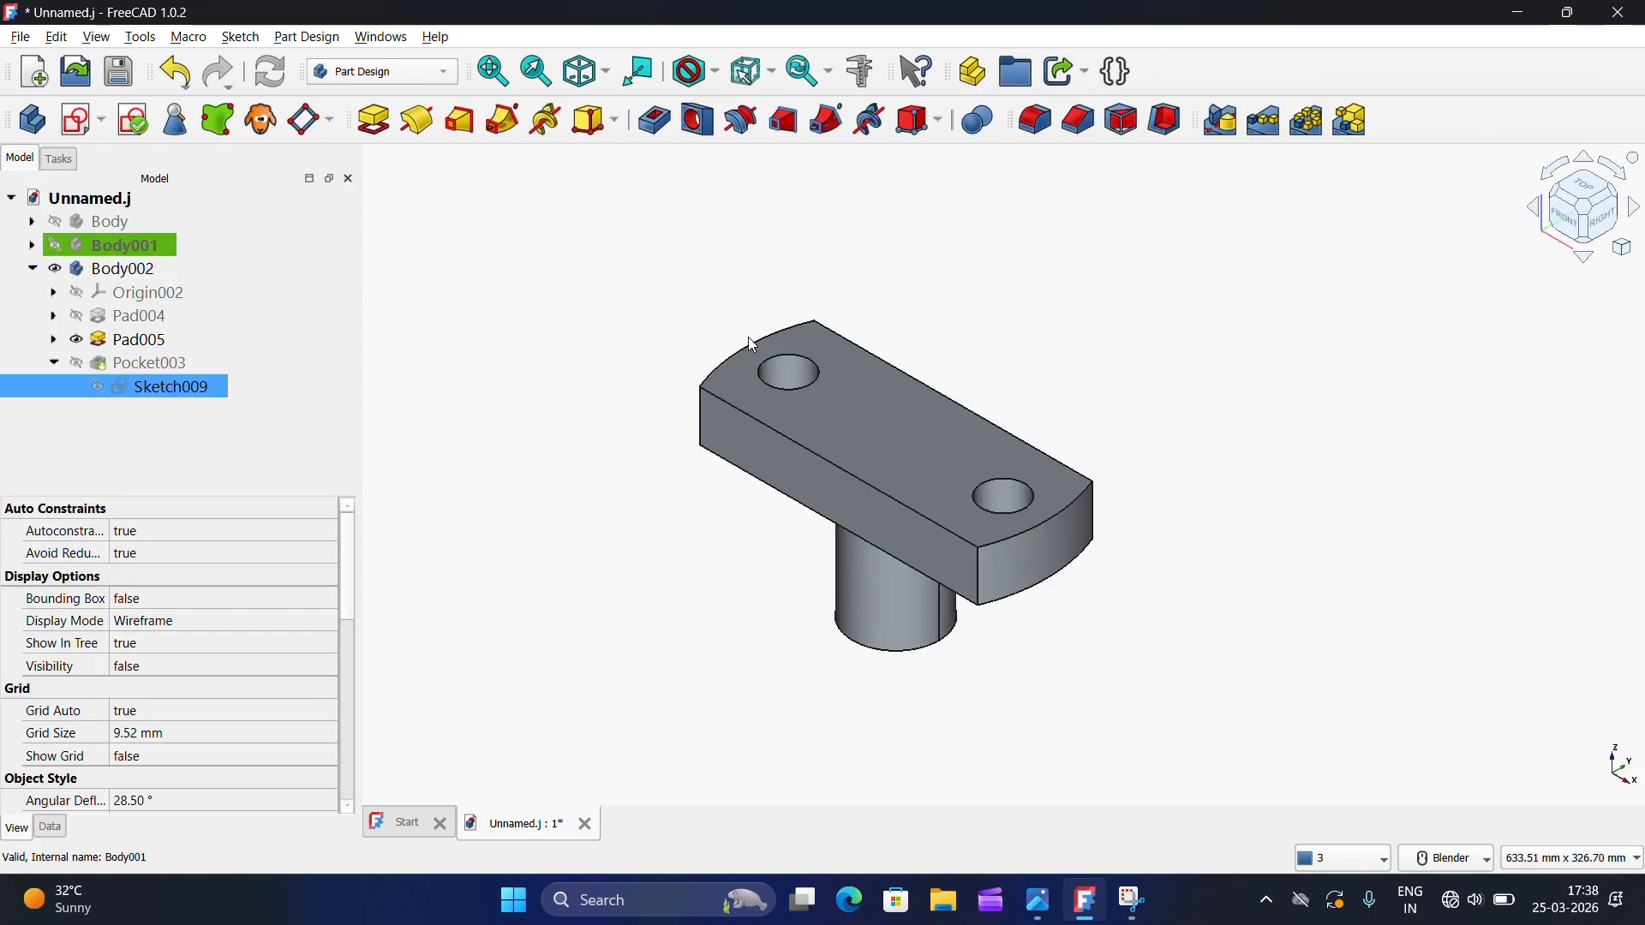
# Step: Delete the slot pocket and its sketch from the duplicated body
pyautogui.click(56, 367)
pyautogui.click(138, 363)
pyautogui.rightClick(144, 363)
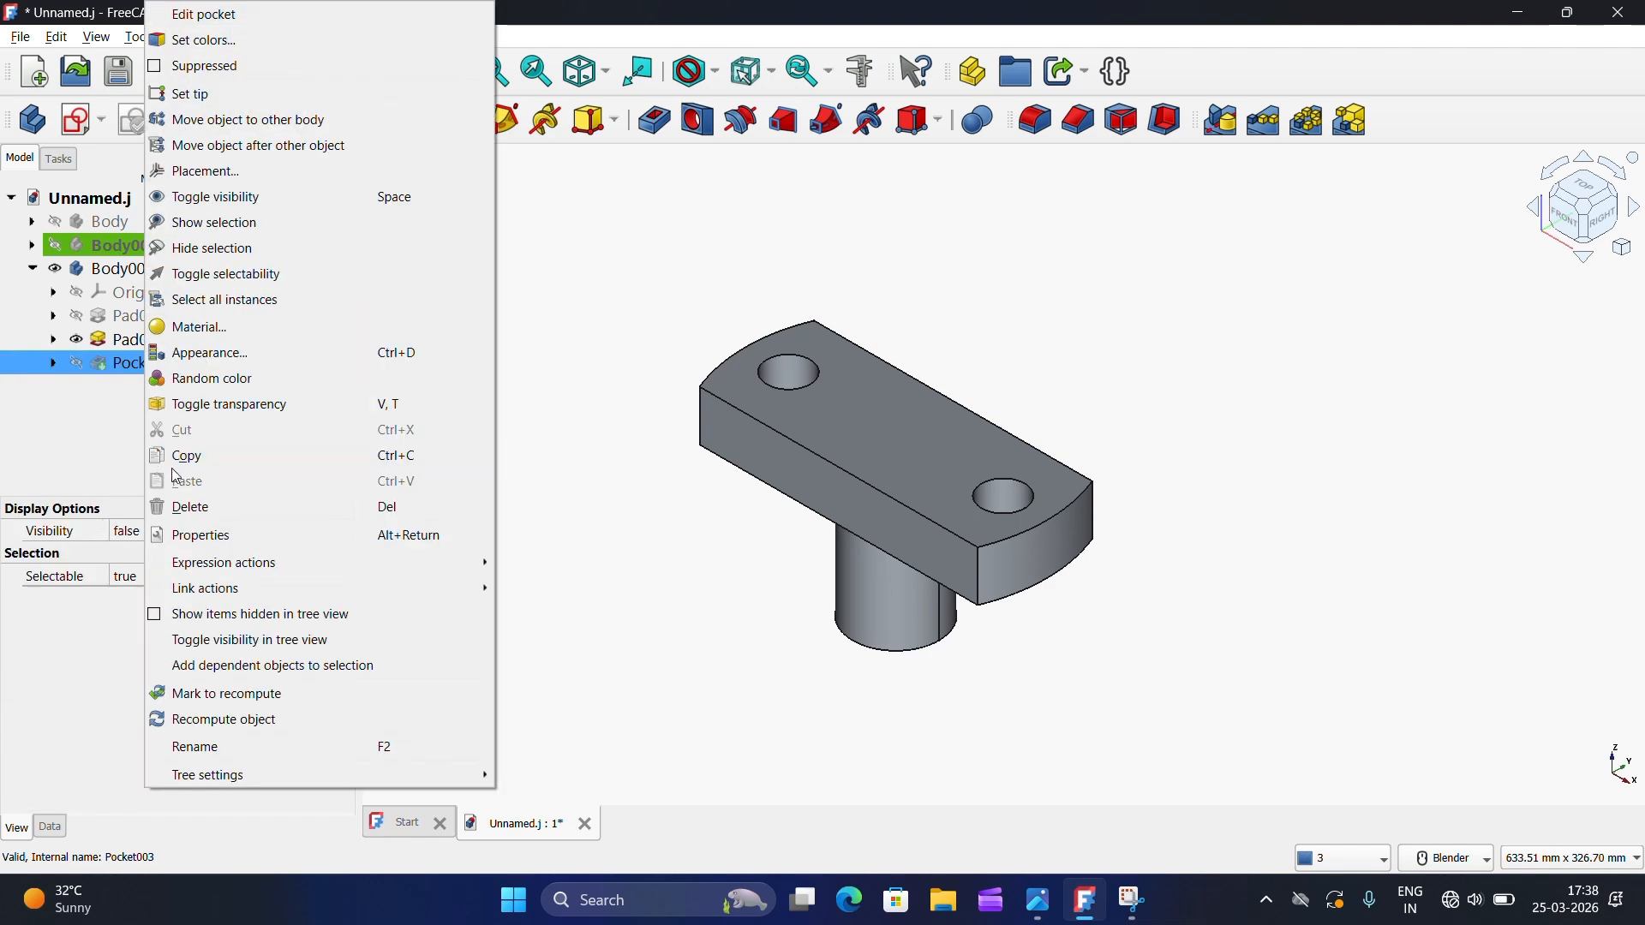
pyautogui.click(193, 512)
pyautogui.click(150, 363)
pyautogui.rightClick(154, 364)
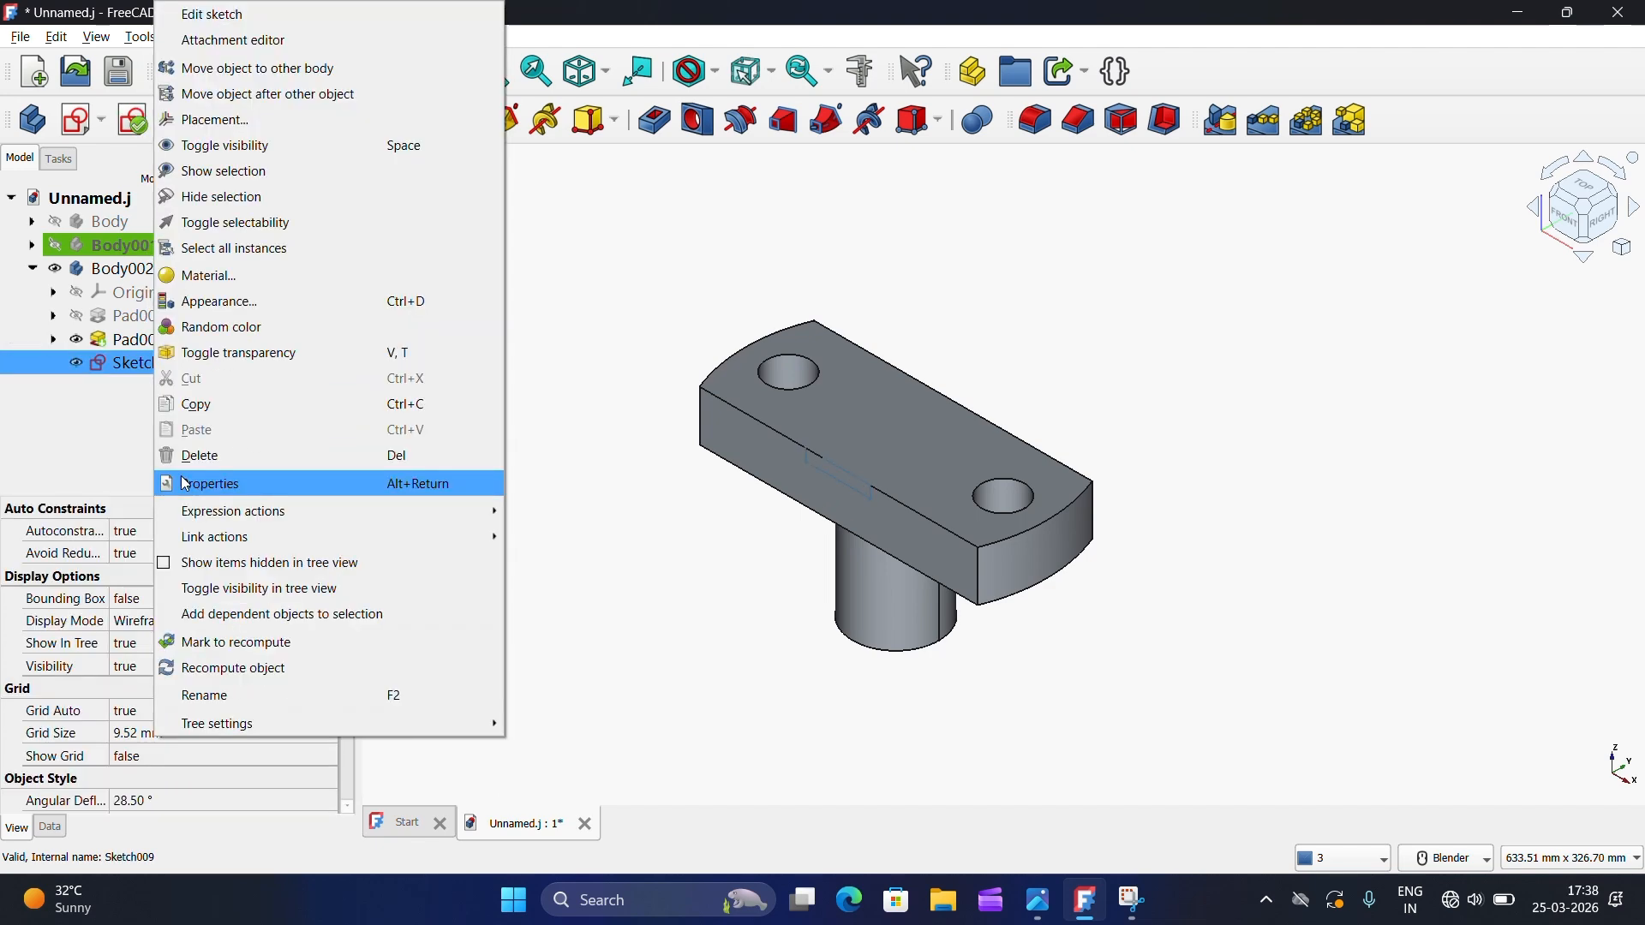
pyautogui.click(210, 457)
pyautogui.scroll(2, 651, 482)
pyautogui.scroll(-1, 652, 482)
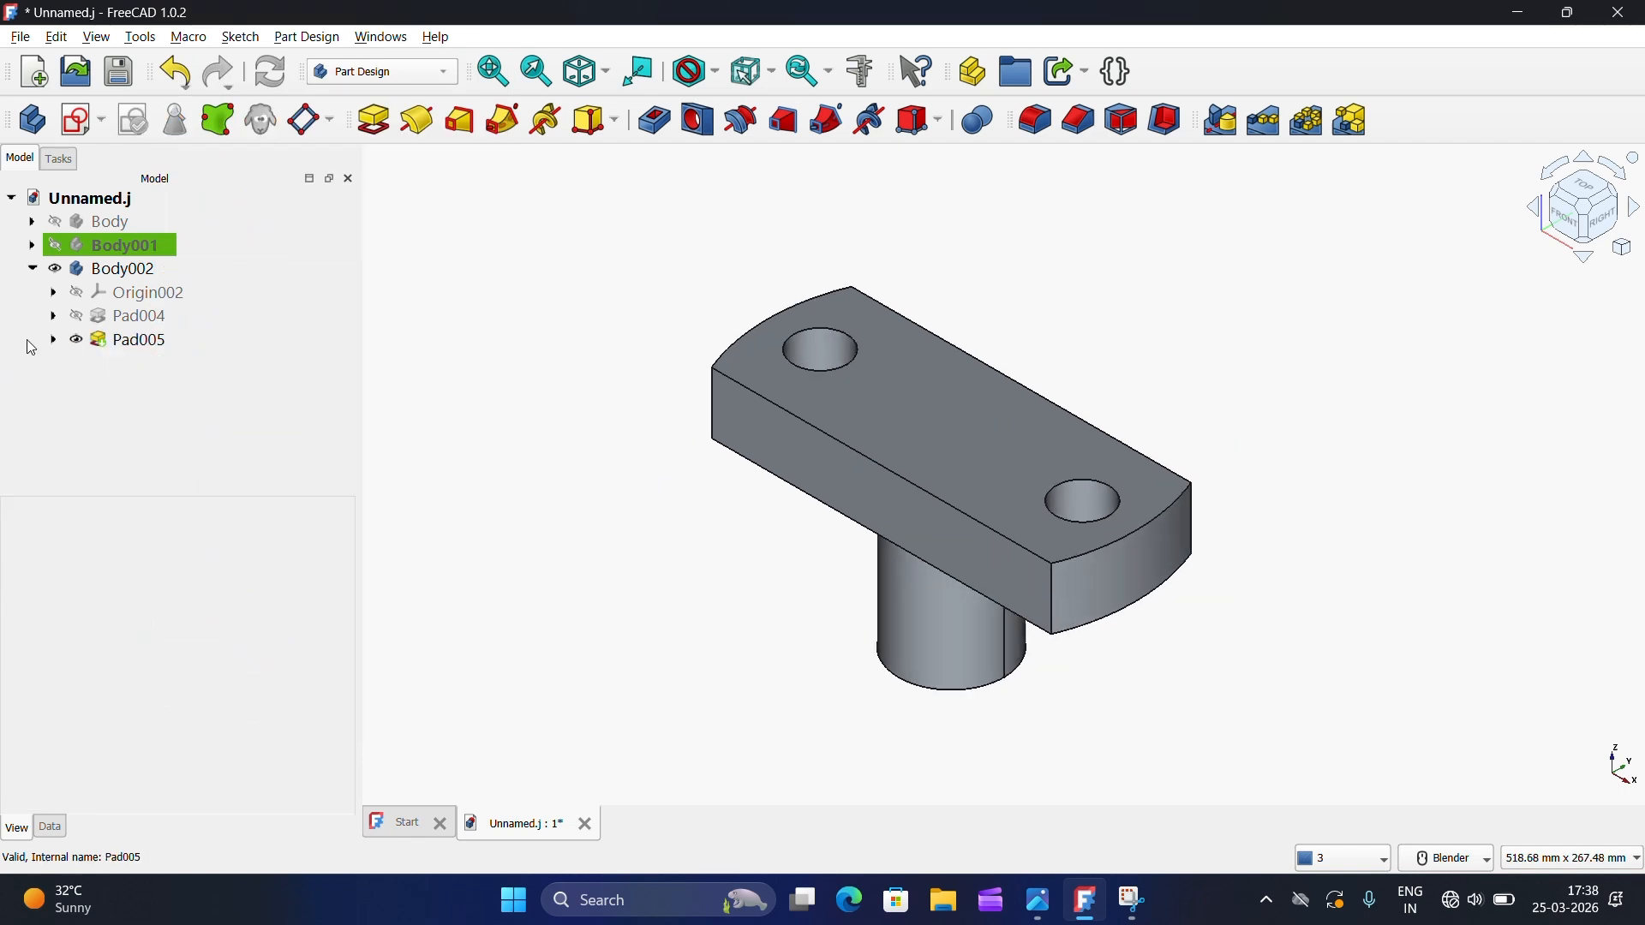
# Step: Delete the cylindrical rod's pad and its sketch from the duplicated body, keeping only the plate with two holes
pyautogui.click(54, 341)
pyautogui.click(152, 377)
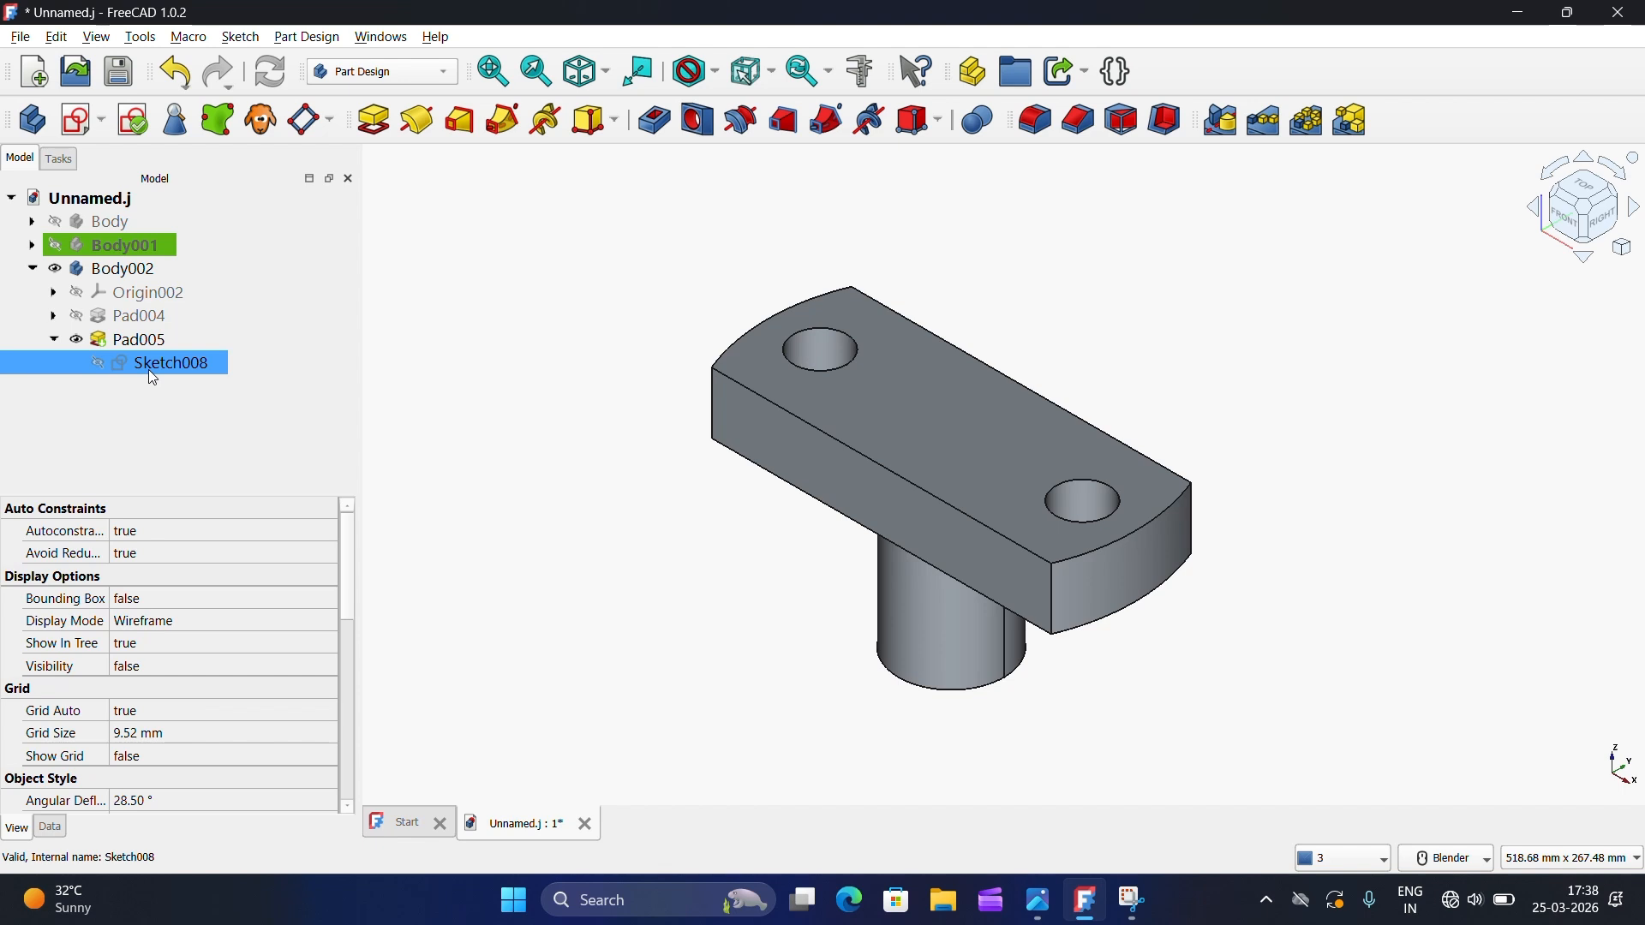
pyautogui.click(146, 343)
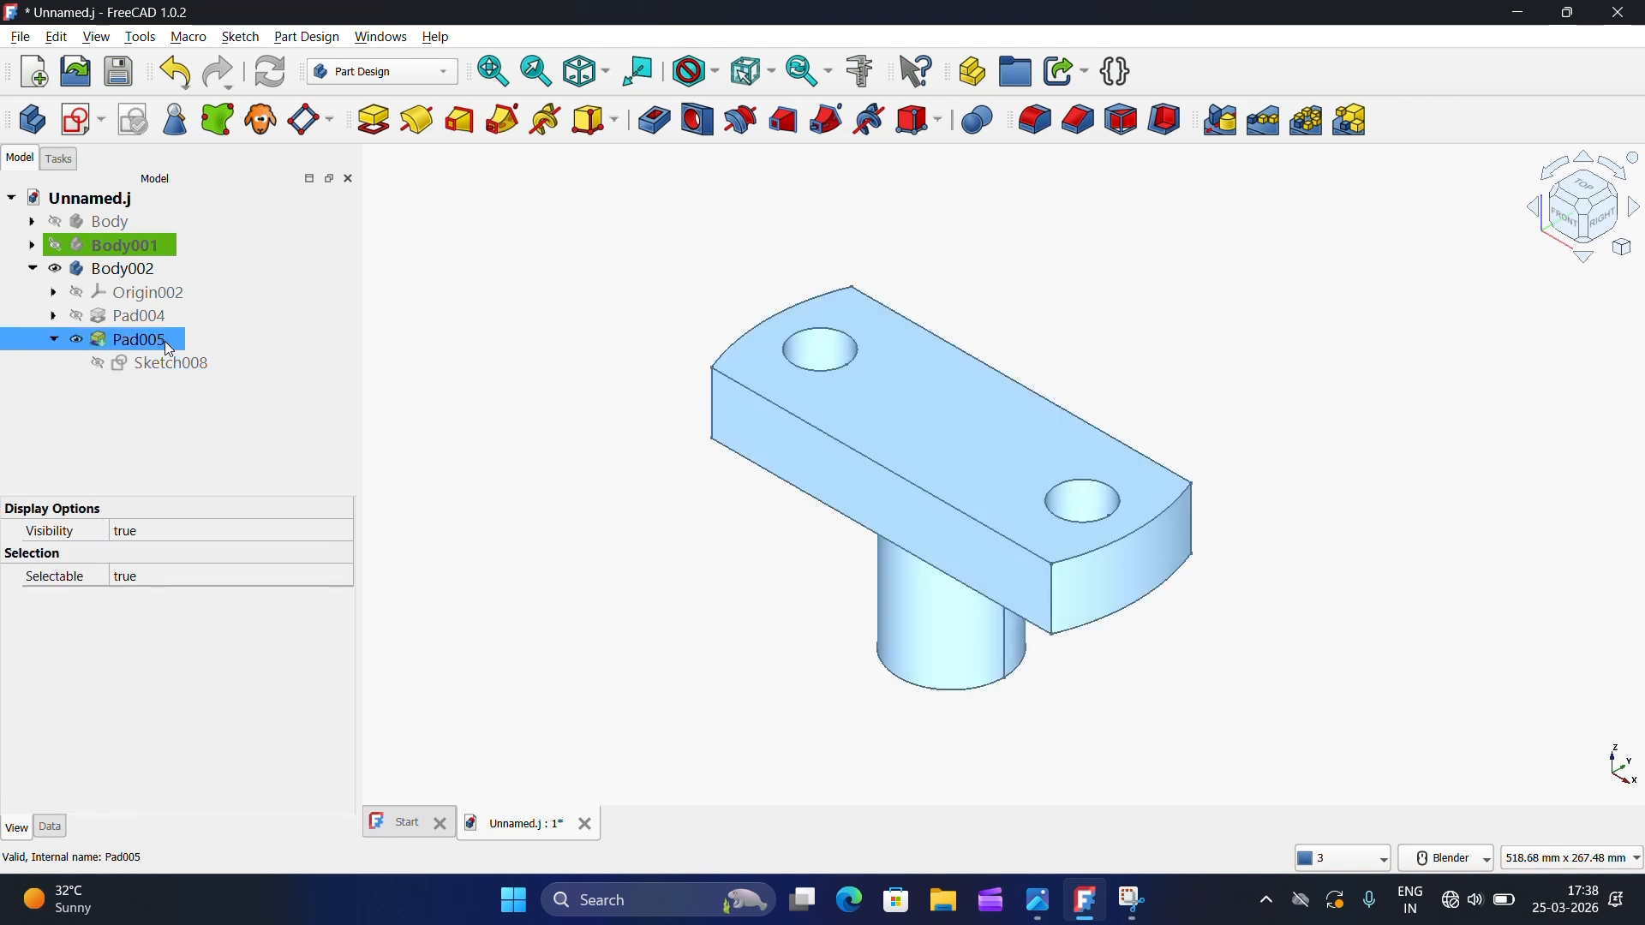
pyautogui.rightClick(597, 313)
pyautogui.click(543, 323)
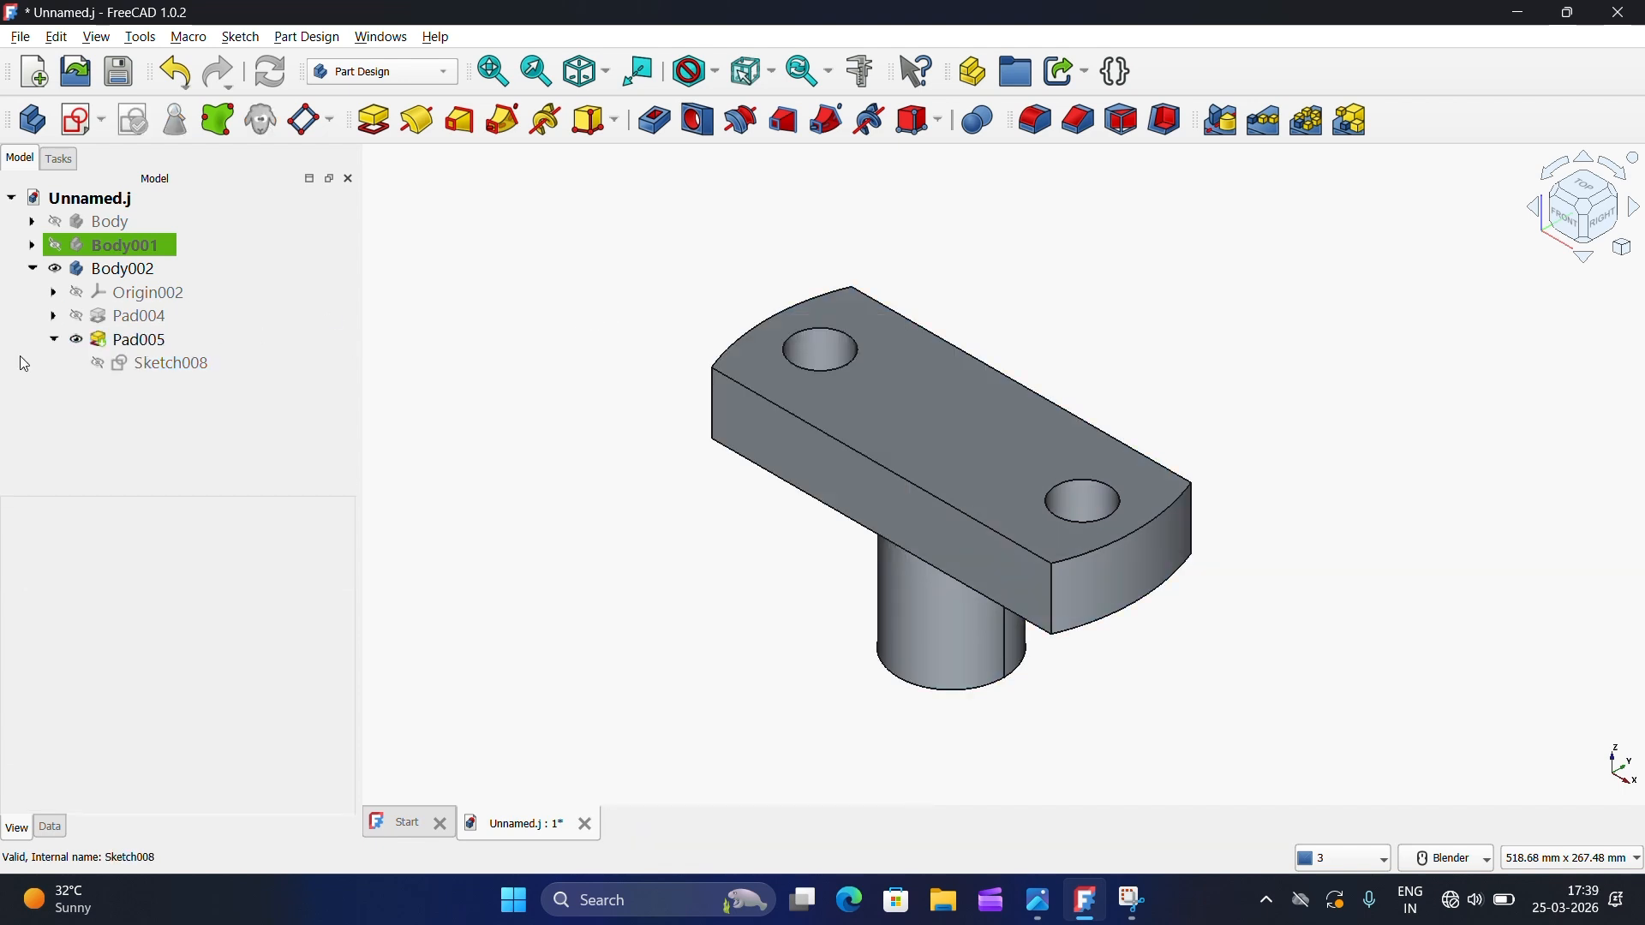
pyautogui.click(54, 341)
pyautogui.click(103, 340)
pyautogui.rightClick(102, 340)
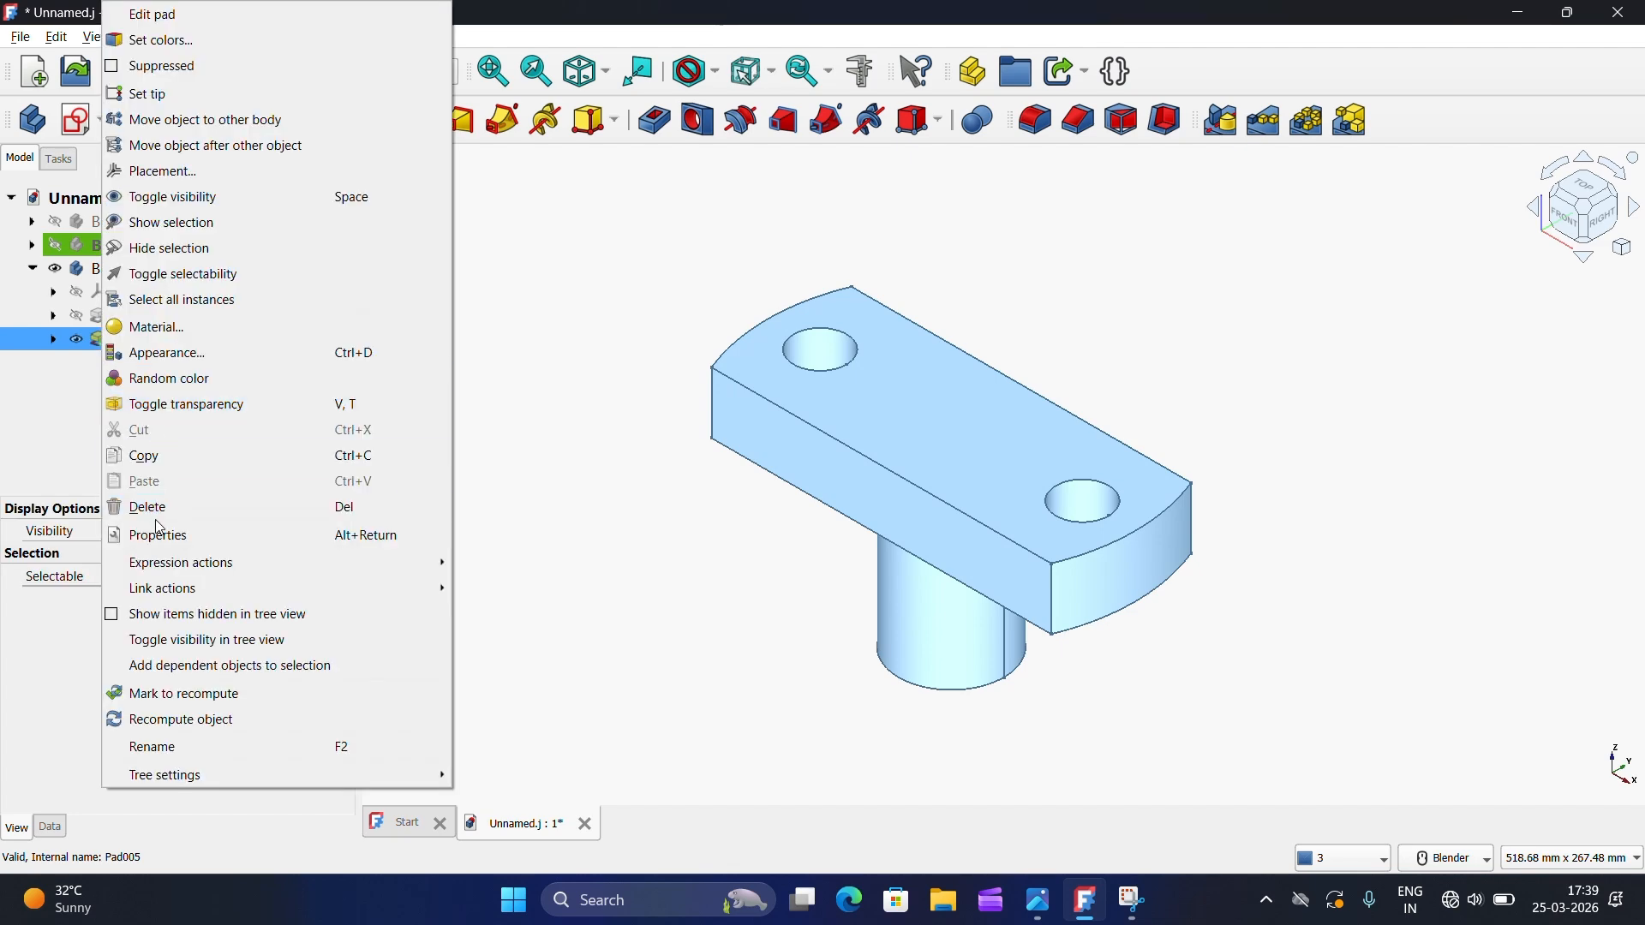
pyautogui.click(159, 511)
pyautogui.click(137, 341)
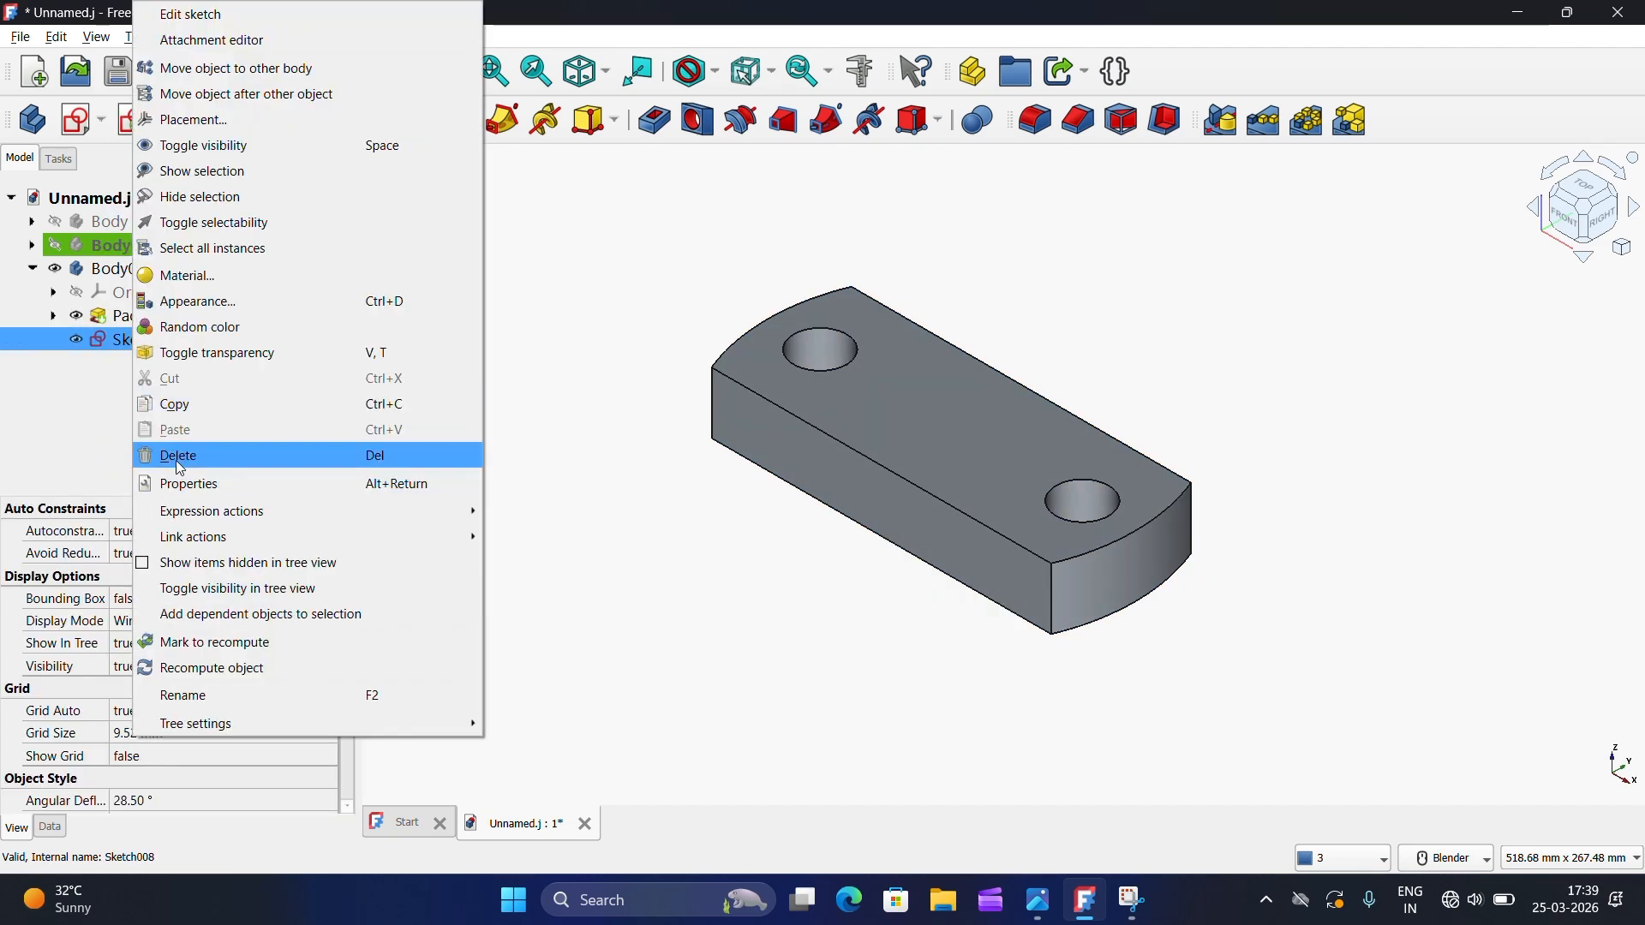
pyautogui.click(180, 456)
pyautogui.moveTo(959, 449); pyautogui.dragTo(1025, 562, button='middle')
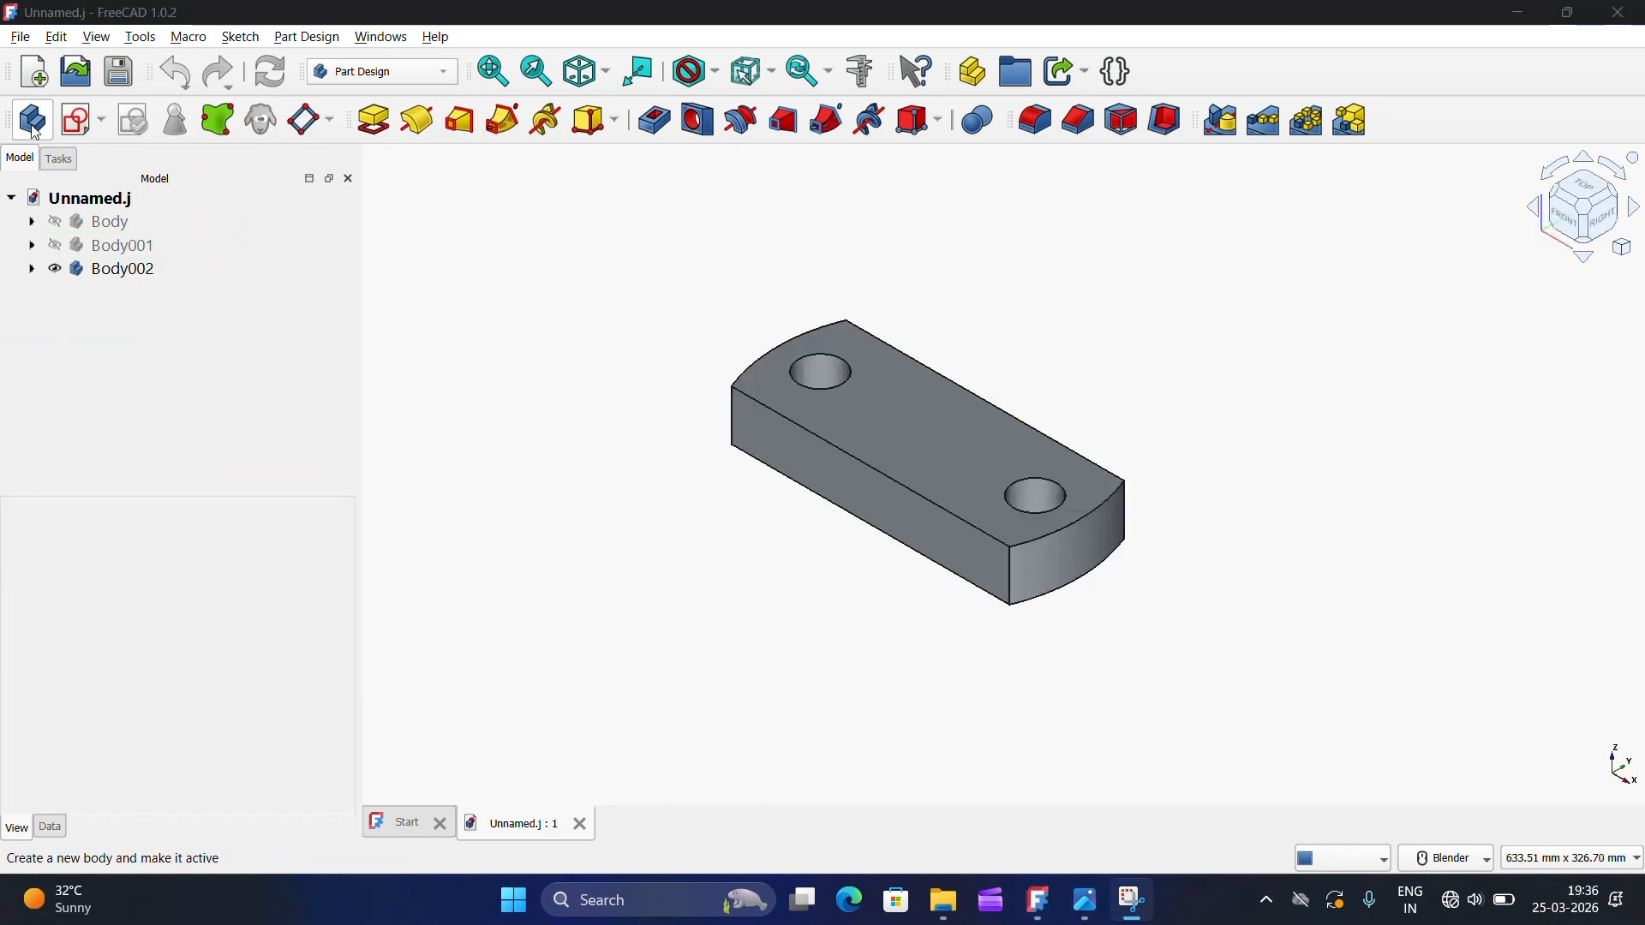
# Step: Create a new body and hide the duplicated plate body
pyautogui.click(31, 120)
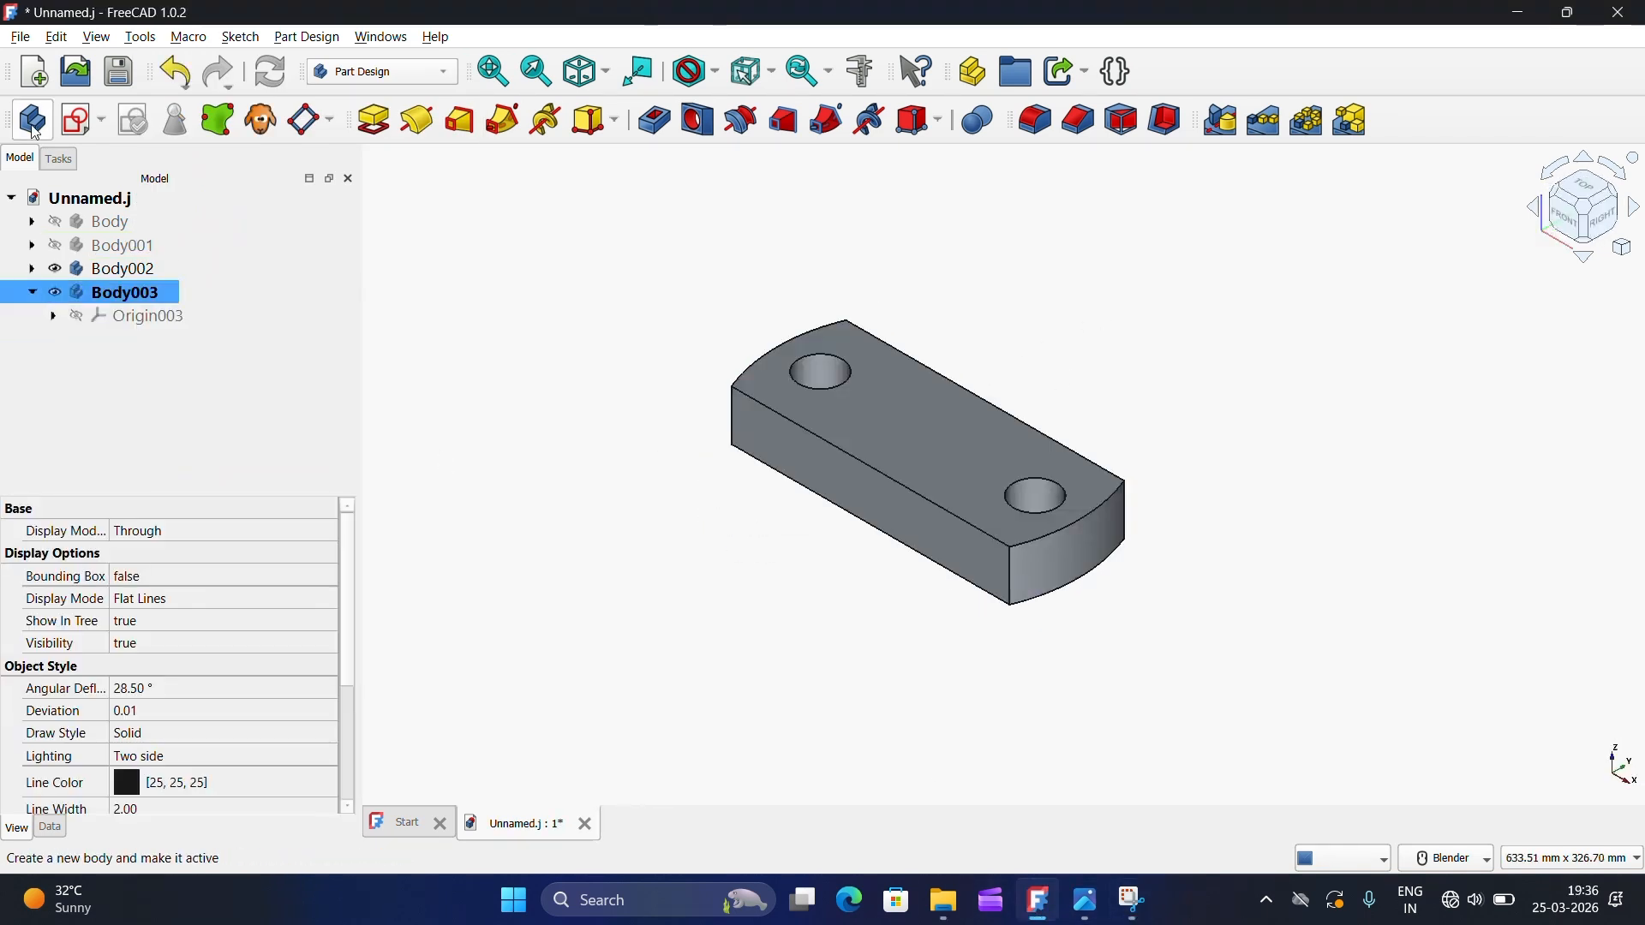
pyautogui.click(54, 269)
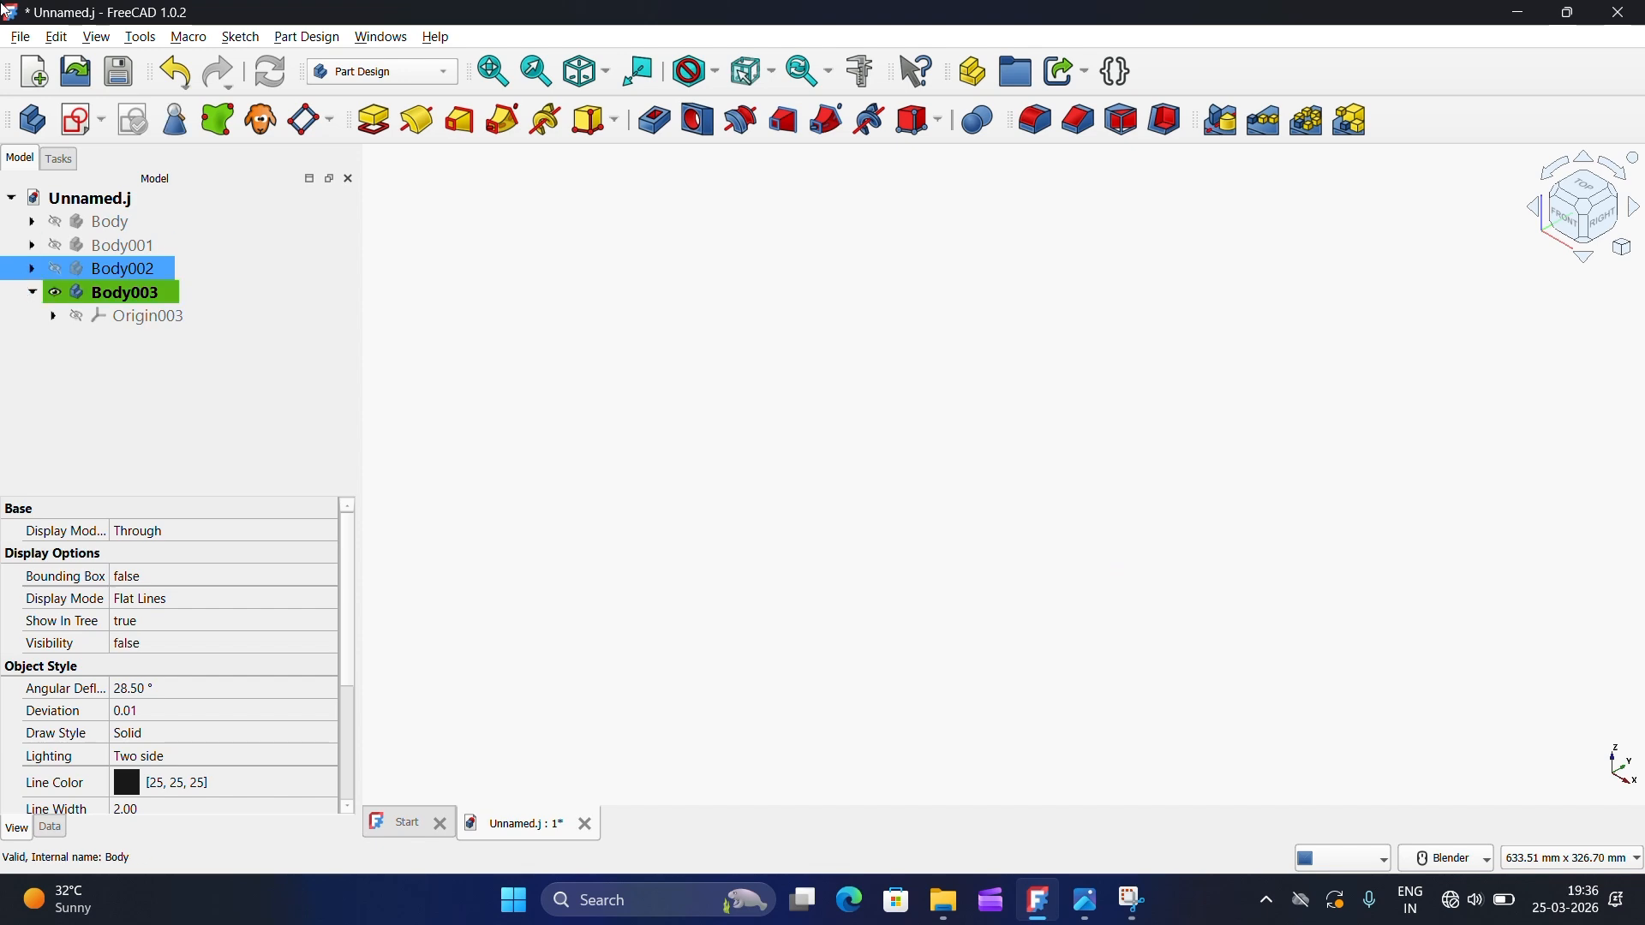
# Step: Check the reference drawing and start a sketch on the new body's XZ plane
pyautogui.click(81, 124)
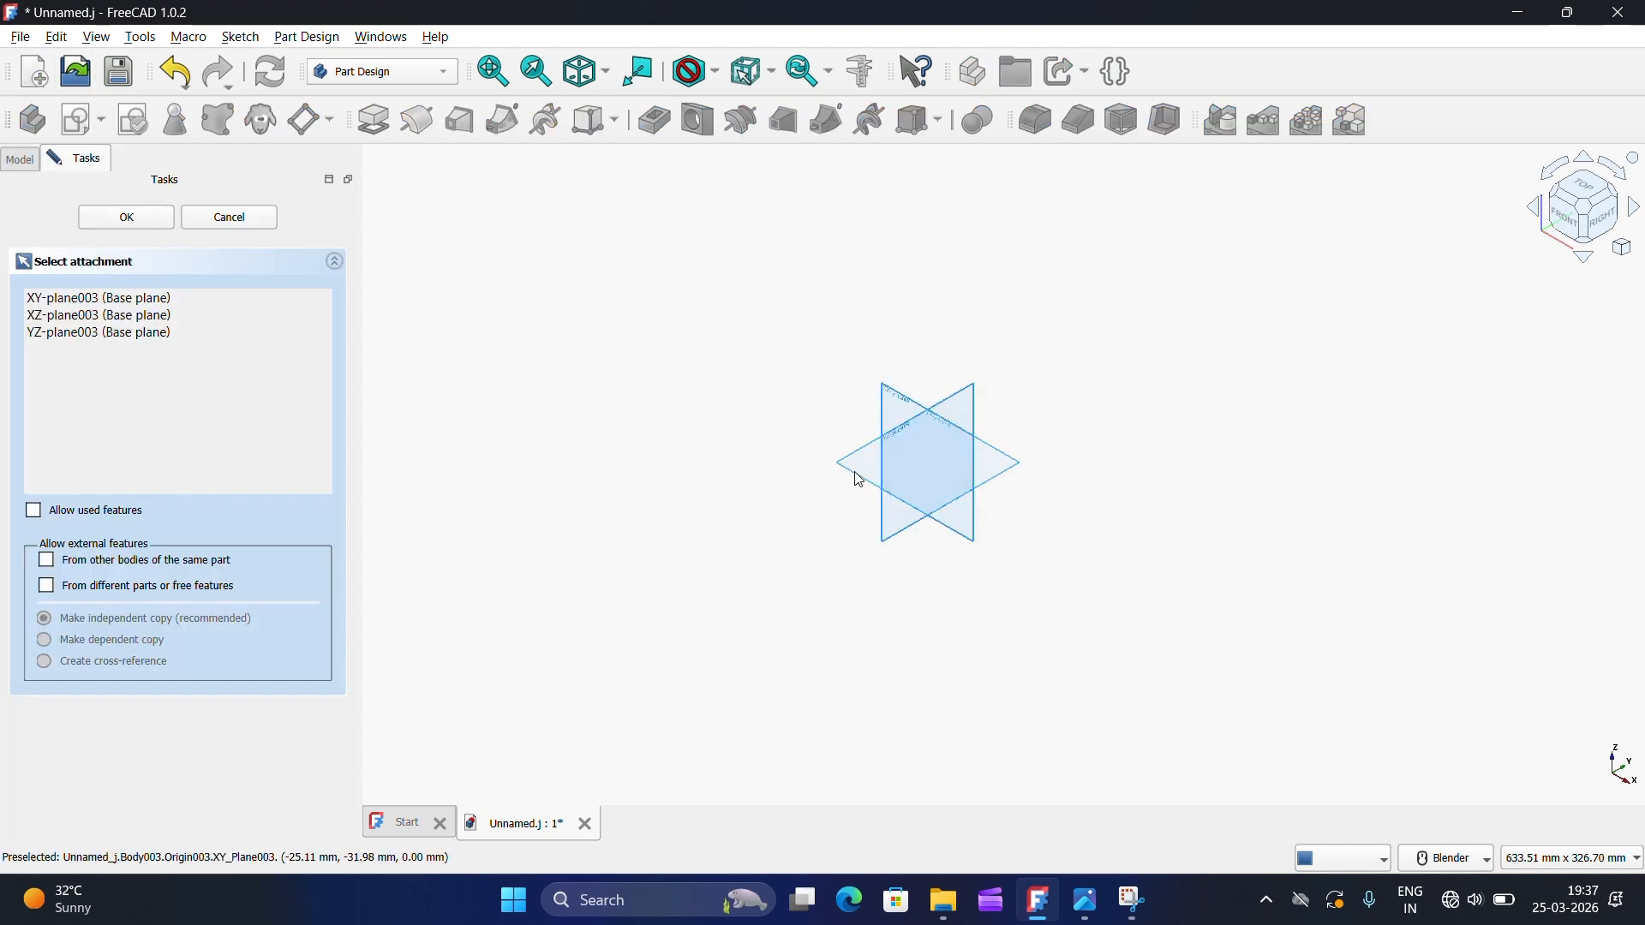
pyautogui.click(1084, 900)
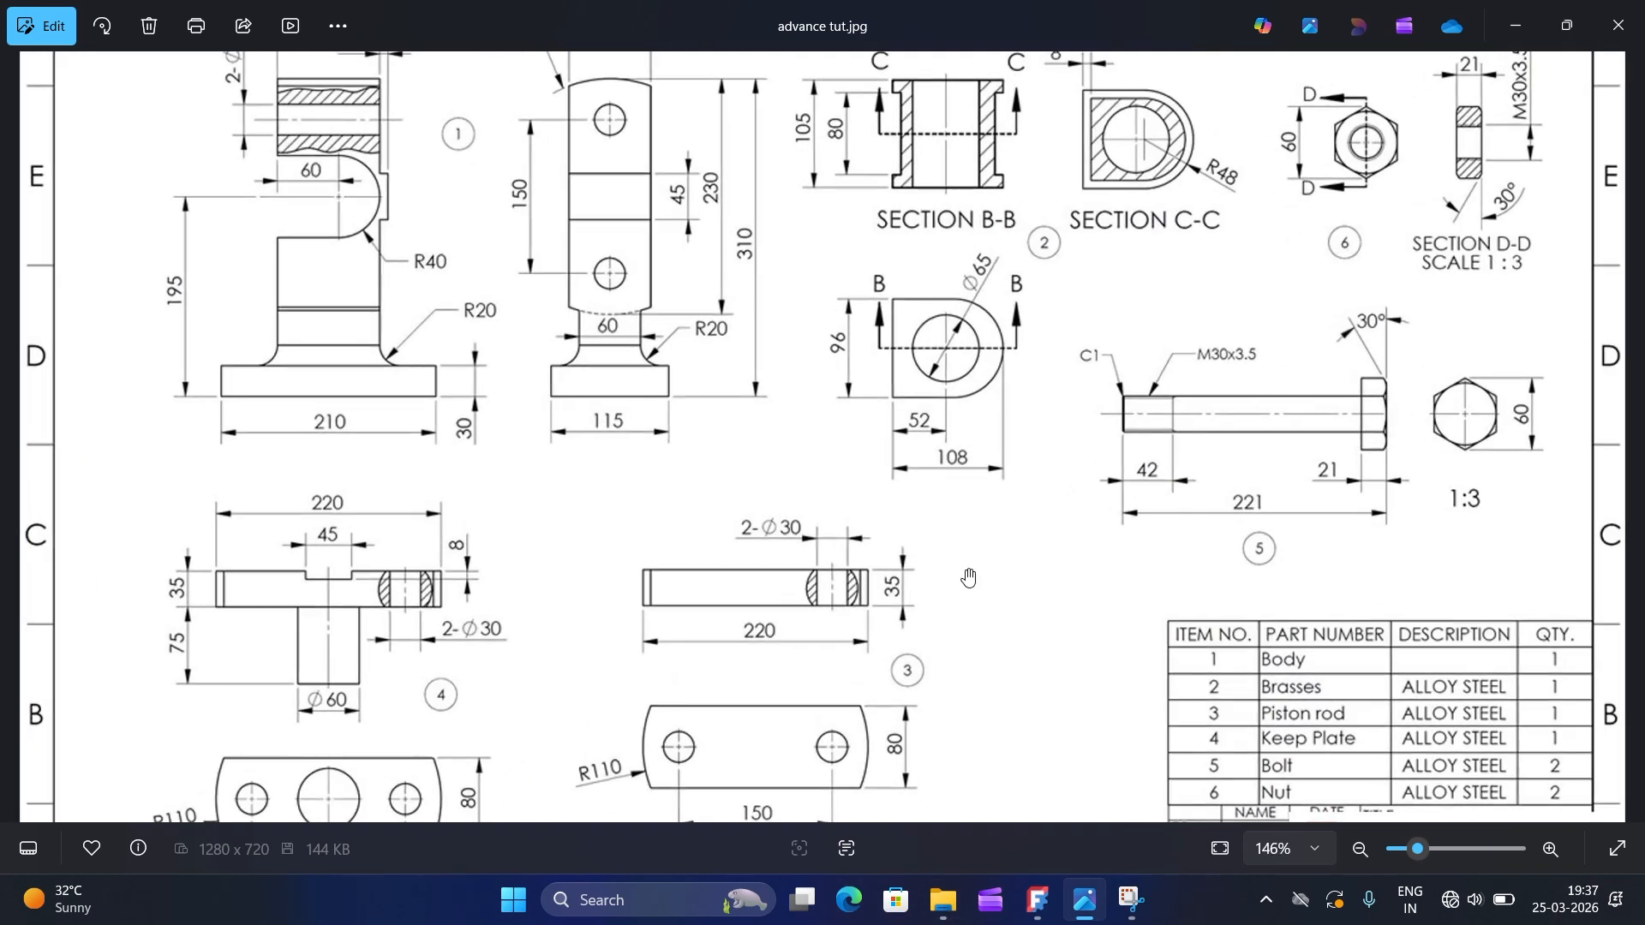
pyautogui.click(996, 861)
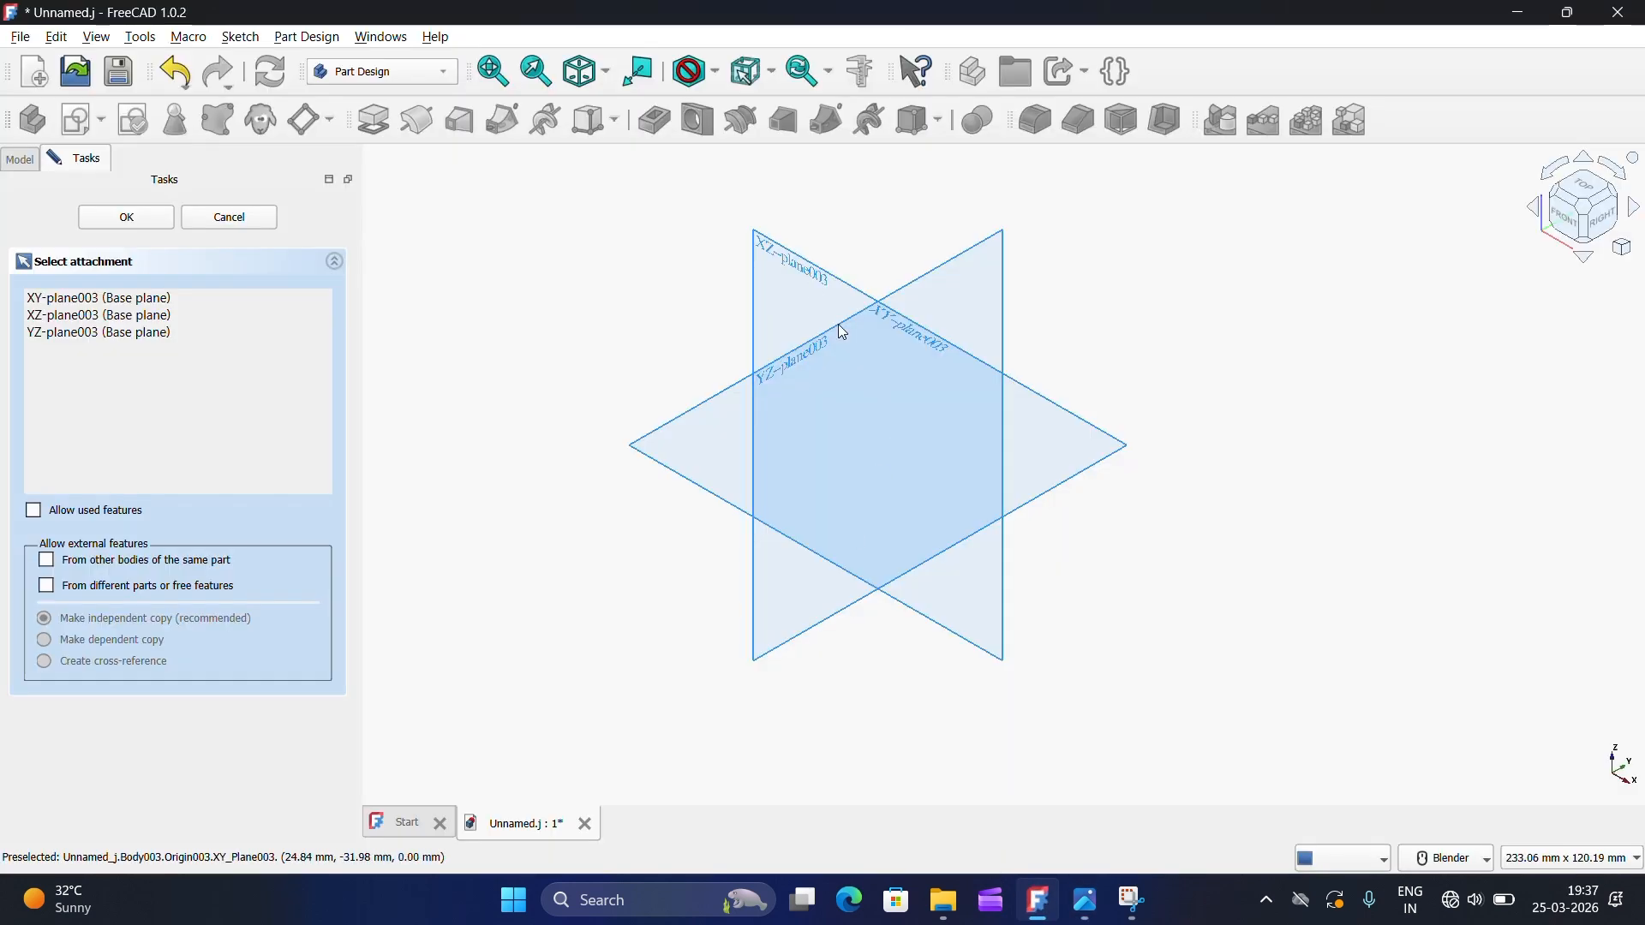
pyautogui.scroll(3, 787, 323)
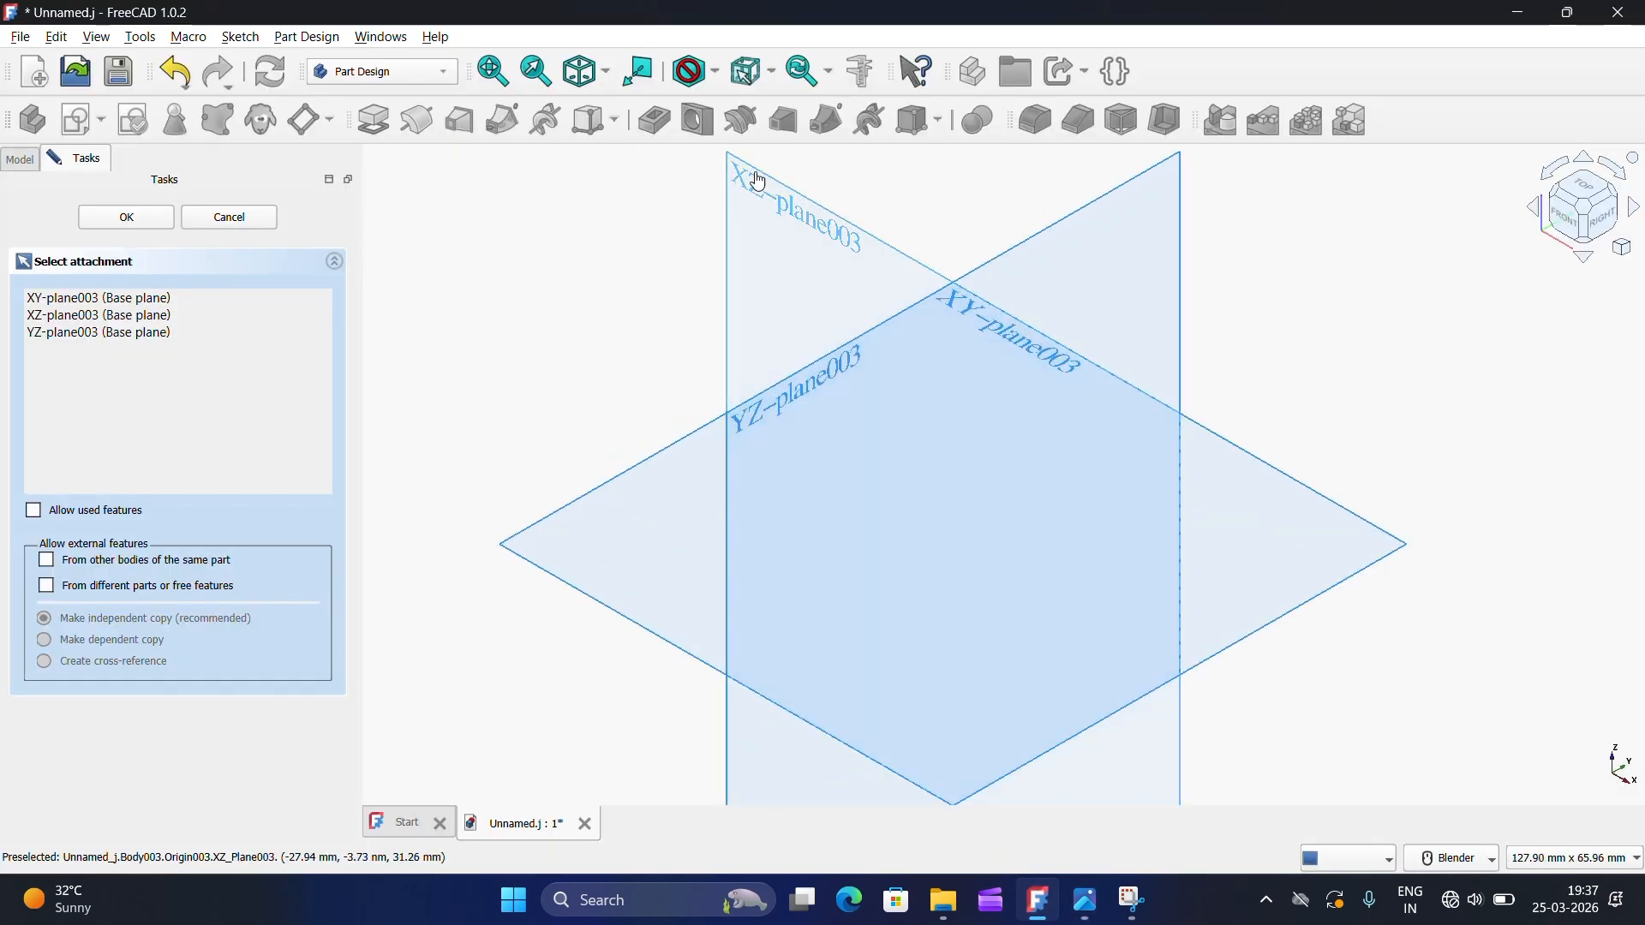
pyautogui.click(755, 171)
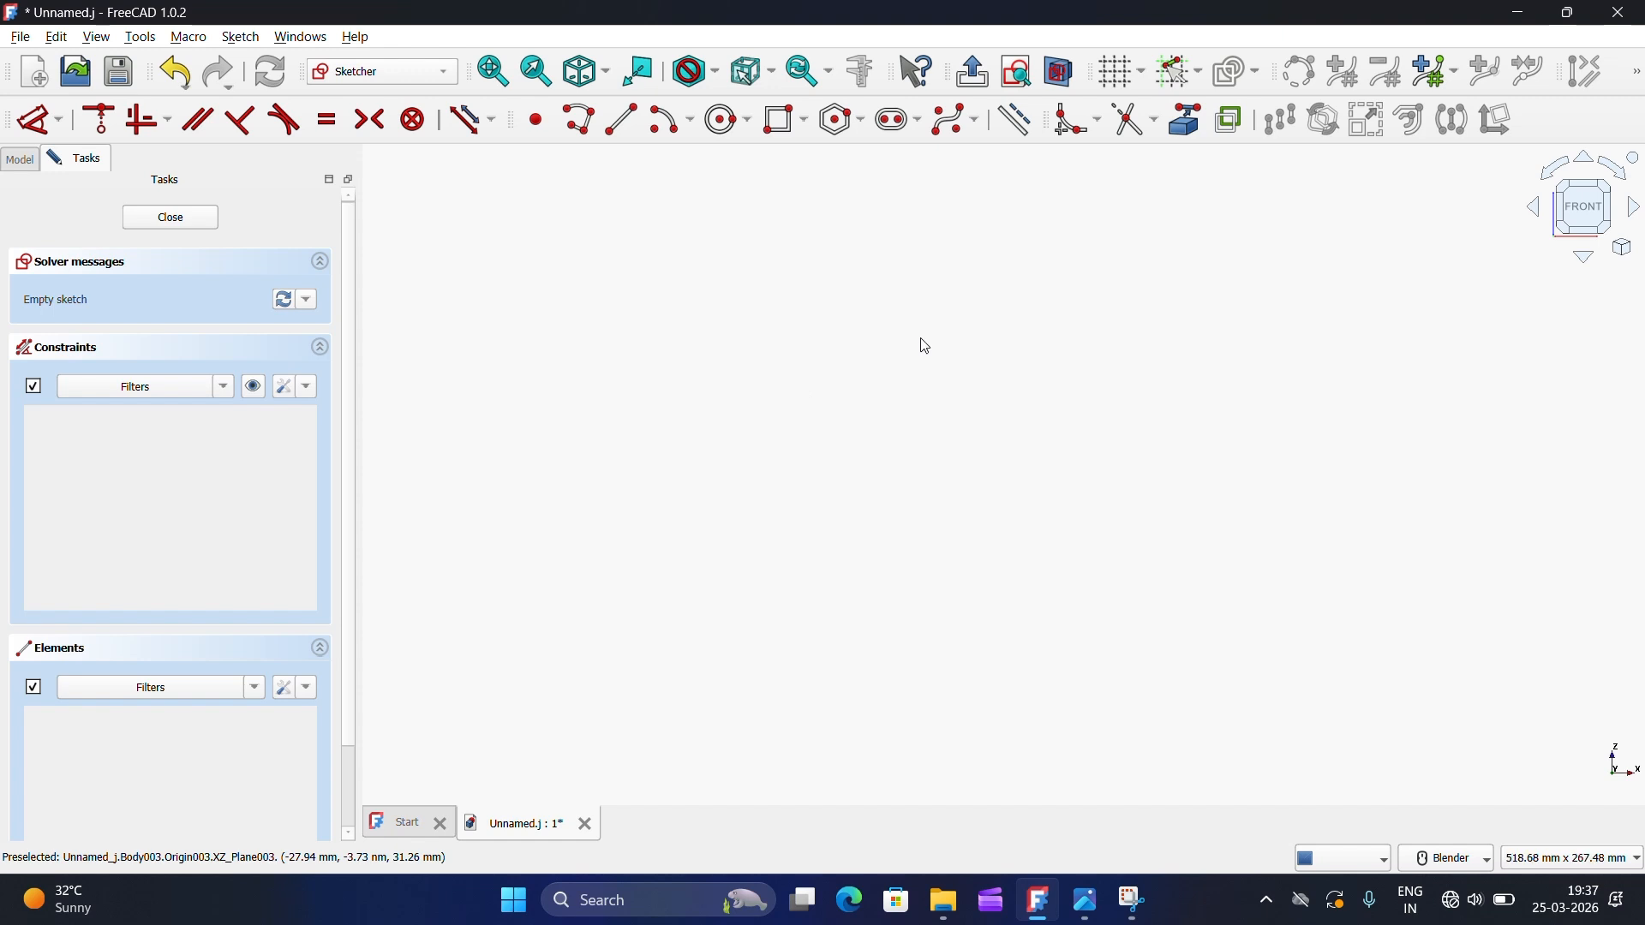
# Step: Sketch a slot along the horizontal axis, about 73 mm between arc centres with a radius of about 19 mm
pyautogui.scroll(1, 1040, 607)
pyautogui.scroll(-2, 1123, 545)
pyautogui.scroll(7, 636, 686)
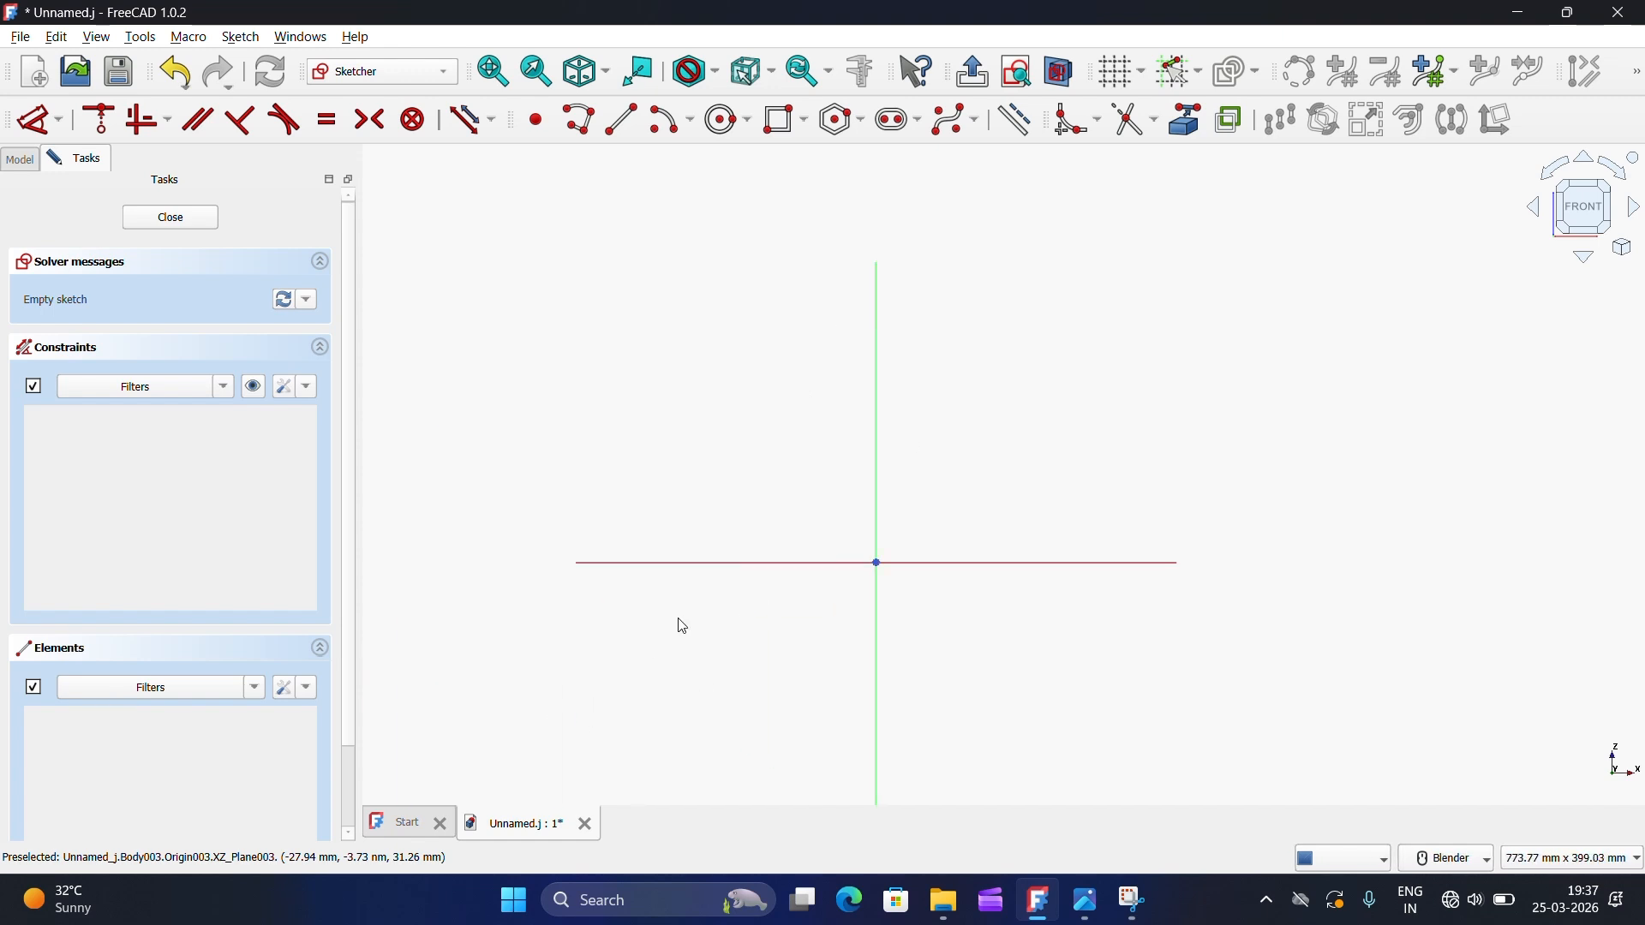
pyautogui.scroll(2, 705, 551)
pyautogui.scroll(-5, 705, 334)
pyautogui.scroll(3, 807, 493)
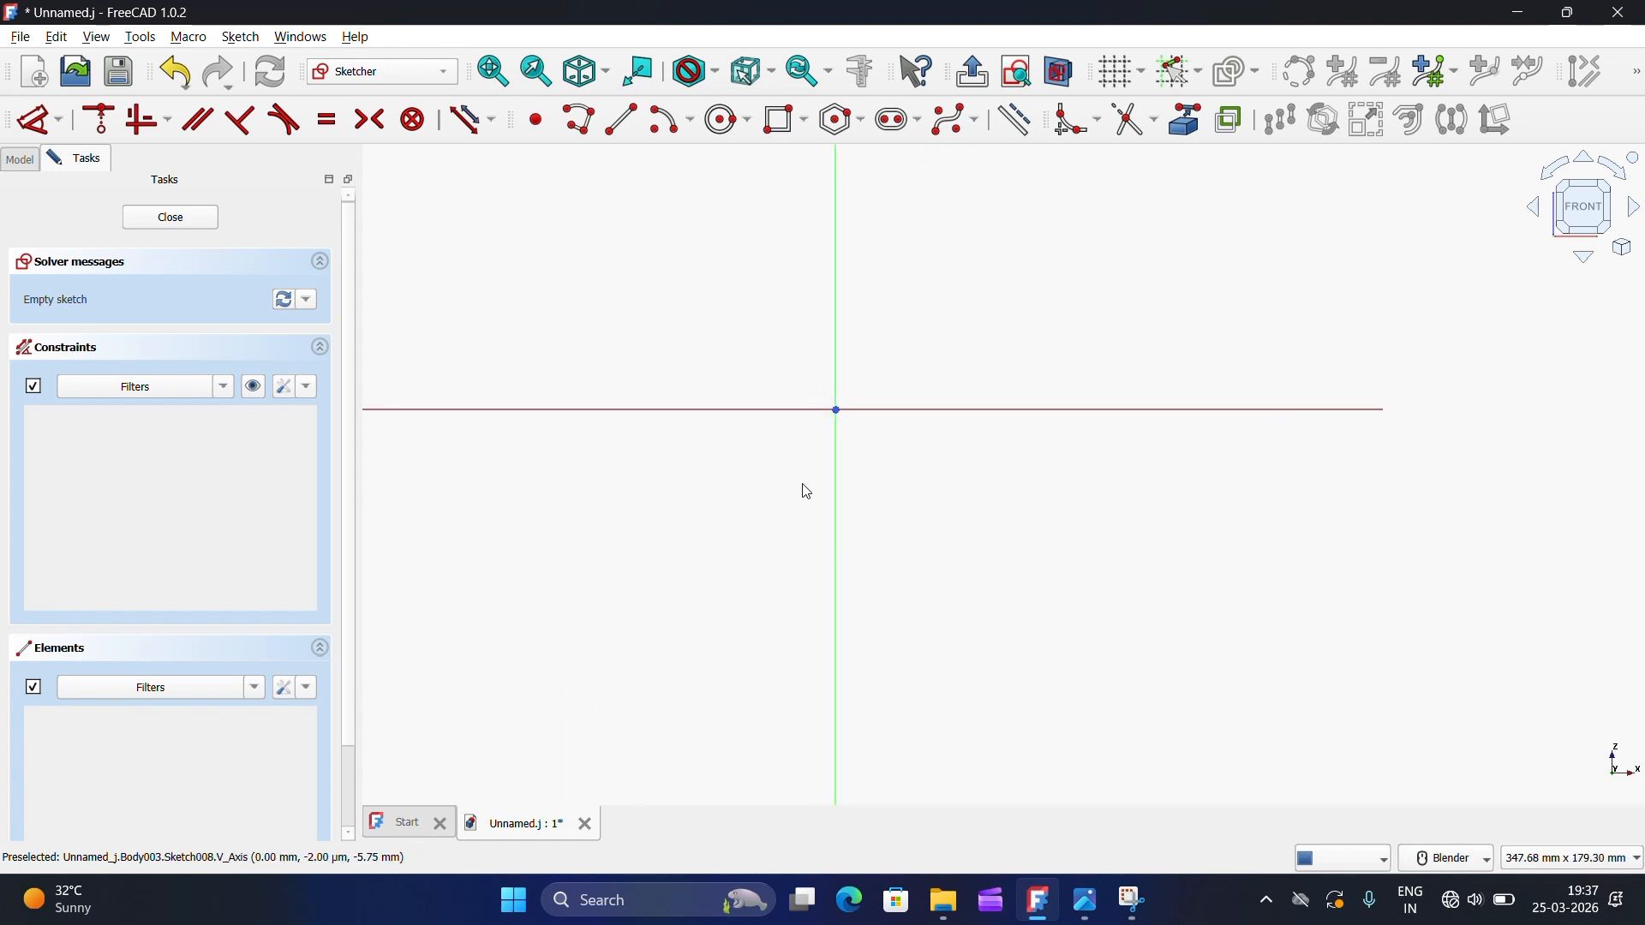
pyautogui.click(896, 120)
pyautogui.click(657, 408)
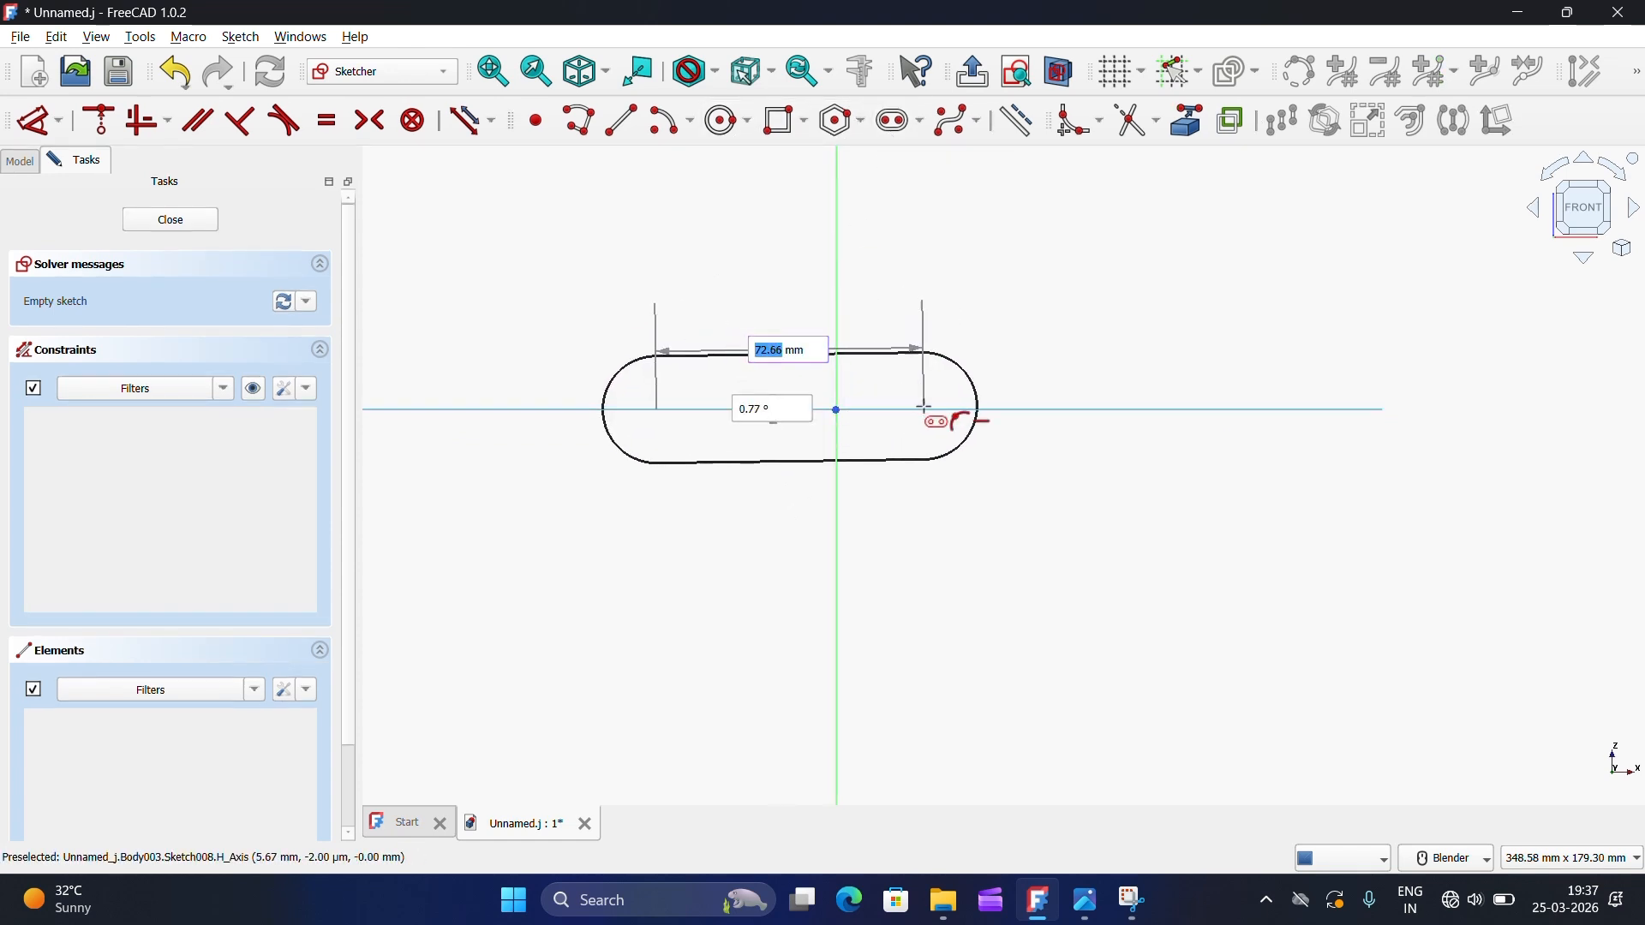
pyautogui.click(926, 411)
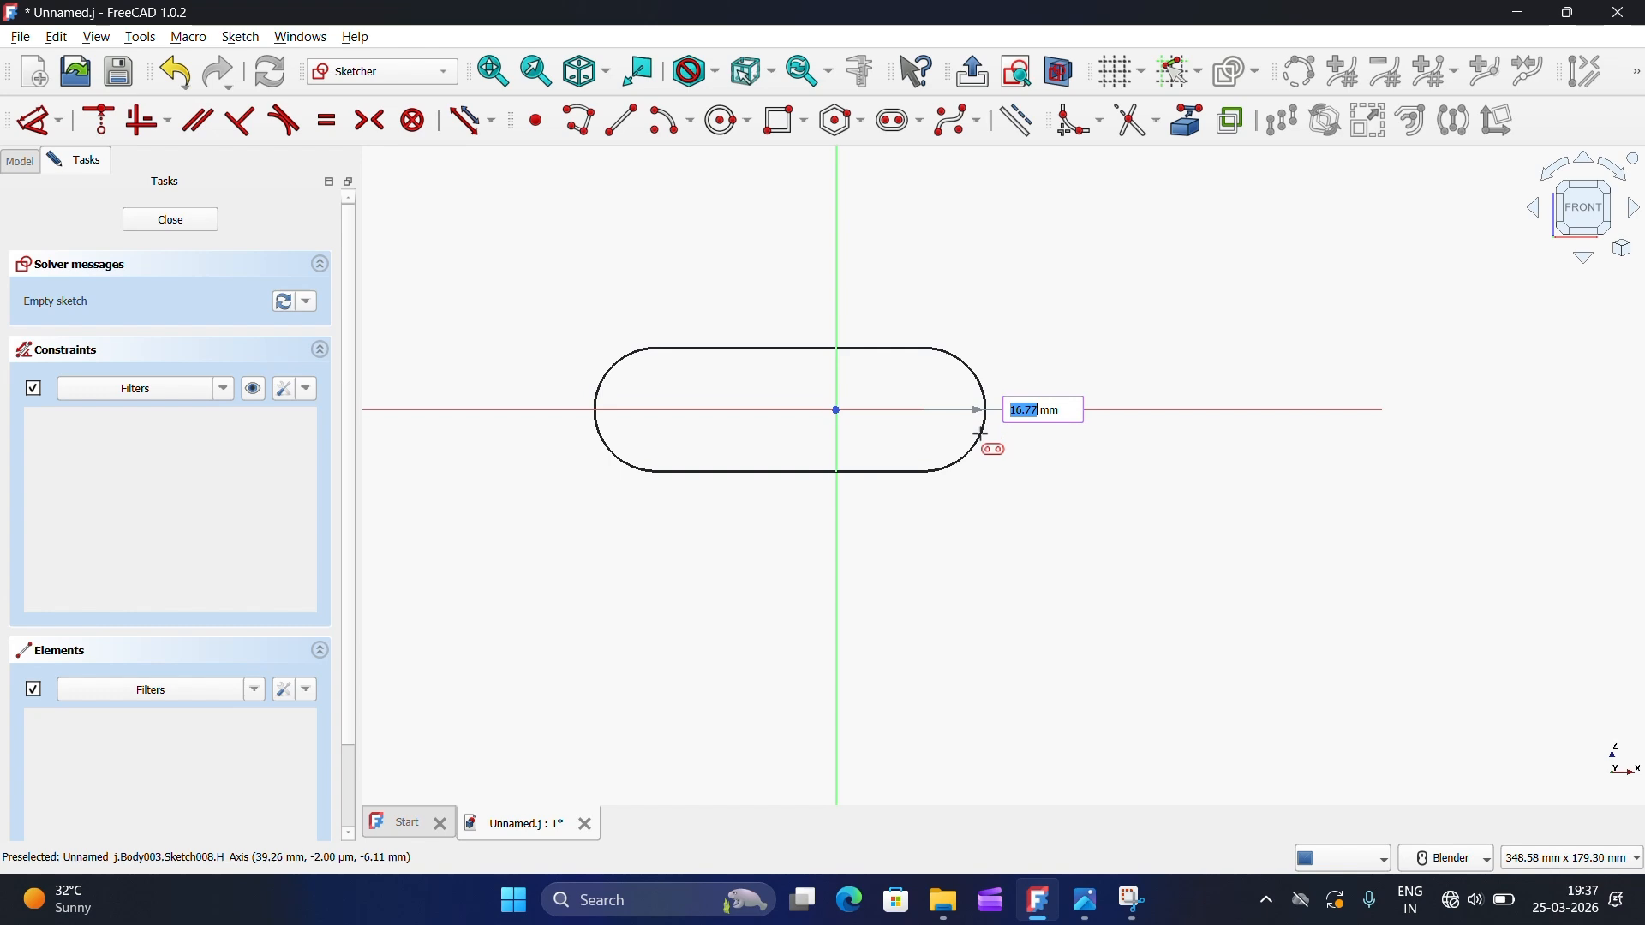
pyautogui.click(985, 449)
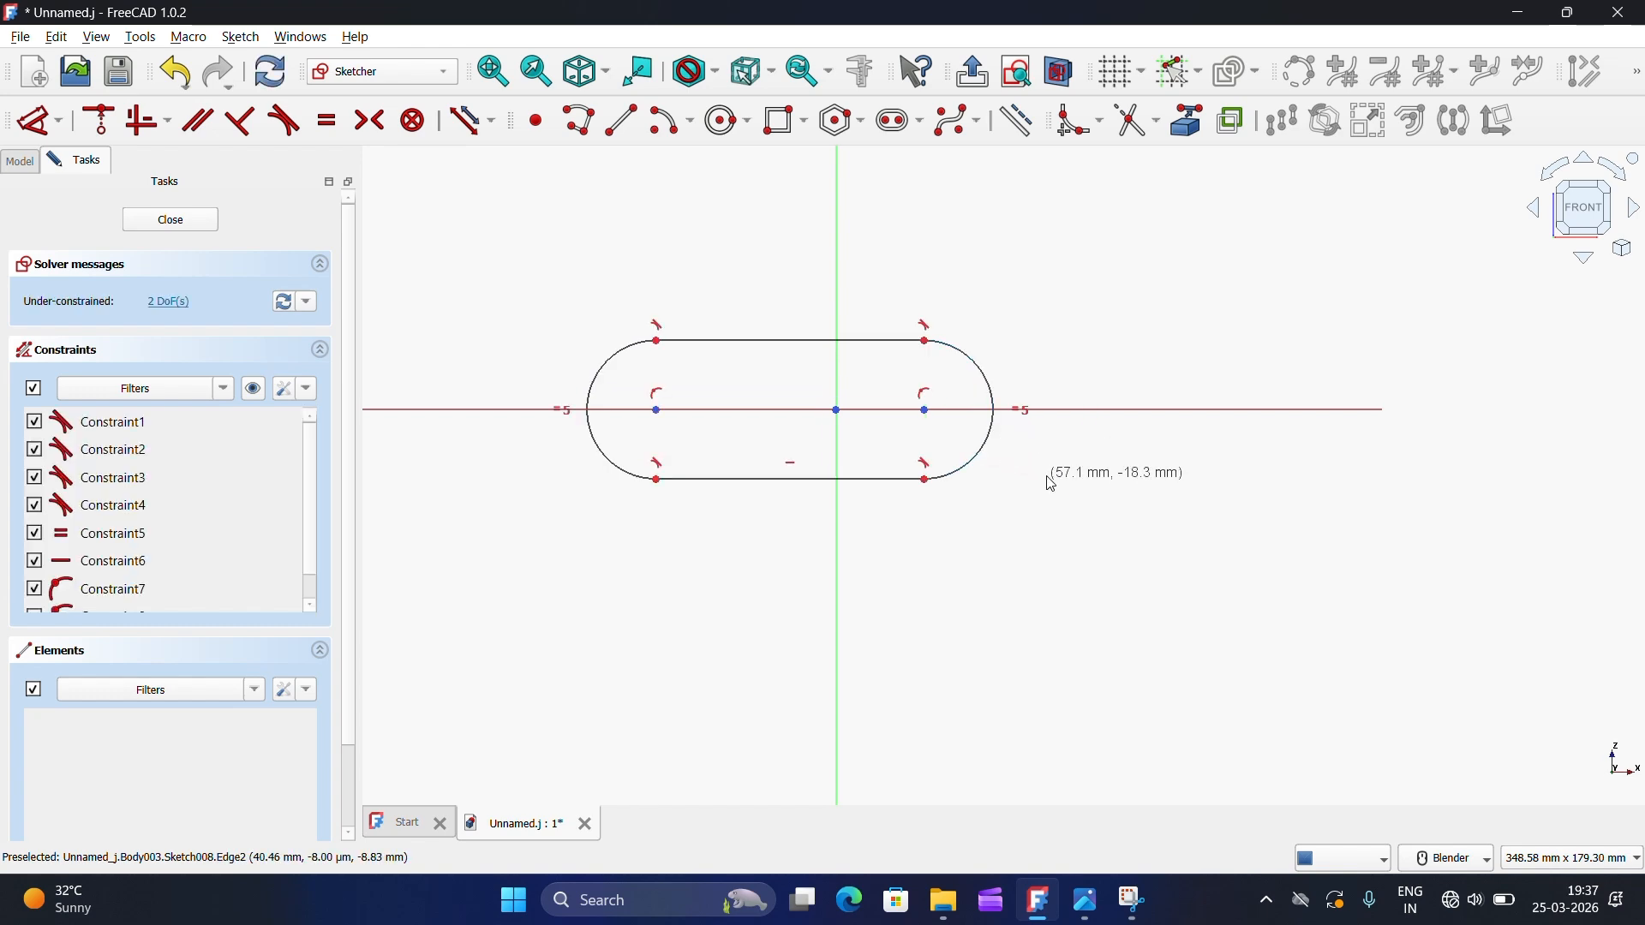
# Step: Check the brasses views in the drawing and try to constrain the slot's lower-left endpoint onto the vertical axis, undoing it
pyautogui.click(1086, 900)
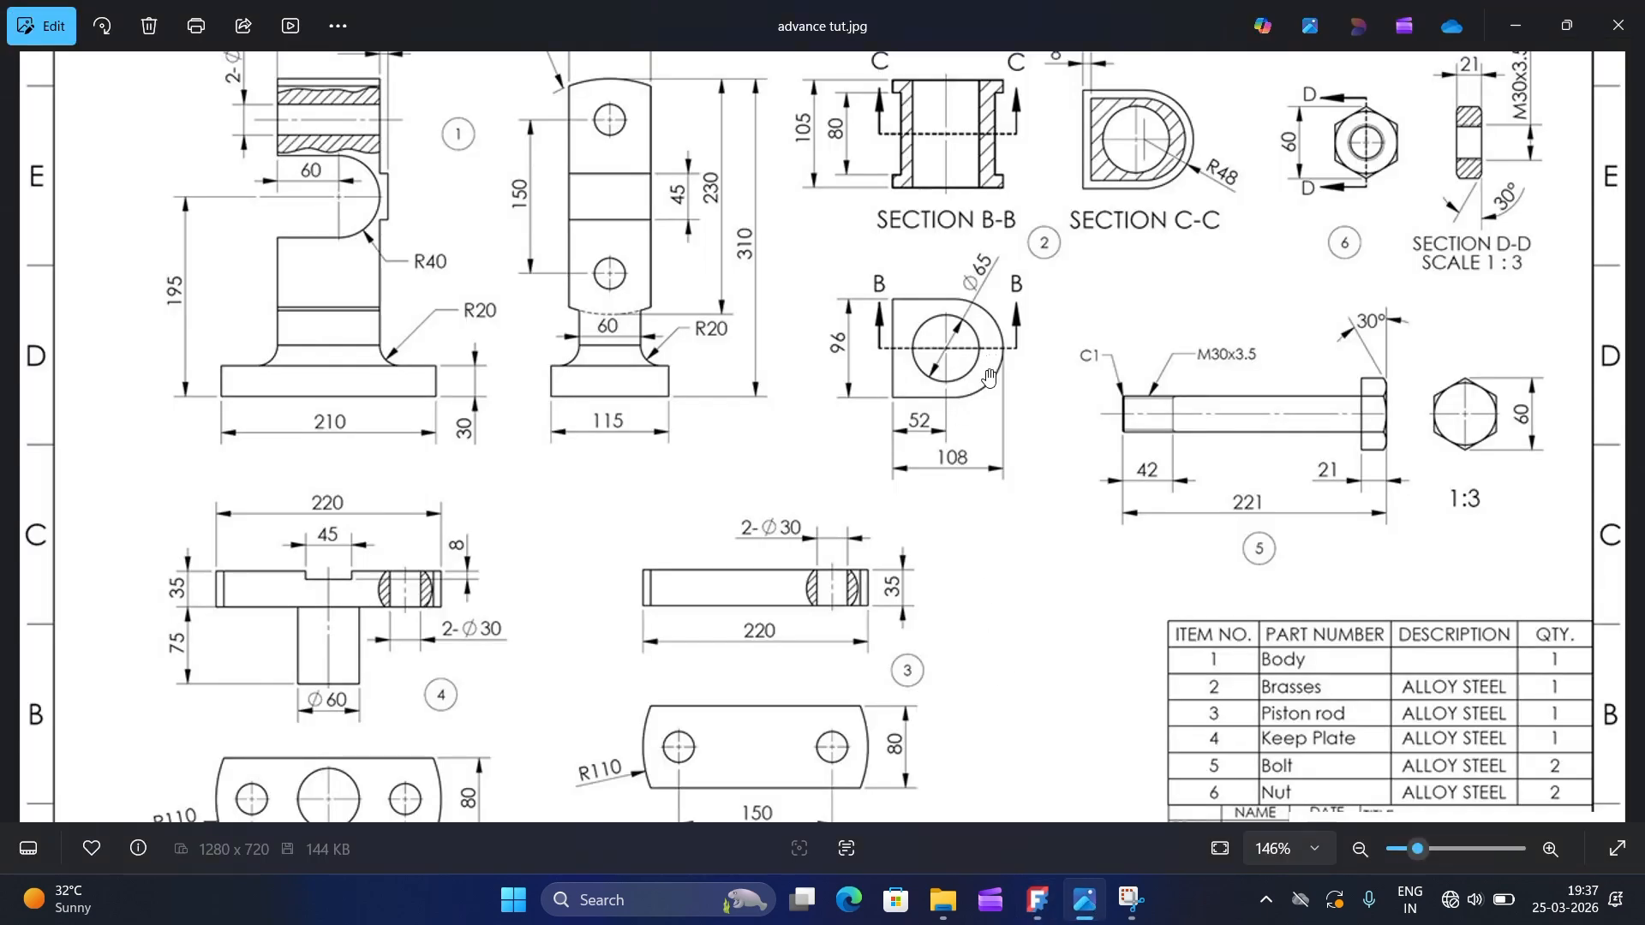
pyautogui.scroll(3, 962, 460)
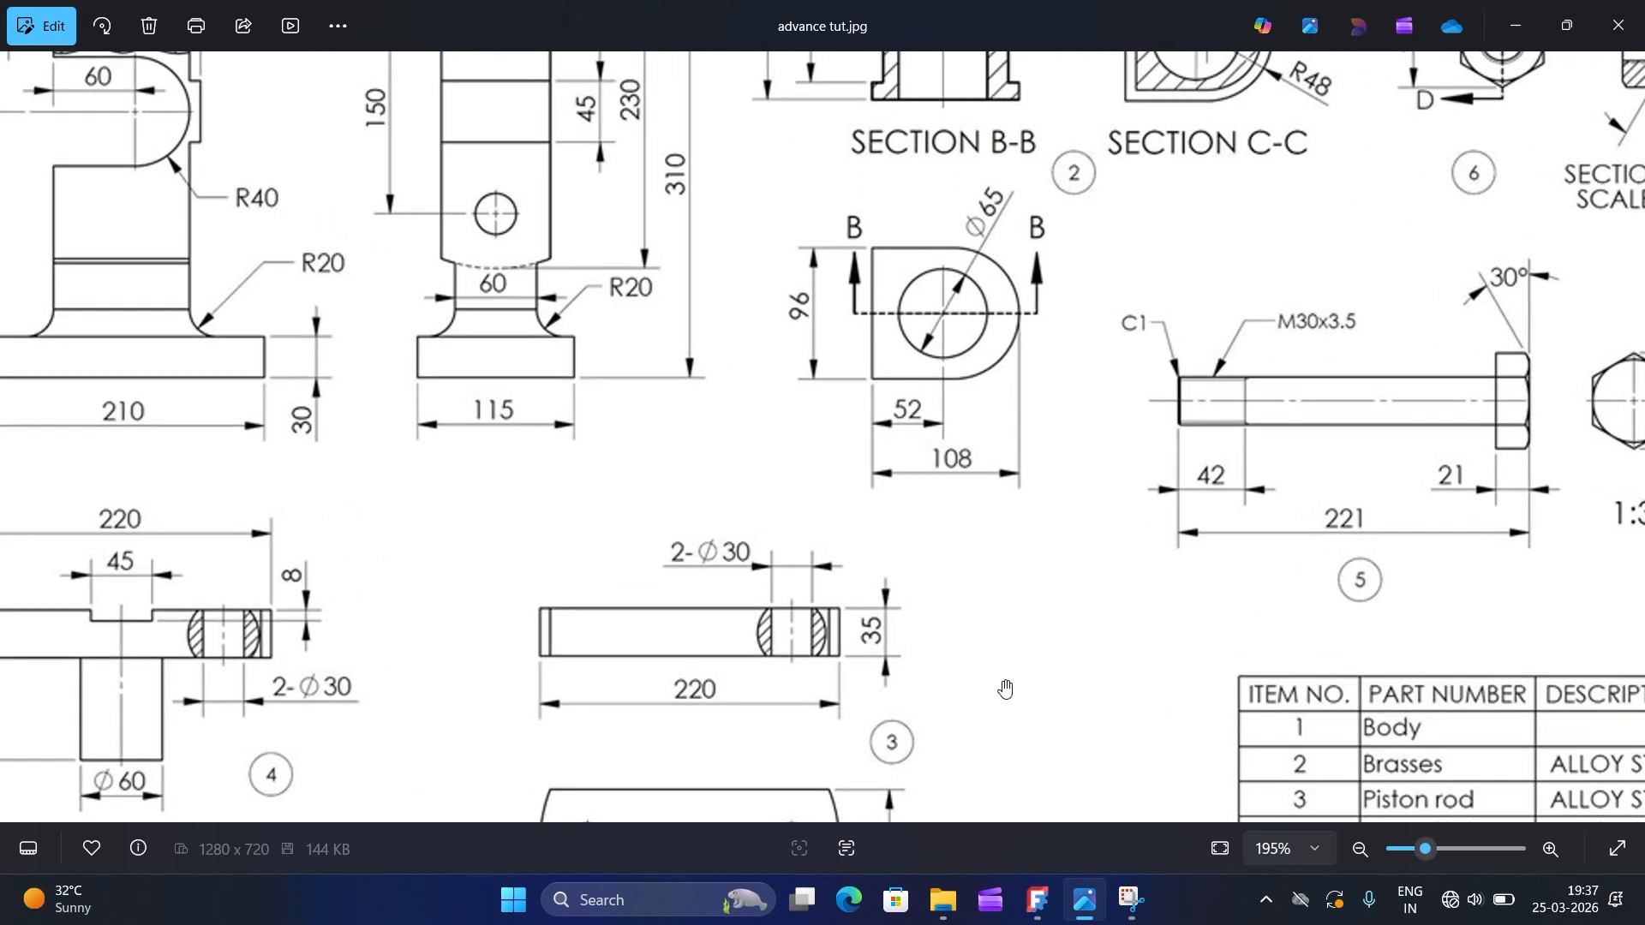
pyautogui.click(1040, 899)
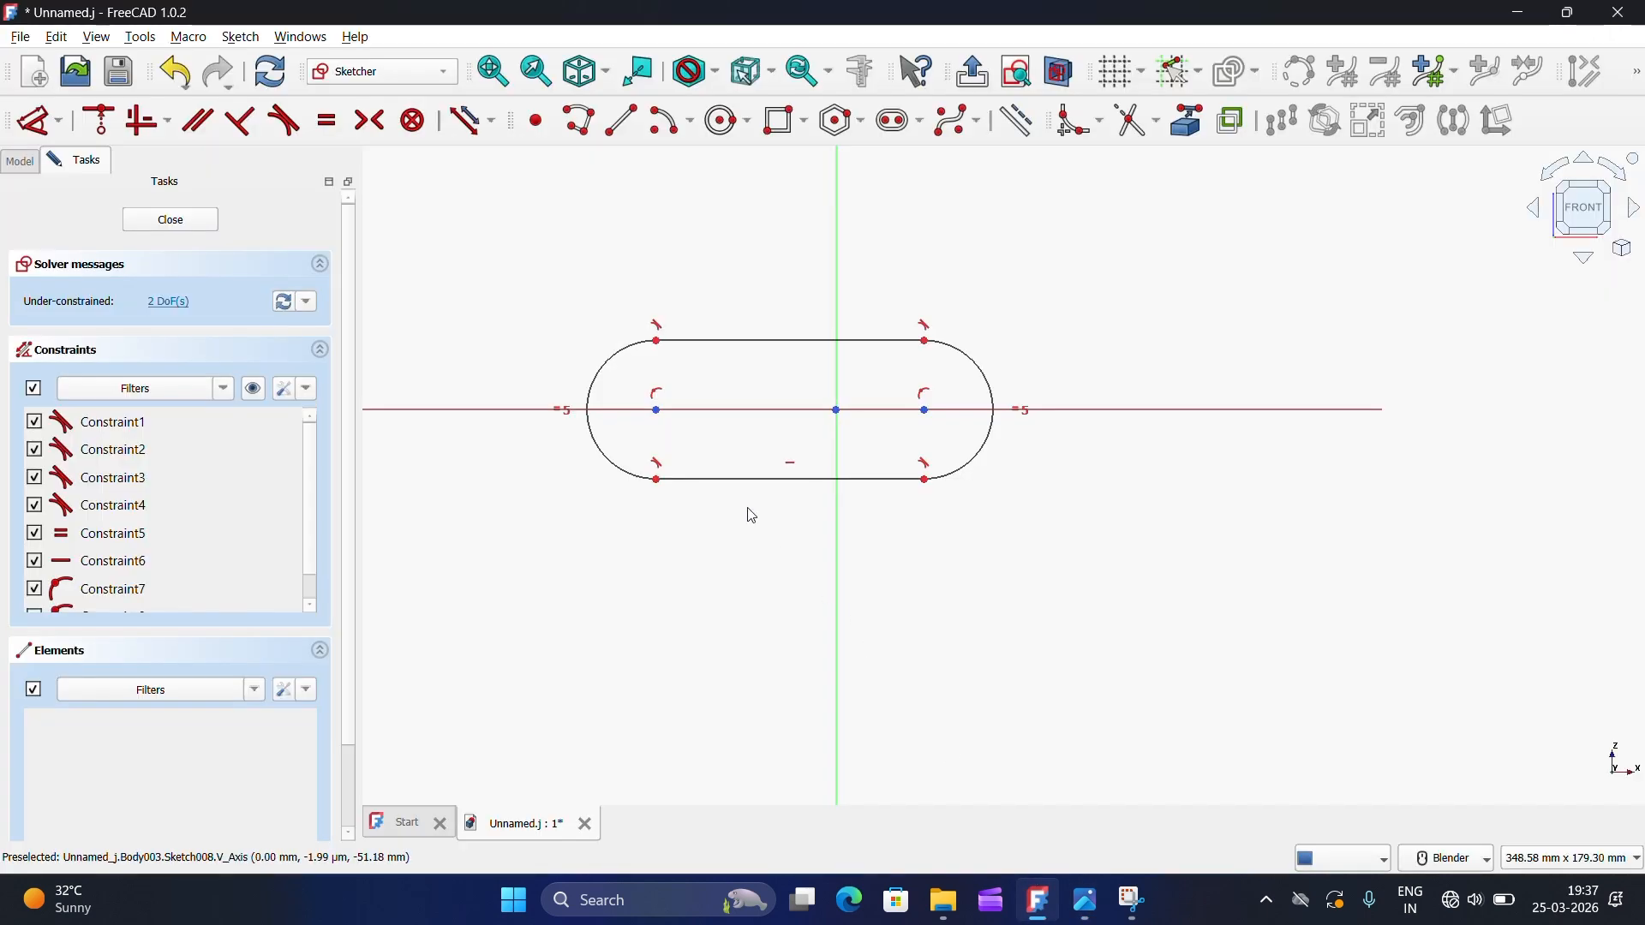
pyautogui.click(665, 493)
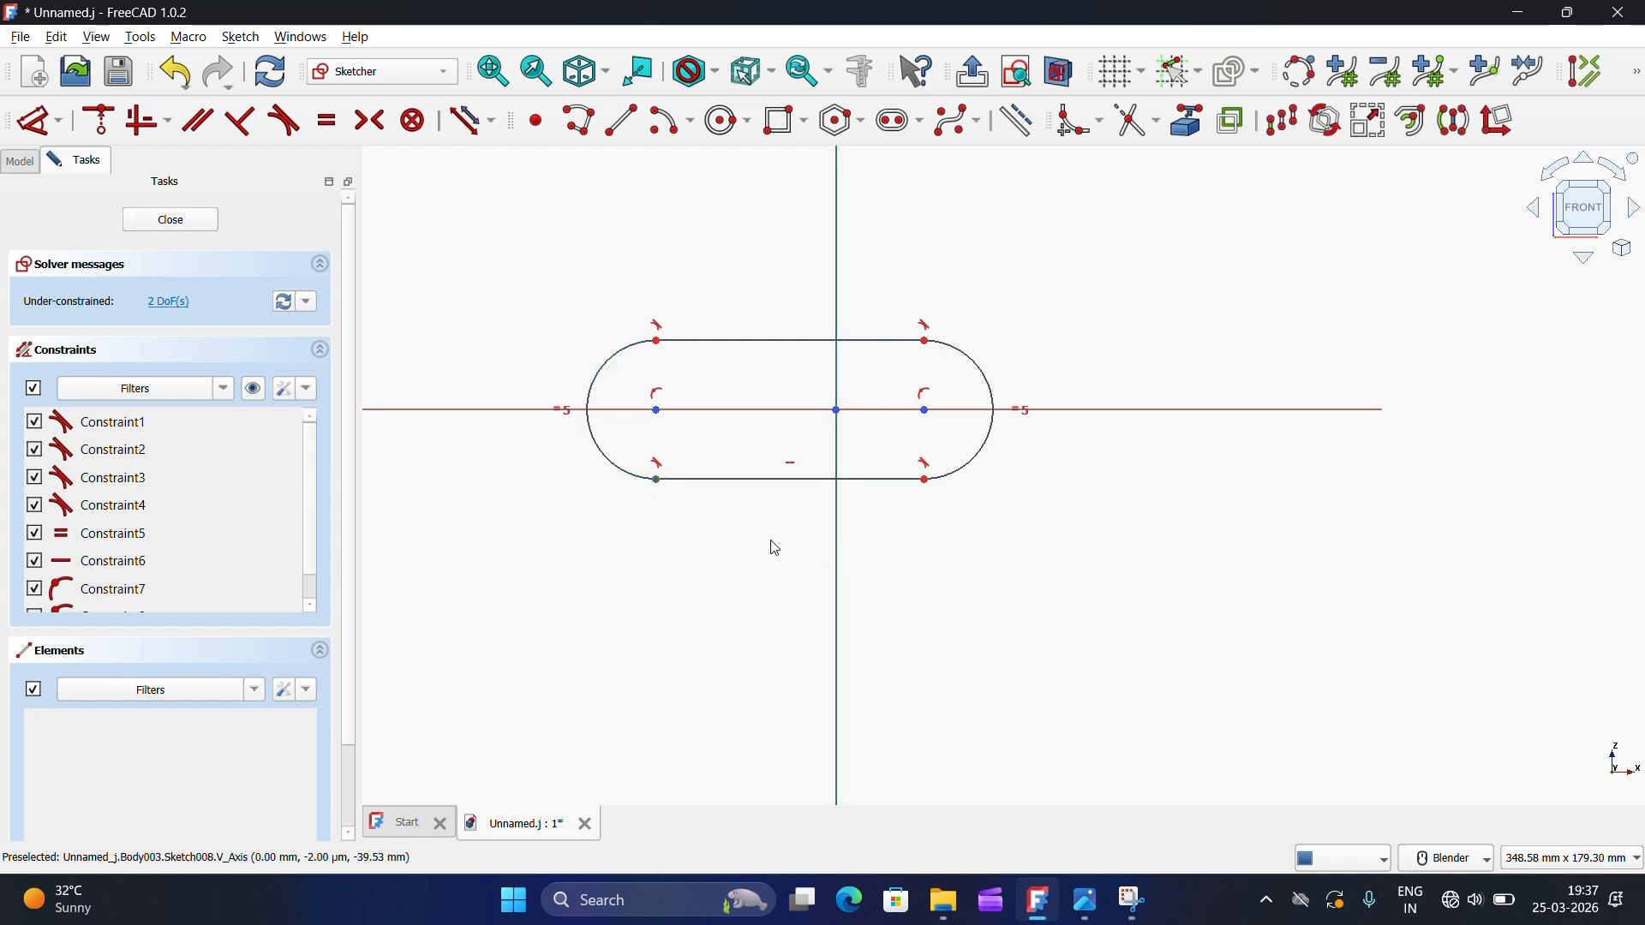
pyautogui.click(63, 133)
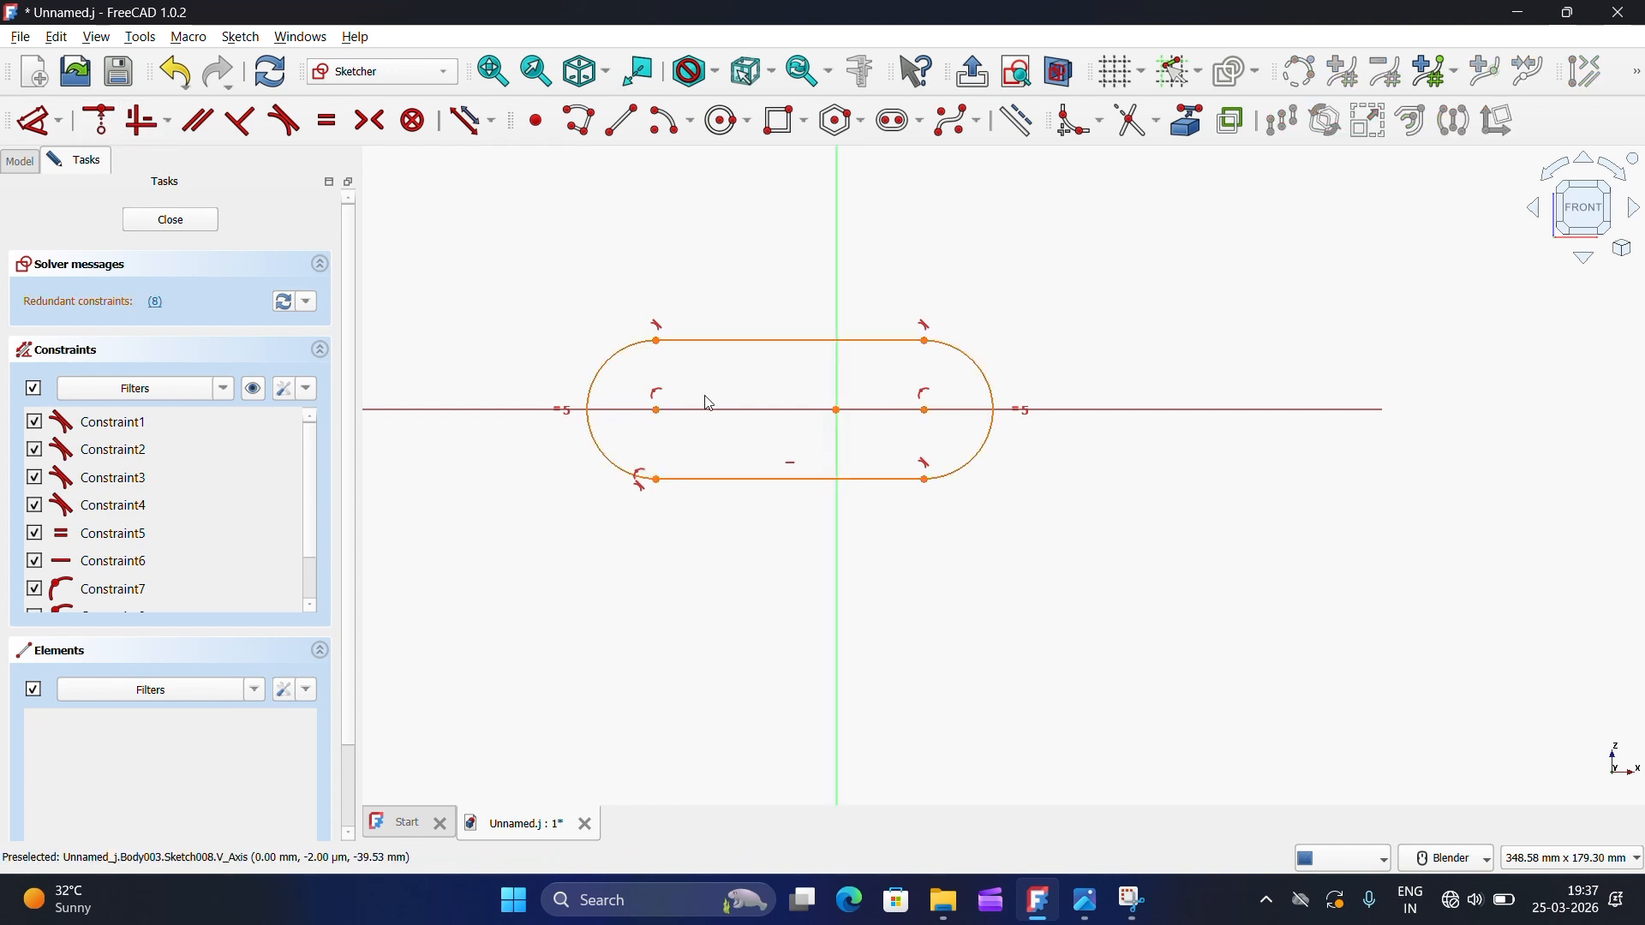
pyautogui.click(308, 391)
pyautogui.click(307, 393)
pyautogui.hotkey('ctrl', 'z')
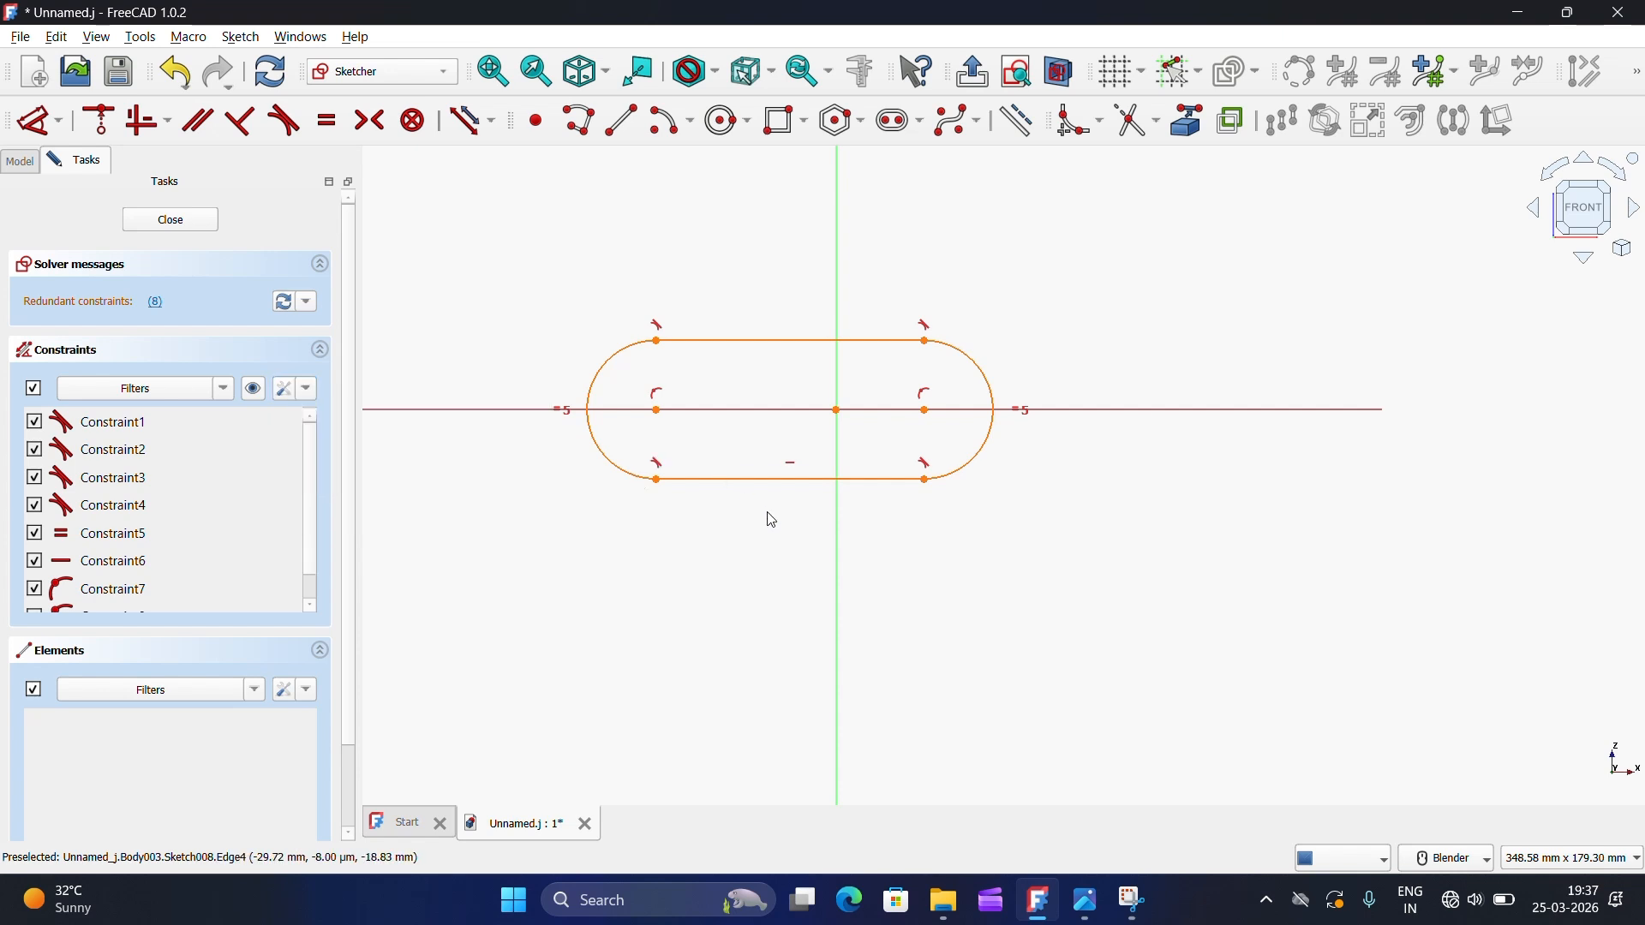
pyautogui.hotkey('ctrl', 'z')
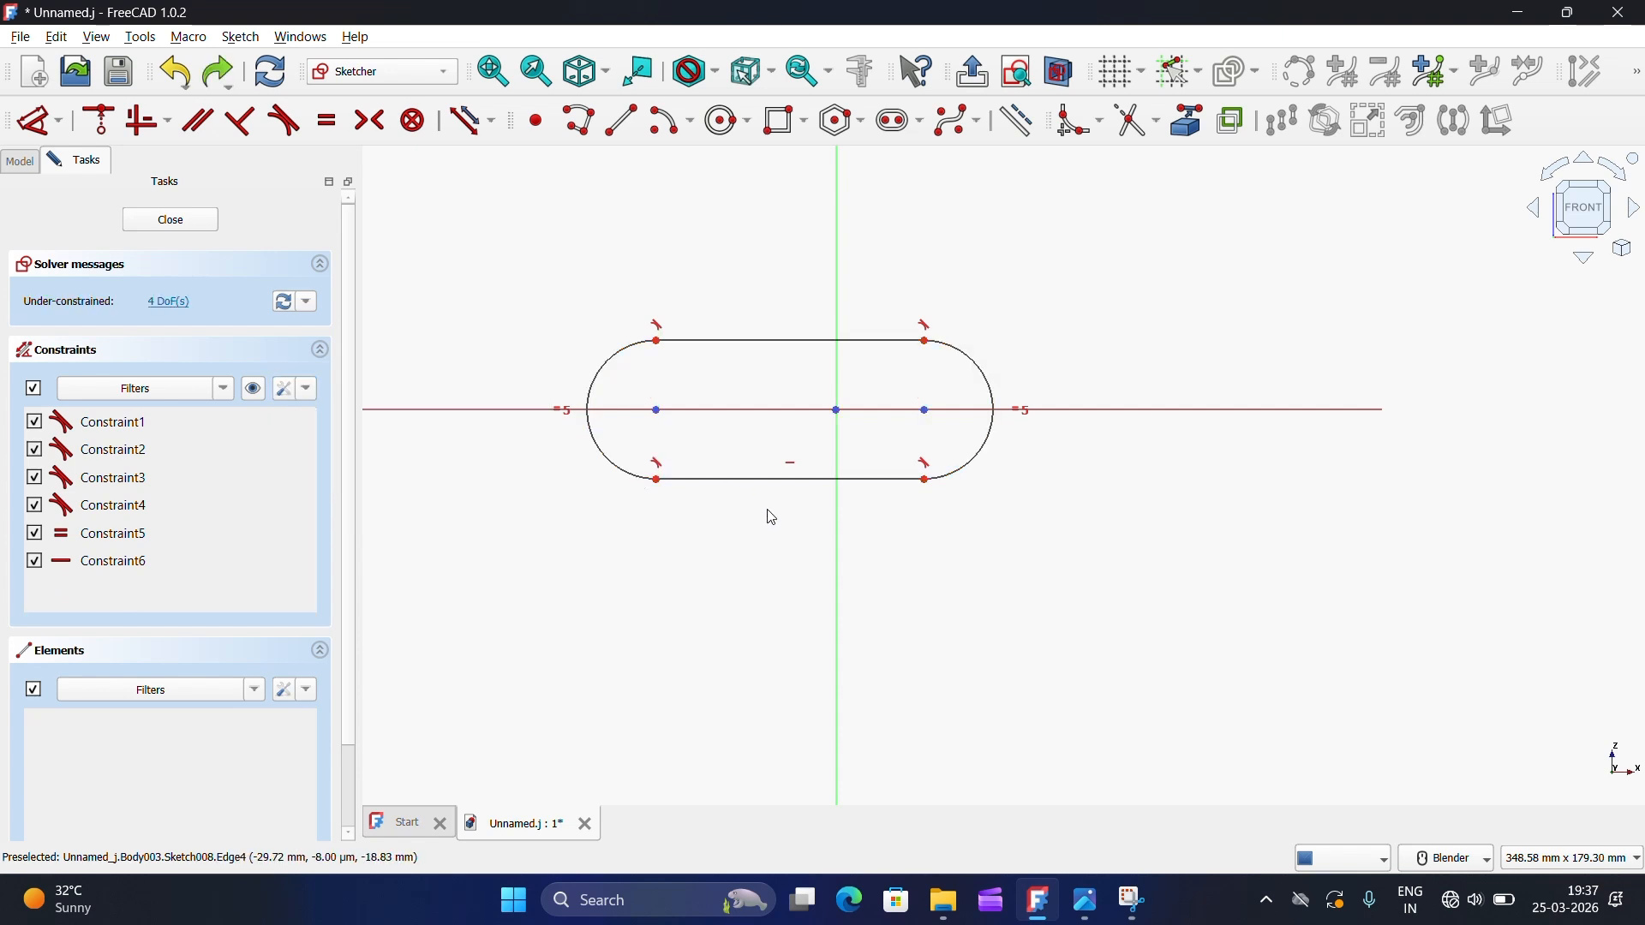
# Step: Delete the slot's left arc and constrain the open ends of both straight lines onto the vertical axis
pyautogui.rightClick(644, 478)
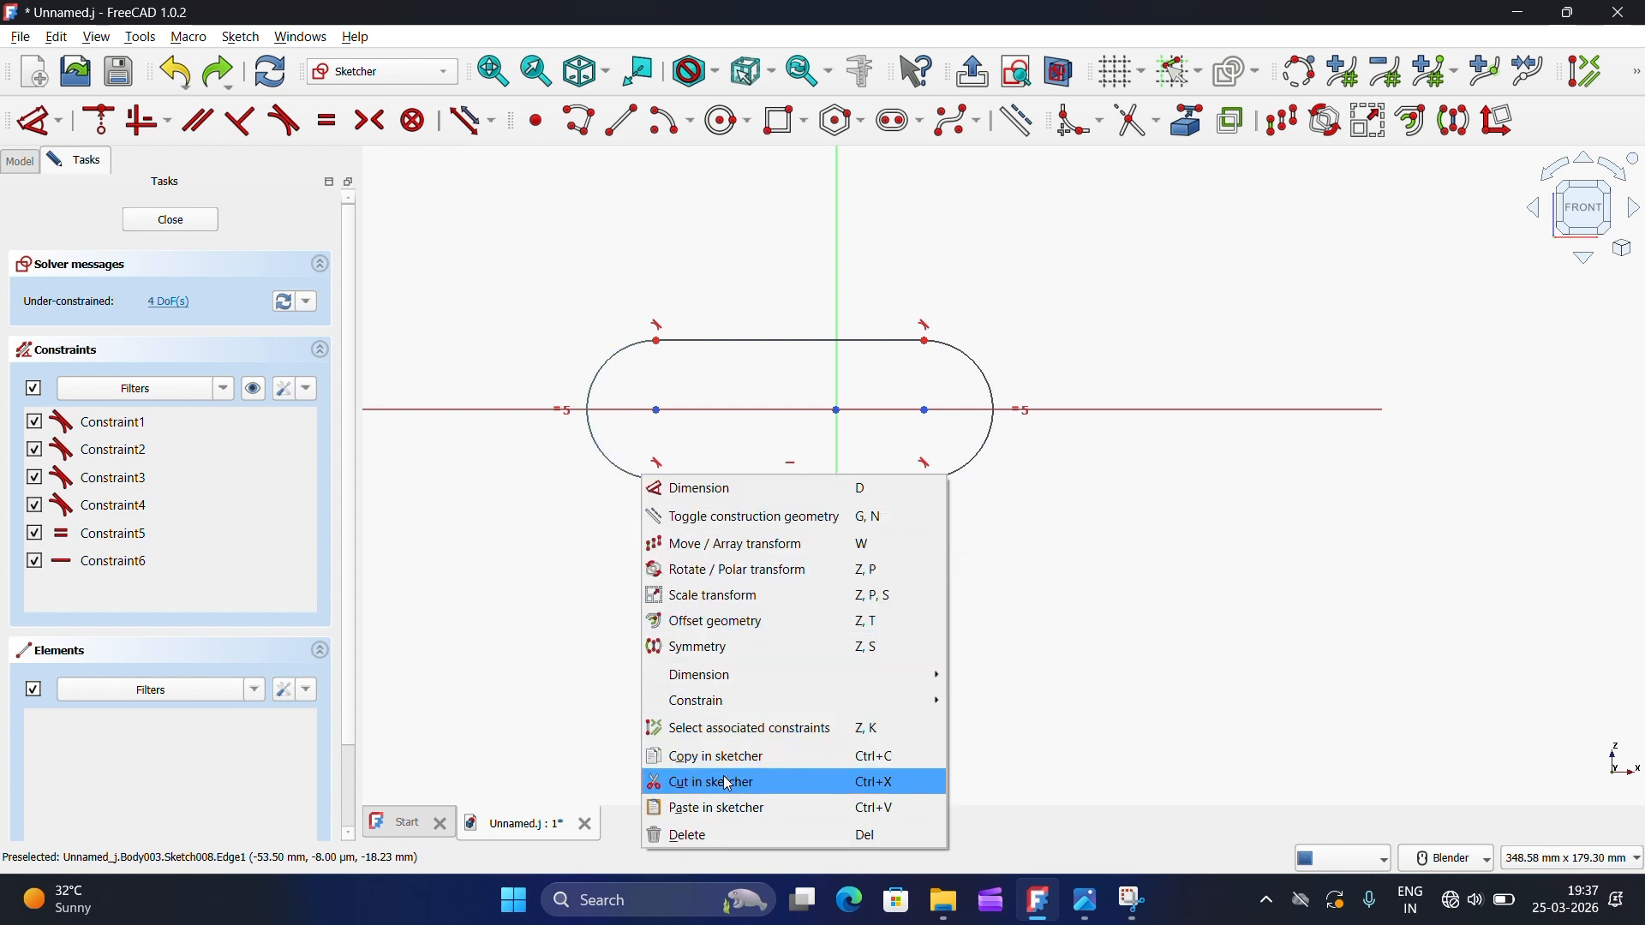
pyautogui.click(724, 836)
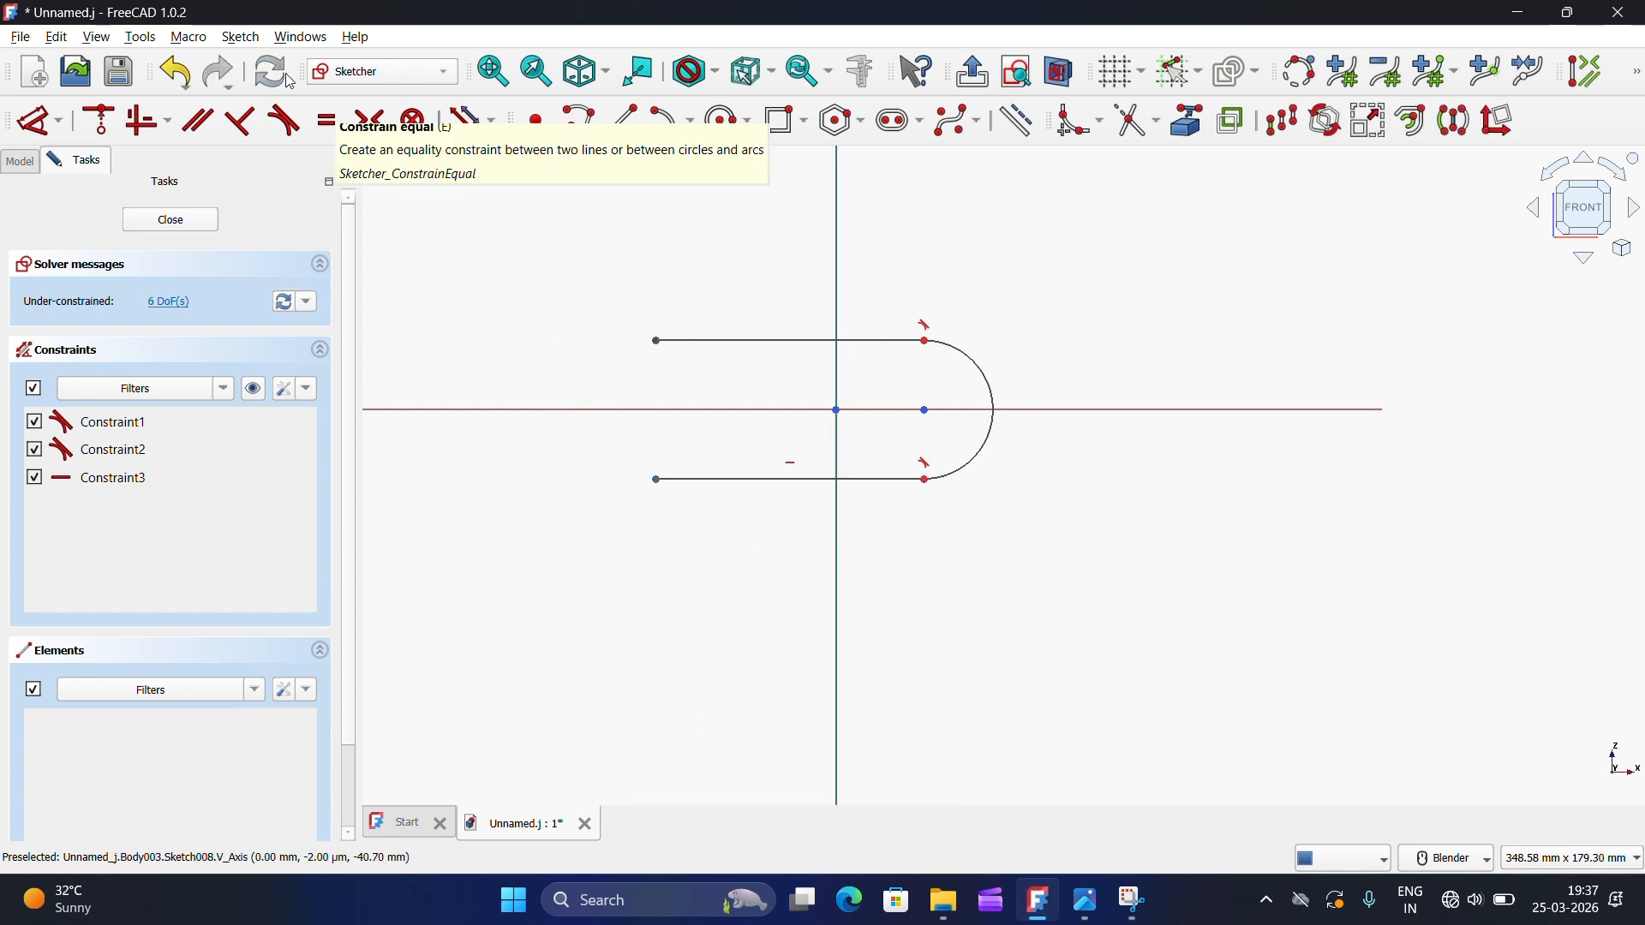
pyautogui.click(104, 119)
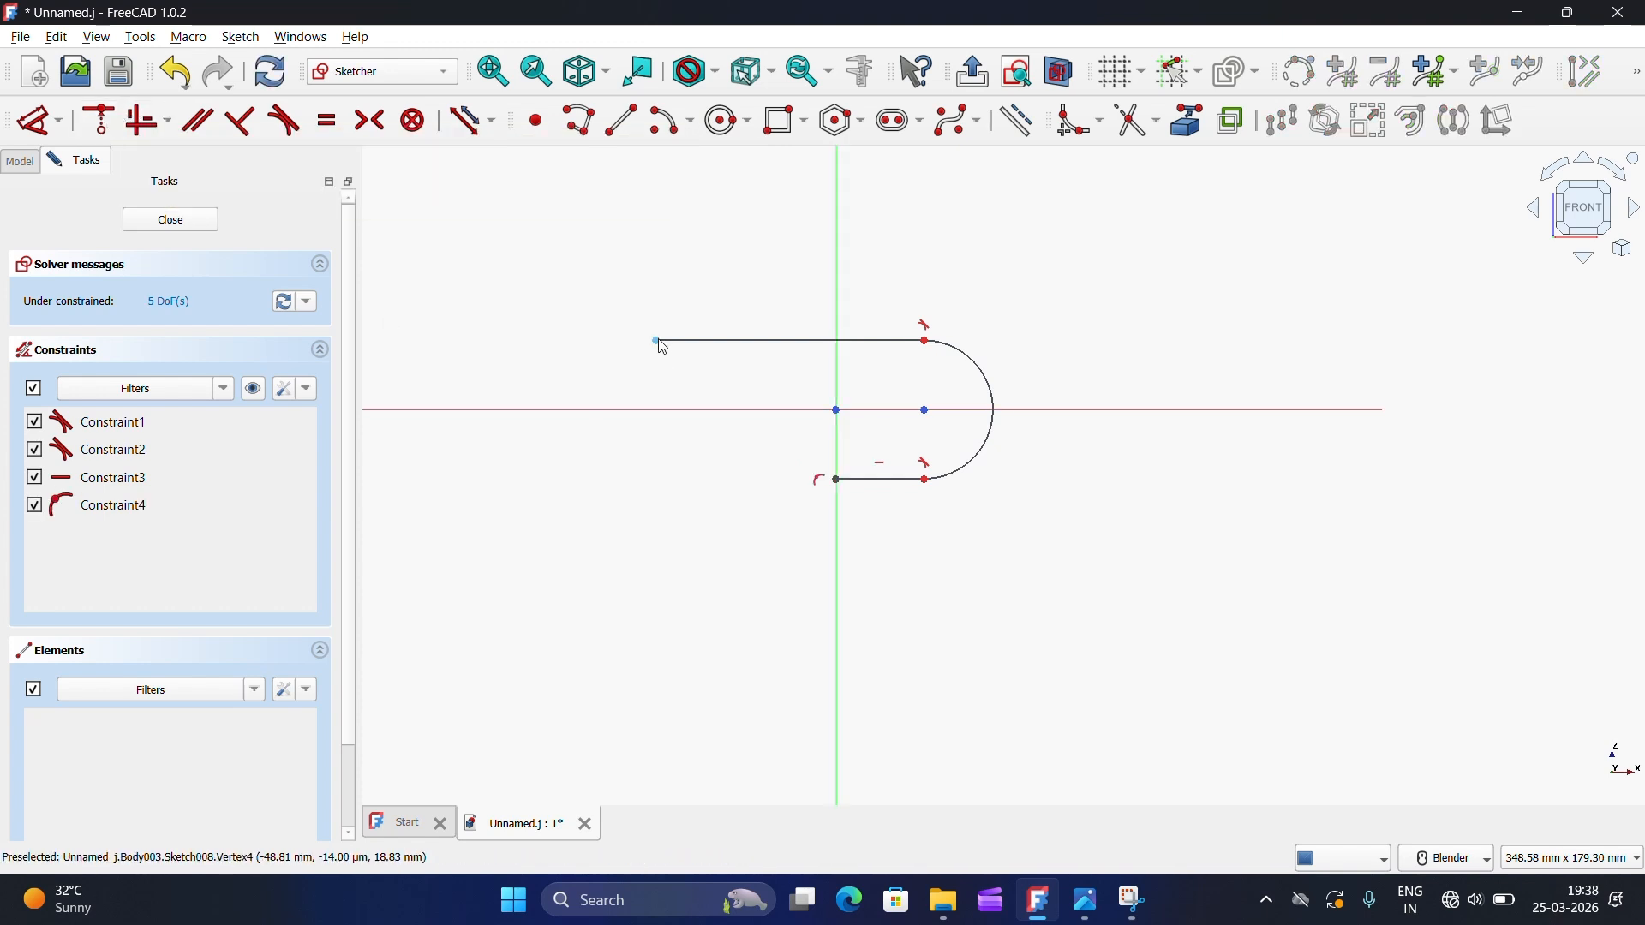
pyautogui.click(656, 339)
pyautogui.click(836, 321)
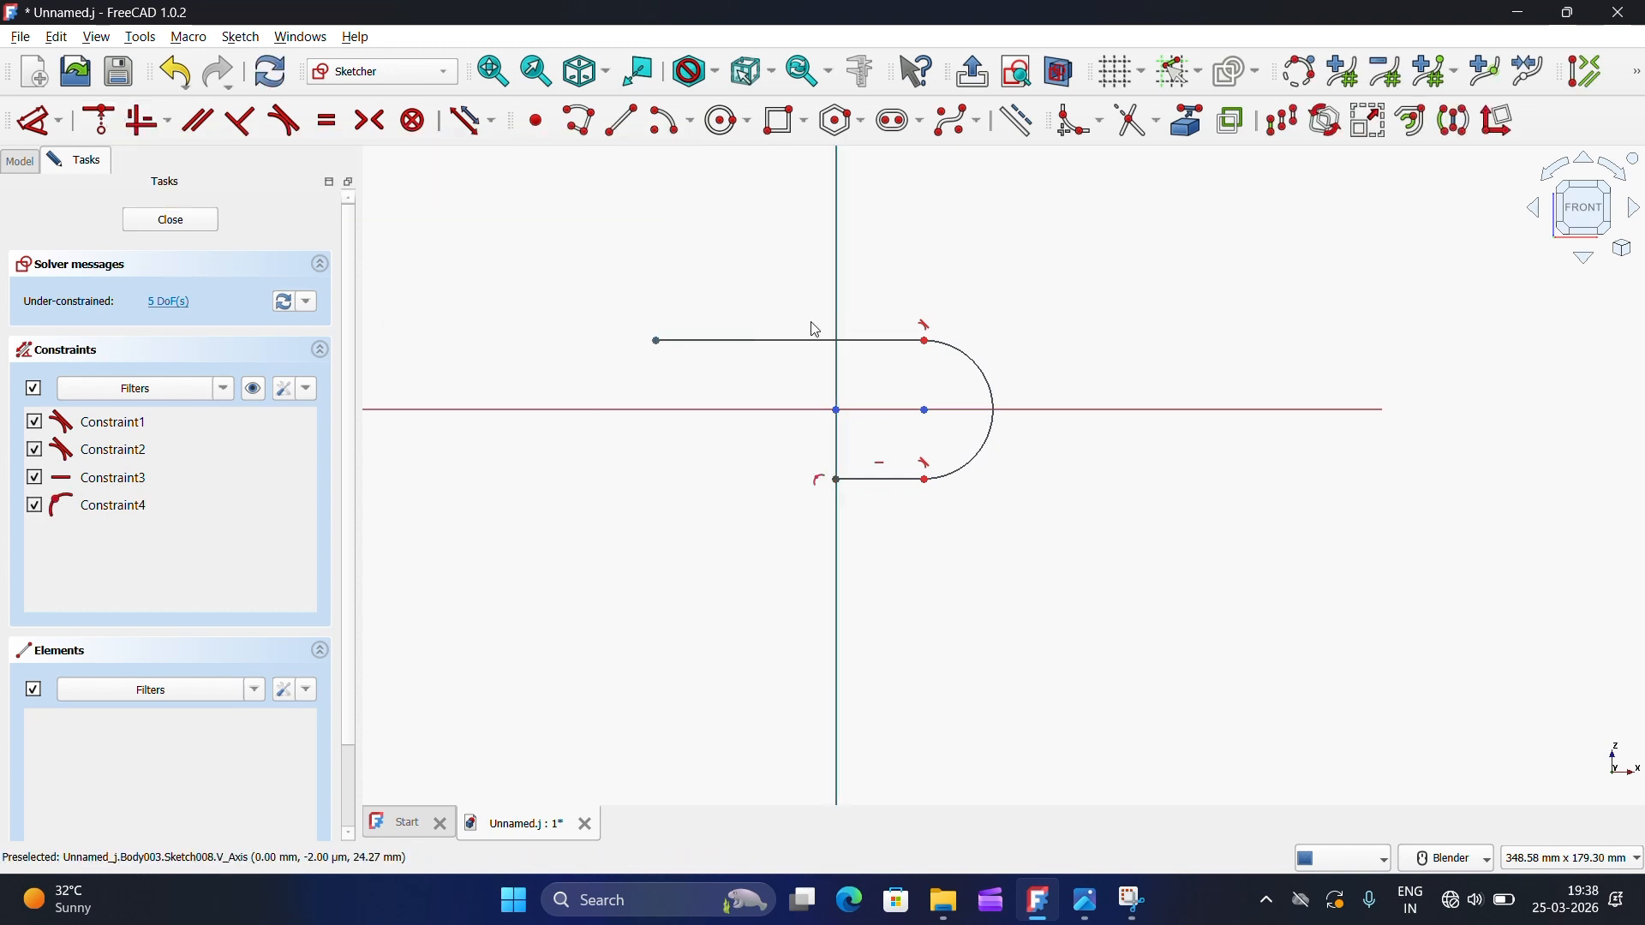
pyautogui.click(100, 120)
pyautogui.scroll(1, 789, 445)
pyautogui.scroll(1, 789, 445)
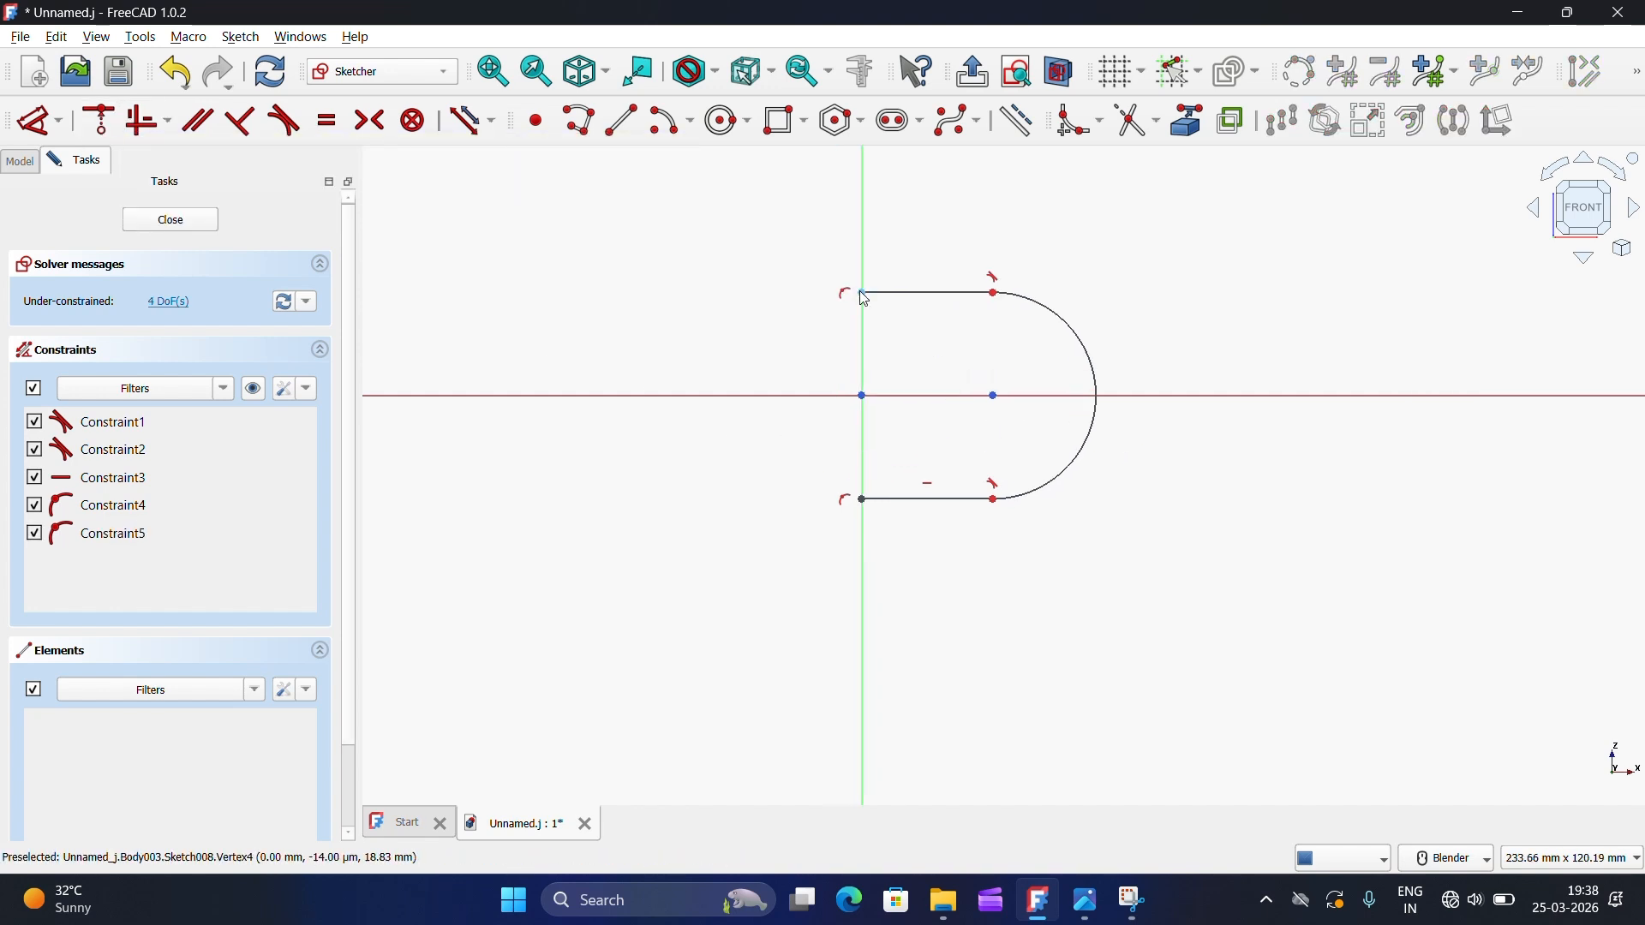
# Step: Constrain the profile's upper line horizontal and place the arc's centre on the horizontal axis
pyautogui.moveTo(865, 295)
pyautogui.mouseDown()
pyautogui.moveTo(856, 250)
pyautogui.moveTo(876, 299)
pyautogui.mouseUp()
pyautogui.click(160, 134)
pyautogui.click(932, 293)
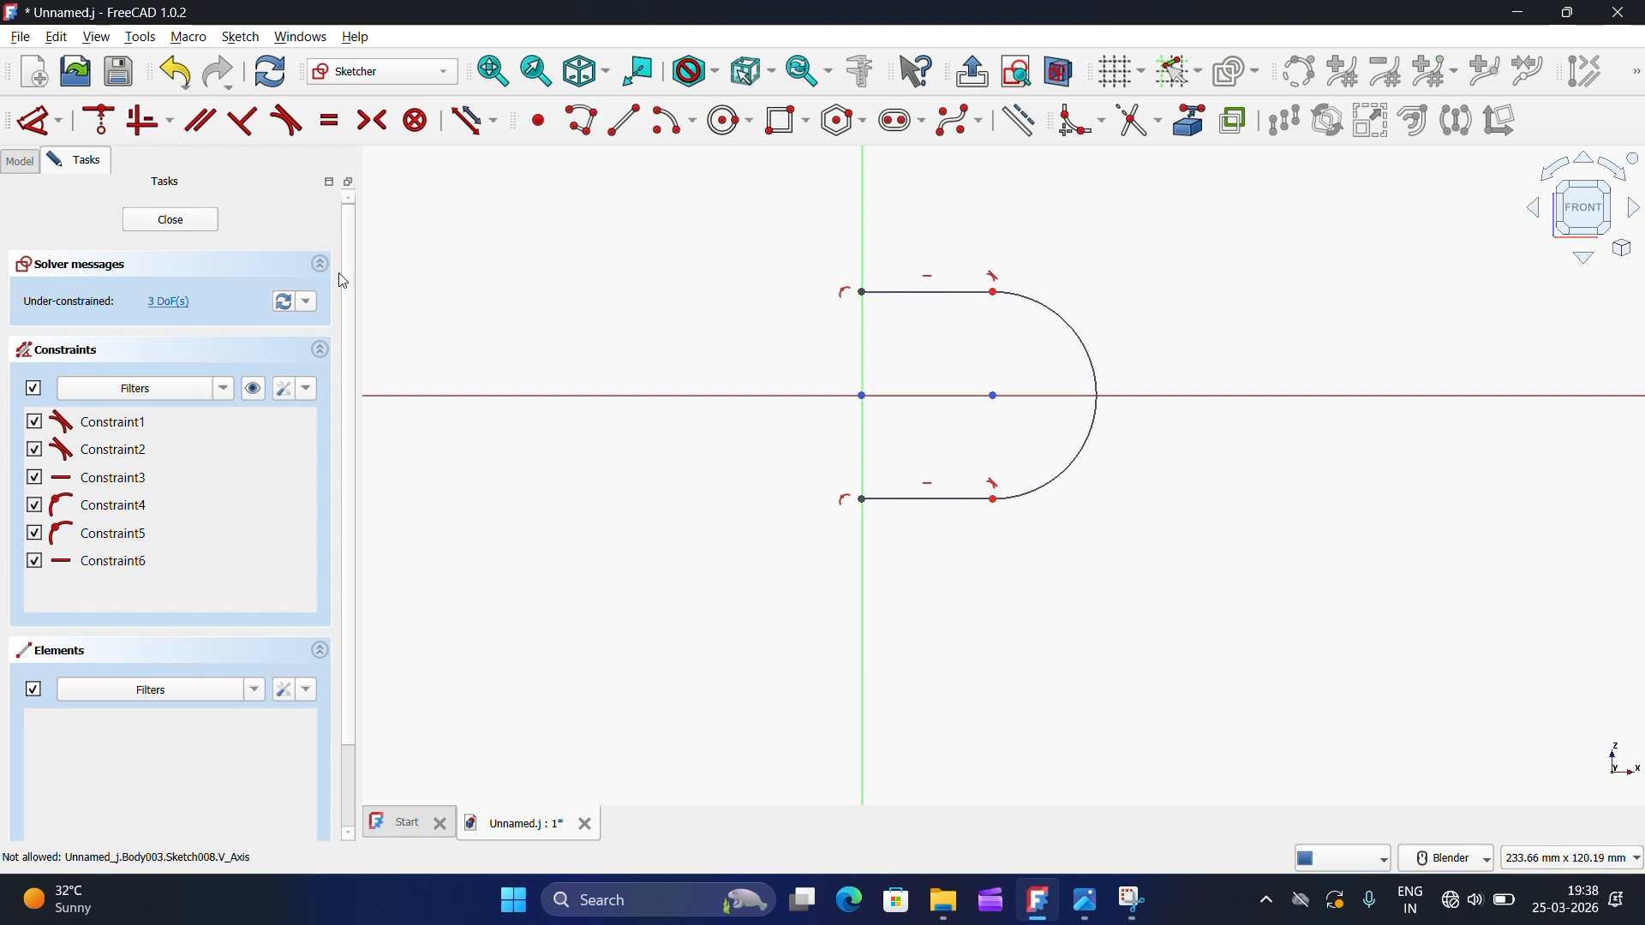
pyautogui.moveTo(992, 397)
pyautogui.mouseDown()
pyautogui.moveTo(992, 356)
pyautogui.moveTo(1003, 407)
pyautogui.moveTo(1004, 390)
pyautogui.mouseUp()
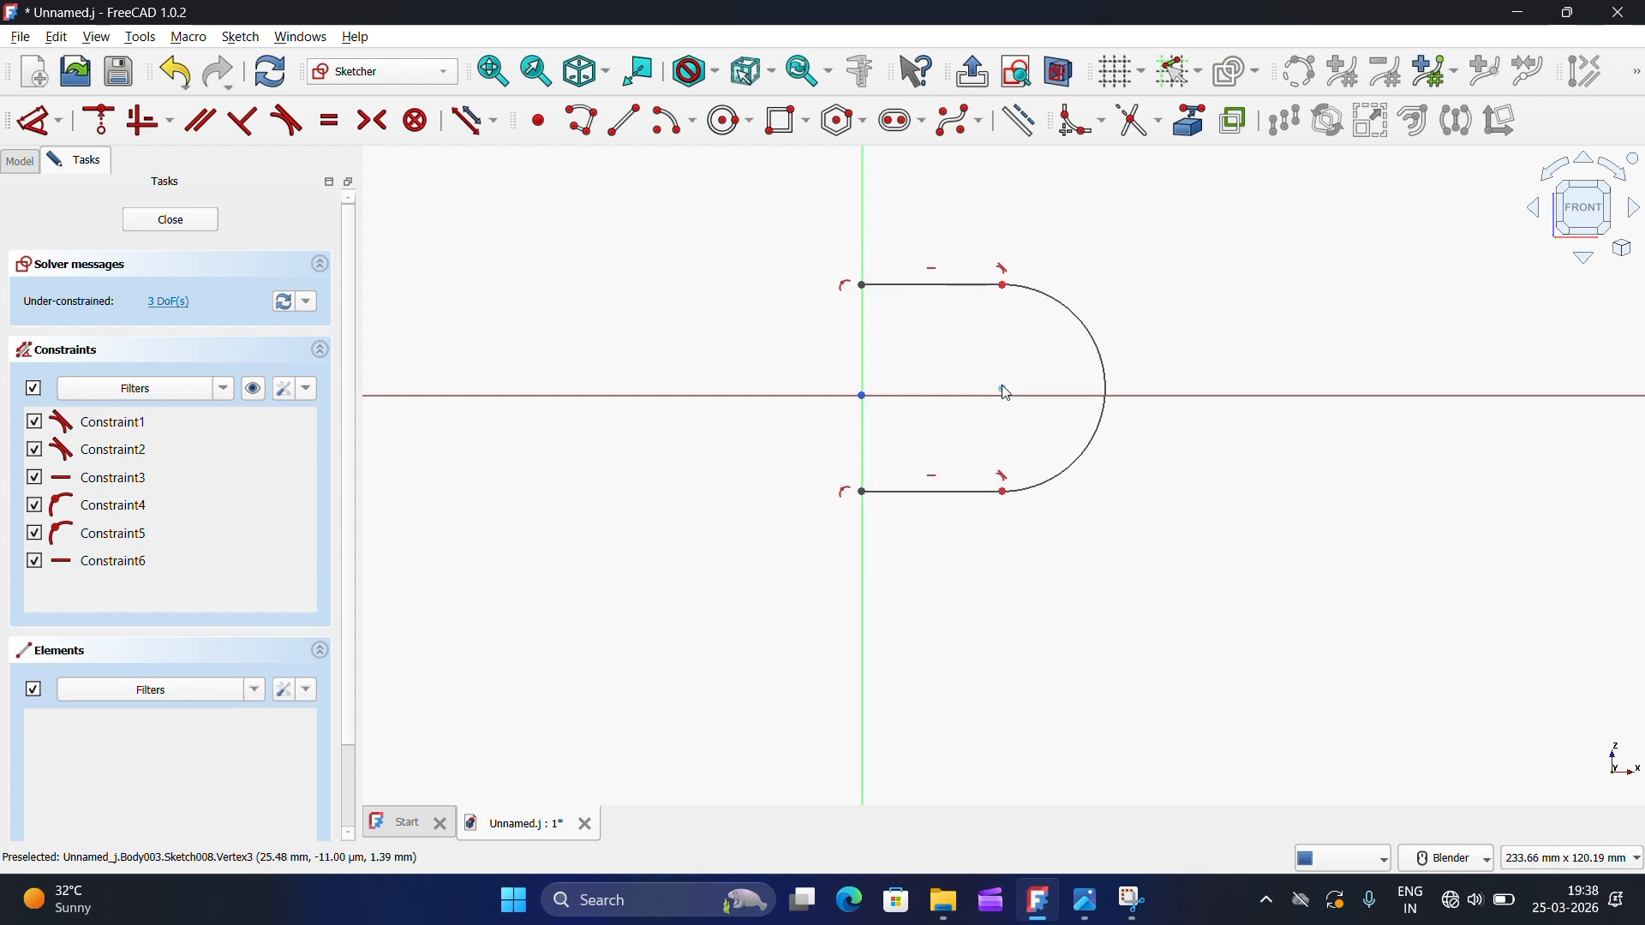
pyautogui.click(100, 121)
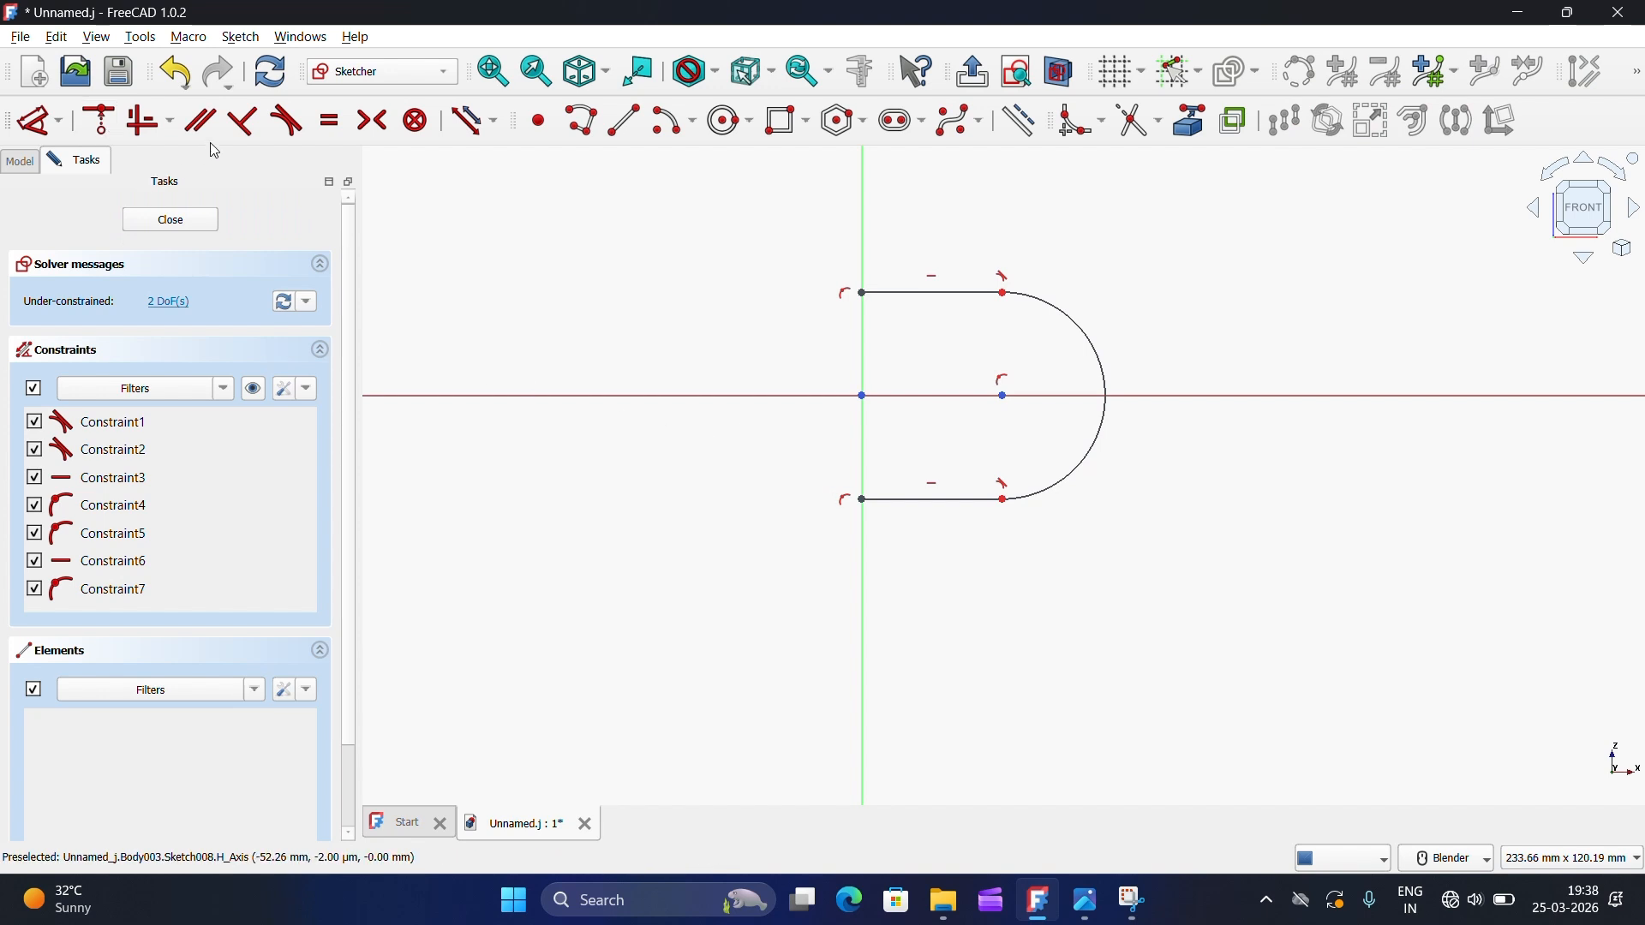
# Step: Close the D-shaped profile with a vertical line joining its two open ends on the vertical axis
pyautogui.click(625, 121)
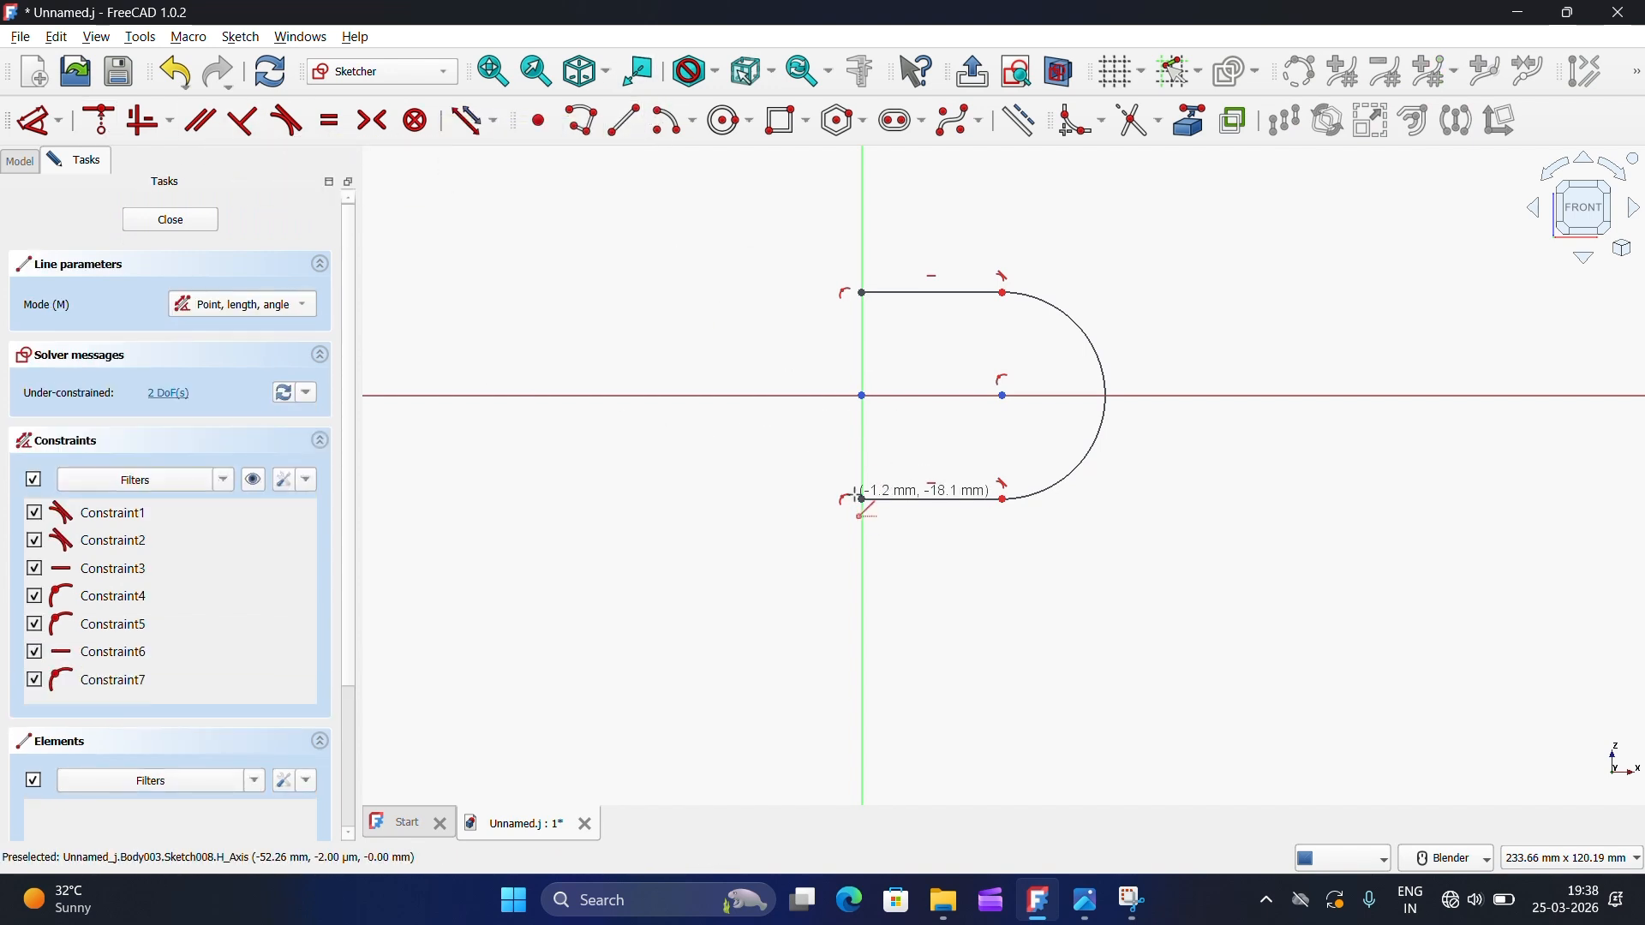
pyautogui.click(862, 499)
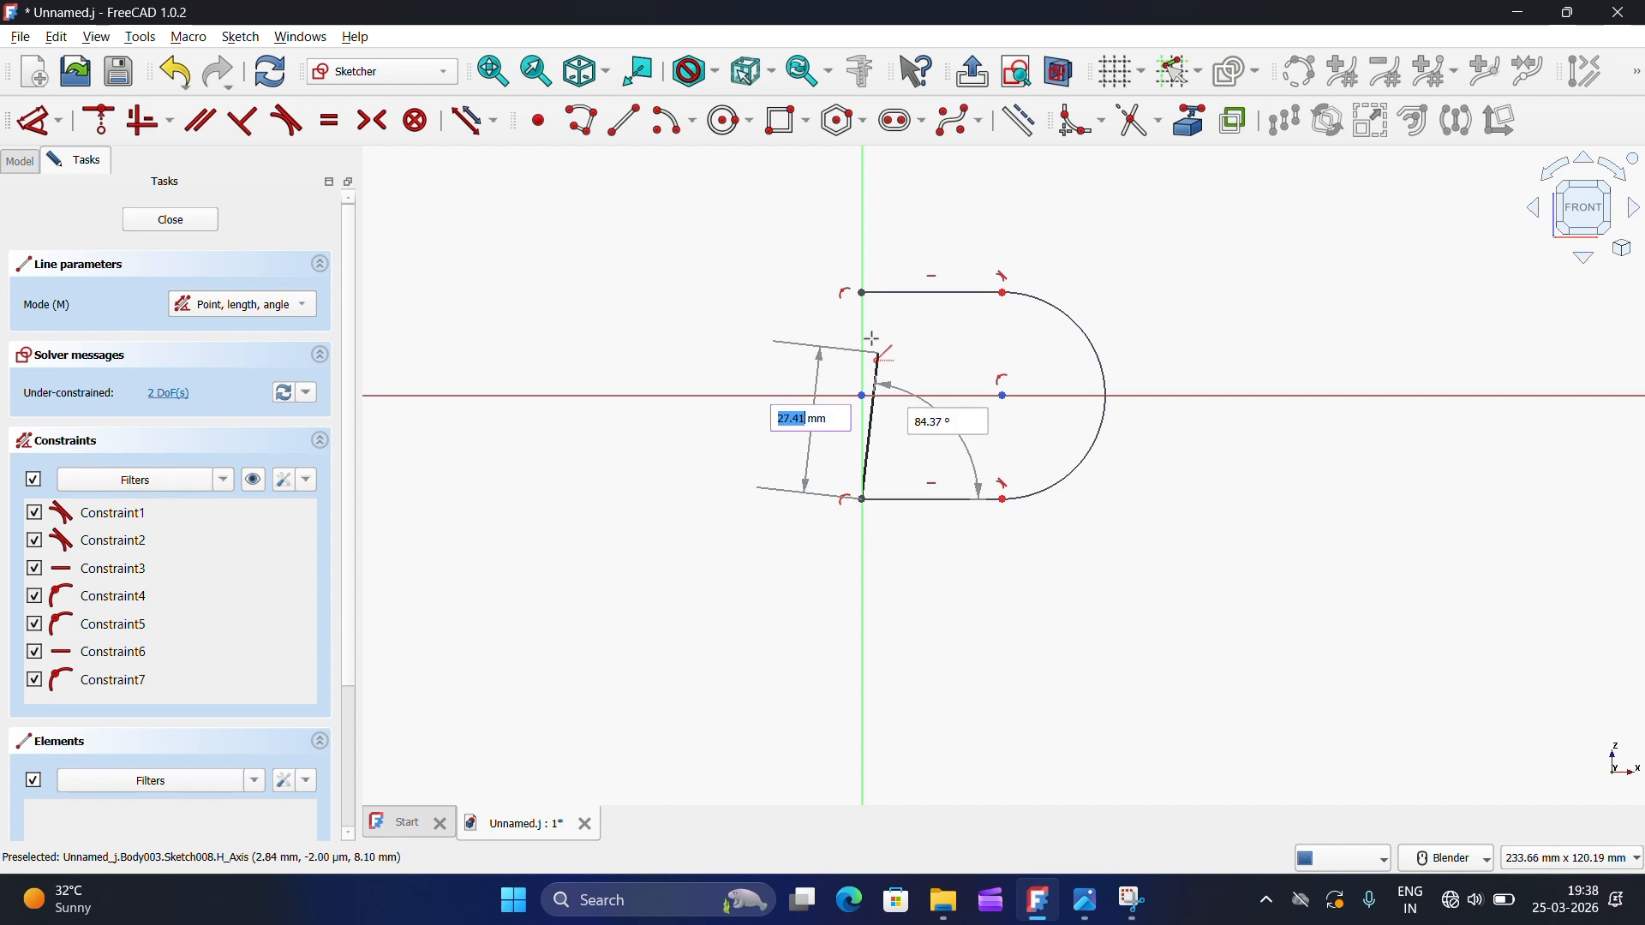
pyautogui.click(862, 292)
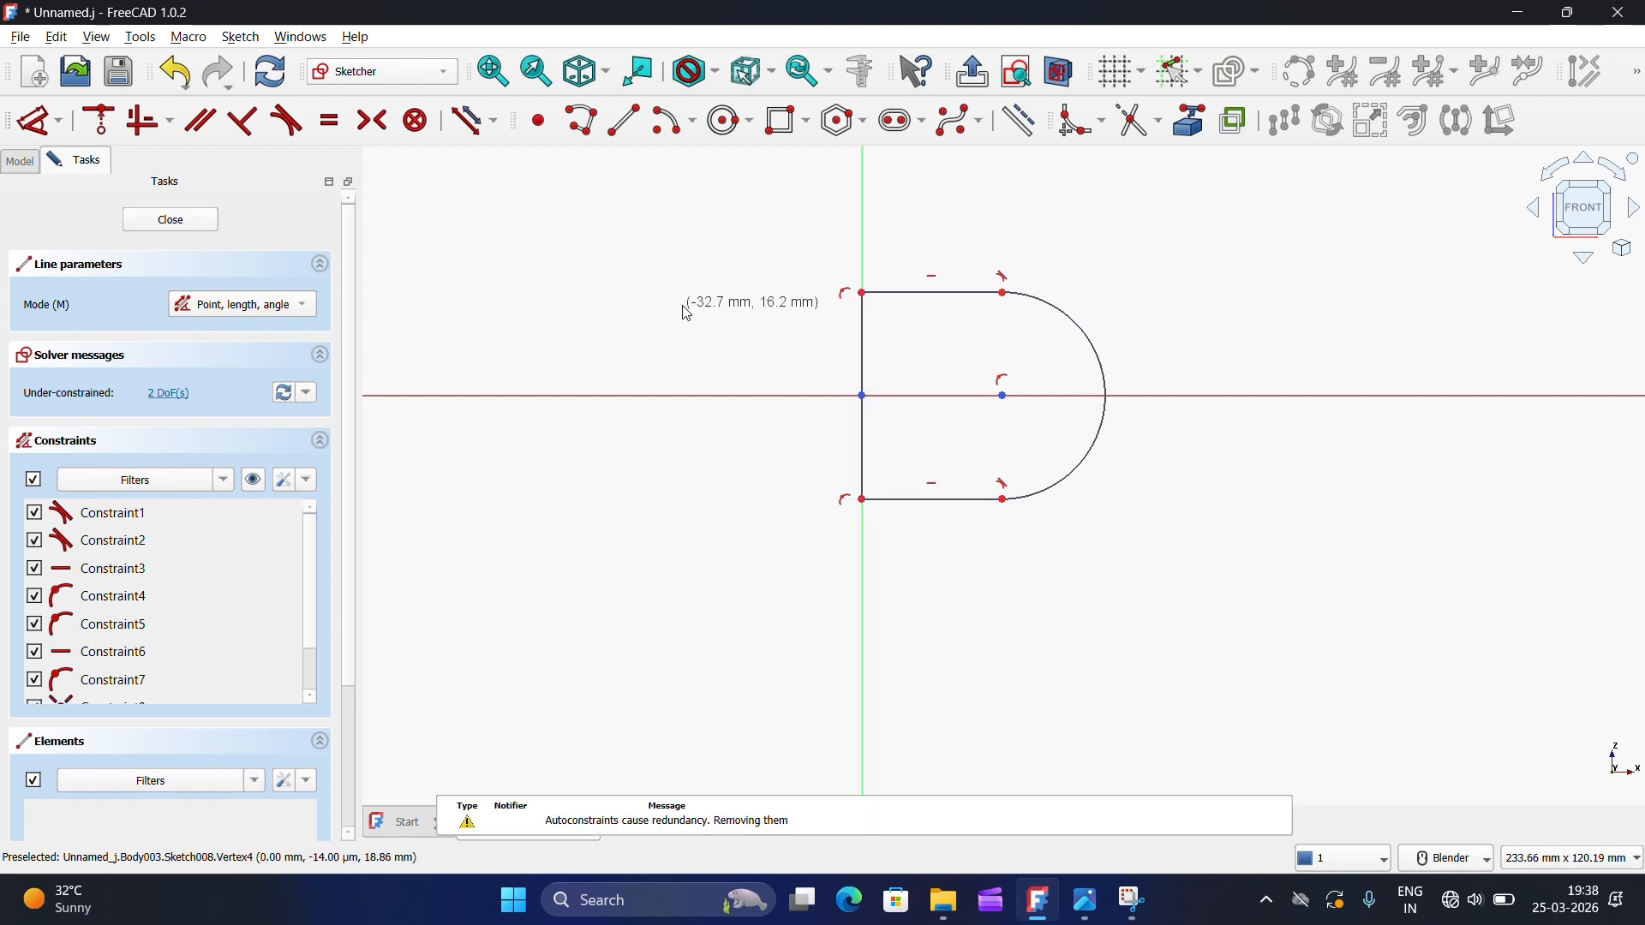
# Step: Dimension the profile's vertical edge to 96 mm as given in the reference drawing
pyautogui.click(38, 121)
pyautogui.click(860, 355)
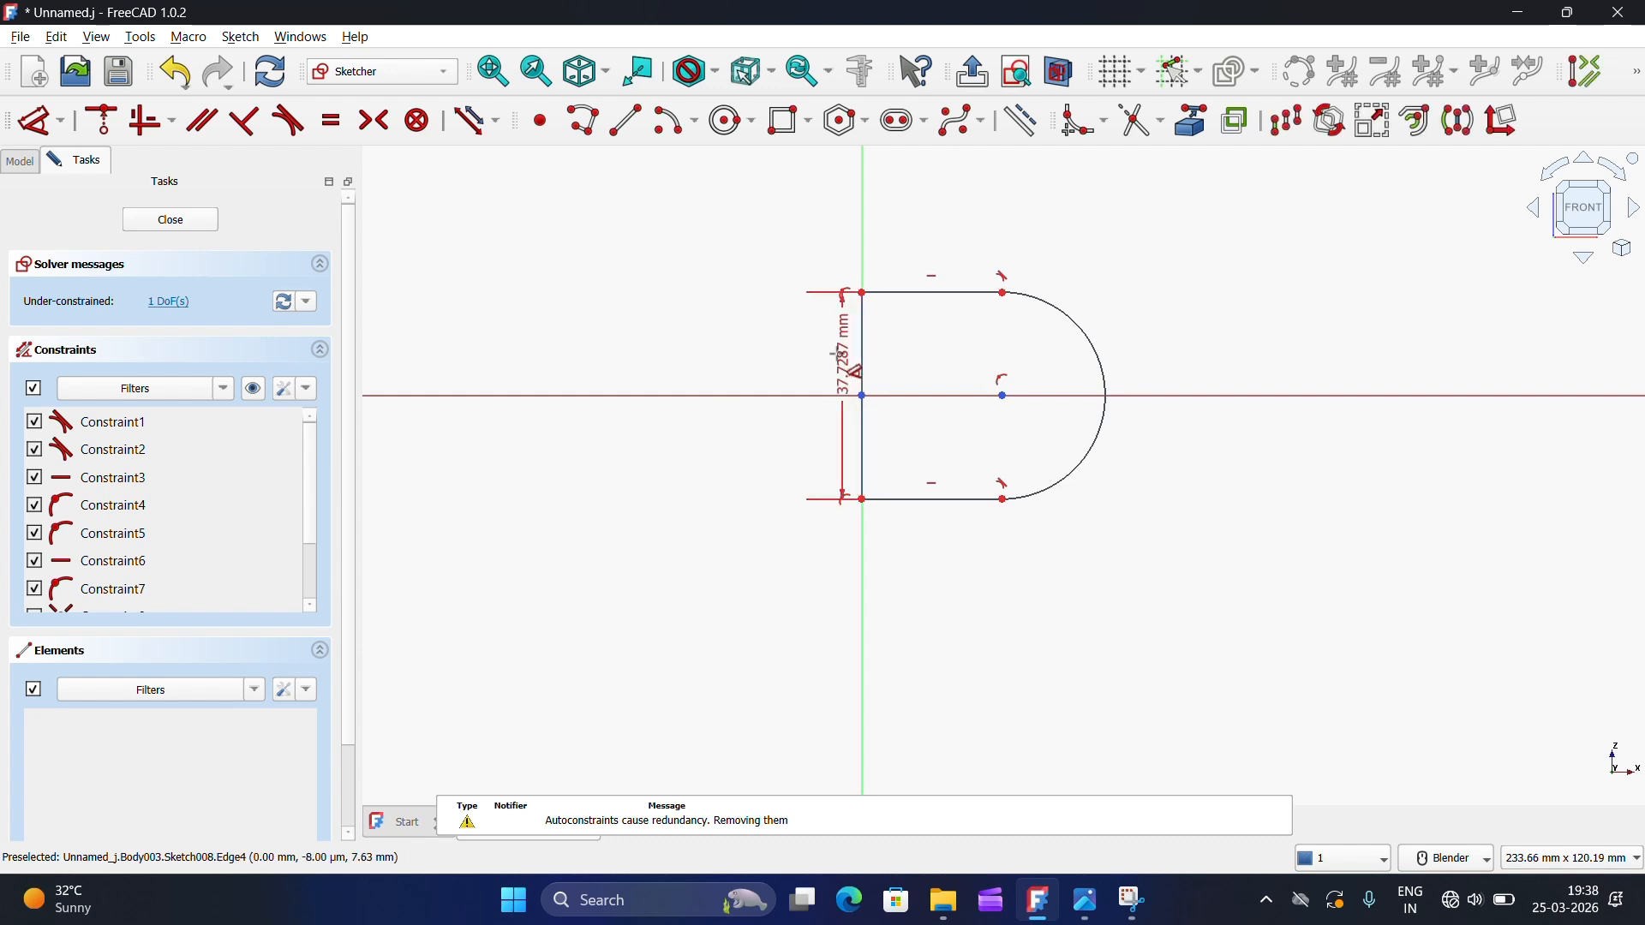
pyautogui.click(690, 360)
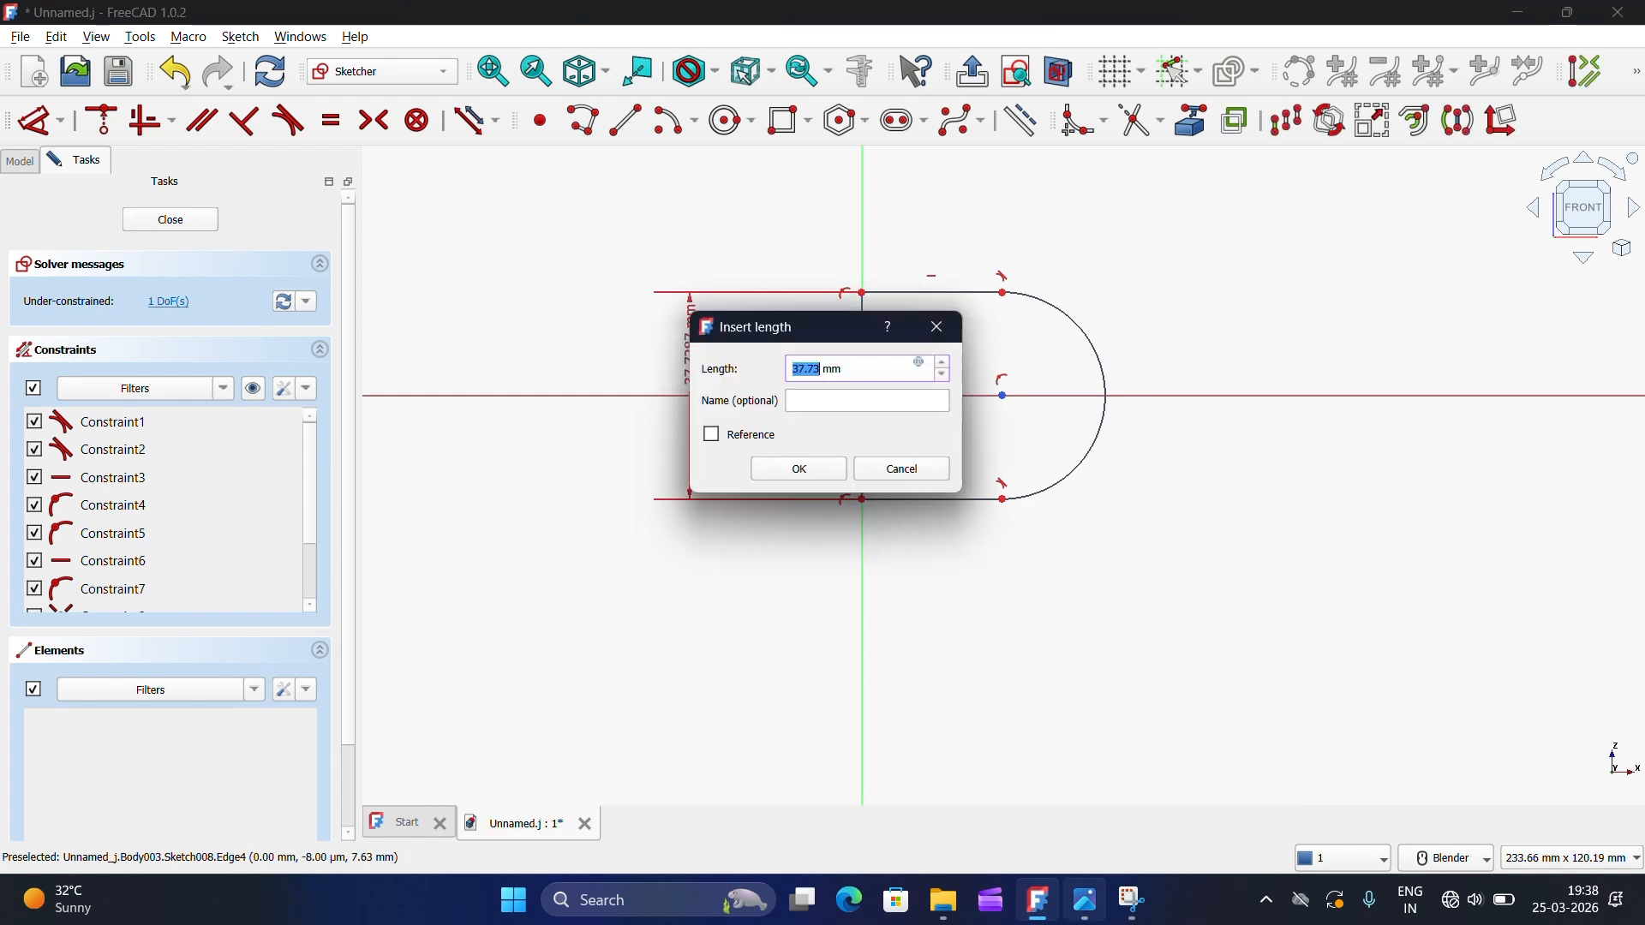
pyautogui.click(1084, 907)
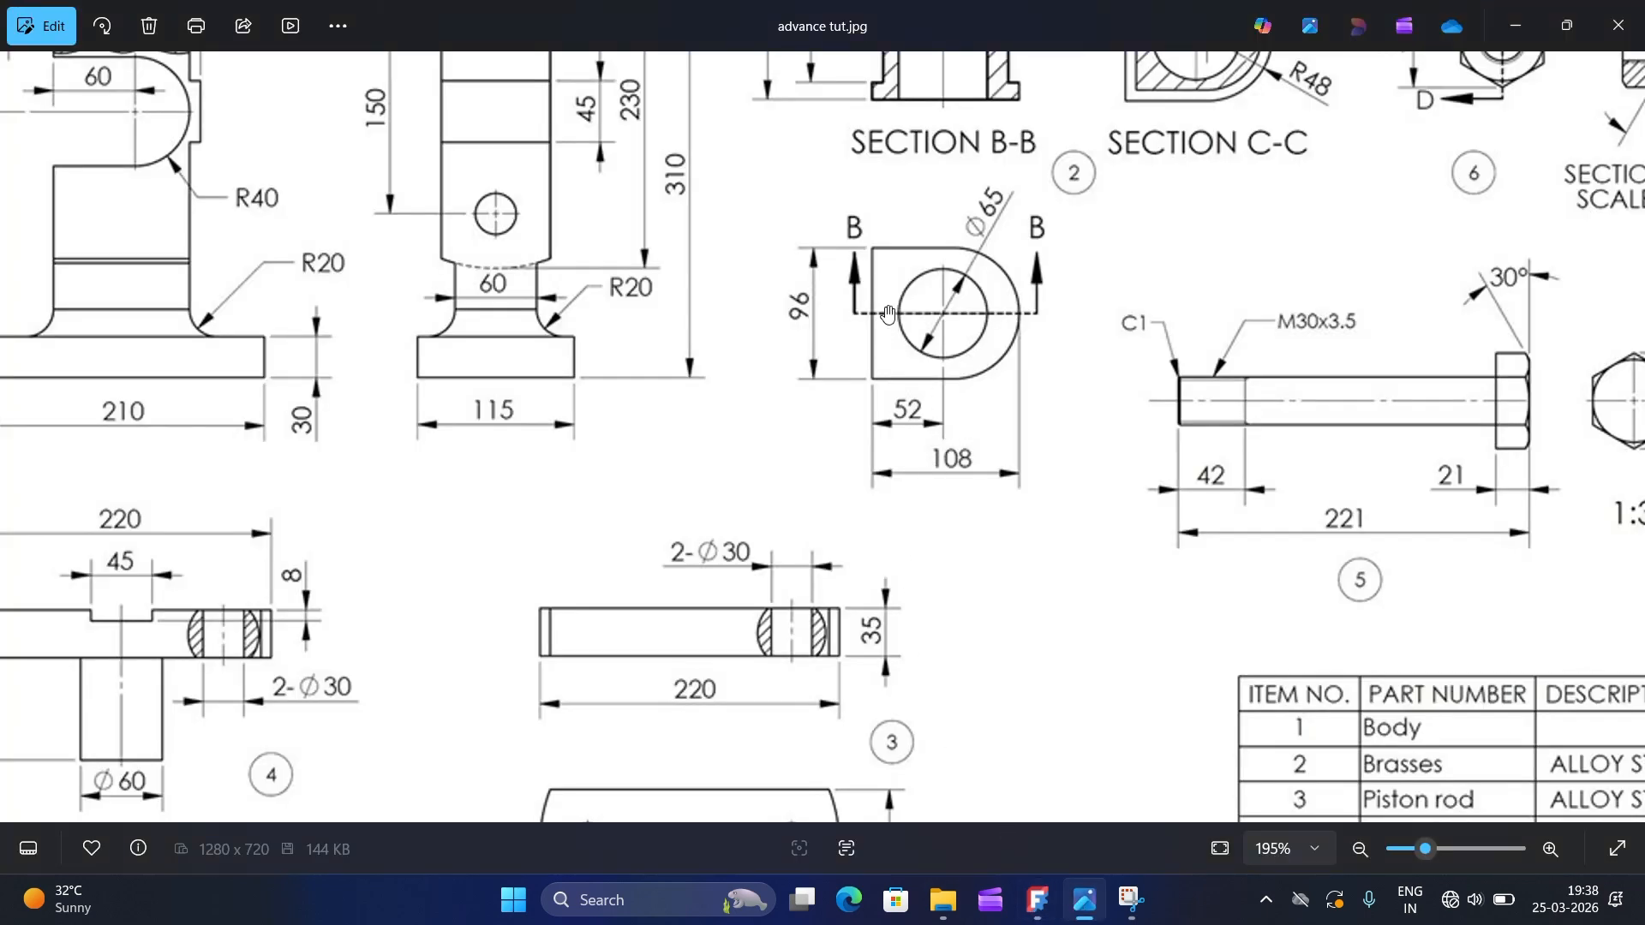
pyautogui.click(1086, 908)
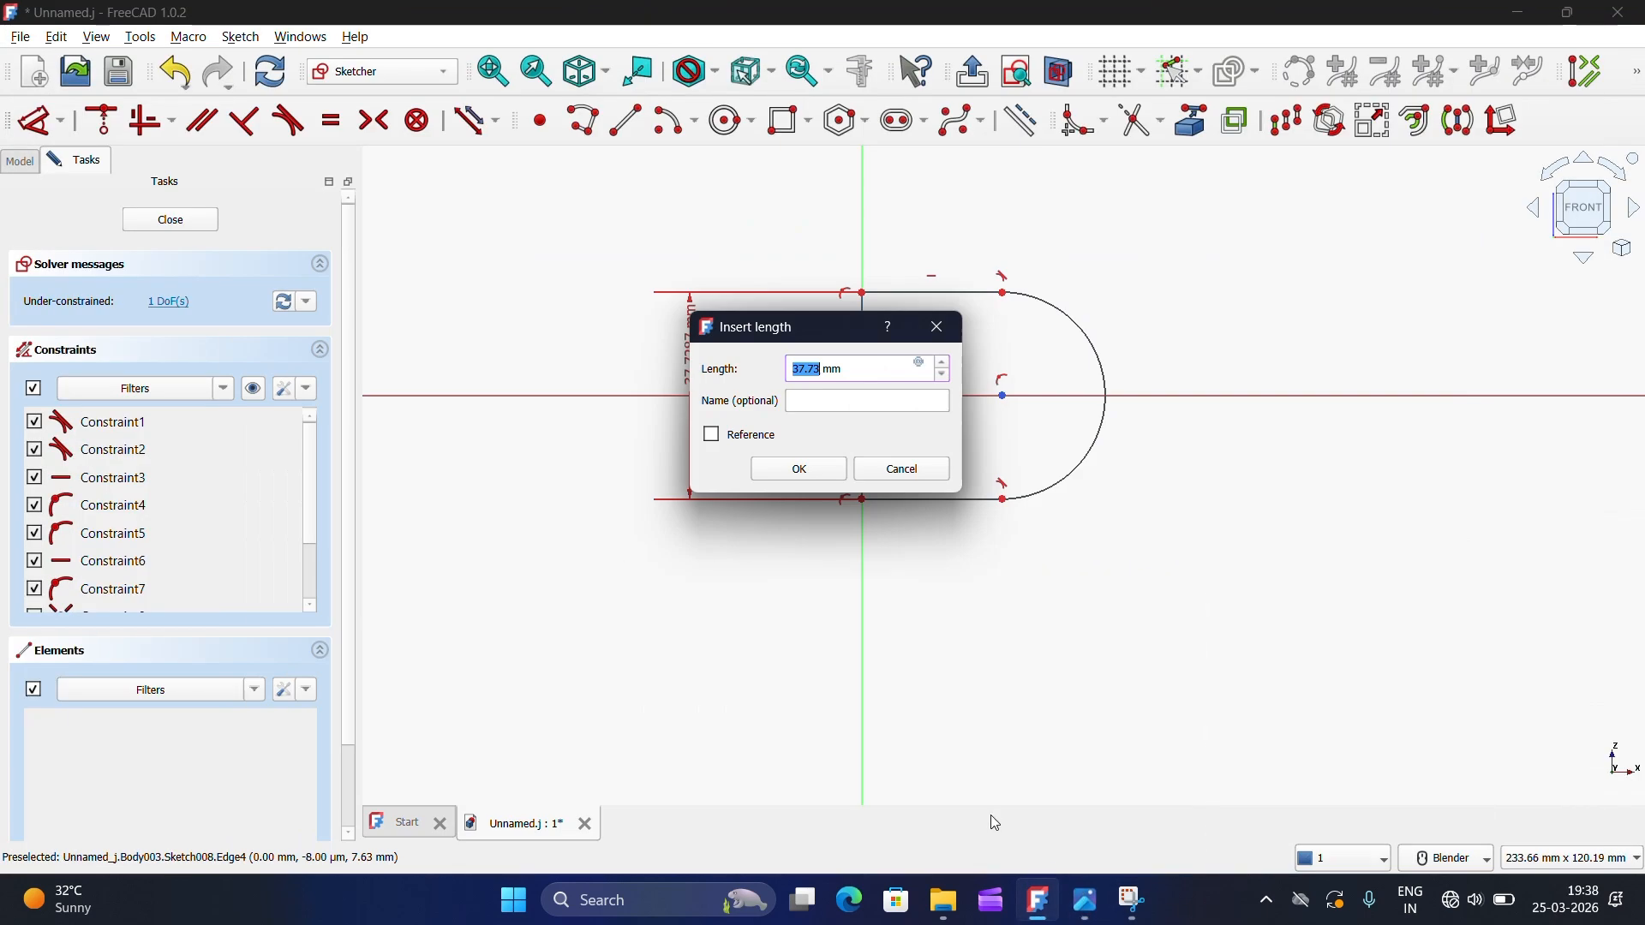
pyautogui.write('96')
pyautogui.click(823, 478)
# Step: Dimension the profile's lower straight edge to 52 mm as given in the reference drawing and close the sketch
pyautogui.scroll(-3, 830, 492)
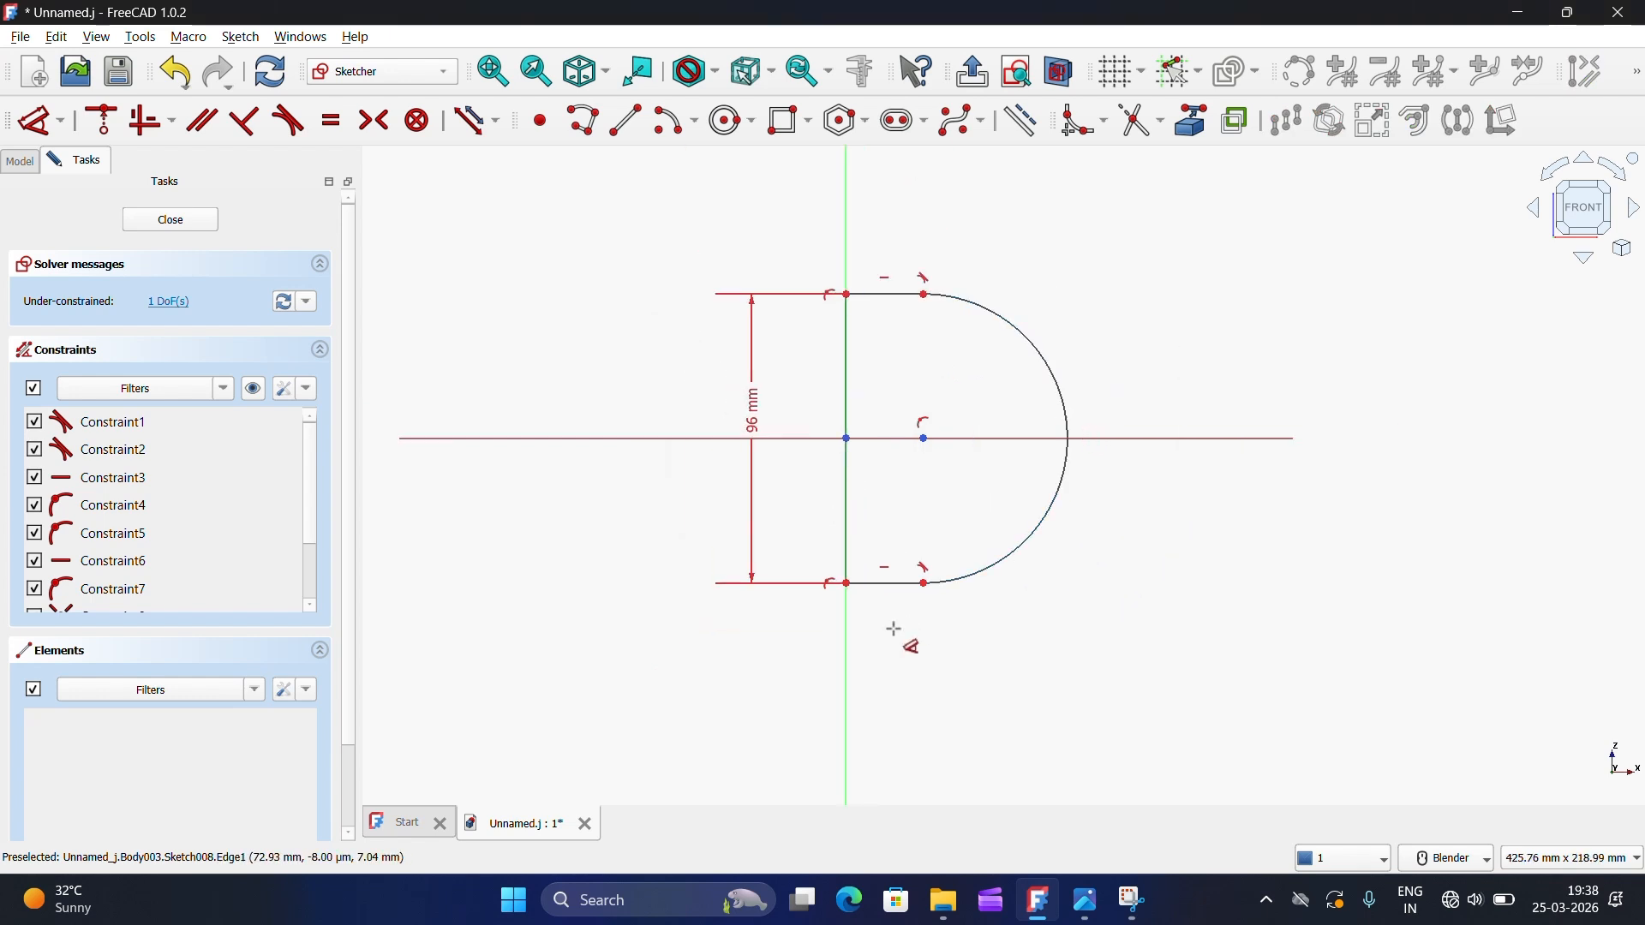
pyautogui.click(877, 600)
pyautogui.click(870, 660)
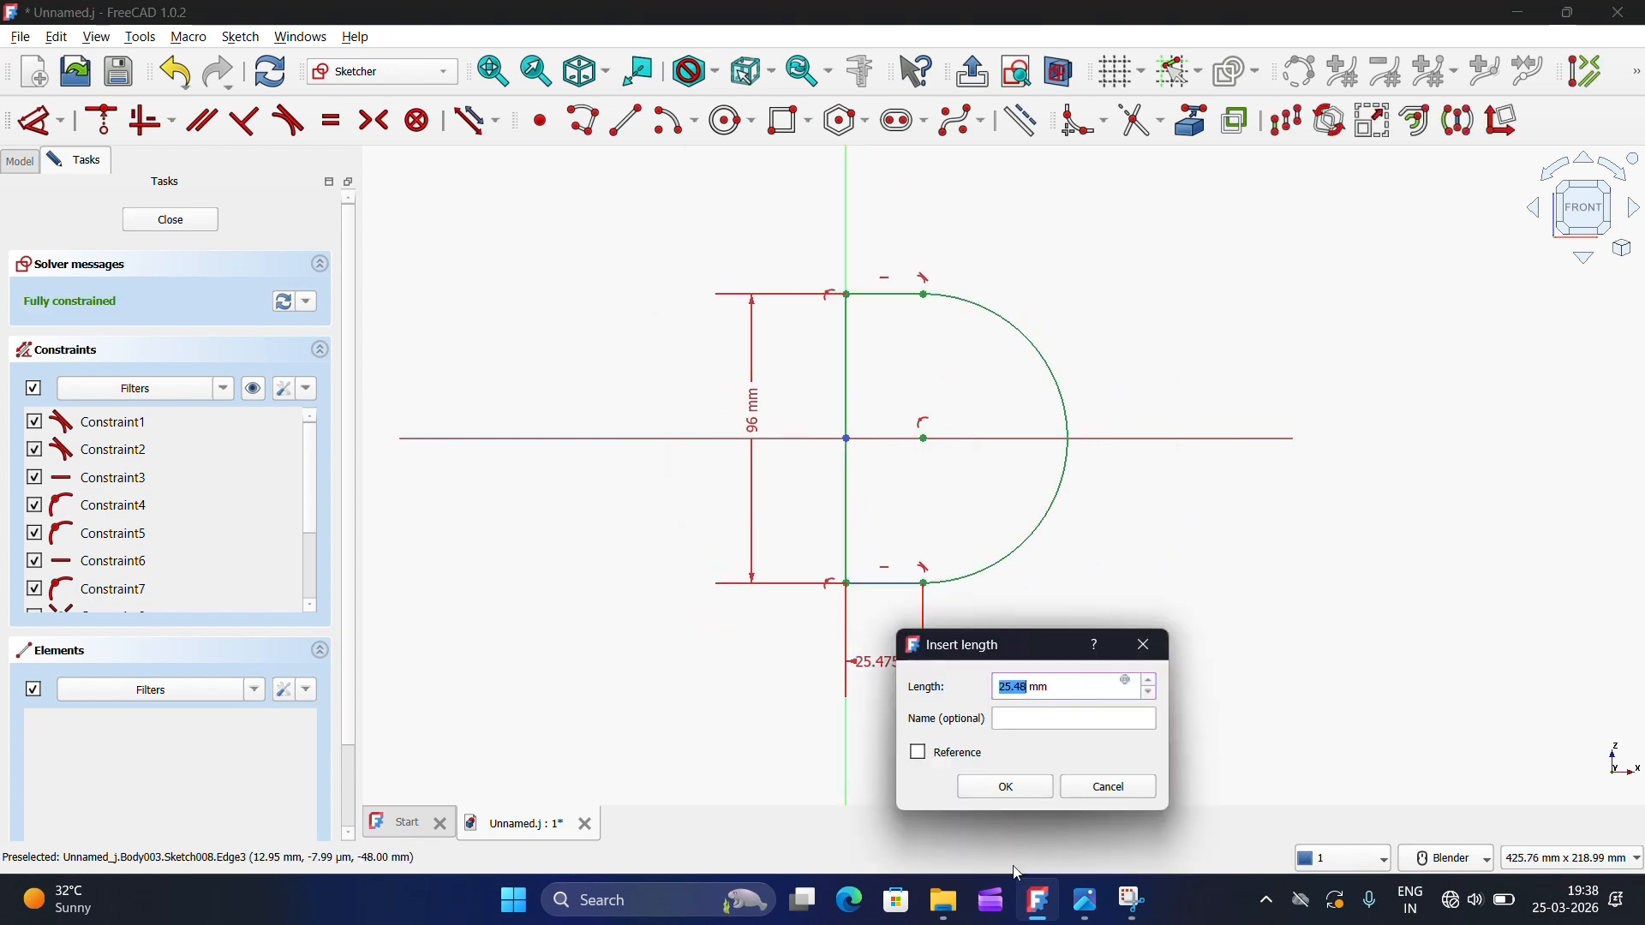
pyautogui.moveTo(1049, 906)
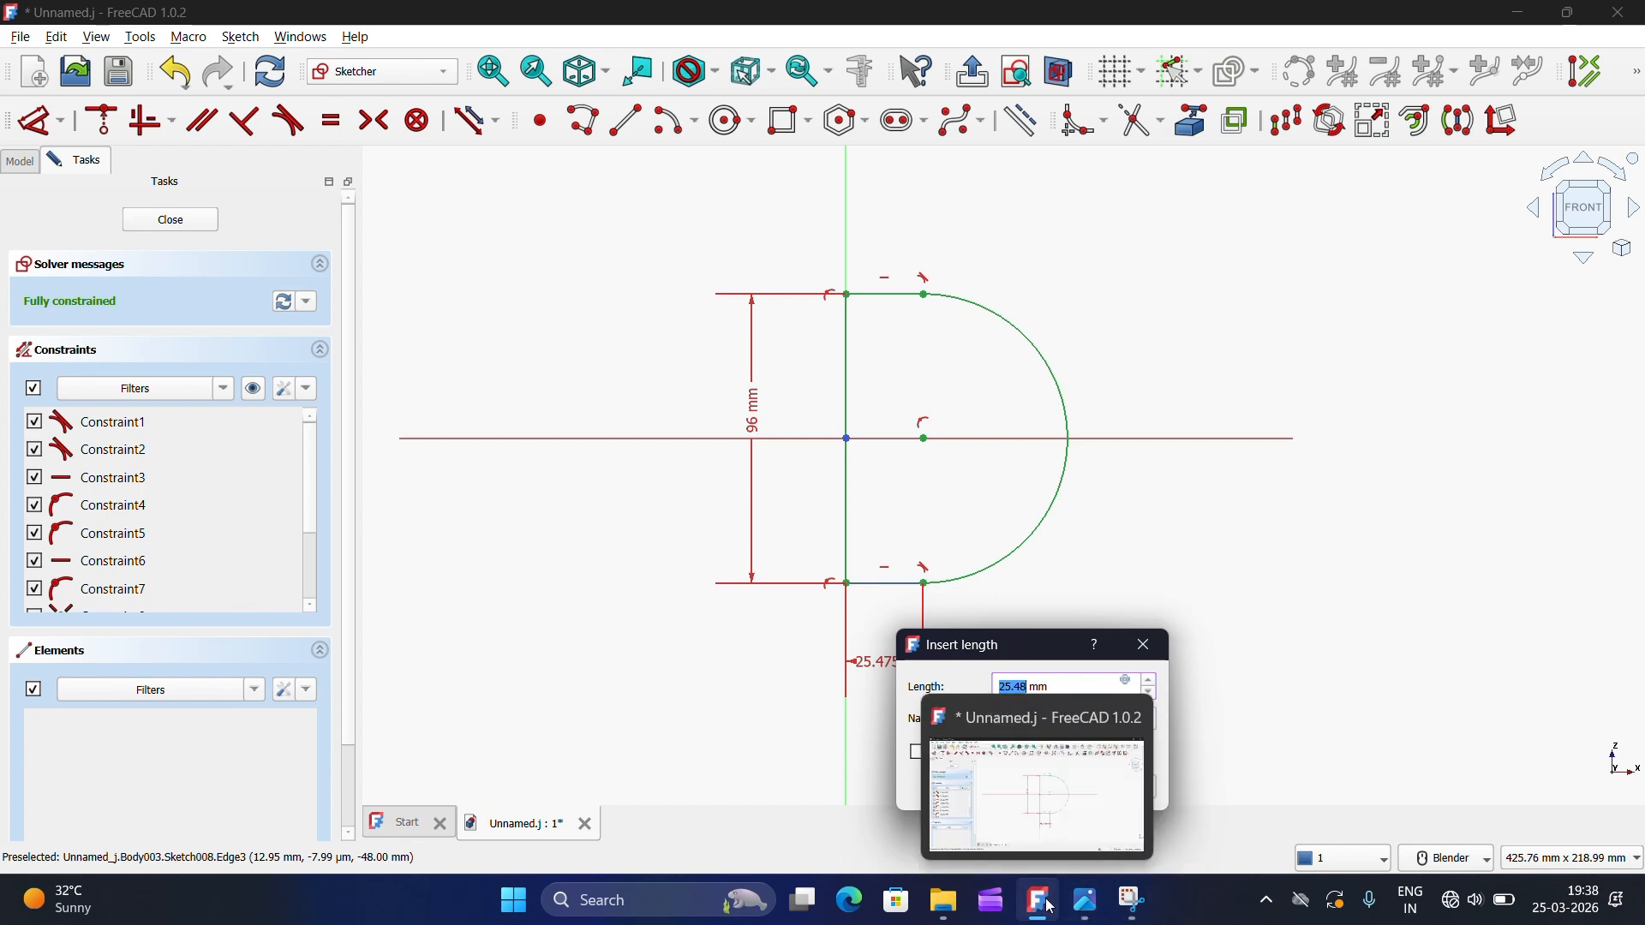
pyautogui.click(1085, 910)
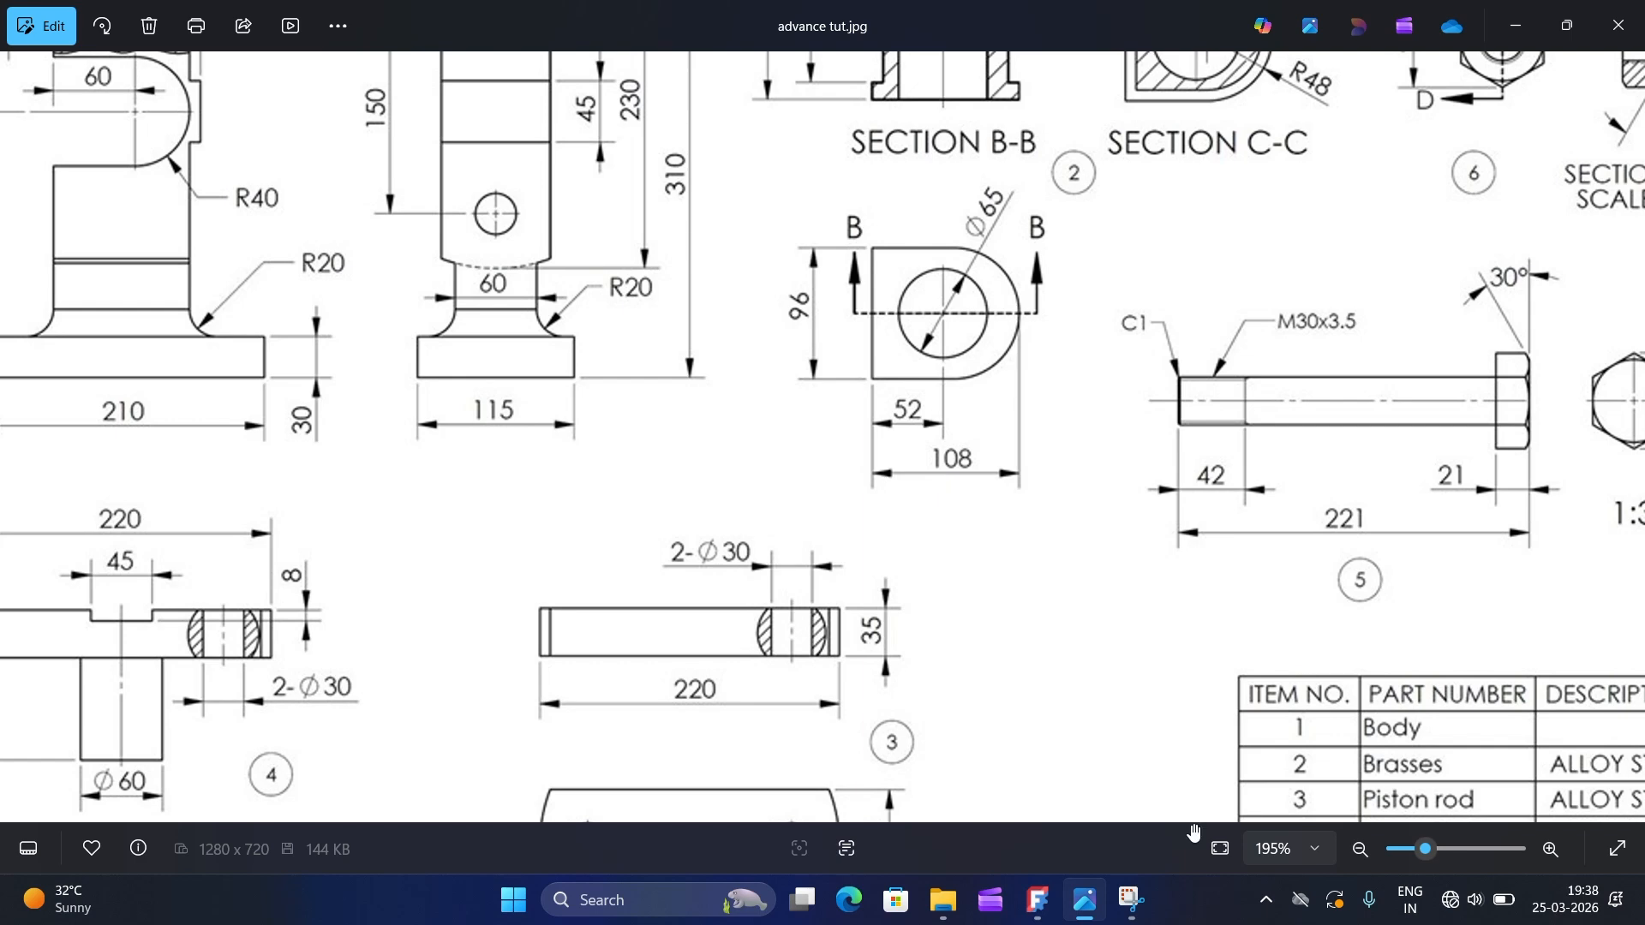
pyautogui.click(1042, 910)
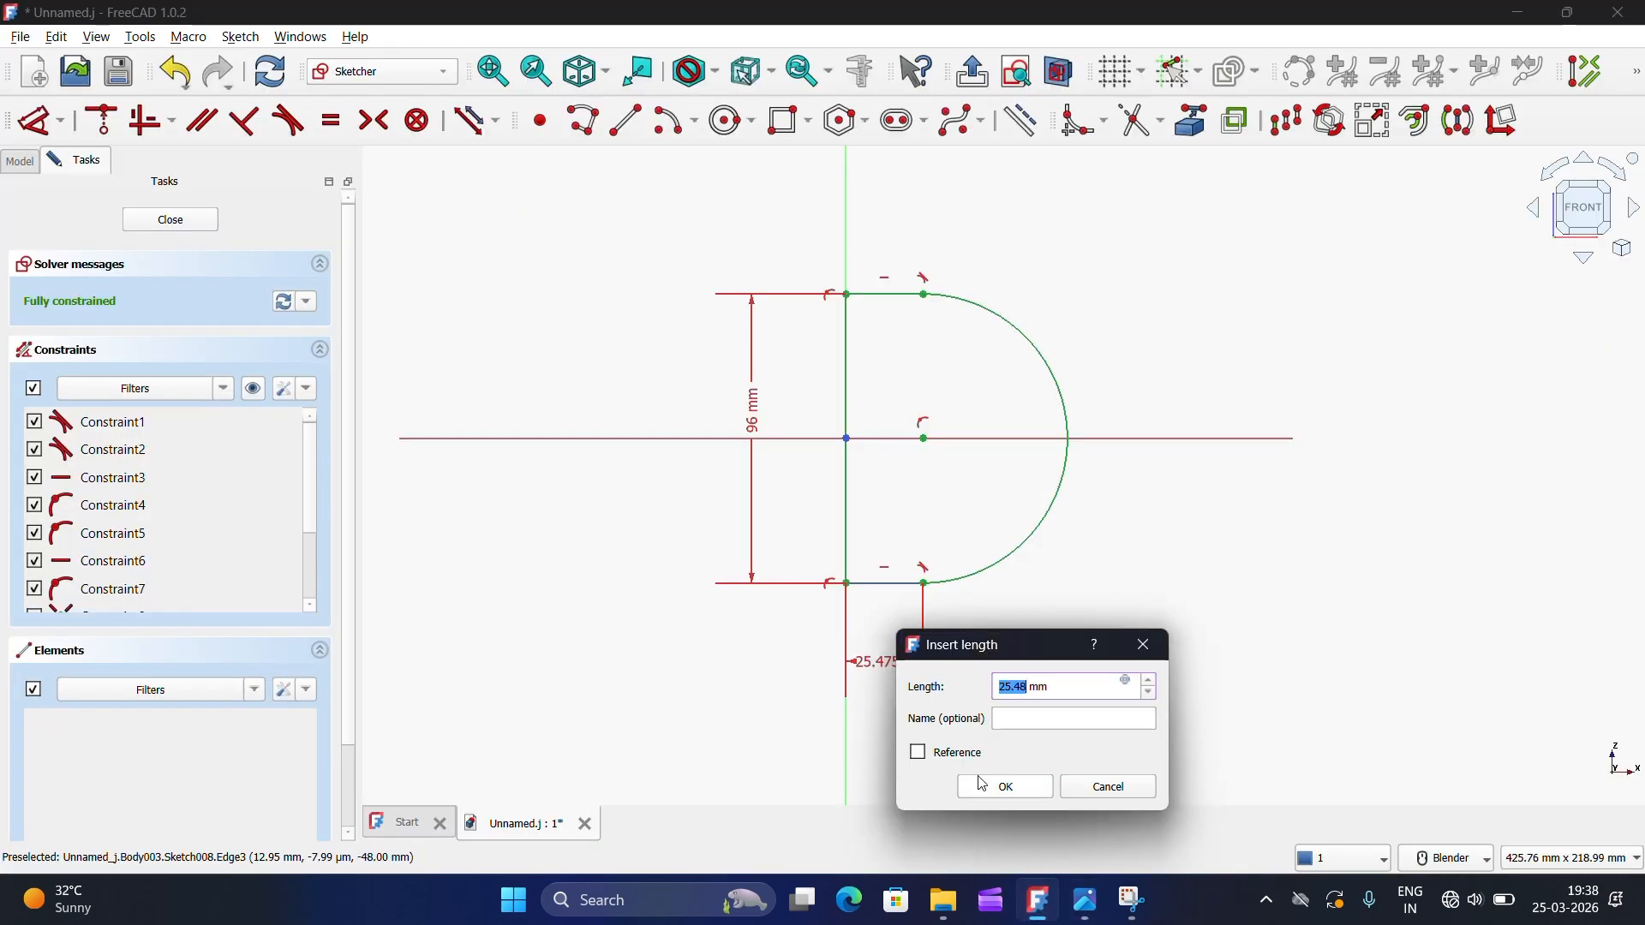
pyautogui.write('52')
pyautogui.click(1011, 787)
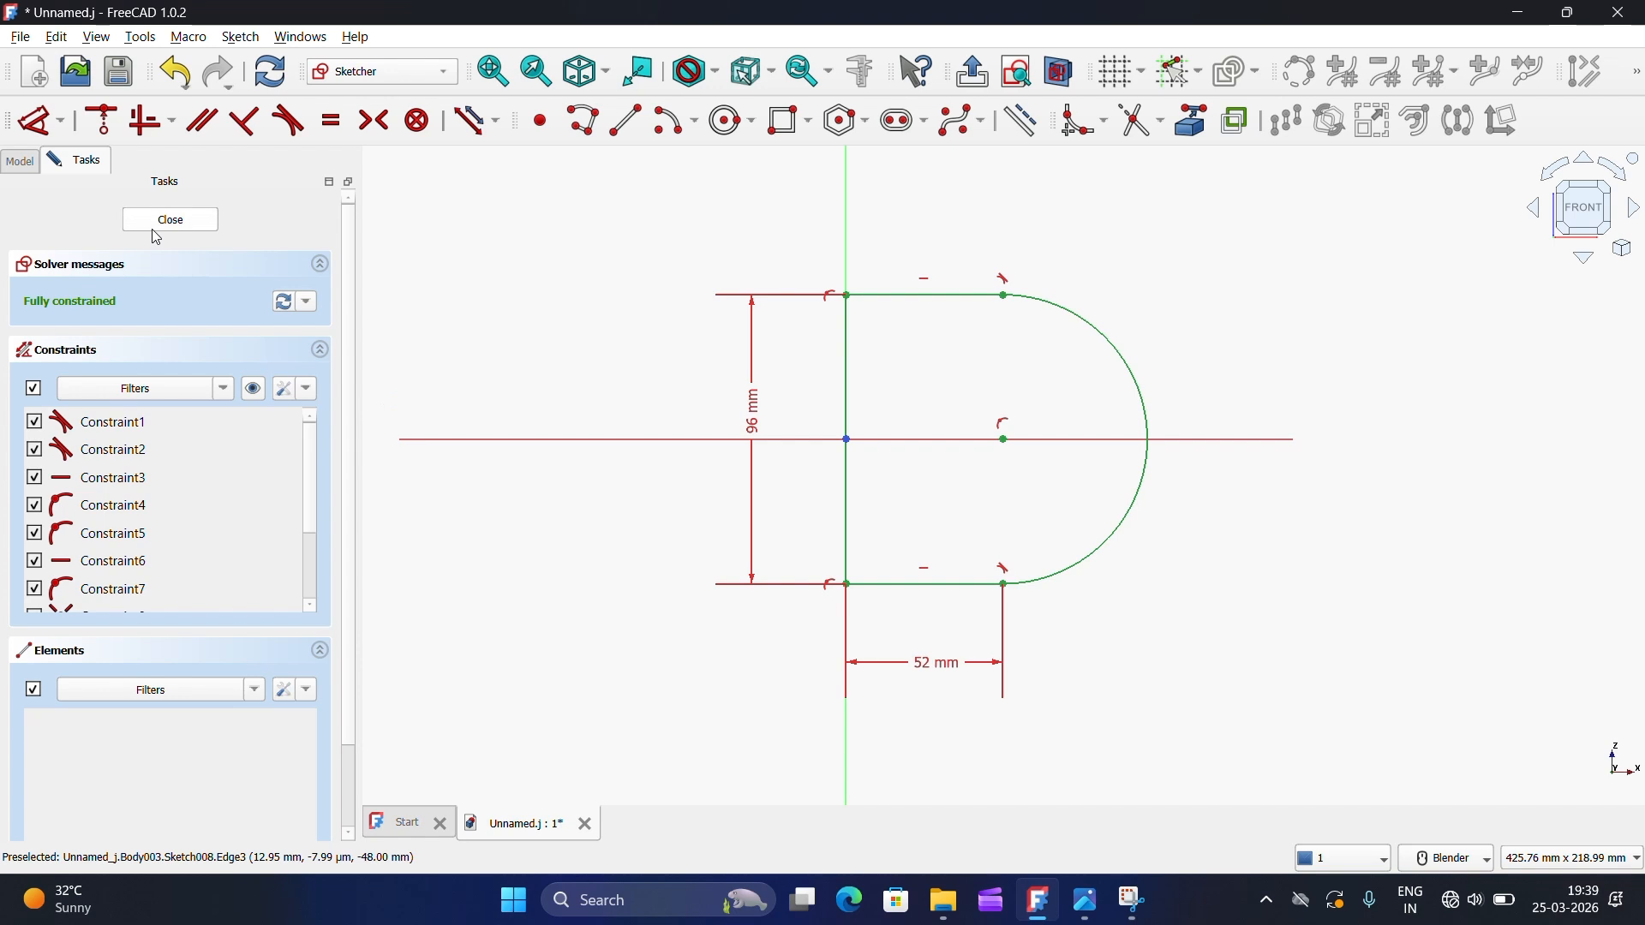
pyautogui.click(1085, 907)
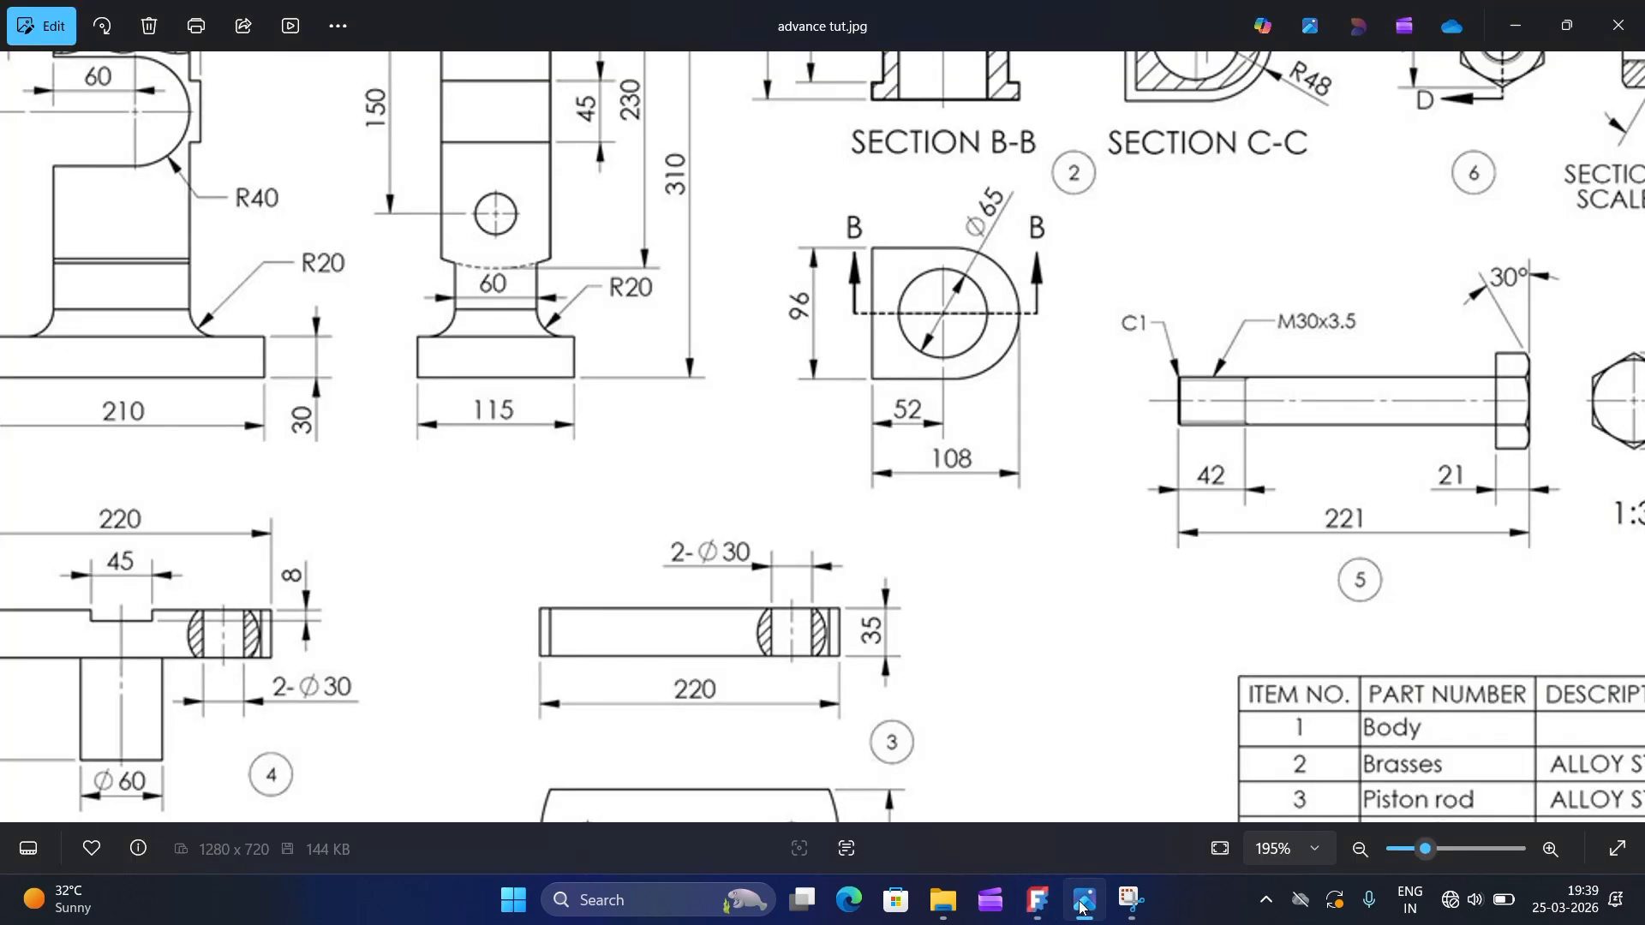
pyautogui.click(1085, 907)
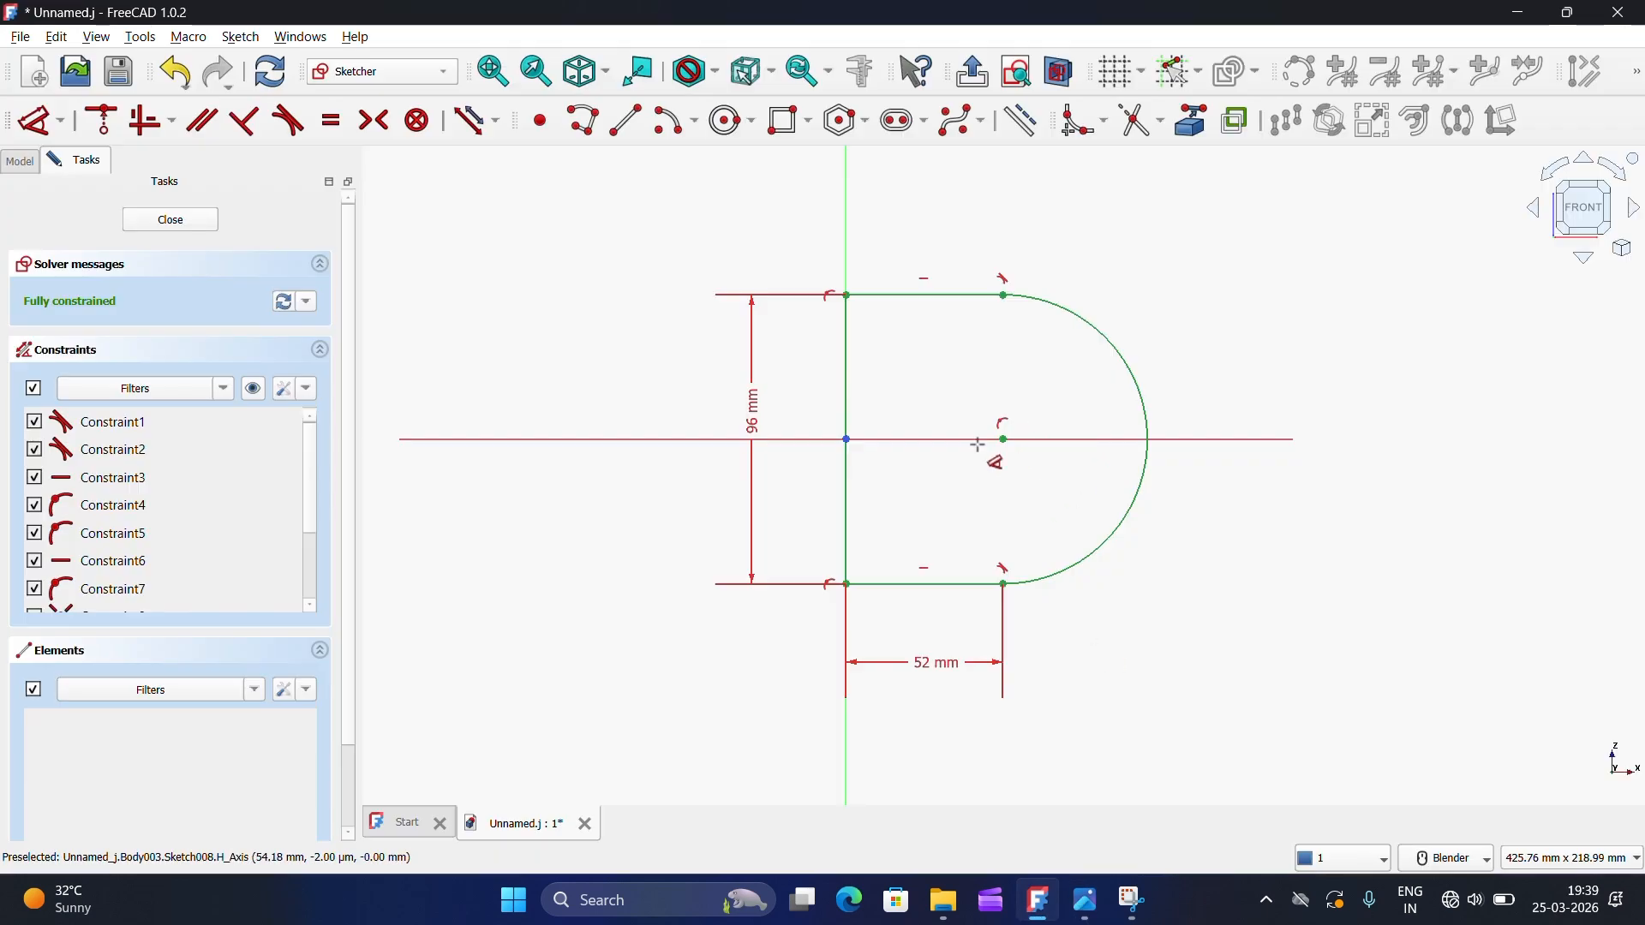
pyautogui.click(212, 223)
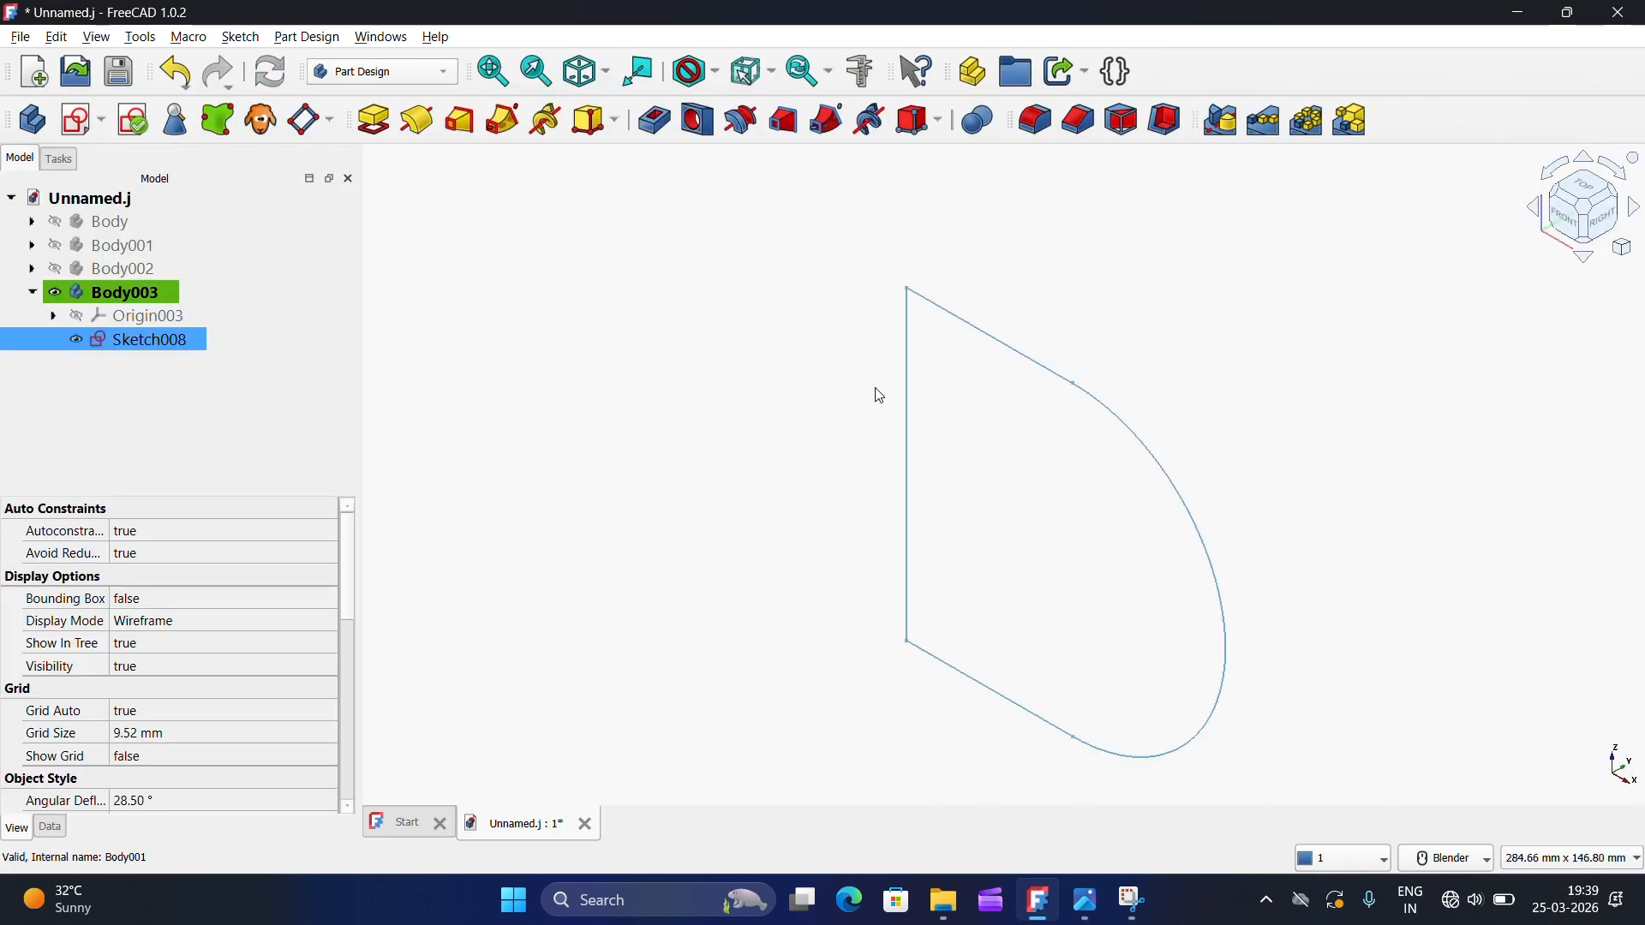
# Step: Pad the D-shaped profile 105 mm, symmetric to the sketch plane, using the overall length from the reference drawing
pyautogui.click(377, 120)
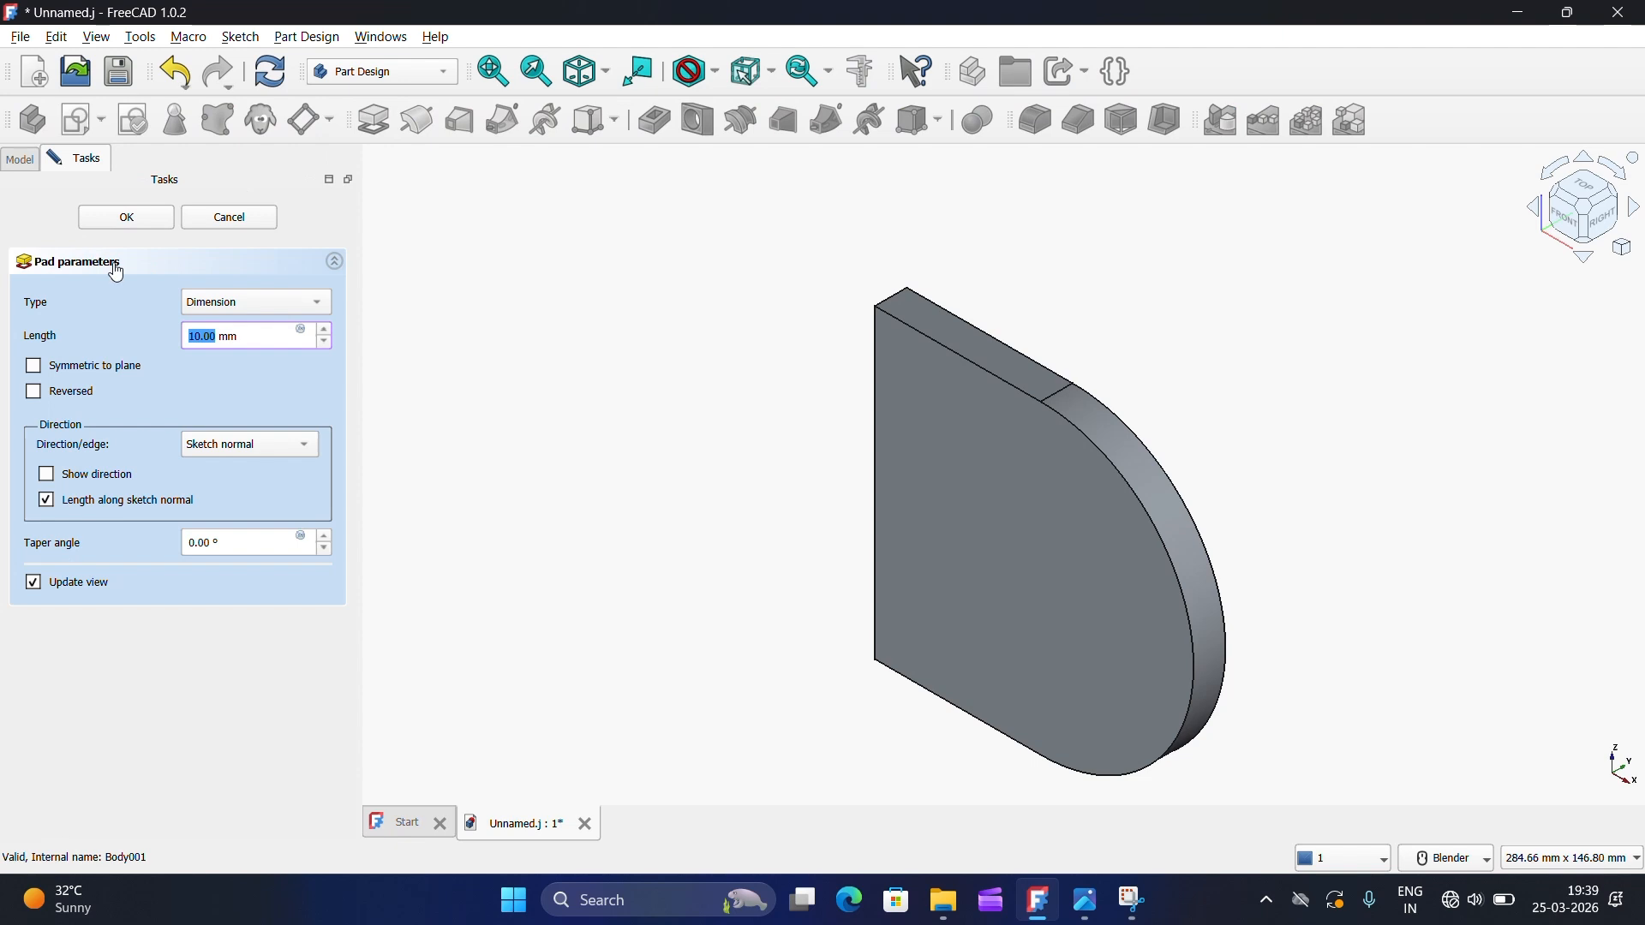
pyautogui.click(233, 304)
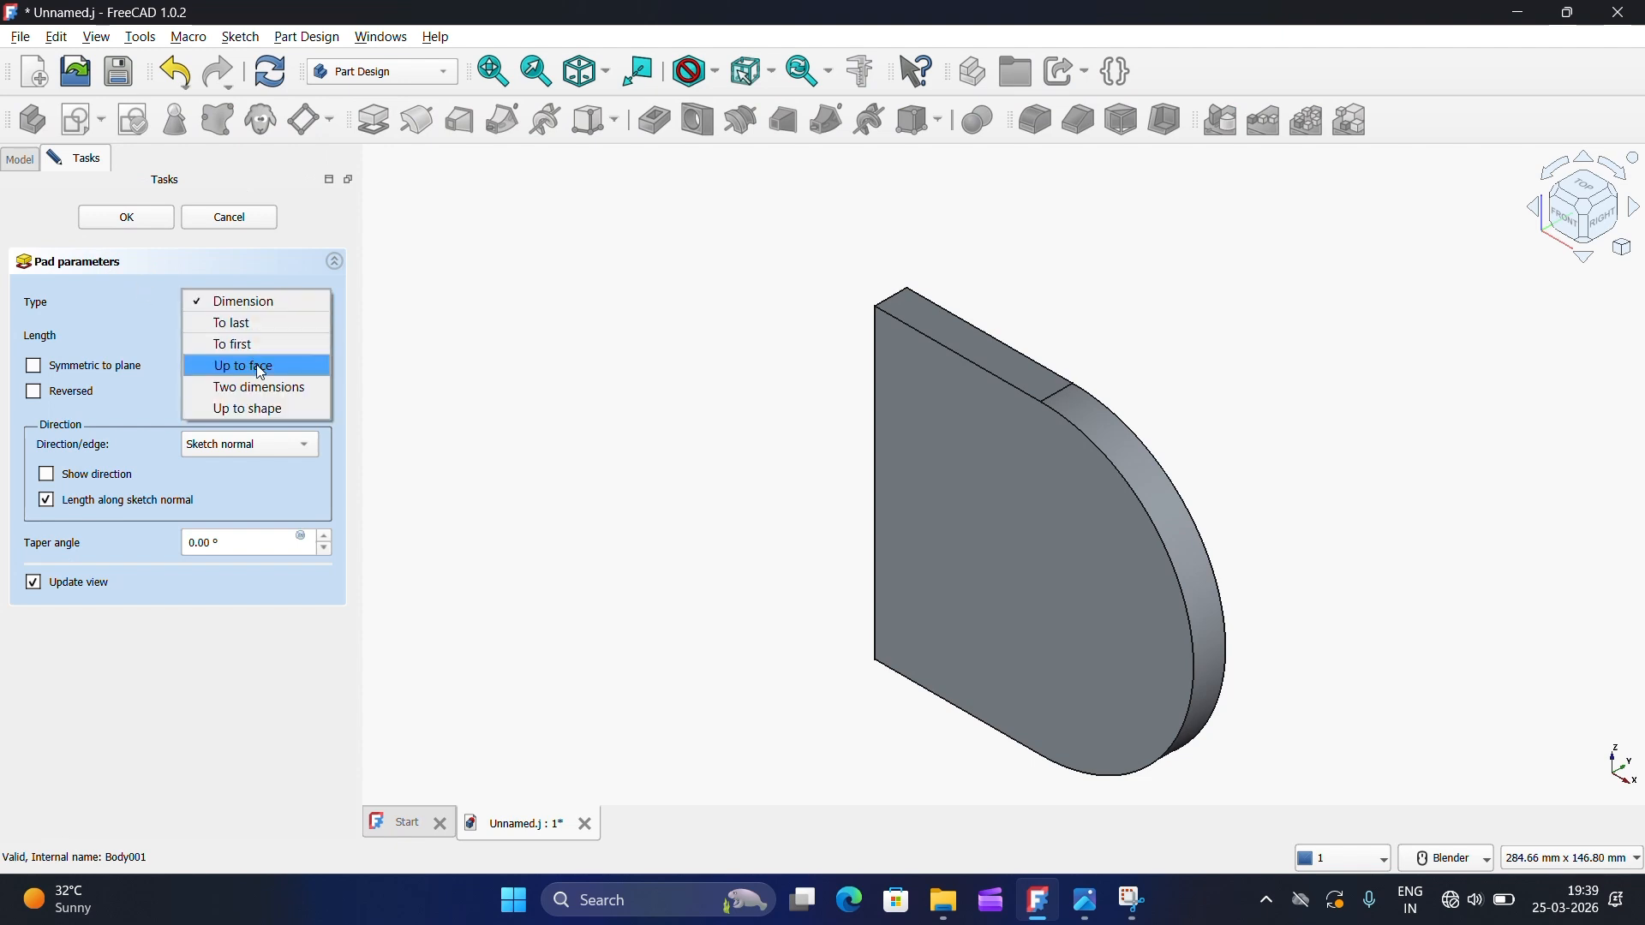
pyautogui.click(34, 369)
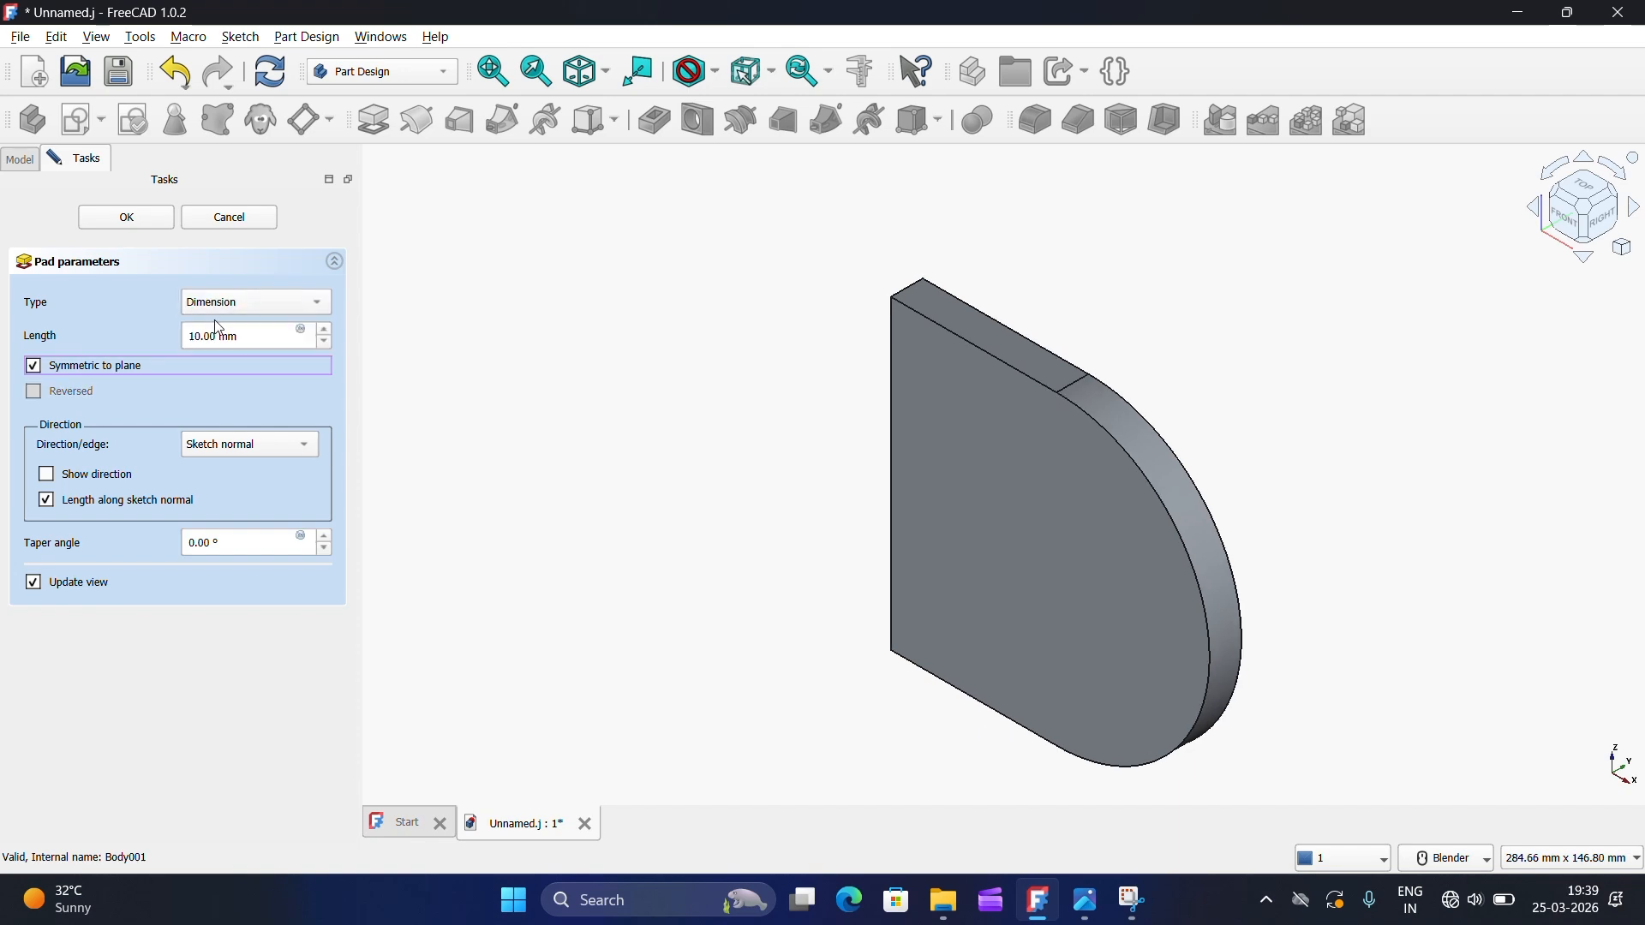
pyautogui.moveTo(217, 334); pyautogui.dragTo(164, 337)
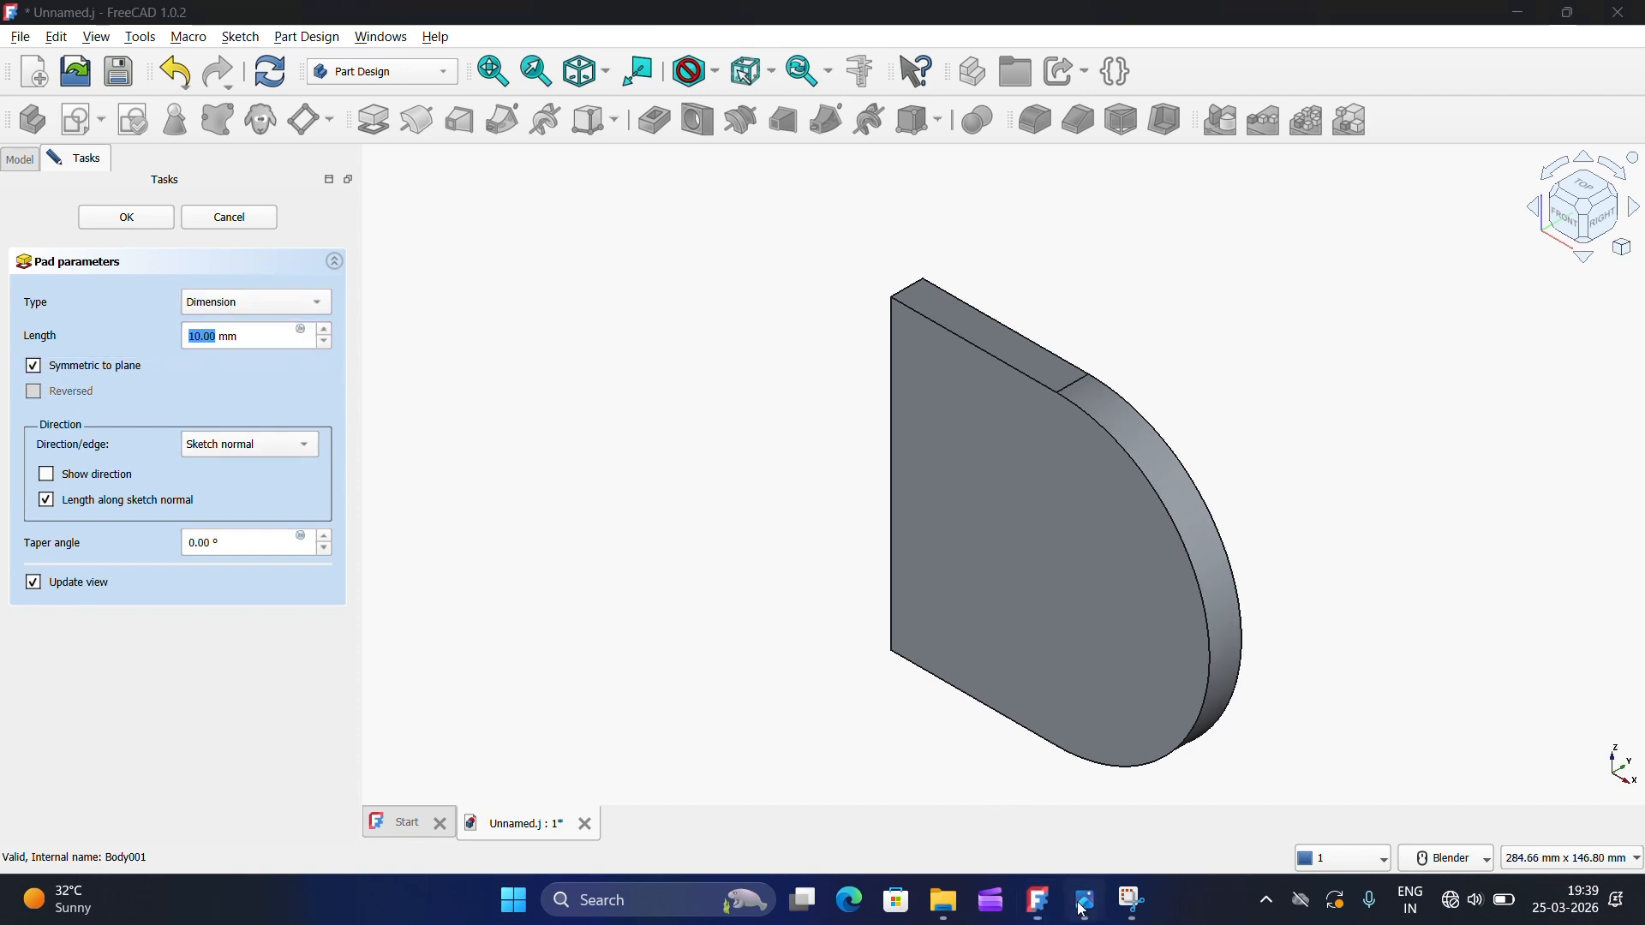
pyautogui.click(1084, 907)
pyautogui.scroll(-2, 751, 559)
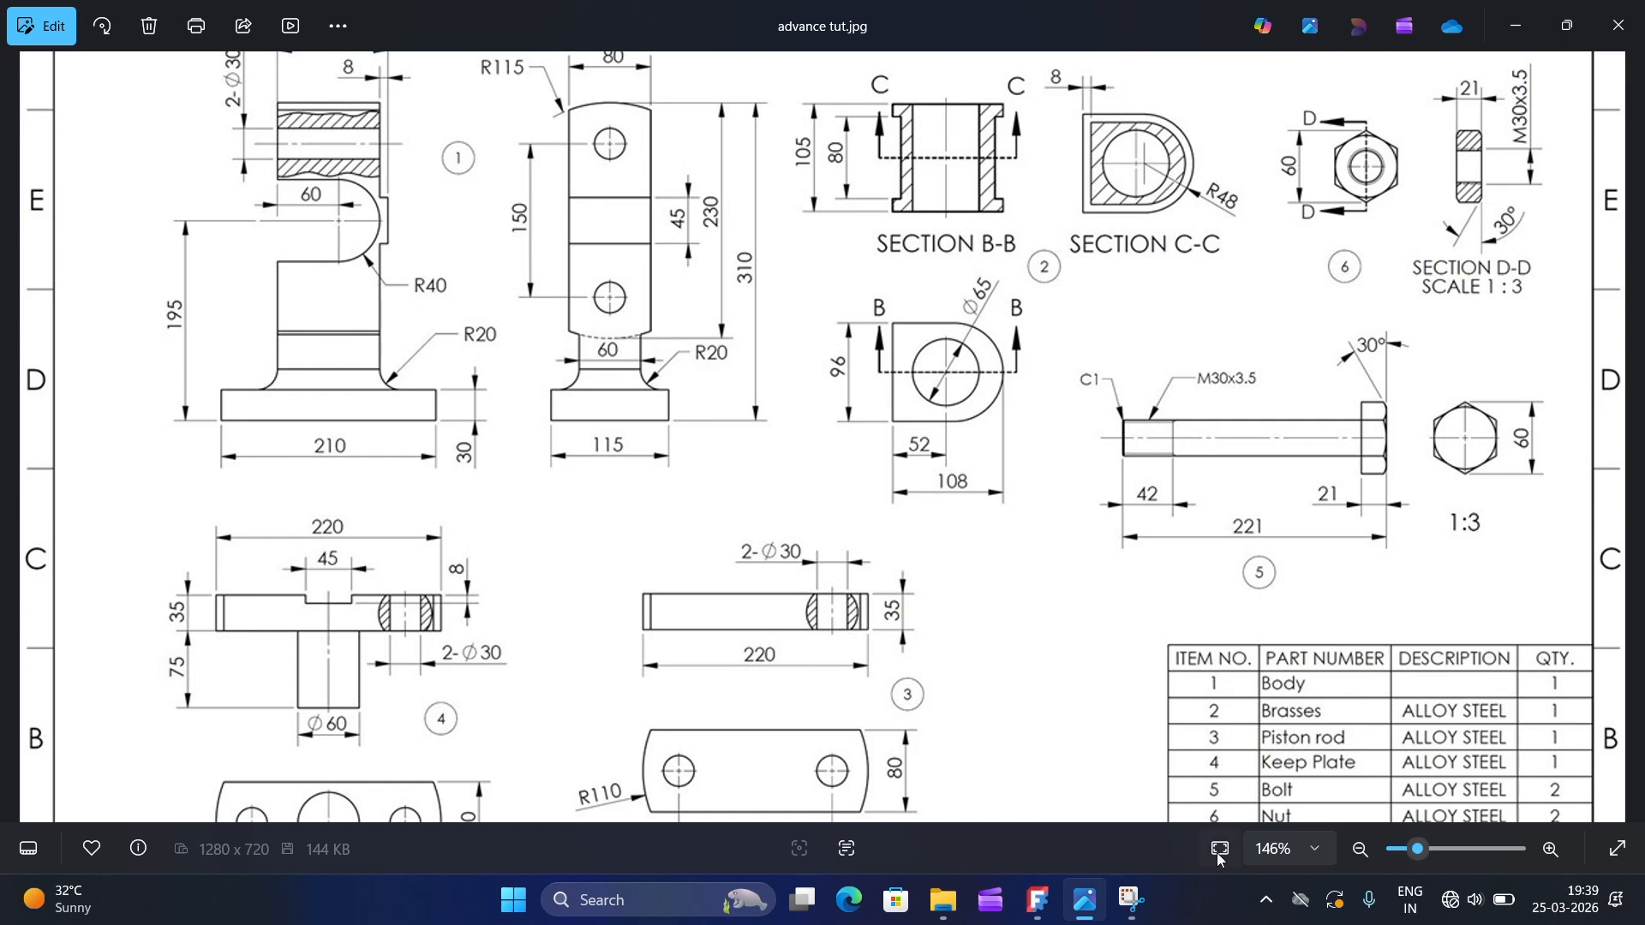
pyautogui.click(1038, 899)
pyautogui.write('105')
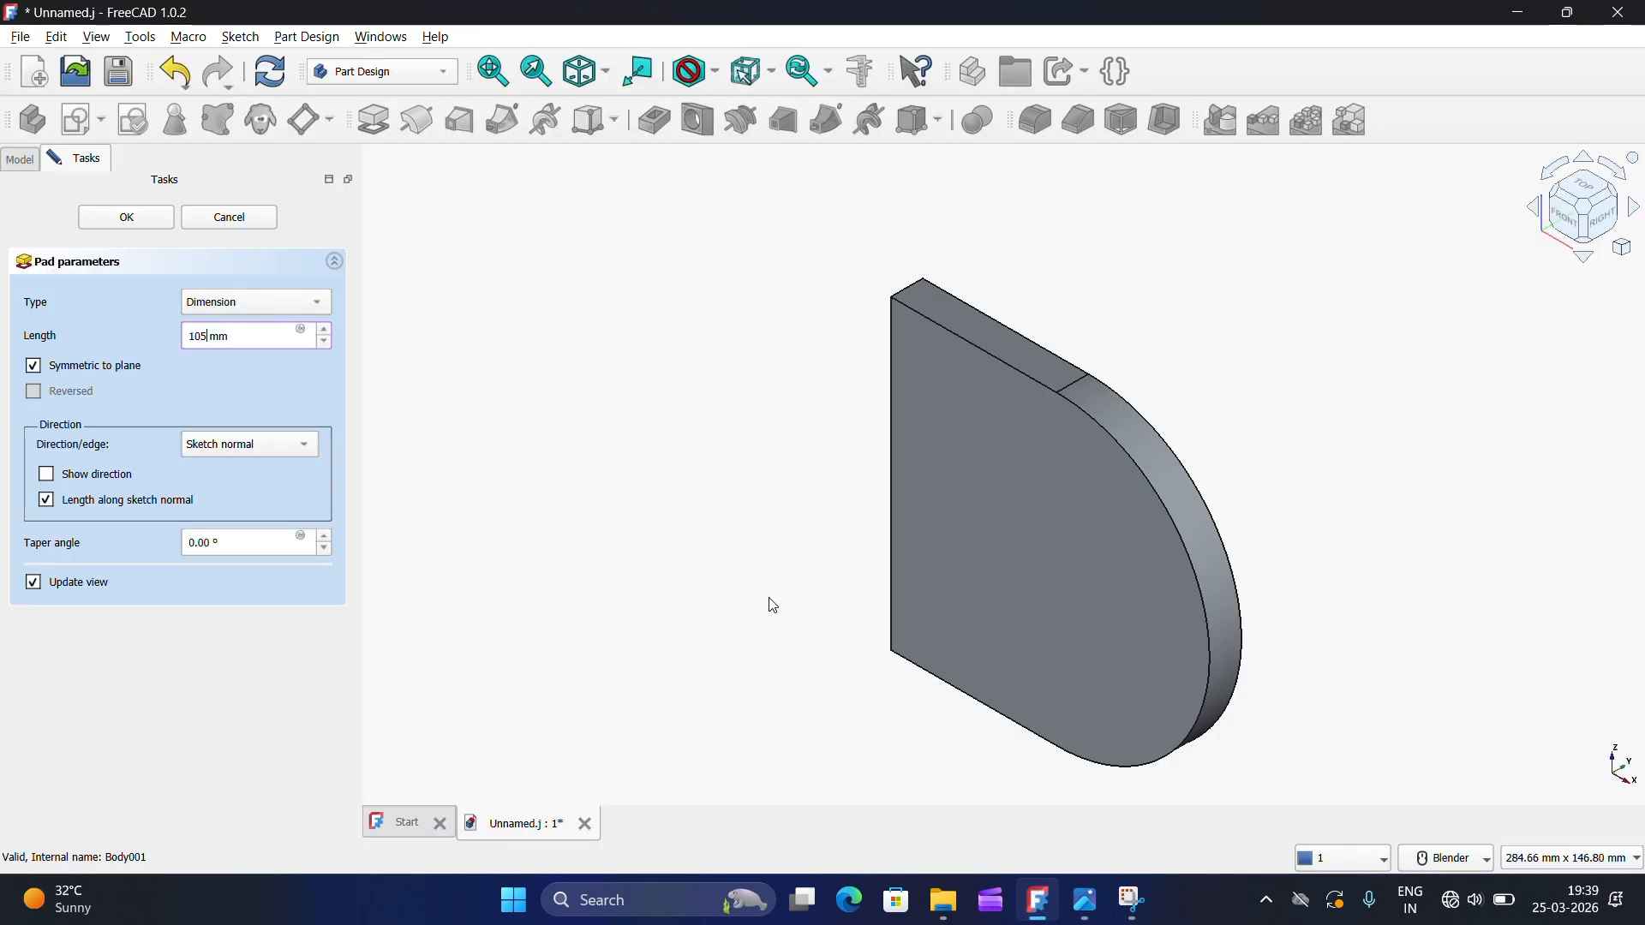
pyautogui.write('5')
pyautogui.scroll(-3, 718, 422)
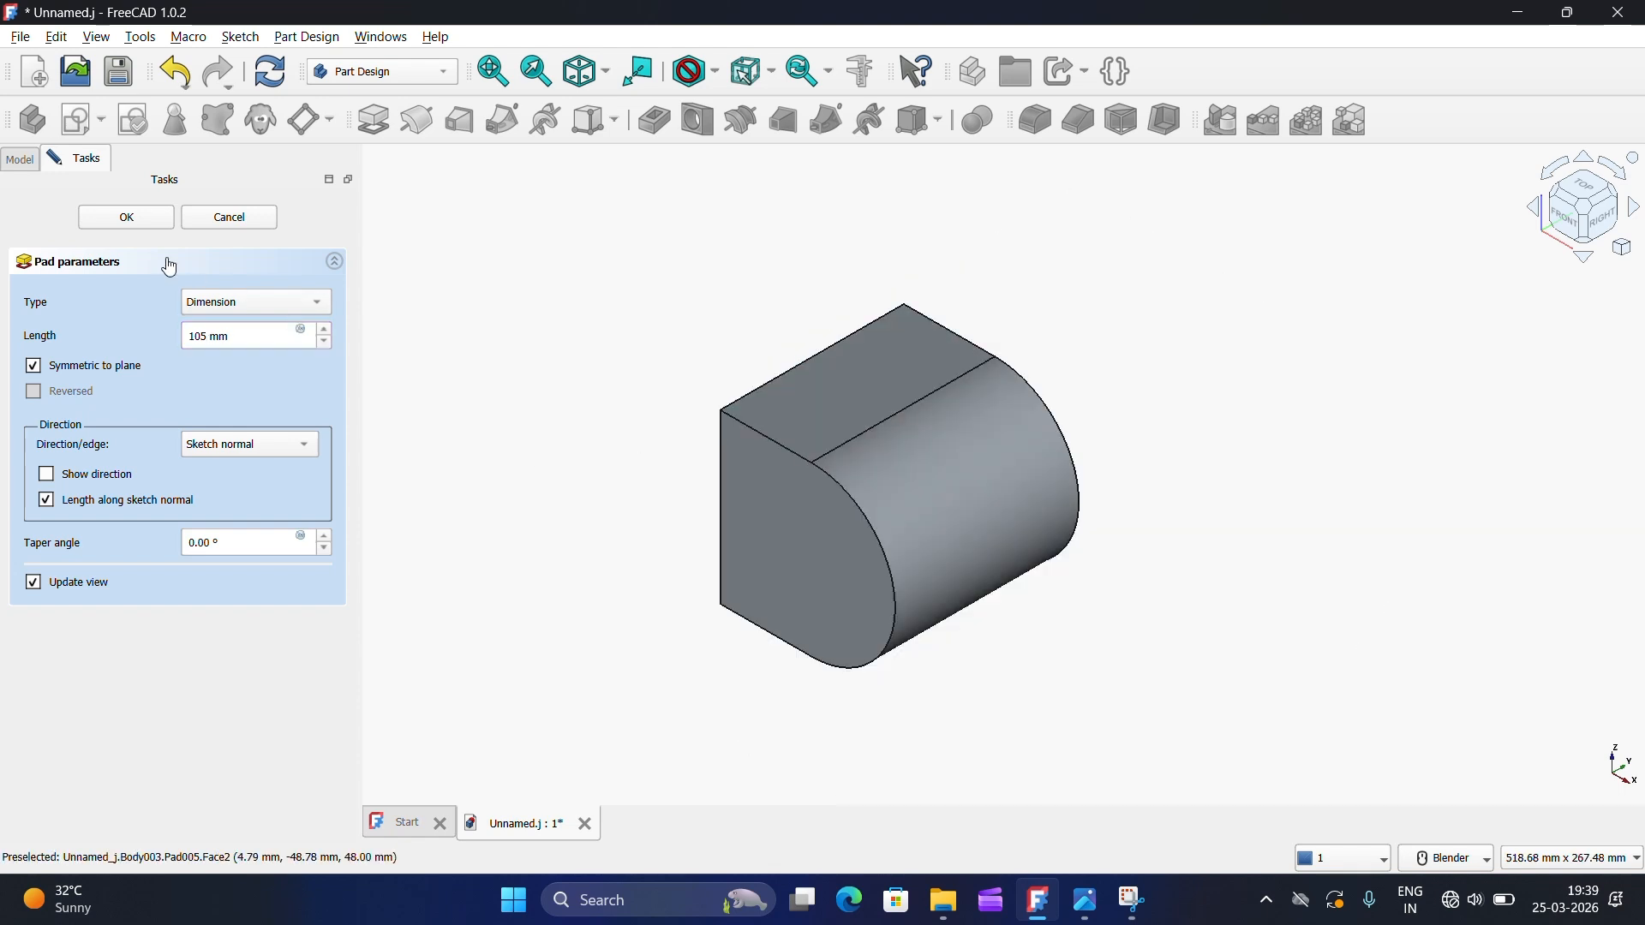
pyautogui.click(126, 218)
# Step: Start a sketch on the solid's D-shaped front face and bring in its two straight edges and arc as external geometry
pyautogui.scroll(2, 857, 416)
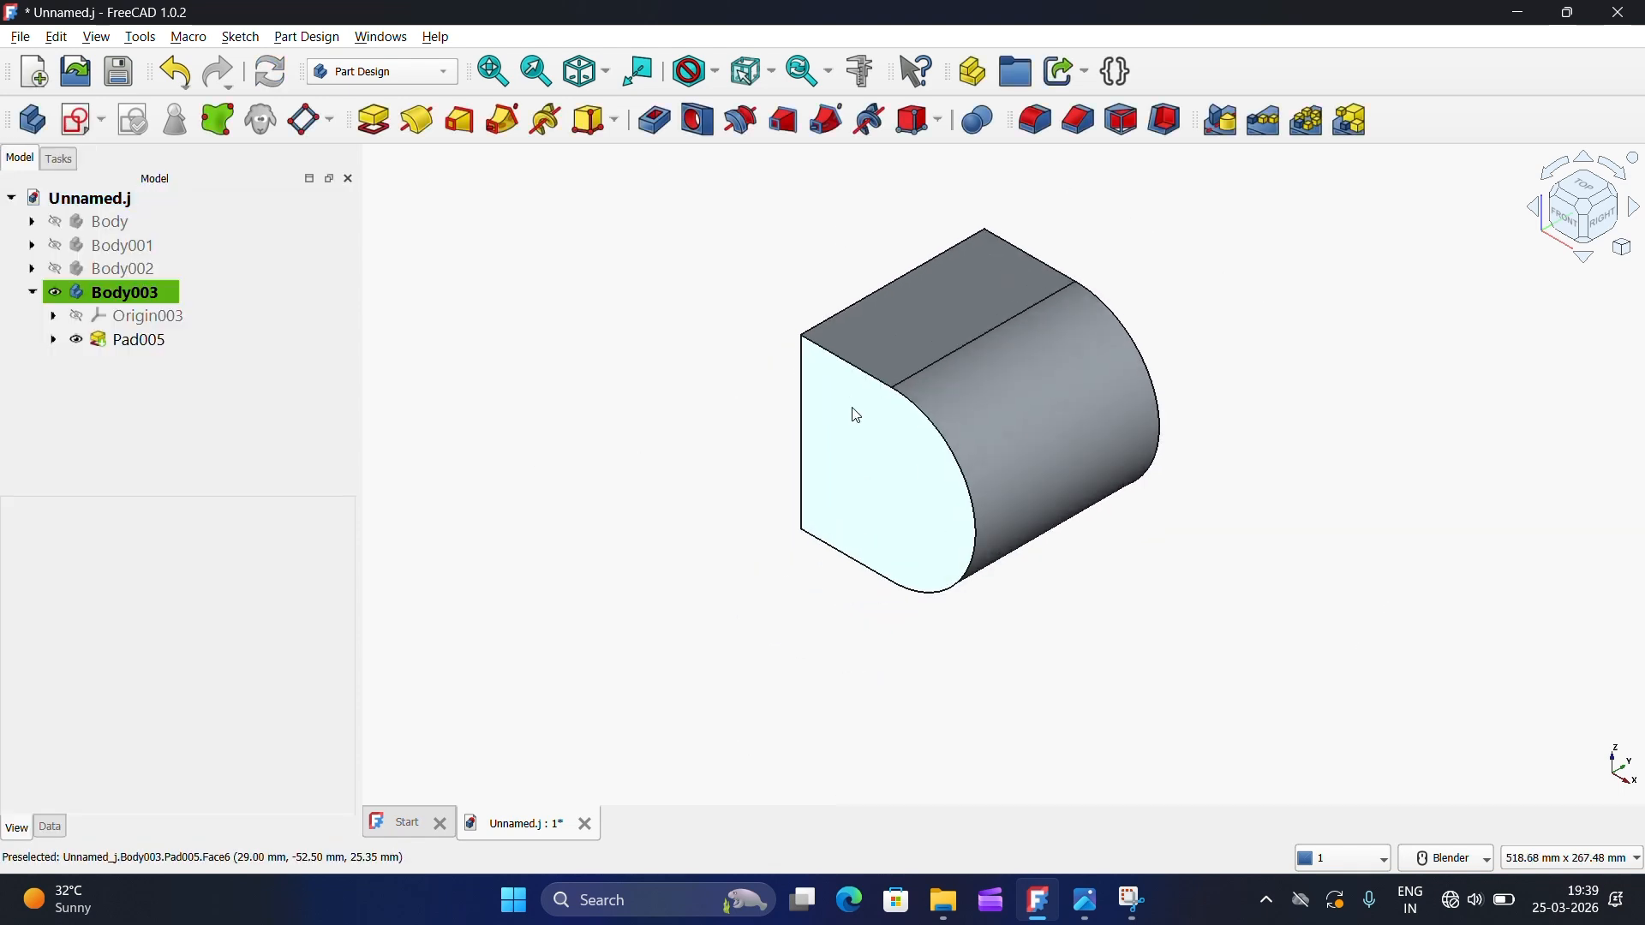
pyautogui.scroll(1, 861, 407)
pyautogui.click(860, 400)
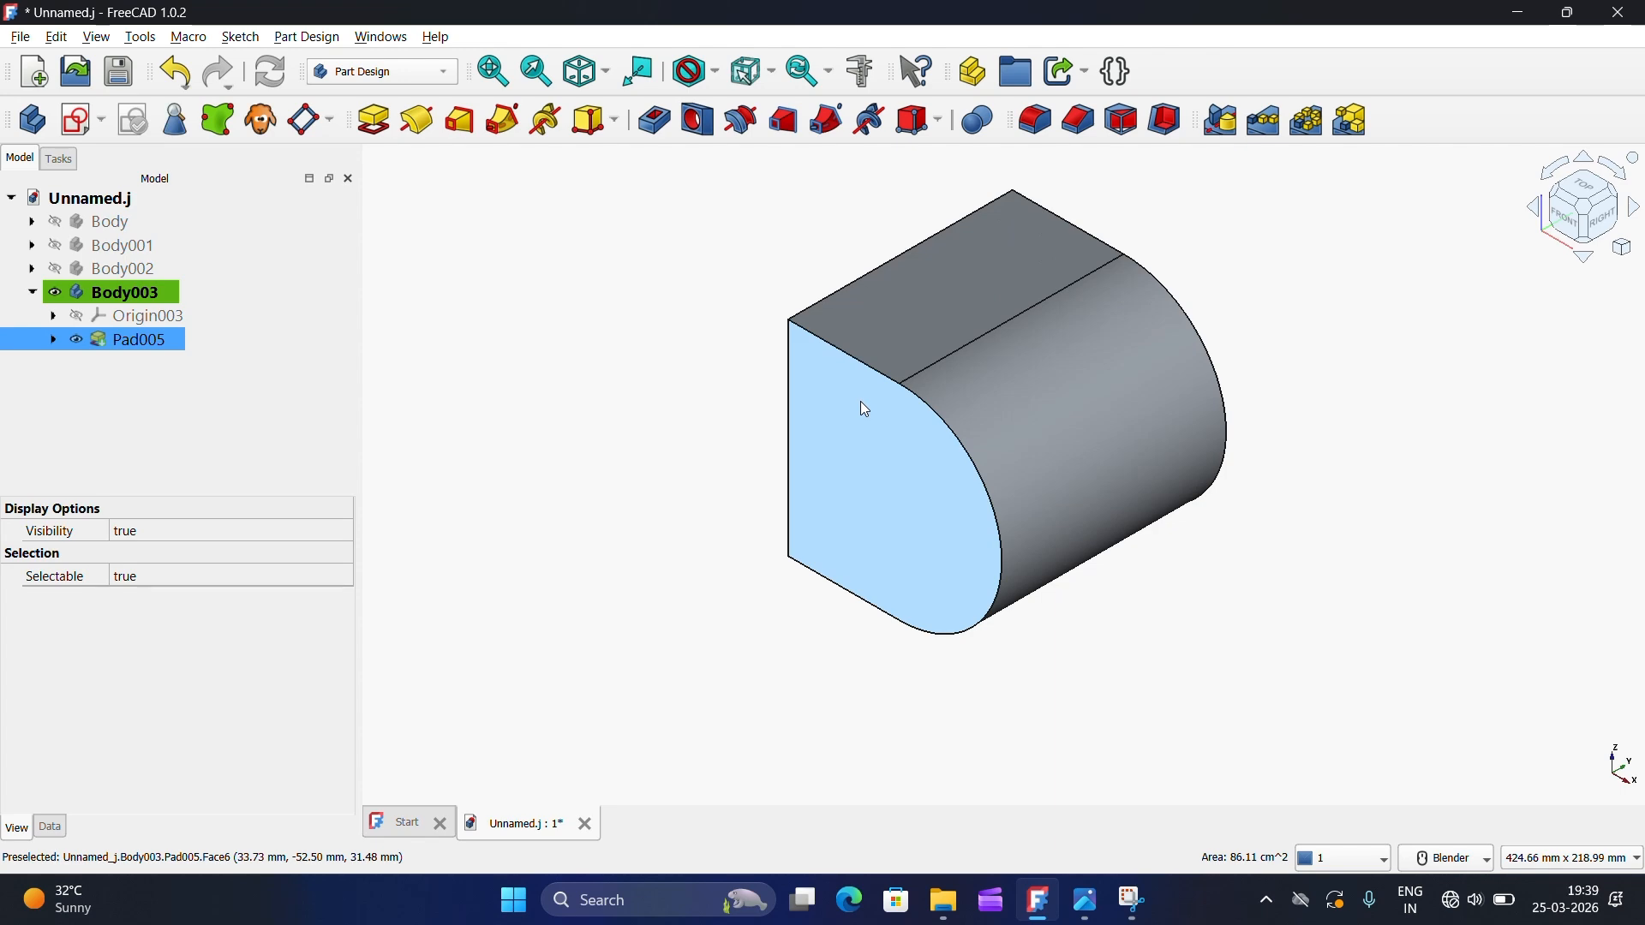
pyautogui.click(74, 126)
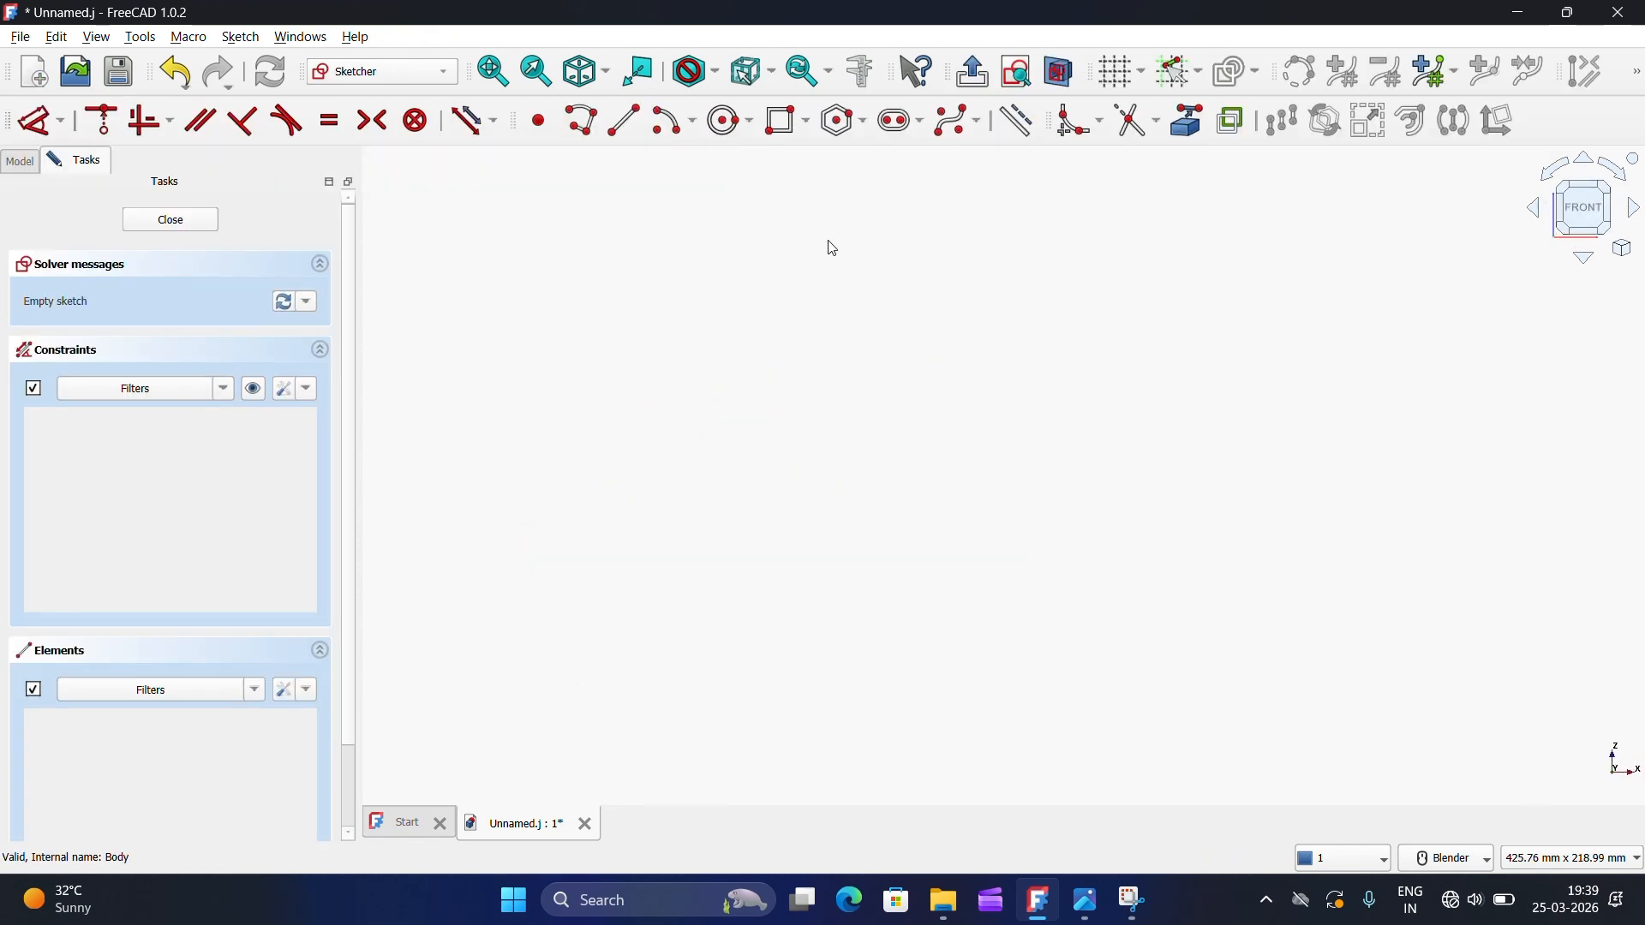
pyautogui.scroll(4, 754, 494)
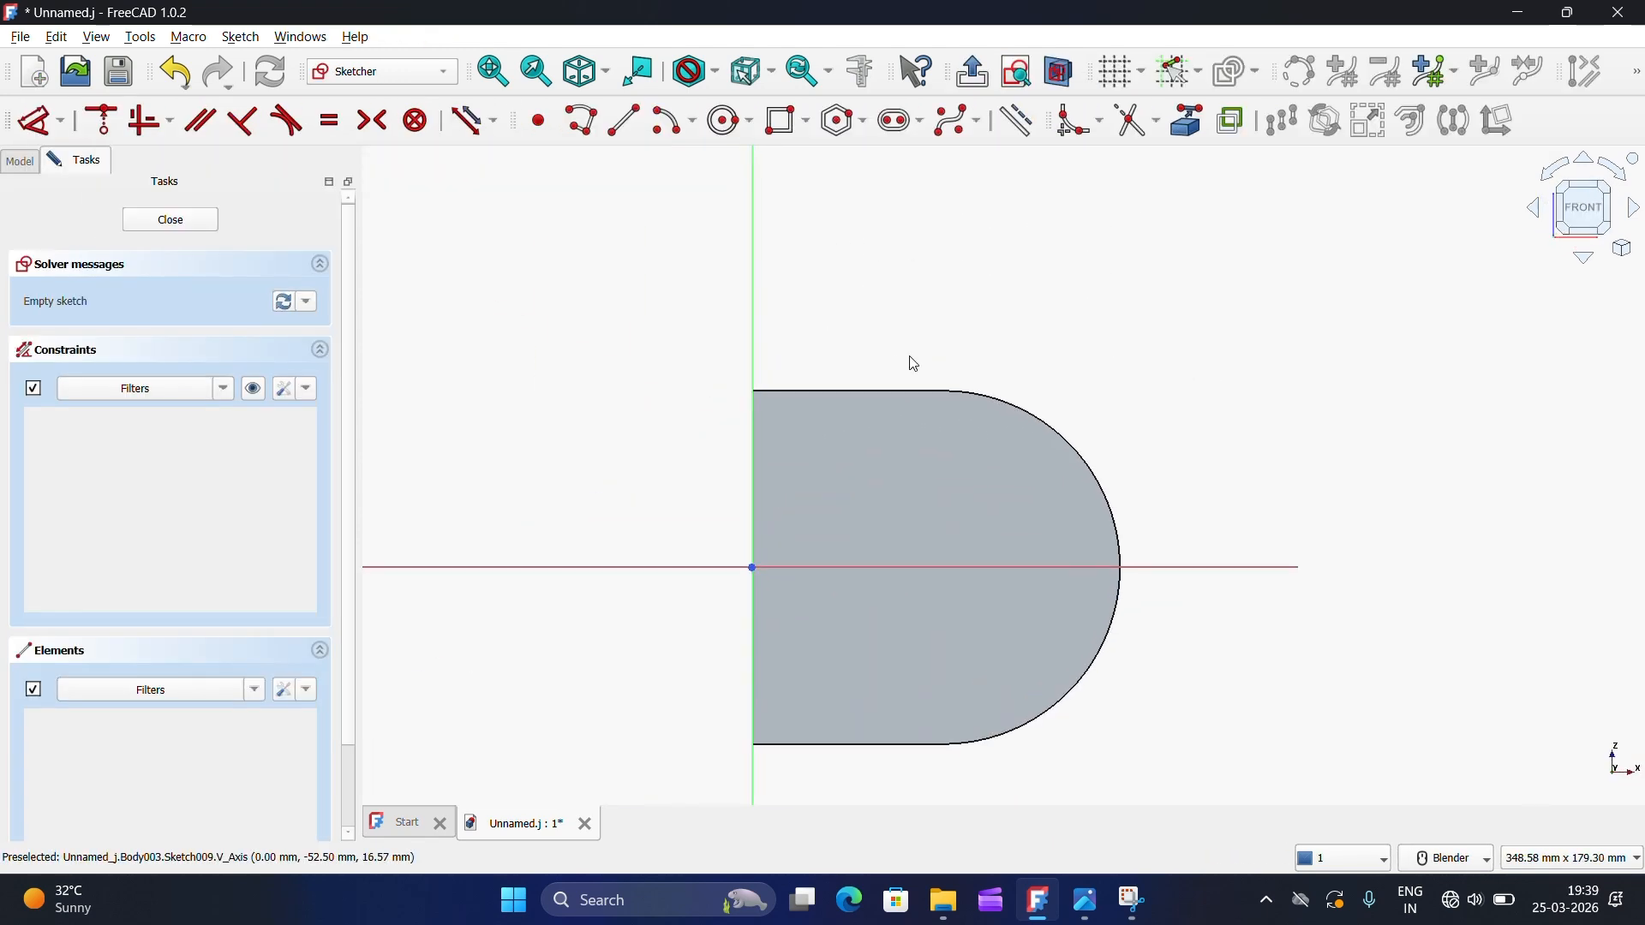
pyautogui.click(1187, 121)
pyautogui.click(875, 385)
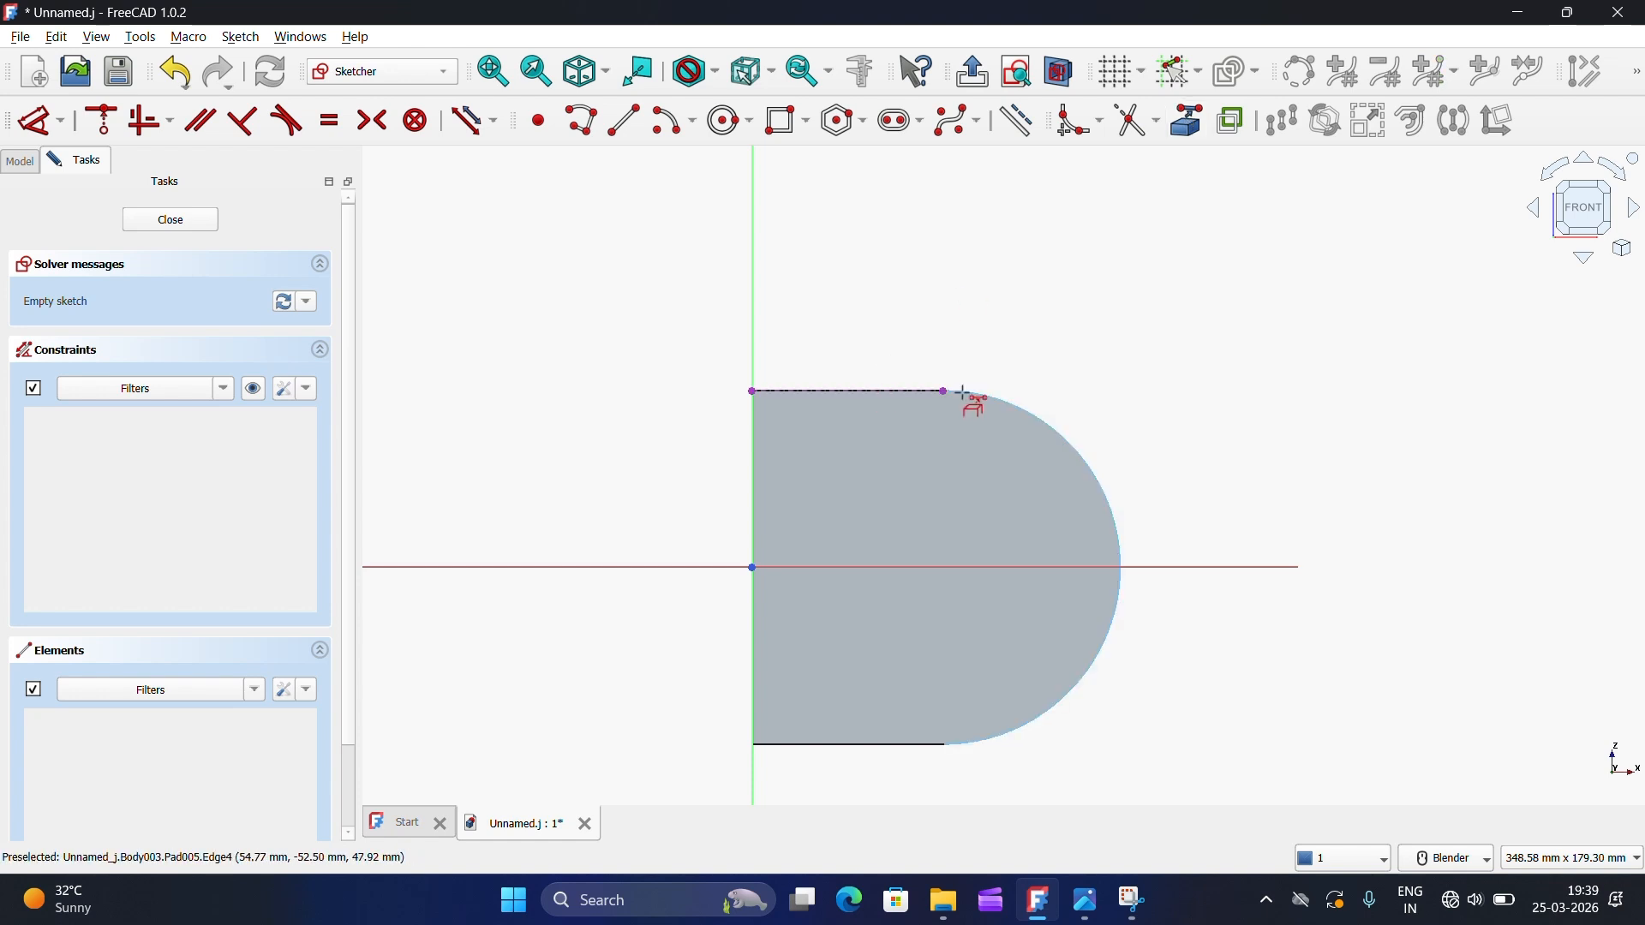
pyautogui.click(1056, 433)
pyautogui.scroll(-3, 1049, 411)
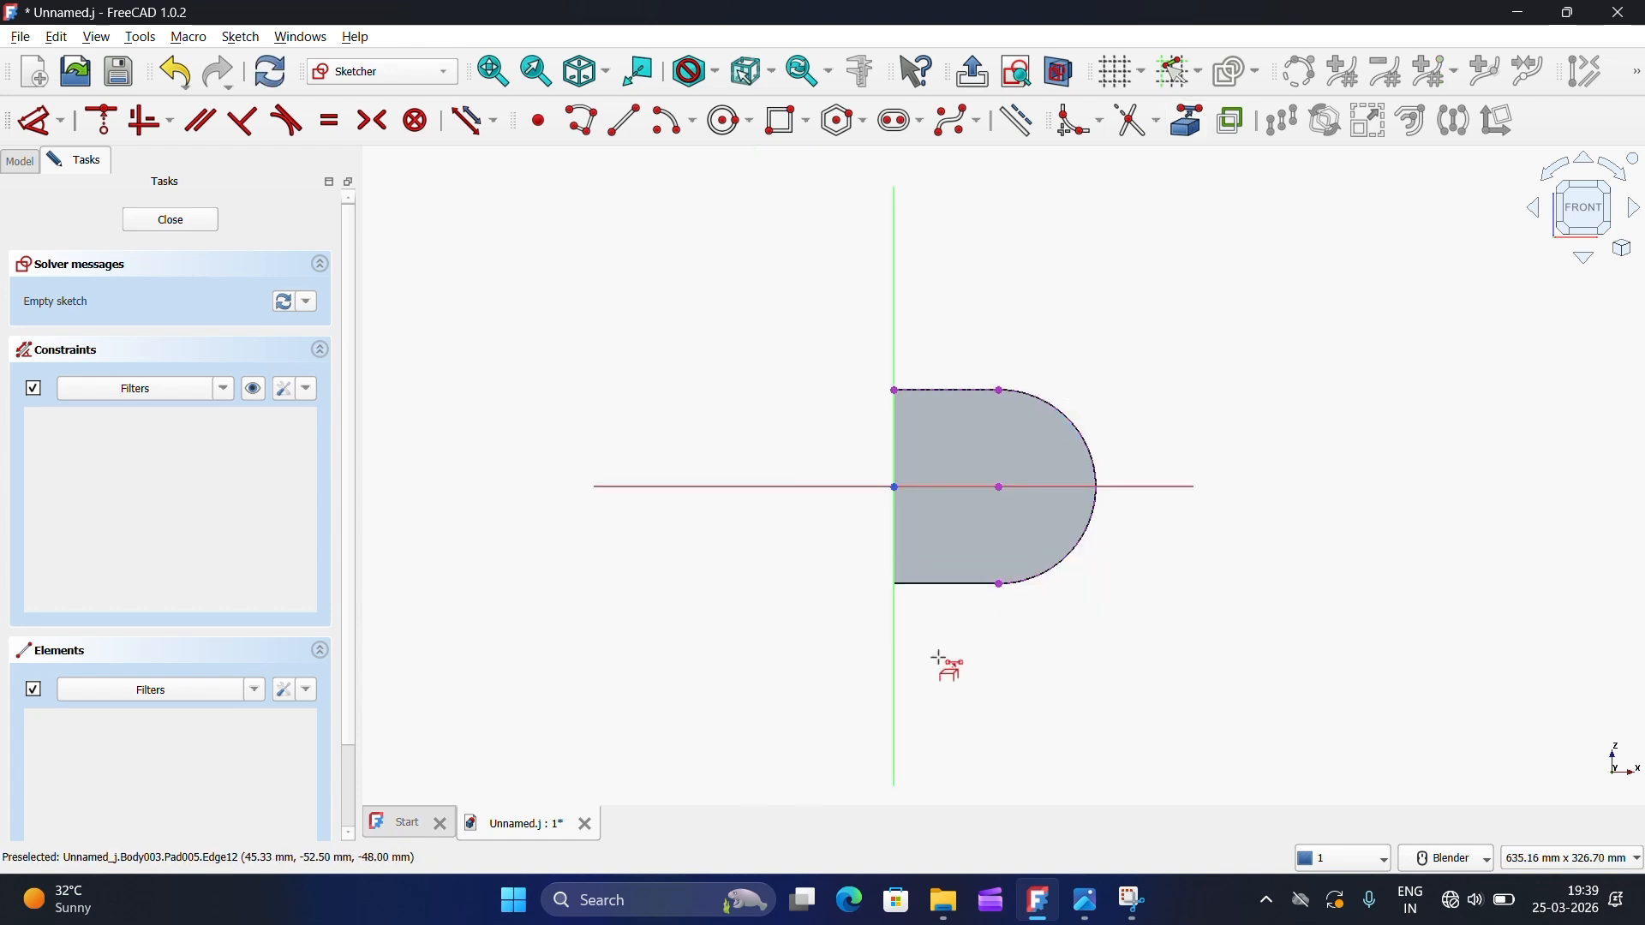
pyautogui.scroll(3, 948, 634)
pyautogui.click(955, 541)
pyautogui.scroll(-3, 828, 576)
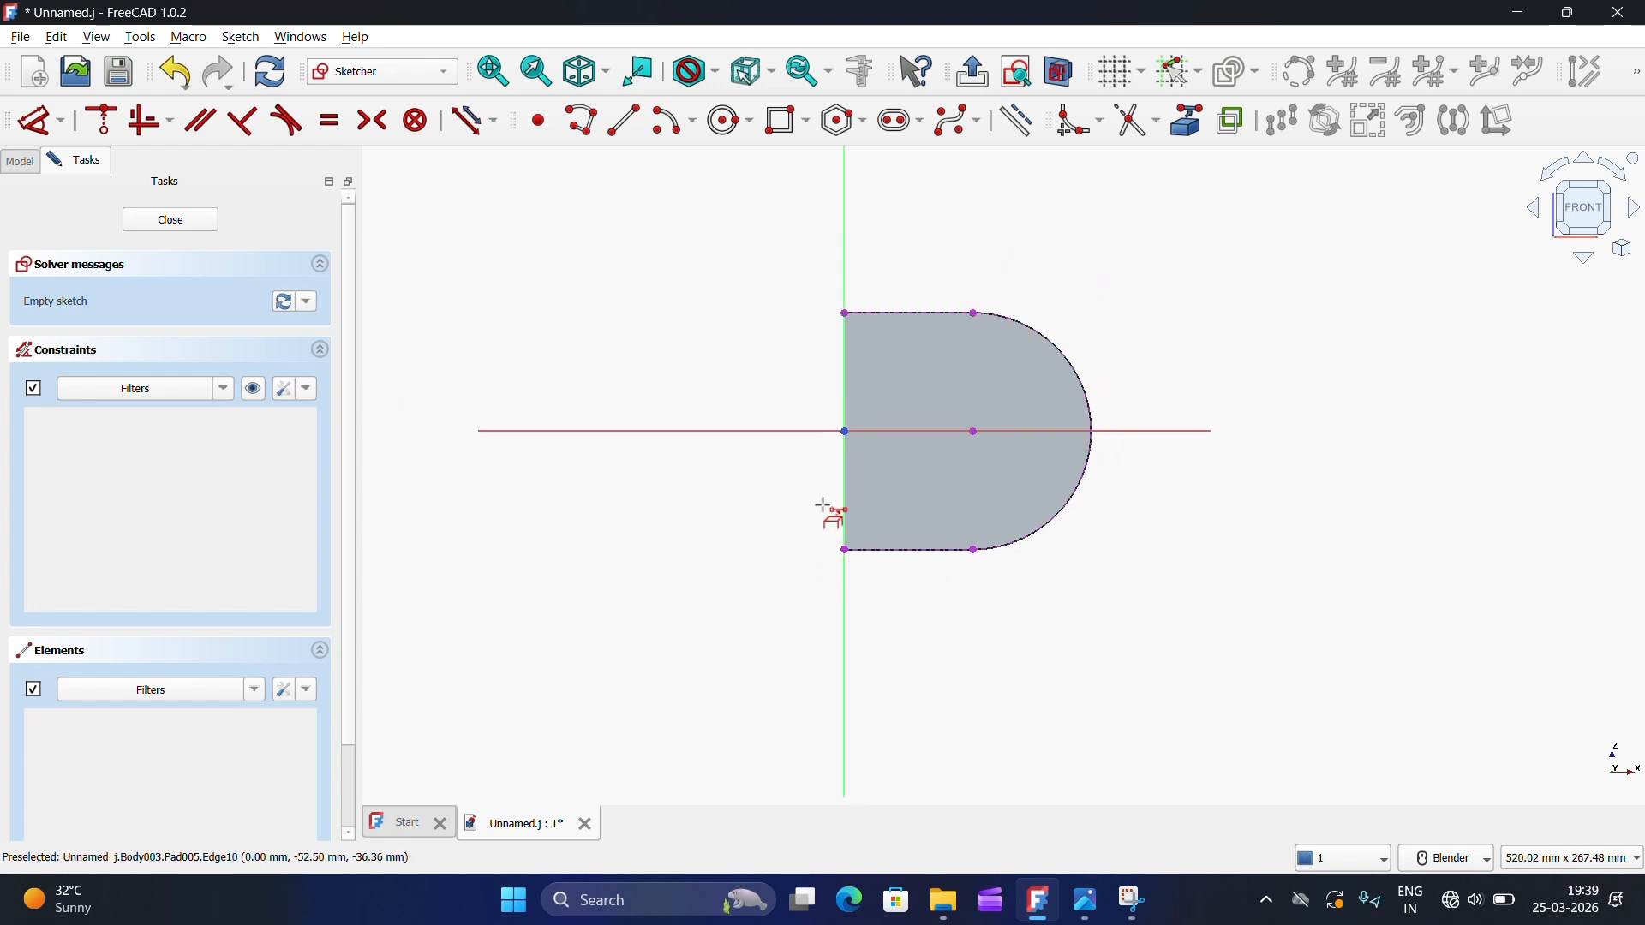
# Step: Draw an open outline just outside the D-shaped face with a vertical line about 106 mm long, an upper line, a tangent arc and a lower line
pyautogui.scroll(1, 802, 388)
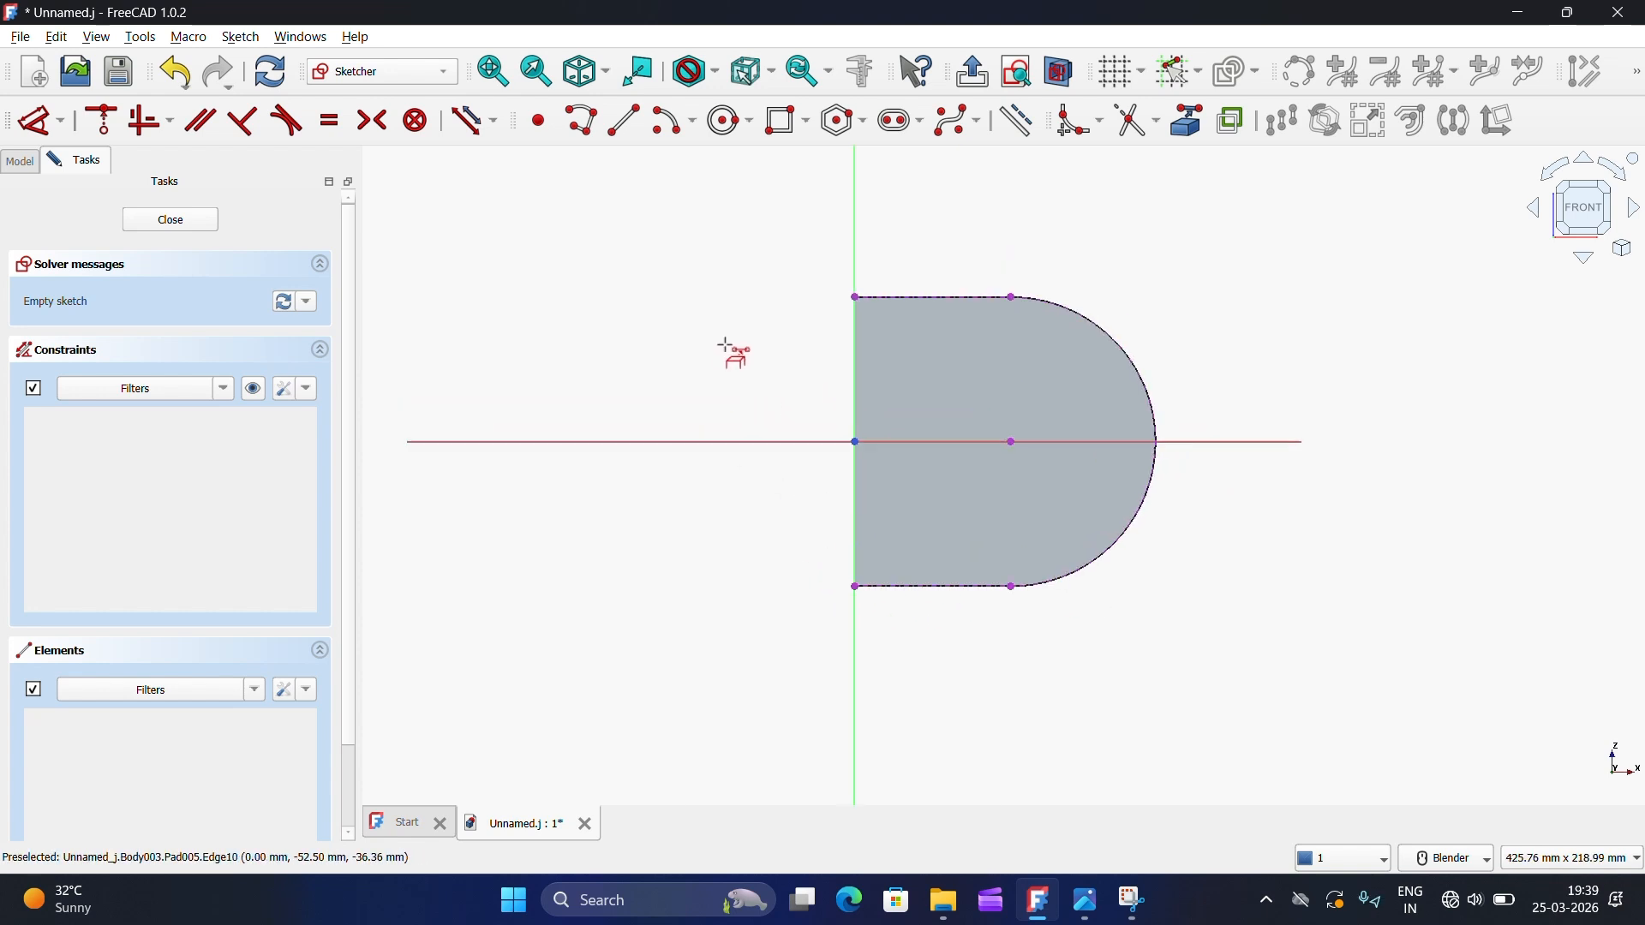
pyautogui.scroll(1, 726, 348)
pyautogui.click(581, 121)
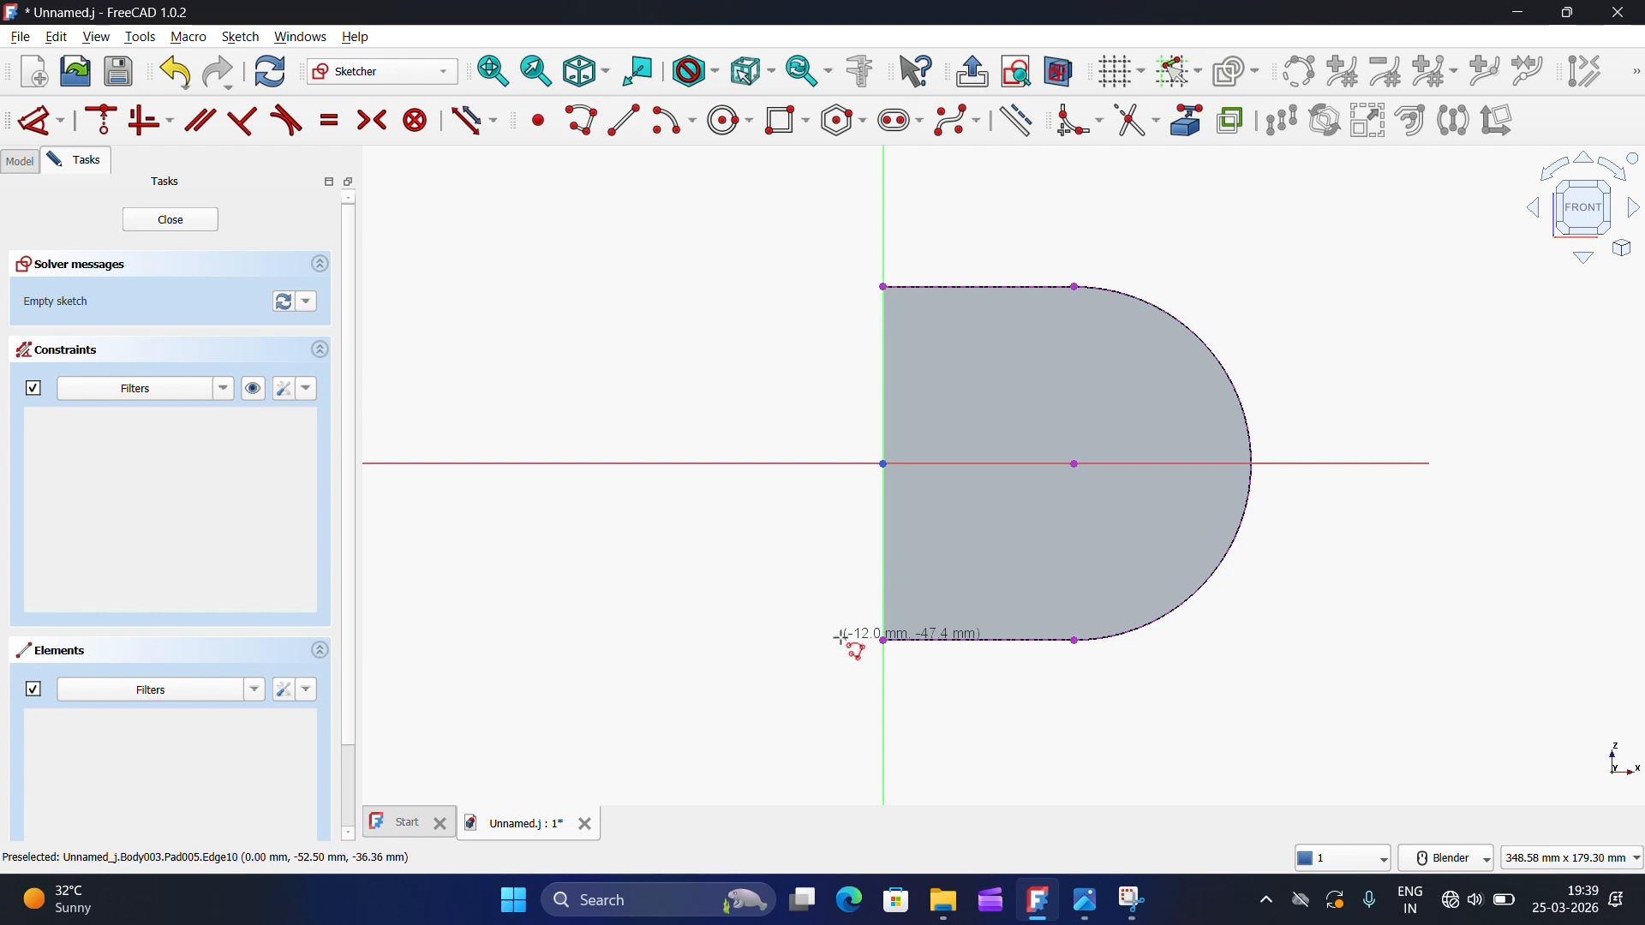
pyautogui.click(857, 658)
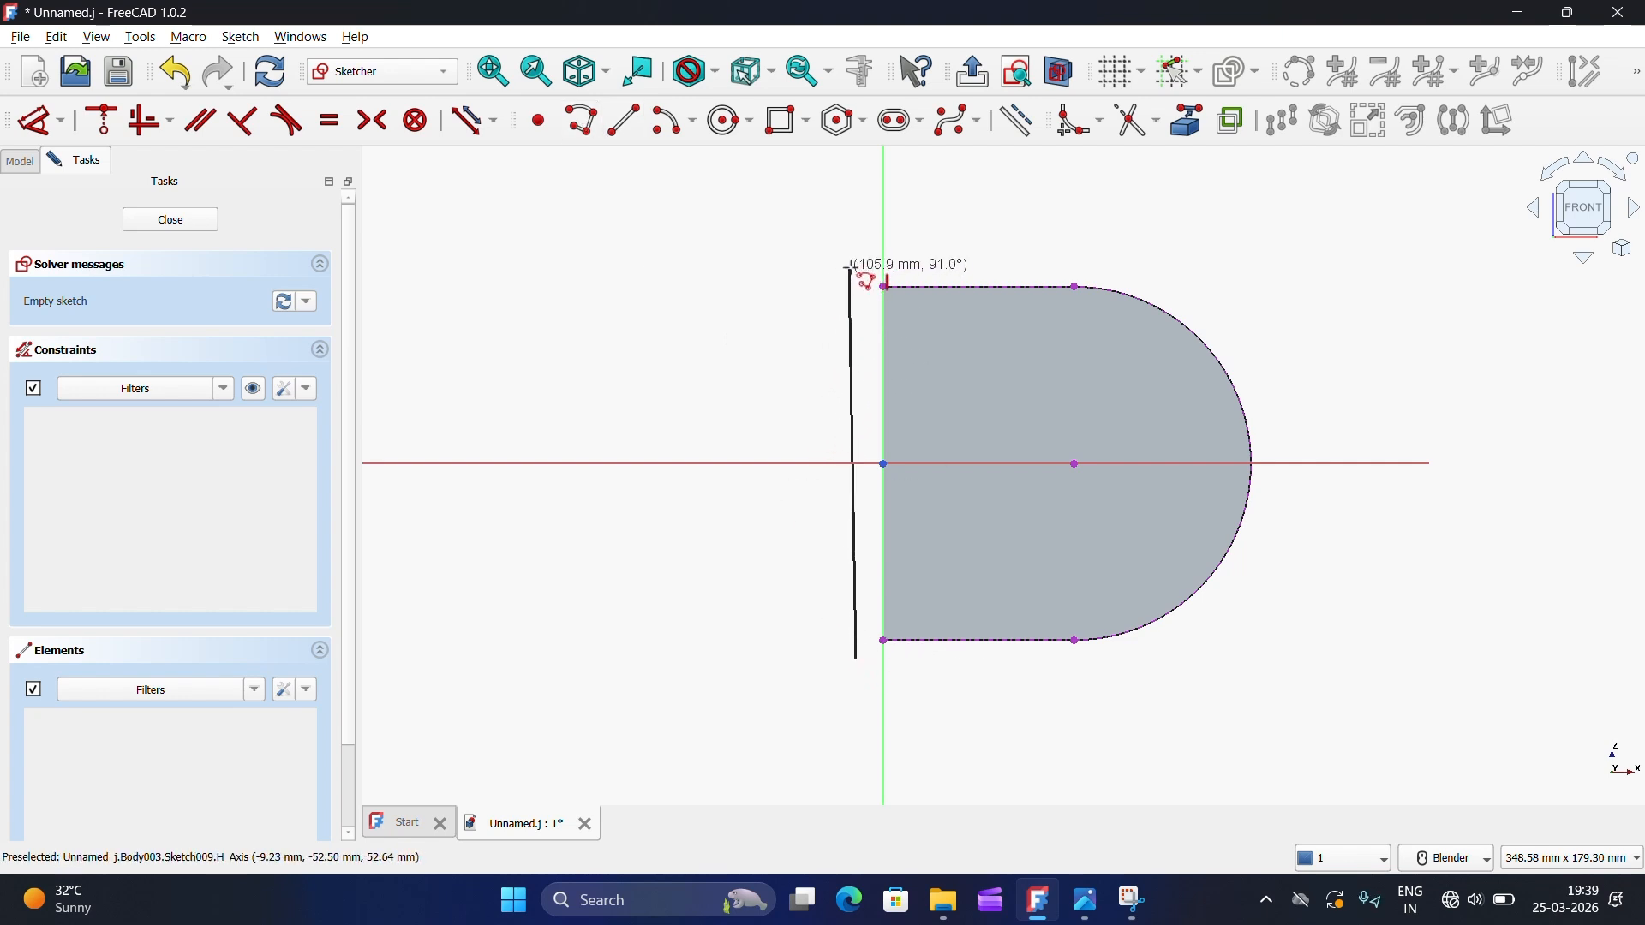
pyautogui.click(855, 268)
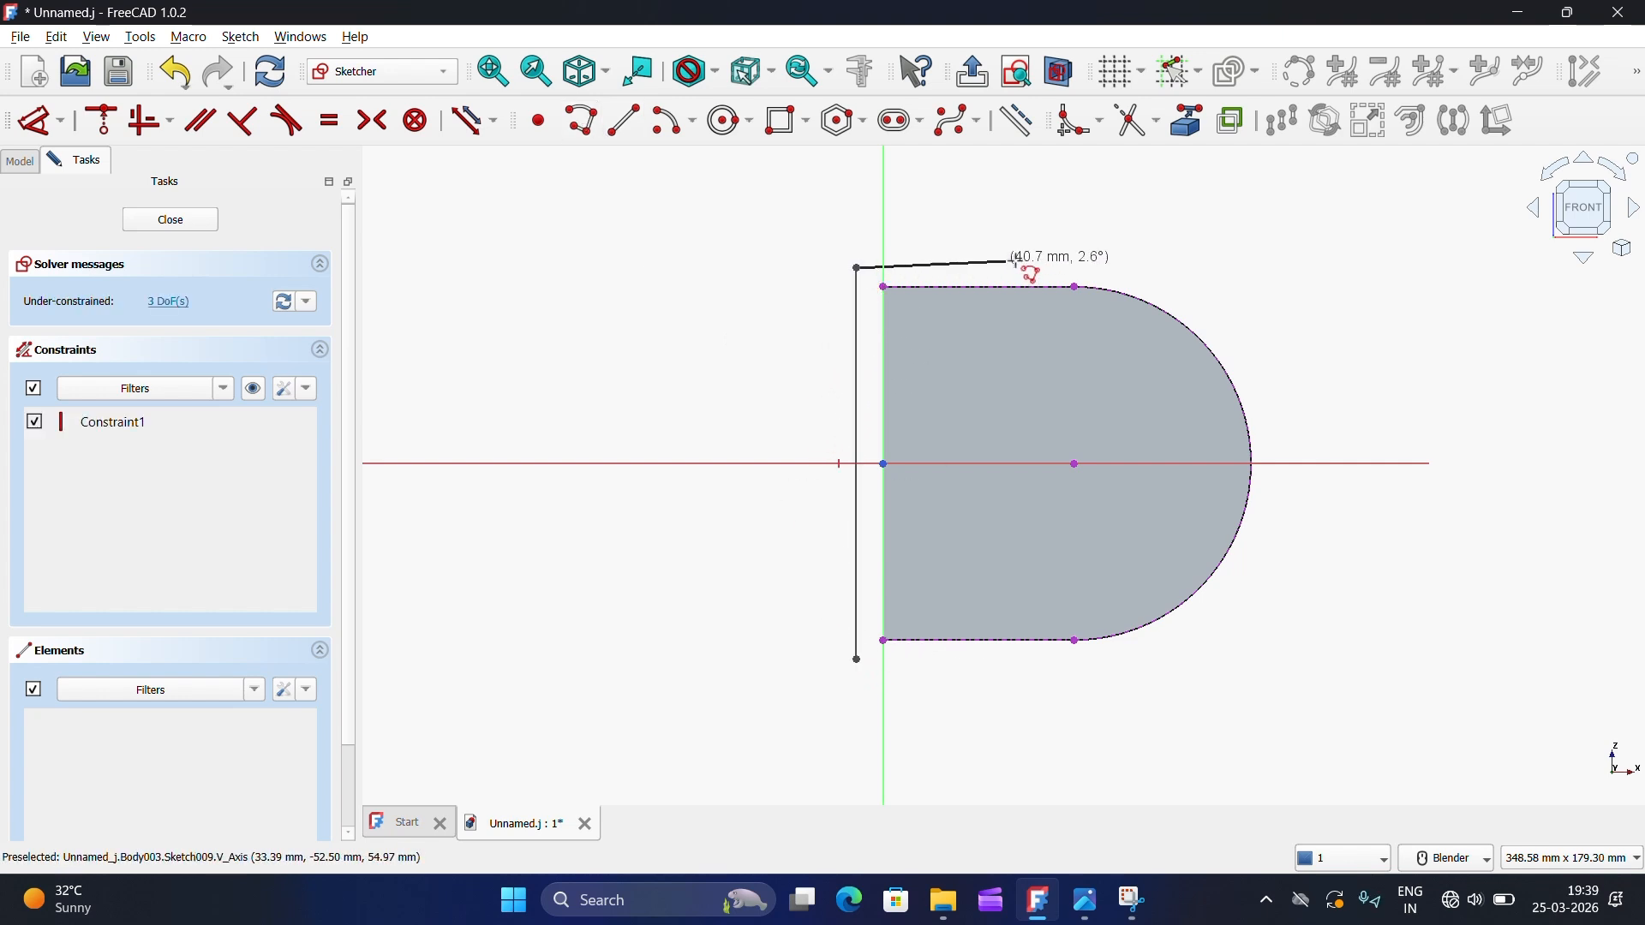
pyautogui.click(1072, 266)
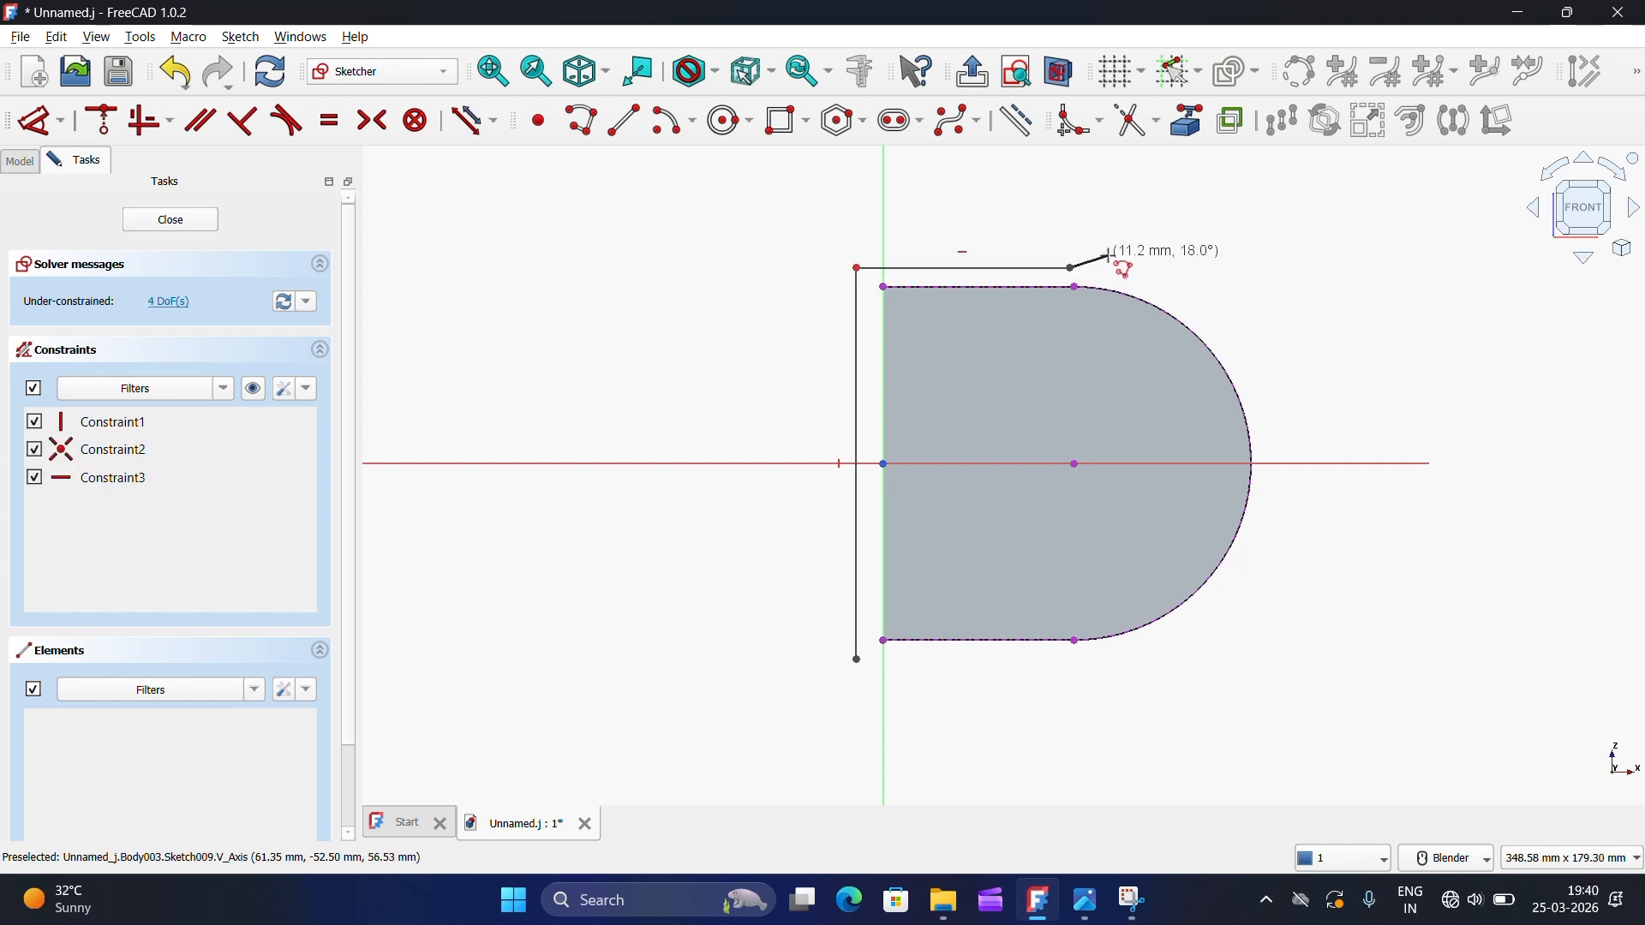
pyautogui.press('m')
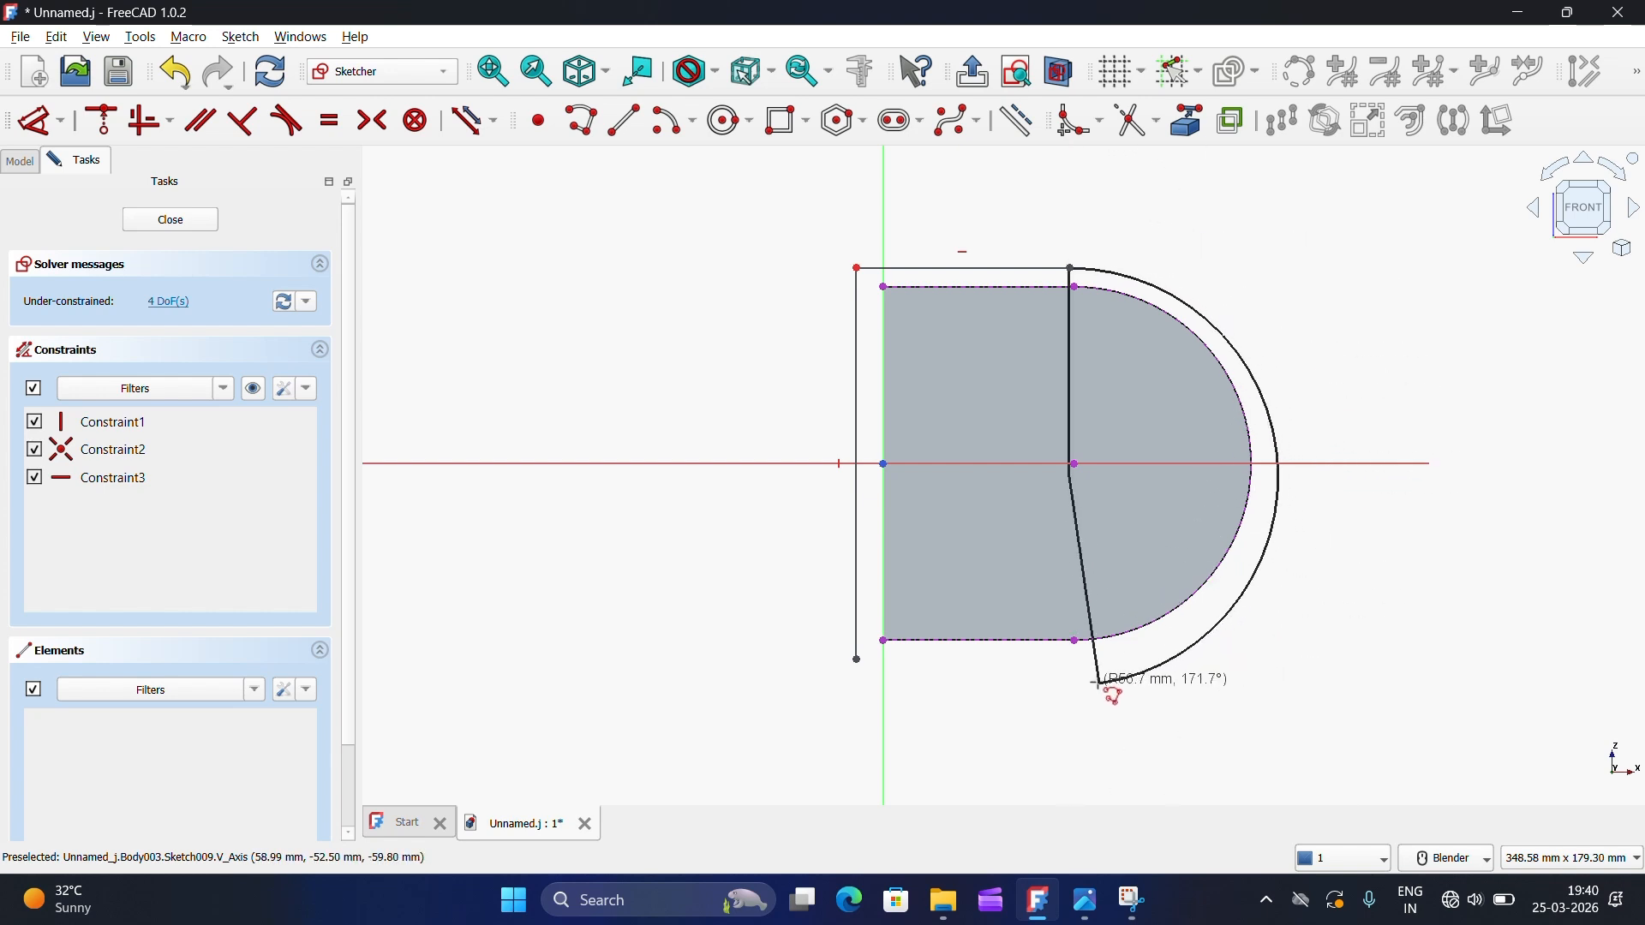
pyautogui.click(1078, 665)
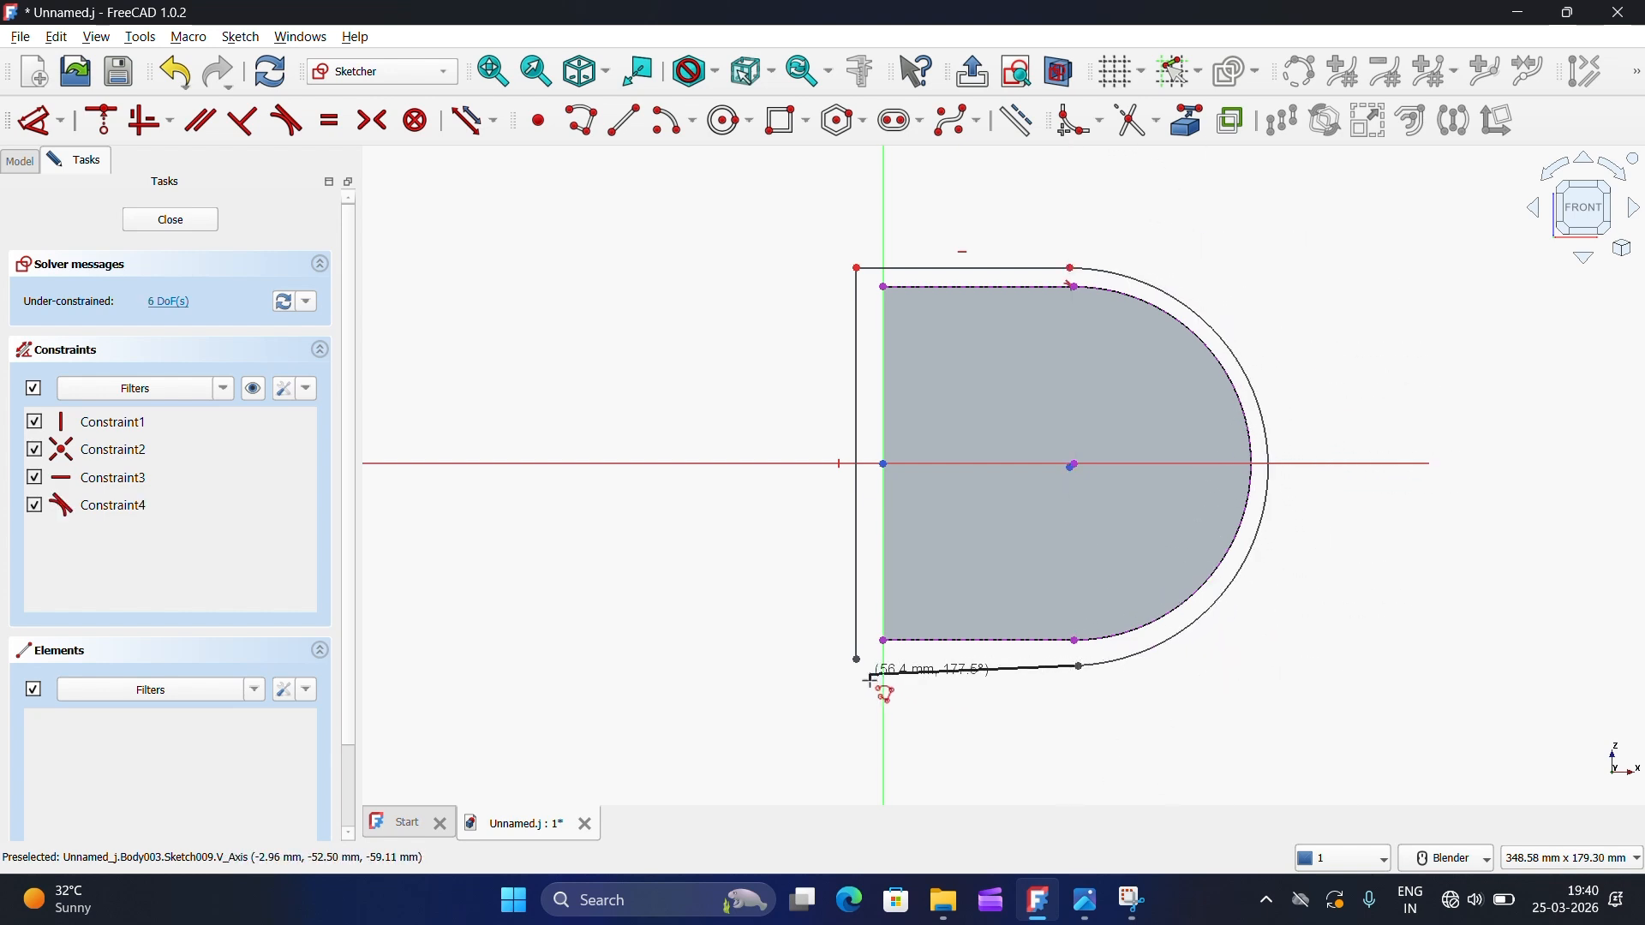
pyautogui.click(869, 677)
pyautogui.press('Escape')
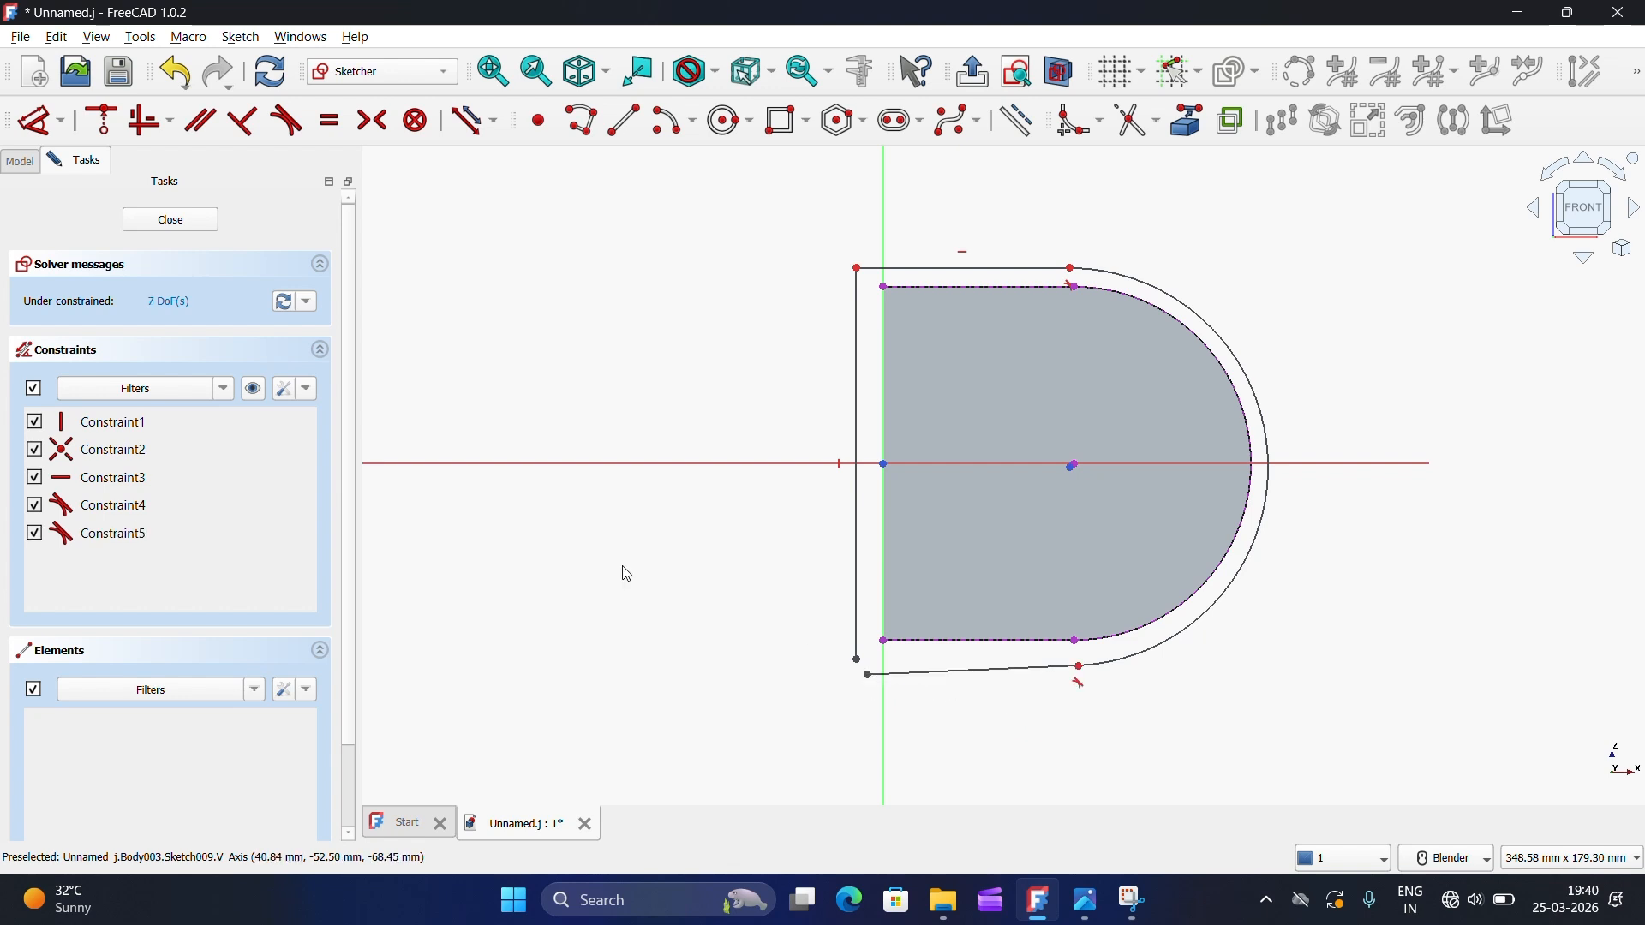
# Step: Constrain the outer outline's lower line horizontal
pyautogui.click(199, 120)
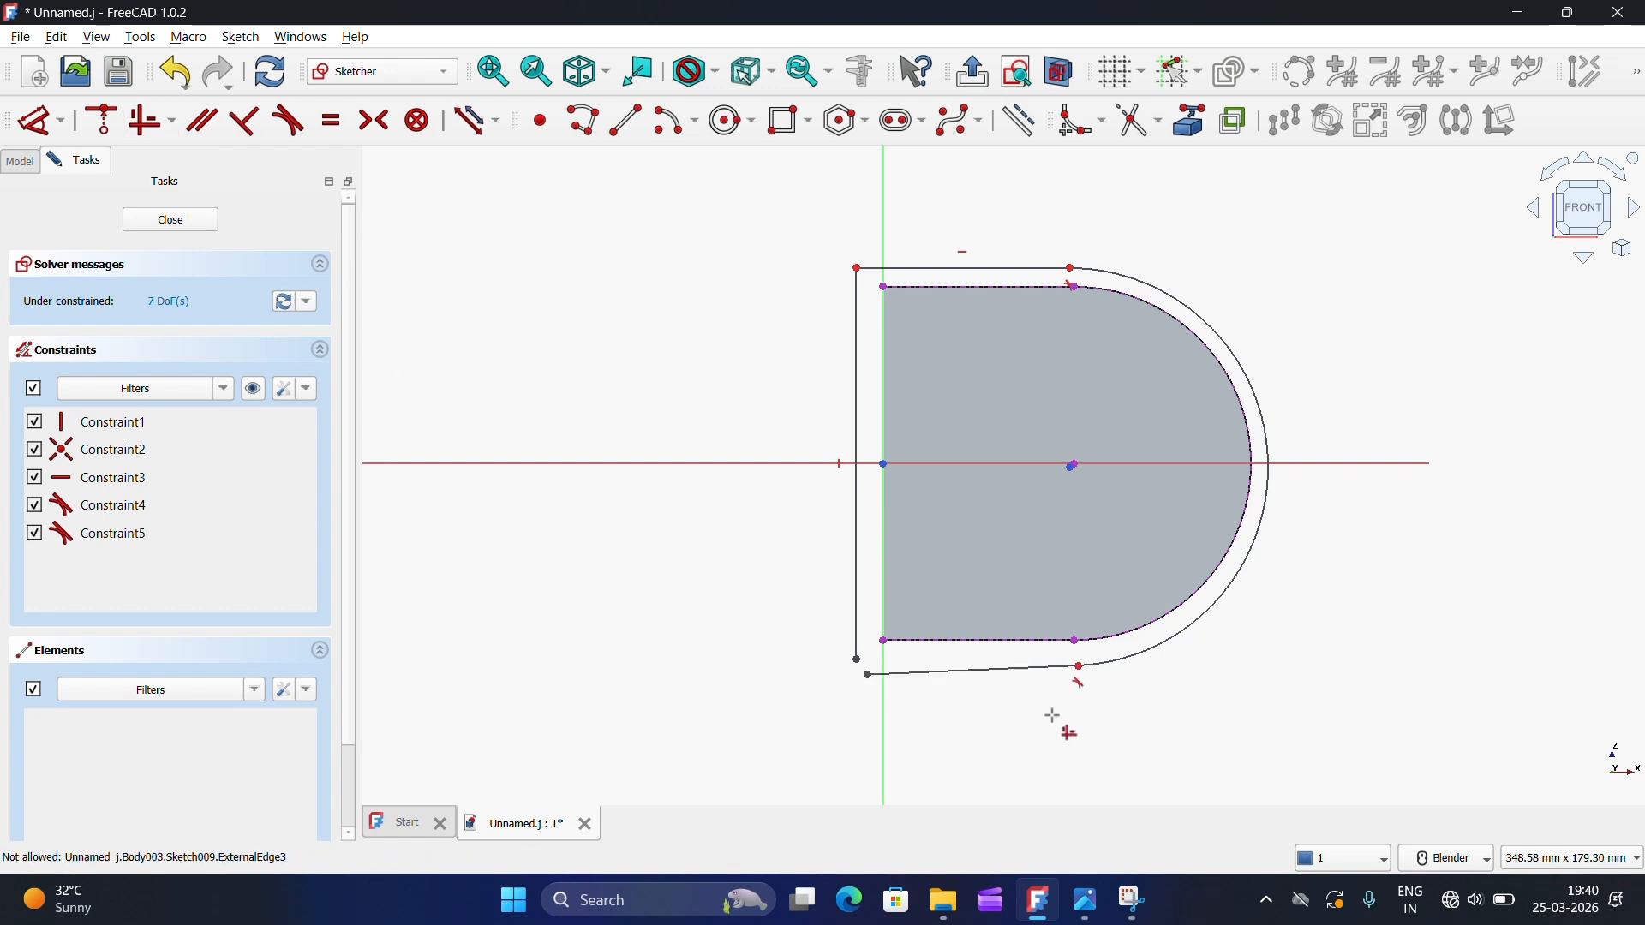
pyautogui.click(1016, 667)
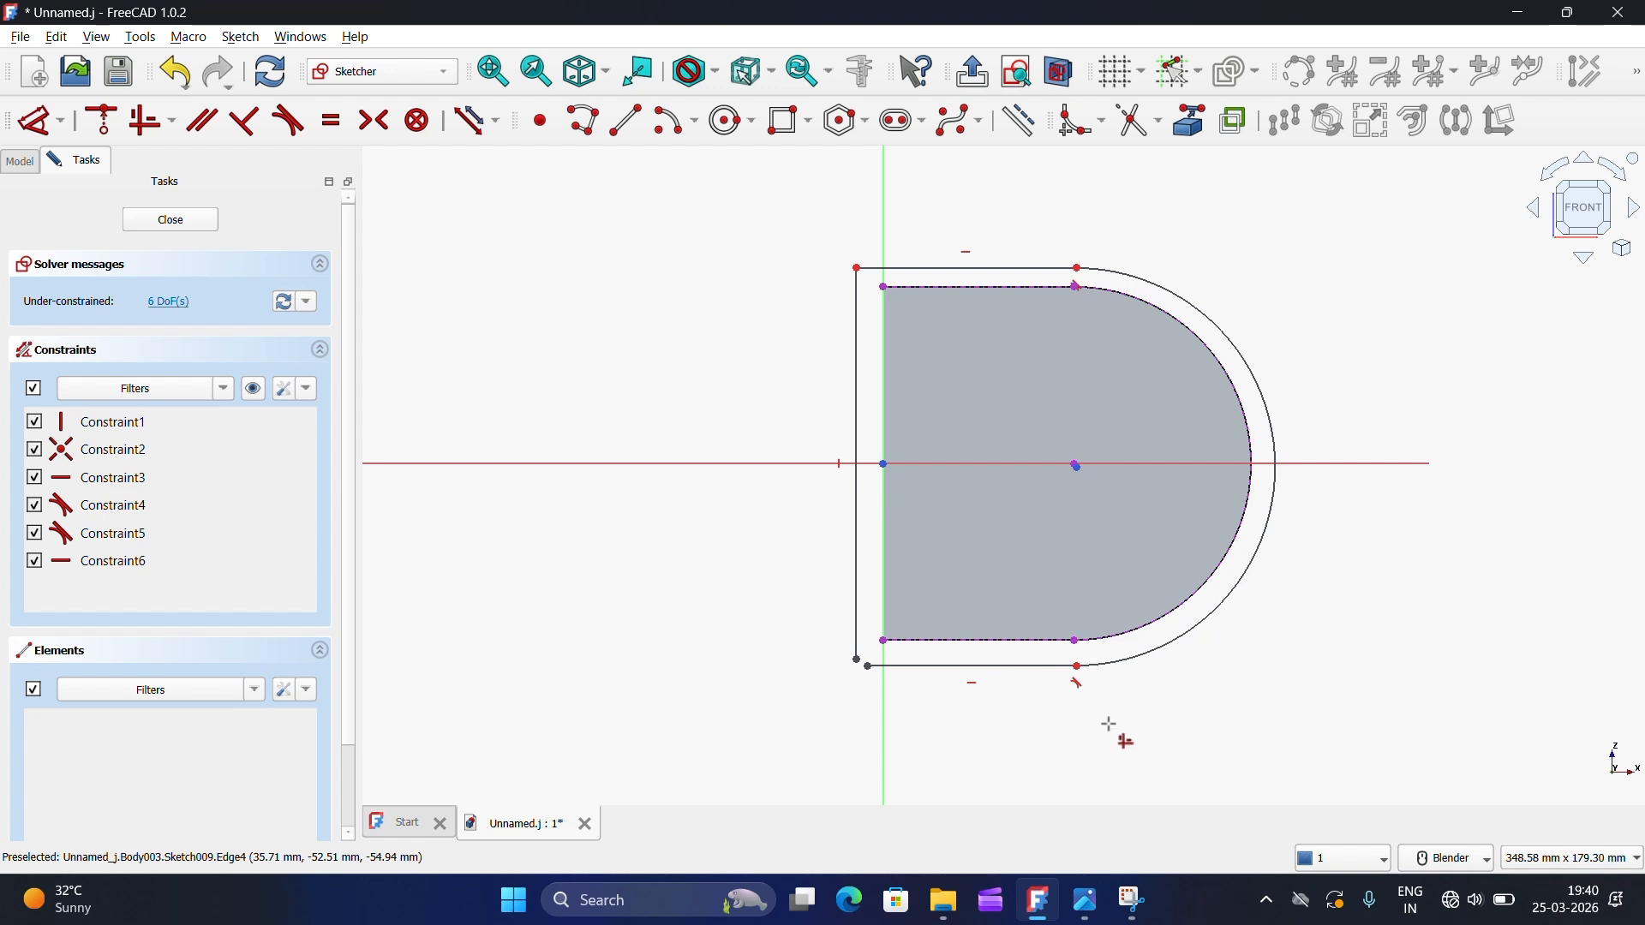
pyautogui.scroll(5, 911, 715)
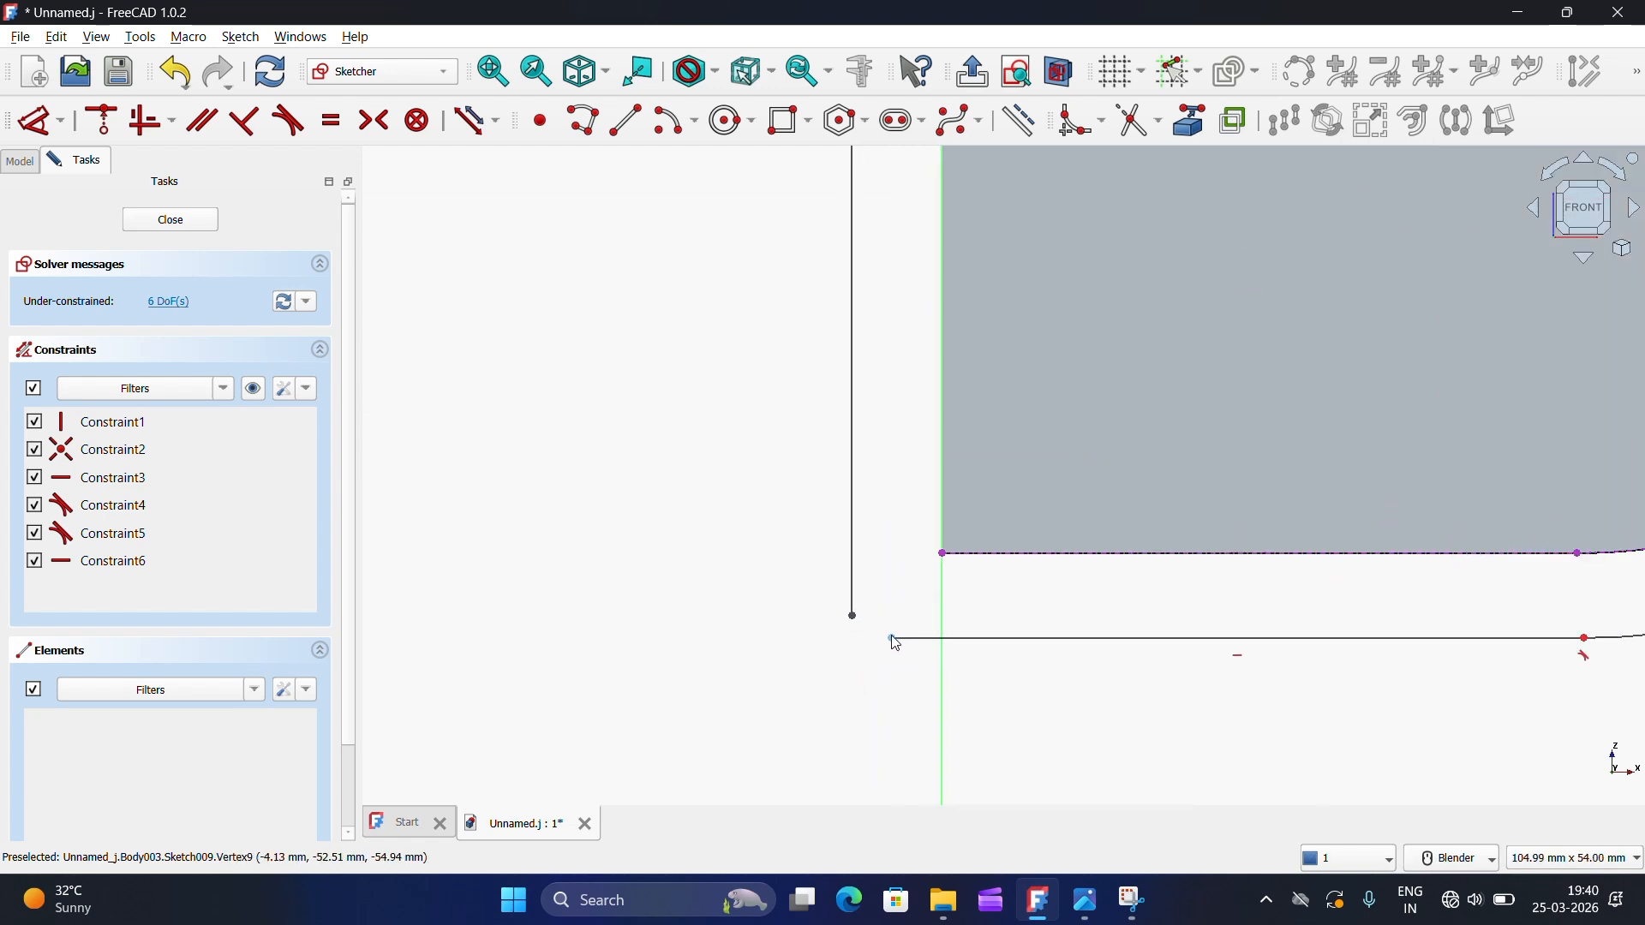
pyautogui.press('Escape')
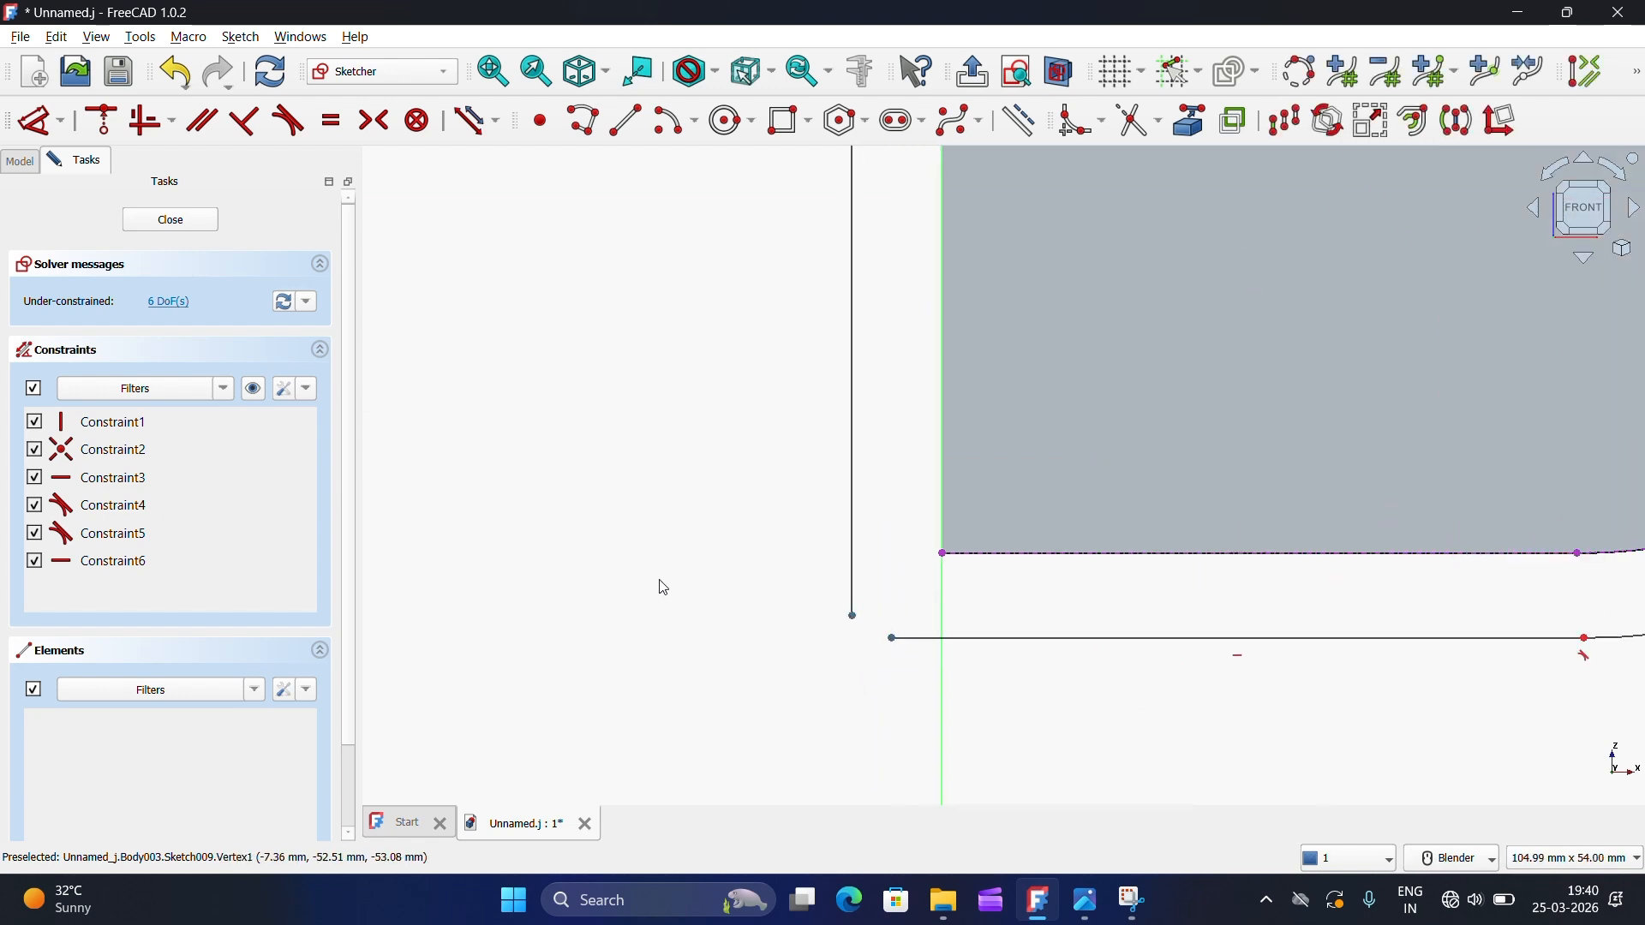
# Step: Close the outer outline by making the lower line's open end coincident with the vertical line's lower end
pyautogui.click(124, 133)
pyautogui.scroll(-4, 1061, 595)
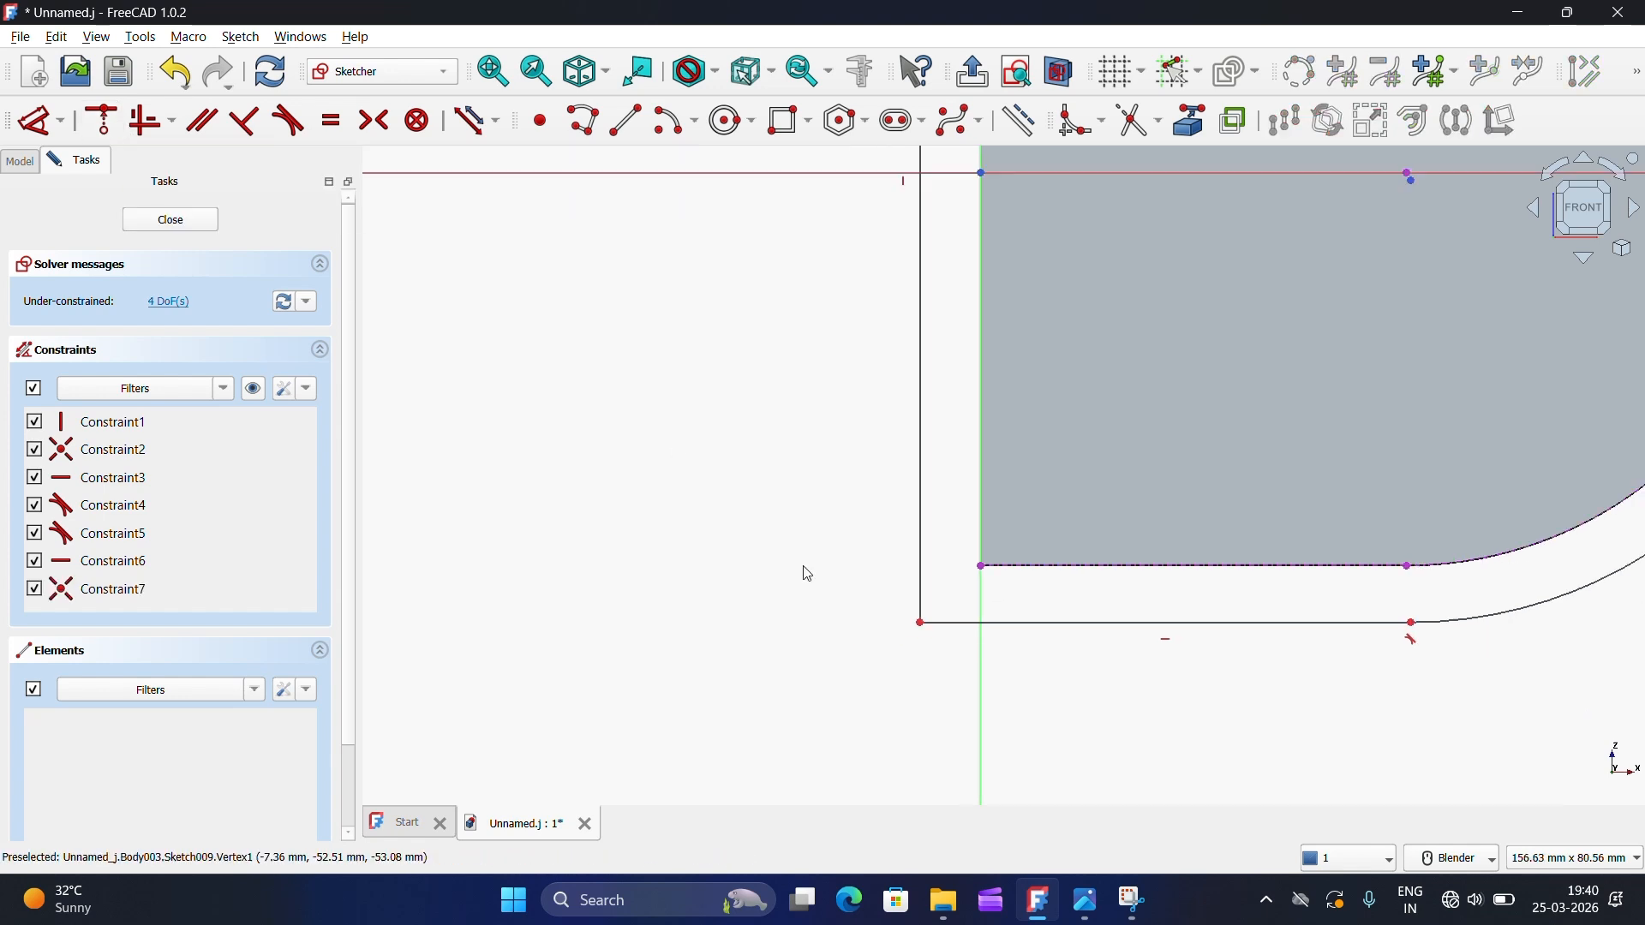
pyautogui.scroll(-3, 829, 588)
pyautogui.scroll(3, 920, 430)
pyautogui.scroll(-3, 905, 684)
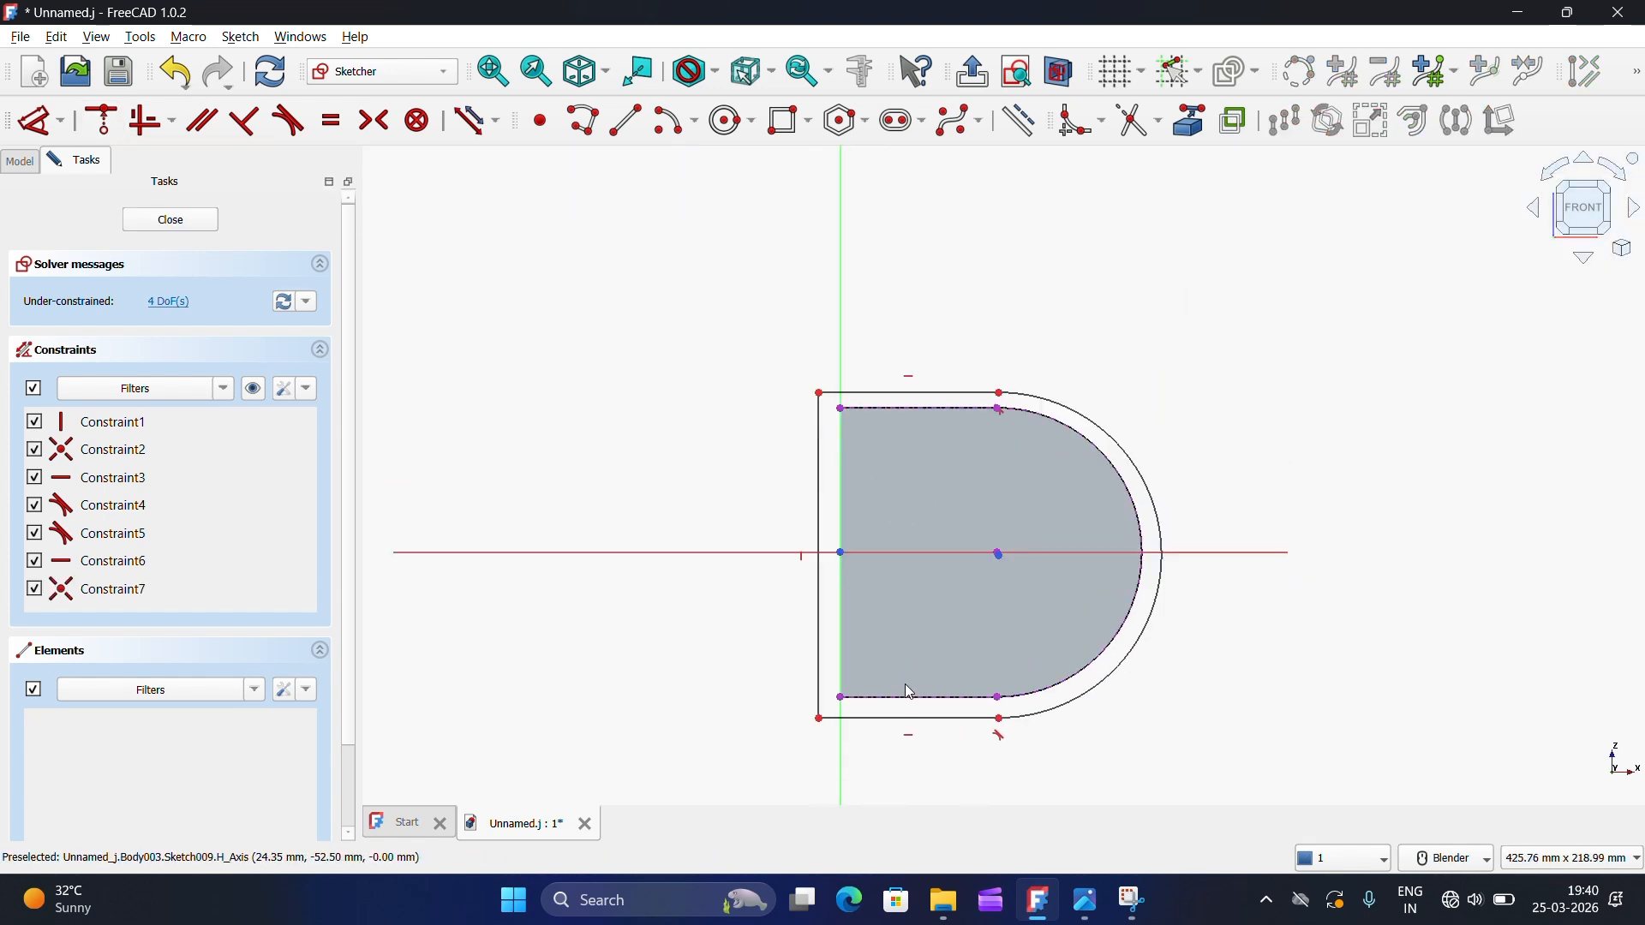
# Step: Dimension the gap between the outline's upper line and the D-shaped face's upper edge as 8 mm
pyautogui.scroll(3, 793, 465)
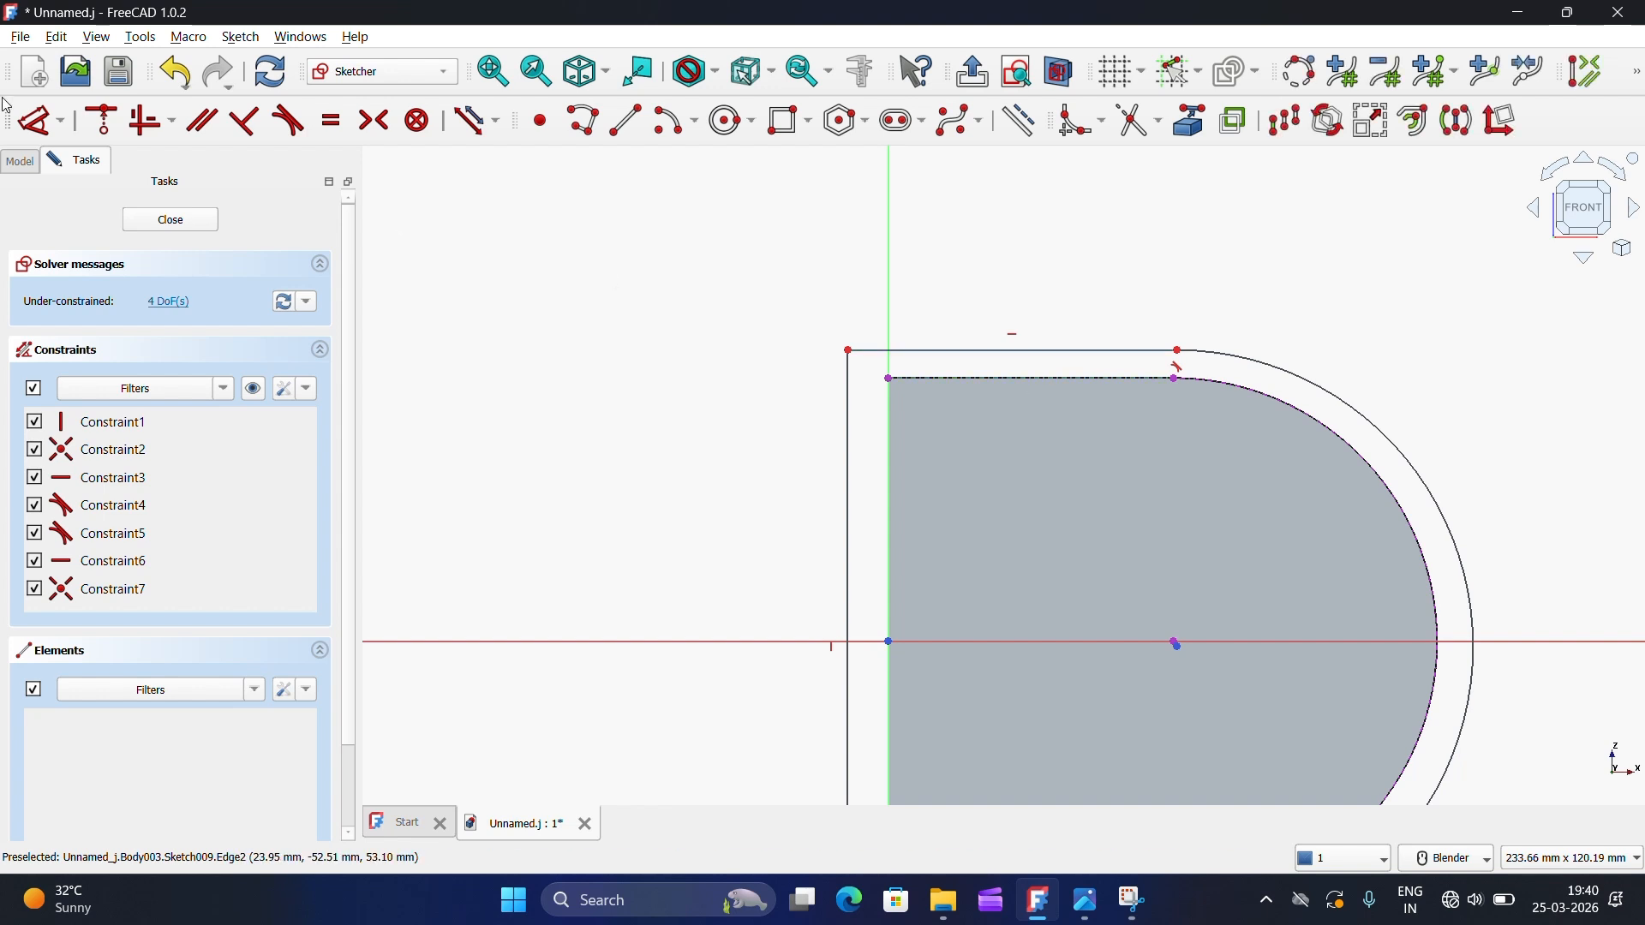
pyautogui.click(50, 127)
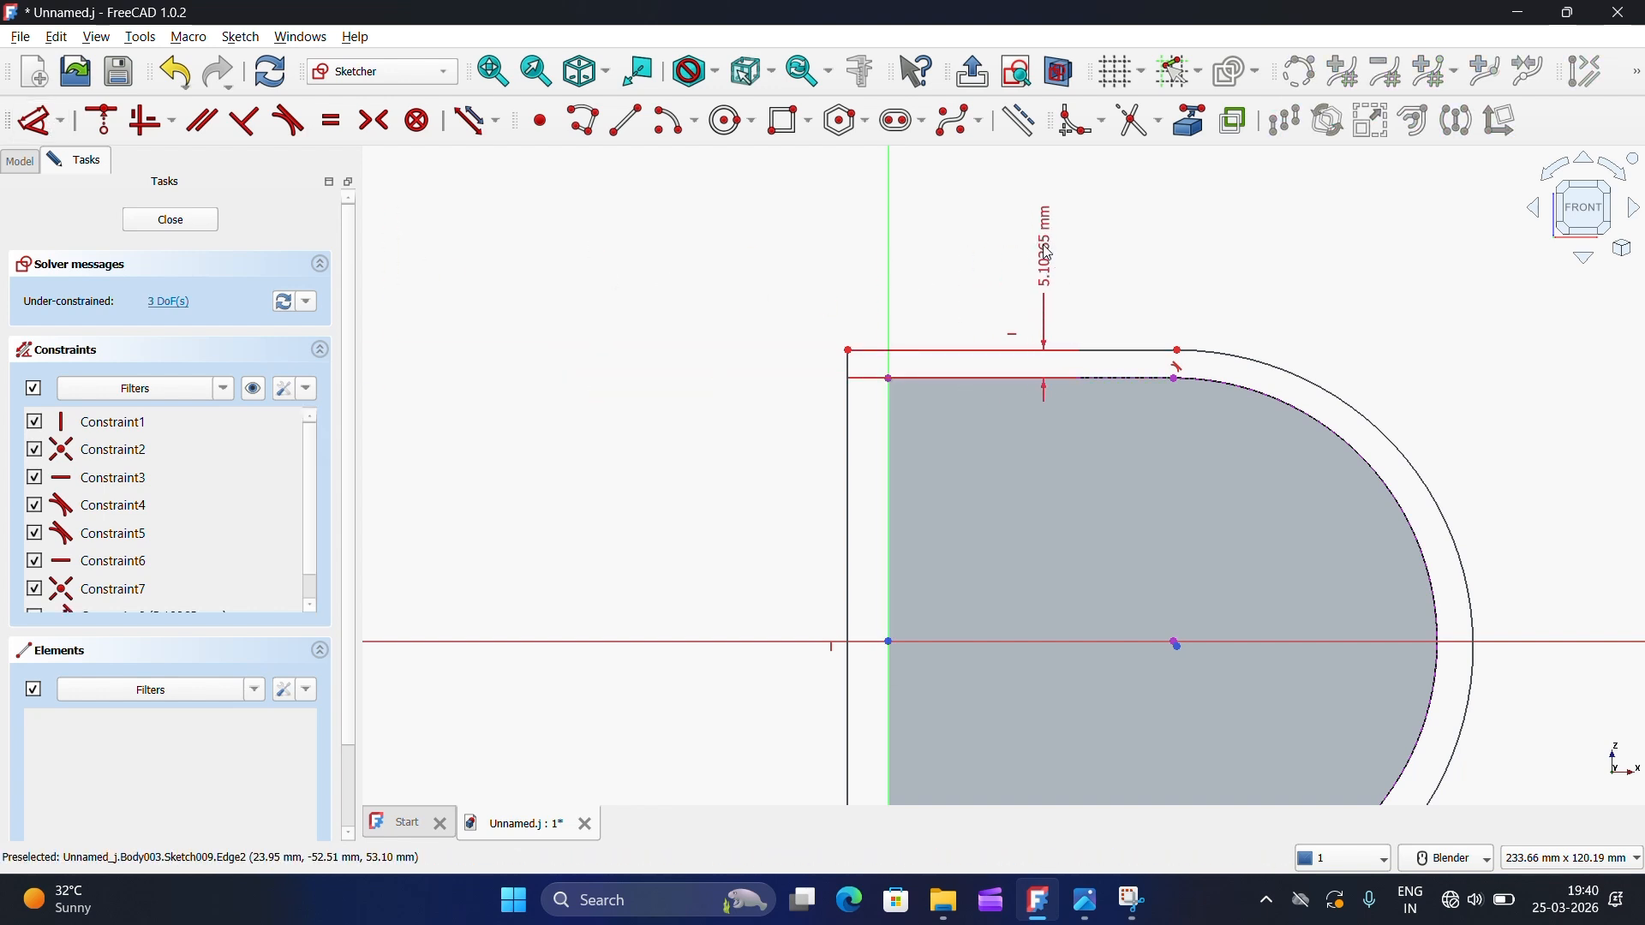
pyautogui.click(1033, 371)
pyautogui.write('8')
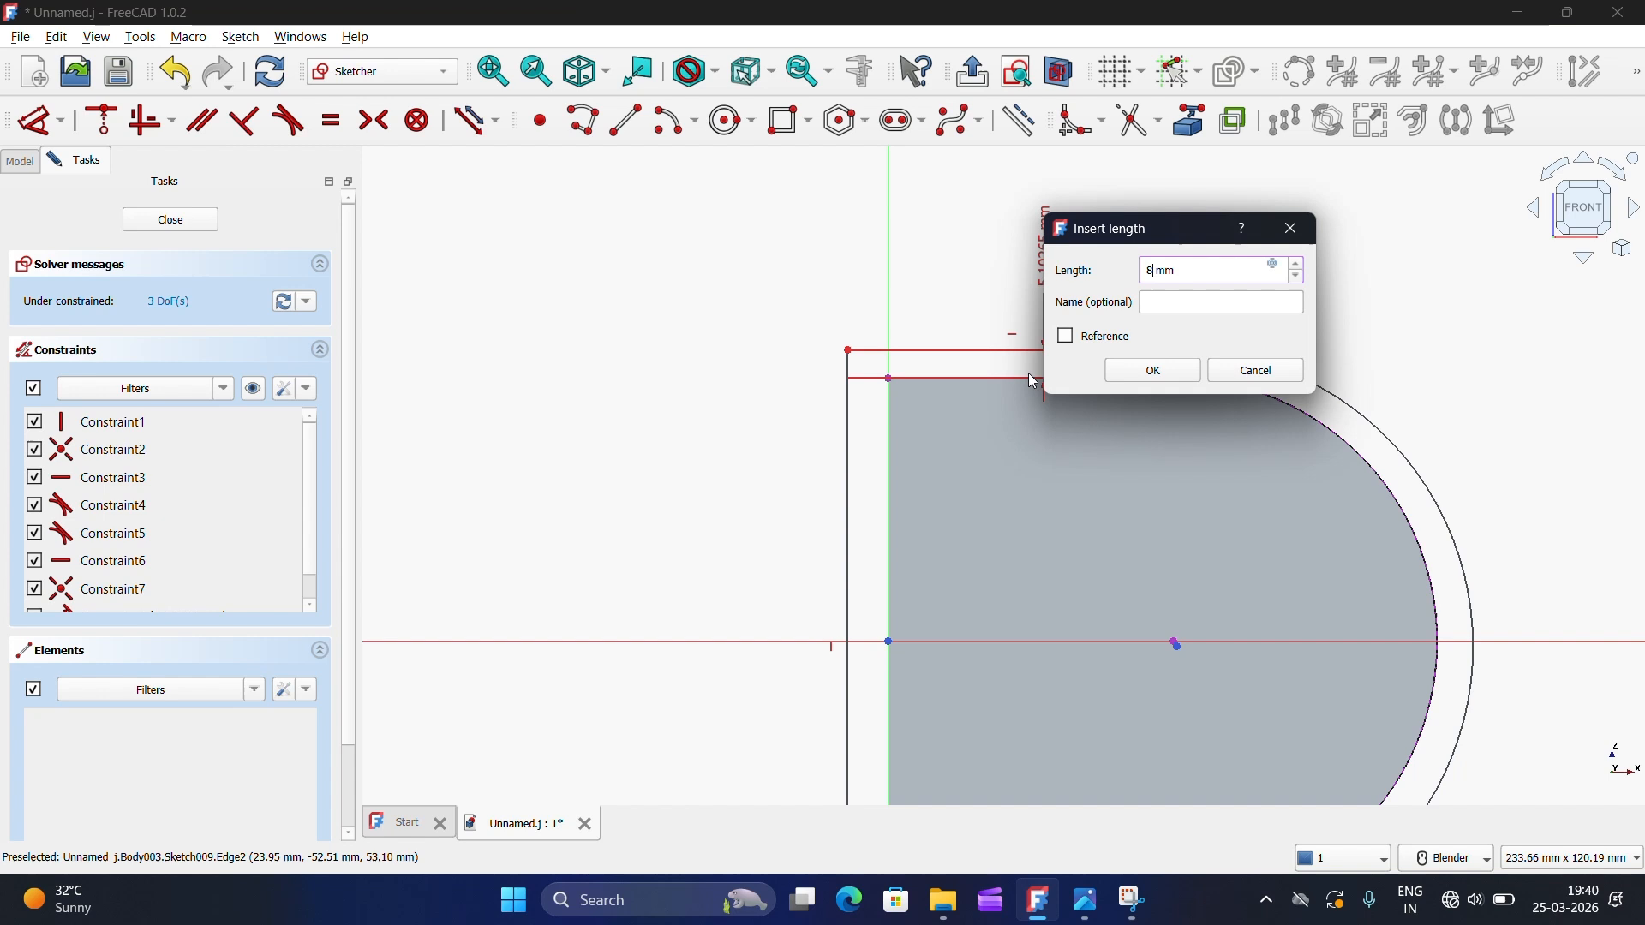
pyautogui.click(1151, 371)
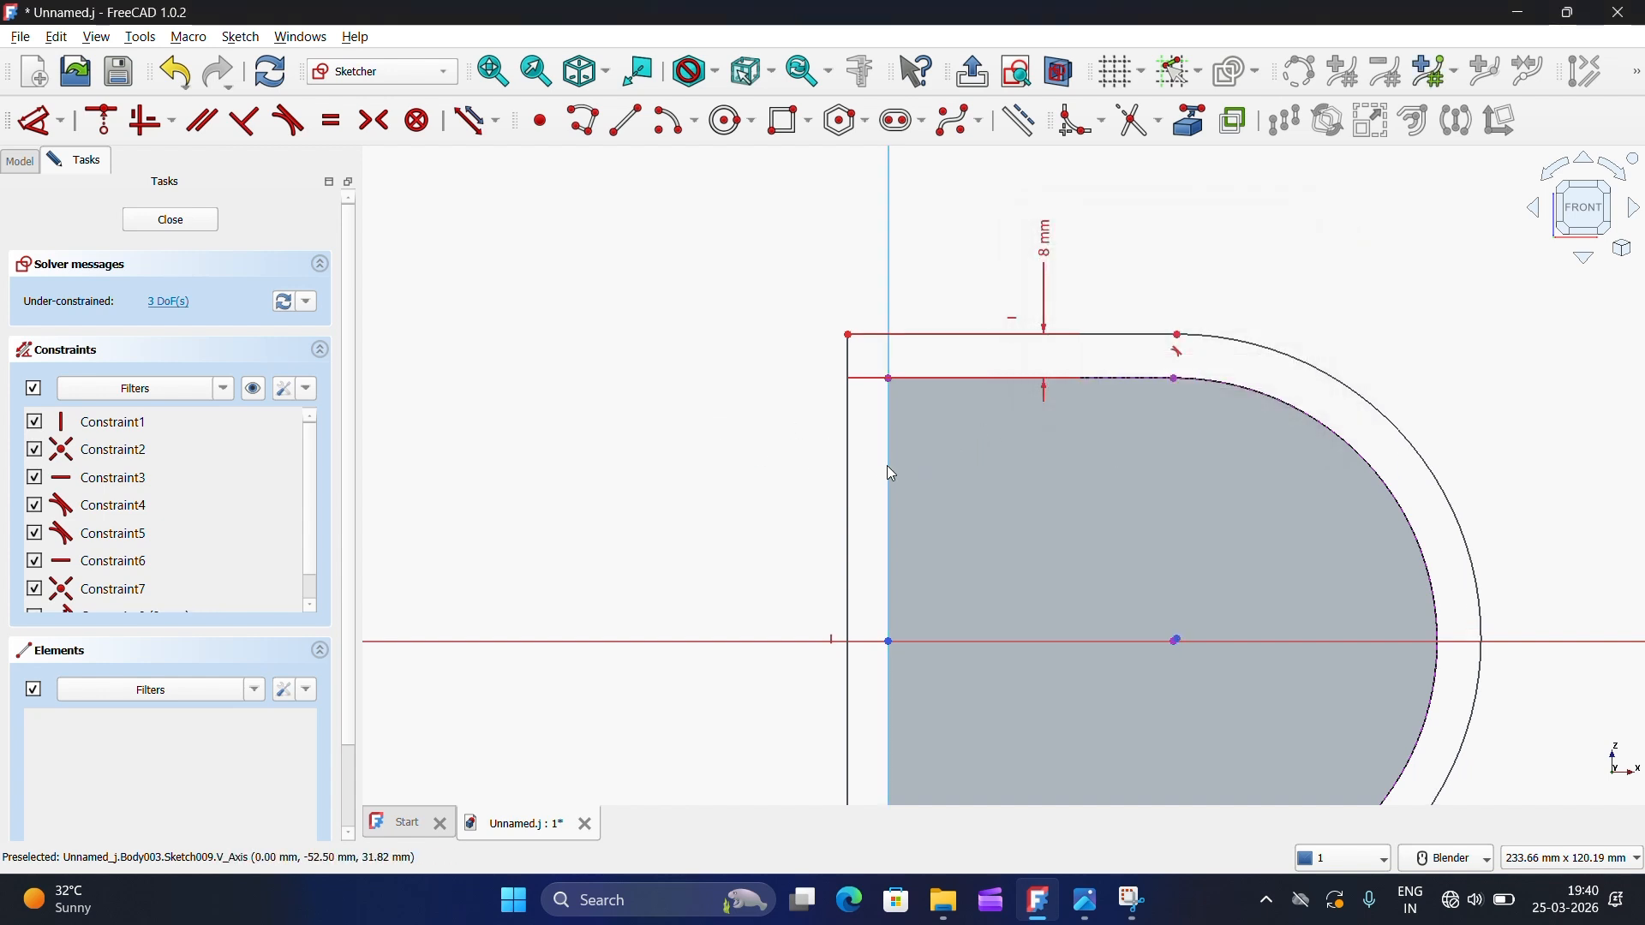
# Step: Dimension the distance from the outline's vertical line to the vertical axis as 8 mm
pyautogui.click(855, 475)
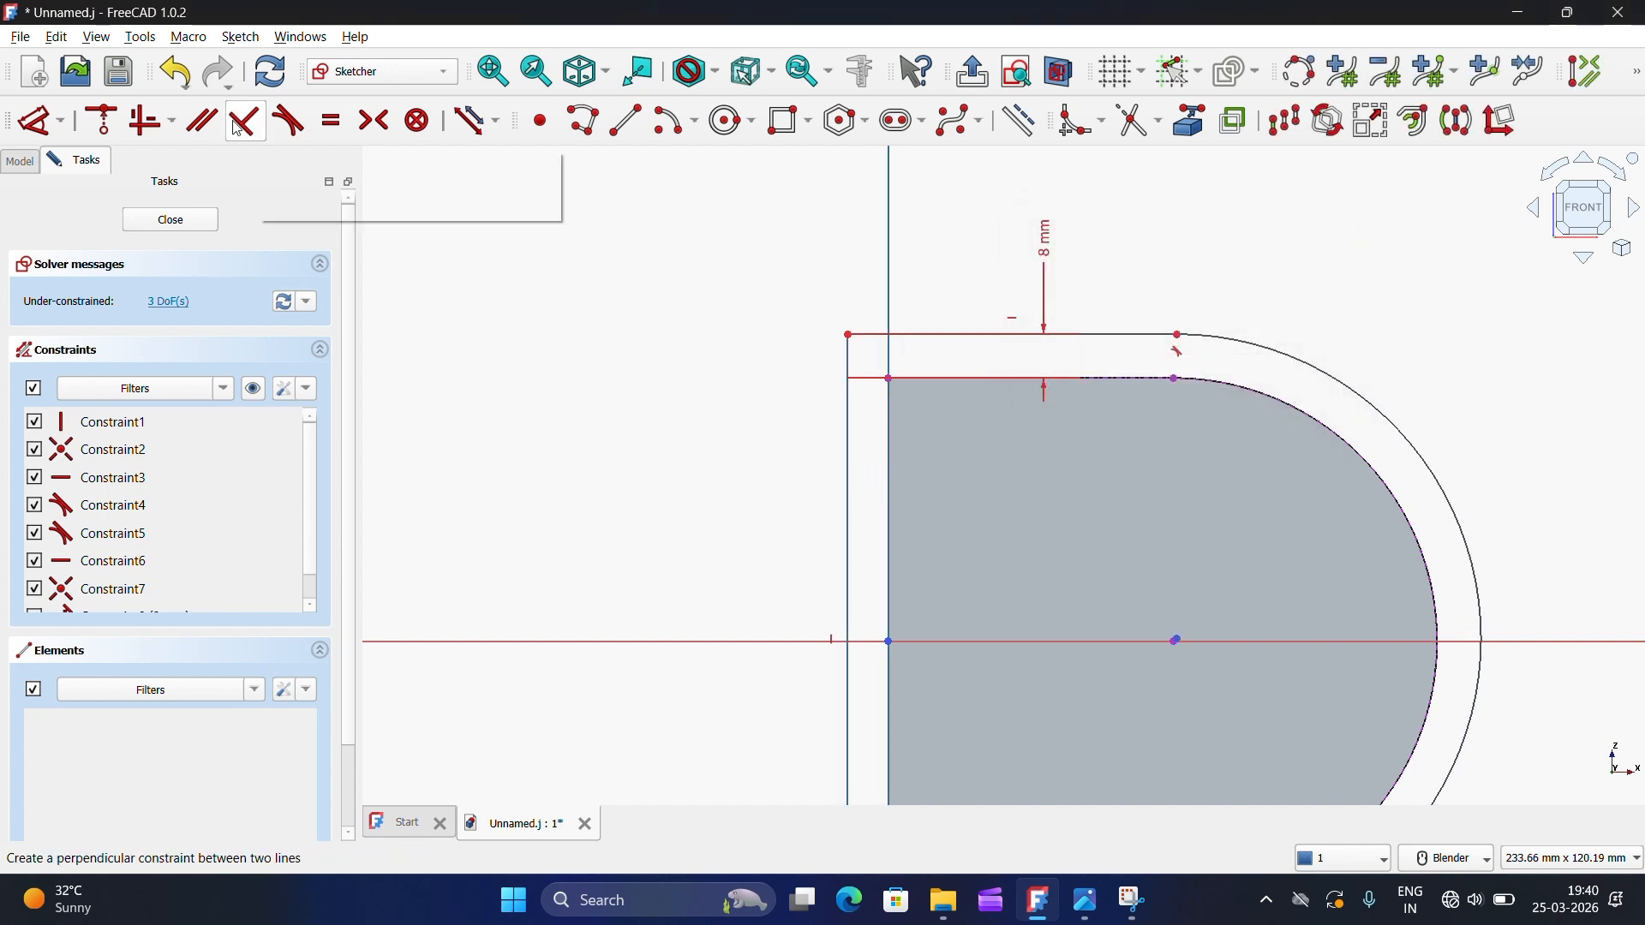
pyautogui.click(41, 120)
pyautogui.click(590, 459)
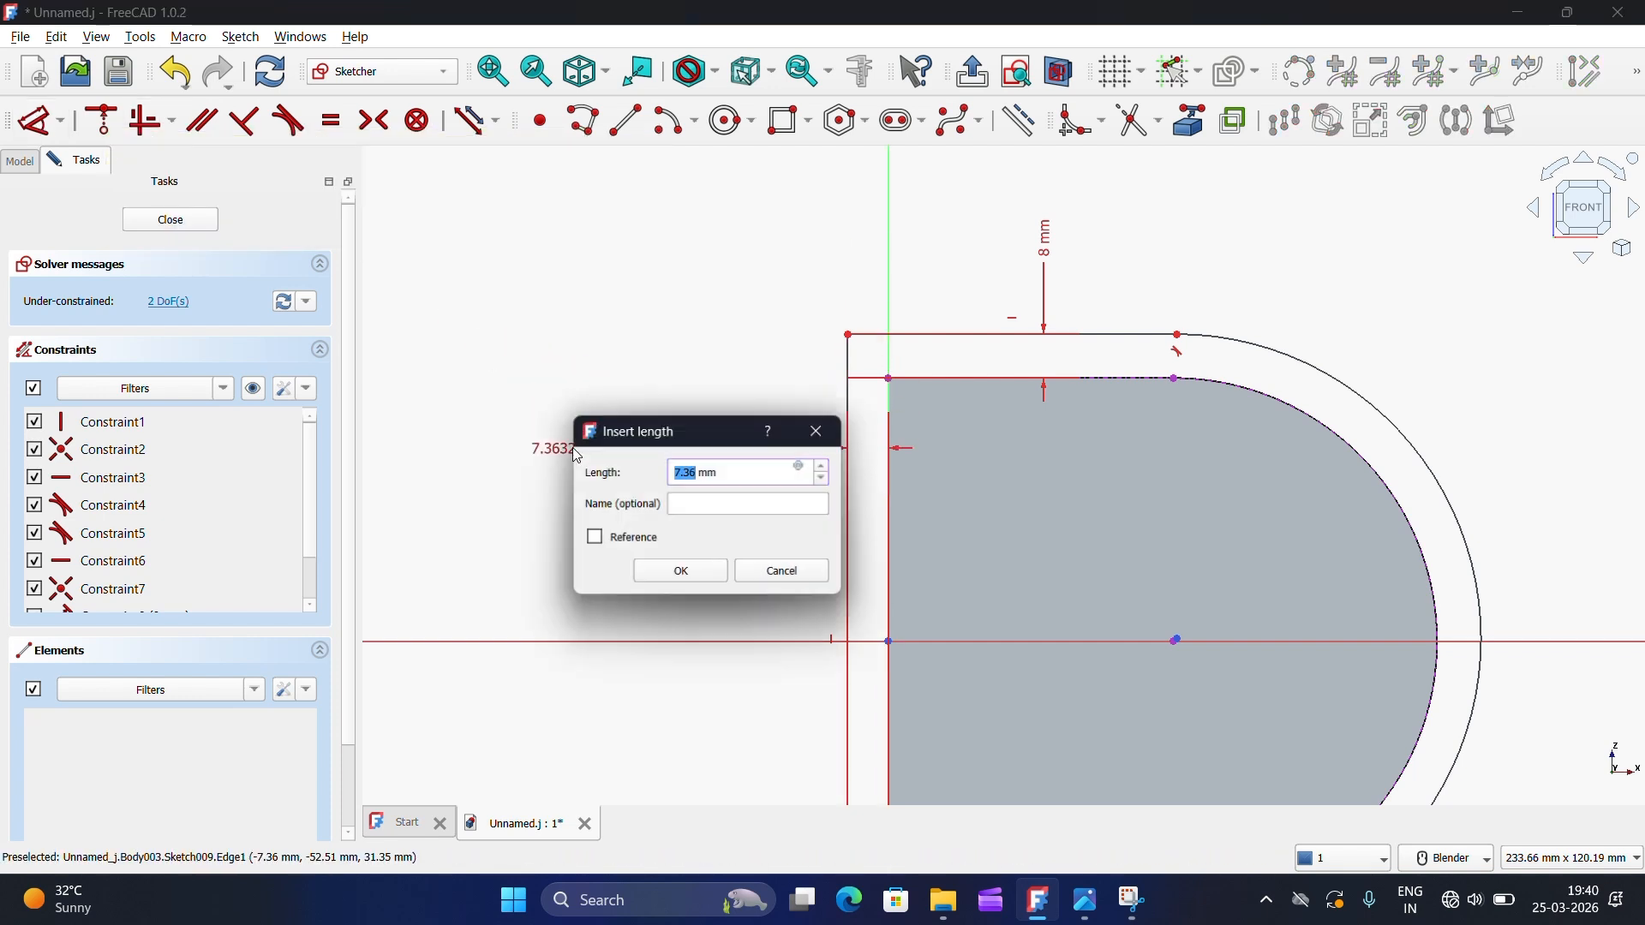
pyautogui.write('8')
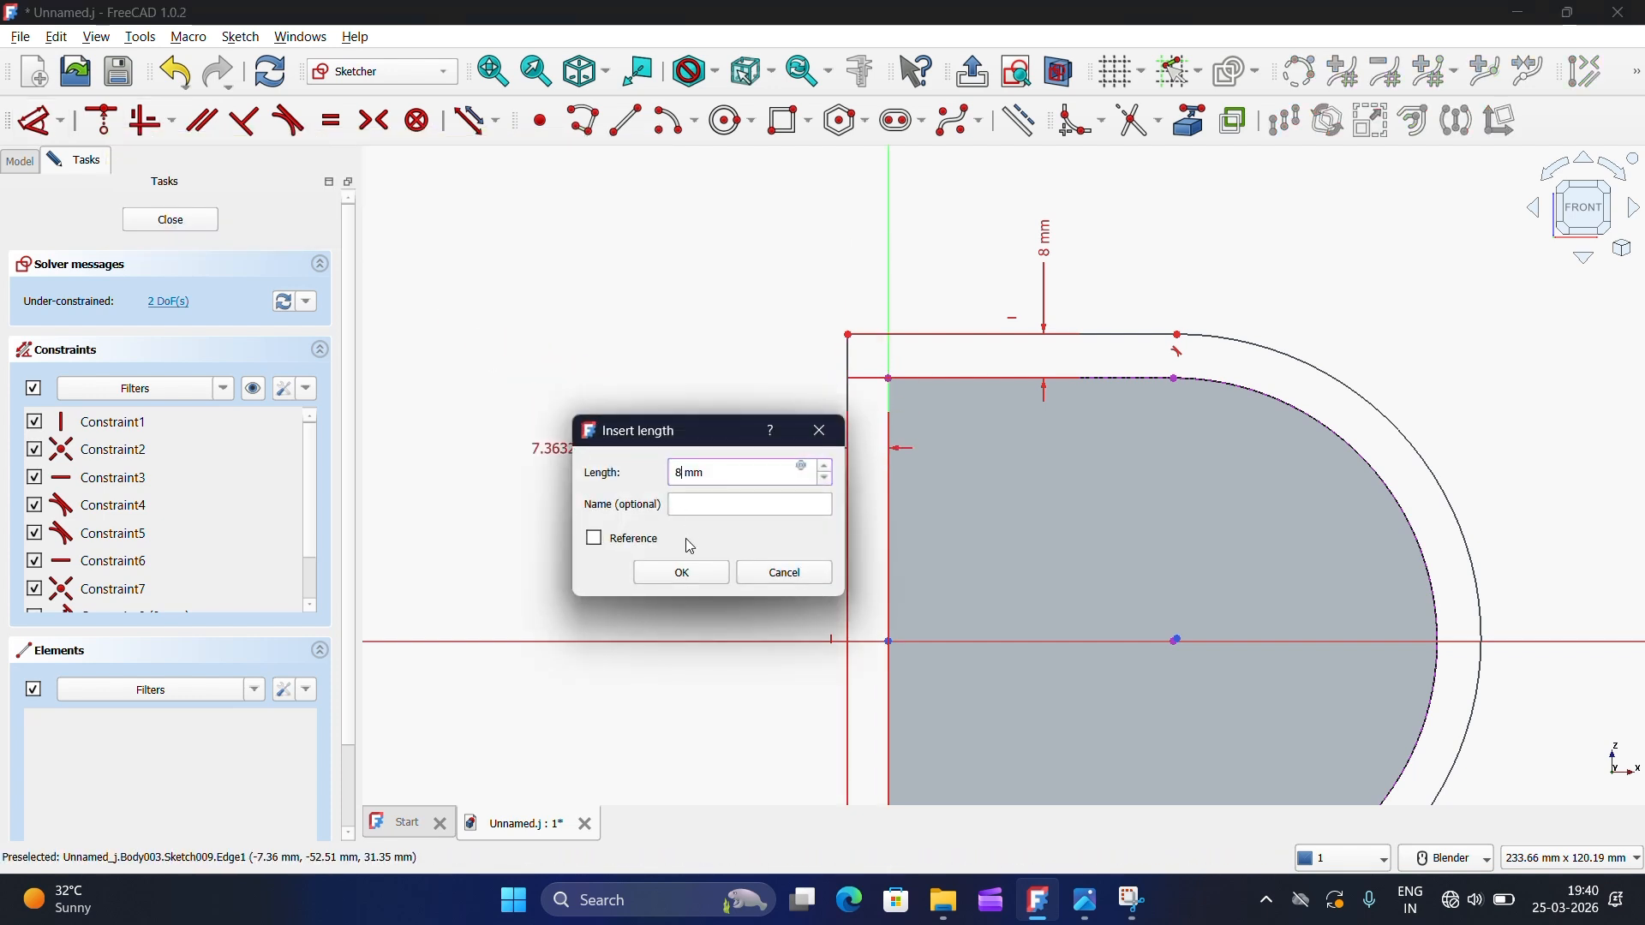
pyautogui.click(695, 592)
# Step: Dimension the gap between the outline's lower line and the D-shaped face's lower edge as 8 mm
pyautogui.scroll(-4, 745, 274)
pyautogui.scroll(3, 866, 669)
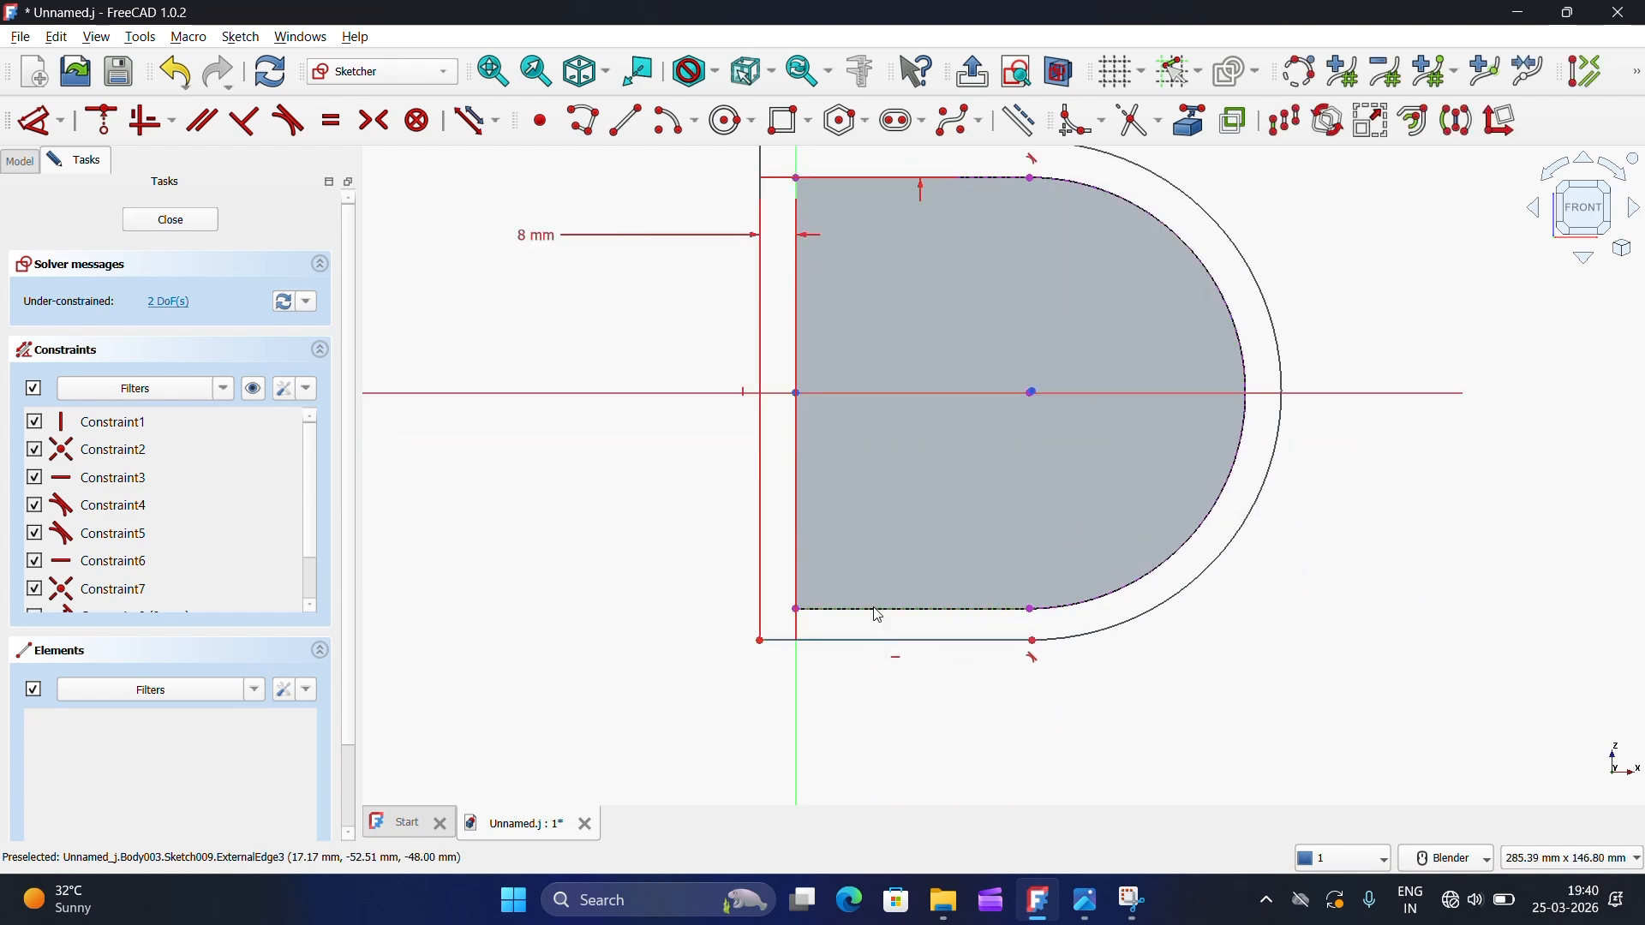
pyautogui.click(40, 122)
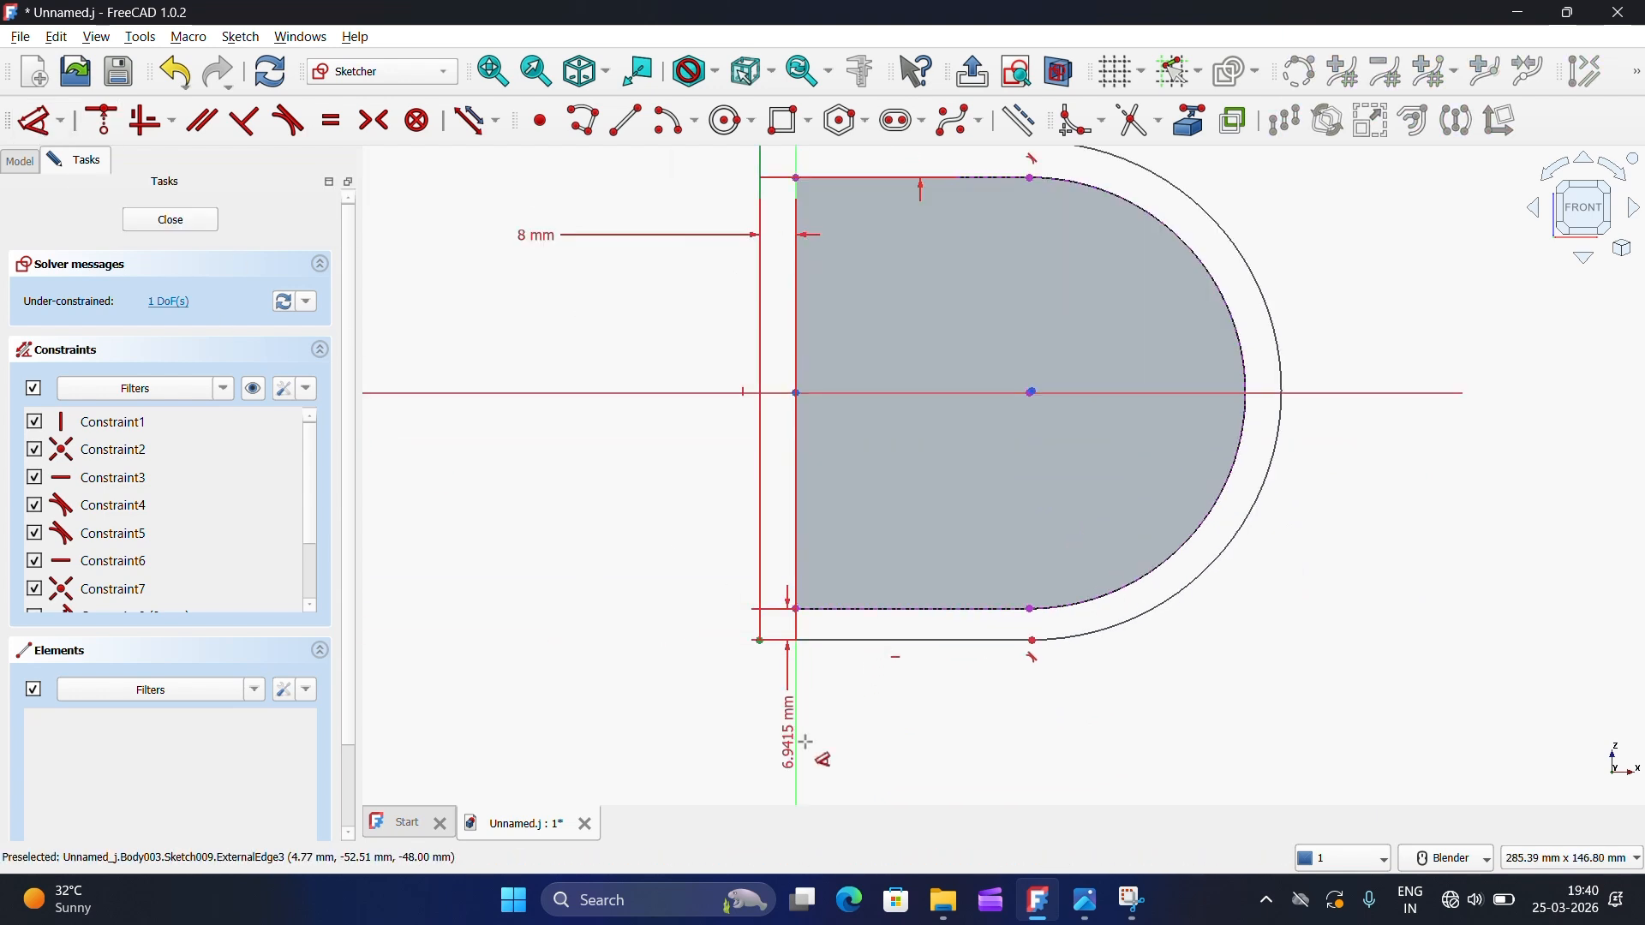
pyautogui.click(921, 773)
pyautogui.write('8')
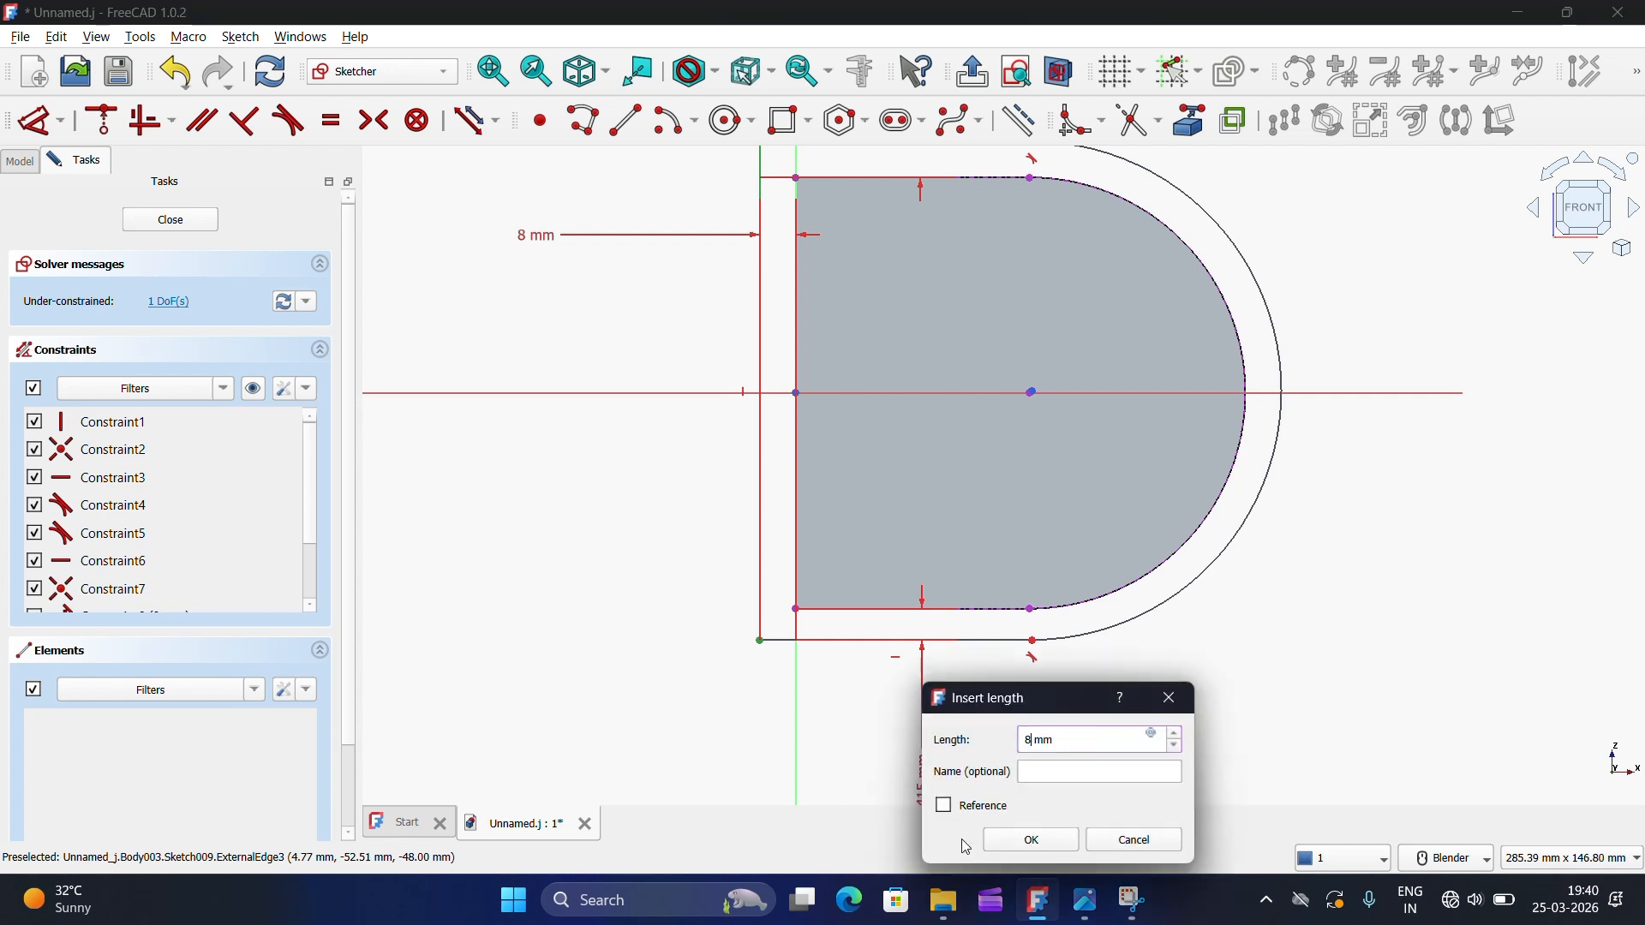
pyautogui.click(1033, 841)
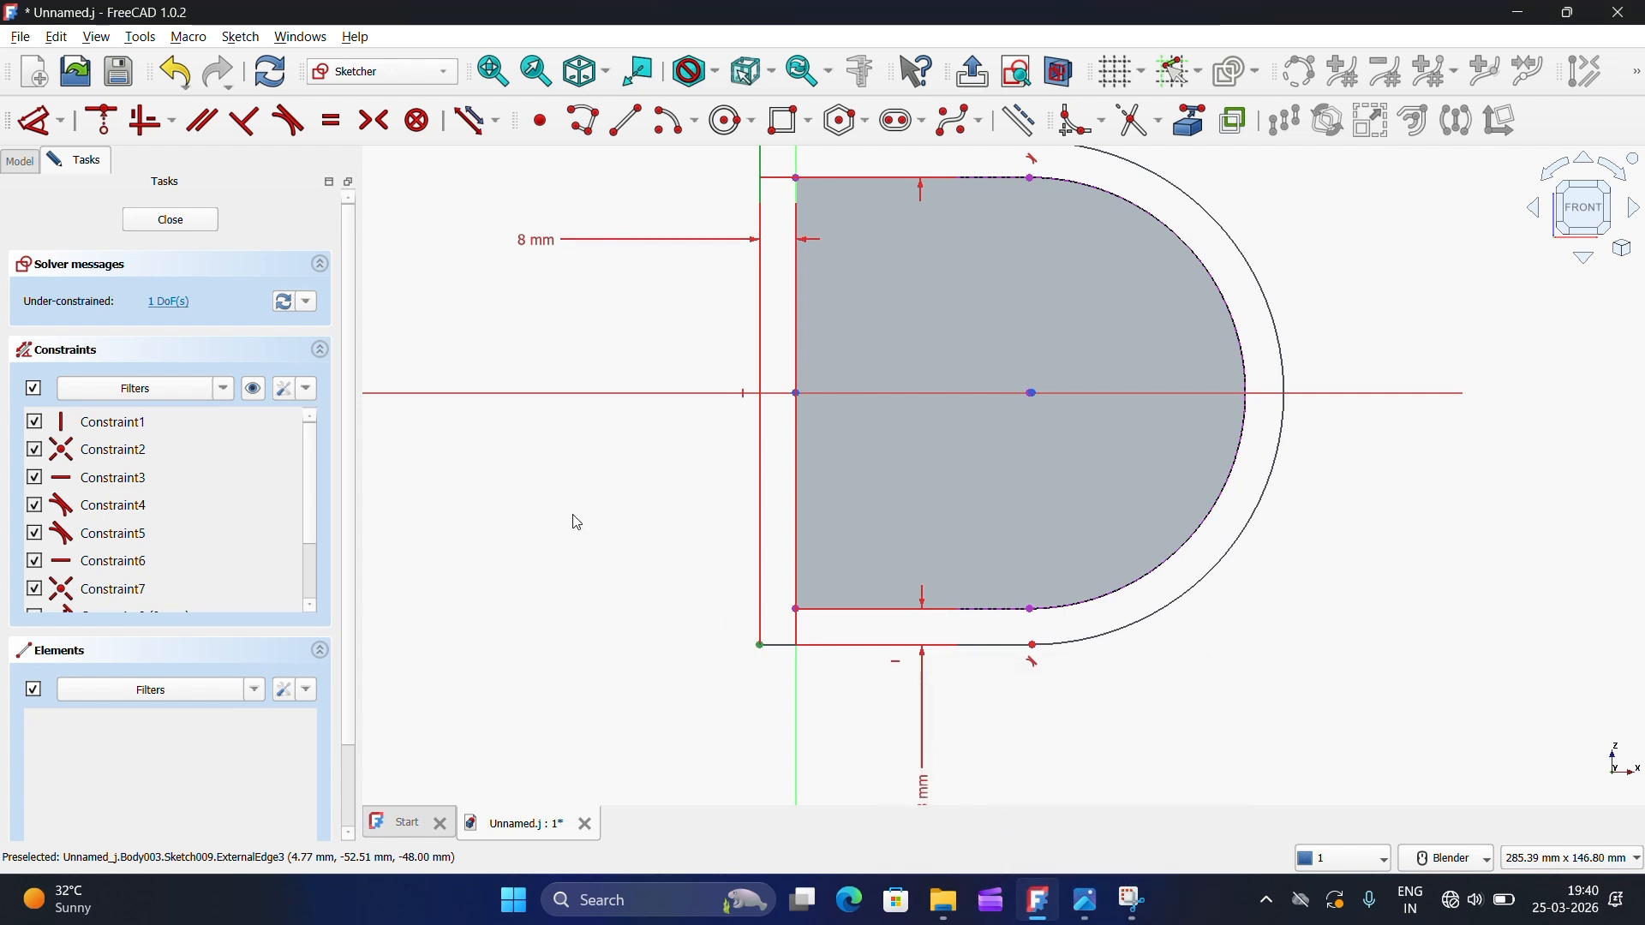
# Step: Make the outer arc's centre coincident with the centre of the D-shaped face's arc, and close the sketch
pyautogui.scroll(-2, 579, 523)
pyautogui.scroll(2, 870, 467)
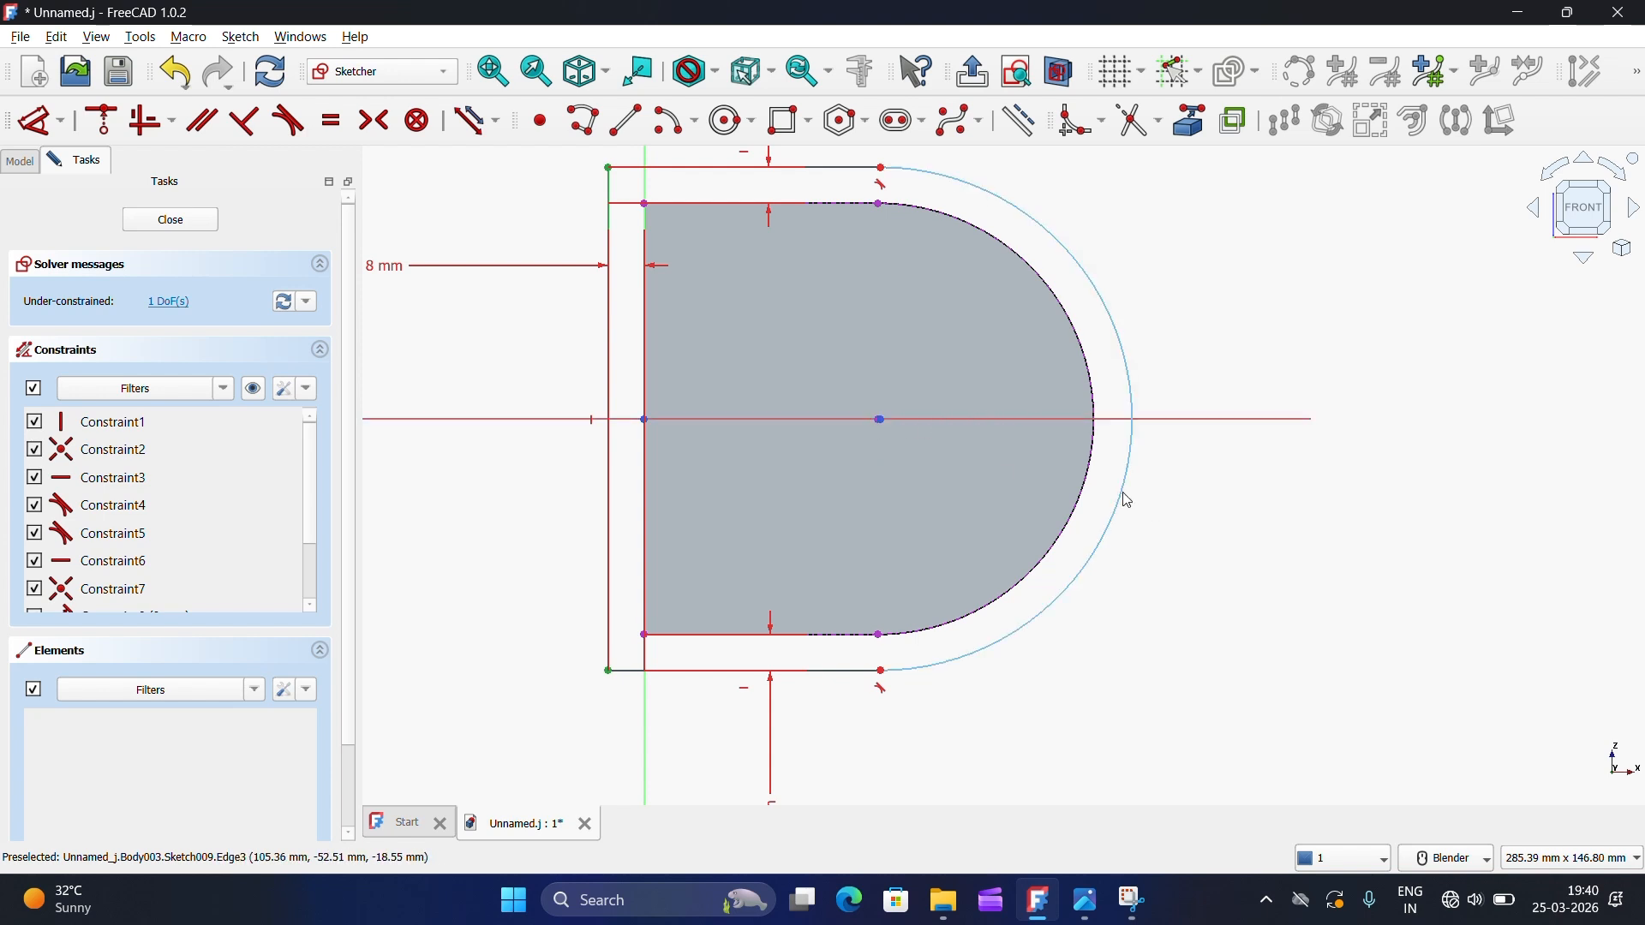
pyautogui.moveTo(1125, 499)
pyautogui.mouseDown()
pyautogui.moveTo(1217, 498)
pyautogui.moveTo(1125, 520)
pyautogui.mouseUp()
pyautogui.scroll(3, 882, 422)
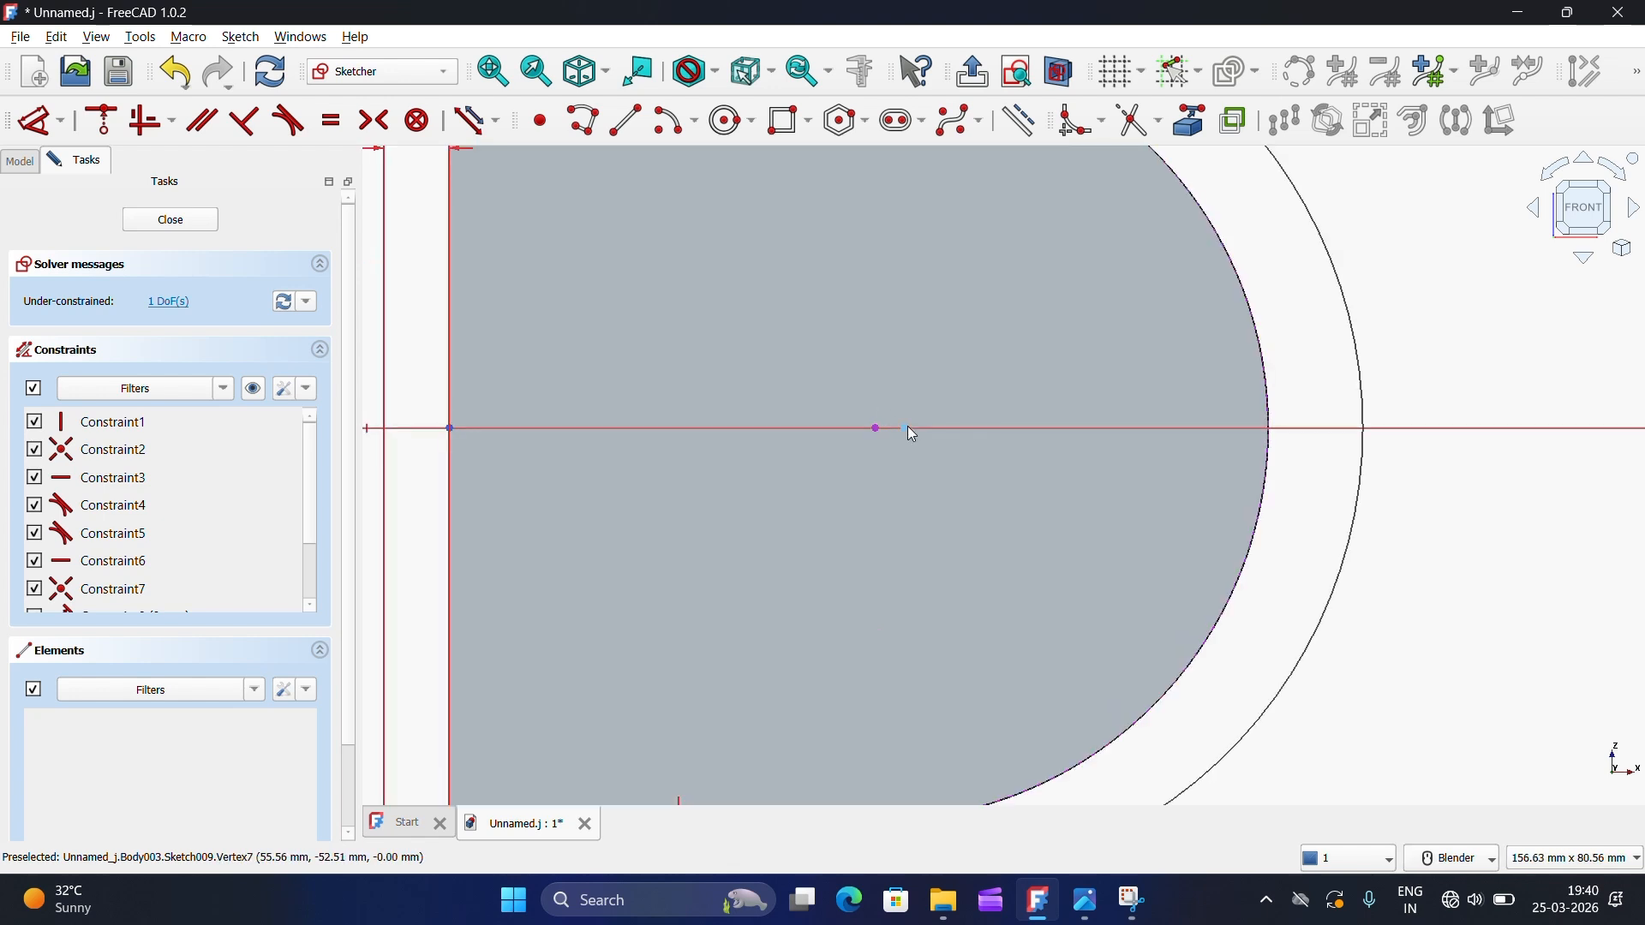
pyautogui.click(875, 429)
pyautogui.click(101, 120)
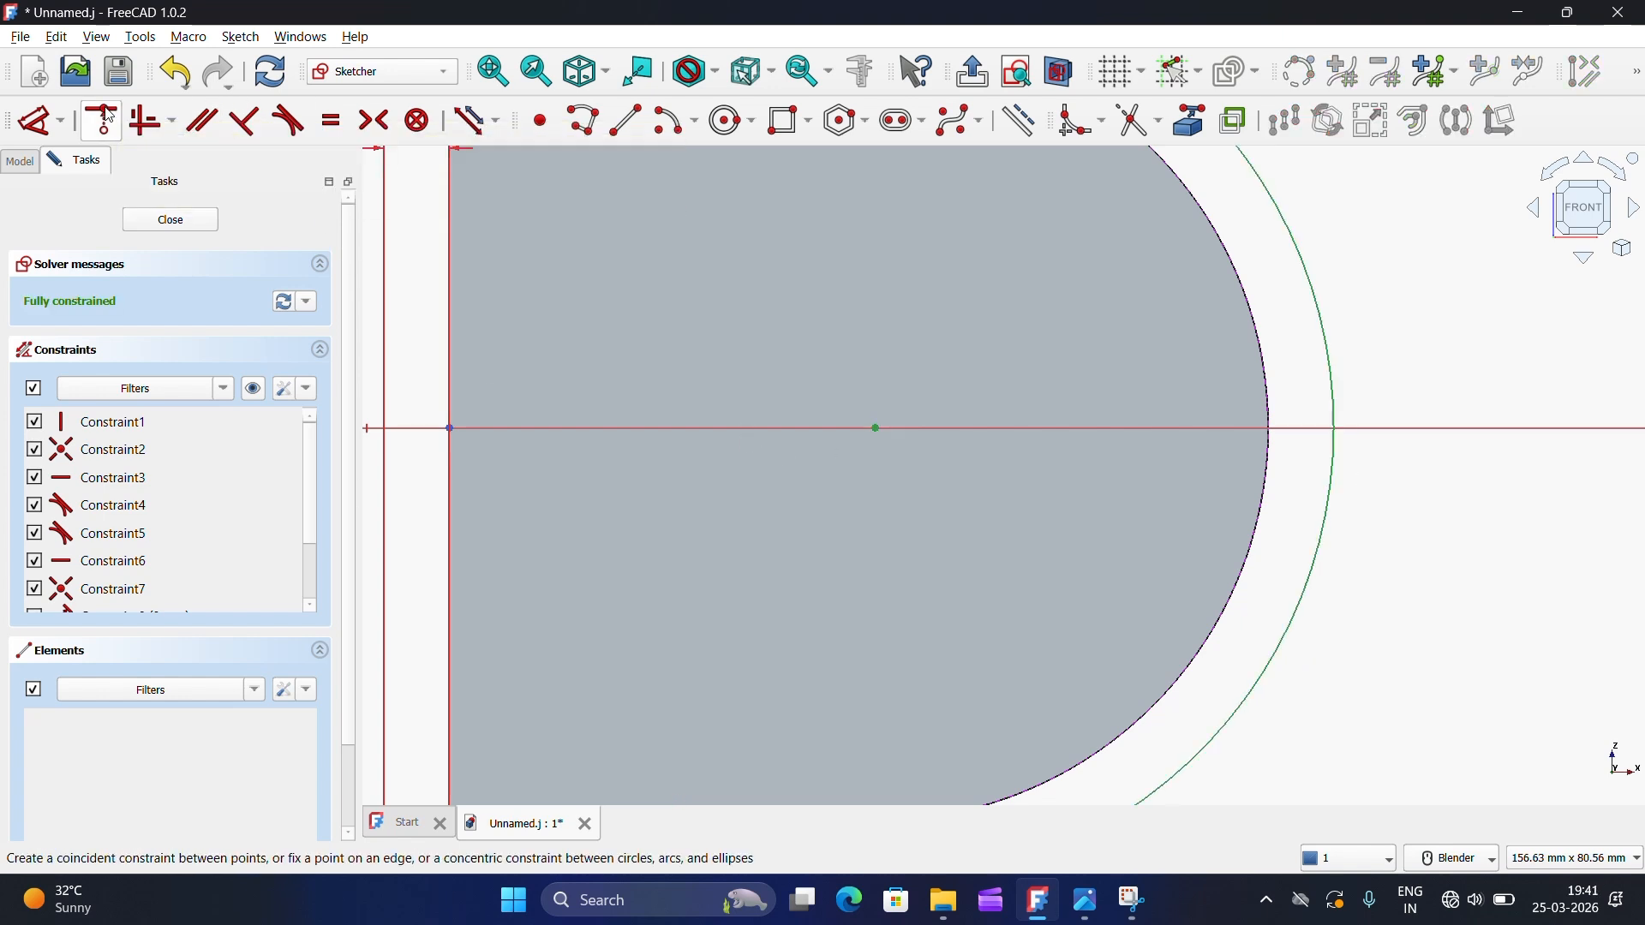
pyautogui.scroll(-4, 1103, 403)
pyautogui.scroll(1, 1001, 447)
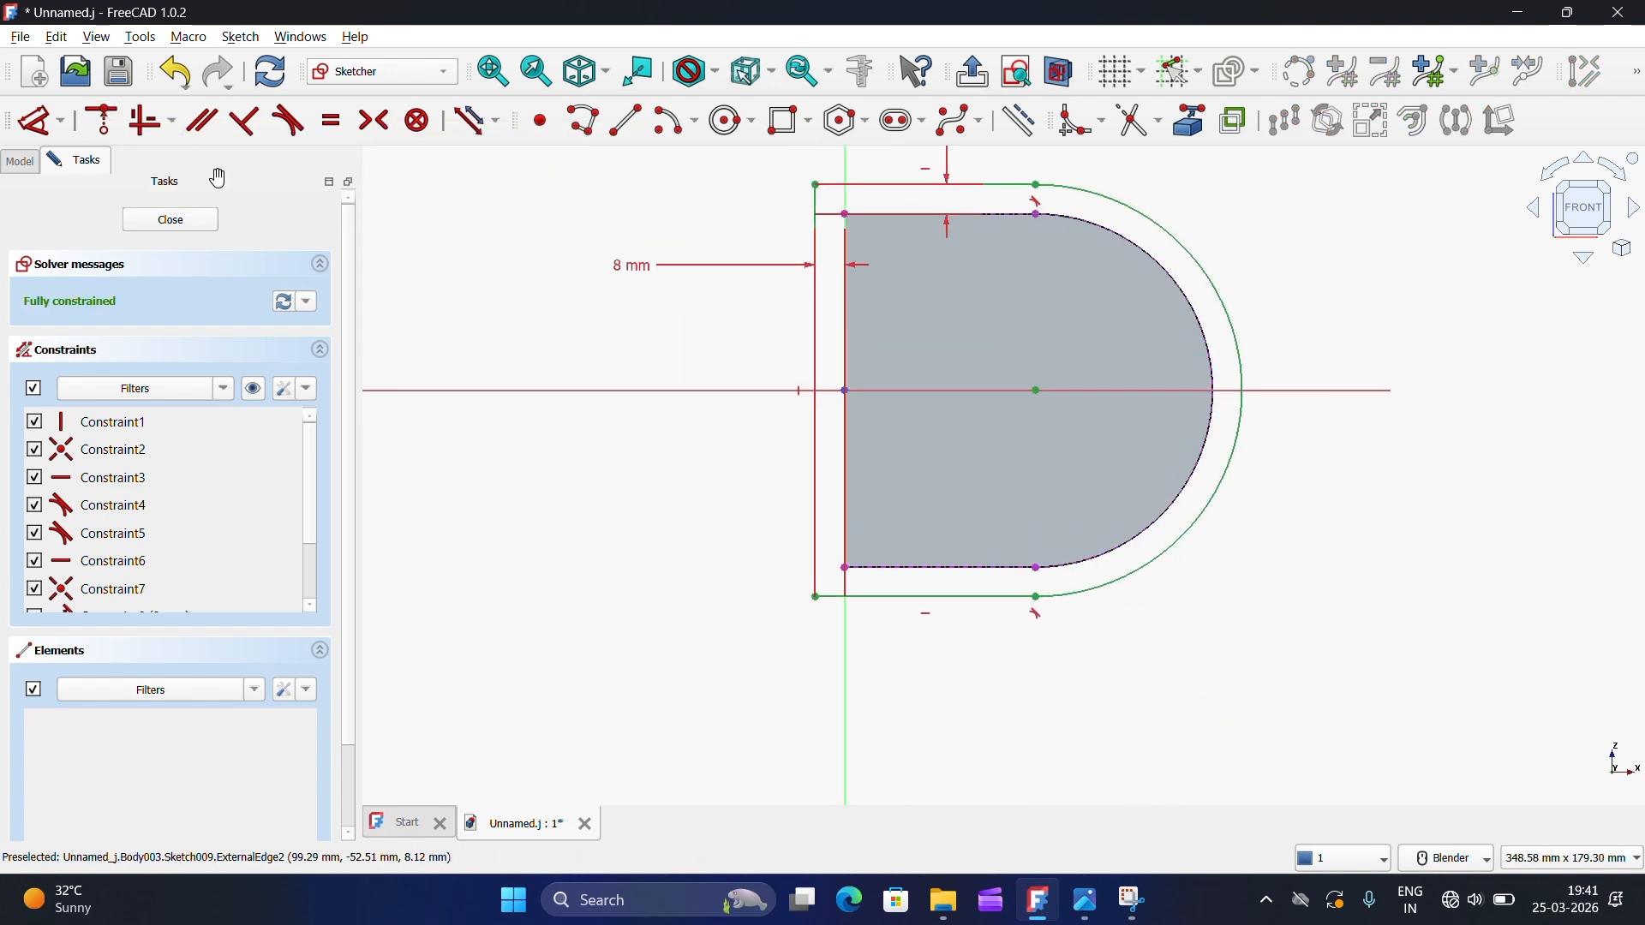
pyautogui.click(170, 220)
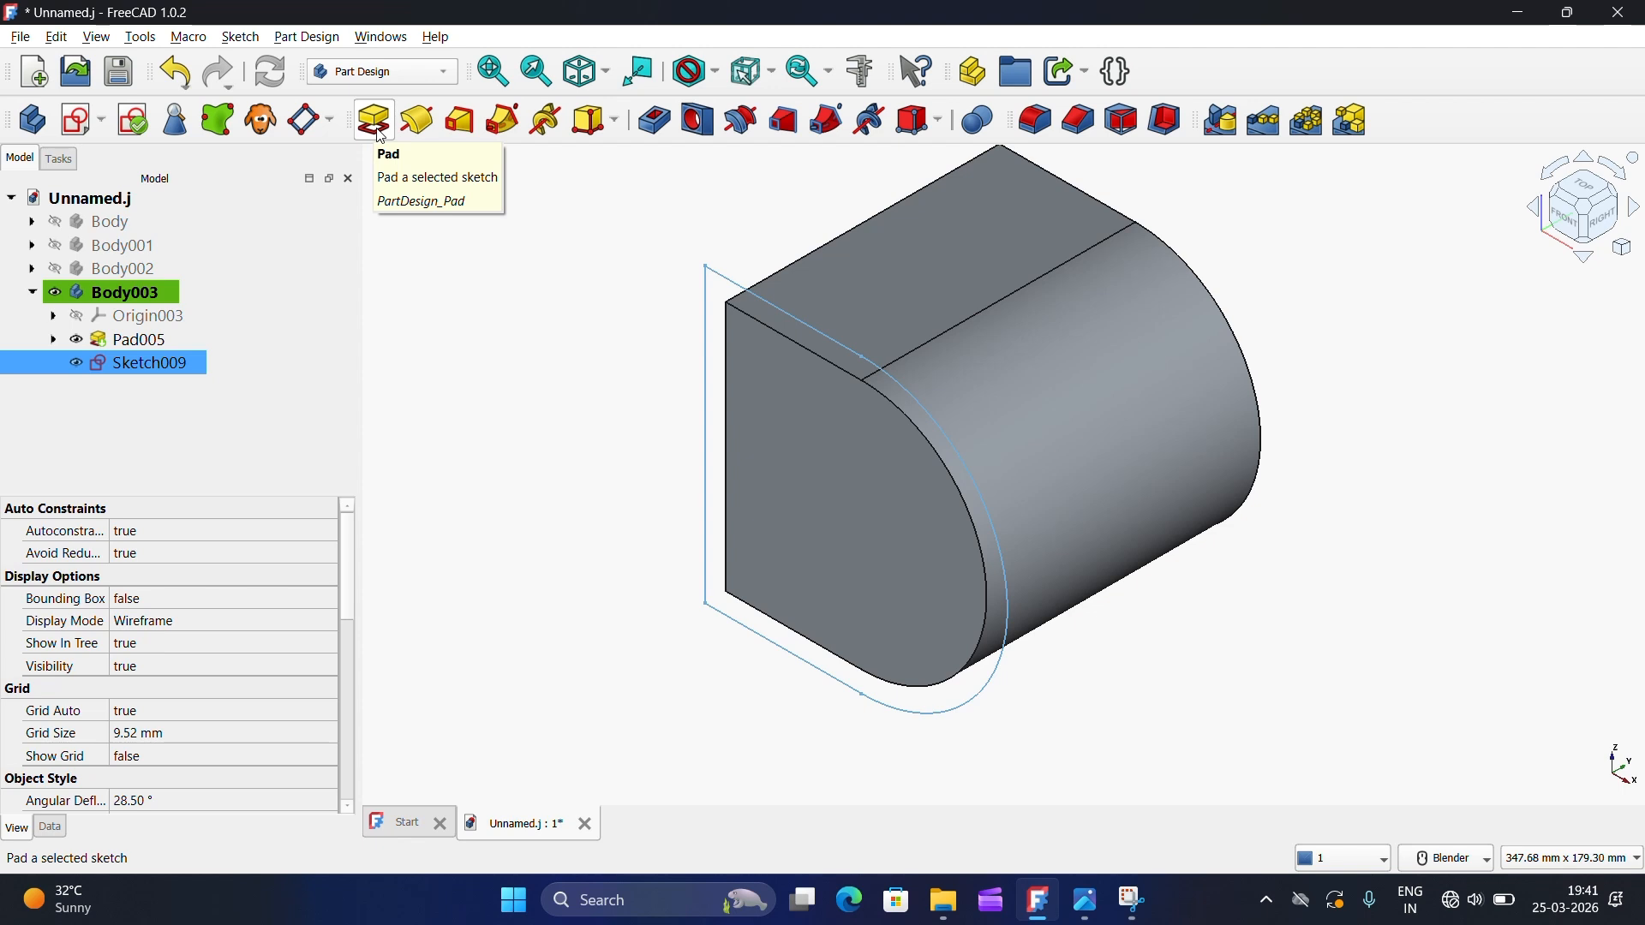
# Step: Start padding the outer outline with the direction reversed so the flange runs back over the D-shaped body
pyautogui.click(377, 121)
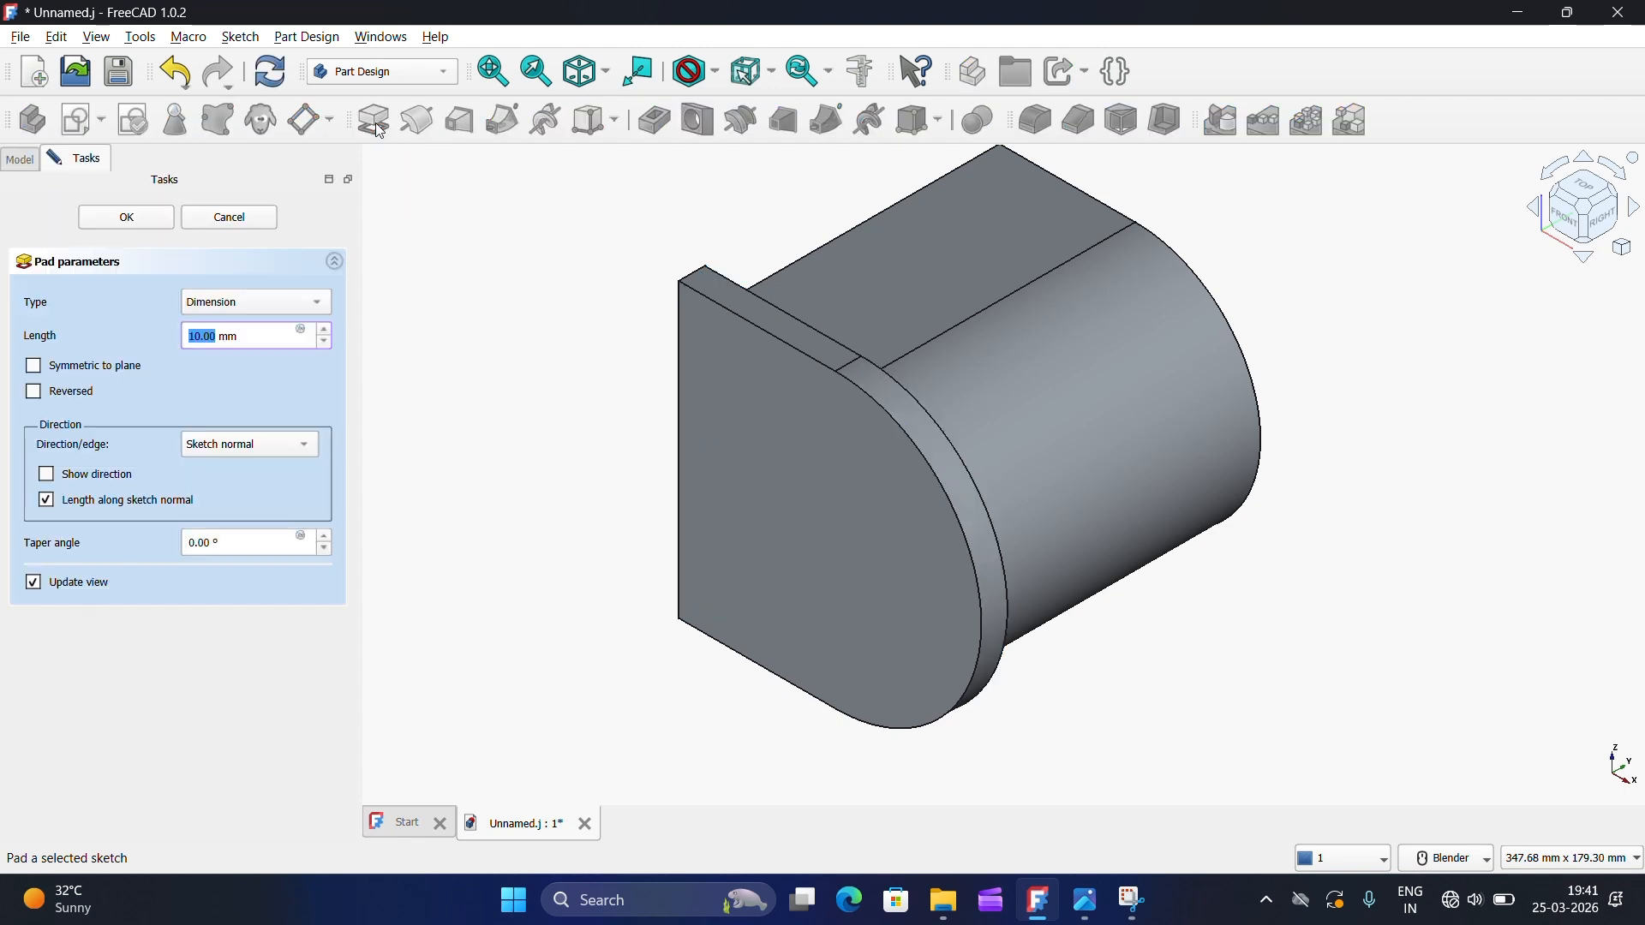
pyautogui.click(34, 393)
pyautogui.scroll(2, 951, 497)
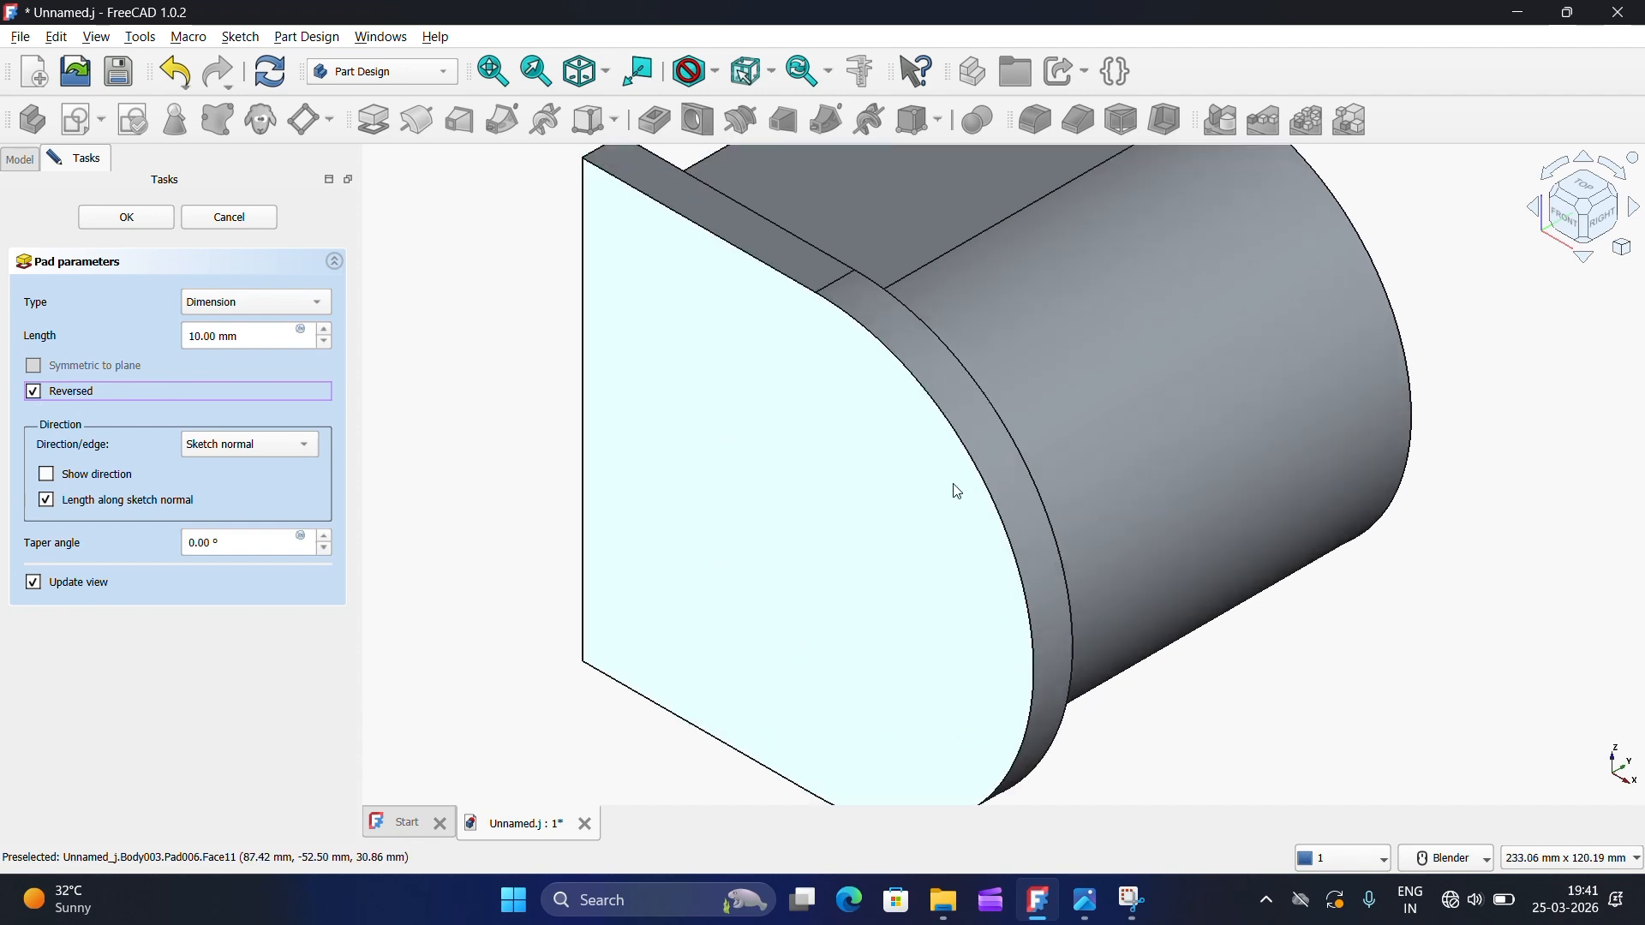
pyautogui.moveTo(954, 487); pyautogui.dragTo(872, 506, button='middle')
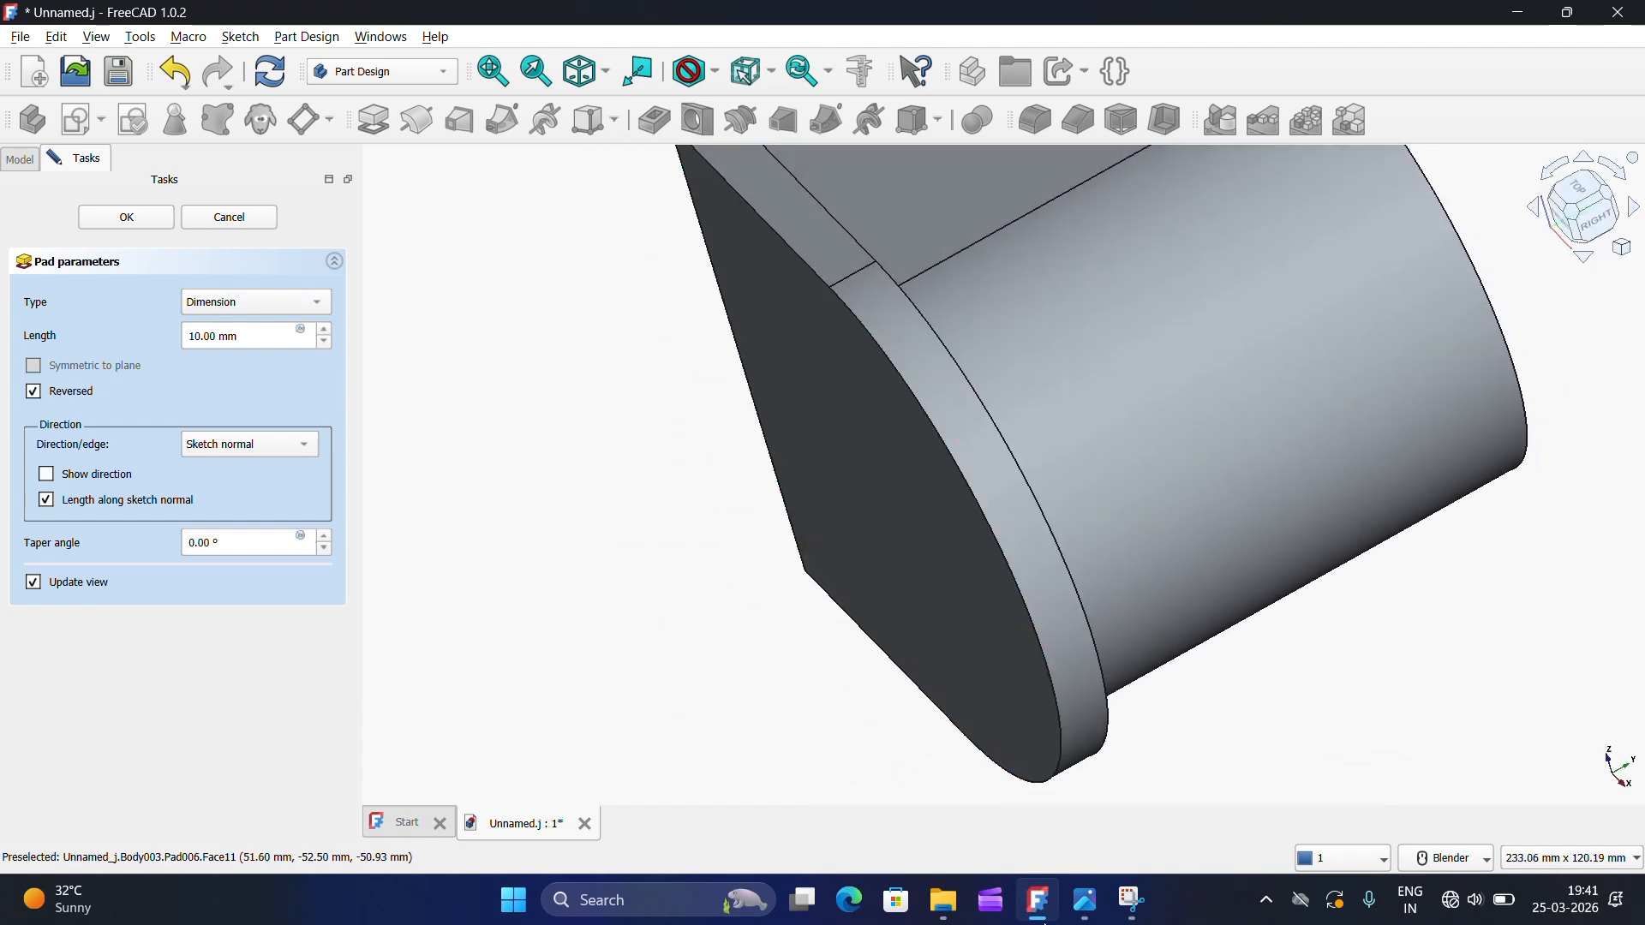
# Step: Switch to the reference drawing and examine the brasses' section B-B lengths for the flange thickness, then return to FreeCAD
pyautogui.click(1084, 912)
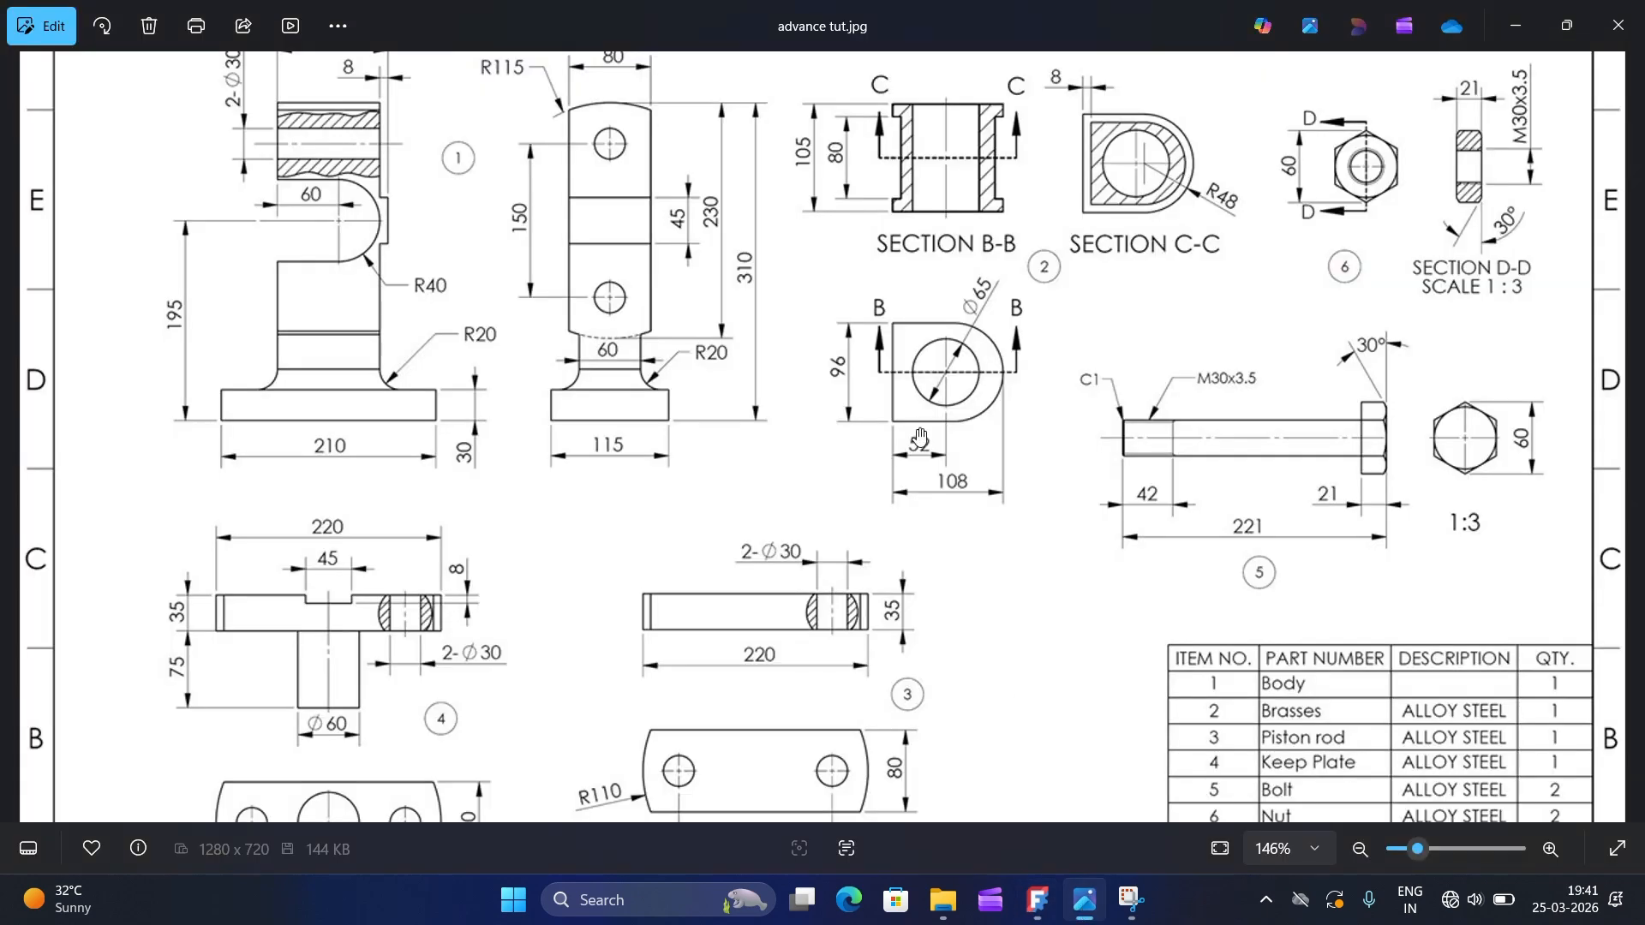
pyautogui.scroll(2, 900, 109)
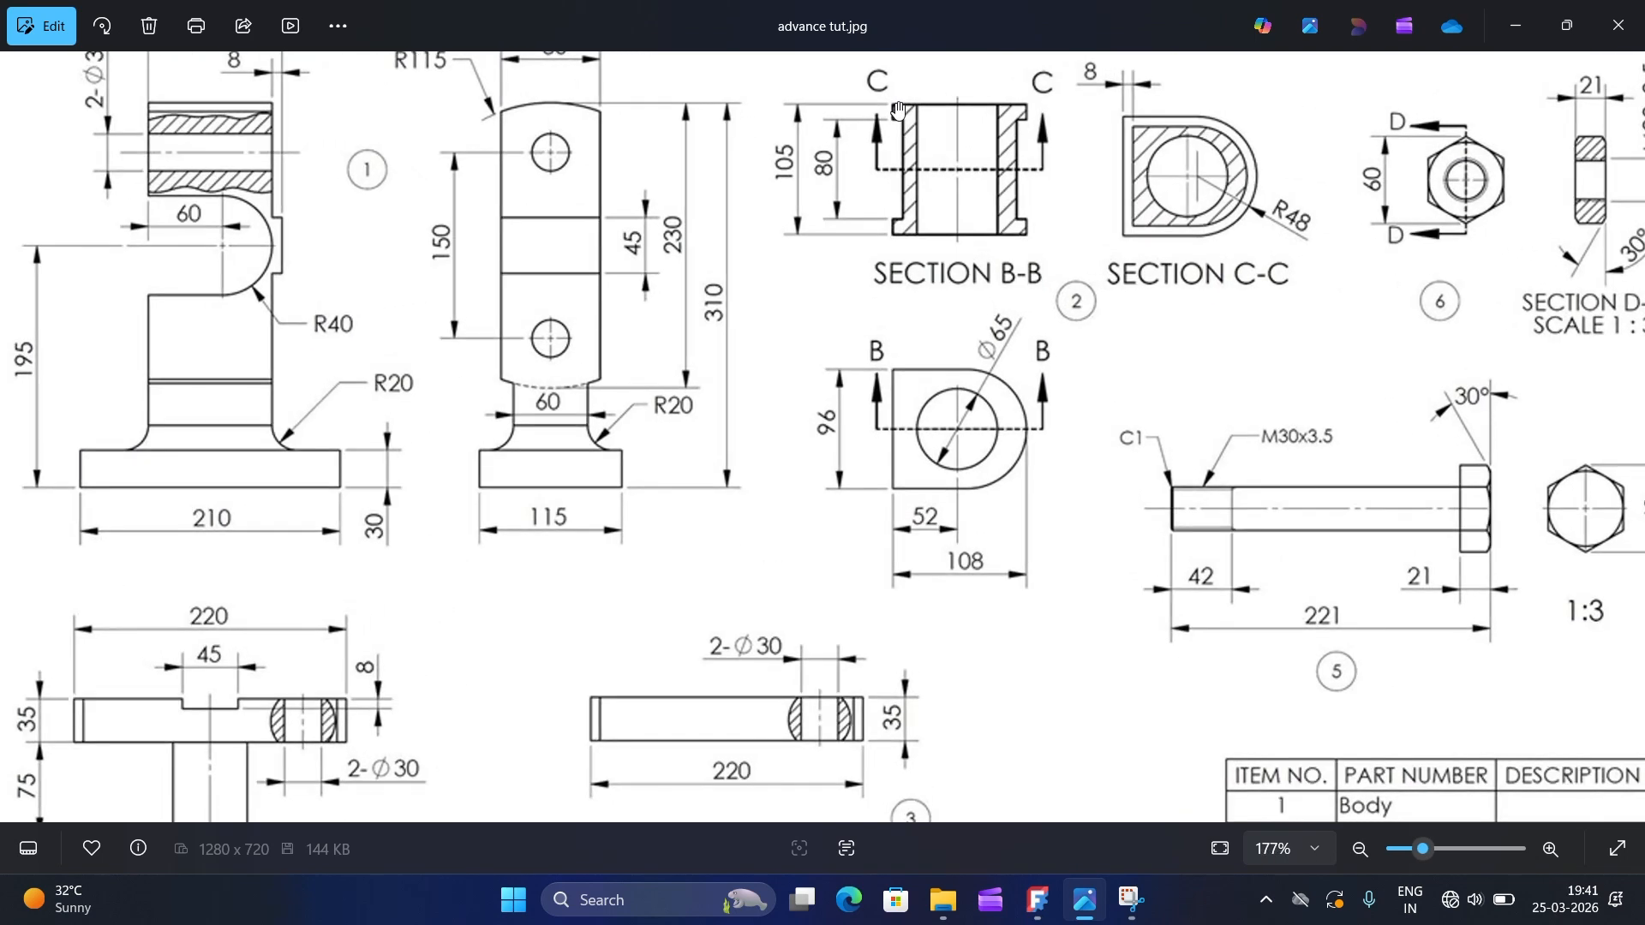
pyautogui.scroll(2, 858, 167)
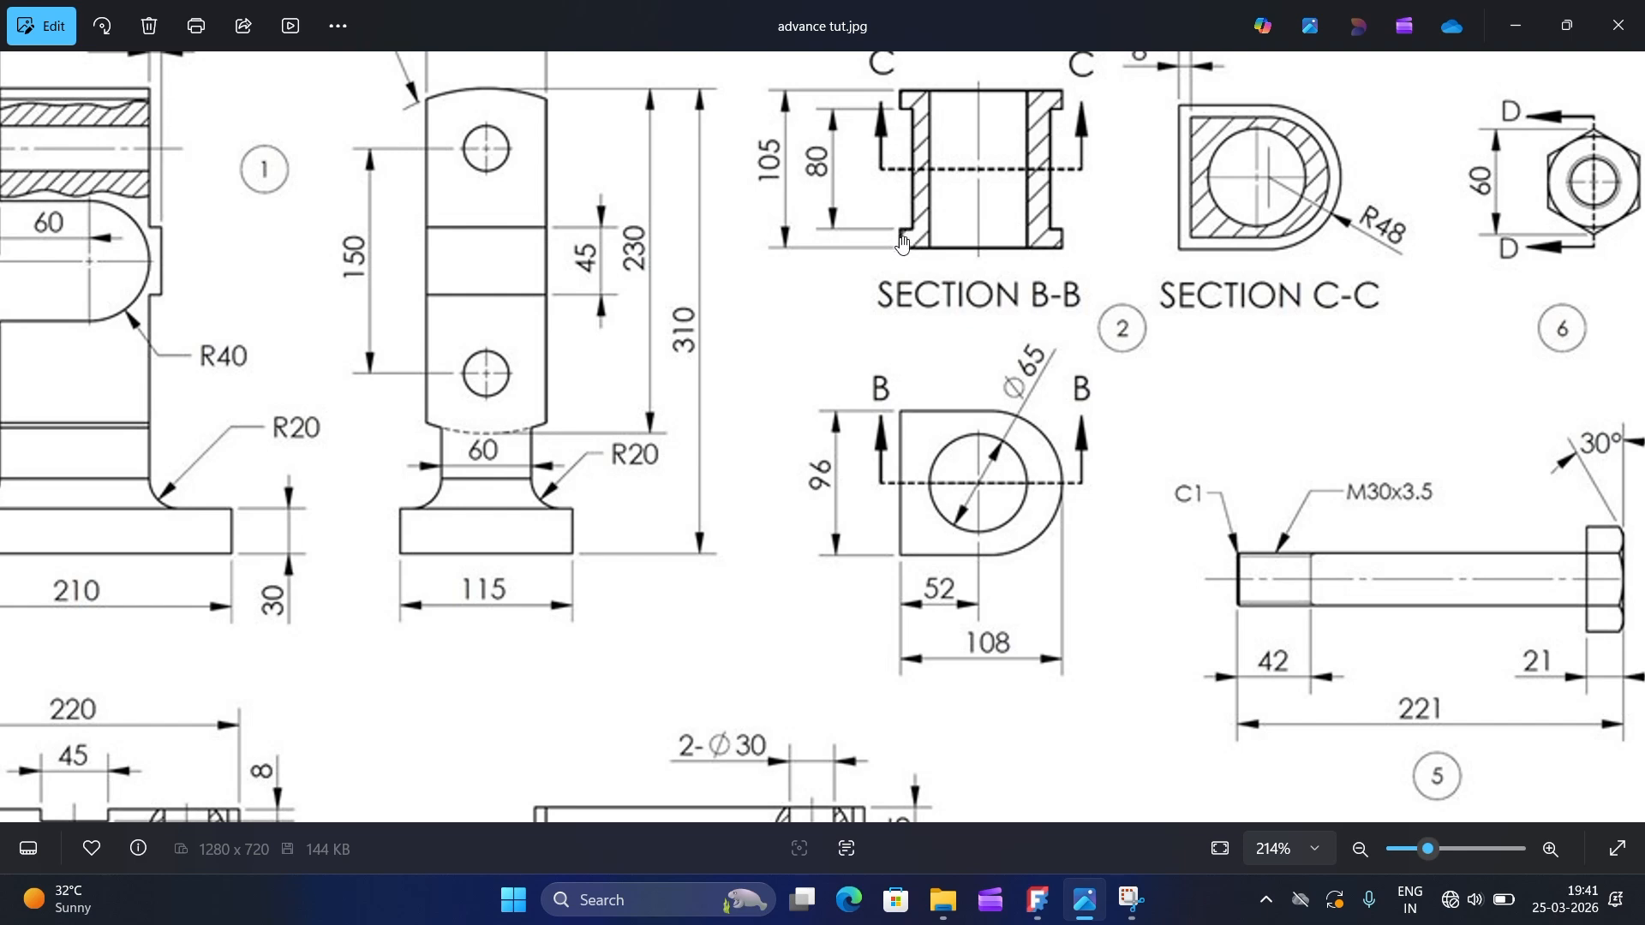
pyautogui.scroll(-1, 904, 246)
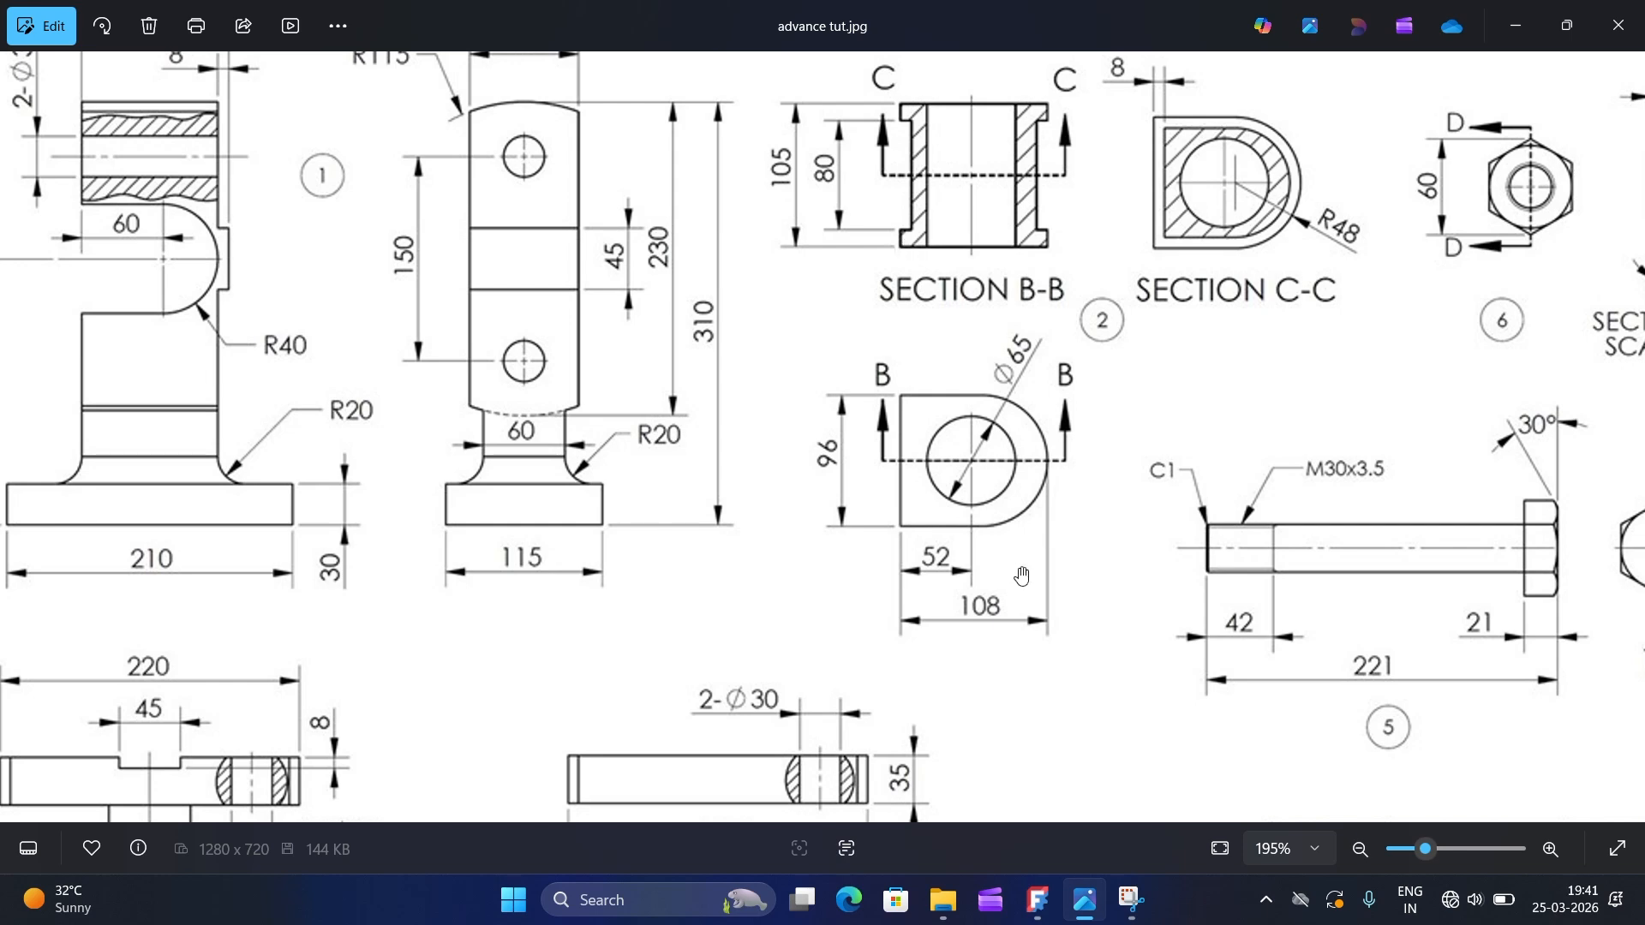
pyautogui.click(1133, 899)
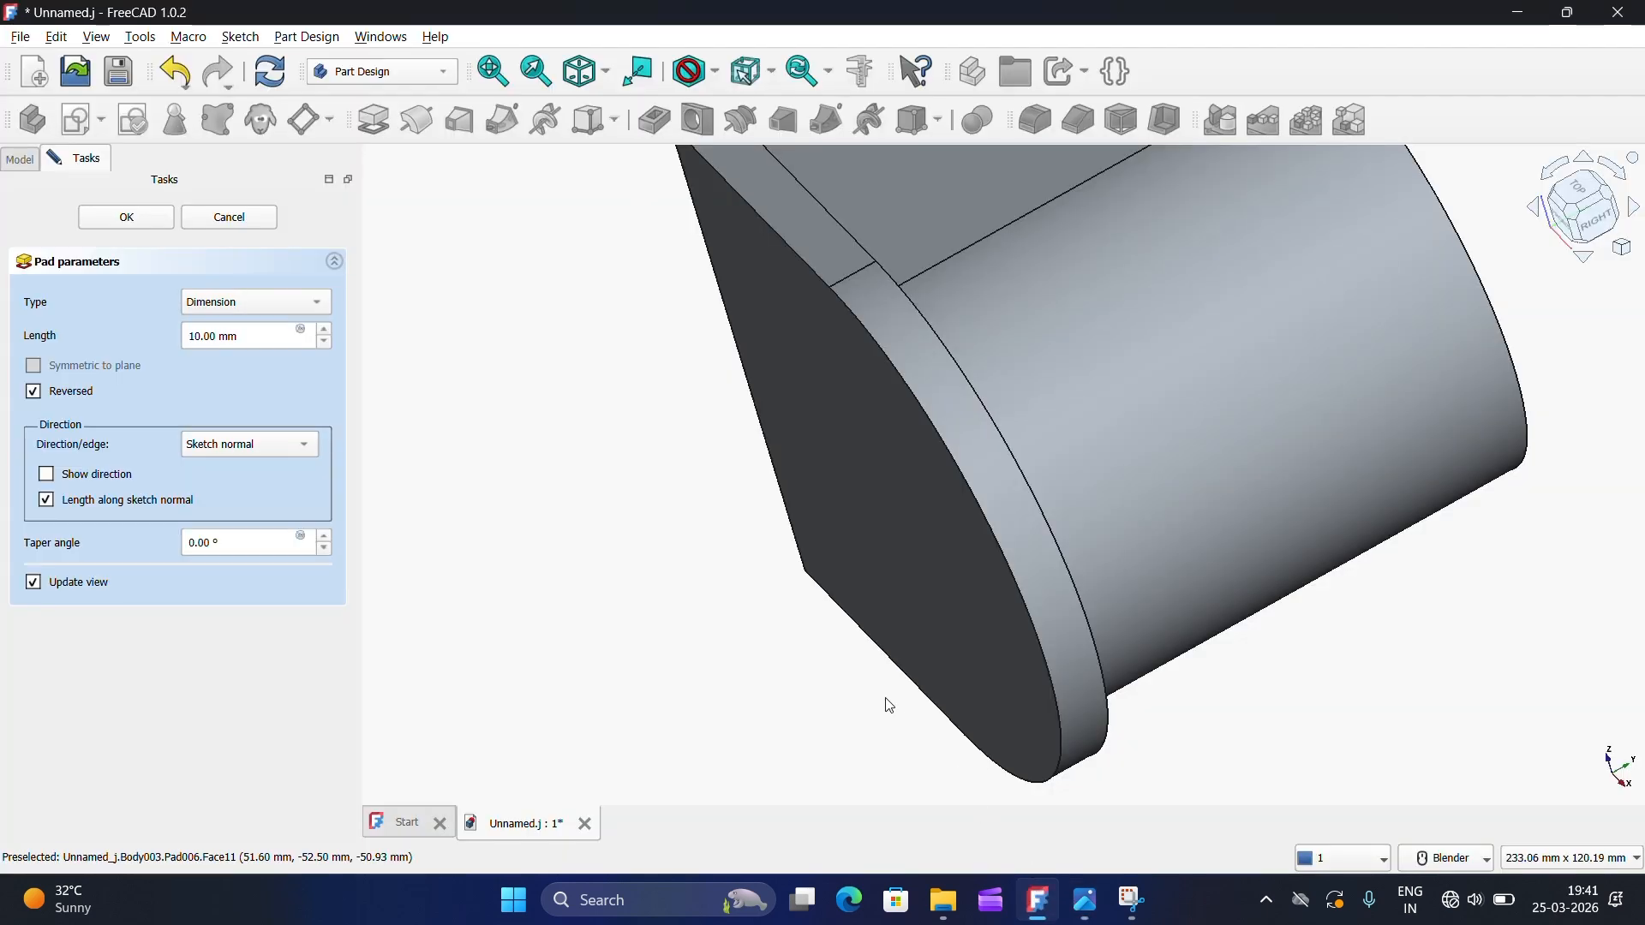
# Step: Set the reversed flange pad's length to 12.5 mm after rechecking the reference drawing, and finish the pad
pyautogui.click(33, 391)
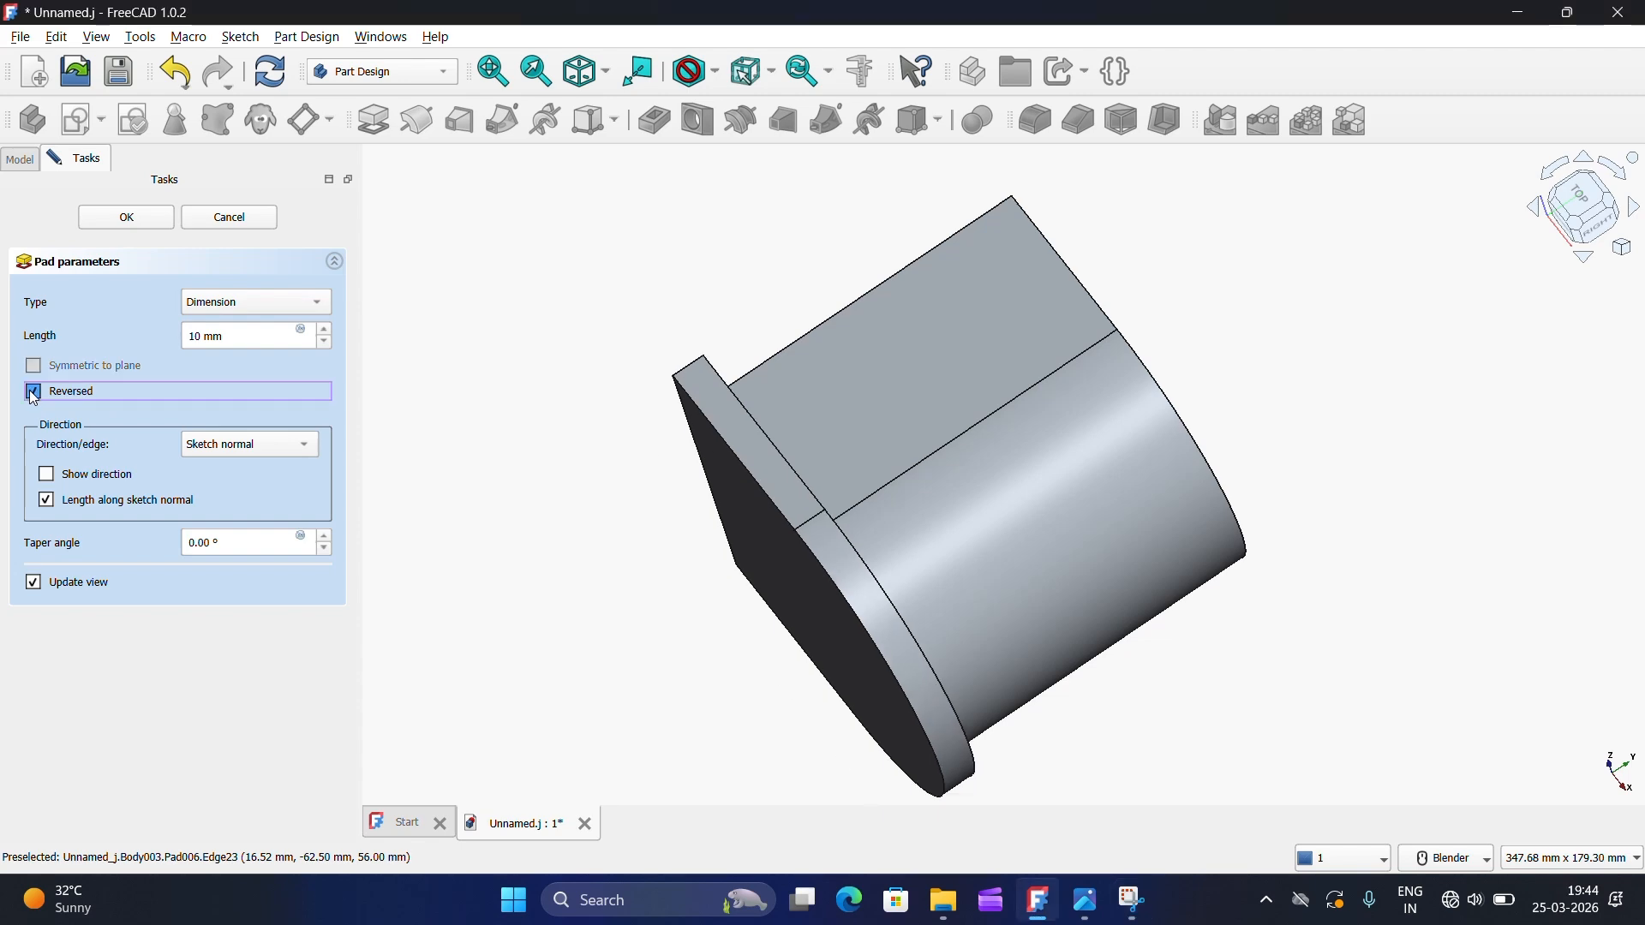
pyautogui.click(1086, 903)
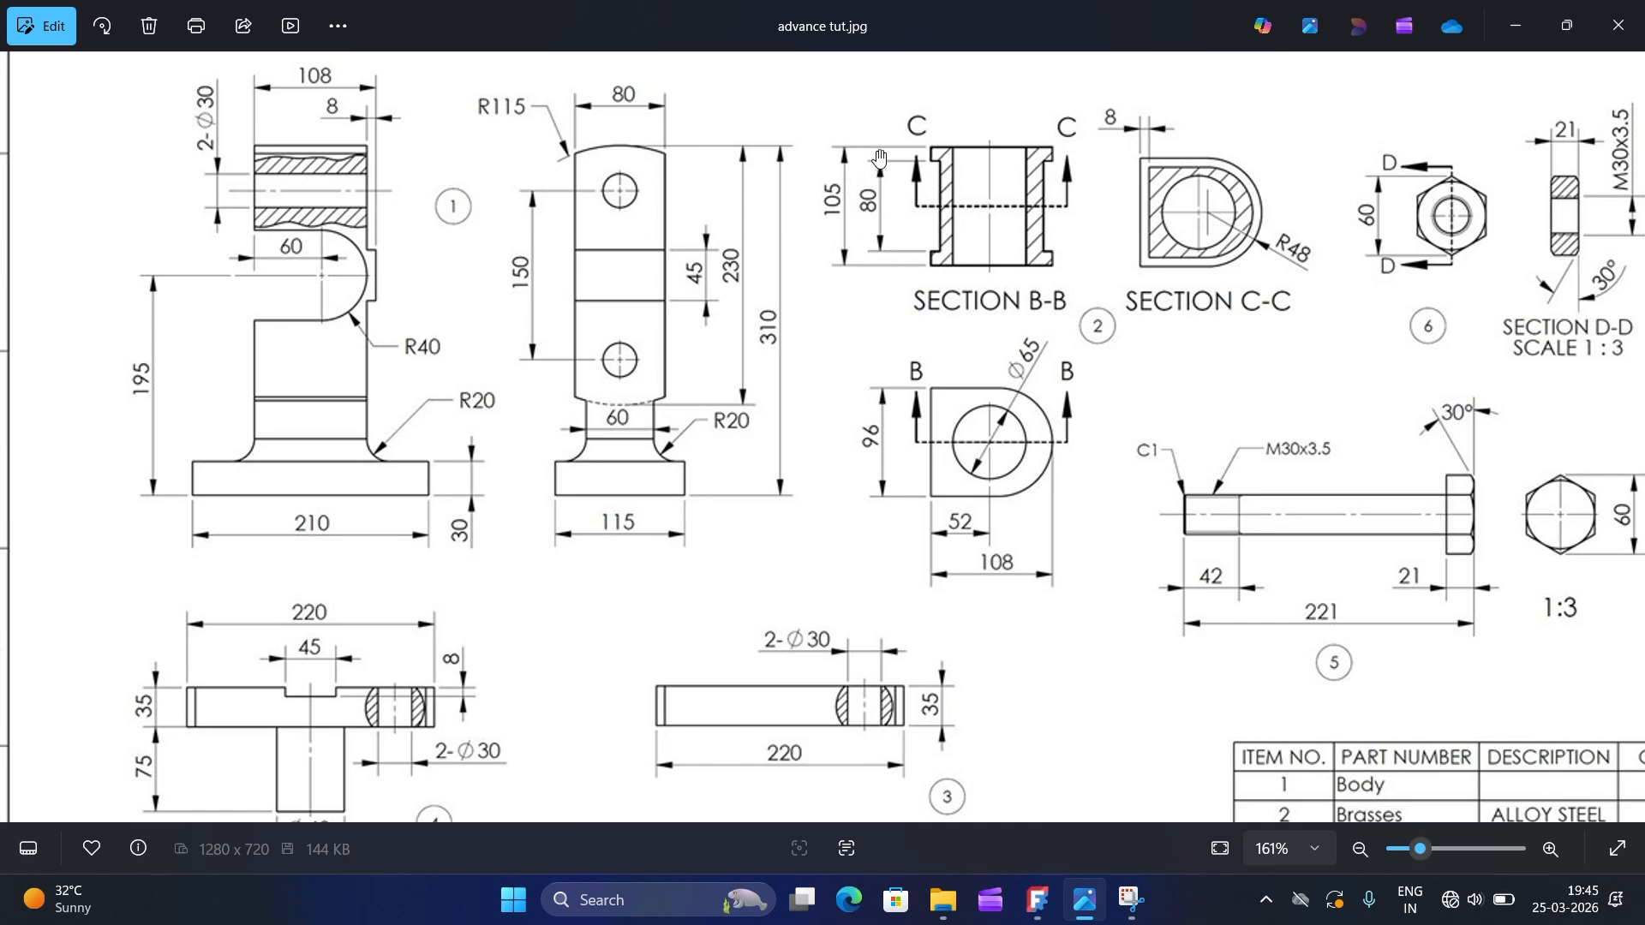
pyautogui.click(1086, 901)
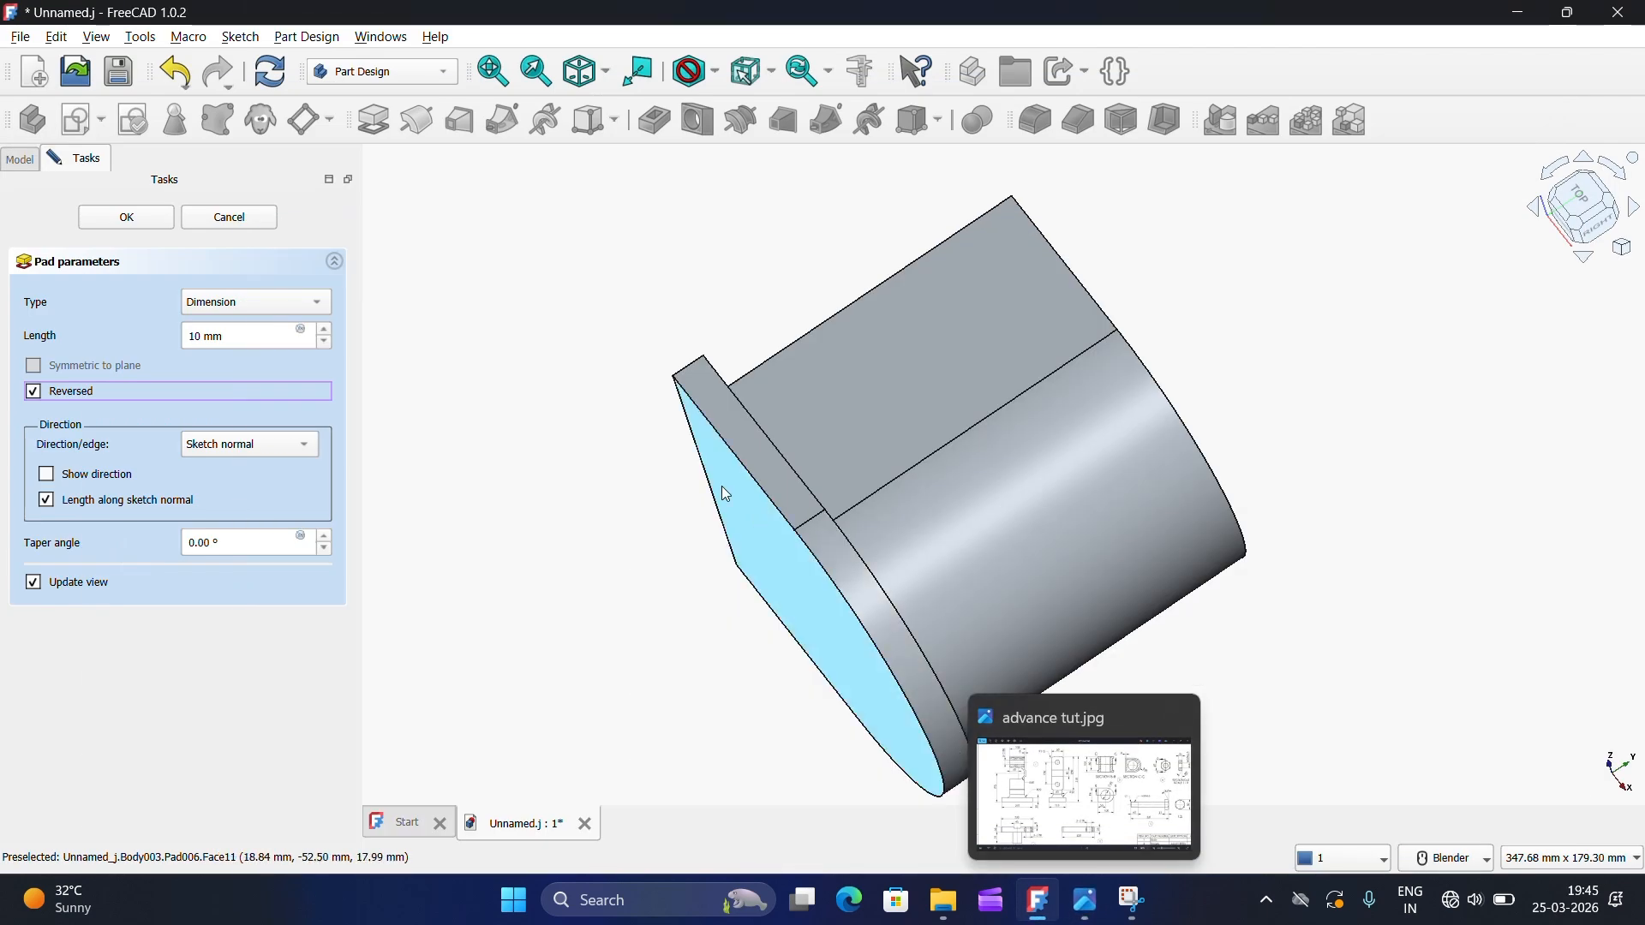
pyautogui.doubleClick(202, 335)
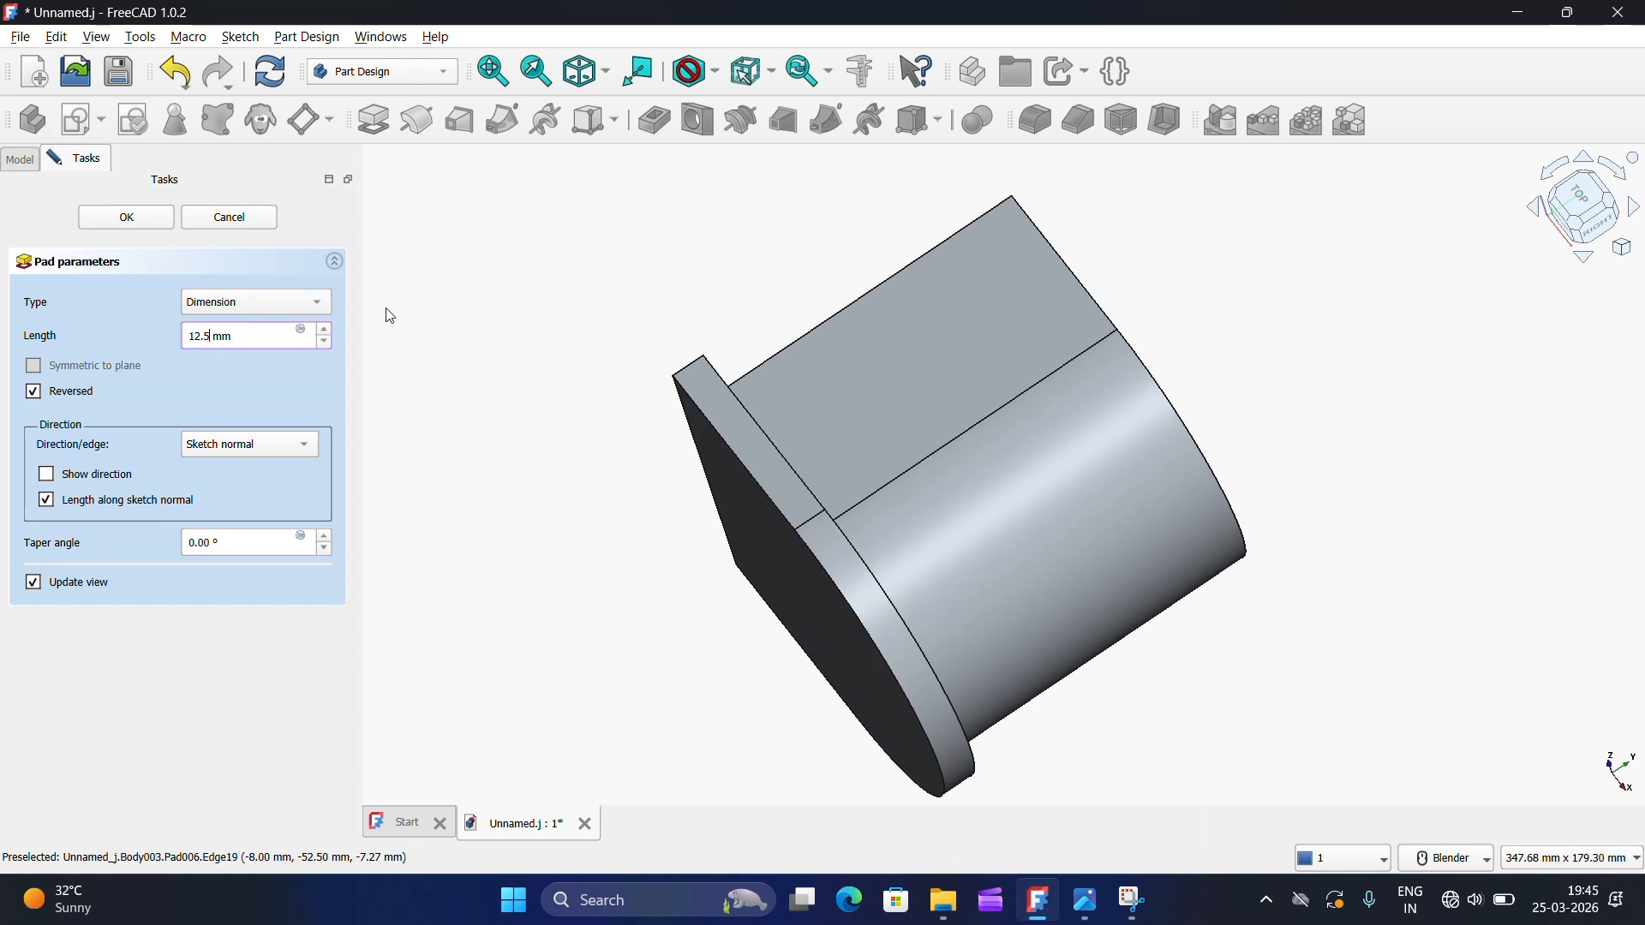
pyautogui.click(500, 383)
pyautogui.scroll(-1, 765, 399)
pyautogui.scroll(-1, 786, 422)
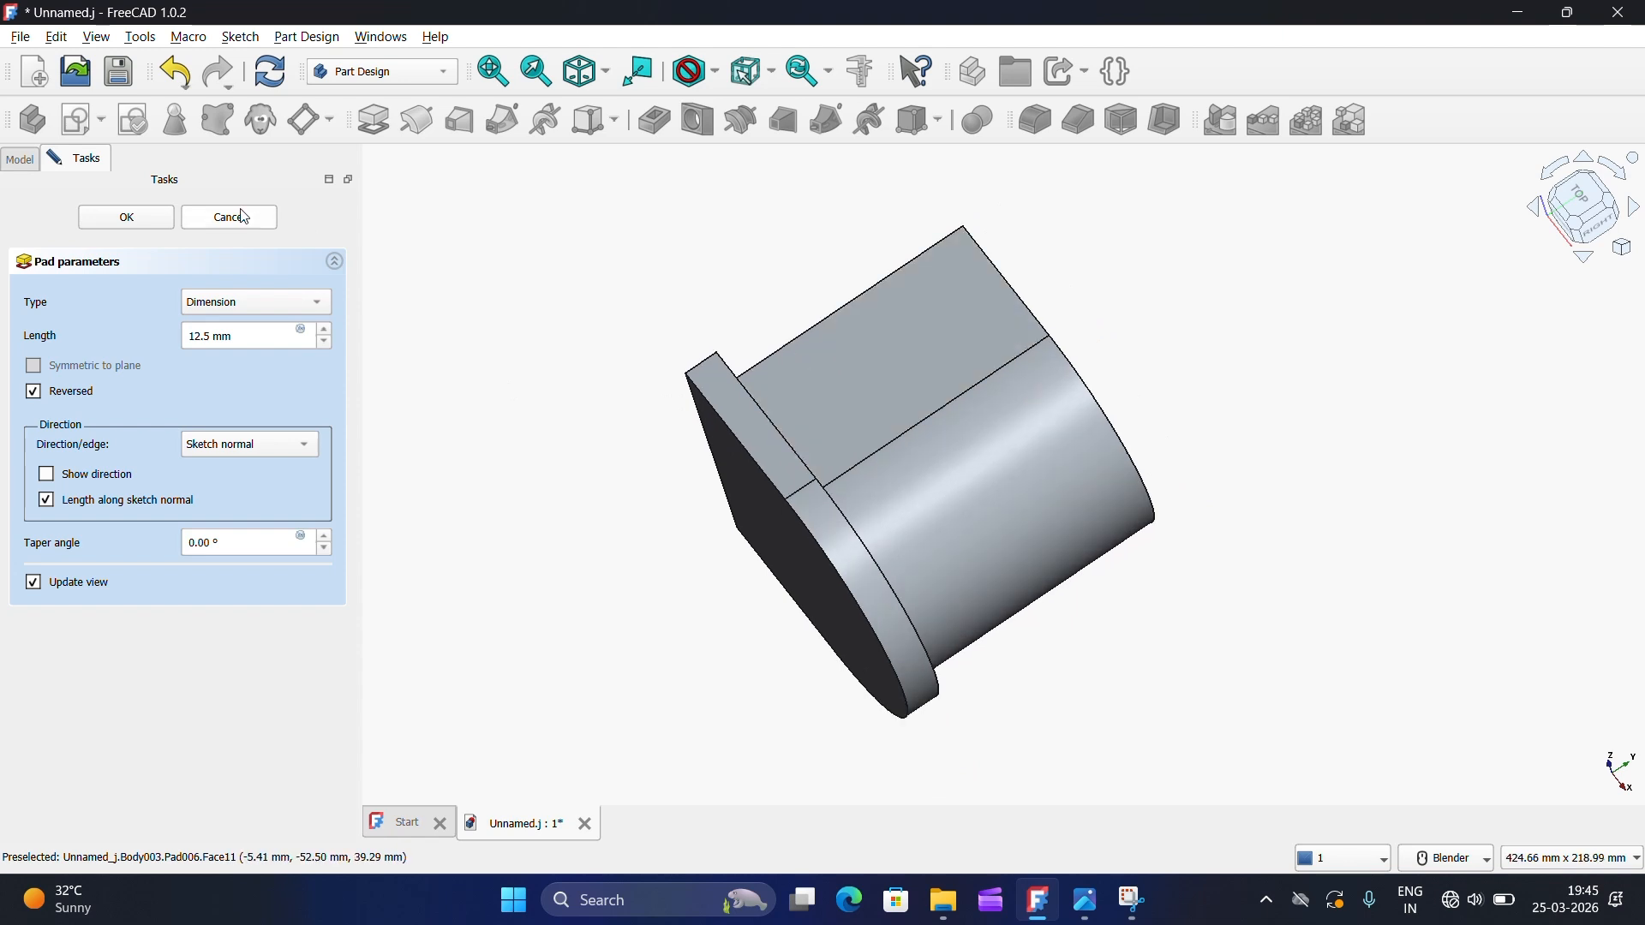
pyautogui.click(126, 217)
# Step: Mirror the 12.5 mm flange pad about the base XZ plane onto the opposite end of the D-shaped body
pyautogui.scroll(1, 757, 378)
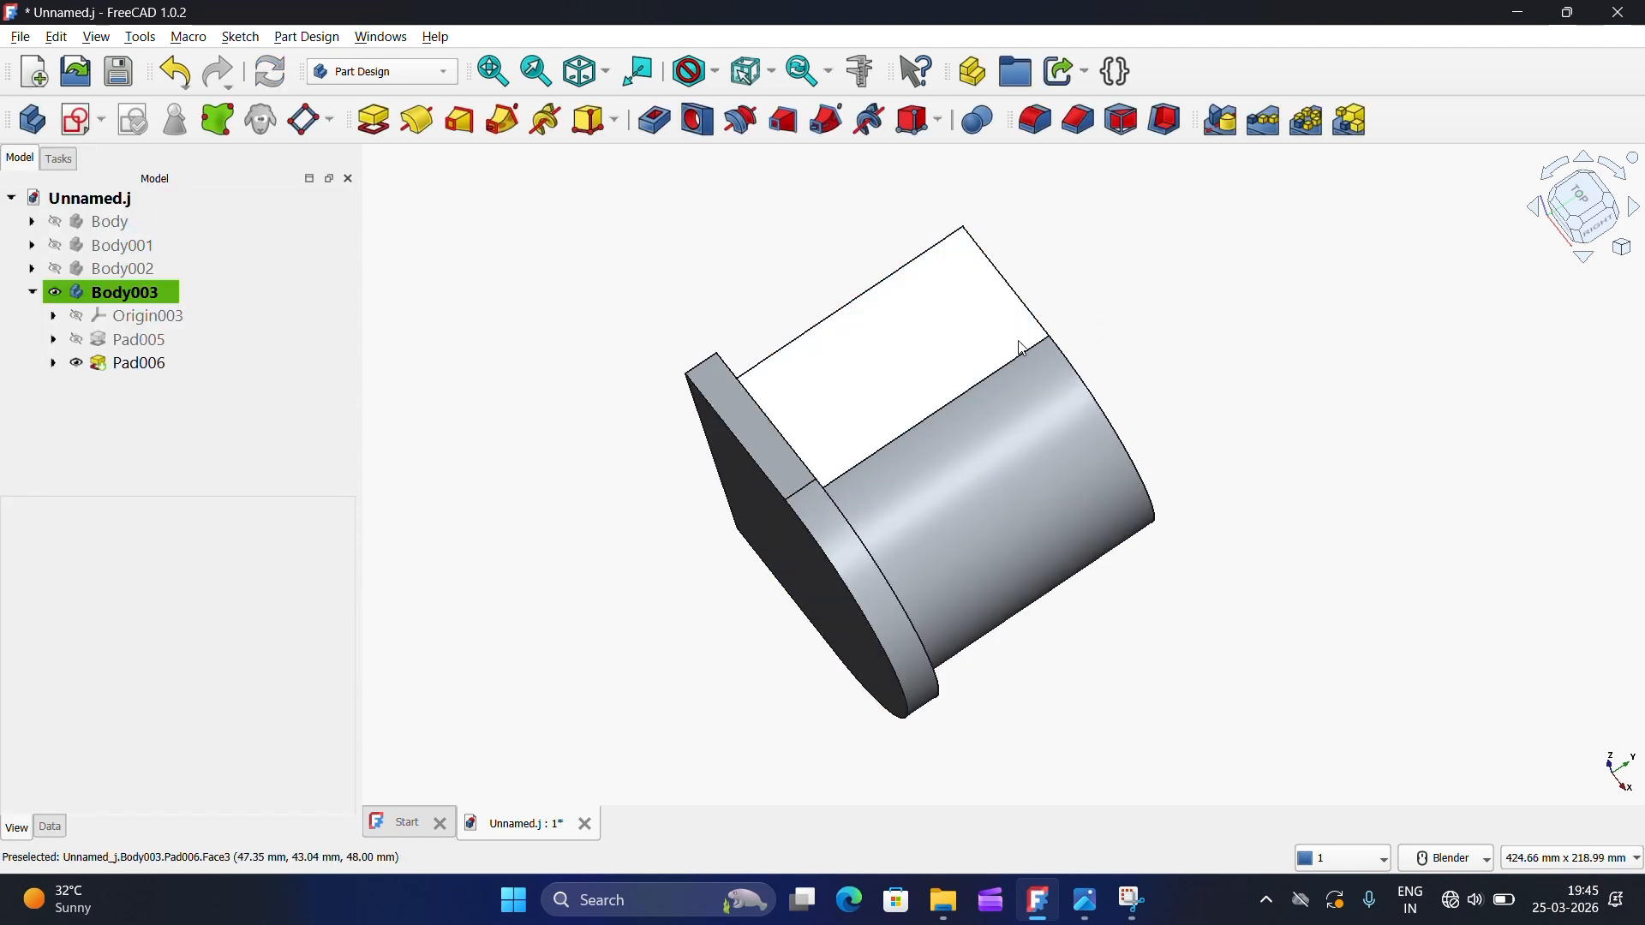
pyautogui.click(171, 365)
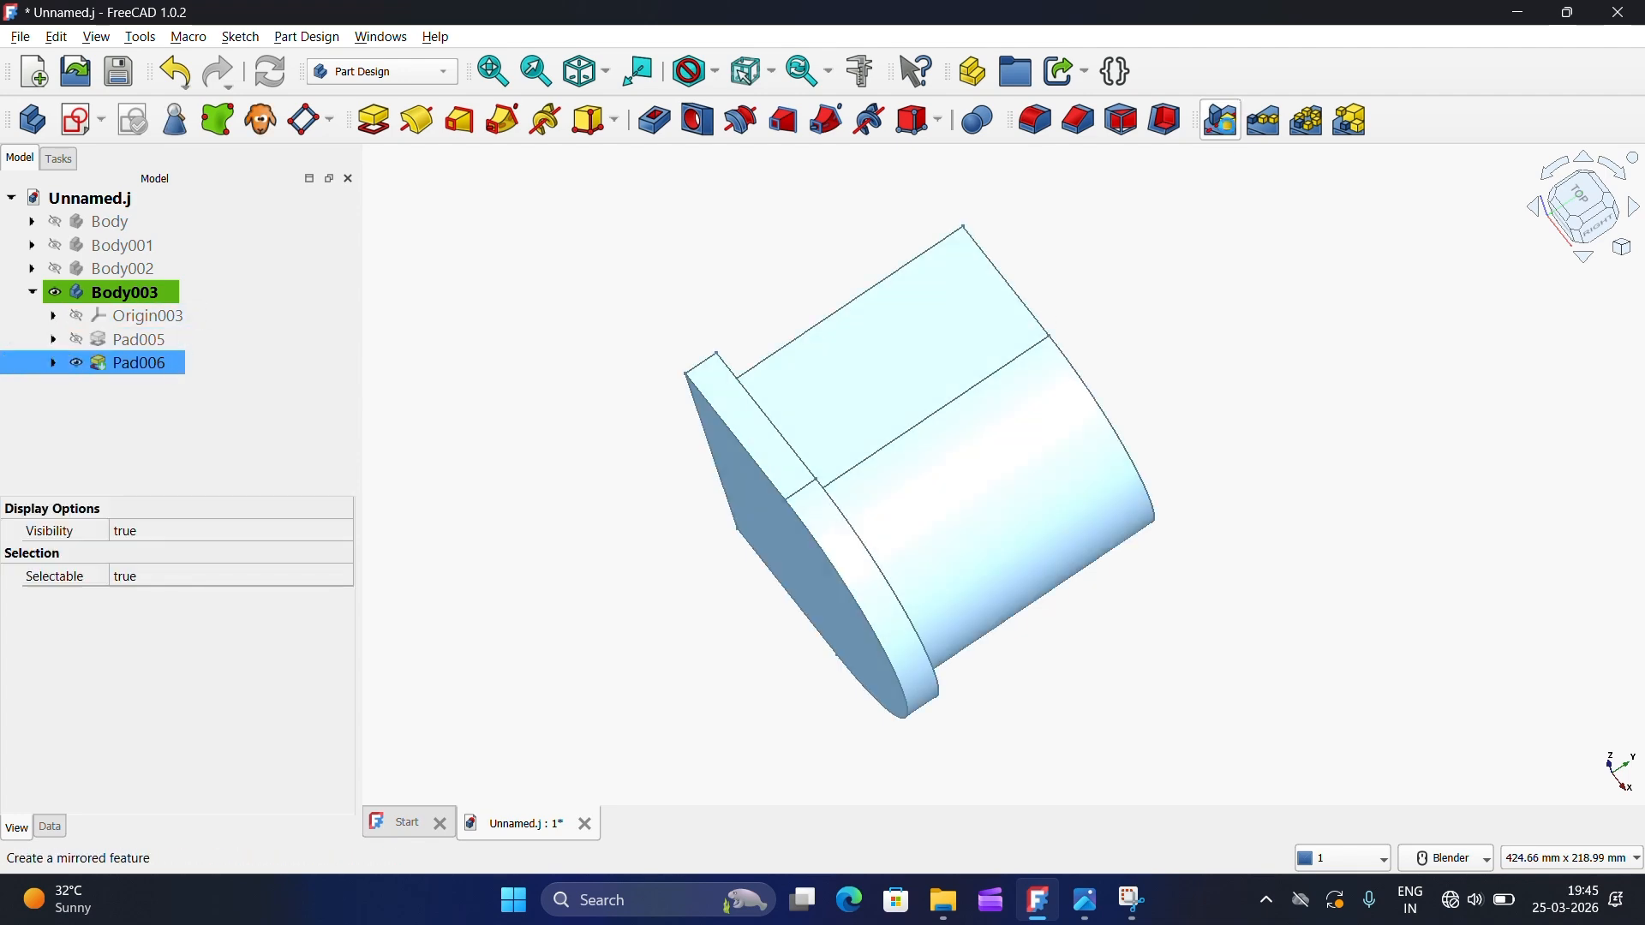
pyautogui.click(1220, 120)
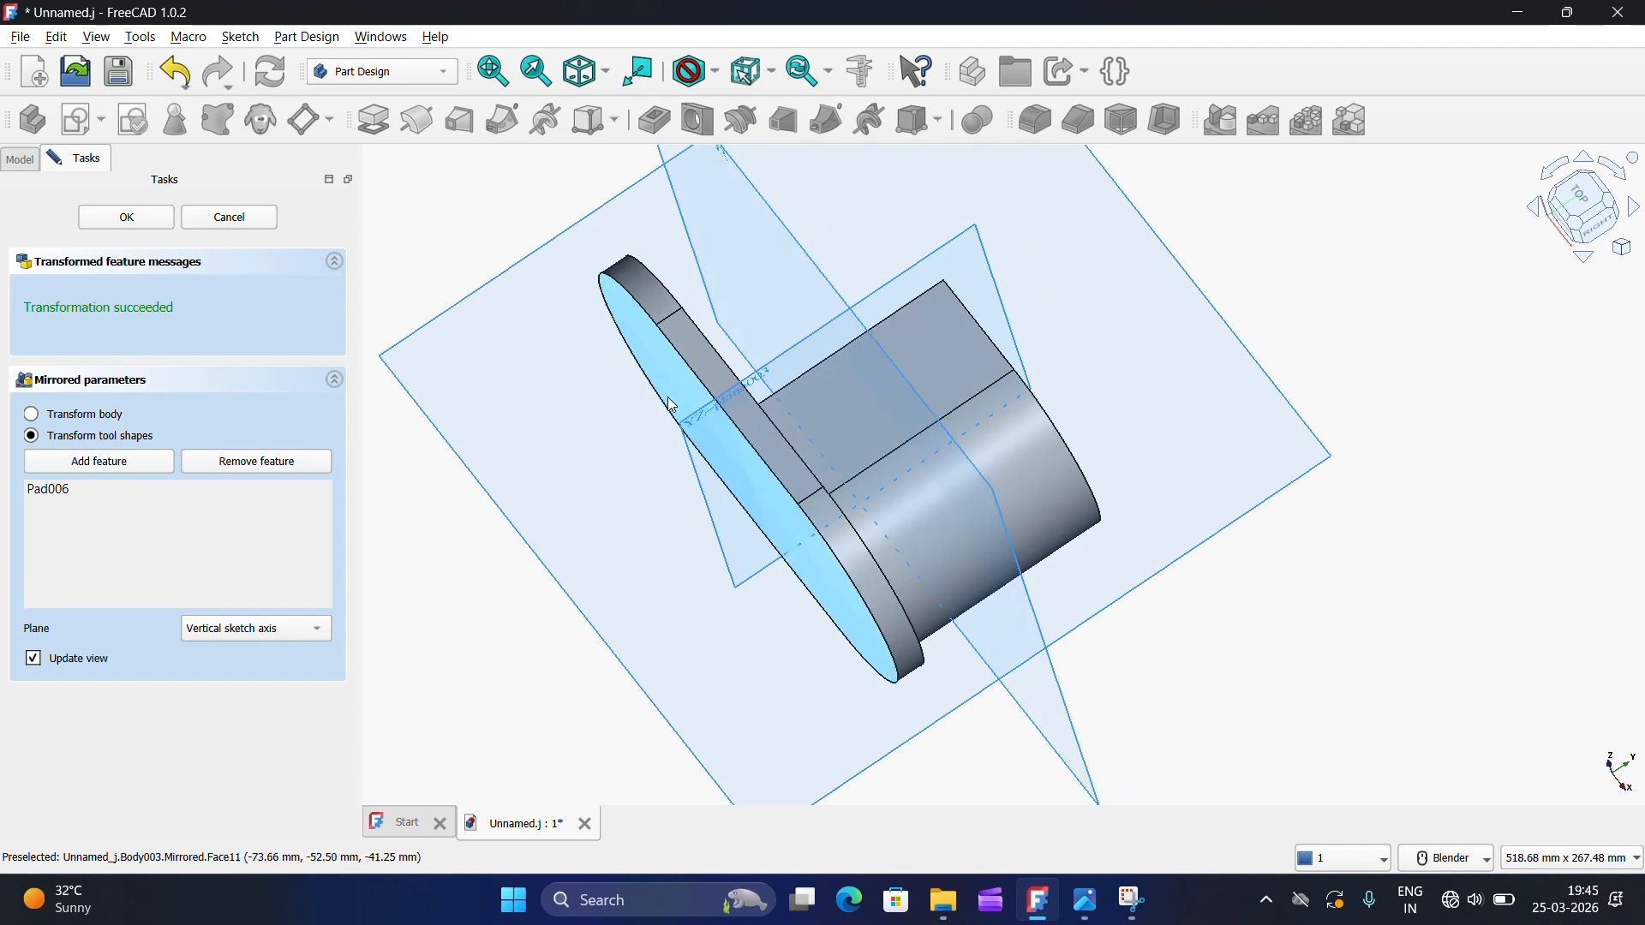
pyautogui.press('0')
pyautogui.moveTo(917, 433); pyautogui.dragTo(863, 459, button='middle')
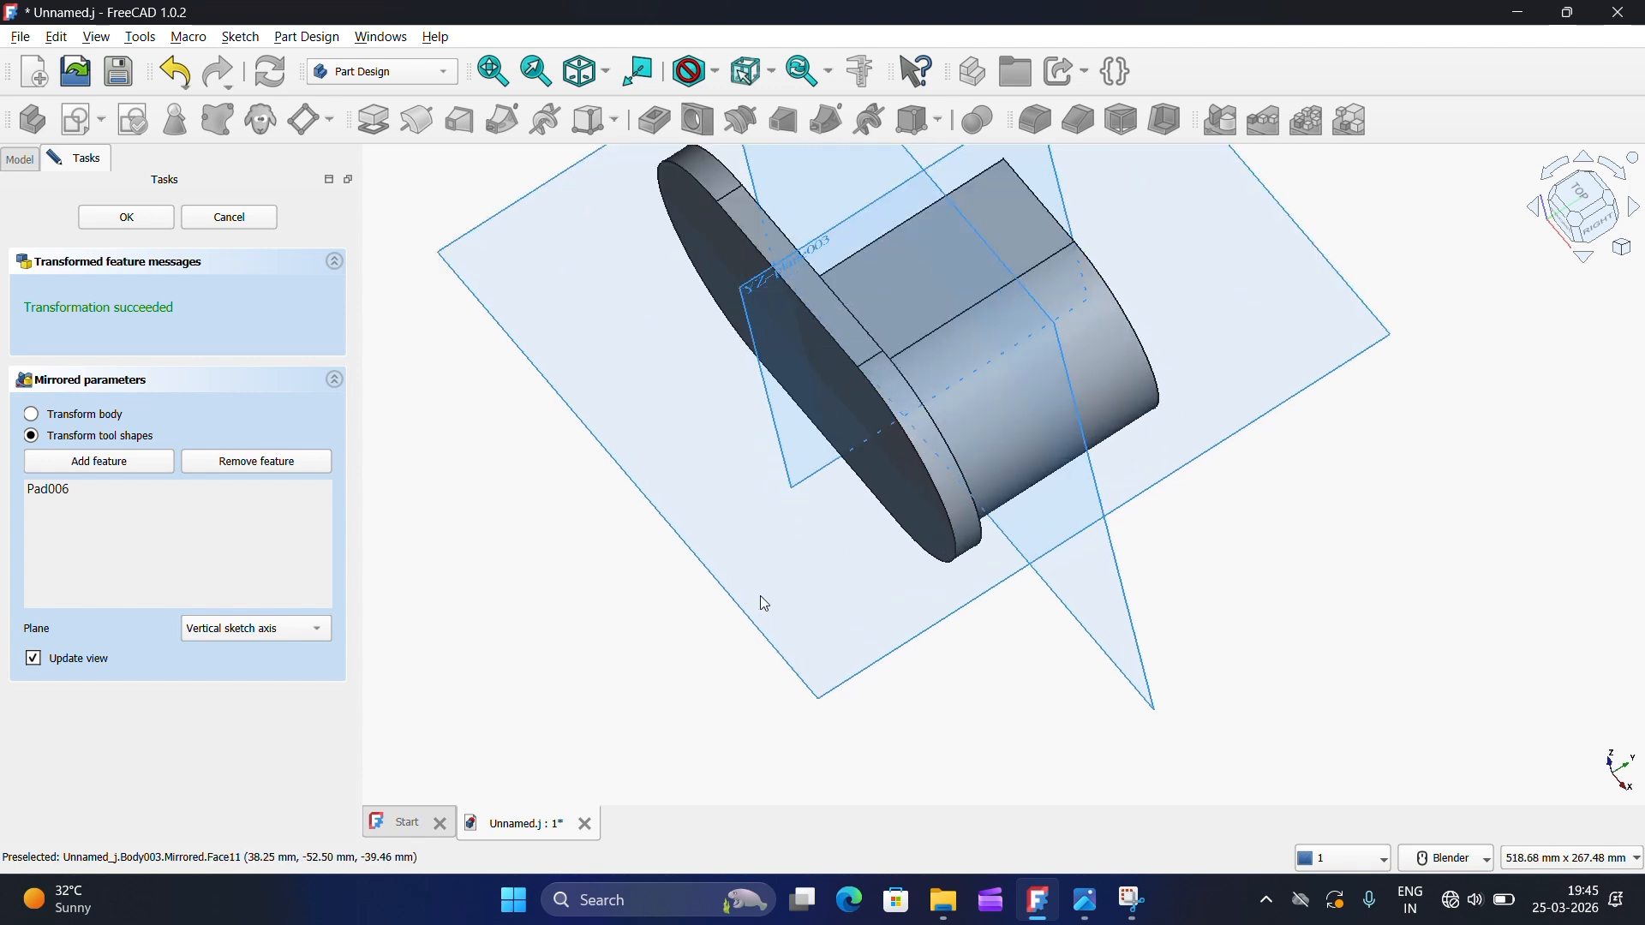
pyautogui.click(320, 630)
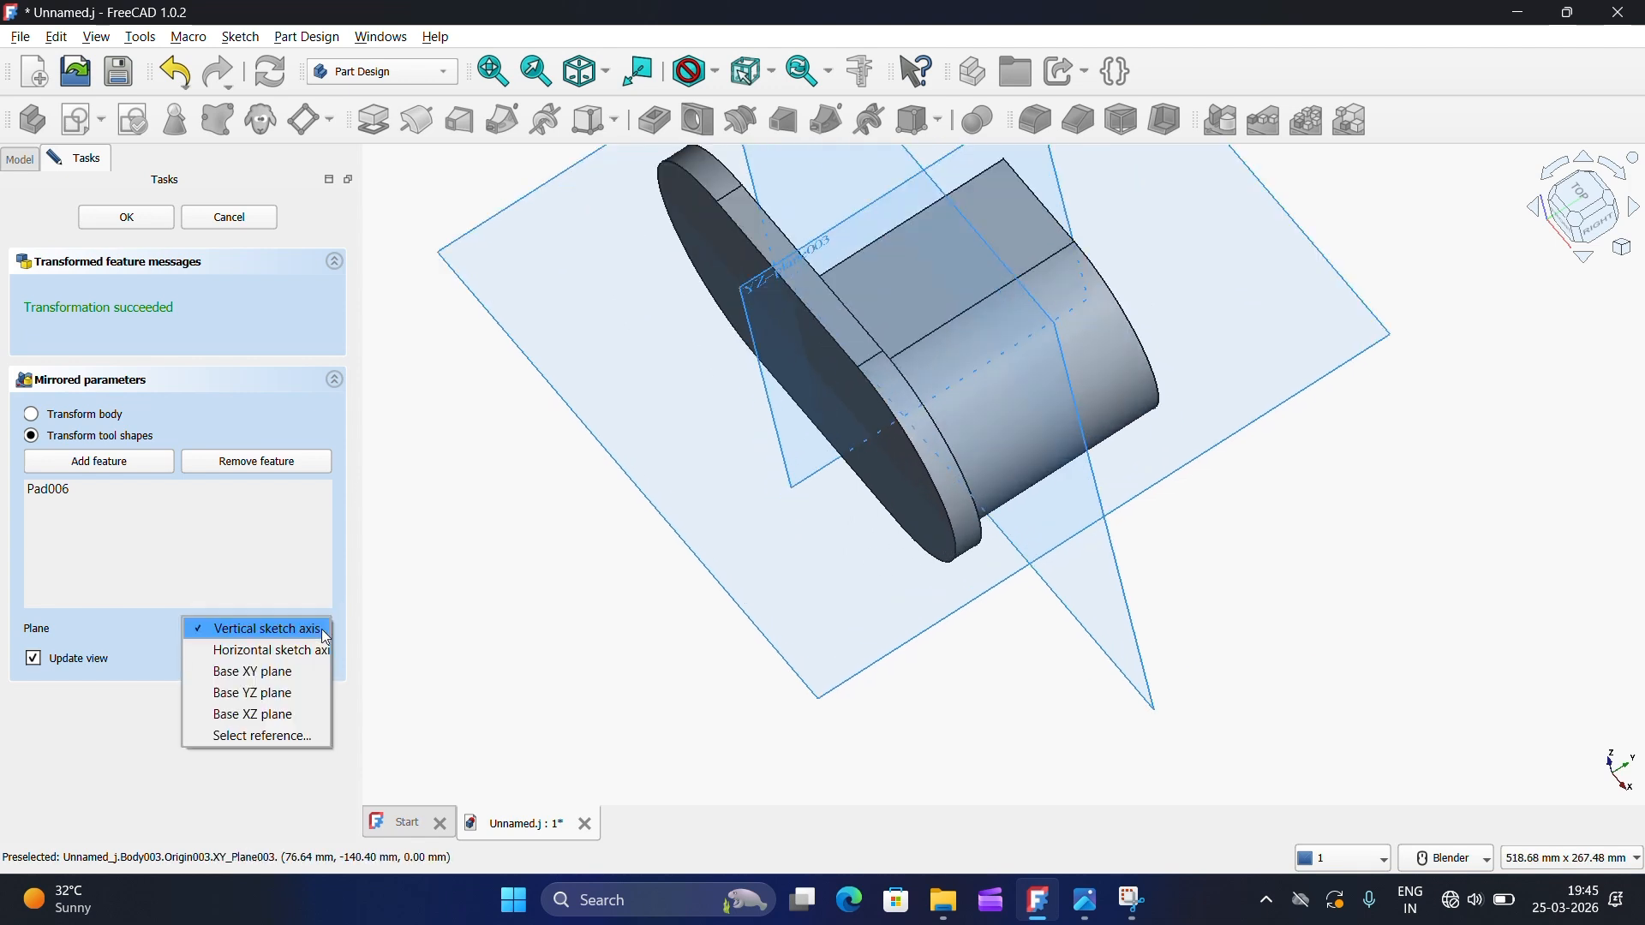
pyautogui.click(304, 739)
pyautogui.scroll(-4, 625, 757)
pyautogui.scroll(2, 686, 406)
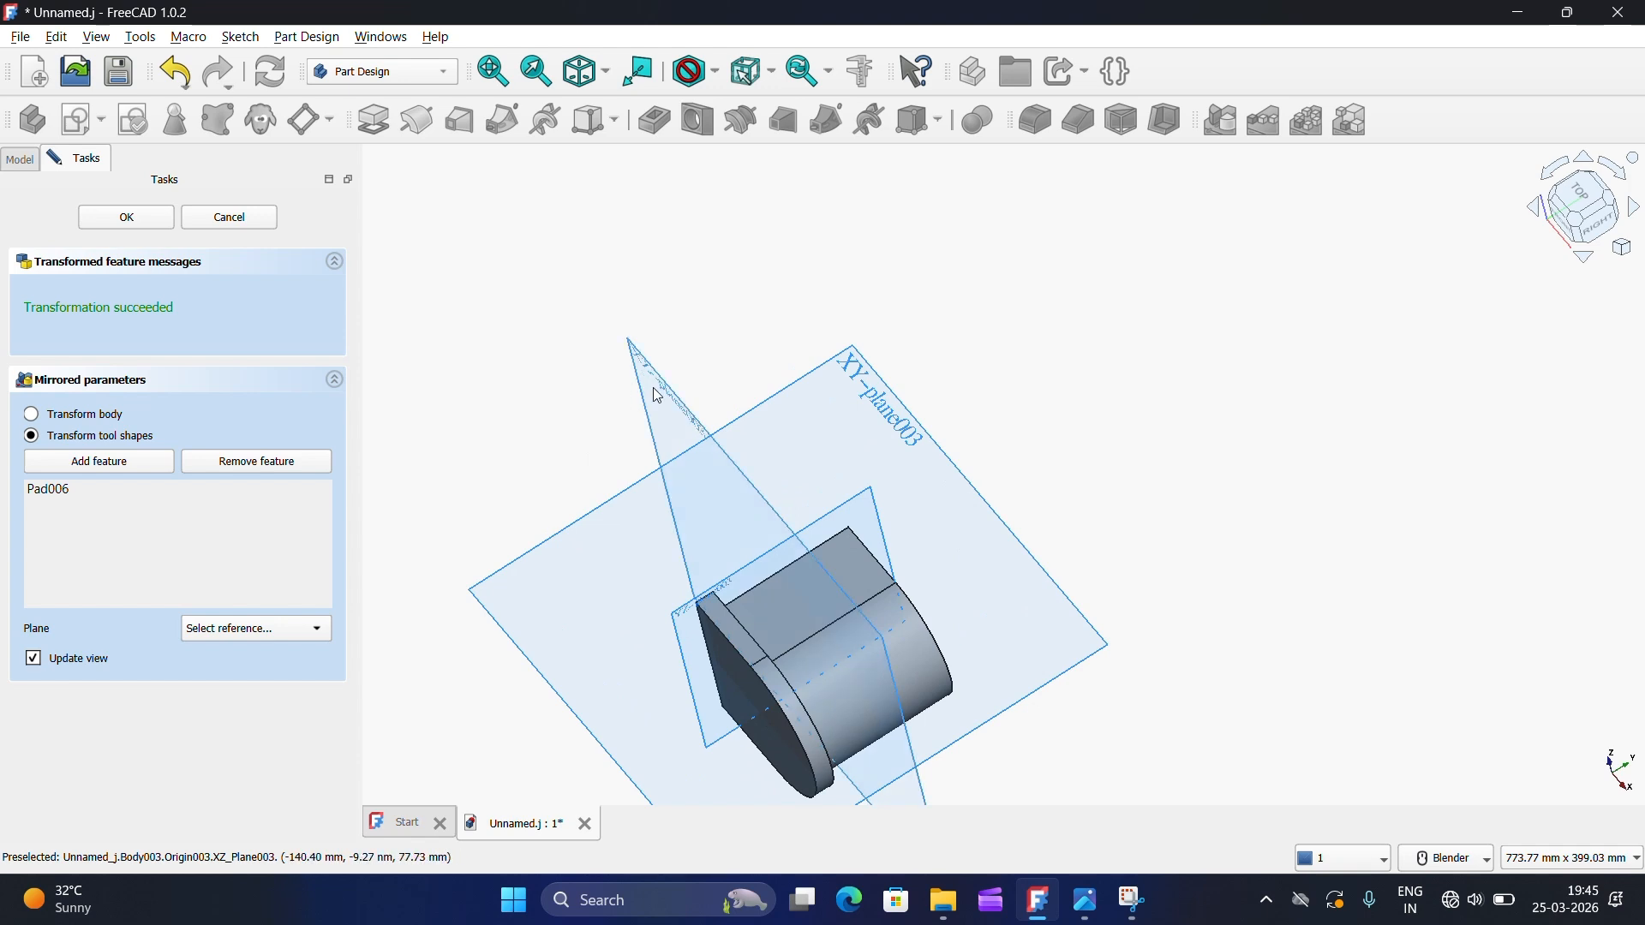
pyautogui.moveTo(654, 371); pyautogui.dragTo(686, 356, button='middle')
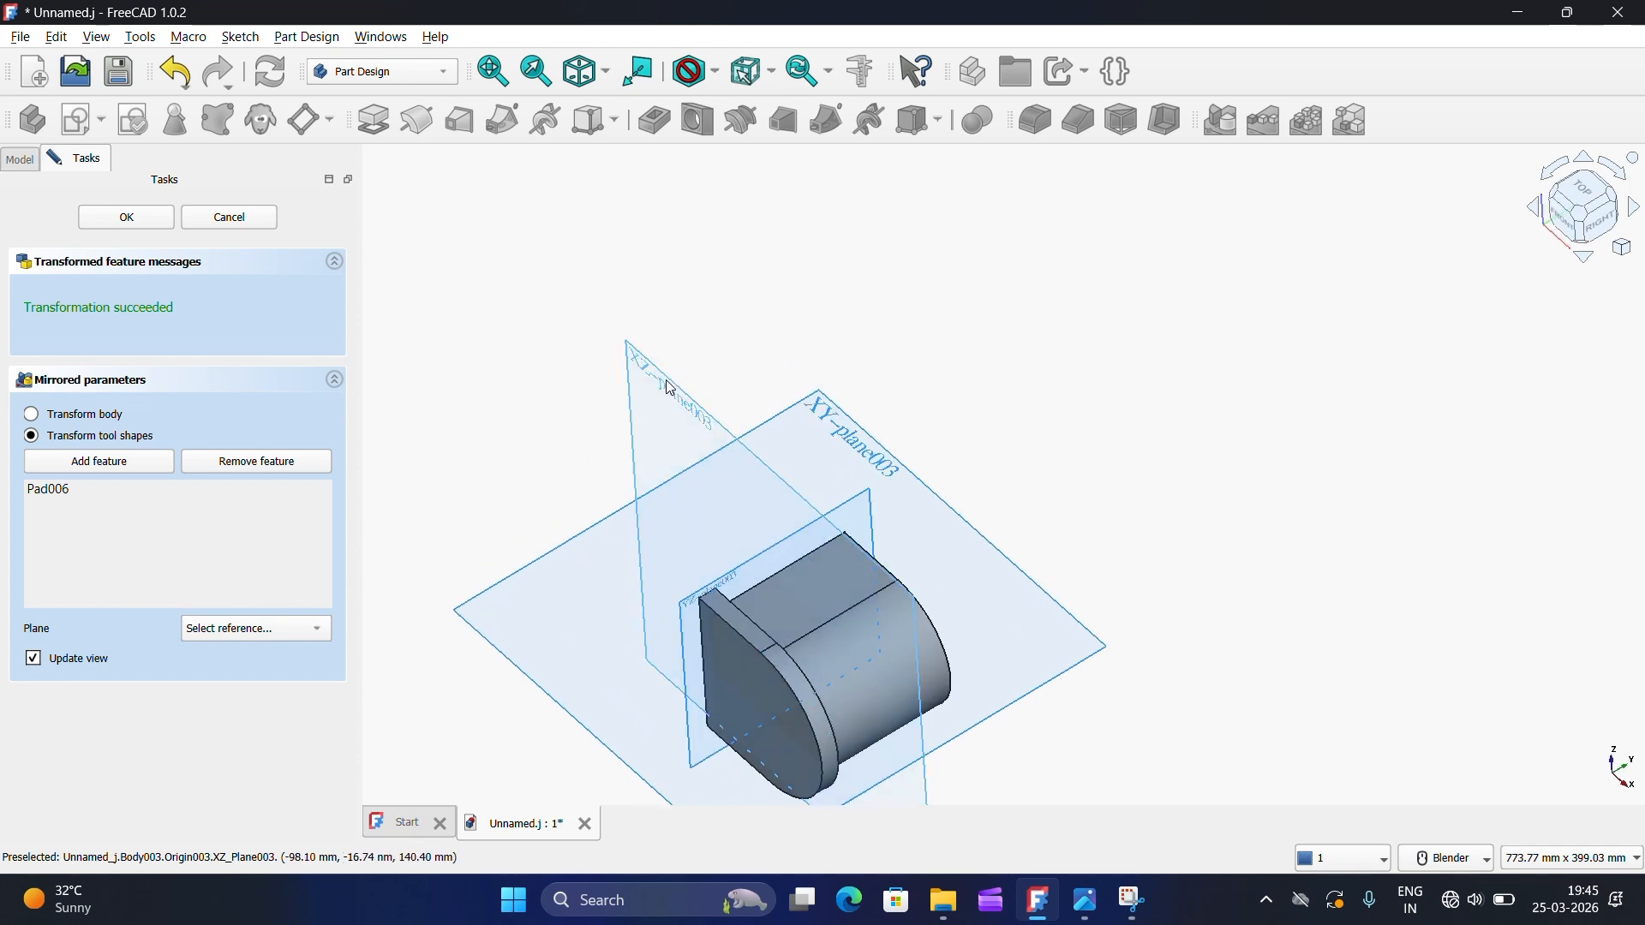
pyautogui.click(670, 388)
pyautogui.scroll(-2, 940, 645)
pyautogui.scroll(2, 940, 644)
pyautogui.scroll(-3, 940, 644)
pyautogui.scroll(4, 940, 644)
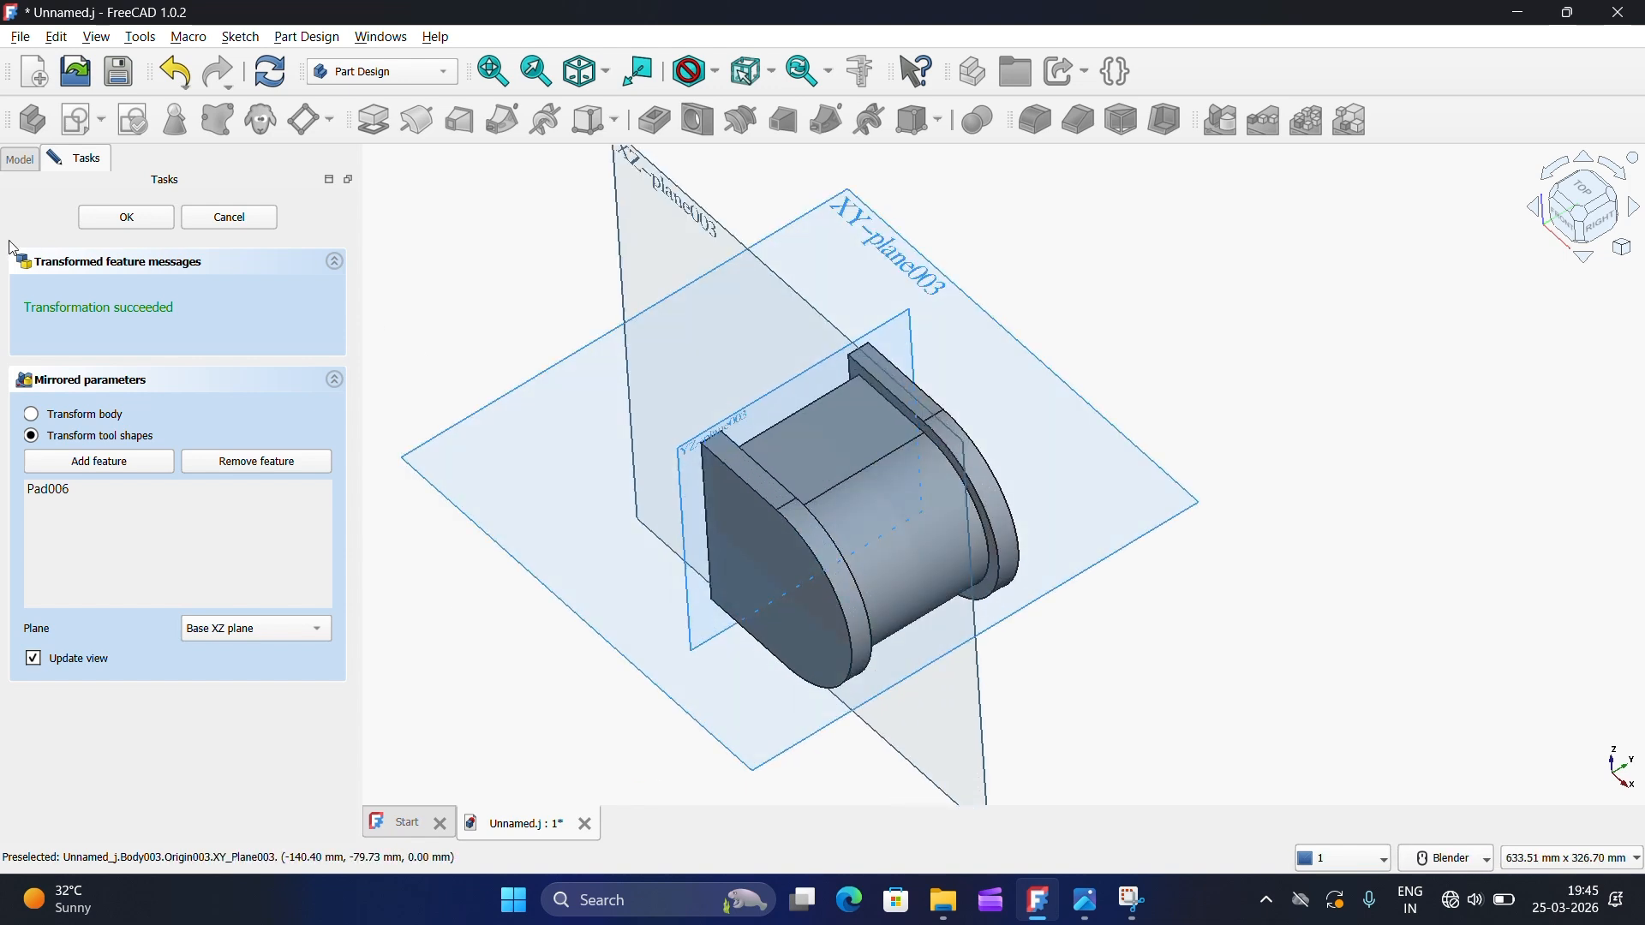
pyautogui.click(153, 221)
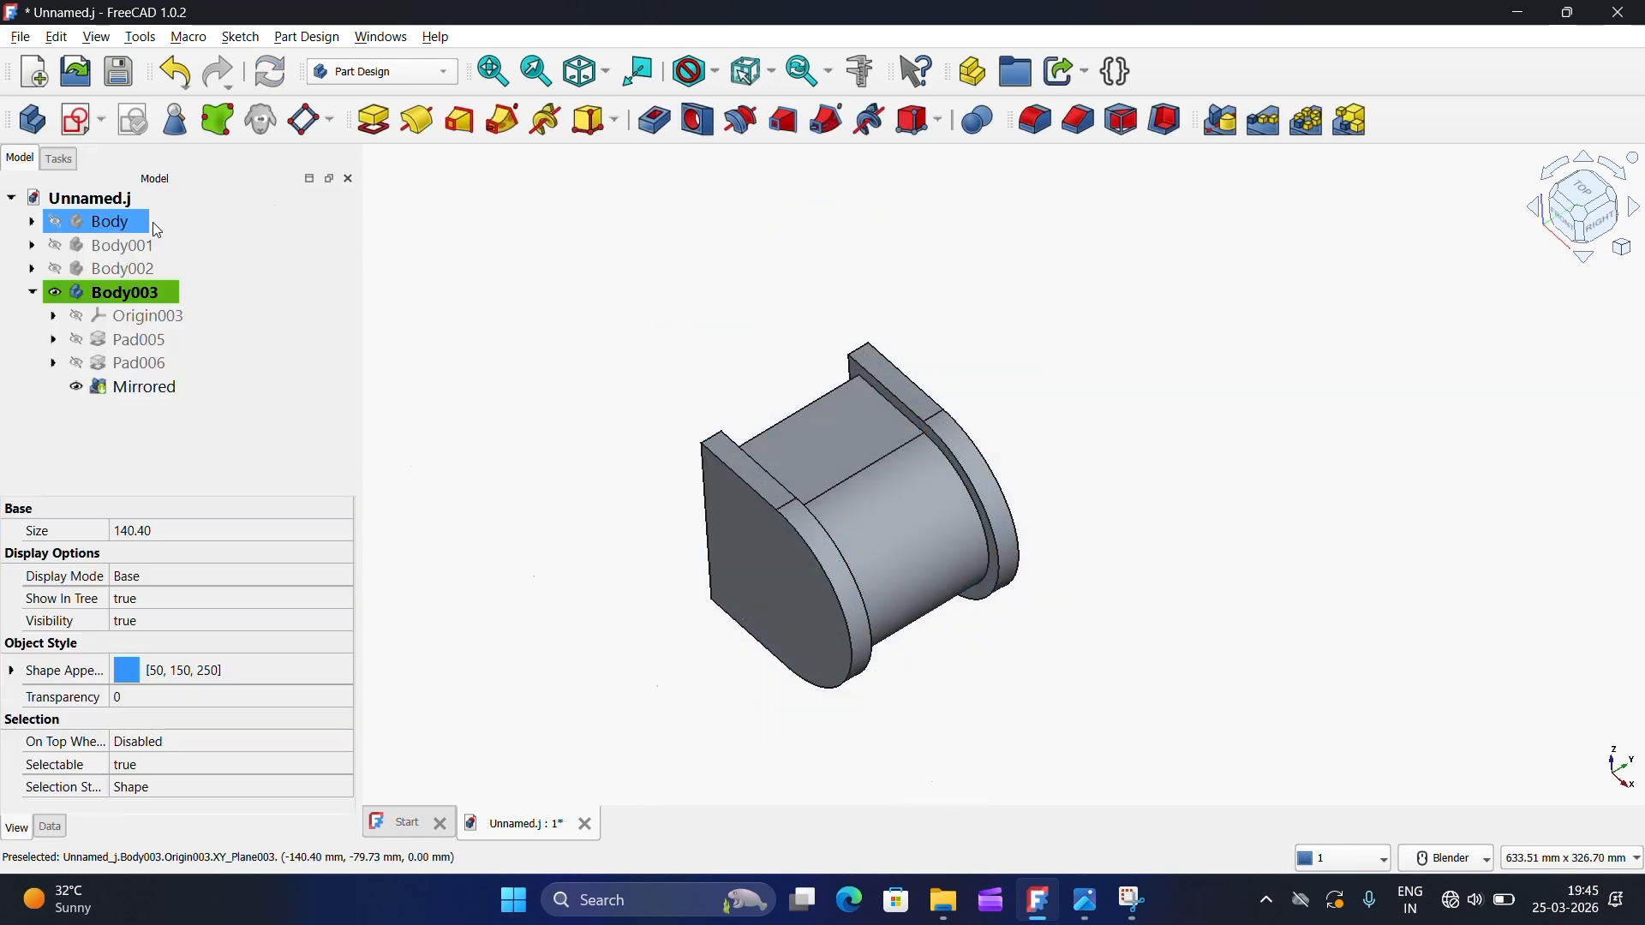
# Step: Start a sketch on the front flange's outer face and draw a 65 mm diameter circle centred on the horizontal axis, checking the reference drawing
pyautogui.scroll(2, 754, 515)
pyautogui.click(749, 514)
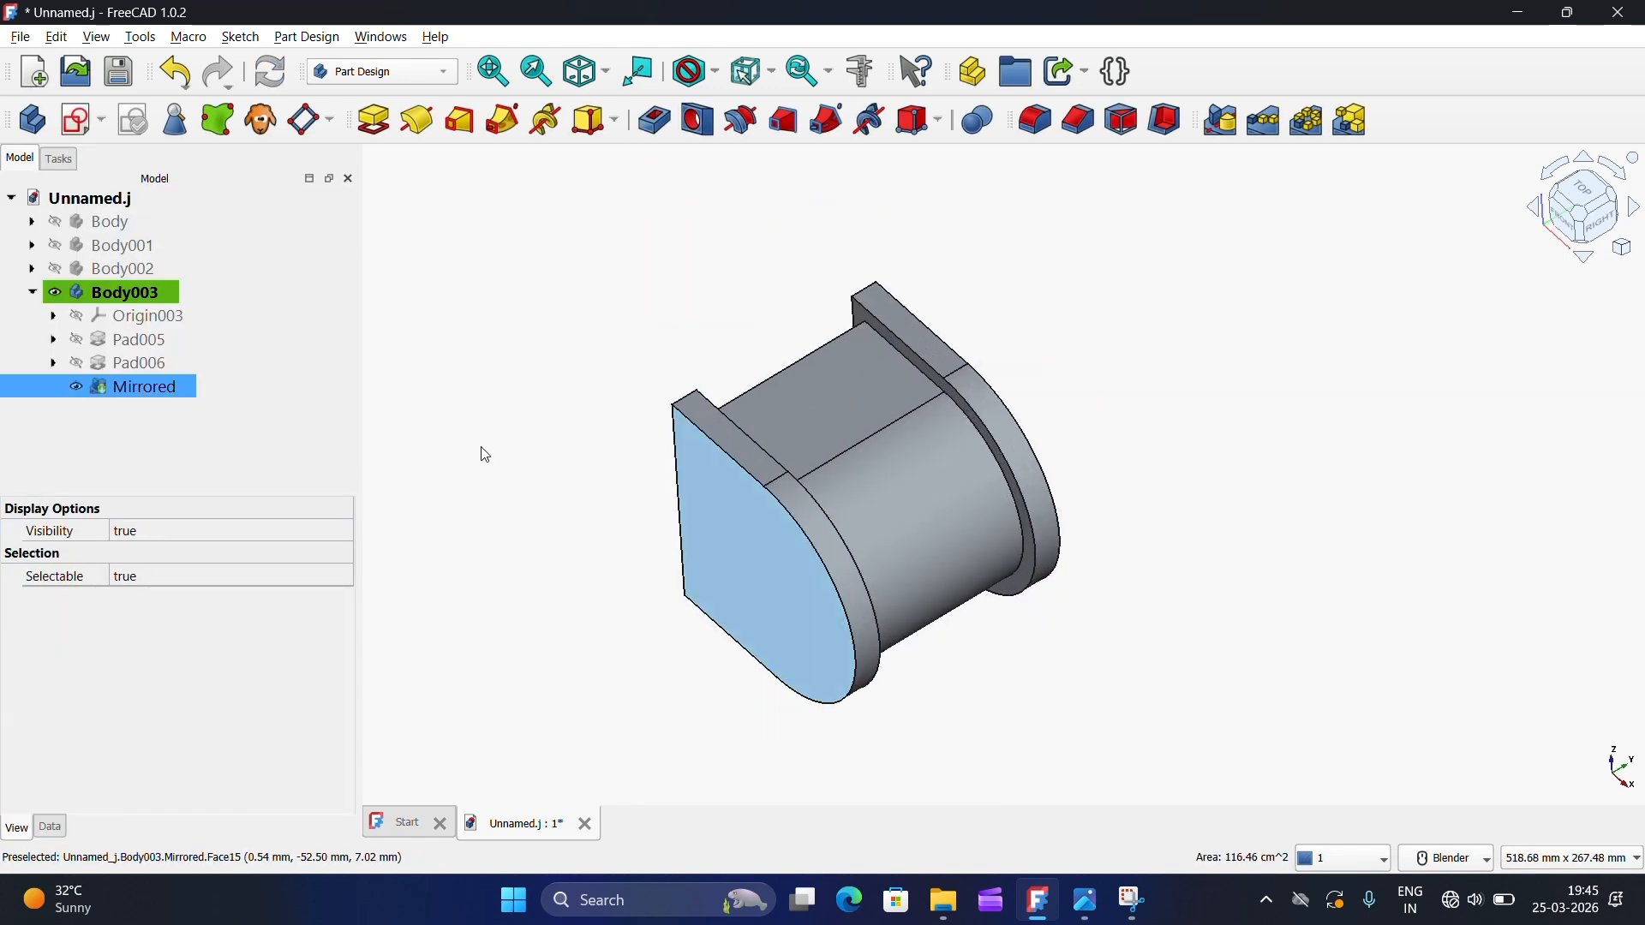
pyautogui.click(77, 120)
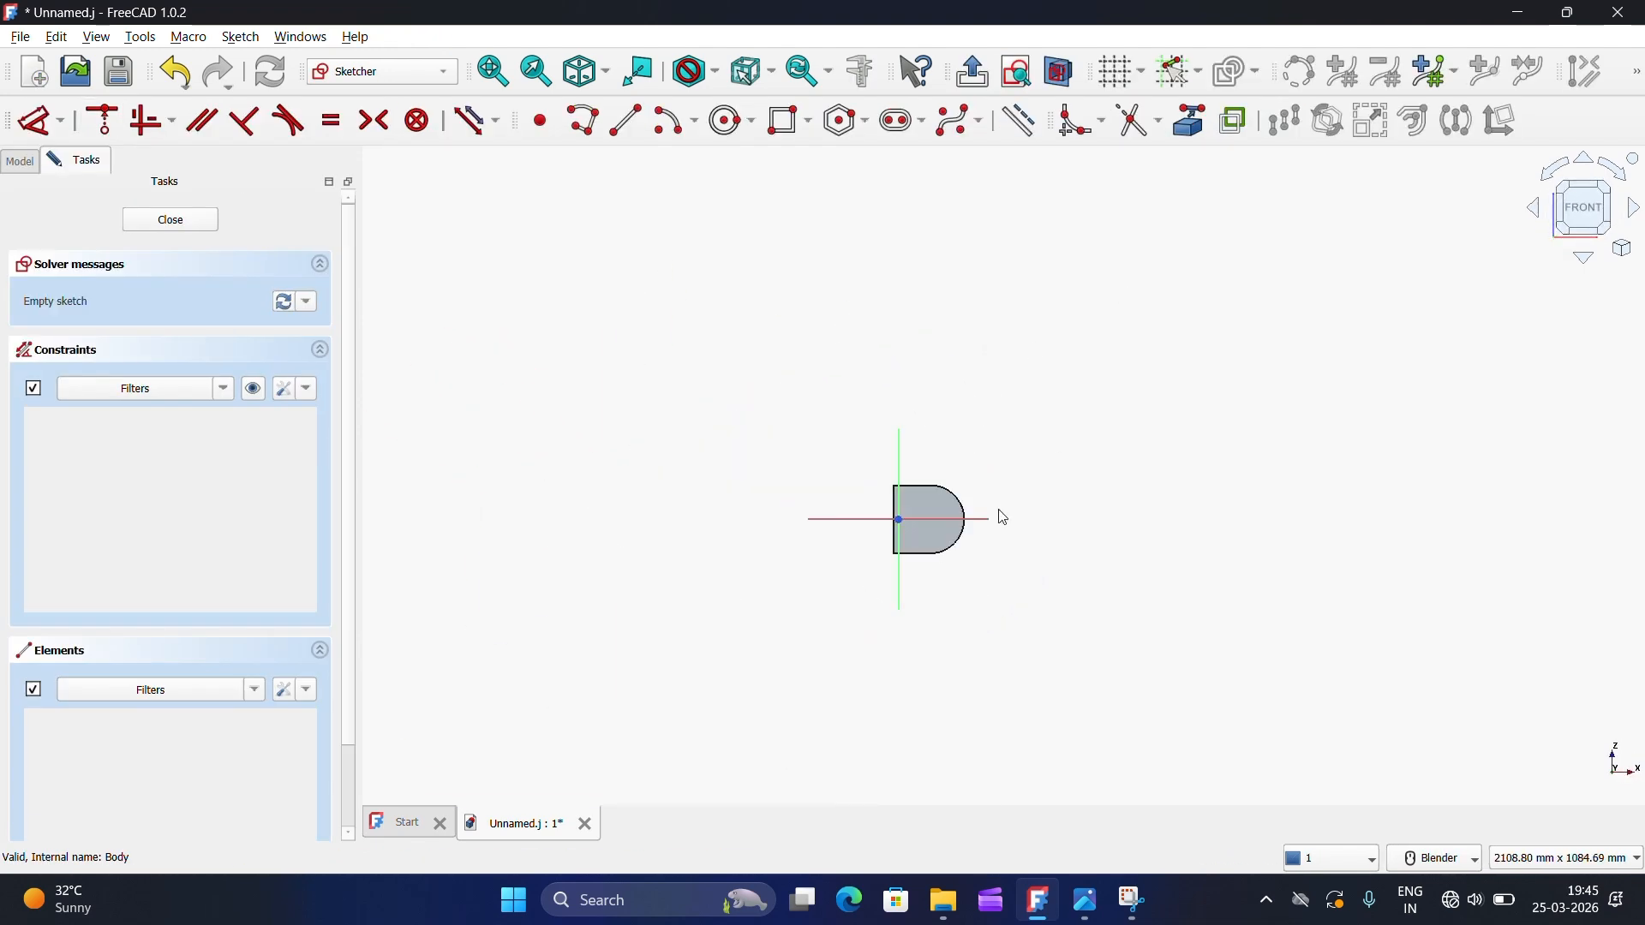
pyautogui.click(1084, 910)
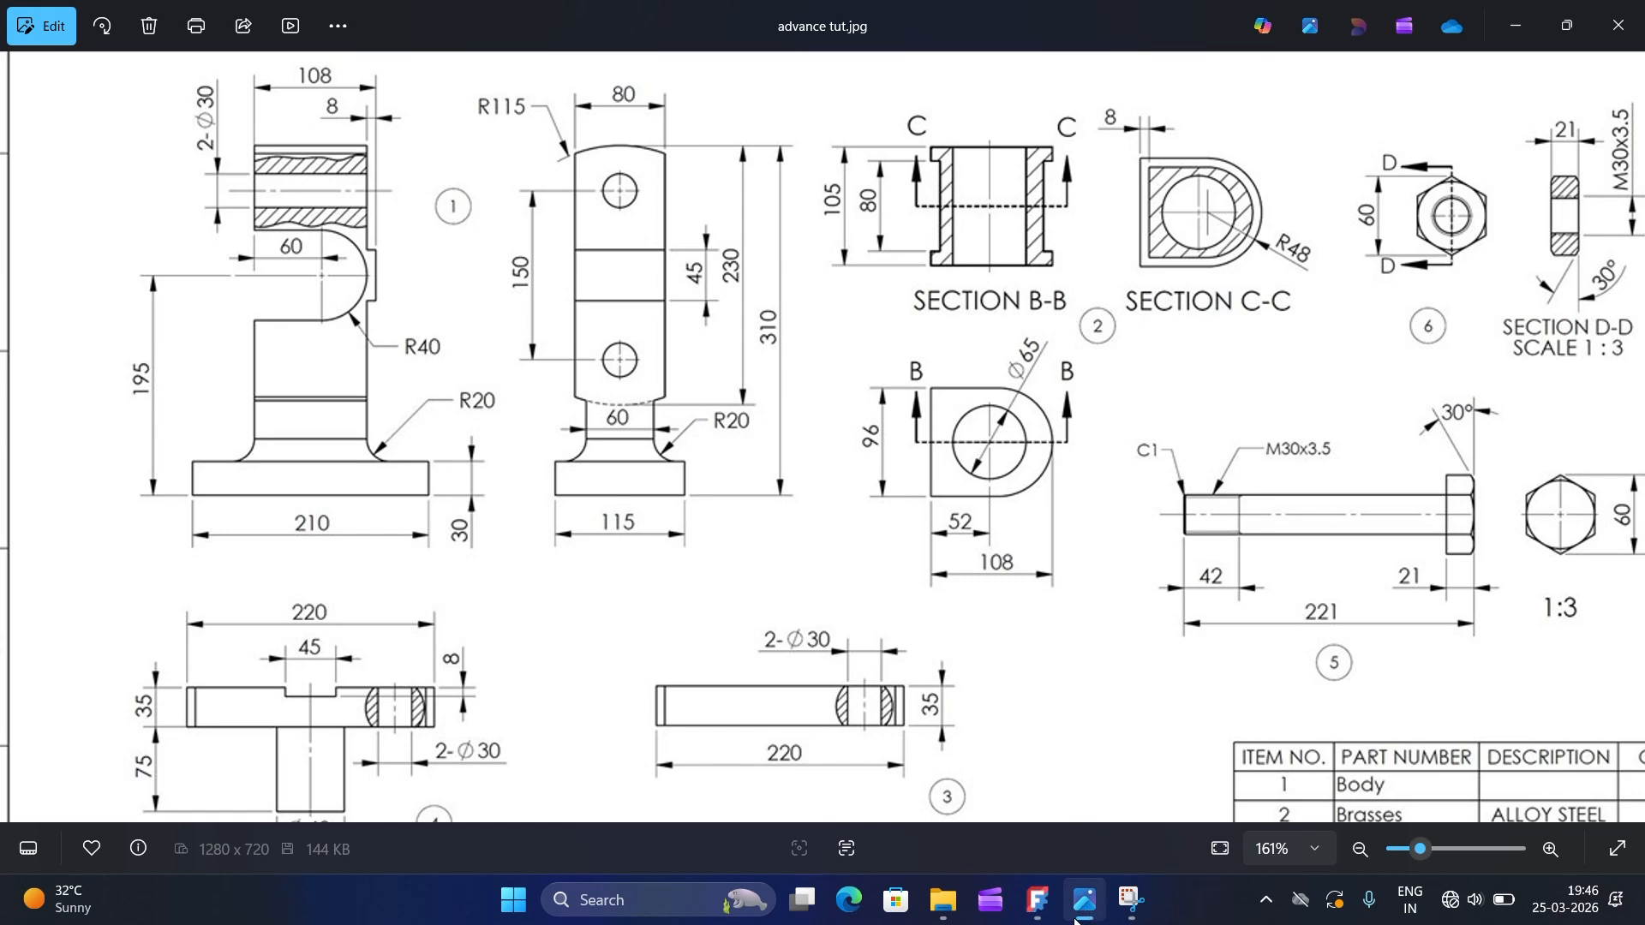
pyautogui.click(1046, 905)
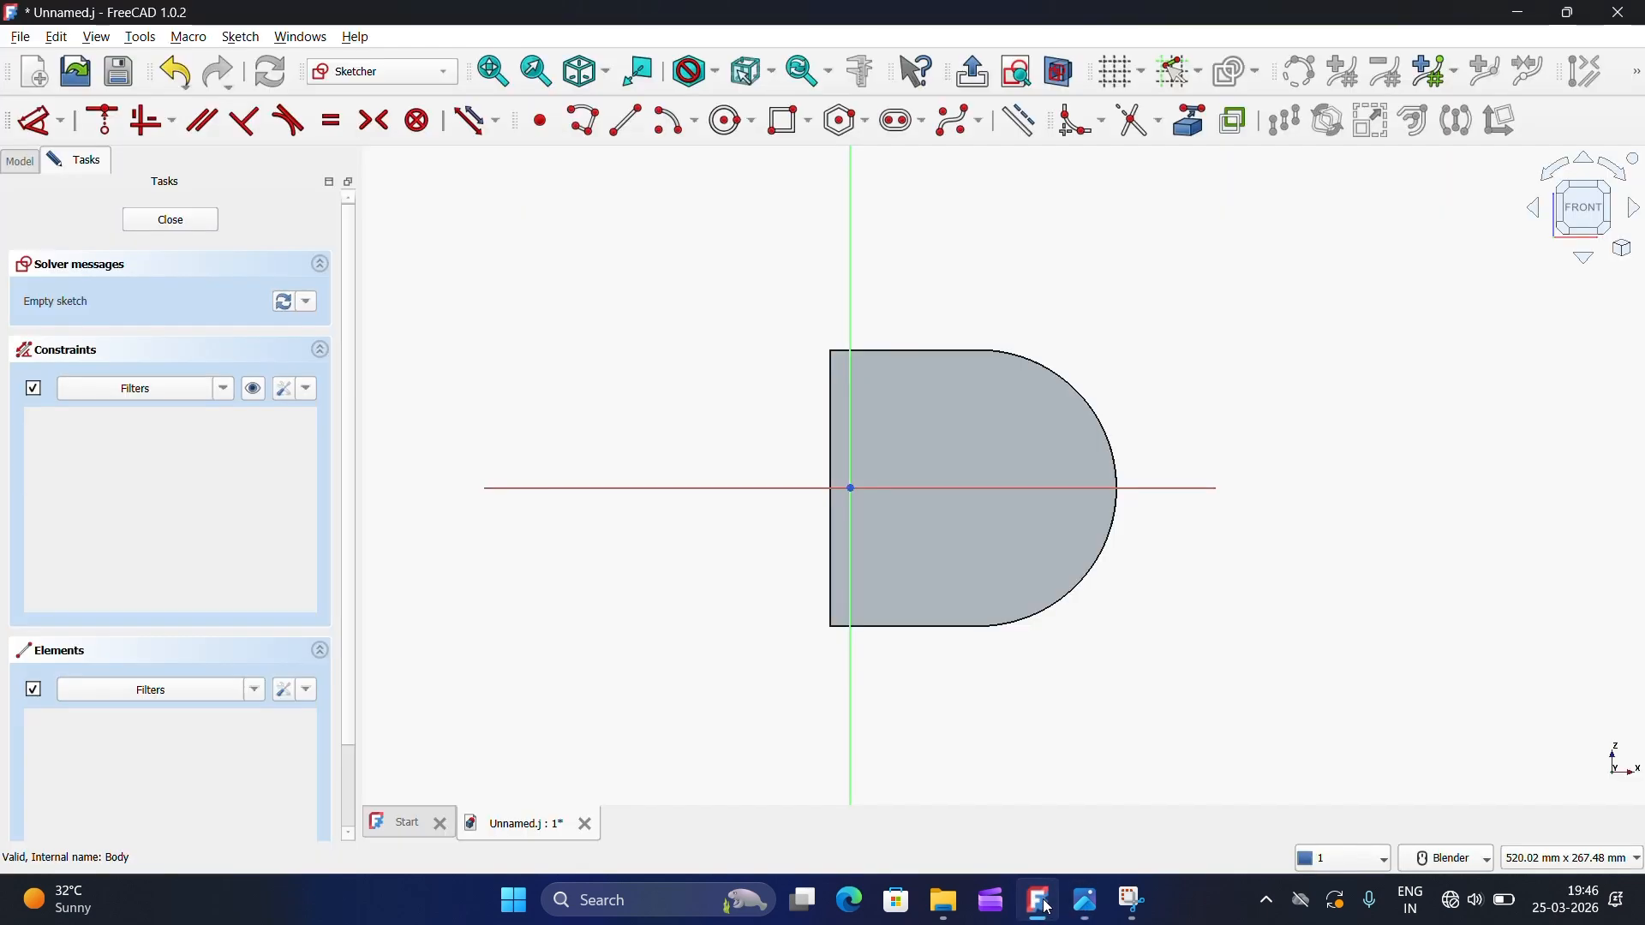
pyautogui.click(710, 120)
pyautogui.click(994, 488)
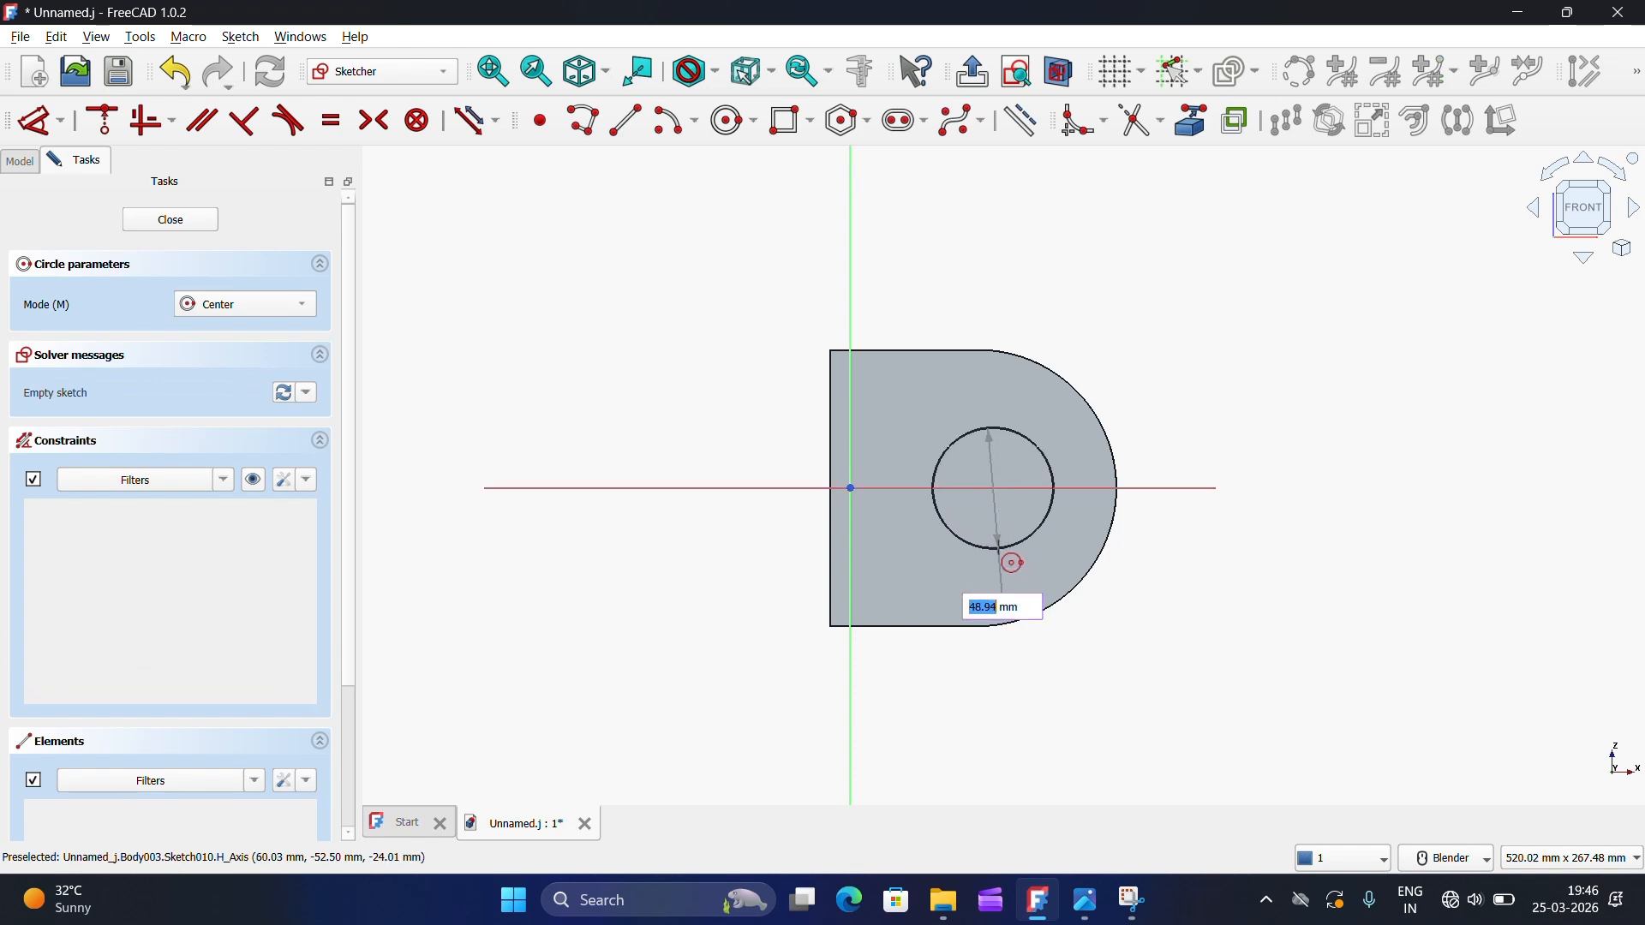
pyautogui.click(1086, 901)
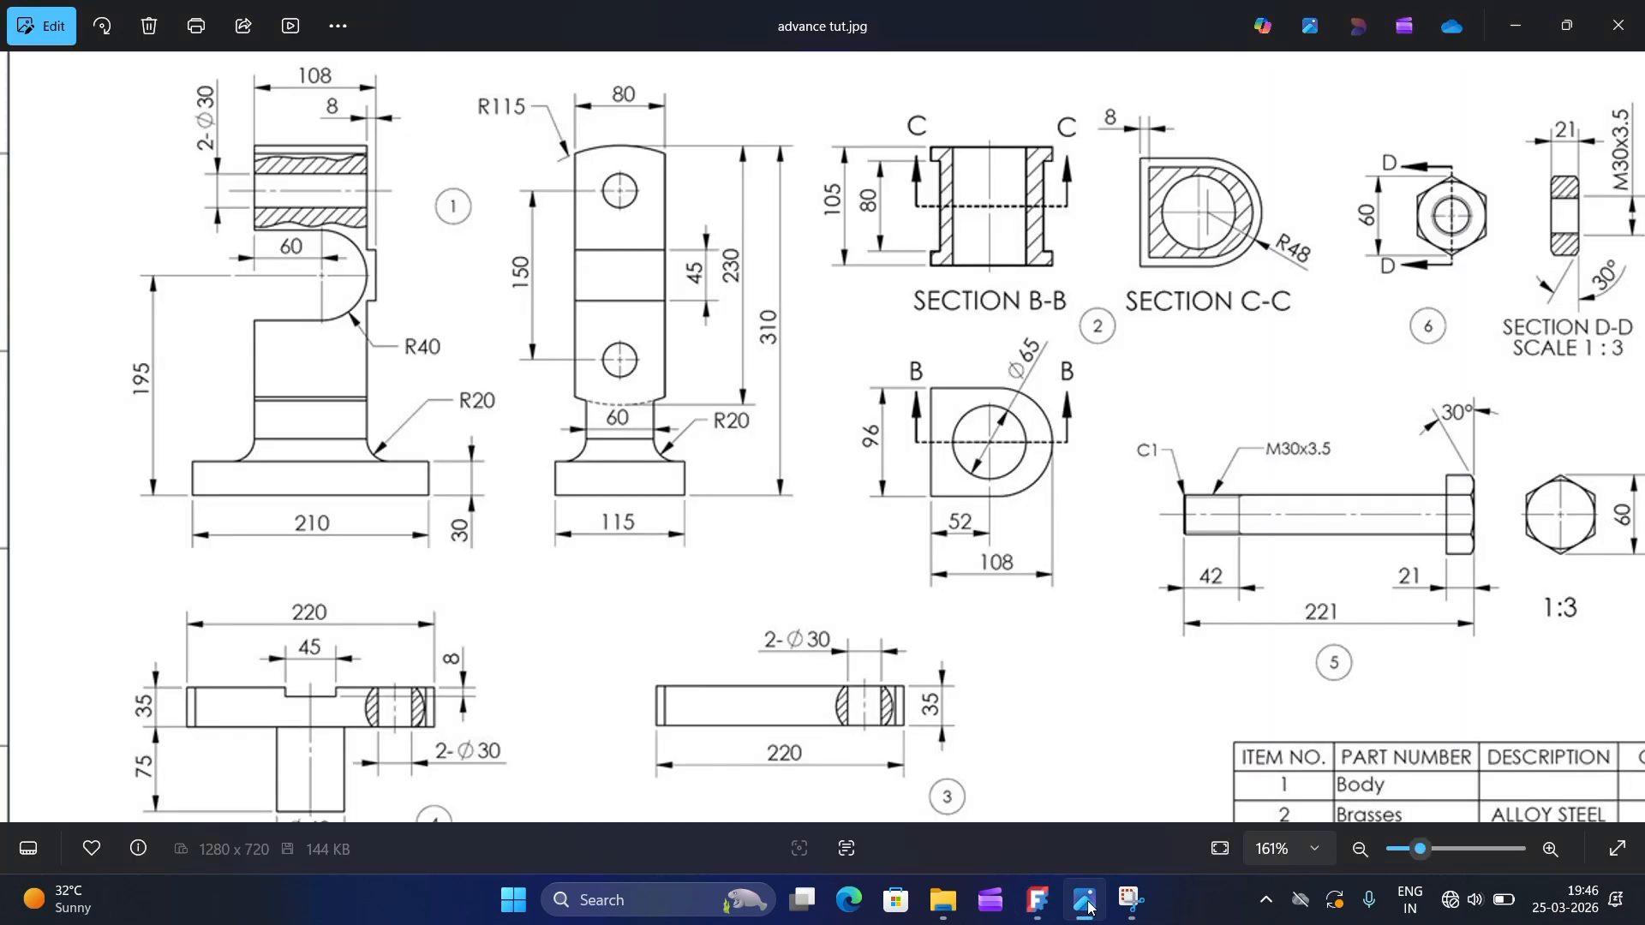
pyautogui.click(1039, 901)
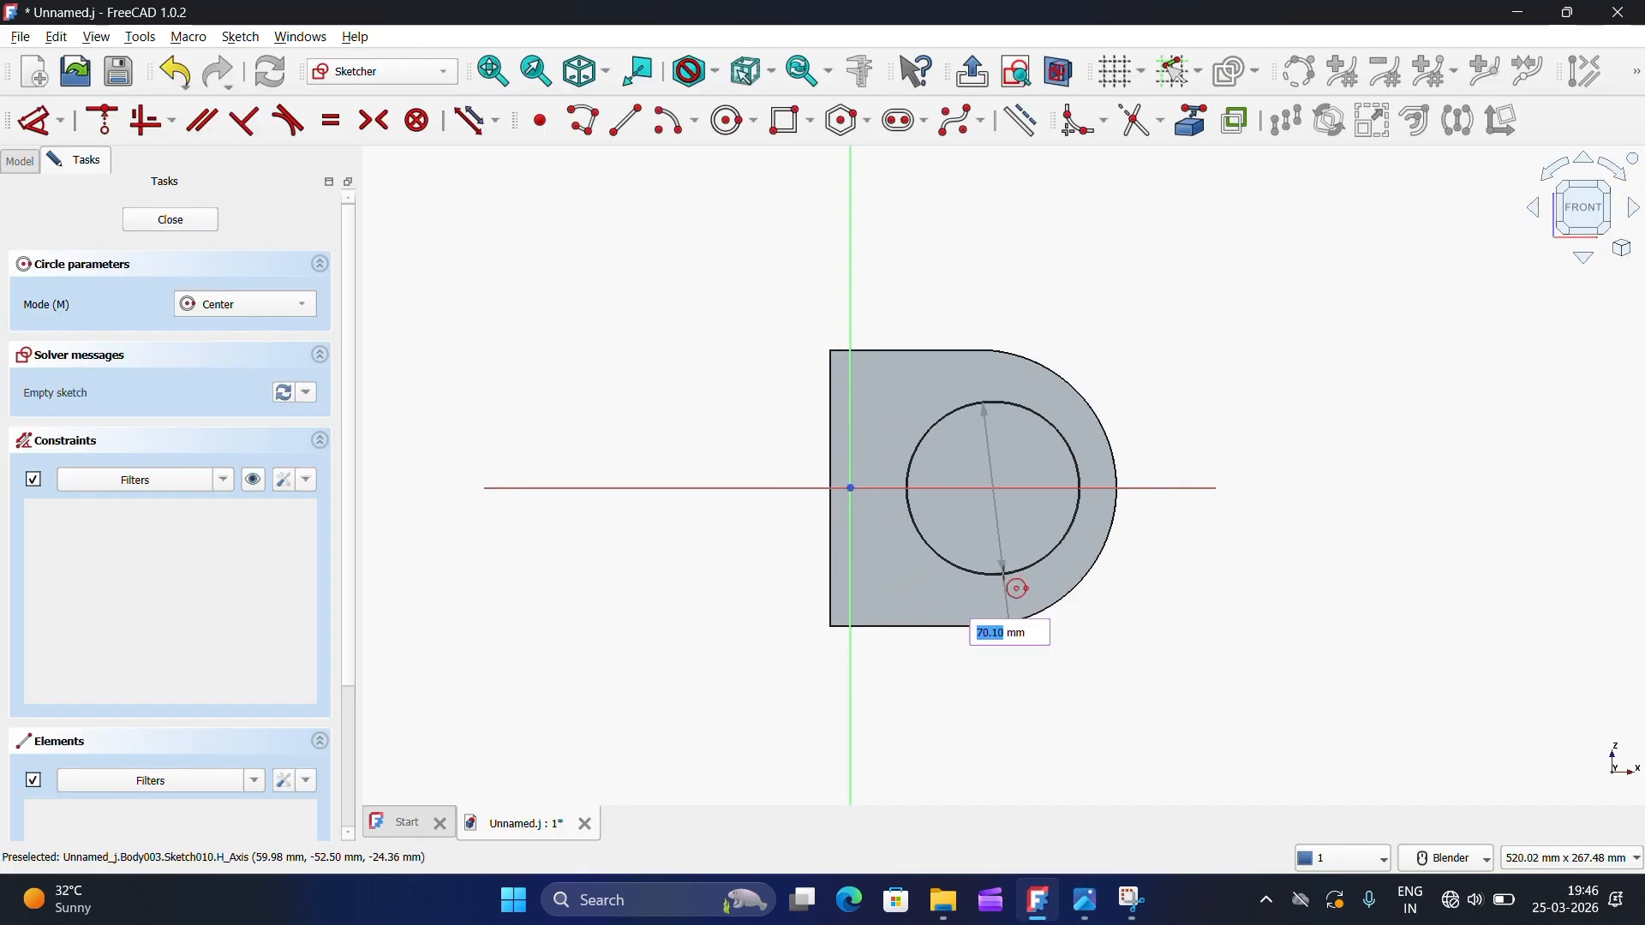
pyautogui.write('65')
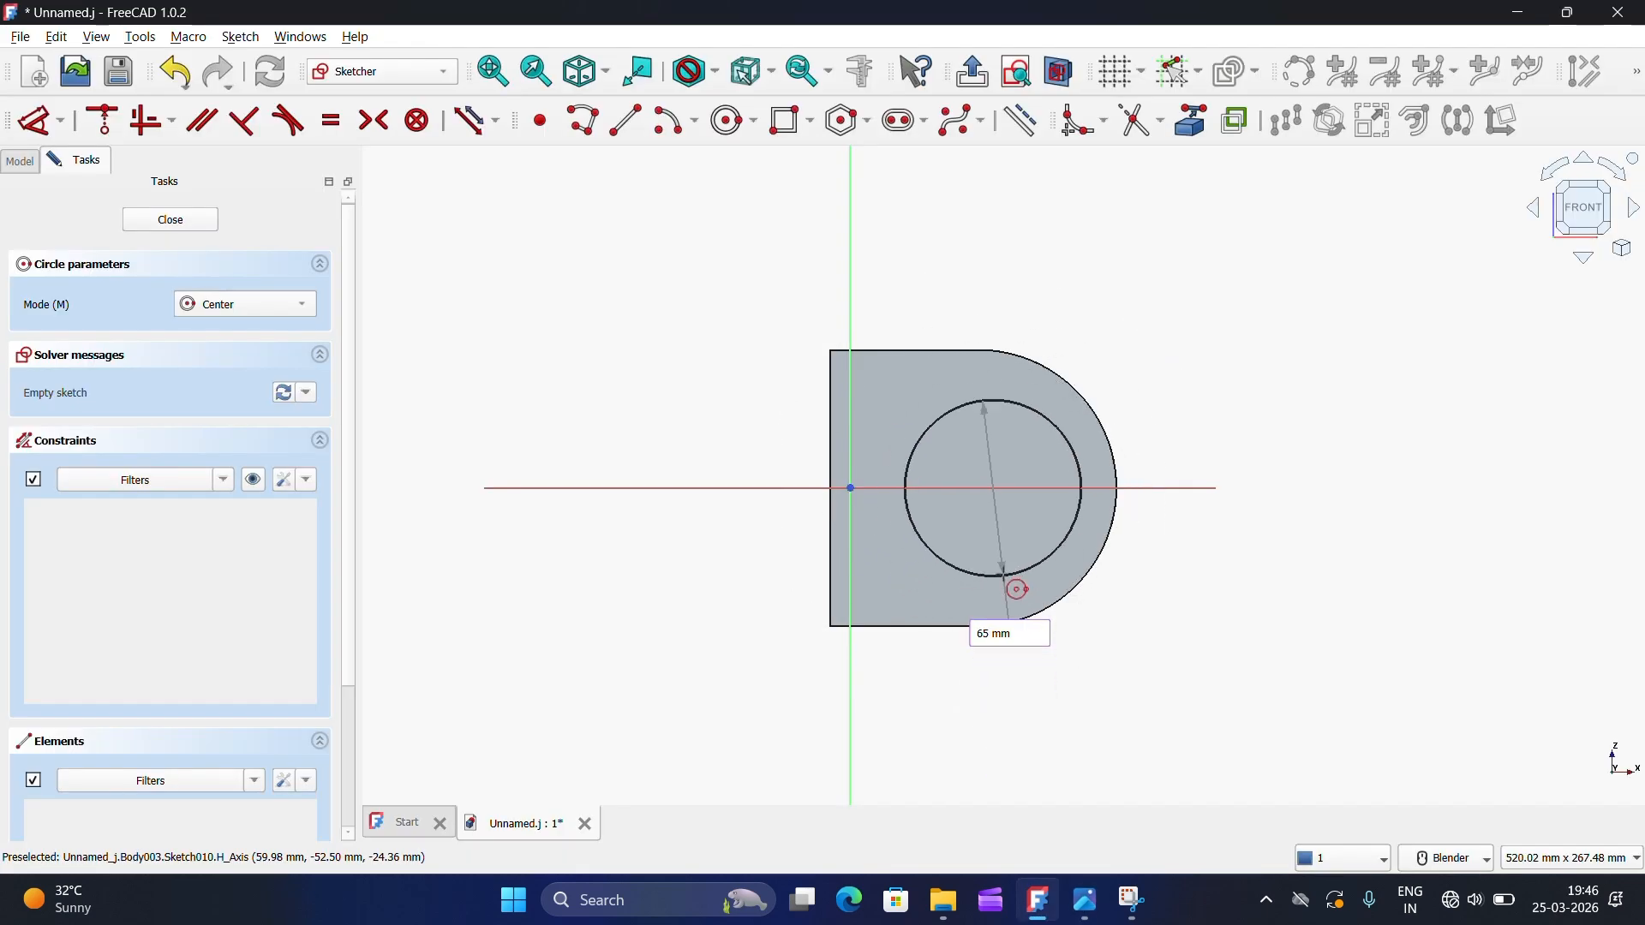
pyautogui.press('Return')
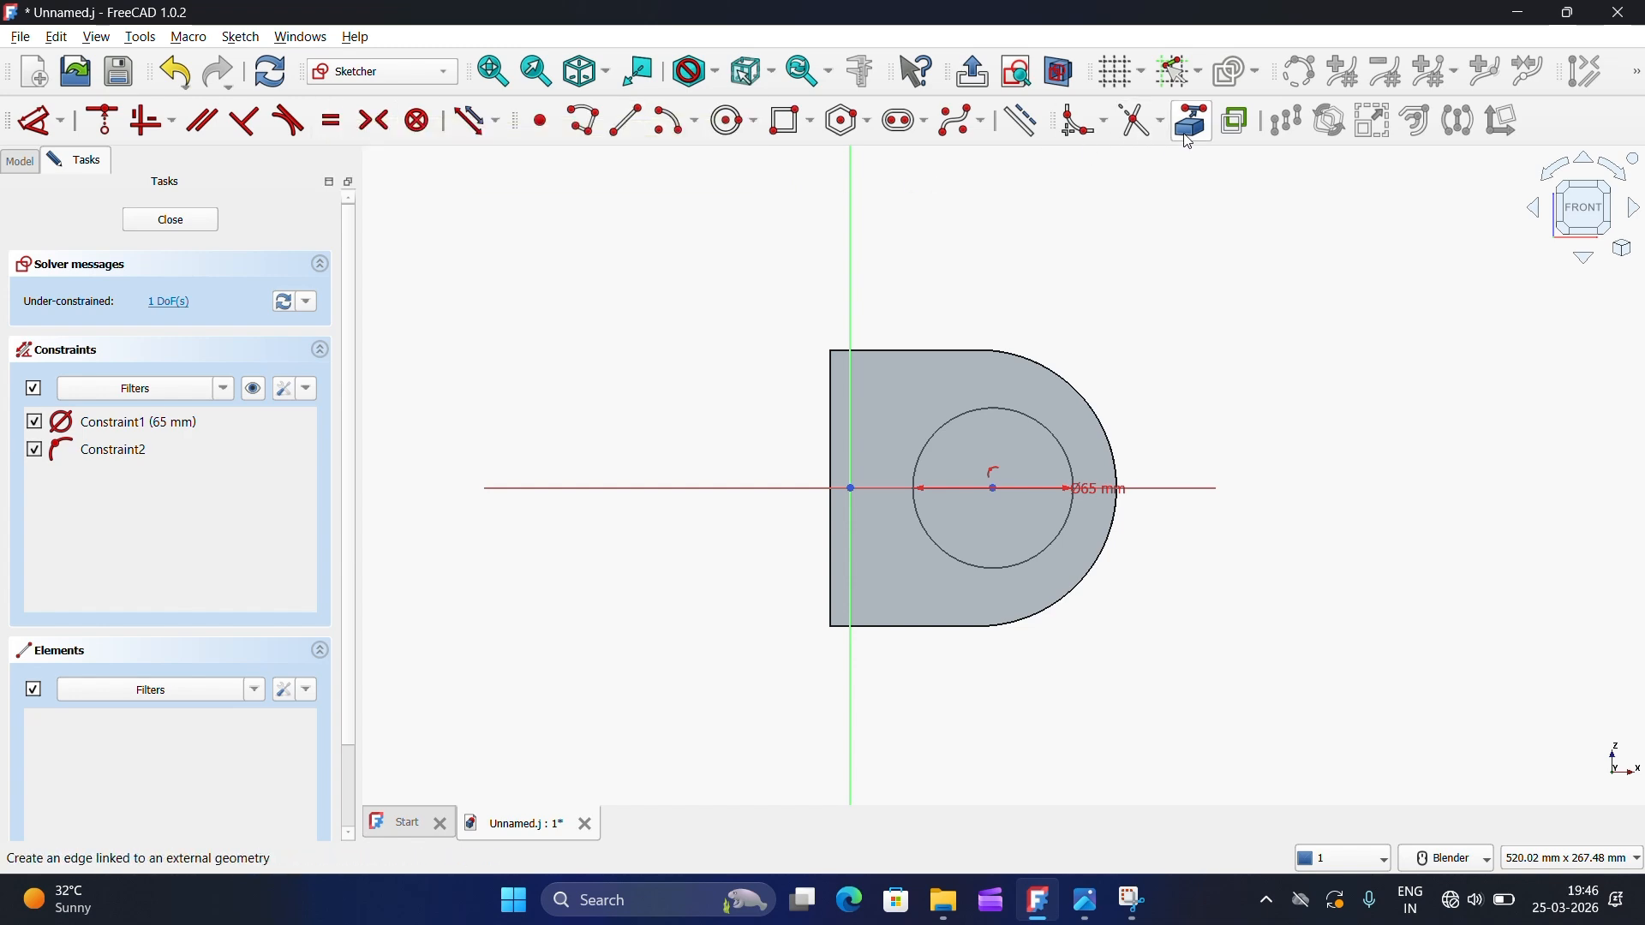
# Step: Check the hole's position in the reference drawing, then link the D-shaped body's straight vertical edge into the sketch as external geometry
pyautogui.click(1086, 904)
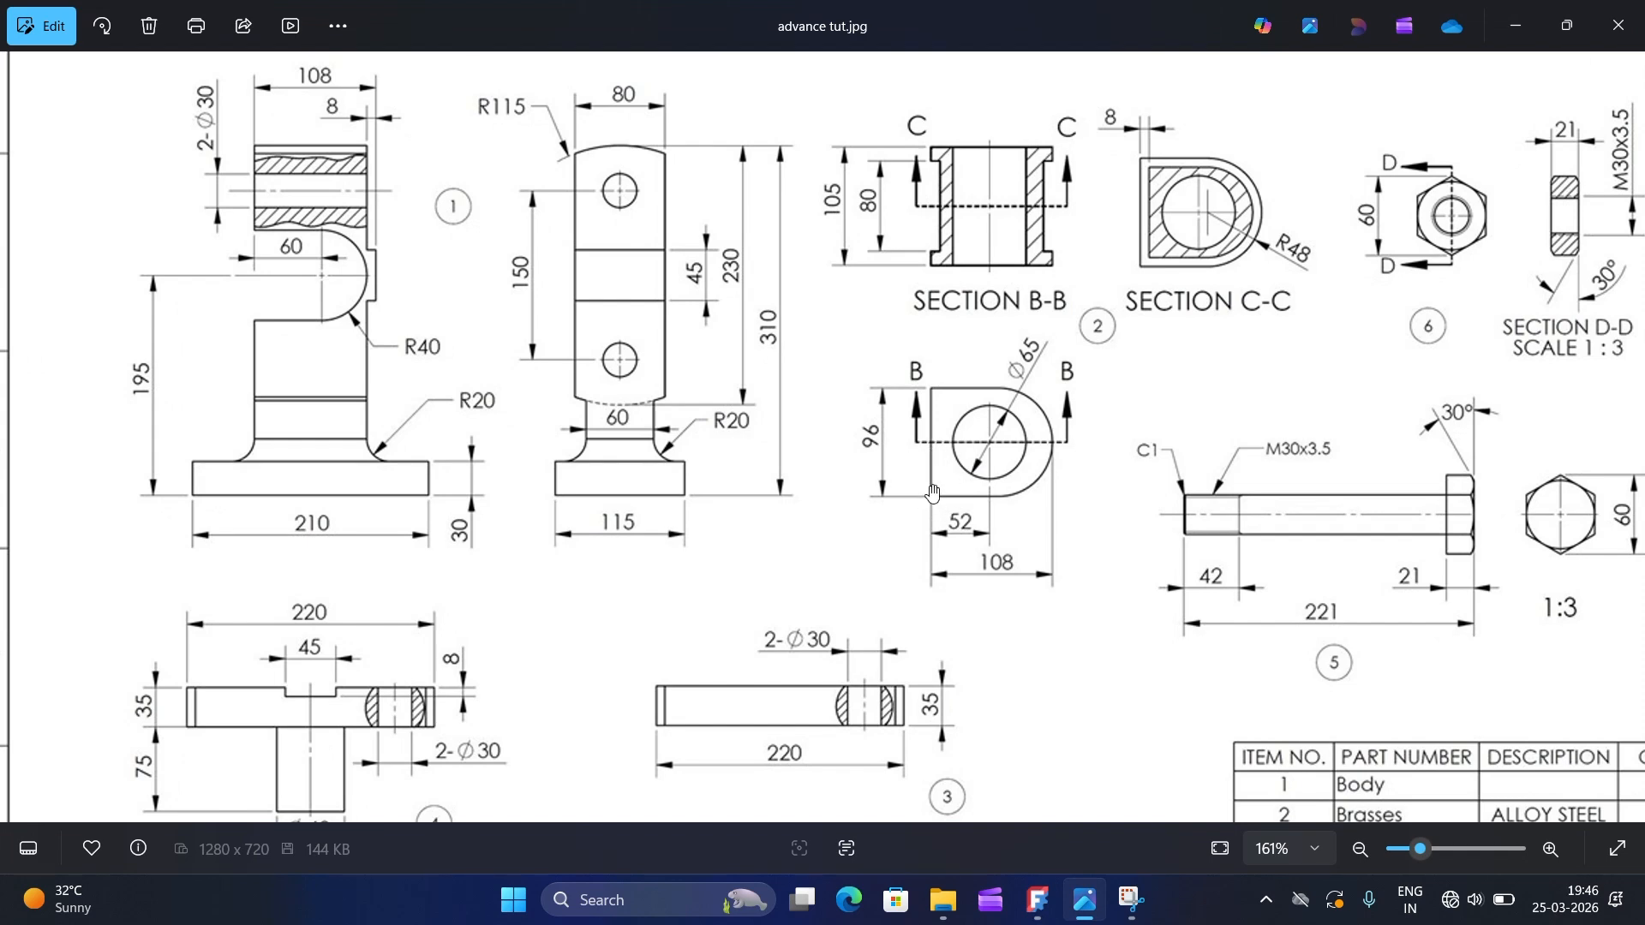
pyautogui.scroll(2, 934, 495)
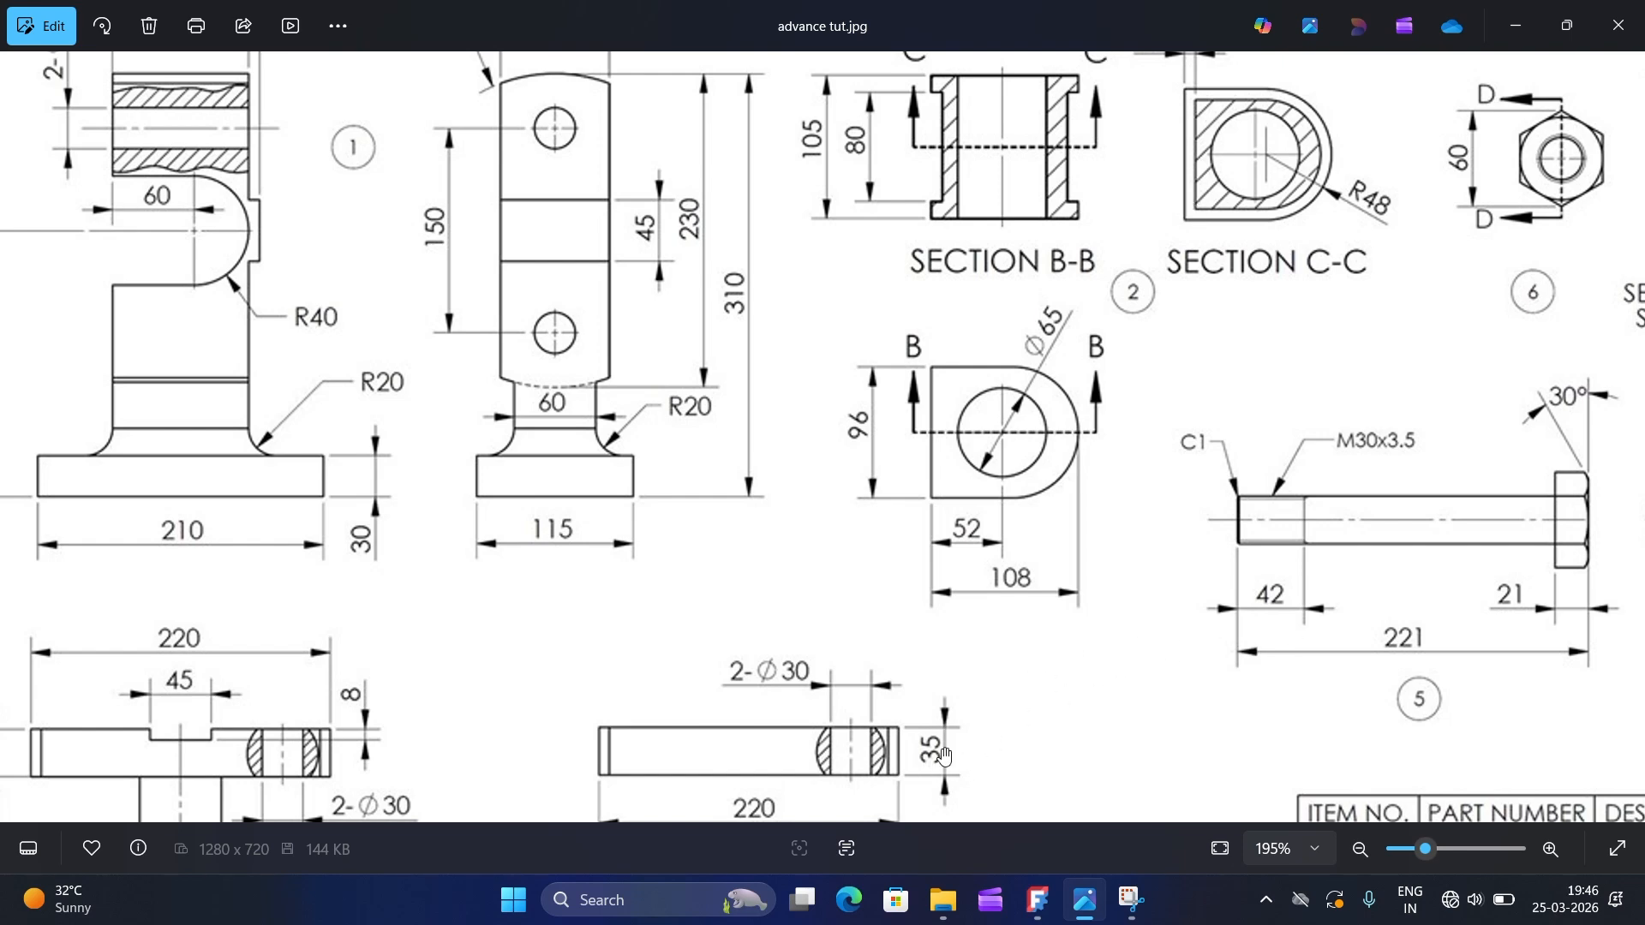
pyautogui.click(1040, 900)
pyautogui.moveTo(940, 525); pyautogui.dragTo(1459, 540, button='middle')
pyautogui.scroll(6, 1020, 503)
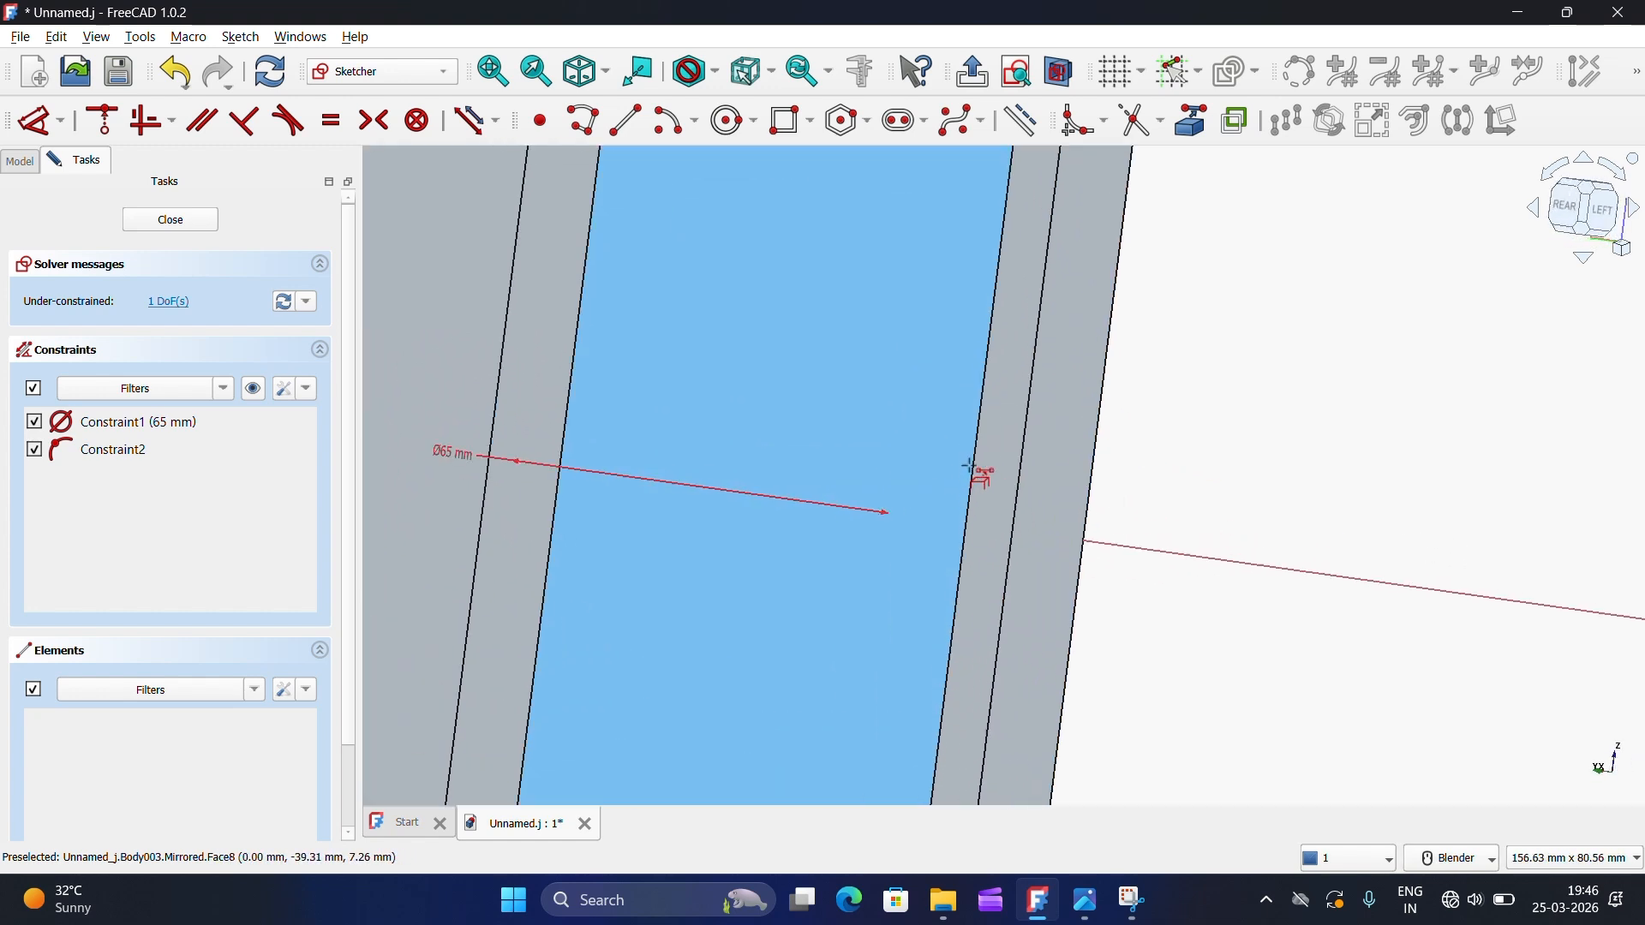
pyautogui.scroll(-4, 1035, 459)
pyautogui.moveTo(1041, 467); pyautogui.dragTo(999, 477, button='middle')
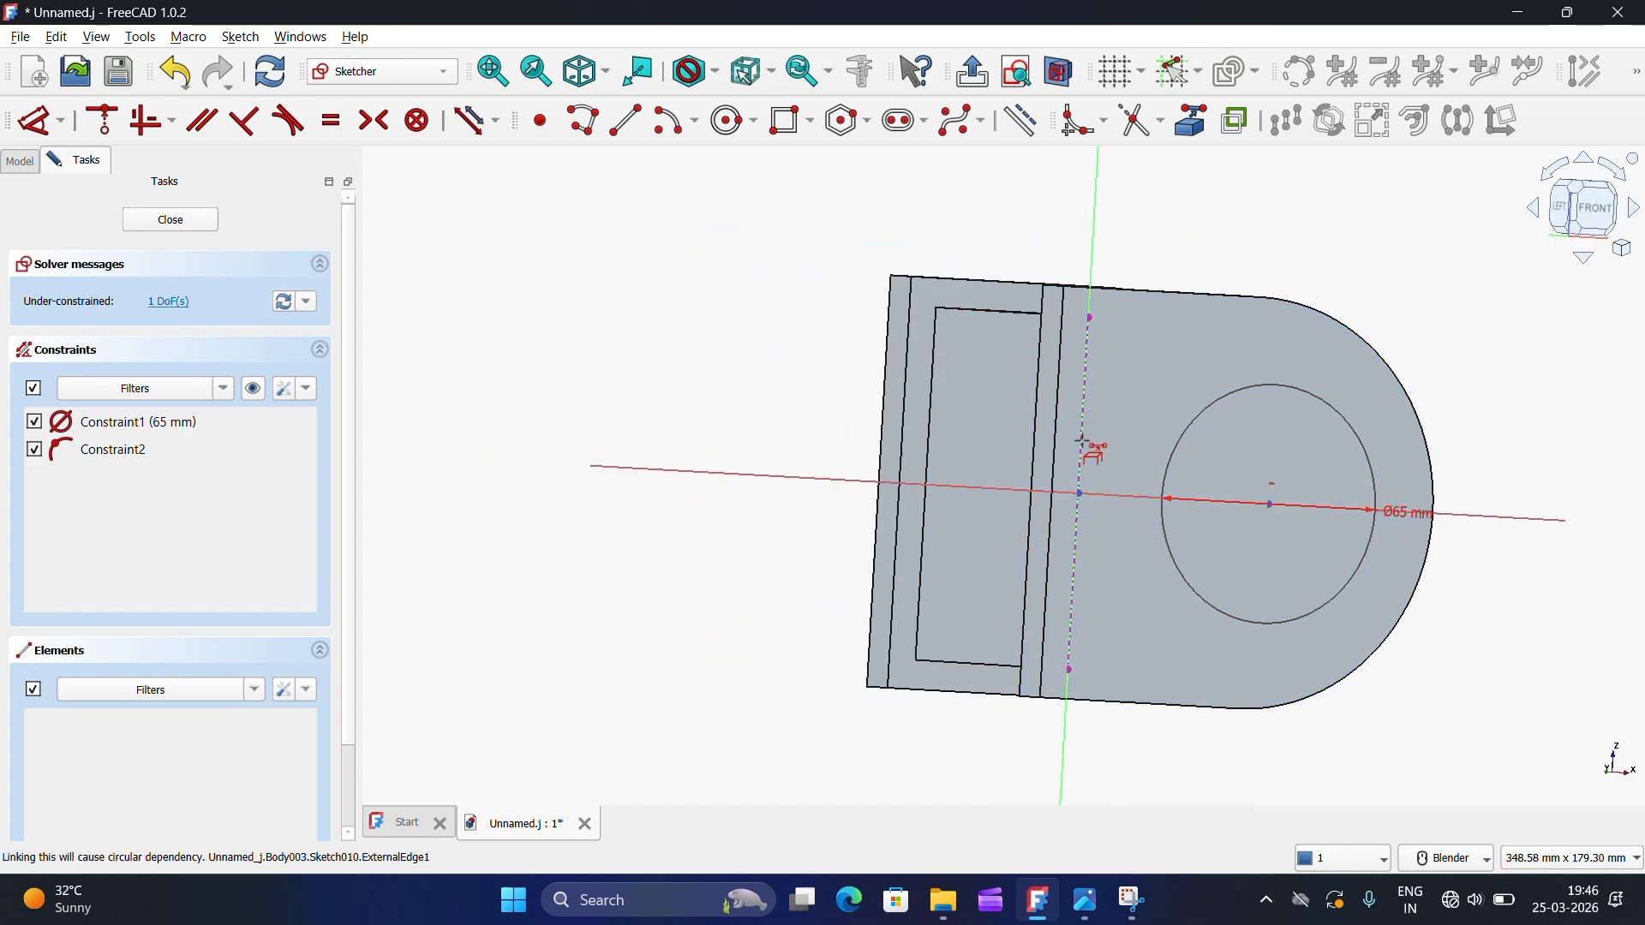
pyautogui.click(1592, 208)
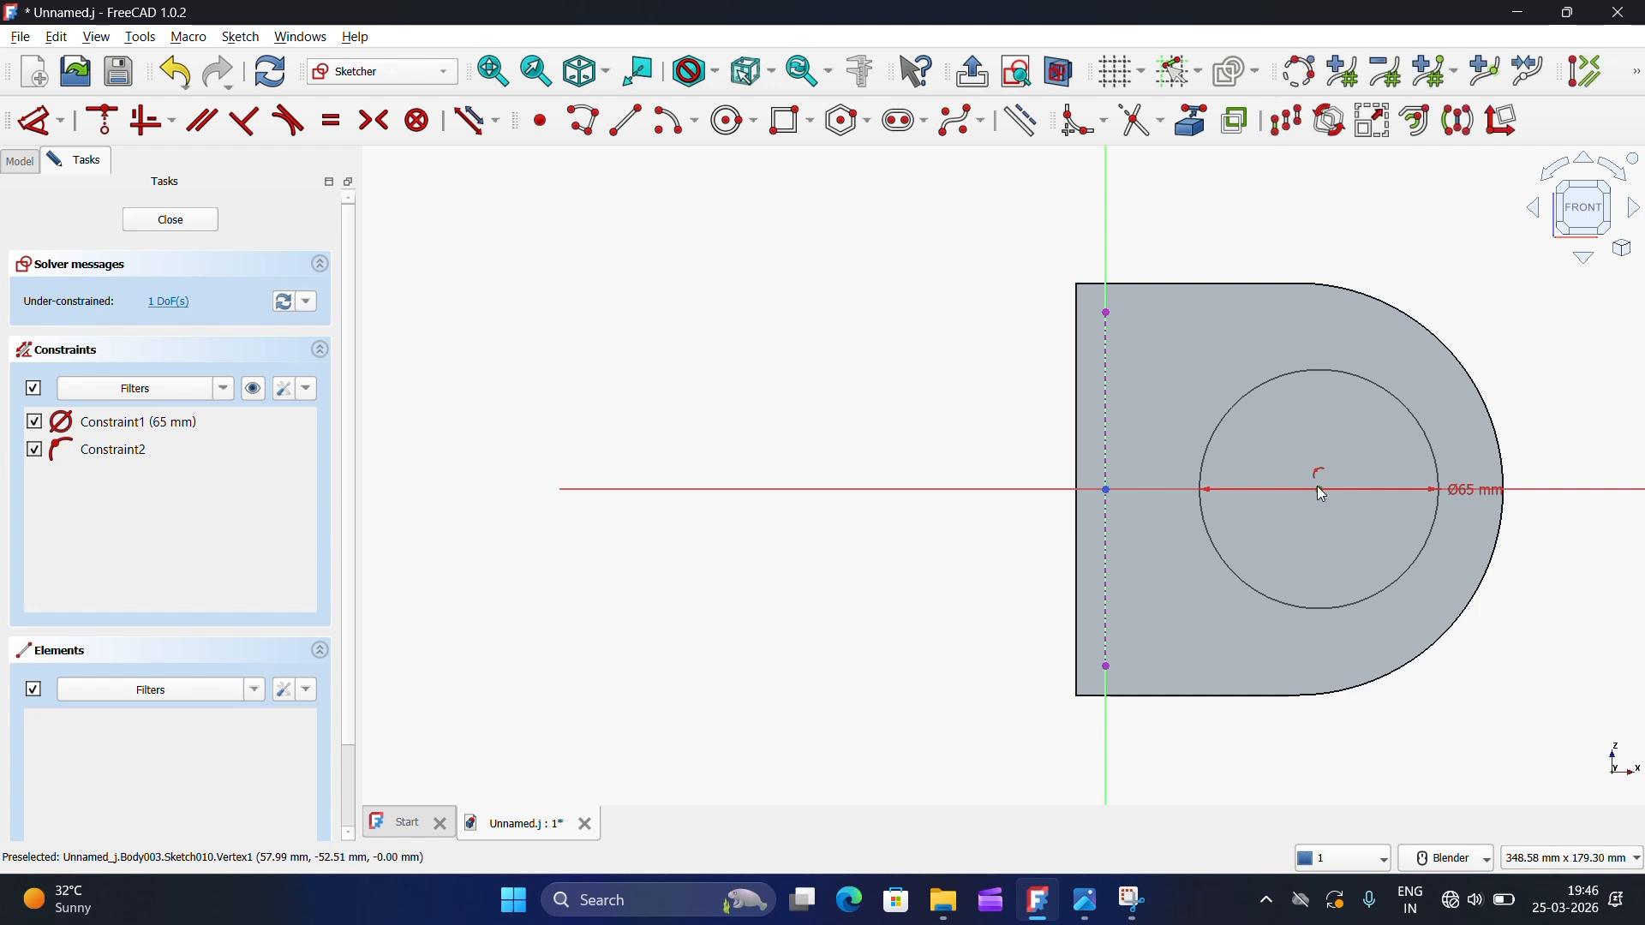
# Step: Constrain the circle's centre 52 mm horizontally from the sketch origin and recheck the value against the reference drawing
pyautogui.click(1109, 489)
pyautogui.click(36, 121)
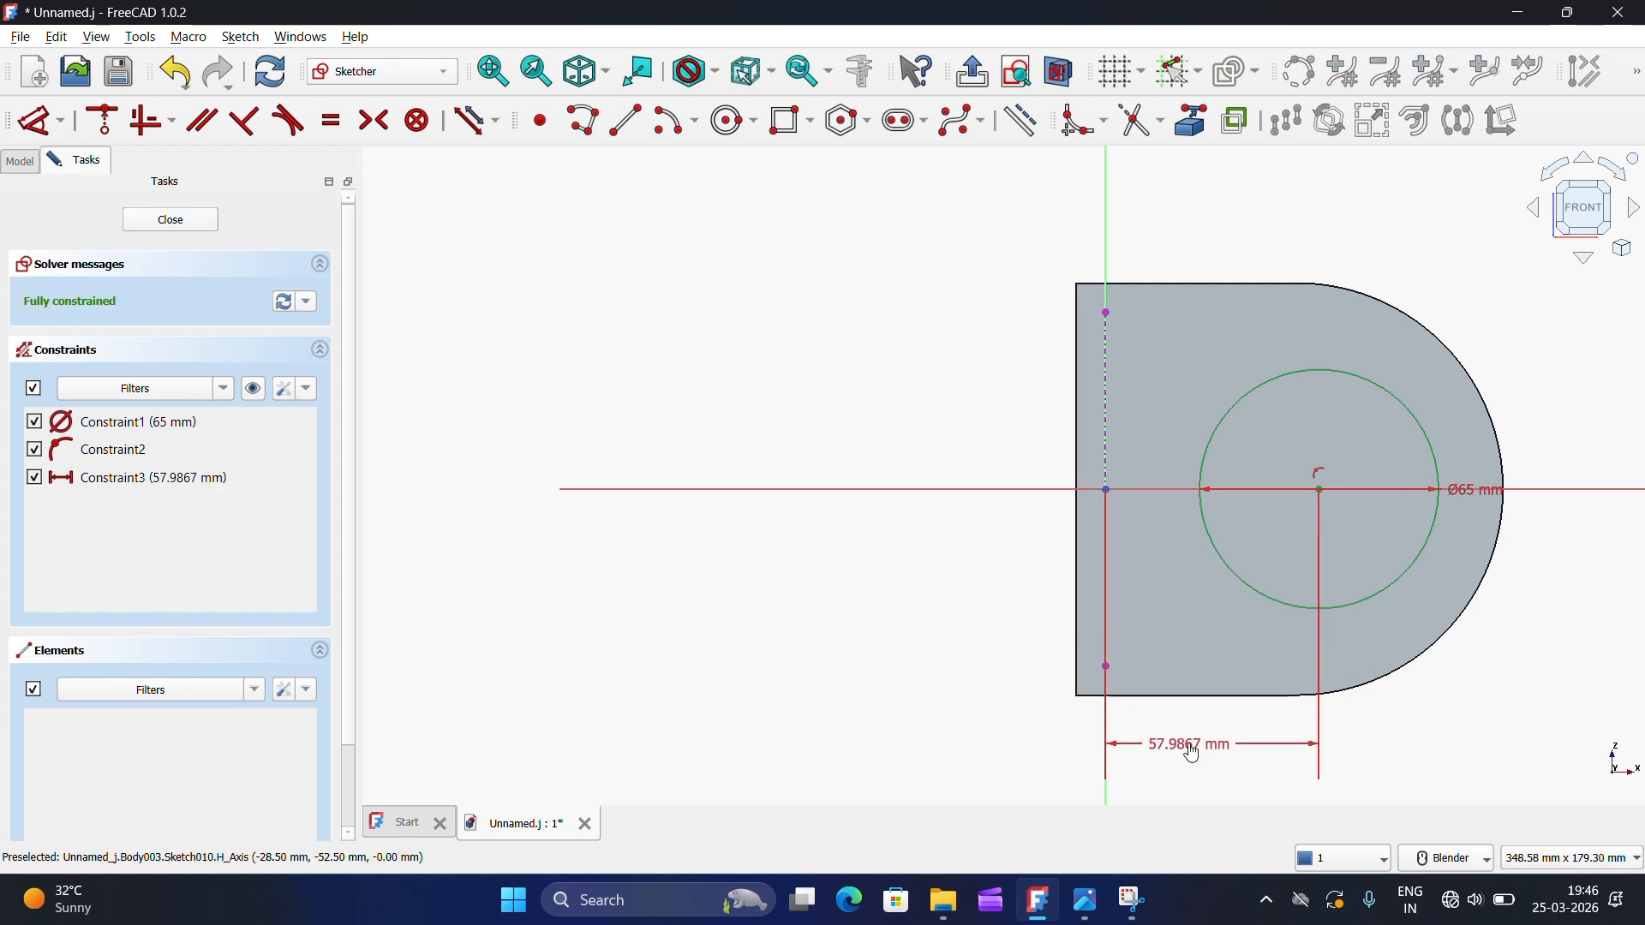
pyautogui.click(1187, 746)
pyautogui.write('5')
pyautogui.click(1300, 839)
pyautogui.scroll(-3, 867, 600)
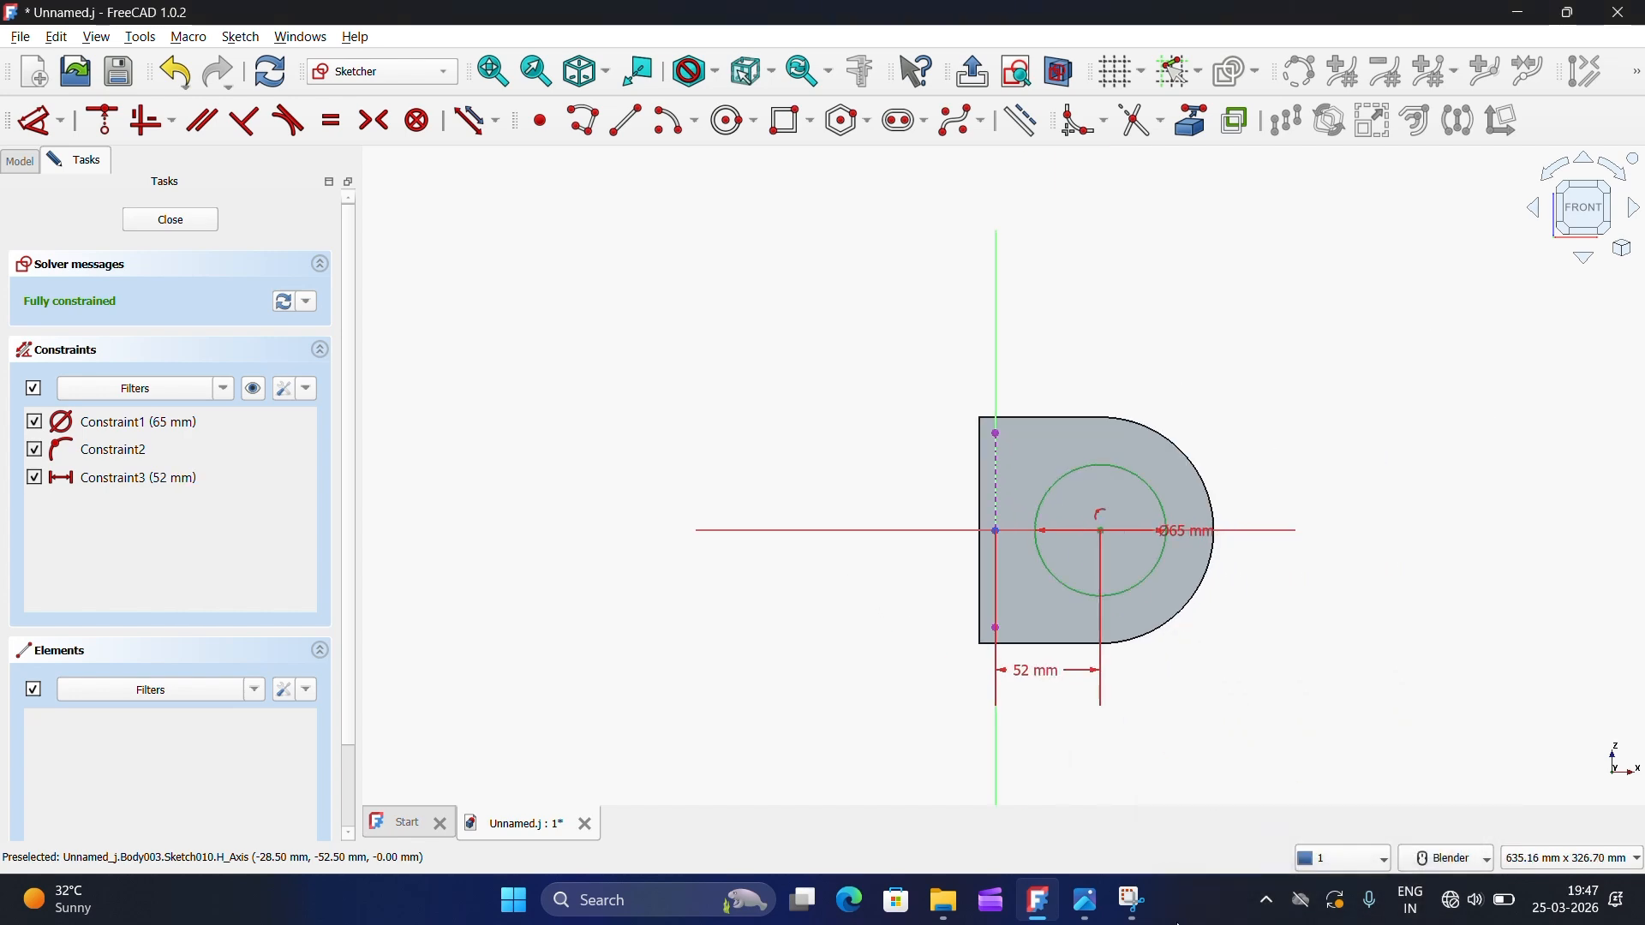
pyautogui.click(1086, 900)
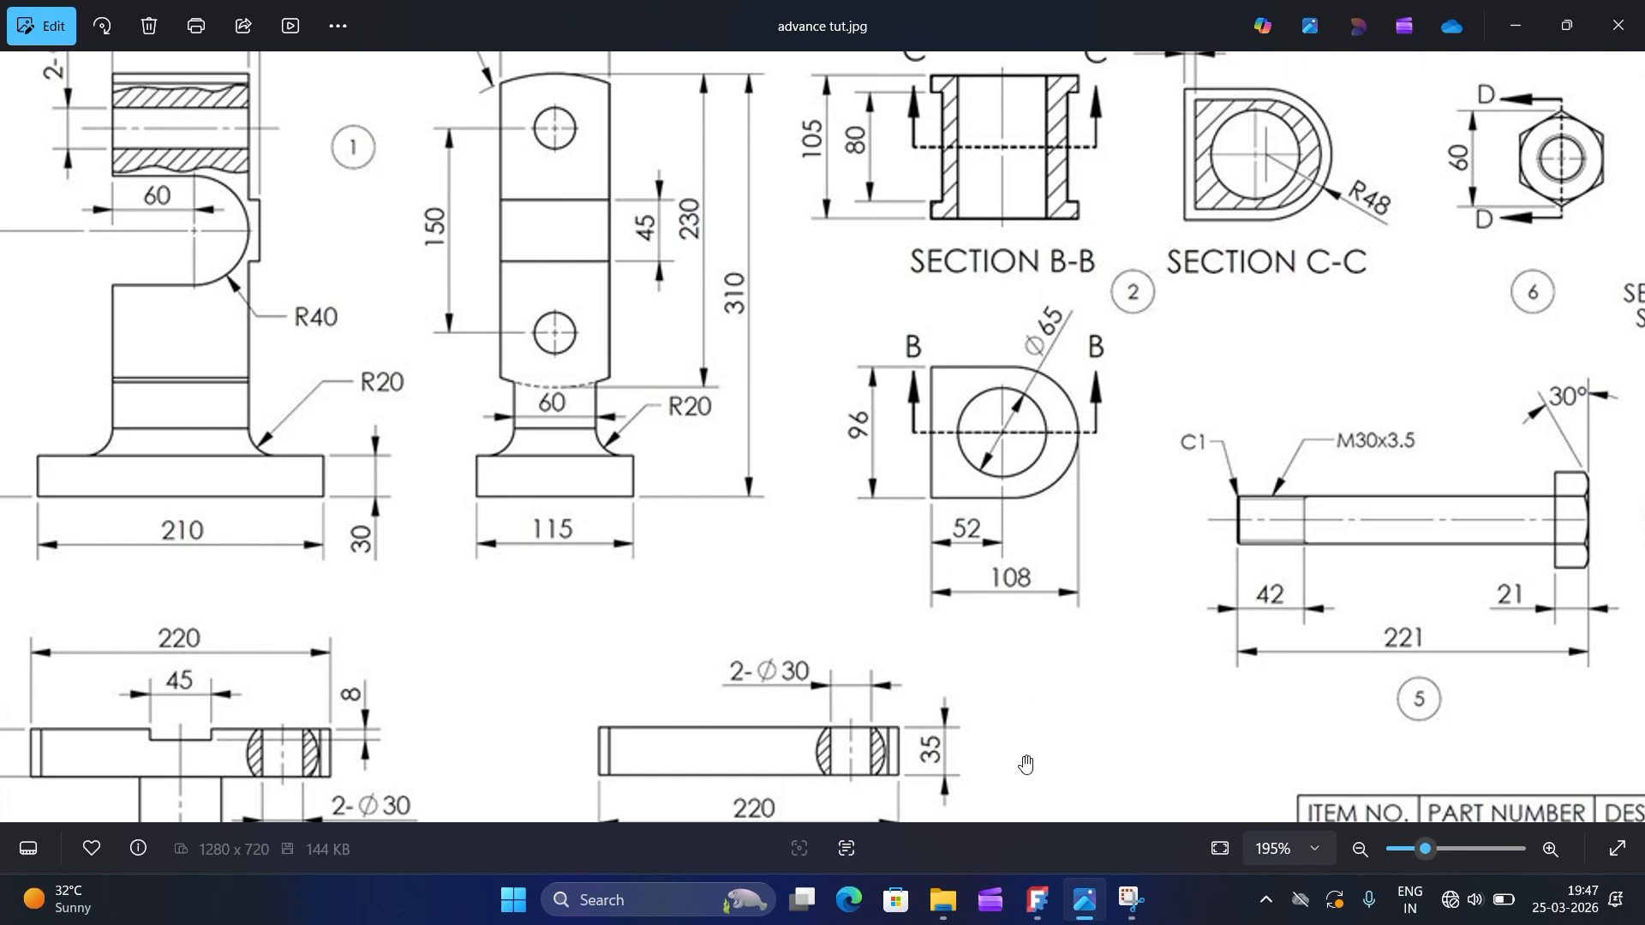
pyautogui.click(1088, 900)
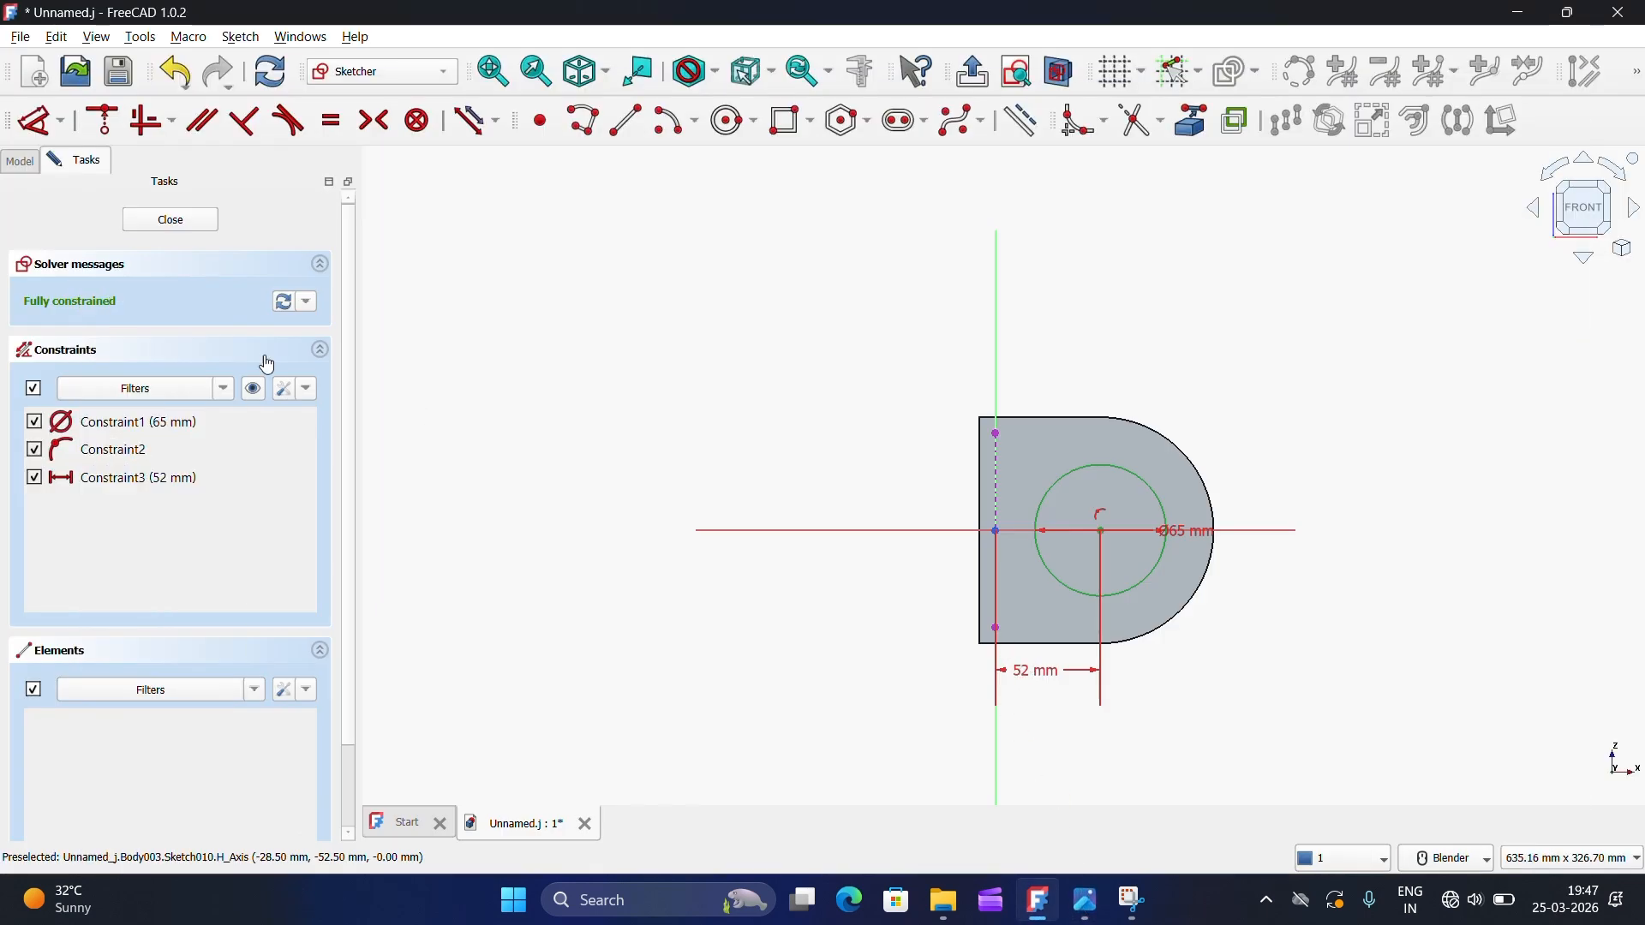
# Step: Close the sketch and pocket the 65 mm circle through all of the brasses body
pyautogui.click(168, 223)
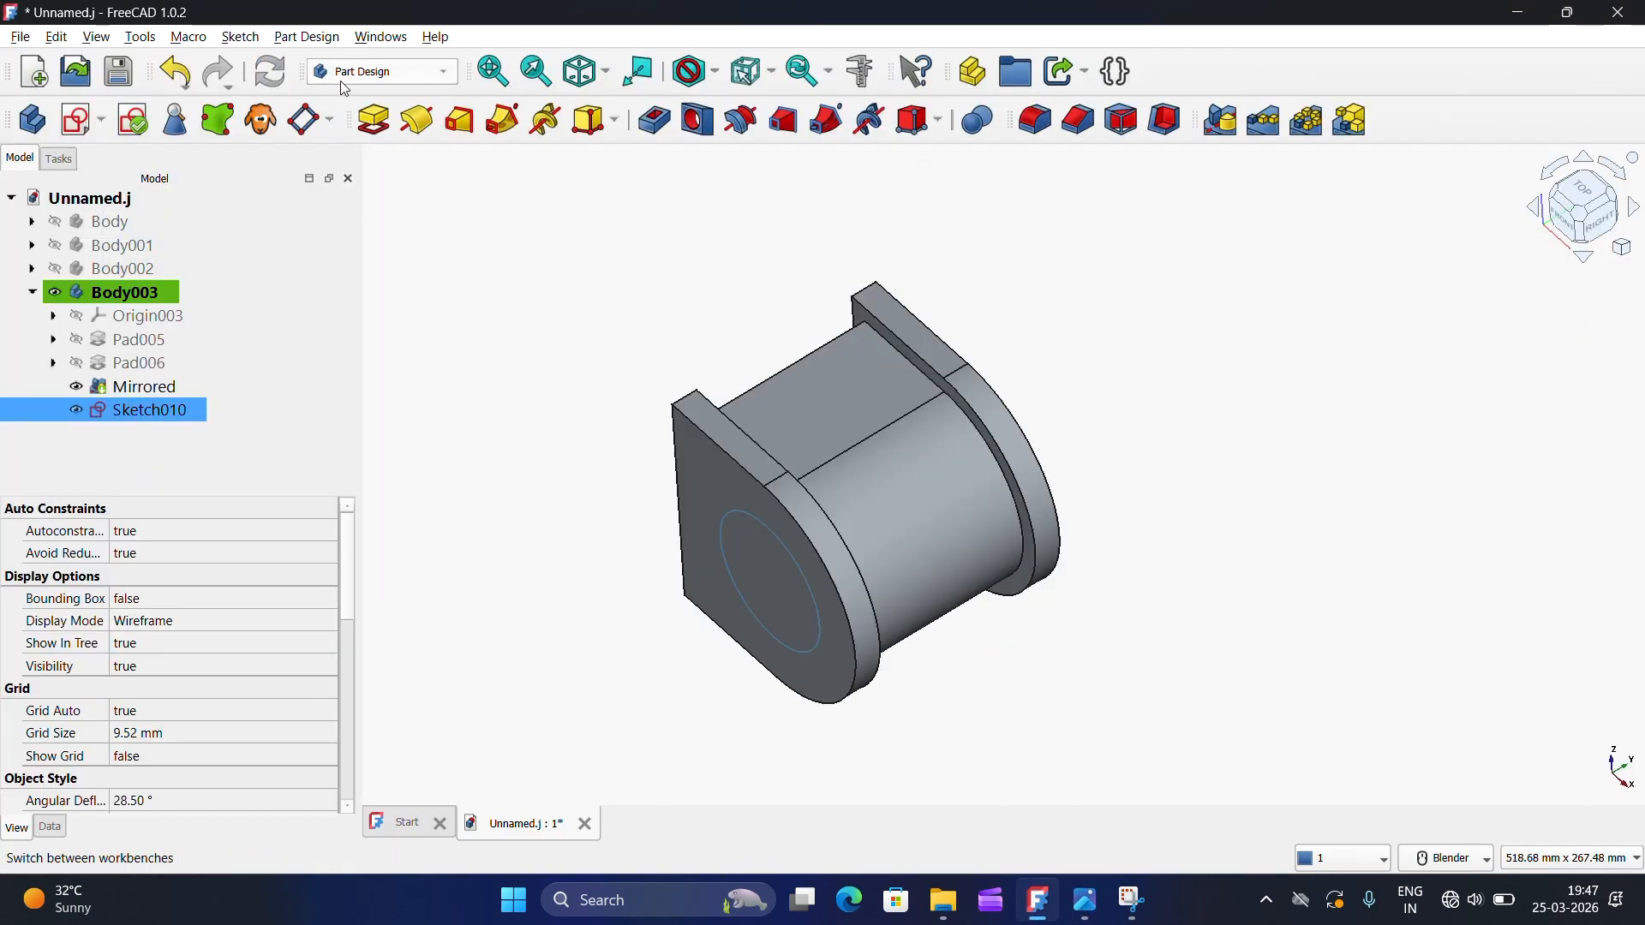
pyautogui.click(656, 120)
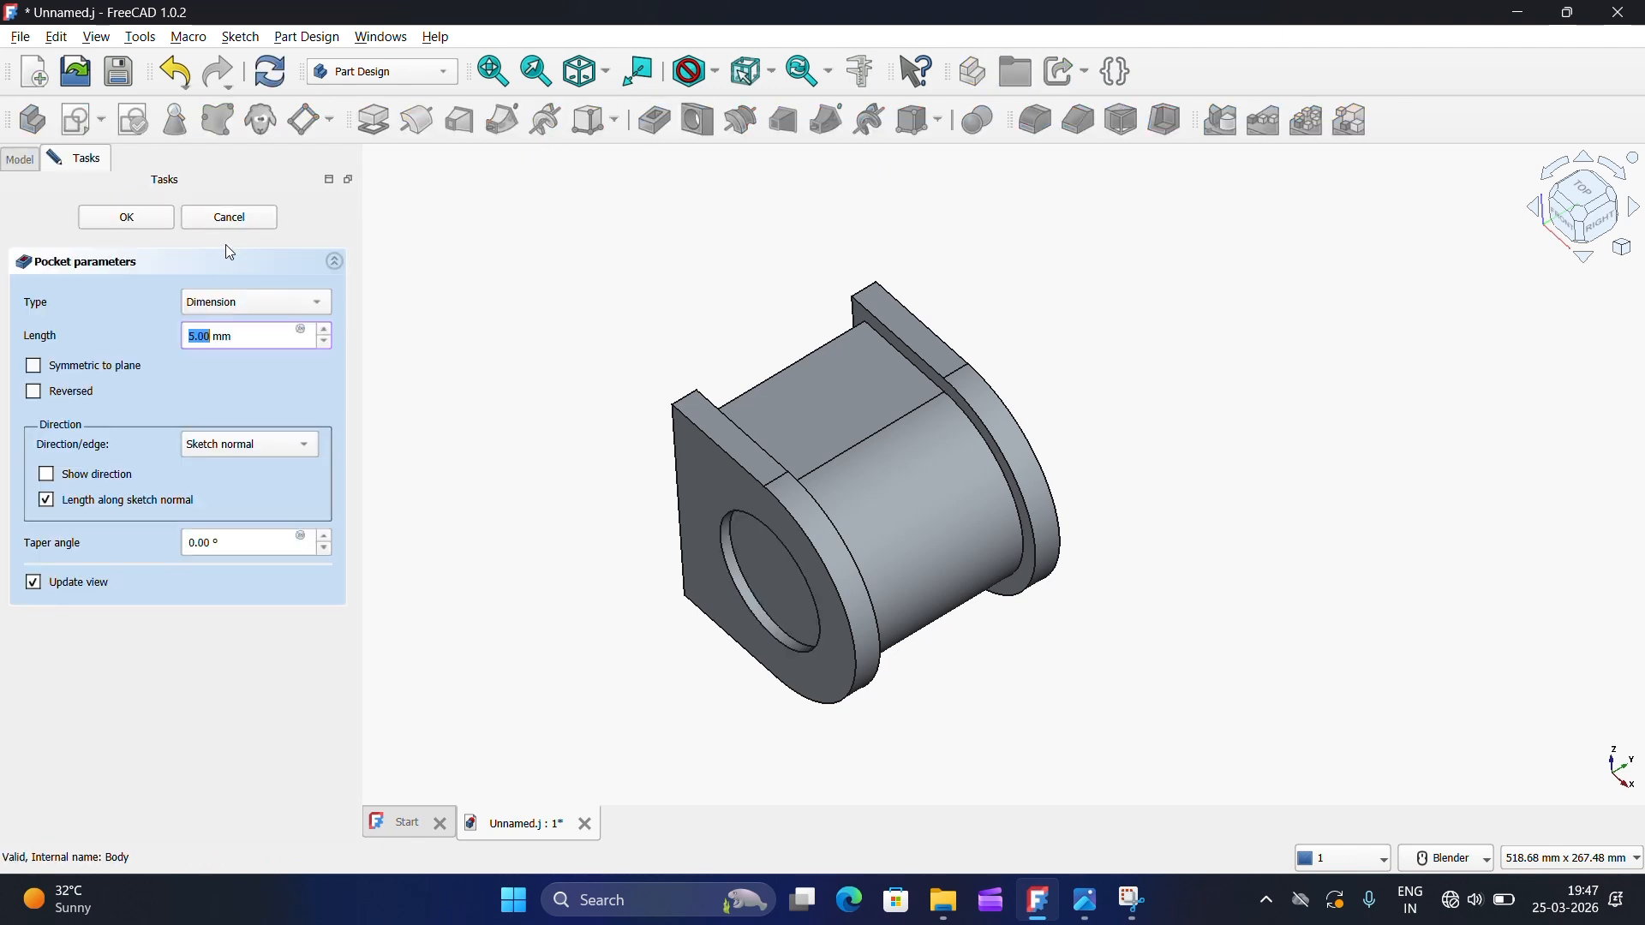
pyautogui.click(257, 303)
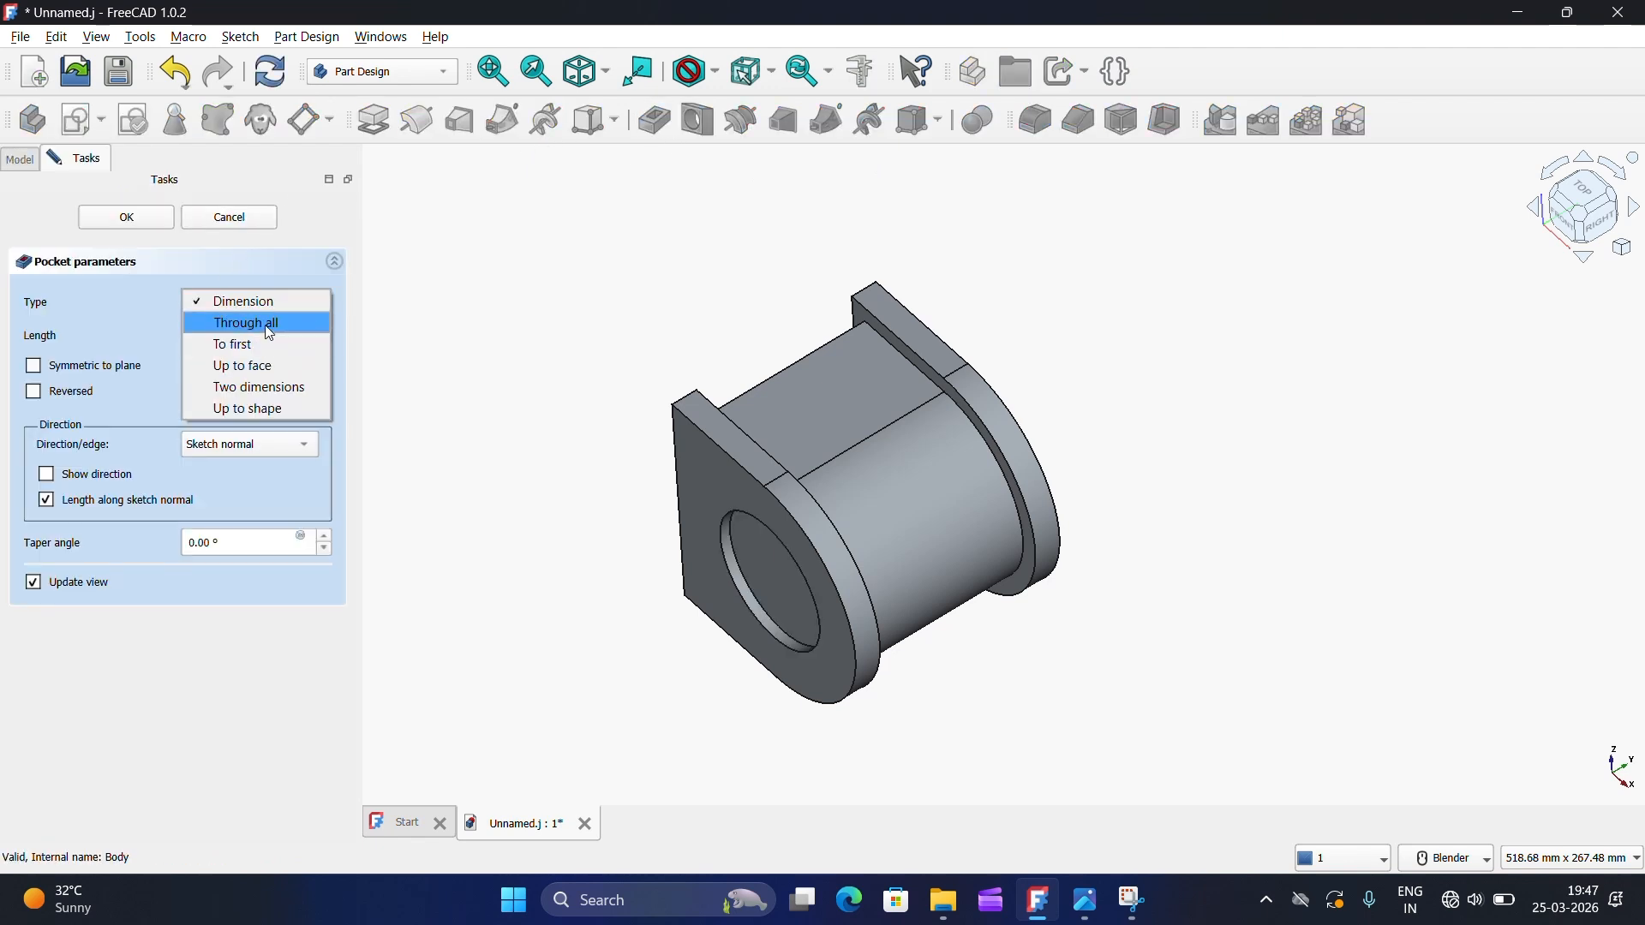
pyautogui.click(248, 323)
pyautogui.moveTo(730, 594); pyautogui.dragTo(767, 543, button='middle')
pyautogui.click(148, 220)
pyautogui.scroll(-2, 1114, 448)
pyautogui.scroll(3, 923, 378)
pyautogui.scroll(-1, 923, 378)
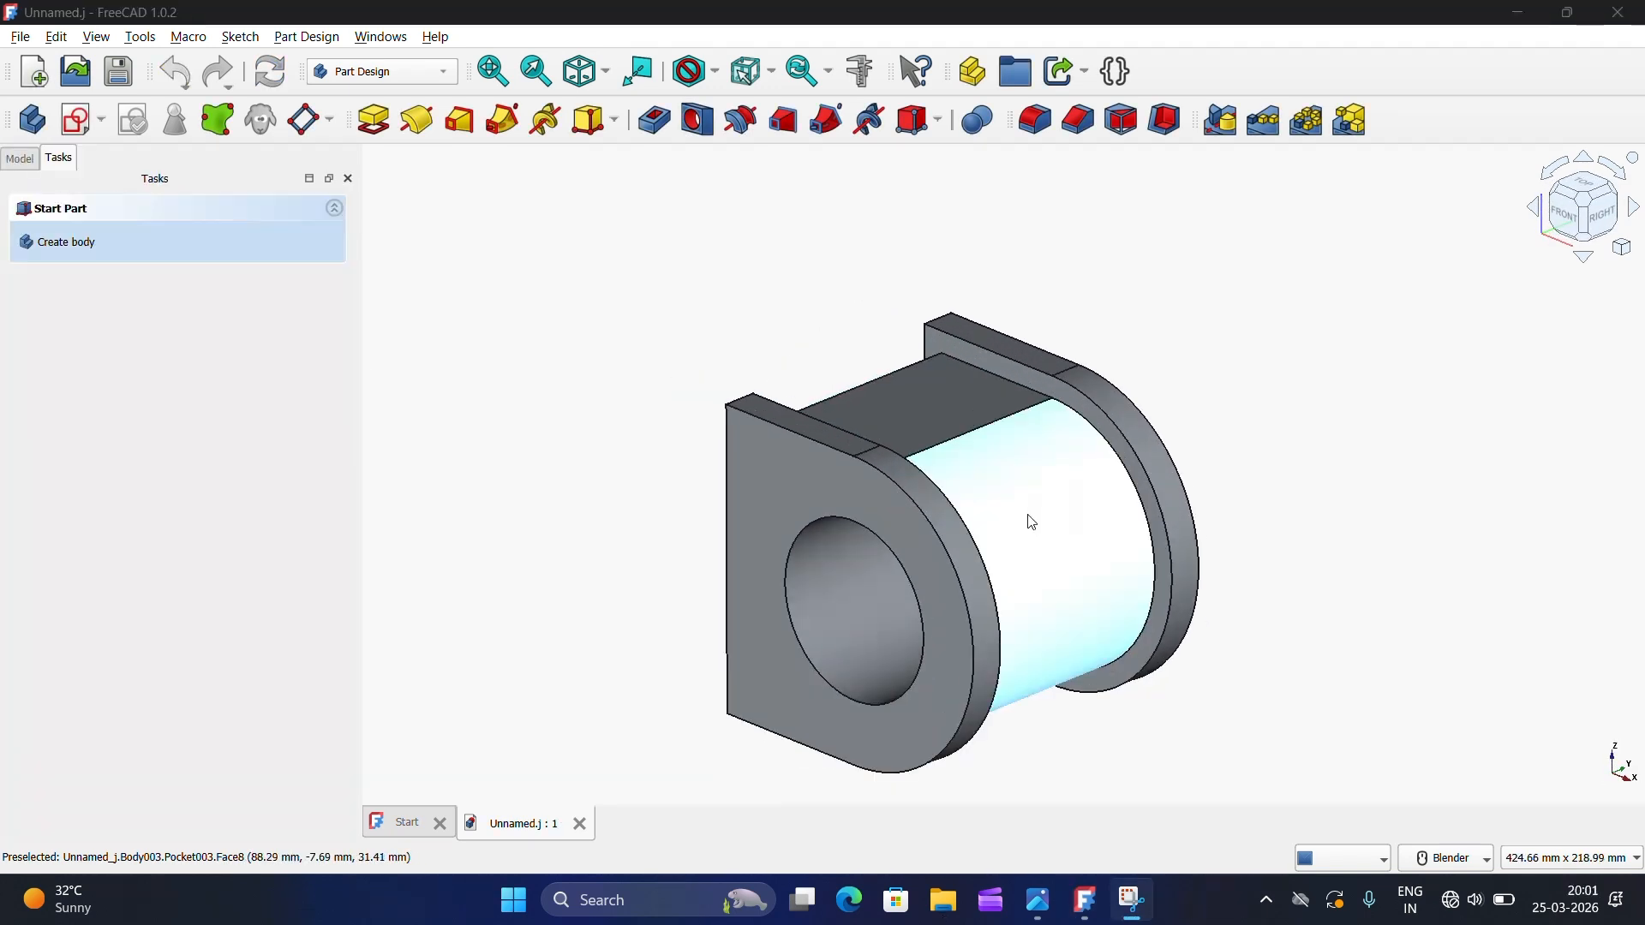
# Step: Check the bolt and nut in the reference drawing, then return to FreeCAD and switch to the Fasteners workbench
pyautogui.click(1035, 911)
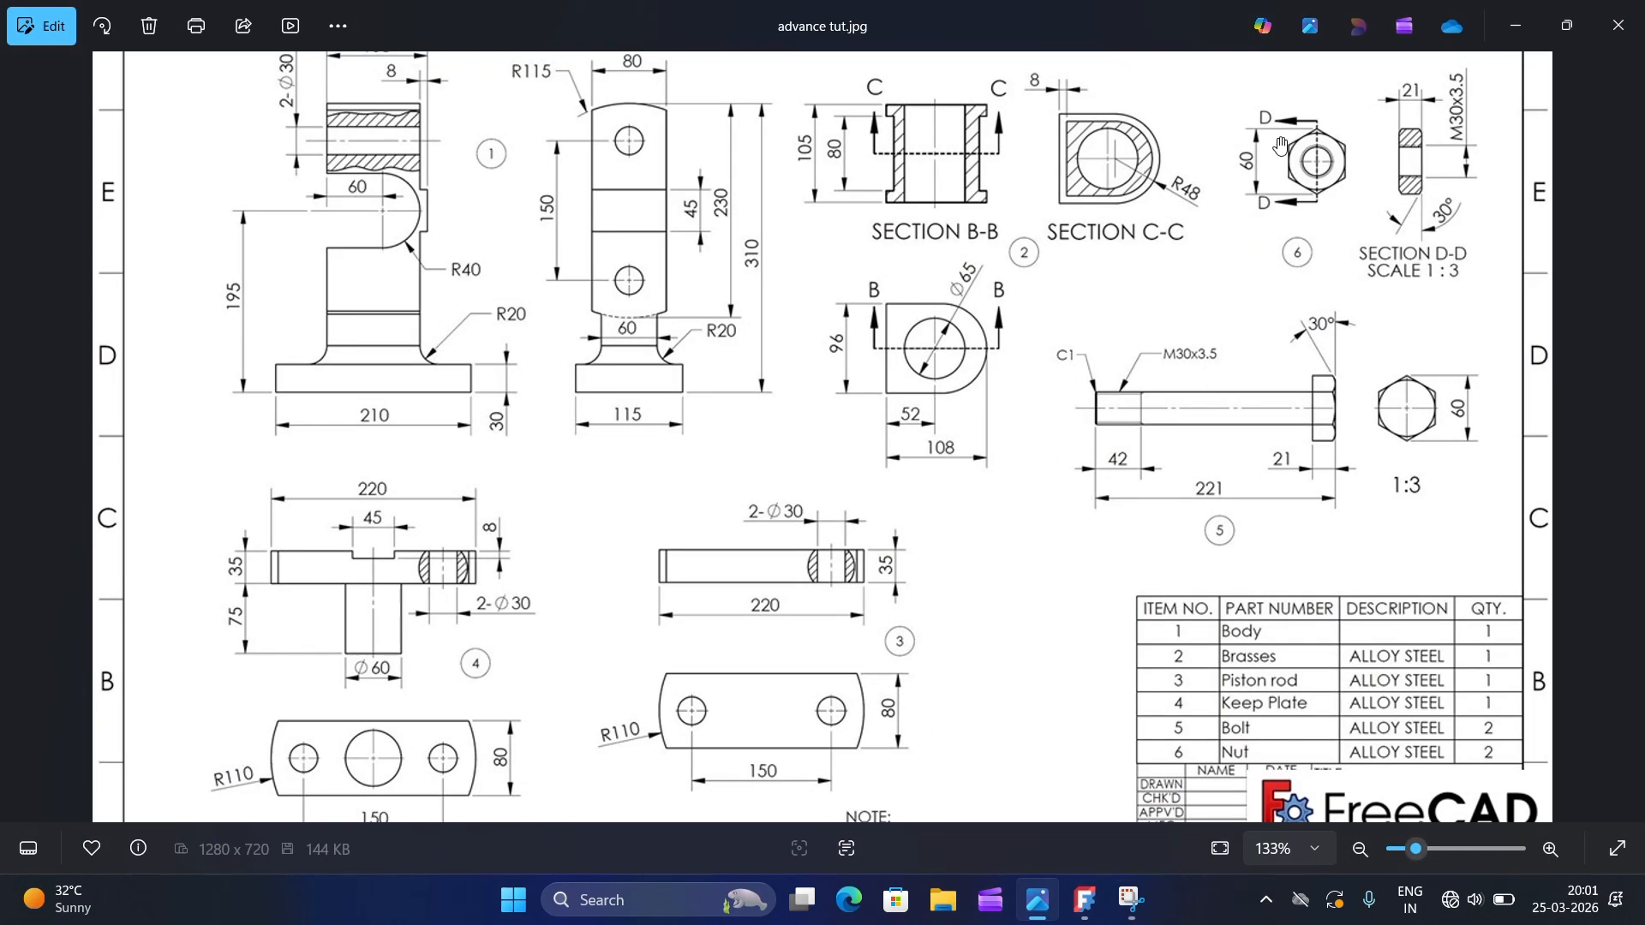
pyautogui.click(1088, 910)
pyautogui.click(370, 86)
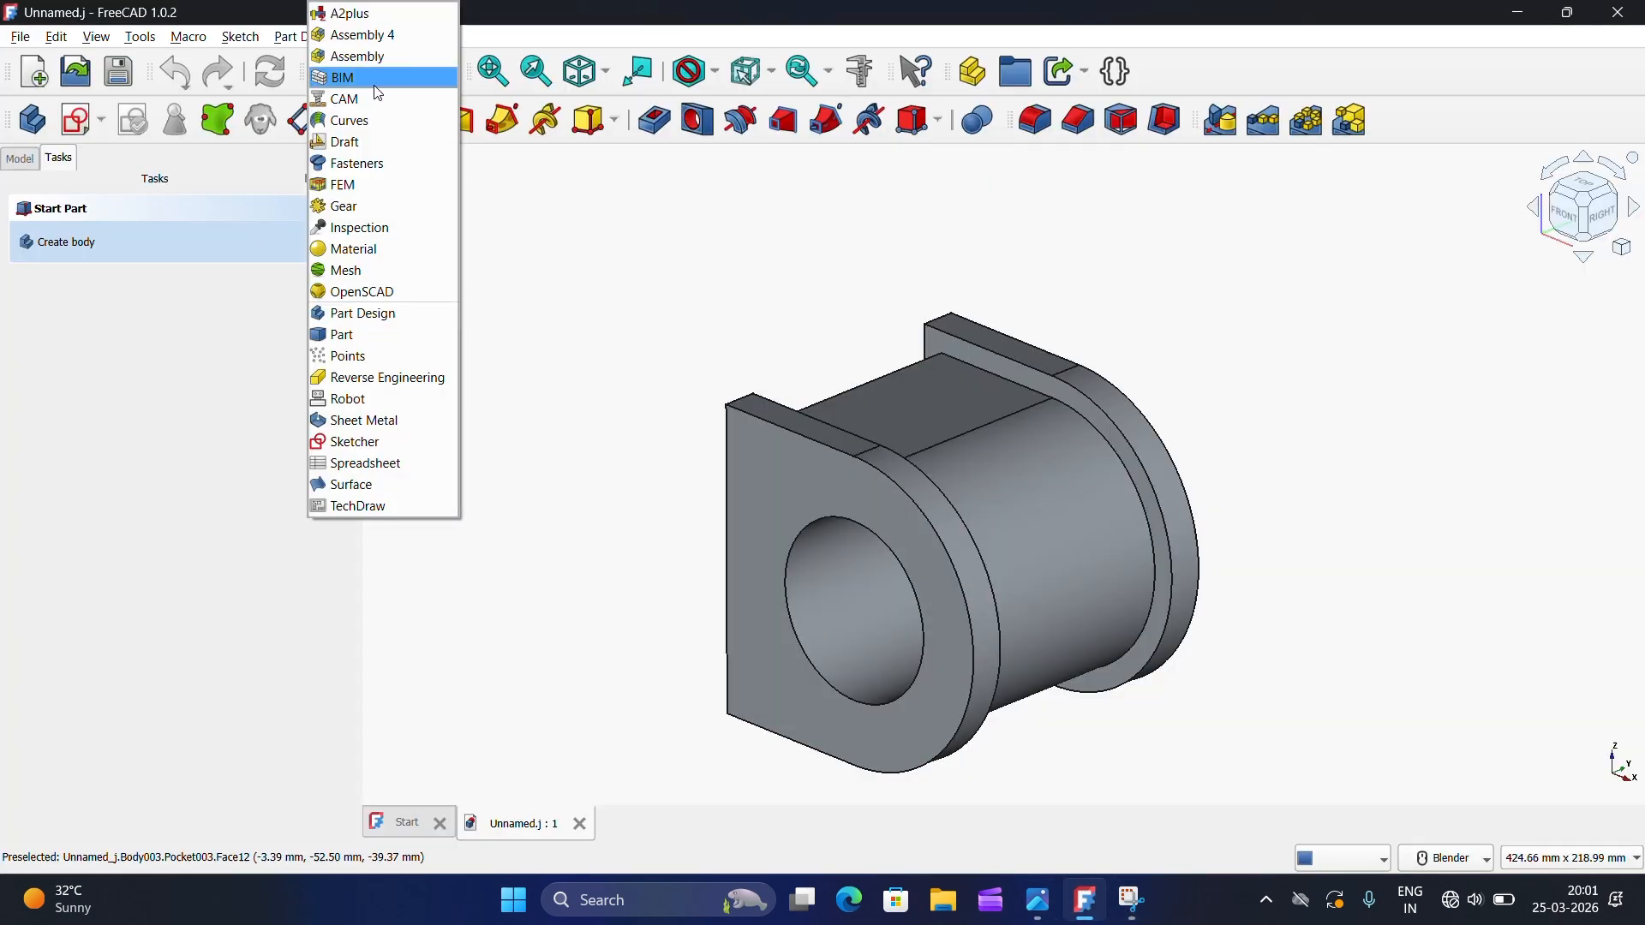
pyautogui.click(375, 164)
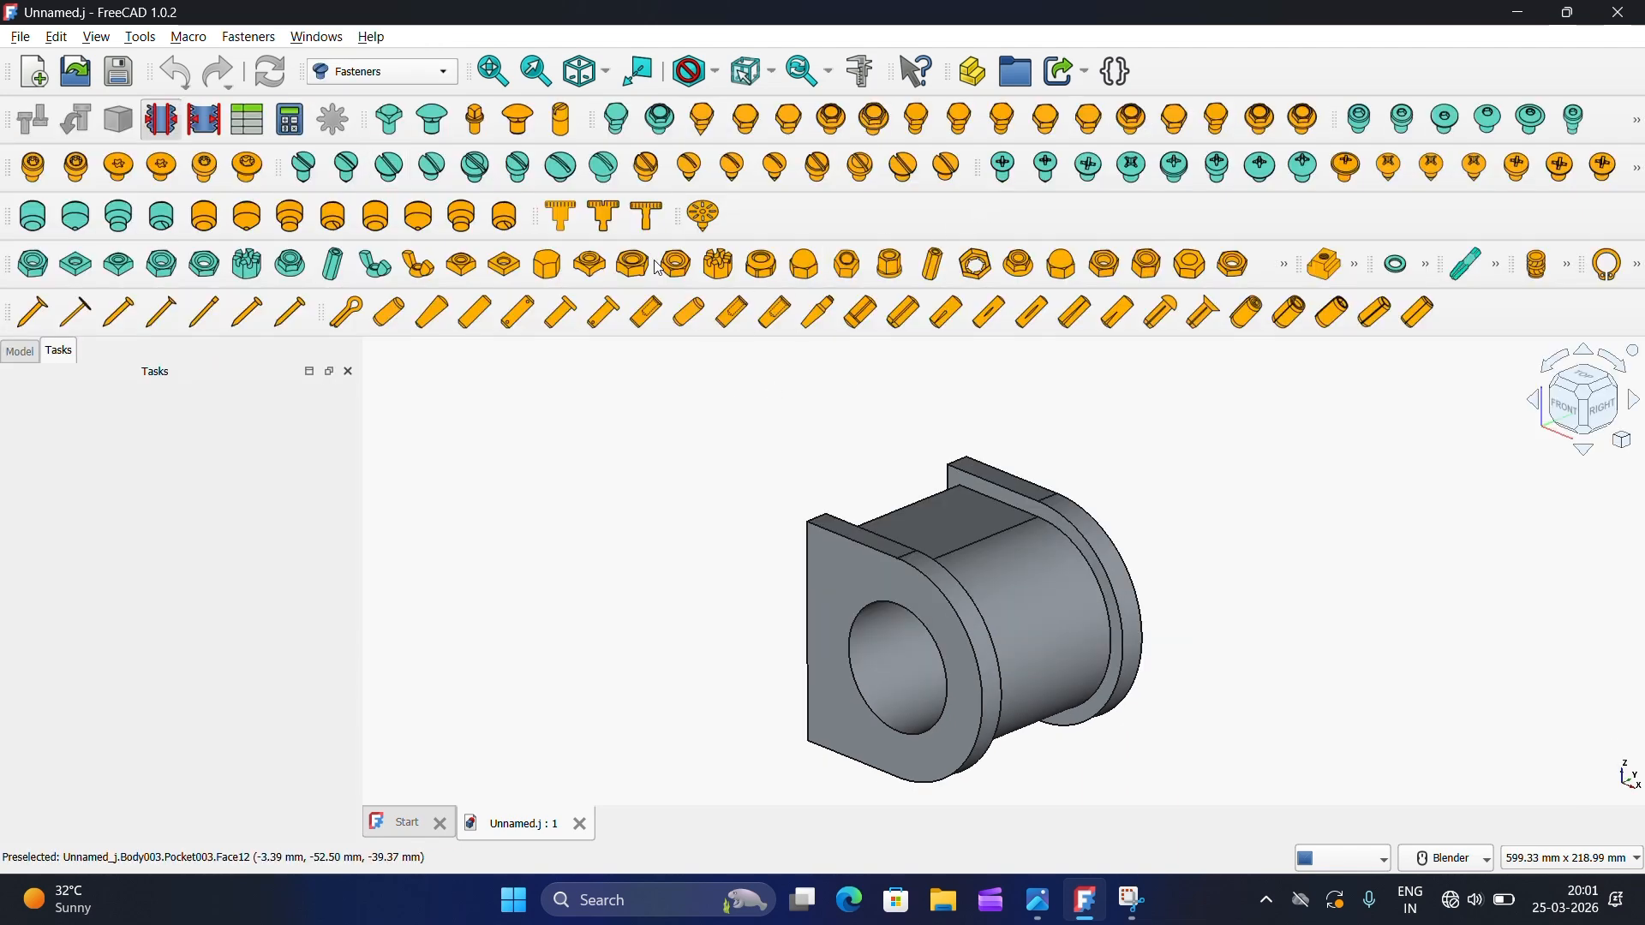
# Step: Show the model tree, hide the brasses body (Body003) and collapse its branch
pyautogui.click(20, 351)
pyautogui.click(70, 536)
pyautogui.click(54, 487)
pyautogui.click(32, 486)
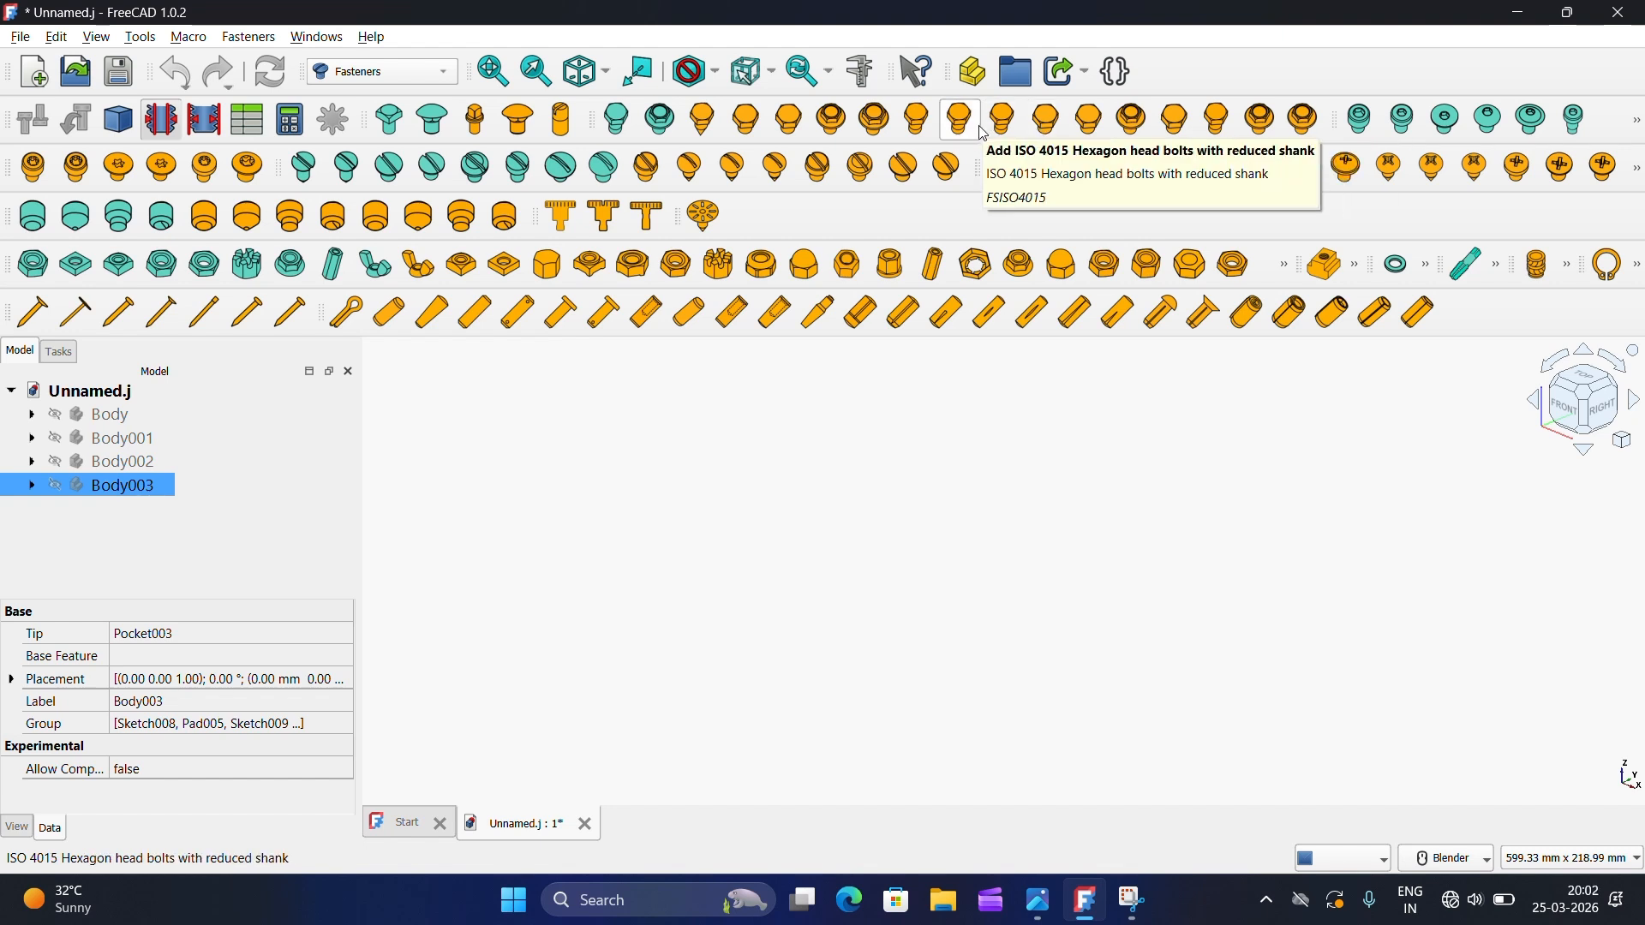
# Step: Add an ISO 4014 hexagon head bolt, check its size in the reference drawing and set its diameter to M30
pyautogui.click(934, 133)
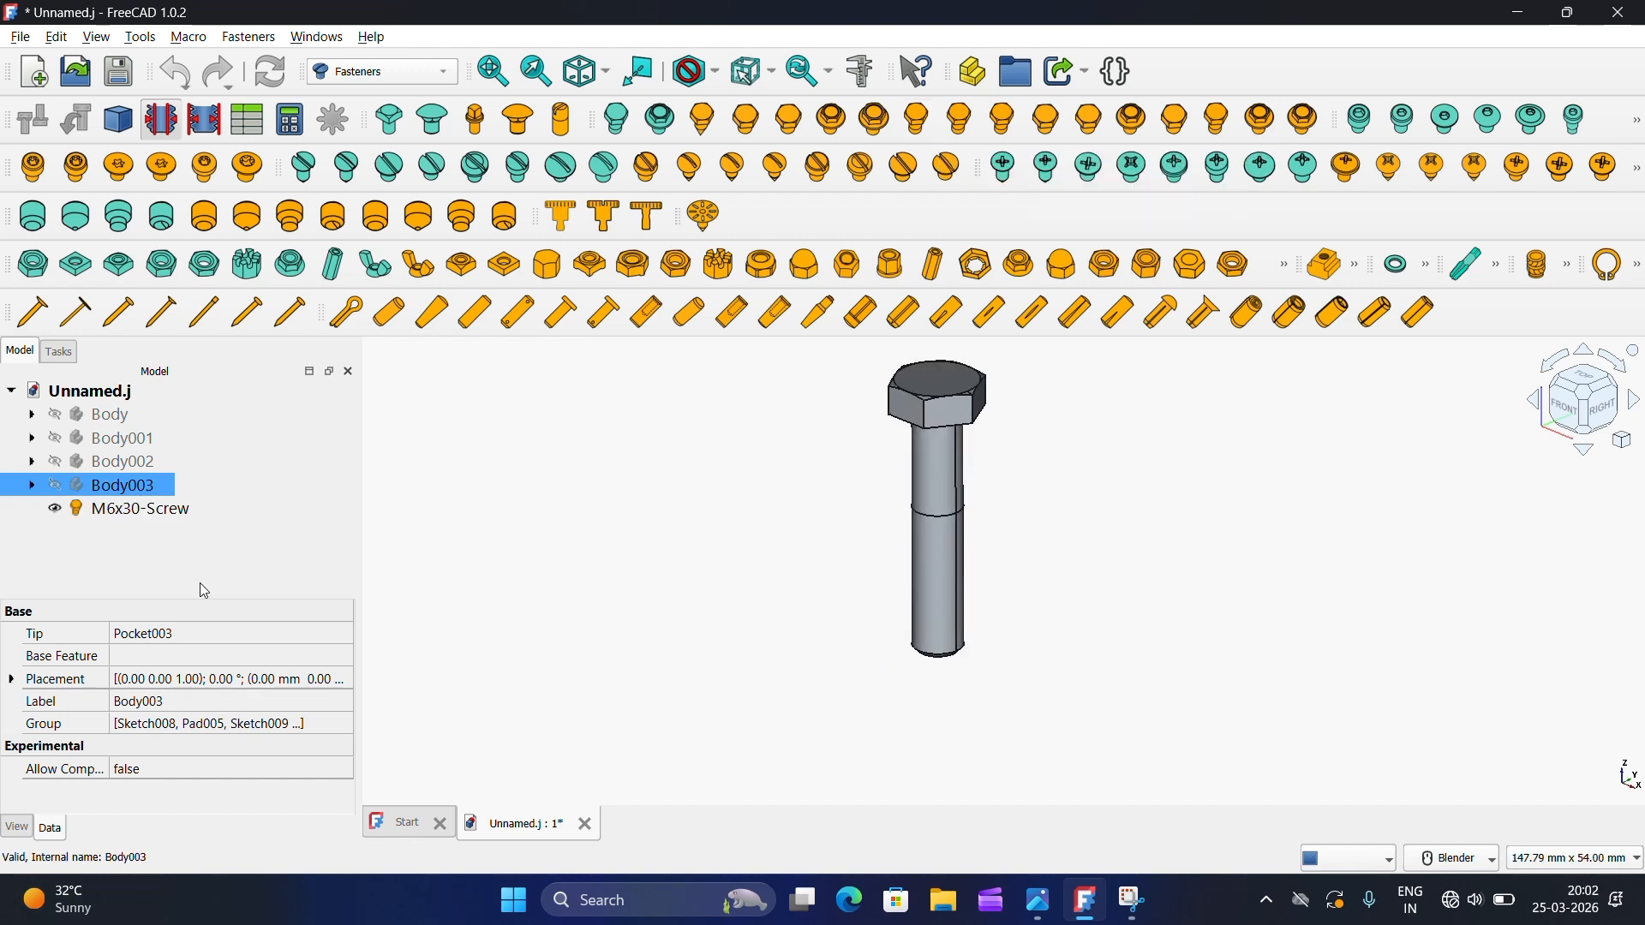
pyautogui.click(140, 511)
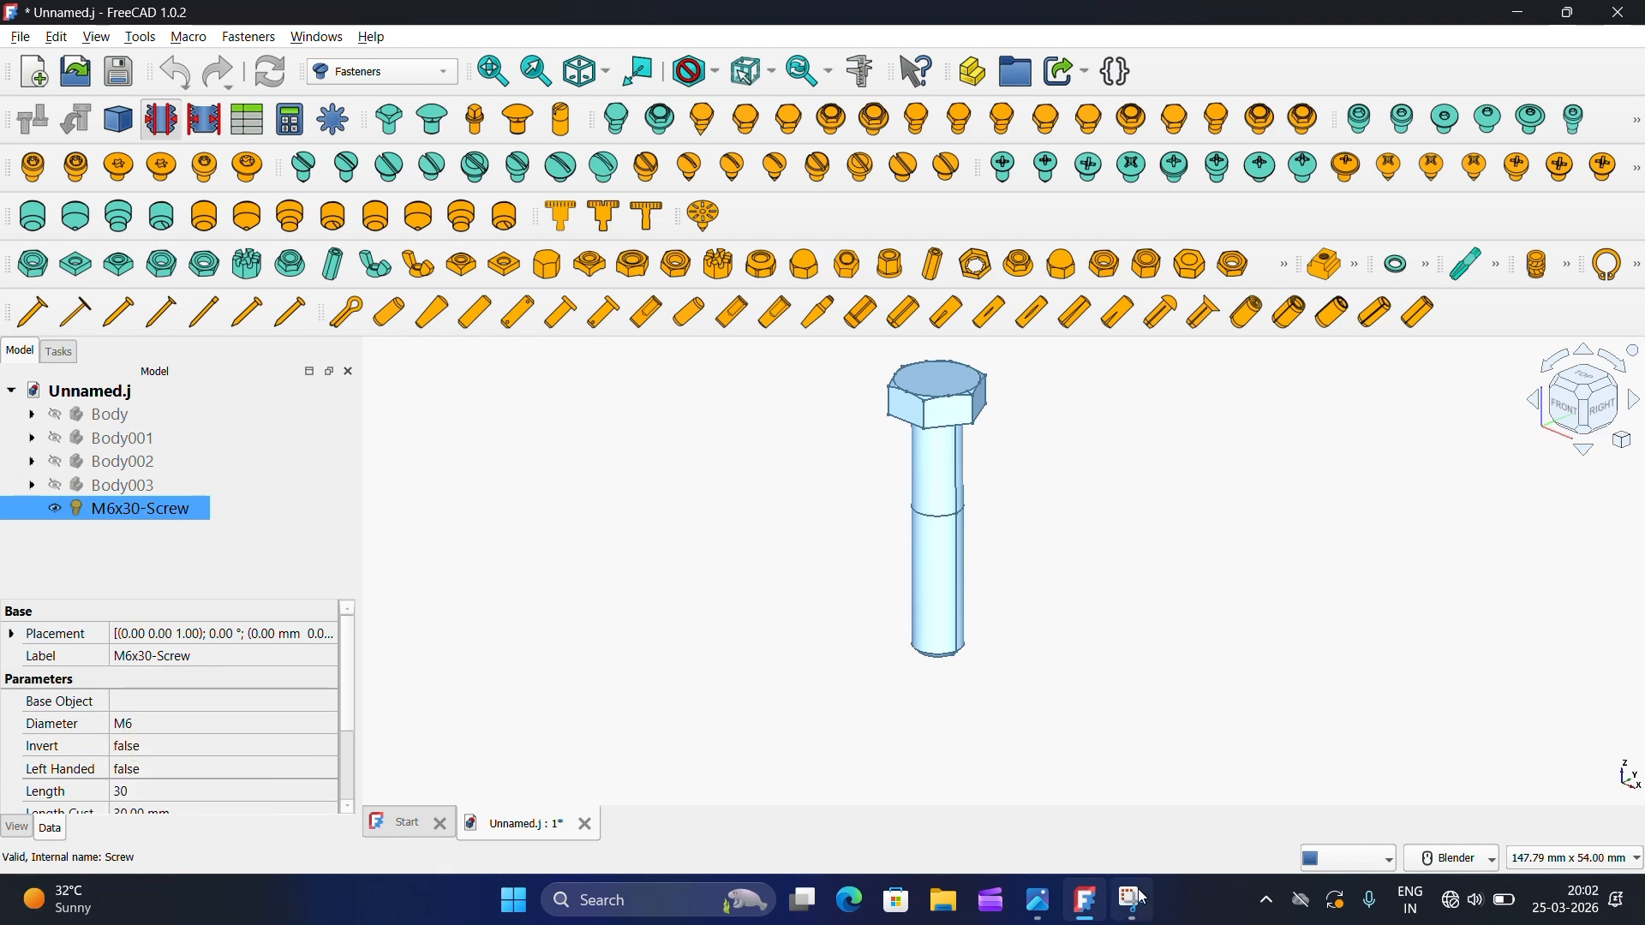
pyautogui.click(1040, 901)
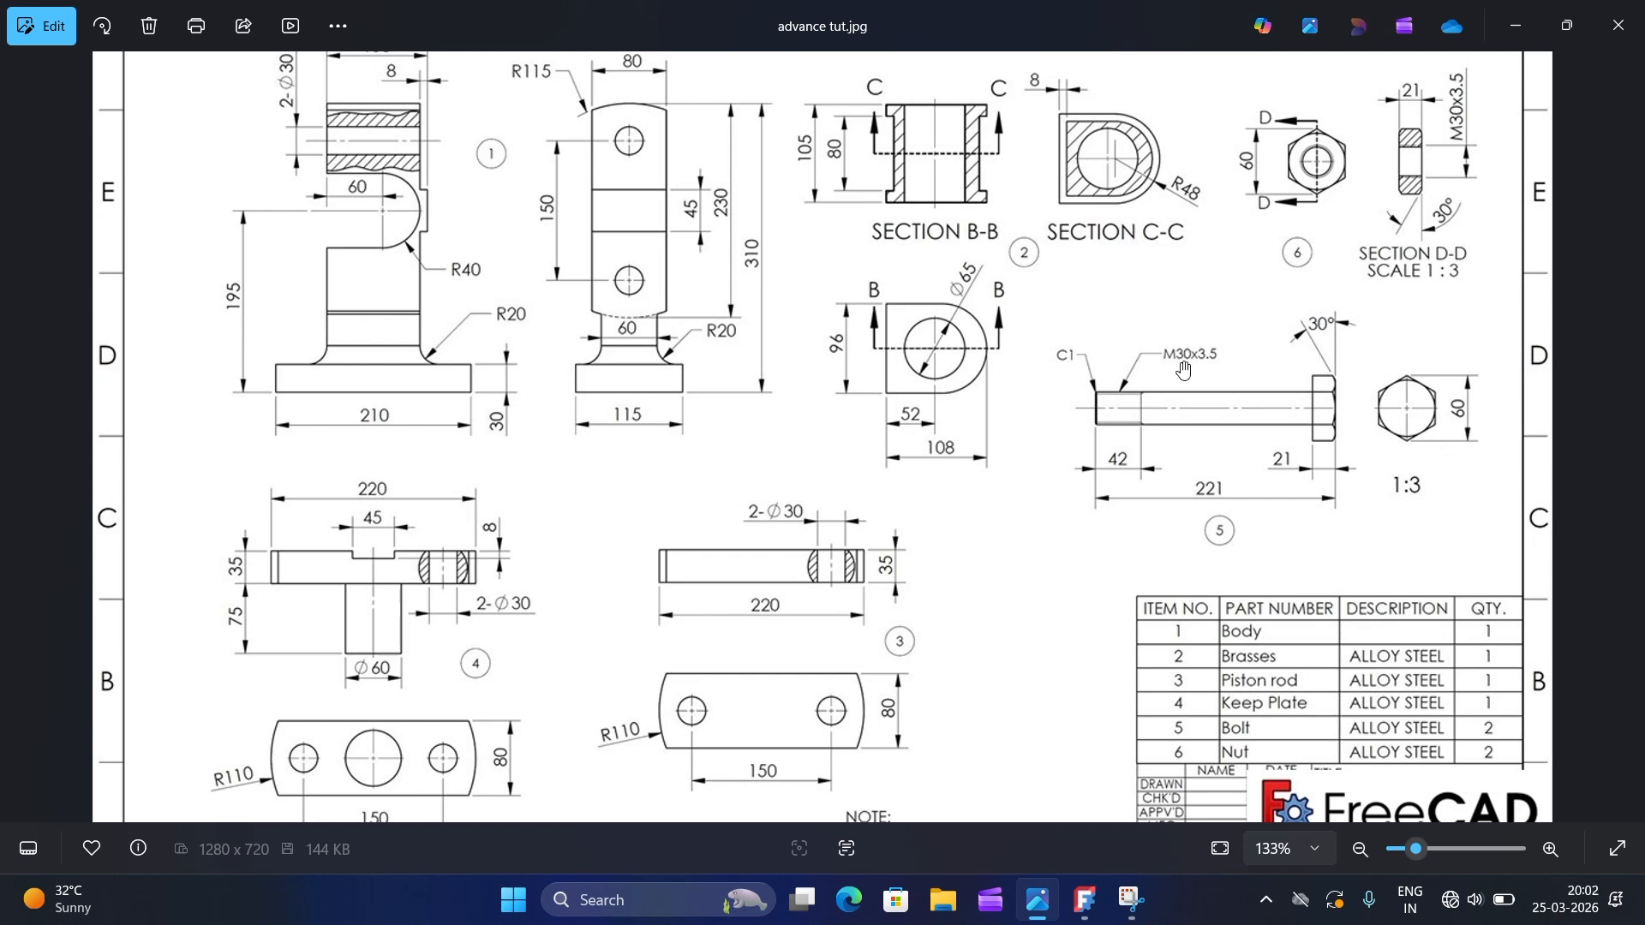
pyautogui.click(1086, 900)
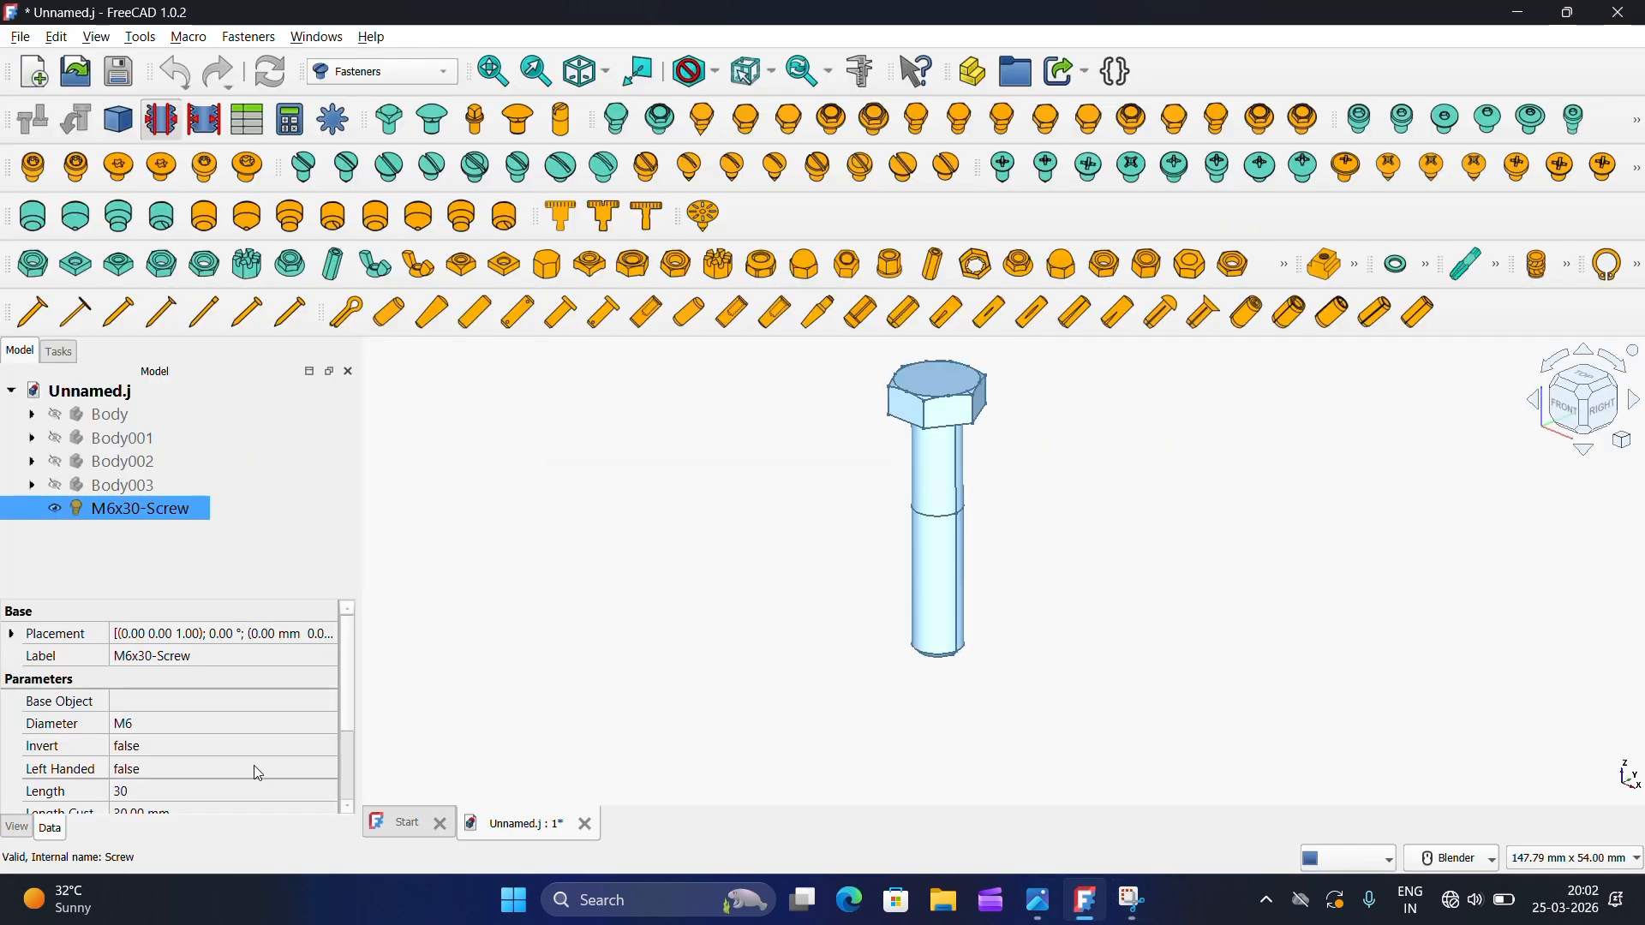
pyautogui.click(156, 727)
pyautogui.click(156, 727)
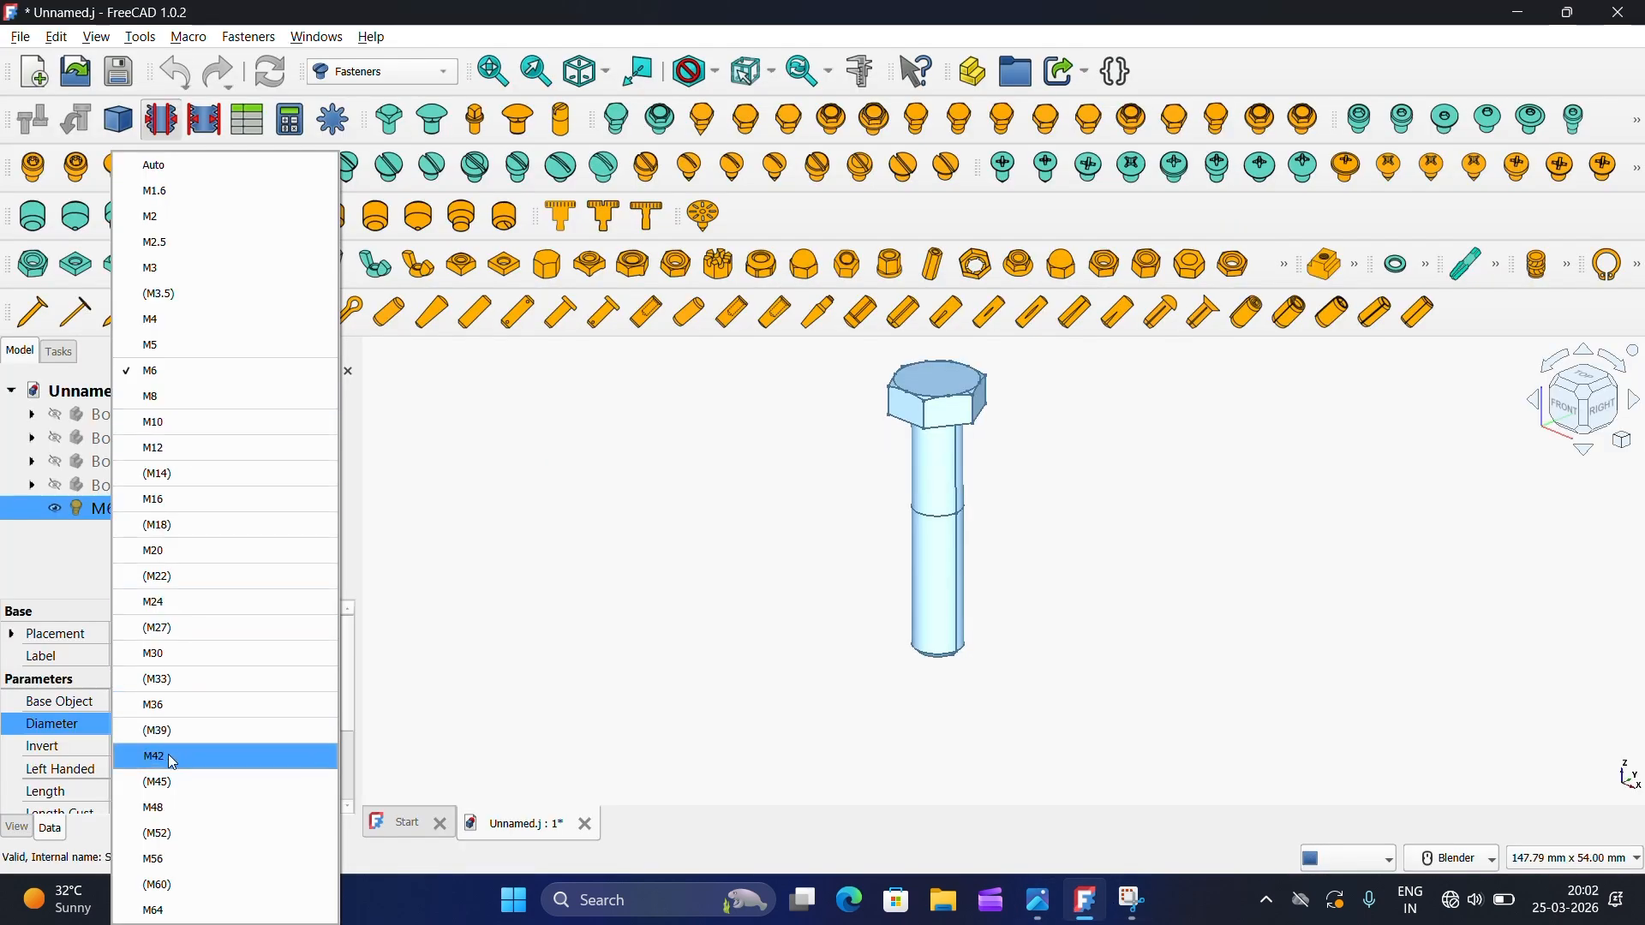
pyautogui.click(154, 654)
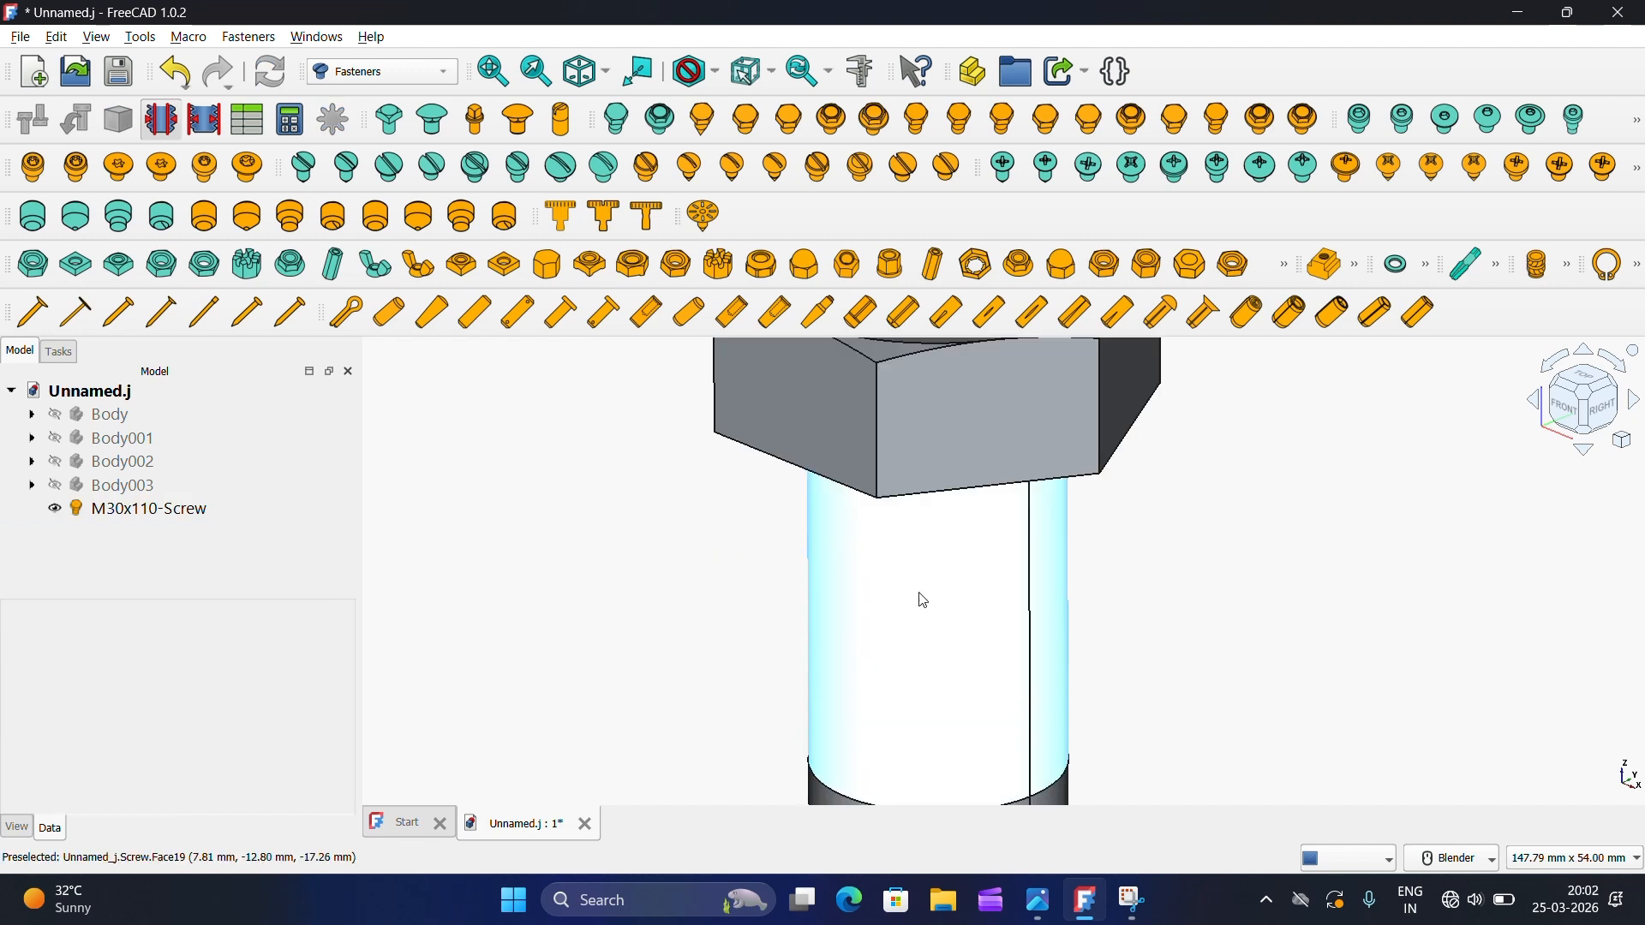
pyautogui.scroll(-5, 951, 565)
# Step: Check the bolt's length in the reference drawing and set the M30 bolt's length to 200 in FreeCAD
pyautogui.click(214, 511)
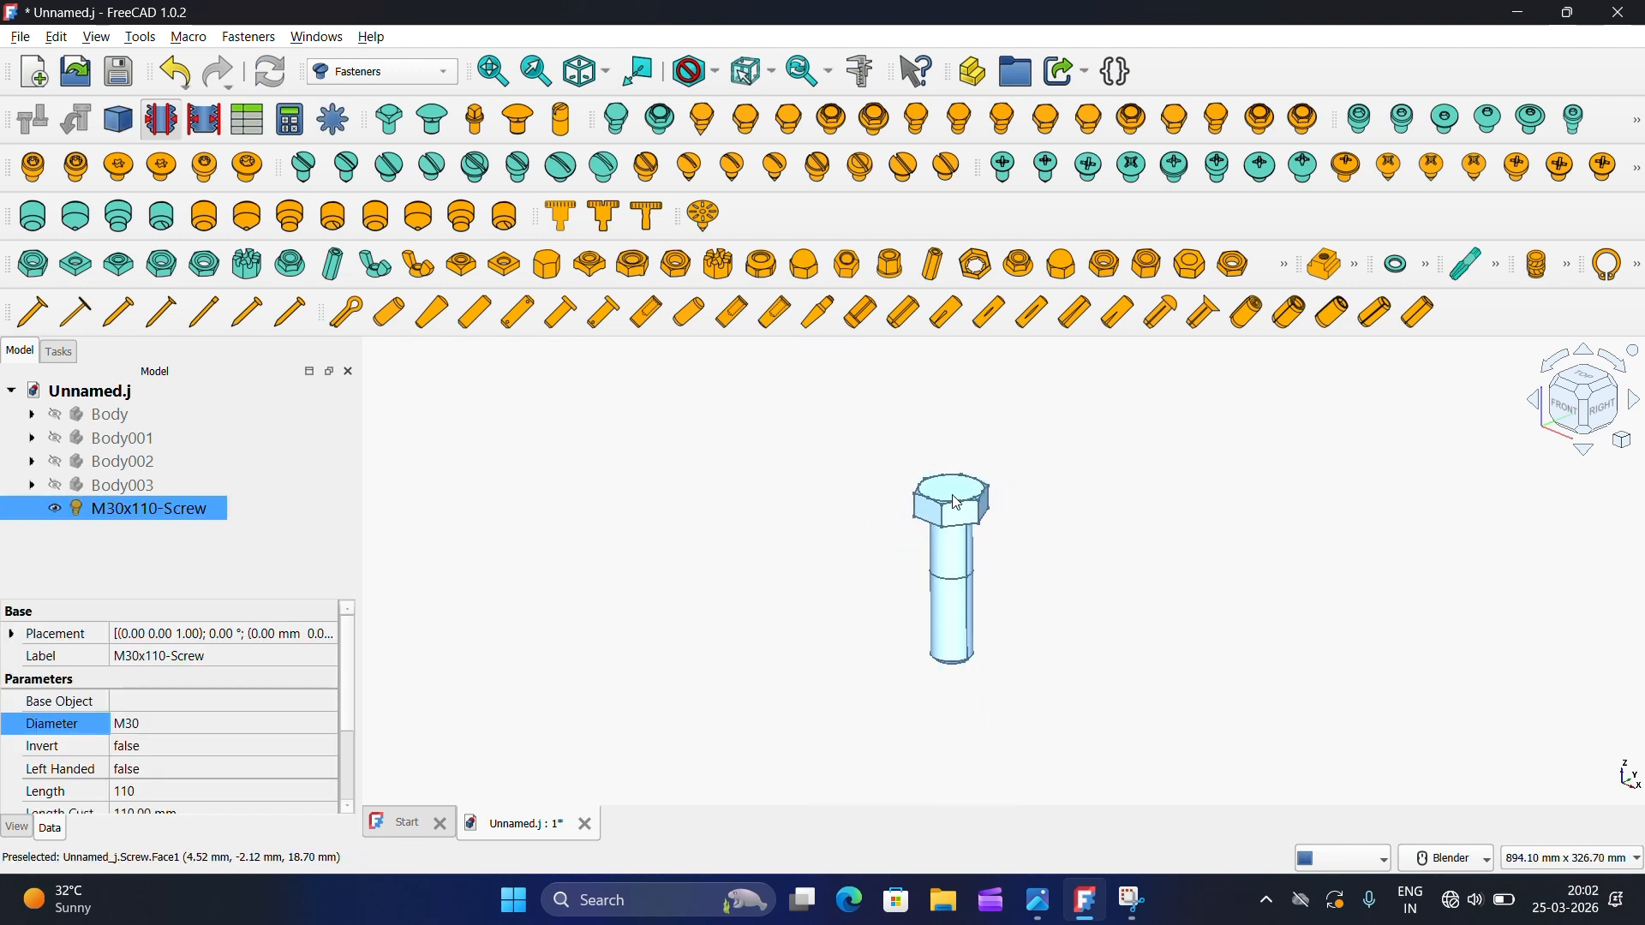
pyautogui.scroll(2, 959, 527)
pyautogui.moveTo(960, 527); pyautogui.dragTo(960, 482, button='middle')
pyautogui.scroll(-4, 969, 531)
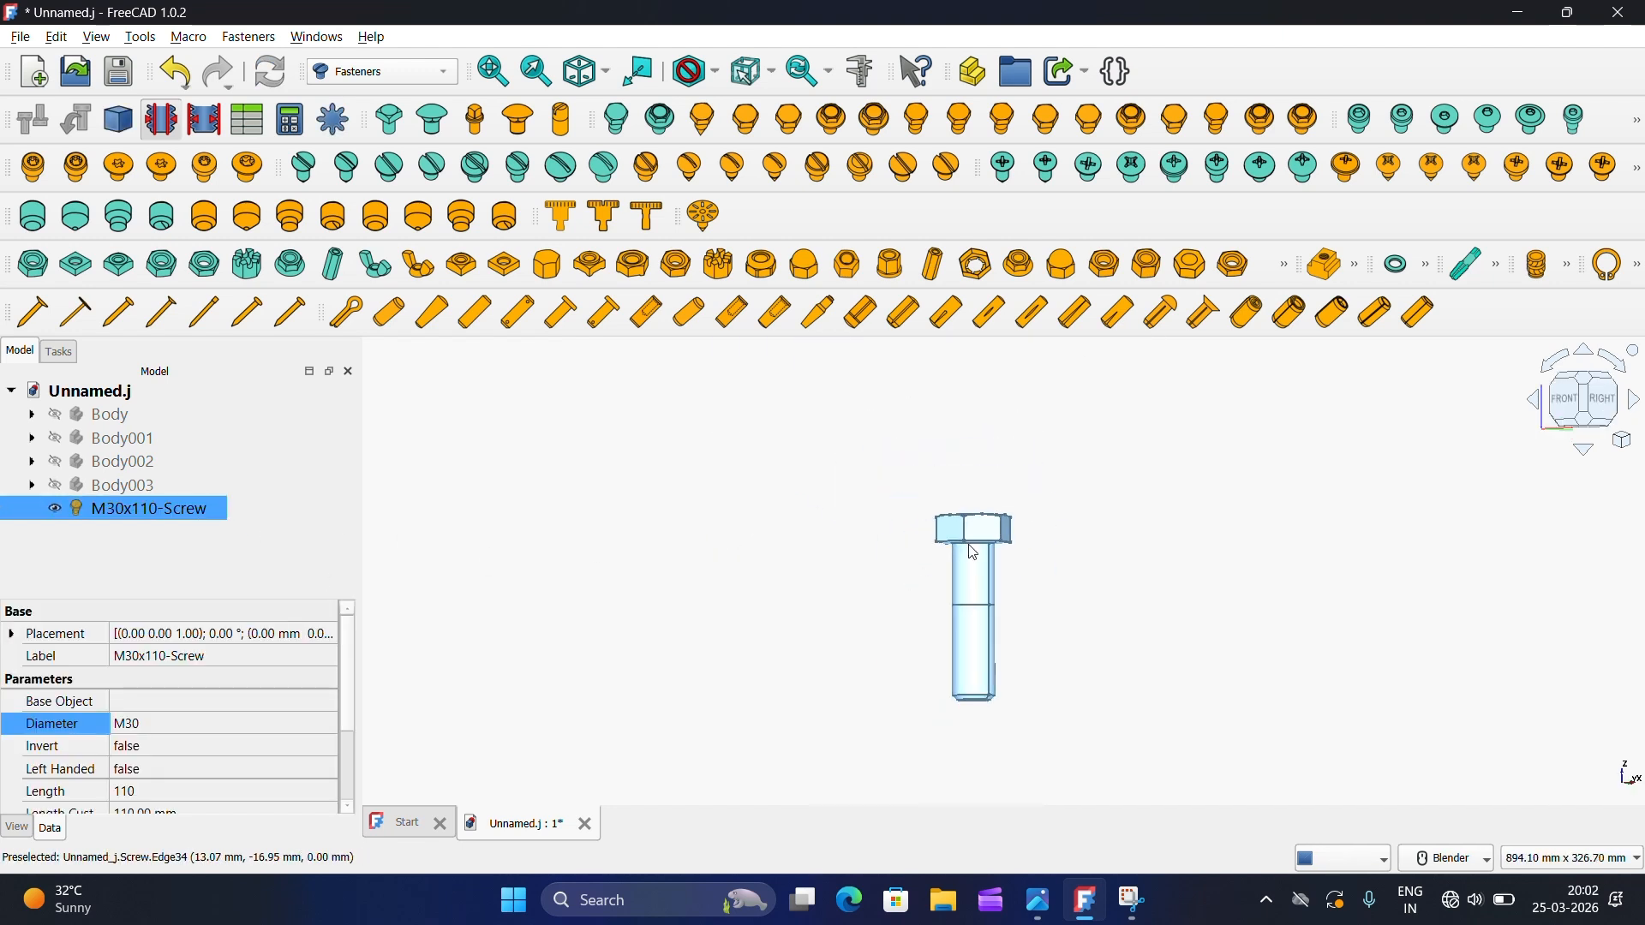
pyautogui.scroll(3, 986, 701)
pyautogui.scroll(-1, 987, 702)
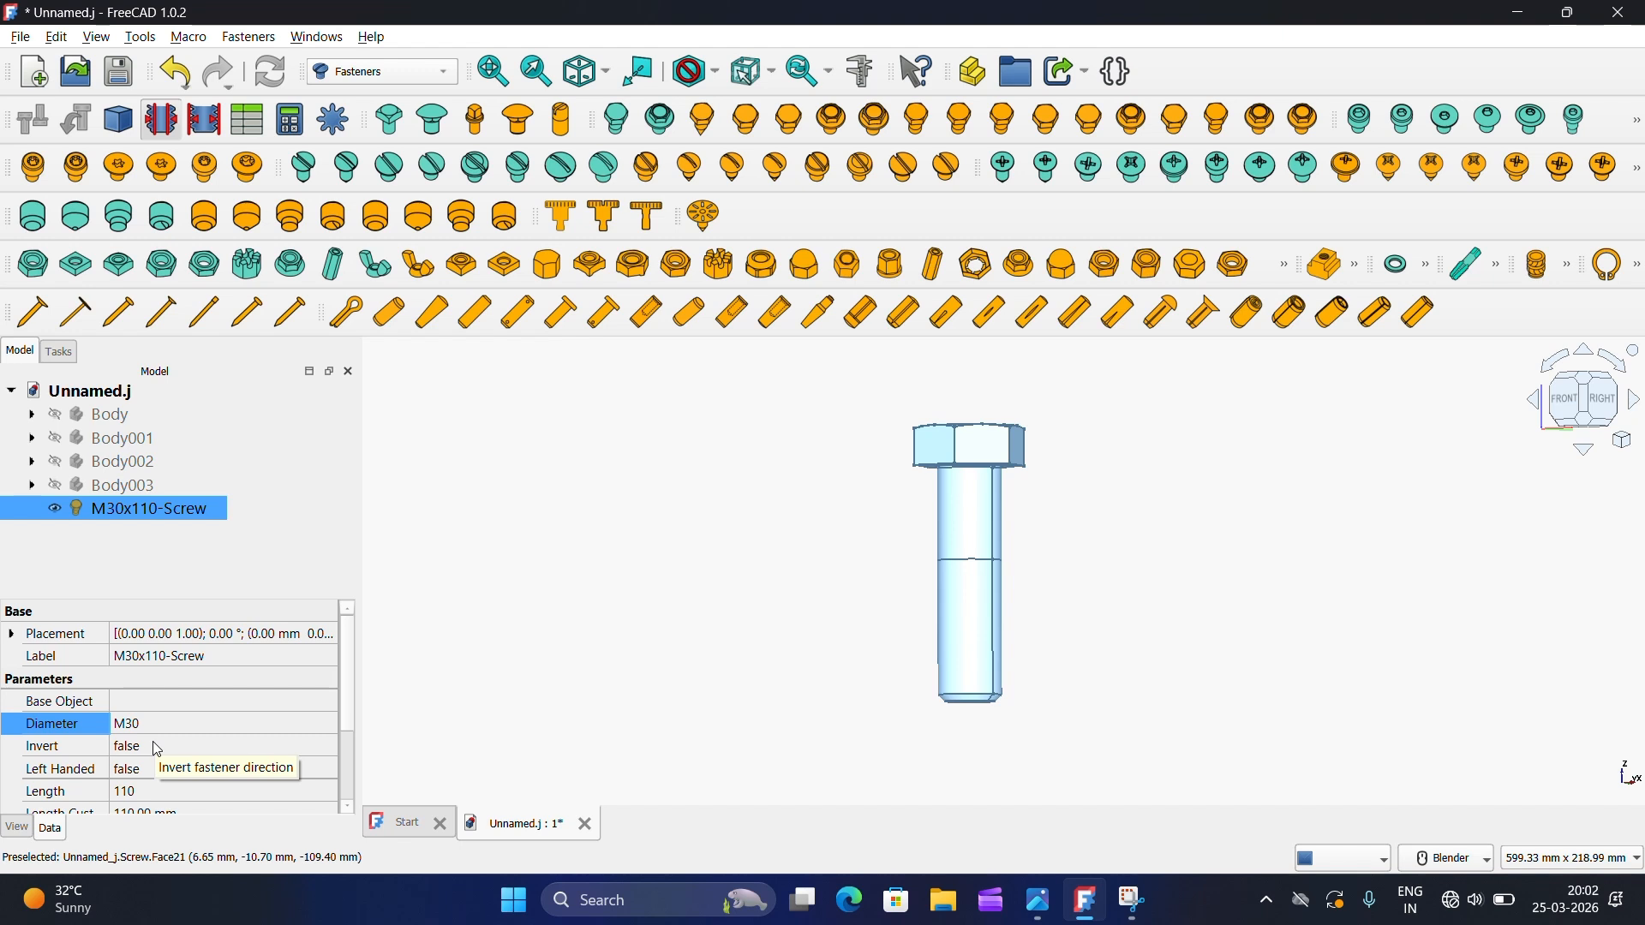
pyautogui.scroll(-1, 126, 778)
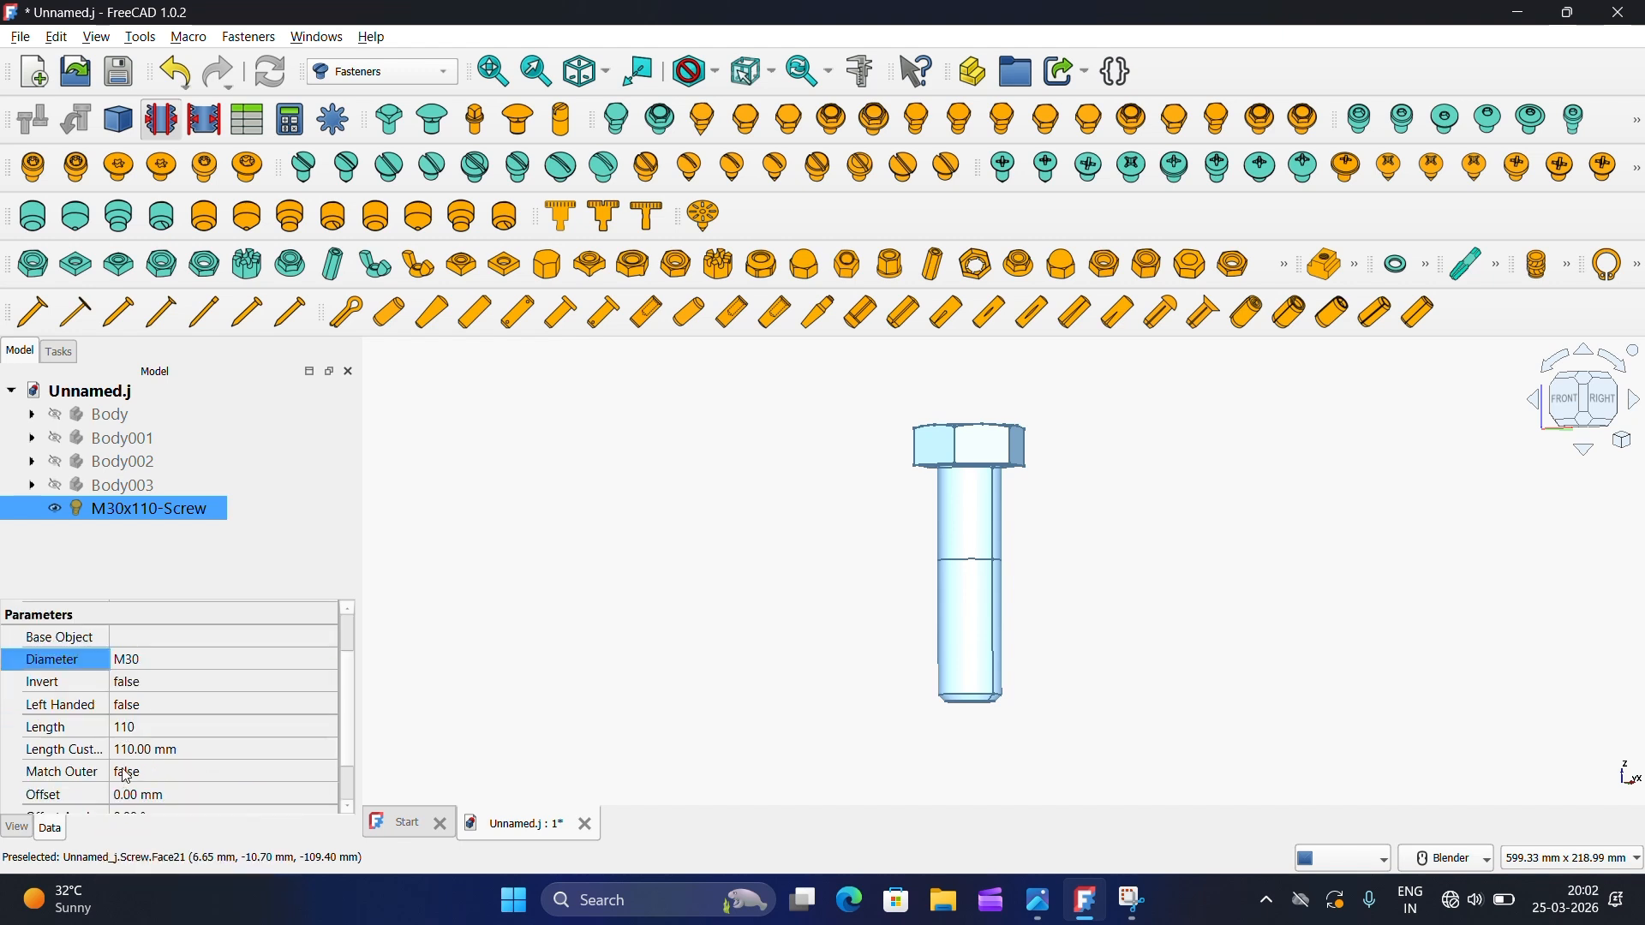
pyautogui.scroll(-1, 126, 778)
pyautogui.click(130, 670)
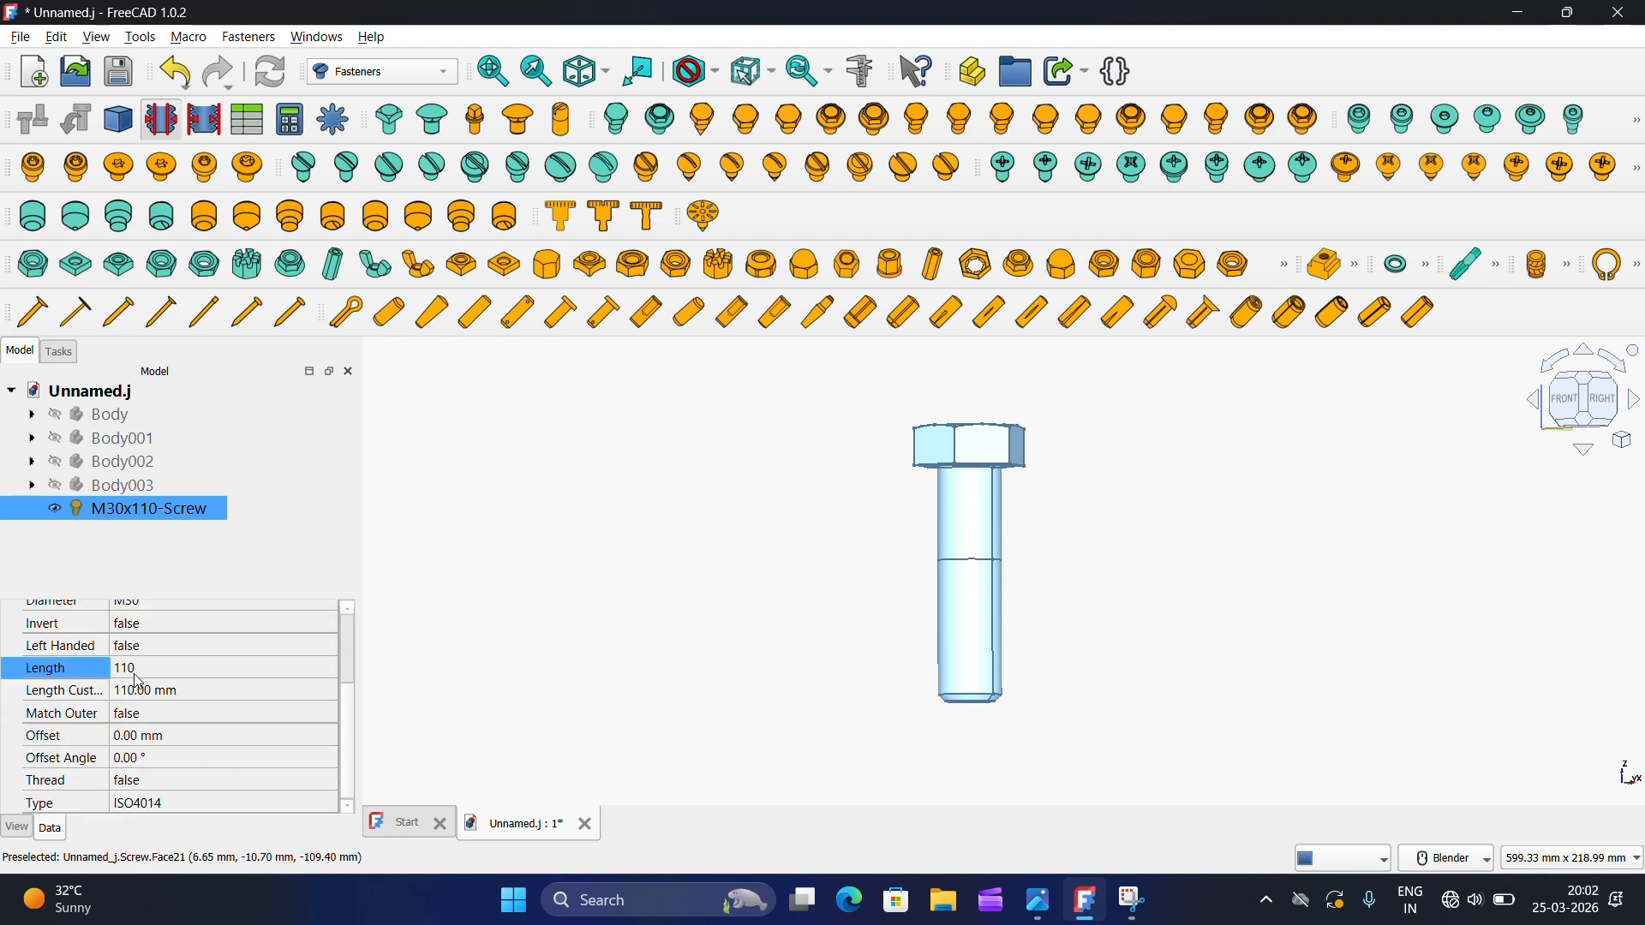
pyautogui.click(1040, 902)
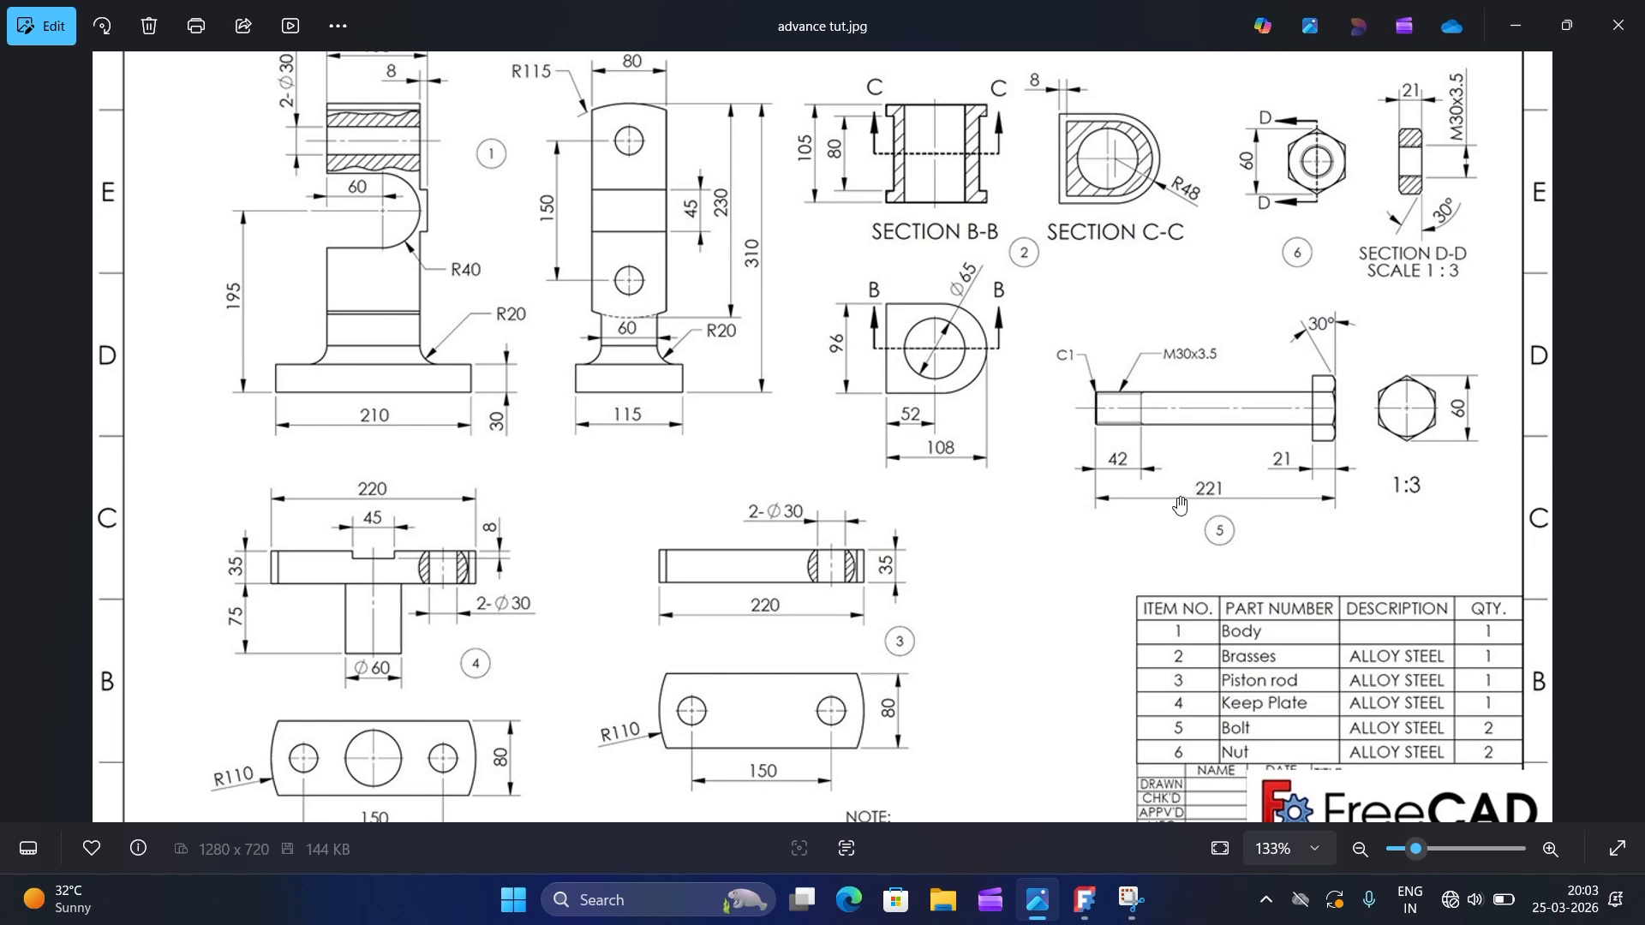
pyautogui.click(1085, 900)
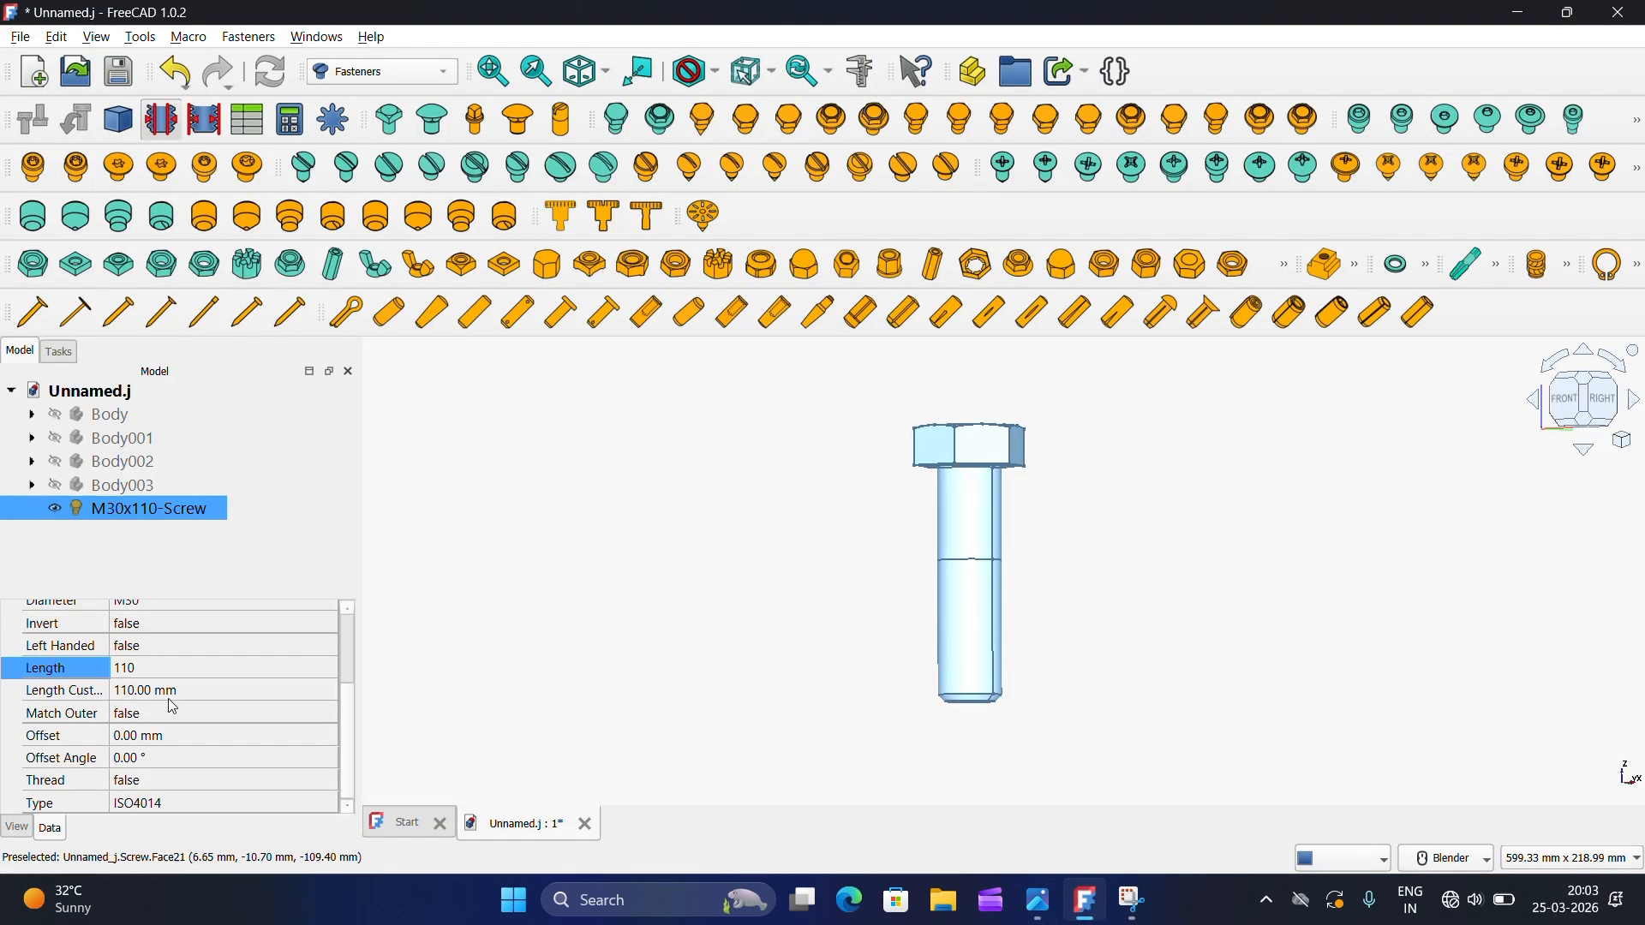
pyautogui.click(154, 675)
pyautogui.click(154, 674)
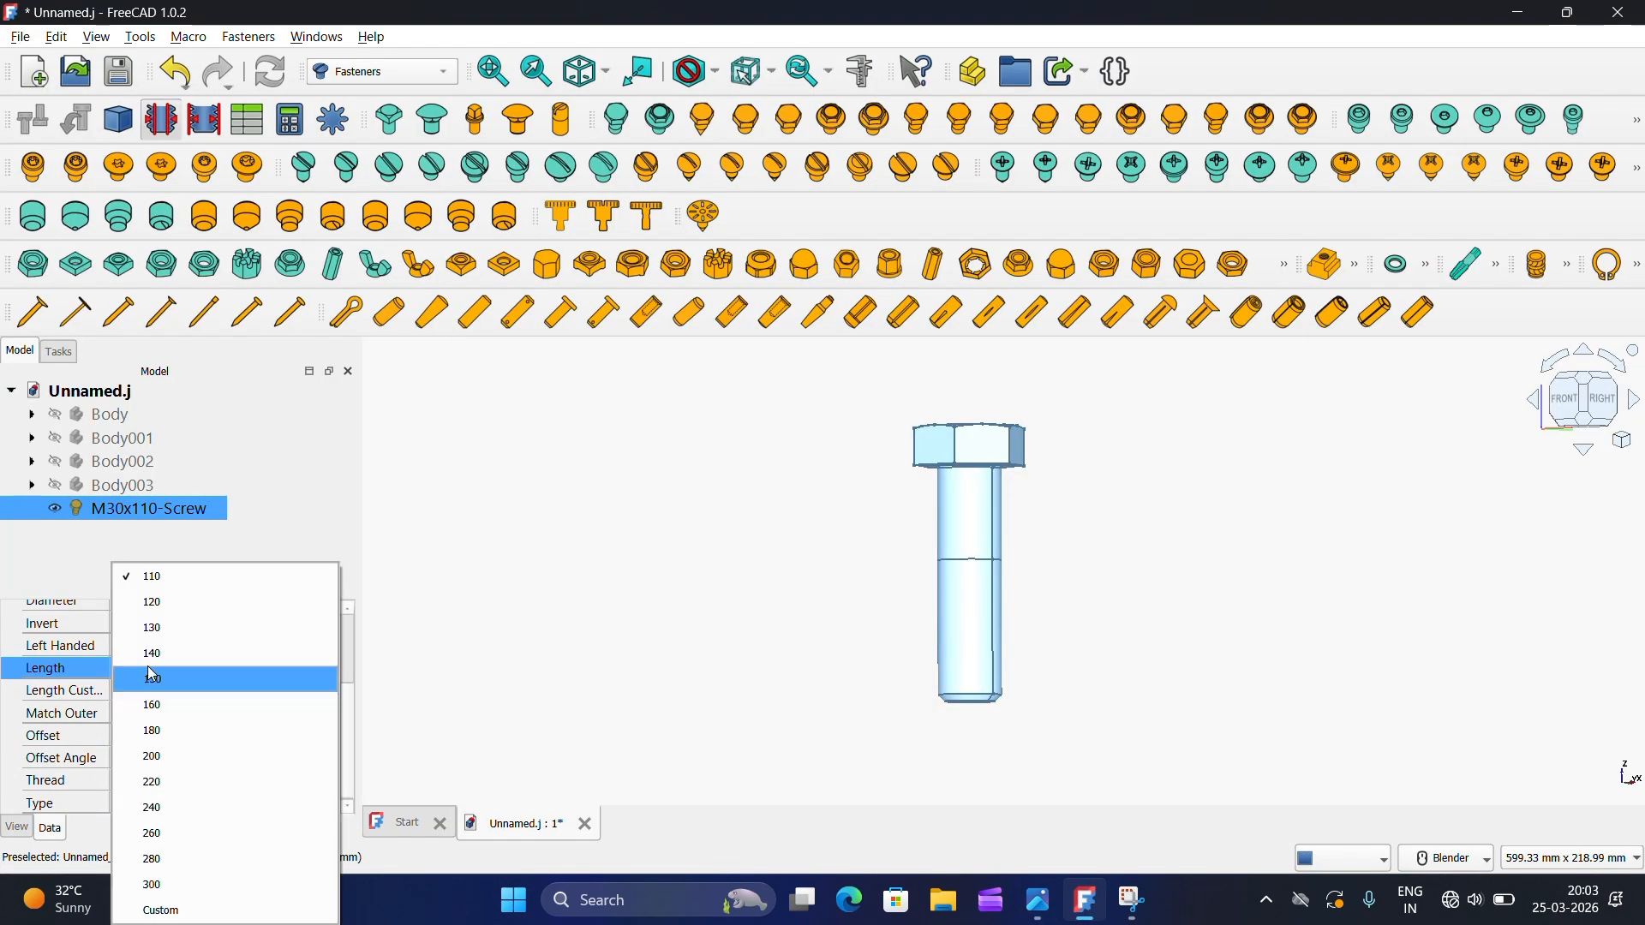
pyautogui.click(177, 757)
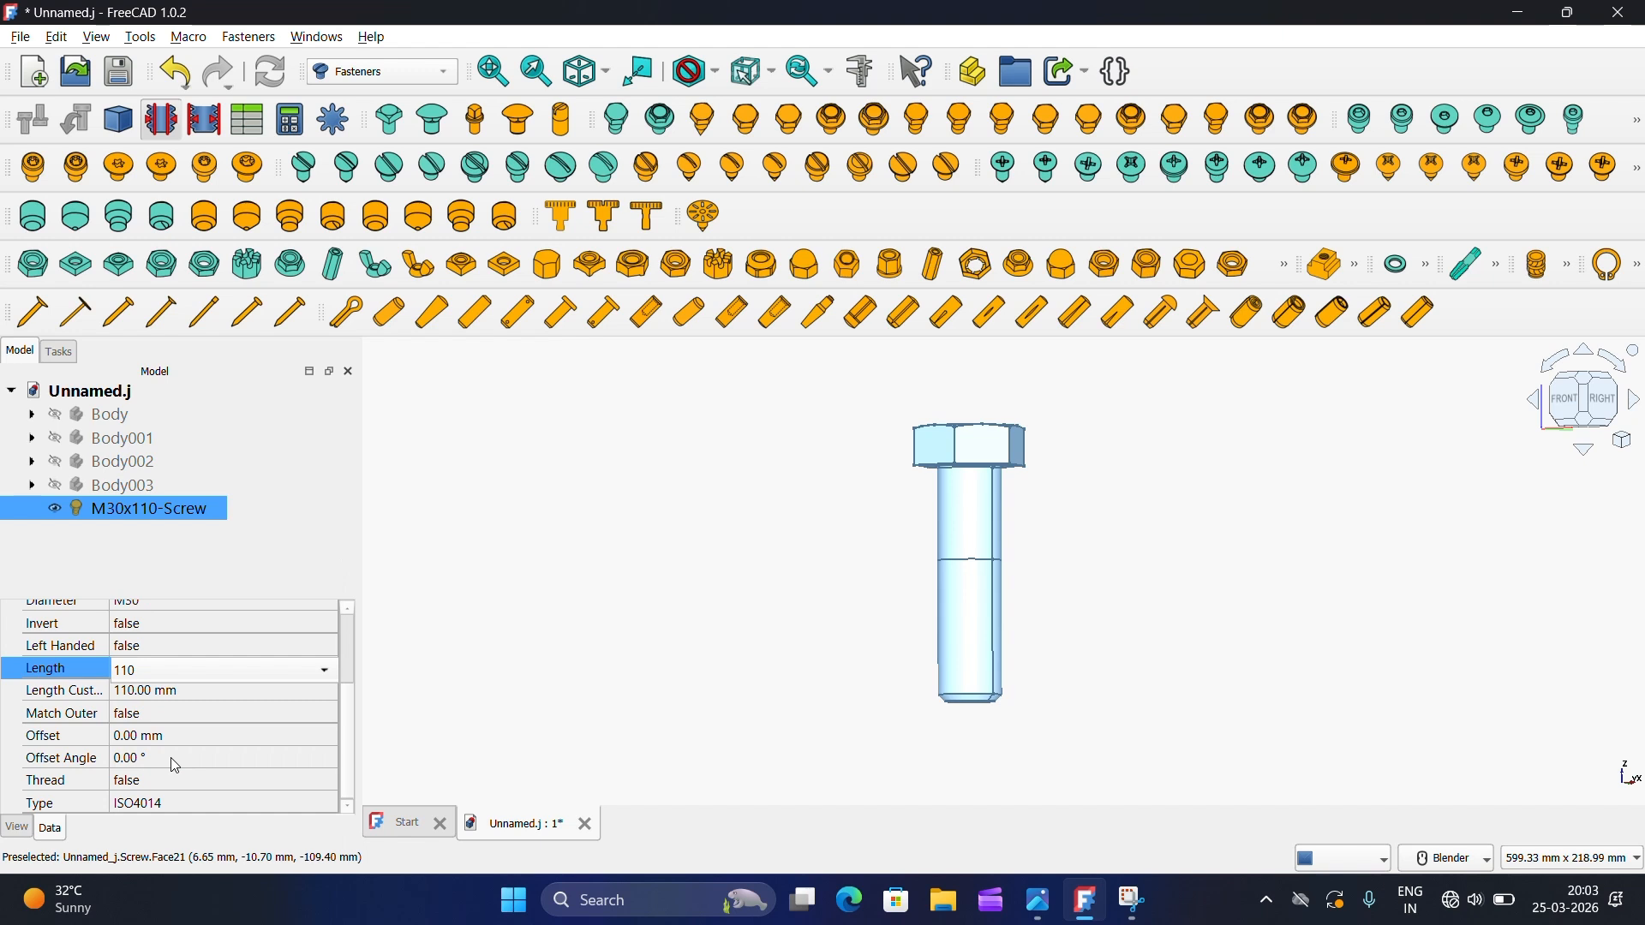
pyautogui.scroll(-3, 812, 557)
pyautogui.scroll(2, 811, 543)
pyautogui.moveTo(812, 543); pyautogui.dragTo(899, 593, button='middle')
# Step: Set the M30 bolt's Thread property to true and inspect the threaded end of its shank
pyautogui.click(210, 513)
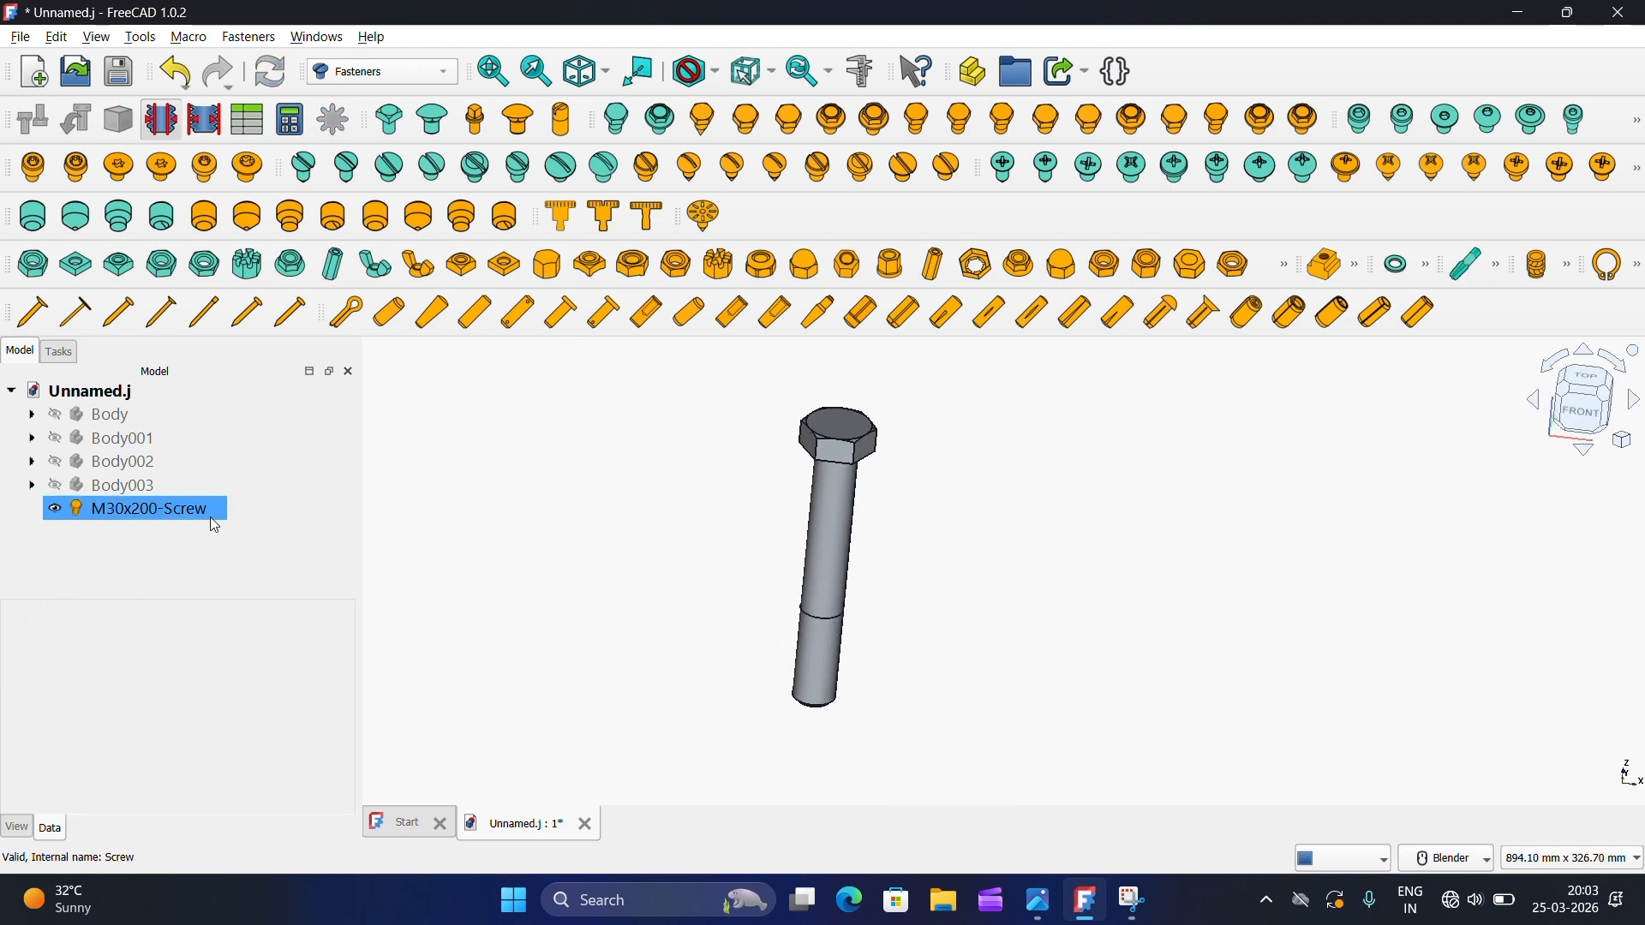
pyautogui.scroll(-1, 202, 771)
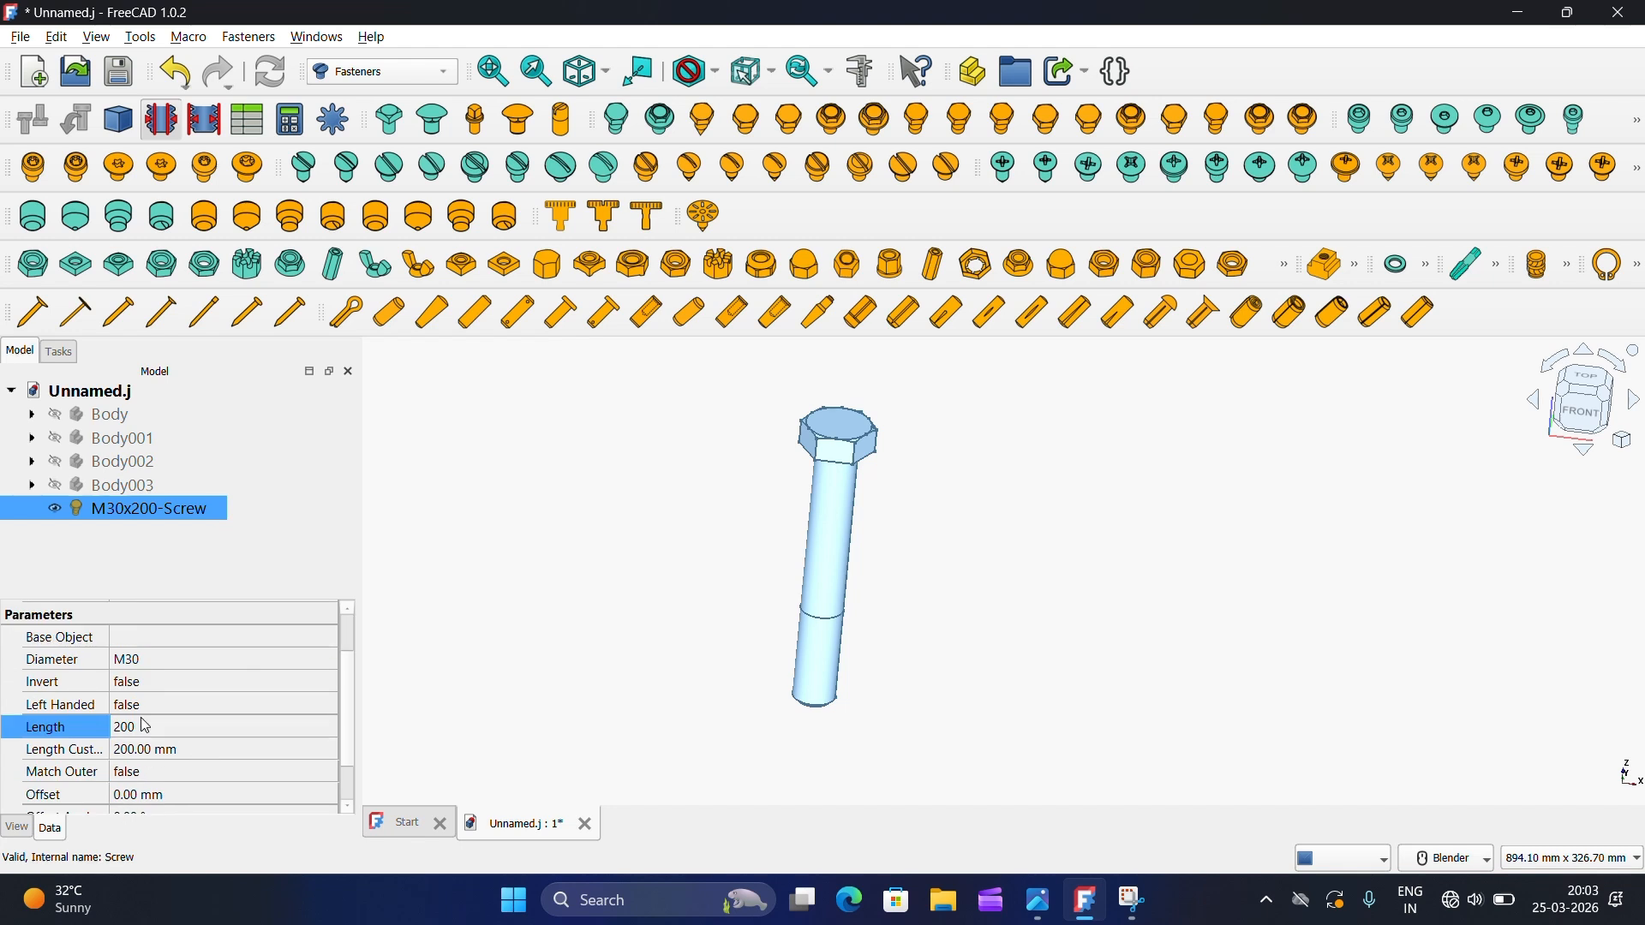
pyautogui.scroll(-1, 169, 769)
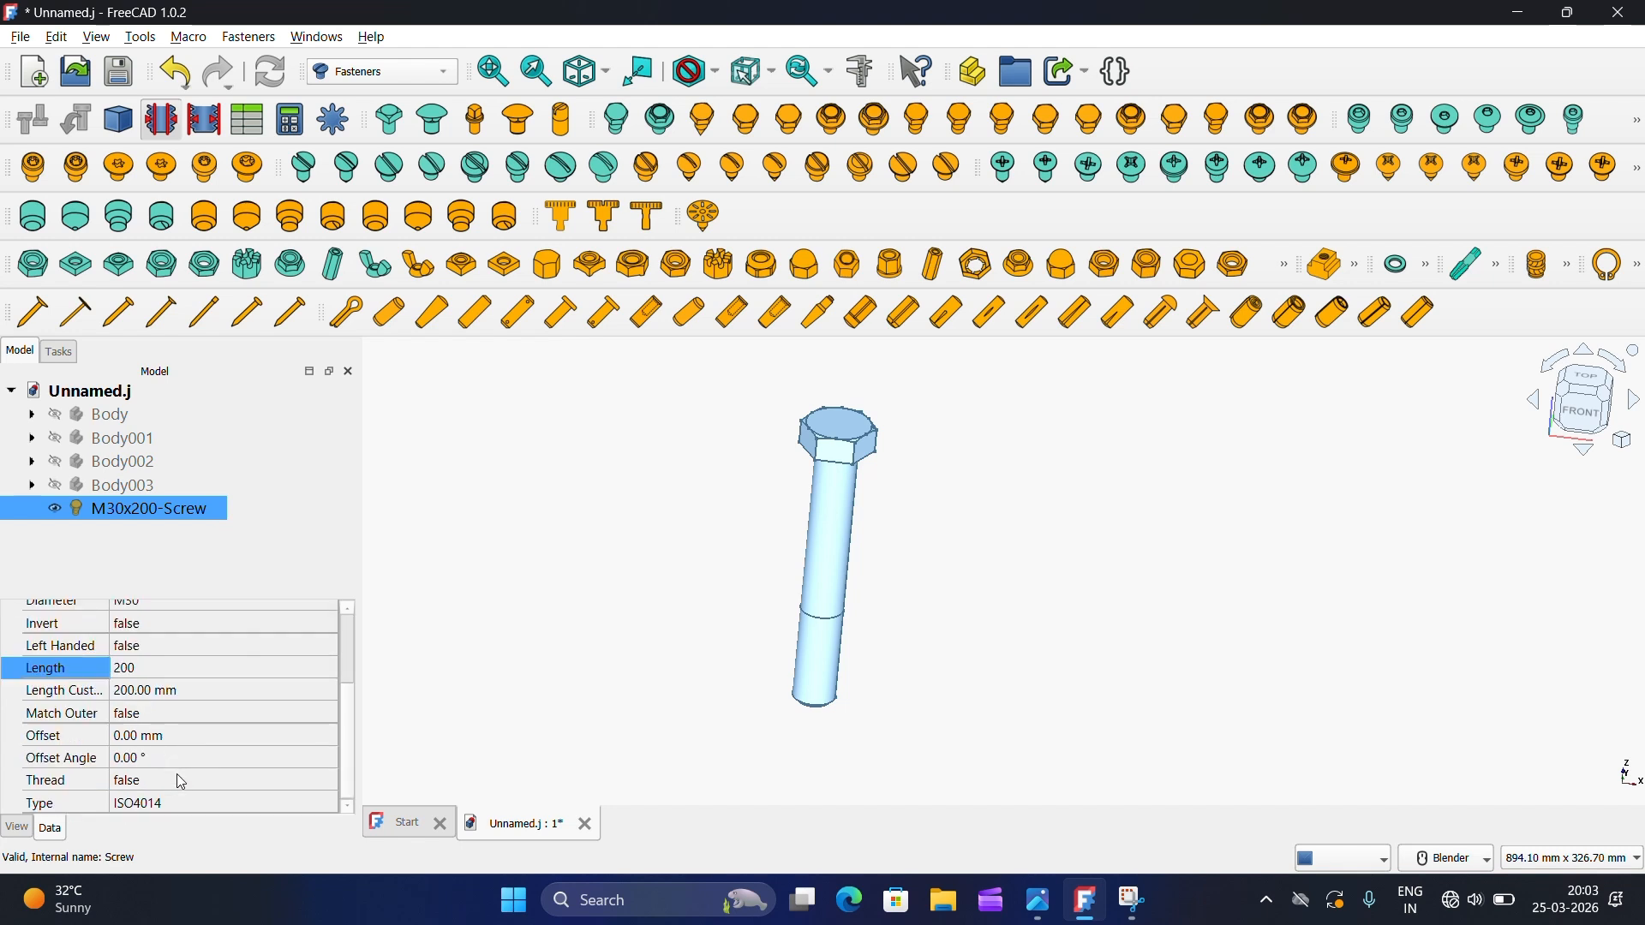
pyautogui.click(144, 785)
pyautogui.click(204, 789)
pyautogui.click(202, 810)
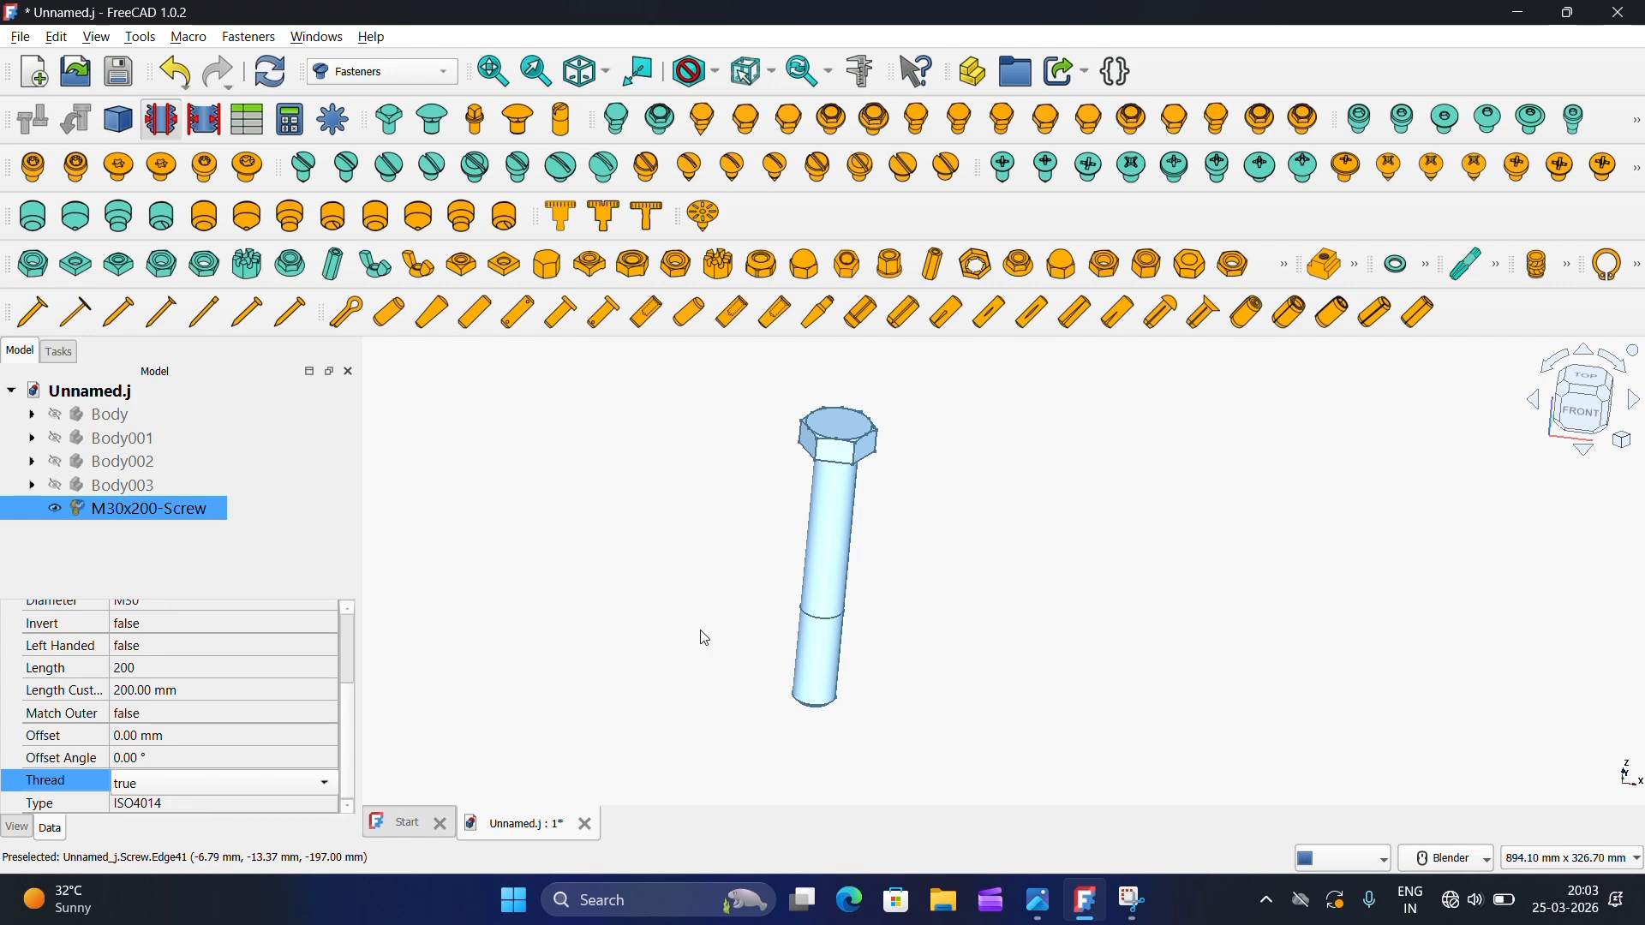
pyautogui.click(646, 639)
pyautogui.scroll(2, 742, 654)
pyautogui.moveTo(742, 654); pyautogui.dragTo(1222, 520, button='middle')
pyautogui.scroll(4, 922, 630)
pyautogui.moveTo(769, 605); pyautogui.dragTo(826, 614, button='middle')
pyautogui.scroll(-3, 826, 614)
pyautogui.scroll(3, 826, 614)
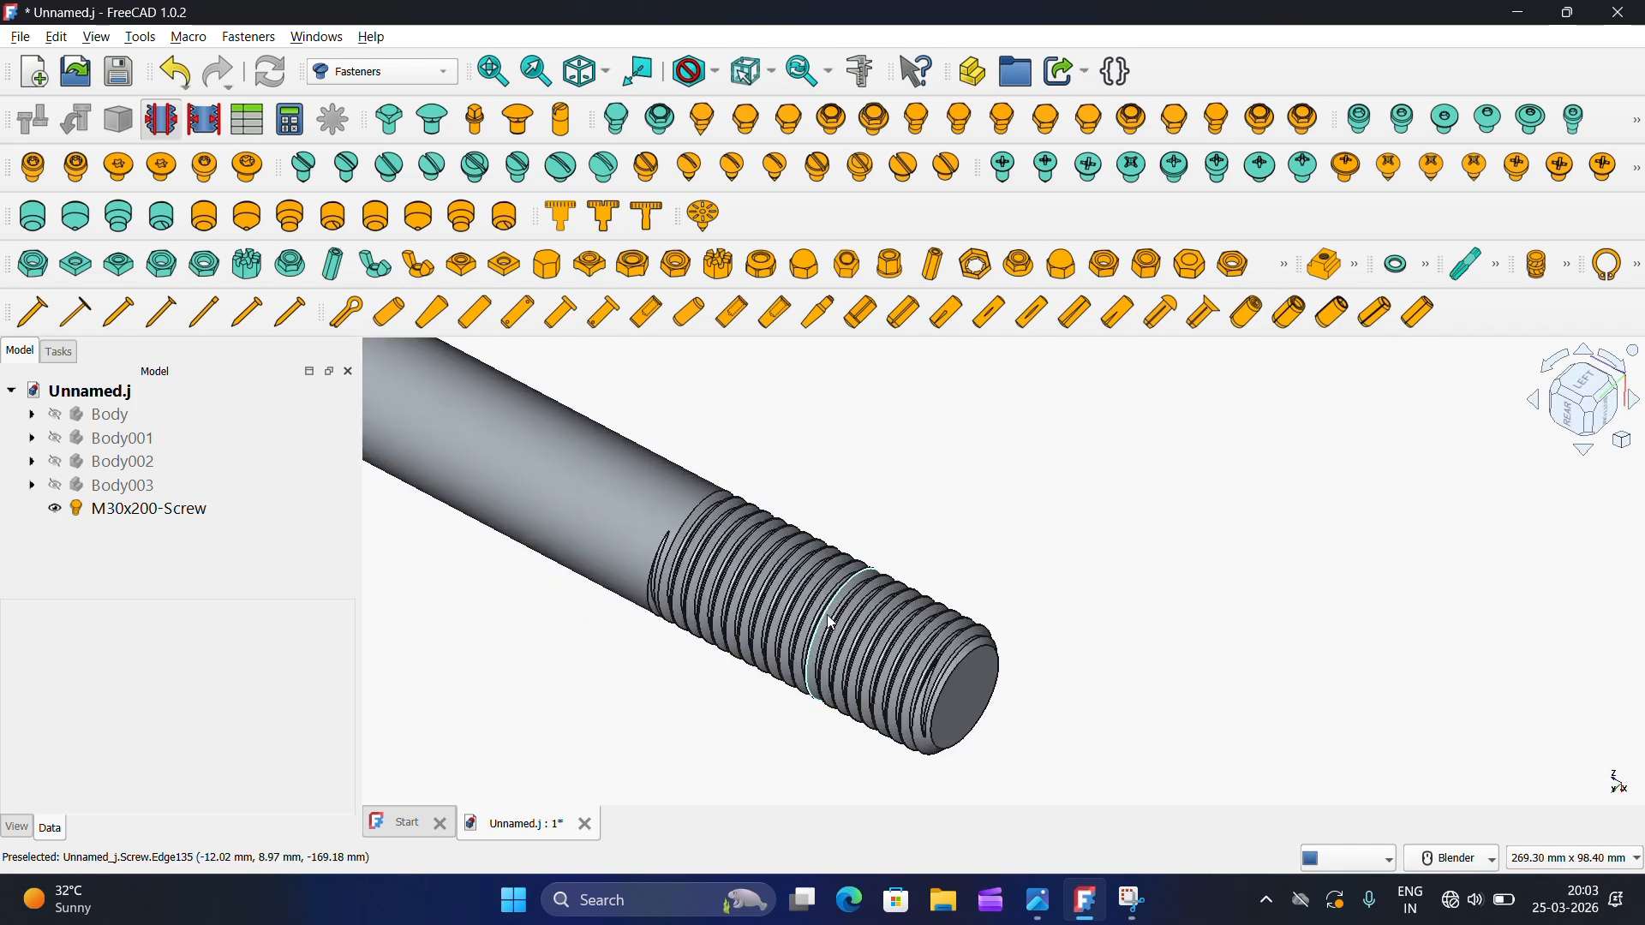
pyautogui.scroll(-3, 856, 455)
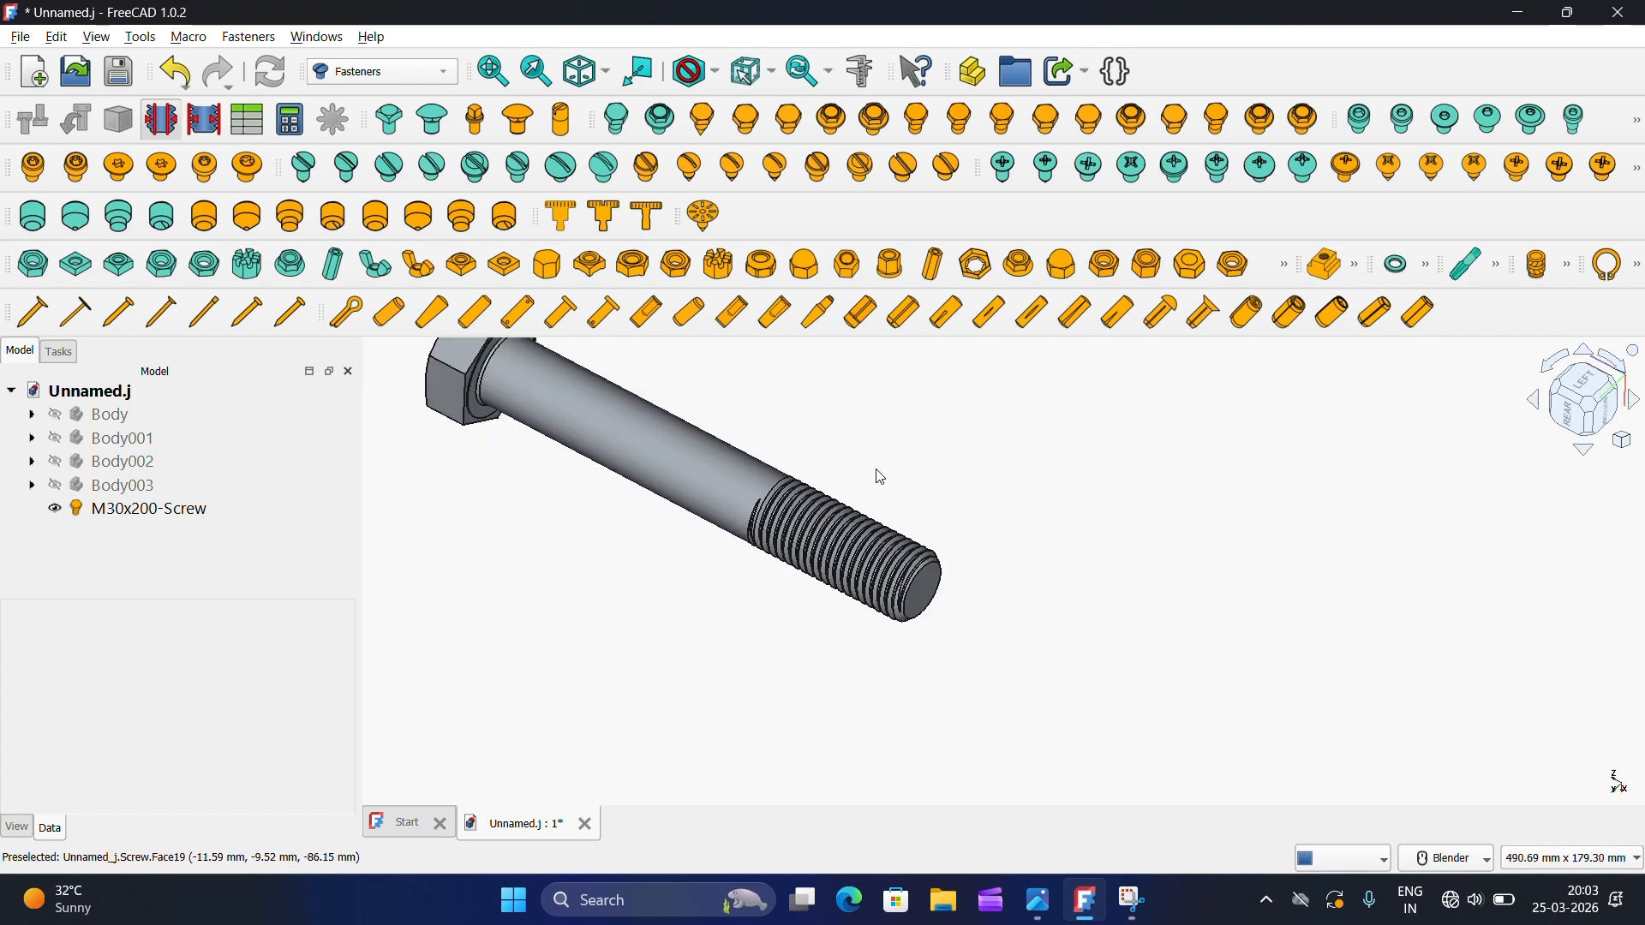
# Step: Hide the M30 bolt and check the nut's thread size in the reference drawing, returning to FreeCAD
pyautogui.click(55, 515)
pyautogui.click(814, 467)
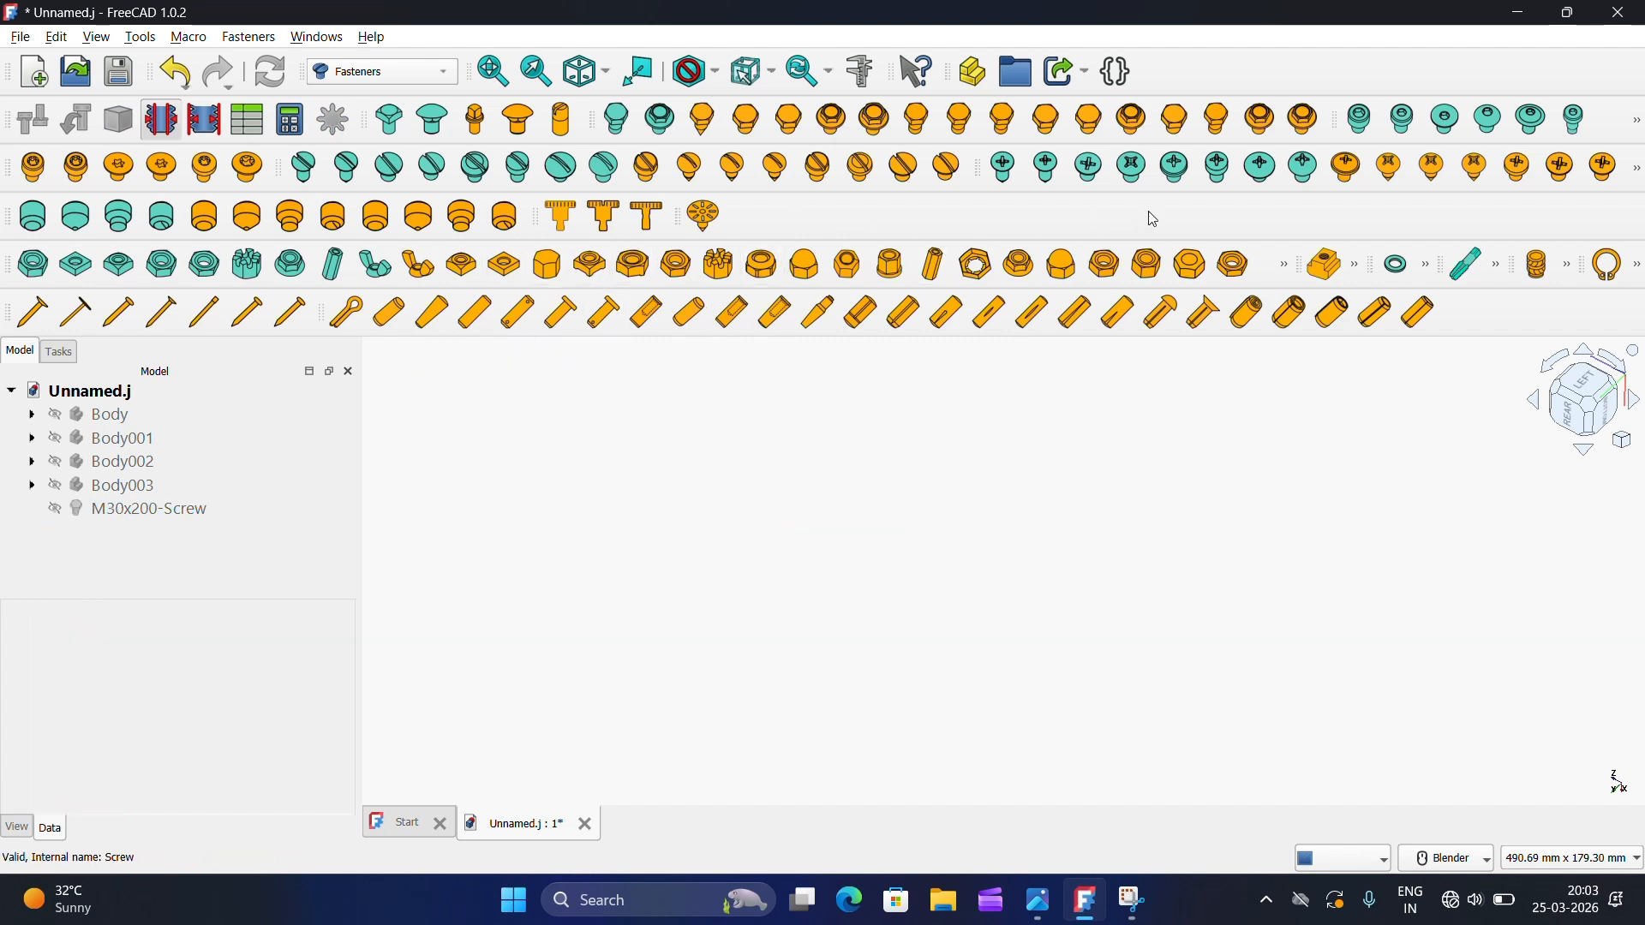
pyautogui.click(1037, 909)
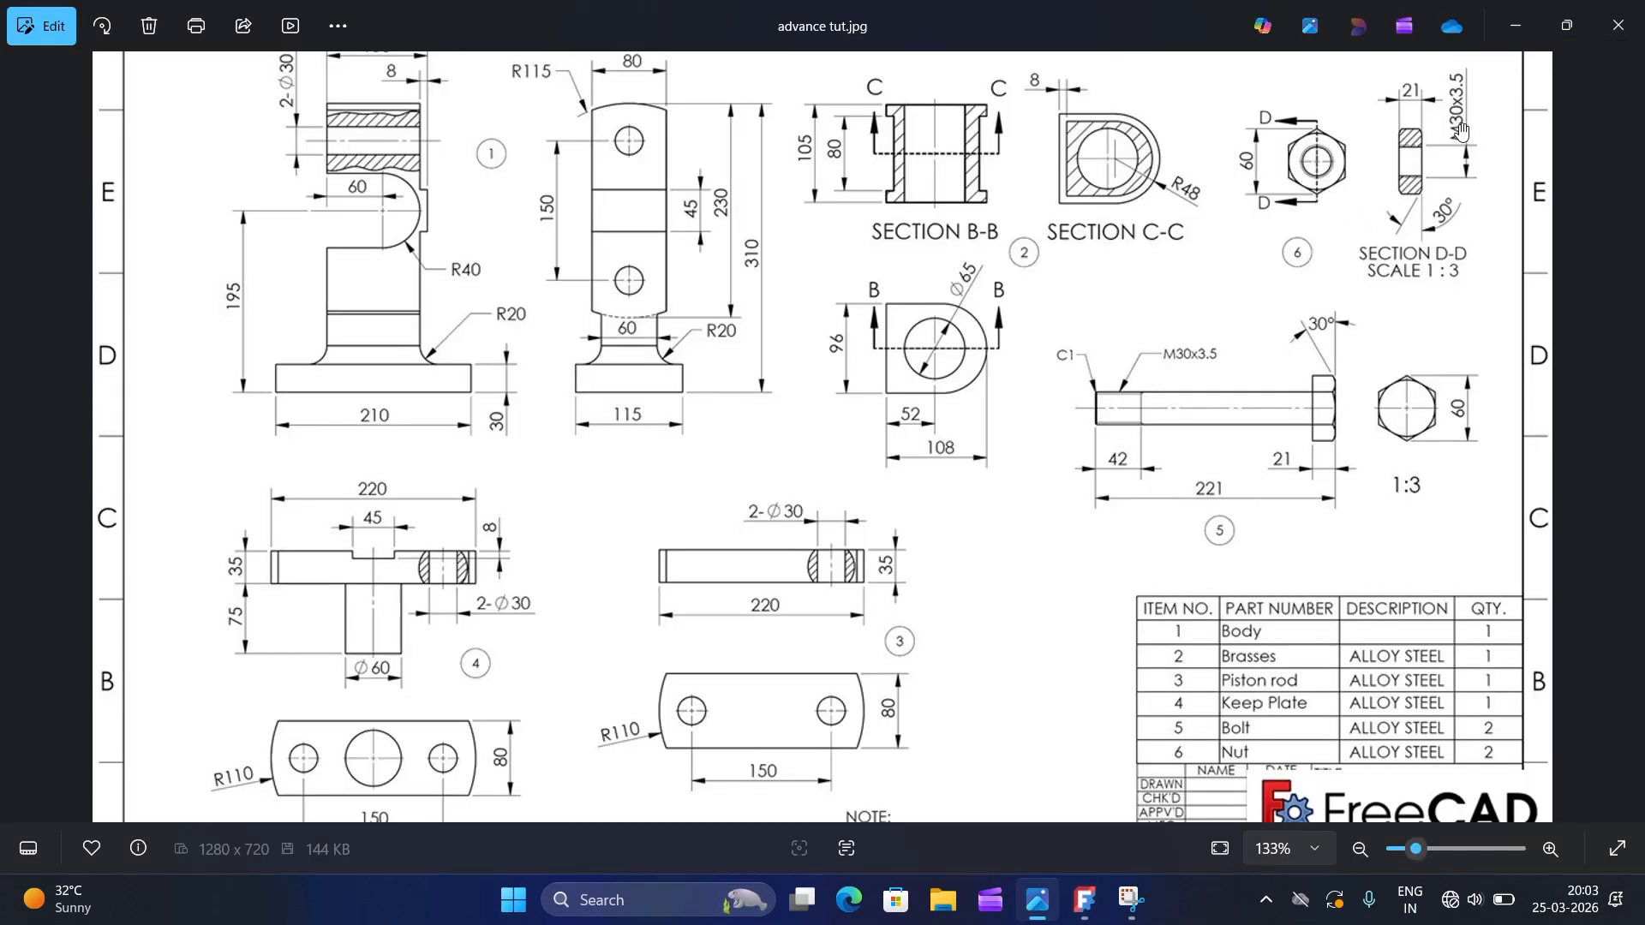
pyautogui.click(1085, 908)
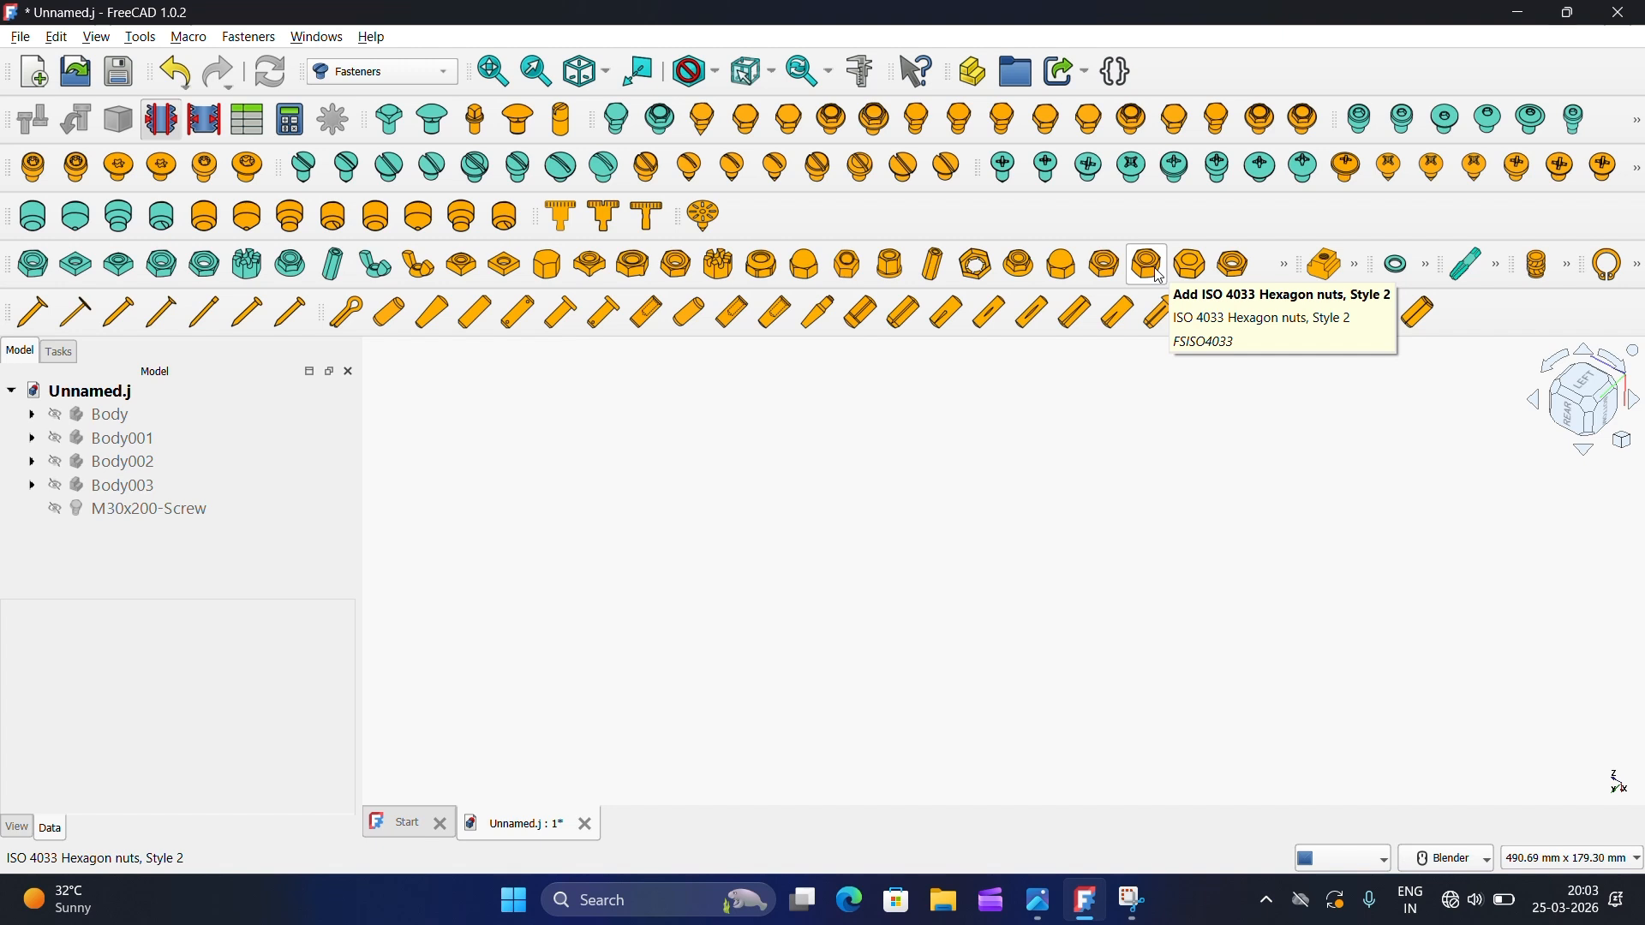
# Step: Add an ISO 4032 hexagon nut and set its diameter to M30
pyautogui.click(1105, 276)
pyautogui.scroll(5, 834, 526)
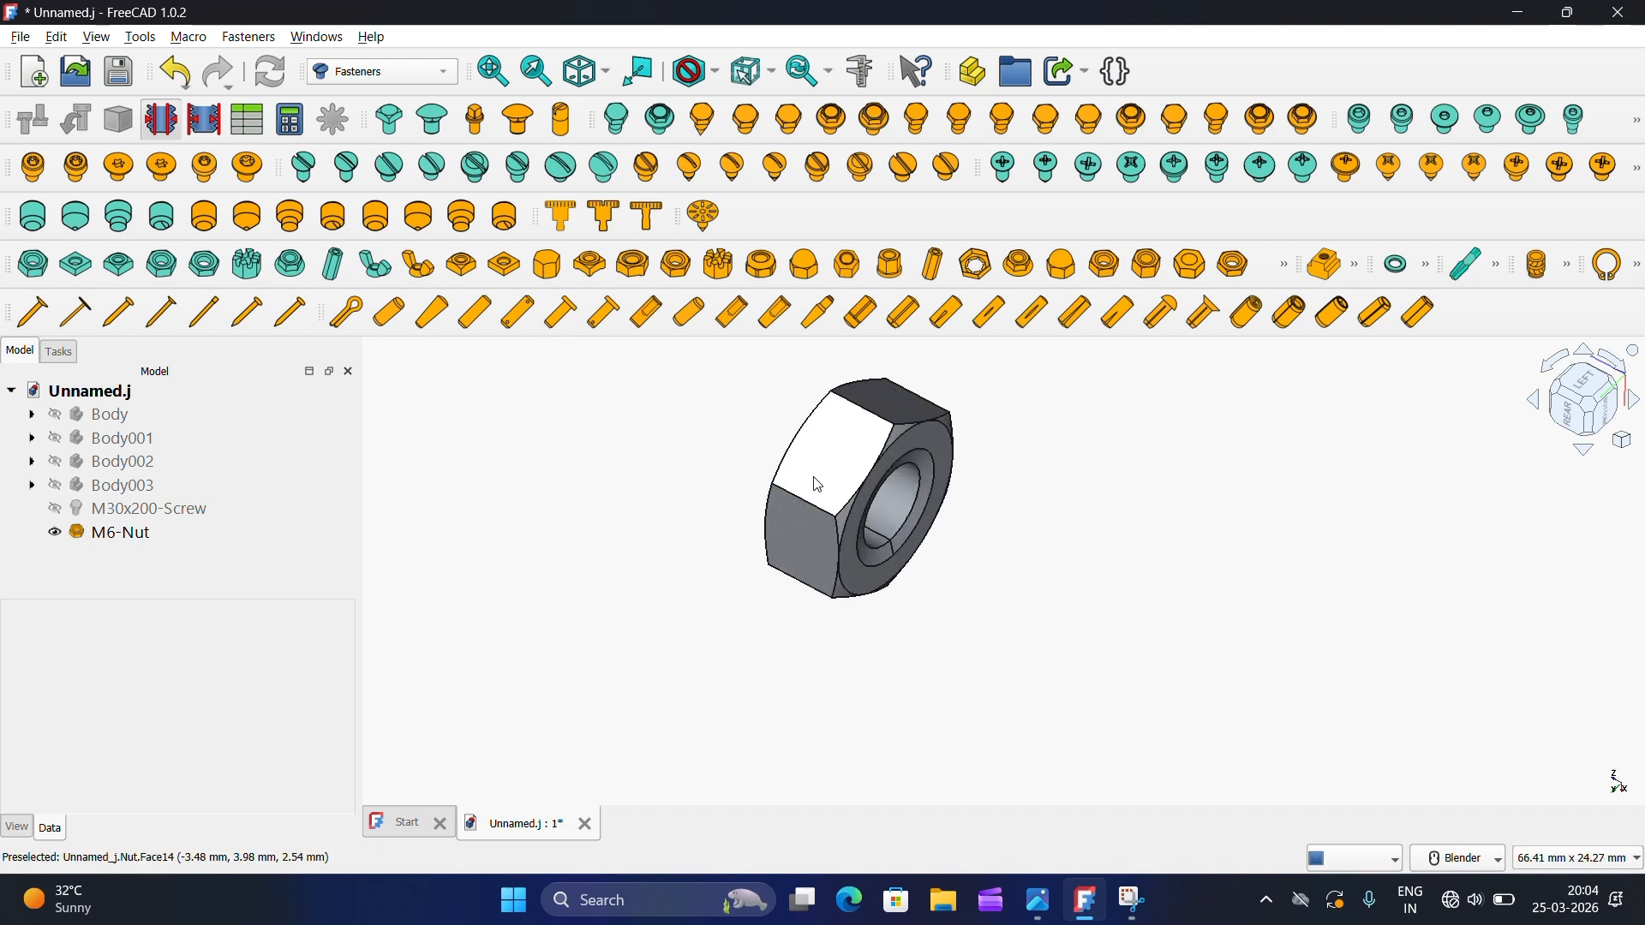
pyautogui.click(120, 534)
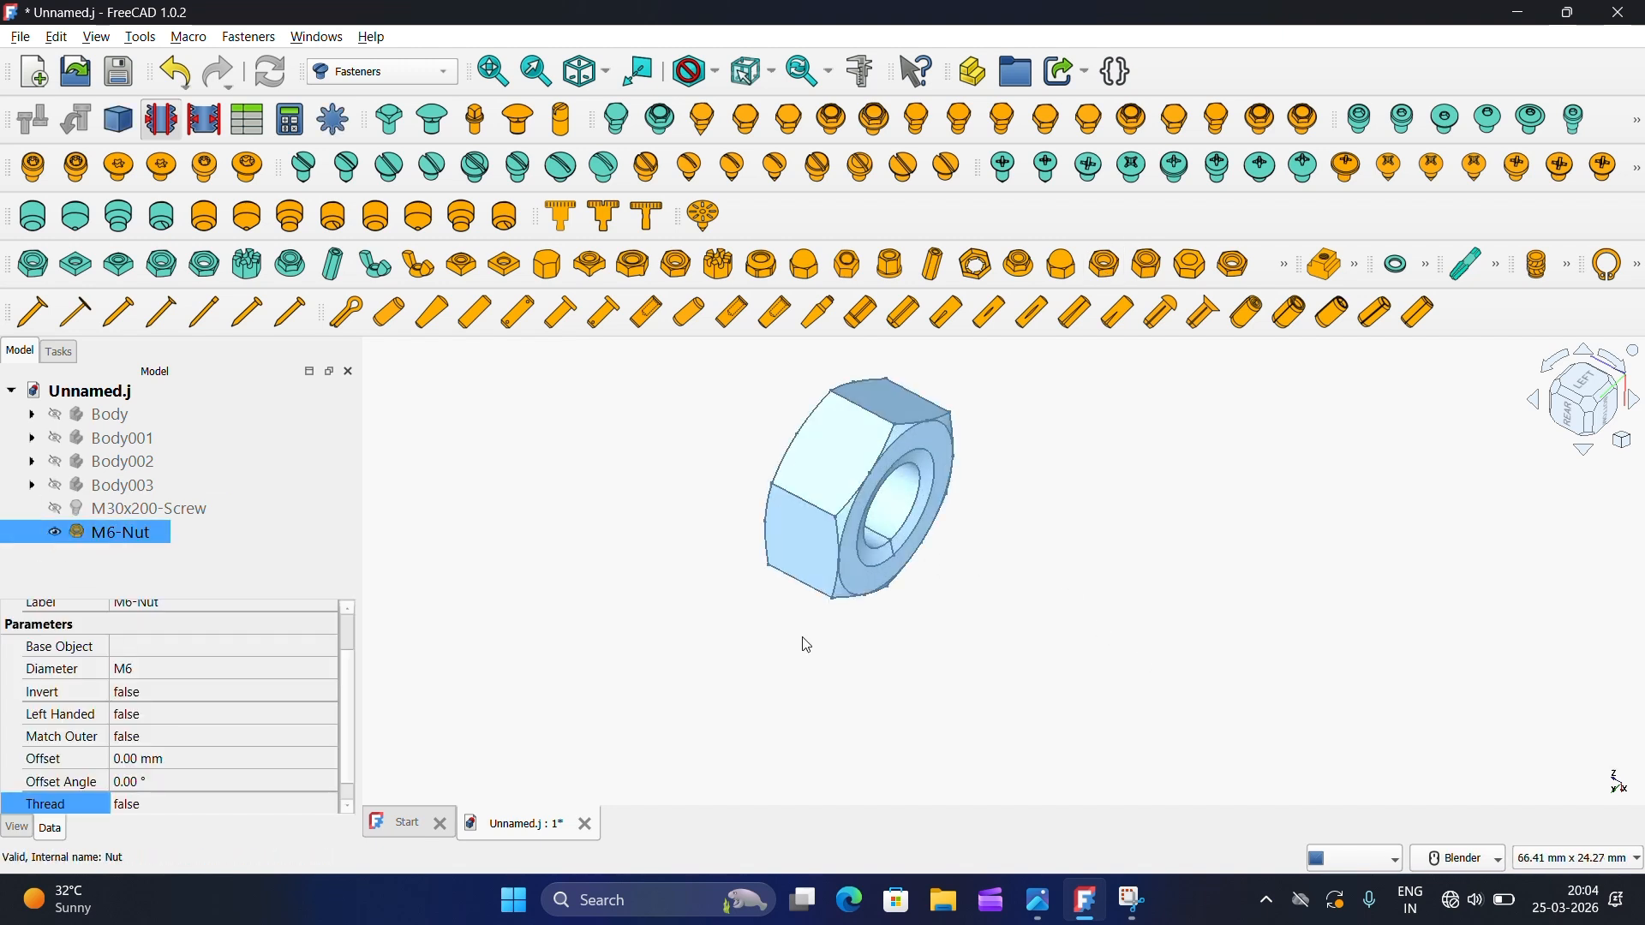
pyautogui.scroll(-1, 353, 716)
pyautogui.scroll(3, 353, 715)
pyautogui.click(174, 733)
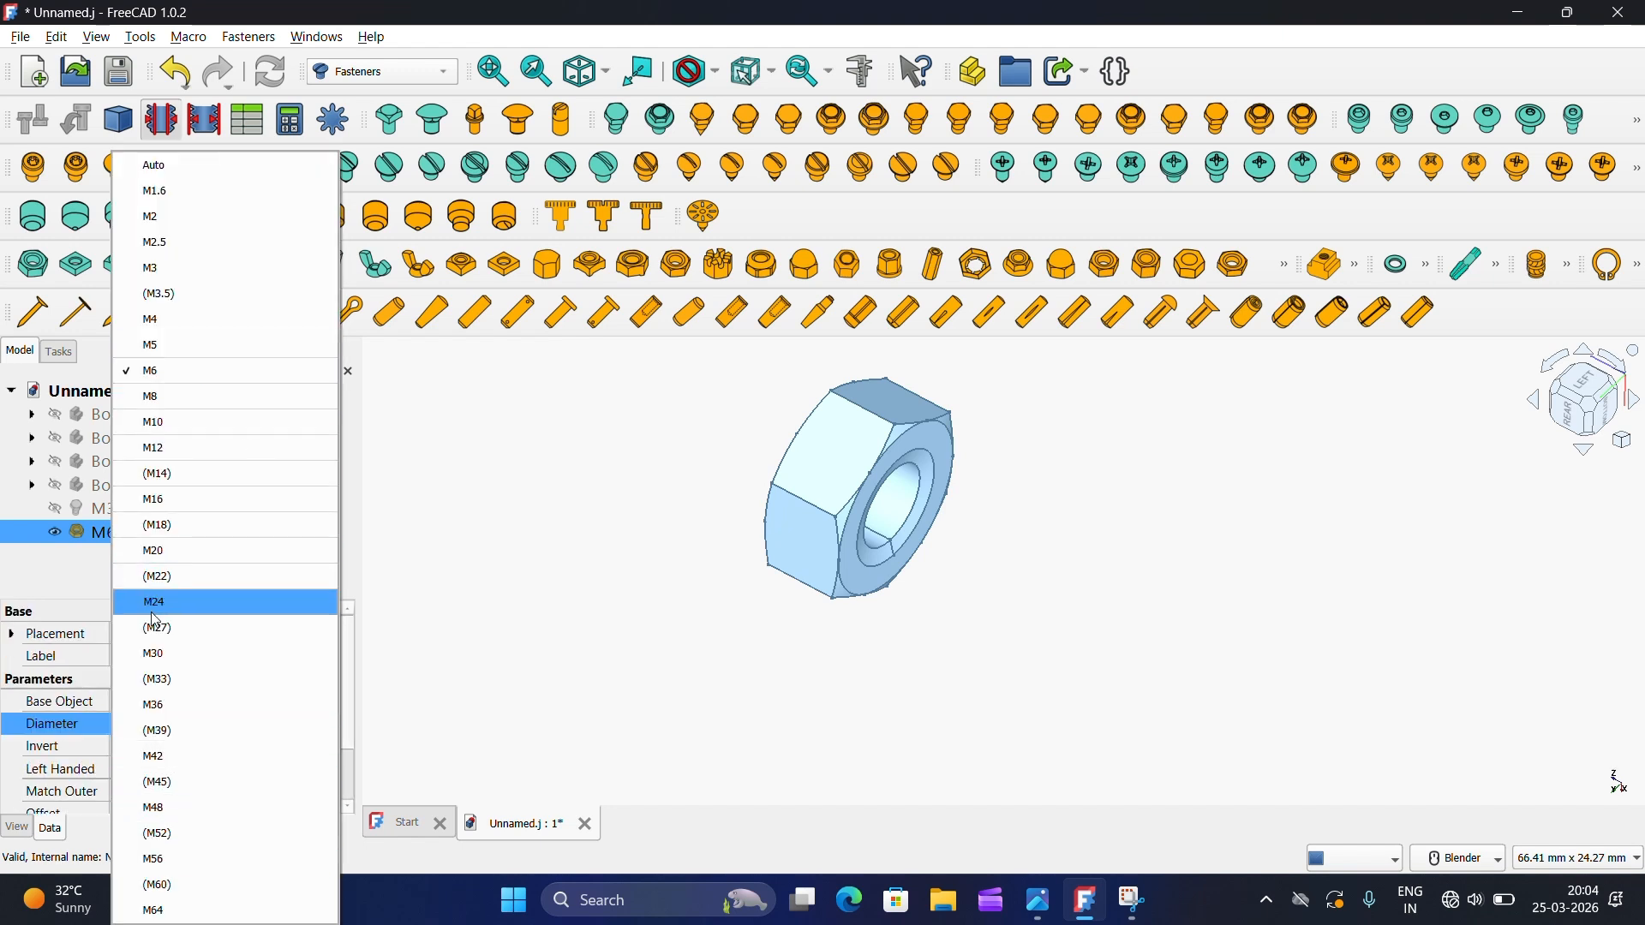
pyautogui.press('Escape')
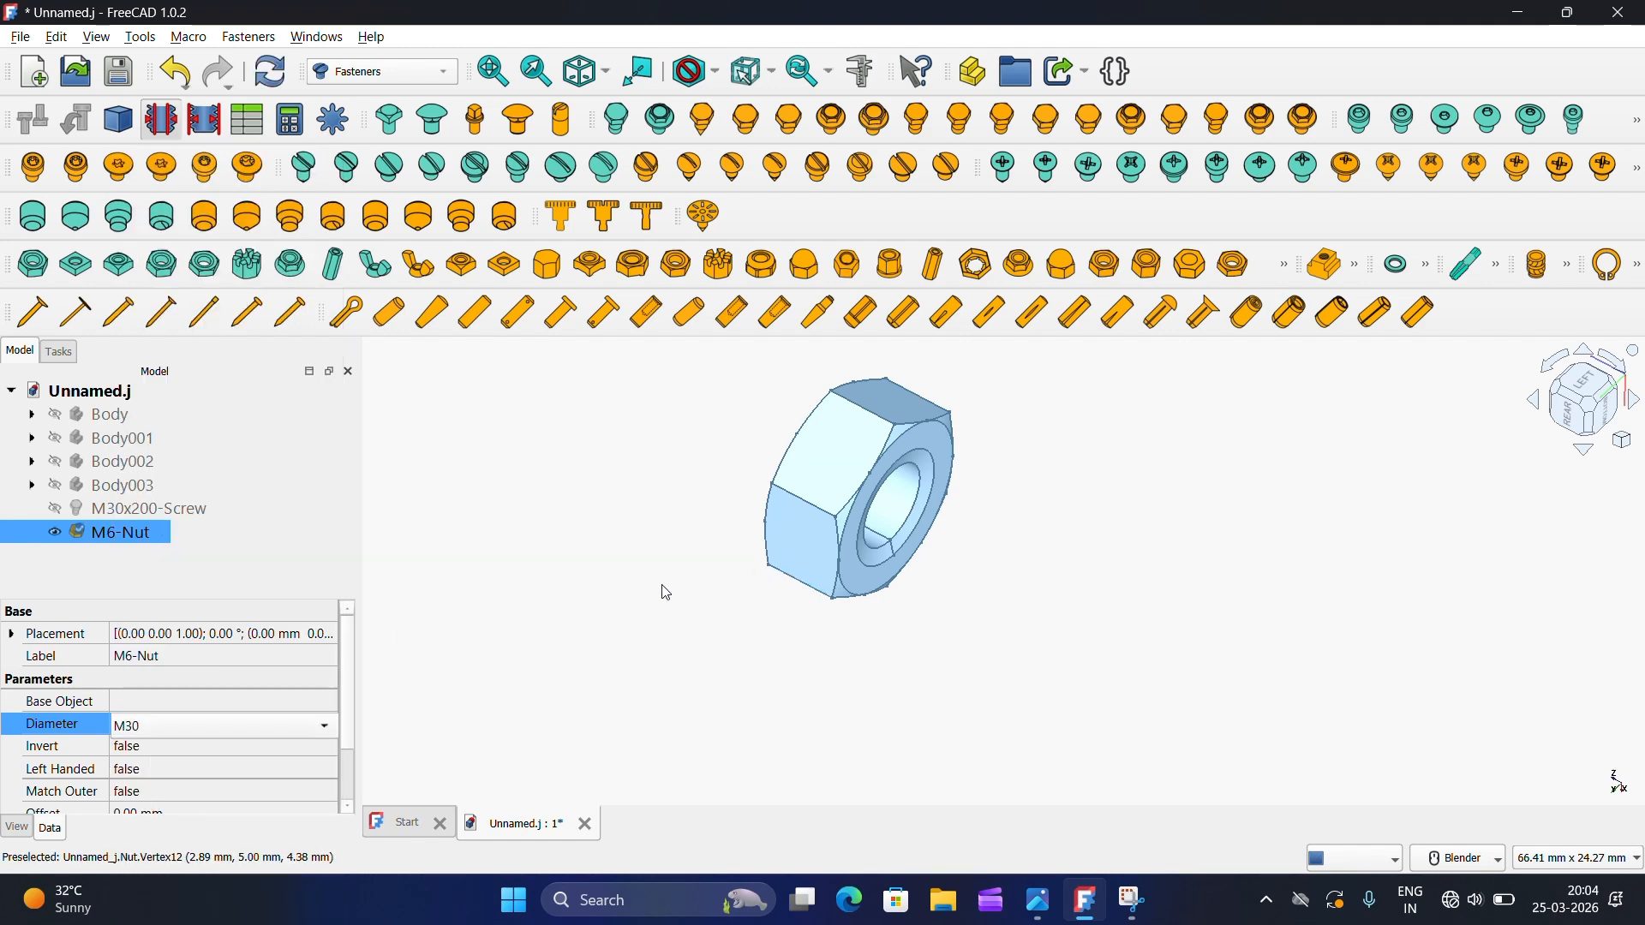
pyautogui.click(689, 580)
pyautogui.scroll(-7, 935, 668)
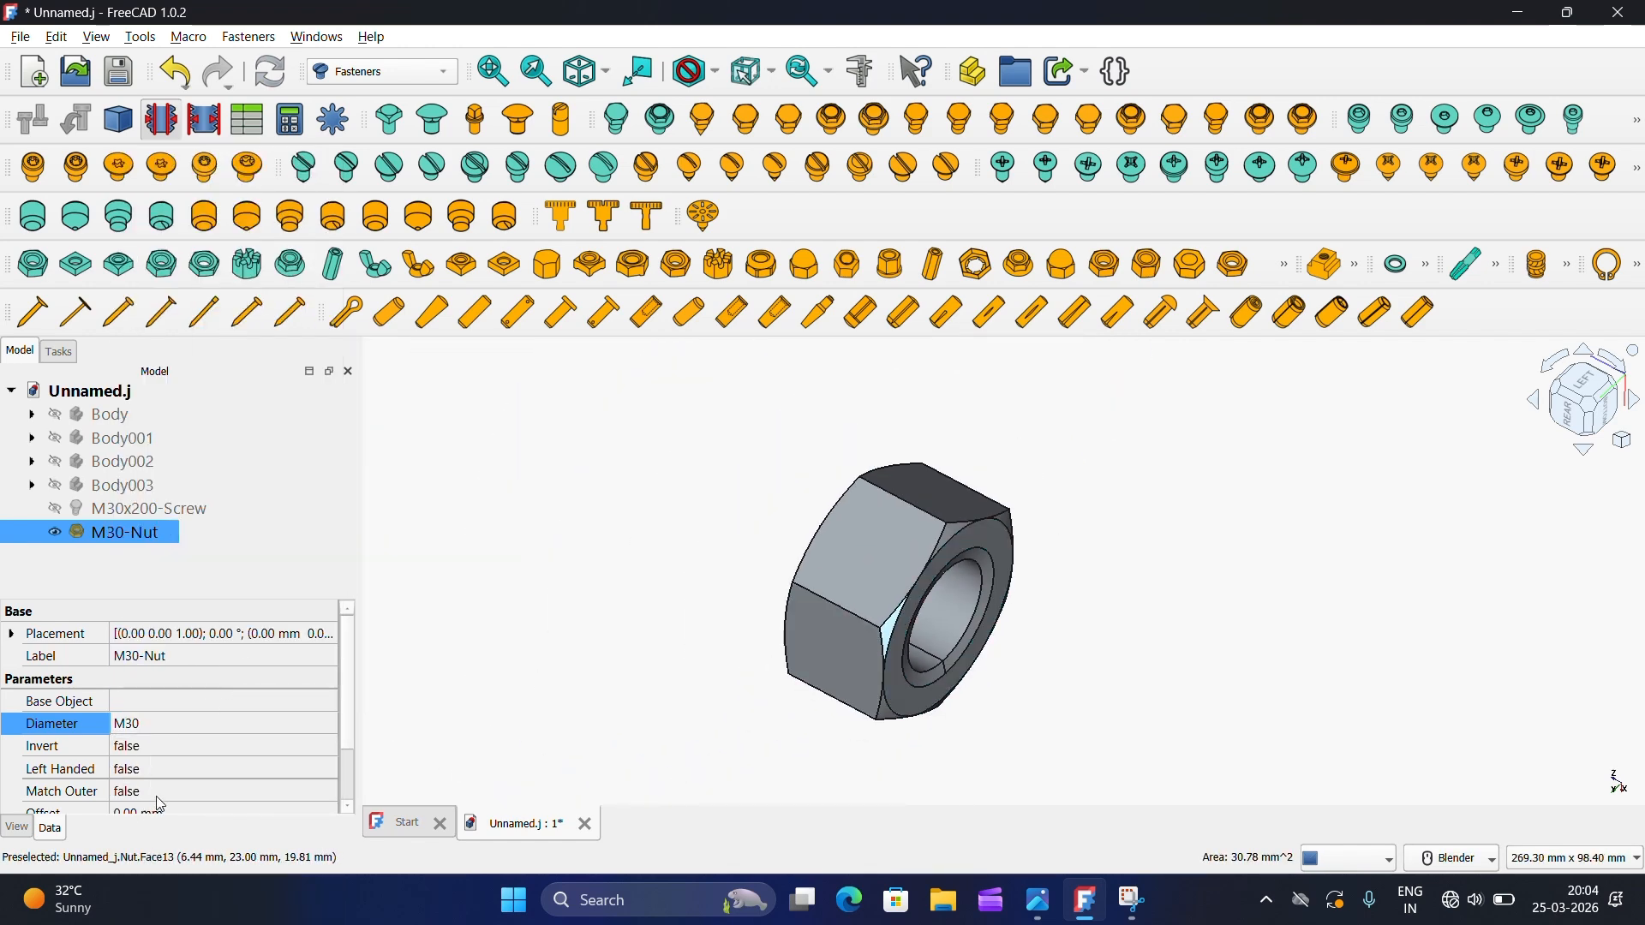
# Step: Set the M30 nut's Thread property to true and inspect the thread inside its bore
pyautogui.scroll(-2, 212, 769)
pyautogui.click(181, 785)
pyautogui.click(180, 783)
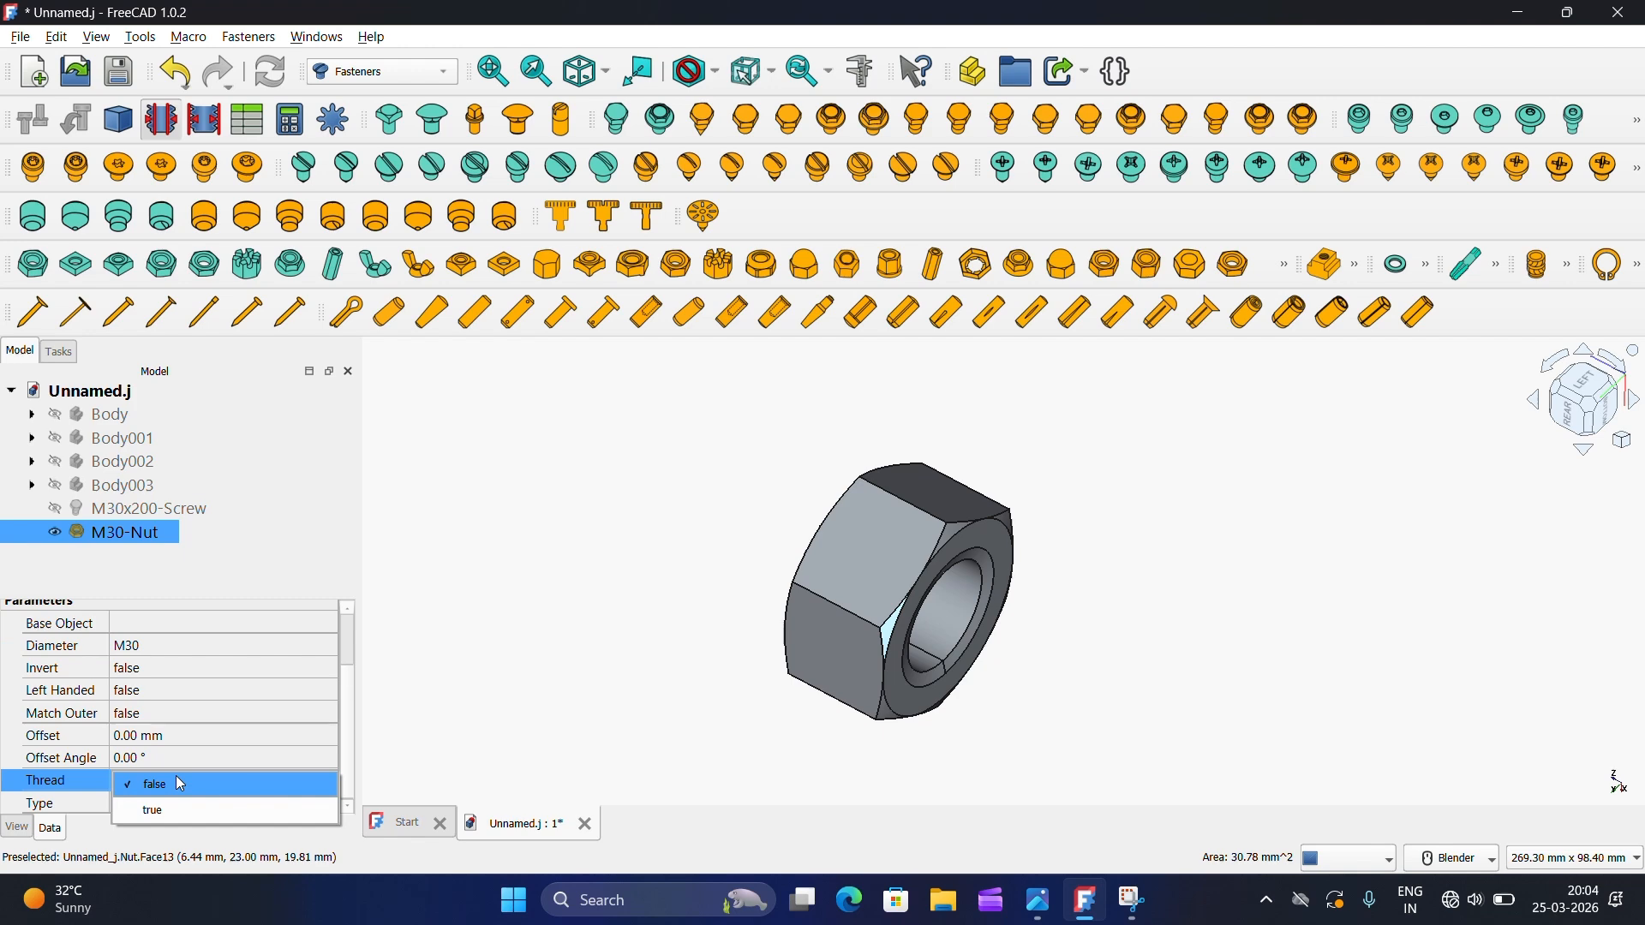
pyautogui.click(184, 809)
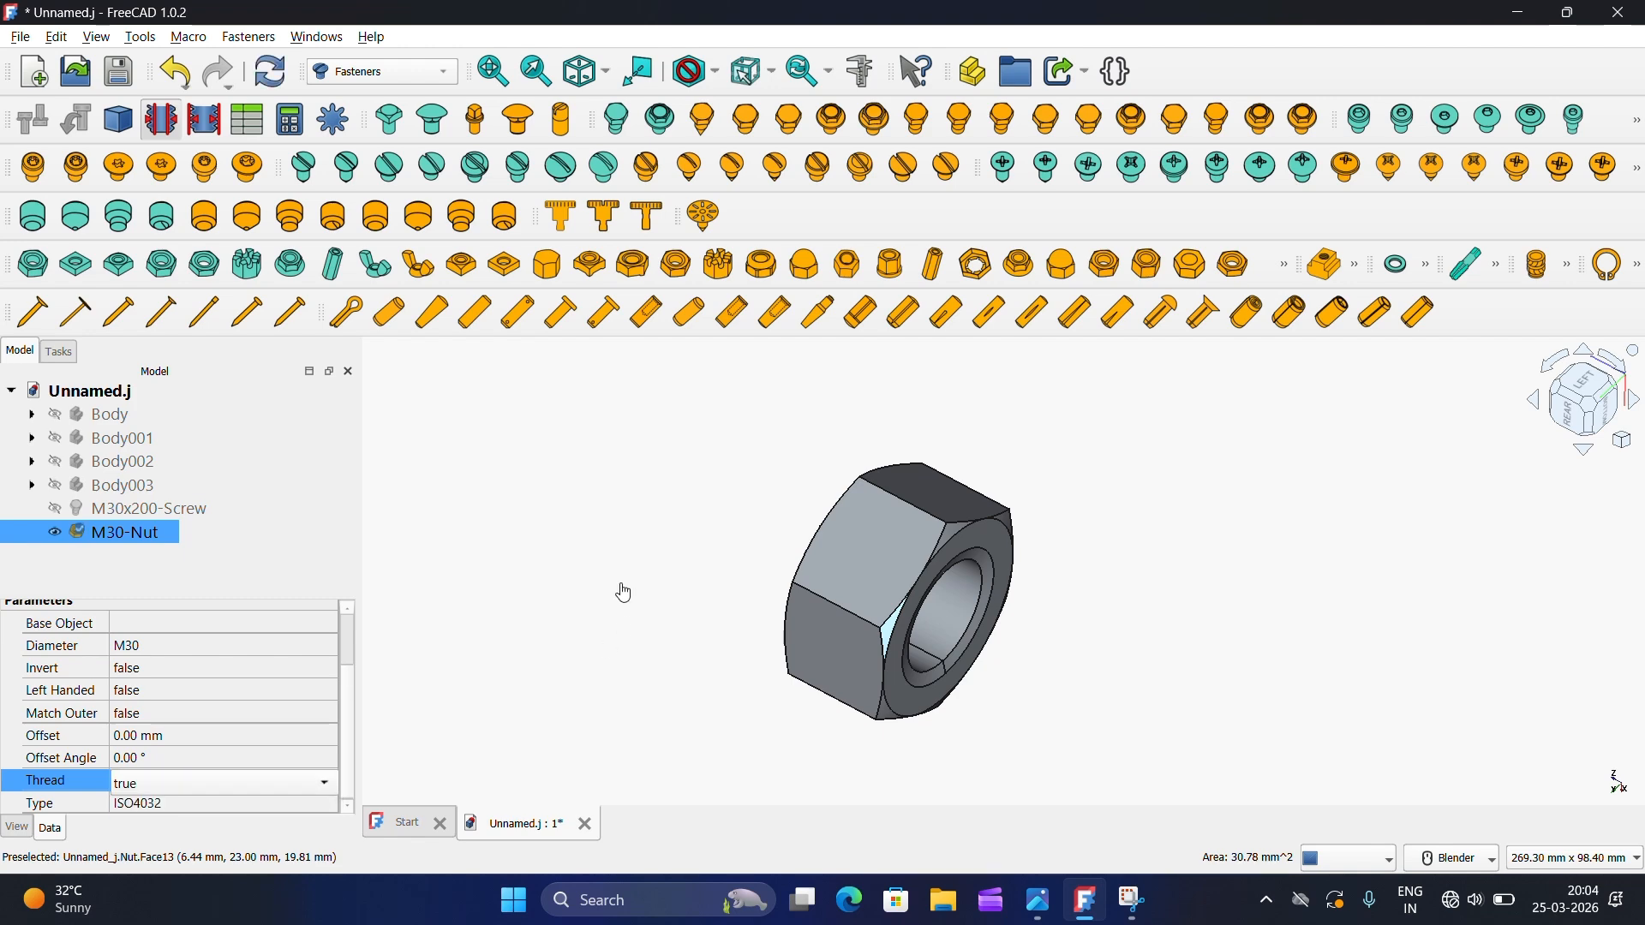
pyautogui.click(625, 593)
pyautogui.scroll(5, 941, 600)
pyautogui.moveTo(902, 565); pyautogui.dragTo(838, 571, button='middle')
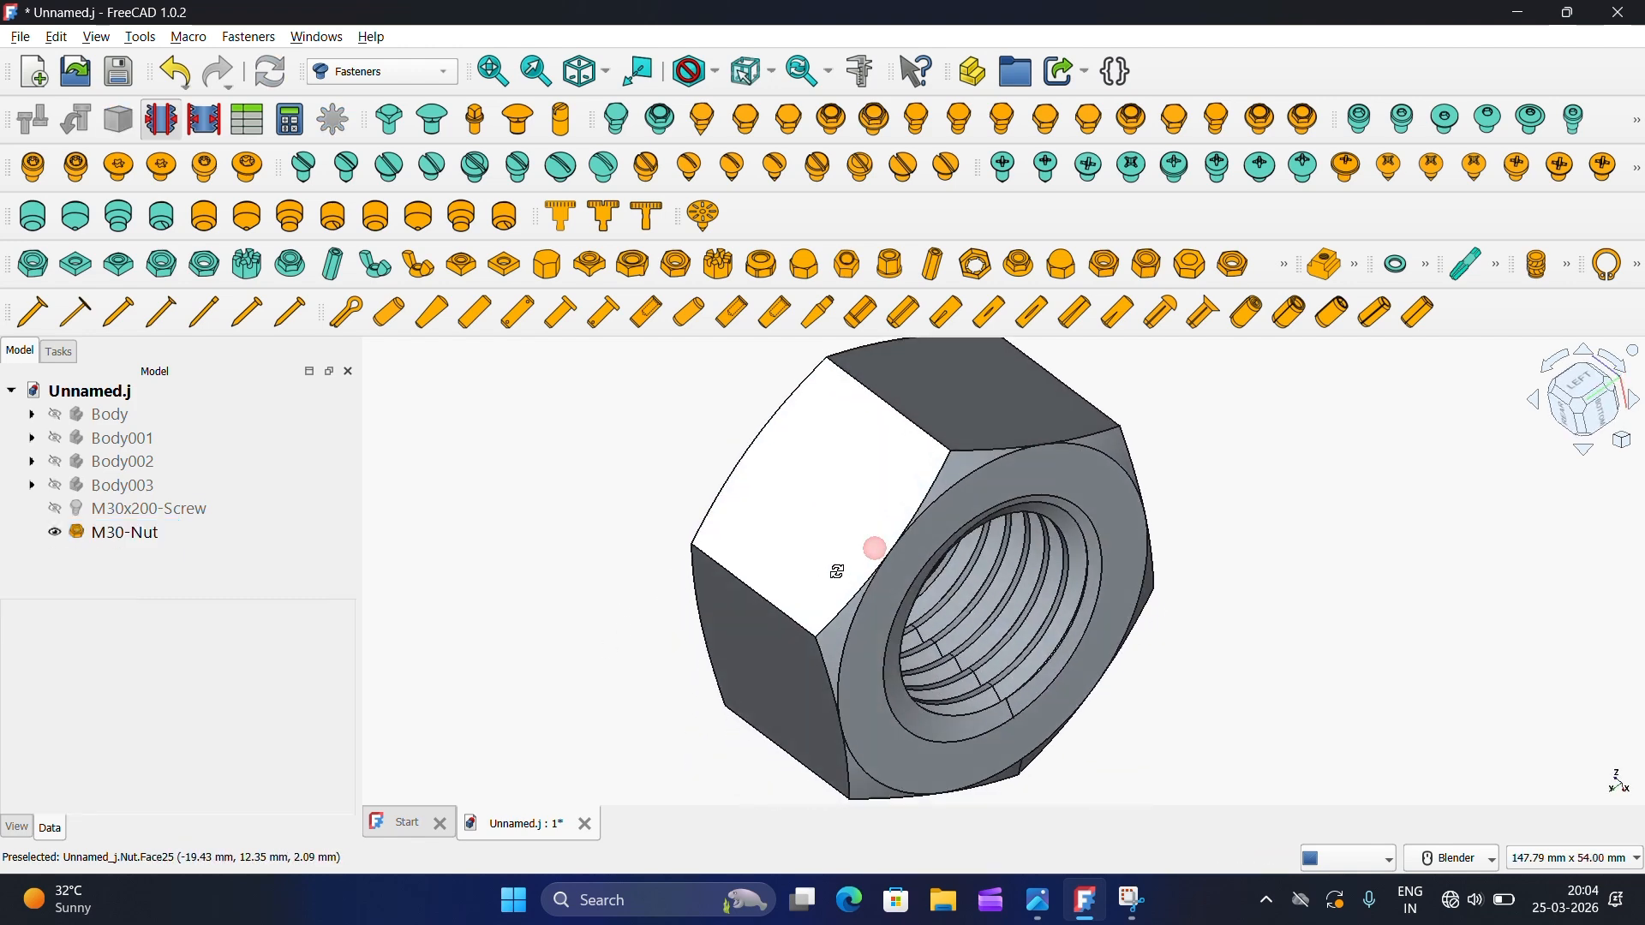
# Step: Switch to the Part Design workbench
pyautogui.click(383, 71)
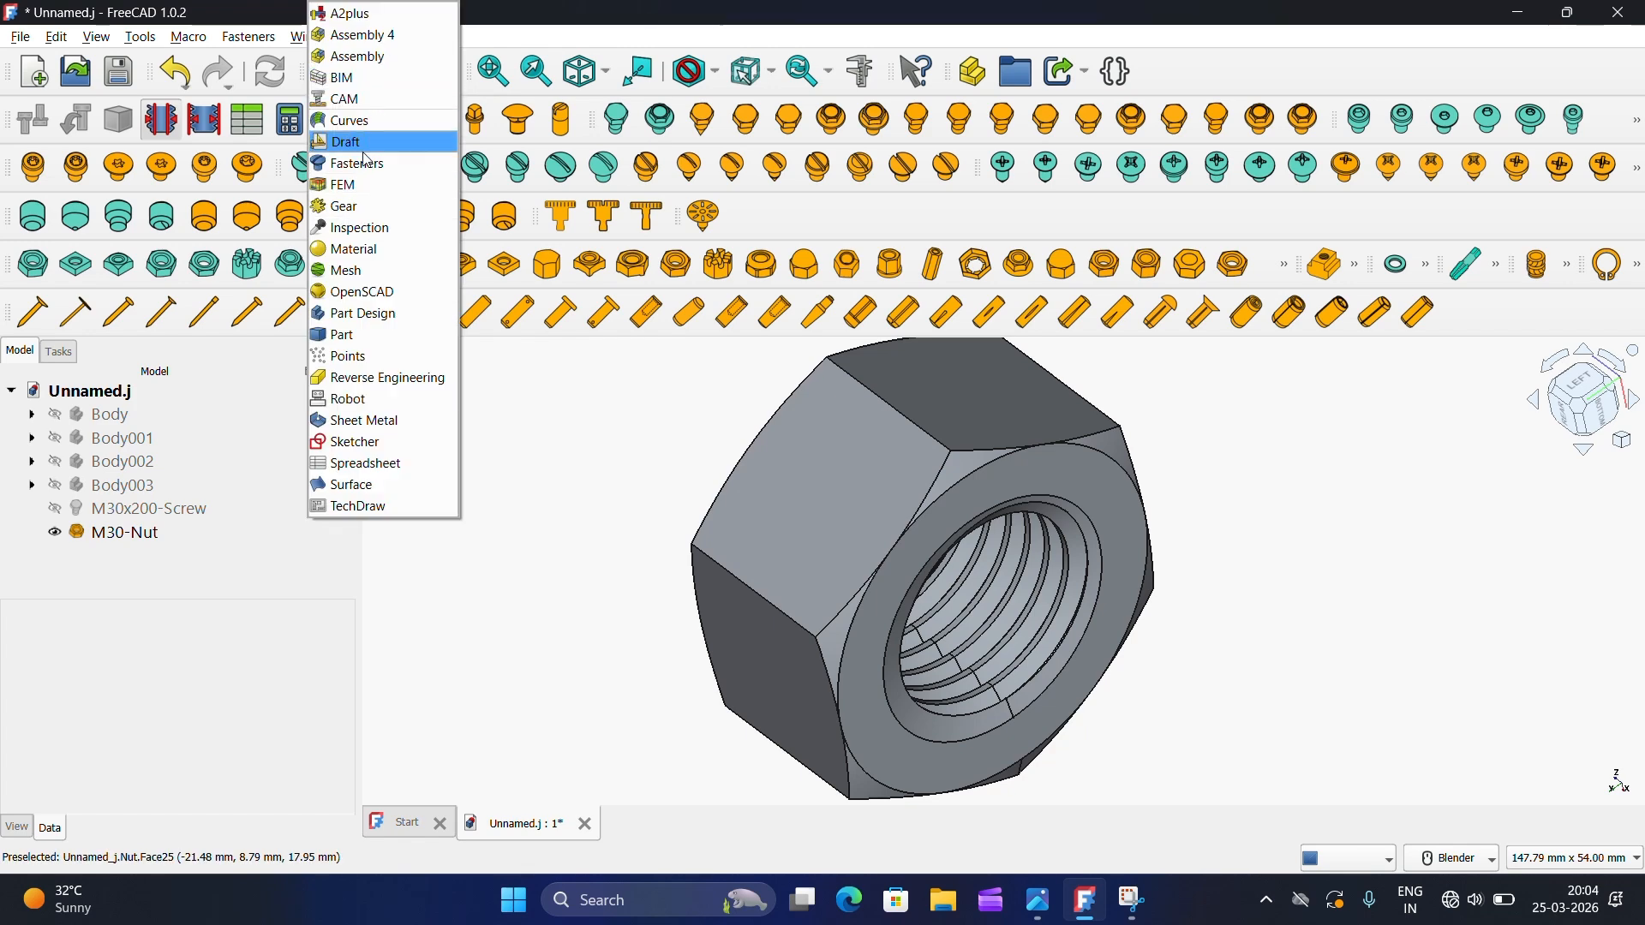
pyautogui.click(360, 314)
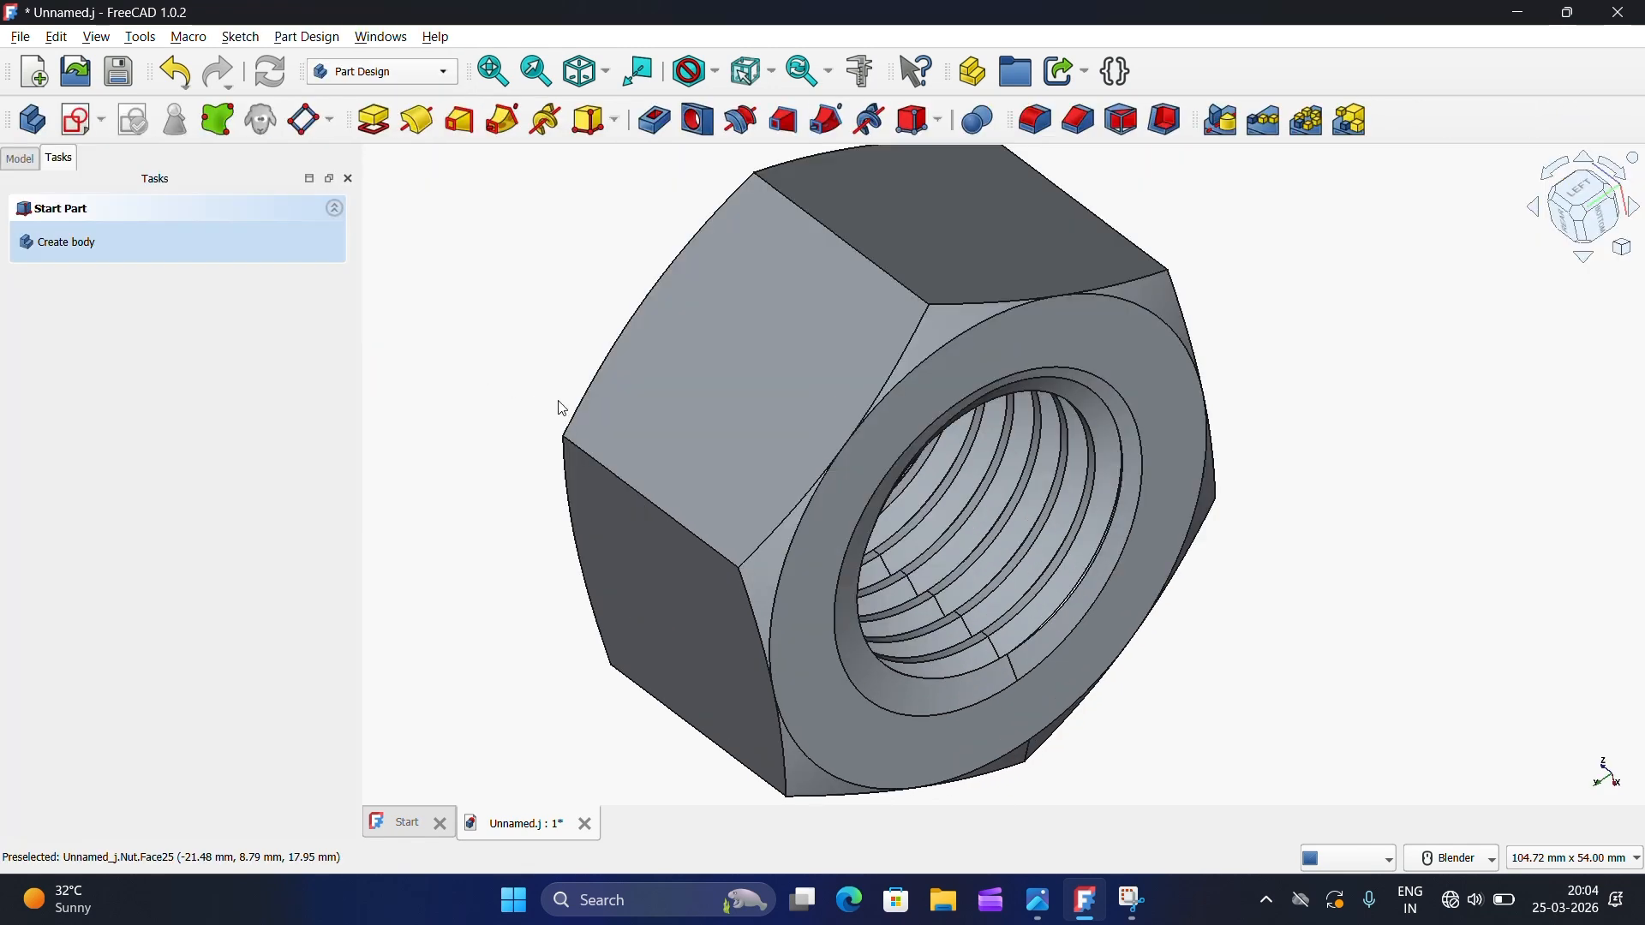
pyautogui.scroll(-3, 626, 390)
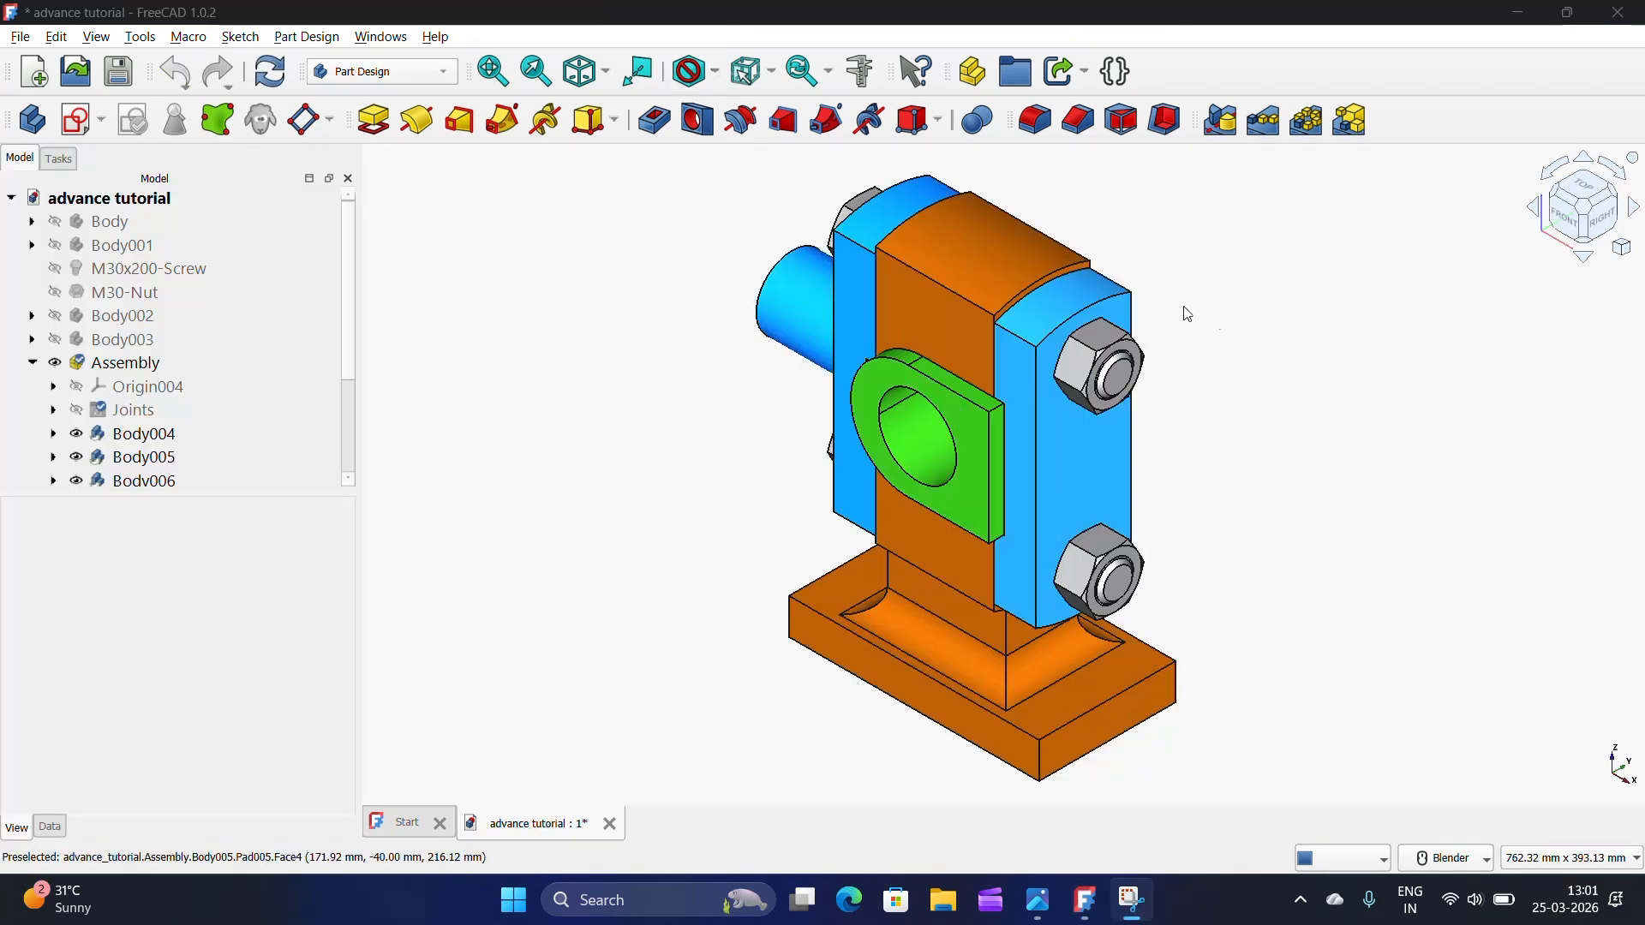
pyautogui.moveTo(1188, 315)
pyautogui.mouseDown(button='middle')
pyautogui.moveTo(1174, 297)
pyautogui.moveTo(1138, 308)
pyautogui.moveTo(1182, 301)
pyautogui.moveTo(1168, 334)
pyautogui.mouseUp(button='middle')
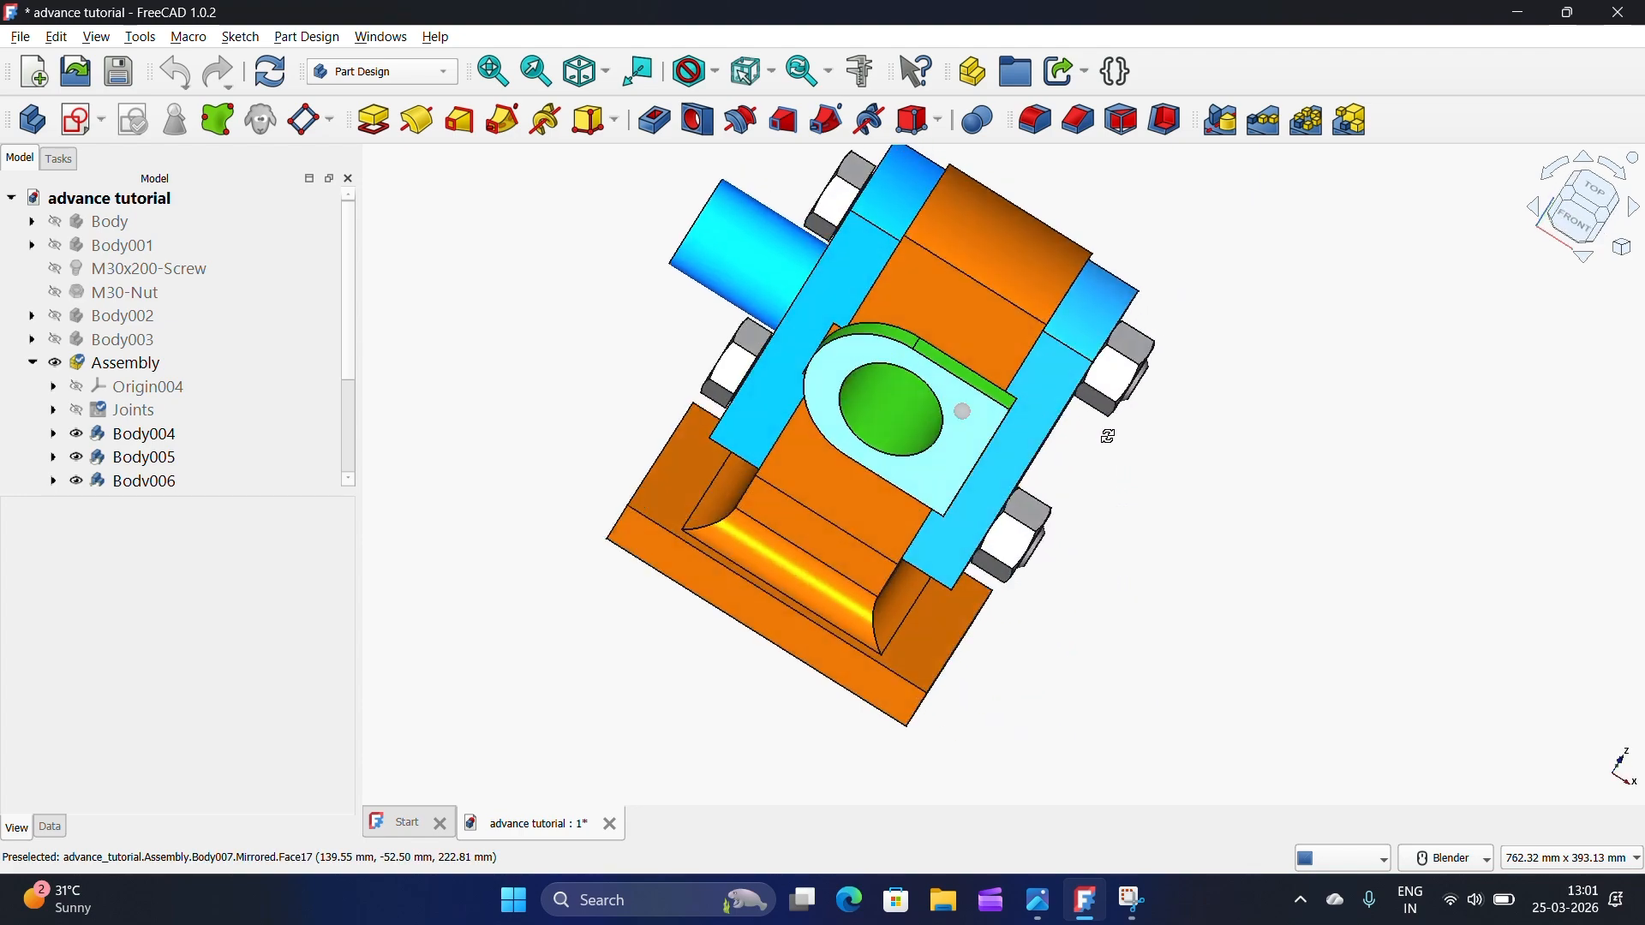